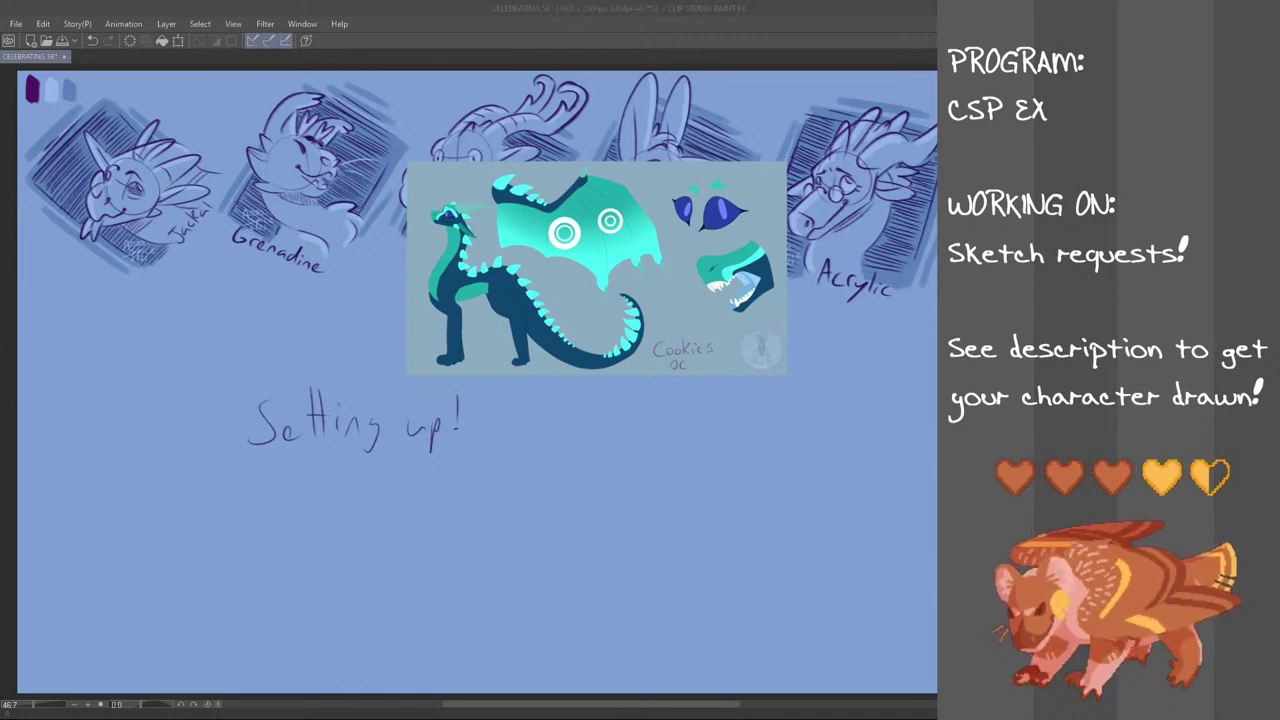
# Erase the handwritten "Setting up!" note from the canvas
pyautogui.click(877, 250)
pyautogui.moveTo(456, 430)
pyautogui.mouseDown()
pyautogui.moveTo(412, 451)
pyautogui.moveTo(478, 380)
pyautogui.moveTo(388, 426)
pyautogui.moveTo(363, 421)
pyautogui.moveTo(386, 382)
pyautogui.moveTo(248, 471)
pyautogui.moveTo(329, 369)
pyautogui.moveTo(234, 434)
pyautogui.mouseUp()
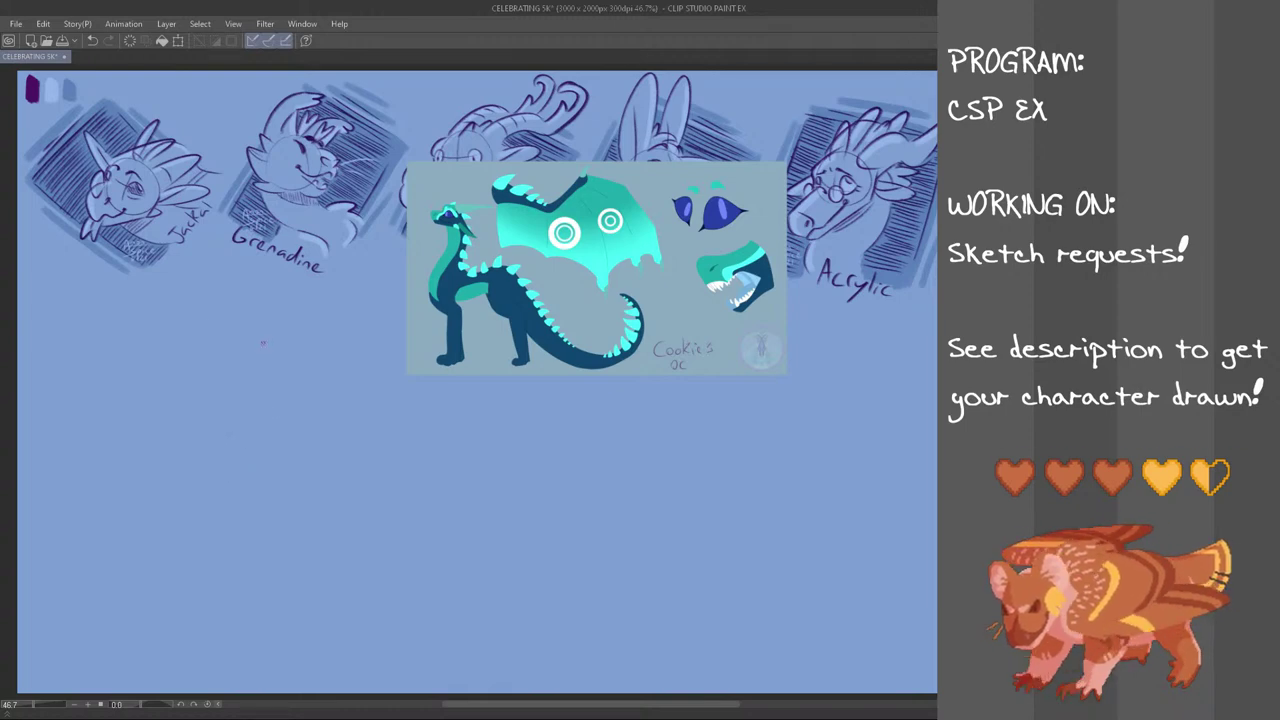
# Sketch a round construction circle for the dragon's head in the empty space below the Jackal and Grenadine sketches
pyautogui.scroll(2, 198, 348)
pyautogui.moveTo(549, 708); pyautogui.dragTo(495, 708)
pyautogui.scroll(2, 790, 343)
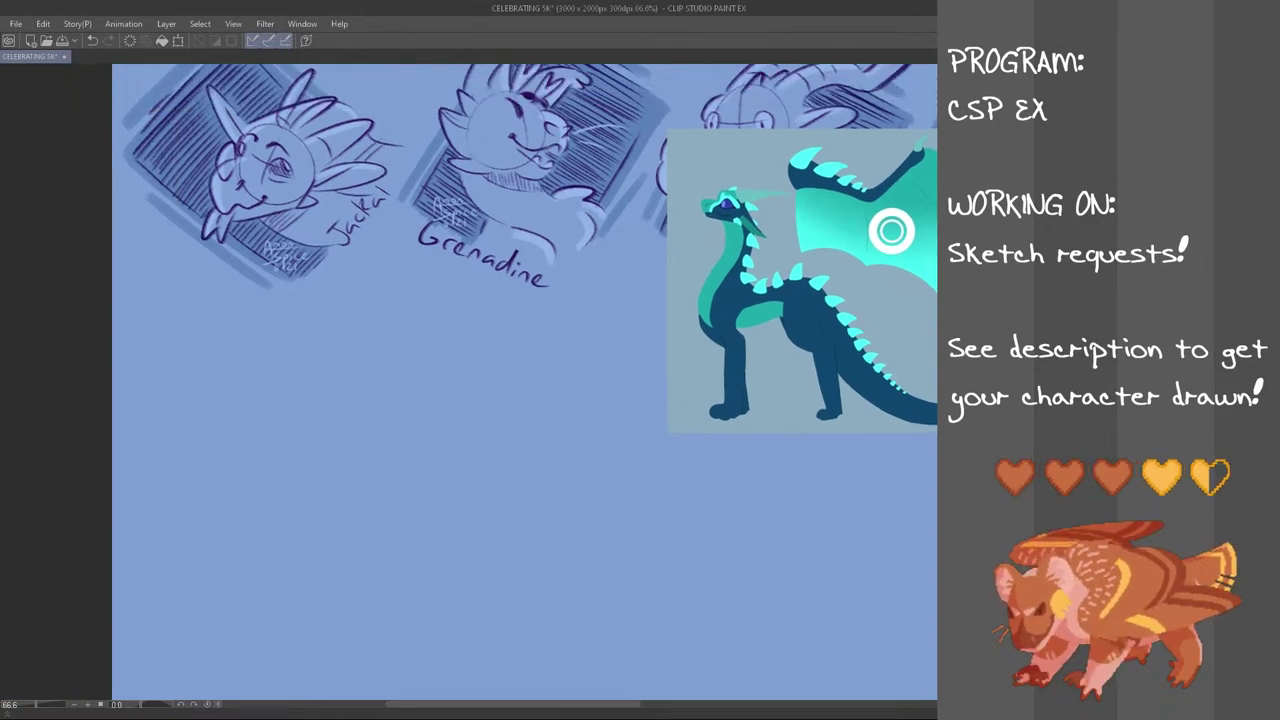
pyautogui.moveTo(362, 361)
pyautogui.mouseDown()
pyautogui.moveTo(338, 427)
pyautogui.moveTo(368, 362)
pyautogui.mouseUp()
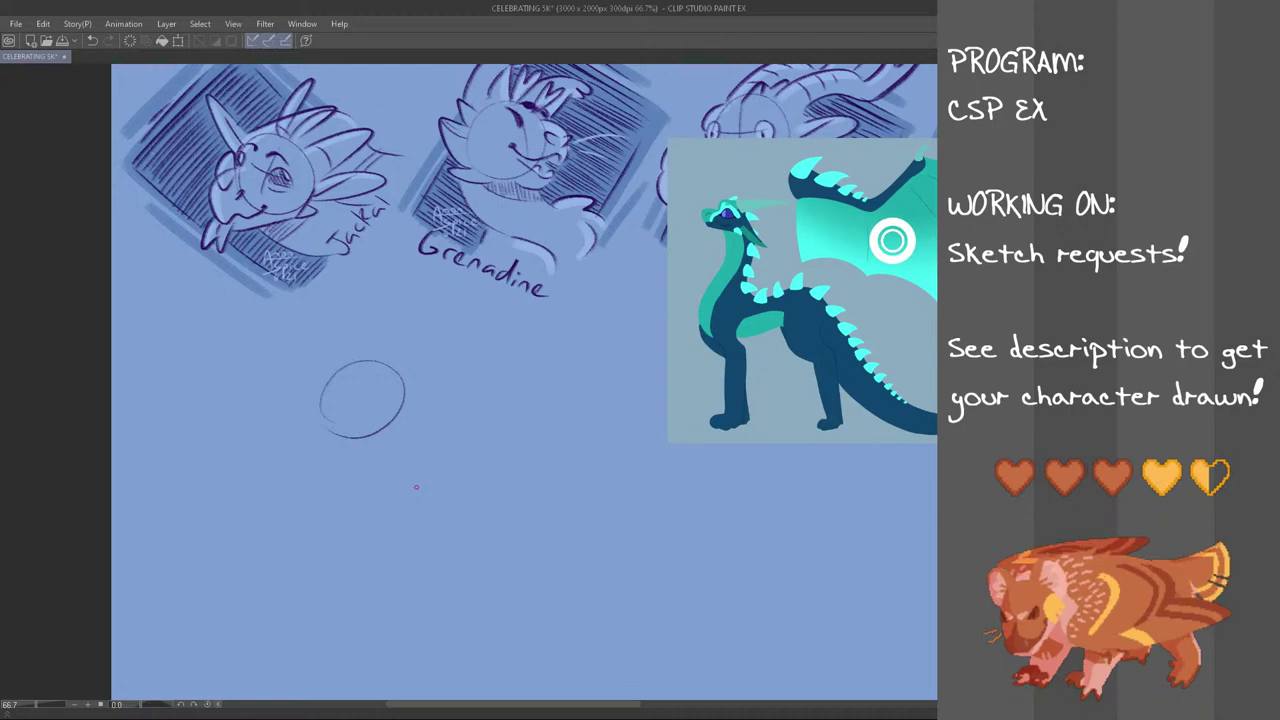
pyautogui.hotkey('ctrl', 'z')
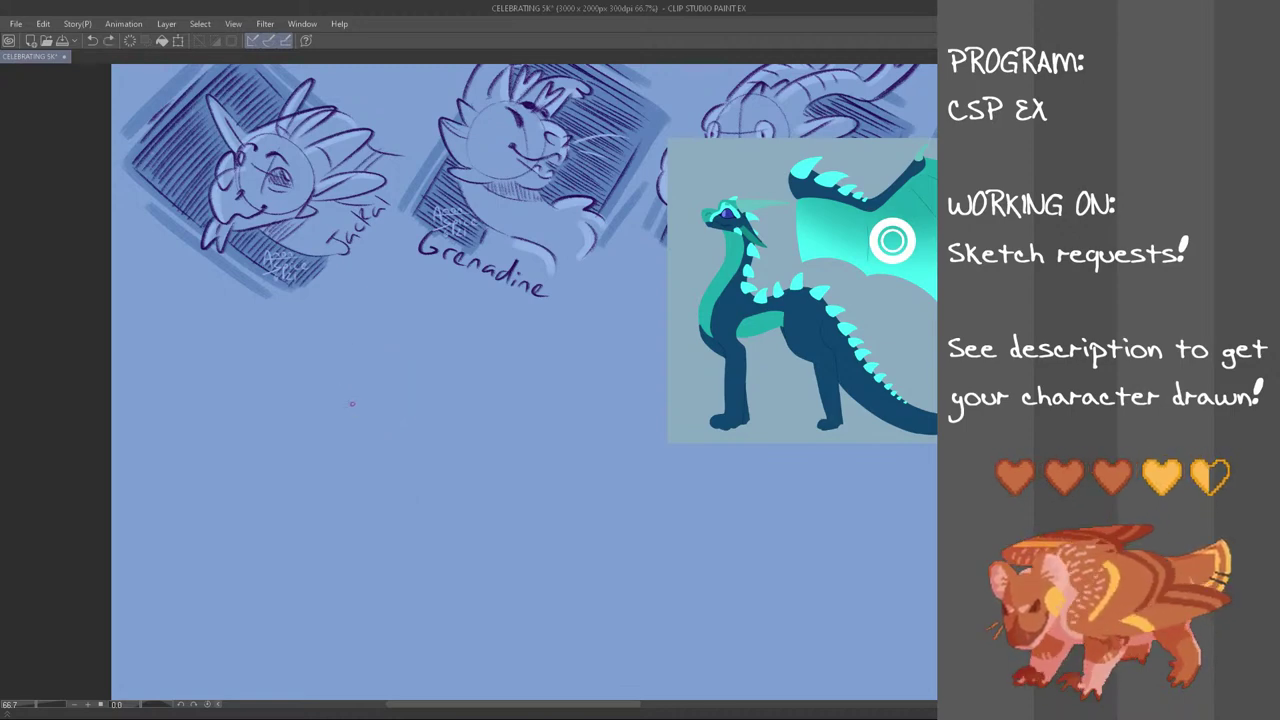
pyautogui.moveTo(317, 386)
pyautogui.mouseDown()
pyautogui.moveTo(322, 428)
pyautogui.moveTo(313, 377)
pyautogui.moveTo(292, 386)
pyautogui.moveTo(320, 362)
pyautogui.moveTo(248, 388)
pyautogui.moveTo(318, 394)
pyautogui.moveTo(241, 380)
pyautogui.mouseUp()
pyautogui.hotkey('ctrl', 'z')
pyautogui.hotkey('ctrl', 'z')
pyautogui.hotkey('ctrl', 'z')
pyautogui.hotkey('ctrl', 'z')
pyautogui.hotkey('ctrl', 'z')
pyautogui.hotkey('ctrl', 'z')
pyautogui.hotkey('ctrl', 'z')
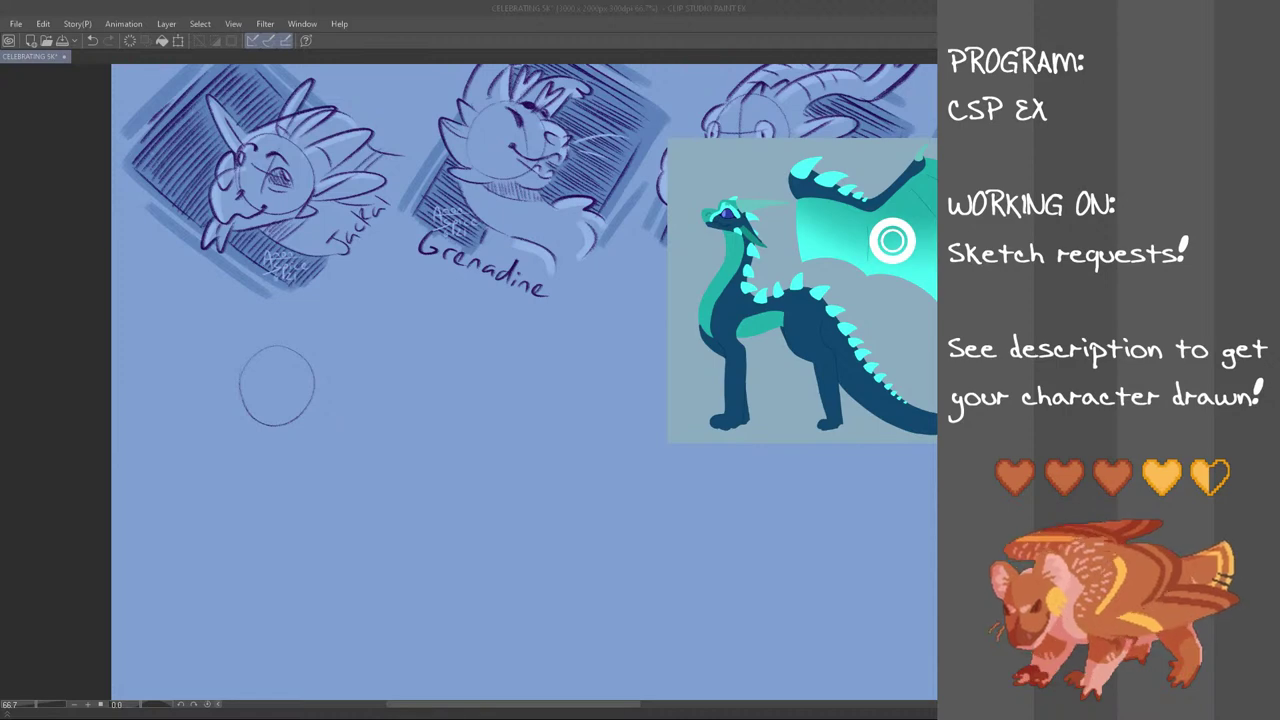
# Draw curved vertical and horizontal facial guidelines across the head circle
pyautogui.click(290, 335)
pyautogui.hotkey('ctrl', 'z')
pyautogui.moveTo(272, 354); pyautogui.dragTo(264, 421)
pyautogui.hotkey('ctrl', 'z')
pyautogui.moveTo(271, 354); pyautogui.dragTo(261, 419)
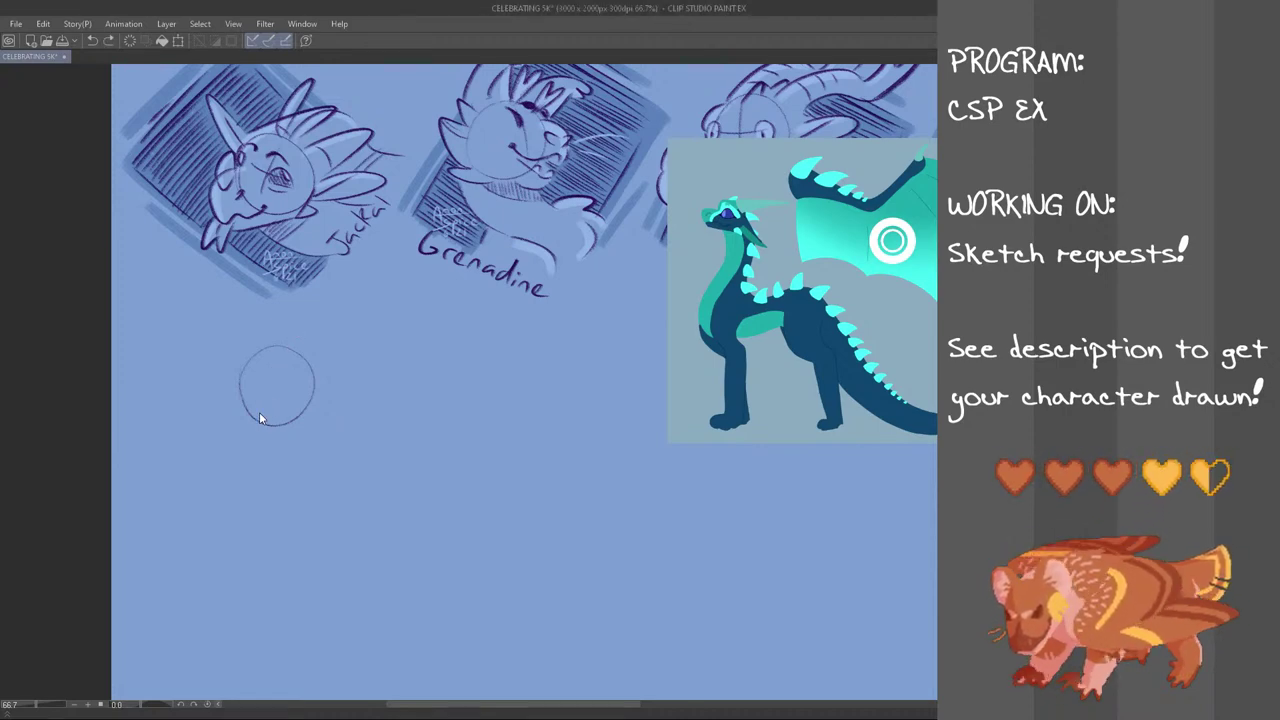
pyautogui.hotkey('ctrl', 'z')
pyautogui.moveTo(270, 361)
pyautogui.mouseDown()
pyautogui.moveTo(265, 420)
pyautogui.moveTo(288, 402)
pyautogui.mouseUp()
pyautogui.hotkey('ctrl', 'z')
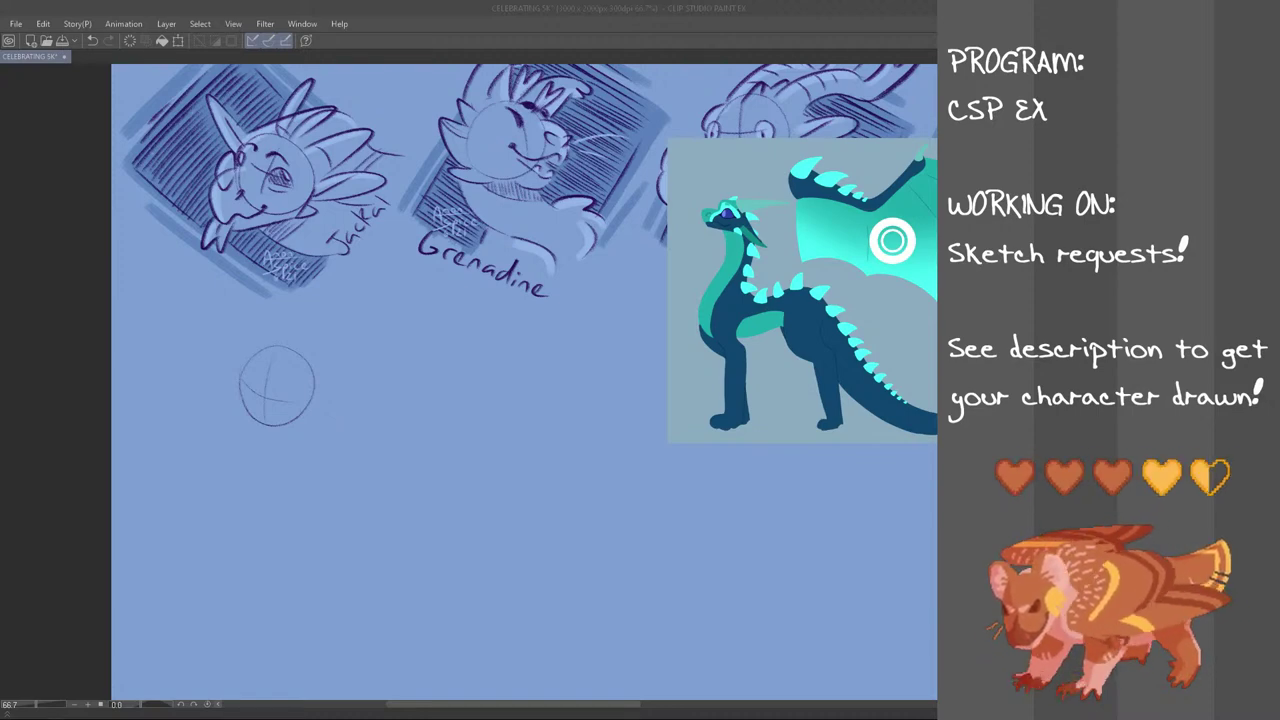
# Sketch the rounded muzzle and mouth line extending from the lower left of the head circle
pyautogui.moveTo(238, 391); pyautogui.dragTo(196, 418)
pyautogui.hotkey('ctrl', 'z')
pyautogui.moveTo(240, 392)
pyautogui.mouseDown()
pyautogui.moveTo(201, 415)
pyautogui.moveTo(215, 450)
pyautogui.moveTo(236, 458)
pyautogui.mouseUp()
pyautogui.hotkey('ctrl', 'z')
pyautogui.hotkey('ctrl', 'z')
pyautogui.hotkey('ctrl', 'z')
pyautogui.hotkey('ctrl', 'z')
pyautogui.moveTo(206, 412)
pyautogui.mouseDown()
pyautogui.moveTo(235, 456)
pyautogui.moveTo(226, 449)
pyautogui.moveTo(258, 430)
pyautogui.moveTo(240, 446)
pyautogui.moveTo(298, 422)
pyautogui.mouseUp()
pyautogui.hotkey('ctrl', 'z')
pyautogui.hotkey('ctrl', 'z')
pyautogui.hotkey('ctrl', 'z')
pyautogui.hotkey('ctrl', 'z')
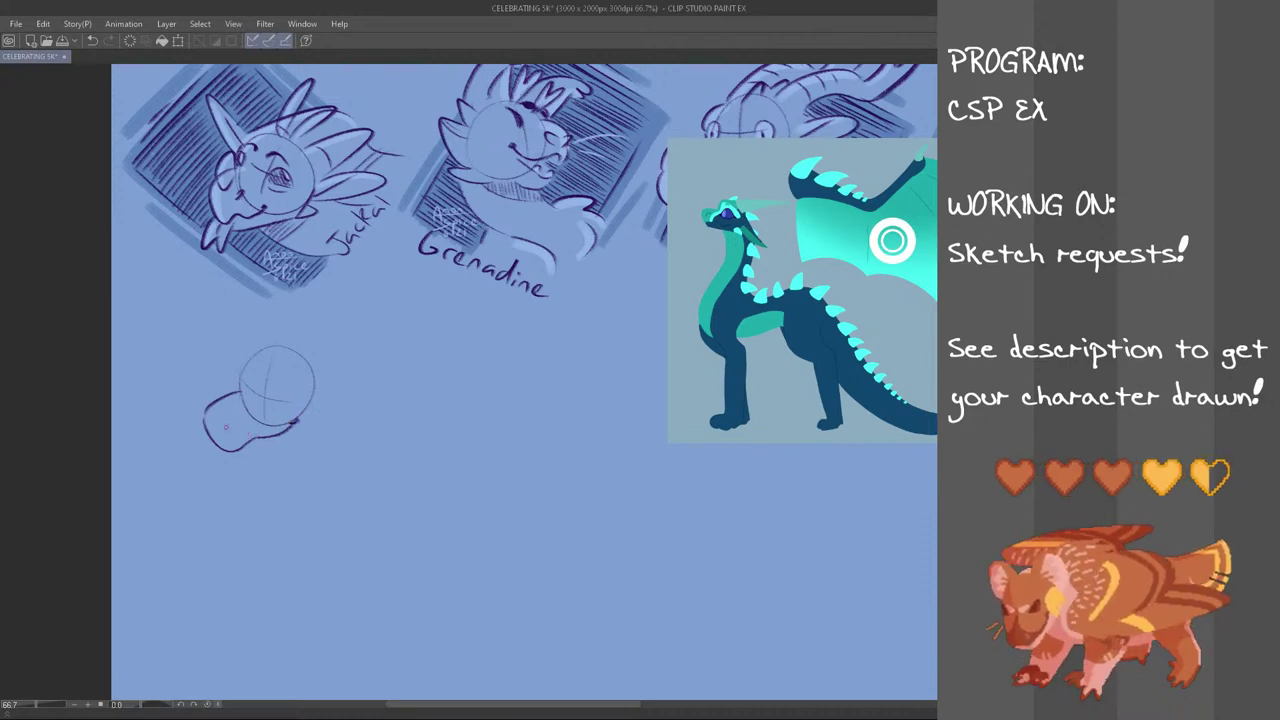
# Sketch the lower jaw, the nostril and a pointed cheek spike behind the jaw
pyautogui.moveTo(234, 456)
pyautogui.mouseDown()
pyautogui.moveTo(298, 442)
pyautogui.moveTo(310, 420)
pyautogui.mouseUp()
pyautogui.hotkey('ctrl', 'z')
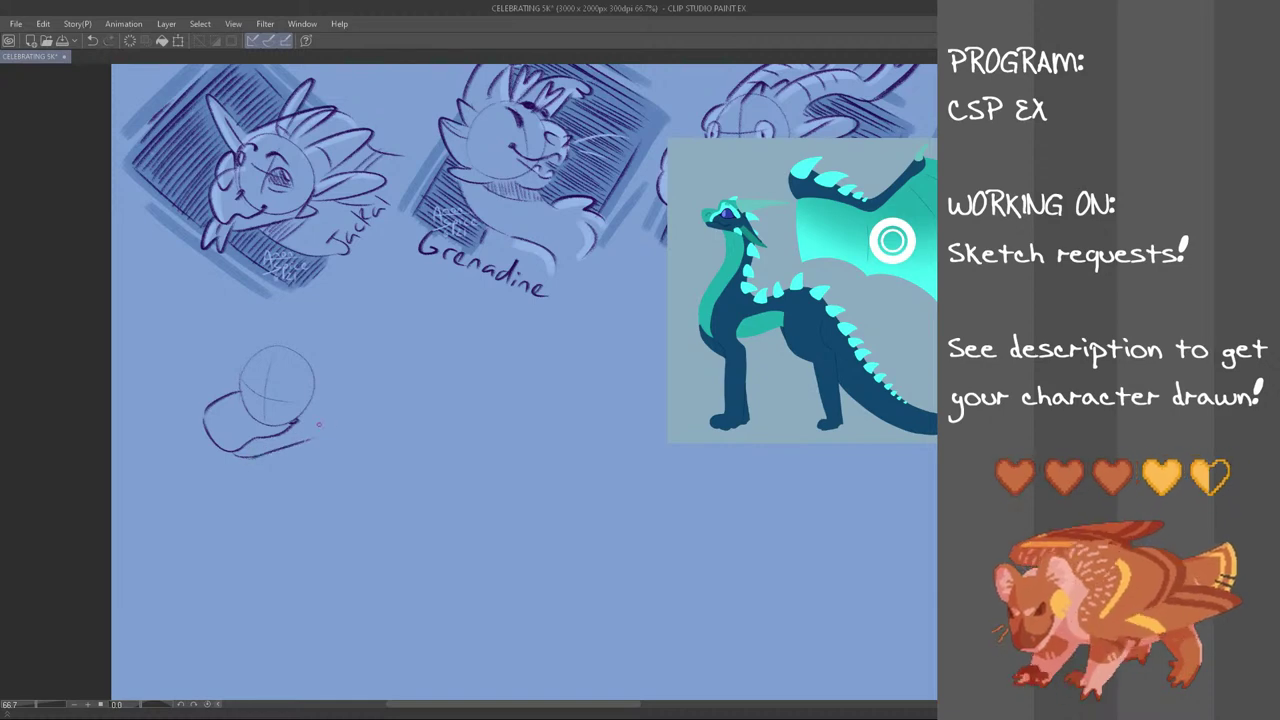
pyautogui.hotkey('ctrl', 'z')
pyautogui.moveTo(225, 432)
pyautogui.mouseDown()
pyautogui.moveTo(236, 422)
pyautogui.moveTo(286, 444)
pyautogui.moveTo(317, 431)
pyautogui.mouseUp()
pyautogui.hotkey('ctrl', 'z')
pyautogui.hotkey('ctrl', 'z')
pyautogui.hotkey('ctrl', 'z')
pyautogui.moveTo(252, 457)
pyautogui.mouseDown()
pyautogui.moveTo(350, 419)
pyautogui.moveTo(318, 425)
pyautogui.moveTo(332, 402)
pyautogui.mouseUp()
pyautogui.hotkey('ctrl', 'z')
pyautogui.hotkey('ctrl', 'z')
pyautogui.hotkey('ctrl', 'z')
pyautogui.moveTo(326, 410); pyautogui.dragTo(328, 396)
pyautogui.hotkey('ctrl', 'z')
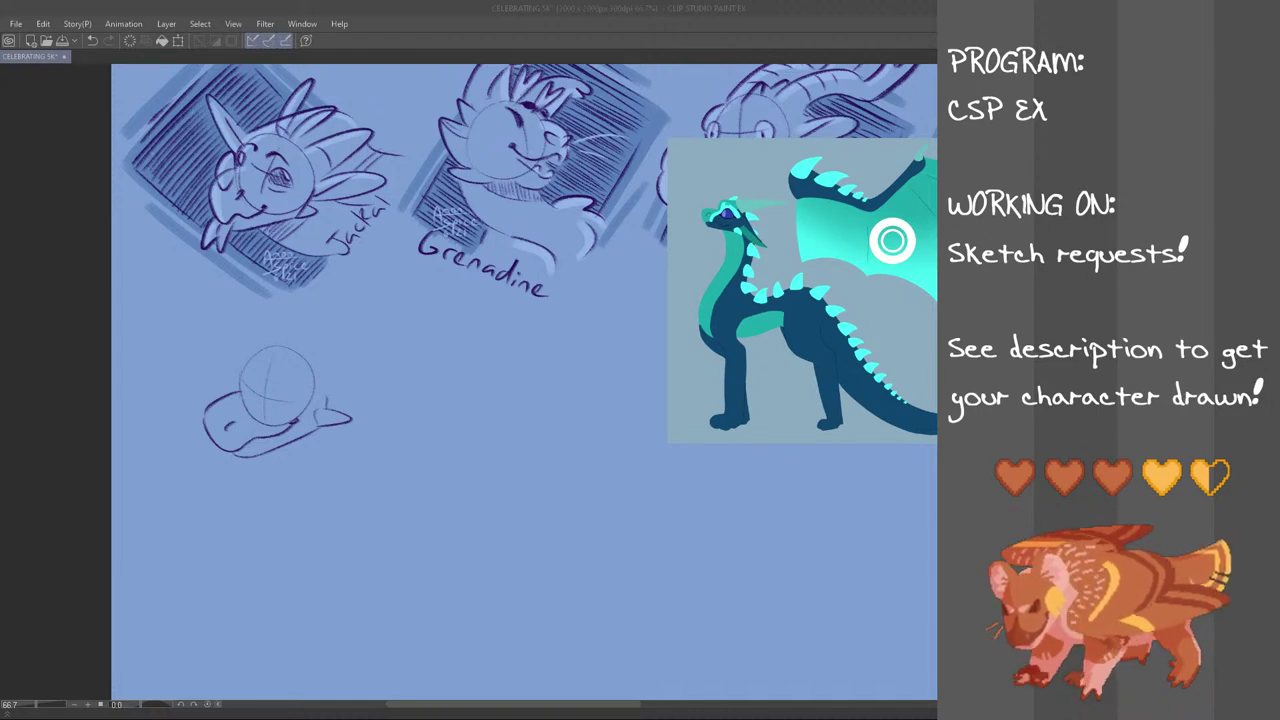
# Lasso the head sketch and move it slightly down and to the left, then deselect it
pyautogui.click(547, 6)
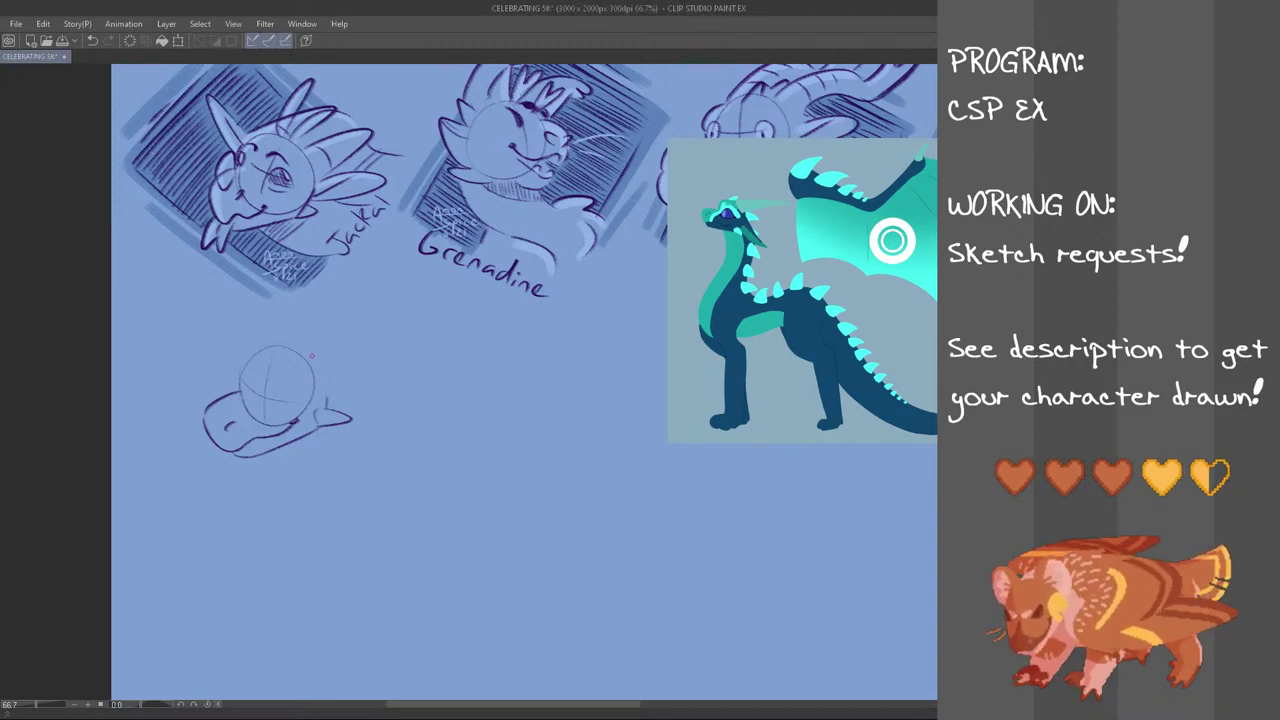
pyautogui.moveTo(334, 328)
pyautogui.mouseDown()
pyautogui.moveTo(352, 334)
pyautogui.moveTo(158, 385)
pyautogui.moveTo(330, 328)
pyautogui.mouseUp()
pyautogui.hotkey('ctrl', 't')
pyautogui.moveTo(323, 399); pyautogui.dragTo(290, 420)
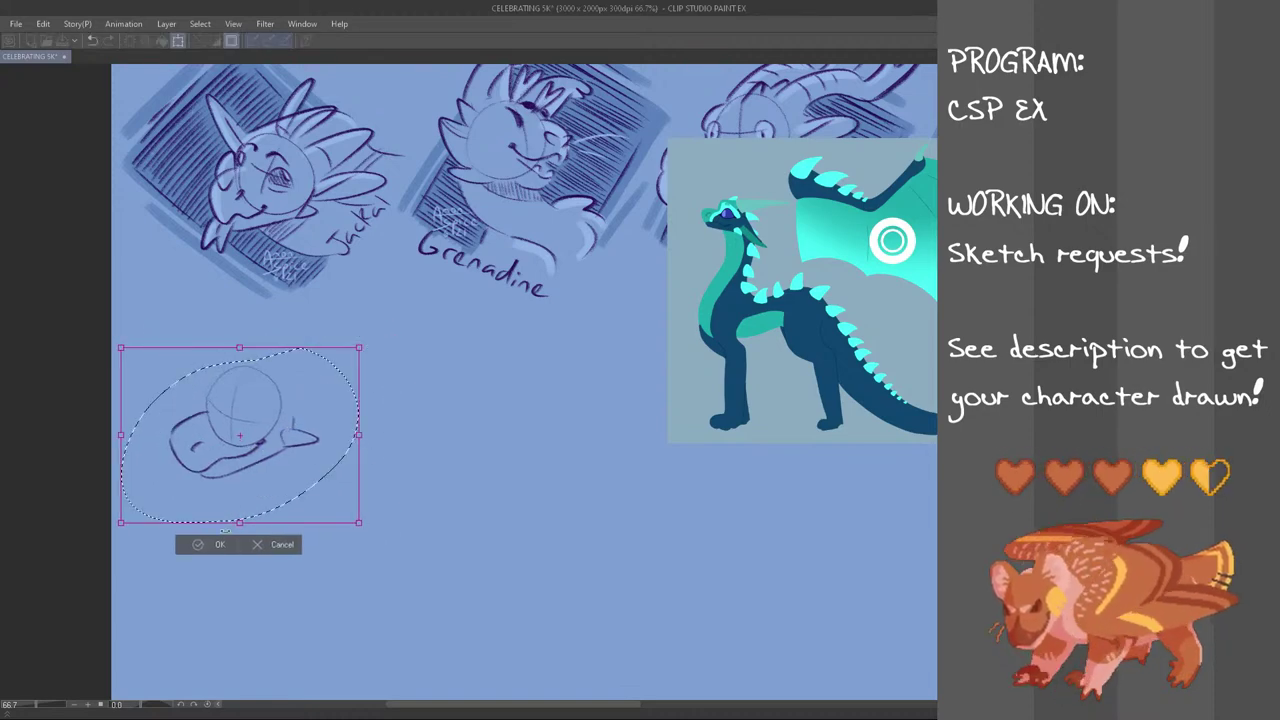
pyautogui.press('Return')
pyautogui.hotkey('ctrl', 'd')
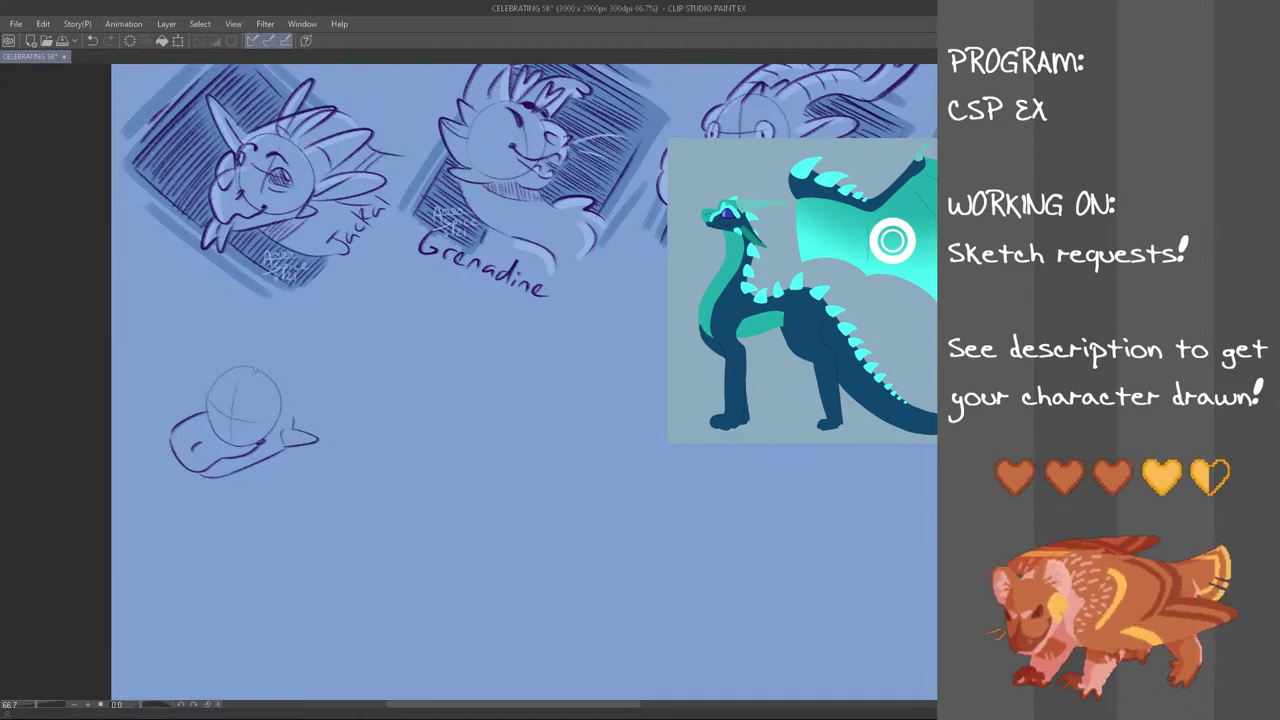
# Sketch a long pointed horn sweeping back from the upper right of the head circle
pyautogui.moveTo(272, 374)
pyautogui.mouseDown()
pyautogui.moveTo(360, 334)
pyautogui.moveTo(292, 402)
pyautogui.moveTo(302, 398)
pyautogui.moveTo(274, 362)
pyautogui.moveTo(302, 394)
pyautogui.moveTo(384, 323)
pyautogui.moveTo(302, 397)
pyautogui.mouseUp()
pyautogui.hotkey('ctrl', 'z')
pyautogui.hotkey('ctrl', 'z')
pyautogui.hotkey('ctrl', 'z')
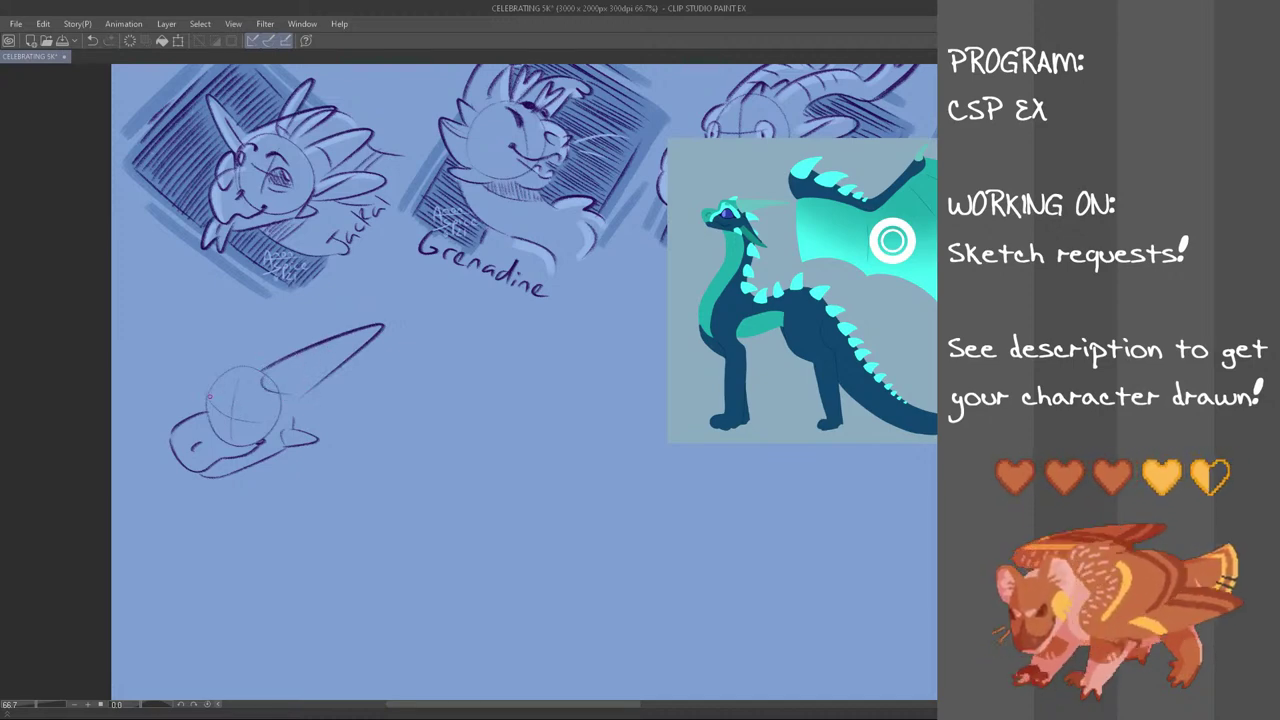
# Sketch the forehead line and a second long horn sweeping back from the top of the head
pyautogui.moveTo(200, 396)
pyautogui.mouseDown()
pyautogui.moveTo(204, 411)
pyautogui.moveTo(200, 392)
pyautogui.moveTo(241, 367)
pyautogui.moveTo(234, 358)
pyautogui.moveTo(308, 350)
pyautogui.mouseUp()
pyautogui.hotkey('ctrl', 'z')
pyautogui.hotkey('ctrl', 'z')
pyautogui.moveTo(220, 367); pyautogui.dragTo(310, 348)
pyautogui.moveTo(226, 366); pyautogui.dragTo(260, 371)
pyautogui.hotkey('ctrl', 'z')
pyautogui.hotkey('ctrl', 'z')
pyautogui.hotkey('ctrl', 'z')
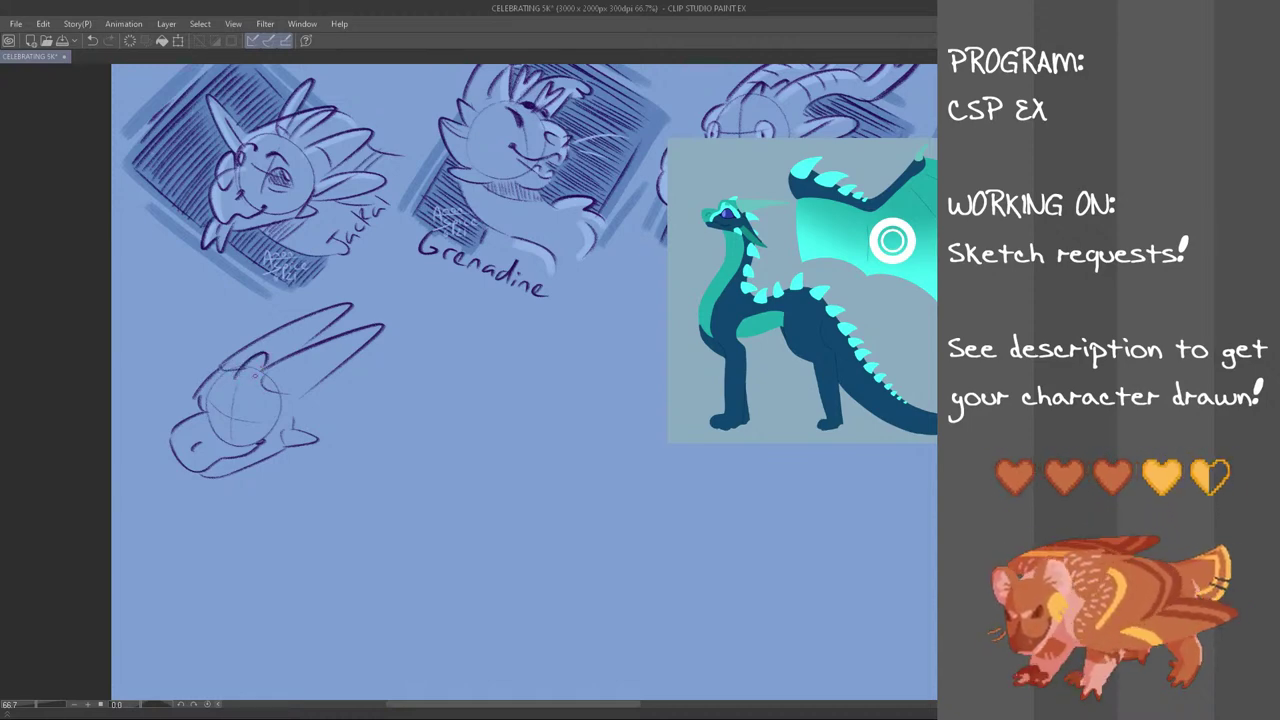
# Sketch narrowed eyes with lowered brows along the head's horizontal guideline
pyautogui.moveTo(233, 416); pyautogui.dragTo(249, 406)
pyautogui.hotkey('ctrl', 'z')
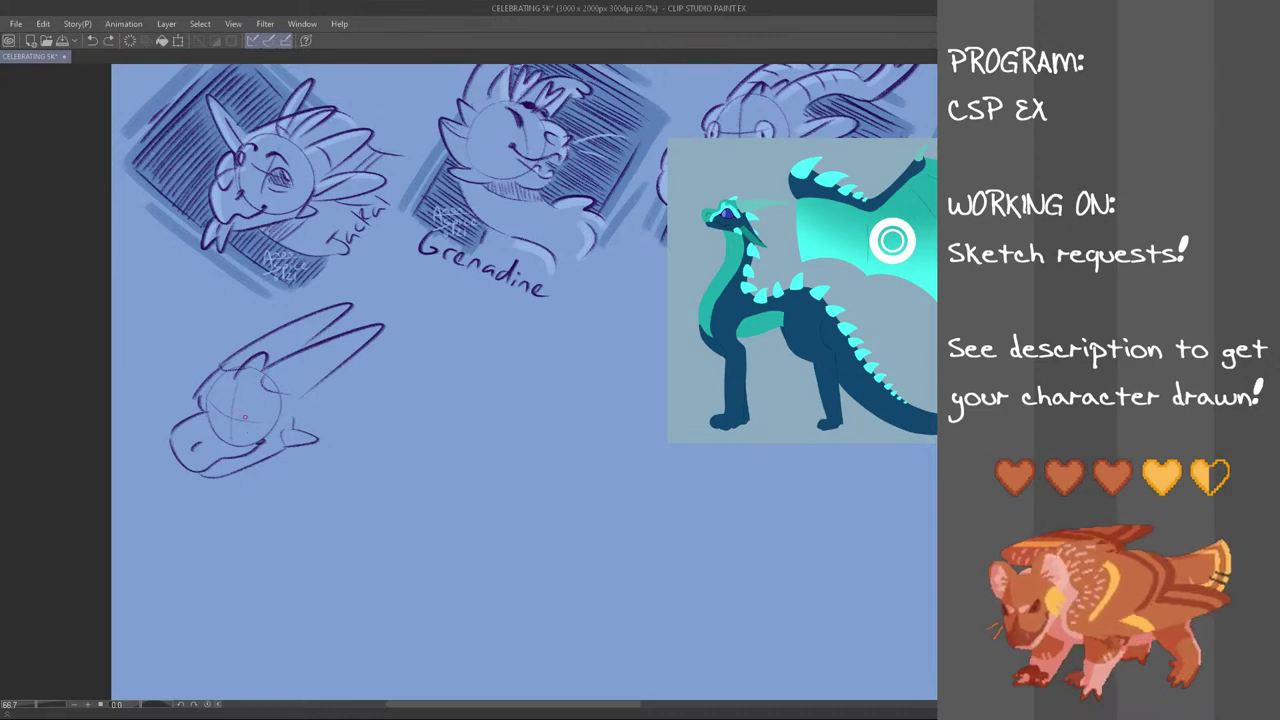
pyautogui.moveTo(204, 401); pyautogui.dragTo(235, 417)
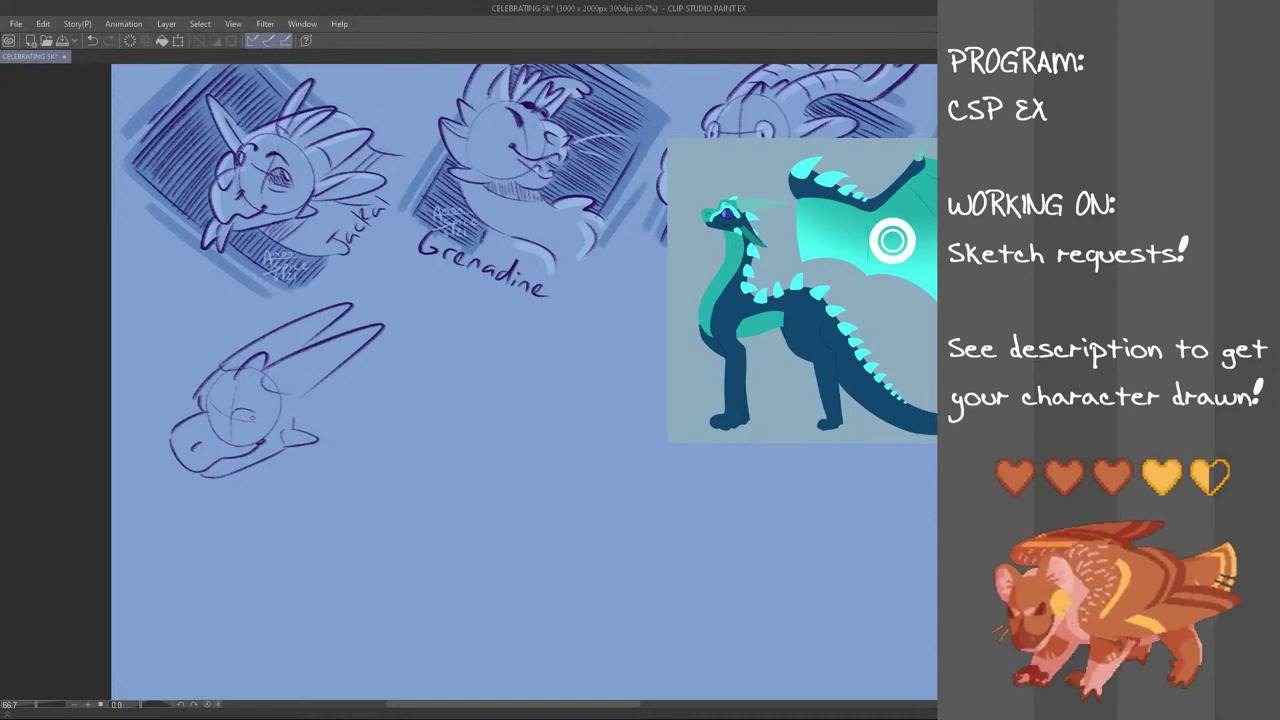
pyautogui.hotkey('ctrl', 'z')
pyautogui.moveTo(234, 418)
pyautogui.mouseDown()
pyautogui.moveTo(264, 416)
pyautogui.moveTo(216, 414)
pyautogui.mouseUp()
pyautogui.hotkey('ctrl', 'z')
pyautogui.hotkey('ctrl', 'z')
pyautogui.hotkey('ctrl', 'y')
pyautogui.hotkey('ctrl', 'z')
pyautogui.hotkey('ctrl', 'z')
pyautogui.hotkey('ctrl', 'z')
pyautogui.hotkey('ctrl', 'z')
# Sketch a long pointed ear extending back from the head beneath the horns
pyautogui.moveTo(305, 386); pyautogui.dragTo(354, 448)
pyautogui.hotkey('ctrl', 'z')
pyautogui.moveTo(296, 405)
pyautogui.mouseDown()
pyautogui.moveTo(388, 398)
pyautogui.moveTo(302, 435)
pyautogui.moveTo(331, 390)
pyautogui.moveTo(317, 393)
pyautogui.mouseUp()
pyautogui.hotkey('ctrl', 'z')
pyautogui.hotkey('ctrl', 'z')
pyautogui.hotkey('ctrl', 'z')
pyautogui.hotkey('ctrl', 'z')
pyautogui.hotkey('ctrl', 'z')
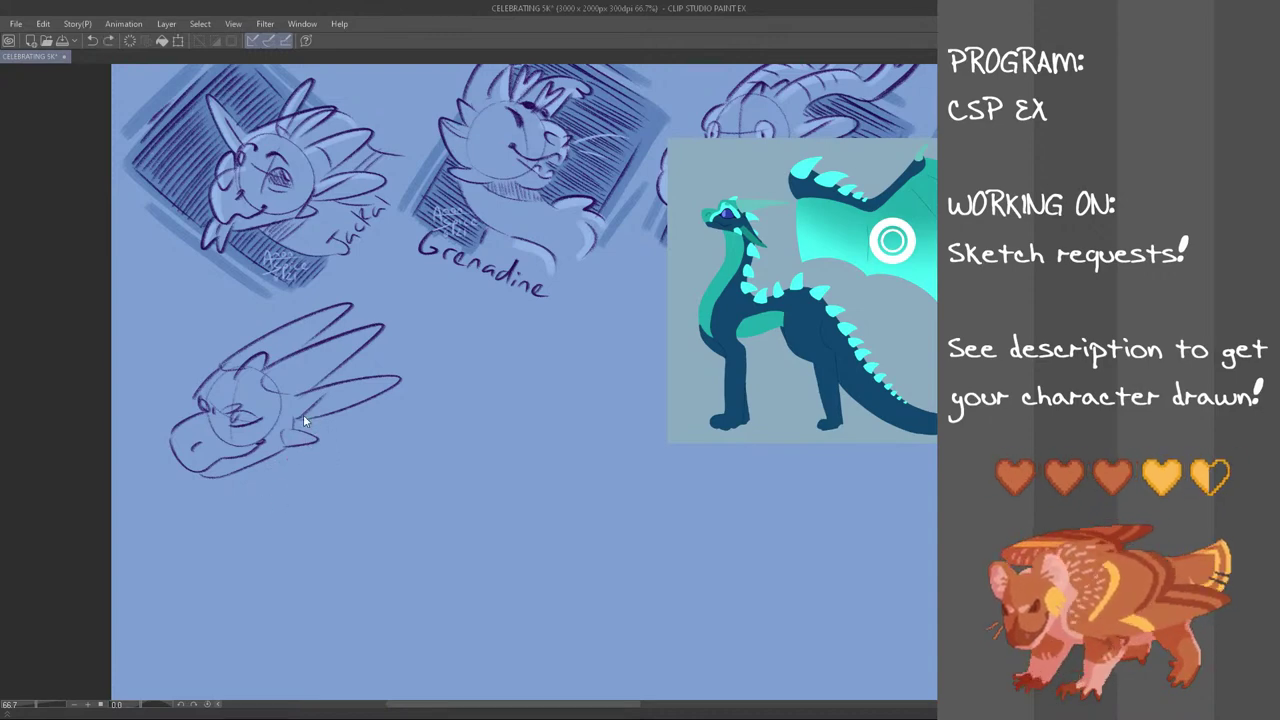
# Sketch the neck with small spines along its back and hatch the shadow under the jaw
pyautogui.moveTo(252, 460)
pyautogui.mouseDown()
pyautogui.moveTo(227, 503)
pyautogui.moveTo(323, 509)
pyautogui.mouseUp()
pyautogui.hotkey('ctrl', 'z')
pyautogui.hotkey('ctrl', 'z')
pyautogui.moveTo(321, 424)
pyautogui.mouseDown()
pyautogui.moveTo(310, 463)
pyautogui.moveTo(333, 485)
pyautogui.mouseUp()
pyautogui.hotkey('ctrl', 'z')
pyautogui.moveTo(309, 431); pyautogui.dragTo(317, 504)
pyautogui.hotkey('ctrl', 'z')
pyautogui.moveTo(332, 416); pyautogui.dragTo(335, 480)
pyautogui.hotkey('ctrl', 'z')
pyautogui.hotkey('ctrl', 'z')
pyautogui.moveTo(330, 486); pyautogui.dragTo(332, 495)
pyautogui.hotkey('ctrl', 'z')
pyautogui.moveTo(249, 480)
pyautogui.mouseDown()
pyautogui.moveTo(299, 456)
pyautogui.moveTo(248, 483)
pyautogui.mouseUp()
pyautogui.hotkey('ctrl', 'z')
pyautogui.moveTo(260, 465)
pyautogui.mouseDown()
pyautogui.moveTo(253, 482)
pyautogui.moveTo(289, 453)
pyautogui.mouseUp()
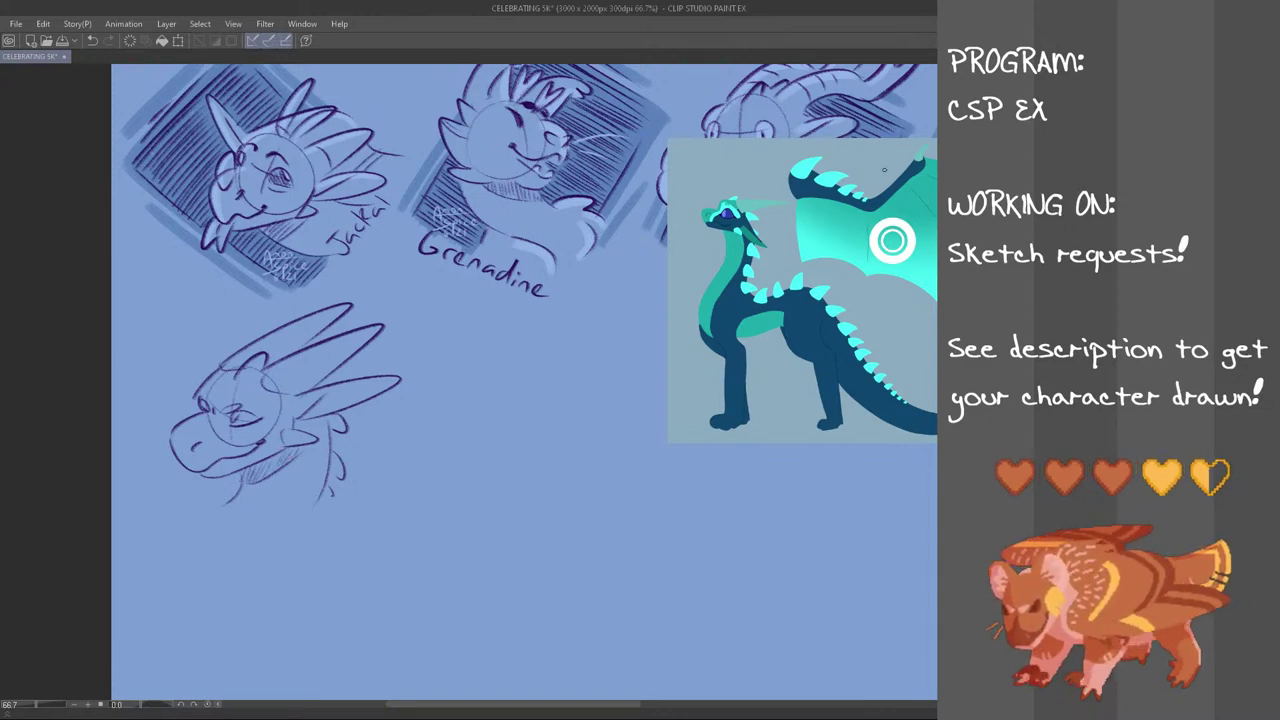
# Lasso the dragon head, scale it down slightly, move it down and to the left, and deselect it
pyautogui.moveTo(393, 305)
pyautogui.mouseDown()
pyautogui.moveTo(444, 407)
pyautogui.moveTo(260, 553)
pyautogui.moveTo(155, 413)
pyautogui.moveTo(296, 304)
pyautogui.moveTo(373, 279)
pyautogui.moveTo(393, 305)
pyautogui.mouseUp()
pyautogui.hotkey('ctrl', 't')
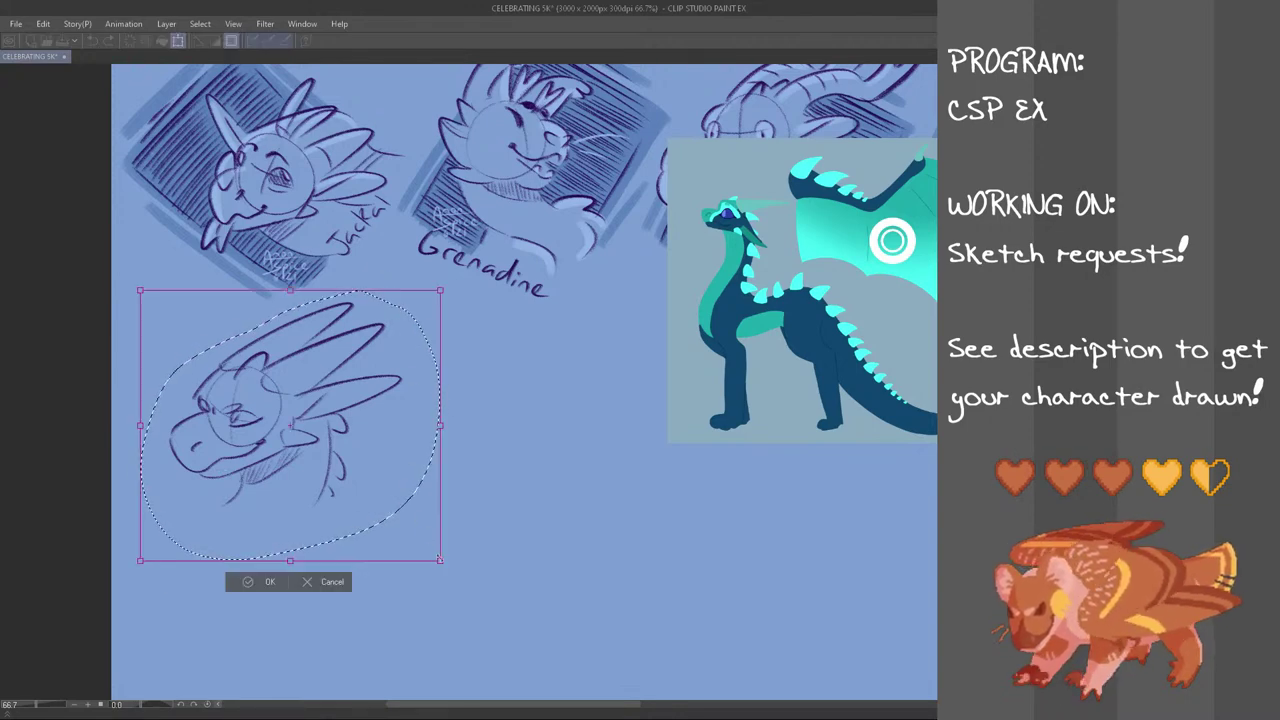
pyautogui.moveTo(437, 559); pyautogui.dragTo(423, 546)
pyautogui.moveTo(407, 532); pyautogui.dragTo(409, 533)
pyautogui.moveTo(342, 463)
pyautogui.mouseDown()
pyautogui.moveTo(344, 495)
pyautogui.moveTo(310, 506)
pyautogui.mouseUp()
pyautogui.click(222, 594)
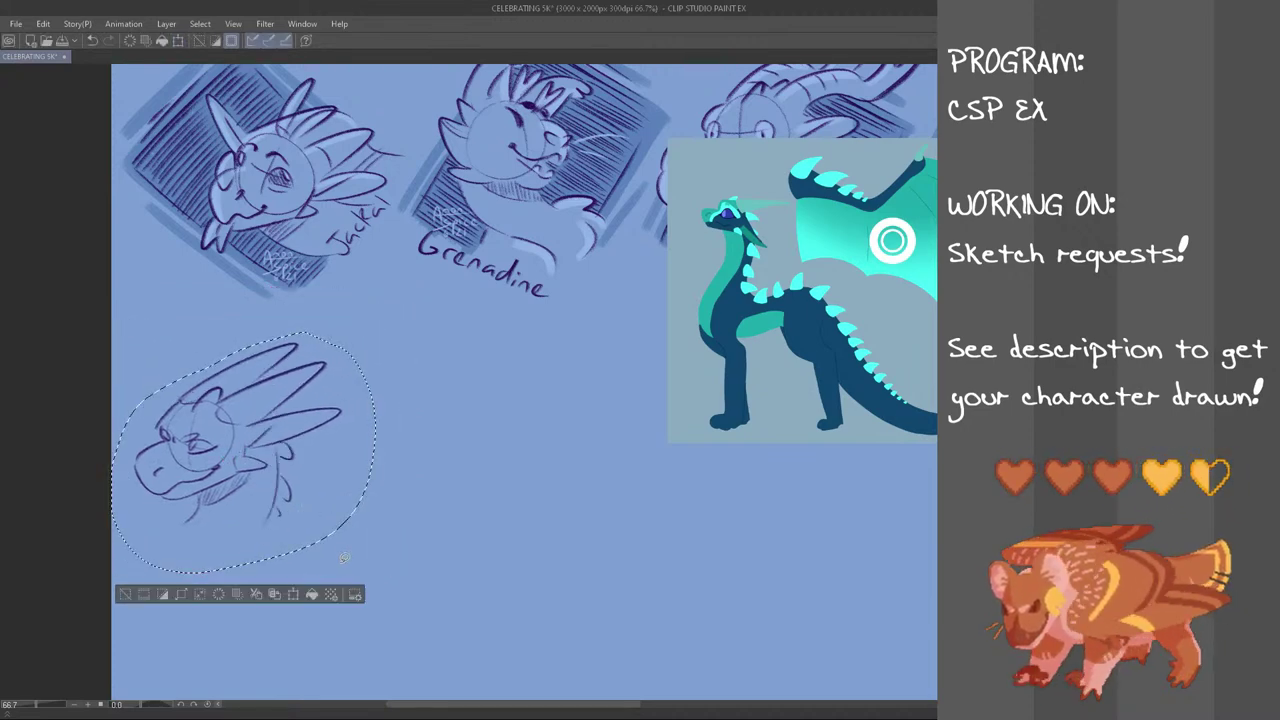
pyautogui.hotkey('ctrl', 'd')
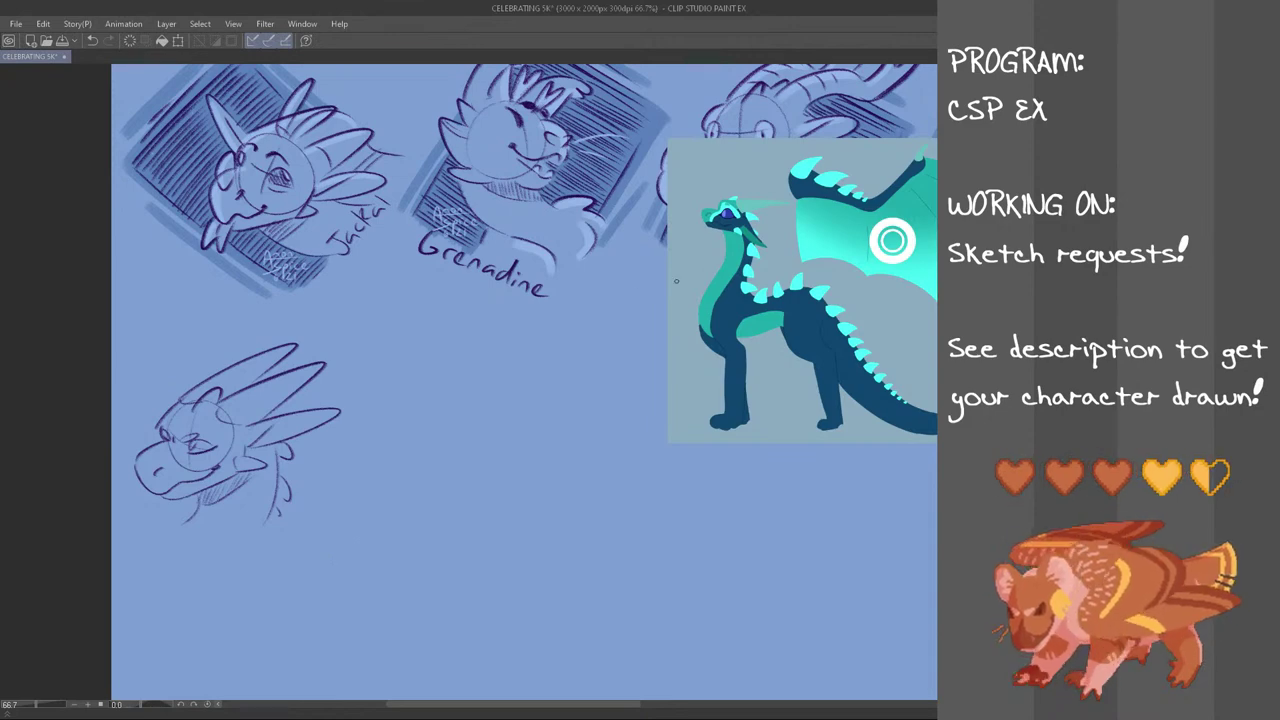
# Draw a tilted rectangular frame of straight lines behind the dragon head
pyautogui.moveTo(134, 328); pyautogui.dragTo(134, 488)
pyautogui.hotkey('ctrl', 'z')
pyautogui.moveTo(376, 378)
pyautogui.mouseDown()
pyautogui.moveTo(300, 524)
pyautogui.moveTo(380, 372)
pyautogui.mouseUp()
pyautogui.hotkey('ctrl', 'z')
pyautogui.hotkey('ctrl', 'z')
pyautogui.hotkey('ctrl', 'z')
pyautogui.moveTo(304, 523); pyautogui.dragTo(380, 376)
pyautogui.moveTo(124, 495); pyautogui.dragTo(178, 378)
pyautogui.hotkey('ctrl', 'z')
pyautogui.moveTo(198, 326)
pyautogui.mouseDown()
pyautogui.moveTo(120, 490)
pyautogui.moveTo(135, 508)
pyautogui.mouseUp()
pyautogui.hotkey('ctrl', 'z')
pyautogui.hotkey('ctrl', 'z')
pyautogui.hotkey('ctrl', 'z')
pyautogui.moveTo(270, 323)
pyautogui.mouseDown()
pyautogui.moveTo(377, 382)
pyautogui.moveTo(368, 376)
pyautogui.mouseUp()
pyautogui.hotkey('ctrl', 'z')
pyautogui.hotkey('ctrl', 'z')
pyautogui.hotkey('ctrl', 'z')
pyautogui.moveTo(278, 325); pyautogui.dragTo(350, 361)
pyautogui.moveTo(194, 390); pyautogui.dragTo(233, 325)
pyautogui.hotkey('ctrl', 'z')
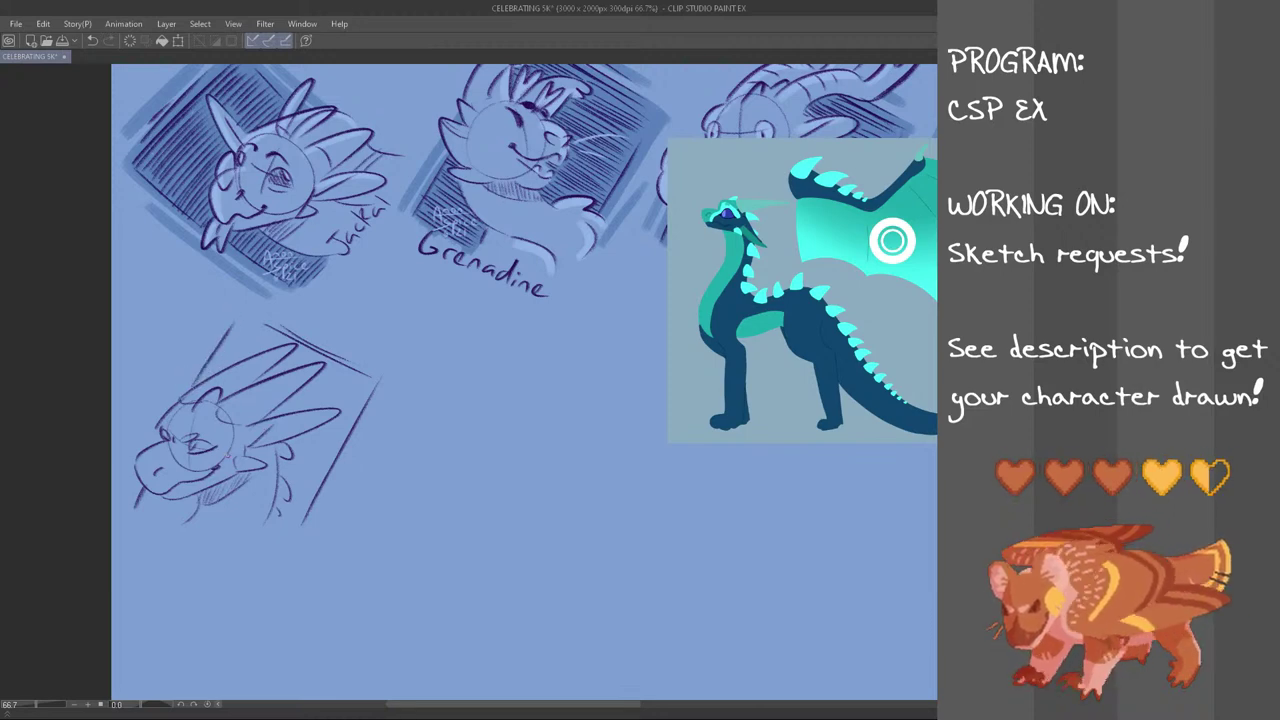
pyautogui.hotkey('ctrl', 'z')
# Fill the frame corner beneath the muzzle with parallel hatching
pyautogui.moveTo(139, 496); pyautogui.dragTo(181, 524)
pyautogui.moveTo(138, 503); pyautogui.dragTo(183, 519)
pyautogui.moveTo(142, 497); pyautogui.dragTo(187, 515)
pyautogui.moveTo(151, 495); pyautogui.dragTo(191, 510)
pyautogui.moveTo(177, 498); pyautogui.dragTo(195, 506)
# Hatch the frame area behind the neck and ear with parallel strokes up to its right edge
pyautogui.moveTo(291, 525)
pyautogui.mouseDown()
pyautogui.moveTo(270, 540)
pyautogui.moveTo(280, 546)
pyautogui.moveTo(266, 534)
pyautogui.moveTo(289, 510)
pyautogui.moveTo(280, 496)
pyautogui.moveTo(295, 471)
pyautogui.mouseUp()
pyautogui.moveTo(330, 445)
pyautogui.mouseDown()
pyautogui.moveTo(291, 468)
pyautogui.moveTo(301, 453)
pyautogui.mouseUp()
pyautogui.moveTo(338, 433); pyautogui.dragTo(311, 445)
pyautogui.moveTo(348, 427)
pyautogui.mouseDown()
pyautogui.moveTo(313, 445)
pyautogui.moveTo(332, 432)
pyautogui.mouseUp()
pyautogui.moveTo(362, 416)
pyautogui.mouseDown()
pyautogui.moveTo(327, 398)
pyautogui.moveTo(365, 413)
pyautogui.moveTo(324, 388)
pyautogui.moveTo(356, 405)
pyautogui.mouseUp()
pyautogui.hotkey('ctrl', 'z')
pyautogui.moveTo(315, 386); pyautogui.dragTo(368, 400)
pyautogui.moveTo(322, 377)
pyautogui.mouseDown()
pyautogui.moveTo(372, 396)
pyautogui.moveTo(324, 390)
pyautogui.mouseUp()
pyautogui.moveTo(372, 366)
pyautogui.mouseDown()
pyautogui.moveTo(274, 420)
pyautogui.moveTo(296, 408)
pyautogui.mouseUp()
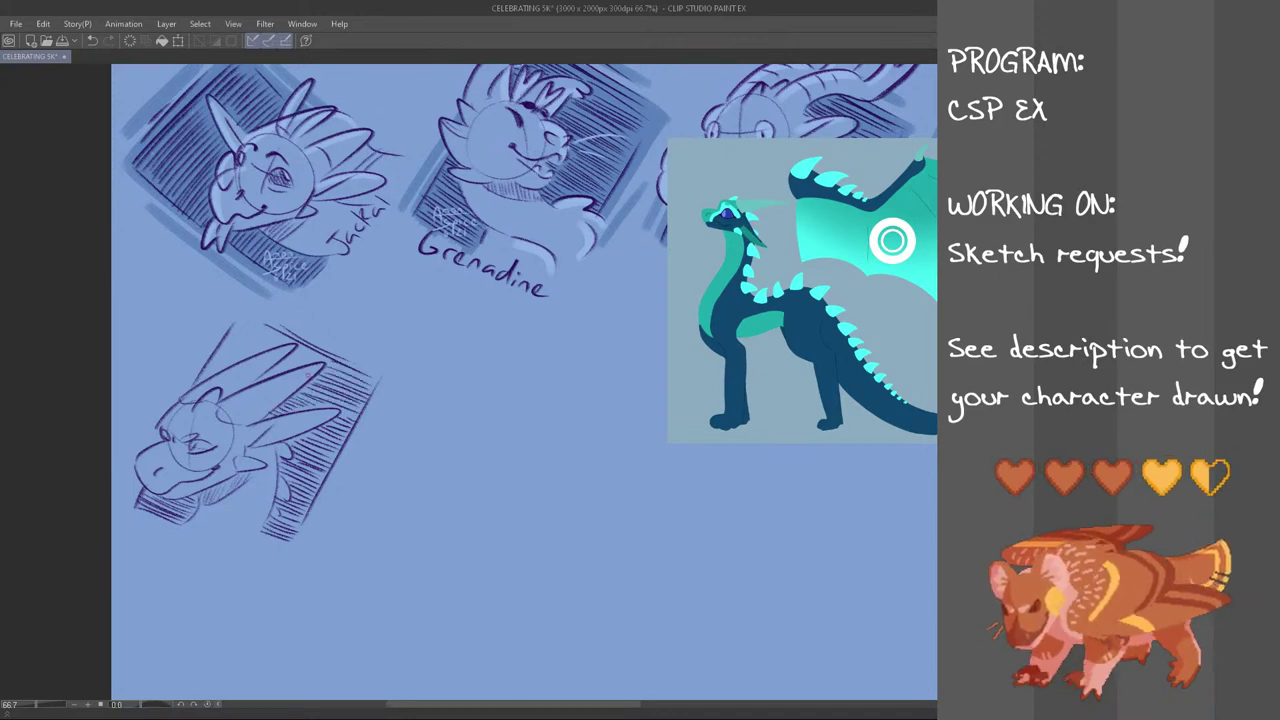
# Hatch the remaining background between and above the horns inside the frame
pyautogui.moveTo(272, 363); pyautogui.dragTo(291, 369)
pyautogui.moveTo(283, 359); pyautogui.dragTo(307, 367)
pyautogui.moveTo(293, 355); pyautogui.dragTo(344, 366)
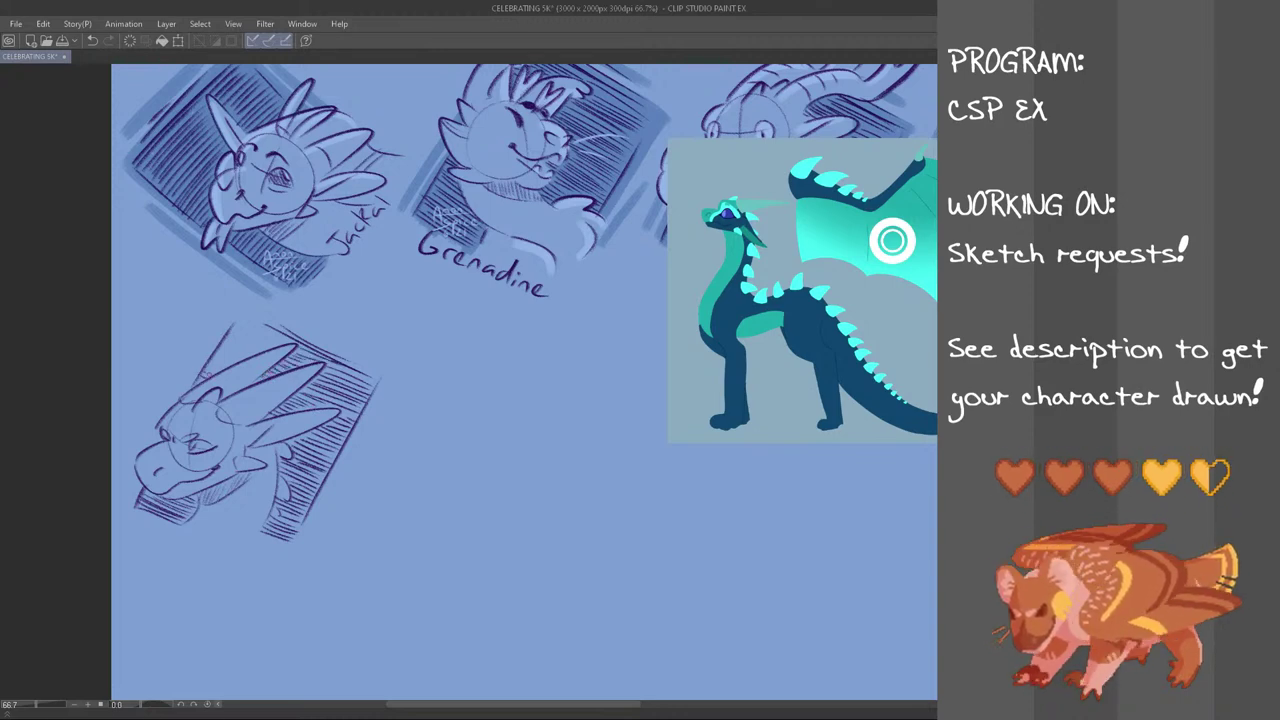
pyautogui.moveTo(250, 340)
pyautogui.mouseDown()
pyautogui.moveTo(230, 358)
pyautogui.moveTo(234, 348)
pyautogui.mouseUp()
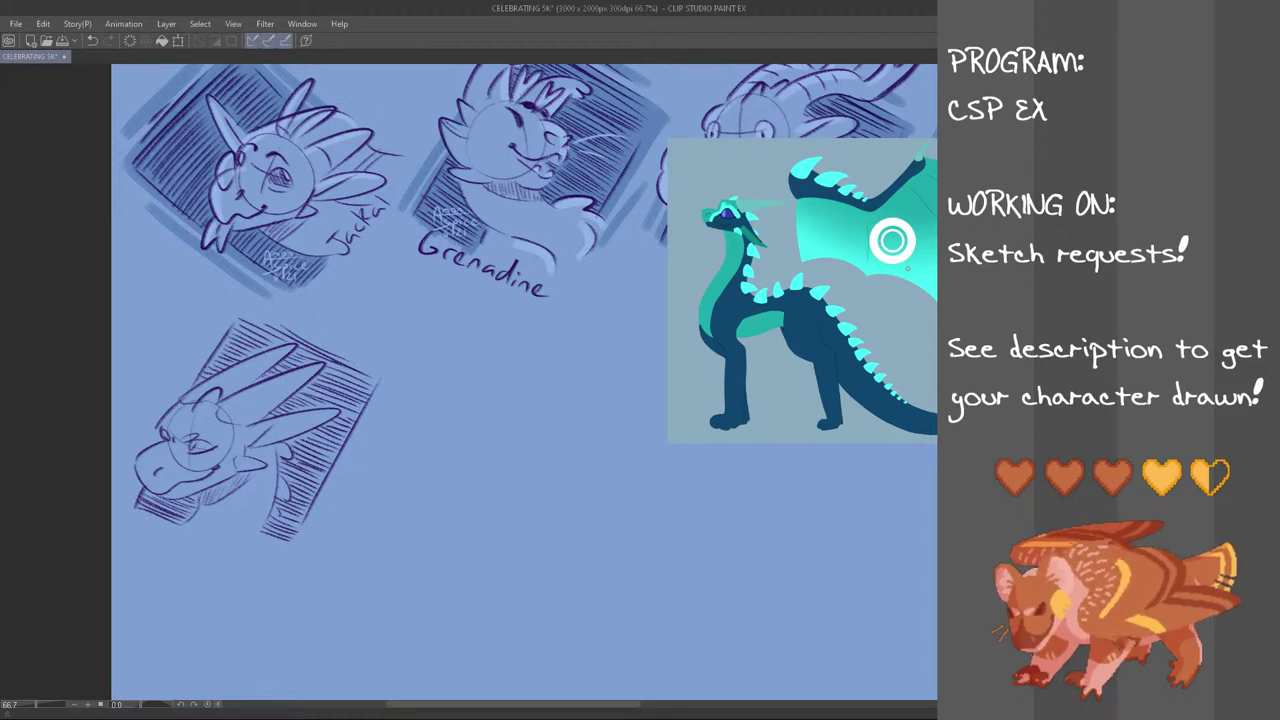
# Lasso the framed dragon sketch, shift it slightly down and to the right, and deselect it
pyautogui.moveTo(379, 326)
pyautogui.mouseDown()
pyautogui.moveTo(173, 576)
pyautogui.moveTo(126, 519)
pyautogui.moveTo(140, 381)
pyautogui.moveTo(203, 313)
pyautogui.moveTo(400, 321)
pyautogui.mouseUp()
pyautogui.hotkey('ctrl', 't')
pyautogui.moveTo(338, 484); pyautogui.dragTo(366, 492)
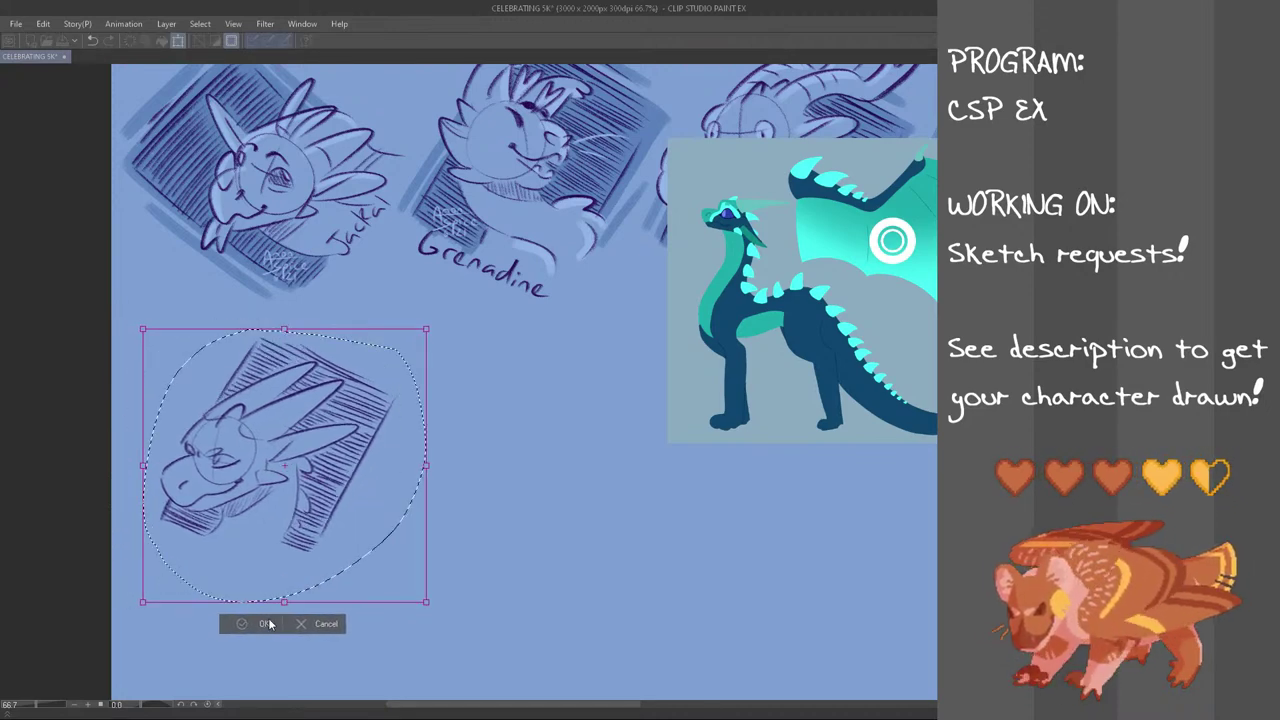
pyautogui.click(264, 624)
pyautogui.hotkey('ctrl', 'd')
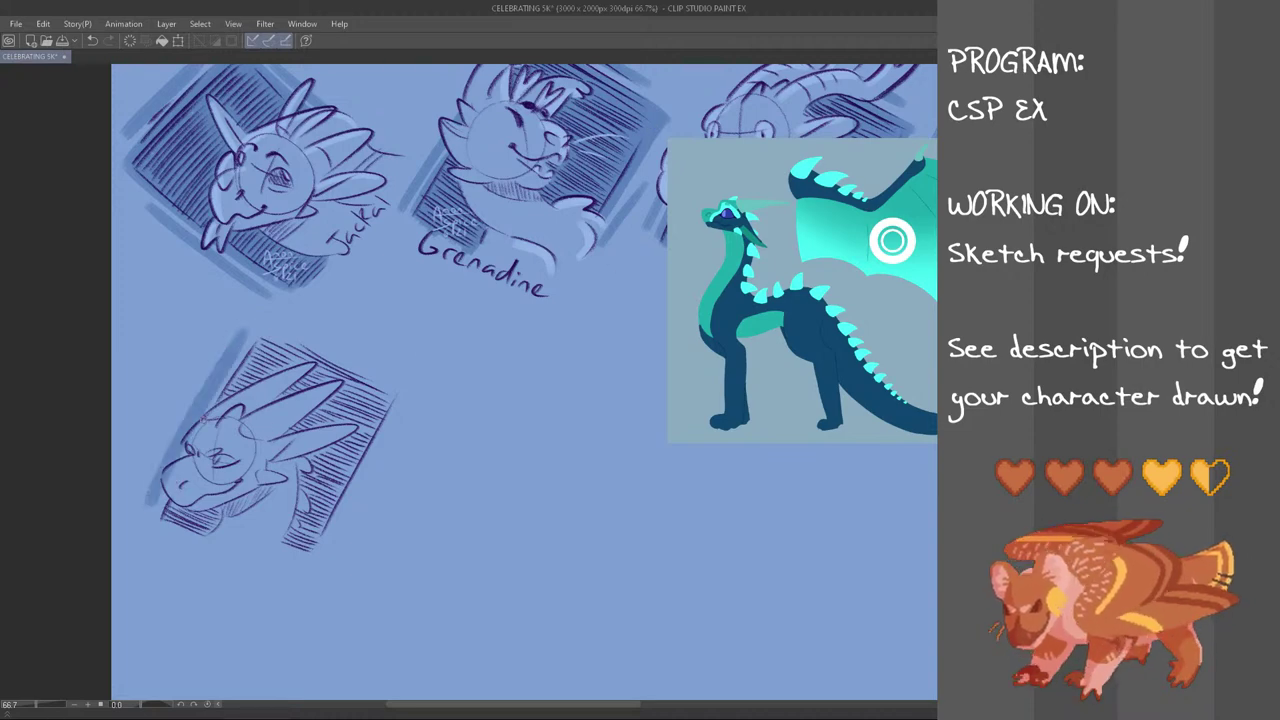
# Brush a soft darker-blue band along the dragon frame's left edge, redoing the strokes until it sits beside the hatching
pyautogui.moveTo(164, 495)
pyautogui.mouseDown()
pyautogui.moveTo(219, 391)
pyautogui.moveTo(158, 507)
pyautogui.moveTo(222, 379)
pyautogui.moveTo(150, 490)
pyautogui.mouseUp()
pyautogui.hotkey('ctrl', 'z')
pyautogui.hotkey('ctrl', 'z')
pyautogui.hotkey('ctrl', 'z')
pyautogui.moveTo(198, 396); pyautogui.dragTo(152, 500)
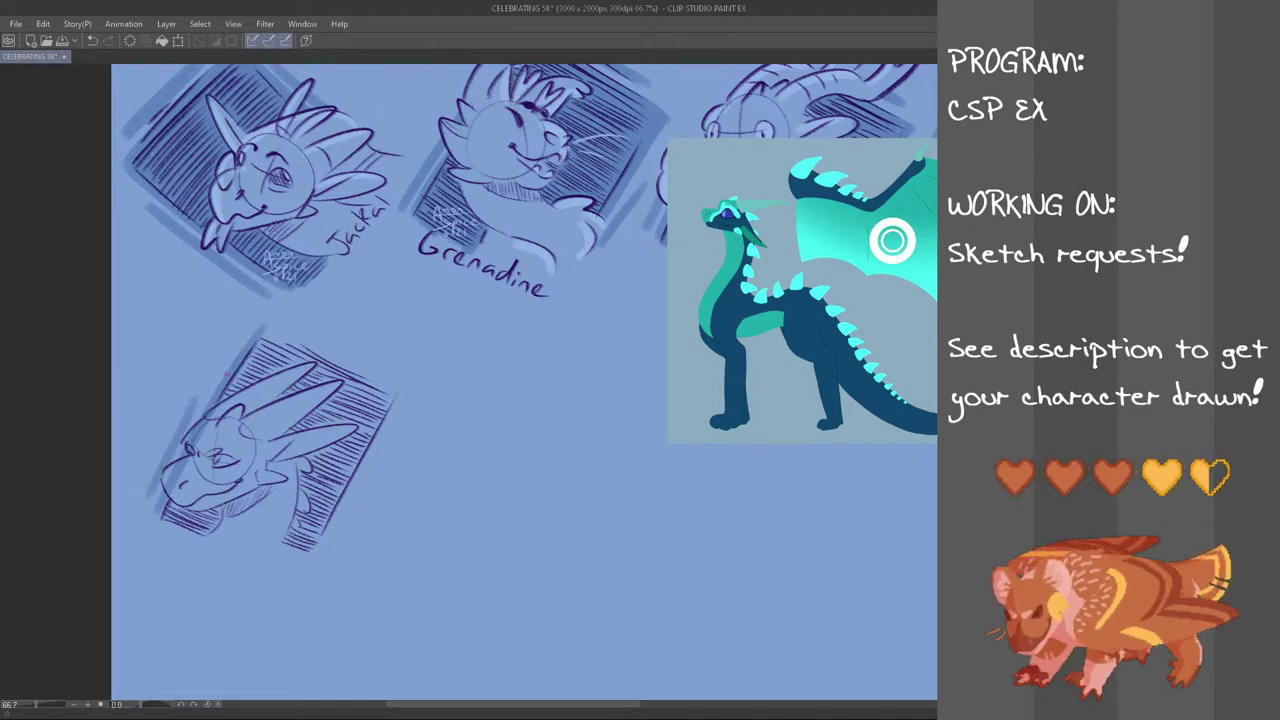
# Brush soft darker-blue bands along the right and upper edges of the dragon's frame, redoing misplaced strokes
pyautogui.moveTo(308, 554); pyautogui.dragTo(386, 402)
pyautogui.hotkey('ctrl', 'z')
pyautogui.moveTo(316, 550)
pyautogui.mouseDown()
pyautogui.moveTo(388, 407)
pyautogui.moveTo(367, 488)
pyautogui.mouseUp()
pyautogui.hotkey('ctrl', 'z')
pyautogui.moveTo(263, 338); pyautogui.dragTo(395, 395)
pyautogui.hotkey('ctrl', 'z')
pyautogui.hotkey('ctrl', 'z')
pyautogui.moveTo(273, 328)
pyautogui.mouseDown()
pyautogui.moveTo(392, 390)
pyautogui.moveTo(287, 323)
pyautogui.moveTo(364, 356)
pyautogui.mouseUp()
pyautogui.hotkey('ctrl', 'z')
pyautogui.hotkey('ctrl', 'z')
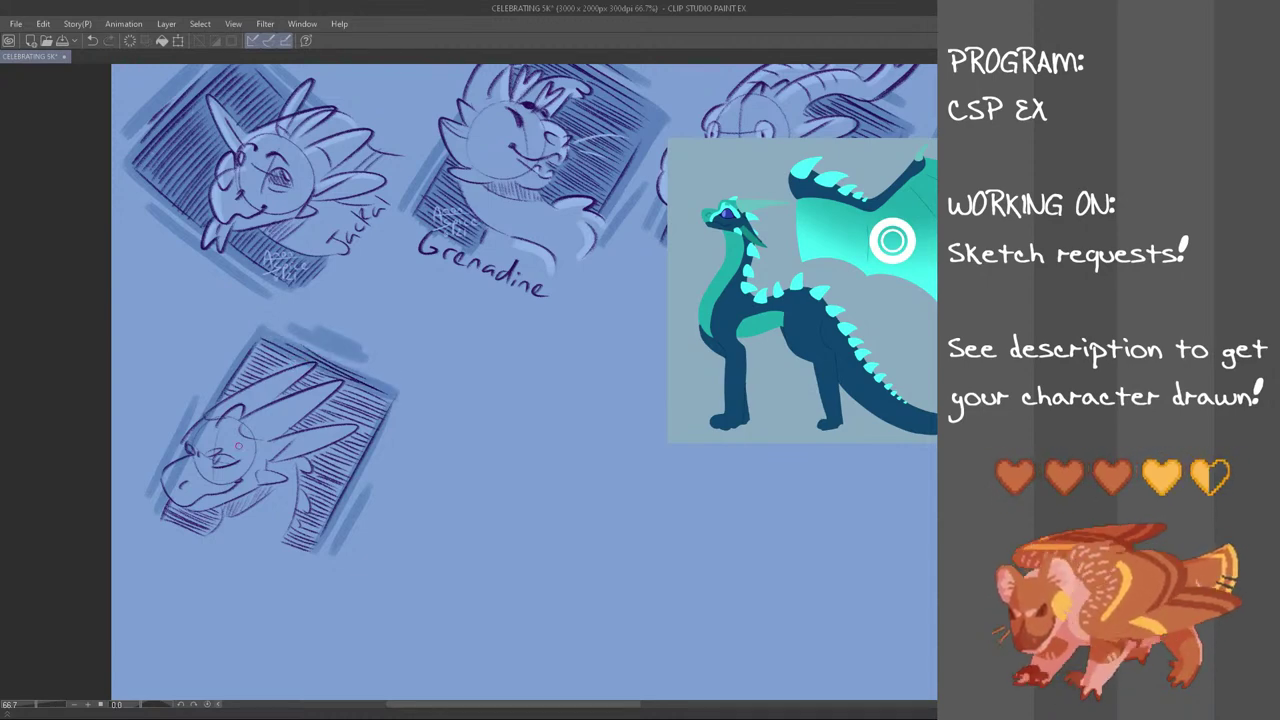
# Shade the hatched background beneath the muzzle and behind the neck with the darker blue
pyautogui.moveTo(168, 511); pyautogui.dragTo(208, 530)
pyautogui.moveTo(296, 524)
pyautogui.mouseDown()
pyautogui.moveTo(286, 552)
pyautogui.moveTo(298, 560)
pyautogui.mouseUp()
pyautogui.moveTo(322, 506); pyautogui.dragTo(310, 560)
pyautogui.moveTo(314, 478); pyautogui.dragTo(294, 526)
pyautogui.moveTo(320, 454)
pyautogui.mouseDown()
pyautogui.moveTo(300, 490)
pyautogui.moveTo(298, 474)
pyautogui.moveTo(316, 488)
pyautogui.mouseUp()
pyautogui.moveTo(356, 432); pyautogui.dragTo(314, 516)
# Shade the remaining hatched background around and between the horns with the darker blue up to the frame's upper corner
pyautogui.moveTo(376, 412)
pyautogui.mouseDown()
pyautogui.moveTo(352, 444)
pyautogui.moveTo(286, 438)
pyautogui.mouseUp()
pyautogui.moveTo(340, 388)
pyautogui.mouseDown()
pyautogui.moveTo(306, 434)
pyautogui.moveTo(344, 428)
pyautogui.mouseUp()
pyautogui.moveTo(382, 398)
pyautogui.mouseDown()
pyautogui.moveTo(350, 428)
pyautogui.moveTo(378, 414)
pyautogui.mouseUp()
pyautogui.moveTo(300, 380); pyautogui.dragTo(276, 398)
pyautogui.moveTo(306, 374); pyautogui.dragTo(288, 394)
pyautogui.moveTo(338, 374); pyautogui.dragTo(314, 392)
pyautogui.moveTo(264, 346); pyautogui.dragTo(242, 366)
pyautogui.moveTo(266, 342); pyautogui.dragTo(242, 392)
pyautogui.moveTo(288, 356)
pyautogui.mouseDown()
pyautogui.moveTo(270, 378)
pyautogui.moveTo(279, 373)
pyautogui.mouseUp()
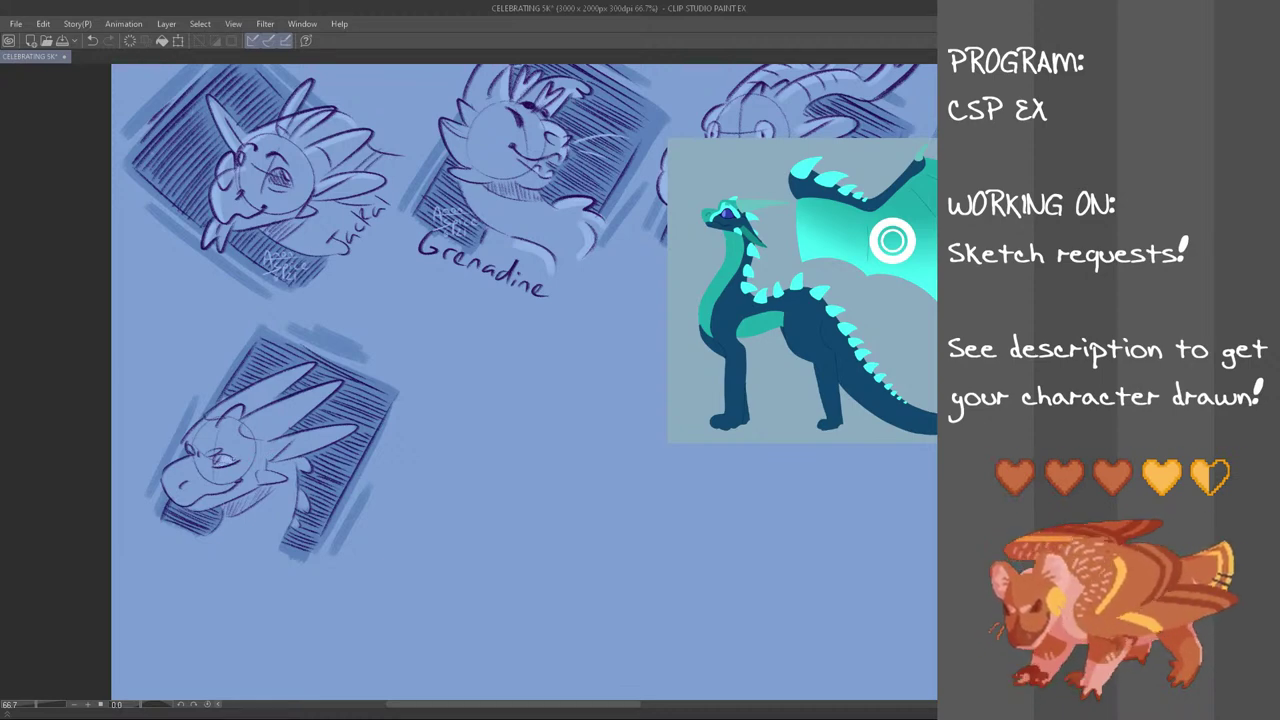
# Brush light-blue highlights onto the dragon's horns and muzzle, undoing stray strokes
pyautogui.hotkey('ctrl', 'z')
pyautogui.moveTo(169, 482); pyautogui.dragTo(181, 494)
pyautogui.hotkey('ctrl', 'z')
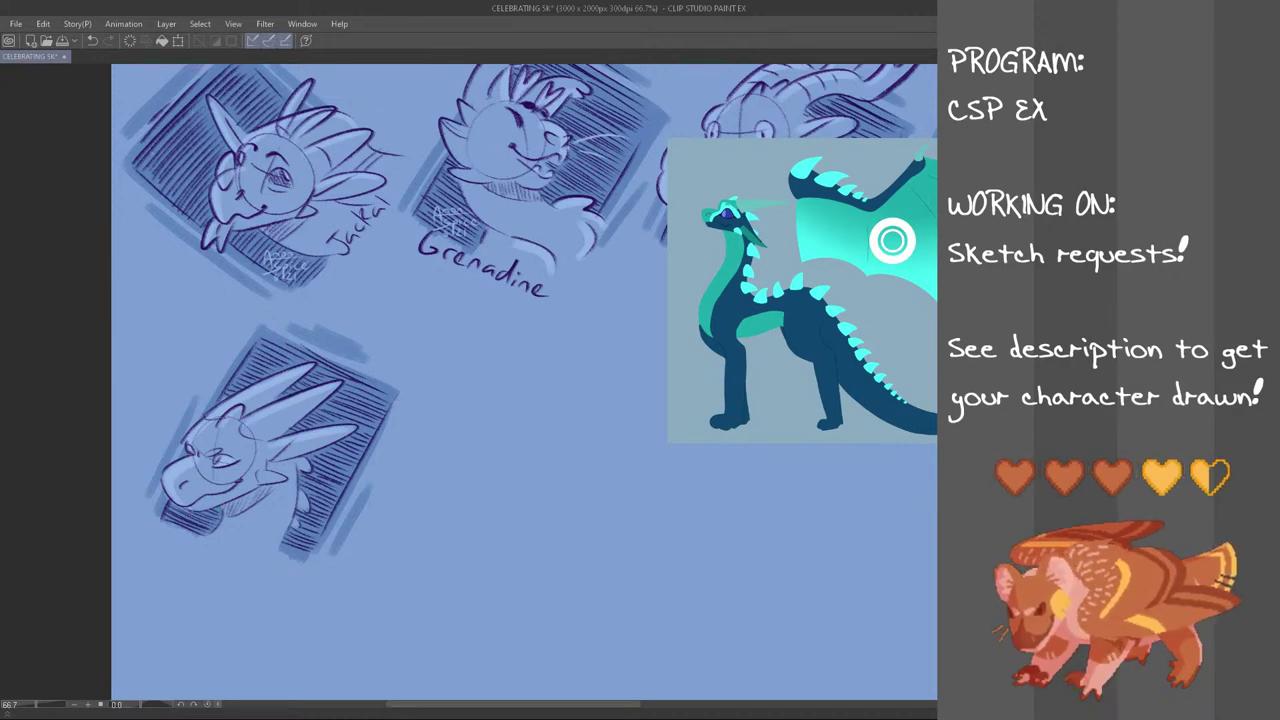
# Copy the artist signature from the Grenadine sketch, paste it onto the hatching behind the new dragon's neck, and deselect
pyautogui.moveTo(455, 184); pyautogui.dragTo(410, 238)
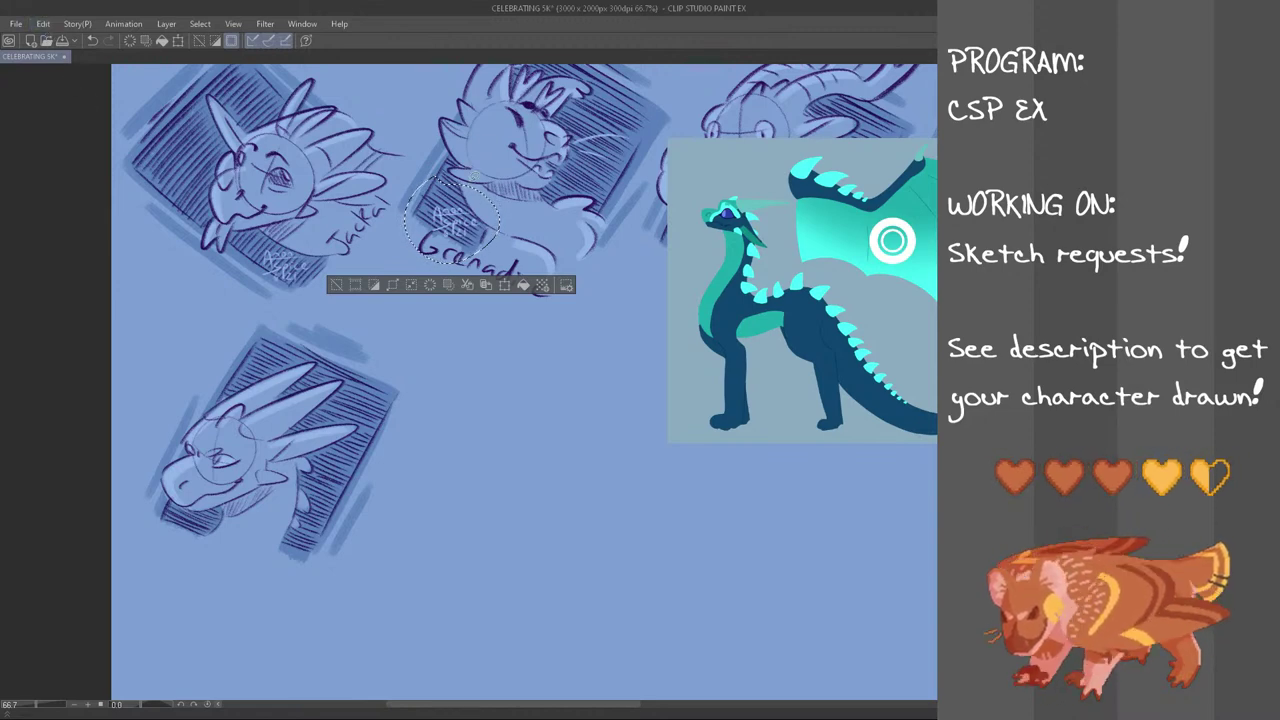
pyautogui.hotkey('ctrl', 'c')
pyautogui.hotkey('ctrl', 'v')
pyautogui.hotkey('ctrl', 't')
pyautogui.moveTo(472, 237); pyautogui.dragTo(344, 502)
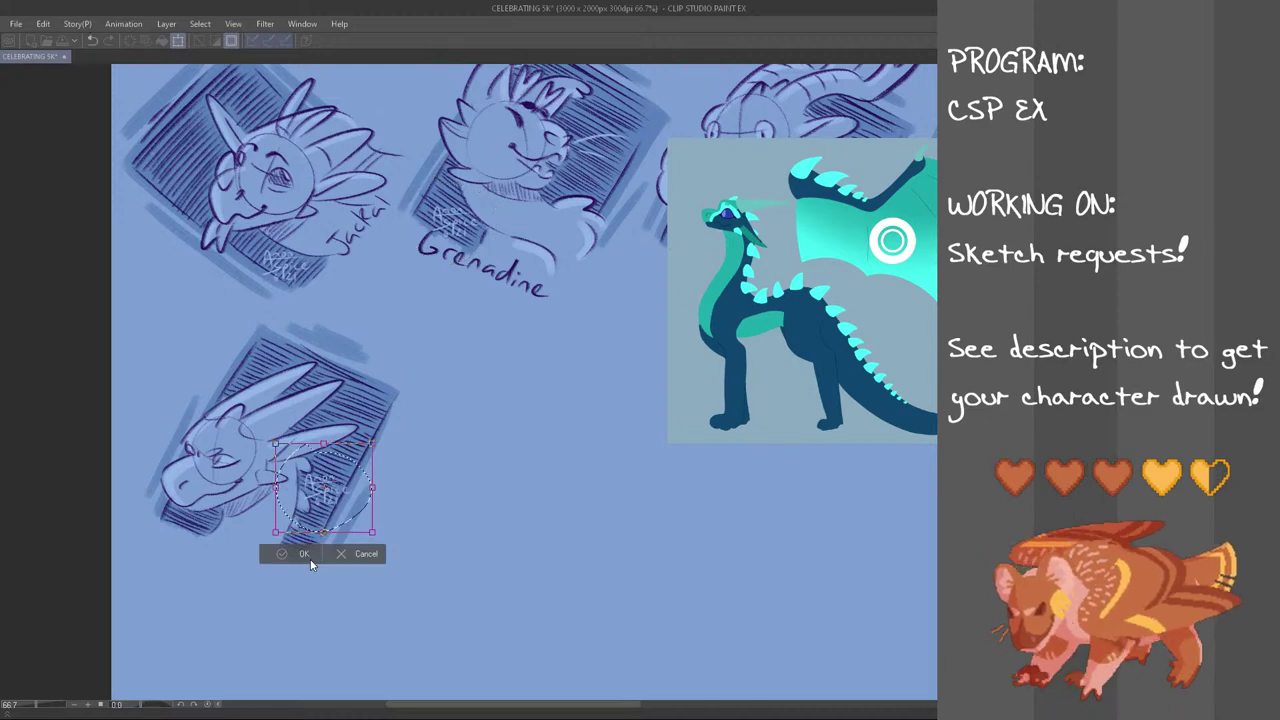
pyautogui.click(305, 554)
pyautogui.hotkey('ctrl', 'd')
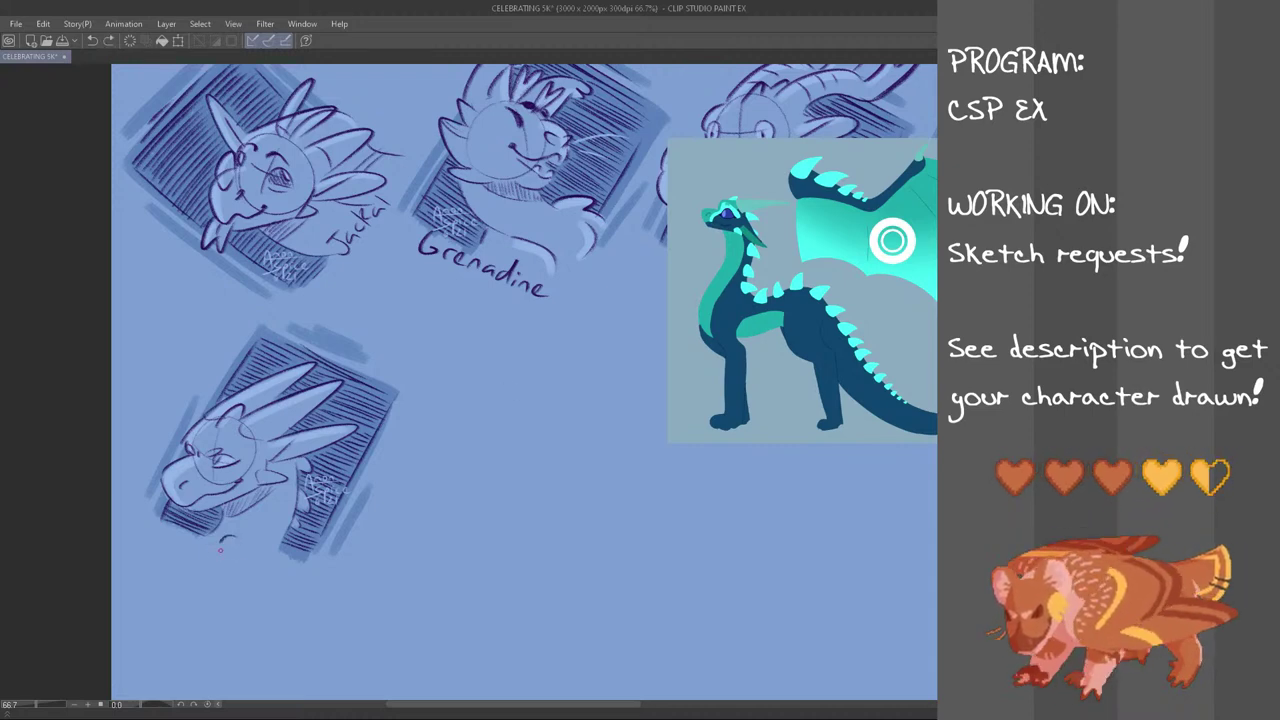
# Hand-letter the name "Cookie" beneath the dragon's neck, undoing and redrawing imperfect letters
pyautogui.moveTo(236, 546); pyautogui.dragTo(249, 554)
pyautogui.moveTo(262, 538)
pyautogui.mouseDown()
pyautogui.moveTo(262, 562)
pyautogui.moveTo(290, 572)
pyautogui.mouseUp()
pyautogui.hotkey('ctrl', 'z')
pyautogui.hotkey('ctrl', 'z')
pyautogui.hotkey('ctrl', 'z')
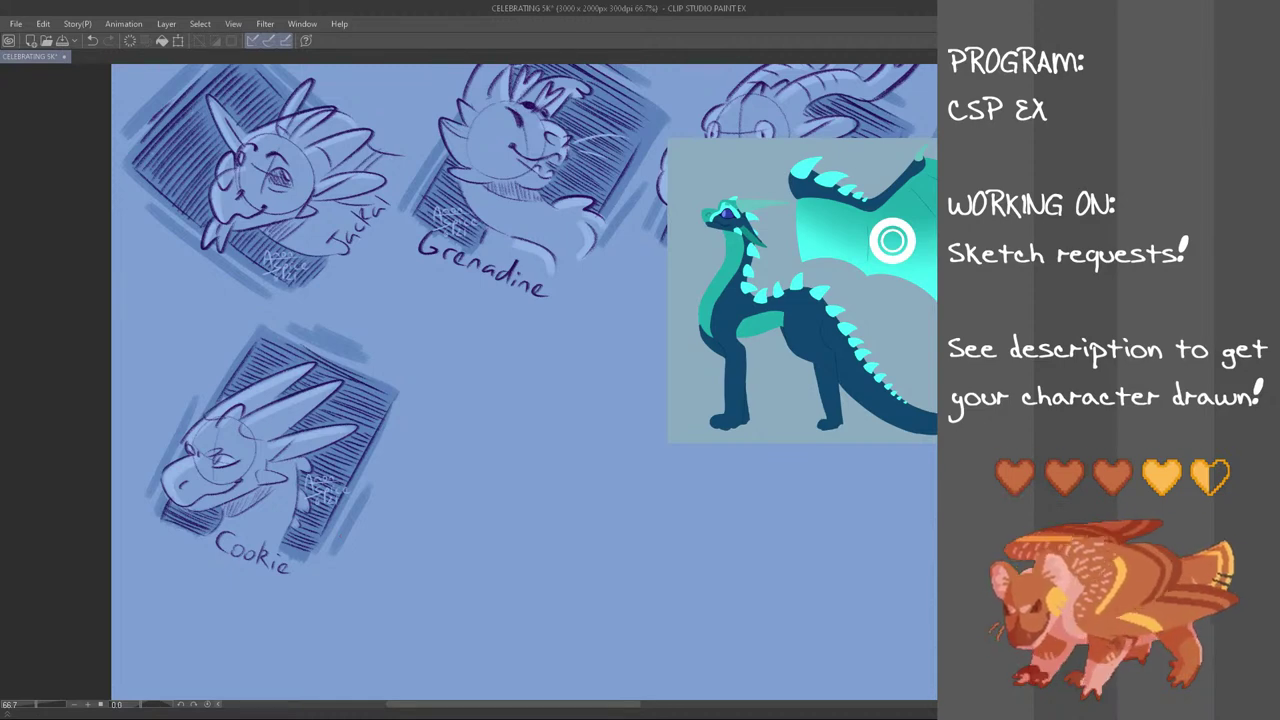
# Lasso the whole Cookie sketch with its label, move it slightly up and to the left, and deselect
pyautogui.moveTo(398, 342)
pyautogui.mouseDown()
pyautogui.moveTo(442, 530)
pyautogui.moveTo(215, 320)
pyautogui.moveTo(232, 316)
pyautogui.mouseUp()
pyautogui.hotkey('ctrl', 't')
pyautogui.moveTo(352, 502); pyautogui.dragTo(322, 482)
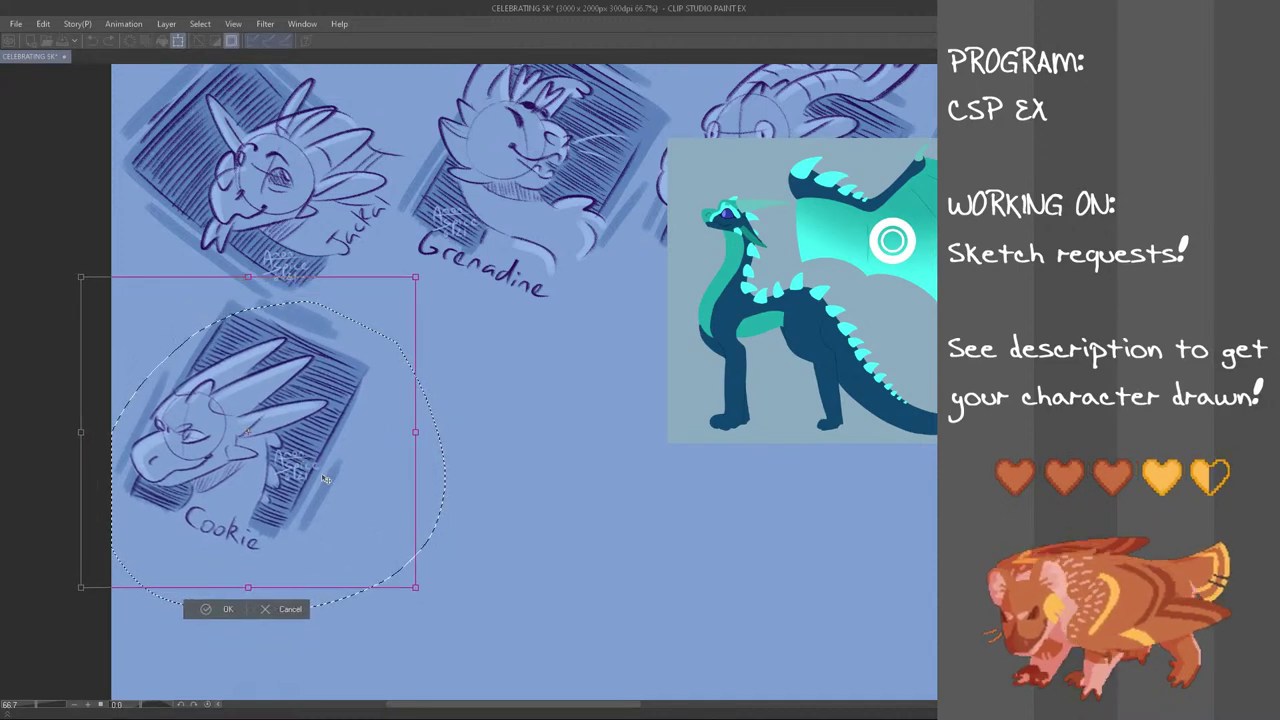
pyautogui.click(225, 611)
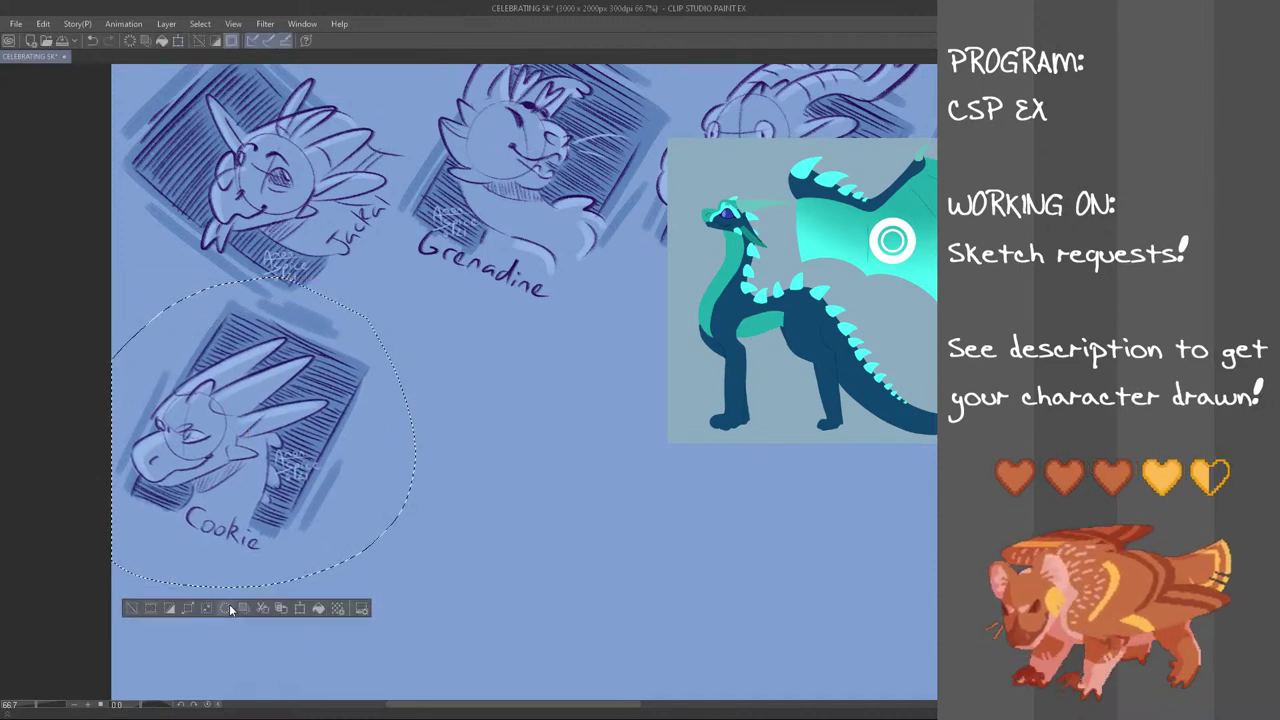
pyautogui.click(229, 606)
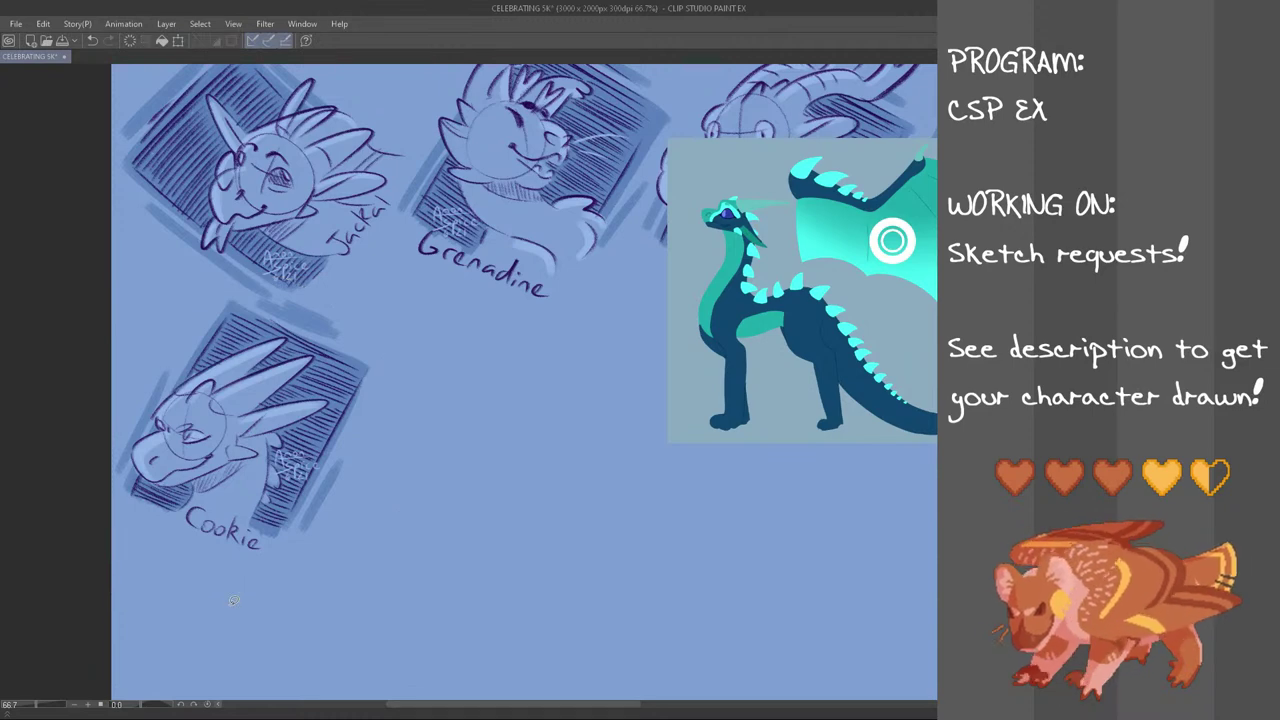
# Remove the teal dragon reference image from the canvas
pyautogui.scroll(-1, 665, 421)
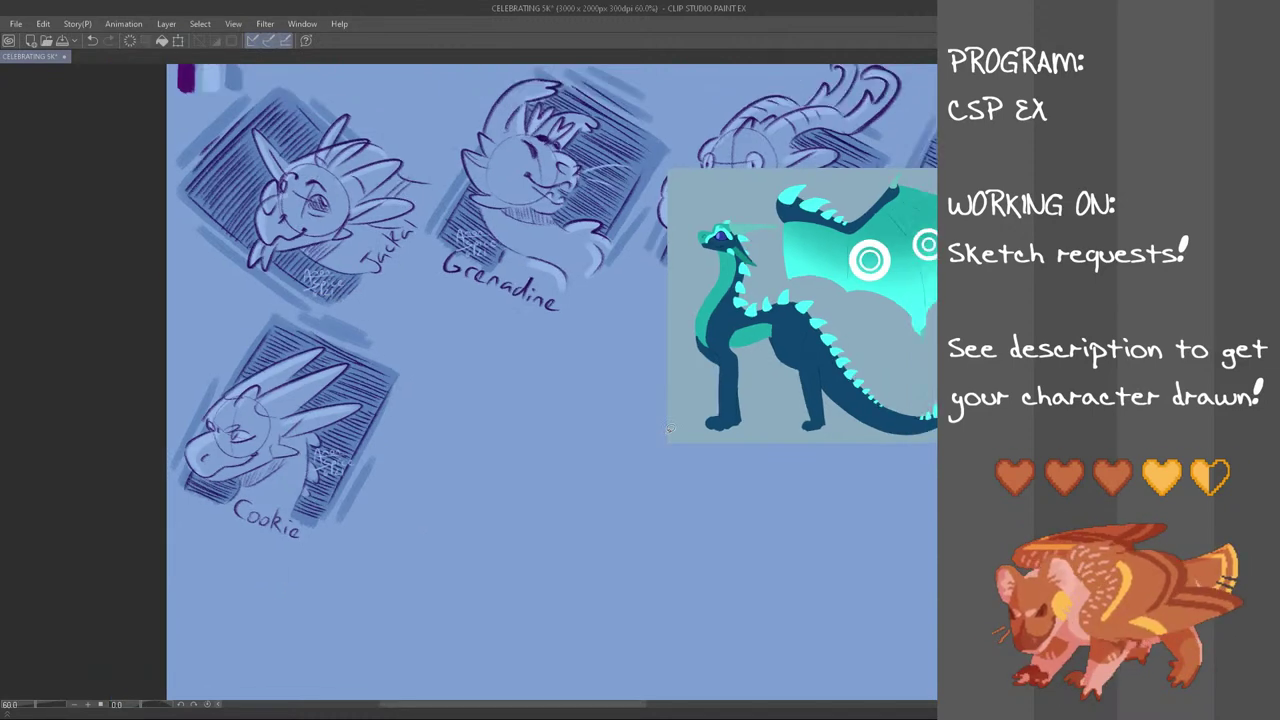
pyautogui.scroll(-1, 670, 428)
pyautogui.moveTo(602, 705); pyautogui.dragTo(630, 705)
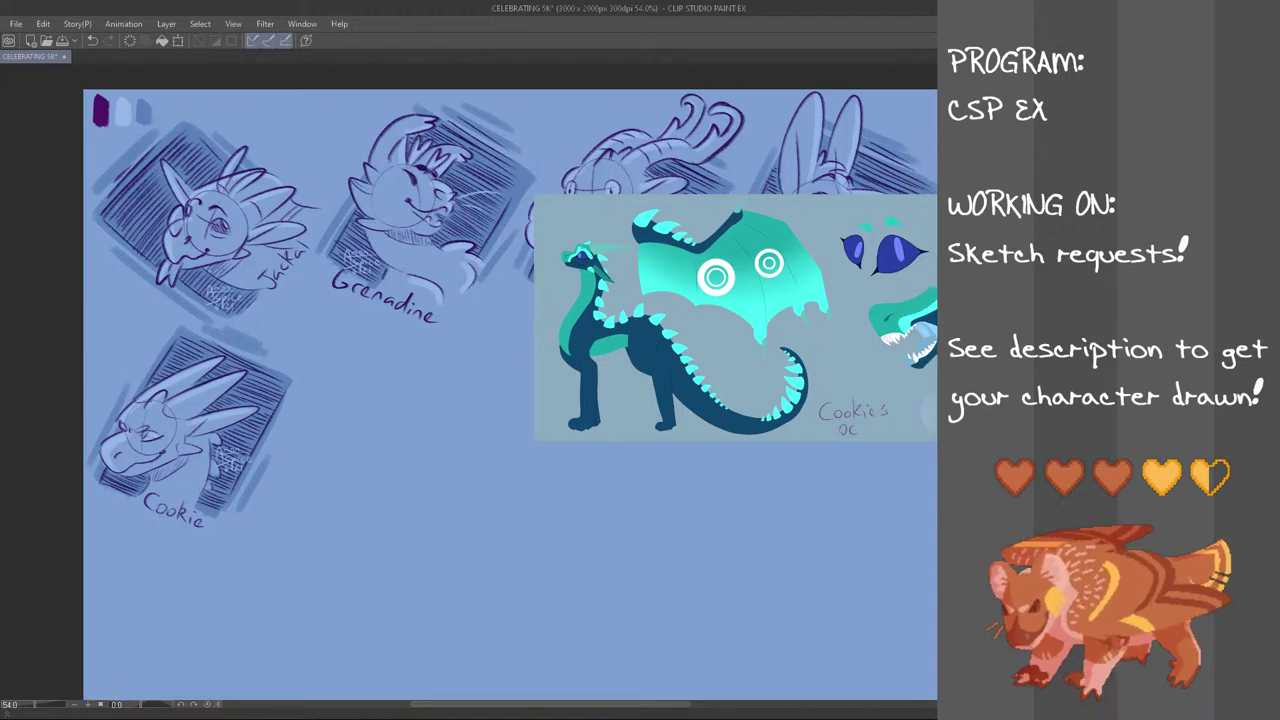
pyautogui.press('Delete')
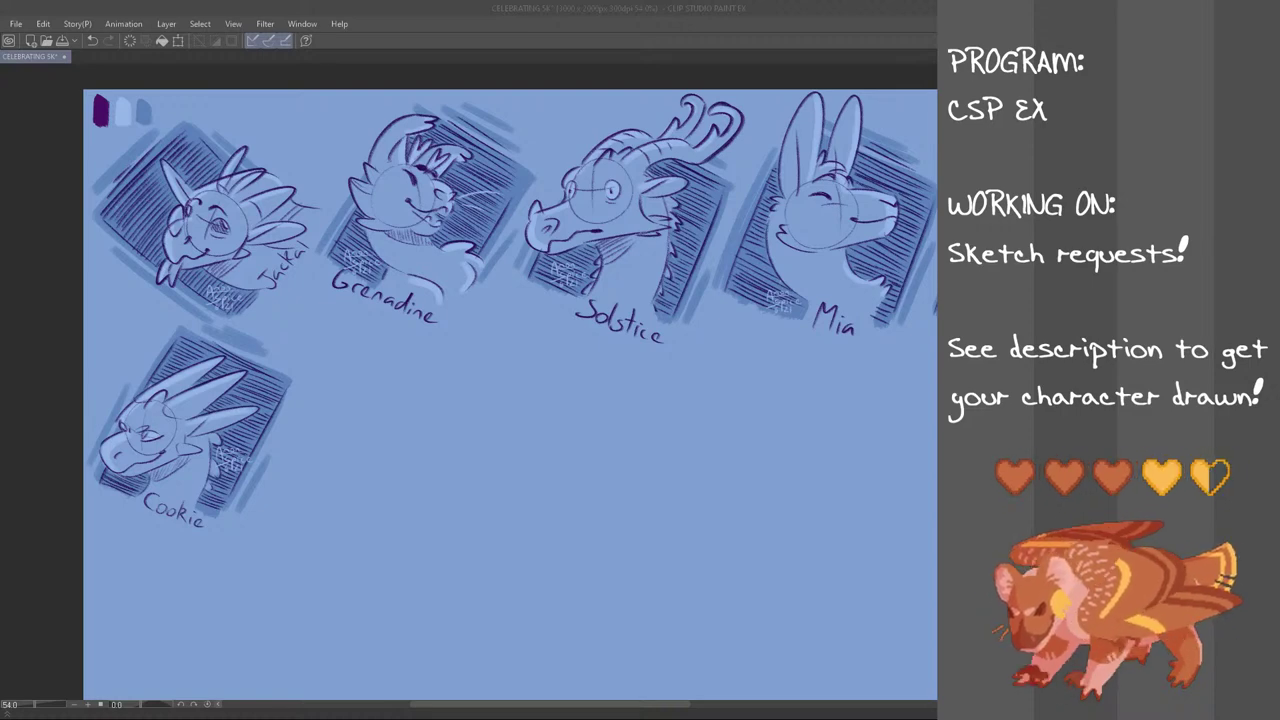
# Paste the maned dragon line-art reference, scale it down to about half size, and place it below the Solstice and Mia heads
pyautogui.click(306, 6)
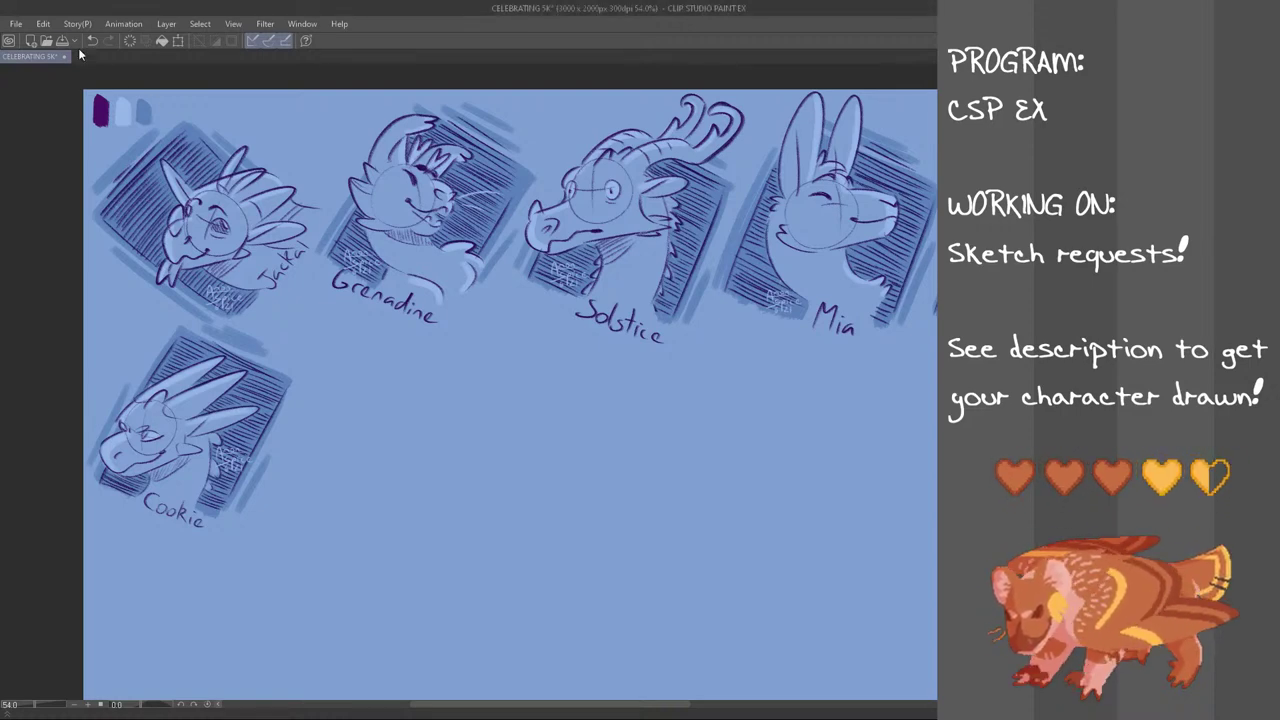
pyautogui.hotkey('ctrl', 'v')
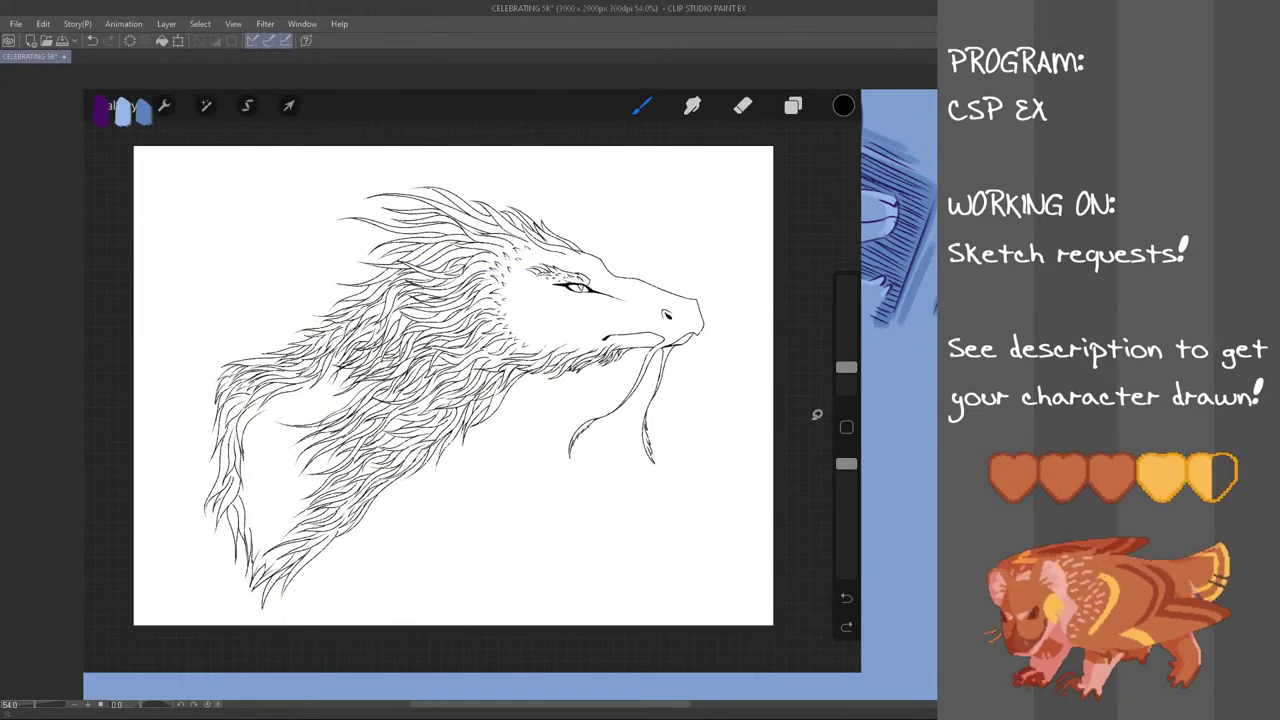
pyautogui.hotkey('ctrl', 't')
pyautogui.moveTo(853, 666); pyautogui.dragTo(486, 386)
pyautogui.moveTo(390, 335); pyautogui.dragTo(754, 439)
pyautogui.click(640, 521)
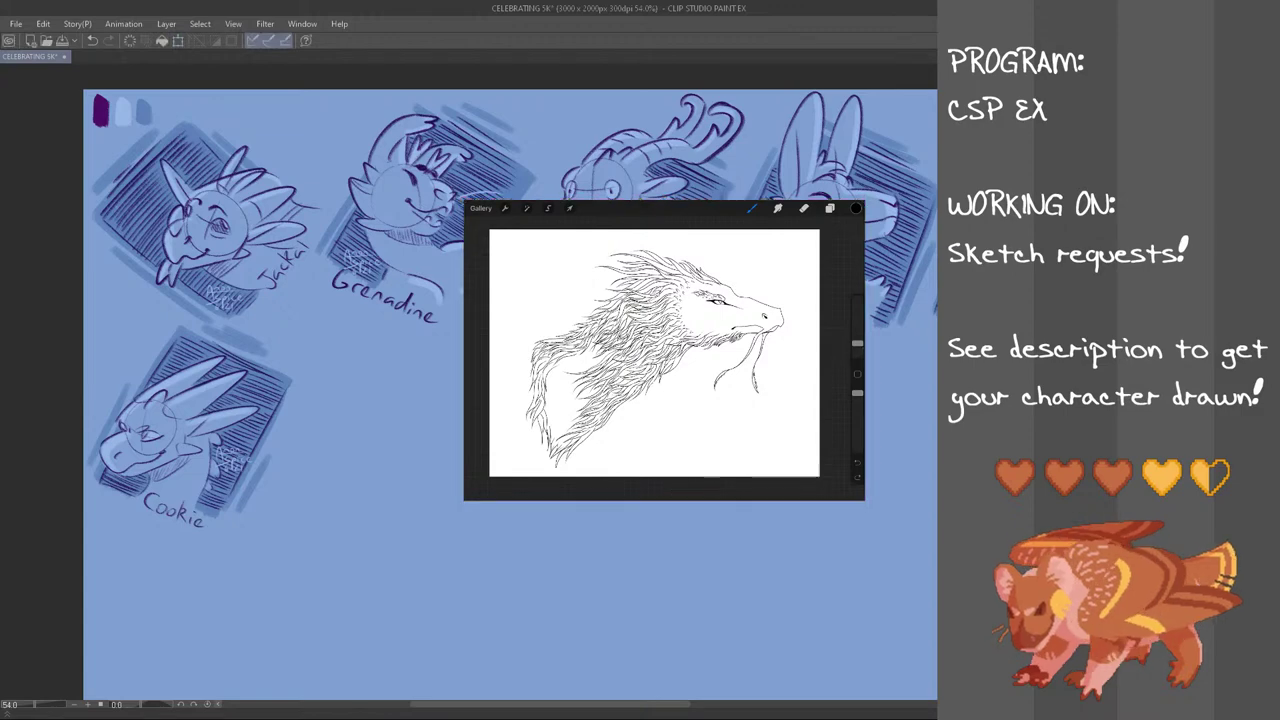
# Handwrite the requester's username in purple beneath the dragon in the pasted reference image
pyautogui.moveTo(637, 430)
pyautogui.mouseDown()
pyautogui.moveTo(638, 455)
pyautogui.moveTo(619, 460)
pyautogui.moveTo(633, 430)
pyautogui.mouseUp()
pyautogui.hotkey('ctrl', 'z')
pyautogui.moveTo(619, 446); pyautogui.dragTo(634, 458)
pyautogui.moveTo(637, 445)
pyautogui.mouseDown()
pyautogui.moveTo(670, 456)
pyautogui.moveTo(682, 443)
pyautogui.mouseUp()
pyautogui.moveTo(685, 449); pyautogui.dragTo(692, 456)
pyautogui.moveTo(701, 432)
pyautogui.mouseDown()
pyautogui.moveTo(703, 456)
pyautogui.moveTo(708, 440)
pyautogui.moveTo(714, 450)
pyautogui.moveTo(741, 438)
pyautogui.moveTo(749, 454)
pyautogui.mouseUp()
pyautogui.click(707, 452)
pyautogui.moveTo(742, 438); pyautogui.dragTo(756, 437)
pyautogui.moveTo(767, 436); pyautogui.dragTo(757, 452)
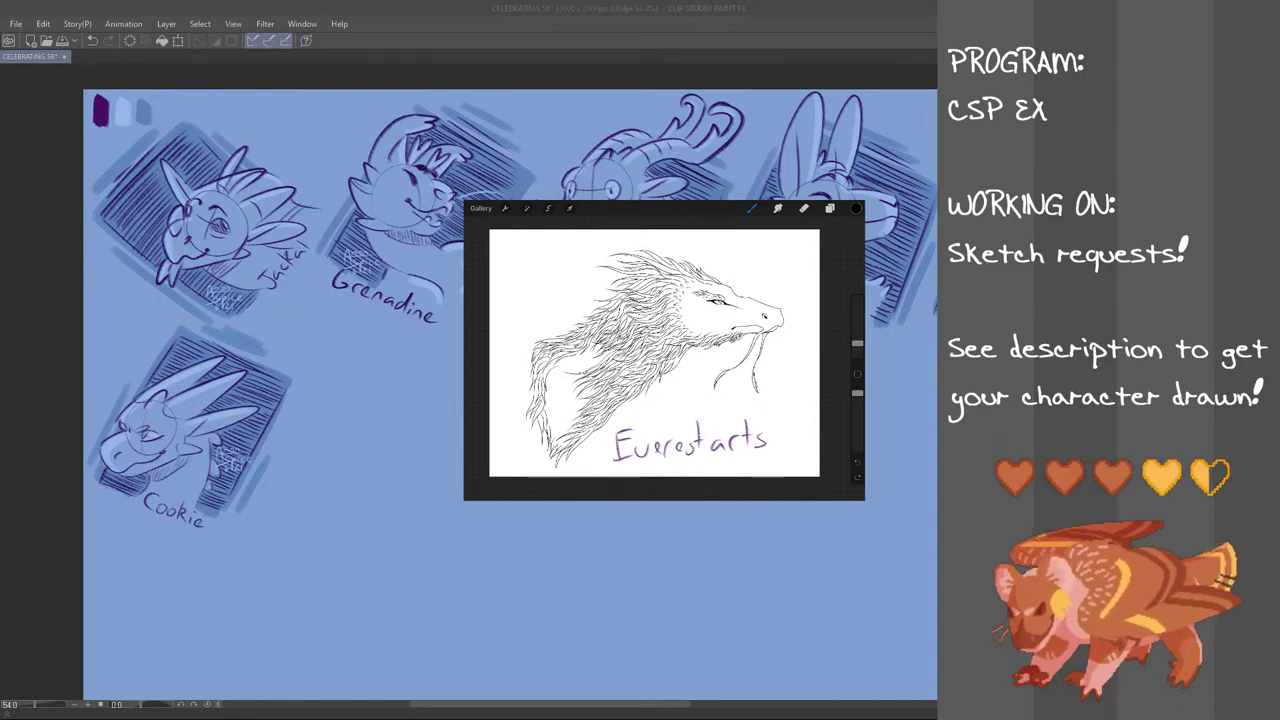
# Shrink the labelled reference image slightly and move it up over the Solstice and Mia sketches
pyautogui.click(507, 6)
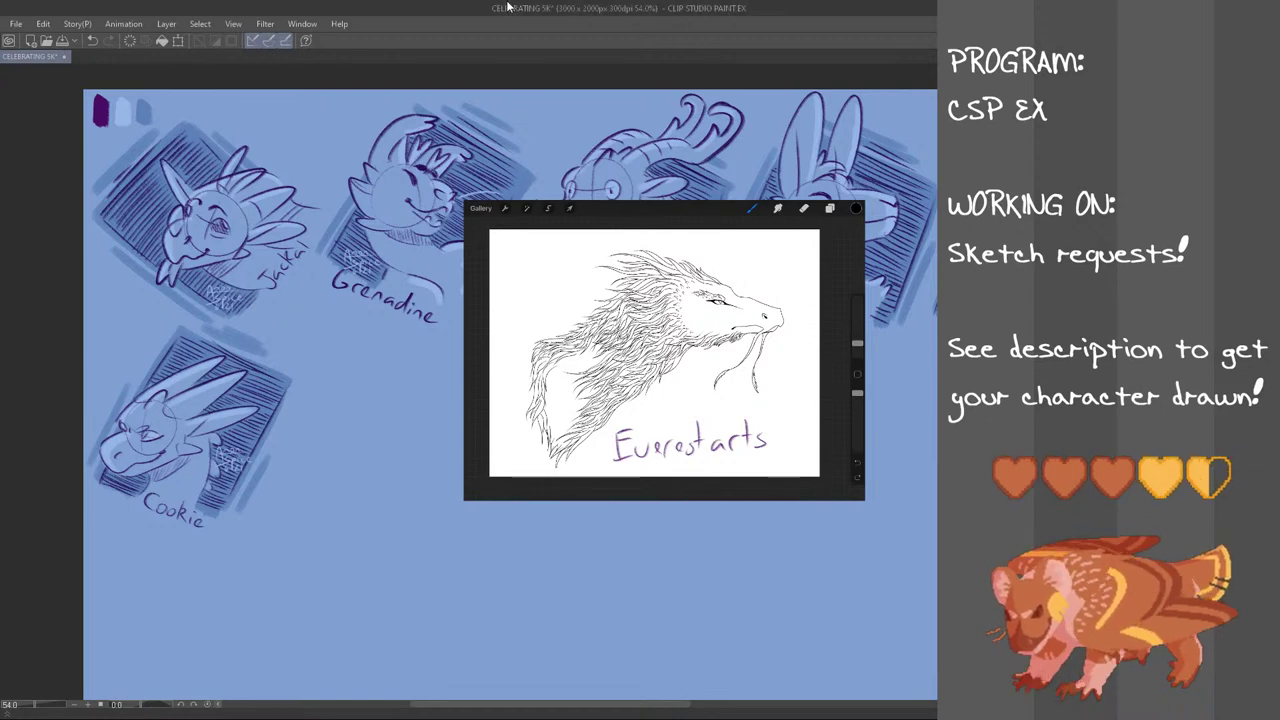
pyautogui.hotkey('ctrl', 't')
pyautogui.moveTo(866, 500); pyautogui.dragTo(828, 472)
pyautogui.moveTo(788, 428); pyautogui.dragTo(845, 320)
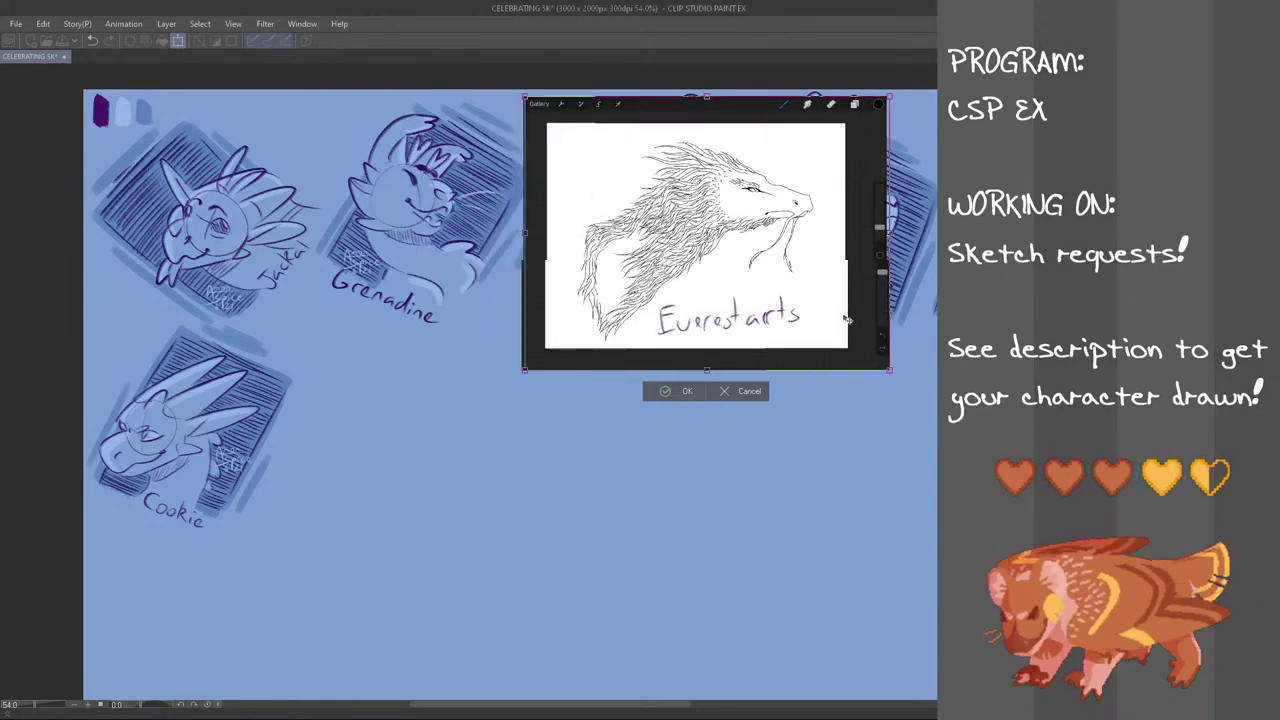
pyautogui.click(690, 391)
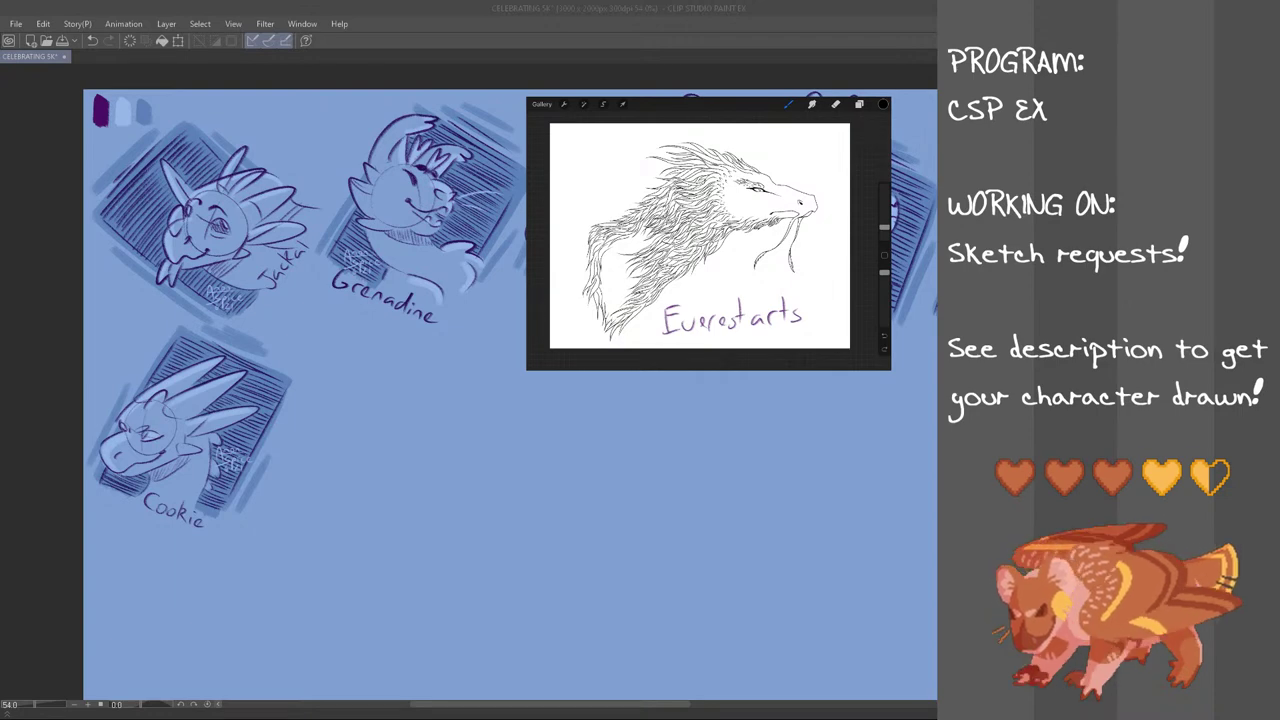
# Sketch a head construction circle with guidelines right of the Cookie sketch and outline a right-facing snout from it, retrying strokes
pyautogui.click(230, 6)
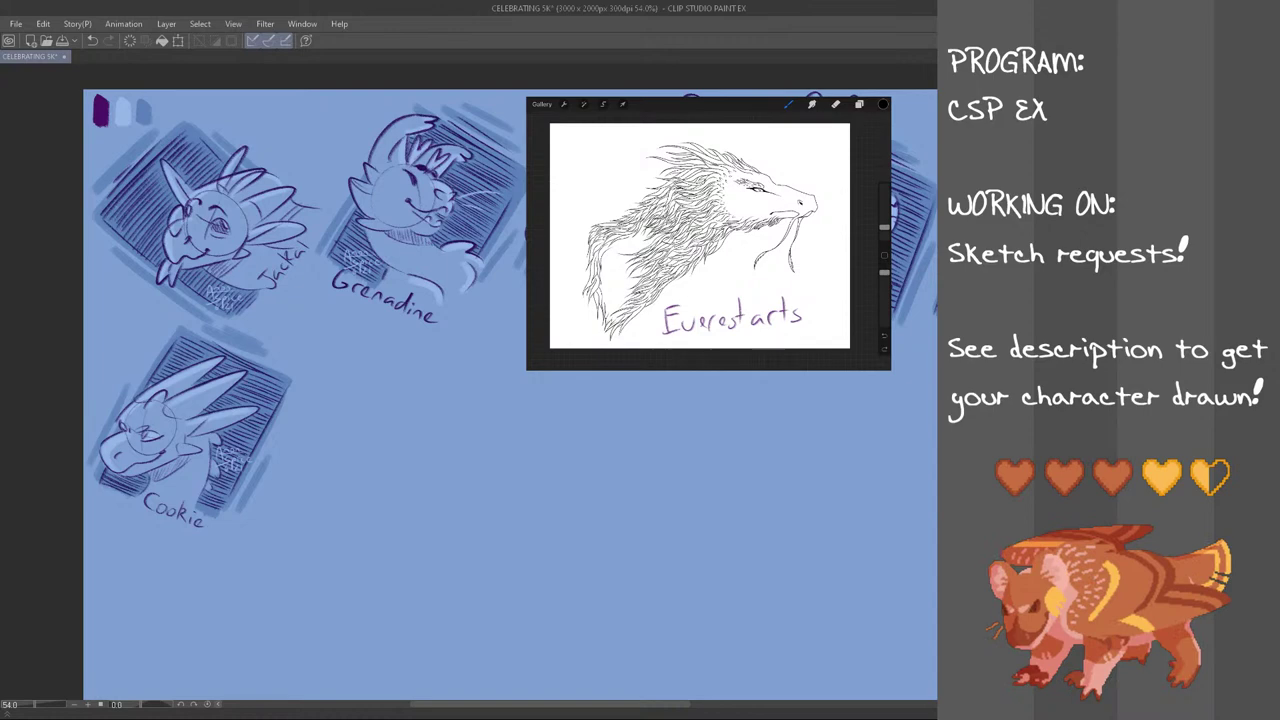
pyautogui.scroll(1, 405, 346)
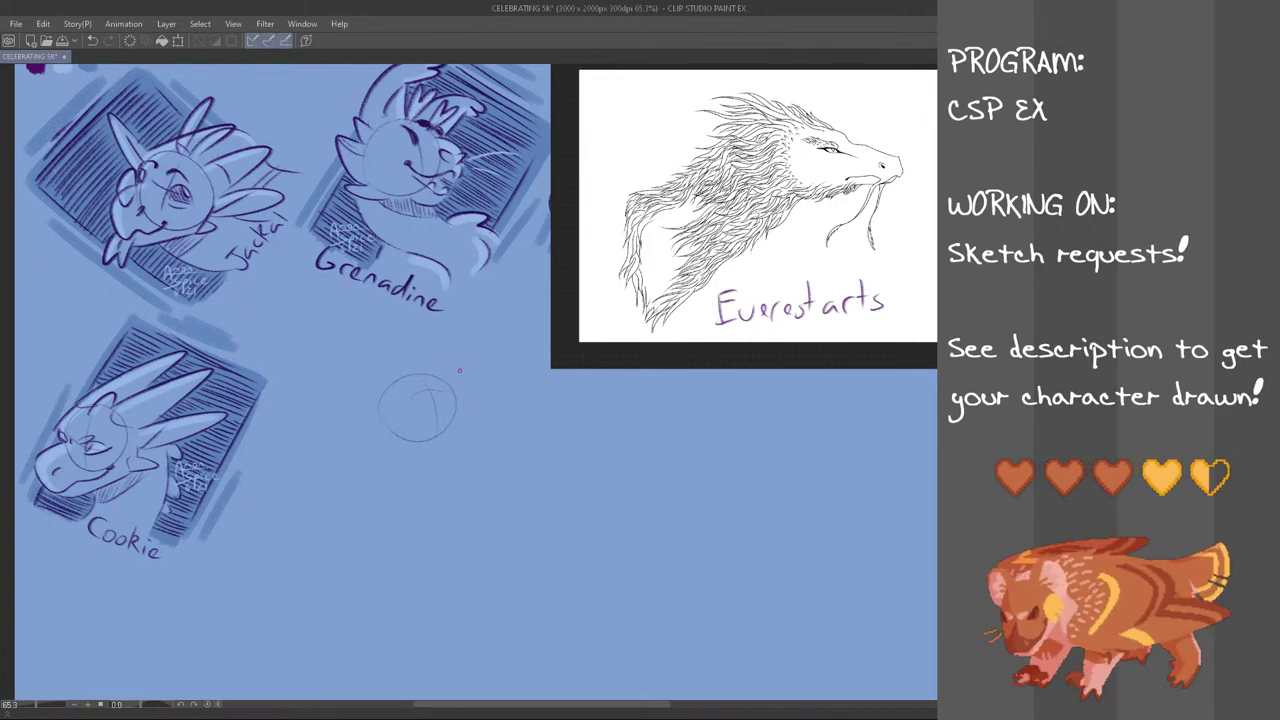
pyautogui.moveTo(453, 390)
pyautogui.mouseDown()
pyautogui.moveTo(454, 390)
pyautogui.moveTo(527, 392)
pyautogui.moveTo(480, 378)
pyautogui.moveTo(475, 388)
pyautogui.moveTo(501, 390)
pyautogui.moveTo(482, 391)
pyautogui.moveTo(527, 389)
pyautogui.moveTo(533, 423)
pyautogui.moveTo(523, 396)
pyautogui.moveTo(521, 431)
pyautogui.moveTo(535, 435)
pyautogui.moveTo(520, 425)
pyautogui.moveTo(525, 397)
pyautogui.moveTo(535, 430)
pyautogui.moveTo(414, 452)
pyautogui.mouseUp()
pyautogui.hotkey('ctrl', 'z')
pyautogui.hotkey('ctrl', 'z')
pyautogui.hotkey('ctrl', 'z')
pyautogui.hotkey('ctrl', 'z')
pyautogui.hotkey('ctrl', 'z')
pyautogui.hotkey('ctrl', 'z')
pyautogui.hotkey('ctrl', 'z')
pyautogui.hotkey('ctrl', 'z')
pyautogui.hotkey('ctrl', 'z')
pyautogui.hotkey('ctrl', 'z')
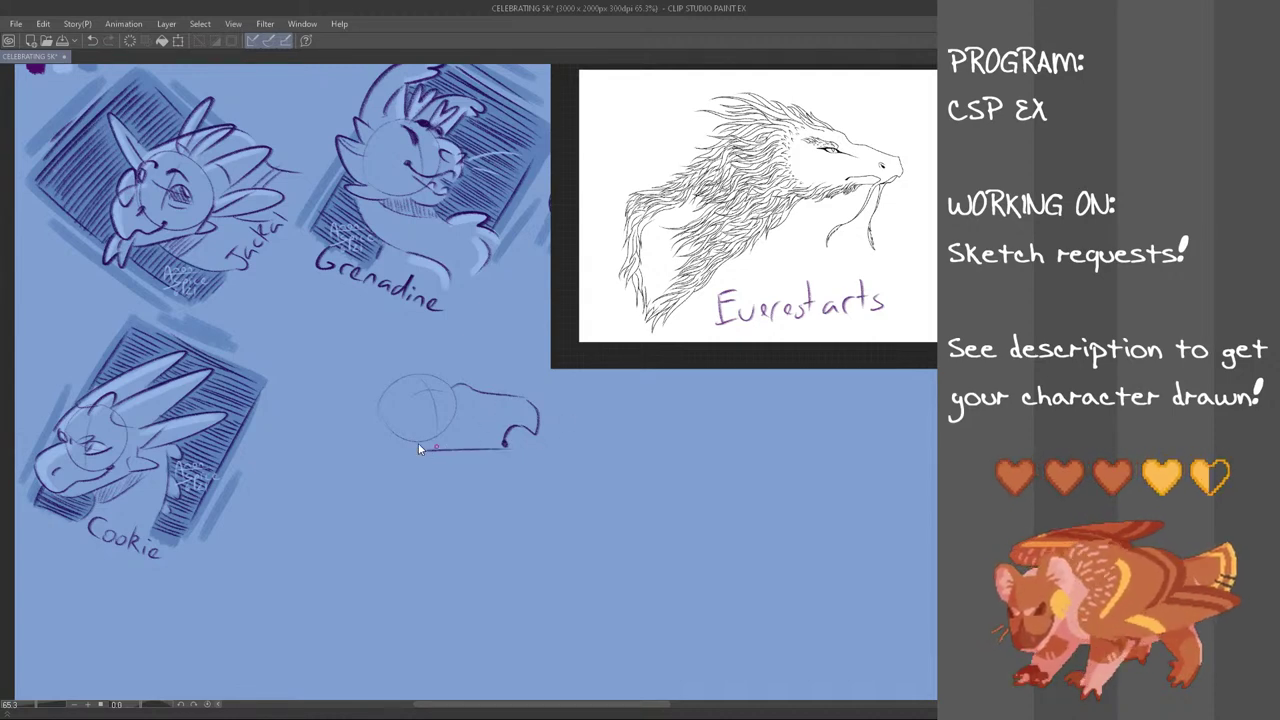
# Redraw the lower jaw as a longer line reaching beneath the head circle and add a nostril near the snout's tip
pyautogui.hotkey('ctrl', 'z')
pyautogui.moveTo(508, 448); pyautogui.dragTo(406, 451)
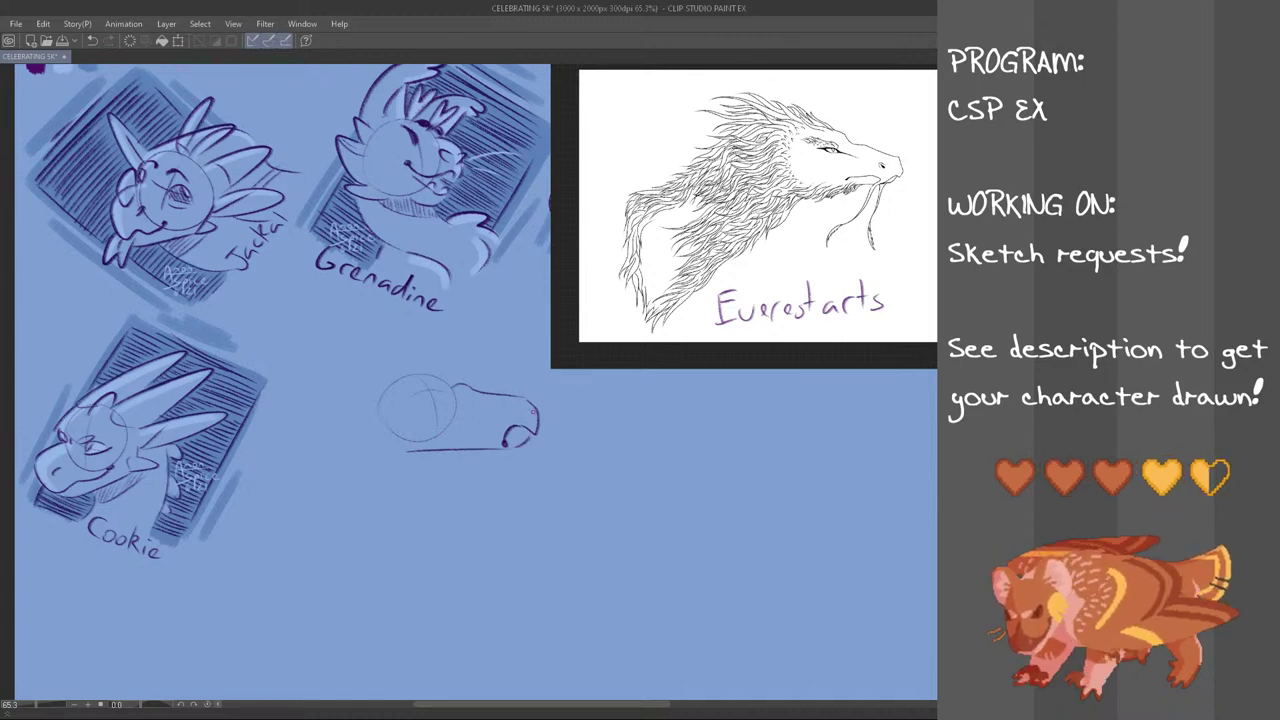
pyautogui.moveTo(509, 414); pyautogui.dragTo(515, 409)
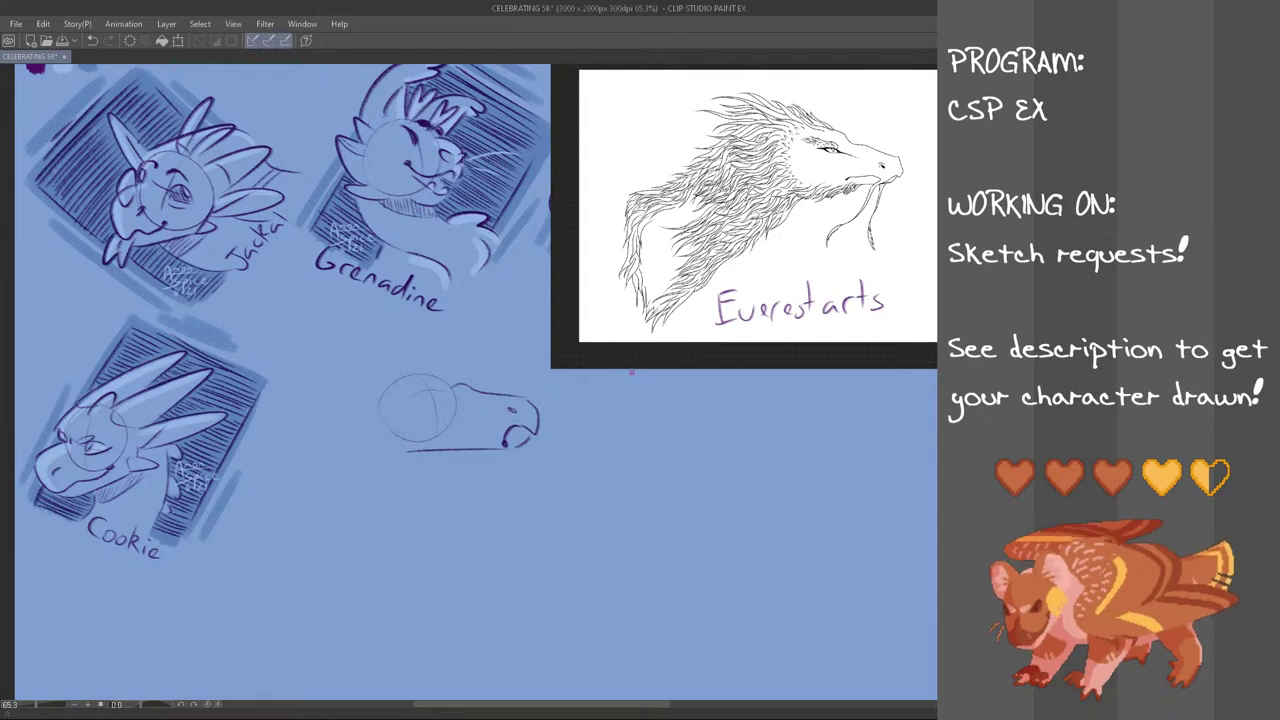
# Lasso the snout, rotate it so it tilts upward against the head circle, and deselect
pyautogui.moveTo(500, 368)
pyautogui.mouseDown()
pyautogui.moveTo(548, 464)
pyautogui.moveTo(398, 471)
pyautogui.moveTo(395, 442)
pyautogui.moveTo(452, 436)
pyautogui.moveTo(470, 412)
pyautogui.moveTo(456, 366)
pyautogui.mouseUp()
pyautogui.hotkey('ctrl', 't')
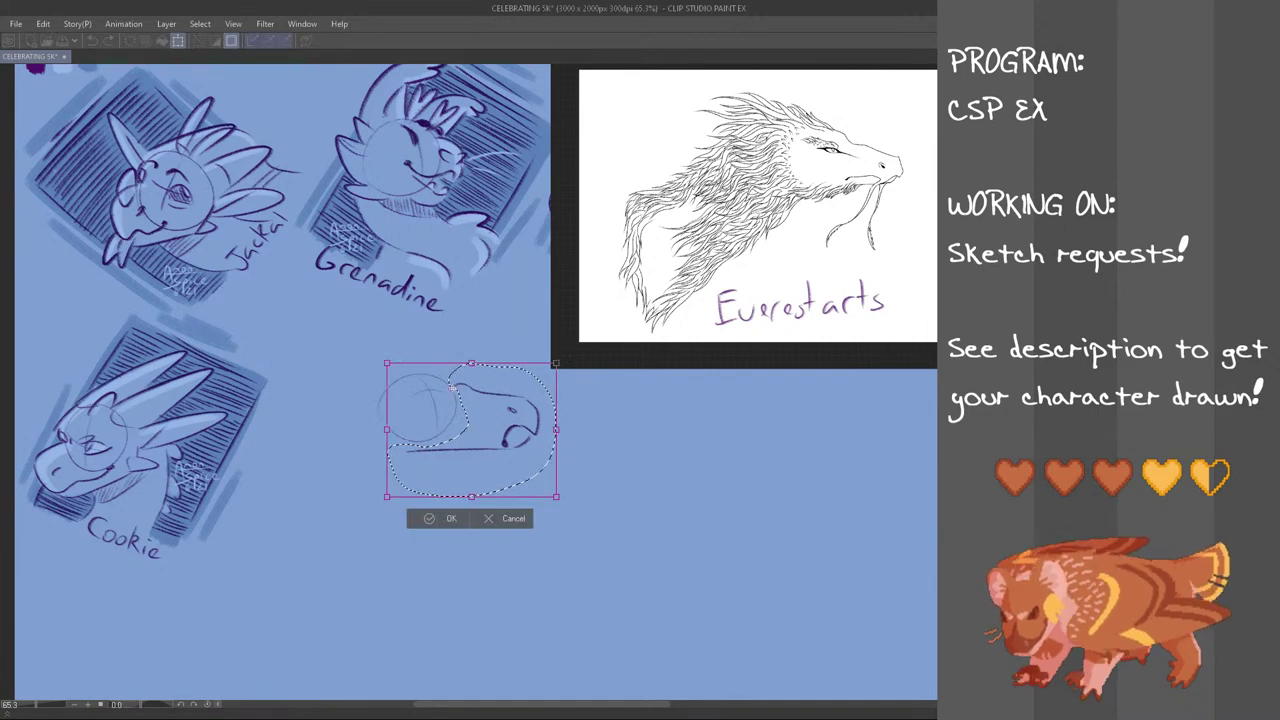
pyautogui.moveTo(564, 398); pyautogui.dragTo(576, 397)
pyautogui.moveTo(508, 455); pyautogui.dragTo(504, 450)
pyautogui.click(454, 522)
pyautogui.hotkey('ctrl', 'd')
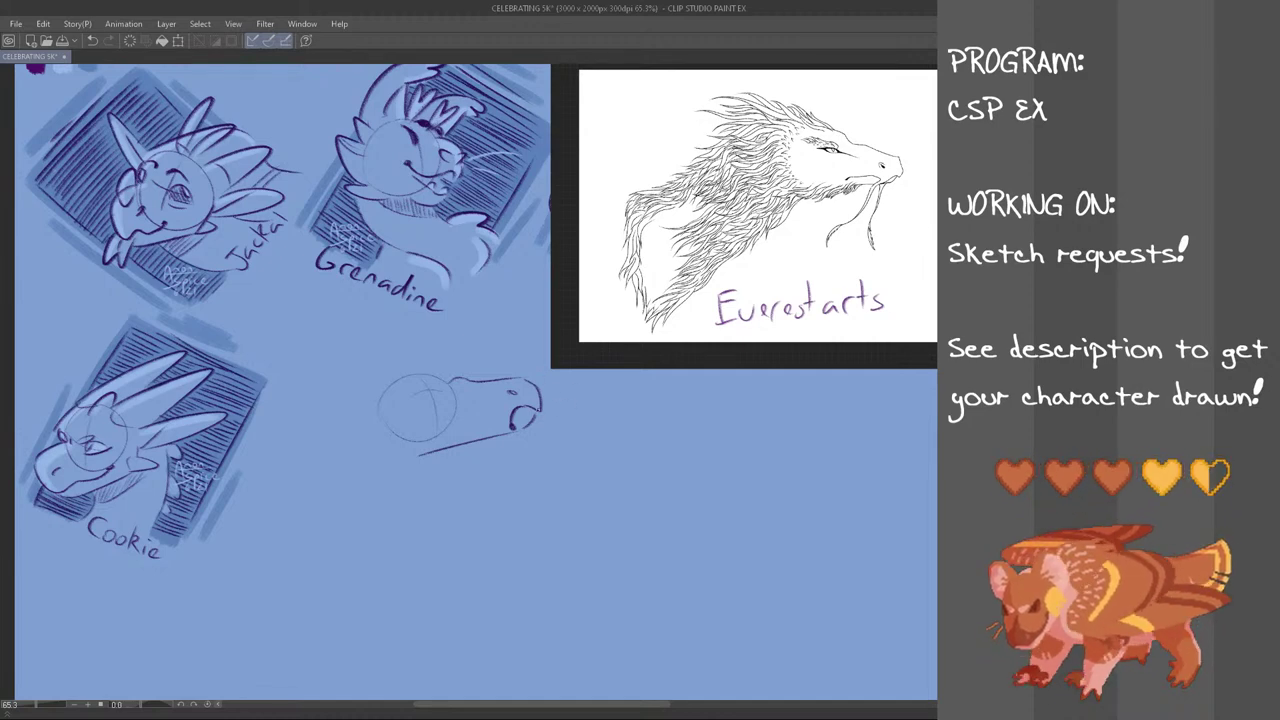
pyautogui.moveTo(526, 408)
pyautogui.mouseDown()
pyautogui.moveTo(516, 492)
pyautogui.moveTo(529, 441)
pyautogui.mouseUp()
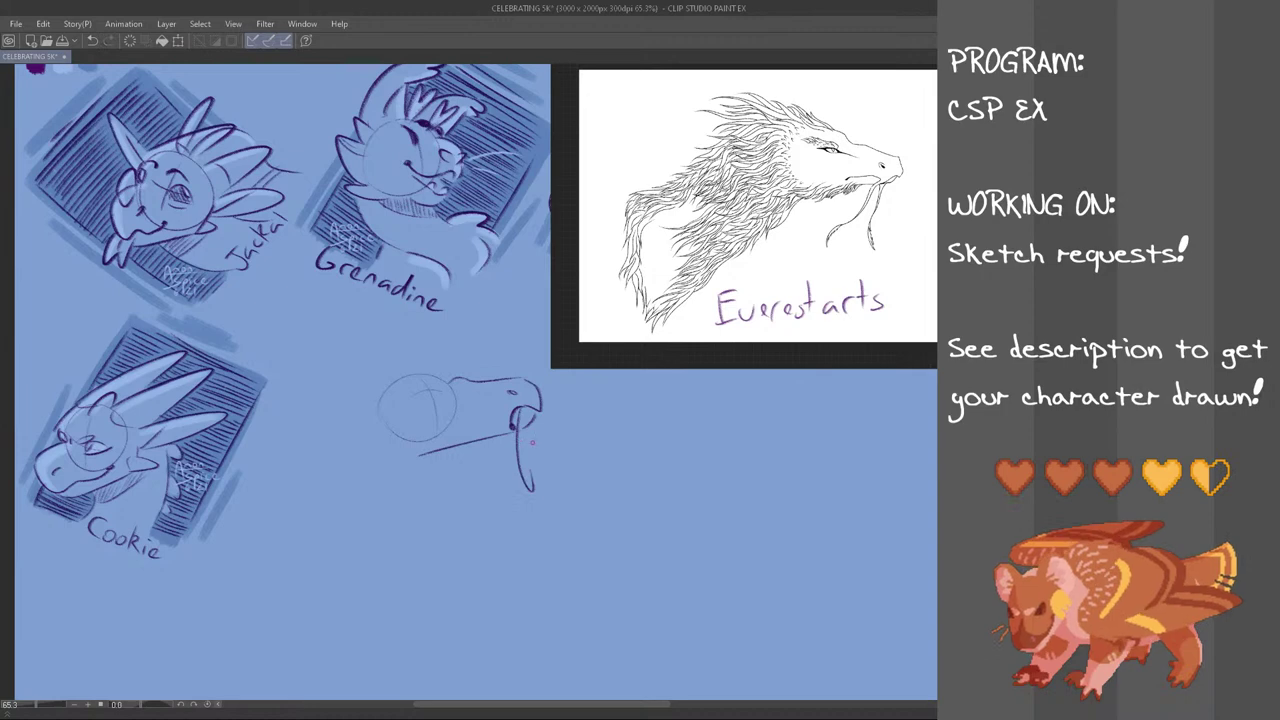
pyautogui.hotkey('ctrl', 'z')
pyautogui.hotkey('ctrl', 'z')
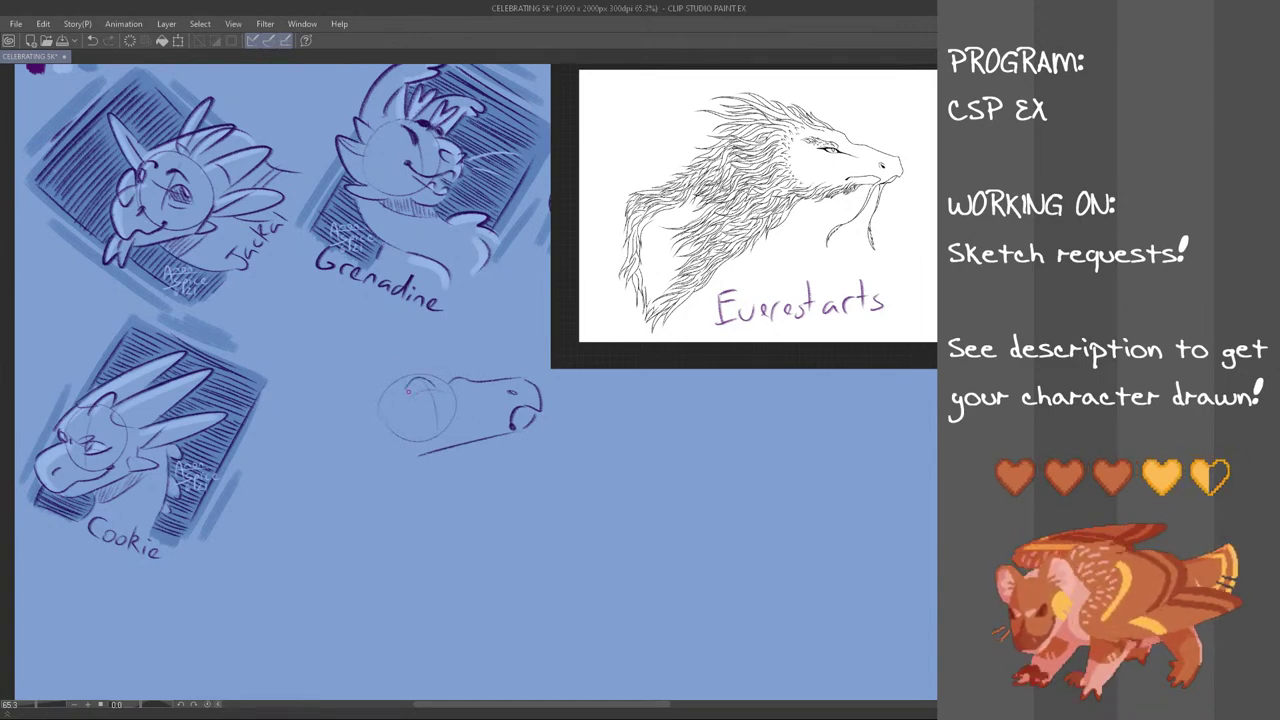
# Sketch the eye with its lid and pupil in the upper part of the head circle, undoing unsatisfactory strokes
pyautogui.moveTo(406, 389)
pyautogui.mouseDown()
pyautogui.moveTo(433, 397)
pyautogui.moveTo(401, 396)
pyautogui.mouseUp()
pyautogui.hotkey('ctrl', 'z')
pyautogui.hotkey('ctrl', 'z')
pyautogui.hotkey('ctrl', 'z')
pyautogui.hotkey('ctrl', 'z')
pyautogui.hotkey('ctrl', 'z')
pyautogui.hotkey('ctrl', 'z')
pyautogui.hotkey('ctrl', 'z')
pyautogui.hotkey('ctrl', 'z')
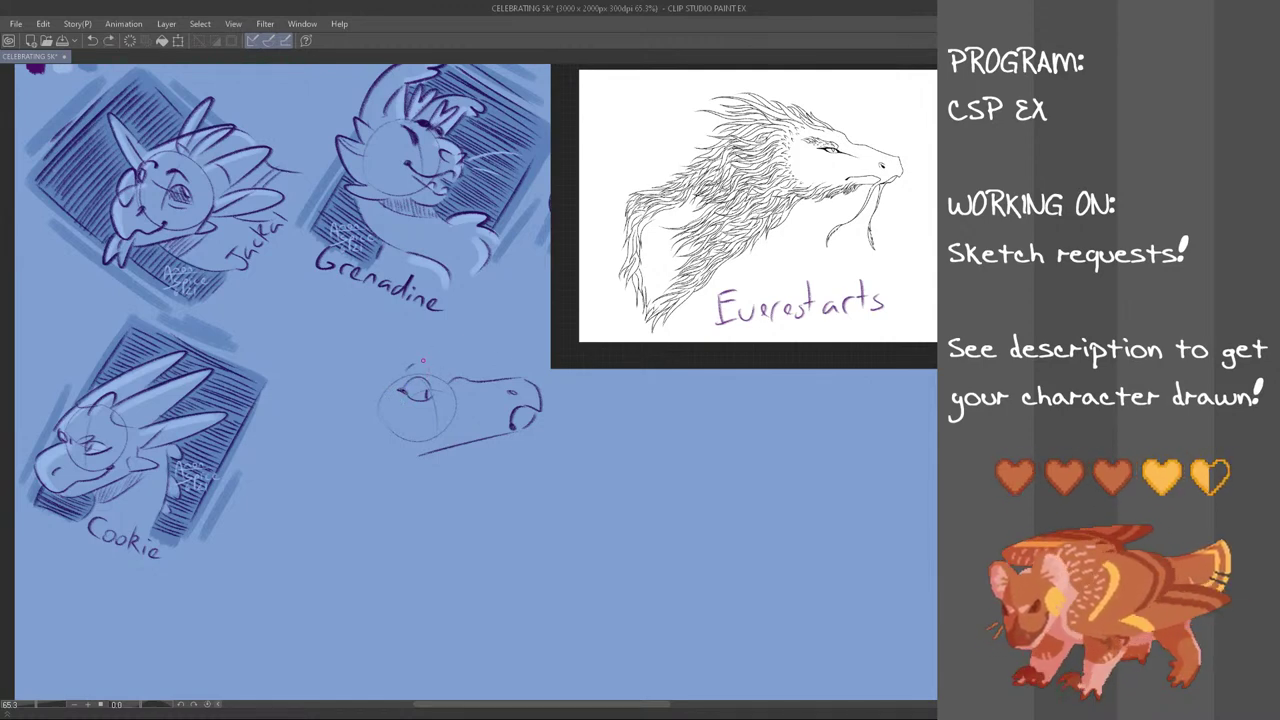
# Sketch the tufted brow above the rear of the eye, undoing and redrawing the strokes
pyautogui.moveTo(406, 374); pyautogui.dragTo(432, 366)
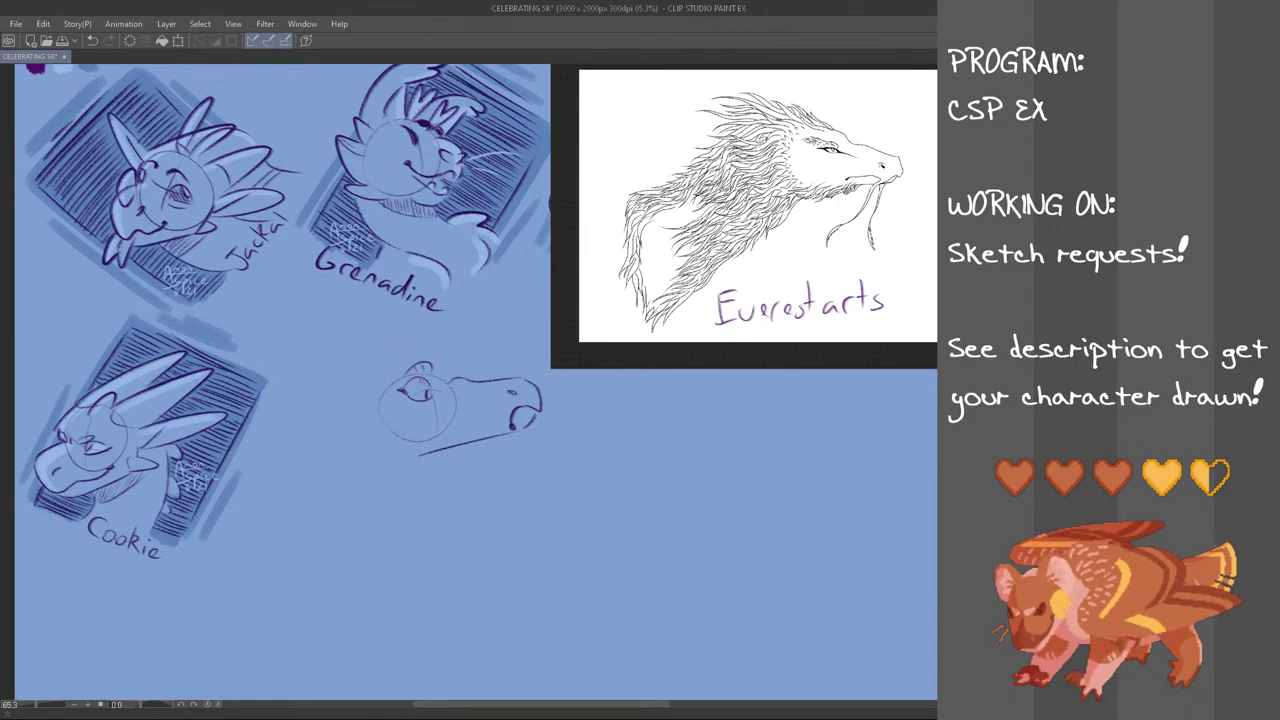
pyautogui.hotkey('ctrl', 'z')
pyautogui.hotkey('ctrl', 'z')
pyautogui.moveTo(408, 374)
pyautogui.mouseDown()
pyautogui.moveTo(433, 365)
pyautogui.moveTo(390, 386)
pyautogui.moveTo(442, 375)
pyautogui.mouseUp()
pyautogui.hotkey('ctrl', 'z')
pyautogui.hotkey('ctrl', 'z')
pyautogui.hotkey('ctrl', 'z')
pyautogui.hotkey('ctrl', 'z')
pyautogui.hotkey('ctrl', 'z')
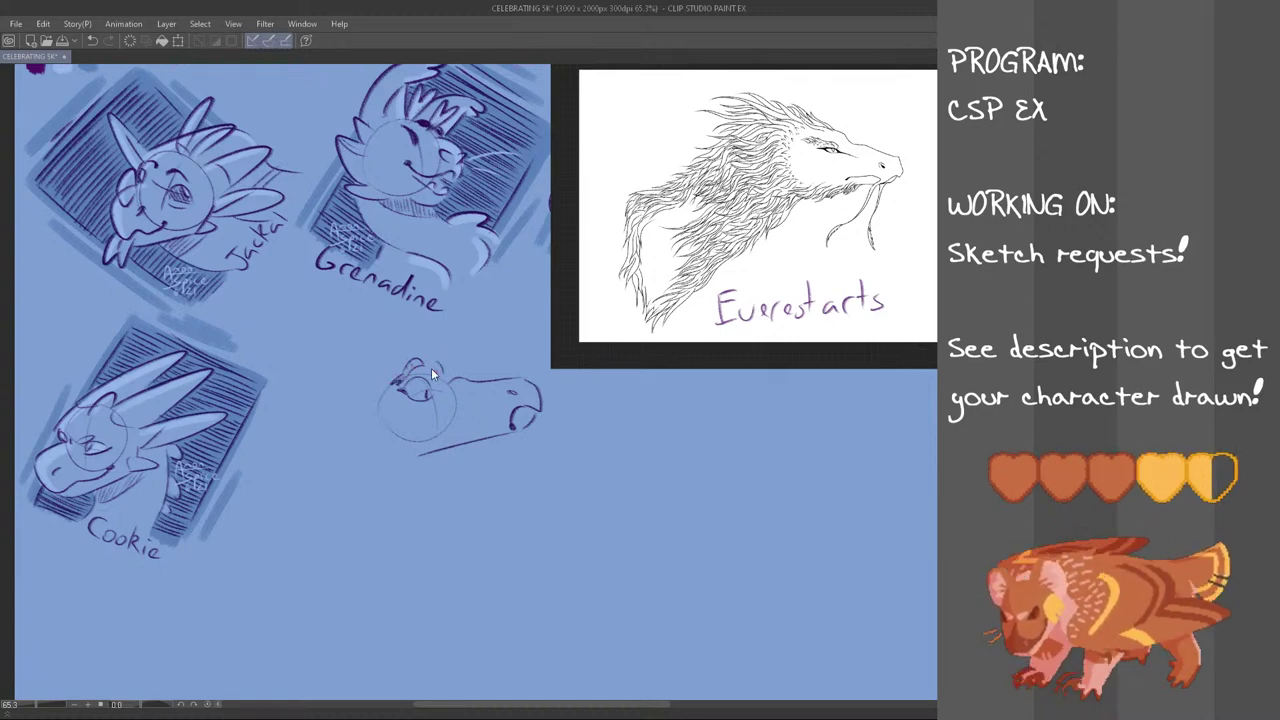
# Redraw the small far-side brow shape at the top of the head circle, just before the snout
pyautogui.hotkey('ctrl', 'z')
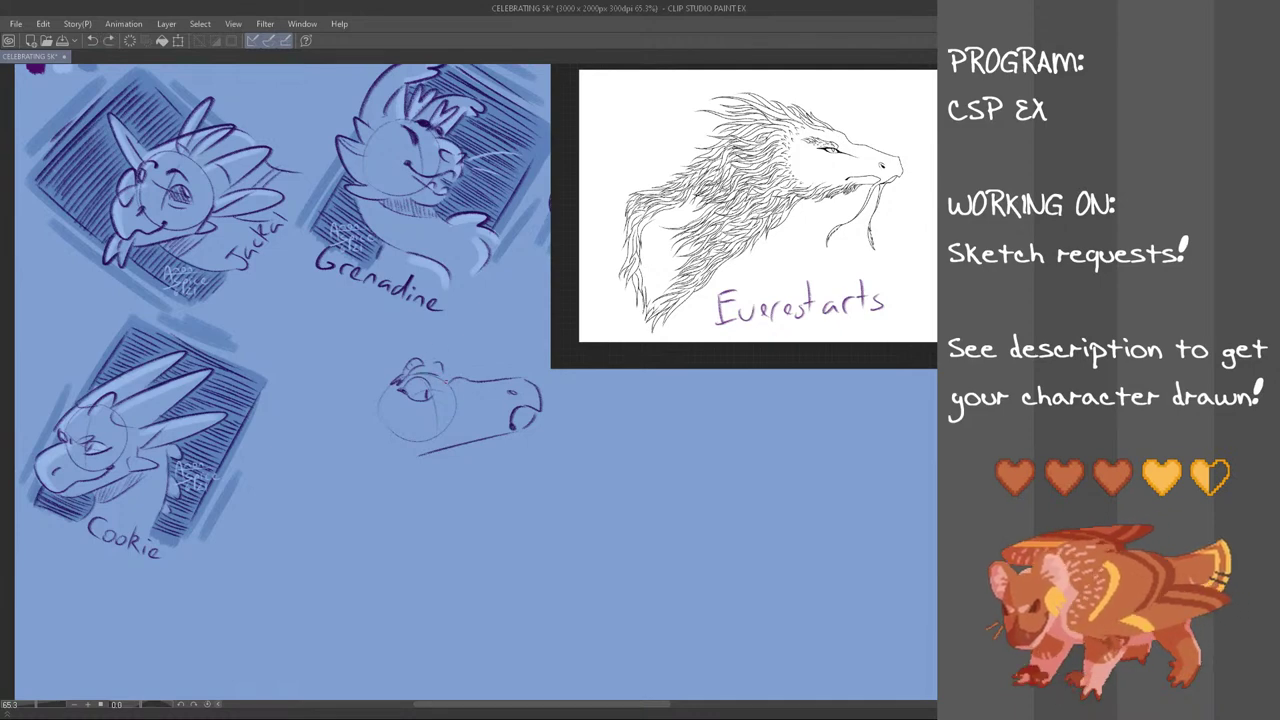
pyautogui.moveTo(419, 379); pyautogui.dragTo(441, 373)
pyautogui.hotkey('ctrl', 'z')
pyautogui.hotkey('ctrl', 'z')
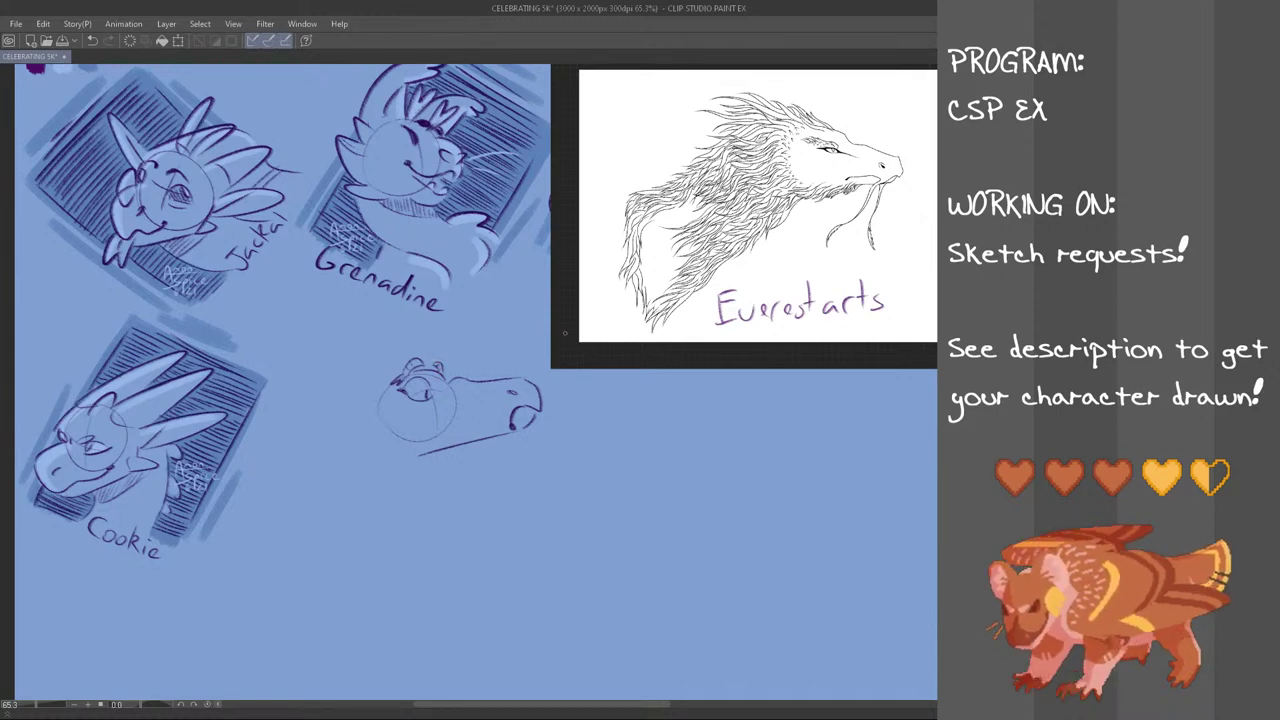
# Sketch the long near whisker trailing down from the dragon's mouth, redrawing unsatisfactory strokes
pyautogui.moveTo(522, 426)
pyautogui.mouseDown()
pyautogui.moveTo(523, 456)
pyautogui.moveTo(492, 490)
pyautogui.mouseUp()
pyautogui.hotkey('ctrl', 'z')
pyautogui.hotkey('ctrl', 'z')
pyautogui.moveTo(519, 424); pyautogui.dragTo(540, 473)
pyautogui.hotkey('ctrl', 'z')
pyautogui.moveTo(518, 424)
pyautogui.mouseDown()
pyautogui.moveTo(549, 500)
pyautogui.moveTo(560, 495)
pyautogui.mouseUp()
pyautogui.hotkey('ctrl', 'z')
pyautogui.hotkey('ctrl', 'z')
pyautogui.hotkey('ctrl', 'z')
pyautogui.moveTo(522, 427)
pyautogui.mouseDown()
pyautogui.moveTo(546, 476)
pyautogui.moveTo(580, 503)
pyautogui.mouseUp()
pyautogui.hotkey('ctrl', 'z')
pyautogui.hotkey('ctrl', 'z')
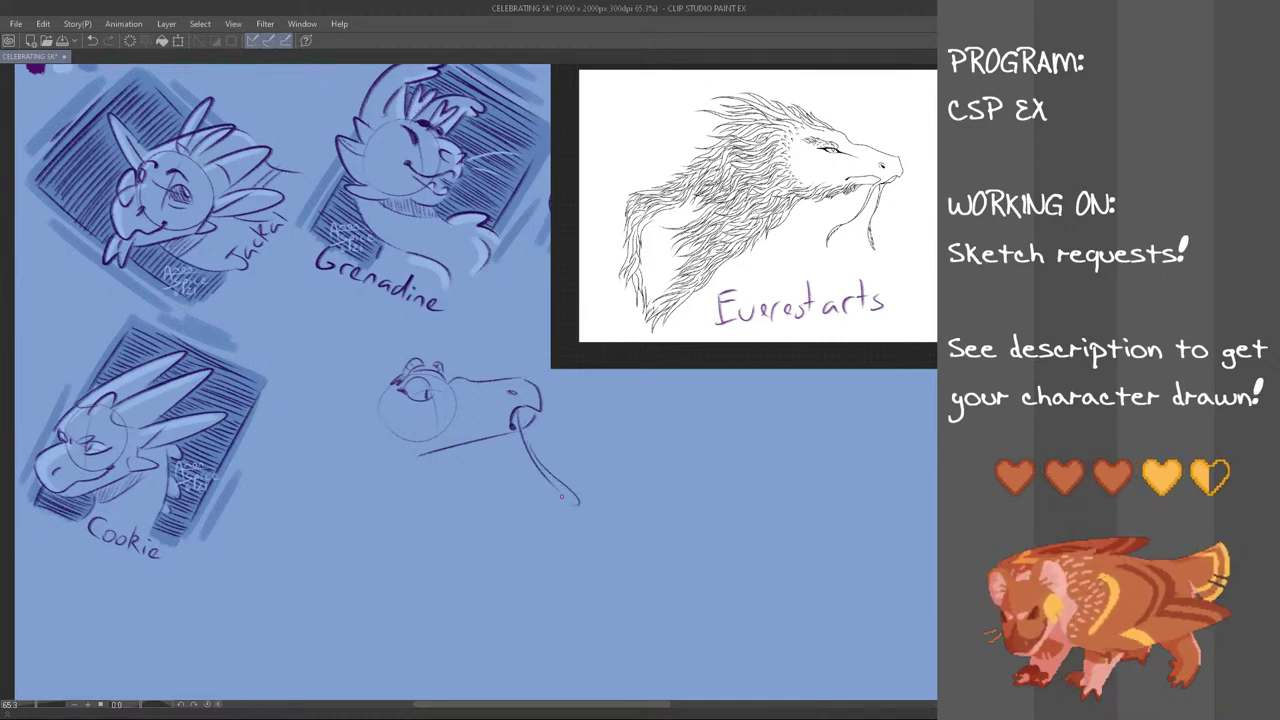
pyautogui.hotkey('ctrl', 'z')
pyautogui.moveTo(522, 424); pyautogui.dragTo(580, 501)
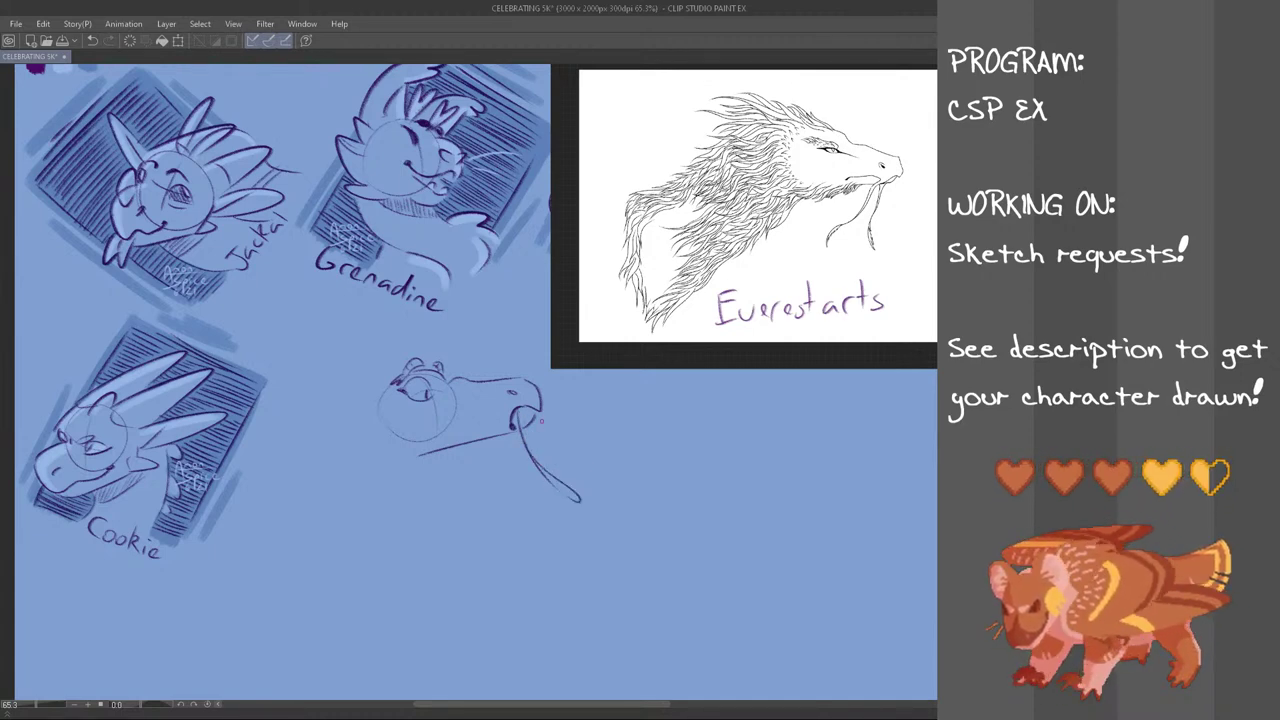
# Sketch the second whisker strand beside the first and finish both with split, tufted tips, undoing stray strokes
pyautogui.moveTo(532, 426)
pyautogui.mouseDown()
pyautogui.moveTo(562, 464)
pyautogui.moveTo(528, 404)
pyautogui.mouseUp()
pyautogui.hotkey('ctrl', 'z')
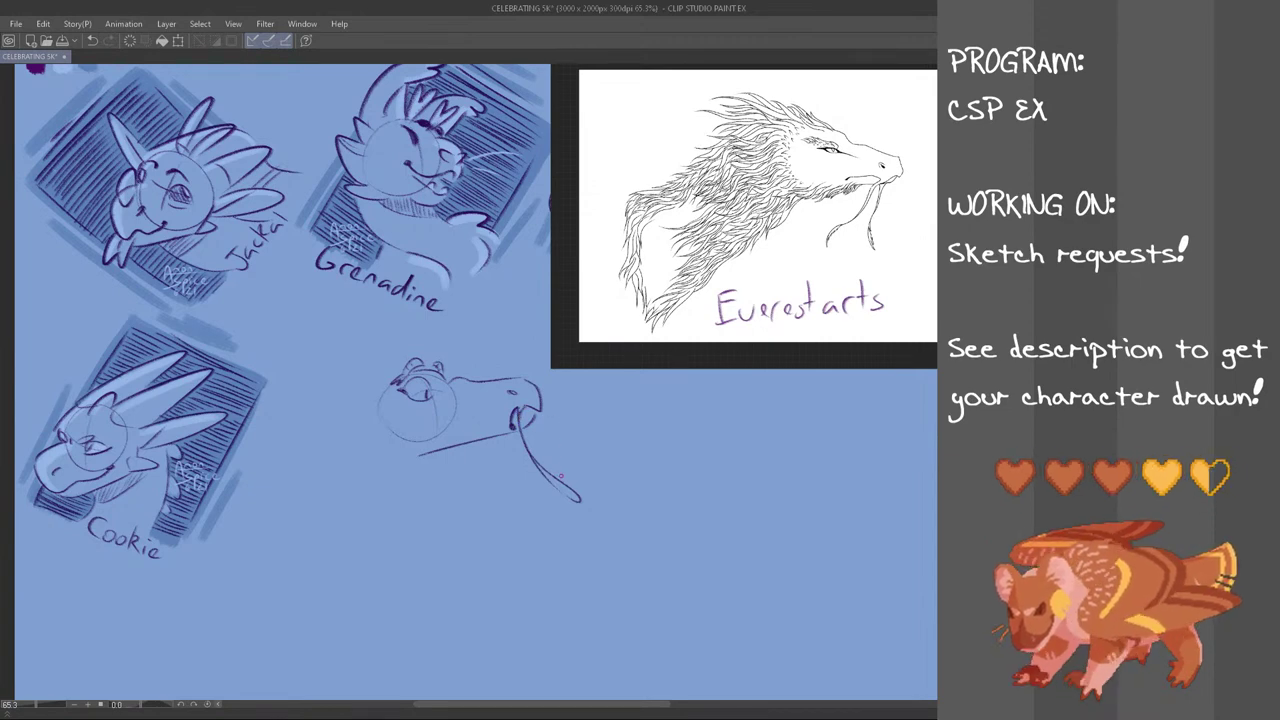
pyautogui.moveTo(534, 422); pyautogui.dragTo(587, 491)
pyautogui.hotkey('ctrl', 'z')
pyautogui.hotkey('ctrl', 'z')
pyautogui.moveTo(537, 437)
pyautogui.mouseDown()
pyautogui.moveTo(606, 515)
pyautogui.moveTo(598, 504)
pyautogui.moveTo(597, 520)
pyautogui.mouseUp()
pyautogui.hotkey('ctrl', 'z')
pyautogui.hotkey('ctrl', 'z')
pyautogui.hotkey('ctrl', 'z')
pyautogui.moveTo(578, 472); pyautogui.dragTo(600, 518)
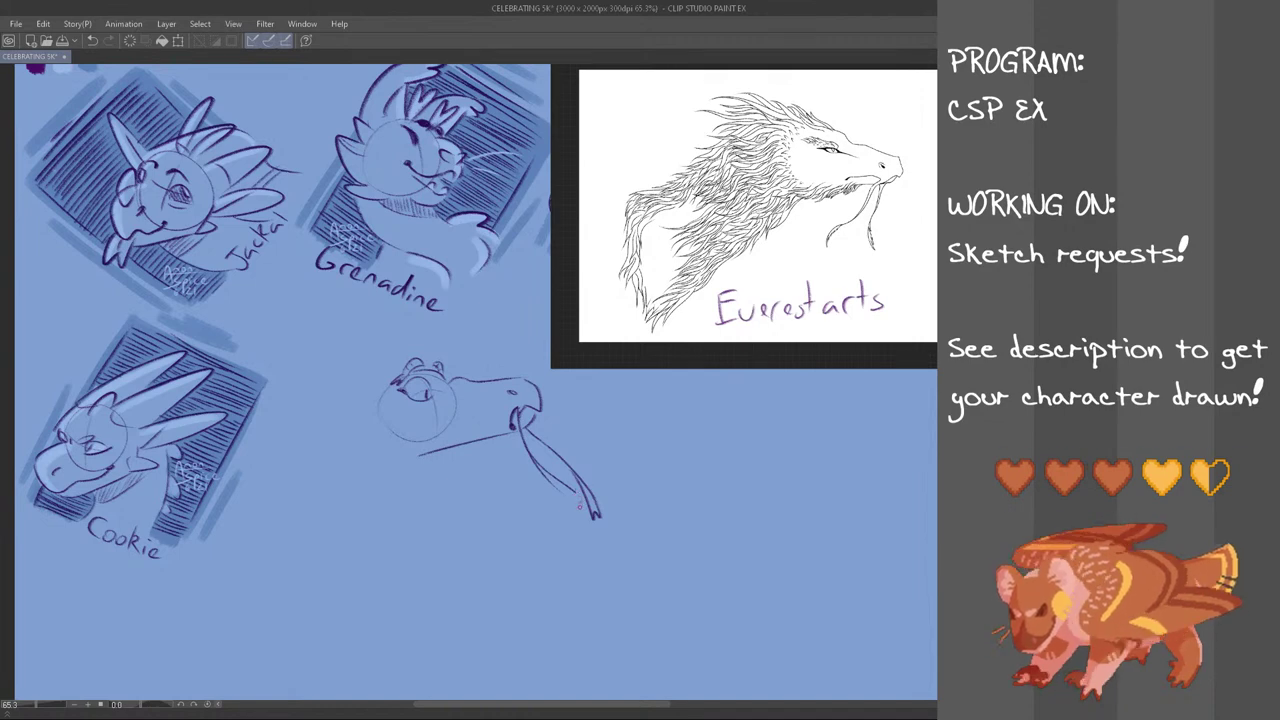
pyautogui.moveTo(554, 487); pyautogui.dragTo(584, 505)
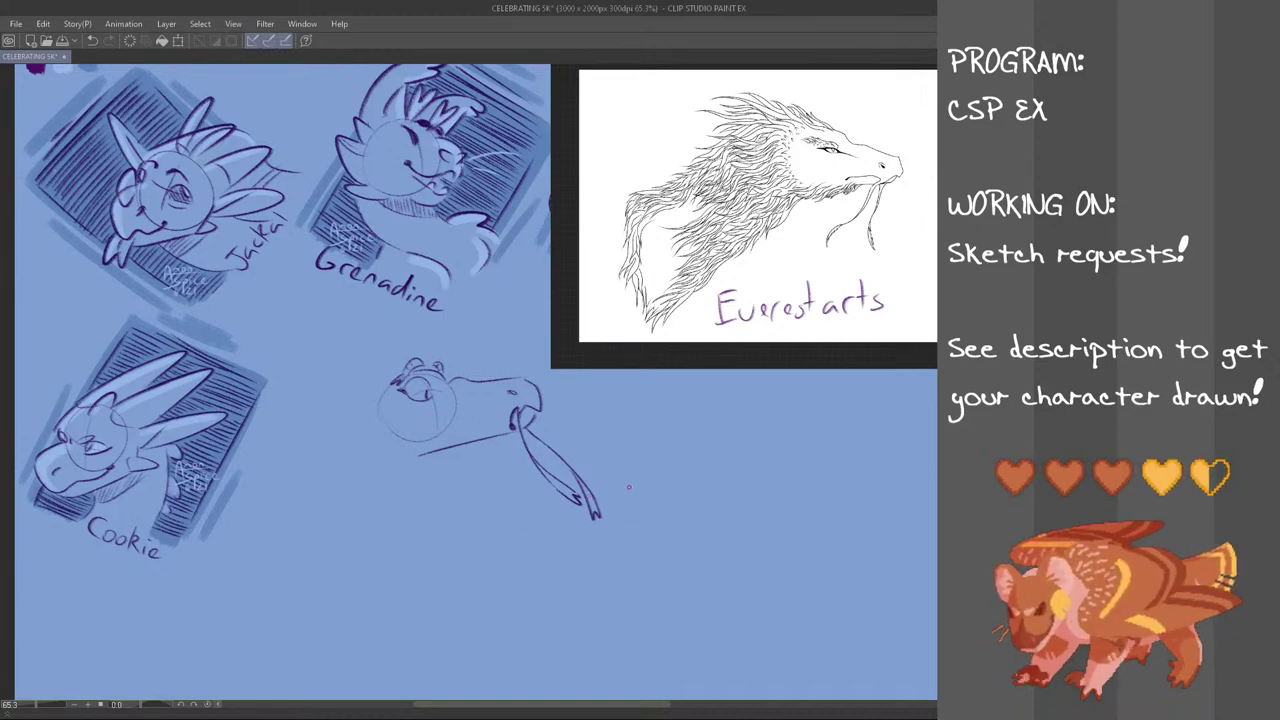
# Sketch the first mane tufts sweeping back from behind the brow, undoing and redrawing strokes
pyautogui.moveTo(376, 424); pyautogui.dragTo(425, 504)
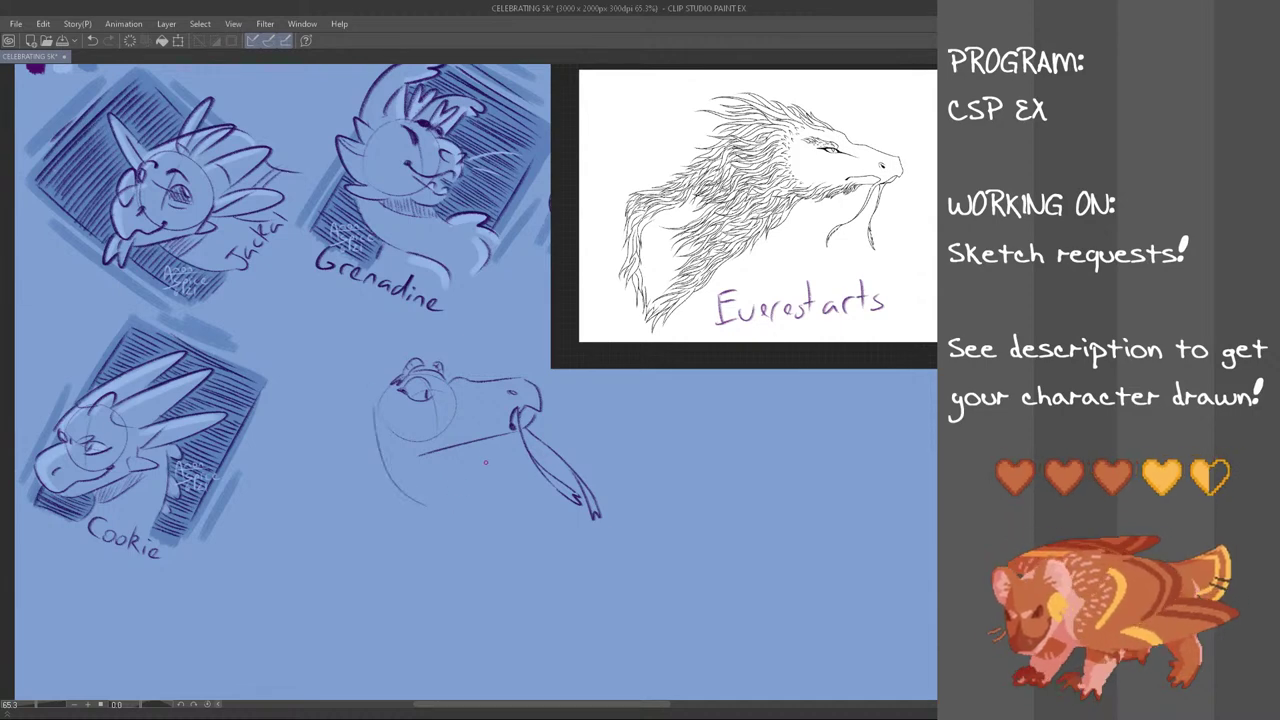
pyautogui.hotkey('ctrl', 'z')
pyautogui.moveTo(402, 368); pyautogui.dragTo(308, 353)
pyautogui.hotkey('ctrl', 'z')
pyautogui.moveTo(402, 368)
pyautogui.mouseDown()
pyautogui.moveTo(314, 354)
pyautogui.moveTo(371, 331)
pyautogui.moveTo(394, 369)
pyautogui.moveTo(354, 349)
pyautogui.moveTo(379, 375)
pyautogui.moveTo(333, 388)
pyautogui.moveTo(328, 418)
pyautogui.mouseUp()
pyautogui.hotkey('ctrl', 'z')
pyautogui.hotkey('ctrl', 'z')
pyautogui.hotkey('ctrl', 'z')
pyautogui.hotkey('ctrl', 'z')
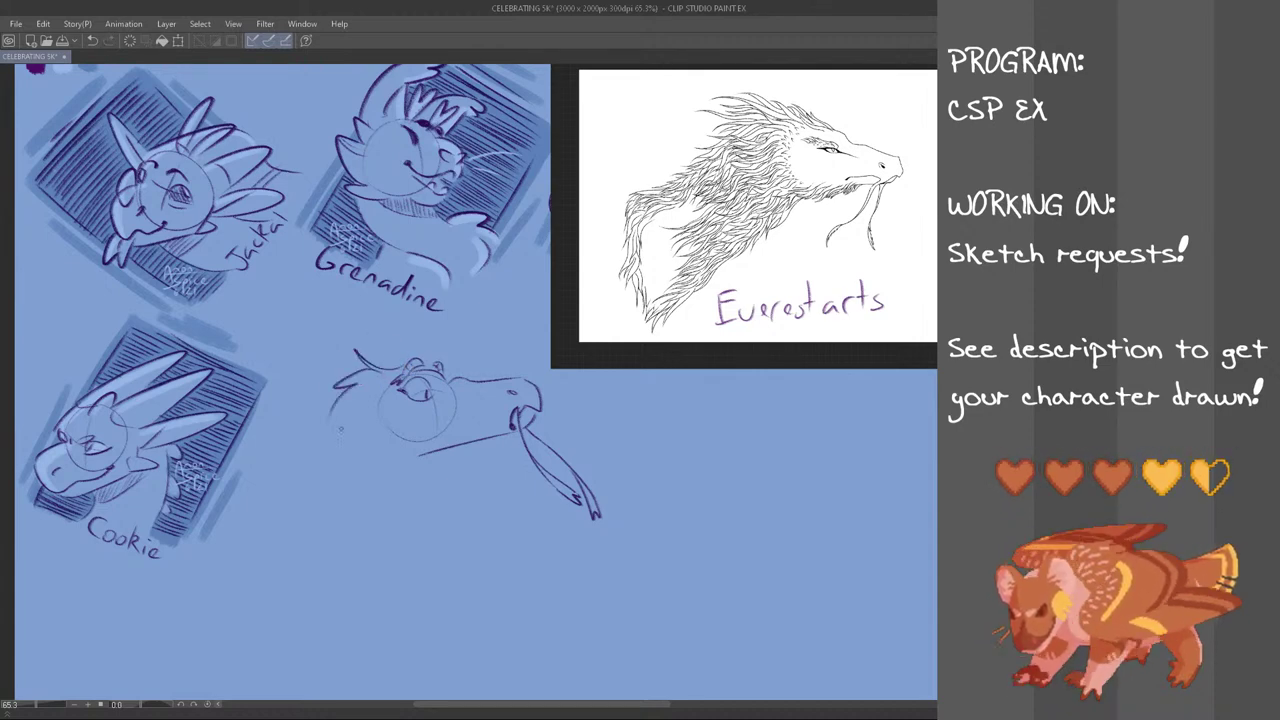
pyautogui.hotkey('ctrl', 'z')
pyautogui.moveTo(381, 375)
pyautogui.mouseDown()
pyautogui.moveTo(328, 397)
pyautogui.moveTo(318, 425)
pyautogui.moveTo(350, 397)
pyautogui.moveTo(342, 464)
pyautogui.mouseUp()
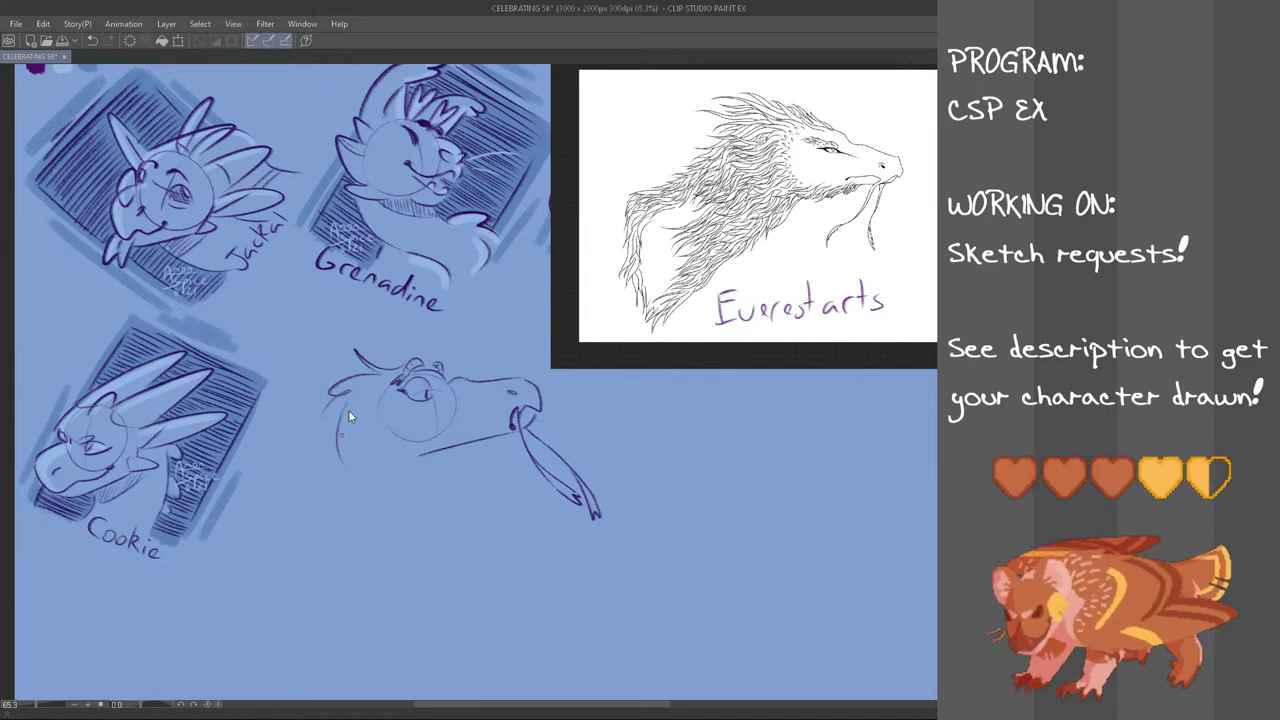
pyautogui.hotkey('ctrl', 'z')
pyautogui.moveTo(358, 408)
pyautogui.mouseDown()
pyautogui.moveTo(377, 489)
pyautogui.moveTo(355, 449)
pyautogui.moveTo(364, 466)
pyautogui.mouseUp()
pyautogui.hotkey('ctrl', 'z')
pyautogui.hotkey('ctrl', 'z')
pyautogui.moveTo(366, 453); pyautogui.dragTo(395, 492)
pyautogui.hotkey('ctrl', 'z')
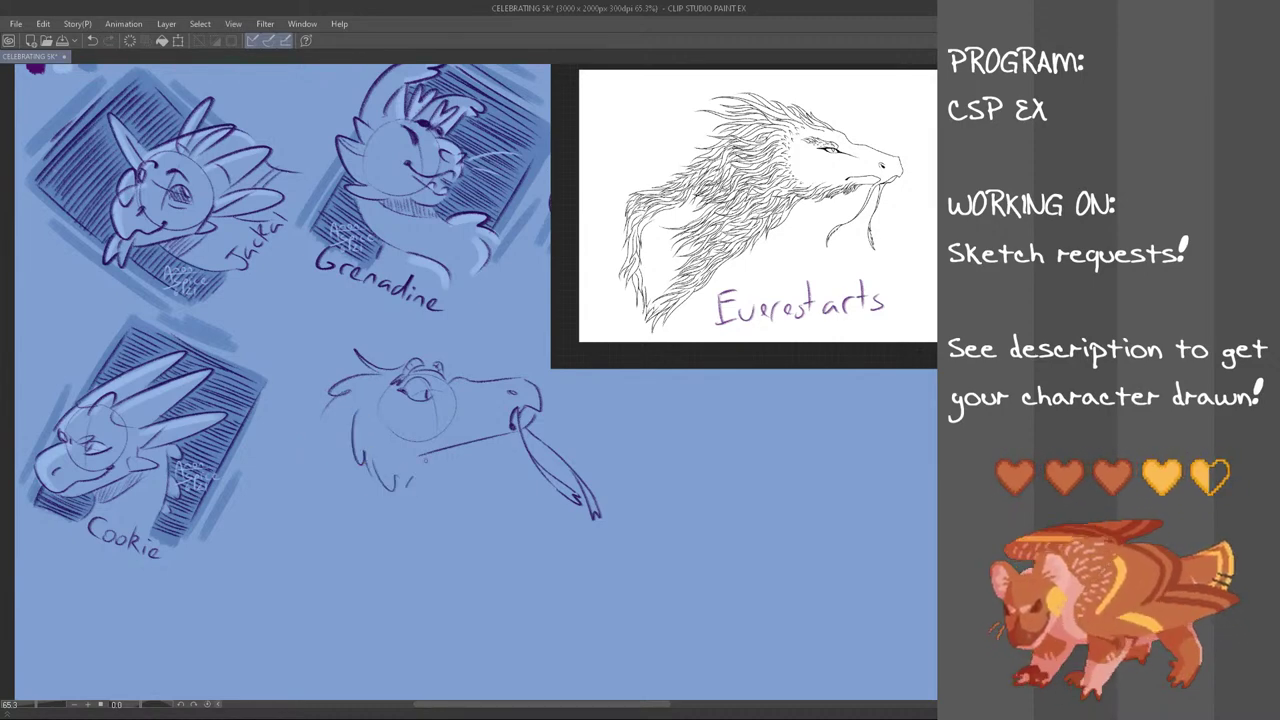
pyautogui.moveTo(443, 452); pyautogui.dragTo(457, 480)
pyautogui.hotkey('ctrl', 'z')
# Sketch the curved back of the neck below the mane tufts and the throat line under the jaw
pyautogui.moveTo(368, 404)
pyautogui.mouseDown()
pyautogui.moveTo(378, 479)
pyautogui.moveTo(352, 507)
pyautogui.moveTo(335, 466)
pyautogui.moveTo(376, 511)
pyautogui.mouseUp()
pyautogui.hotkey('ctrl', 'z')
pyautogui.hotkey('ctrl', 'z')
pyautogui.hotkey('ctrl', 'z')
pyautogui.moveTo(438, 452); pyautogui.dragTo(441, 499)
pyautogui.hotkey('ctrl', 'z')
pyautogui.moveTo(438, 452); pyautogui.dragTo(455, 499)
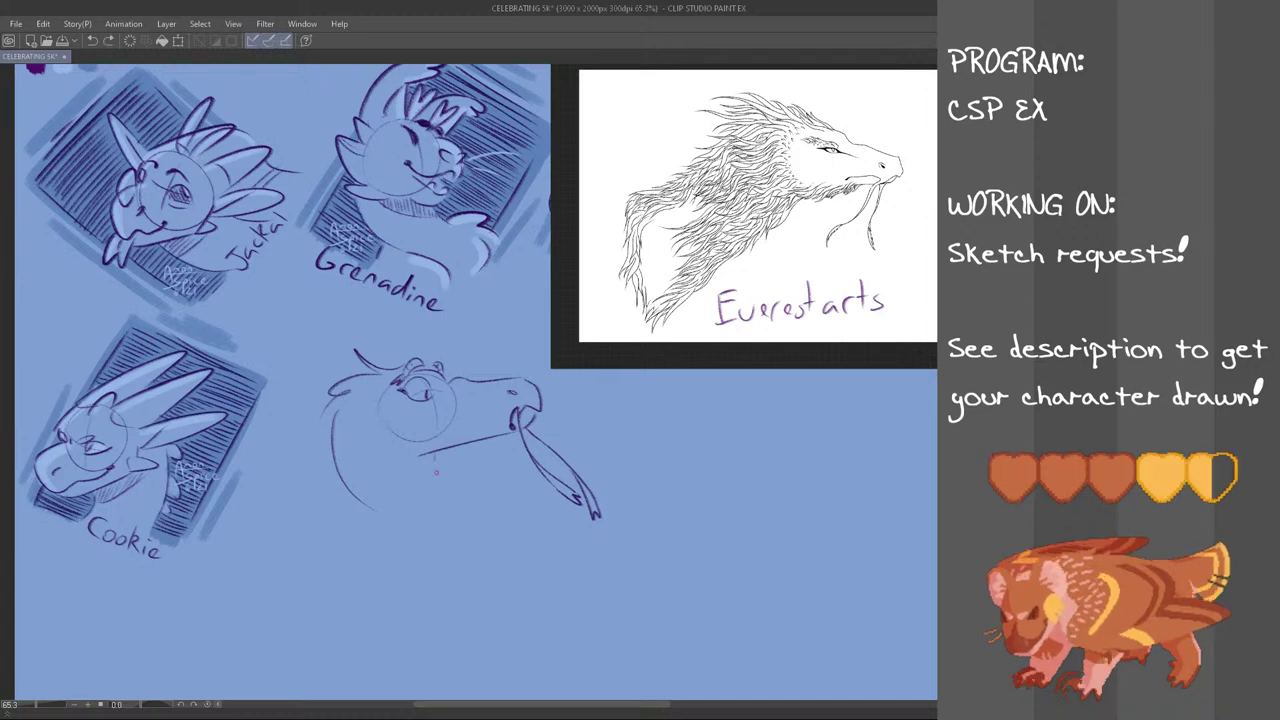
pyautogui.hotkey('ctrl', 'z')
pyautogui.moveTo(431, 455); pyautogui.dragTo(463, 508)
pyautogui.hotkey('ctrl', 'z')
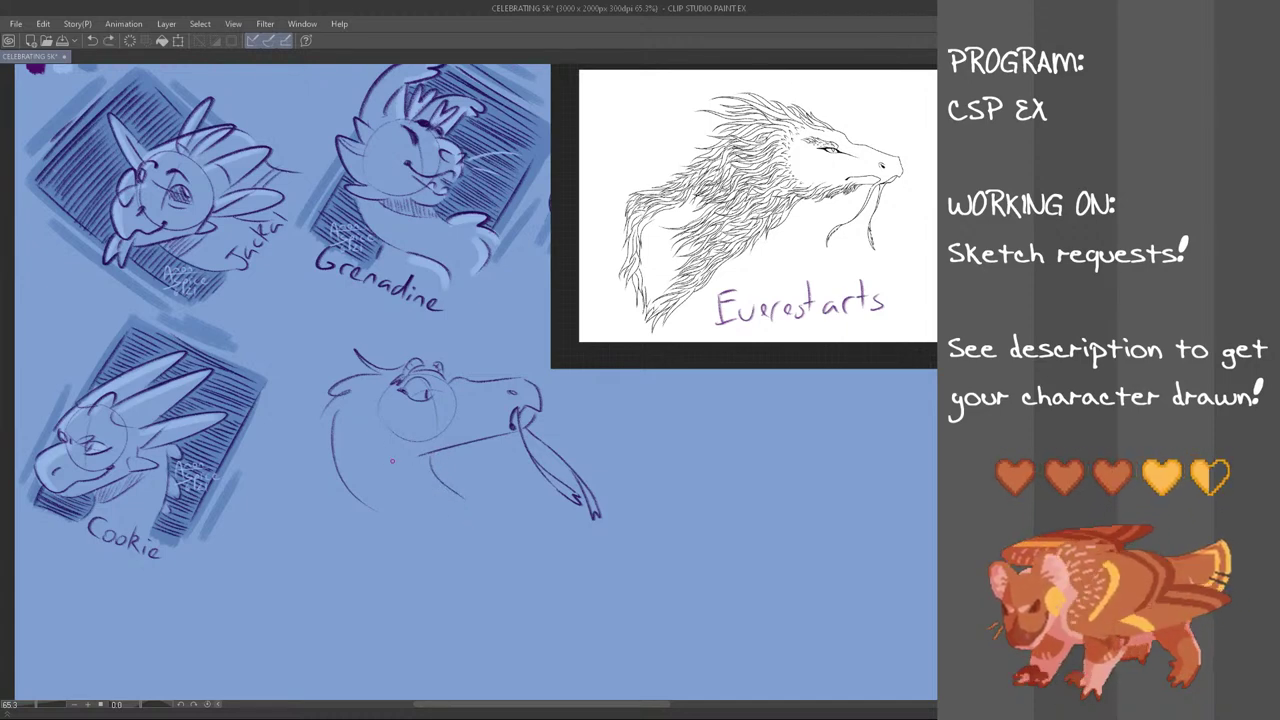
pyautogui.hotkey('ctrl', 'z')
pyautogui.moveTo(377, 408); pyautogui.dragTo(368, 453)
pyautogui.hotkey('ctrl', 'z')
pyautogui.moveTo(373, 432); pyautogui.dragTo(385, 472)
pyautogui.hotkey('ctrl', 'z')
pyautogui.moveTo(377, 448); pyautogui.dragTo(396, 482)
pyautogui.hotkey('ctrl', 'z')
pyautogui.hotkey('ctrl', 'z')
pyautogui.hotkey('ctrl', 'z')
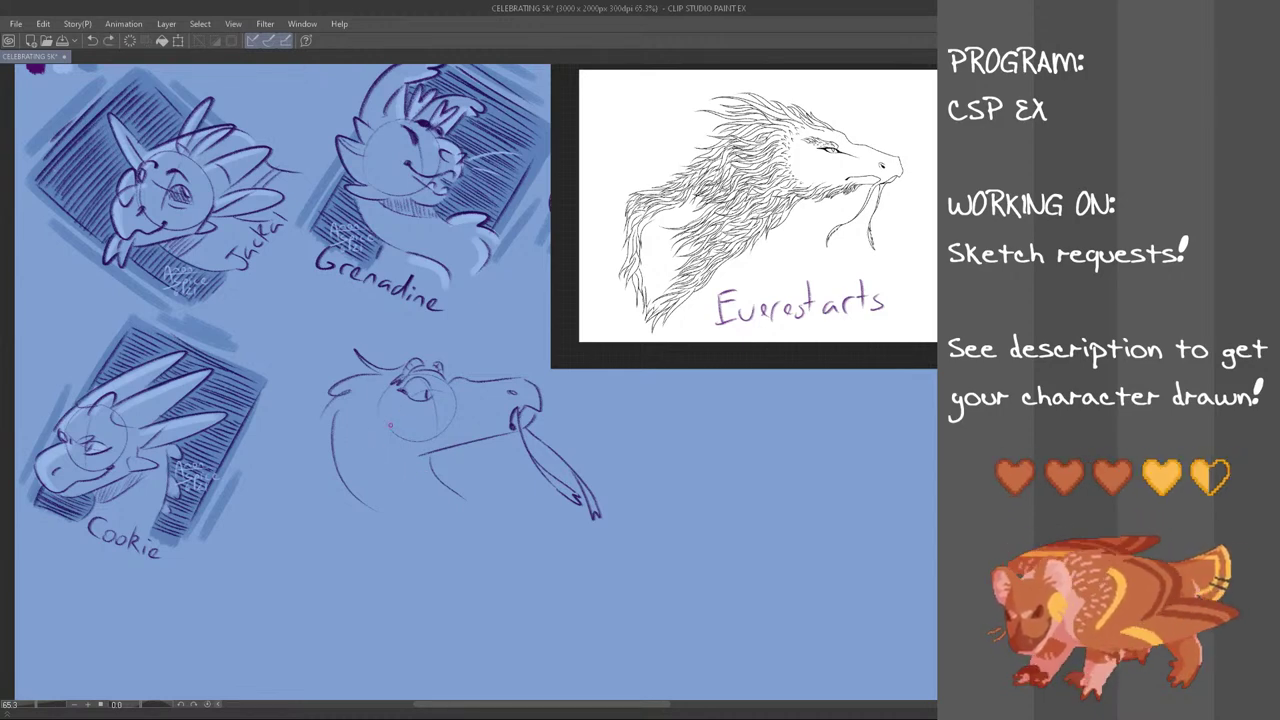
# Sketch shaggy fur tufts down the cheek behind the head circle and along the rear of the jaw
pyautogui.moveTo(389, 408); pyautogui.dragTo(377, 414)
pyautogui.hotkey('ctrl', 'z')
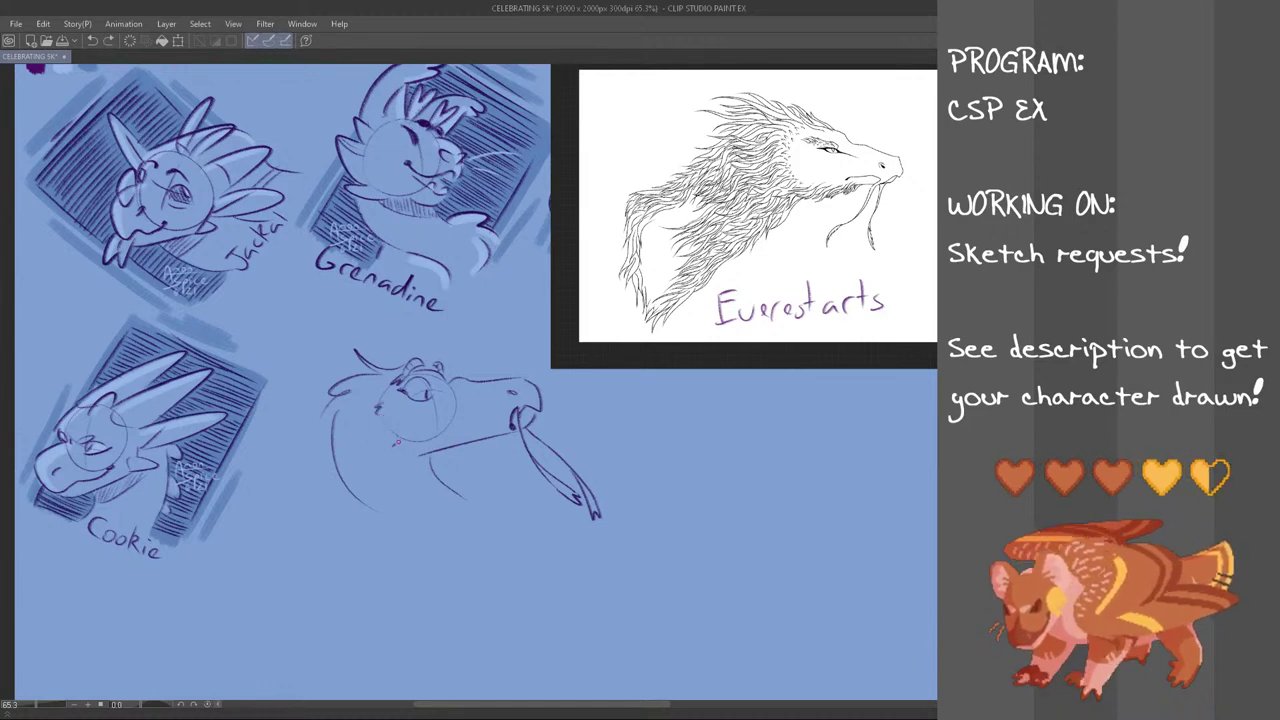
pyautogui.moveTo(357, 408)
pyautogui.mouseDown()
pyautogui.moveTo(352, 458)
pyautogui.moveTo(362, 448)
pyautogui.moveTo(389, 482)
pyautogui.moveTo(396, 472)
pyautogui.mouseUp()
pyautogui.hotkey('ctrl', 'z')
pyautogui.hotkey('ctrl', 'z')
pyautogui.hotkey('ctrl', 'z')
pyautogui.hotkey('ctrl', 'z')
pyautogui.moveTo(415, 460); pyautogui.dragTo(407, 483)
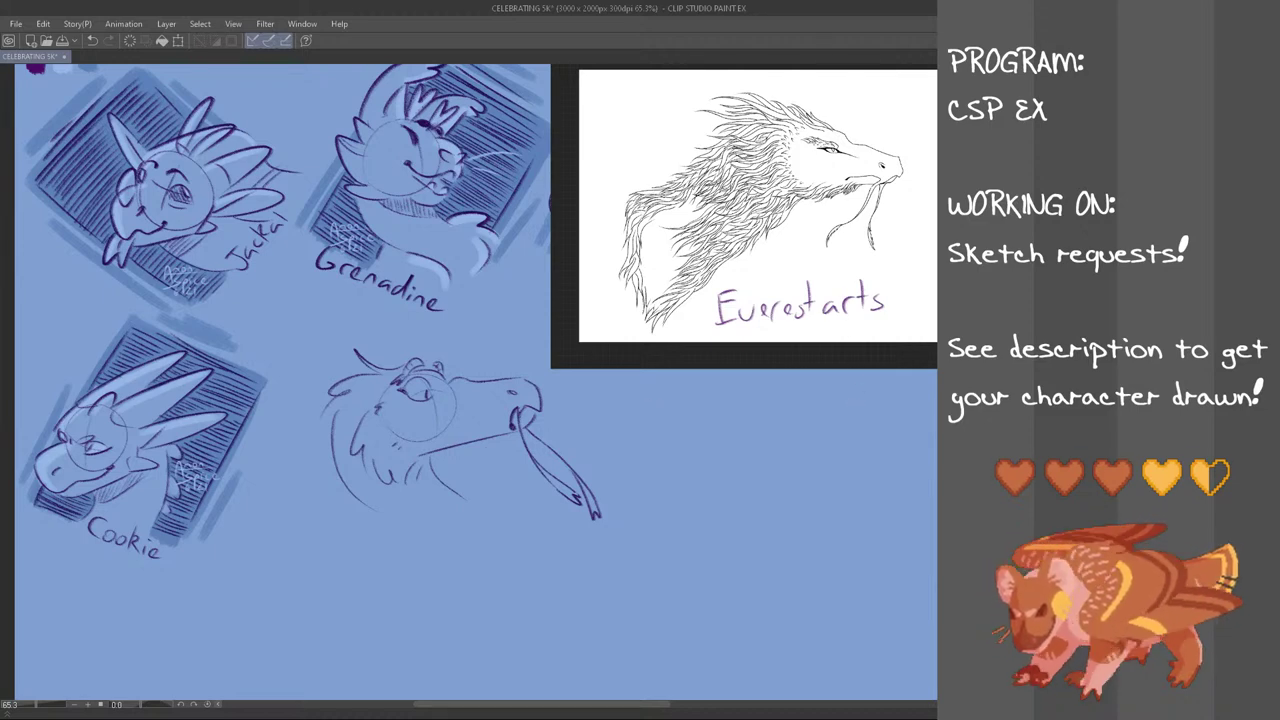
# Lasso the maned dragon sketch, shrink it slightly, move it closer to the Cookie sketch, tilt the snout upward, and deselect
pyautogui.moveTo(512, 352)
pyautogui.mouseDown()
pyautogui.moveTo(641, 557)
pyautogui.moveTo(286, 456)
pyautogui.moveTo(400, 345)
pyautogui.moveTo(505, 350)
pyautogui.mouseUp()
pyautogui.hotkey('ctrl', 't')
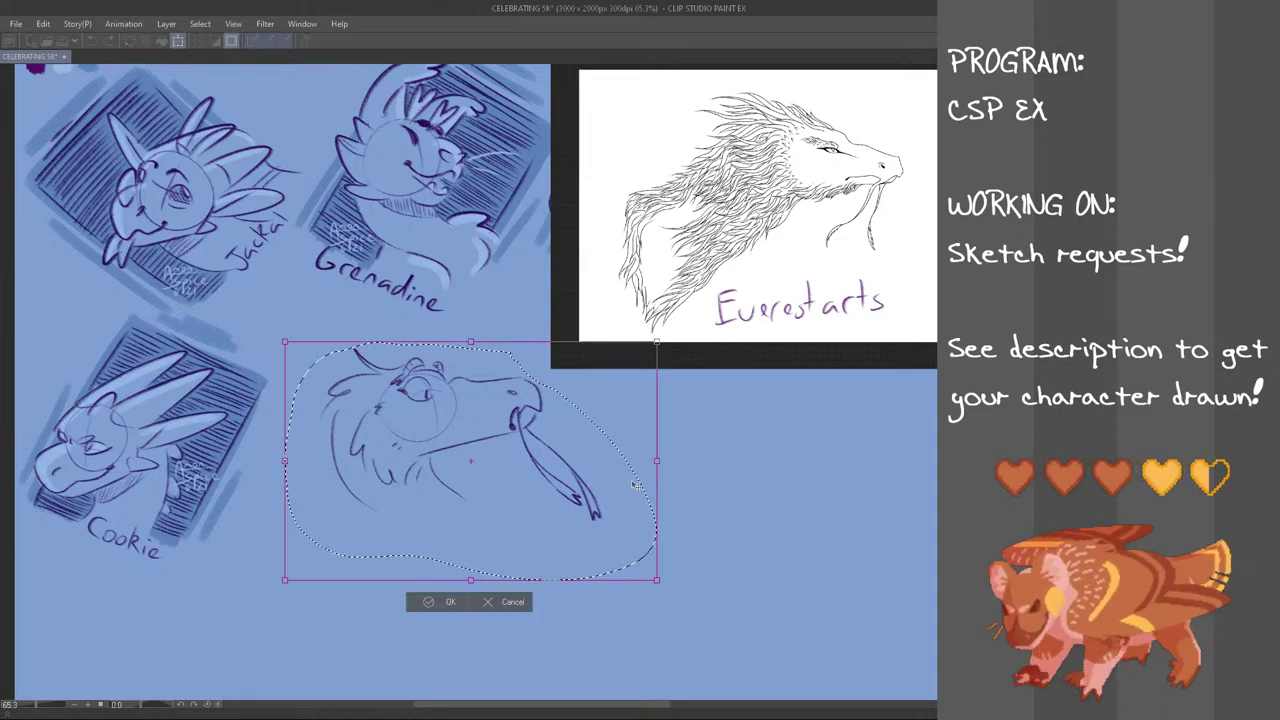
pyautogui.moveTo(652, 577); pyautogui.dragTo(642, 571)
pyautogui.moveTo(570, 478); pyautogui.dragTo(540, 490)
pyautogui.moveTo(643, 469); pyautogui.dragTo(653, 453)
pyautogui.click(413, 616)
pyautogui.hotkey('ctrl', 'd')
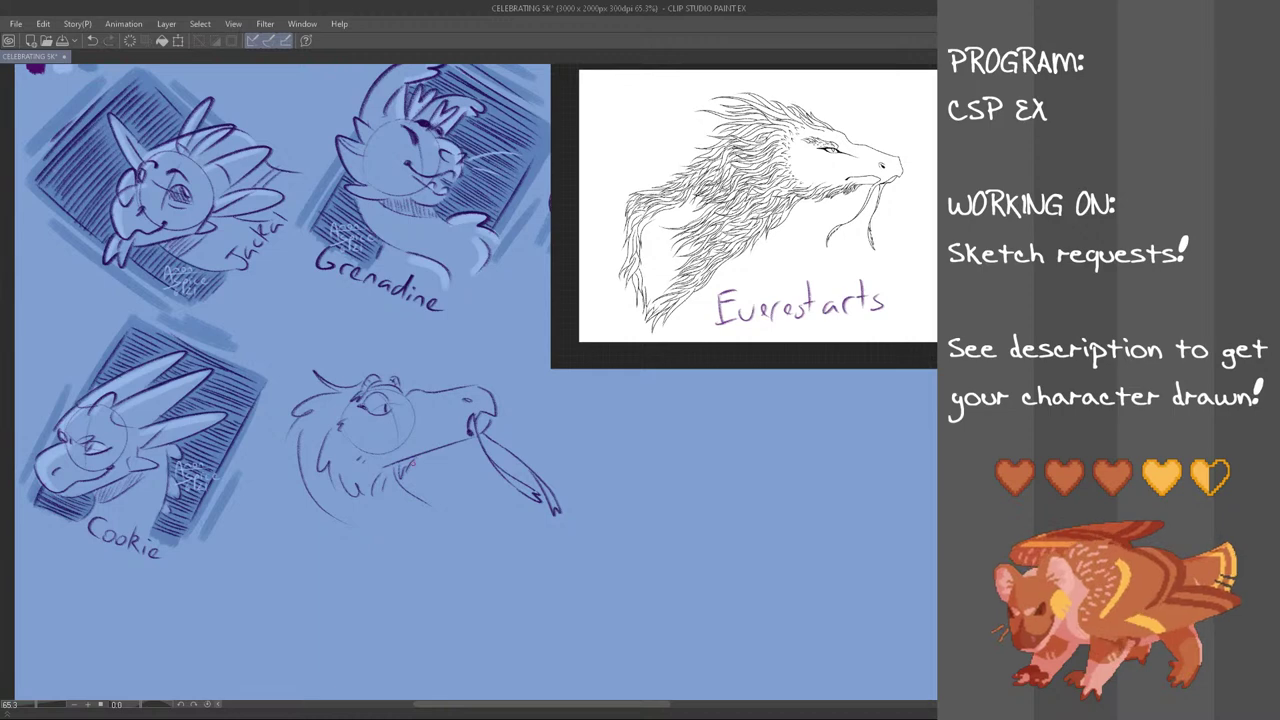
# Add short fur strokes at the jaw corner and hatch the throat beneath the cheek fur
pyautogui.moveTo(404, 476)
pyautogui.mouseDown()
pyautogui.moveTo(448, 441)
pyautogui.moveTo(417, 467)
pyautogui.mouseUp()
pyautogui.hotkey('ctrl', 'z')
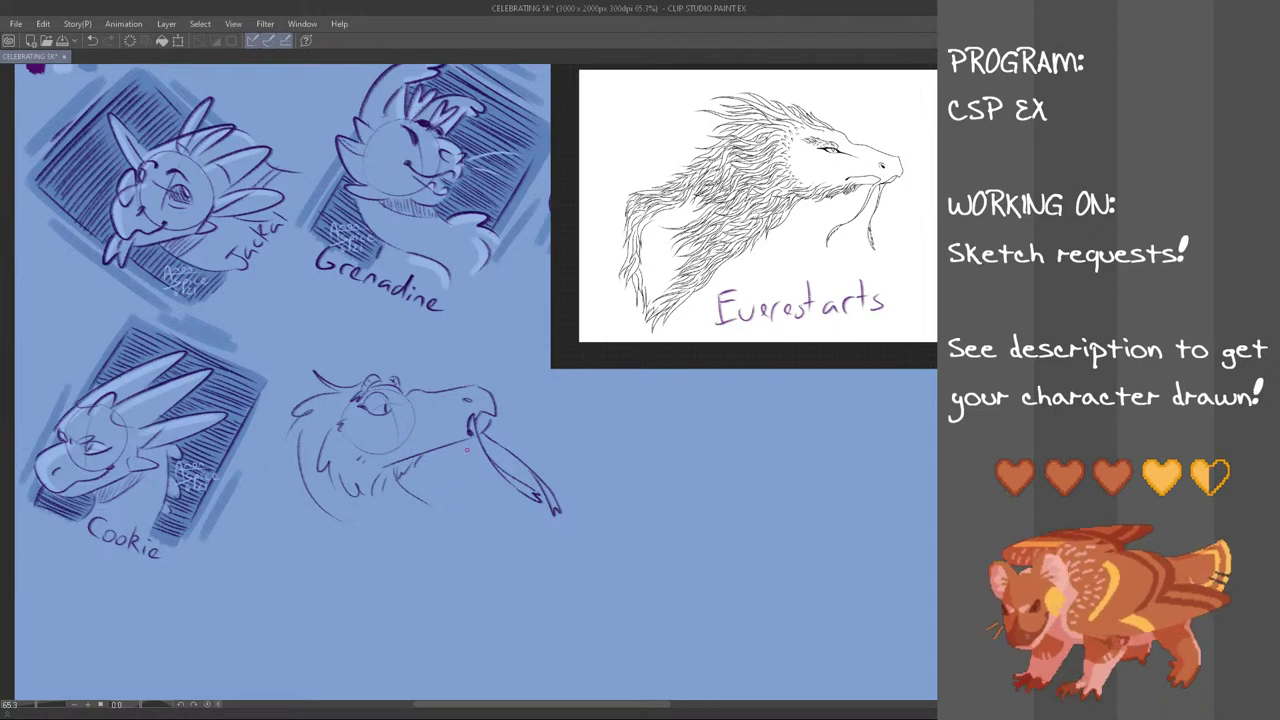
pyautogui.moveTo(412, 458); pyautogui.dragTo(398, 463)
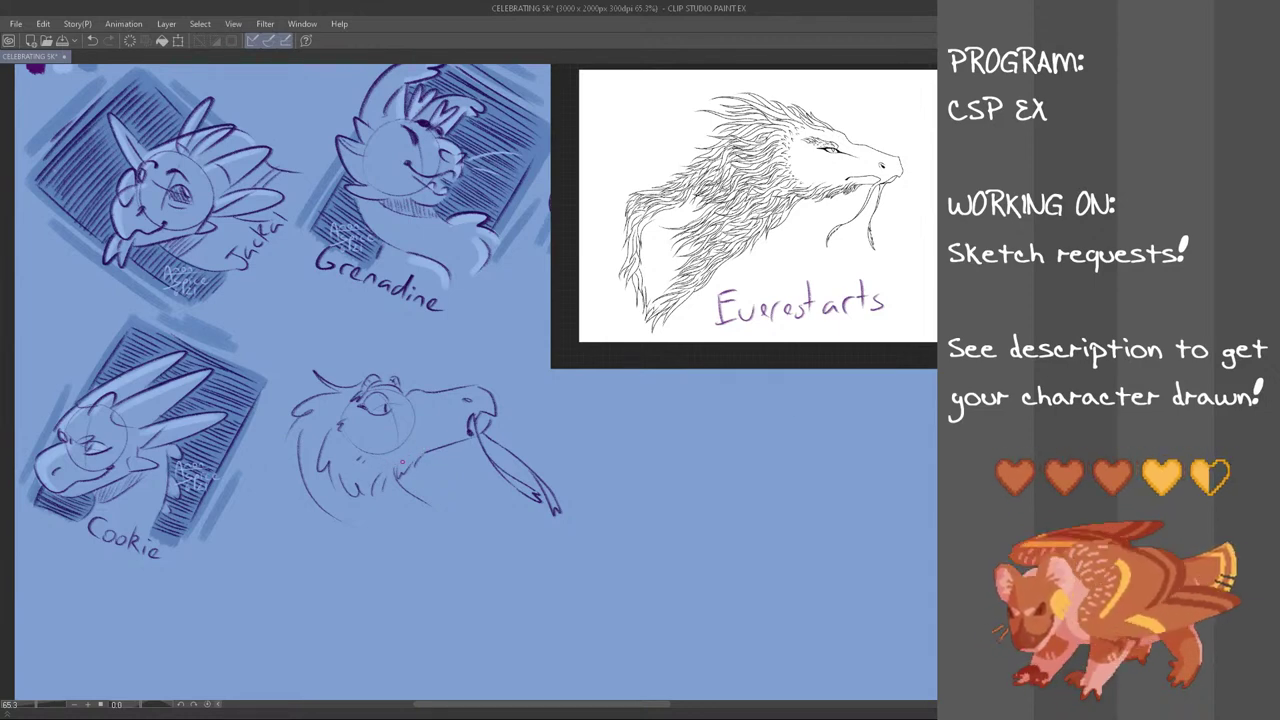
pyautogui.hotkey('ctrl', 'z')
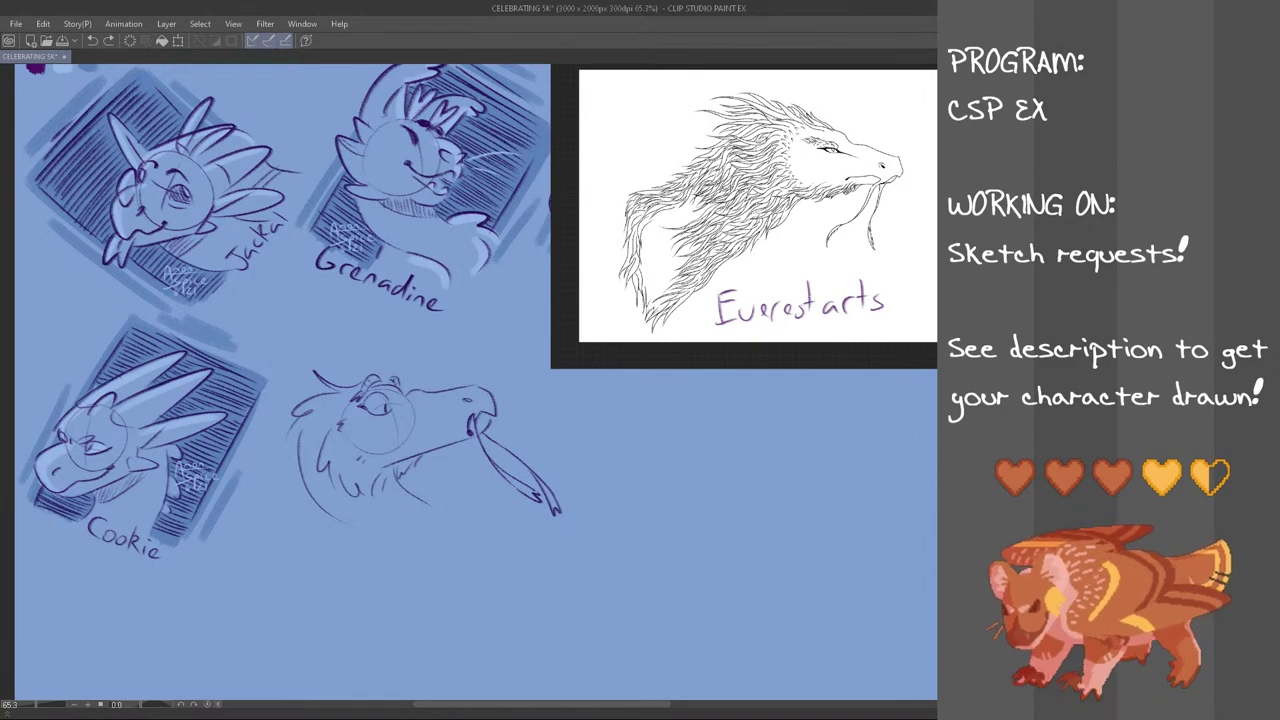
pyautogui.moveTo(370, 500)
pyautogui.mouseDown()
pyautogui.moveTo(406, 481)
pyautogui.moveTo(421, 497)
pyautogui.moveTo(392, 484)
pyautogui.mouseUp()
pyautogui.hotkey('ctrl', 'z')
pyautogui.hotkey('ctrl', 'z')
pyautogui.hotkey('ctrl', 'z')
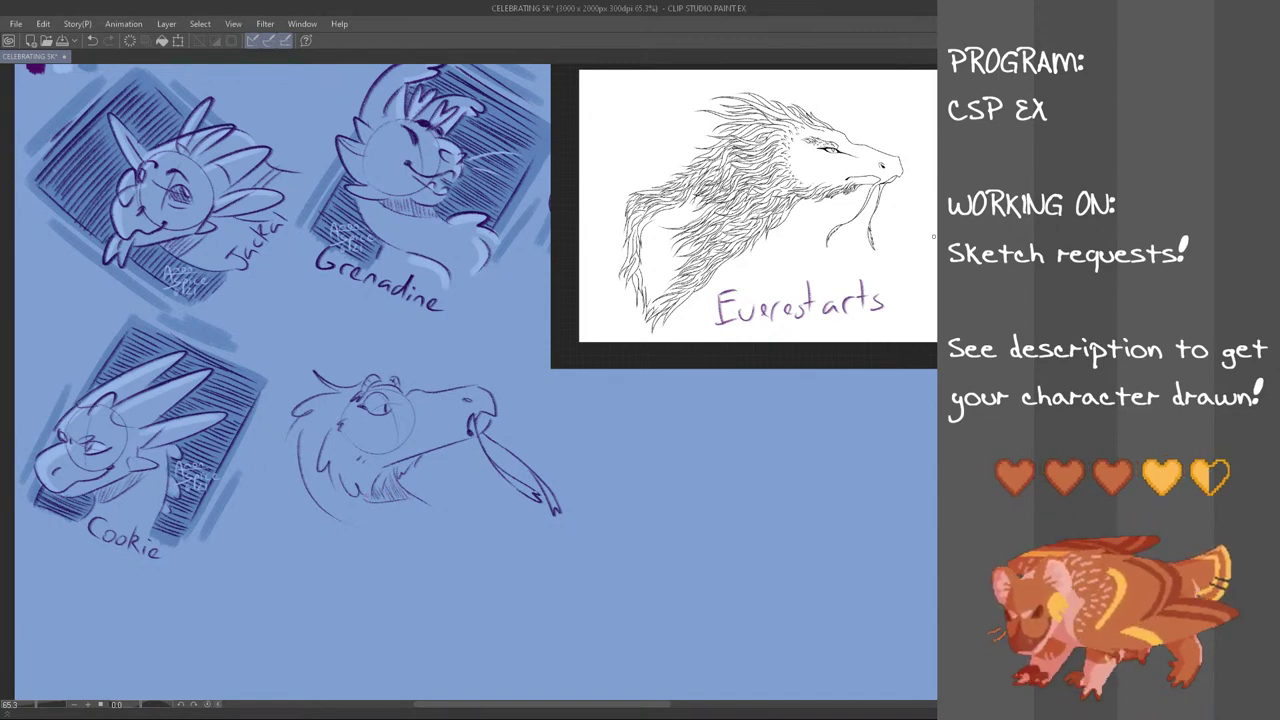
# Lasso the maned dragon sketch, scale it down, shift it away from the Cookie sketch, and deselect
pyautogui.moveTo(456, 364)
pyautogui.mouseDown()
pyautogui.moveTo(594, 492)
pyautogui.moveTo(278, 470)
pyautogui.moveTo(322, 345)
pyautogui.moveTo(380, 348)
pyautogui.mouseUp()
pyautogui.hotkey('ctrl', 't')
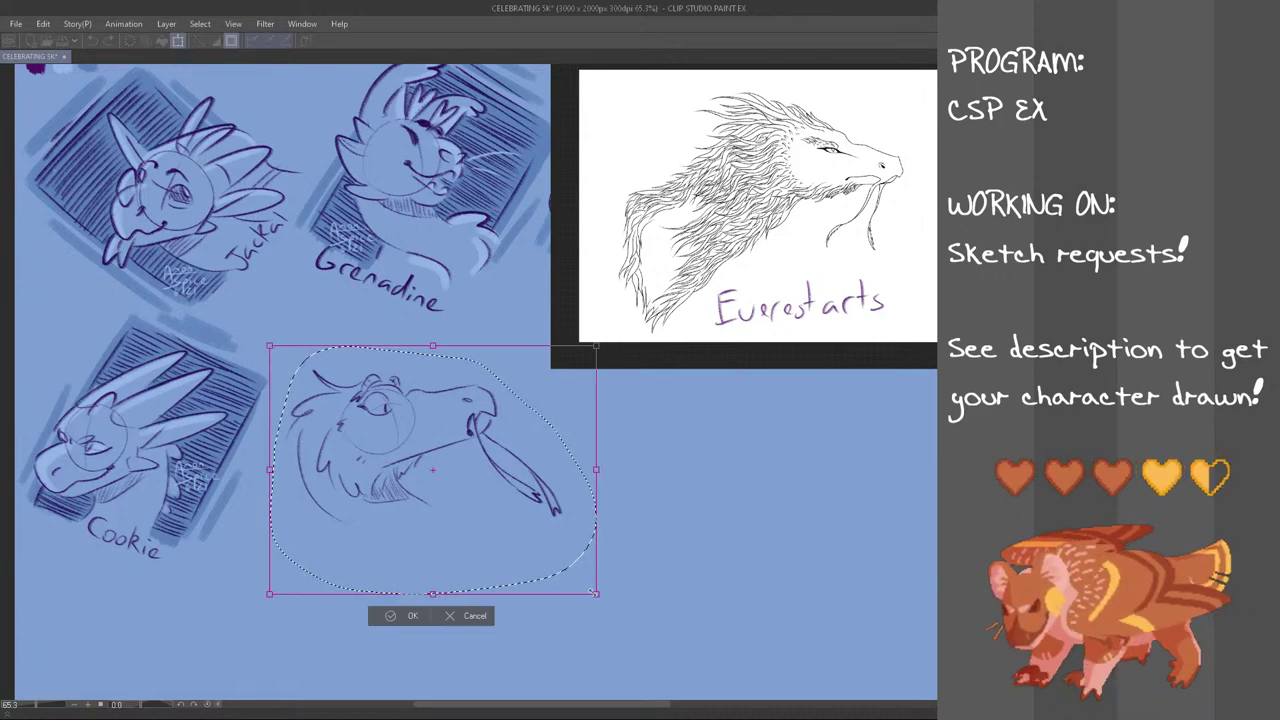
pyautogui.moveTo(594, 591); pyautogui.dragTo(573, 576)
pyautogui.moveTo(486, 519); pyautogui.dragTo(517, 532)
pyautogui.click(420, 611)
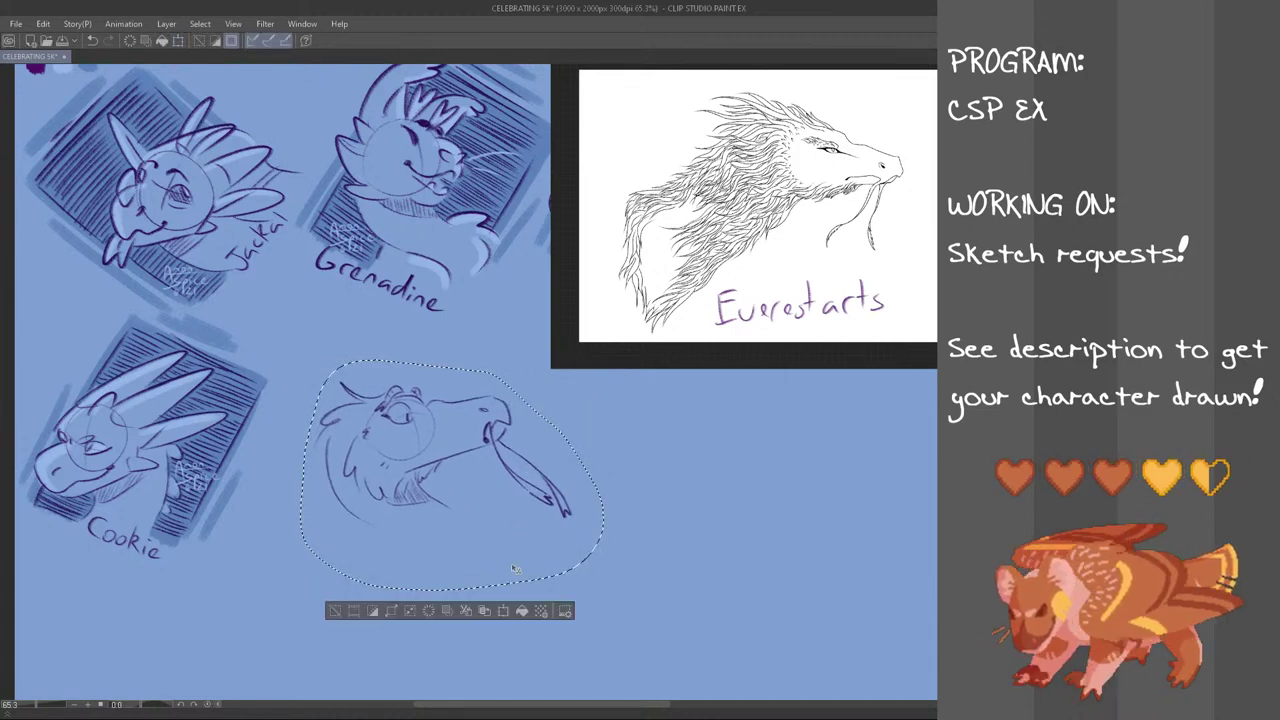
pyautogui.hotkey('ctrl', 'd')
# Draw the slanted backdrop lines behind the mane and below the snout, redrawing misplaced strokes
pyautogui.moveTo(277, 383); pyautogui.dragTo(331, 521)
pyautogui.hotkey('ctrl', 'z')
pyautogui.moveTo(477, 449); pyautogui.dragTo(506, 511)
pyautogui.hotkey('ctrl', 'z')
pyautogui.hotkey('ctrl', 'z')
pyautogui.moveTo(477, 450); pyautogui.dragTo(497, 495)
pyautogui.moveTo(288, 418); pyautogui.dragTo(331, 530)
pyautogui.hotkey('ctrl', 'z')
pyautogui.hotkey('ctrl', 'z')
pyautogui.moveTo(295, 418); pyautogui.dragTo(331, 529)
# Draw the tilted upper edge of the backdrop and its short slanted side down to the snout
pyautogui.moveTo(300, 380); pyautogui.dragTo(385, 354)
pyautogui.hotkey('ctrl', 'z')
pyautogui.moveTo(297, 375)
pyautogui.mouseDown()
pyautogui.moveTo(421, 341)
pyautogui.moveTo(314, 373)
pyautogui.moveTo(425, 342)
pyautogui.moveTo(450, 396)
pyautogui.mouseUp()
pyautogui.hotkey('ctrl', 'z')
pyautogui.hotkey('ctrl', 'z')
pyautogui.moveTo(435, 349); pyautogui.dragTo(453, 396)
pyautogui.moveTo(317, 352)
pyautogui.mouseDown()
pyautogui.moveTo(397, 344)
pyautogui.moveTo(383, 345)
pyautogui.mouseUp()
pyautogui.moveTo(302, 382); pyautogui.dragTo(429, 344)
pyautogui.hotkey('ctrl', 'z')
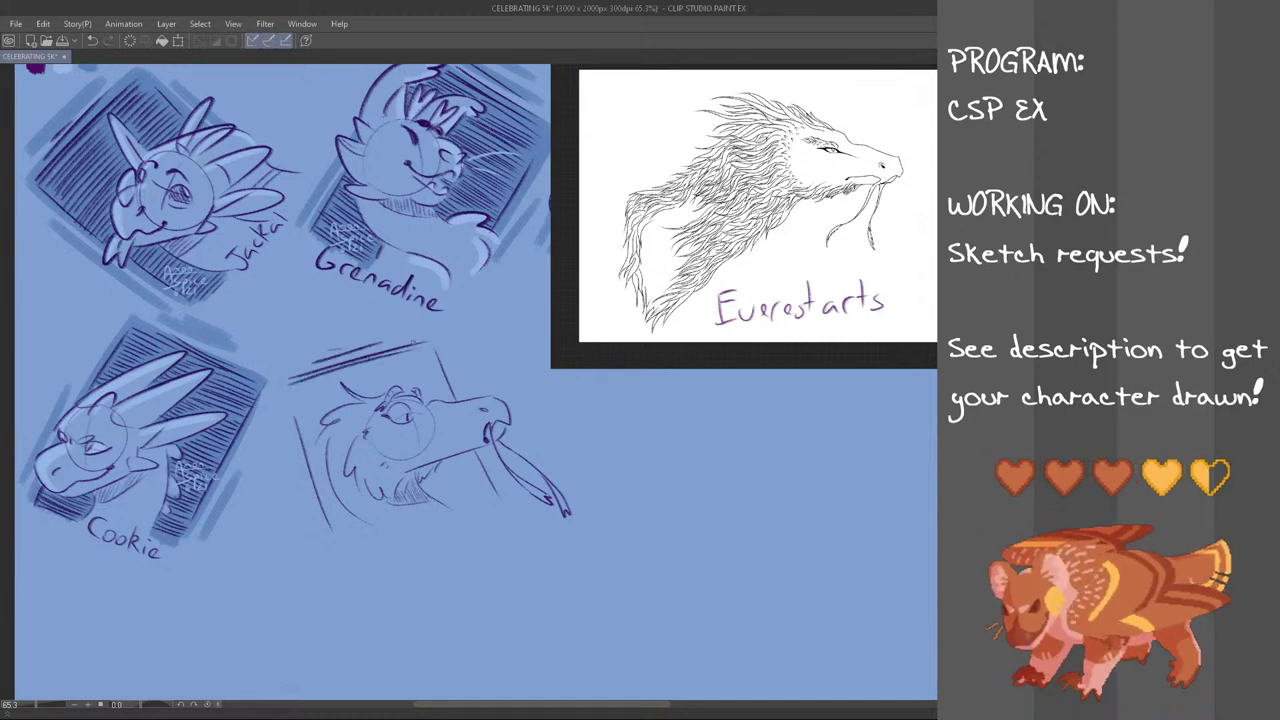
# Hatch the upper part of the backdrop above the head with parallel slanted strokes
pyautogui.moveTo(288, 393); pyautogui.dragTo(428, 355)
pyautogui.hotkey('ctrl', 'z')
pyautogui.moveTo(293, 398); pyautogui.dragTo(436, 355)
pyautogui.hotkey('ctrl', 'z')
pyautogui.moveTo(347, 394); pyautogui.dragTo(431, 364)
pyautogui.moveTo(358, 389)
pyautogui.mouseDown()
pyautogui.moveTo(423, 370)
pyautogui.moveTo(449, 381)
pyautogui.mouseUp()
pyautogui.moveTo(425, 395); pyautogui.dragTo(452, 387)
pyautogui.moveTo(295, 402)
pyautogui.mouseDown()
pyautogui.moveTo(335, 384)
pyautogui.moveTo(350, 392)
pyautogui.mouseUp()
pyautogui.hotkey('ctrl', 'z')
pyautogui.moveTo(300, 412); pyautogui.dragTo(353, 396)
# Hatch the backdrop strip behind the mane and neck and the area beneath the jaw
pyautogui.moveTo(304, 416)
pyautogui.mouseDown()
pyautogui.moveTo(357, 398)
pyautogui.moveTo(319, 425)
pyautogui.mouseUp()
pyautogui.moveTo(301, 439)
pyautogui.mouseDown()
pyautogui.moveTo(316, 433)
pyautogui.moveTo(325, 449)
pyautogui.mouseUp()
pyautogui.moveTo(308, 464)
pyautogui.mouseDown()
pyautogui.moveTo(326, 456)
pyautogui.moveTo(325, 471)
pyautogui.mouseUp()
pyautogui.moveTo(316, 483); pyautogui.dragTo(333, 481)
pyautogui.moveTo(318, 492)
pyautogui.mouseDown()
pyautogui.moveTo(336, 484)
pyautogui.moveTo(348, 505)
pyautogui.mouseUp()
pyautogui.moveTo(330, 520)
pyautogui.mouseDown()
pyautogui.moveTo(352, 507)
pyautogui.moveTo(370, 525)
pyautogui.mouseUp()
pyautogui.moveTo(450, 460); pyautogui.dragTo(473, 458)
pyautogui.moveTo(430, 478)
pyautogui.mouseDown()
pyautogui.moveTo(479, 462)
pyautogui.moveTo(483, 482)
pyautogui.mouseUp()
pyautogui.moveTo(440, 499); pyautogui.dragTo(496, 483)
pyautogui.moveTo(453, 502); pyautogui.dragTo(498, 486)
pyautogui.moveTo(462, 508); pyautogui.dragTo(499, 495)
pyautogui.moveTo(346, 539); pyautogui.dragTo(382, 531)
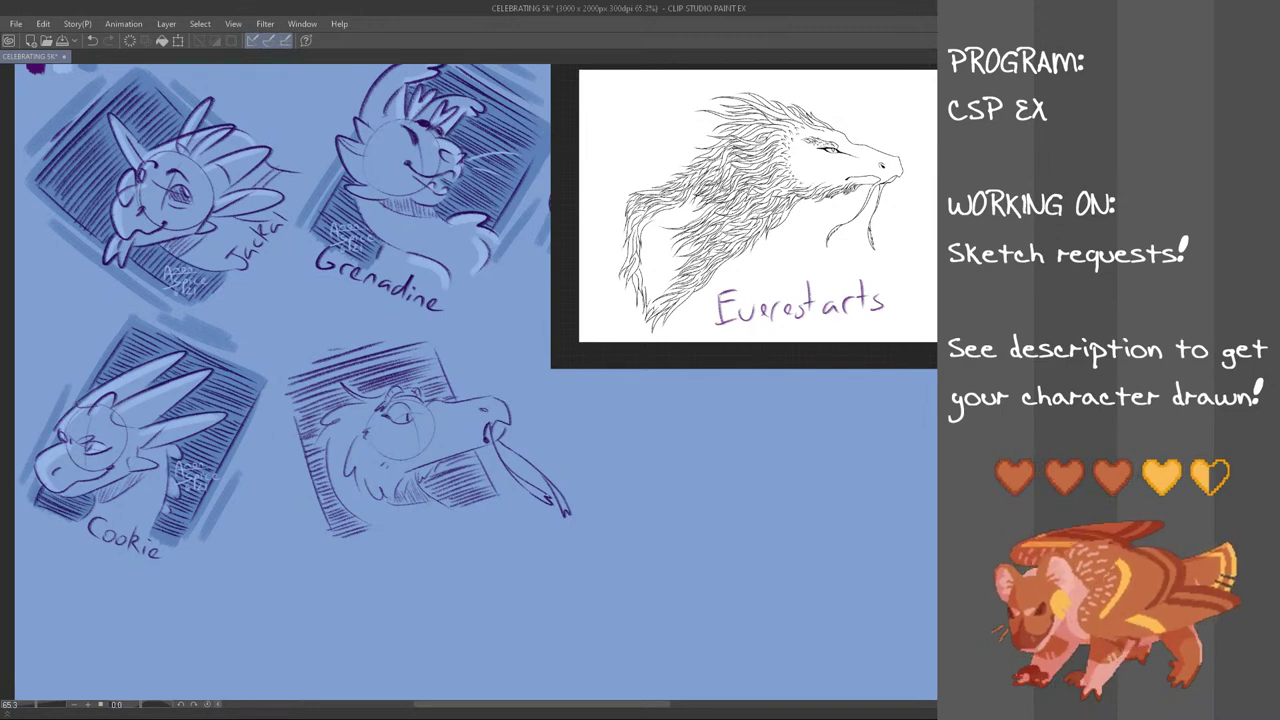
# Lasso the dragon with its hatched backdrop, move it slightly farther from the Cookie sketch, and deselect
pyautogui.moveTo(500, 366)
pyautogui.mouseDown()
pyautogui.moveTo(578, 569)
pyautogui.moveTo(312, 563)
pyautogui.moveTo(281, 393)
pyautogui.moveTo(331, 330)
pyautogui.moveTo(400, 322)
pyautogui.mouseUp()
pyautogui.hotkey('ctrl', 't')
pyautogui.moveTo(539, 521); pyautogui.dragTo(559, 524)
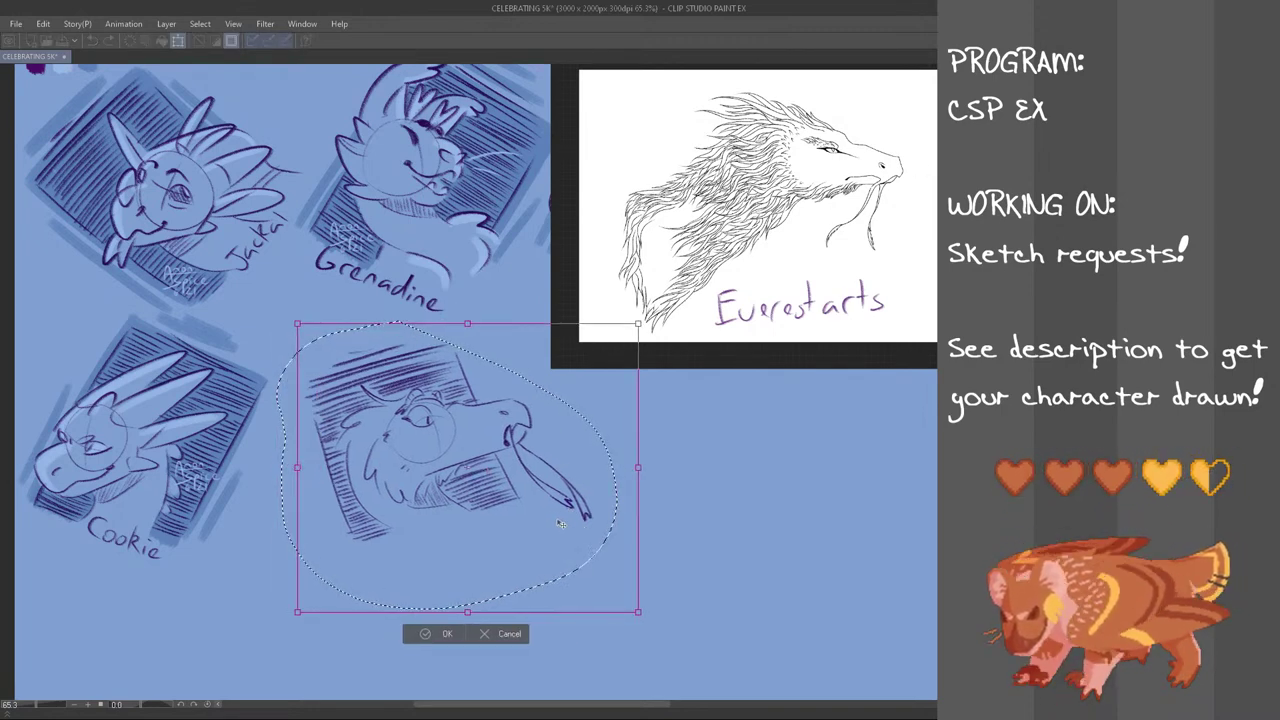
pyautogui.click(445, 634)
pyautogui.hotkey('ctrl', 'd')
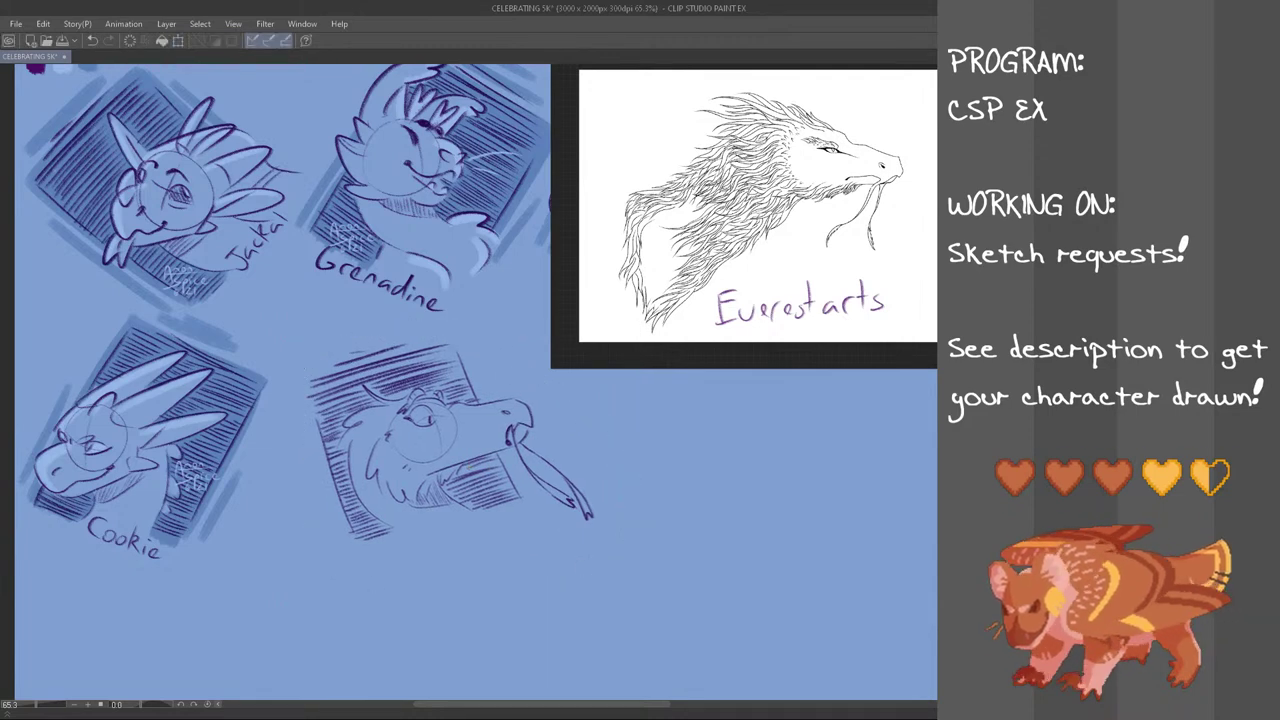
# Copy the signature from the Grenadine sketch, place it on the hatching below the new dragon's jaw, and deselect
pyautogui.moveTo(390, 232); pyautogui.dragTo(398, 234)
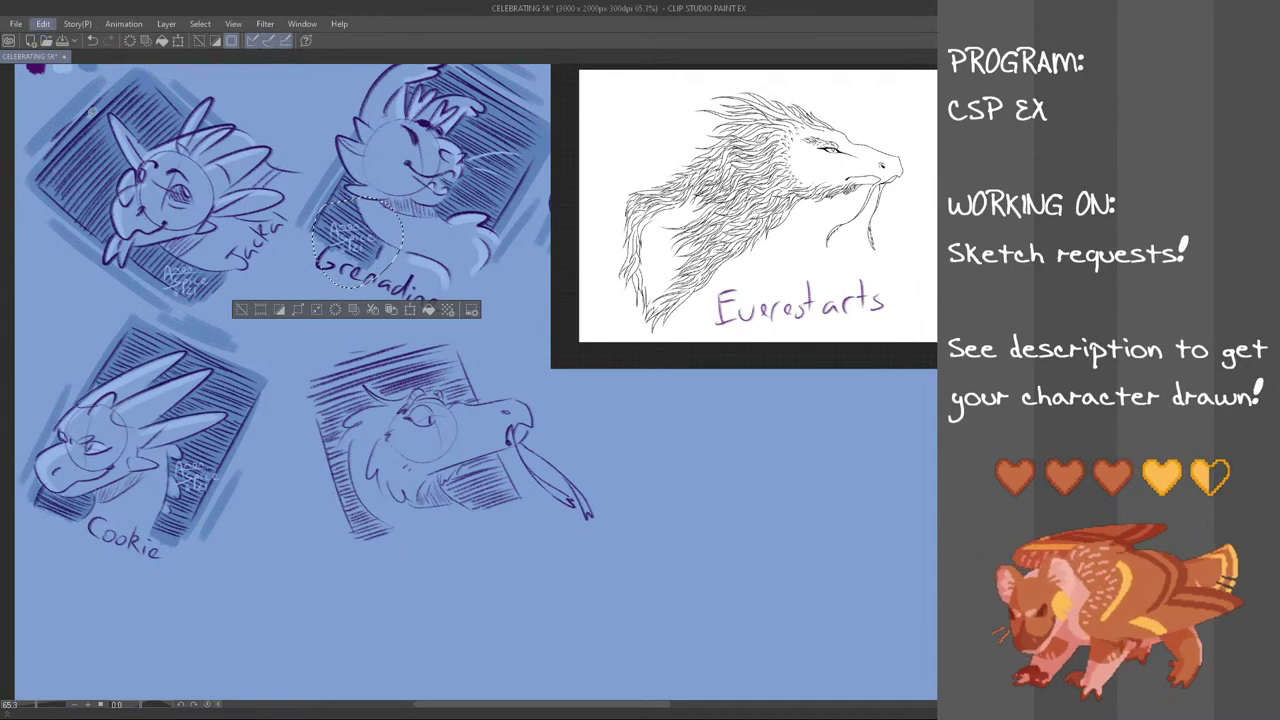
pyautogui.hotkey('ctrl', 't')
pyautogui.moveTo(368, 258)
pyautogui.mouseDown()
pyautogui.moveTo(509, 522)
pyautogui.moveTo(504, 497)
pyautogui.moveTo(495, 507)
pyautogui.mouseUp()
pyautogui.click(463, 560)
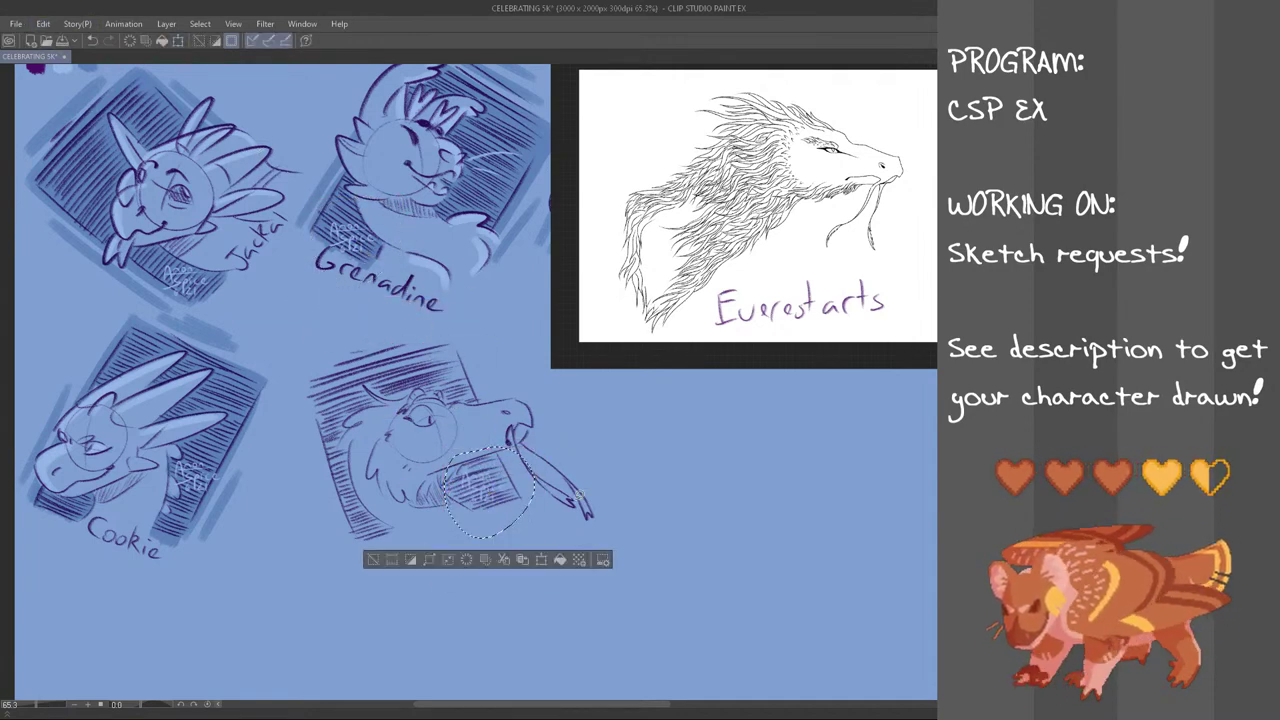
pyautogui.hotkey('ctrl', 'd')
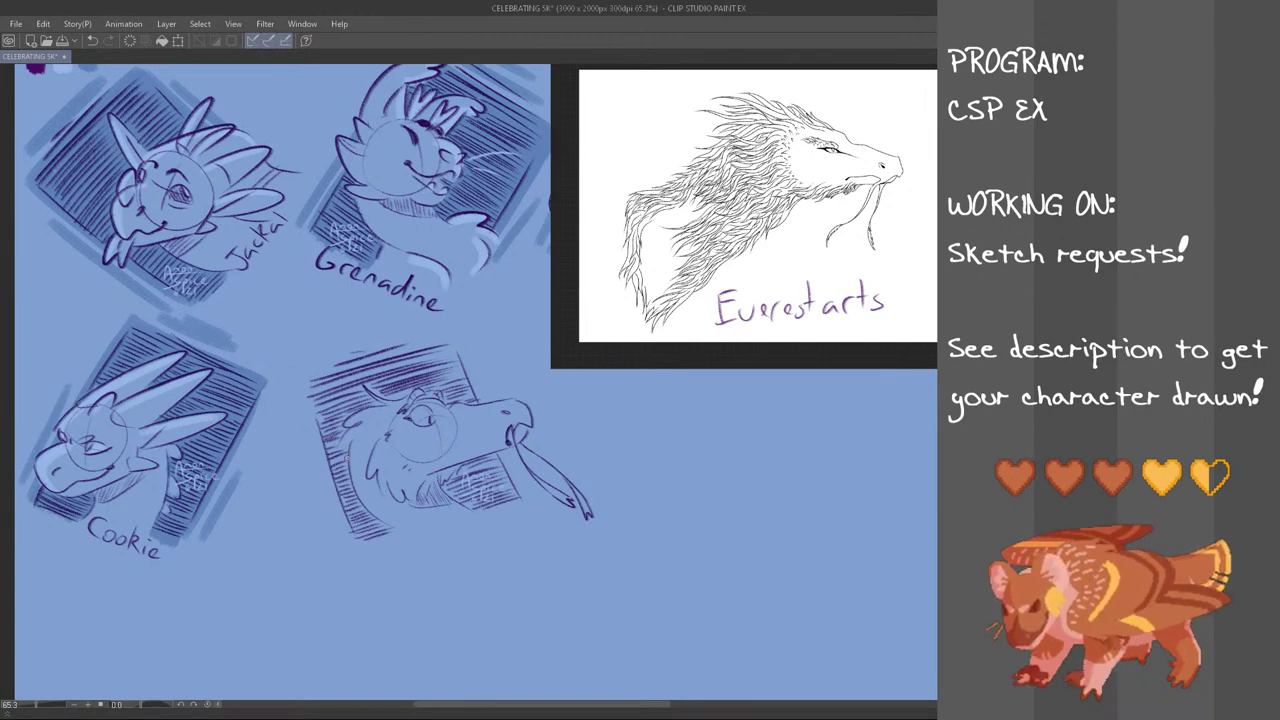
# Paint a broad darker blue border stroke along the backdrop's edge behind the mane, redoing it until it fits
pyautogui.moveTo(297, 380); pyautogui.dragTo(338, 534)
pyautogui.hotkey('ctrl', 'z')
pyautogui.hotkey('ctrl', 'z')
pyautogui.moveTo(294, 396); pyautogui.dragTo(340, 546)
pyautogui.hotkey('ctrl', 'z')
pyautogui.moveTo(303, 424); pyautogui.dragTo(339, 536)
pyautogui.hotkey('ctrl', 'z')
pyautogui.moveTo(306, 384); pyautogui.dragTo(358, 545)
pyautogui.hotkey('ctrl', 'z')
pyautogui.moveTo(309, 389); pyautogui.dragTo(354, 539)
# Paint broad darker blue border strokes along the backdrop's snout-side and upper edges, replacing unsatisfactory strokes
pyautogui.moveTo(454, 352)
pyautogui.mouseDown()
pyautogui.moveTo(519, 498)
pyautogui.moveTo(538, 499)
pyautogui.moveTo(518, 462)
pyautogui.mouseUp()
pyautogui.hotkey('ctrl', 'z')
pyautogui.moveTo(308, 374)
pyautogui.mouseDown()
pyautogui.moveTo(452, 346)
pyautogui.moveTo(340, 356)
pyautogui.moveTo(436, 325)
pyautogui.mouseUp()
pyautogui.hotkey('ctrl', 'z')
pyautogui.hotkey('ctrl', 'z')
pyautogui.moveTo(334, 350); pyautogui.dragTo(428, 327)
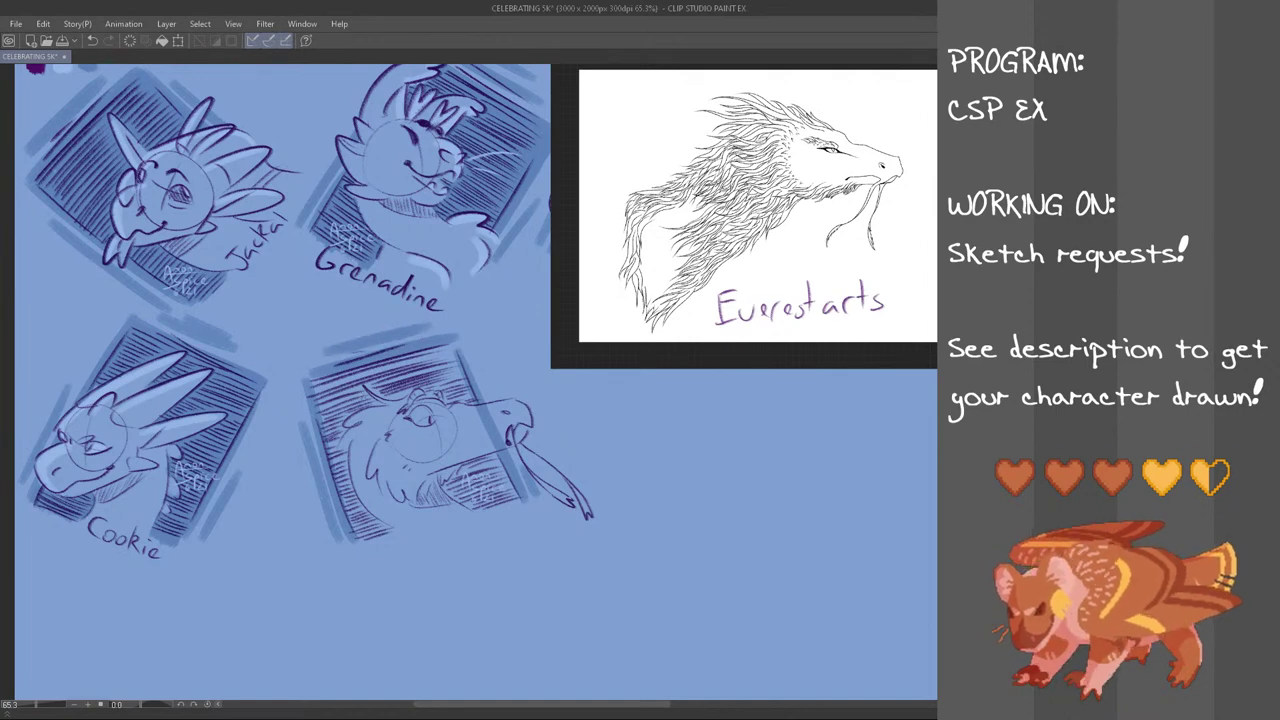
# Paint darker blue shading over the backdrop hatching behind the dragon's mane and above its head, following the hatch direction
pyautogui.moveTo(321, 380); pyautogui.dragTo(343, 441)
pyautogui.moveTo(330, 375); pyautogui.dragTo(348, 435)
pyautogui.moveTo(338, 369)
pyautogui.mouseDown()
pyautogui.moveTo(353, 425)
pyautogui.moveTo(362, 415)
pyautogui.mouseUp()
pyautogui.moveTo(354, 385); pyautogui.dragTo(389, 411)
pyautogui.moveTo(375, 364); pyautogui.dragTo(397, 398)
pyautogui.moveTo(416, 356); pyautogui.dragTo(402, 400)
pyautogui.moveTo(428, 358)
pyautogui.mouseDown()
pyautogui.moveTo(408, 398)
pyautogui.moveTo(432, 402)
pyautogui.mouseUp()
pyautogui.moveTo(464, 346); pyautogui.dragTo(444, 408)
pyautogui.moveTo(470, 388); pyautogui.dragTo(454, 410)
pyautogui.moveTo(476, 342); pyautogui.dragTo(450, 414)
# Extend the darker blue shading down the hatched strip behind the dragon's mane and neck
pyautogui.moveTo(352, 442)
pyautogui.mouseDown()
pyautogui.moveTo(330, 492)
pyautogui.moveTo(332, 470)
pyautogui.mouseUp()
pyautogui.moveTo(352, 480); pyautogui.dragTo(338, 498)
pyautogui.moveTo(350, 430); pyautogui.dragTo(338, 492)
pyautogui.moveTo(362, 524); pyautogui.dragTo(354, 534)
pyautogui.moveTo(366, 486)
pyautogui.mouseDown()
pyautogui.moveTo(354, 542)
pyautogui.moveTo(384, 536)
pyautogui.mouseUp()
# Fill the hatched area below the dragon's jaw and around the signature with darker blue strokes
pyautogui.moveTo(456, 482); pyautogui.dragTo(438, 500)
pyautogui.moveTo(456, 472)
pyautogui.mouseDown()
pyautogui.moveTo(436, 496)
pyautogui.moveTo(444, 504)
pyautogui.mouseUp()
pyautogui.moveTo(470, 466)
pyautogui.mouseDown()
pyautogui.moveTo(448, 506)
pyautogui.moveTo(464, 508)
pyautogui.mouseUp()
pyautogui.moveTo(470, 458); pyautogui.dragTo(454, 480)
pyautogui.moveTo(480, 494); pyautogui.dragTo(468, 512)
pyautogui.moveTo(480, 460); pyautogui.dragTo(468, 506)
pyautogui.moveTo(484, 462); pyautogui.dragTo(478, 506)
pyautogui.moveTo(499, 482)
pyautogui.mouseDown()
pyautogui.moveTo(489, 506)
pyautogui.moveTo(505, 498)
pyautogui.mouseUp()
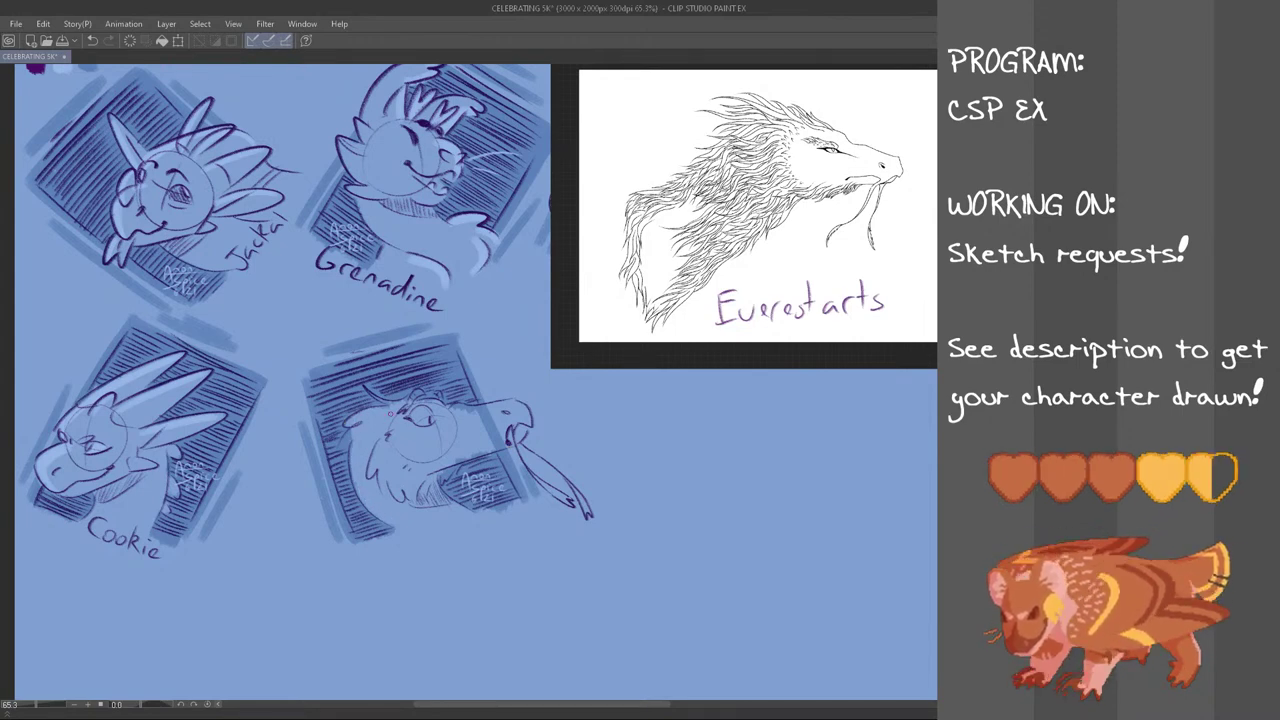
# Touch up the dragon's mane edge and light blue facial highlights, and hide its lineart reference
pyautogui.moveTo(348, 434)
pyautogui.mouseDown()
pyautogui.moveTo(353, 453)
pyautogui.moveTo(355, 437)
pyautogui.mouseUp()
pyautogui.hotkey('ctrl', 'z')
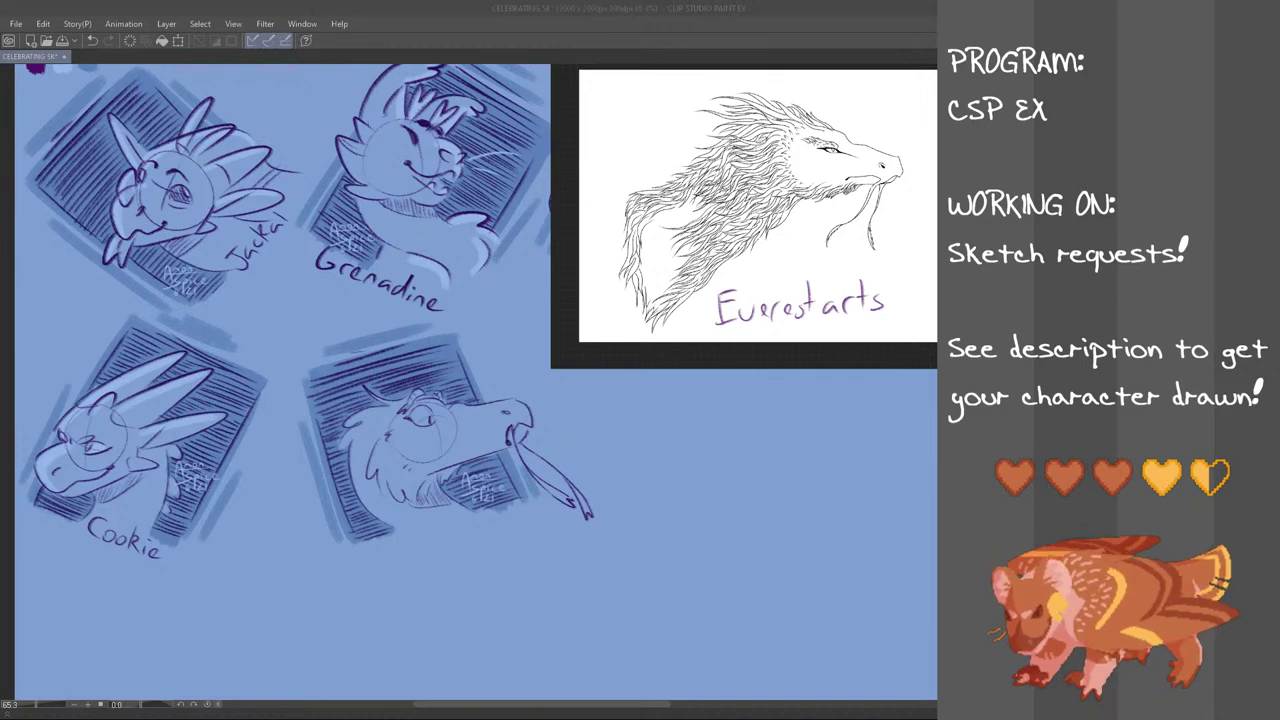
pyautogui.click(624, 6)
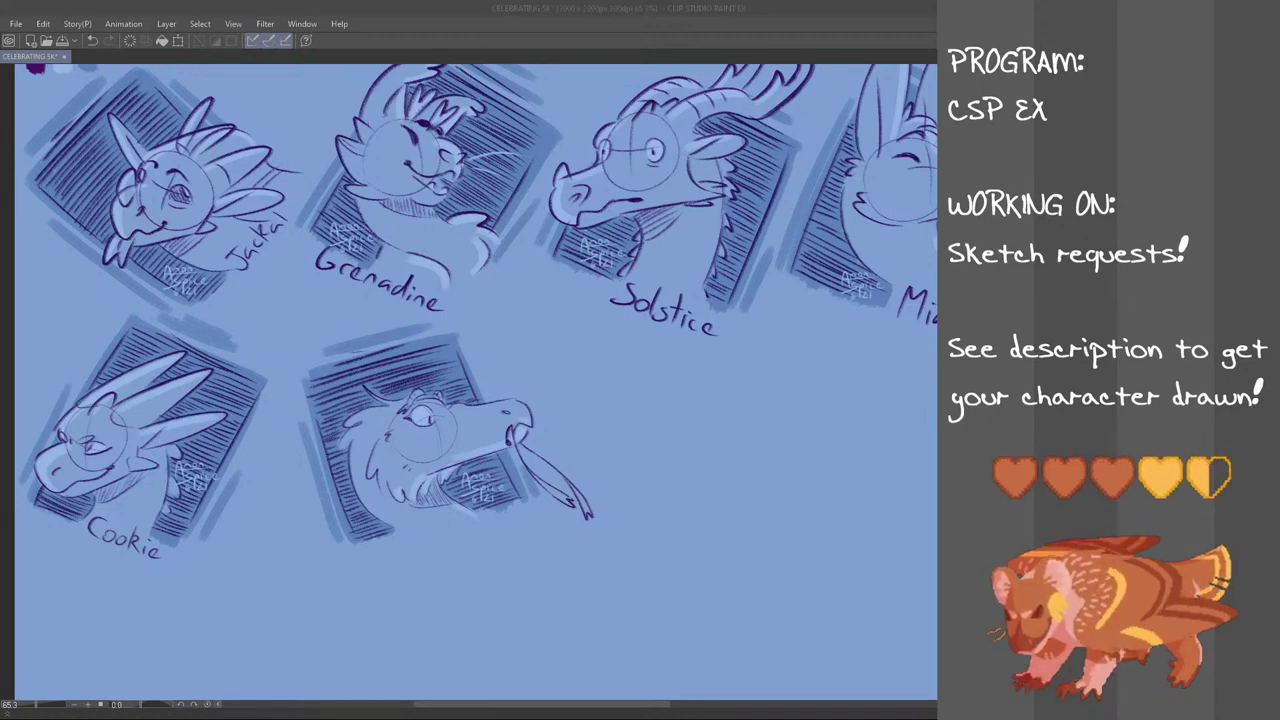
pyautogui.scroll(-2, 328, 419)
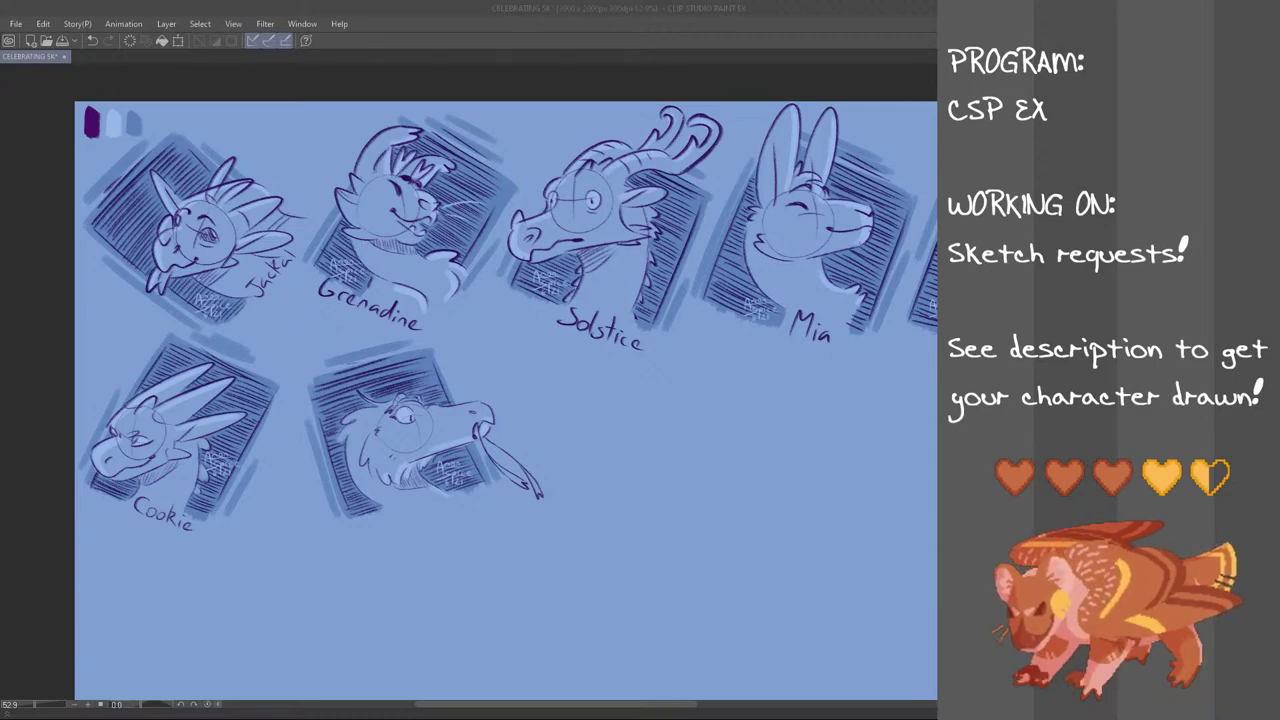
pyautogui.click(404, 70)
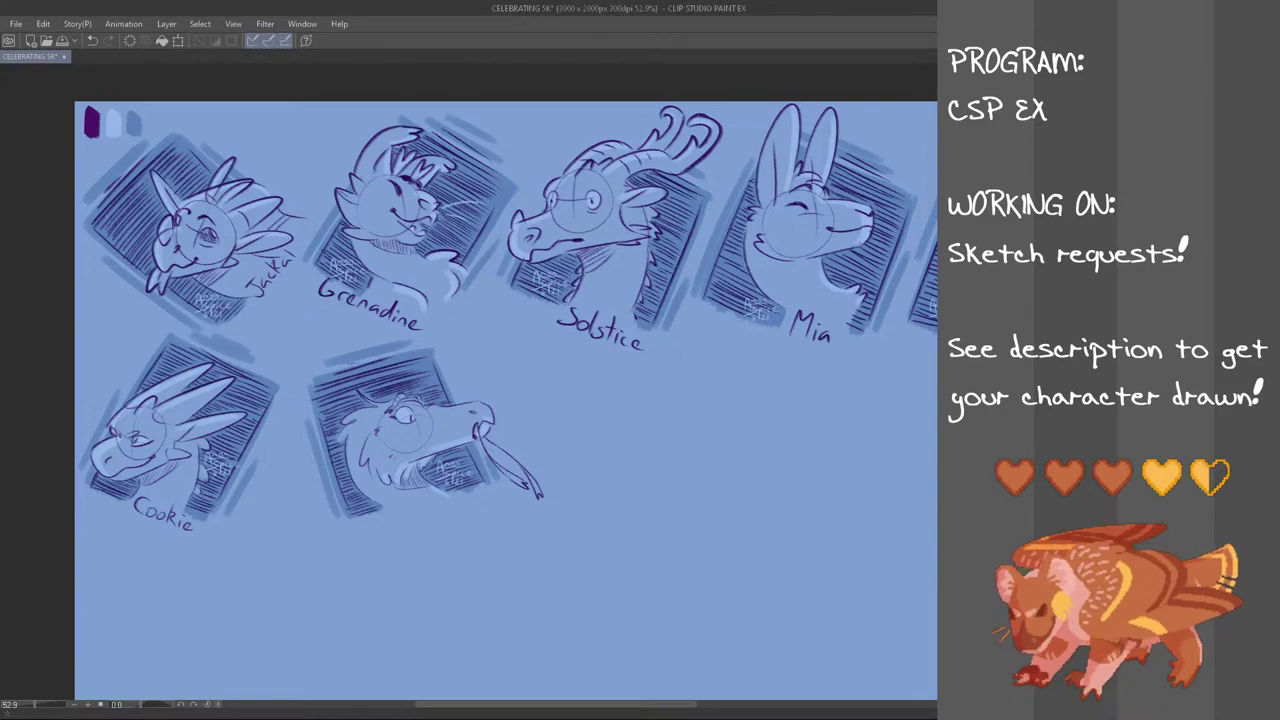
# Bring in the Pigeon dragon reference sheet, scale it down, and place it over the second row of sketches
pyautogui.hotkey('alt', 'Tab')
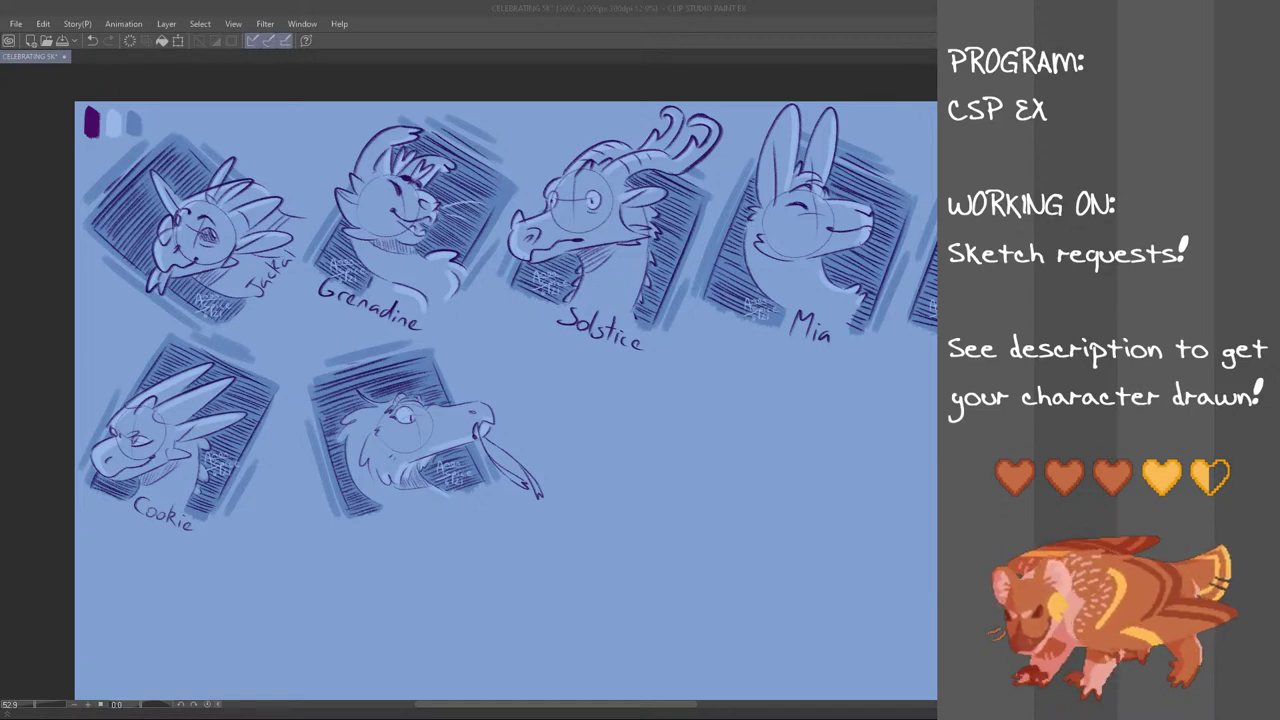
pyautogui.hotkey('alt', 'Tab')
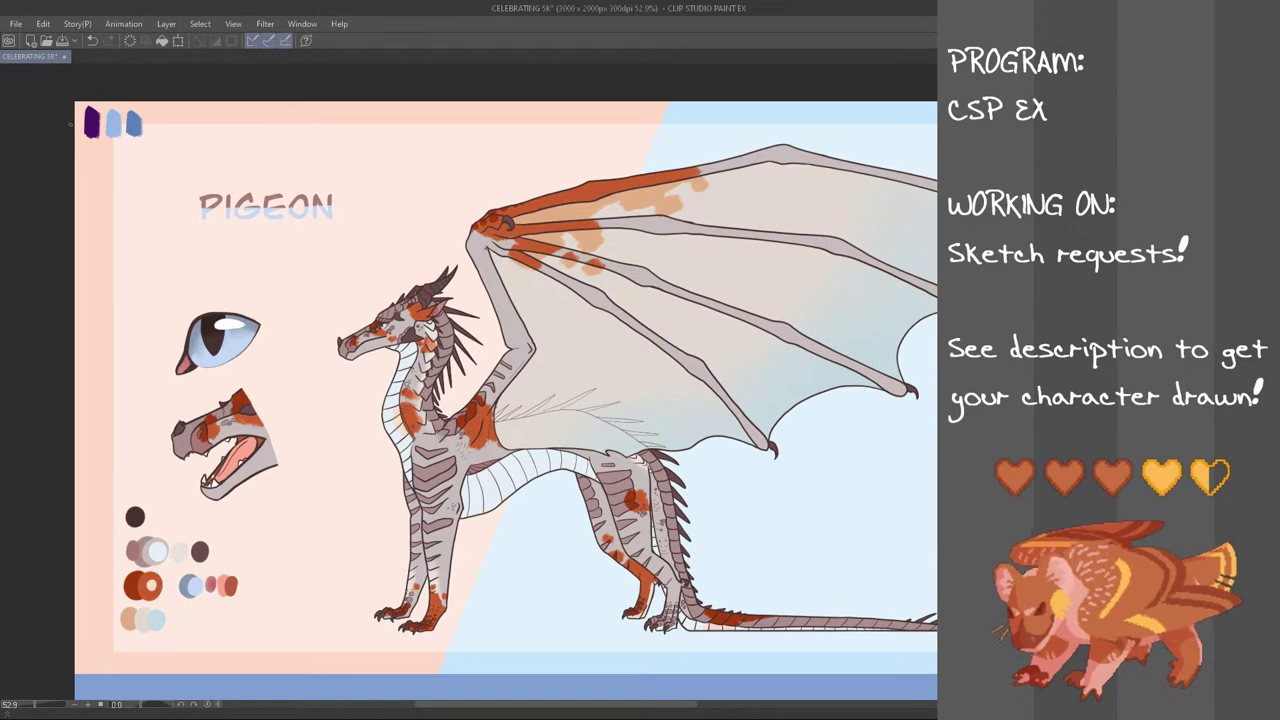
pyautogui.hotkey('ctrl', 't')
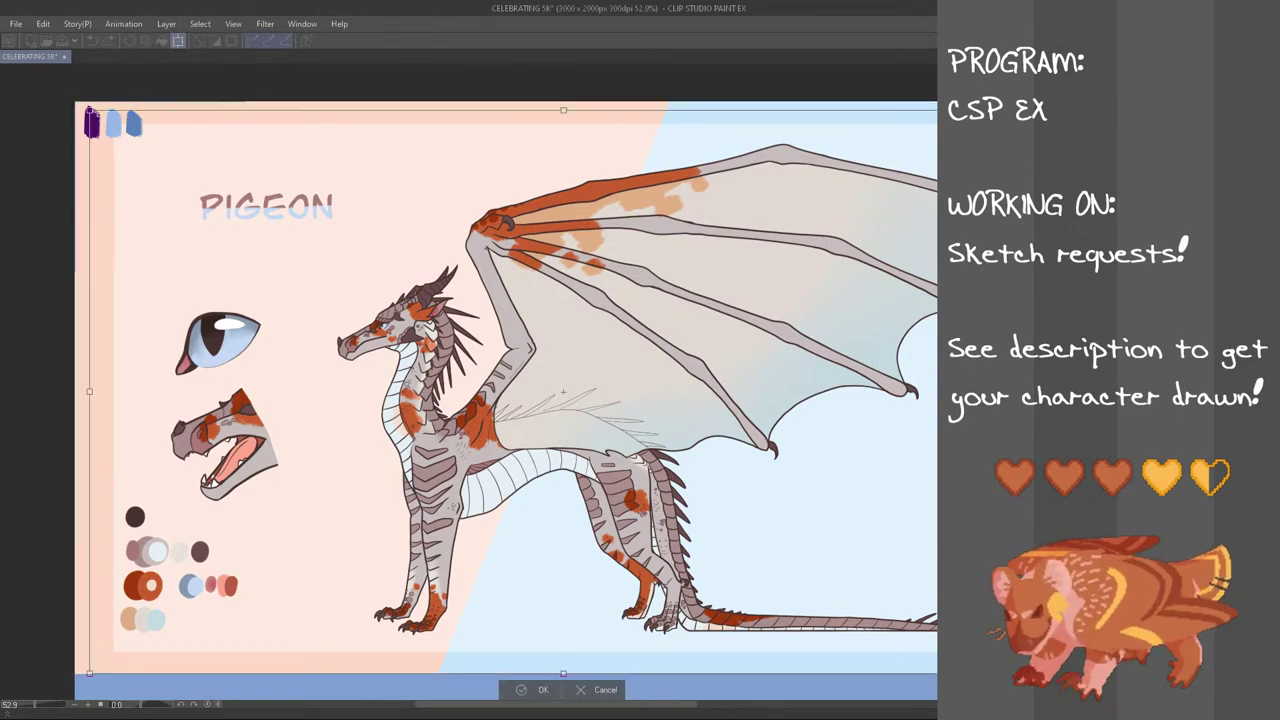
pyautogui.moveTo(77, 103); pyautogui.dragTo(668, 453)
pyautogui.moveTo(845, 573); pyautogui.dragTo(410, 382)
pyautogui.moveTo(506, 421); pyautogui.dragTo(408, 511)
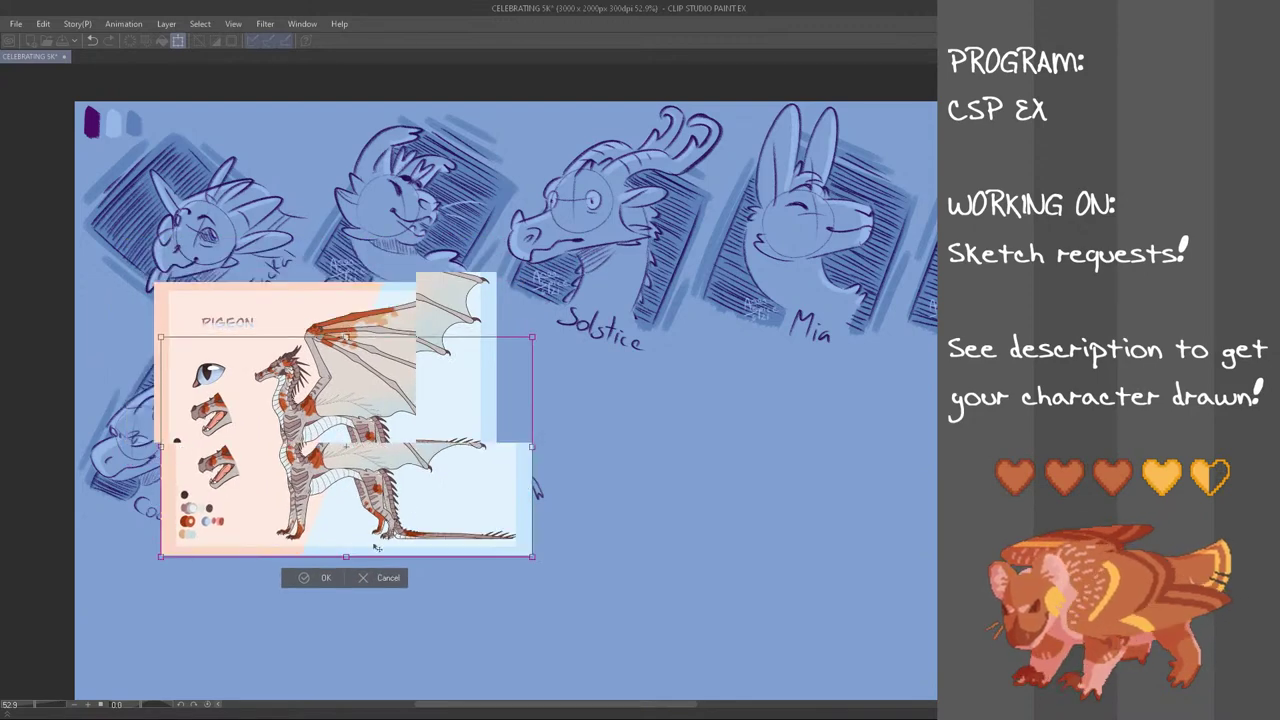
pyautogui.click(338, 577)
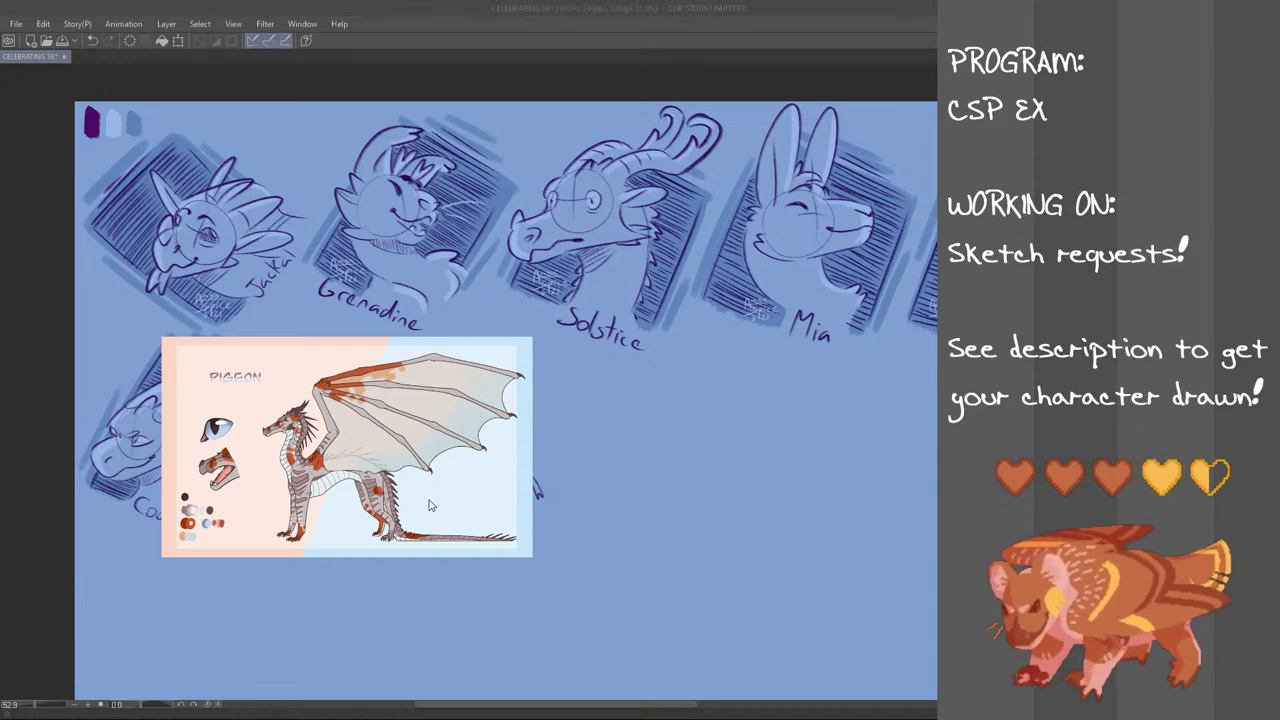
# Handwrite the requester's name in purple beneath the wing on the Pigeon reference sheet, redoing poor strokes
pyautogui.moveTo(434, 499)
pyautogui.mouseDown()
pyautogui.moveTo(422, 507)
pyautogui.moveTo(434, 515)
pyautogui.mouseUp()
pyautogui.moveTo(441, 493)
pyautogui.mouseDown()
pyautogui.moveTo(443, 514)
pyautogui.moveTo(468, 515)
pyautogui.moveTo(479, 492)
pyautogui.mouseUp()
pyautogui.moveTo(484, 507); pyautogui.dragTo(486, 521)
pyautogui.hotkey('ctrl', 'z')
pyautogui.hotkey('ctrl', 'z')
pyautogui.moveTo(486, 504); pyautogui.dragTo(503, 512)
pyautogui.moveTo(508, 489)
pyautogui.mouseDown()
pyautogui.moveTo(503, 514)
pyautogui.moveTo(512, 500)
pyautogui.mouseUp()
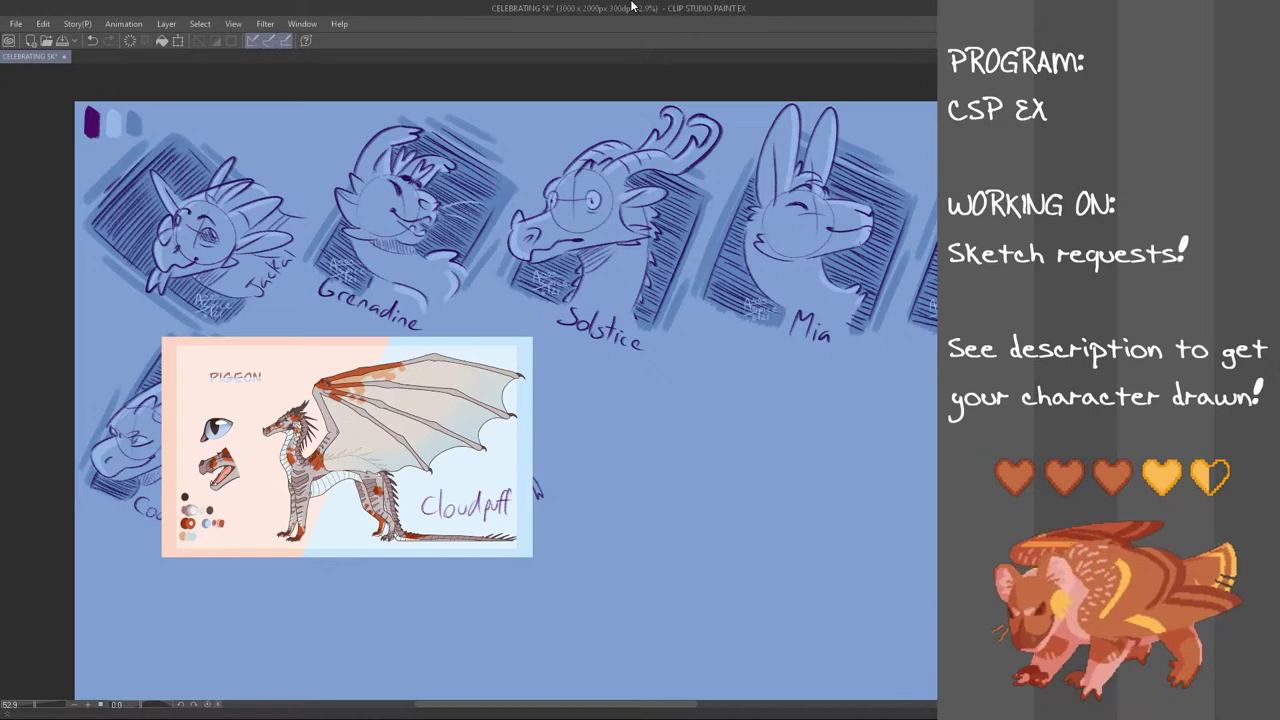
# Move the labelled Pigeon reference sheet up over the Grenadine and Solstice sketches
pyautogui.hotkey('ctrl', 't')
pyautogui.moveTo(464, 496)
pyautogui.mouseDown()
pyautogui.moveTo(532, 316)
pyautogui.moveTo(596, 281)
pyautogui.mouseUp()
pyautogui.click(466, 362)
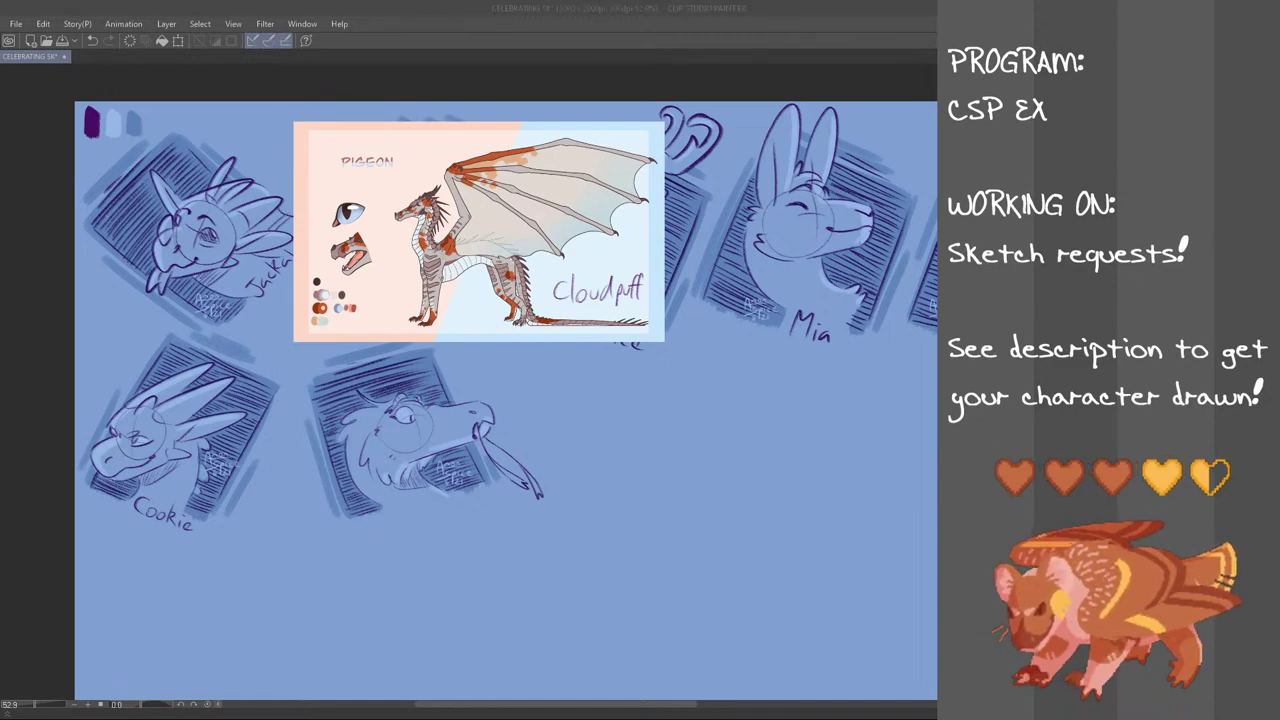
# Sketch a construction circle with facial guidelines for Pigeon's head below the reference sheet, redoing unsatisfactory strokes
pyautogui.moveTo(600, 706)
pyautogui.mouseDown()
pyautogui.moveTo(703, 706)
pyautogui.moveTo(622, 706)
pyautogui.moveTo(608, 692)
pyautogui.moveTo(635, 693)
pyautogui.moveTo(606, 693)
pyautogui.mouseUp()
pyautogui.scroll(2, 542, 419)
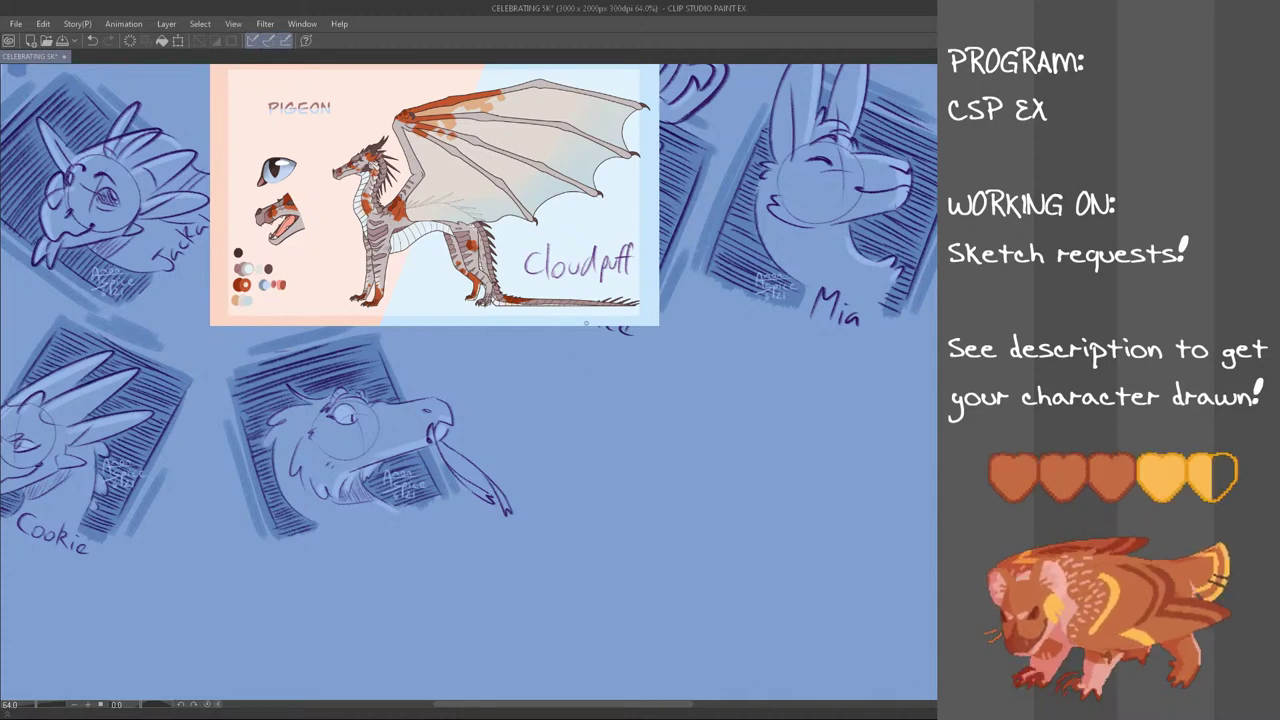
pyautogui.moveTo(592, 378)
pyautogui.mouseDown()
pyautogui.moveTo(566, 420)
pyautogui.moveTo(612, 400)
pyautogui.moveTo(572, 396)
pyautogui.moveTo(583, 391)
pyautogui.moveTo(588, 415)
pyautogui.moveTo(640, 362)
pyautogui.moveTo(586, 411)
pyautogui.moveTo(612, 408)
pyautogui.moveTo(615, 384)
pyautogui.moveTo(600, 405)
pyautogui.moveTo(614, 385)
pyautogui.mouseUp()
pyautogui.hotkey('ctrl', 'z')
pyautogui.hotkey('ctrl', 'z')
pyautogui.hotkey('ctrl', 'z')
pyautogui.hotkey('ctrl', 'z')
pyautogui.hotkey('ctrl', 'z')
pyautogui.hotkey('ctrl', 'z')
pyautogui.hotkey('ctrl', 'z')
pyautogui.hotkey('ctrl', 'z')
pyautogui.hotkey('ctrl', 'z')
pyautogui.hotkey('ctrl', 'z')
pyautogui.hotkey('ctrl', 'z')
pyautogui.hotkey('ctrl', 'z')
pyautogui.hotkey('ctrl', 'z')
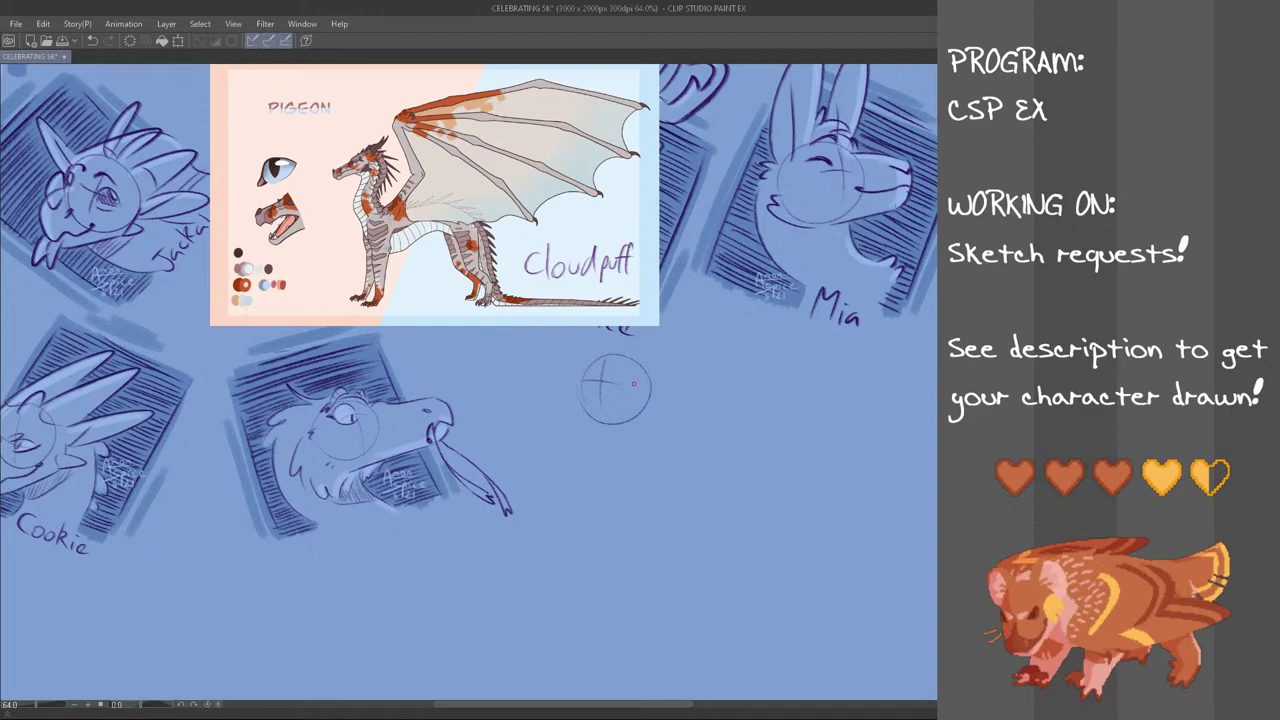
pyautogui.moveTo(536, 382); pyautogui.dragTo(584, 381)
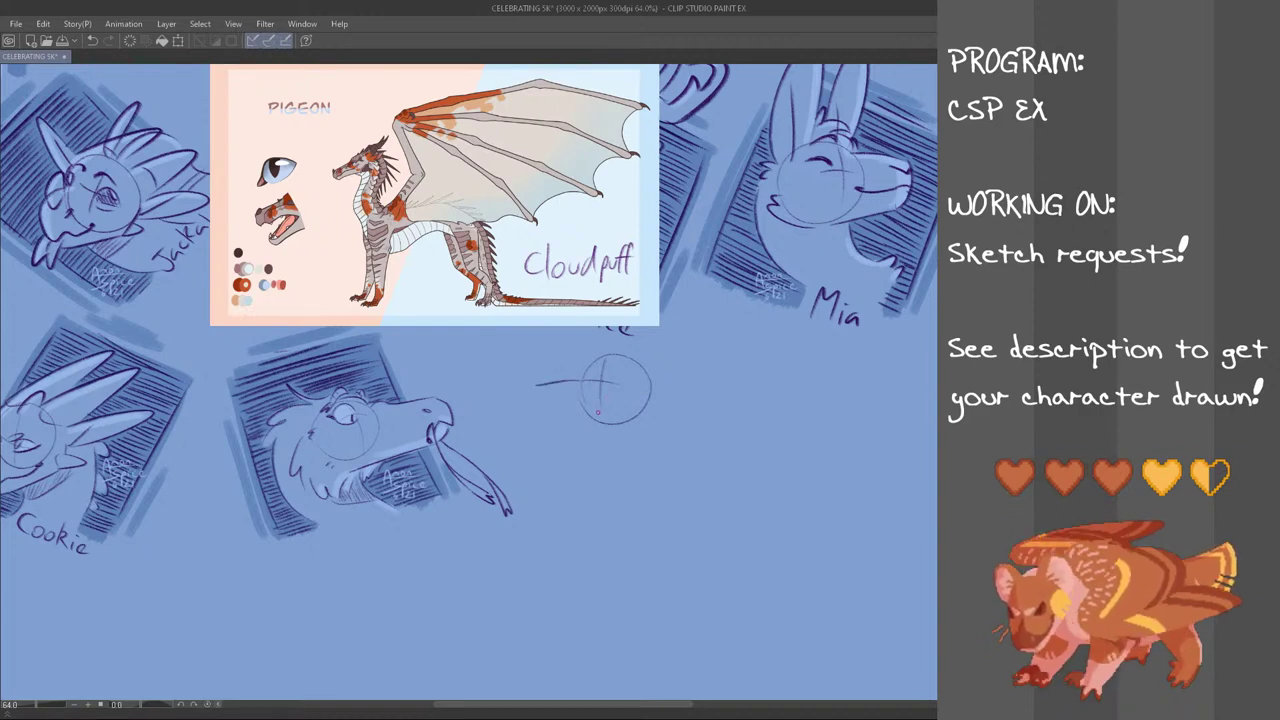
pyautogui.hotkey('ctrl', 'z')
pyautogui.hotkey('ctrl', 'z')
# Redraw the crossed guidelines so Pigeon's head faces away from the maned dragon, and sketch the snout's sloping upper edge
pyautogui.moveTo(623, 381)
pyautogui.mouseDown()
pyautogui.moveTo(624, 404)
pyautogui.moveTo(640, 388)
pyautogui.mouseUp()
pyautogui.hotkey('ctrl', 'z')
pyautogui.hotkey('ctrl', 'z')
pyautogui.moveTo(656, 396); pyautogui.dragTo(705, 417)
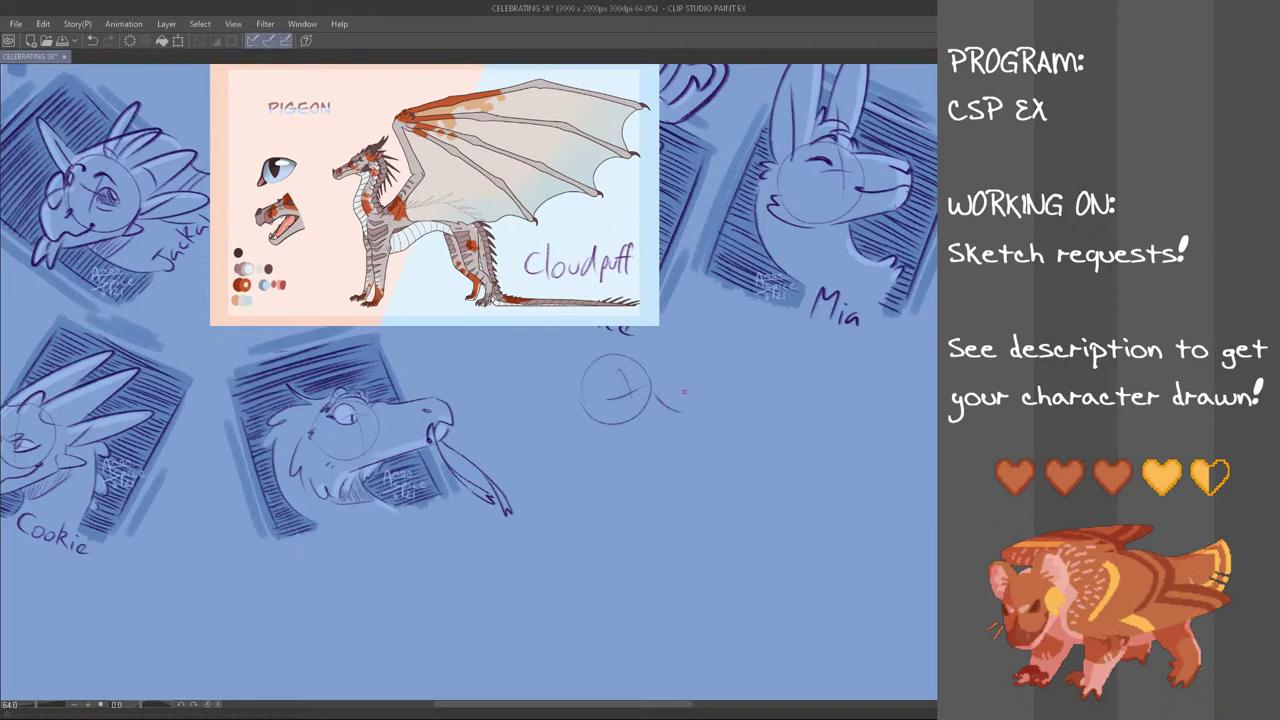
pyautogui.hotkey('ctrl', 'z')
pyautogui.moveTo(642, 387)
pyautogui.mouseDown()
pyautogui.moveTo(683, 427)
pyautogui.moveTo(700, 422)
pyautogui.mouseUp()
# Draw Pigeon's angular cheek behind the head circle and the long lower jawline, redoing strokes until they fit
pyautogui.moveTo(577, 377)
pyautogui.mouseDown()
pyautogui.moveTo(581, 404)
pyautogui.moveTo(565, 420)
pyautogui.moveTo(594, 440)
pyautogui.moveTo(580, 412)
pyautogui.moveTo(568, 419)
pyautogui.moveTo(592, 440)
pyautogui.moveTo(672, 458)
pyautogui.mouseUp()
pyautogui.hotkey('ctrl', 'z')
pyautogui.hotkey('ctrl', 'z')
pyautogui.hotkey('ctrl', 'z')
pyautogui.hotkey('ctrl', 'z')
pyautogui.hotkey('ctrl', 'z')
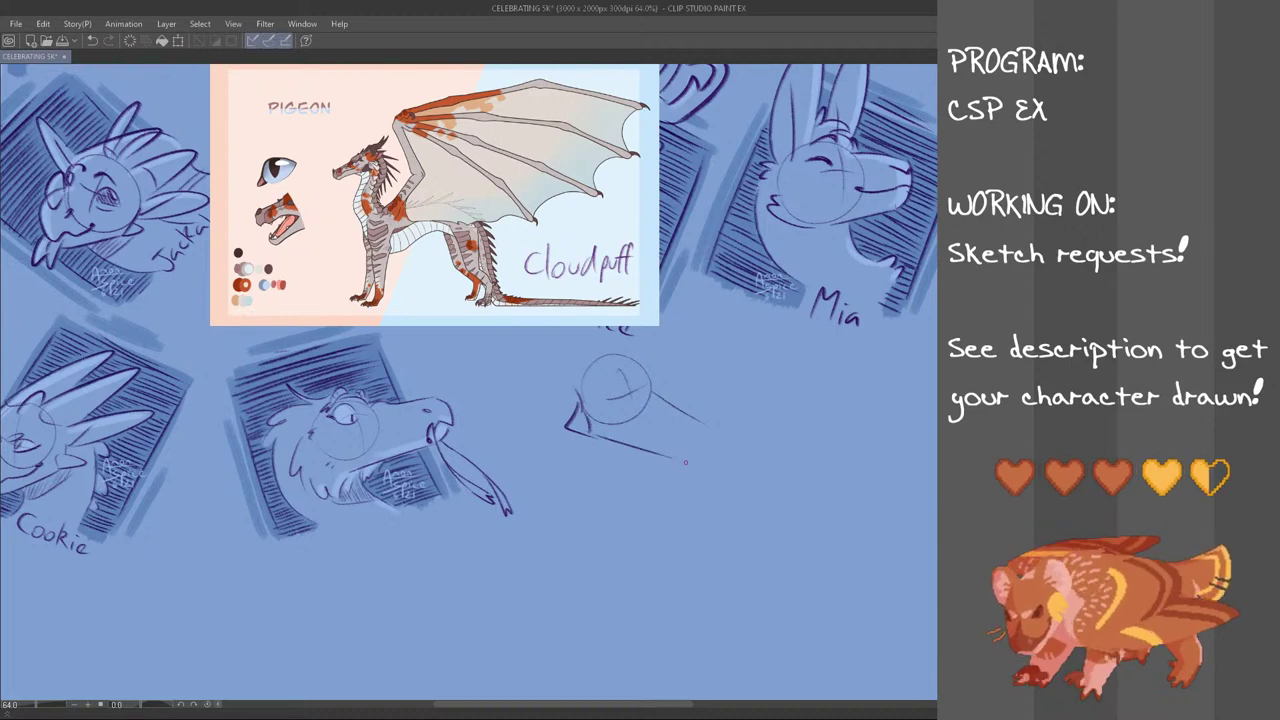
pyautogui.hotkey('ctrl', 'z')
# Close the end of Pigeon's snout with a blunt nose, a lip notch and a rounded chin
pyautogui.moveTo(593, 438)
pyautogui.mouseDown()
pyautogui.moveTo(700, 464)
pyautogui.moveTo(705, 431)
pyautogui.mouseUp()
pyautogui.hotkey('ctrl', 'z')
pyautogui.hotkey('ctrl', 'z')
pyautogui.hotkey('ctrl', 'z')
pyautogui.hotkey('ctrl', 'z')
pyautogui.hotkey('ctrl', 'z')
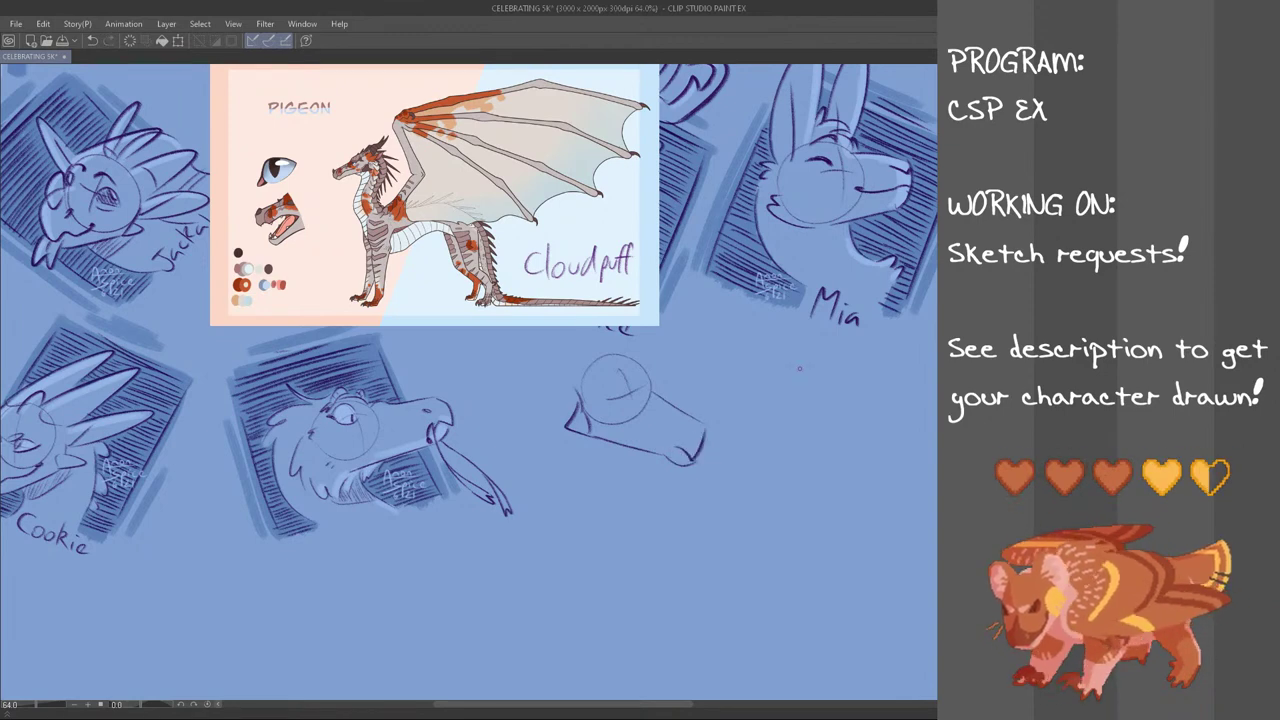
# Flip the canvas horizontally and refine the contour of Pigeon's nose and chin
pyautogui.press('h')
pyautogui.hotkey('ctrl', 'z')
pyautogui.hotkey('ctrl', 'z')
pyautogui.moveTo(261, 445); pyautogui.dragTo(271, 460)
pyautogui.hotkey('ctrl', 'z')
pyautogui.hotkey('ctrl', 'z')
pyautogui.moveTo(268, 423)
pyautogui.mouseDown()
pyautogui.moveTo(263, 453)
pyautogui.moveTo(294, 456)
pyautogui.moveTo(283, 463)
pyautogui.moveTo(297, 449)
pyautogui.mouseUp()
pyautogui.hotkey('ctrl', 'z')
pyautogui.hotkey('ctrl', 'z')
pyautogui.hotkey('ctrl', 'z')
pyautogui.hotkey('ctrl', 'z')
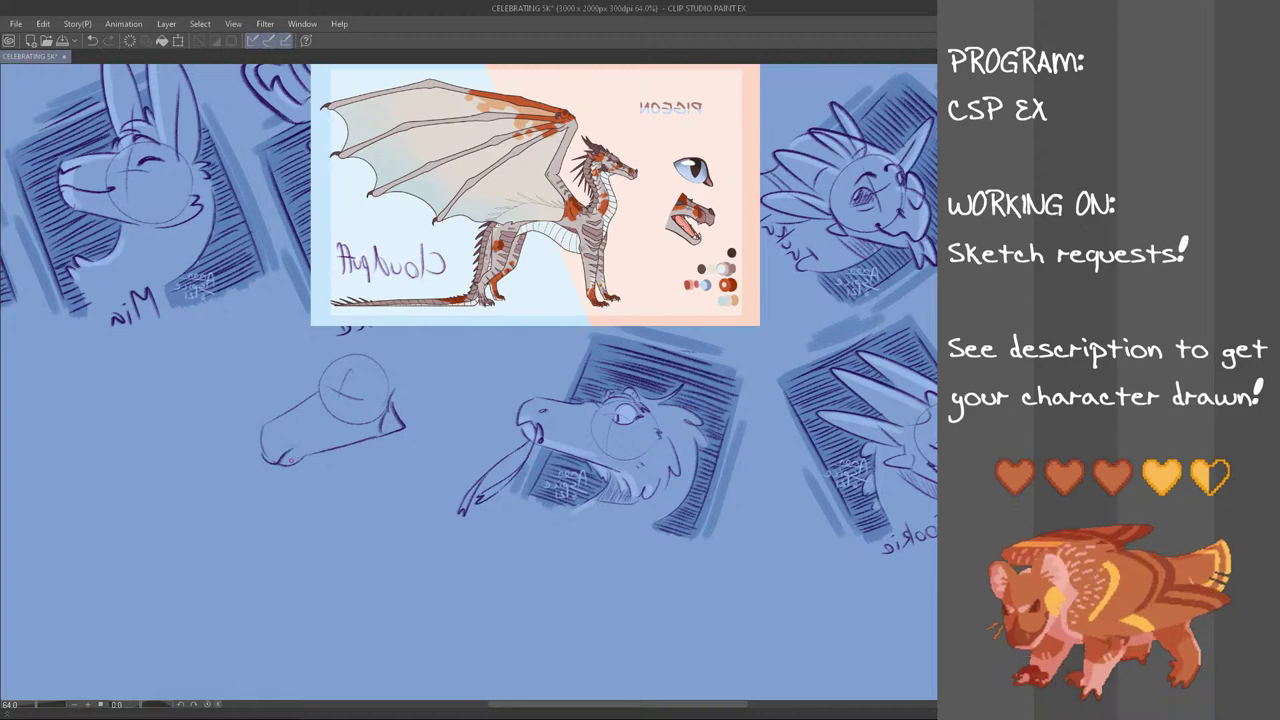
# Draw Pigeon's wavy mouth line, nostril and pointed nose bump in the mirrored view, and restore the normal canvas orientation
pyautogui.press('h')
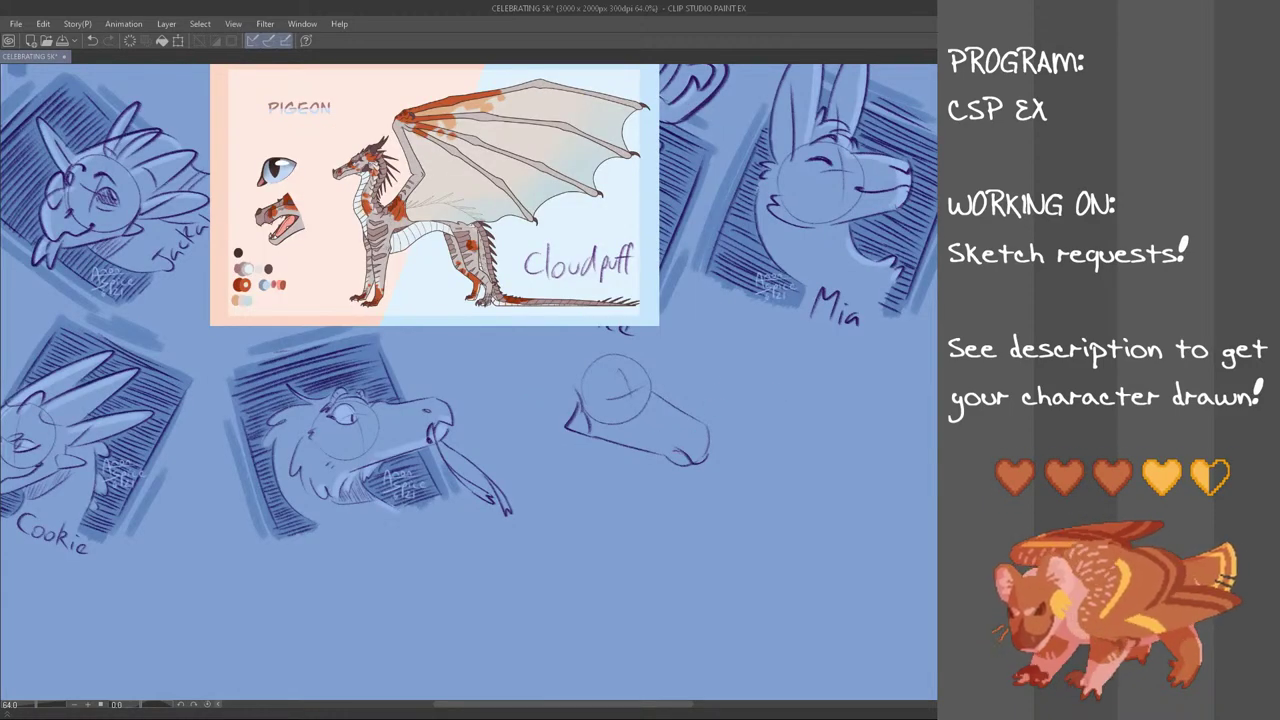
pyautogui.press('h')
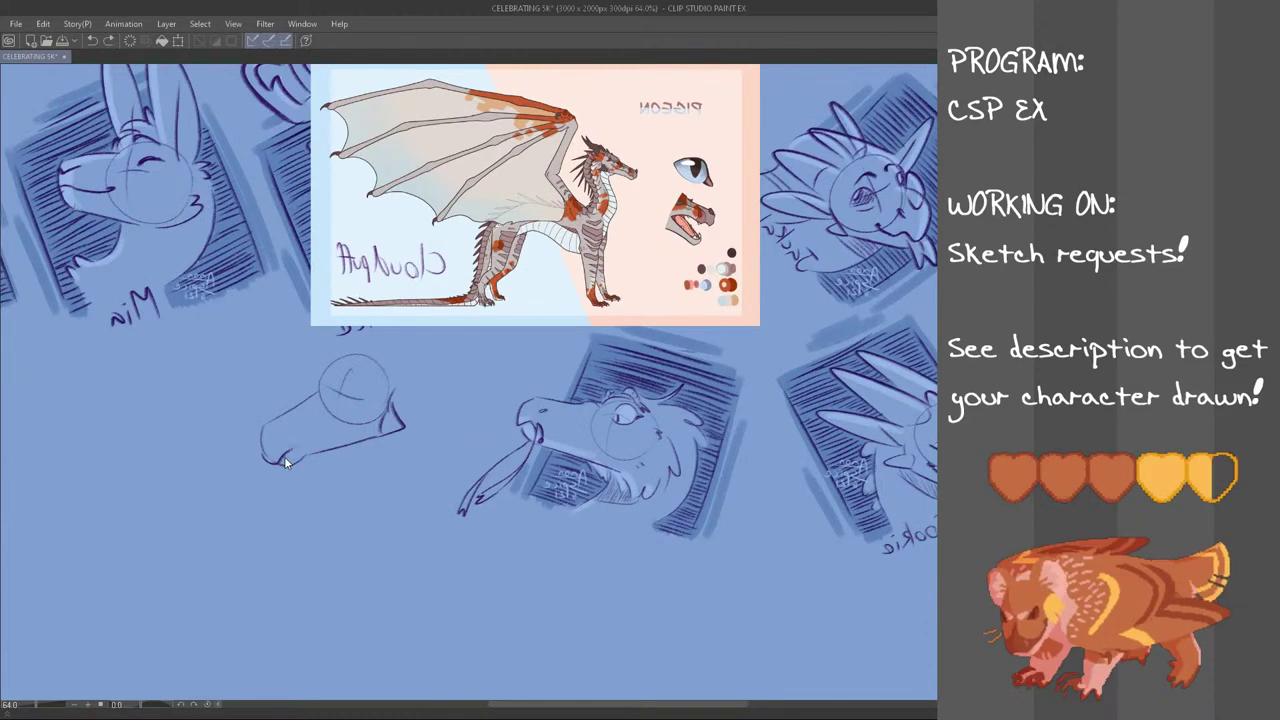
pyautogui.moveTo(307, 446); pyautogui.dragTo(354, 421)
pyautogui.hotkey('ctrl', 'z')
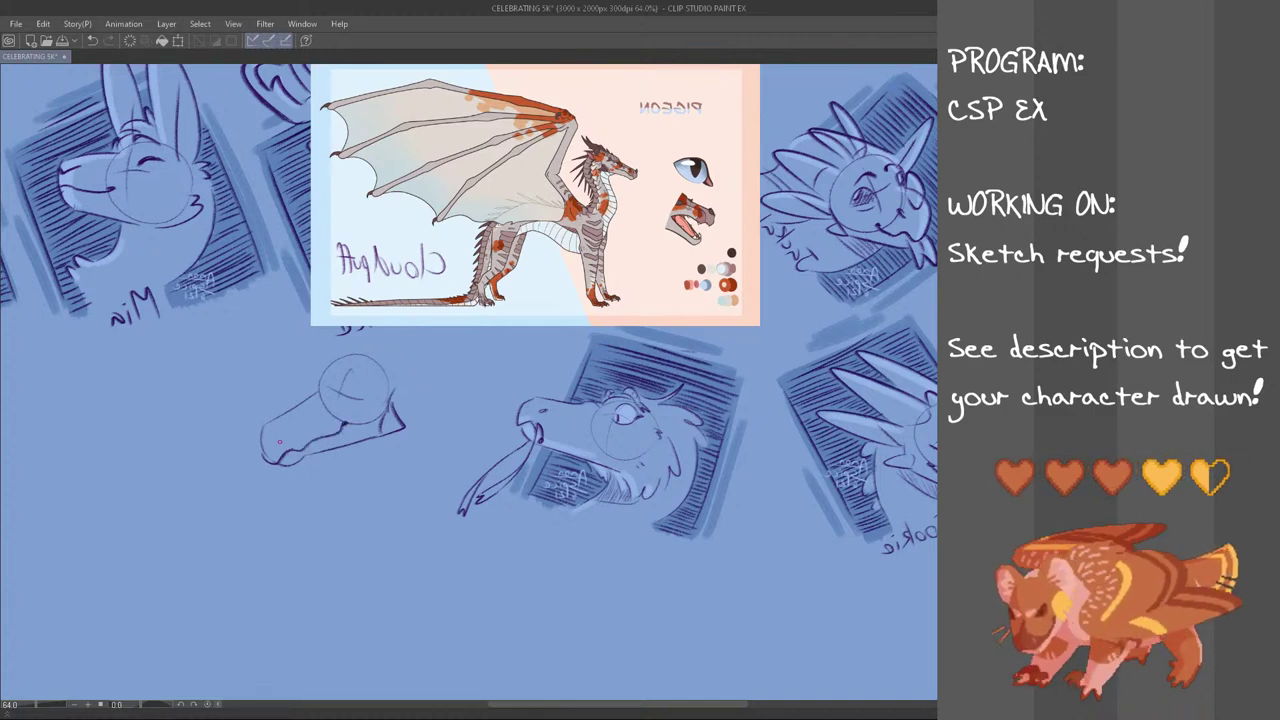
pyautogui.moveTo(262, 443); pyautogui.dragTo(277, 409)
pyautogui.hotkey('ctrl', 'z')
pyautogui.hotkey('ctrl', 'z')
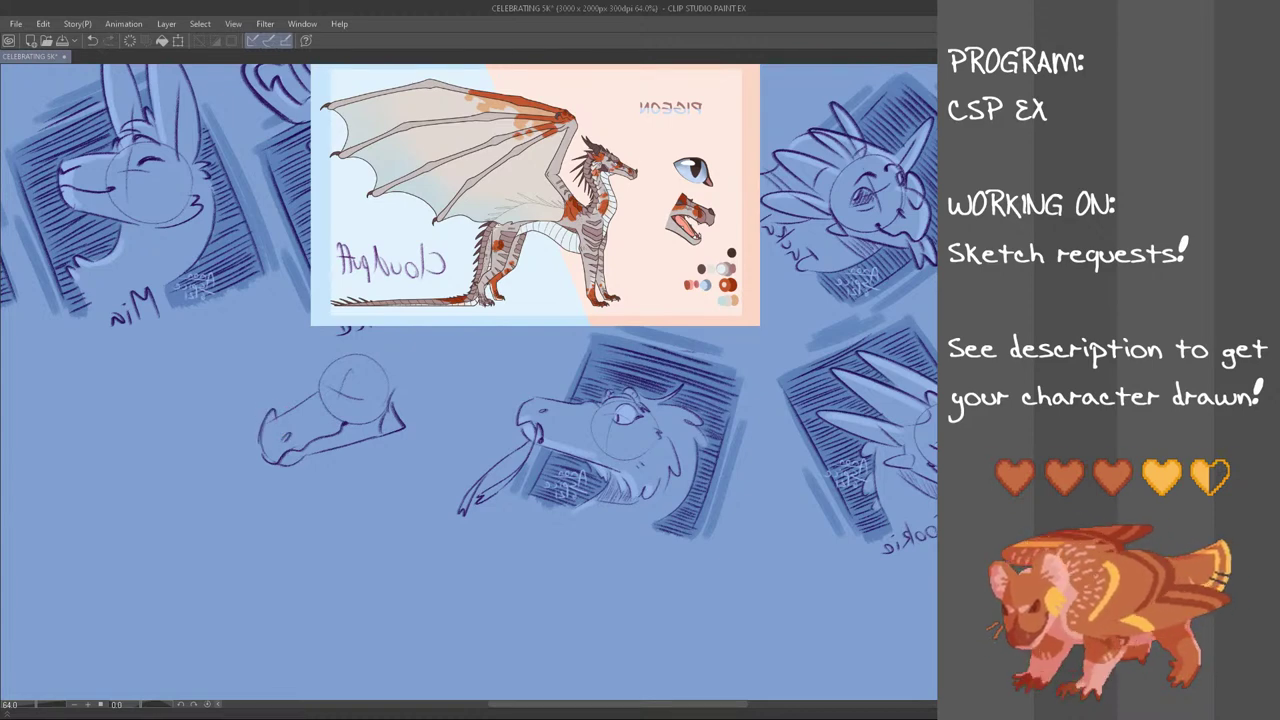
pyautogui.press('h')
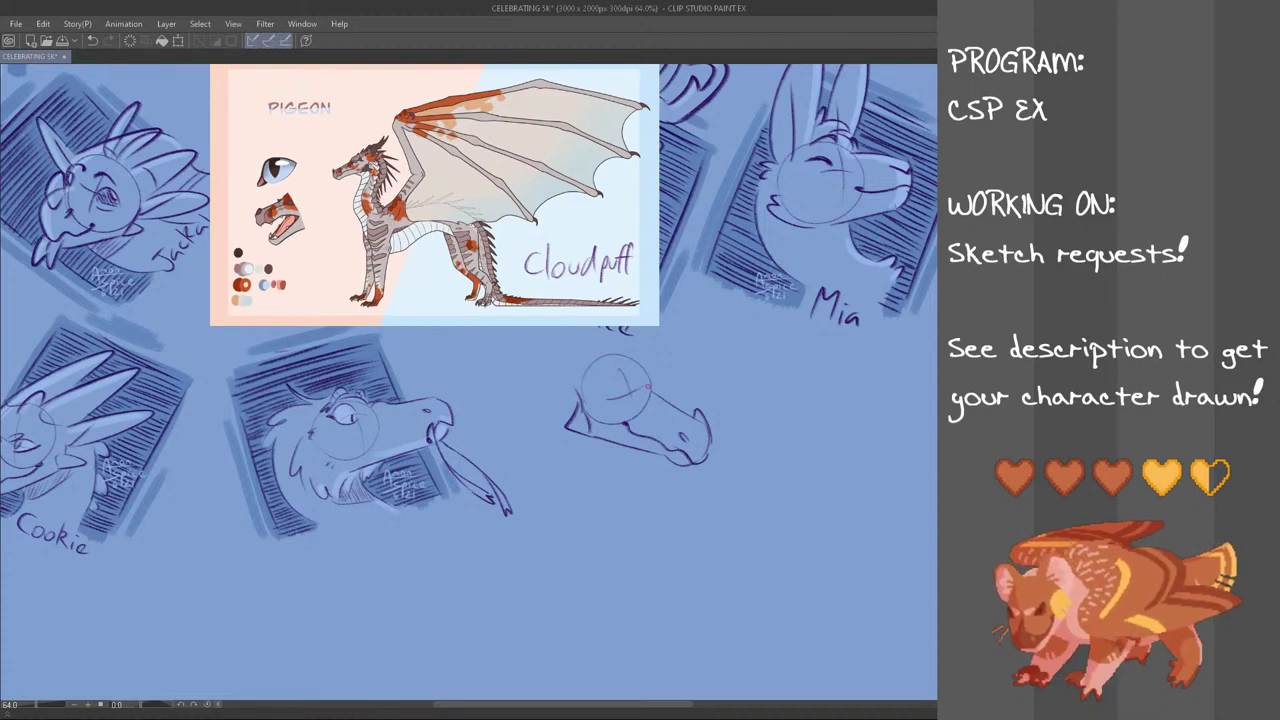
# Draw Pigeon's narrowed near eye with a heavy brow on the head circle, redrawing strokes until the expression works
pyautogui.moveTo(615, 388)
pyautogui.mouseDown()
pyautogui.moveTo(634, 378)
pyautogui.moveTo(621, 393)
pyautogui.mouseUp()
pyautogui.hotkey('ctrl', 'z')
pyautogui.hotkey('ctrl', 'z')
pyautogui.moveTo(645, 382)
pyautogui.mouseDown()
pyautogui.moveTo(656, 384)
pyautogui.moveTo(630, 409)
pyautogui.moveTo(635, 388)
pyautogui.moveTo(618, 422)
pyautogui.mouseUp()
pyautogui.hotkey('ctrl', 'z')
pyautogui.hotkey('ctrl', 'z')
pyautogui.hotkey('ctrl', 'z')
pyautogui.hotkey('ctrl', 'z')
pyautogui.hotkey('ctrl', 'z')
pyautogui.hotkey('ctrl', 'z')
pyautogui.hotkey('ctrl', 'z')
pyautogui.hotkey('ctrl', 'z')
pyautogui.hotkey('ctrl', 'z')
# Sketch Pigeon's far eye and brow ridge protruding past the edge of the head circle
pyautogui.moveTo(664, 382)
pyautogui.mouseDown()
pyautogui.moveTo(652, 396)
pyautogui.moveTo(657, 383)
pyautogui.mouseUp()
pyautogui.hotkey('ctrl', 'z')
pyautogui.hotkey('ctrl', 'z')
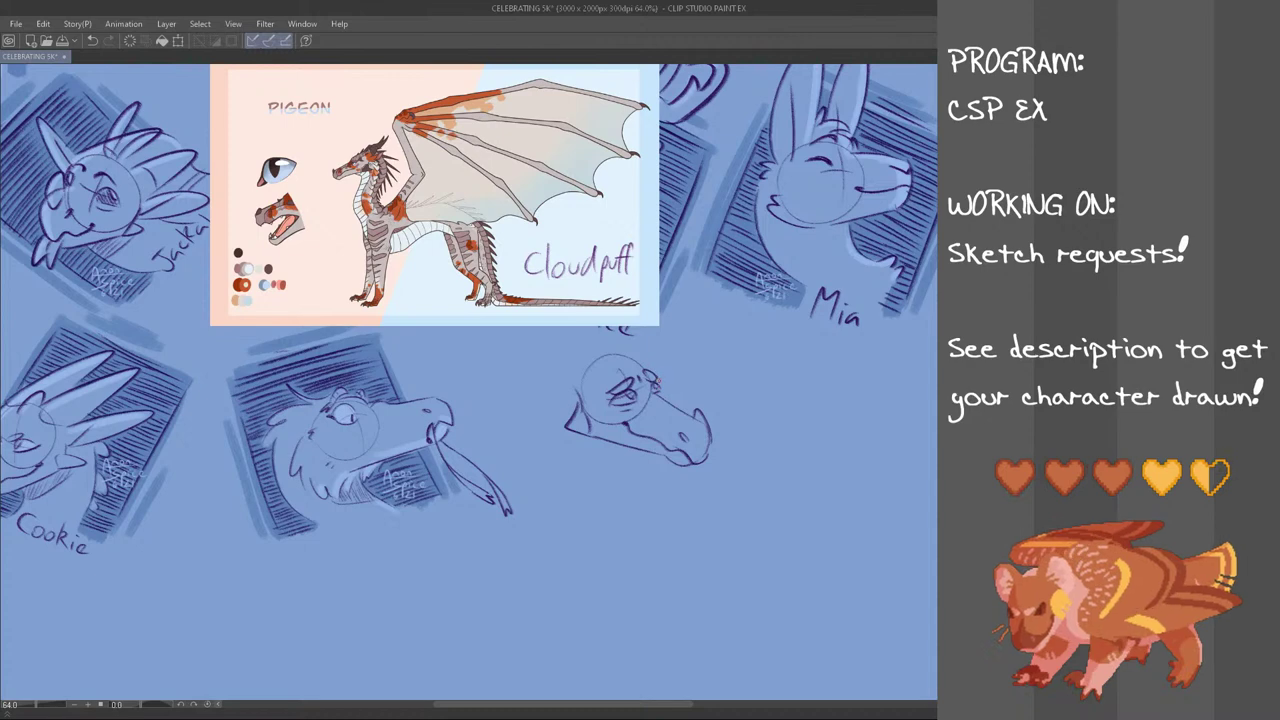
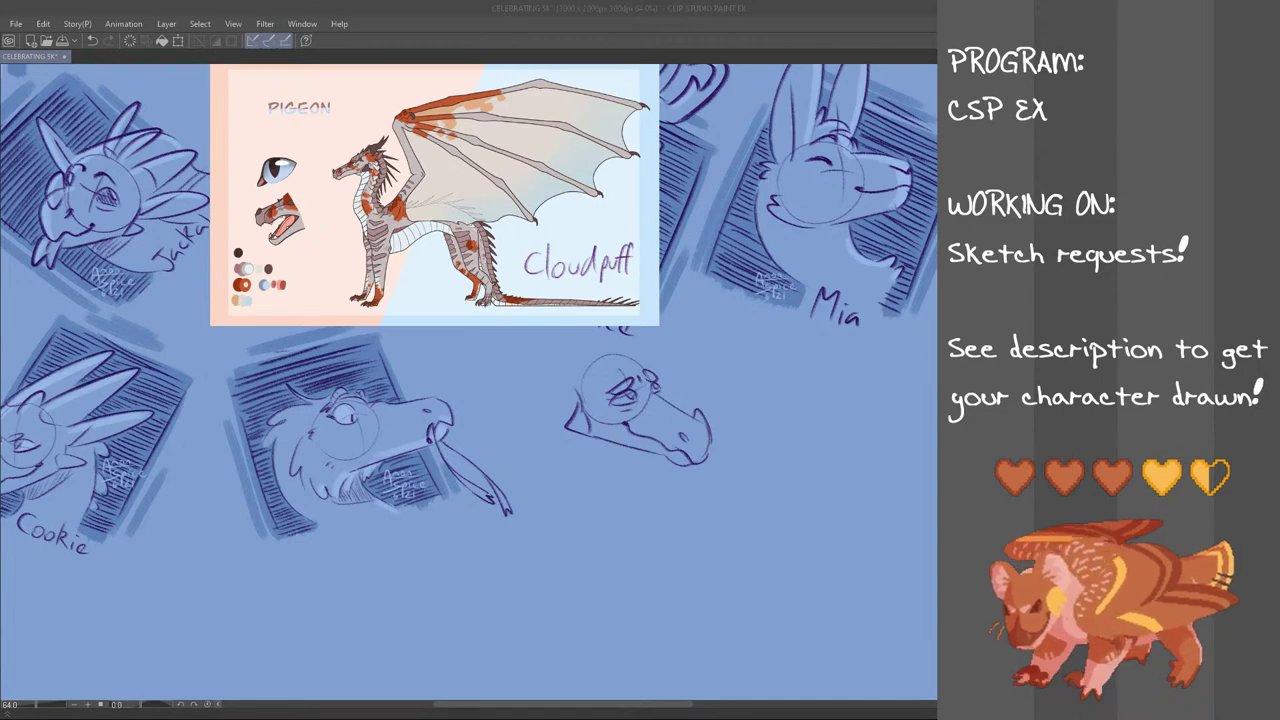
# Draw Pigeon's pointed ear extending back from the cheek, replacing unsatisfactory strokes
pyautogui.click(388, 6)
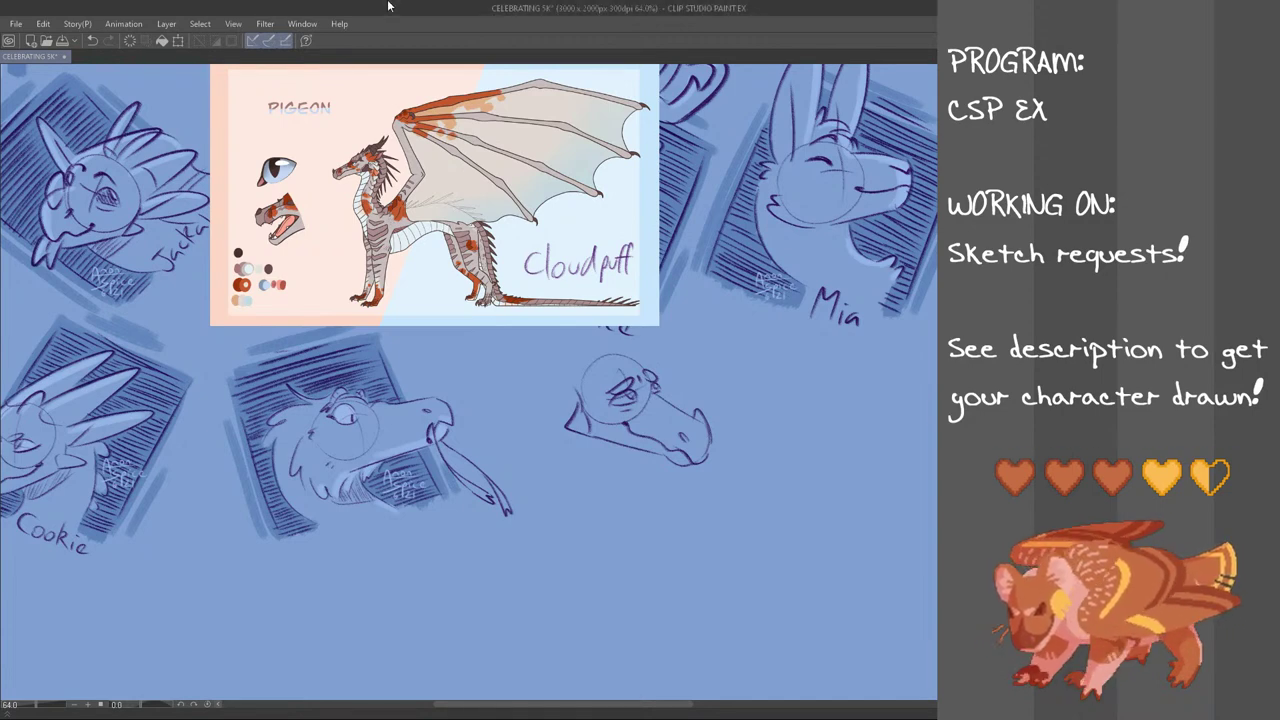
pyautogui.moveTo(578, 359); pyautogui.dragTo(524, 426)
pyautogui.hotkey('ctrl', 'z')
pyautogui.hotkey('ctrl', 'z')
pyautogui.moveTo(572, 389)
pyautogui.mouseDown()
pyautogui.moveTo(554, 421)
pyautogui.moveTo(575, 396)
pyautogui.mouseUp()
pyautogui.hotkey('ctrl', 'z')
pyautogui.hotkey('ctrl', 'z')
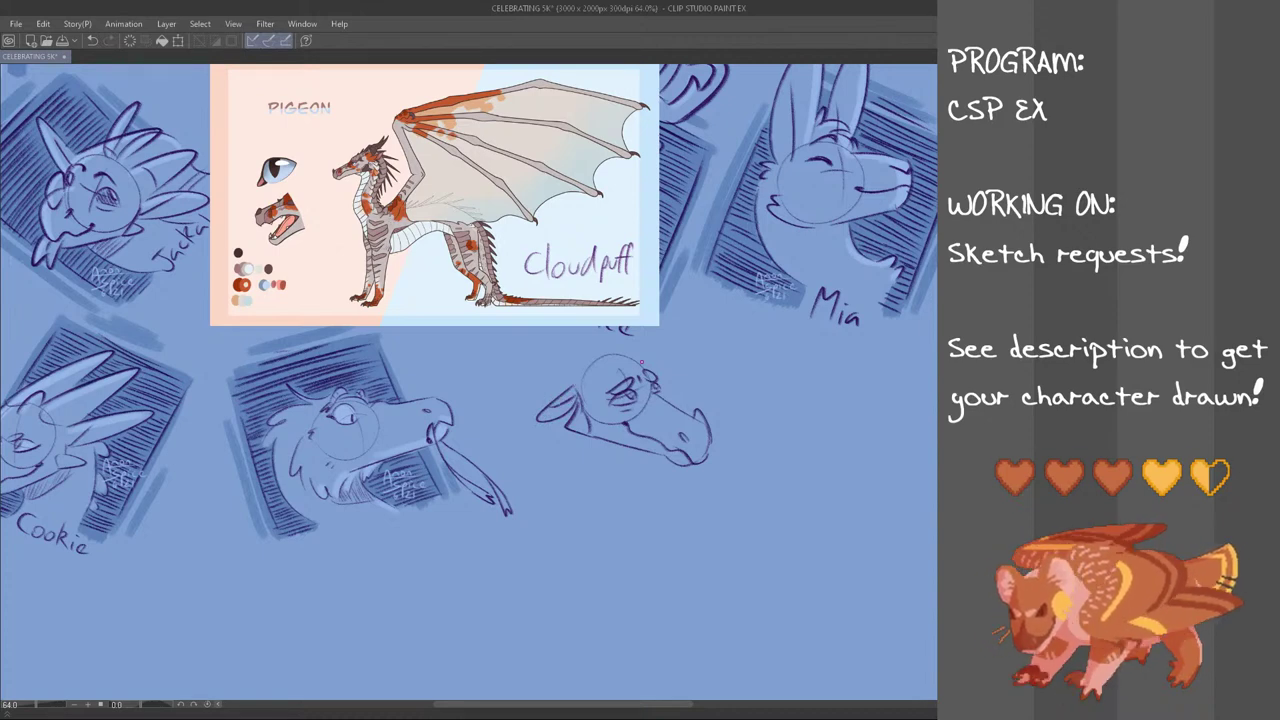
# Lasso Pigeon's head sketch, move it diagonally down away from the reference sheet, and deselect
pyautogui.moveTo(678, 345)
pyautogui.mouseDown()
pyautogui.moveTo(690, 502)
pyautogui.moveTo(556, 458)
pyautogui.moveTo(522, 385)
pyautogui.moveTo(598, 345)
pyautogui.moveTo(649, 361)
pyautogui.moveTo(675, 346)
pyautogui.mouseUp()
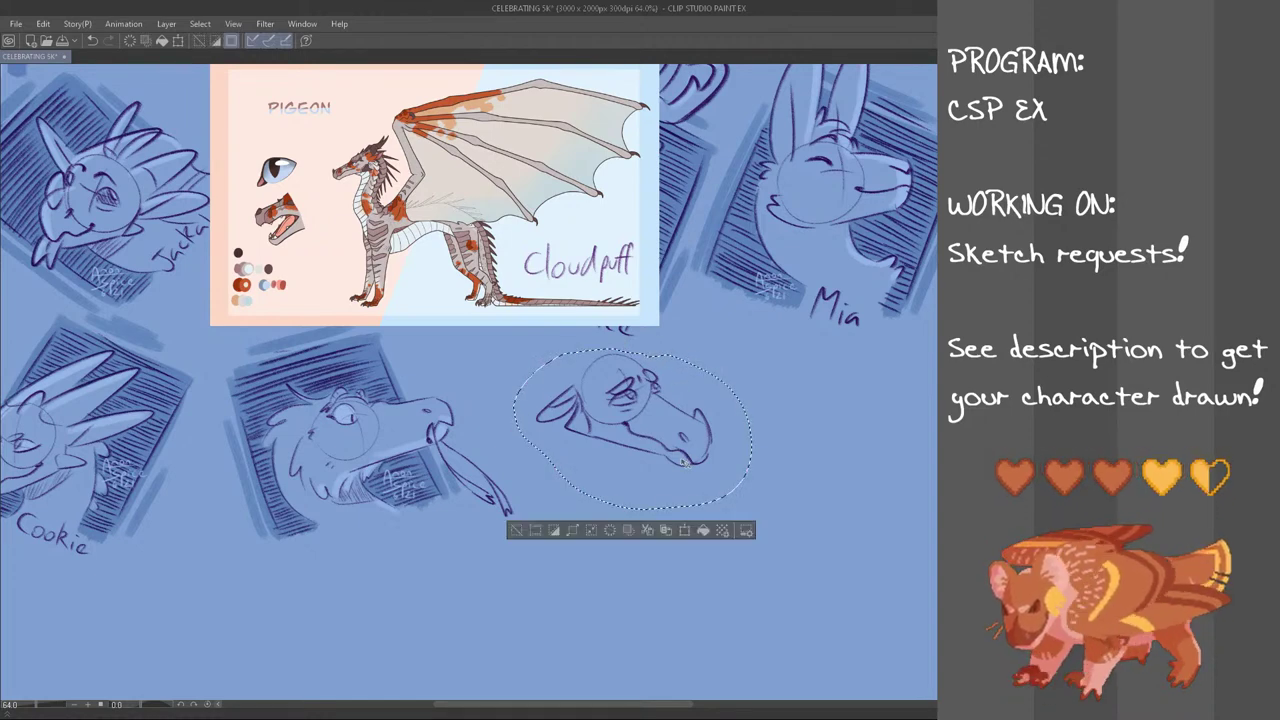
pyautogui.hotkey('ctrl', 't')
pyautogui.moveTo(685, 462); pyautogui.dragTo(720, 510)
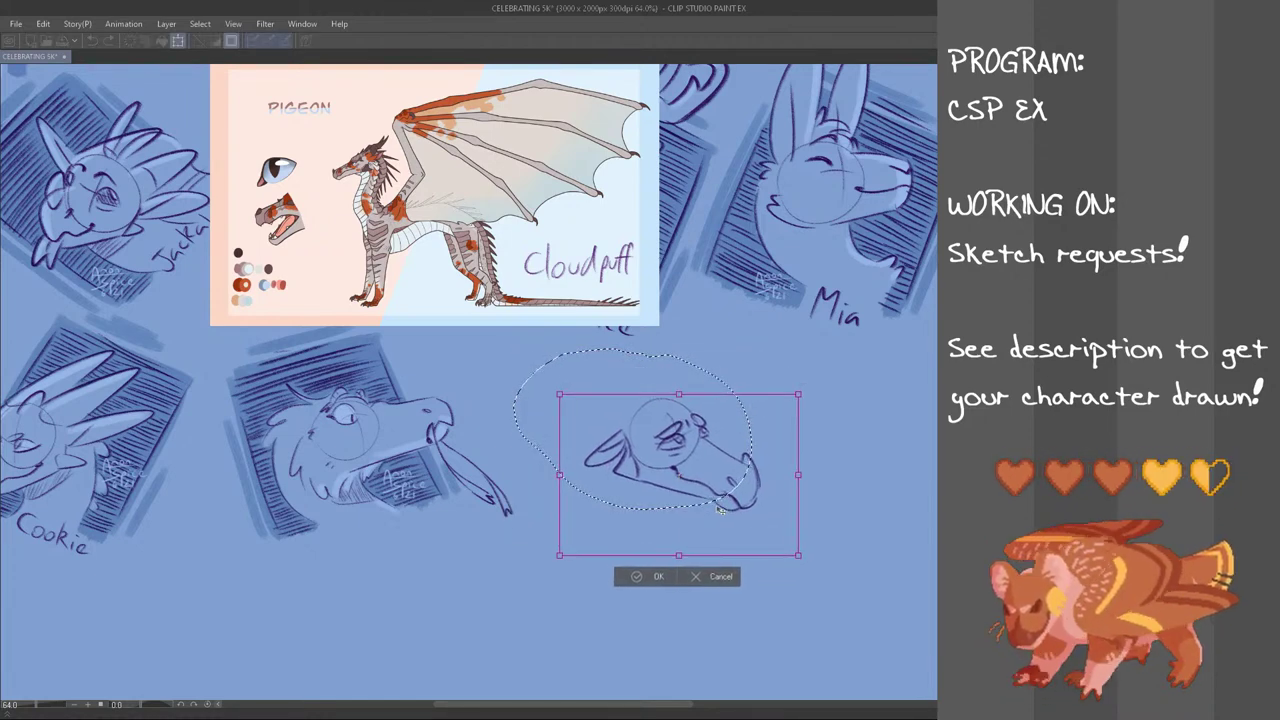
pyautogui.click(658, 577)
pyautogui.hotkey('ctrl', 'd')
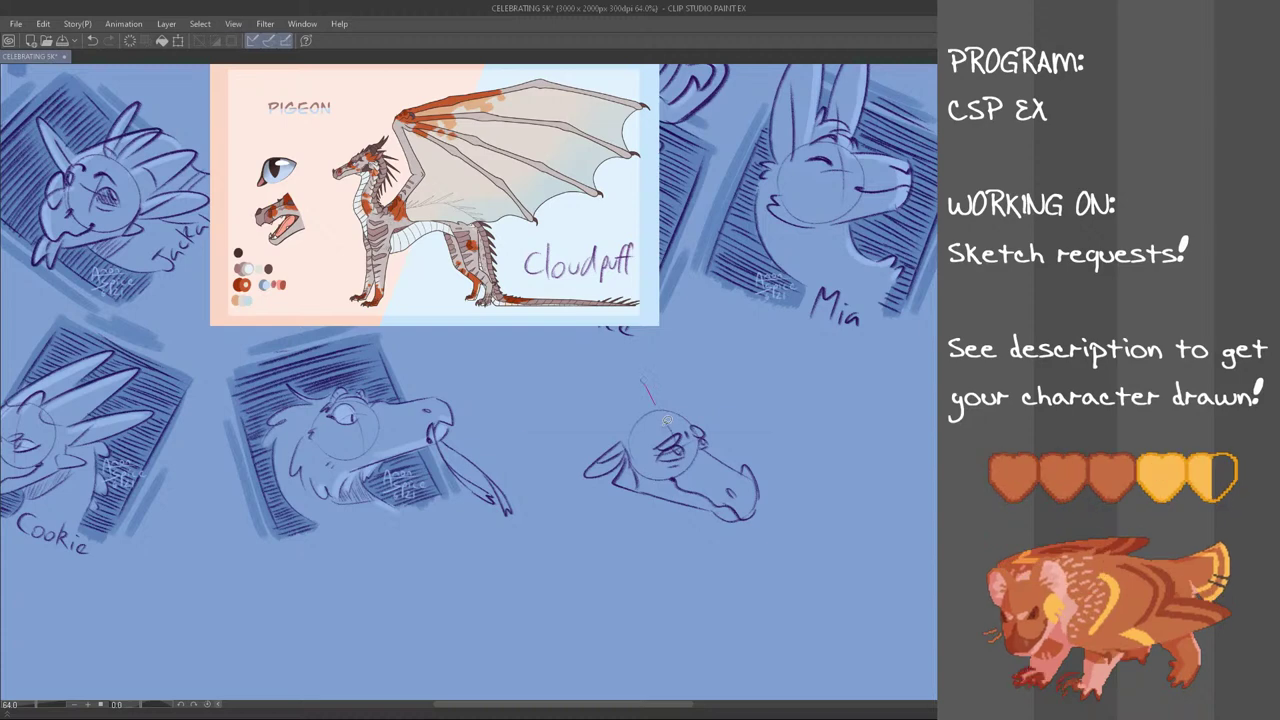
# Sketch two long, swept-back horns rising from the top of Pigeon's head, redoing misplaced strokes
pyautogui.moveTo(631, 388)
pyautogui.mouseDown()
pyautogui.moveTo(650, 410)
pyautogui.moveTo(677, 410)
pyautogui.mouseUp()
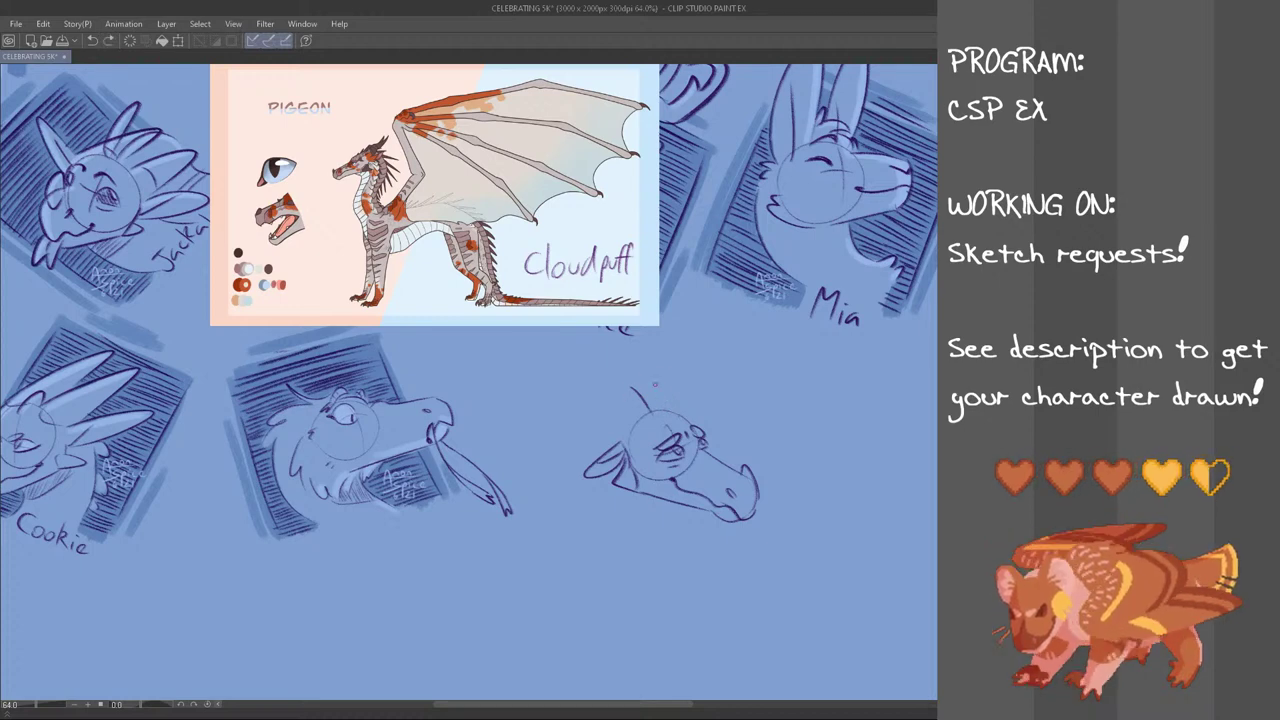
pyautogui.moveTo(623, 386)
pyautogui.mouseDown()
pyautogui.moveTo(645, 411)
pyautogui.moveTo(678, 410)
pyautogui.moveTo(624, 432)
pyautogui.mouseUp()
pyautogui.hotkey('ctrl', 'z')
pyautogui.hotkey('ctrl', 'z')
pyautogui.moveTo(555, 353); pyautogui.dragTo(604, 396)
pyautogui.hotkey('ctrl', 'z')
pyautogui.moveTo(578, 335); pyautogui.dragTo(625, 376)
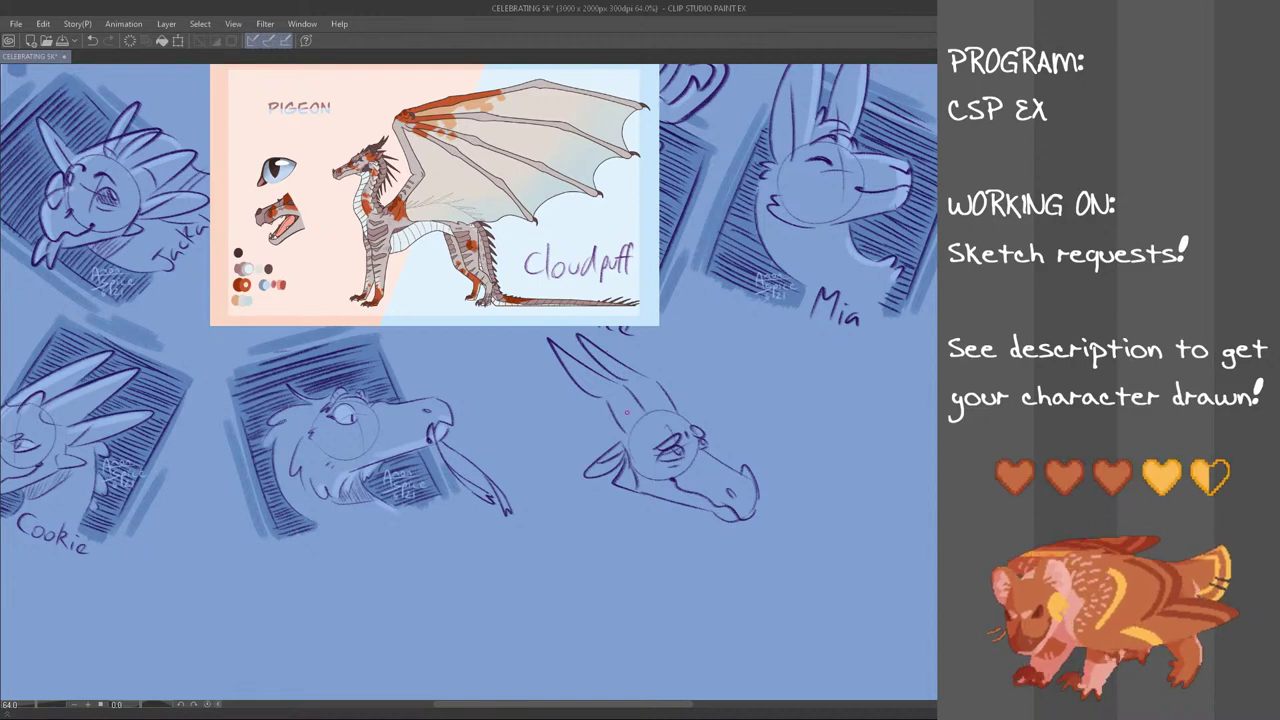
# Draw ridge lines across both of Pigeon's horns, and try a stroke running down from the ear
pyautogui.moveTo(649, 406)
pyautogui.mouseDown()
pyautogui.moveTo(673, 402)
pyautogui.moveTo(643, 411)
pyautogui.mouseUp()
pyautogui.hotkey('ctrl', 'z')
pyautogui.hotkey('ctrl', 'z')
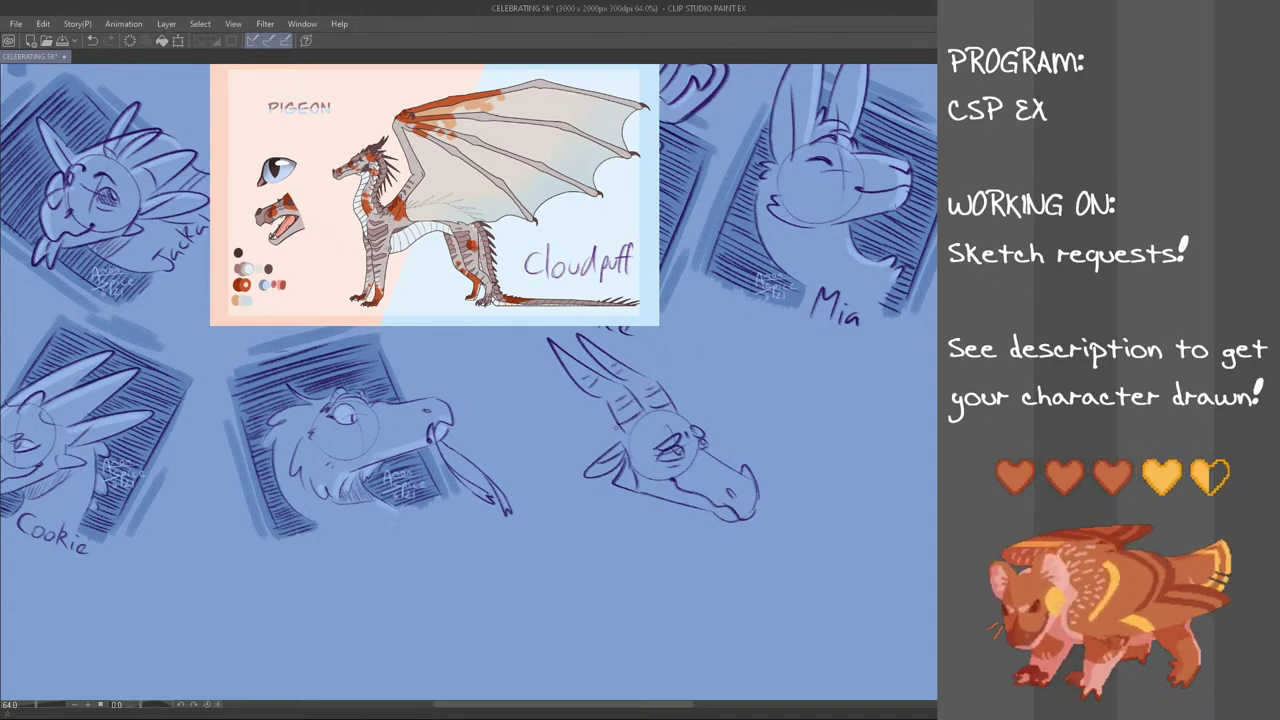
pyautogui.moveTo(585, 440); pyautogui.dragTo(597, 515)
pyautogui.hotkey('ctrl', 'z')
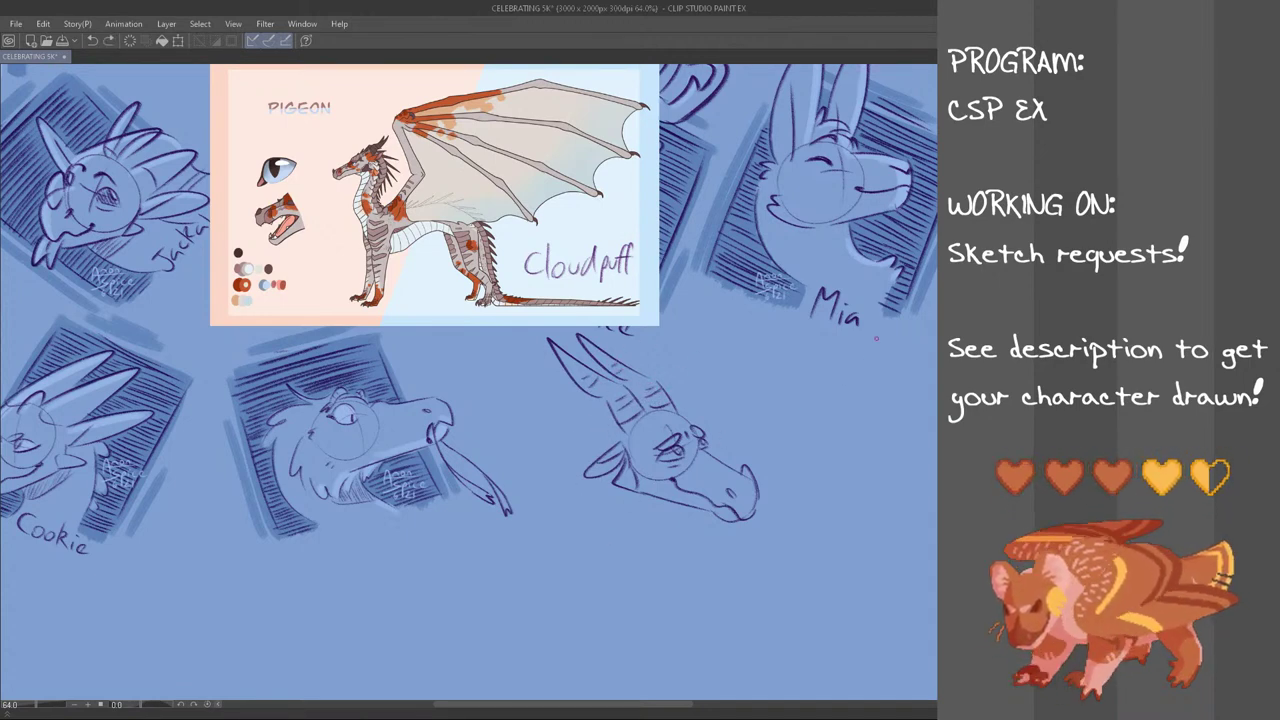
# Sketch Pigeon's curved neck and chest lines below the head, redoing misplaced strokes, and add pointed spikes along the neck's back edge
pyautogui.moveTo(604, 436)
pyautogui.mouseDown()
pyautogui.moveTo(590, 481)
pyautogui.moveTo(655, 540)
pyautogui.mouseUp()
pyautogui.hotkey('ctrl', 'z')
pyautogui.moveTo(604, 478)
pyautogui.mouseDown()
pyautogui.moveTo(667, 546)
pyautogui.moveTo(641, 549)
pyautogui.moveTo(721, 550)
pyautogui.moveTo(715, 536)
pyautogui.moveTo(720, 557)
pyautogui.mouseUp()
pyautogui.hotkey('ctrl', 'z')
pyautogui.hotkey('ctrl', 'z')
pyautogui.hotkey('ctrl', 'z')
pyautogui.hotkey('ctrl', 'z')
pyautogui.moveTo(684, 507); pyautogui.dragTo(723, 551)
pyautogui.hotkey('ctrl', 'z')
pyautogui.hotkey('ctrl', 'z')
pyautogui.moveTo(605, 484)
pyautogui.mouseDown()
pyautogui.moveTo(711, 559)
pyautogui.moveTo(621, 500)
pyautogui.moveTo(716, 537)
pyautogui.moveTo(702, 502)
pyautogui.mouseUp()
pyautogui.hotkey('ctrl', 'z')
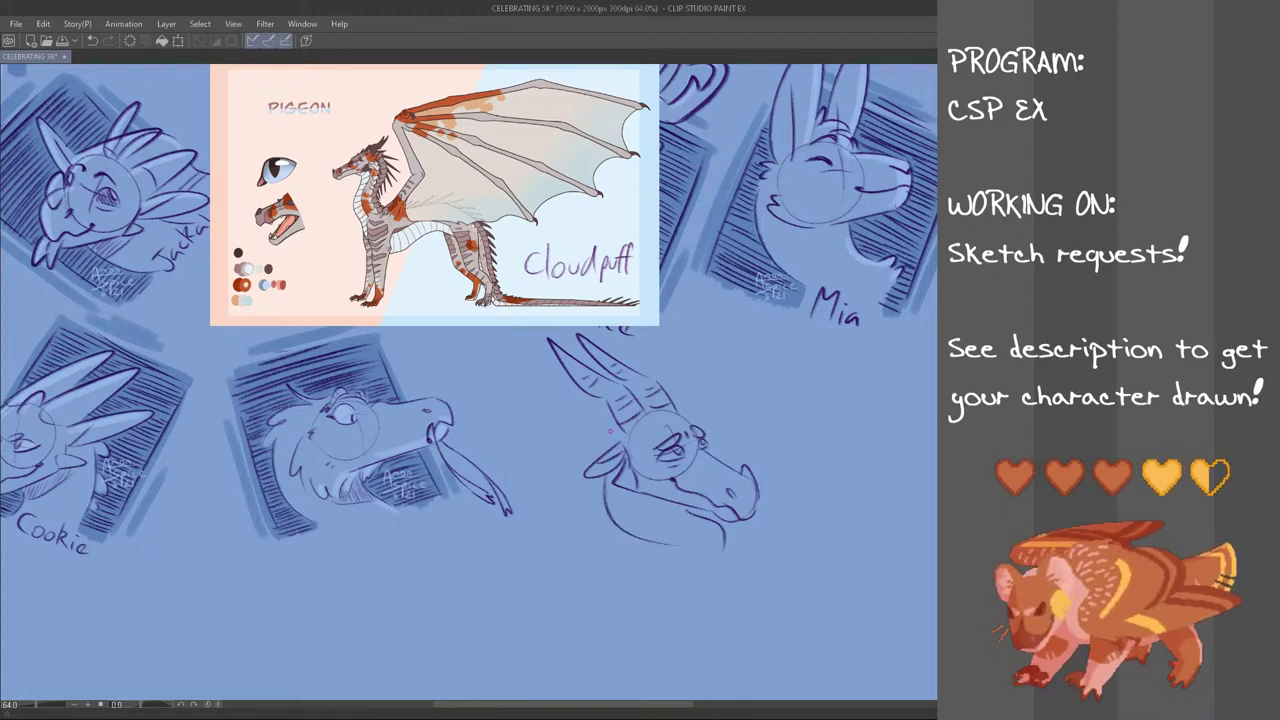
pyautogui.moveTo(610, 444)
pyautogui.mouseDown()
pyautogui.moveTo(578, 440)
pyautogui.moveTo(570, 464)
pyautogui.moveTo(576, 504)
pyautogui.moveTo(622, 541)
pyautogui.mouseUp()
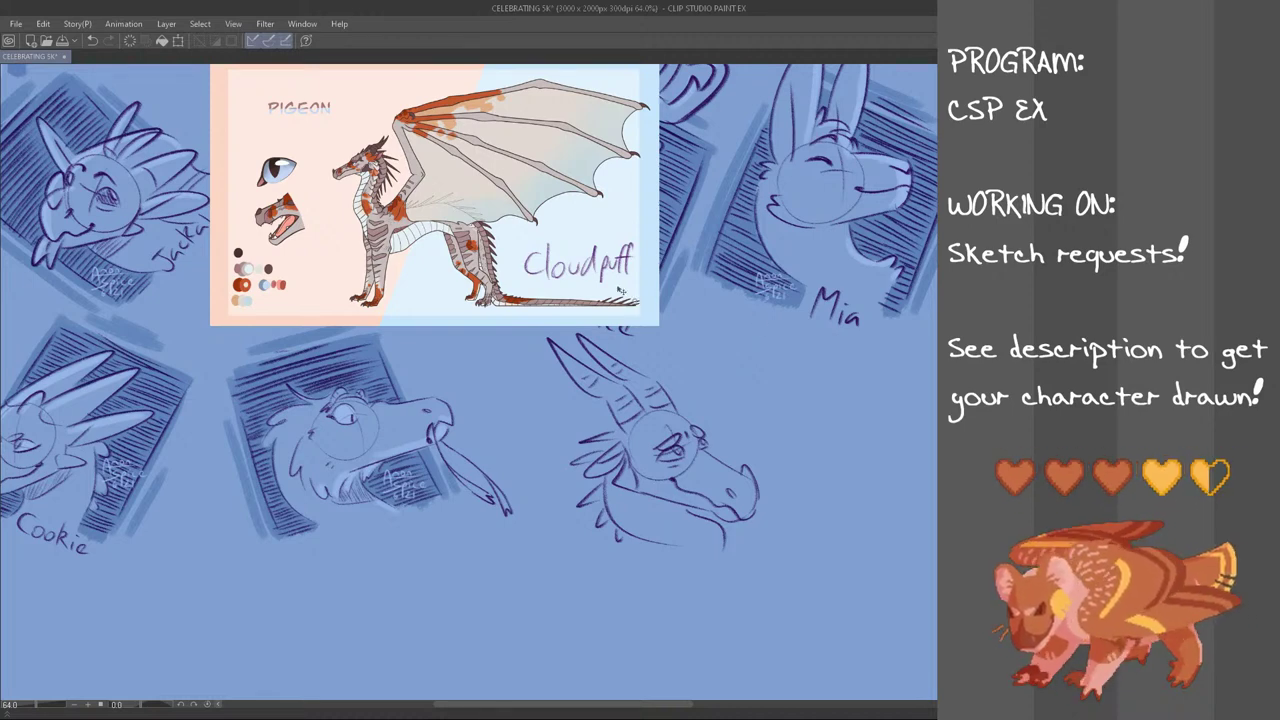
# Move the Pigeon reference sheet diagonally up and away from the head sketch
pyautogui.hotkey('ctrl', 't')
pyautogui.moveTo(621, 291); pyautogui.dragTo(562, 241)
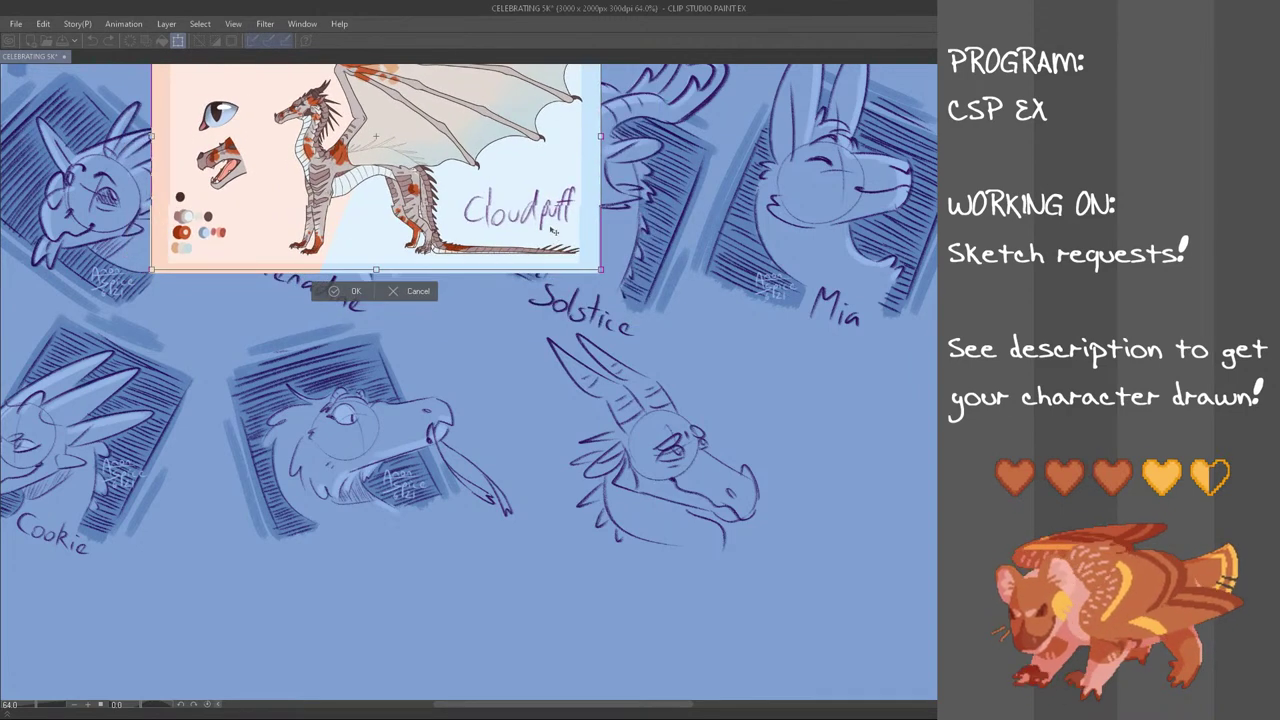
pyautogui.click(356, 292)
# Lasso Pigeon's whole sketch, rotate it slightly counterclockwise, move it closer to the maned dragon headshot, and deselect
pyautogui.moveTo(720, 397)
pyautogui.mouseDown()
pyautogui.moveTo(750, 593)
pyautogui.moveTo(569, 569)
pyautogui.moveTo(519, 408)
pyautogui.moveTo(522, 343)
pyautogui.moveTo(586, 327)
pyautogui.moveTo(662, 357)
pyautogui.mouseUp()
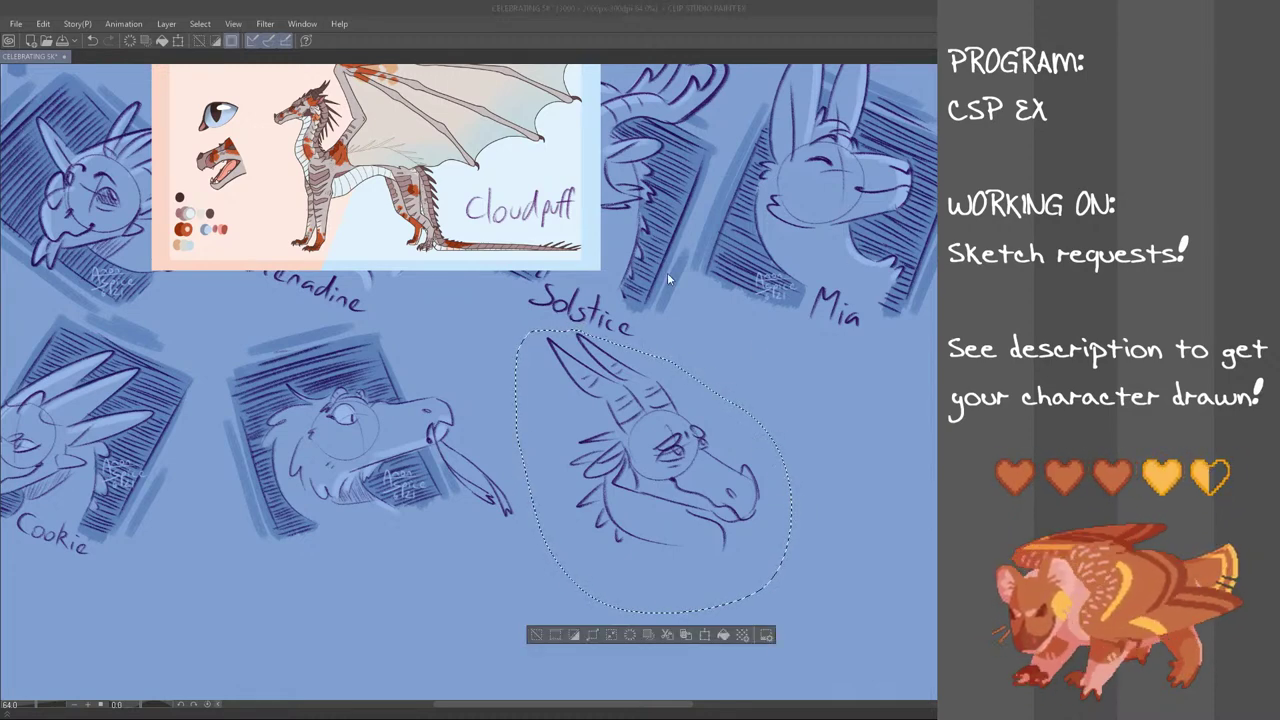
pyautogui.hotkey('ctrl', 't')
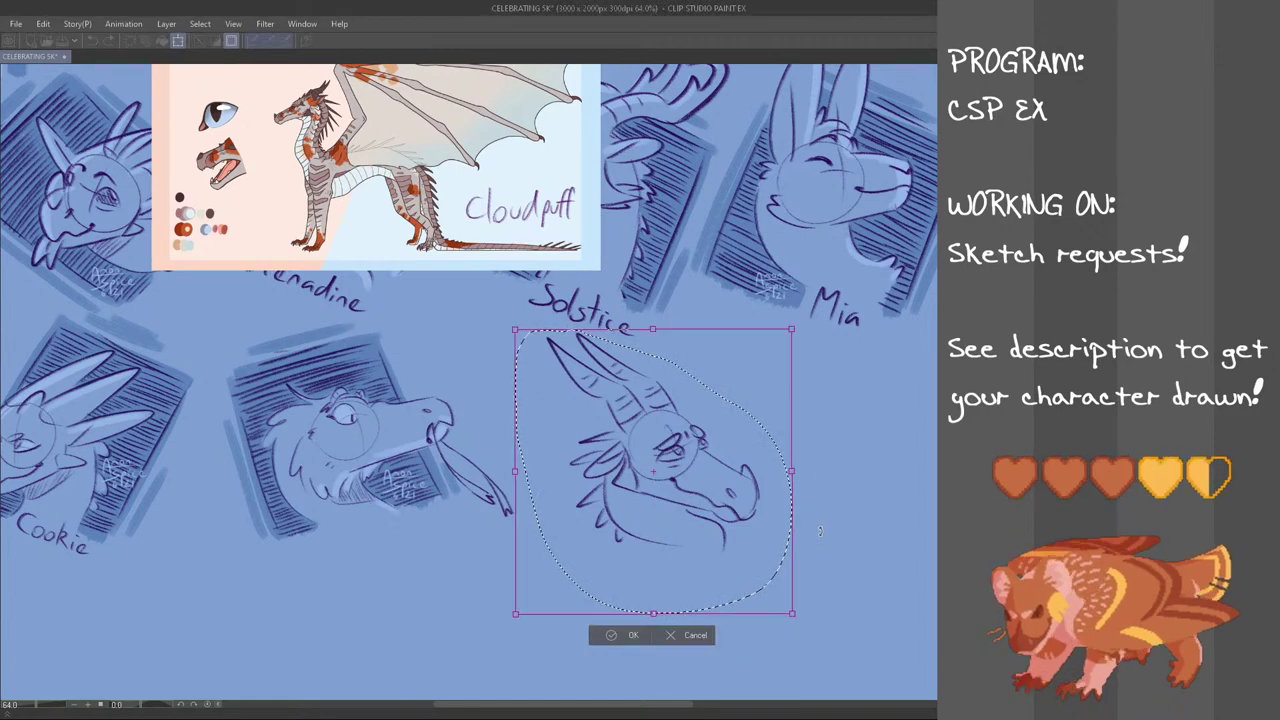
pyautogui.moveTo(812, 532); pyautogui.dragTo(821, 502)
pyautogui.moveTo(742, 540); pyautogui.dragTo(686, 512)
pyautogui.click(576, 632)
pyautogui.press('Return')
pyautogui.hotkey('ctrl', 'd')
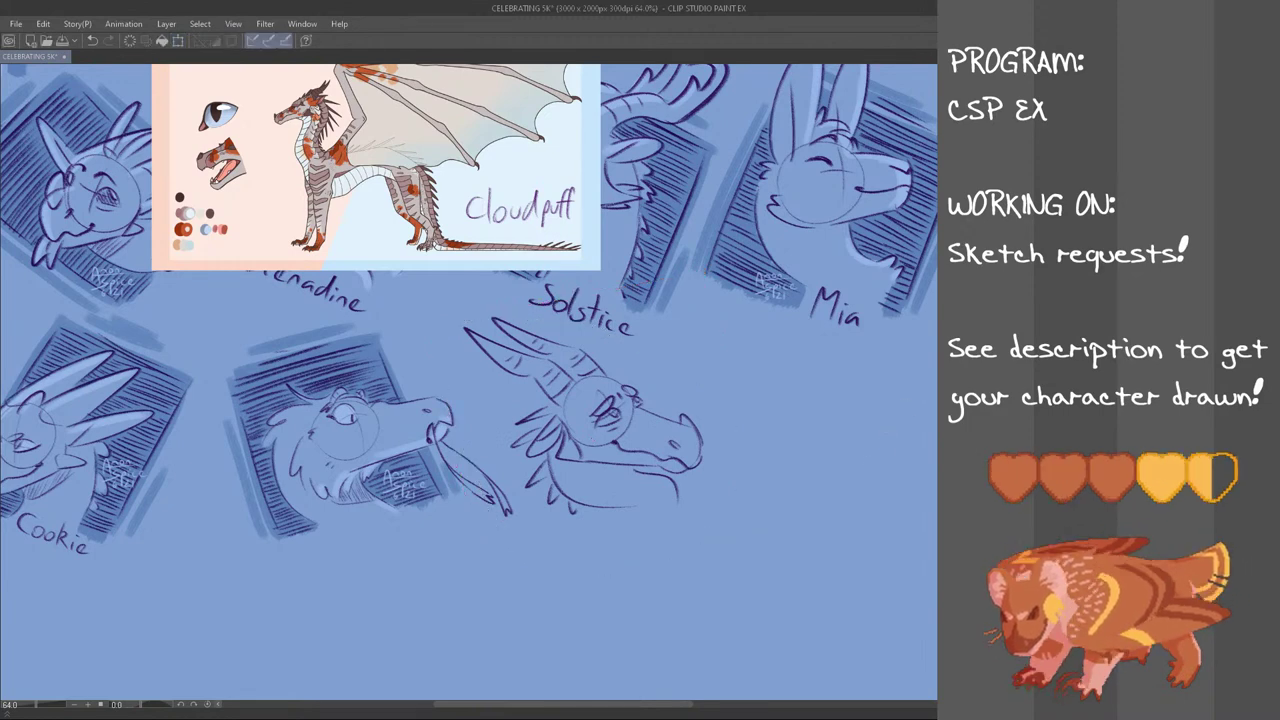
# Draw the slanted edges of a rectangular background frame around Pigeon's head, redoing misplaced lines
pyautogui.moveTo(702, 505); pyautogui.dragTo(726, 415)
pyautogui.hotkey('ctrl', 'z')
pyautogui.hotkey('ctrl', 'z')
pyautogui.hotkey('ctrl', 'z')
pyautogui.moveTo(630, 364); pyautogui.dragTo(725, 403)
pyautogui.hotkey('ctrl', 'z')
pyautogui.hotkey('ctrl', 'z')
pyautogui.moveTo(621, 354); pyautogui.dragTo(707, 392)
pyautogui.hotkey('ctrl', 'z')
pyautogui.moveTo(531, 465); pyautogui.dragTo(517, 493)
pyautogui.hotkey('ctrl', 'z')
pyautogui.hotkey('ctrl', 'z')
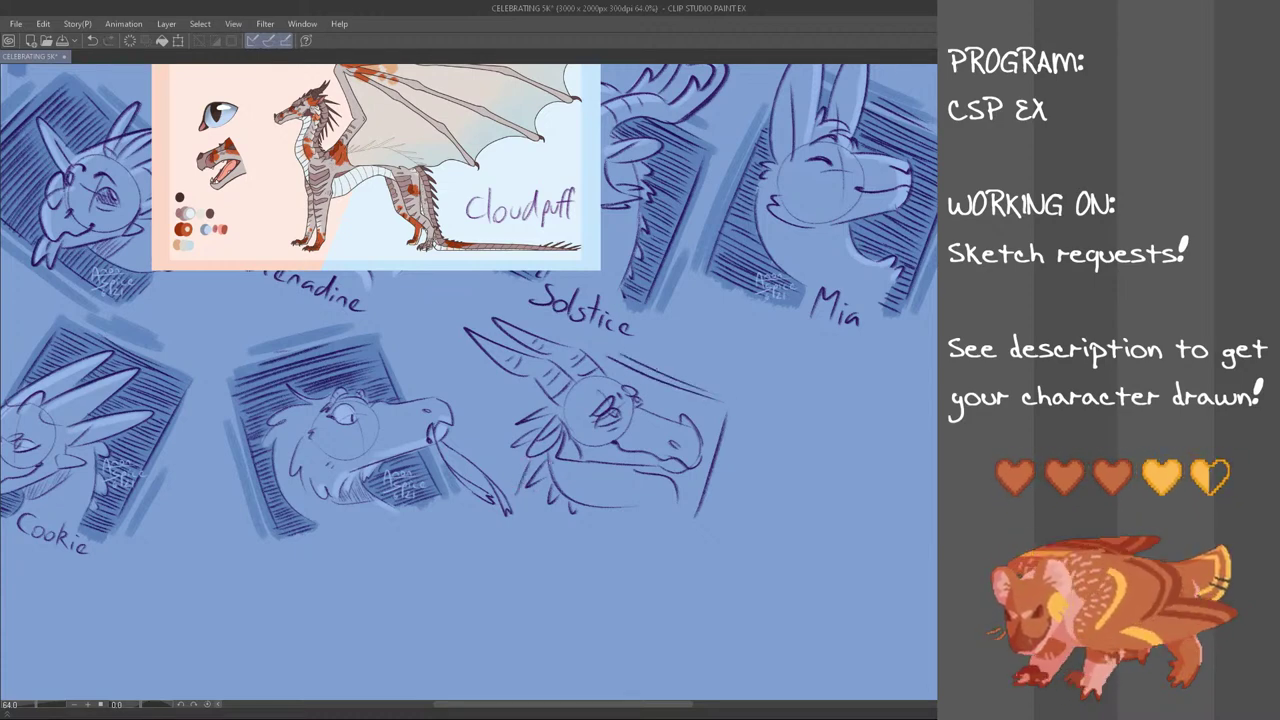
# Hatch the frame's background above Pigeon's muzzle, in front of the snout and beneath the jaw
pyautogui.moveTo(604, 360); pyautogui.dragTo(697, 402)
pyautogui.hotkey('ctrl', 'z')
pyautogui.moveTo(604, 360); pyautogui.dragTo(714, 404)
pyautogui.moveTo(604, 366)
pyautogui.mouseDown()
pyautogui.moveTo(716, 411)
pyautogui.moveTo(679, 416)
pyautogui.mouseUp()
pyautogui.moveTo(678, 507); pyautogui.dragTo(699, 502)
pyautogui.hotkey('ctrl', 'z')
pyautogui.moveTo(679, 492); pyautogui.dragTo(702, 491)
pyautogui.moveTo(677, 482); pyautogui.dragTo(706, 481)
pyautogui.moveTo(688, 473)
pyautogui.mouseDown()
pyautogui.moveTo(707, 476)
pyautogui.moveTo(718, 441)
pyautogui.mouseUp()
pyautogui.moveTo(696, 429); pyautogui.dragTo(718, 430)
pyautogui.moveTo(672, 470); pyautogui.dragTo(648, 477)
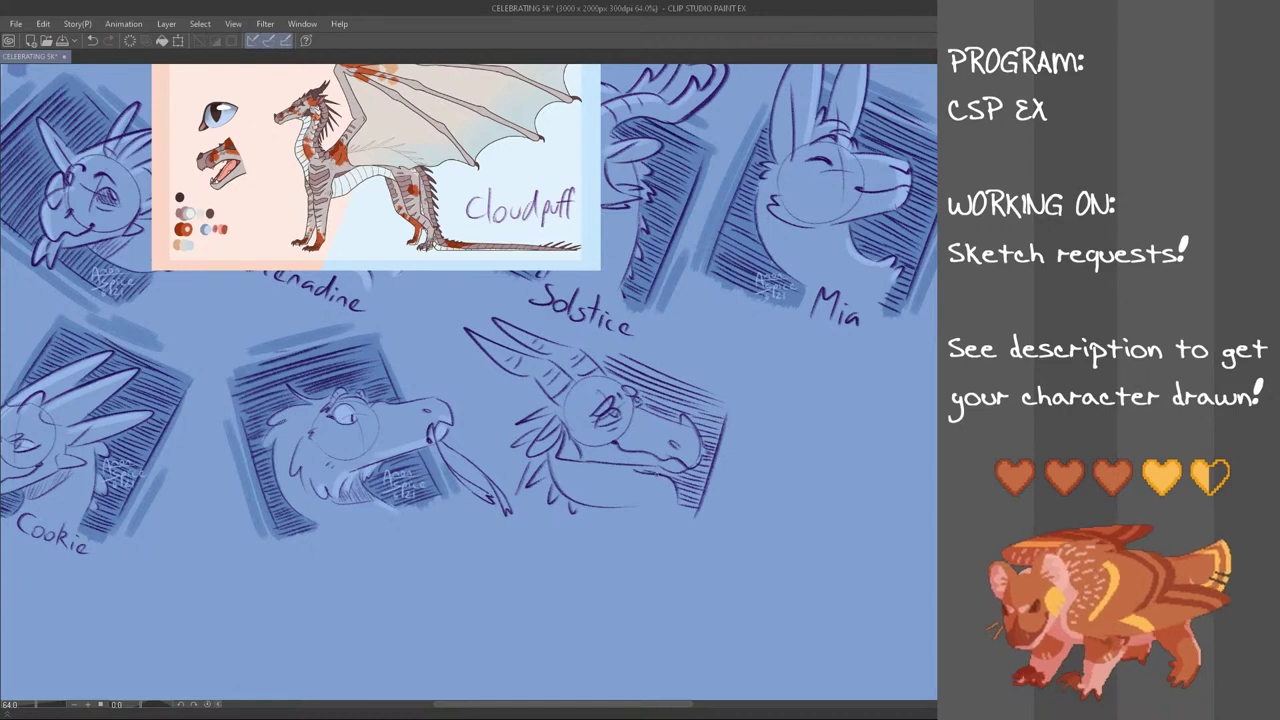
# Hatch the background behind Pigeon's neck spikes and along the frame's lower edge, undoing unsatisfactory strokes
pyautogui.moveTo(522, 496)
pyautogui.mouseDown()
pyautogui.moveTo(573, 512)
pyautogui.moveTo(546, 499)
pyautogui.mouseUp()
pyautogui.moveTo(528, 486); pyautogui.dragTo(547, 495)
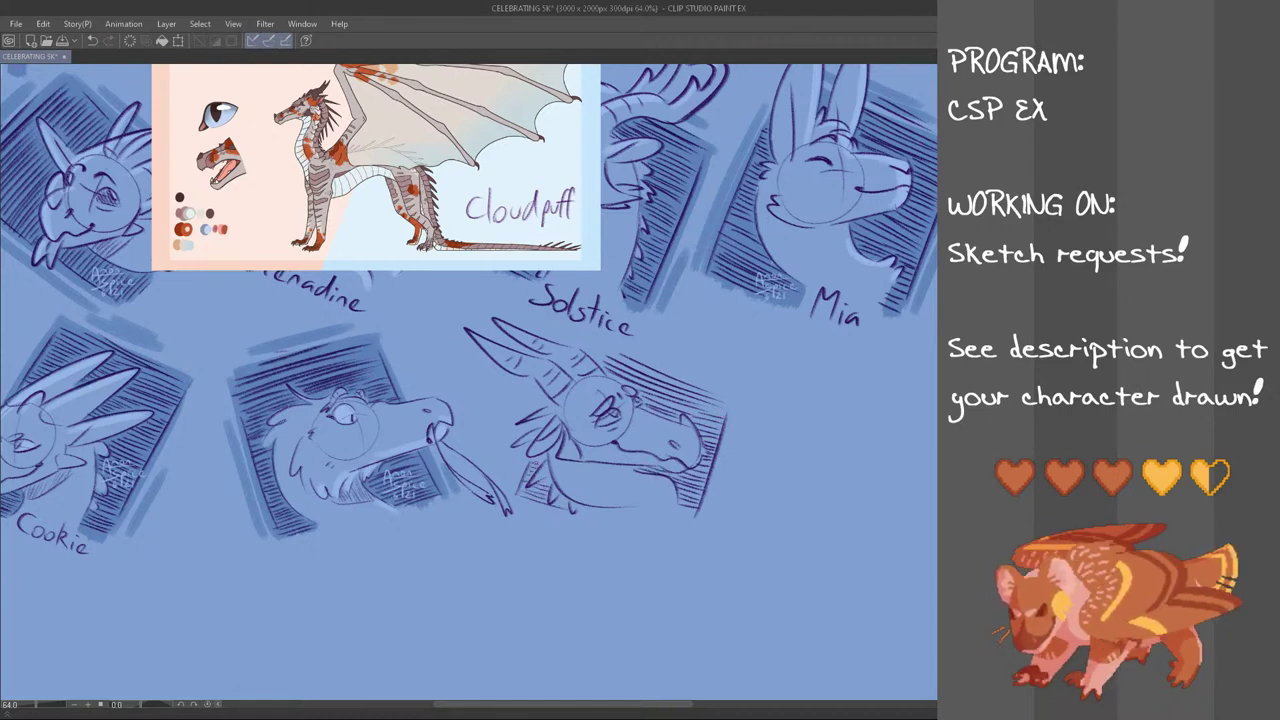
pyautogui.moveTo(557, 501); pyautogui.dragTo(601, 517)
pyautogui.hotkey('ctrl', 'z')
pyautogui.moveTo(581, 508)
pyautogui.mouseDown()
pyautogui.moveTo(689, 531)
pyautogui.moveTo(679, 520)
pyautogui.mouseUp()
pyautogui.hotkey('ctrl', 'z')
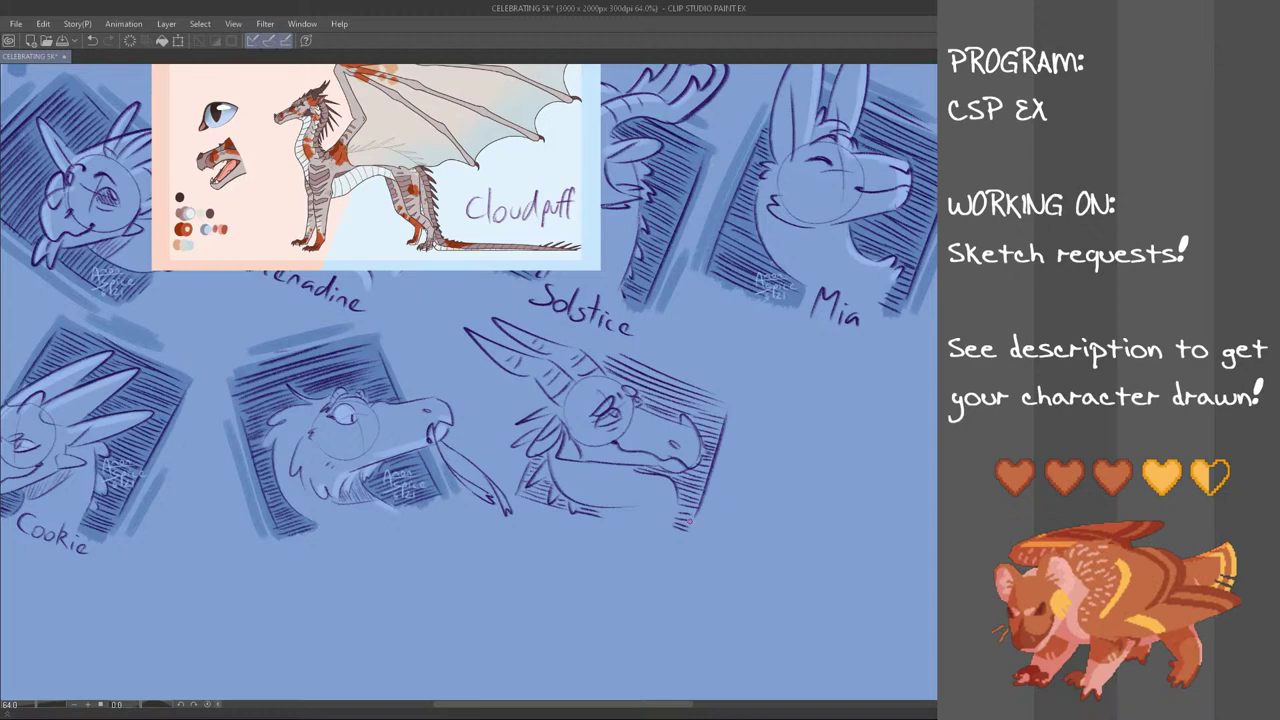
# Brush a wide soft stroke outside the frame's snout-side edge and shade the hatching behind and below Pigeon's neck
pyautogui.moveTo(732, 409); pyautogui.dragTo(707, 528)
pyautogui.moveTo(550, 394); pyautogui.dragTo(511, 474)
pyautogui.hotkey('ctrl', 'z')
pyautogui.moveTo(547, 388)
pyautogui.mouseDown()
pyautogui.moveTo(510, 472)
pyautogui.moveTo(521, 490)
pyautogui.mouseUp()
pyautogui.moveTo(550, 442)
pyautogui.mouseDown()
pyautogui.moveTo(526, 494)
pyautogui.moveTo(547, 496)
pyautogui.moveTo(540, 506)
pyautogui.mouseUp()
pyautogui.moveTo(568, 480)
pyautogui.mouseDown()
pyautogui.moveTo(544, 512)
pyautogui.moveTo(576, 520)
pyautogui.mouseUp()
pyautogui.moveTo(606, 502)
pyautogui.mouseDown()
pyautogui.moveTo(586, 522)
pyautogui.moveTo(598, 522)
pyautogui.mouseUp()
pyautogui.moveTo(689, 502); pyautogui.dragTo(678, 538)
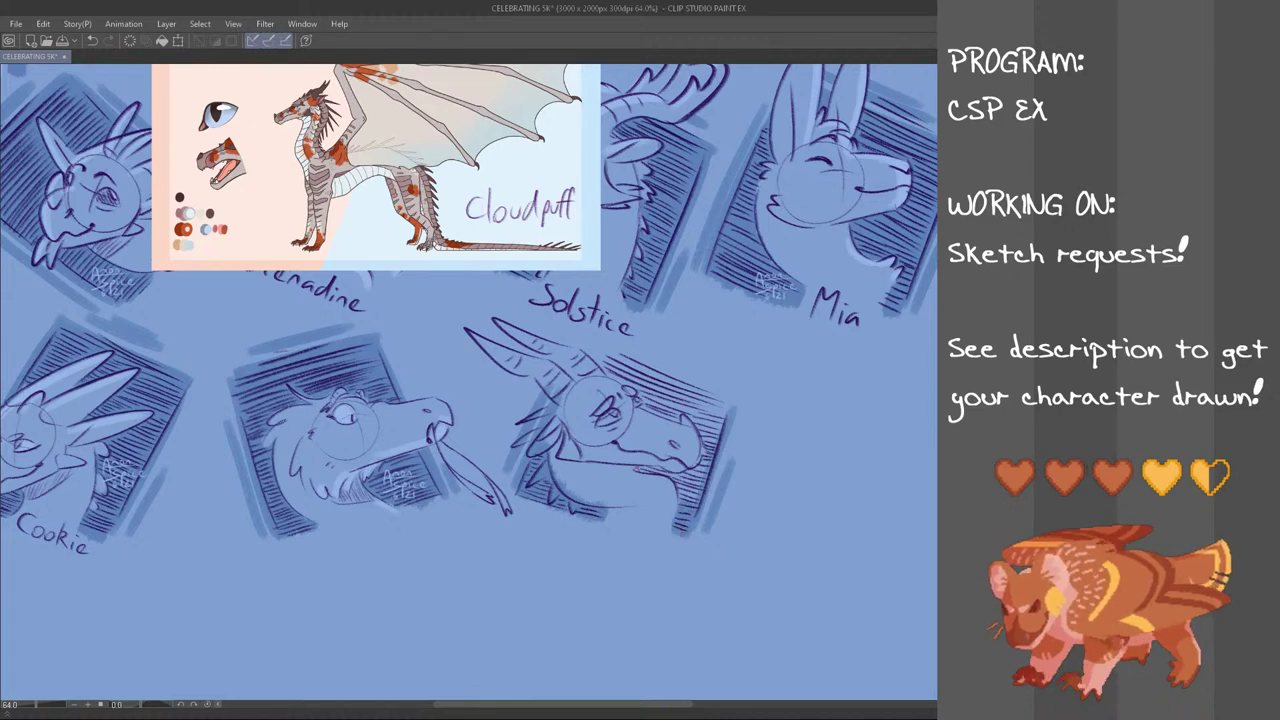
# Shade the hatched background around Pigeon's snout and brow, and brush a wide soft stroke above the frame's upper edge
pyautogui.moveTo(658, 467); pyautogui.dragTo(695, 506)
pyautogui.moveTo(706, 458); pyautogui.dragTo(688, 500)
pyautogui.moveTo(713, 455); pyautogui.dragTo(700, 460)
pyautogui.moveTo(700, 484); pyautogui.dragTo(693, 501)
pyautogui.moveTo(606, 360)
pyautogui.mouseDown()
pyautogui.moveTo(616, 376)
pyautogui.moveTo(736, 408)
pyautogui.mouseUp()
pyautogui.hotkey('ctrl', 'z')
pyautogui.moveTo(604, 338); pyautogui.dragTo(724, 390)
pyautogui.hotkey('ctrl', 'z')
pyautogui.moveTo(643, 352); pyautogui.dragTo(718, 383)
pyautogui.moveTo(590, 353); pyautogui.dragTo(600, 363)
pyautogui.moveTo(596, 360); pyautogui.dragTo(618, 379)
pyautogui.moveTo(614, 367); pyautogui.dragTo(633, 387)
pyautogui.moveTo(628, 372); pyautogui.dragTo(649, 402)
pyautogui.moveTo(643, 394); pyautogui.dragTo(696, 458)
pyautogui.moveTo(724, 414); pyautogui.dragTo(708, 452)
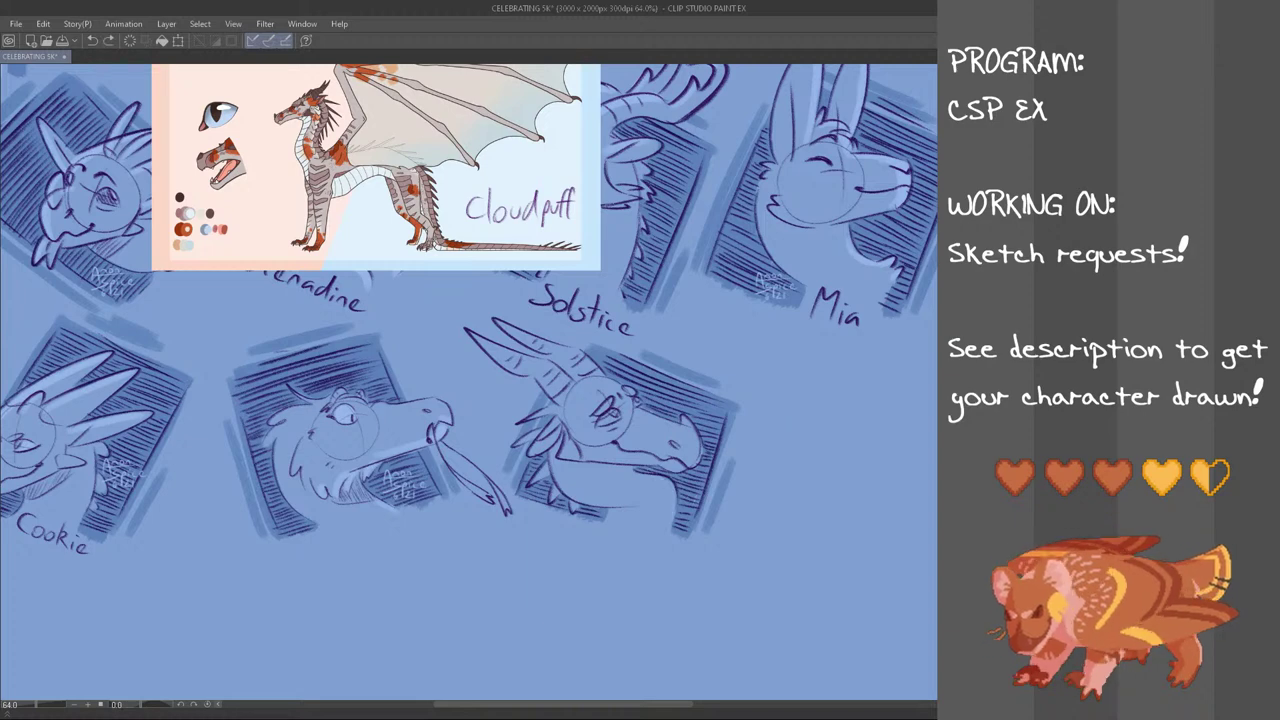
# Hatch a shadow on Pigeon's neck under the jaw and add highlights to the muzzle and horns, mirroring the view to check
pyautogui.moveTo(592, 472); pyautogui.dragTo(646, 477)
pyautogui.hotkey('ctrl', 'z')
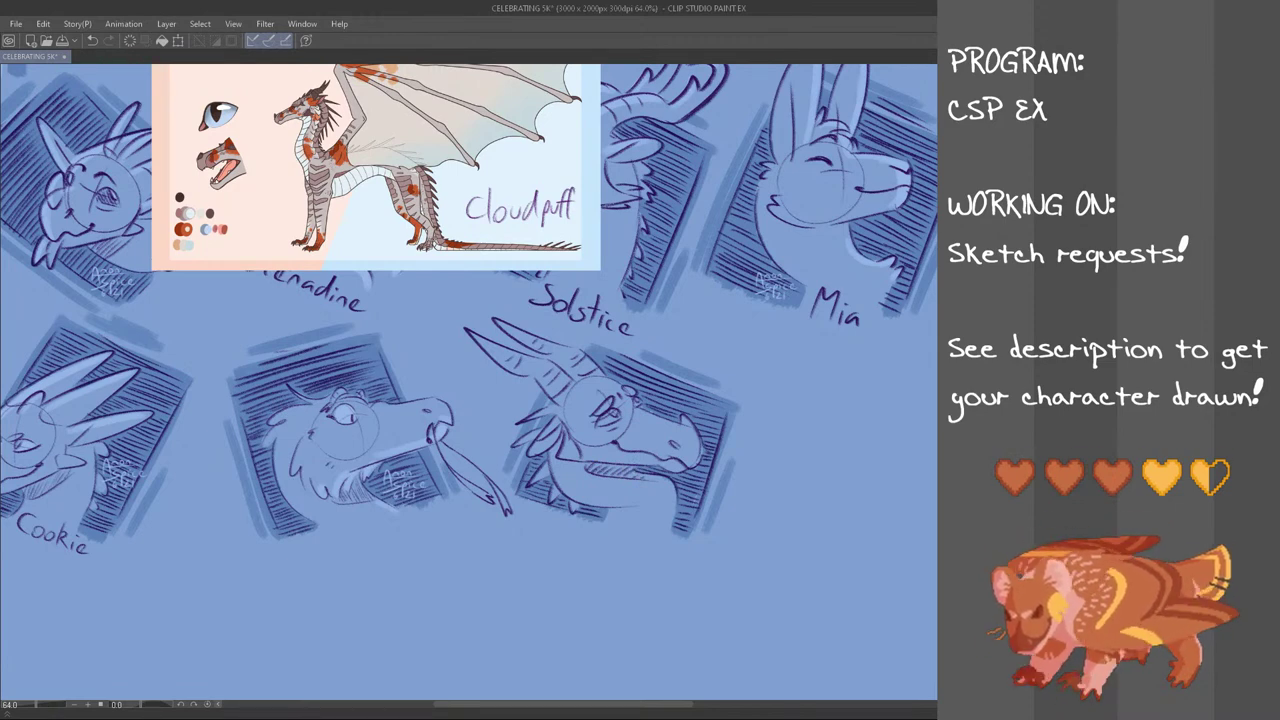
pyautogui.press('h')
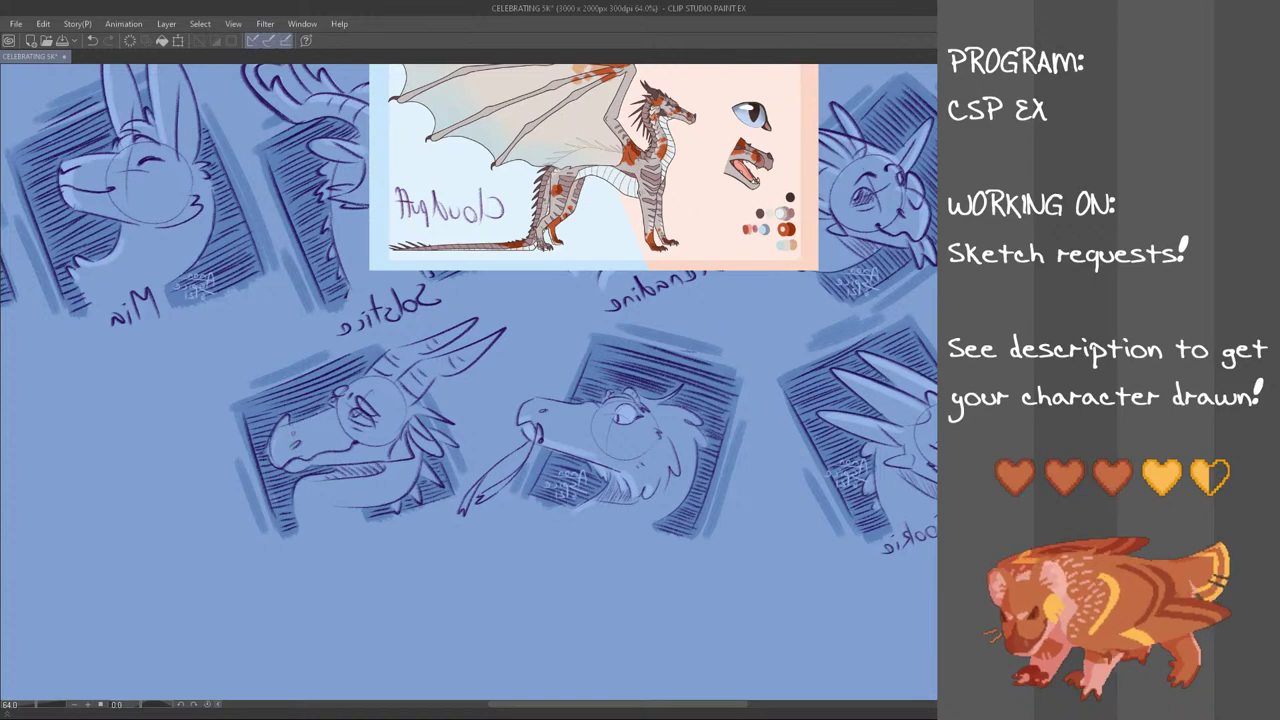
pyautogui.moveTo(273, 462); pyautogui.dragTo(284, 418)
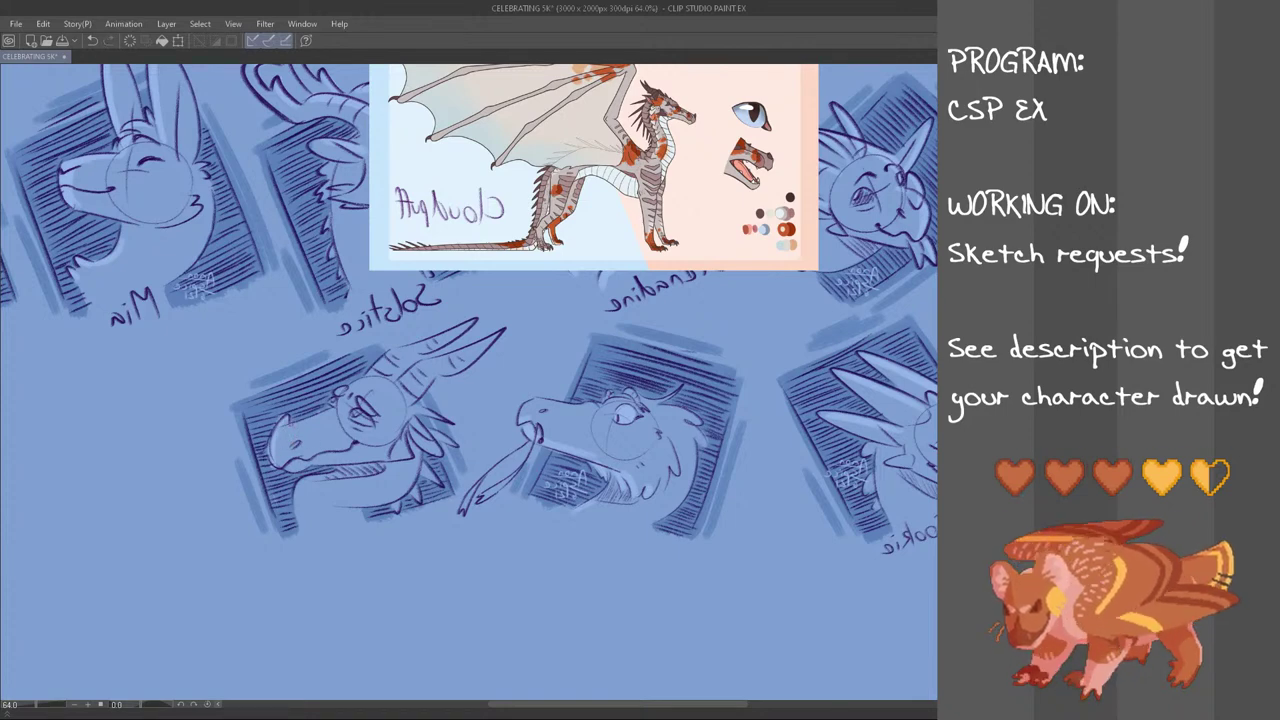
pyautogui.moveTo(272, 462)
pyautogui.mouseDown()
pyautogui.moveTo(284, 418)
pyautogui.moveTo(325, 414)
pyautogui.mouseUp()
pyautogui.hotkey('ctrl', 'z')
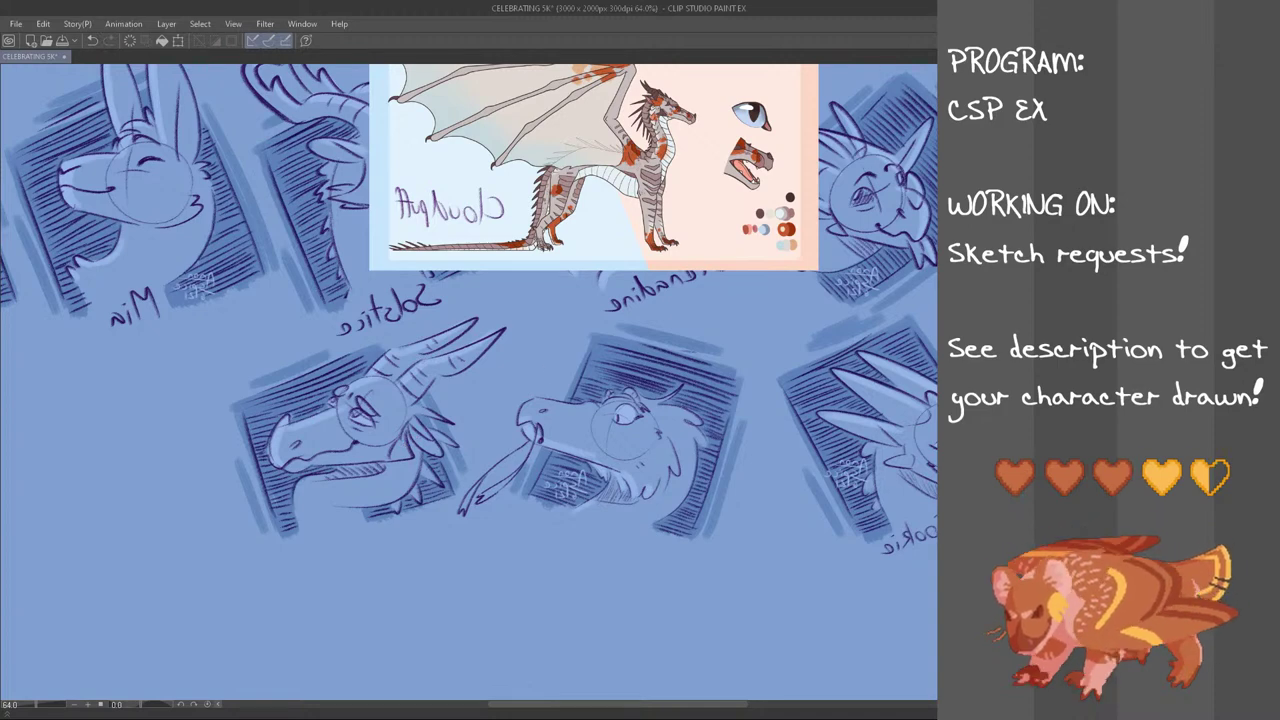
pyautogui.press('h')
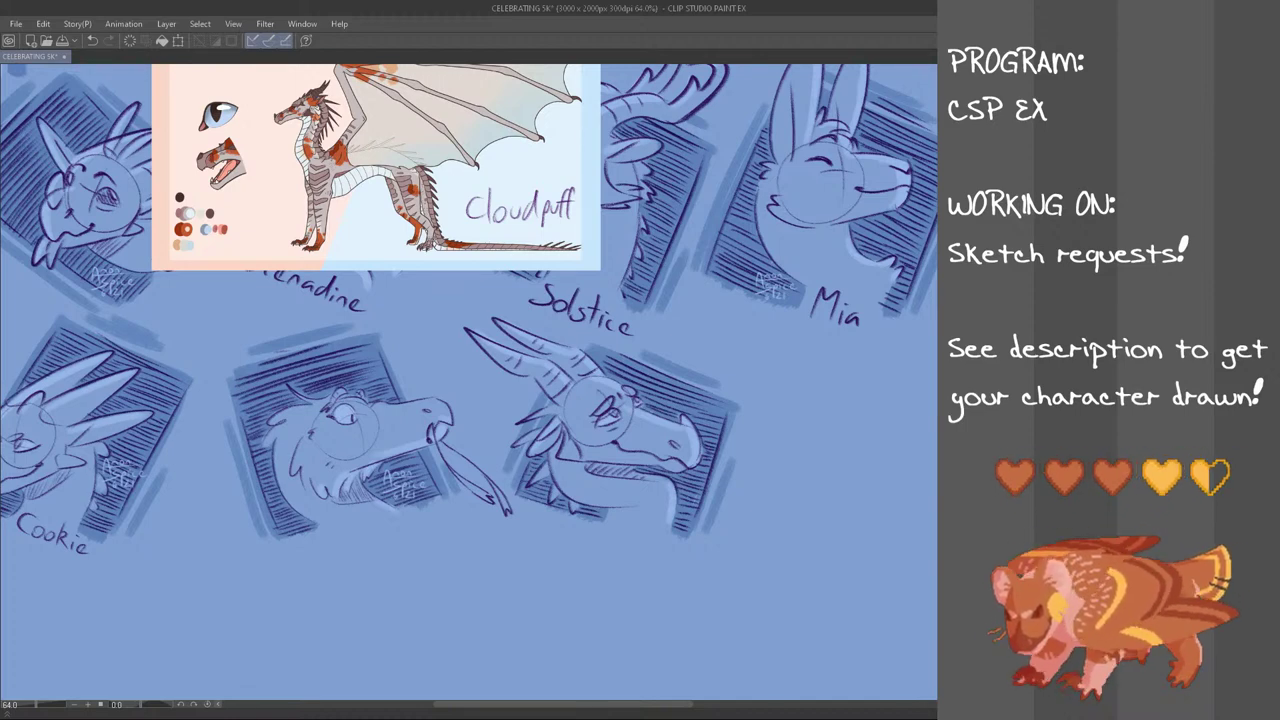
# Copy the artist signature from Mia's frame, paste it onto the hatching below Pigeon's snout, and deselect
pyautogui.moveTo(738, 246); pyautogui.dragTo(838, 328)
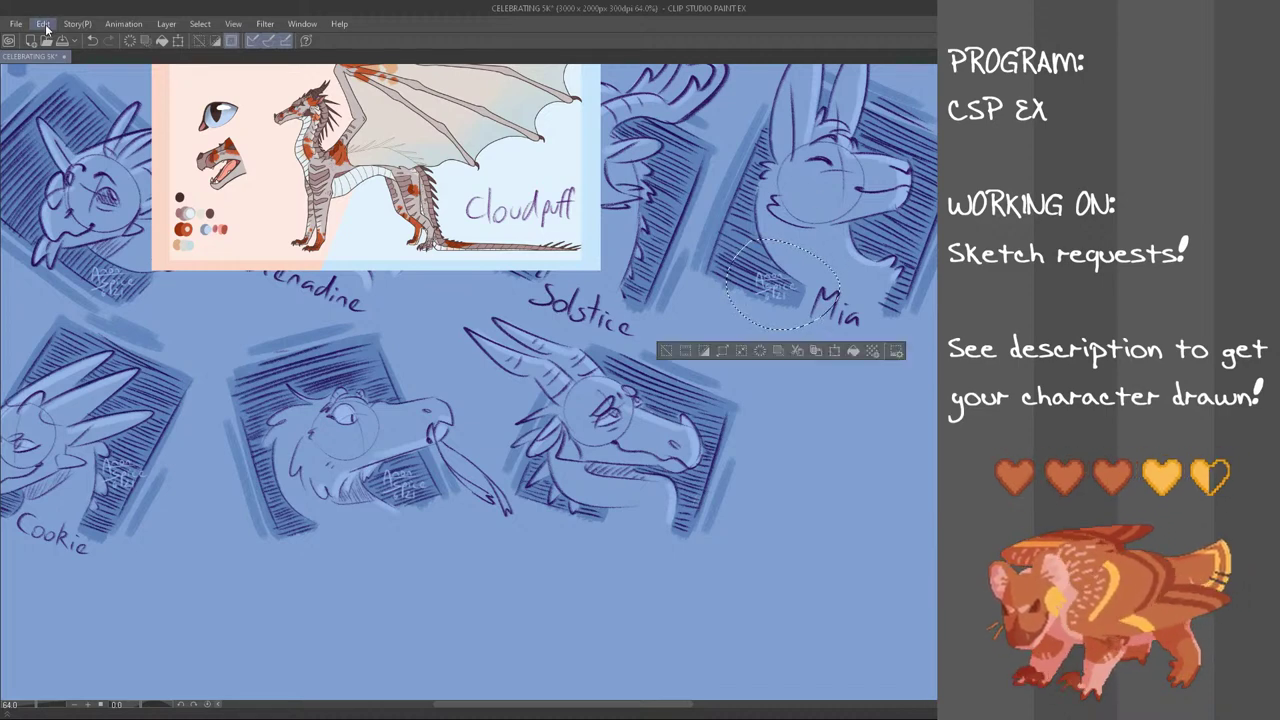
pyautogui.hotkey('ctrl', 'c')
pyautogui.hotkey('ctrl', 'v')
pyautogui.moveTo(785, 304)
pyautogui.mouseDown()
pyautogui.moveTo(710, 440)
pyautogui.moveTo(704, 500)
pyautogui.mouseUp()
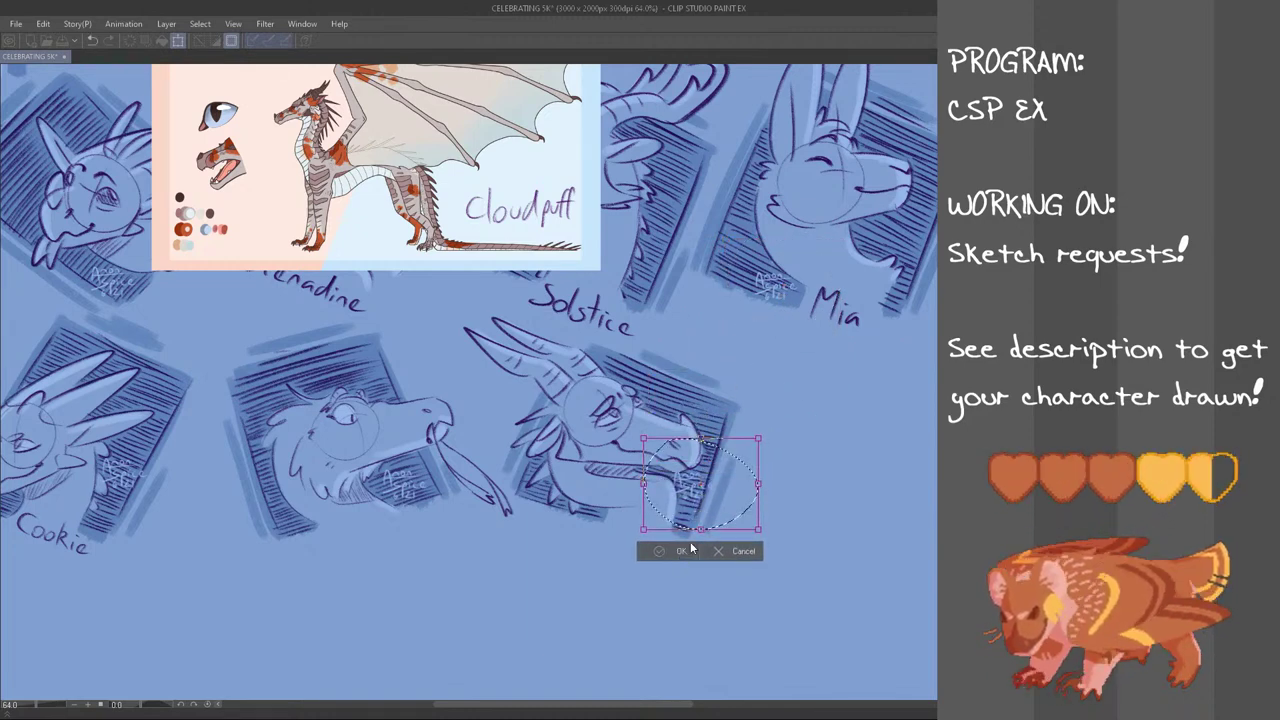
pyautogui.click(684, 550)
pyautogui.hotkey('ctrl', 'd')
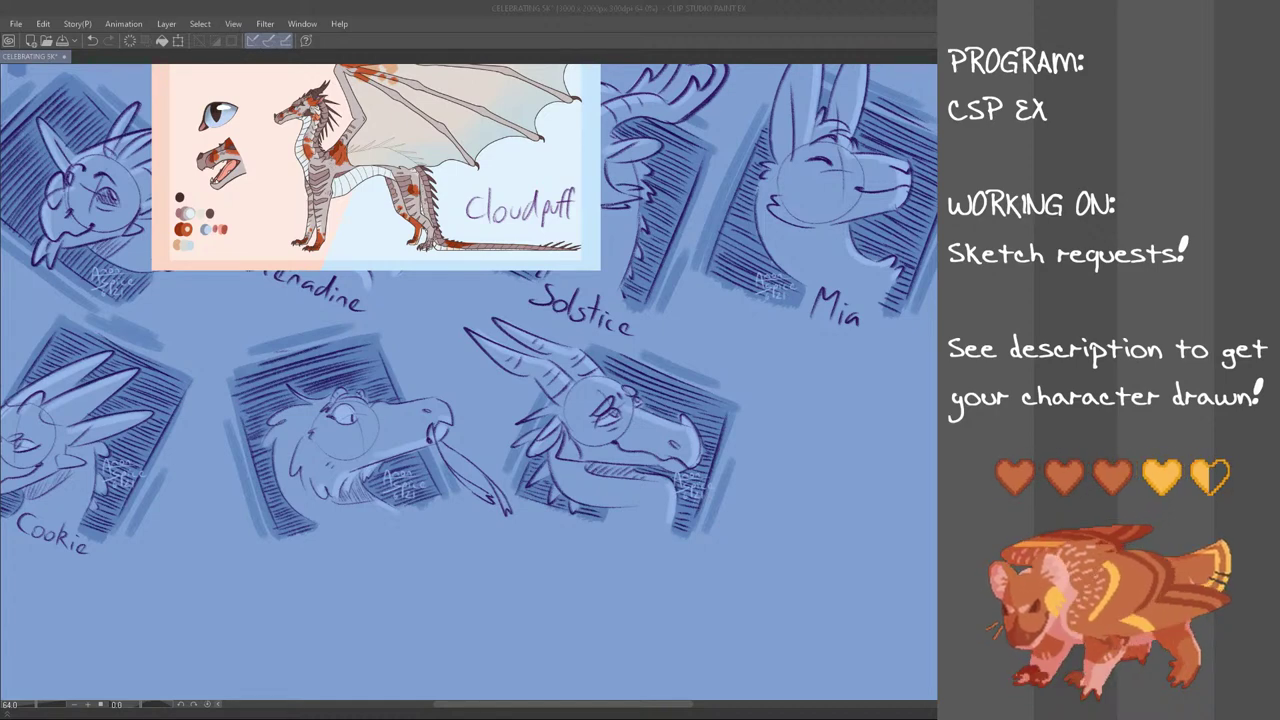
# Handwrite the name "Pigeon" beneath the horned dragon's frame, redoing unsatisfactory letters
pyautogui.click(577, 557)
pyautogui.hotkey('ctrl', 'z')
pyautogui.moveTo(606, 548)
pyautogui.mouseDown()
pyautogui.moveTo(627, 530)
pyautogui.moveTo(614, 533)
pyautogui.mouseUp()
pyautogui.moveTo(628, 537)
pyautogui.mouseDown()
pyautogui.moveTo(625, 553)
pyautogui.moveTo(610, 541)
pyautogui.moveTo(628, 516)
pyautogui.moveTo(617, 528)
pyautogui.mouseUp()
pyautogui.hotkey('ctrl', 'z')
pyautogui.hotkey('ctrl', 'z')
pyautogui.hotkey('ctrl', 'z')
pyautogui.hotkey('ctrl', 'z')
pyautogui.moveTo(627, 529)
pyautogui.mouseDown()
pyautogui.moveTo(634, 556)
pyautogui.moveTo(665, 543)
pyautogui.moveTo(680, 552)
pyautogui.mouseUp()
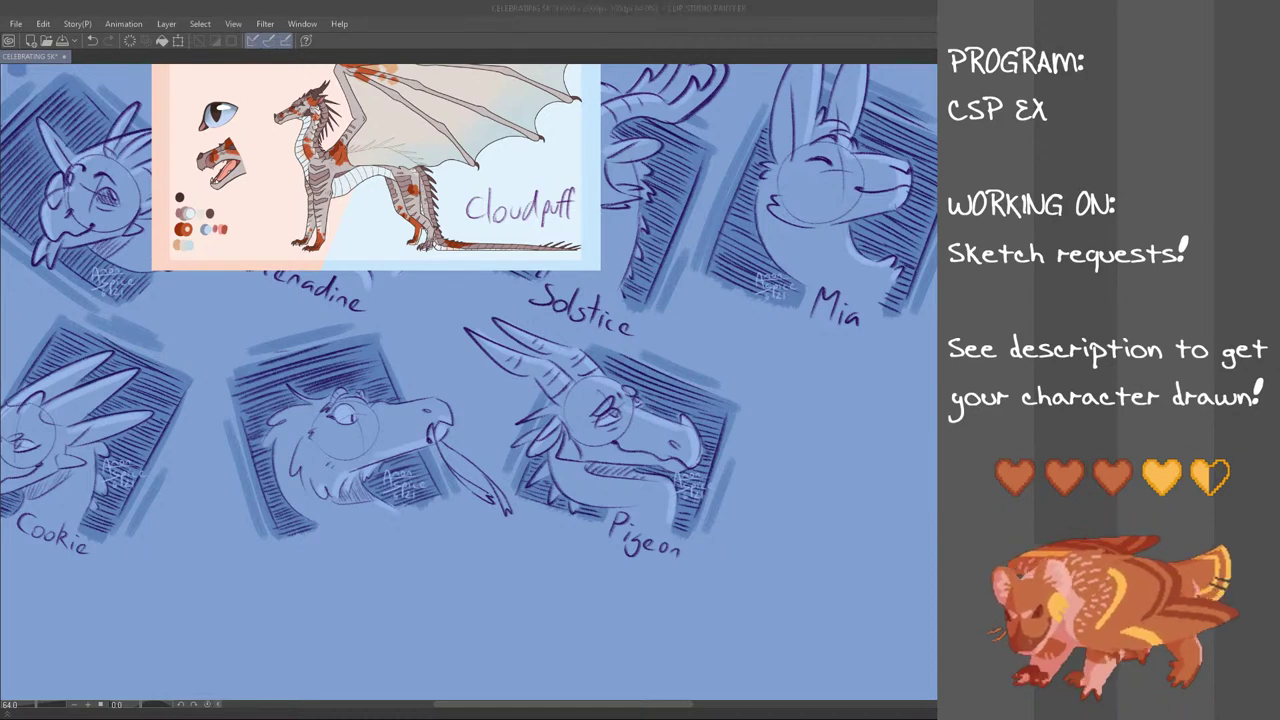
pyautogui.hotkey('ctrl', 'z')
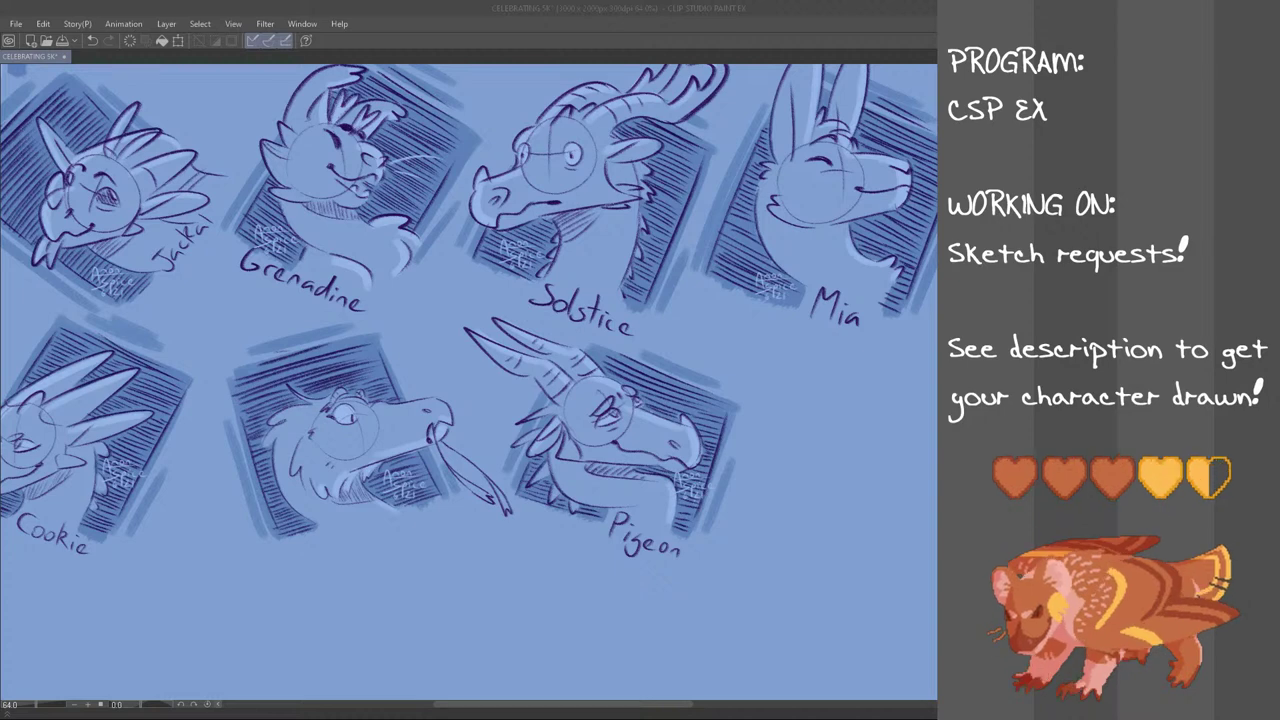
# Paste the Snow Leopard Icewing reference sheet, scale it down over the Solstice and Mia headshots, and label it "Darkling"
pyautogui.hotkey('alt', 'Tab')
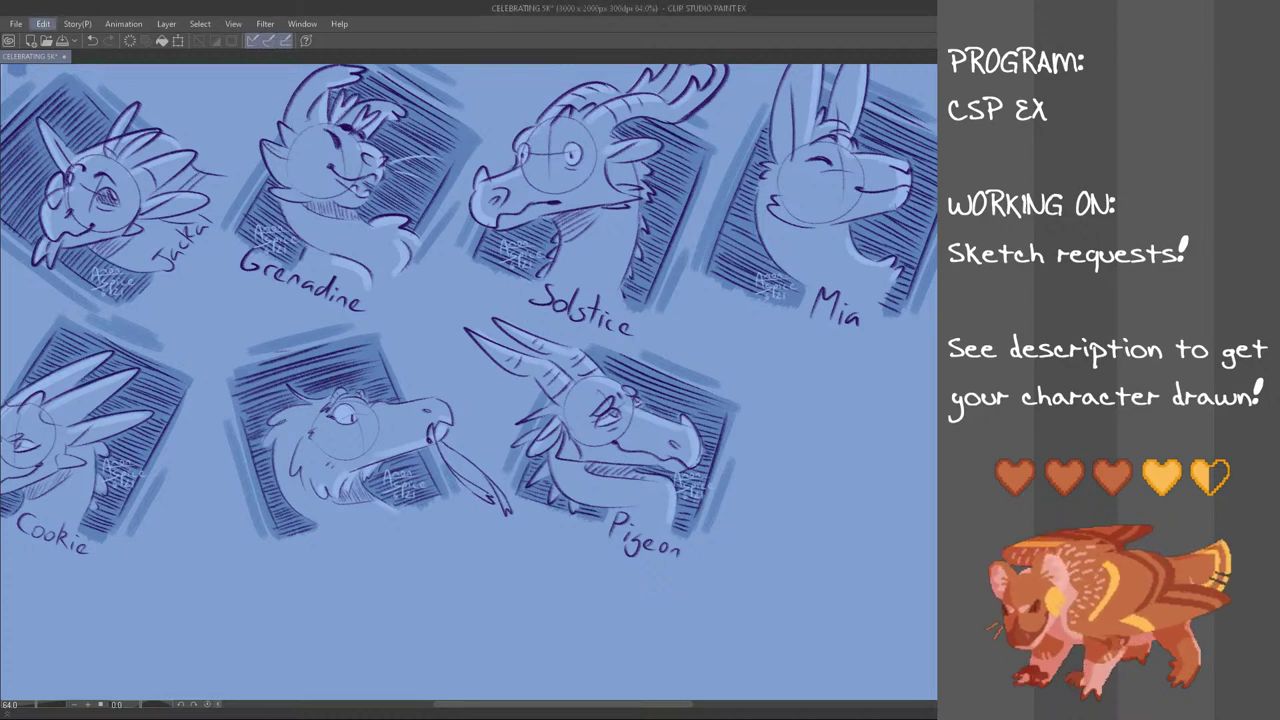
pyautogui.hotkey('ctrl', 'v')
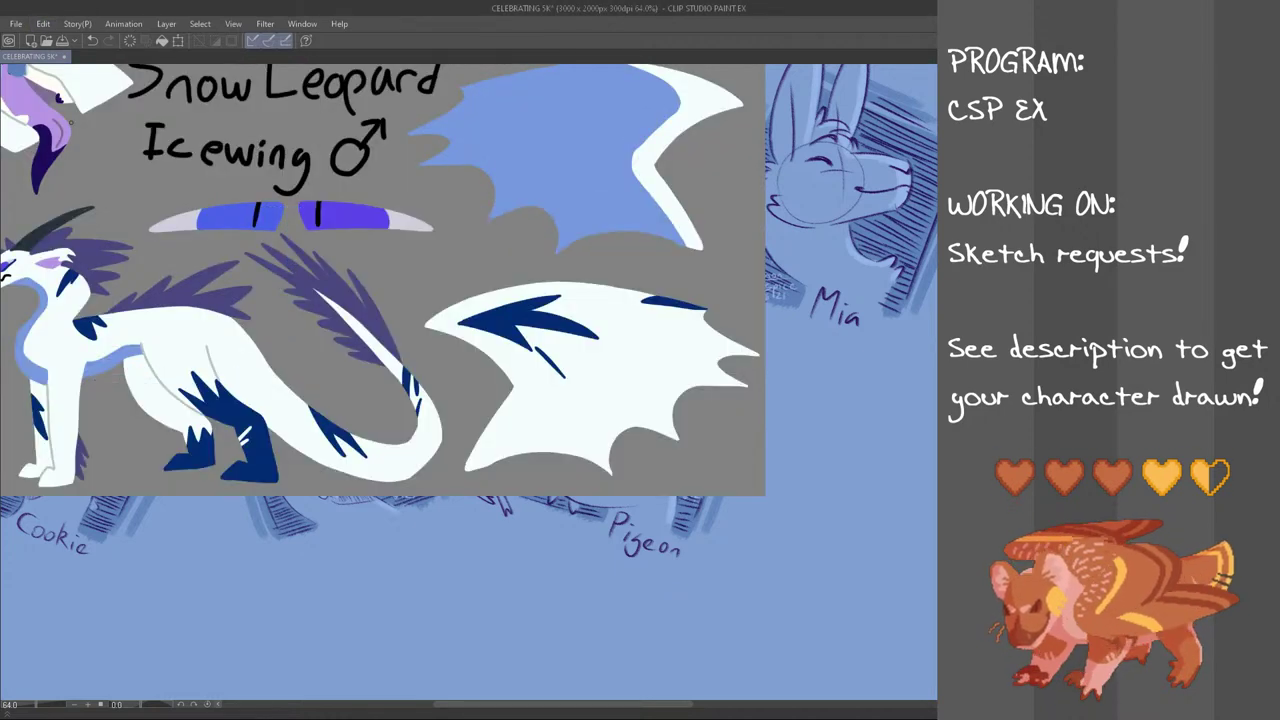
pyautogui.hotkey('ctrl', 't')
pyautogui.moveTo(766, 497); pyautogui.dragTo(344, 246)
pyautogui.moveTo(290, 198); pyautogui.dragTo(865, 237)
pyautogui.click(699, 324)
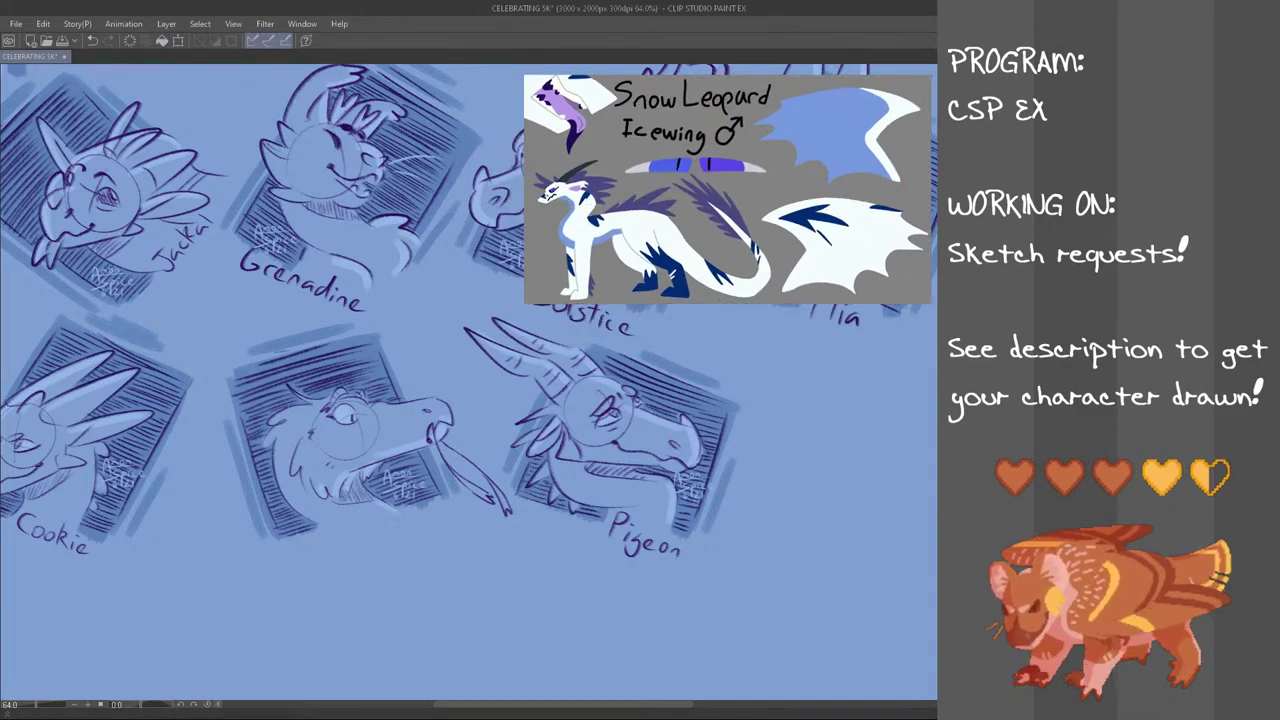
pyautogui.moveTo(771, 176)
pyautogui.mouseDown()
pyautogui.moveTo(769, 201)
pyautogui.moveTo(810, 184)
pyautogui.moveTo(862, 214)
pyautogui.mouseUp()
pyautogui.hotkey('ctrl', 'z')
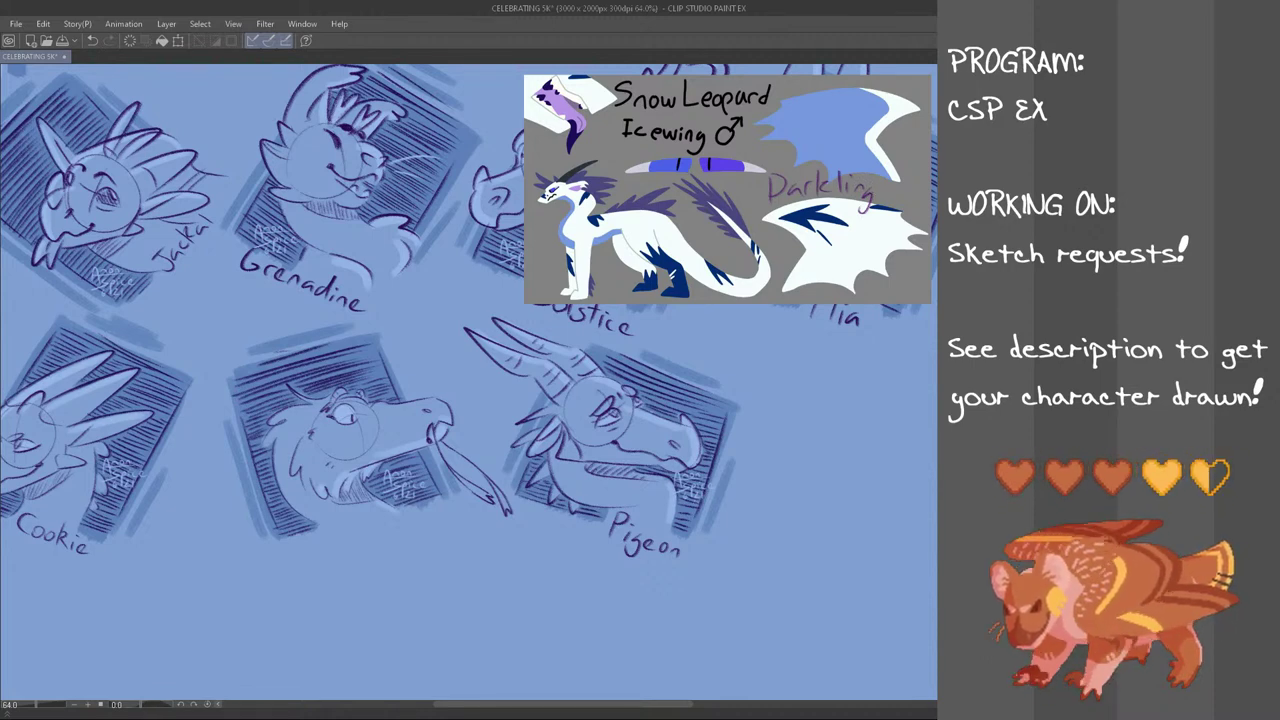
# Sketch a head circle with crossing guidelines in the empty space beside Pigeon's headshot, redoing misplaced strokes
pyautogui.moveTo(677, 709); pyautogui.dragTo(759, 709)
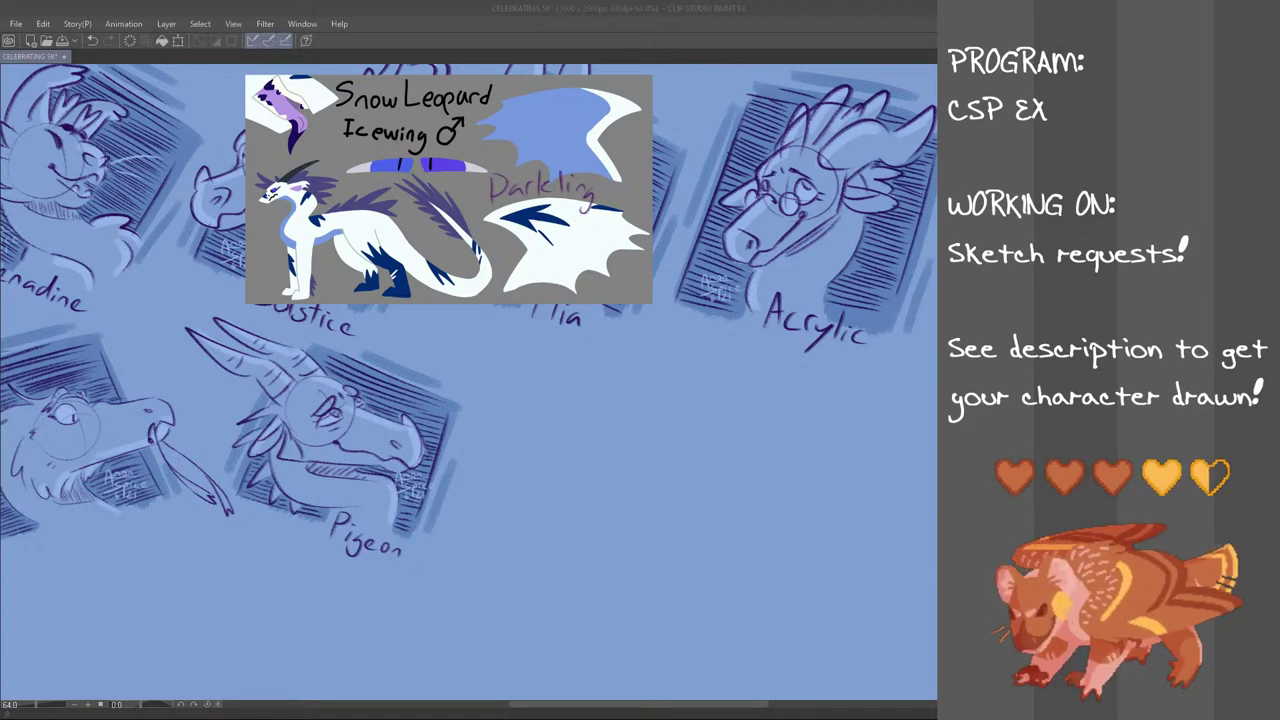
pyautogui.click(526, 6)
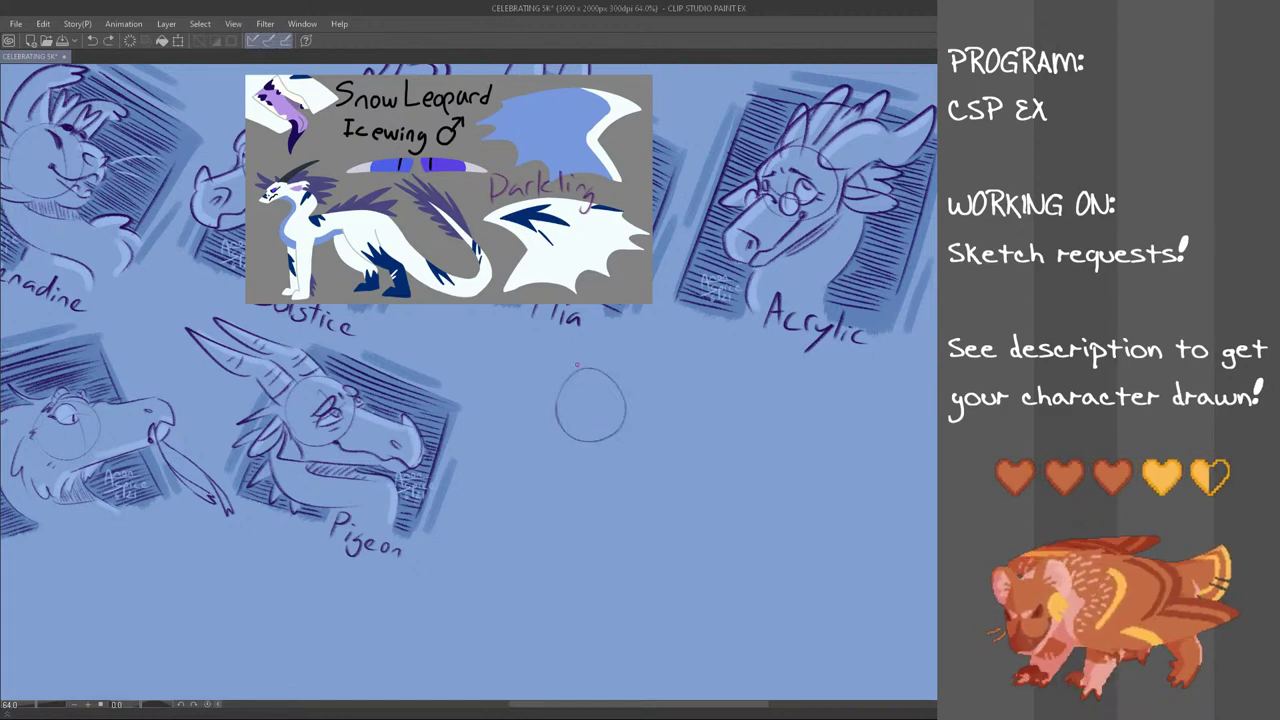
pyautogui.moveTo(578, 384); pyautogui.dragTo(578, 424)
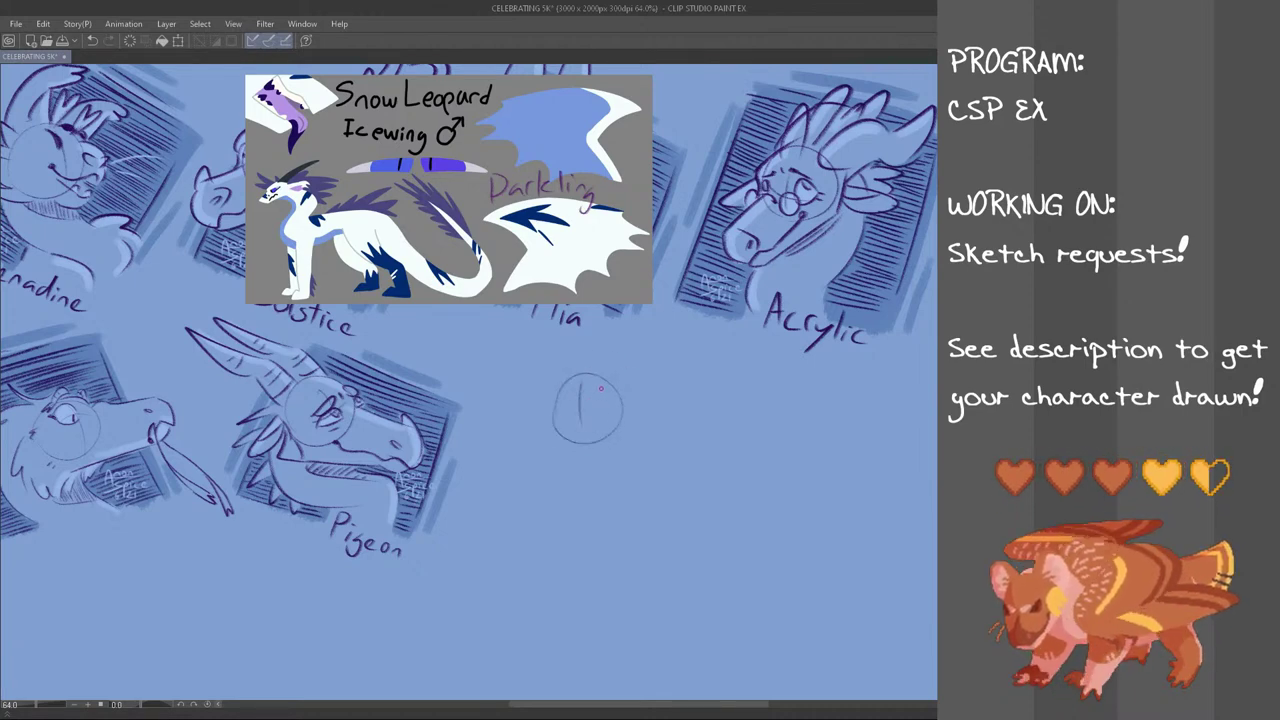
pyautogui.hotkey('ctrl', 'z')
pyautogui.hotkey('ctrl', 'z')
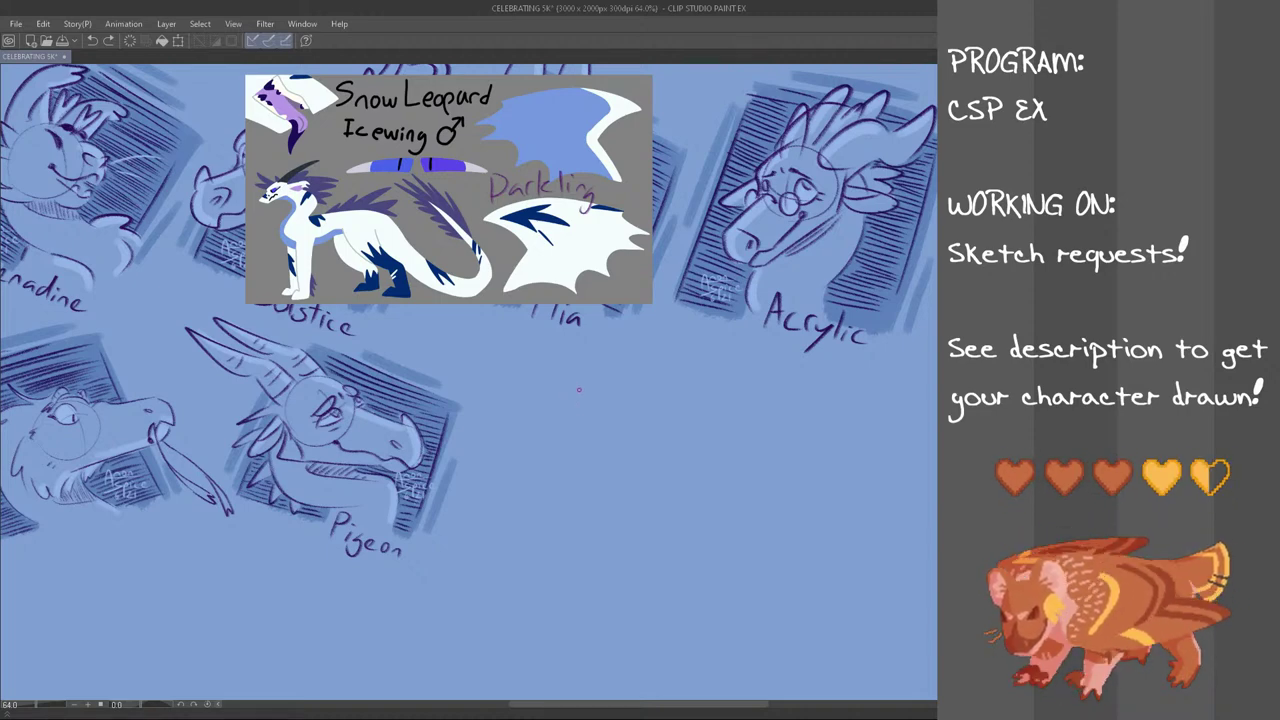
pyautogui.moveTo(580, 383)
pyautogui.mouseDown()
pyautogui.moveTo(627, 397)
pyautogui.moveTo(586, 378)
pyautogui.moveTo(581, 404)
pyautogui.moveTo(580, 373)
pyautogui.mouseUp()
pyautogui.hotkey('ctrl', 'z')
pyautogui.hotkey('ctrl', 'z')
pyautogui.moveTo(549, 426); pyautogui.dragTo(572, 443)
pyautogui.hotkey('ctrl', 'z')
pyautogui.moveTo(572, 376)
pyautogui.mouseDown()
pyautogui.moveTo(543, 405)
pyautogui.moveTo(572, 400)
pyautogui.moveTo(574, 380)
pyautogui.moveTo(587, 457)
pyautogui.moveTo(575, 404)
pyautogui.moveTo(591, 445)
pyautogui.moveTo(577, 403)
pyautogui.moveTo(594, 409)
pyautogui.moveTo(581, 411)
pyautogui.moveTo(568, 382)
pyautogui.moveTo(587, 436)
pyautogui.moveTo(584, 382)
pyautogui.moveTo(567, 409)
pyautogui.moveTo(625, 403)
pyautogui.moveTo(579, 411)
pyautogui.moveTo(617, 406)
pyautogui.moveTo(606, 396)
pyautogui.moveTo(650, 402)
pyautogui.mouseUp()
pyautogui.hotkey('ctrl', 'z')
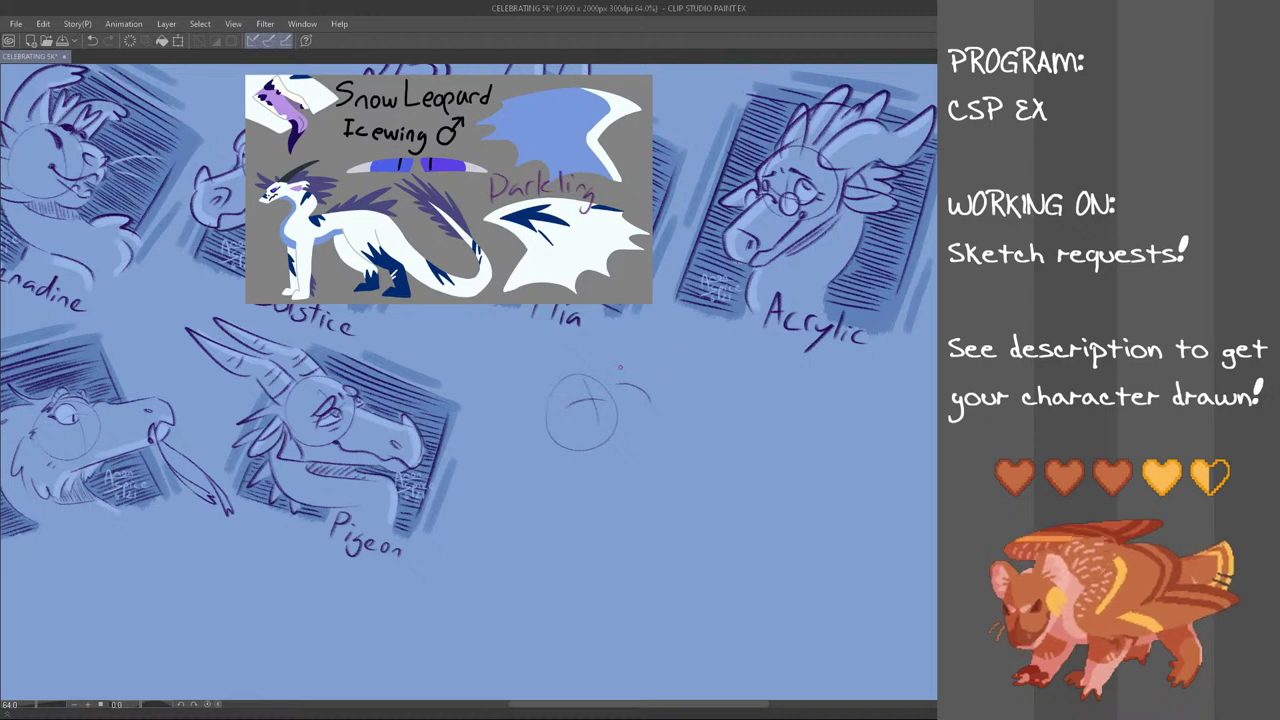
# Draw the top of Darkling's muzzle extending from the head circle, with nostril and curved snout tip, redoing unsatisfactory strokes
pyautogui.hotkey('ctrl', 'z')
pyautogui.moveTo(604, 390); pyautogui.dragTo(687, 377)
pyautogui.hotkey('ctrl', 'z')
pyautogui.hotkey('ctrl', 'z')
pyautogui.hotkey('ctrl', 'z')
pyautogui.hotkey('ctrl', 'z')
pyautogui.hotkey('ctrl', 'z')
pyautogui.hotkey('ctrl', 'z')
pyautogui.moveTo(603, 388); pyautogui.dragTo(690, 381)
pyautogui.hotkey('ctrl', 'z')
pyautogui.hotkey('ctrl', 'z')
pyautogui.moveTo(603, 389)
pyautogui.mouseDown()
pyautogui.moveTo(675, 380)
pyautogui.moveTo(684, 419)
pyautogui.moveTo(692, 383)
pyautogui.moveTo(683, 418)
pyautogui.moveTo(687, 391)
pyautogui.moveTo(668, 392)
pyautogui.mouseUp()
pyautogui.hotkey('ctrl', 'z')
pyautogui.hotkey('ctrl', 'z')
pyautogui.hotkey('ctrl', 'z')
pyautogui.hotkey('ctrl', 'z')
pyautogui.hotkey('ctrl', 'z')
pyautogui.hotkey('ctrl', 'z')
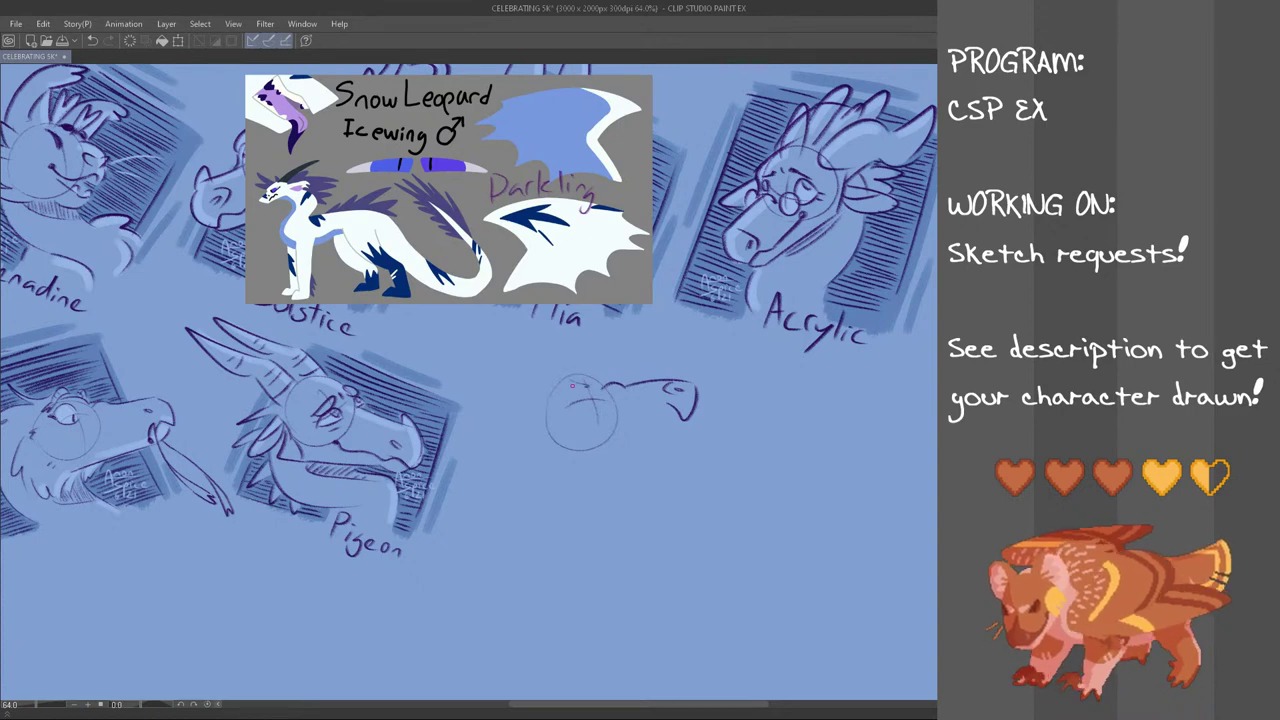
# Draw Darkling's angled brows and the eye beneath them inside the head circle, redoing misplaced strokes
pyautogui.hotkey('ctrl', 'z')
pyautogui.moveTo(569, 375); pyautogui.dragTo(613, 377)
pyautogui.hotkey('ctrl', 'z')
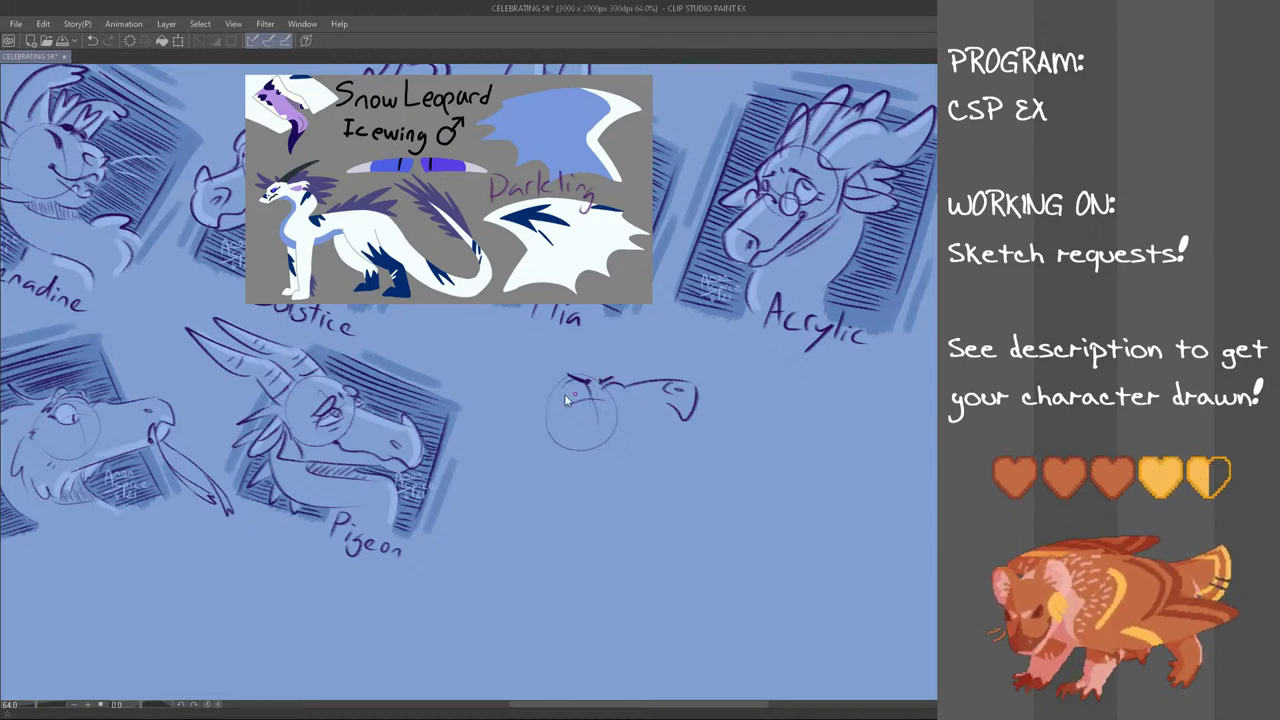
pyautogui.hotkey('ctrl', 'z')
pyautogui.moveTo(567, 388); pyautogui.dragTo(580, 401)
pyautogui.hotkey('ctrl', 'z')
pyautogui.hotkey('ctrl', 'z')
pyautogui.hotkey('ctrl', 'z')
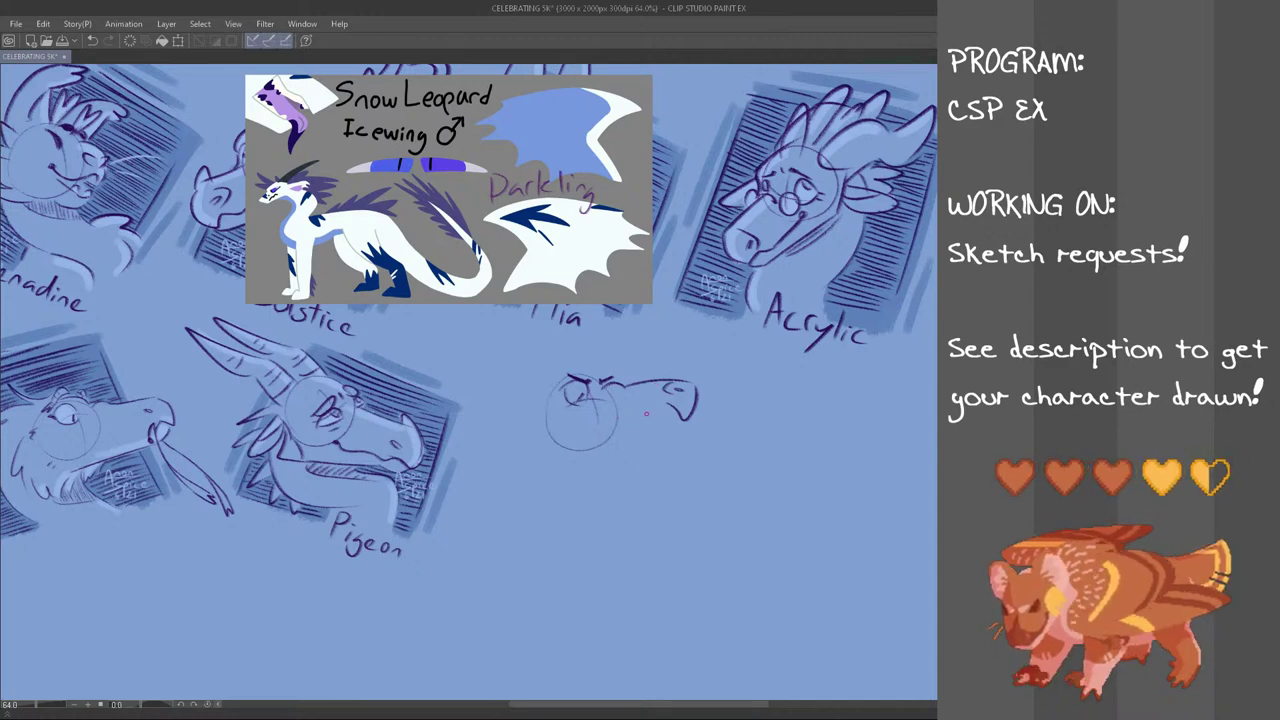
pyautogui.moveTo(618, 408)
pyautogui.mouseDown()
pyautogui.moveTo(595, 441)
pyautogui.moveTo(621, 405)
pyautogui.moveTo(647, 413)
pyautogui.mouseUp()
pyautogui.hotkey('ctrl', 'z')
pyautogui.hotkey('ctrl', 'z')
pyautogui.hotkey('ctrl', 'z')
pyautogui.hotkey('ctrl', 'z')
pyautogui.moveTo(587, 443); pyautogui.dragTo(642, 412)
pyautogui.hotkey('ctrl', 'z')
pyautogui.moveTo(582, 446)
pyautogui.mouseDown()
pyautogui.moveTo(621, 408)
pyautogui.moveTo(645, 412)
pyautogui.moveTo(634, 413)
pyautogui.mouseUp()
pyautogui.hotkey('ctrl', 'z')
pyautogui.hotkey('ctrl', 'z')
pyautogui.hotkey('ctrl', 'z')
# Draw Darkling's wavy upper lip beneath the muzzle and the open mouth's slanted corner, checking in mirror view and redoing misplaced strokes
pyautogui.press('h')
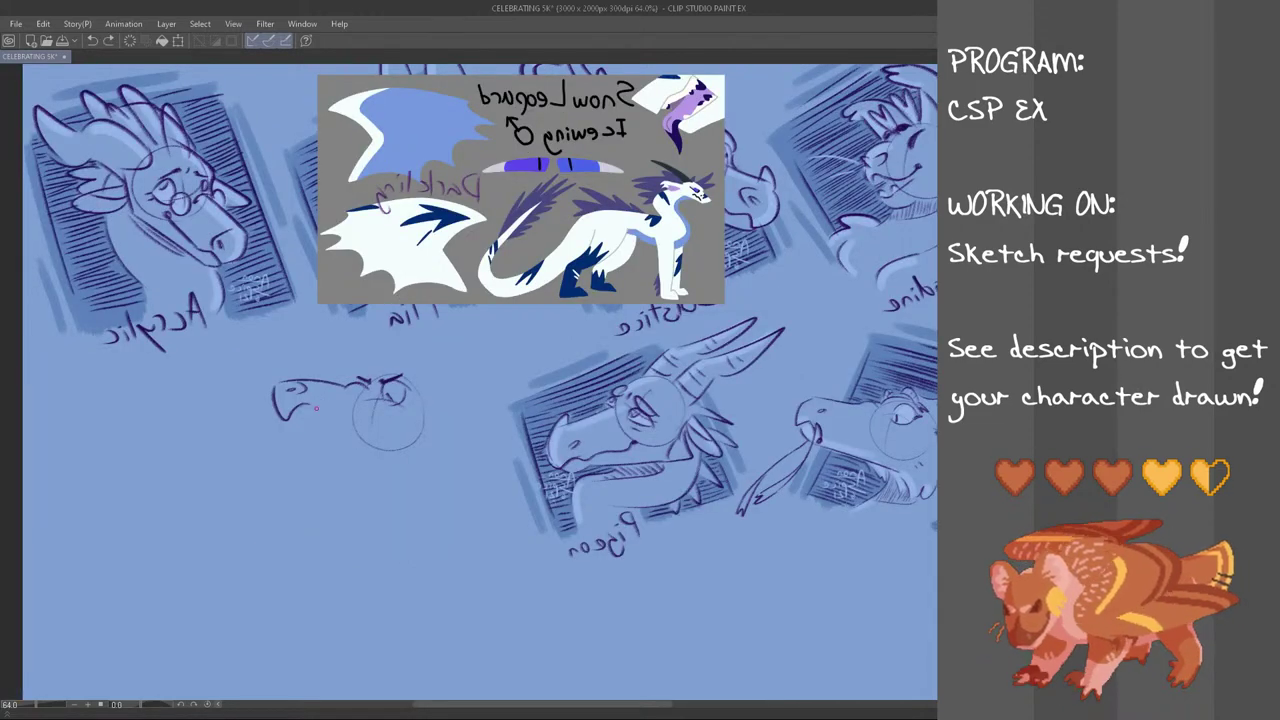
pyautogui.moveTo(313, 408); pyautogui.dragTo(366, 406)
pyautogui.hotkey('ctrl', 'z')
pyautogui.hotkey('ctrl', 'z')
pyautogui.moveTo(311, 408)
pyautogui.mouseDown()
pyautogui.moveTo(378, 430)
pyautogui.moveTo(346, 430)
pyautogui.moveTo(323, 414)
pyautogui.moveTo(376, 432)
pyautogui.mouseUp()
pyautogui.hotkey('ctrl', 'z')
pyautogui.hotkey('ctrl', 'z')
pyautogui.press('h')
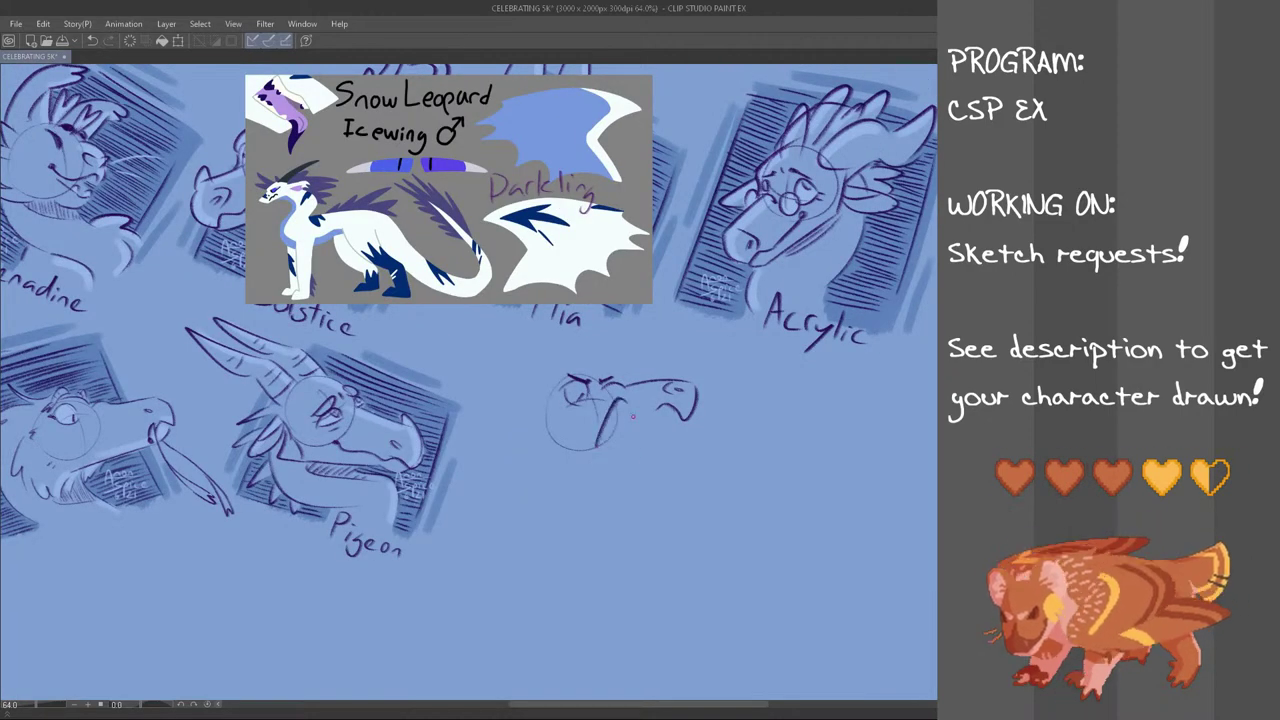
pyautogui.moveTo(618, 402)
pyautogui.mouseDown()
pyautogui.moveTo(584, 450)
pyautogui.moveTo(656, 410)
pyautogui.moveTo(632, 412)
pyautogui.moveTo(661, 411)
pyautogui.mouseUp()
pyautogui.hotkey('ctrl', 'z')
pyautogui.hotkey('ctrl', 'z')
pyautogui.hotkey('ctrl', 'z')
pyautogui.hotkey('ctrl', 'z')
pyautogui.hotkey('ctrl', 'z')
pyautogui.hotkey('ctrl', 'z')
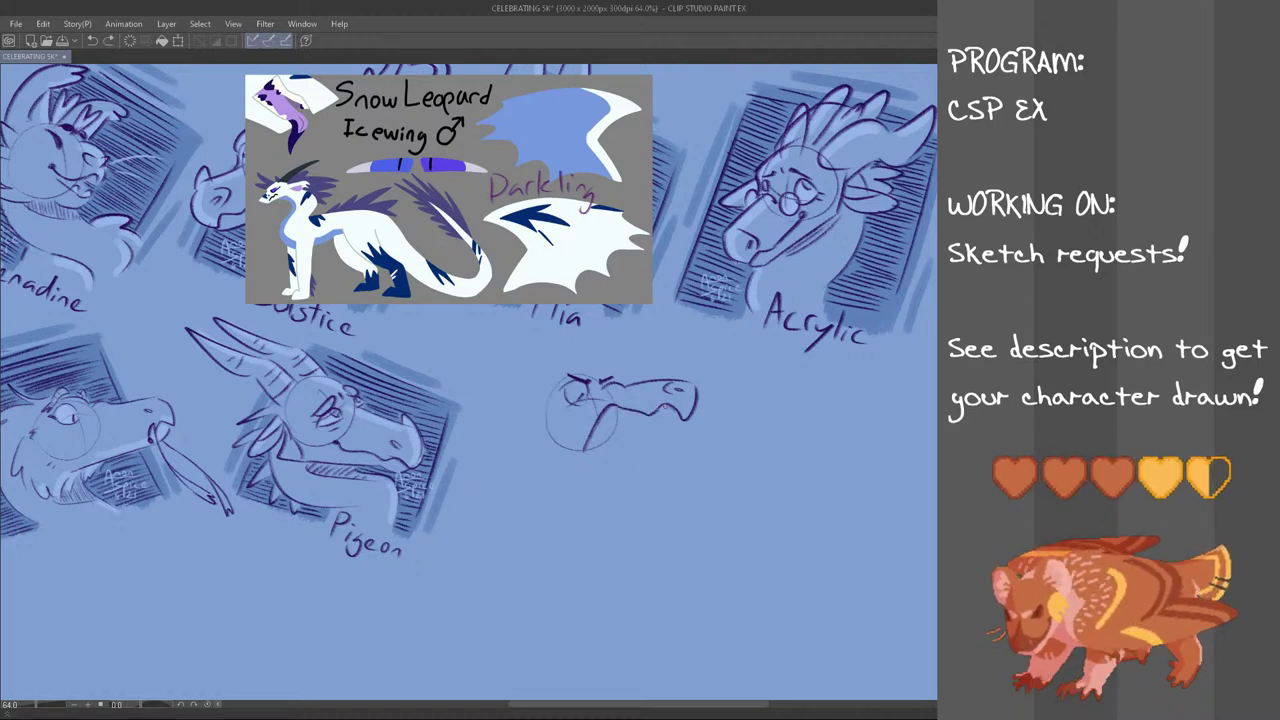
# Draw the inner mouth line and the upper edge of Darkling's open lower jaw, redoing misplaced strokes
pyautogui.moveTo(592, 449)
pyautogui.mouseDown()
pyautogui.moveTo(626, 448)
pyautogui.moveTo(585, 450)
pyautogui.moveTo(632, 468)
pyautogui.mouseUp()
pyautogui.hotkey('ctrl', 'z')
pyautogui.hotkey('ctrl', 'z')
pyautogui.hotkey('ctrl', 'z')
pyautogui.moveTo(630, 418)
pyautogui.mouseDown()
pyautogui.moveTo(631, 453)
pyautogui.moveTo(654, 451)
pyautogui.moveTo(670, 481)
pyautogui.mouseUp()
pyautogui.hotkey('ctrl', 'z')
pyautogui.hotkey('ctrl', 'z')
pyautogui.hotkey('ctrl', 'z')
pyautogui.moveTo(625, 445); pyautogui.dragTo(668, 476)
pyautogui.hotkey('ctrl', 'z')
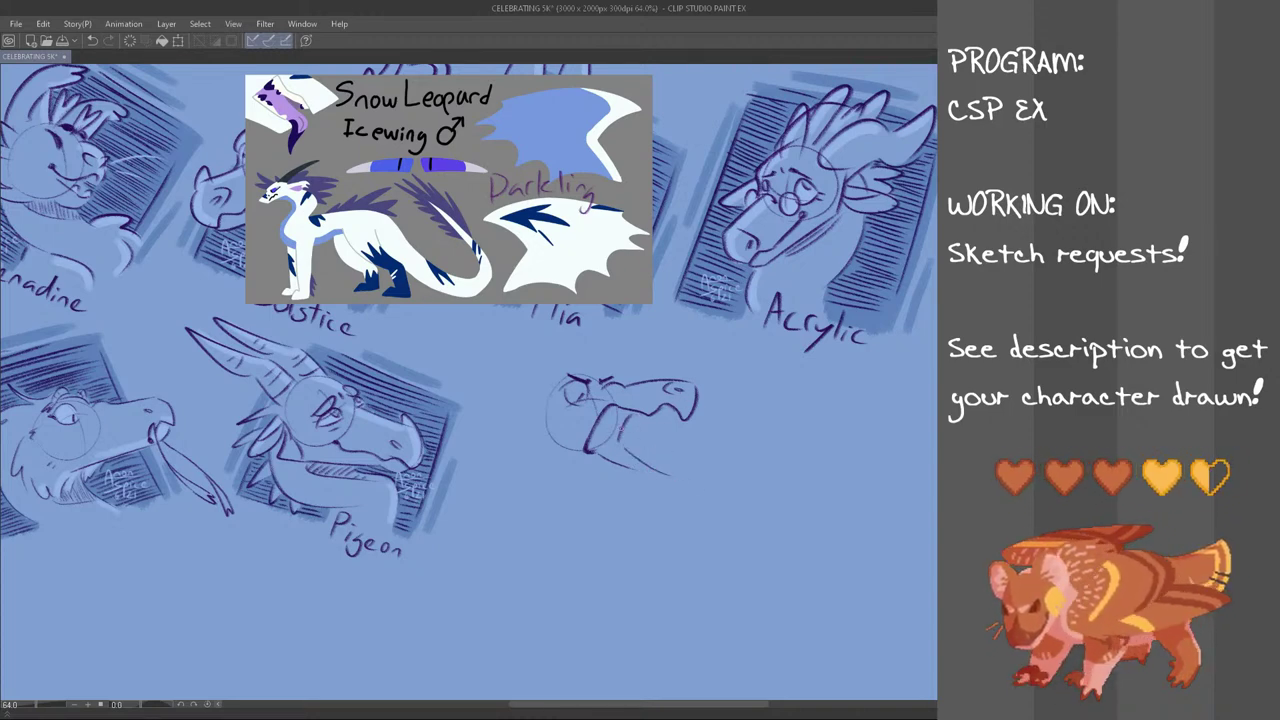
pyautogui.hotkey('ctrl', 'z')
# Draw the curve down the back of Darkling's head and rough in the lower jaw's underside
pyautogui.moveTo(552, 392)
pyautogui.mouseDown()
pyautogui.moveTo(530, 428)
pyautogui.moveTo(573, 466)
pyautogui.mouseUp()
pyautogui.hotkey('ctrl', 'z')
pyautogui.hotkey('ctrl', 'z')
pyautogui.hotkey('ctrl', 'z')
pyautogui.moveTo(547, 391)
pyautogui.mouseDown()
pyautogui.moveTo(532, 430)
pyautogui.moveTo(543, 421)
pyautogui.moveTo(617, 491)
pyautogui.moveTo(565, 460)
pyautogui.moveTo(650, 470)
pyautogui.mouseUp()
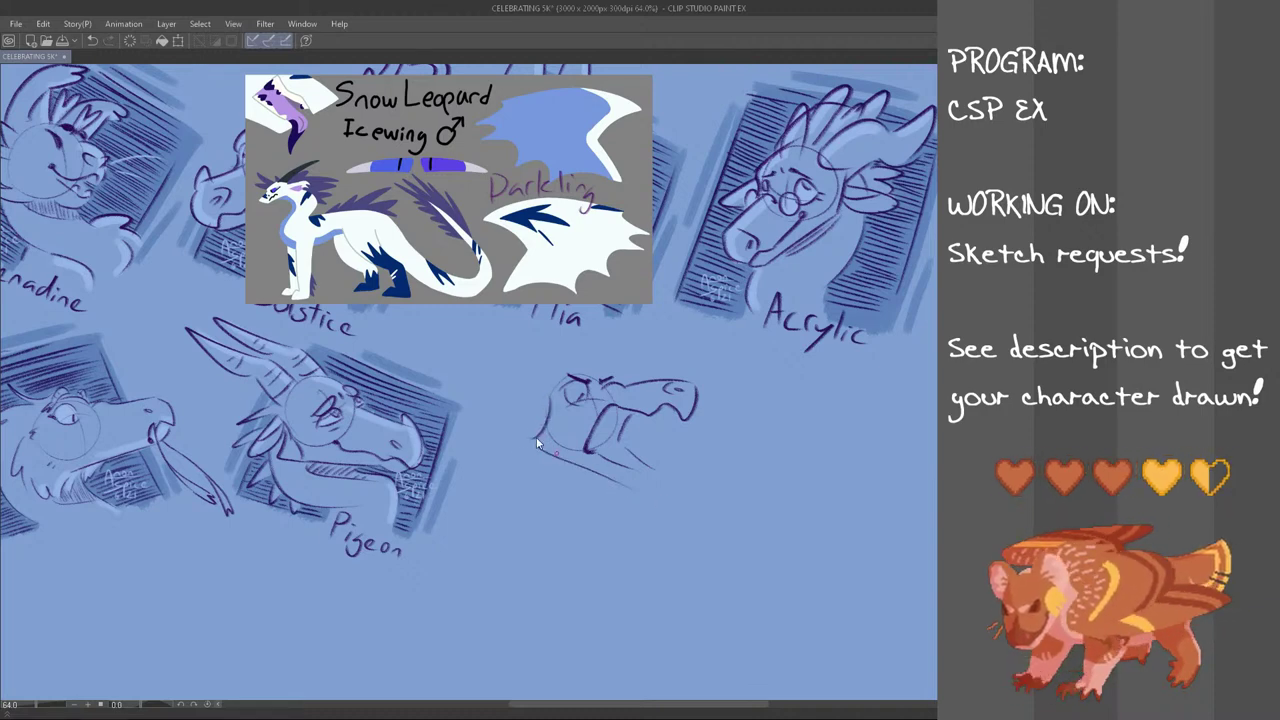
# Redraw the underside of Darkling's lower jaw as a longer line and close it with a rounded chin tip
pyautogui.hotkey('ctrl', 'z')
pyautogui.moveTo(527, 446); pyautogui.dragTo(650, 481)
pyautogui.hotkey('ctrl', 'z')
pyautogui.moveTo(520, 449); pyautogui.dragTo(655, 489)
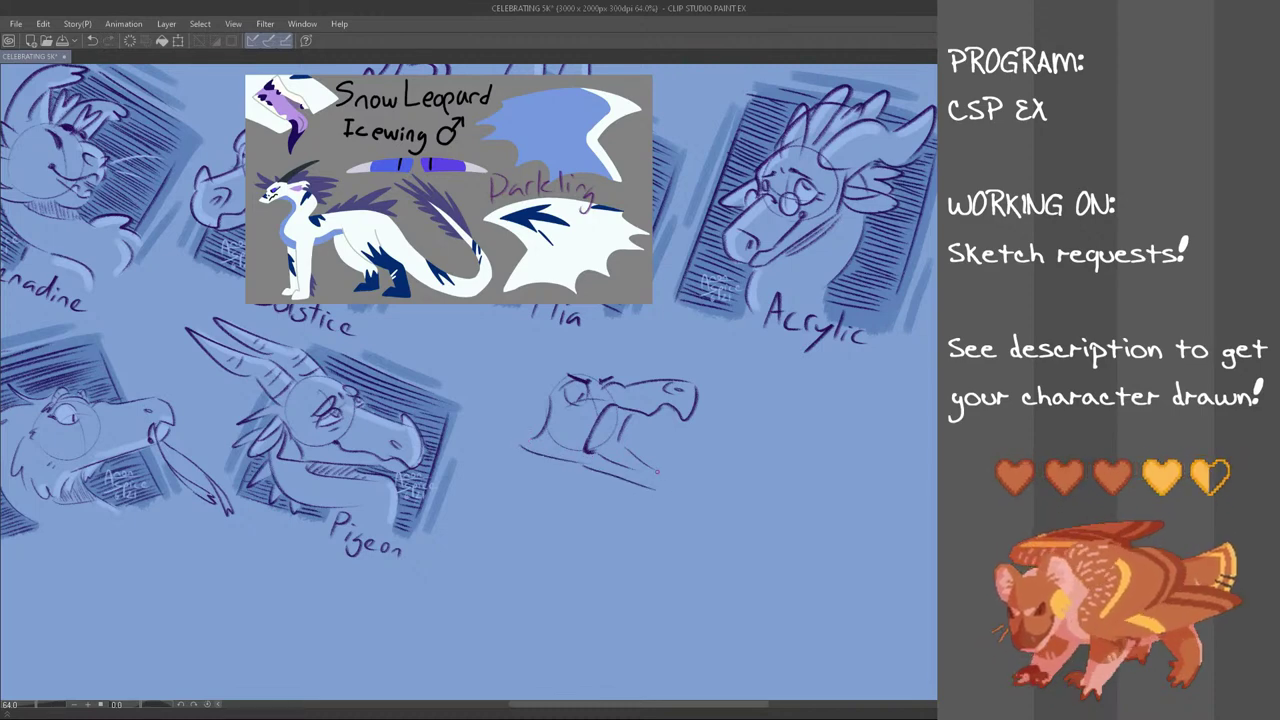
pyautogui.hotkey('ctrl', 'z')
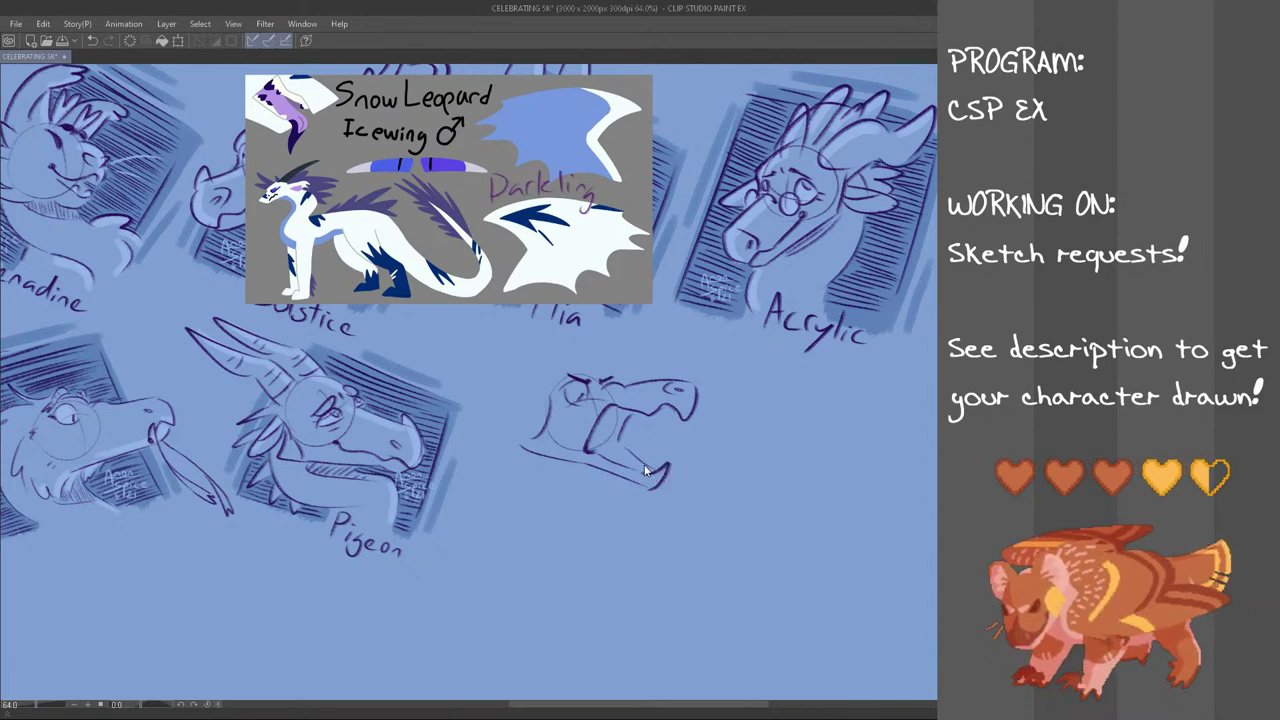
pyautogui.moveTo(656, 471); pyautogui.dragTo(653, 487)
pyautogui.hotkey('ctrl', 'z')
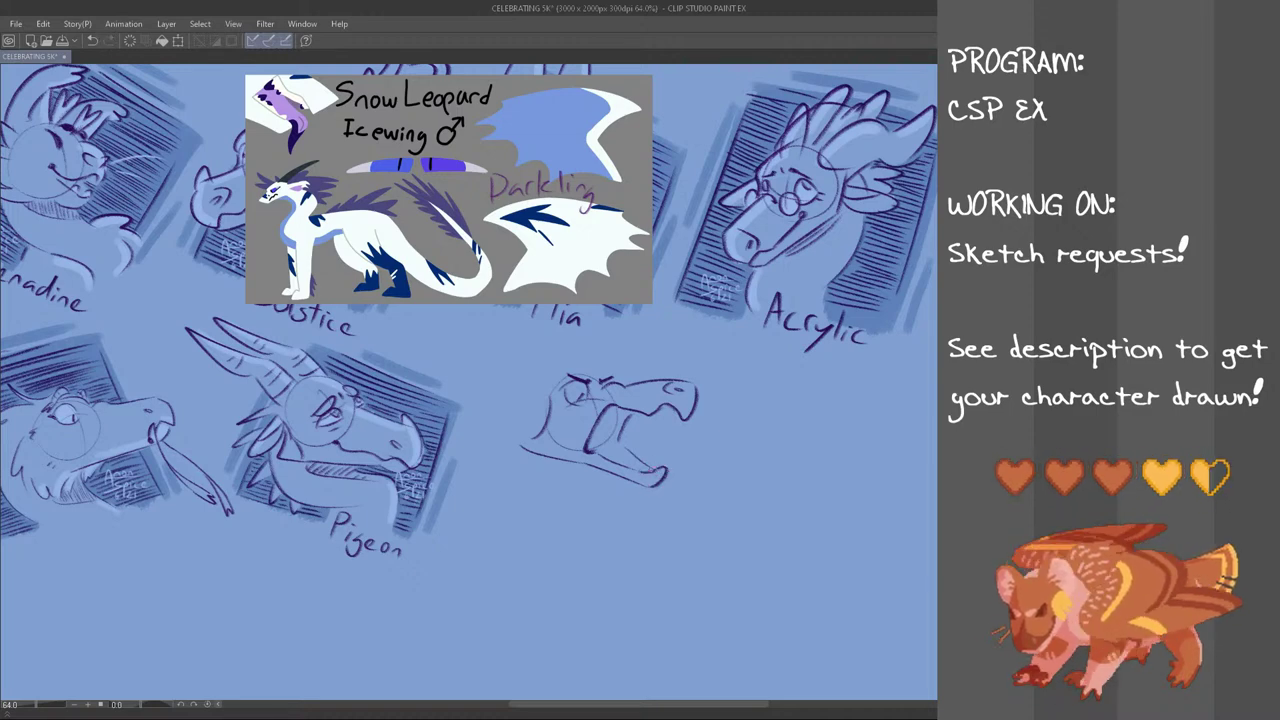
# Add pointed teeth along Darkling's upper lip and lower jaw, redoing unsatisfactory strokes
pyautogui.moveTo(657, 409); pyautogui.dragTo(667, 410)
pyautogui.hotkey('ctrl', 'z')
pyautogui.hotkey('ctrl', 'z')
pyautogui.hotkey('ctrl', 'z')
pyautogui.moveTo(634, 466)
pyautogui.mouseDown()
pyautogui.moveTo(650, 472)
pyautogui.moveTo(628, 467)
pyautogui.mouseUp()
pyautogui.hotkey('ctrl', 'z')
pyautogui.hotkey('ctrl', 'z')
pyautogui.hotkey('ctrl', 'z')
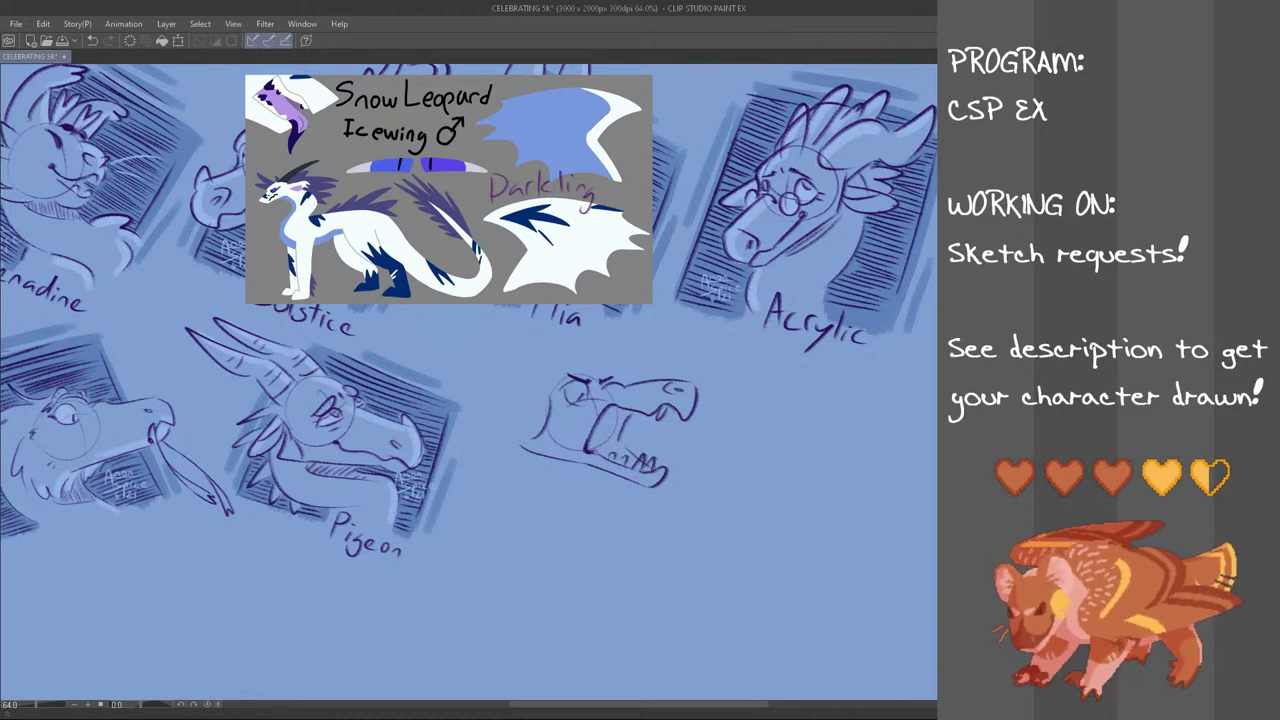
pyautogui.hotkey('ctrl', 'z')
# Add the rear upper teeth and the tongue inside Darkling's open mouth
pyautogui.moveTo(620, 411); pyautogui.dragTo(625, 409)
pyautogui.hotkey('ctrl', 'z')
pyautogui.moveTo(627, 410)
pyautogui.mouseDown()
pyautogui.moveTo(632, 453)
pyautogui.moveTo(606, 442)
pyautogui.moveTo(630, 430)
pyautogui.mouseUp()
pyautogui.hotkey('ctrl', 'z')
pyautogui.hotkey('ctrl', 'z')
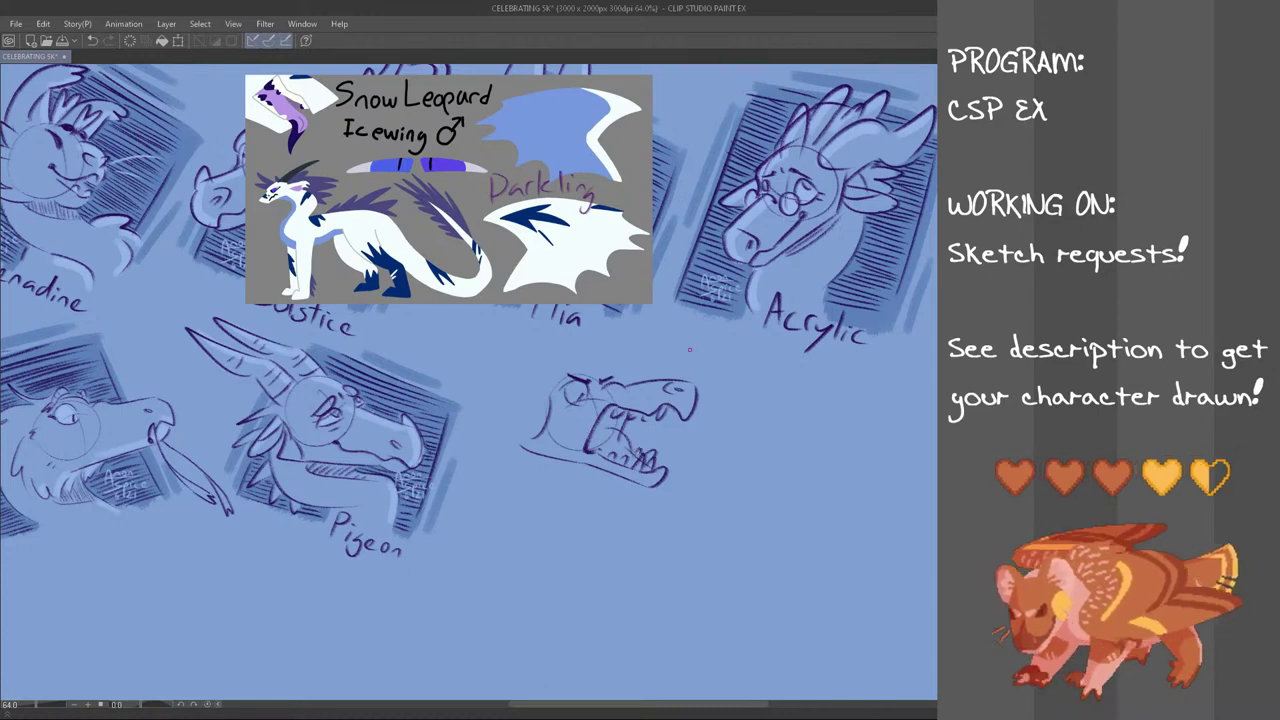
# Flip the canvas view, add a small brow ridge in front of Darkling's eye, and undo a trial forehead stroke
pyautogui.press('h')
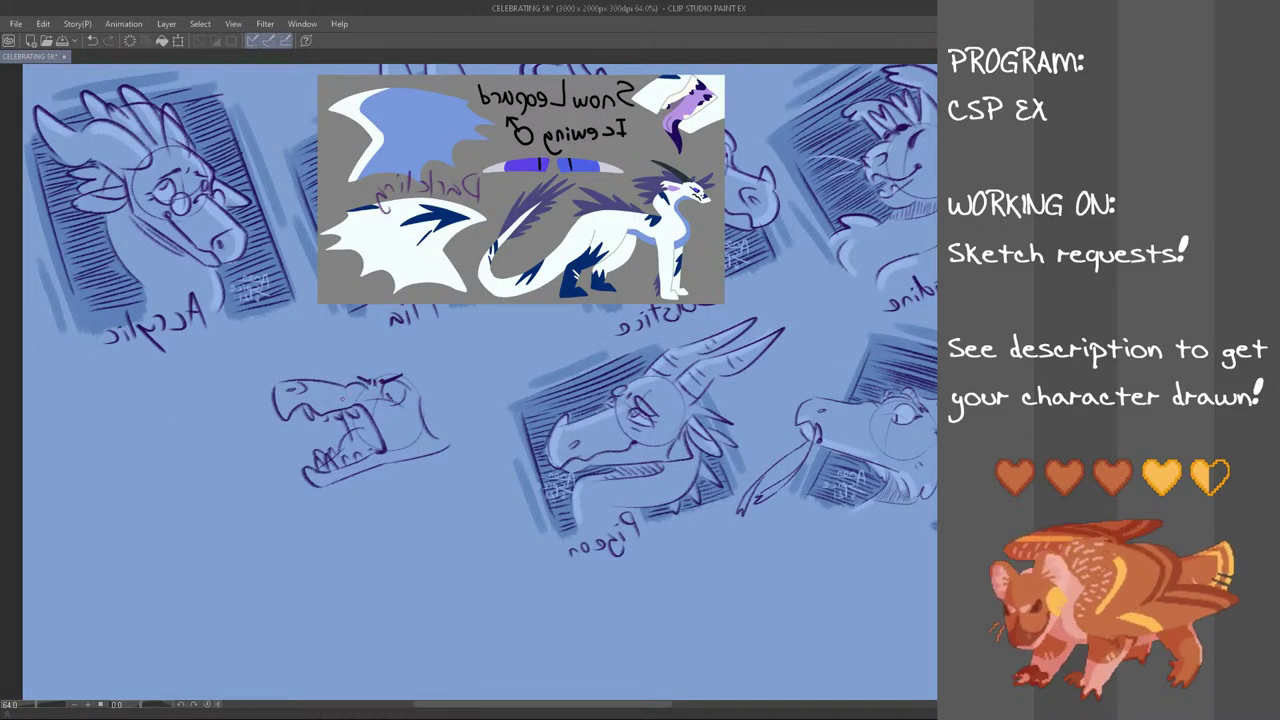
pyautogui.hotkey('ctrl', 'z')
pyautogui.moveTo(370, 382)
pyautogui.mouseDown()
pyautogui.moveTo(354, 371)
pyautogui.moveTo(429, 363)
pyautogui.mouseUp()
pyautogui.hotkey('ctrl', 'z')
pyautogui.hotkey('ctrl', 'z')
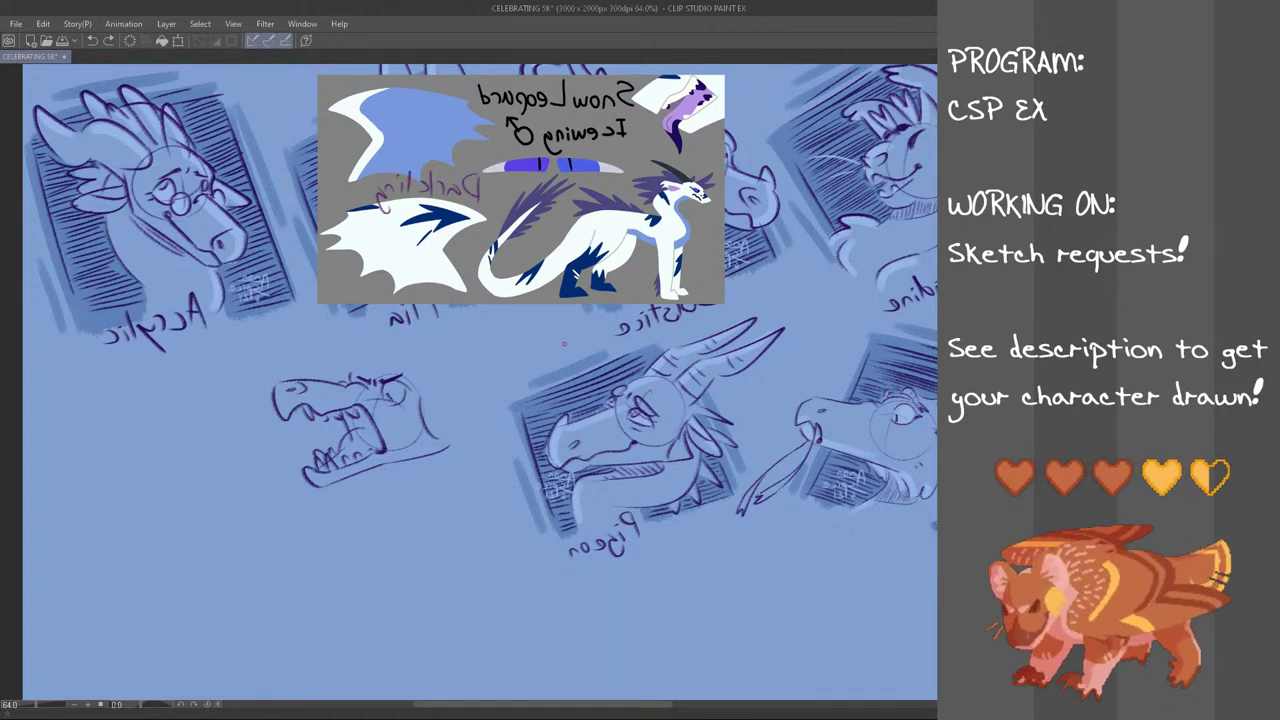
pyautogui.moveTo(345, 372)
pyautogui.mouseDown()
pyautogui.moveTo(384, 358)
pyautogui.moveTo(362, 377)
pyautogui.moveTo(438, 341)
pyautogui.mouseUp()
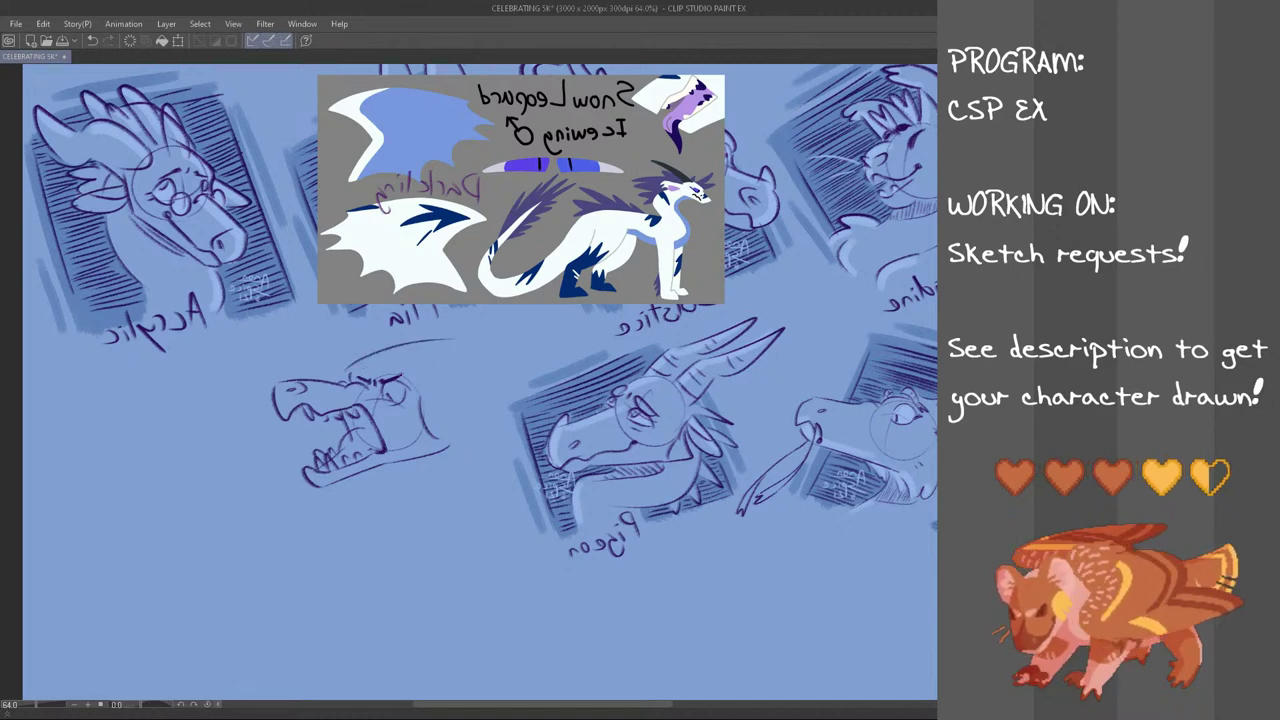
pyautogui.hotkey('ctrl', 'z')
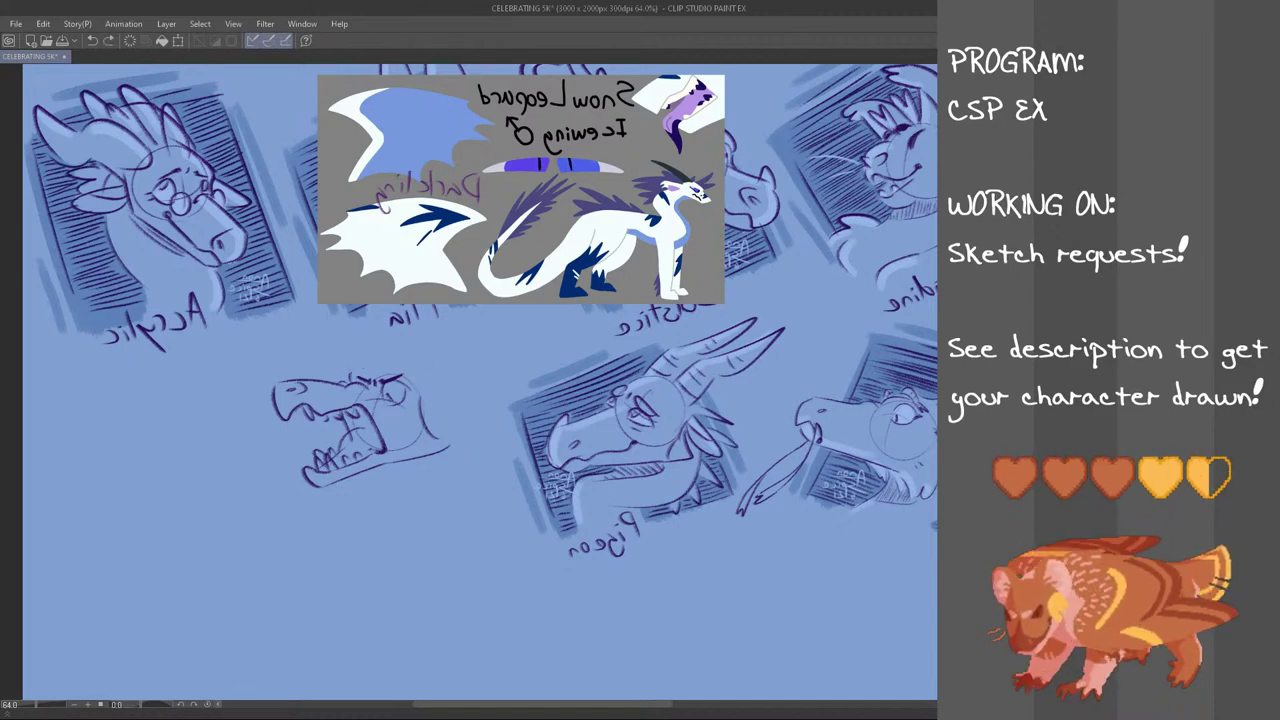
# Select Darkling's head sketch and move it down and forward, away from Pigeon's headshot, to make room for horns
pyautogui.moveTo(408, 348)
pyautogui.mouseDown()
pyautogui.moveTo(324, 515)
pyautogui.moveTo(310, 350)
pyautogui.mouseUp()
pyautogui.hotkey('ctrl', 't')
pyautogui.moveTo(413, 454)
pyautogui.mouseDown()
pyautogui.moveTo(367, 454)
pyautogui.moveTo(367, 479)
pyautogui.mouseUp()
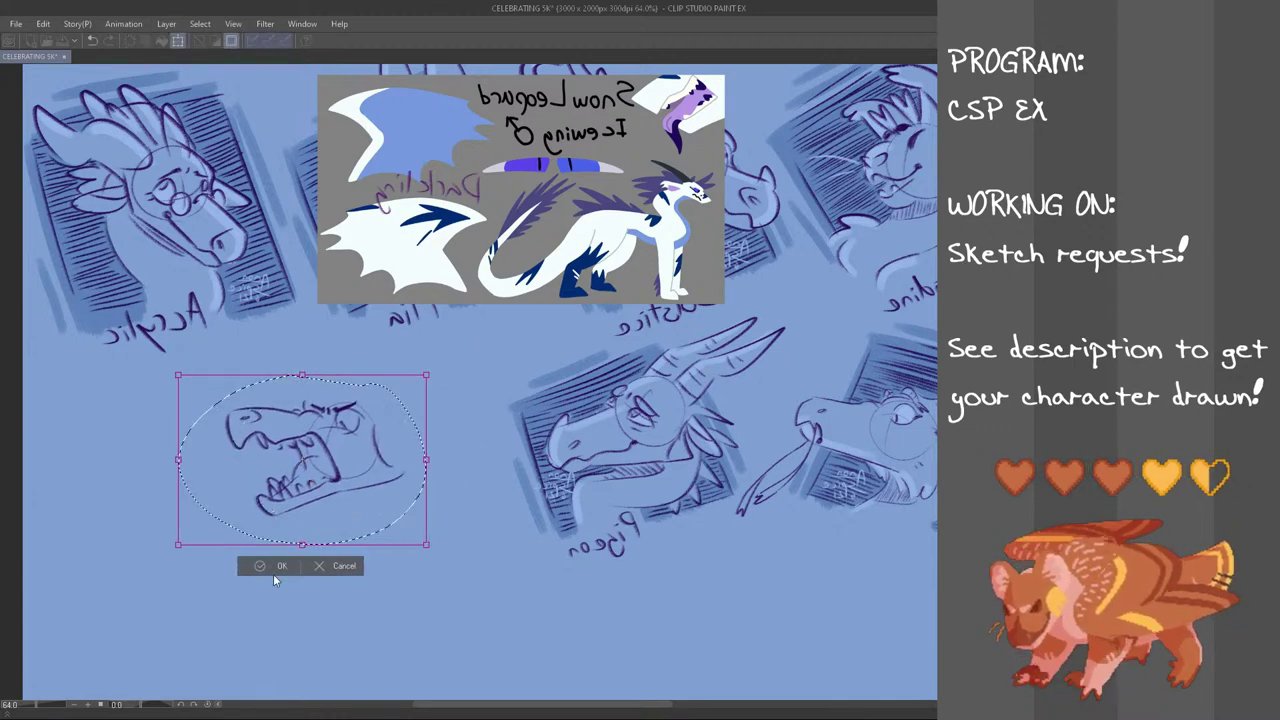
pyautogui.press('Return')
pyautogui.hotkey('ctrl', 'd')
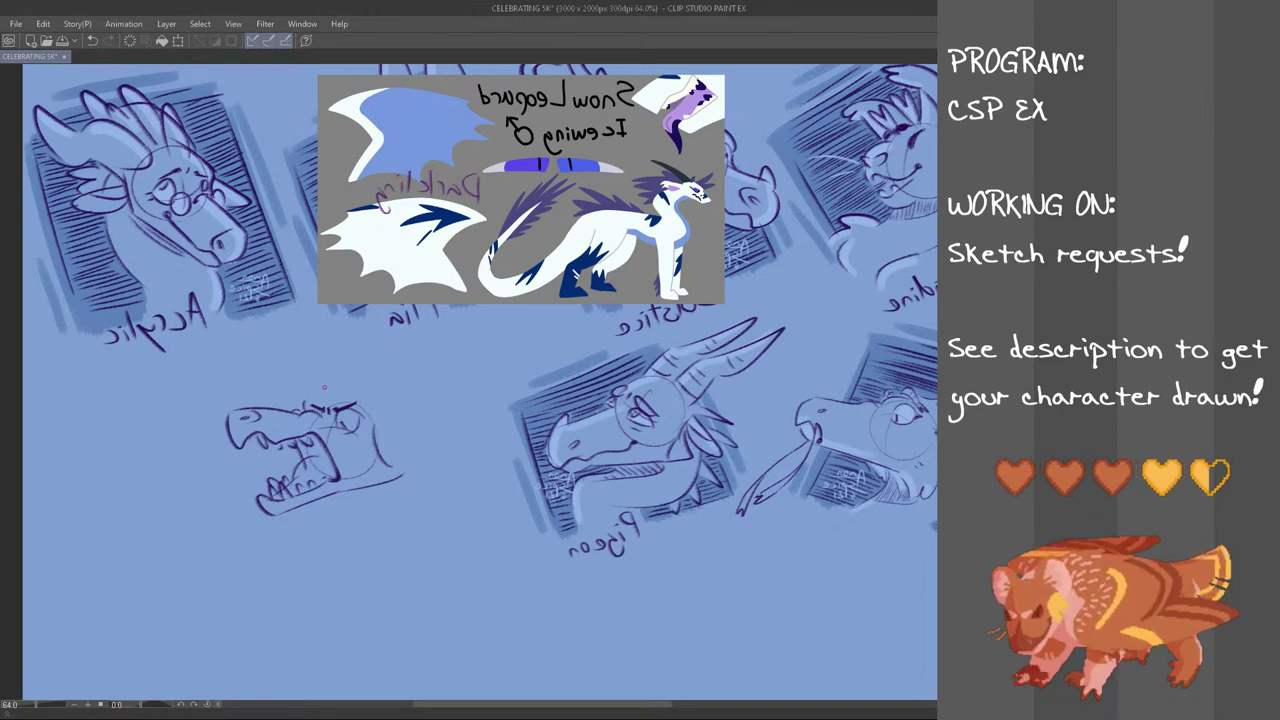
# Draw a crest of tall, pointed spikes rising from Darkling's brow, redoing misplaced strokes
pyautogui.moveTo(307, 405)
pyautogui.mouseDown()
pyautogui.moveTo(396, 368)
pyautogui.moveTo(325, 396)
pyautogui.moveTo(357, 376)
pyautogui.moveTo(364, 323)
pyautogui.mouseUp()
pyautogui.hotkey('ctrl', 'z')
pyautogui.hotkey('ctrl', 'z')
pyautogui.hotkey('ctrl', 'z')
pyautogui.hotkey('ctrl', 'z')
pyautogui.hotkey('ctrl', 'z')
pyautogui.hotkey('ctrl', 'z')
pyautogui.hotkey('ctrl', 'z')
pyautogui.moveTo(343, 388)
pyautogui.mouseDown()
pyautogui.moveTo(357, 374)
pyautogui.moveTo(304, 366)
pyautogui.moveTo(328, 384)
pyautogui.moveTo(343, 369)
pyautogui.moveTo(377, 385)
pyautogui.moveTo(363, 350)
pyautogui.mouseUp()
pyautogui.hotkey('ctrl', 'z')
pyautogui.hotkey('ctrl', 'z')
pyautogui.hotkey('ctrl', 'z')
pyautogui.hotkey('ctrl', 'z')
pyautogui.hotkey('ctrl', 'z')
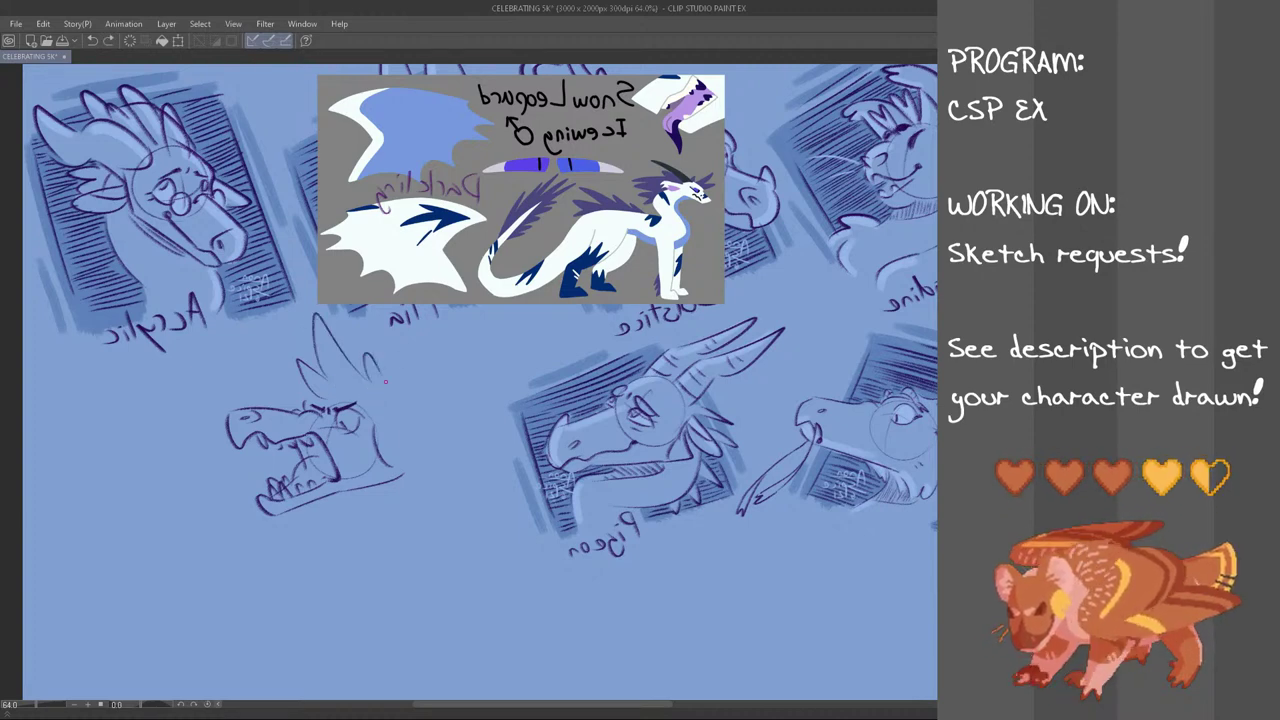
# Draw the first long horn sweeping back from Darkling's head and connect the crest to the brow, redoing misplaced strokes
pyautogui.moveTo(377, 395); pyautogui.dragTo(430, 366)
pyautogui.hotkey('ctrl', 'z')
pyautogui.moveTo(373, 400)
pyautogui.mouseDown()
pyautogui.moveTo(435, 379)
pyautogui.moveTo(391, 404)
pyautogui.moveTo(522, 349)
pyautogui.moveTo(373, 425)
pyautogui.moveTo(384, 397)
pyautogui.moveTo(518, 354)
pyautogui.moveTo(386, 419)
pyautogui.mouseUp()
pyautogui.hotkey('ctrl', 'z')
pyautogui.hotkey('ctrl', 'z')
pyautogui.hotkey('ctrl', 'z')
pyautogui.hotkey('ctrl', 'z')
pyautogui.hotkey('ctrl', 'y')
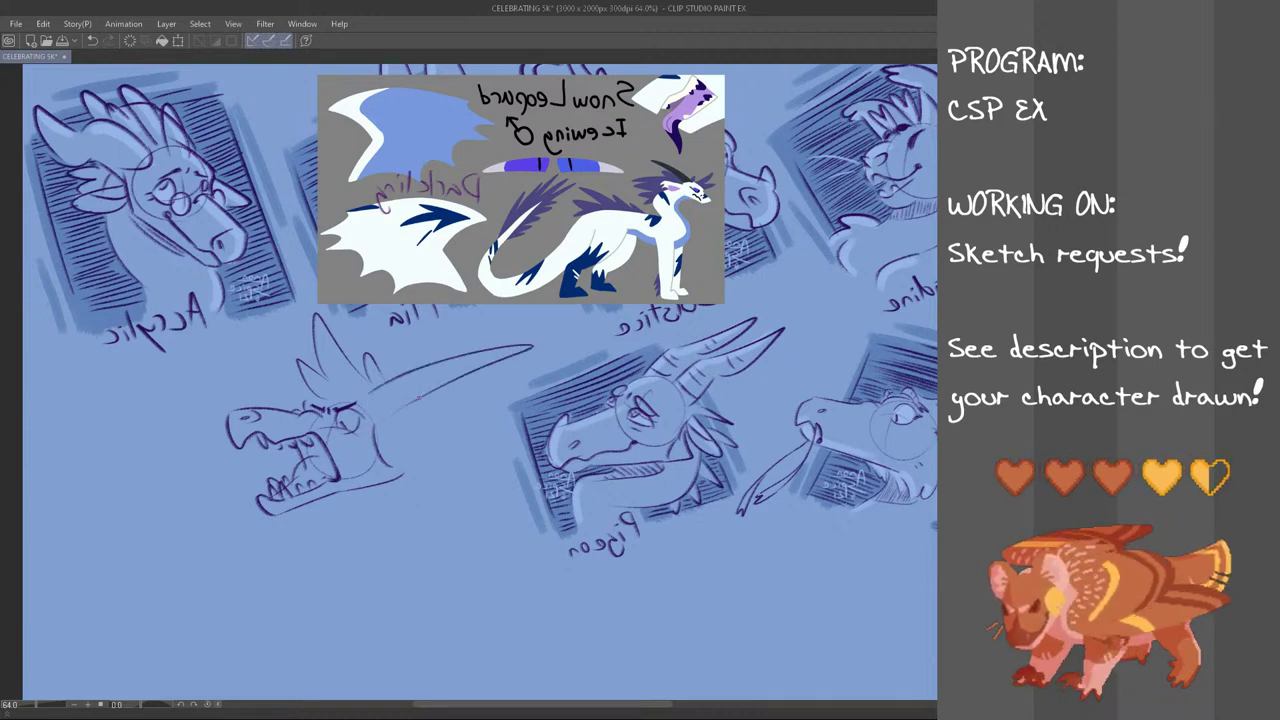
pyautogui.hotkey('ctrl', 'z')
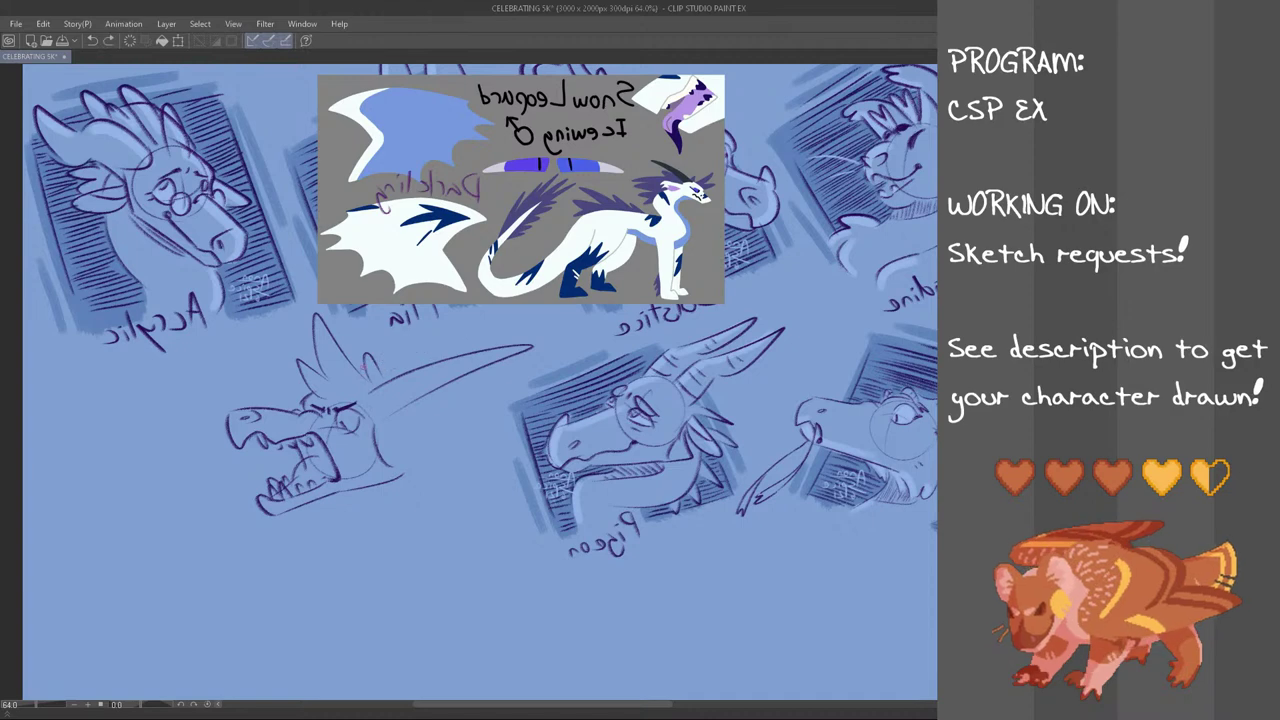
# Add the second long horn behind the first, refine the back of Darkling's head, and restore the normal canvas view
pyautogui.moveTo(377, 361)
pyautogui.mouseDown()
pyautogui.moveTo(480, 331)
pyautogui.moveTo(388, 369)
pyautogui.moveTo(404, 367)
pyautogui.mouseUp()
pyautogui.hotkey('ctrl', 'z')
pyautogui.press('h')
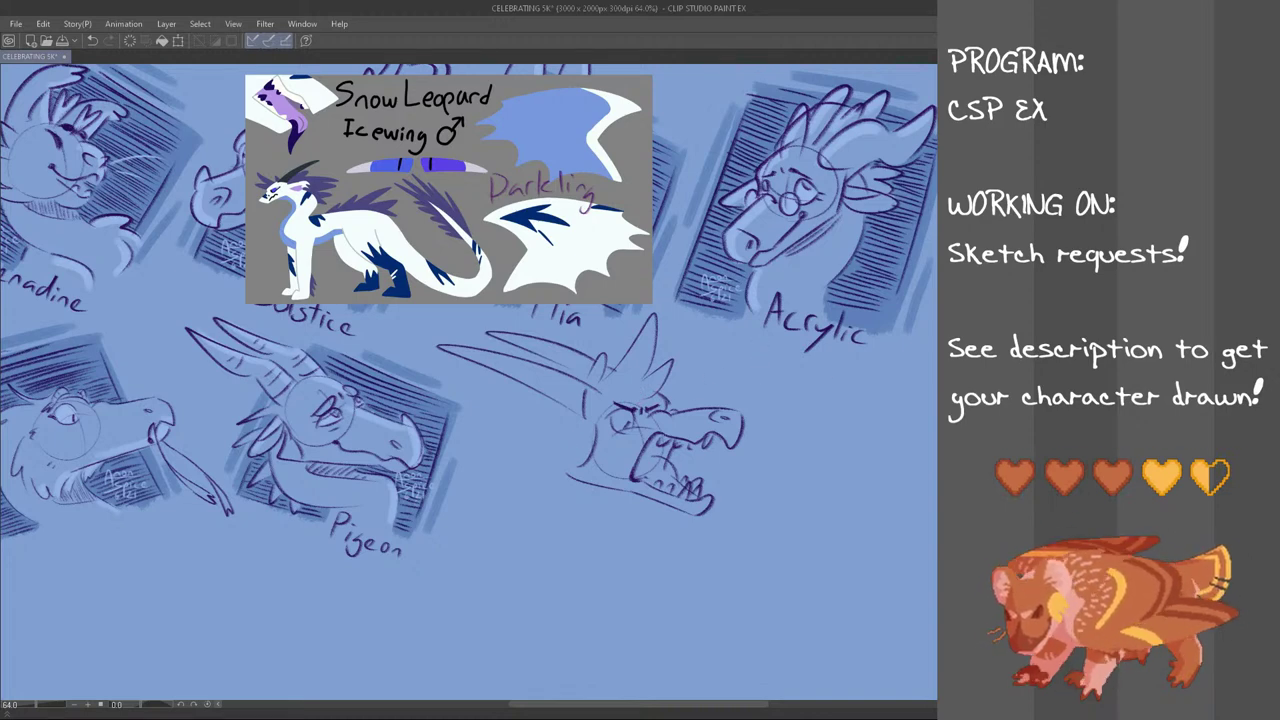
# Select the rear cheek and jaw lines and shift them slightly backward, checking the head in mirrored view
pyautogui.moveTo(580, 436)
pyautogui.mouseDown()
pyautogui.moveTo(583, 468)
pyautogui.moveTo(627, 484)
pyautogui.moveTo(594, 507)
pyautogui.moveTo(560, 450)
pyautogui.mouseUp()
pyautogui.hotkey('ctrl', 't')
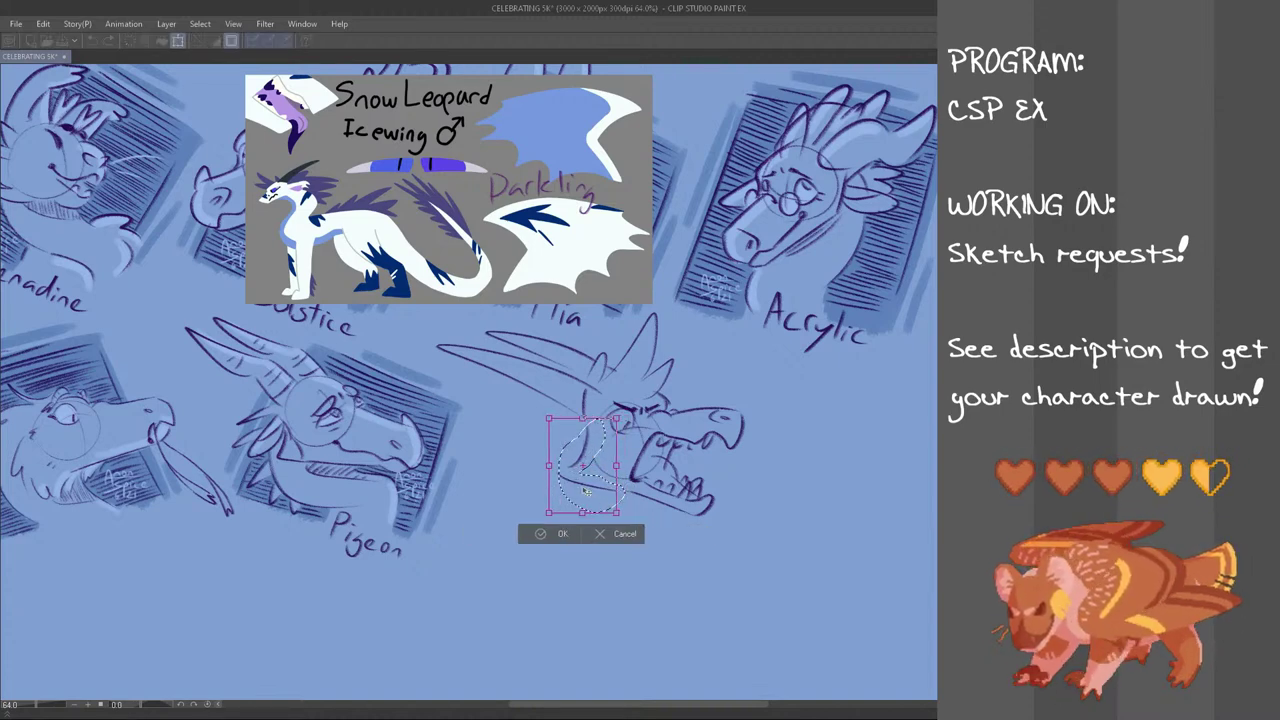
pyautogui.click(575, 539)
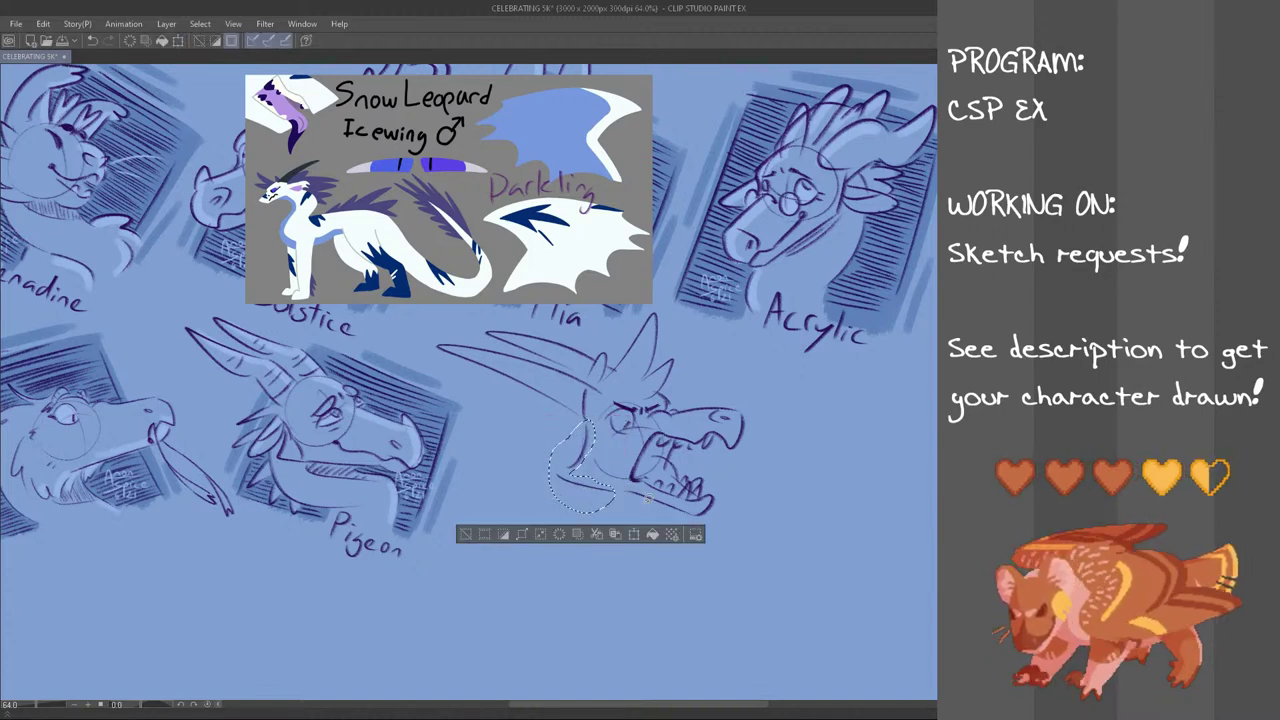
pyautogui.hotkey('ctrl', 'd')
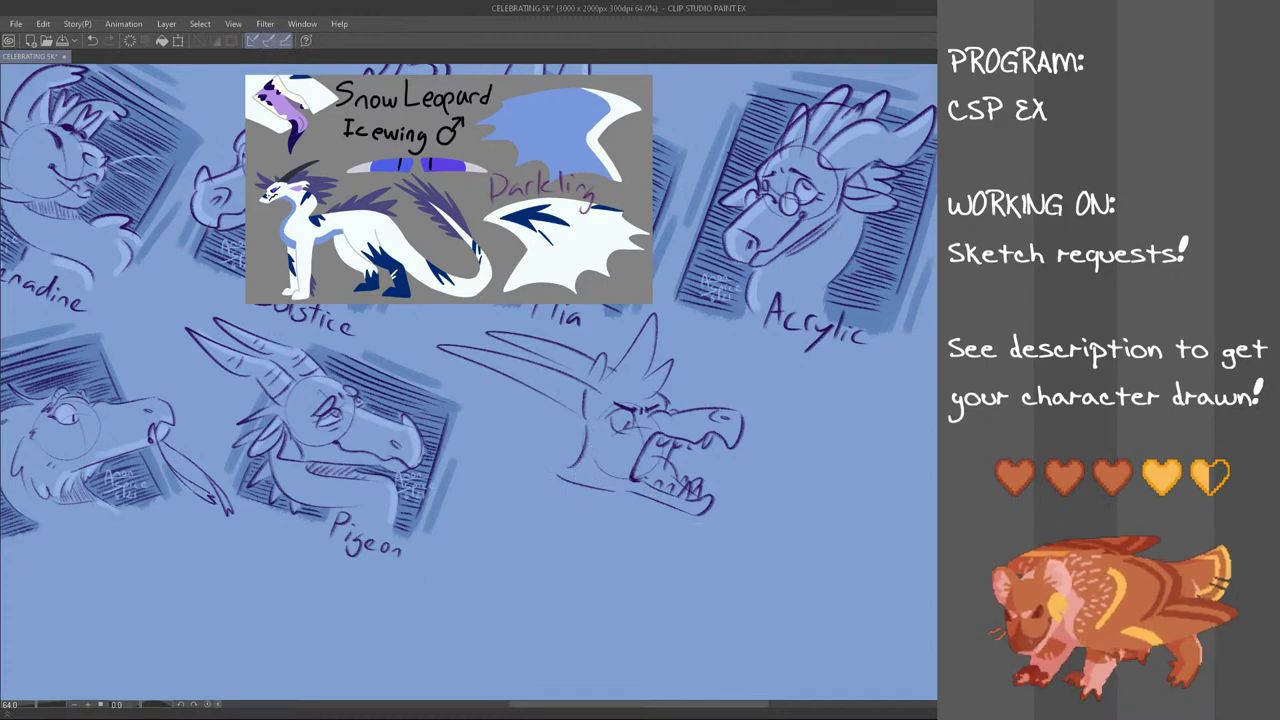
pyautogui.press('h')
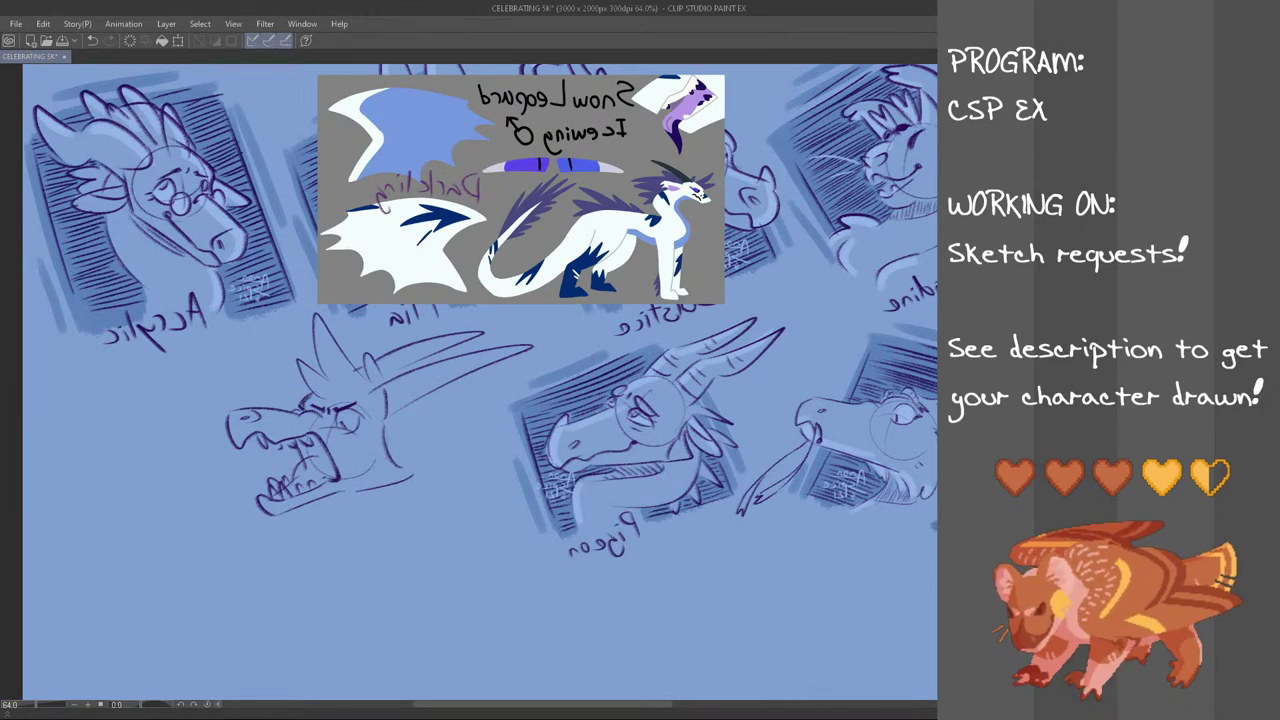
pyautogui.press('h')
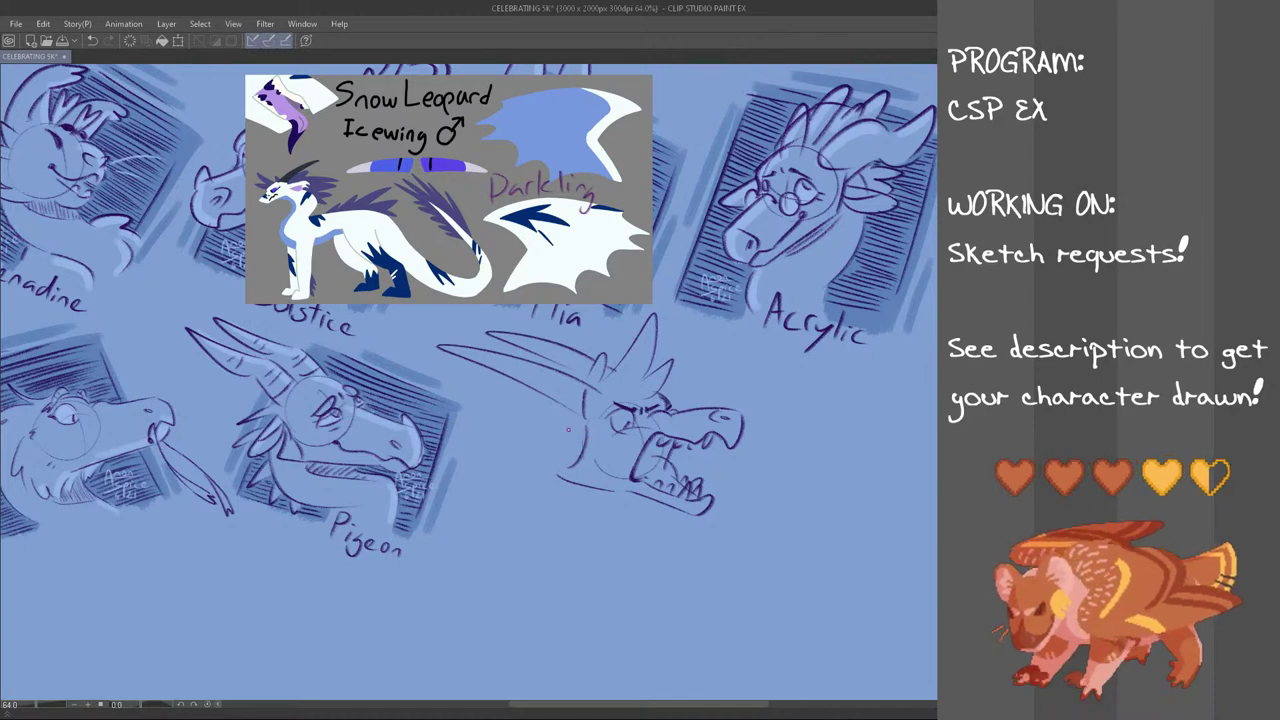
# Draw Darkling's ear frill with pointed tips behind the cheek, redoing unsatisfactory strokes
pyautogui.moveTo(576, 427)
pyautogui.mouseDown()
pyautogui.moveTo(503, 440)
pyautogui.moveTo(566, 429)
pyautogui.moveTo(565, 412)
pyautogui.moveTo(510, 448)
pyautogui.moveTo(516, 432)
pyautogui.moveTo(519, 447)
pyautogui.moveTo(580, 434)
pyautogui.mouseUp()
pyautogui.hotkey('ctrl', 'z')
pyautogui.hotkey('ctrl', 'z')
pyautogui.hotkey('ctrl', 'z')
pyautogui.hotkey('ctrl', 'z')
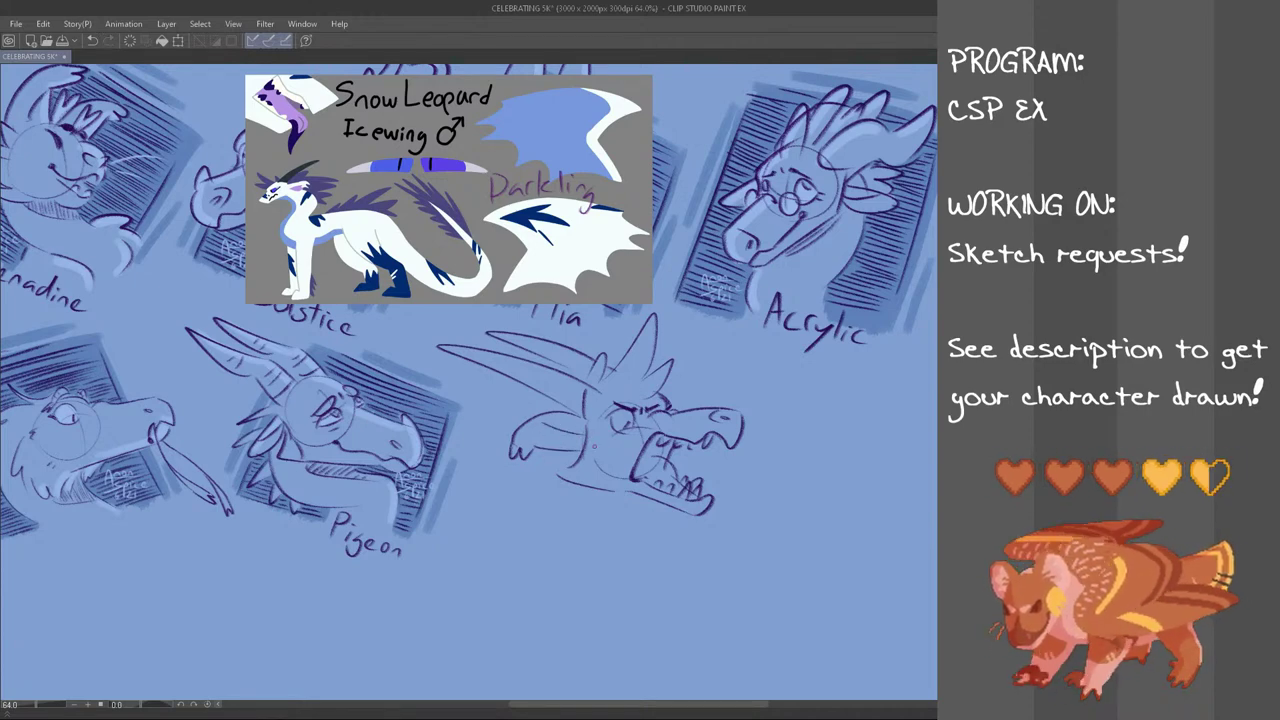
# Draw the curved back of Darkling's neck and the throat line beneath the jaw, redoing misplaced strokes
pyautogui.moveTo(531, 460)
pyautogui.mouseDown()
pyautogui.moveTo(496, 533)
pyautogui.moveTo(479, 517)
pyautogui.mouseUp()
pyautogui.hotkey('ctrl', 'z')
pyautogui.hotkey('ctrl', 'z')
pyautogui.moveTo(550, 450)
pyautogui.mouseDown()
pyautogui.moveTo(524, 544)
pyautogui.moveTo(616, 548)
pyautogui.mouseUp()
pyautogui.hotkey('ctrl', 'z')
pyautogui.hotkey('ctrl', 'z')
pyautogui.moveTo(545, 455); pyautogui.dragTo(612, 553)
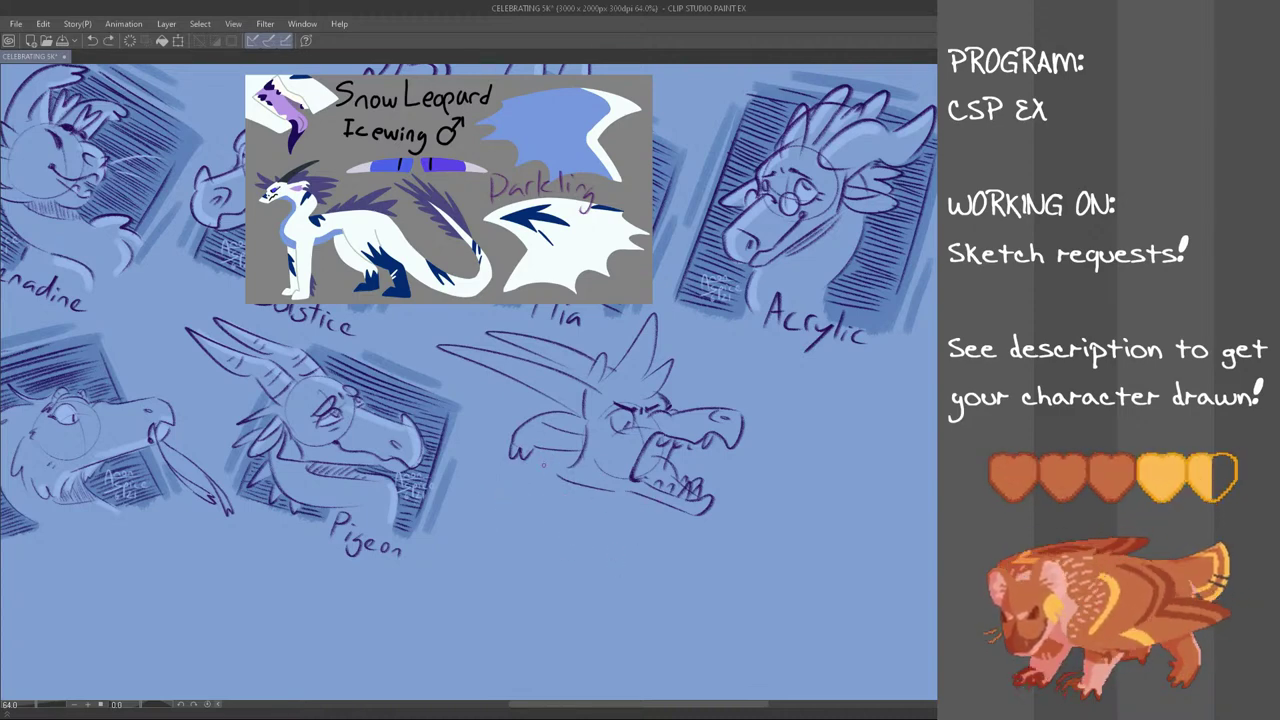
pyautogui.moveTo(627, 493); pyautogui.dragTo(667, 524)
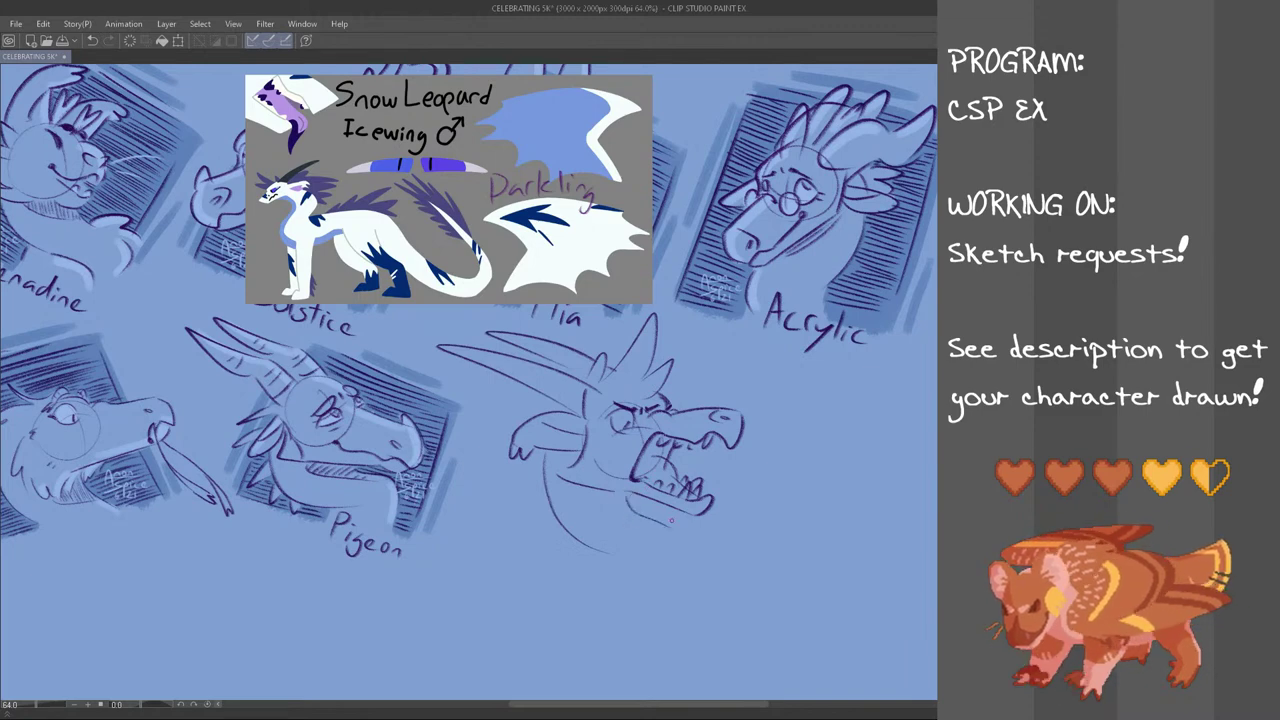
pyautogui.hotkey('ctrl', 'z')
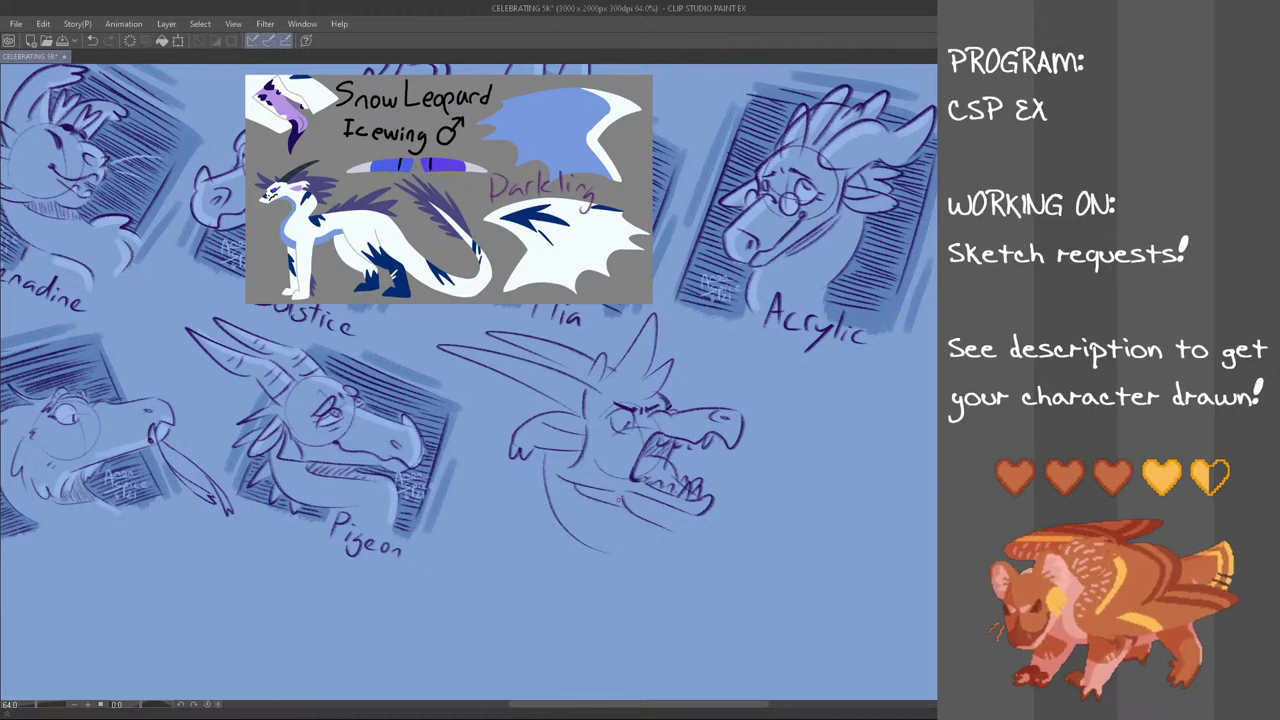
# Hatch the shadow beneath Darkling's jaw and add pointed tufts behind the ear and down the back of the neck
pyautogui.moveTo(580, 498); pyautogui.dragTo(622, 489)
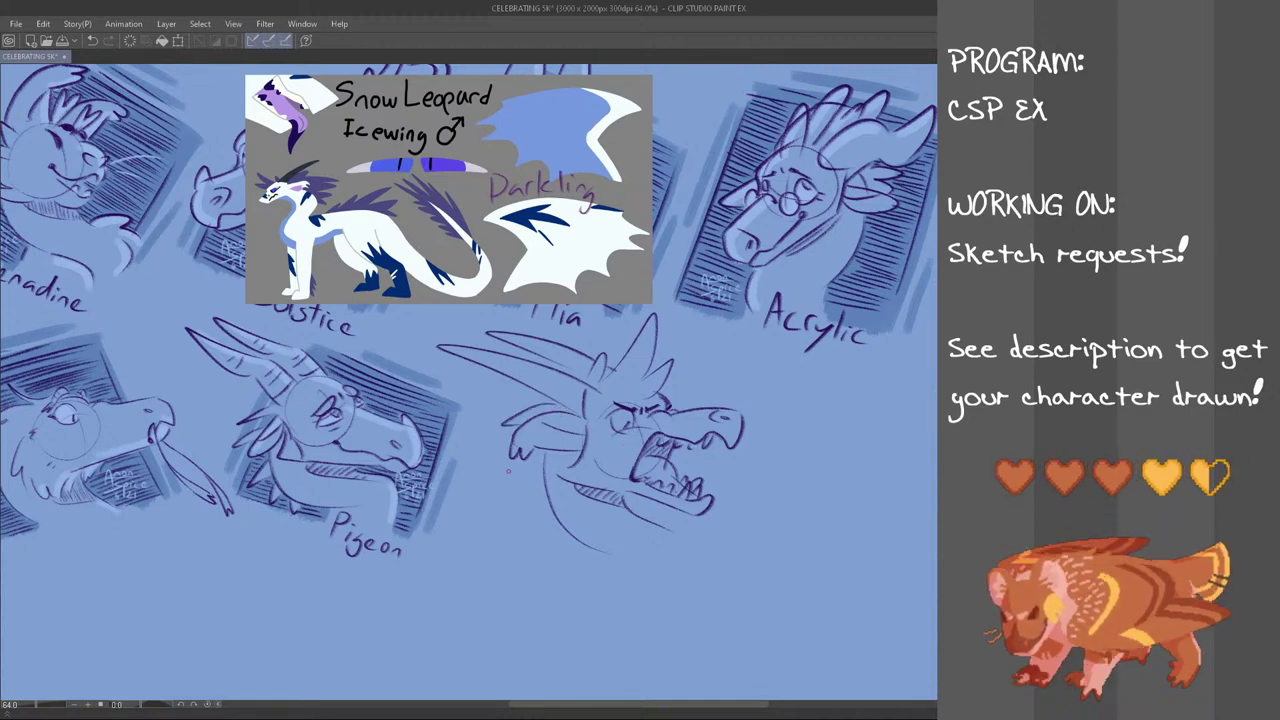
pyautogui.moveTo(520, 484); pyautogui.dragTo(497, 502)
pyautogui.moveTo(531, 505); pyautogui.dragTo(541, 526)
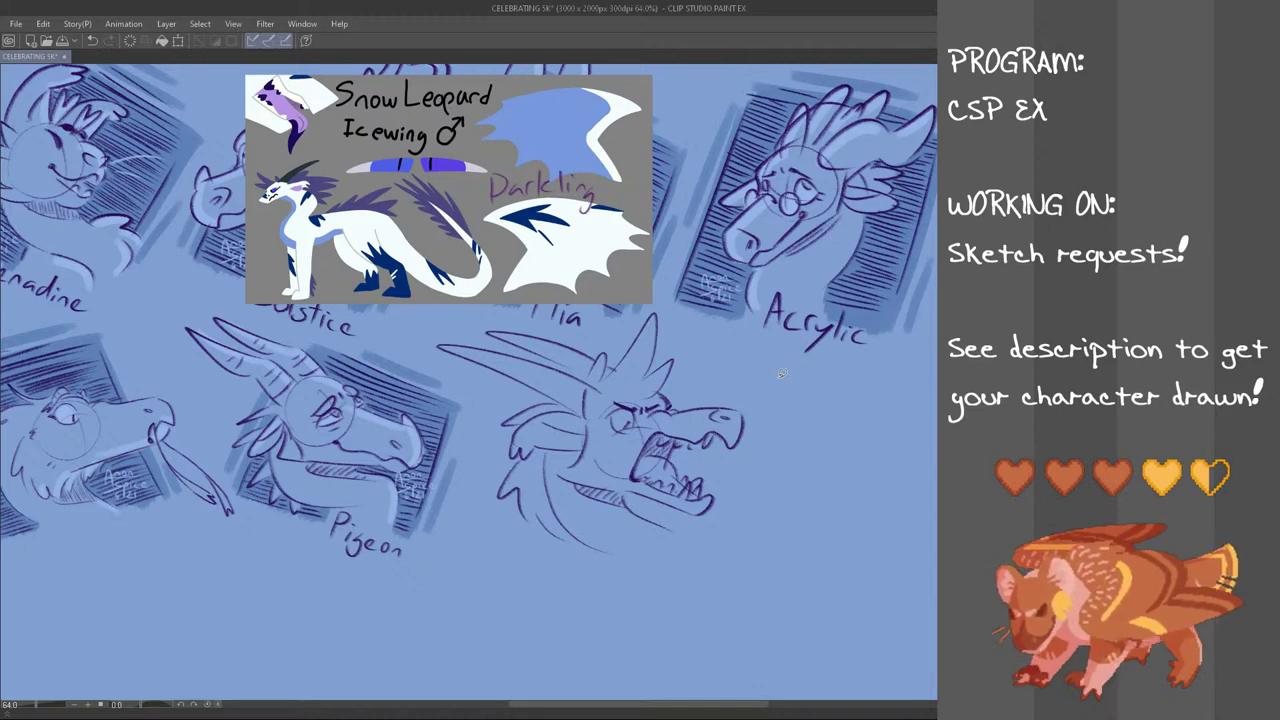
# Lasso the whole Darkling headshot, scale it down, reposition it beside Pigeon's, and check it in mirrored view
pyautogui.moveTo(743, 380)
pyautogui.mouseDown()
pyautogui.moveTo(773, 400)
pyautogui.moveTo(716, 581)
pyautogui.moveTo(622, 592)
pyautogui.moveTo(535, 568)
pyautogui.moveTo(487, 516)
pyautogui.moveTo(488, 399)
pyautogui.moveTo(431, 356)
pyautogui.moveTo(432, 324)
pyautogui.moveTo(618, 340)
pyautogui.moveTo(663, 304)
pyautogui.moveTo(793, 483)
pyautogui.moveTo(561, 618)
pyautogui.moveTo(481, 504)
pyautogui.moveTo(489, 424)
pyautogui.moveTo(434, 348)
pyautogui.moveTo(446, 325)
pyautogui.moveTo(507, 316)
pyautogui.moveTo(605, 335)
pyautogui.moveTo(663, 303)
pyautogui.moveTo(752, 383)
pyautogui.mouseUp()
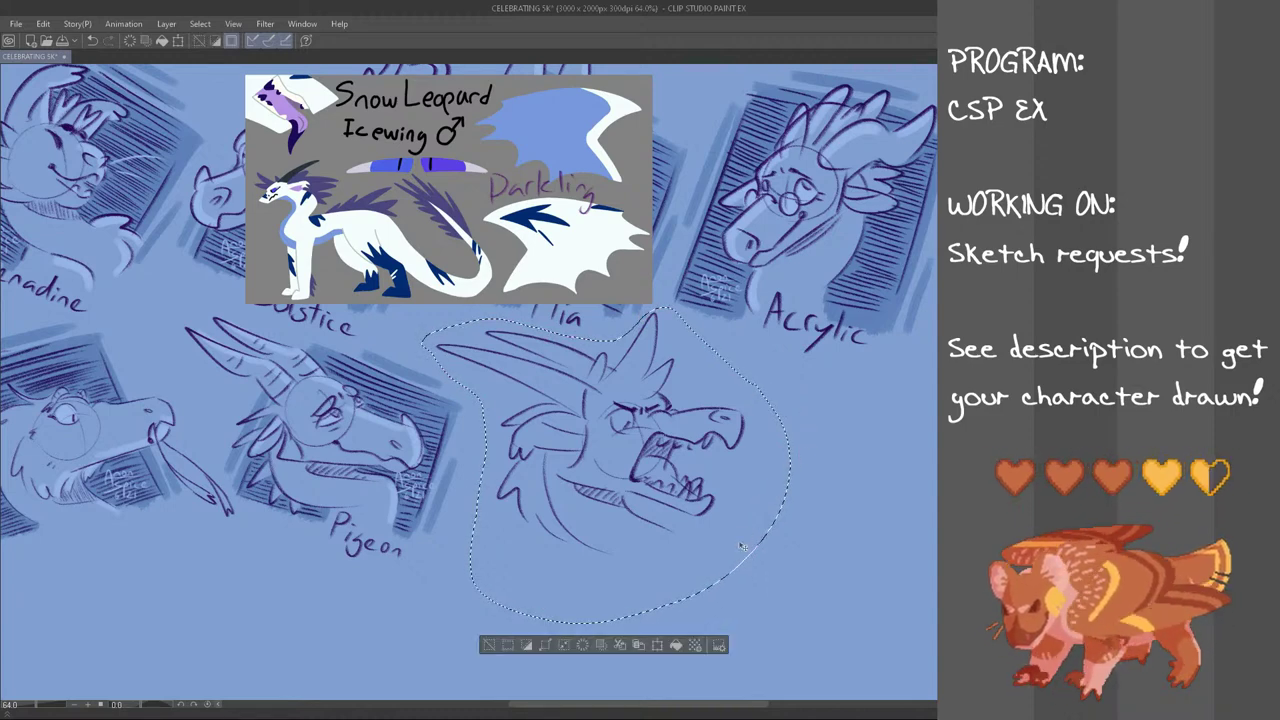
pyautogui.hotkey('ctrl', 't')
pyautogui.moveTo(790, 623); pyautogui.dragTo(733, 574)
pyautogui.moveTo(637, 512); pyautogui.dragTo(664, 540)
pyautogui.click(579, 615)
pyautogui.hotkey('ctrl', 'd')
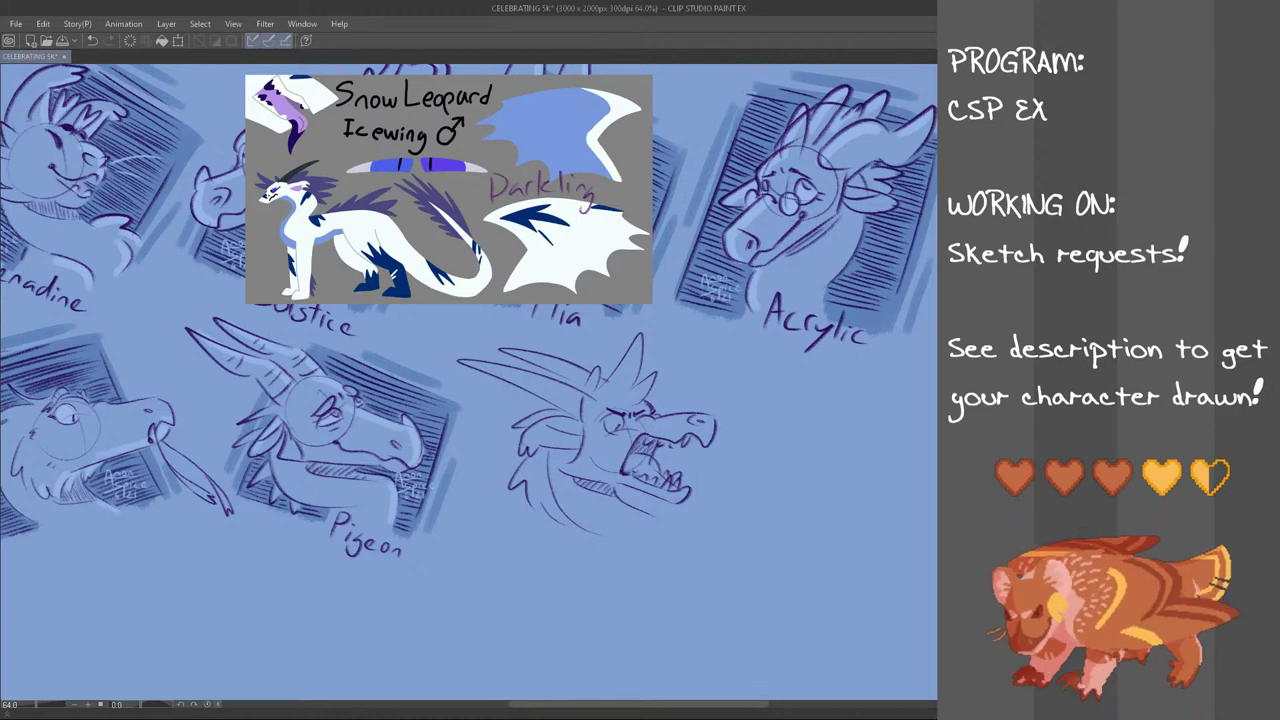
pyautogui.press('h')
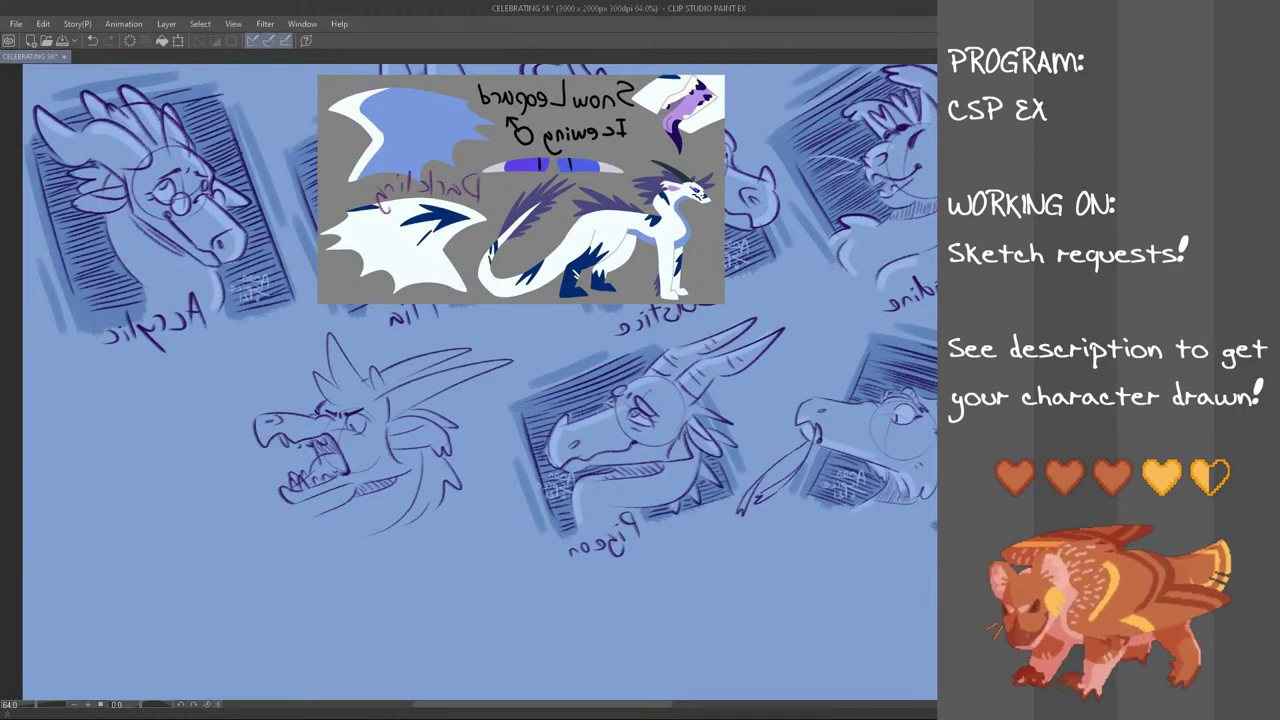
pyautogui.press('h')
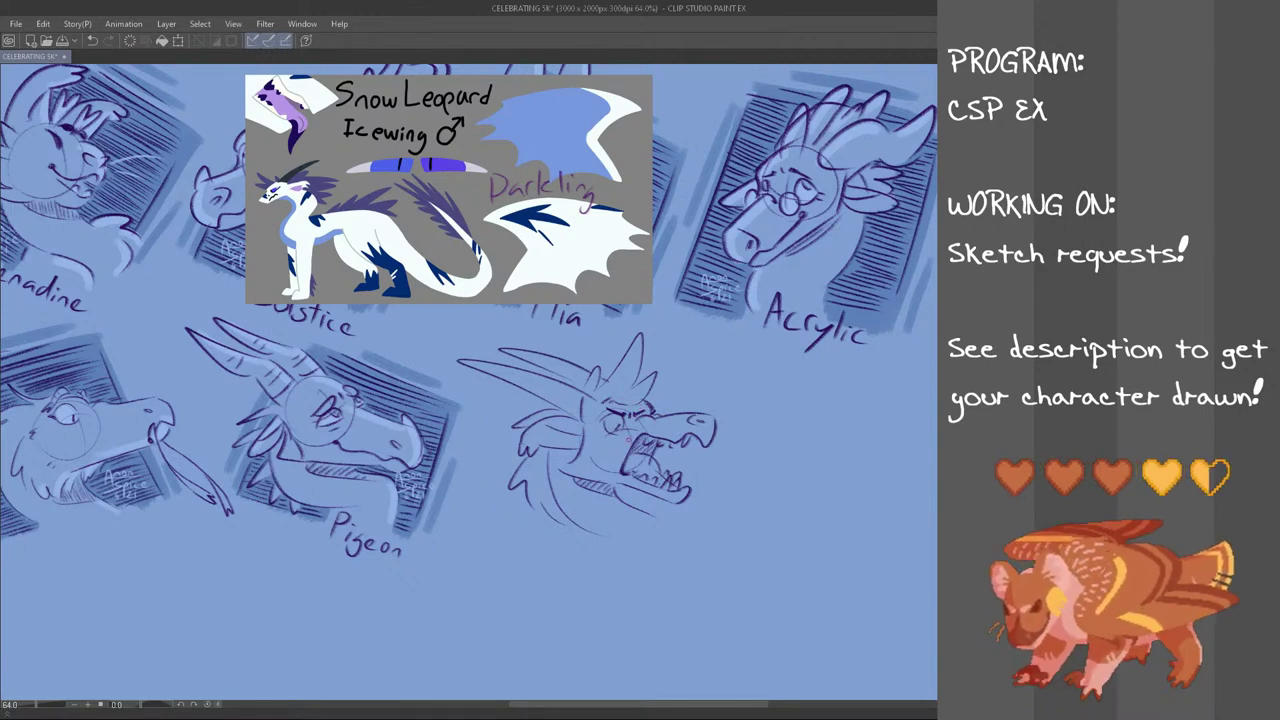
# Lasso the Icewing's horns, head crest and upper eye area, and adjust their placement on the head with a transform
pyautogui.moveTo(632, 431); pyautogui.dragTo(648, 442)
pyautogui.hotkey('ctrl', 'z')
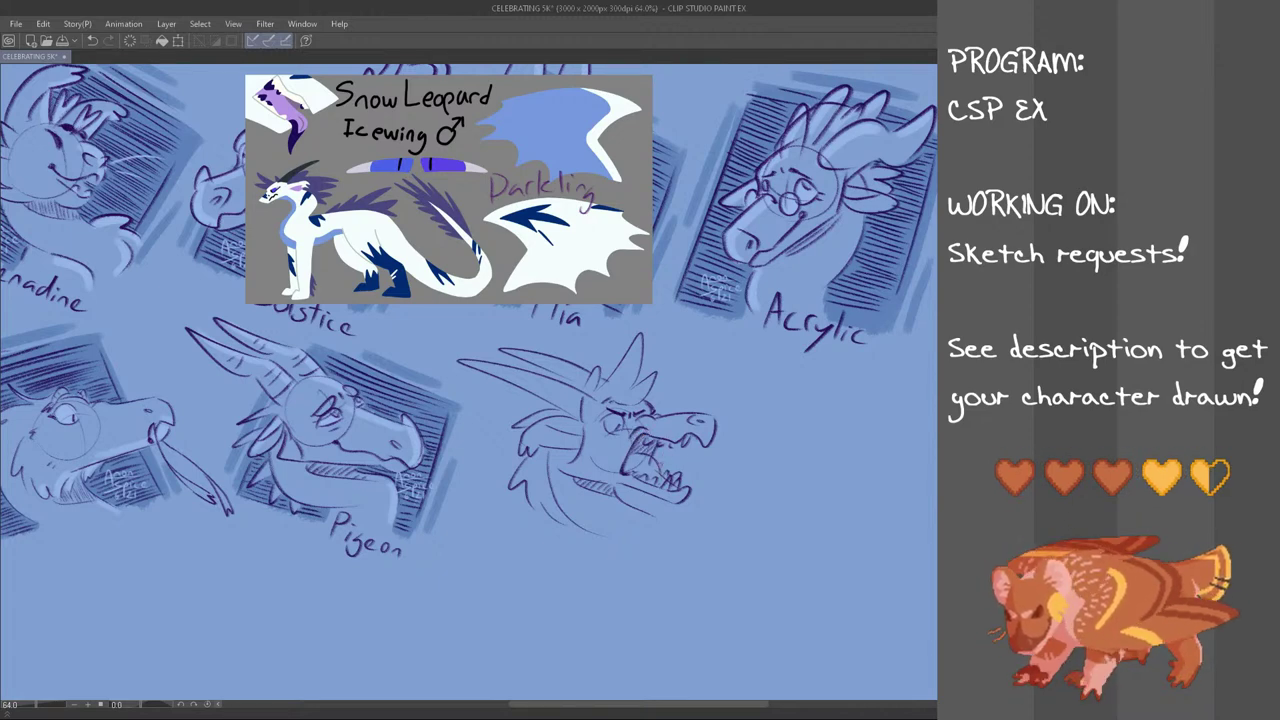
pyautogui.moveTo(659, 343); pyautogui.dragTo(661, 405)
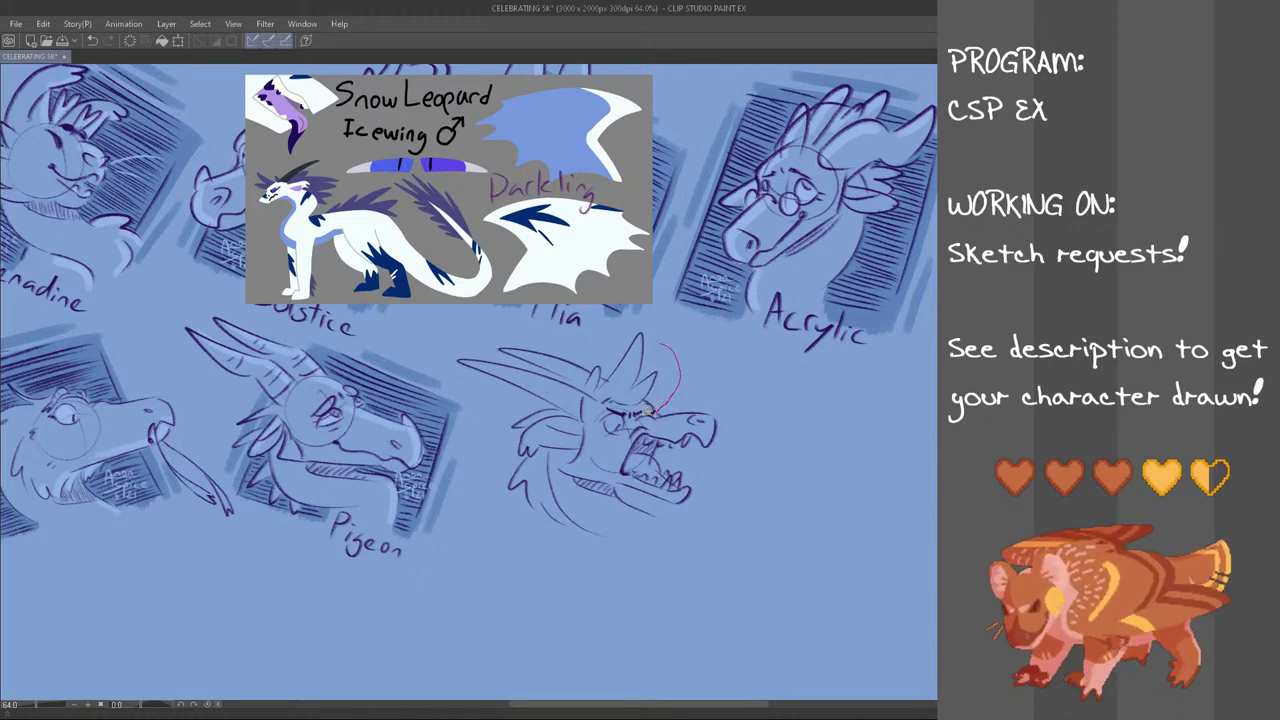
pyautogui.moveTo(628, 421)
pyautogui.mouseDown()
pyautogui.moveTo(610, 440)
pyautogui.moveTo(596, 418)
pyautogui.mouseUp()
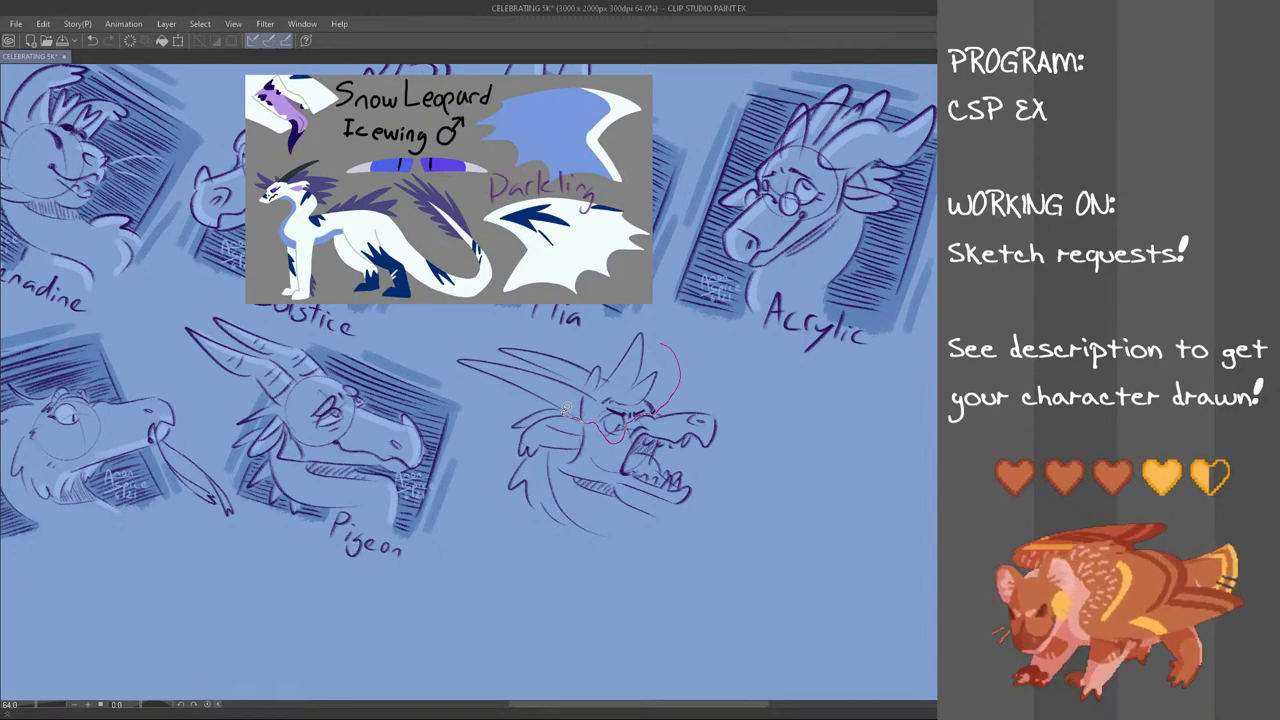
pyautogui.moveTo(447, 370)
pyautogui.mouseDown()
pyautogui.moveTo(556, 340)
pyautogui.moveTo(687, 358)
pyautogui.moveTo(658, 395)
pyautogui.mouseUp()
pyautogui.hotkey('ctrl', 't')
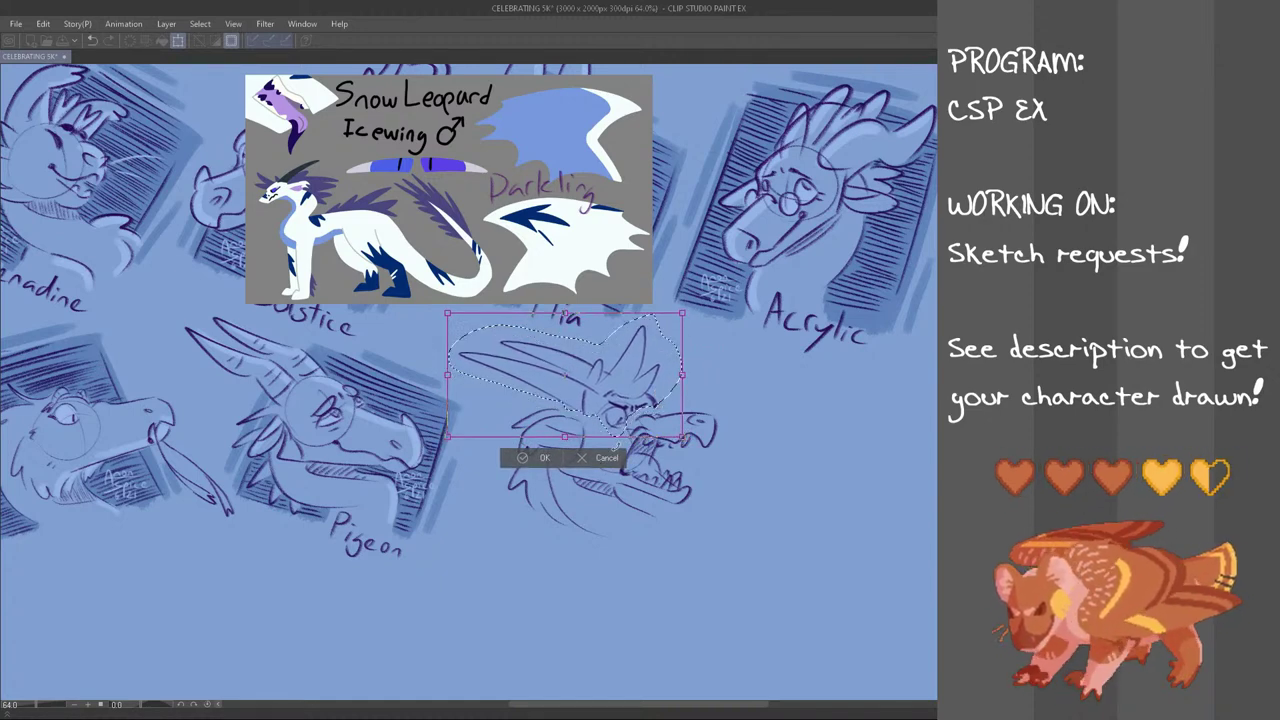
pyautogui.click(544, 458)
pyautogui.hotkey('ctrl', 'd')
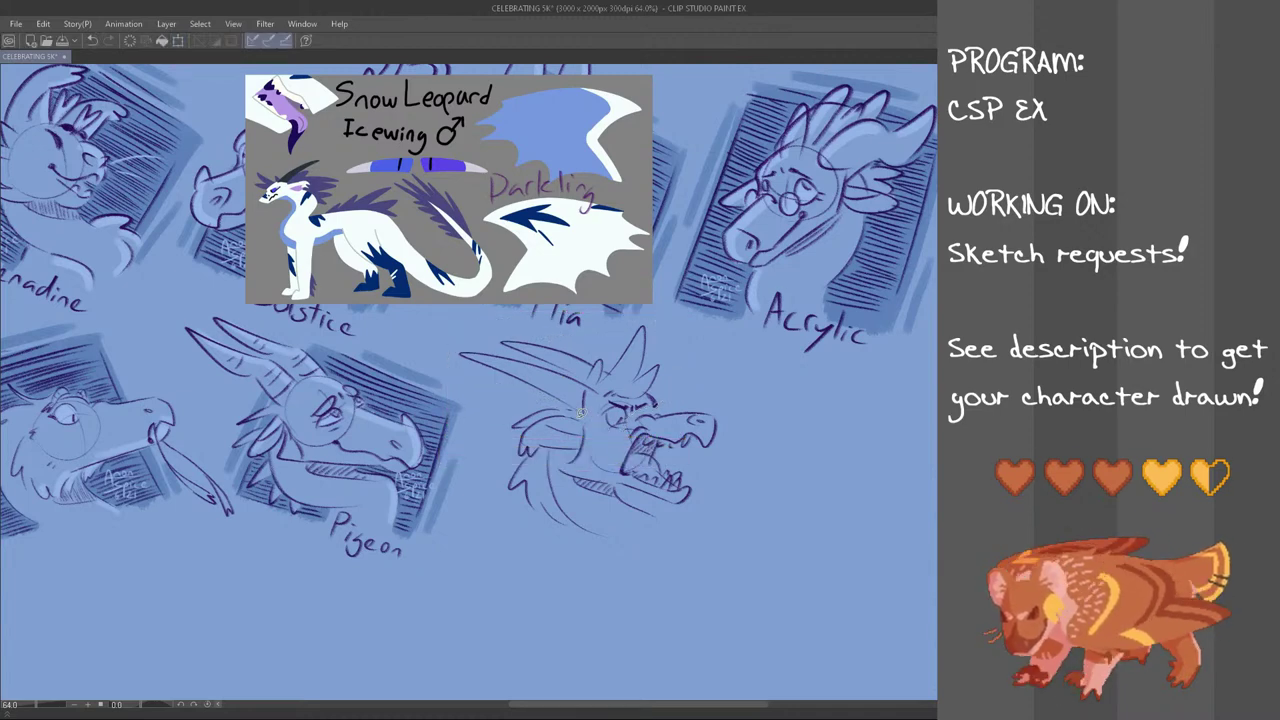
# Lasso the Icewing's ear frill, adjust its placement behind the cheek with a transform, and clear the selection
pyautogui.moveTo(575, 411)
pyautogui.mouseDown()
pyautogui.moveTo(600, 435)
pyautogui.moveTo(577, 462)
pyautogui.moveTo(548, 446)
pyautogui.moveTo(518, 452)
pyautogui.moveTo(508, 429)
pyautogui.moveTo(530, 405)
pyautogui.moveTo(576, 407)
pyautogui.mouseUp()
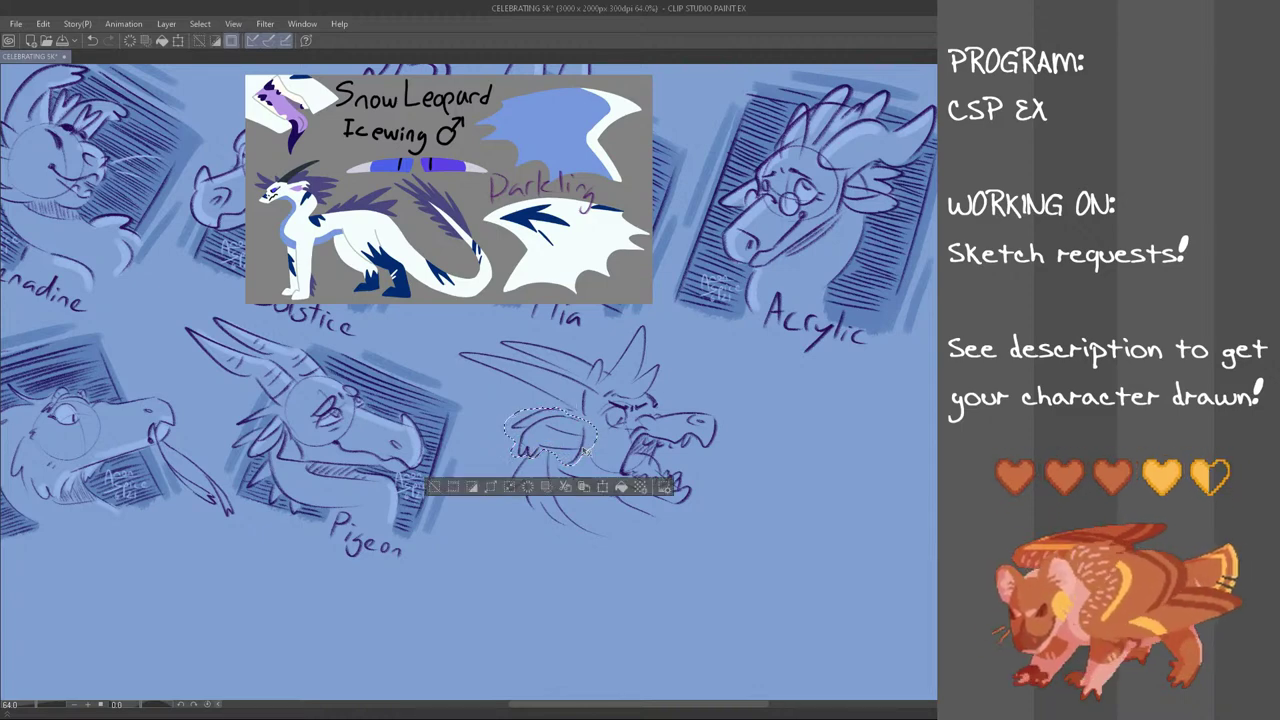
pyautogui.hotkey('ctrl', 't')
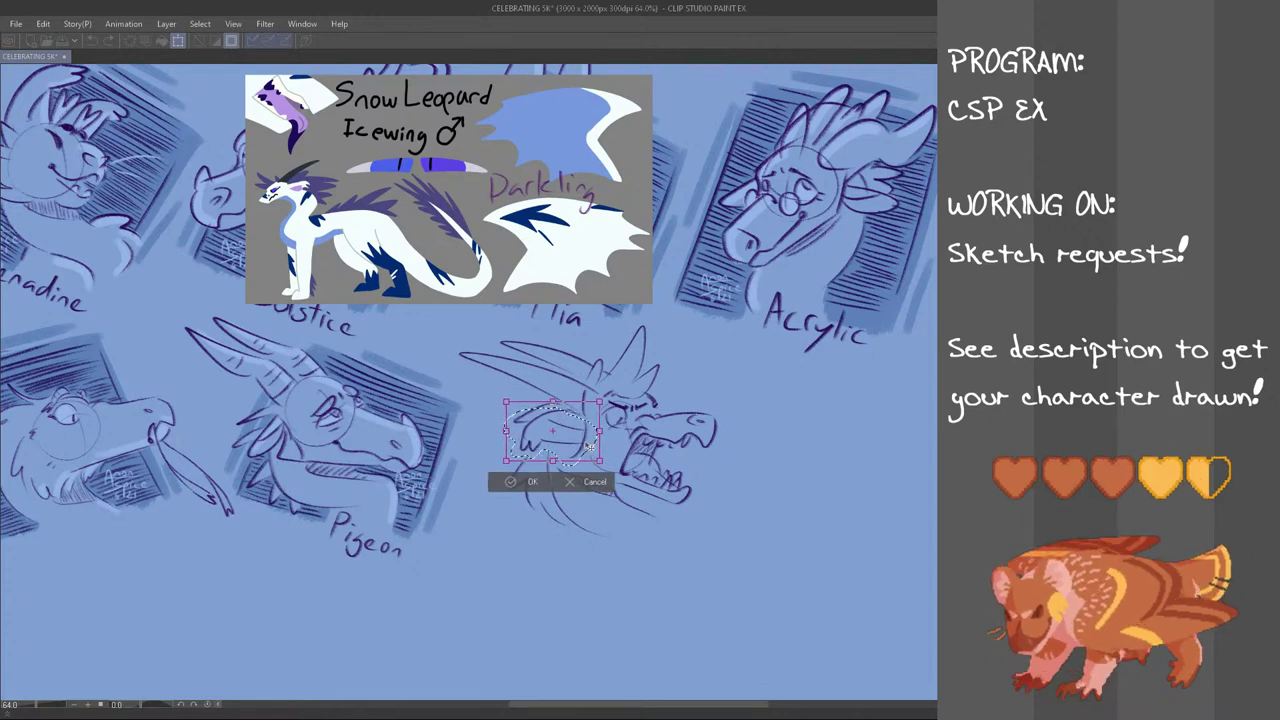
pyautogui.click(532, 481)
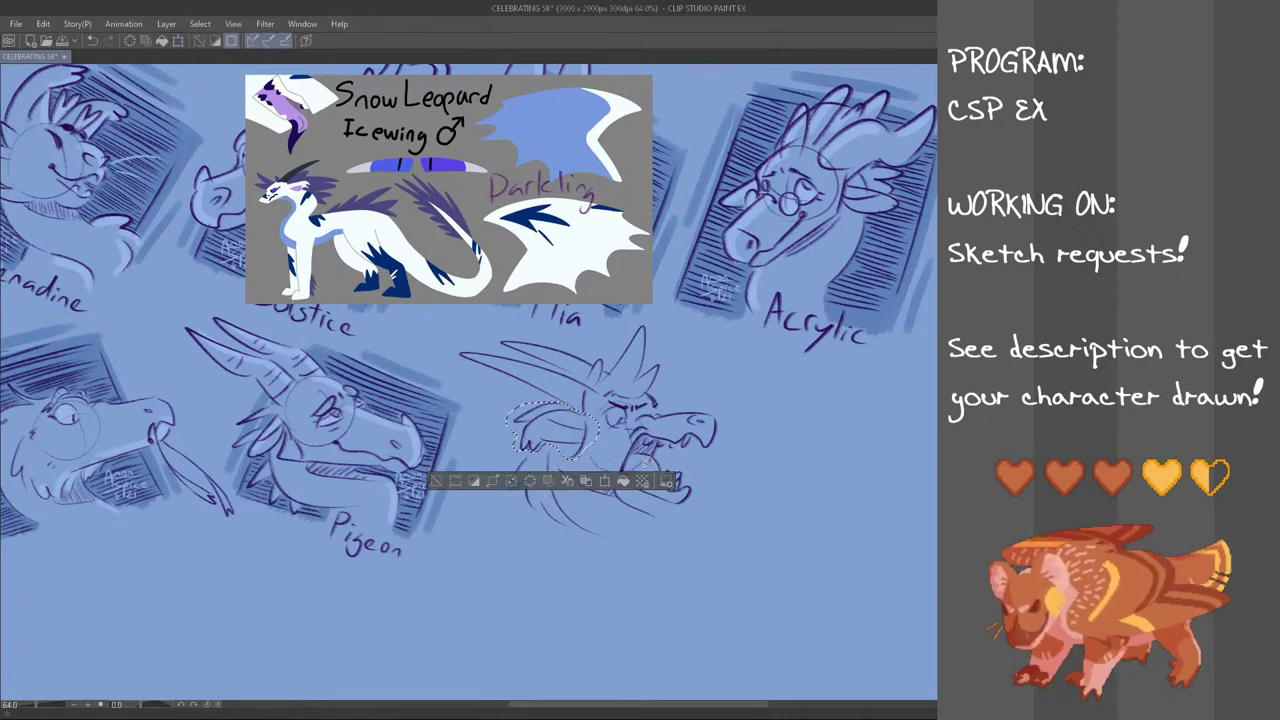
pyautogui.hotkey('ctrl', 'd')
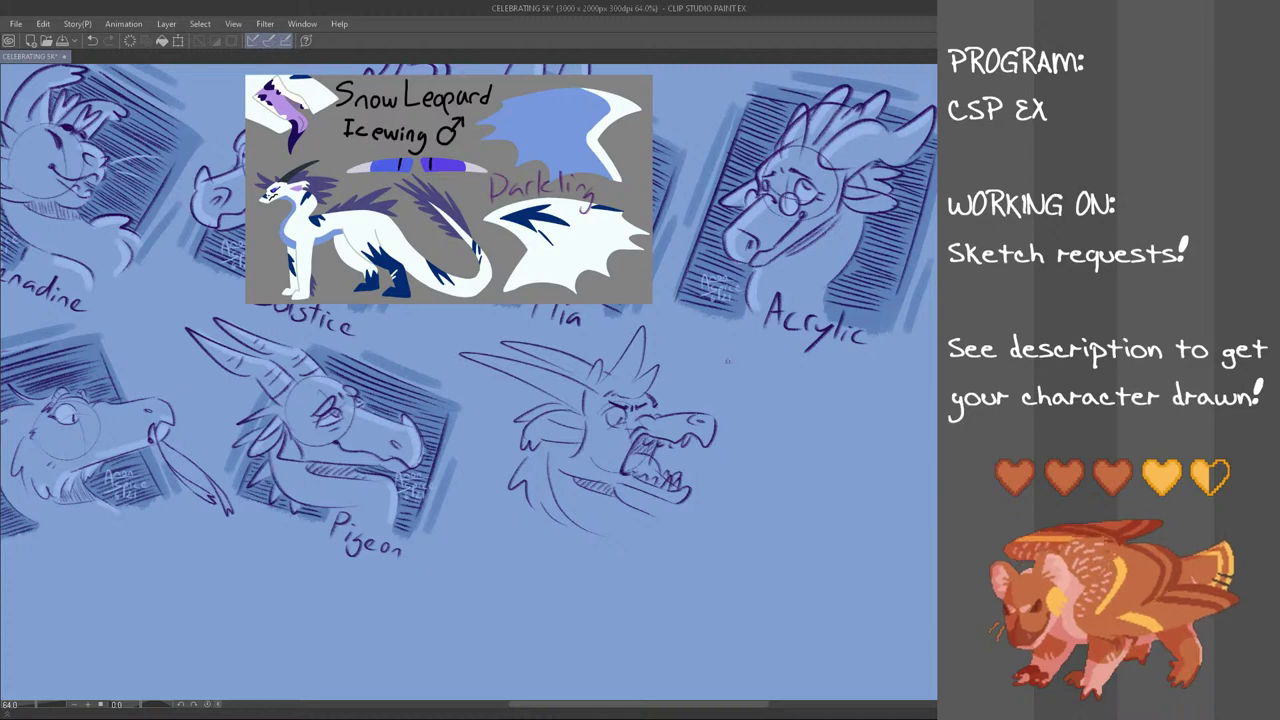
# Rework the Icewing's eye and brow into a wide, round eye under a heavy brow, and check the sketch in mirrored view
pyautogui.moveTo(577, 453)
pyautogui.mouseDown()
pyautogui.moveTo(561, 469)
pyautogui.moveTo(583, 430)
pyautogui.moveTo(660, 417)
pyautogui.mouseUp()
pyautogui.hotkey('ctrl', 'z')
pyautogui.hotkey('ctrl', 'z')
pyautogui.hotkey('ctrl', 'z')
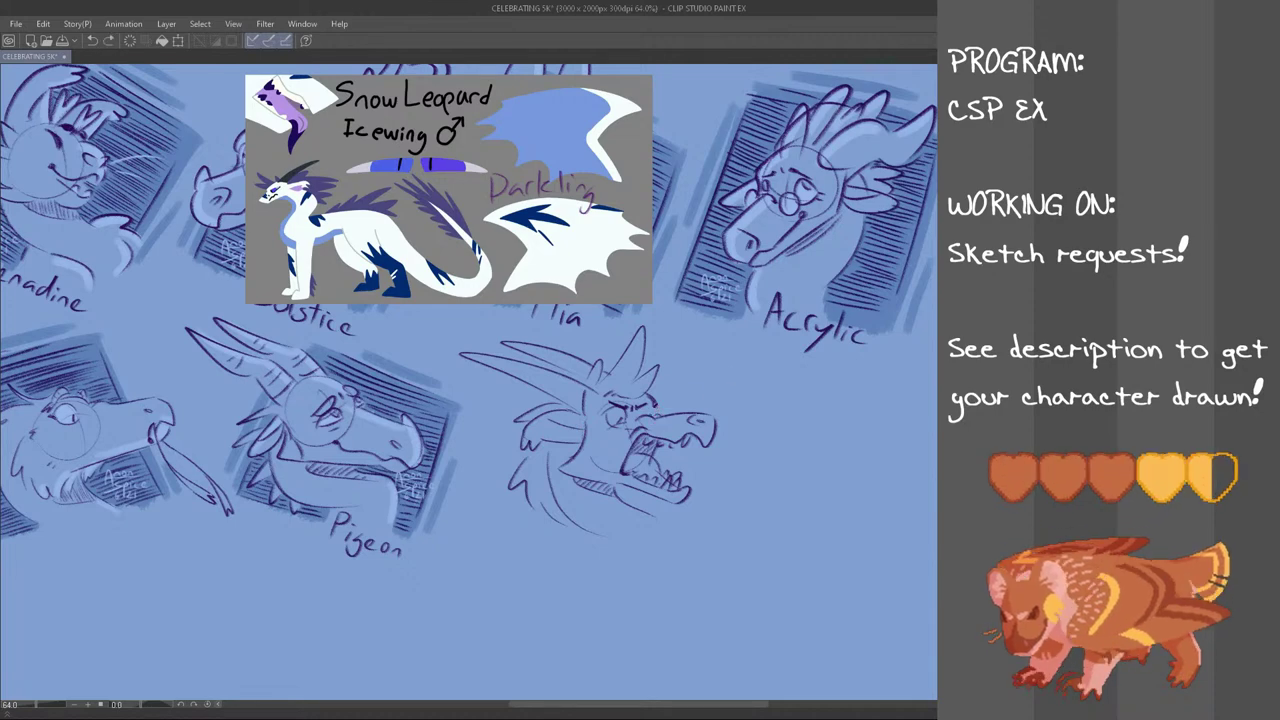
pyautogui.press('h')
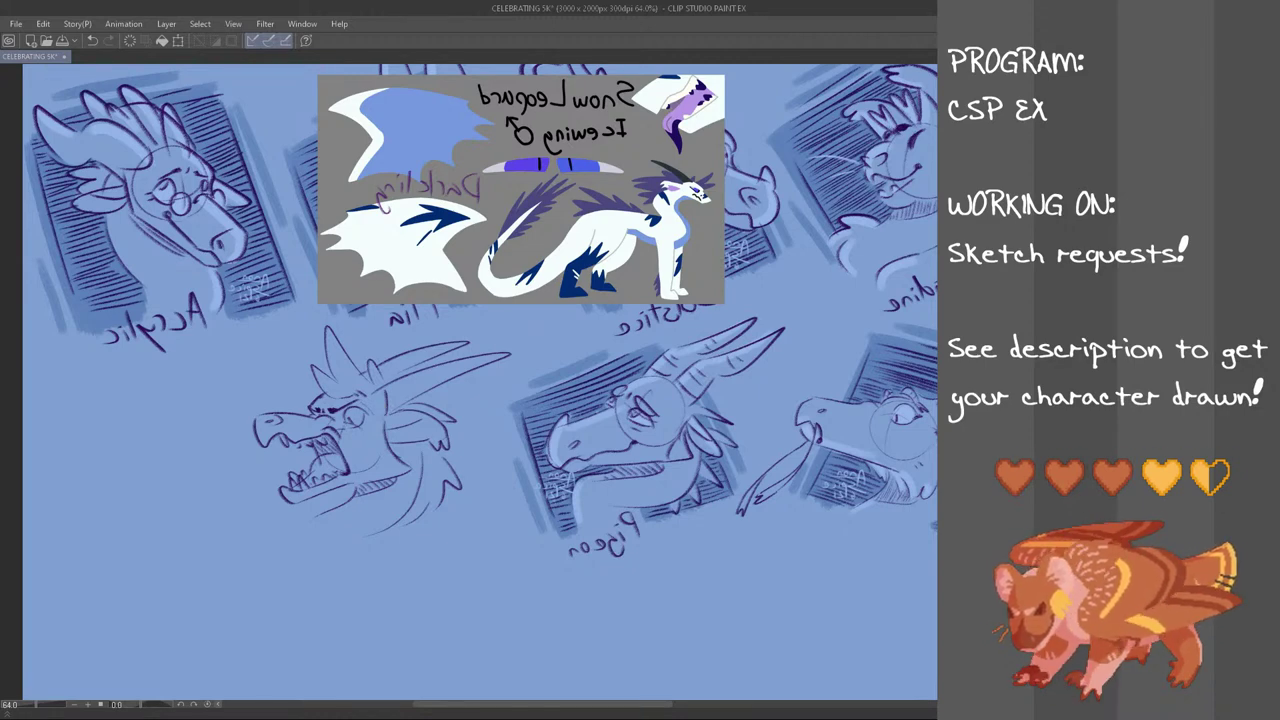
pyautogui.press('h')
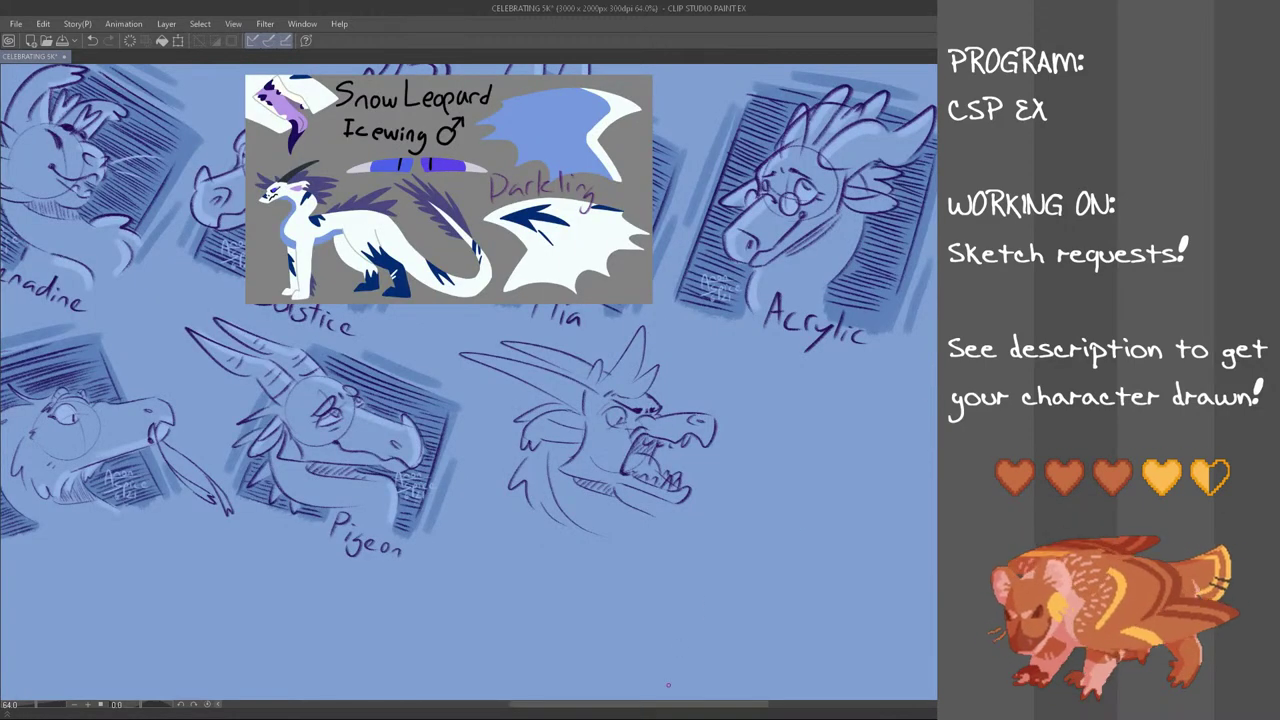
# Lasso the whole Icewing headshot, scale it down slightly in place, and clear the selection
pyautogui.moveTo(665, 705); pyautogui.dragTo(676, 708)
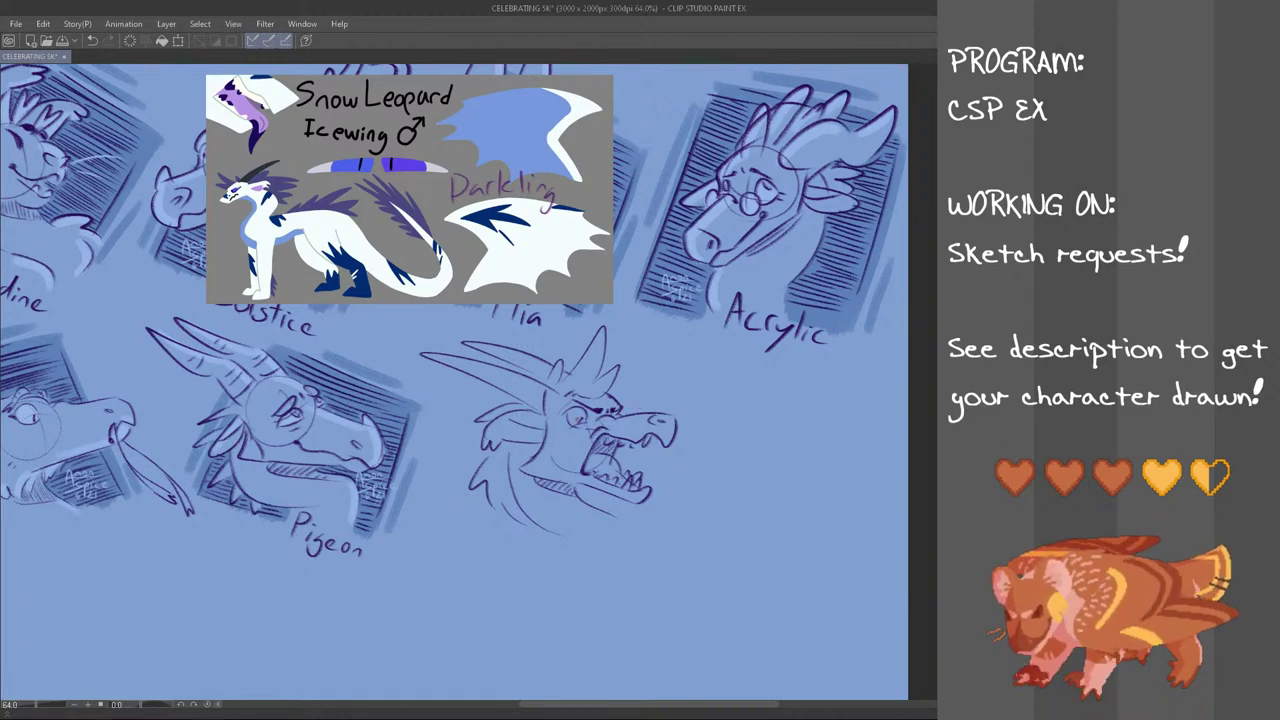
pyautogui.moveTo(650, 377)
pyautogui.mouseDown()
pyautogui.moveTo(702, 409)
pyautogui.moveTo(606, 565)
pyautogui.moveTo(456, 446)
pyautogui.moveTo(414, 338)
pyautogui.moveTo(482, 324)
pyautogui.moveTo(535, 342)
pyautogui.moveTo(638, 320)
pyautogui.mouseUp()
pyautogui.hotkey('ctrl', 't')
pyautogui.moveTo(710, 574); pyautogui.dragTo(698, 565)
pyautogui.moveTo(620, 513); pyautogui.dragTo(624, 517)
pyautogui.click(547, 590)
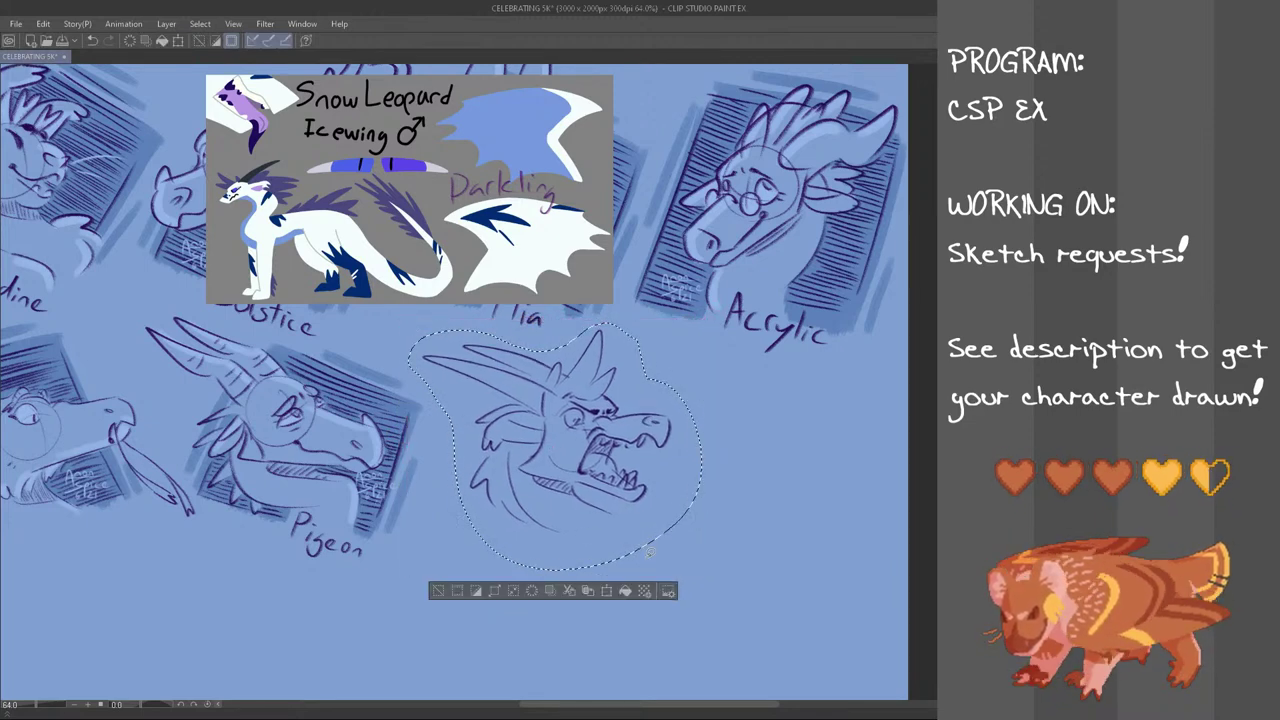
pyautogui.hotkey('ctrl', 'd')
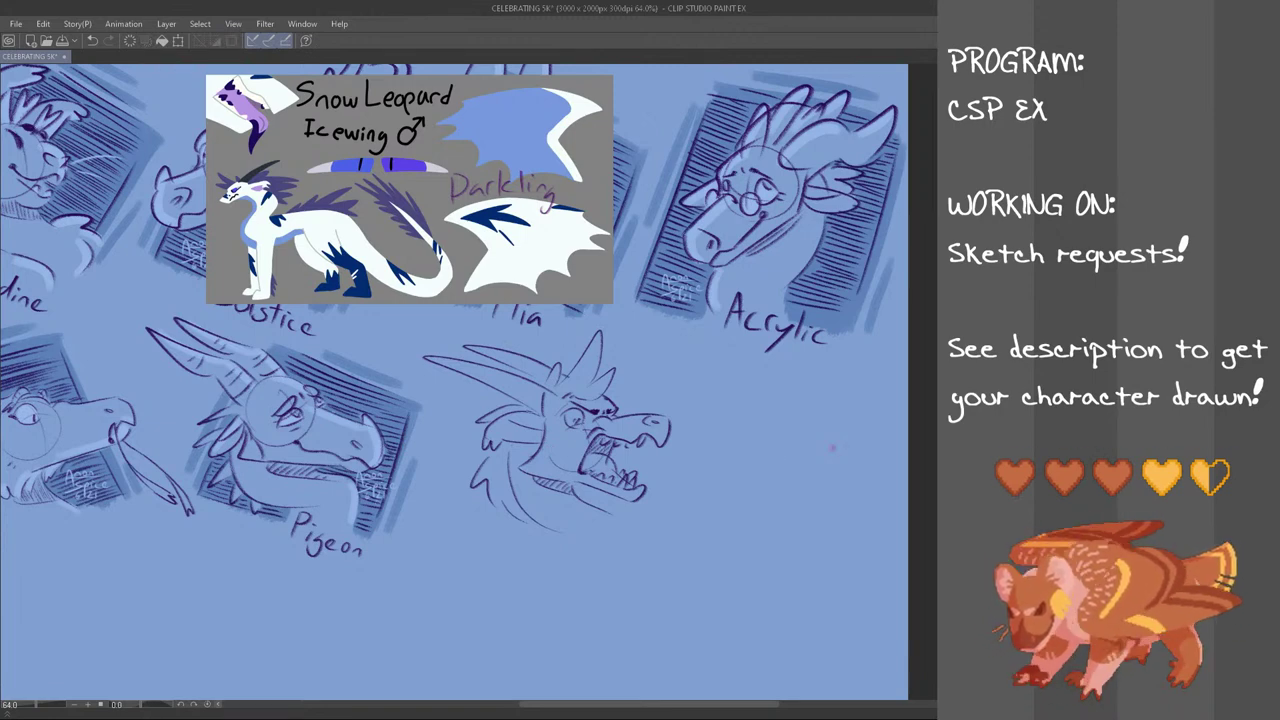
# Draw the slanted front edge of the background panel just ahead of the Icewing's snout, redoing misplaced strokes
pyautogui.hotkey('ctrl', 'z')
pyautogui.moveTo(634, 510)
pyautogui.mouseDown()
pyautogui.moveTo(695, 401)
pyautogui.moveTo(650, 512)
pyautogui.mouseUp()
pyautogui.hotkey('ctrl', 'z')
pyautogui.hotkey('ctrl', 'z')
pyautogui.hotkey('ctrl', 'z')
pyautogui.hotkey('ctrl', 'z')
pyautogui.moveTo(691, 403); pyautogui.dragTo(650, 515)
pyautogui.hotkey('ctrl', 'z')
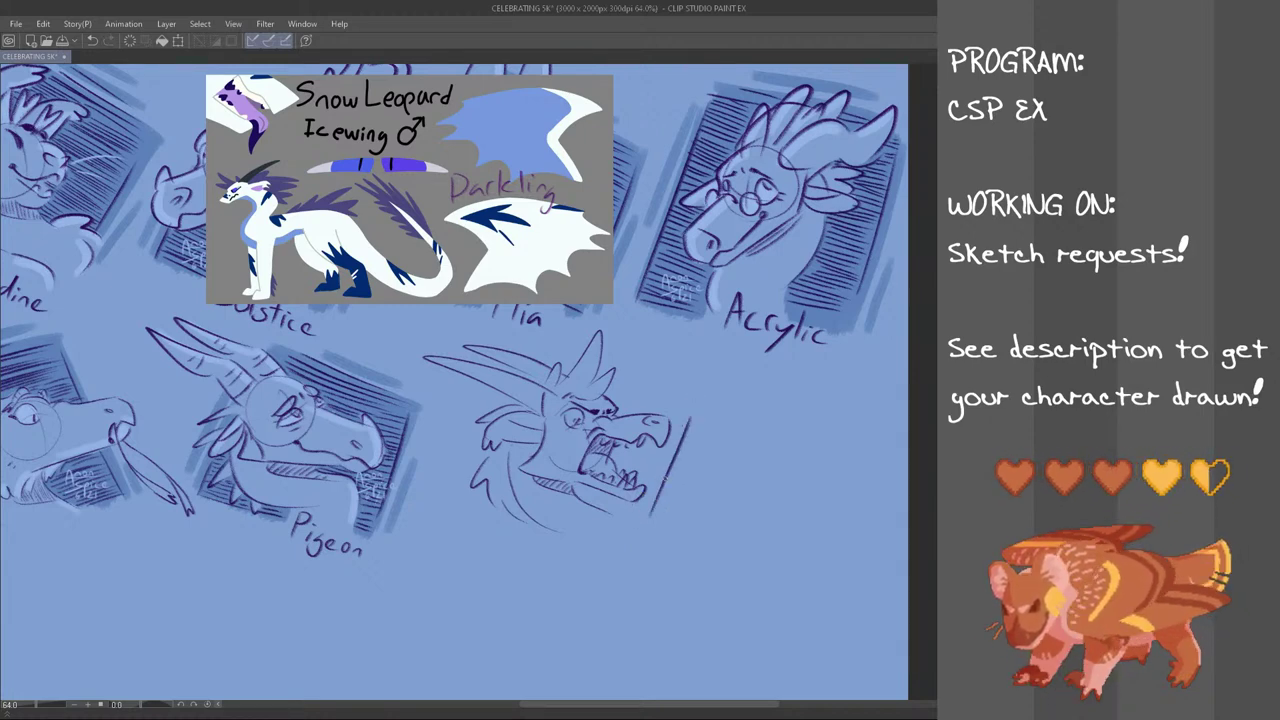
# Try to draw the slanted rear edge of the background panel behind the Icewing's ear and neck
pyautogui.moveTo(481, 436); pyautogui.dragTo(450, 503)
pyautogui.hotkey('ctrl', 'z')
pyautogui.hotkey('ctrl', 'z')
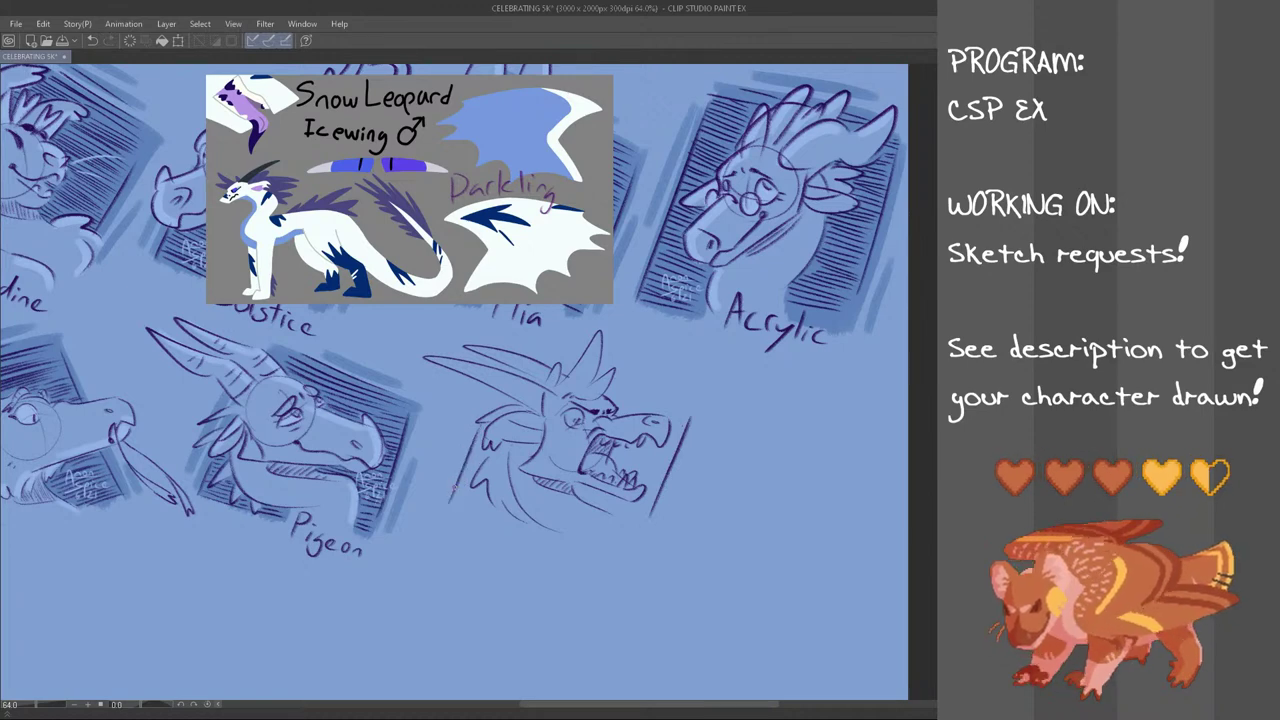
pyautogui.hotkey('ctrl', 'z')
pyautogui.moveTo(483, 429); pyautogui.dragTo(463, 470)
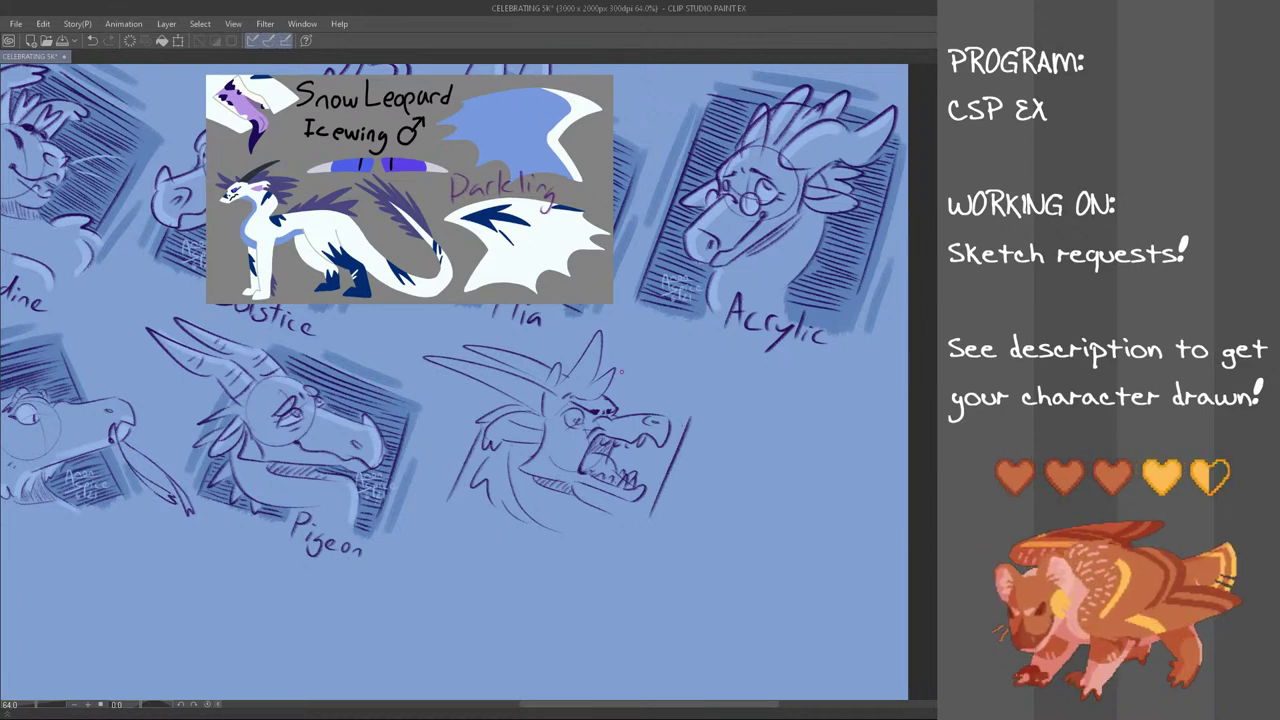
pyautogui.hotkey('ctrl', 'z')
pyautogui.moveTo(474, 514); pyautogui.dragTo(486, 484)
pyautogui.hotkey('ctrl', 'z')
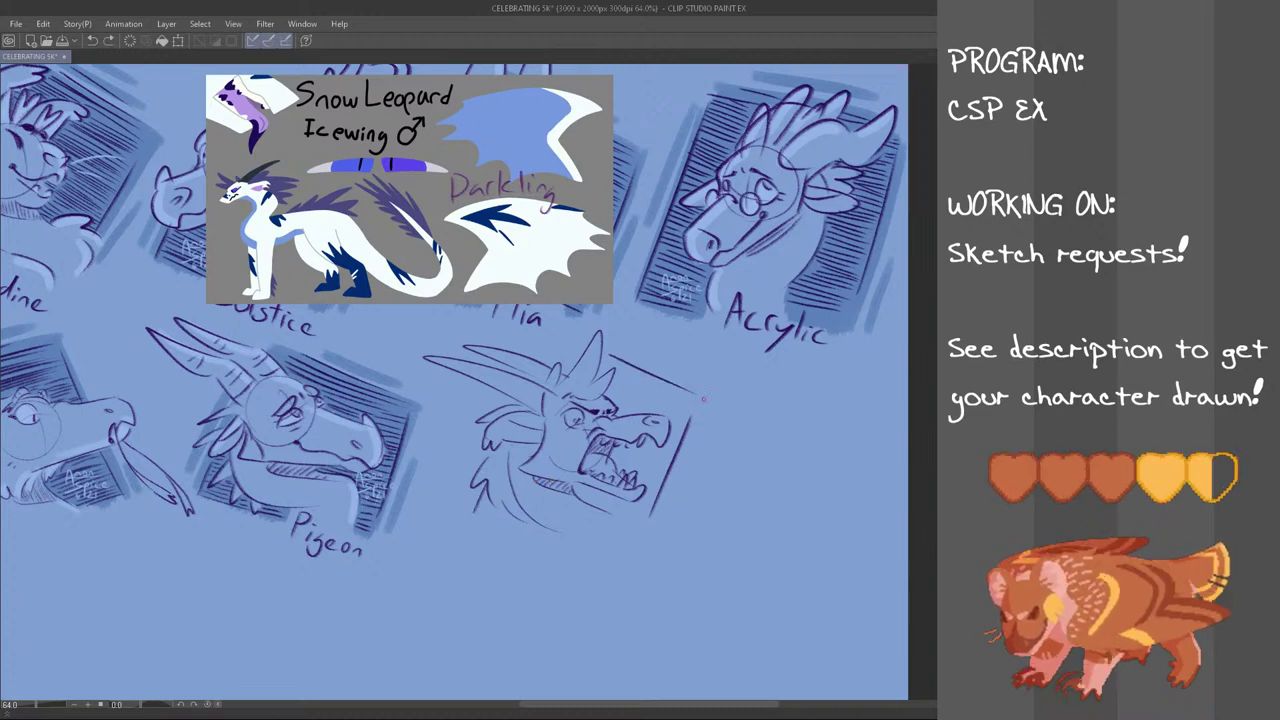
# Draw the slanted upper edge of the background panel from the head crest to above the snout with doubled lines
pyautogui.moveTo(603, 354); pyautogui.dragTo(686, 390)
pyautogui.hotkey('ctrl', 'z')
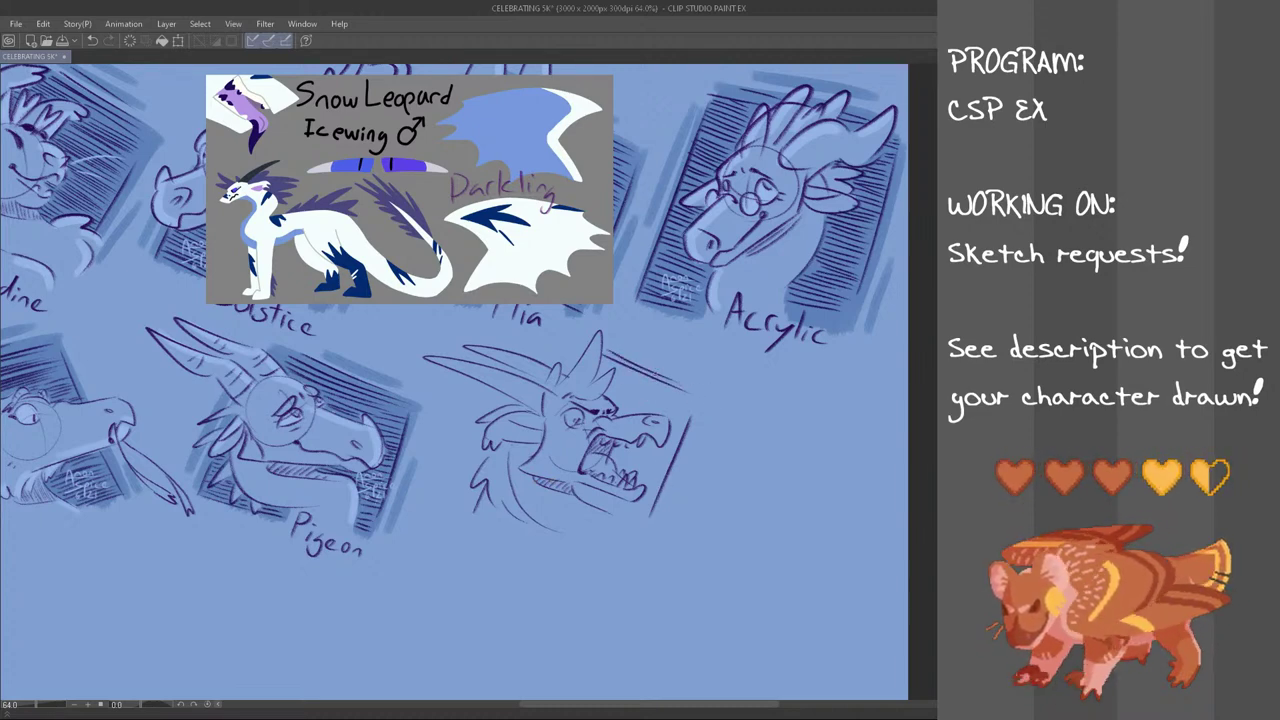
pyautogui.moveTo(548, 367)
pyautogui.mouseDown()
pyautogui.moveTo(556, 344)
pyautogui.moveTo(587, 354)
pyautogui.mouseUp()
pyautogui.hotkey('ctrl', 'z')
pyautogui.hotkey('ctrl', 'z')
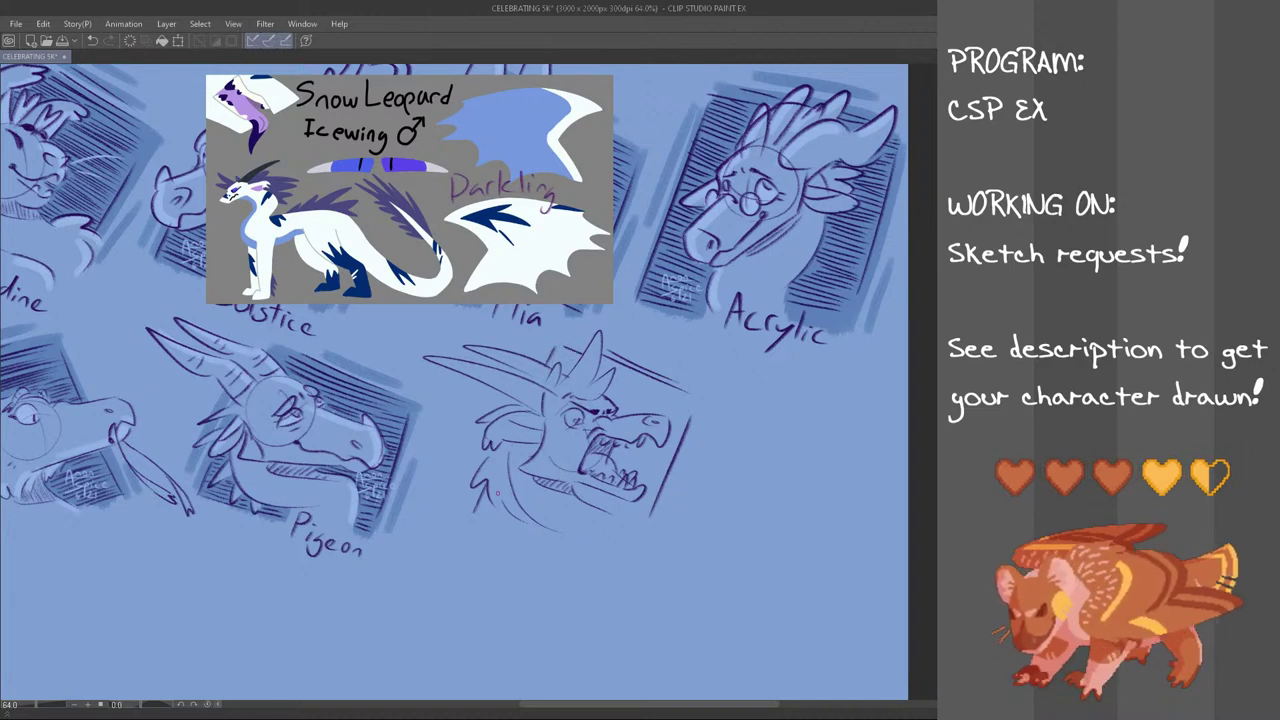
# Hatch the background panel behind the base of the neck, in front of the throat and around the open jaws
pyautogui.moveTo(532, 530); pyautogui.dragTo(482, 506)
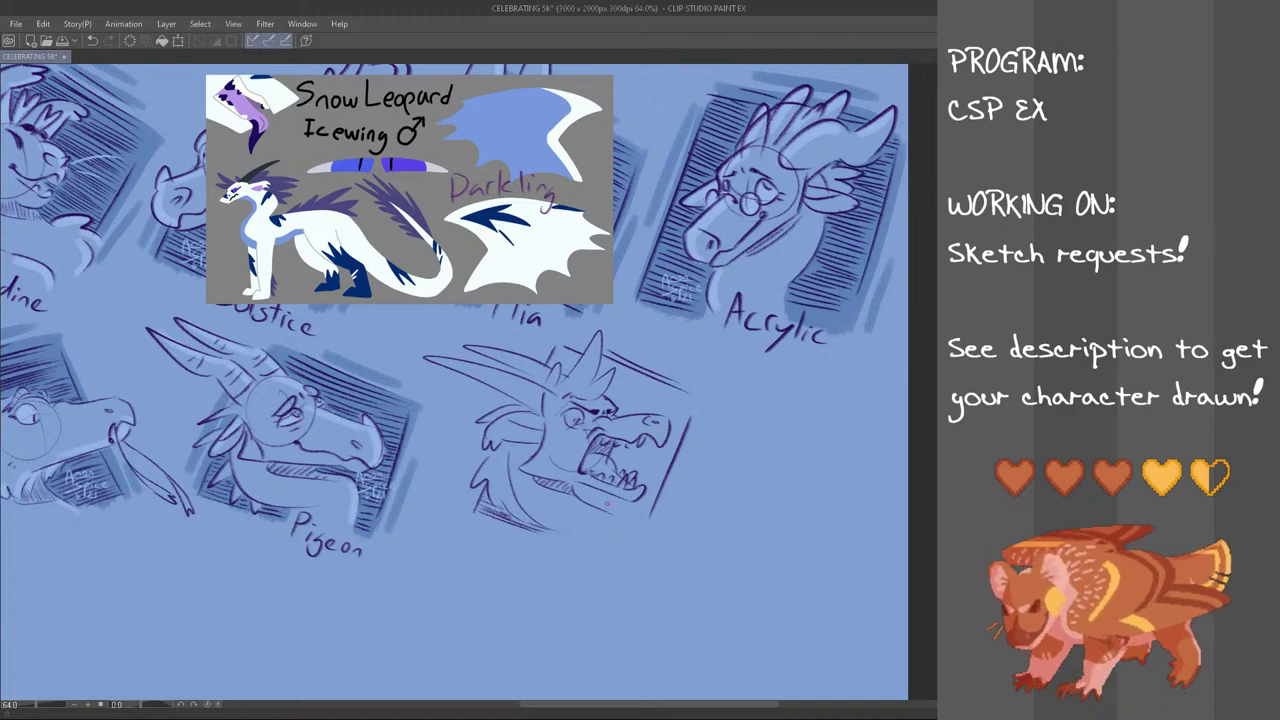
pyautogui.moveTo(626, 545); pyautogui.dragTo(631, 546)
pyautogui.moveTo(615, 535); pyautogui.dragTo(639, 535)
pyautogui.moveTo(618, 521)
pyautogui.mouseDown()
pyautogui.moveTo(643, 530)
pyautogui.moveTo(643, 518)
pyautogui.mouseUp()
pyautogui.moveTo(577, 492)
pyautogui.mouseDown()
pyautogui.moveTo(641, 516)
pyautogui.moveTo(646, 506)
pyautogui.mouseUp()
pyautogui.moveTo(638, 498)
pyautogui.mouseDown()
pyautogui.moveTo(654, 505)
pyautogui.moveTo(635, 472)
pyautogui.moveTo(674, 462)
pyautogui.mouseUp()
pyautogui.moveTo(645, 447); pyautogui.dragTo(661, 452)
pyautogui.moveTo(647, 441); pyautogui.dragTo(657, 446)
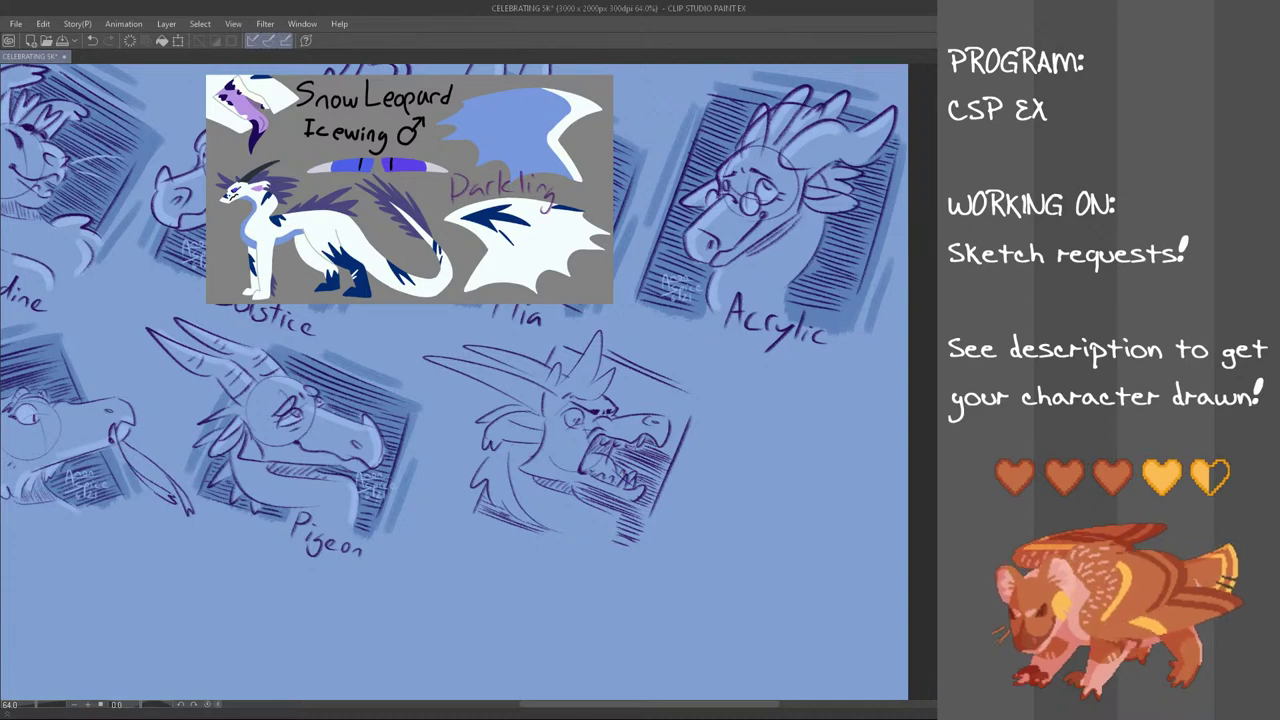
pyautogui.moveTo(659, 443)
pyautogui.mouseDown()
pyautogui.moveTo(675, 451)
pyautogui.moveTo(679, 437)
pyautogui.mouseUp()
# Hatch the background panel above the muzzle and around the head crest and horn bases, redoing stray strokes
pyautogui.moveTo(620, 397)
pyautogui.mouseDown()
pyautogui.moveTo(678, 417)
pyautogui.moveTo(684, 407)
pyautogui.mouseUp()
pyautogui.hotkey('ctrl', 'z')
pyautogui.moveTo(625, 384); pyautogui.dragTo(693, 405)
pyautogui.moveTo(621, 375); pyautogui.dragTo(695, 398)
pyautogui.moveTo(603, 363); pyautogui.dragTo(614, 369)
pyautogui.moveTo(604, 360)
pyautogui.mouseDown()
pyautogui.moveTo(616, 366)
pyautogui.moveTo(569, 371)
pyautogui.moveTo(583, 364)
pyautogui.mouseUp()
pyautogui.moveTo(556, 348); pyautogui.dragTo(584, 358)
pyautogui.hotkey('ctrl', 'z')
pyautogui.moveTo(618, 411); pyautogui.dragTo(630, 414)
pyautogui.moveTo(613, 402); pyautogui.dragTo(652, 413)
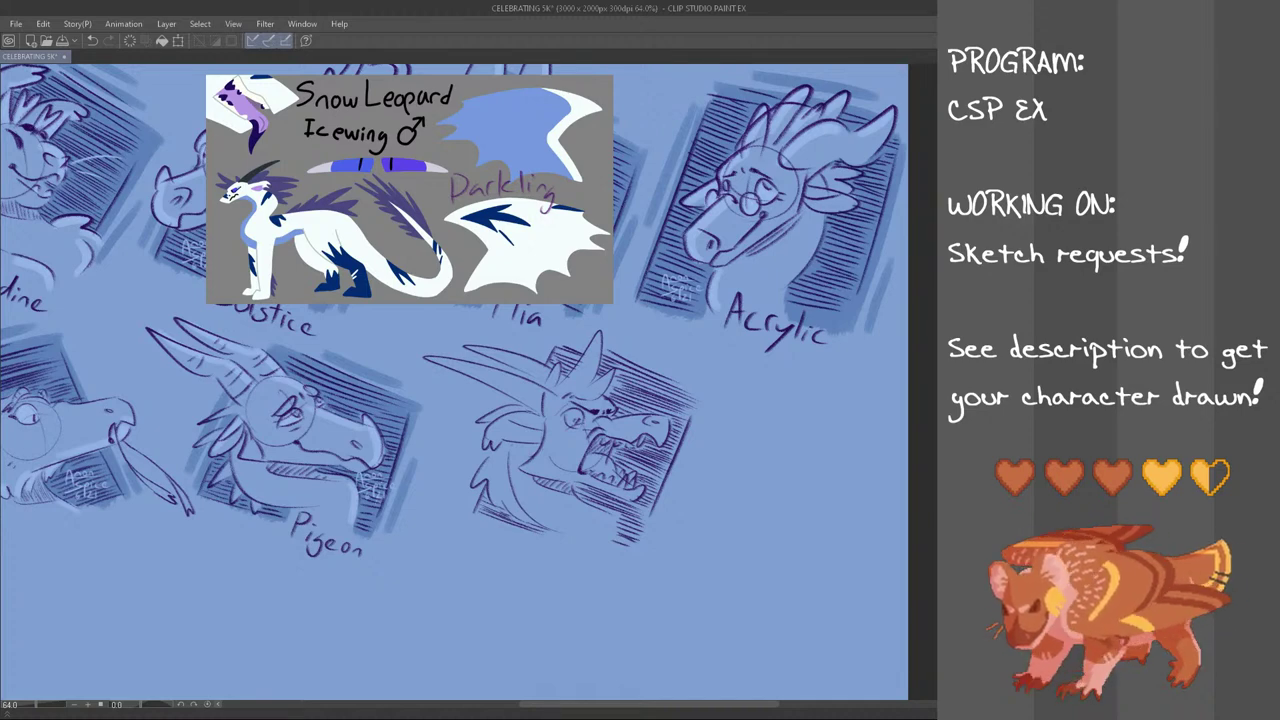
# Copy the artist's signature from Acrylic's panel and place it in the Icewing panel's hatching below the jaw
pyautogui.moveTo(655, 248)
pyautogui.mouseDown()
pyautogui.moveTo(695, 325)
pyautogui.moveTo(645, 258)
pyautogui.mouseUp()
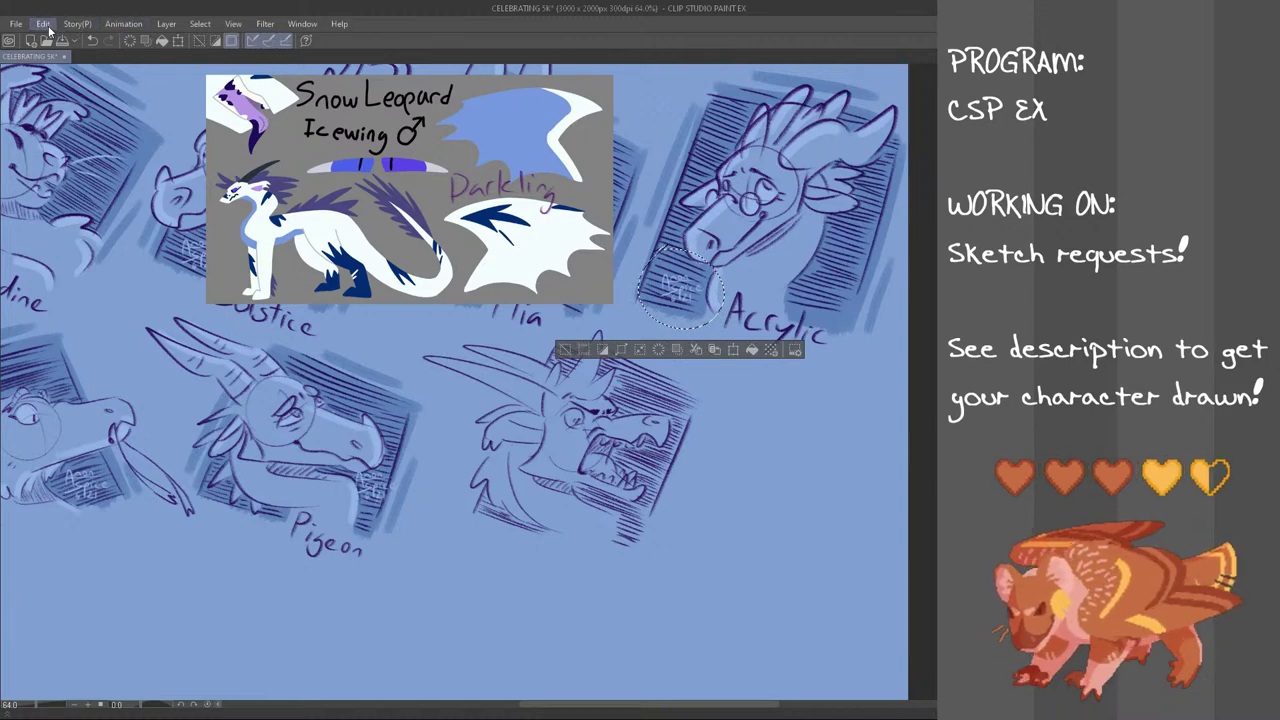
pyautogui.hotkey('ctrl', 't')
pyautogui.moveTo(692, 300); pyautogui.dragTo(641, 526)
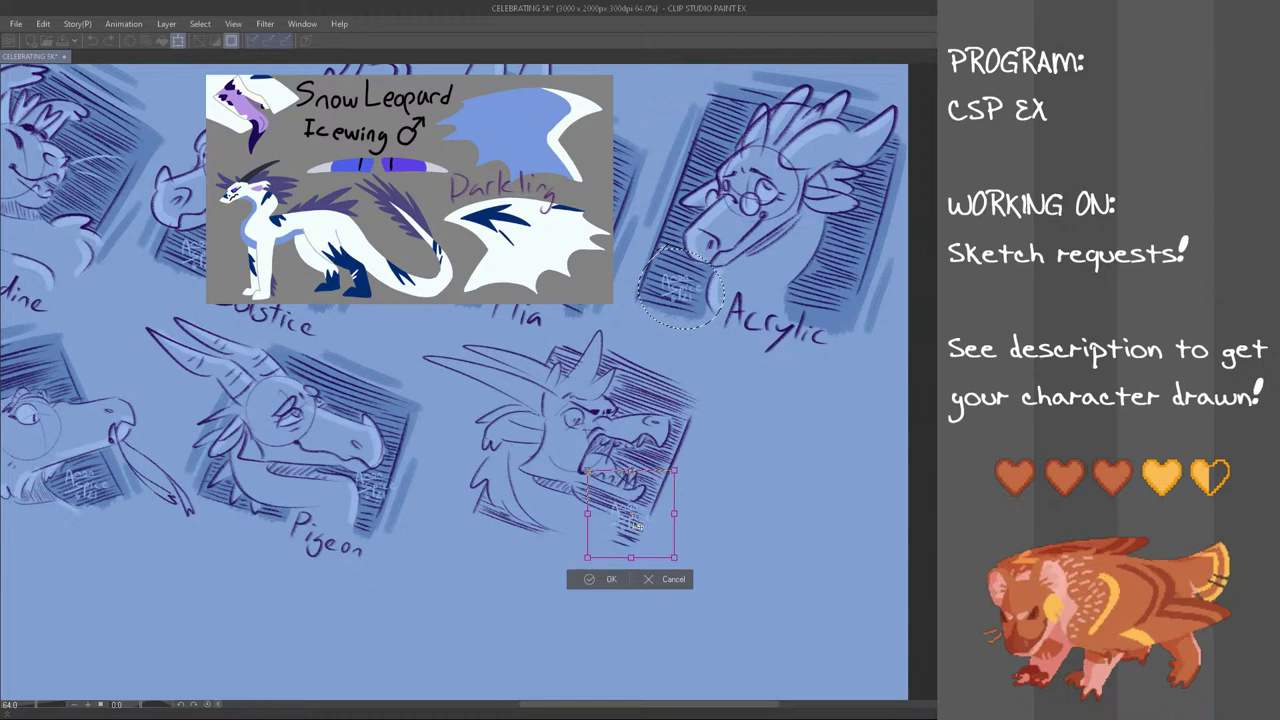
pyautogui.click(606, 578)
pyautogui.hotkey('ctrl', 'd')
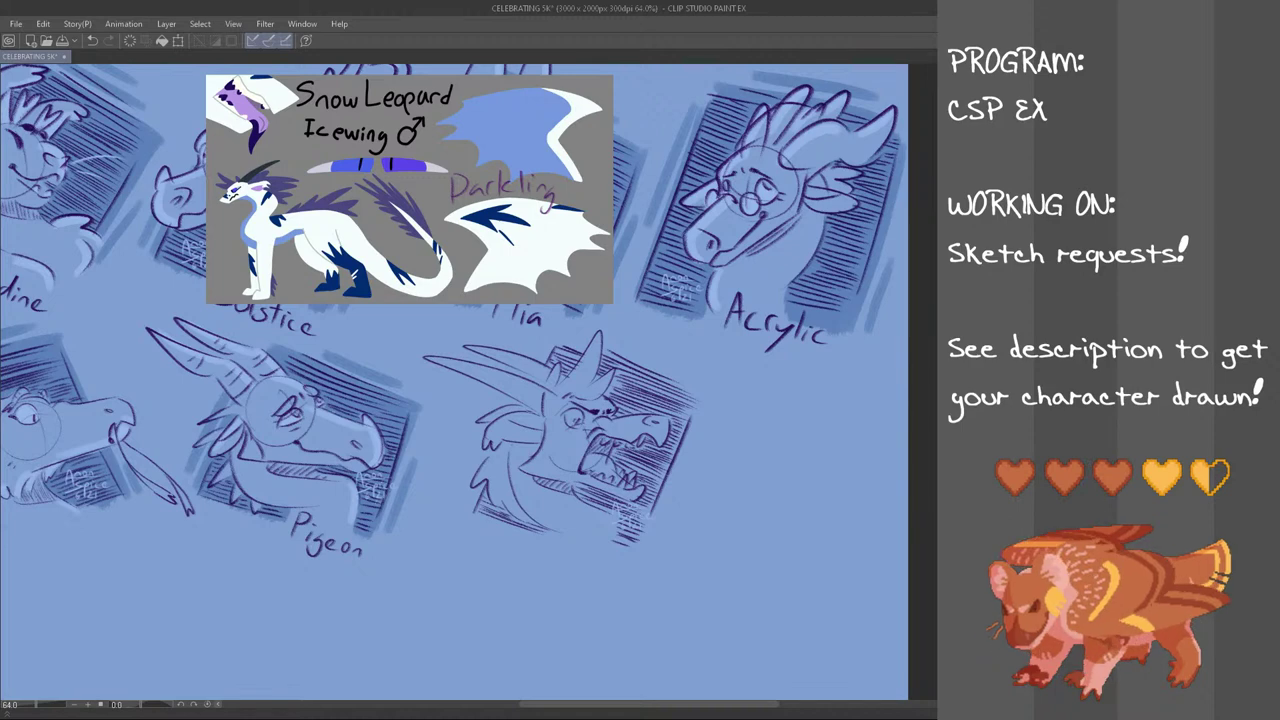
# Shade the background panel behind the Icewing's ear and neck and along its lower edge with broad, soft darker blue strokes
pyautogui.moveTo(492, 464)
pyautogui.mouseDown()
pyautogui.moveTo(475, 507)
pyautogui.moveTo(495, 433)
pyautogui.mouseUp()
pyautogui.hotkey('ctrl', 'z')
pyautogui.hotkey('ctrl', 'z')
pyautogui.moveTo(464, 502); pyautogui.dragTo(490, 434)
pyautogui.moveTo(478, 496)
pyautogui.mouseDown()
pyautogui.moveTo(508, 524)
pyautogui.moveTo(546, 536)
pyautogui.mouseUp()
pyautogui.moveTo(628, 518); pyautogui.dragTo(619, 548)
pyautogui.hotkey('ctrl', 'z')
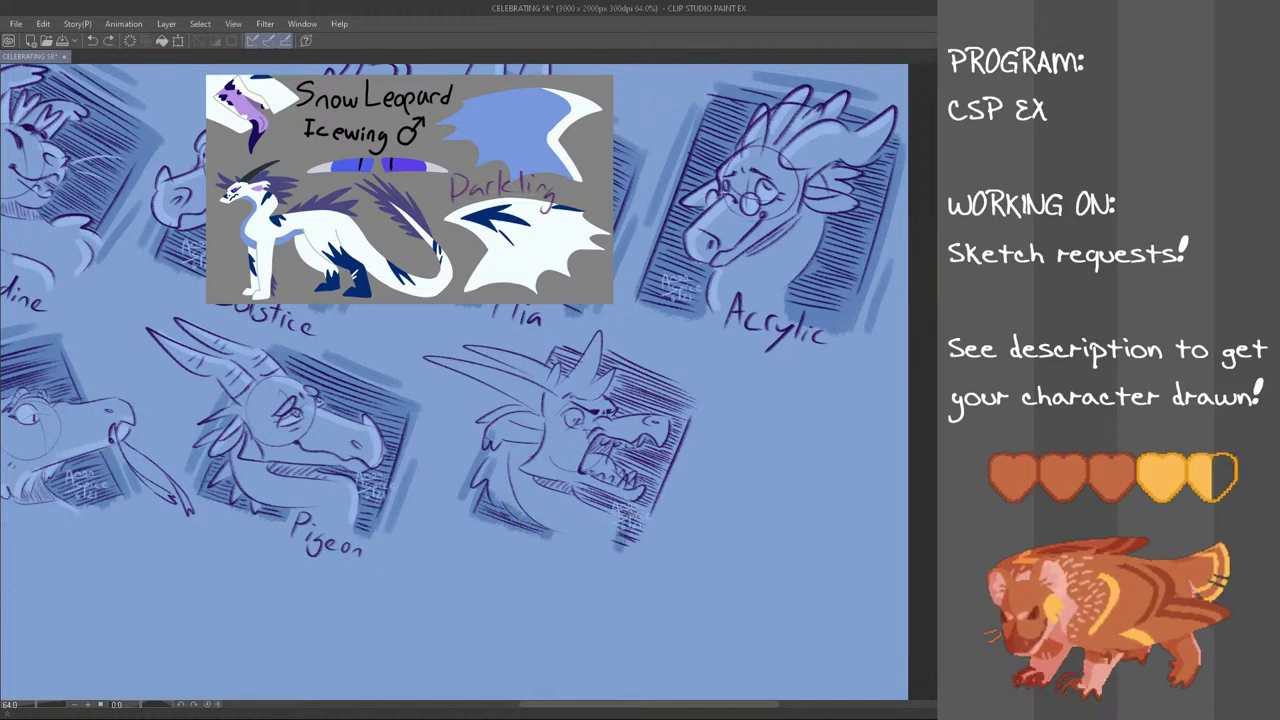
# Shade the panel's front side around the signature and open jaws with darker blue, adding a loose border stroke along the edge
pyautogui.moveTo(646, 500); pyautogui.dragTo(624, 552)
pyautogui.moveTo(677, 450); pyautogui.dragTo(641, 540)
pyautogui.moveTo(695, 420); pyautogui.dragTo(636, 555)
pyautogui.moveTo(689, 455)
pyautogui.mouseDown()
pyautogui.moveTo(646, 559)
pyautogui.moveTo(636, 488)
pyautogui.mouseUp()
pyautogui.hotkey('ctrl', 'z')
pyautogui.moveTo(642, 456)
pyautogui.mouseDown()
pyautogui.moveTo(634, 478)
pyautogui.moveTo(614, 468)
pyautogui.mouseUp()
pyautogui.moveTo(622, 449)
pyautogui.mouseDown()
pyautogui.moveTo(610, 461)
pyautogui.moveTo(639, 457)
pyautogui.mouseUp()
pyautogui.moveTo(656, 441); pyautogui.dragTo(647, 463)
pyautogui.moveTo(656, 445); pyautogui.dragTo(645, 455)
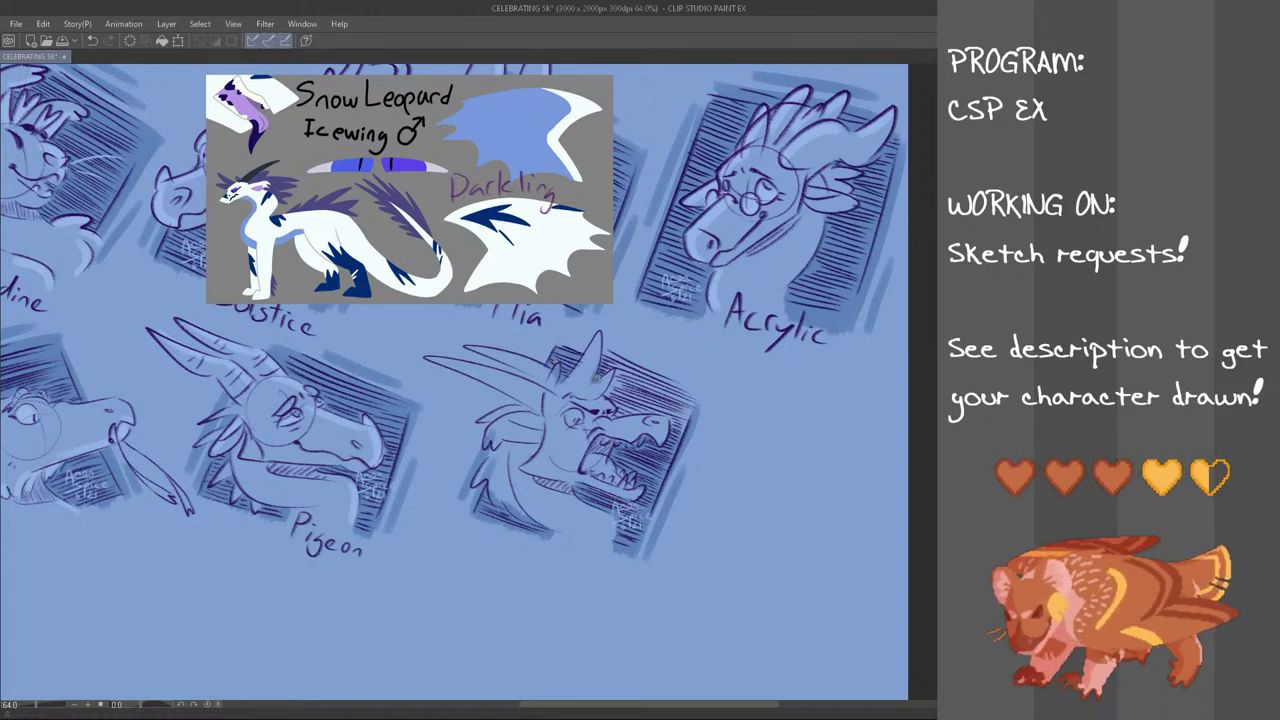
# Shade the panel above the muzzle and around the crest in darker blue, adding a loose border stroke along the upper edge
pyautogui.moveTo(632, 387)
pyautogui.mouseDown()
pyautogui.moveTo(617, 417)
pyautogui.moveTo(628, 414)
pyautogui.mouseUp()
pyautogui.moveTo(654, 376); pyautogui.dragTo(643, 416)
pyautogui.moveTo(671, 386); pyautogui.dragTo(657, 422)
pyautogui.moveTo(688, 388)
pyautogui.mouseDown()
pyautogui.moveTo(668, 418)
pyautogui.moveTo(692, 428)
pyautogui.mouseUp()
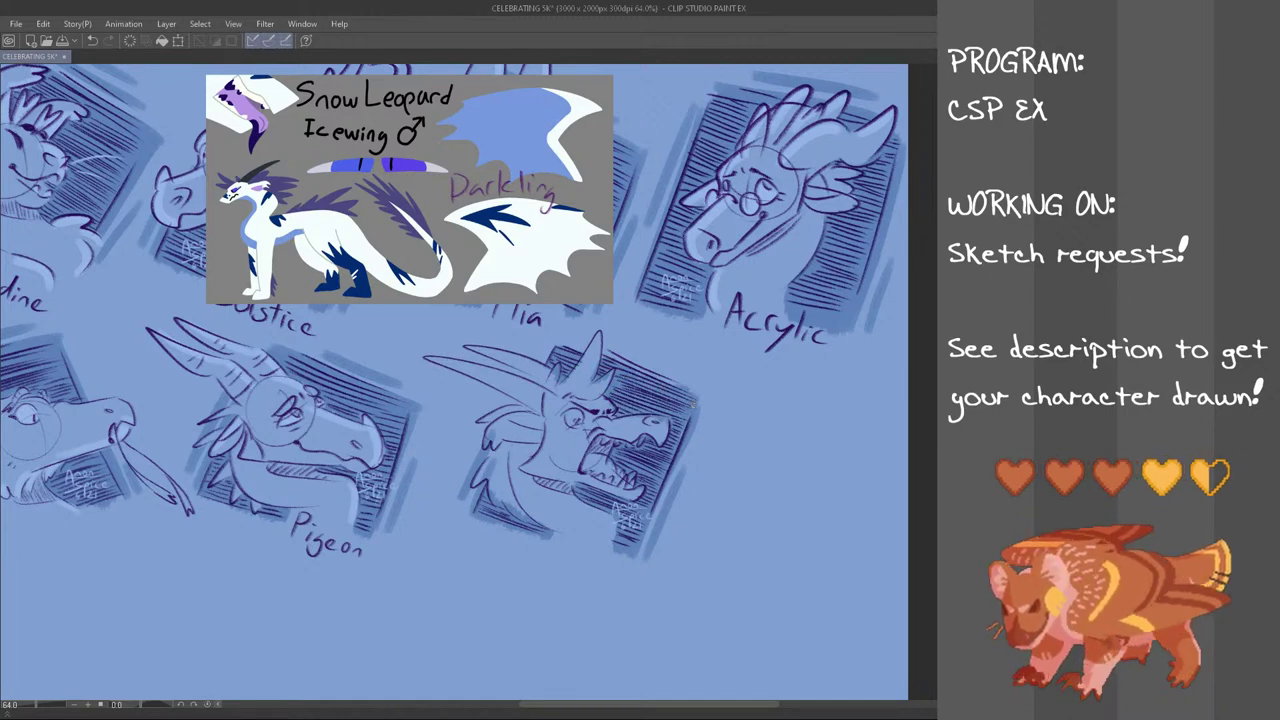
pyautogui.moveTo(562, 341); pyautogui.dragTo(697, 394)
pyautogui.hotkey('ctrl', 'z')
pyautogui.moveTo(560, 340)
pyautogui.mouseDown()
pyautogui.moveTo(698, 394)
pyautogui.moveTo(692, 378)
pyautogui.mouseUp()
pyautogui.moveTo(600, 352); pyautogui.dragTo(628, 344)
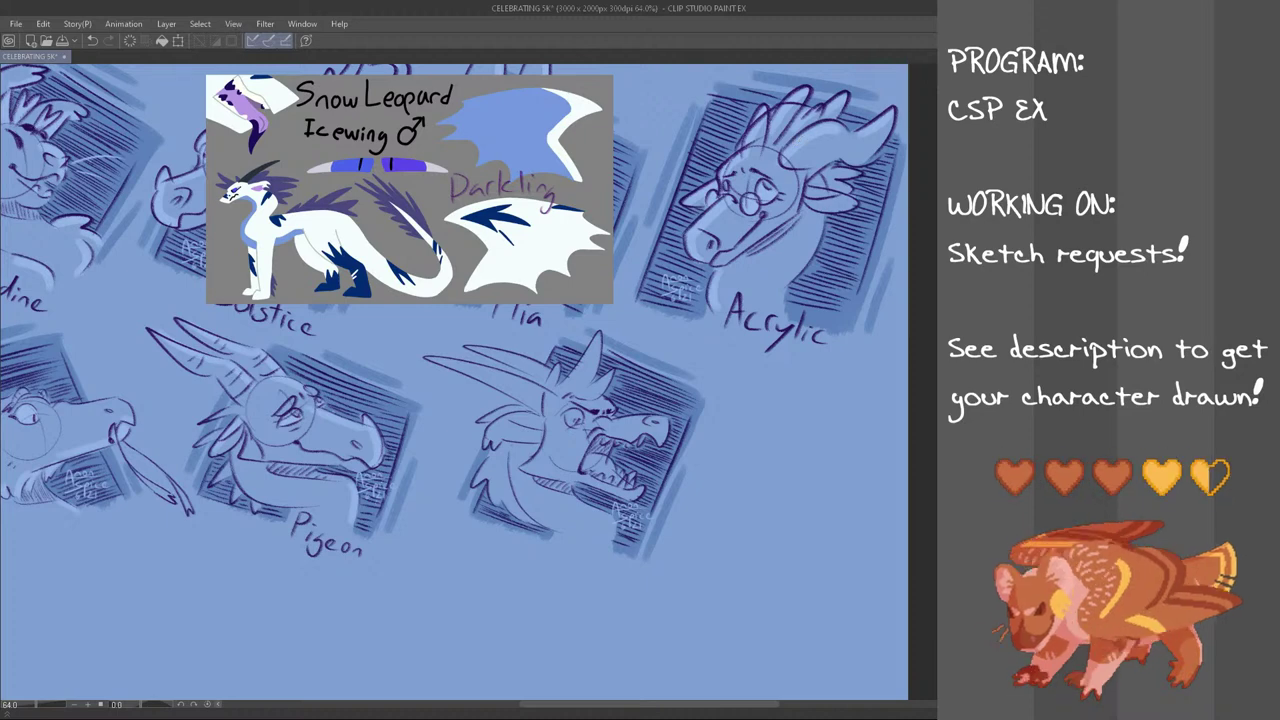
# Check the Icewing sketch in mirrored view and add light highlight strokes around the ear frill
pyautogui.press('h')
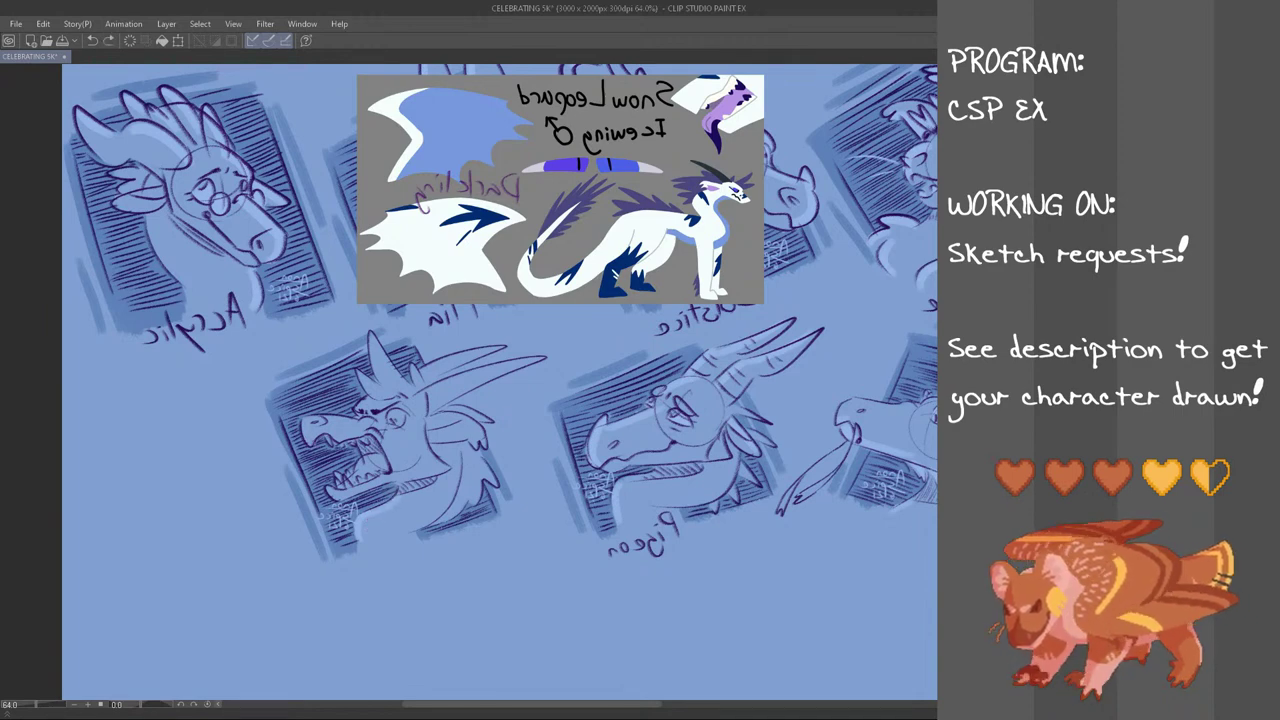
pyautogui.press('h')
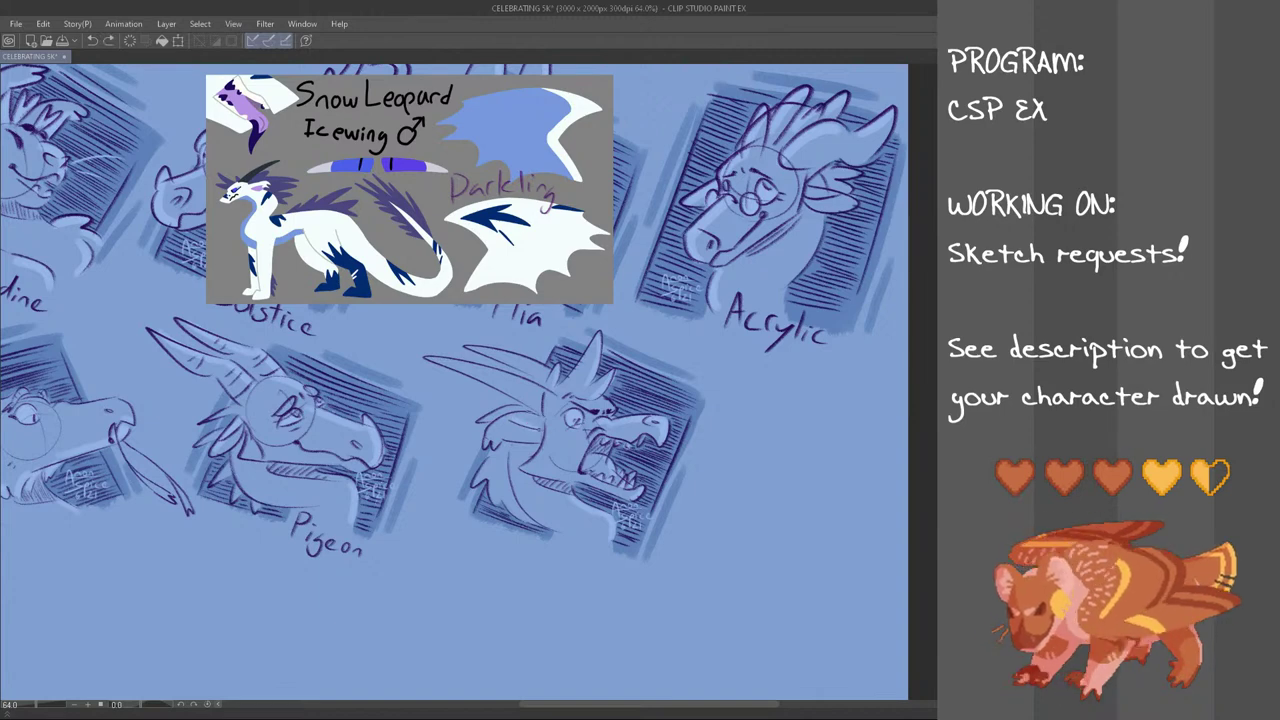
pyautogui.hotkey('ctrl', 'z')
pyautogui.moveTo(516, 427); pyautogui.dragTo(541, 426)
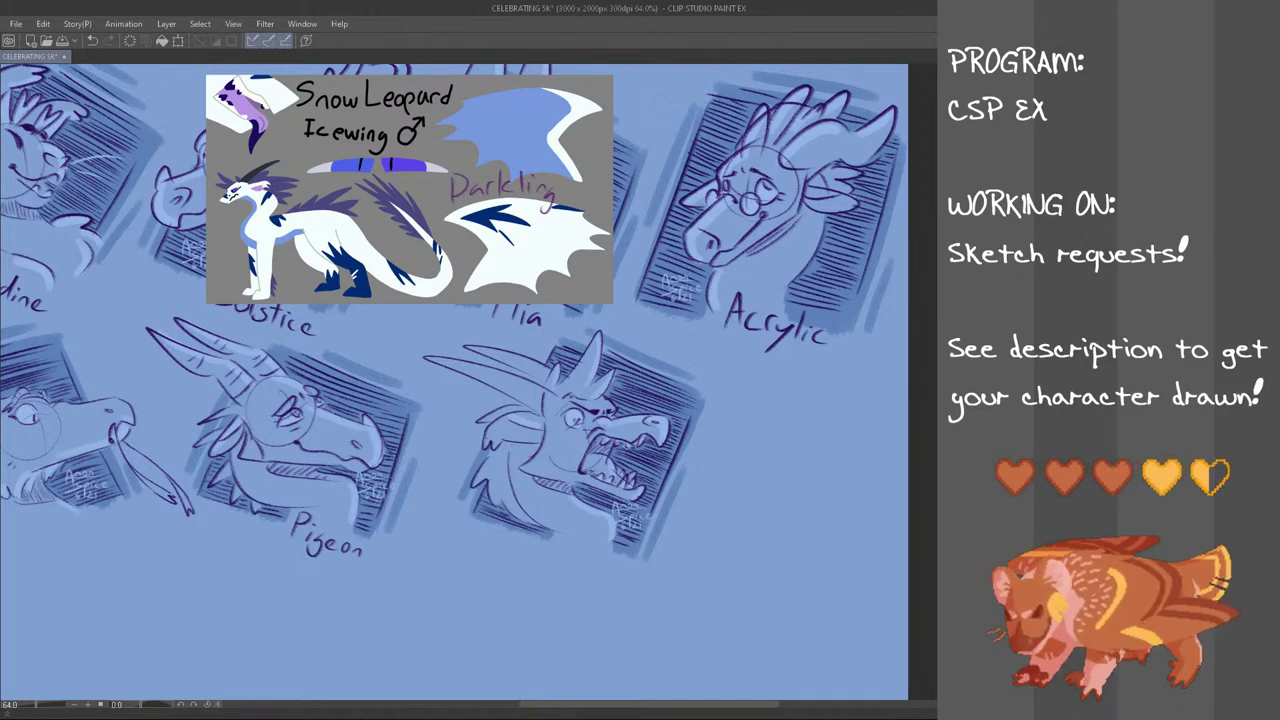
# Handwrite "Snow" beneath the Icewing's panel, redoing unsatisfactory letters
pyautogui.moveTo(574, 530); pyautogui.dragTo(550, 553)
pyautogui.hotkey('ctrl', 'z')
pyautogui.hotkey('ctrl', 'z')
pyautogui.moveTo(574, 530); pyautogui.dragTo(553, 551)
pyautogui.moveTo(580, 543)
pyautogui.mouseDown()
pyautogui.moveTo(627, 562)
pyautogui.moveTo(561, 575)
pyautogui.moveTo(579, 573)
pyautogui.mouseUp()
pyautogui.hotkey('ctrl', 'z')
pyautogui.hotkey('ctrl', 'z')
pyautogui.hotkey('ctrl', 'z')
pyautogui.hotkey('ctrl', 'z')
# Handwrite "Leopard" below "Snow" to complete the caption, redoing unsatisfactory letters
pyautogui.moveTo(590, 568); pyautogui.dragTo(607, 601)
pyautogui.moveTo(613, 582)
pyautogui.mouseDown()
pyautogui.moveTo(660, 600)
pyautogui.moveTo(658, 581)
pyautogui.moveTo(656, 600)
pyautogui.mouseUp()
pyautogui.hotkey('ctrl', 'z')
pyautogui.hotkey('ctrl', 'z')
pyautogui.hotkey('ctrl', 'z')
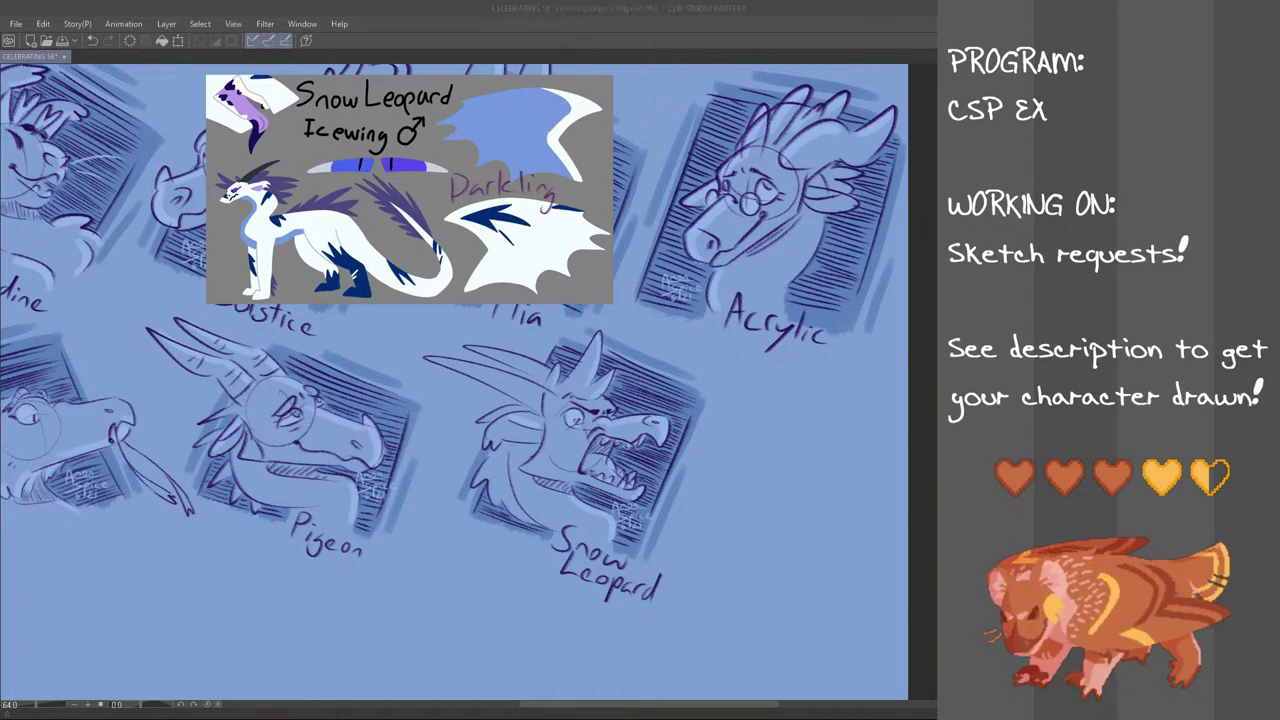
# Hide the Icewing reference image and move the Snow Leopard headshot with its panel and caption closer to Pigeon, clearing the selection
pyautogui.hotkey('alt', 'F4')
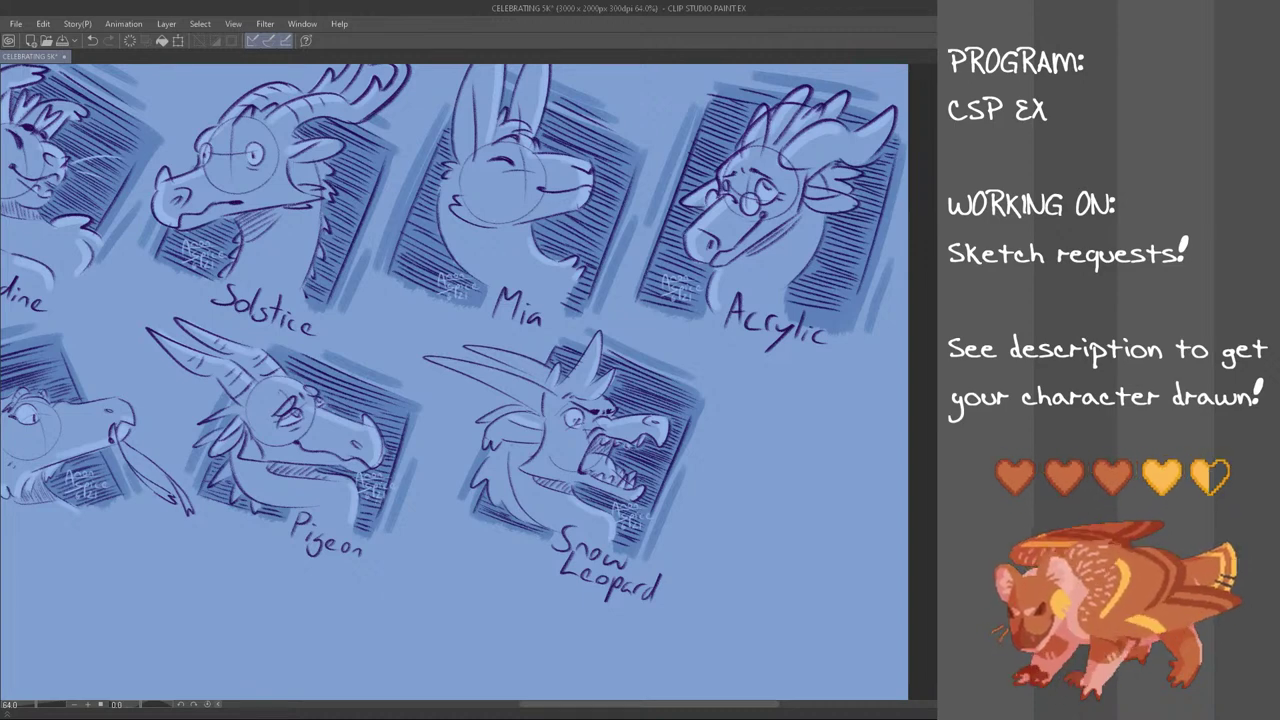
pyautogui.moveTo(720, 360)
pyautogui.mouseDown()
pyautogui.moveTo(547, 654)
pyautogui.moveTo(455, 497)
pyautogui.moveTo(440, 409)
pyautogui.moveTo(412, 363)
pyautogui.moveTo(454, 325)
pyautogui.moveTo(512, 343)
pyautogui.moveTo(590, 319)
pyautogui.moveTo(690, 345)
pyautogui.mouseUp()
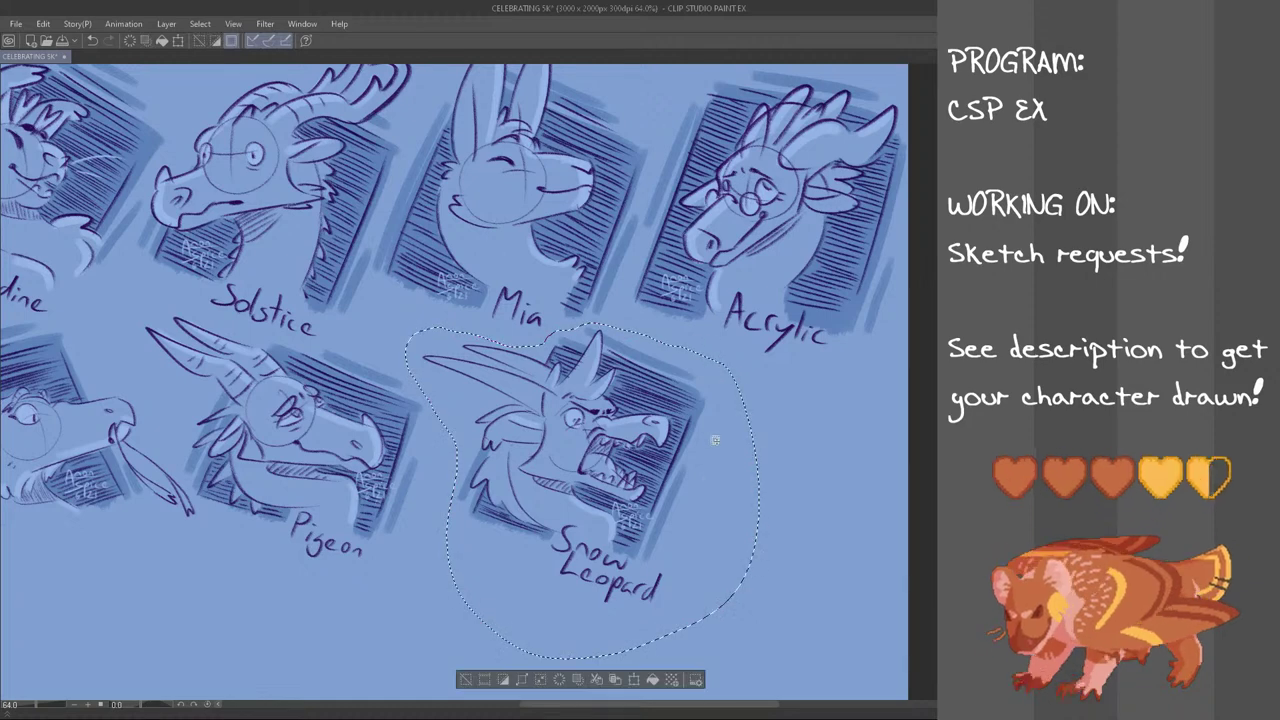
pyautogui.hotkey('ctrl', 't')
pyautogui.moveTo(643, 553); pyautogui.dragTo(601, 577)
pyautogui.click(514, 684)
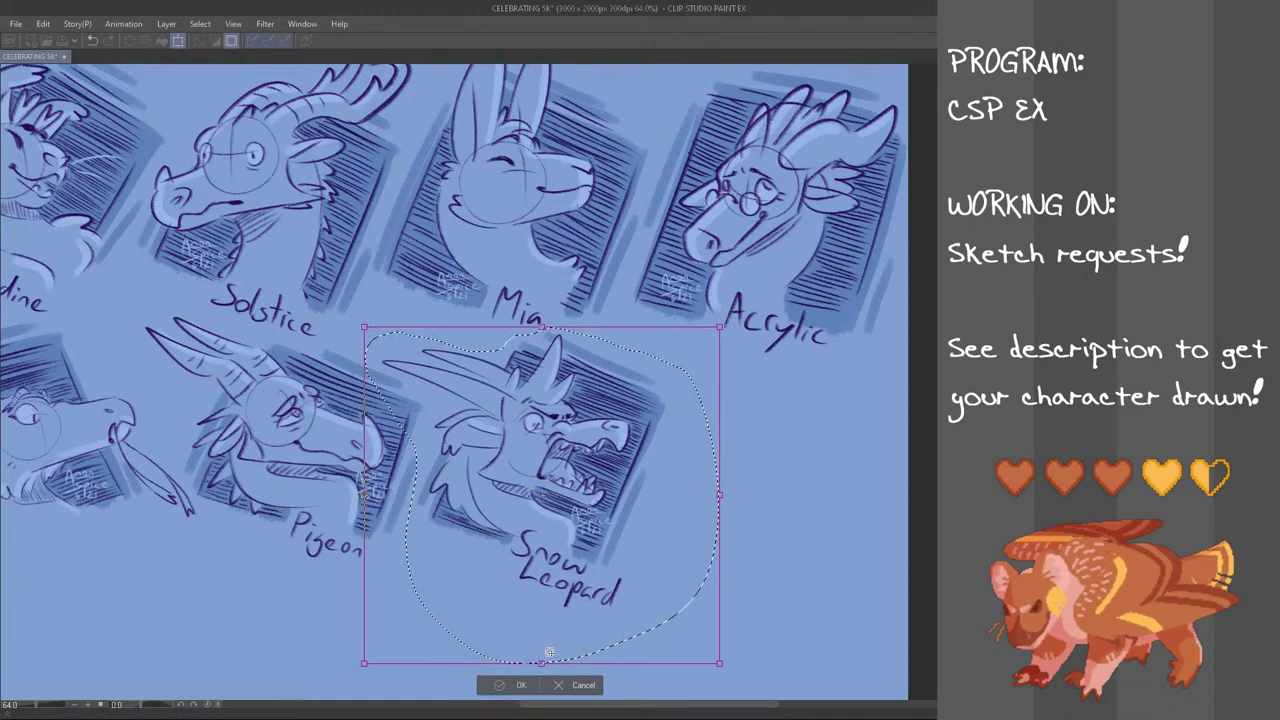
pyautogui.hotkey('ctrl', 'd')
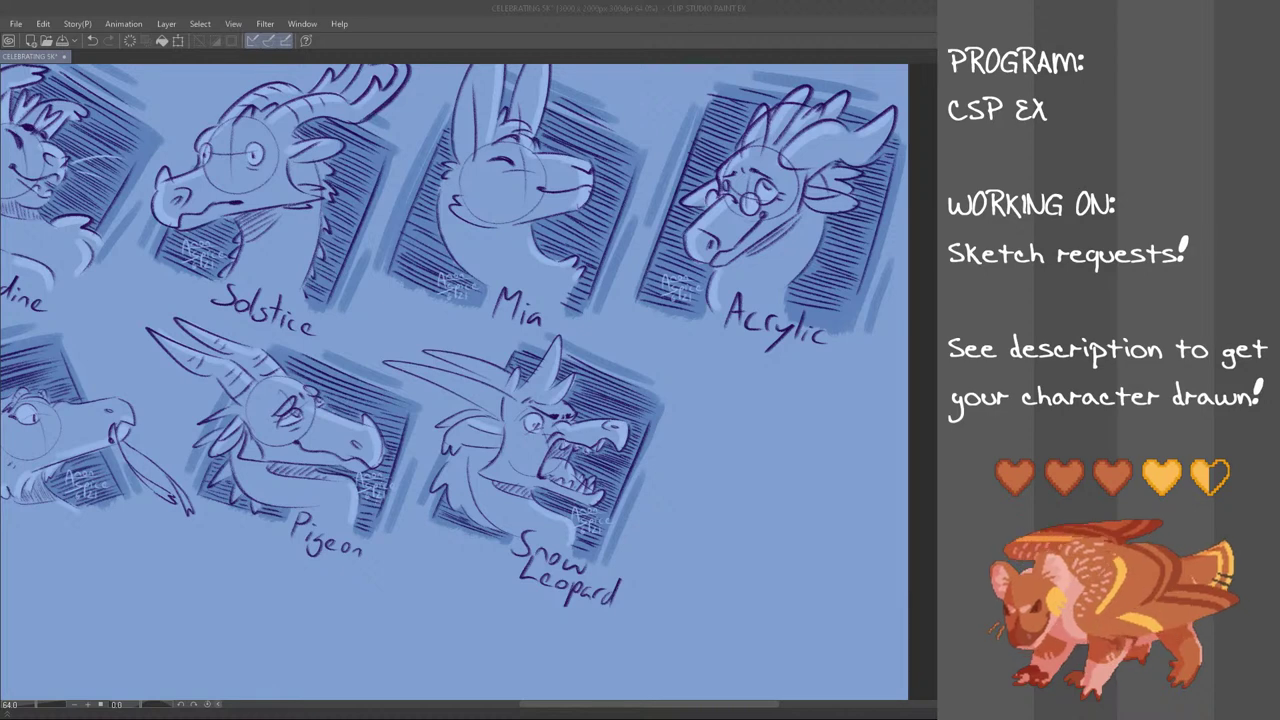
# Scale down the Espeon reference image and place it between the Pigeon and Snow Leopard sketches
pyautogui.click(291, 6)
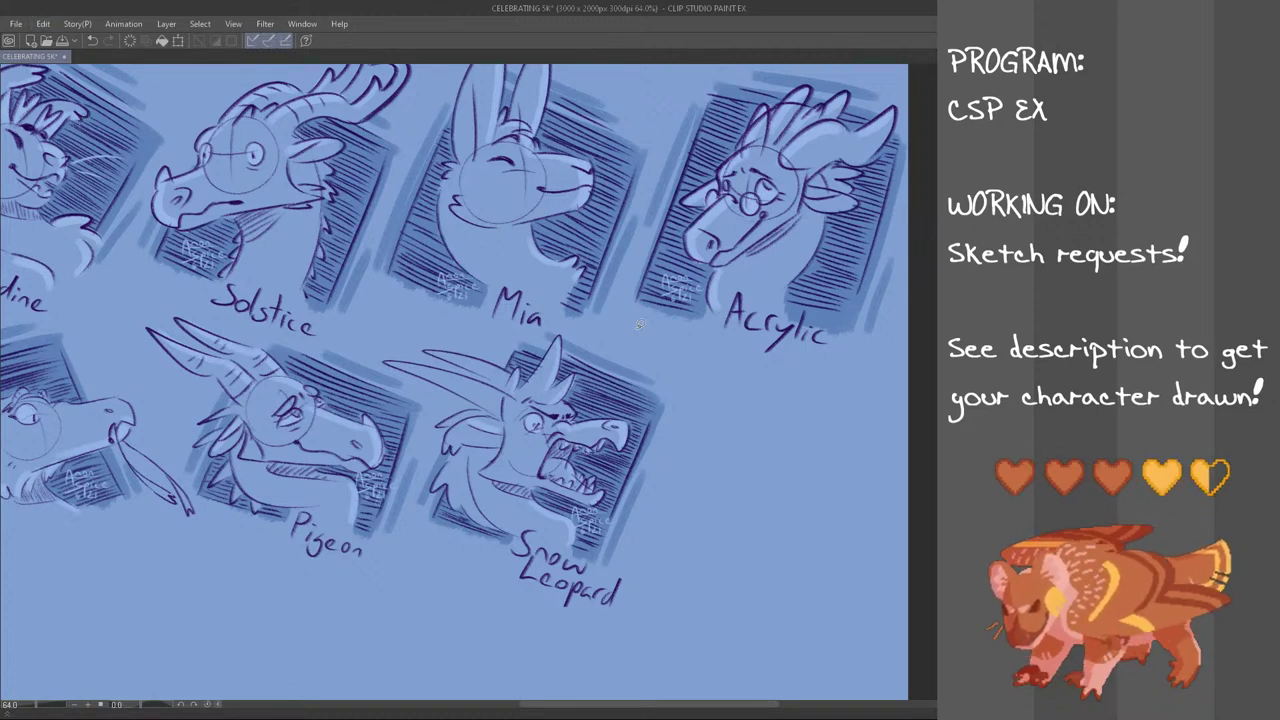
pyautogui.hotkey('ctrl', '-')
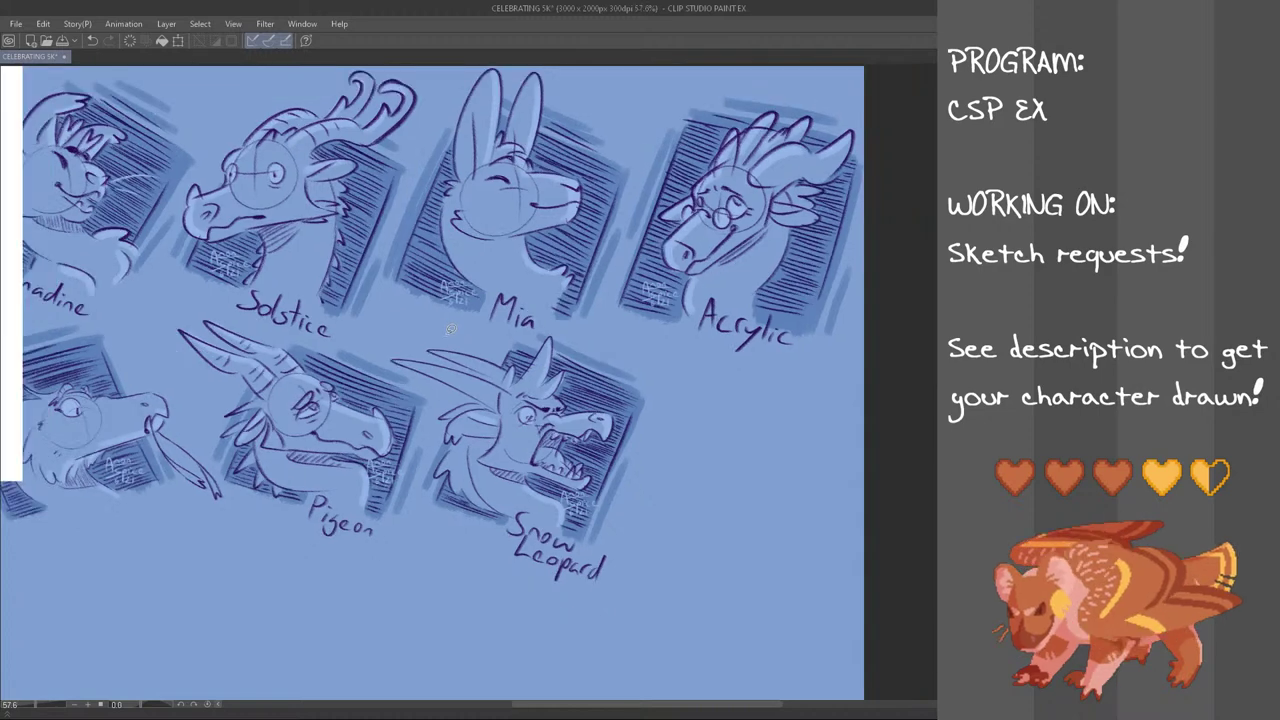
pyautogui.moveTo(652, 703); pyautogui.dragTo(560, 692)
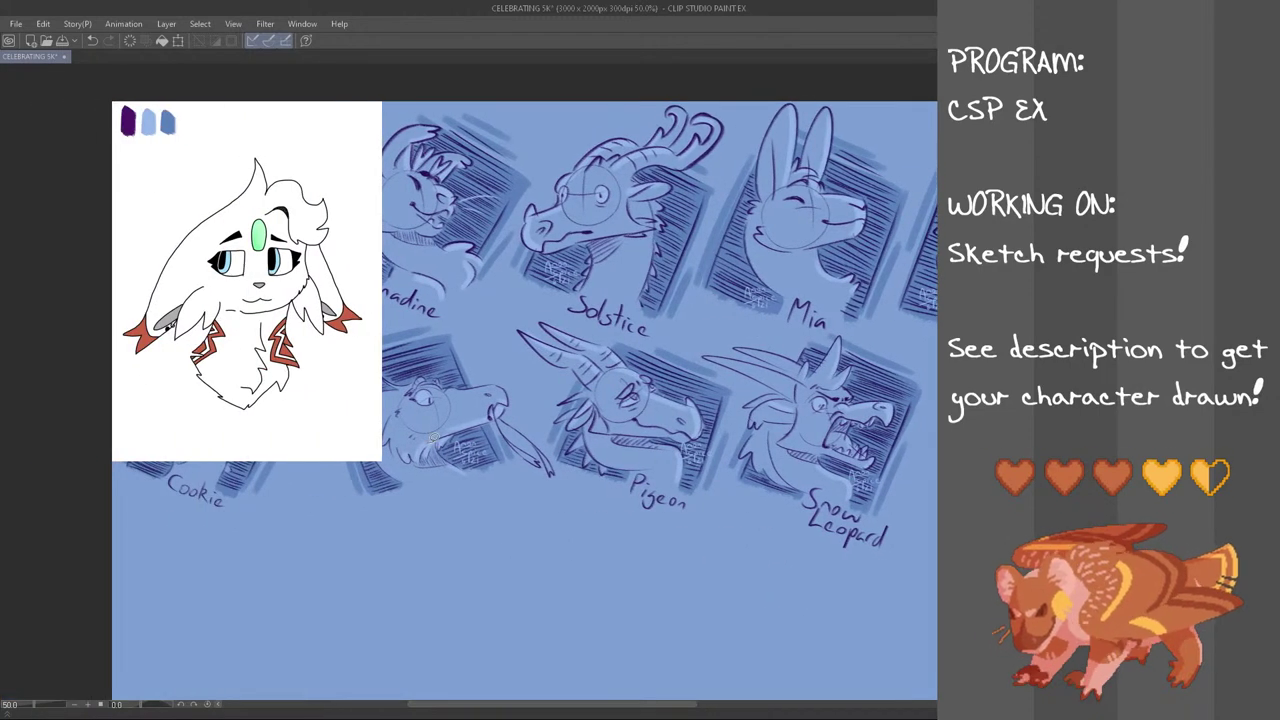
pyautogui.hotkey('ctrl', 't')
pyautogui.moveTo(382, 461); pyautogui.dragTo(265, 305)
pyautogui.moveTo(226, 257); pyautogui.dragTo(778, 491)
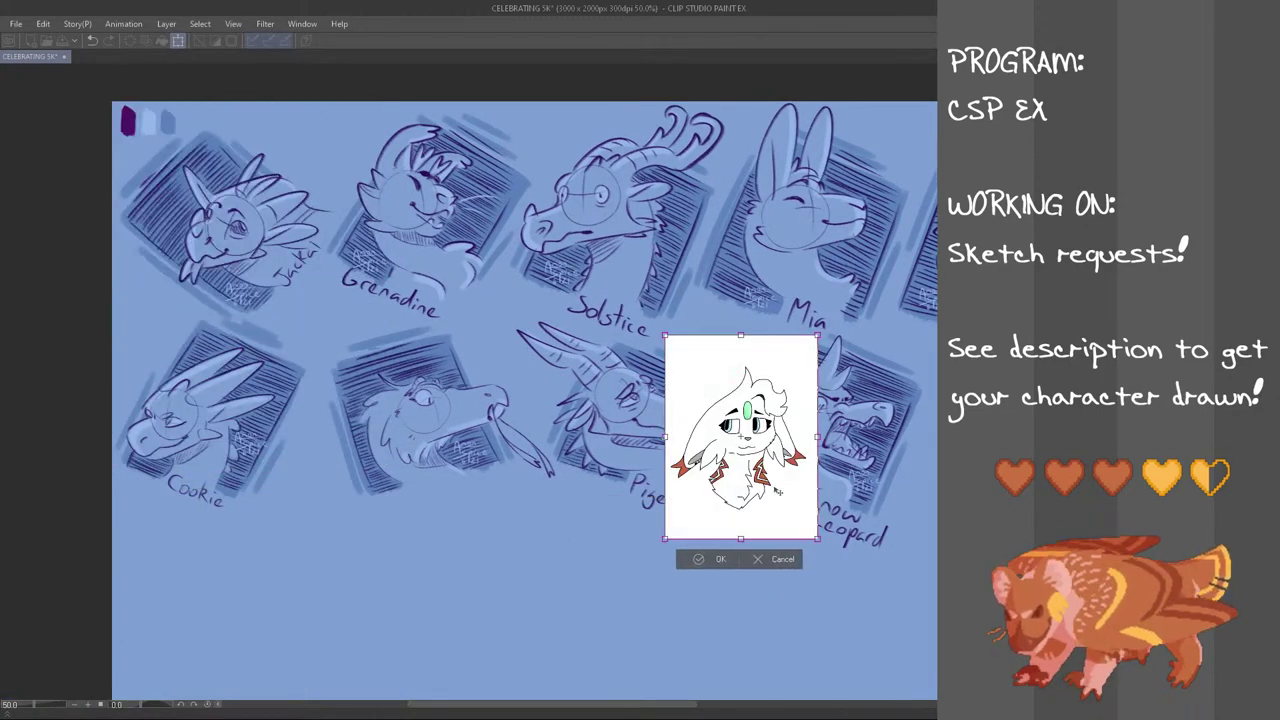
pyautogui.moveTo(731, 569); pyautogui.dragTo(440, 560)
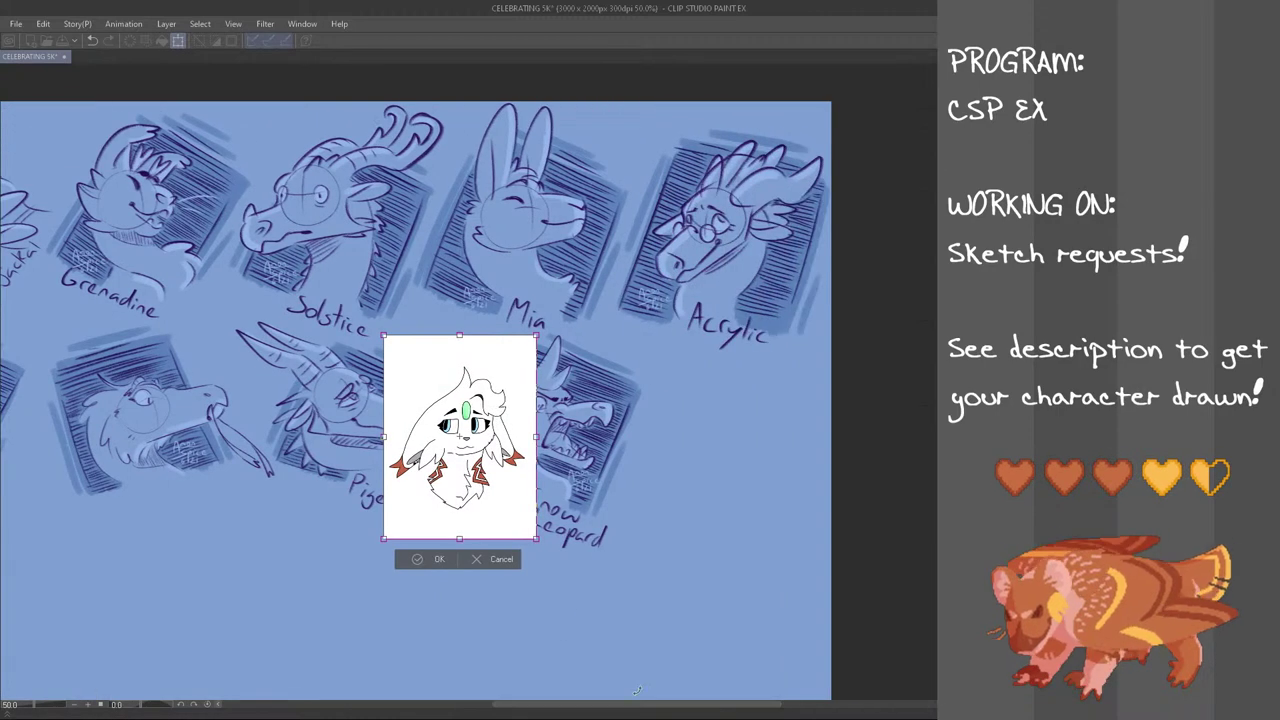
pyautogui.click(437, 558)
pyautogui.scroll(1, 456, 514)
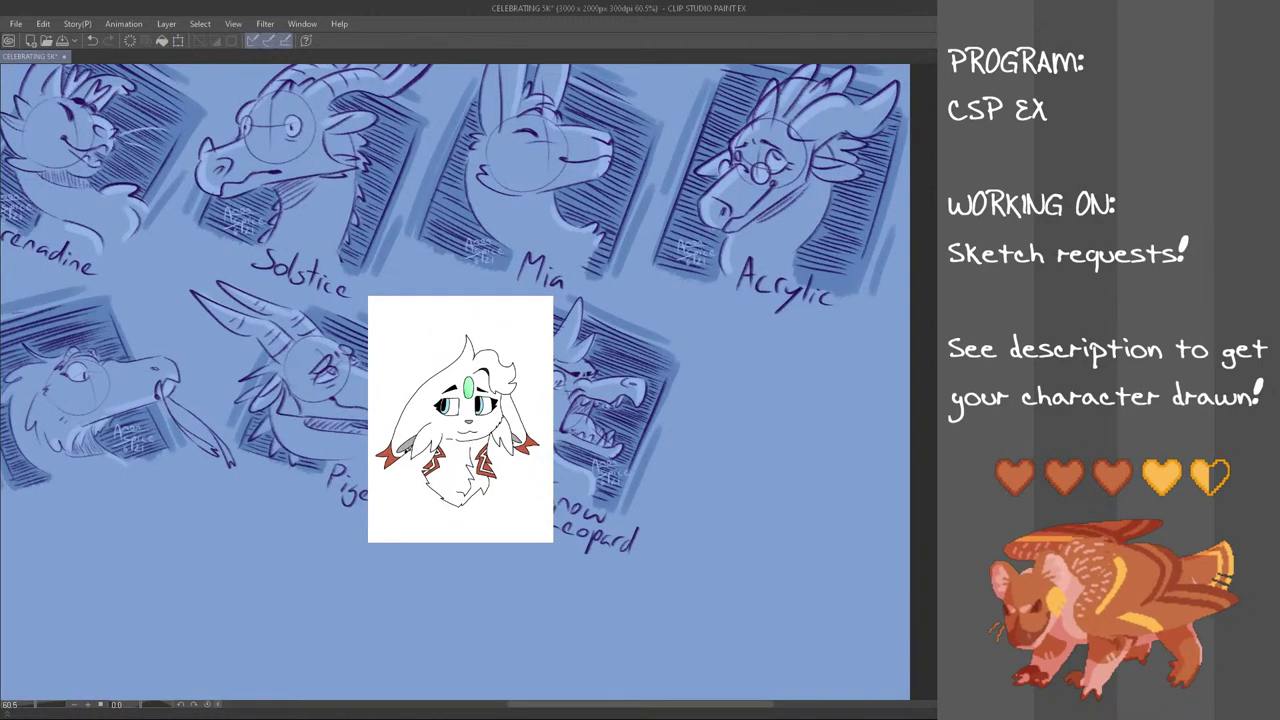
# Handwrite "Oreo the Espeon" in purple along the lower part of the reference image
pyautogui.moveTo(394, 505)
pyautogui.mouseDown()
pyautogui.moveTo(413, 527)
pyautogui.moveTo(447, 526)
pyautogui.mouseUp()
pyautogui.moveTo(440, 512); pyautogui.dragTo(514, 537)
pyautogui.moveTo(514, 514); pyautogui.dragTo(534, 523)
pyautogui.moveTo(536, 514); pyautogui.dragTo(552, 524)
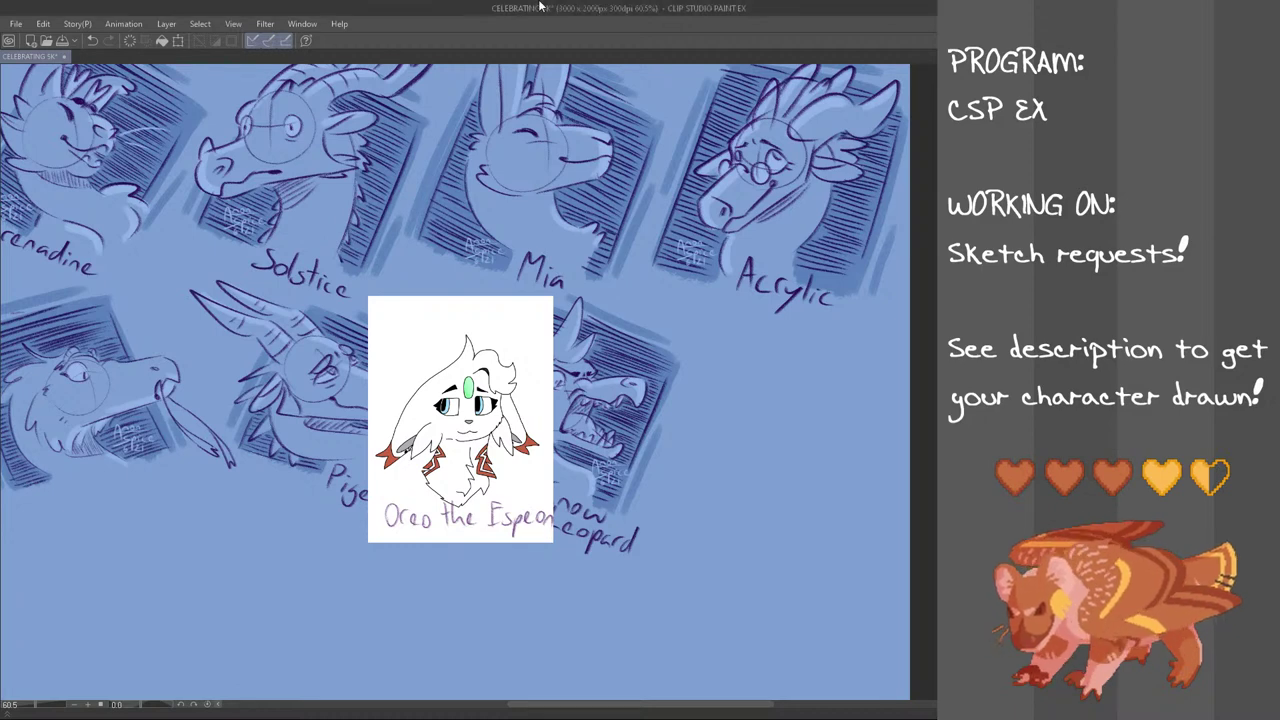
# Sketch a circular head guide with crossed face lines in the empty space beside Snow Leopard, and try a first muzzle outline
pyautogui.moveTo(708, 705); pyautogui.dragTo(725, 705)
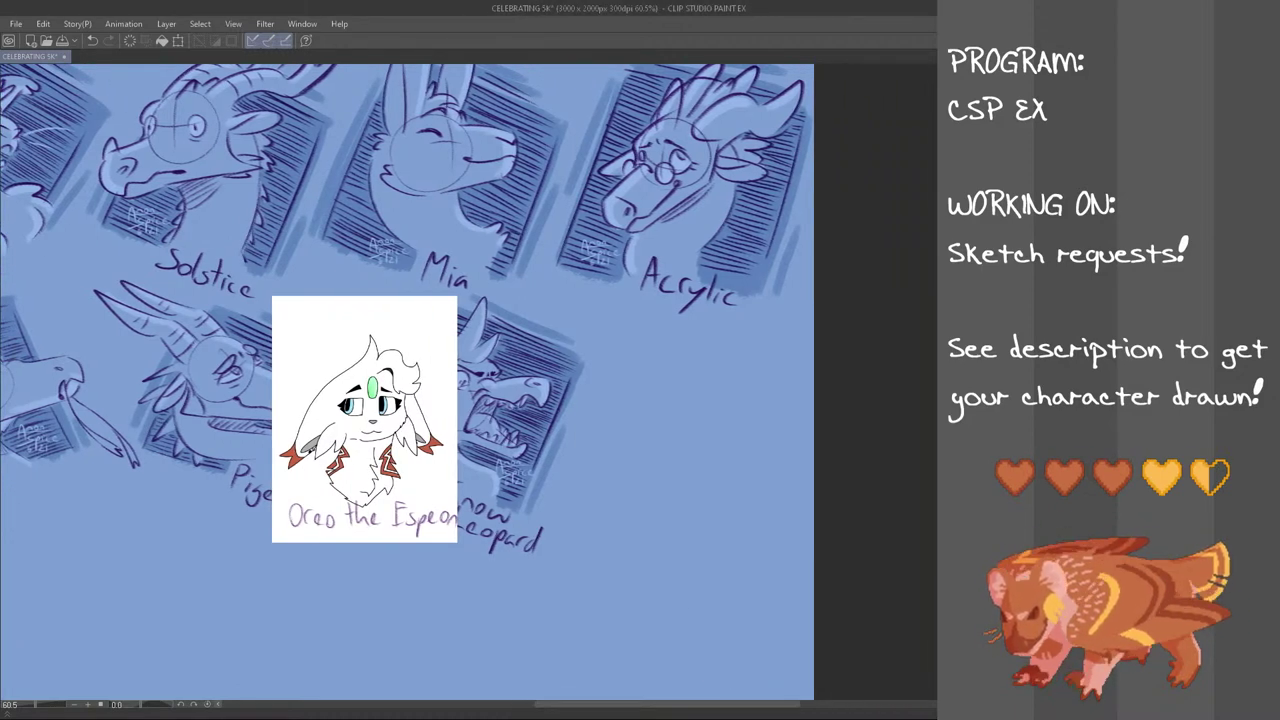
pyautogui.scroll(1, 623, 408)
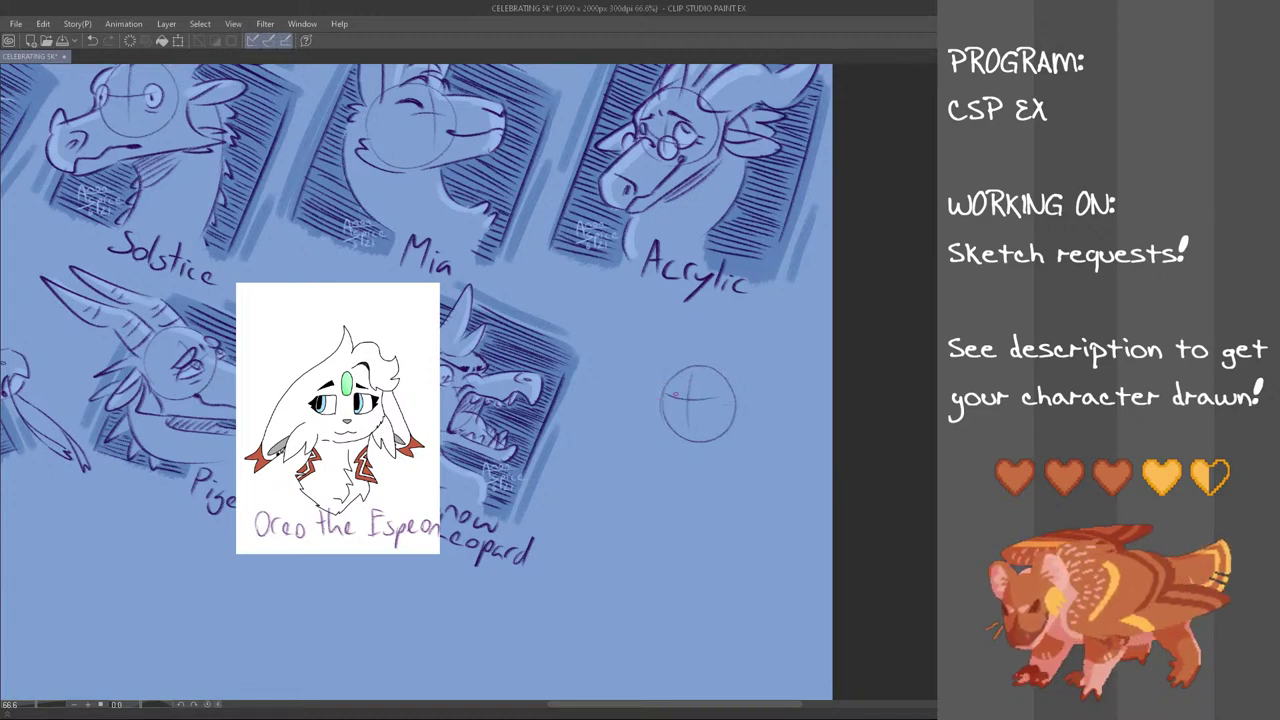
pyautogui.moveTo(665, 403)
pyautogui.mouseDown()
pyautogui.moveTo(647, 420)
pyautogui.moveTo(658, 445)
pyautogui.mouseUp()
pyautogui.hotkey('ctrl', 'z')
pyautogui.hotkey('ctrl', 'z')
pyautogui.hotkey('ctrl', 'z')
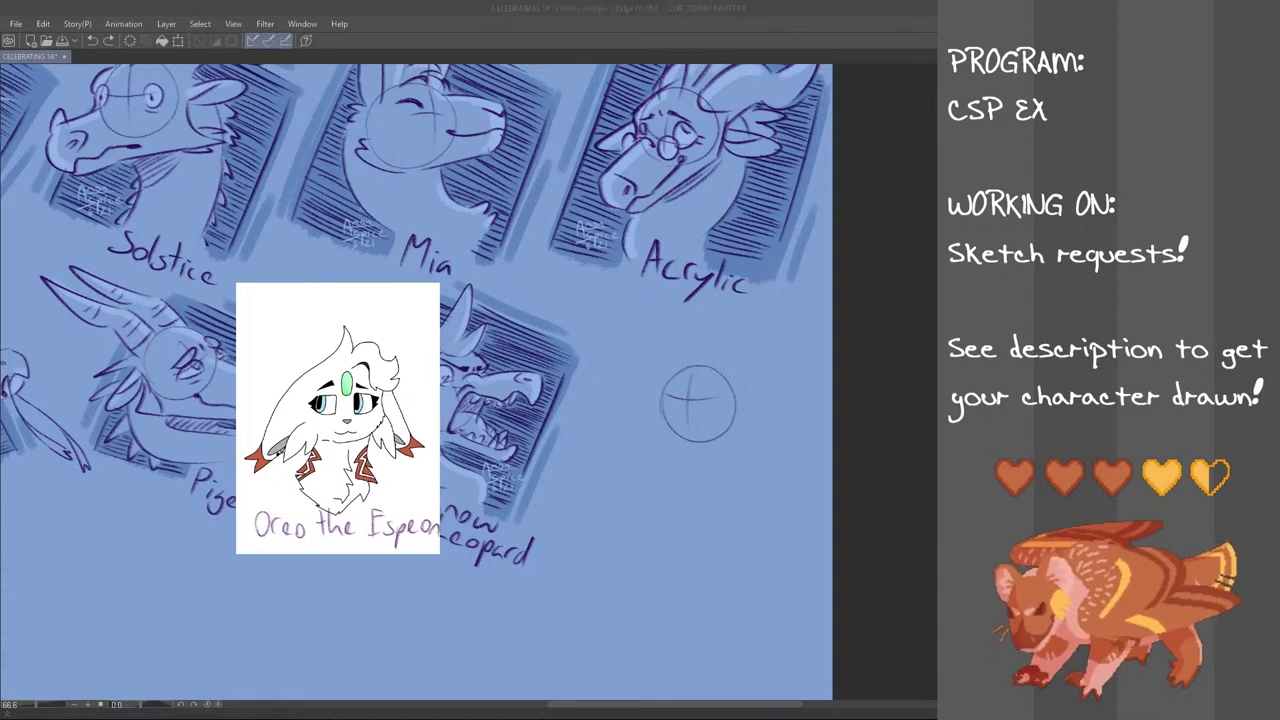
# Draw the Espeon's small muzzle, nose and smiling mouth at the lower edge of the circle, redoing strokes, and add the jaw line
pyautogui.moveTo(668, 404); pyautogui.dragTo(657, 434)
pyautogui.hotkey('ctrl', 'z')
pyautogui.hotkey('ctrl', 'z')
pyautogui.hotkey('ctrl', 'z')
pyautogui.hotkey('ctrl', 'z')
pyautogui.moveTo(658, 430)
pyautogui.mouseDown()
pyautogui.moveTo(673, 447)
pyautogui.moveTo(706, 449)
pyautogui.moveTo(680, 449)
pyautogui.moveTo(705, 438)
pyautogui.moveTo(676, 431)
pyautogui.mouseUp()
pyautogui.hotkey('ctrl', 'z')
pyautogui.hotkey('ctrl', 'z')
pyautogui.hotkey('ctrl', 'z')
pyautogui.hotkey('ctrl', 'z')
pyautogui.hotkey('ctrl', 'z')
pyautogui.hotkey('ctrl', 'z')
pyautogui.hotkey('ctrl', 'z')
pyautogui.hotkey('ctrl', 'z')
pyautogui.hotkey('ctrl', 'z')
pyautogui.hotkey('ctrl', 'z')
pyautogui.hotkey('ctrl', 'z')
pyautogui.hotkey('ctrl', 'z')
pyautogui.hotkey('ctrl', 'z')
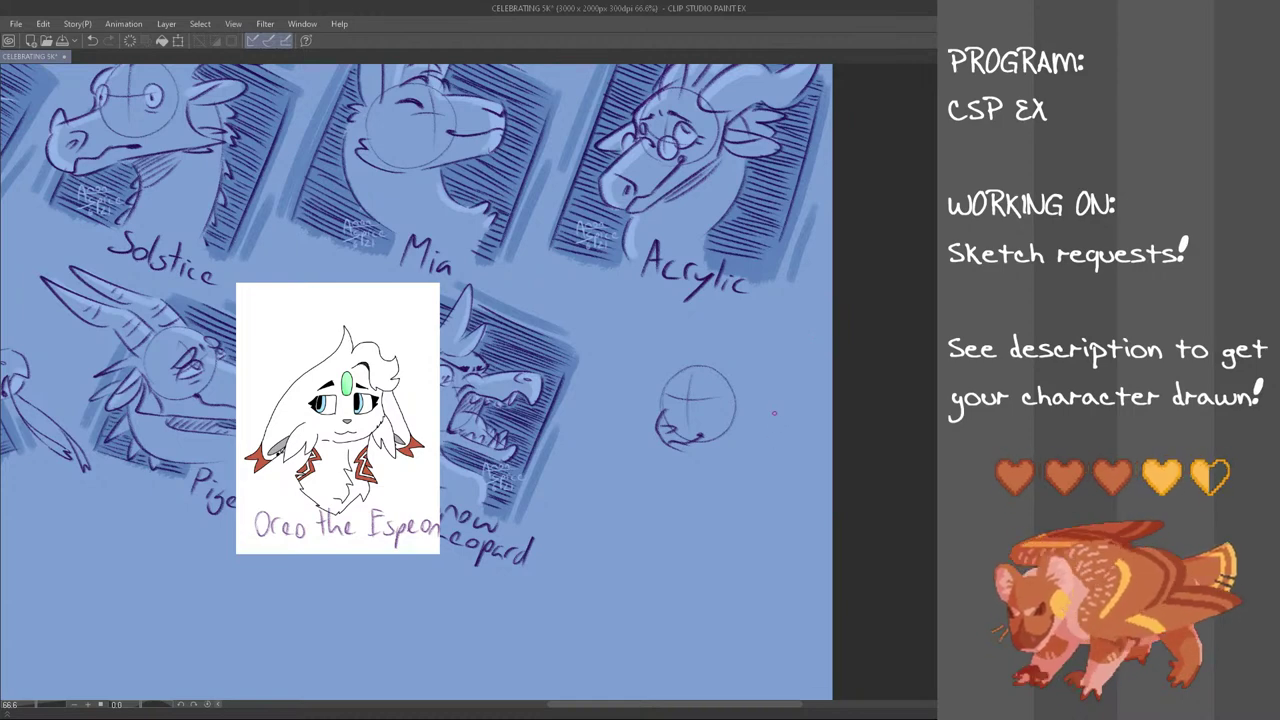
pyautogui.moveTo(678, 448); pyautogui.dragTo(733, 432)
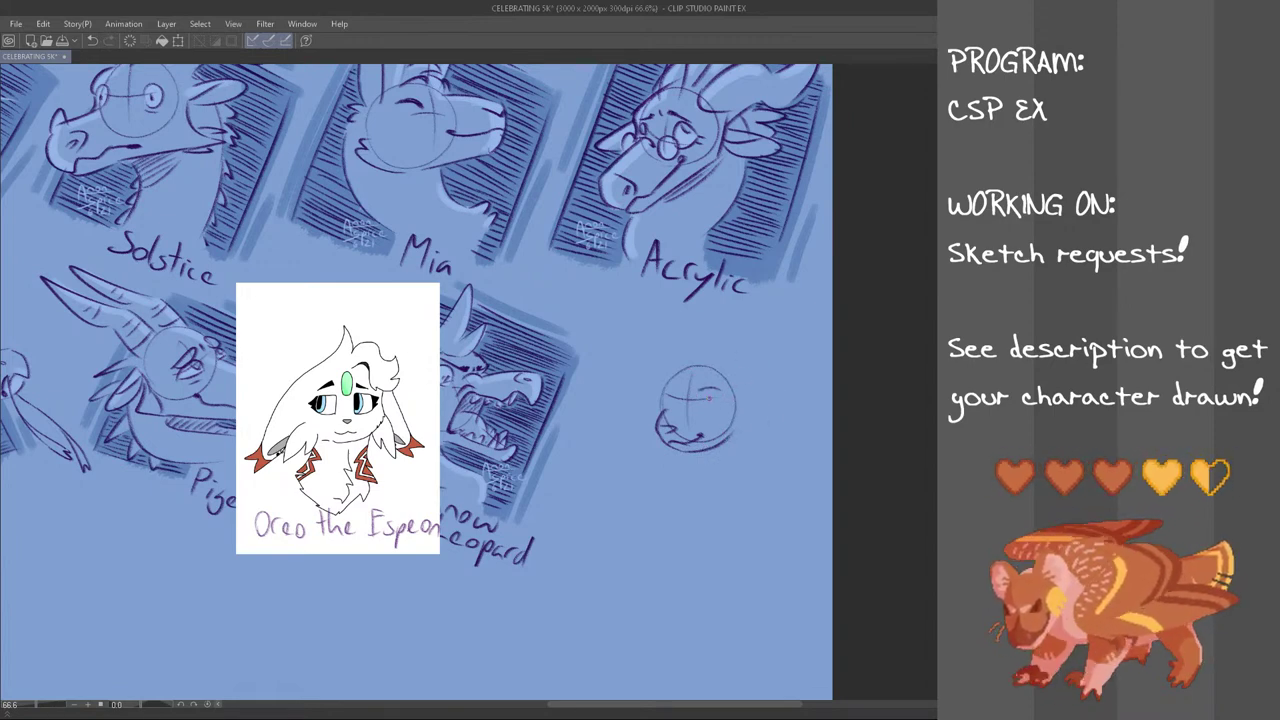
# Draw the Espeon's near eye with its upper lid and lash on the horizontal guide, redoing unsatisfactory strokes
pyautogui.hotkey('ctrl', 'z')
pyautogui.moveTo(713, 388); pyautogui.dragTo(724, 406)
pyautogui.hotkey('ctrl', 'z')
pyautogui.hotkey('ctrl', 'z')
pyautogui.hotkey('ctrl', 'z')
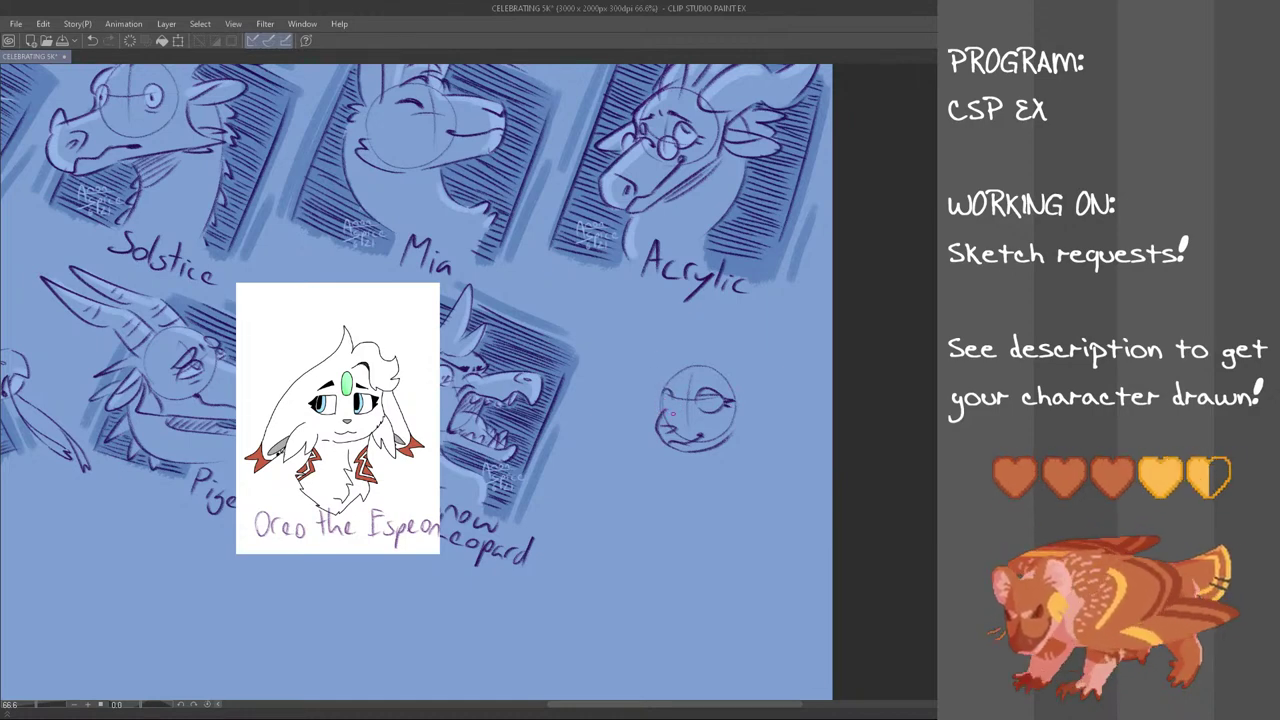
# Draw the Espeon's far eye at the edge of the head circle and add the irises, redoing unsatisfactory strokes
pyautogui.moveTo(700, 403)
pyautogui.mouseDown()
pyautogui.moveTo(710, 414)
pyautogui.moveTo(655, 405)
pyautogui.mouseUp()
pyautogui.hotkey('ctrl', 'z')
pyautogui.hotkey('ctrl', 'z')
pyautogui.hotkey('ctrl', 'z')
pyautogui.hotkey('ctrl', 'z')
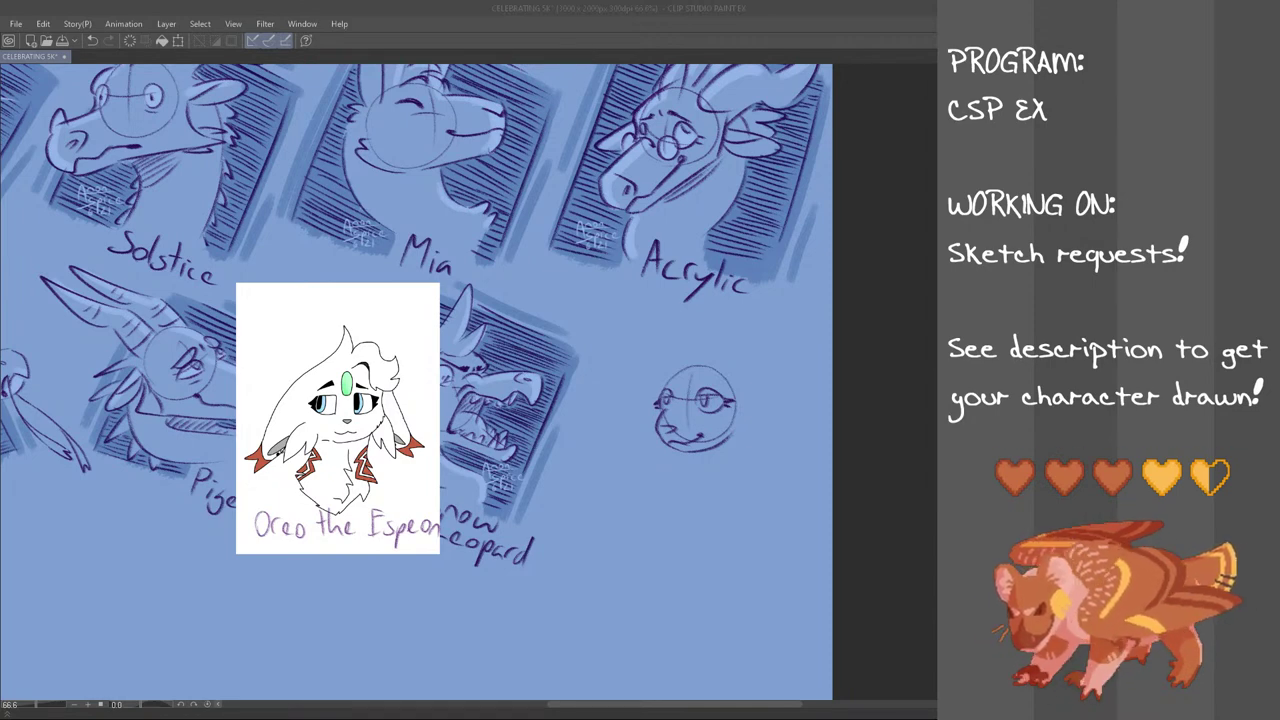
# Draw a raised eyebrow above the Espeon's near eye, redoing the stroke until it fits
pyautogui.click(391, 6)
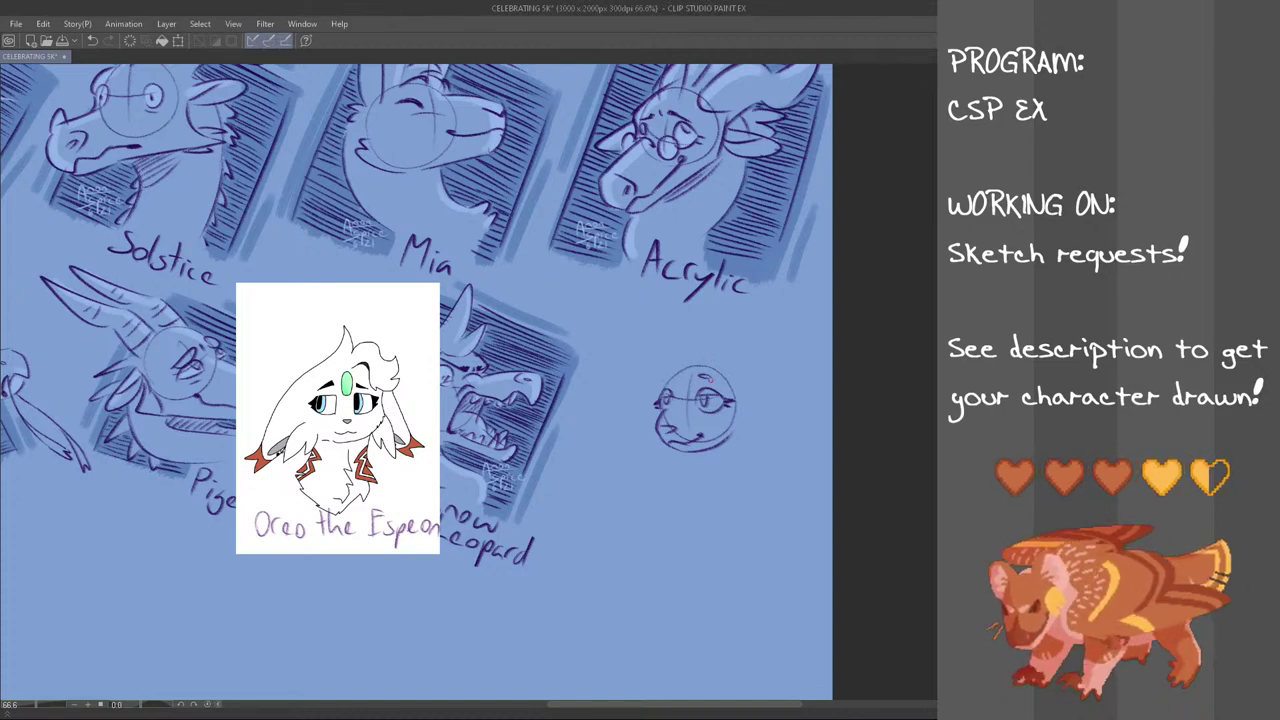
pyautogui.hotkey('ctrl', 'z')
pyautogui.moveTo(699, 378); pyautogui.dragTo(715, 379)
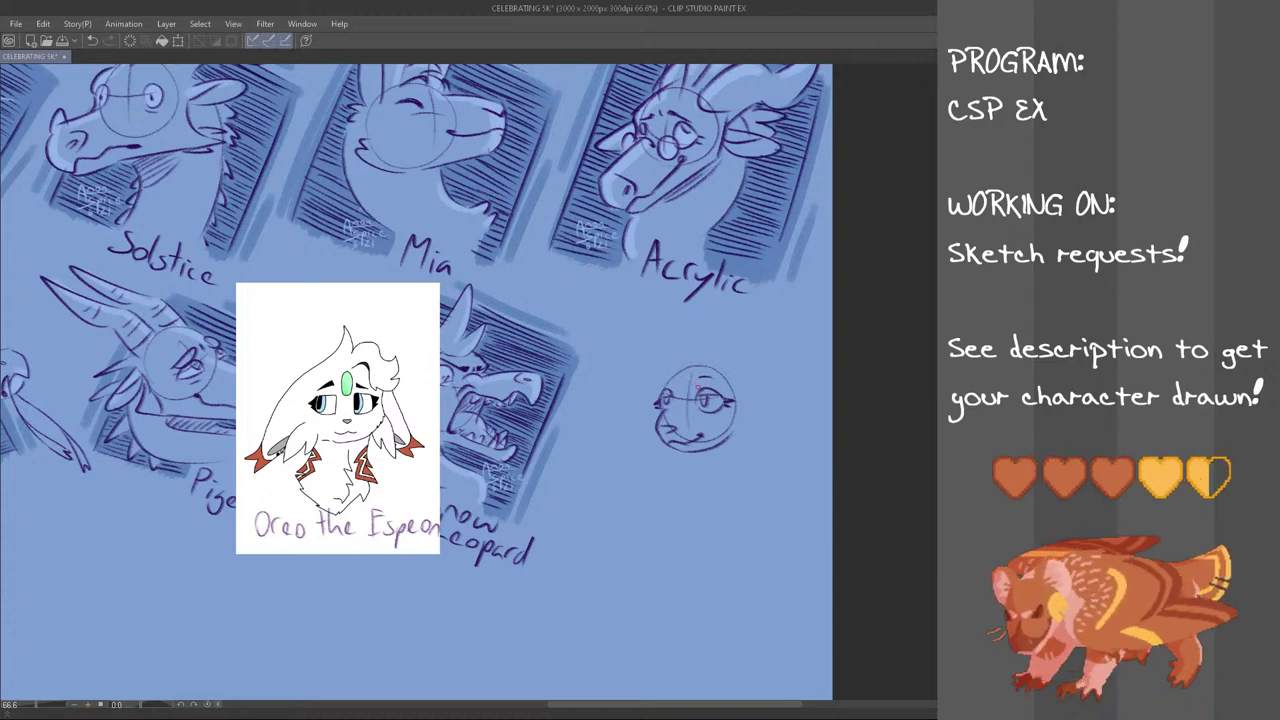
pyautogui.hotkey('ctrl', 'z')
# Draw the oval forehead gem and the eyebrow above the Espeon's far eye, redoing unsatisfactory strokes
pyautogui.moveTo(698, 379)
pyautogui.mouseDown()
pyautogui.moveTo(717, 379)
pyautogui.moveTo(666, 380)
pyautogui.moveTo(694, 389)
pyautogui.moveTo(683, 393)
pyautogui.mouseUp()
pyautogui.hotkey('ctrl', 'z')
pyautogui.hotkey('ctrl', 'z')
pyautogui.hotkey('ctrl', 'z')
pyautogui.hotkey('ctrl', 'z')
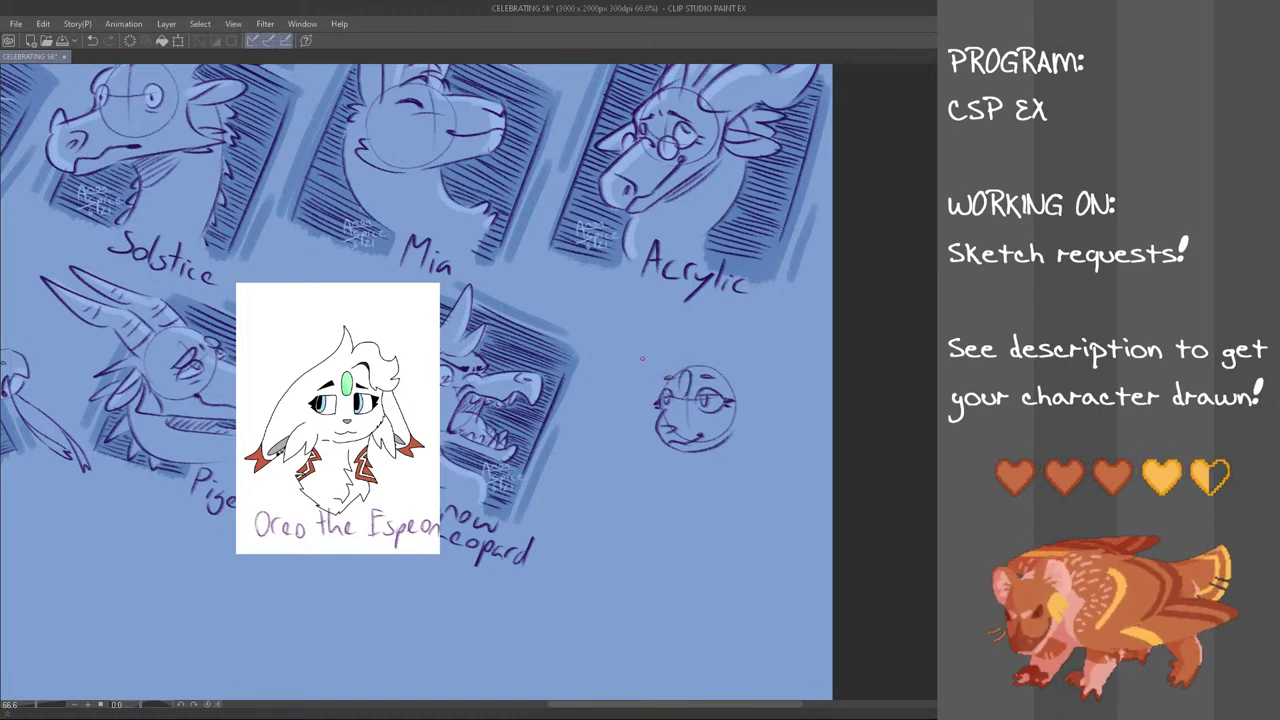
pyautogui.moveTo(687, 371); pyautogui.dragTo(683, 389)
pyautogui.hotkey('ctrl', 'z')
pyautogui.hotkey('ctrl', 'z')
pyautogui.hotkey('ctrl', 'z')
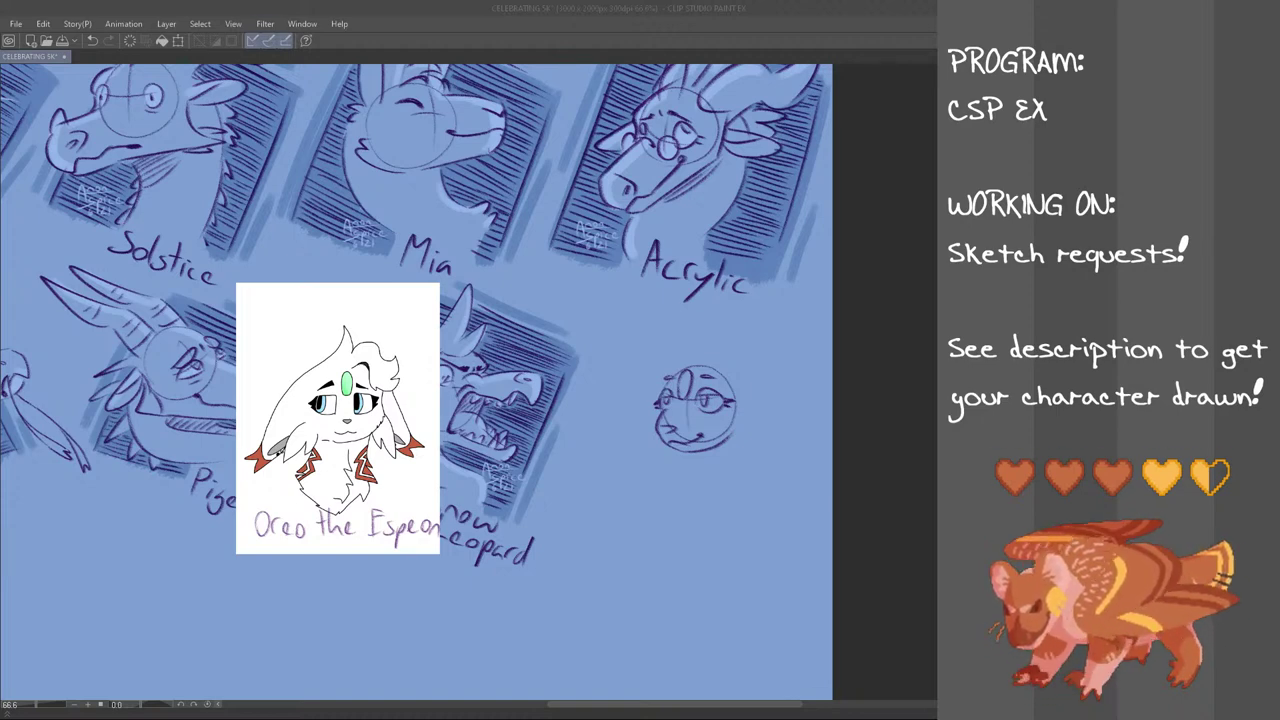
# Draw the Espeon's curled forelock and pointed crown tuft above the head, with hair strands falling across the forehead
pyautogui.click(363, 6)
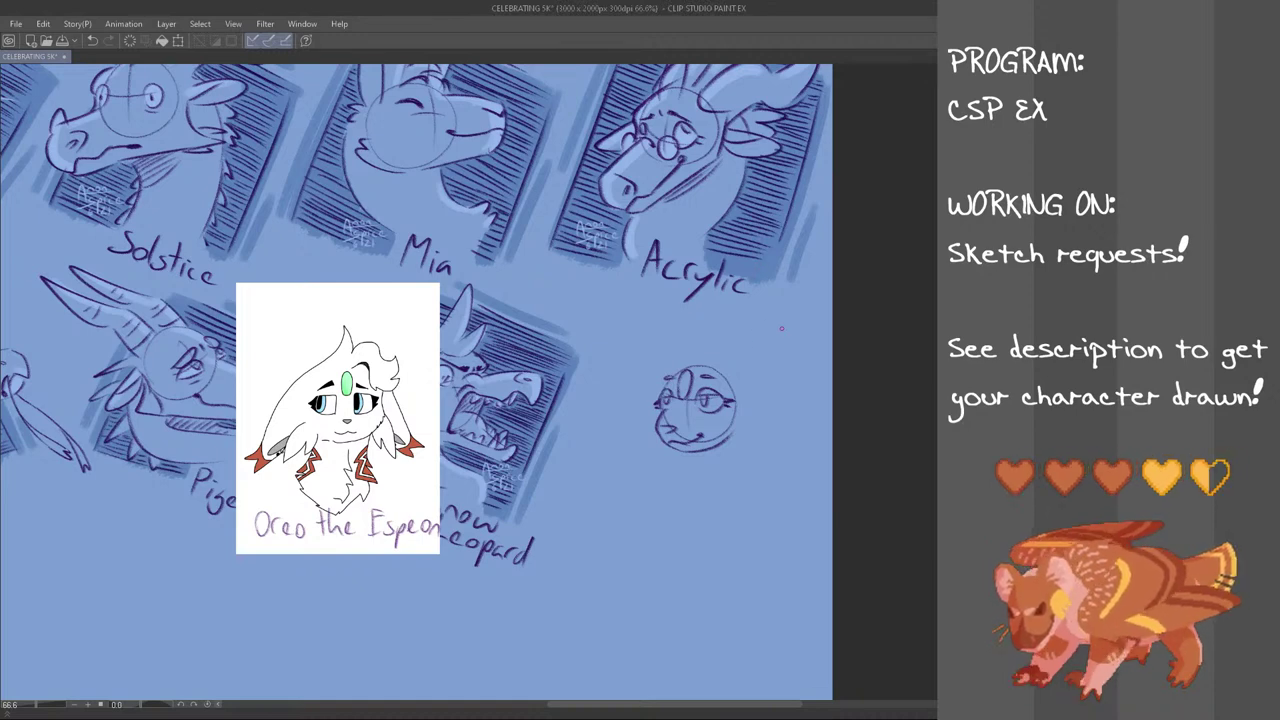
pyautogui.moveTo(736, 425); pyautogui.dragTo(746, 470)
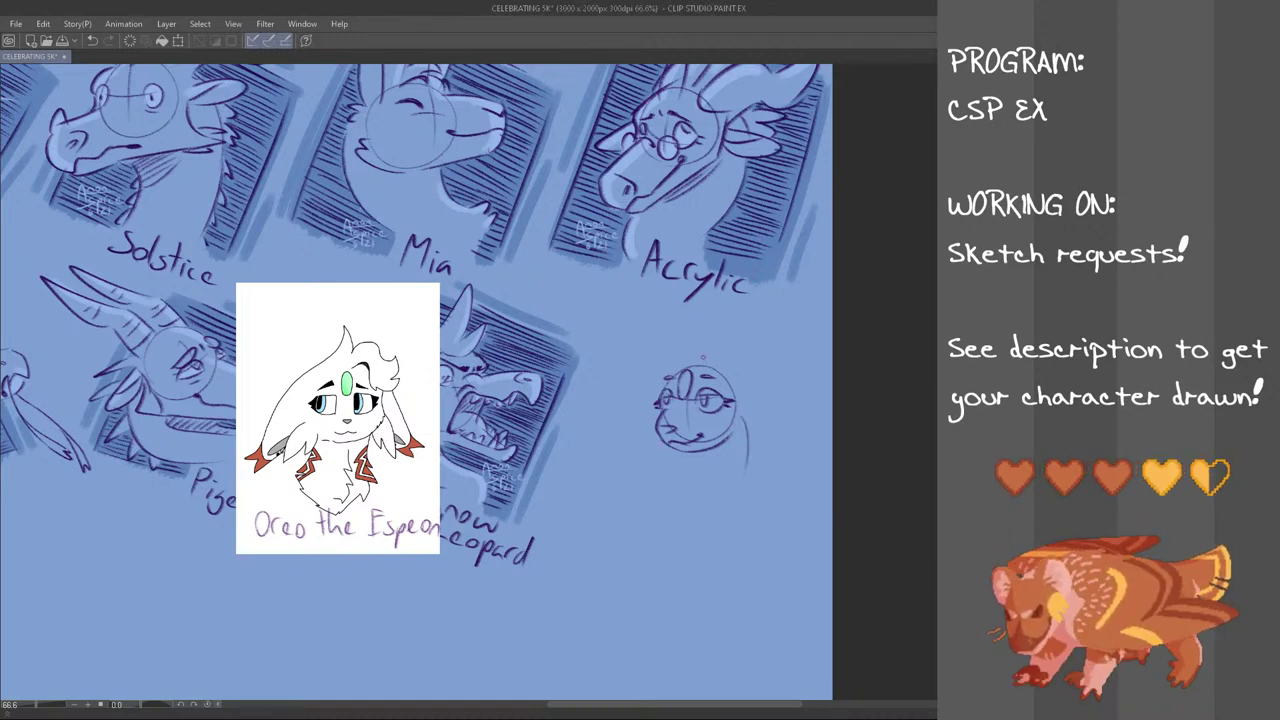
pyautogui.hotkey('ctrl', 'z')
pyautogui.moveTo(690, 350)
pyautogui.mouseDown()
pyautogui.moveTo(672, 350)
pyautogui.moveTo(660, 374)
pyautogui.mouseUp()
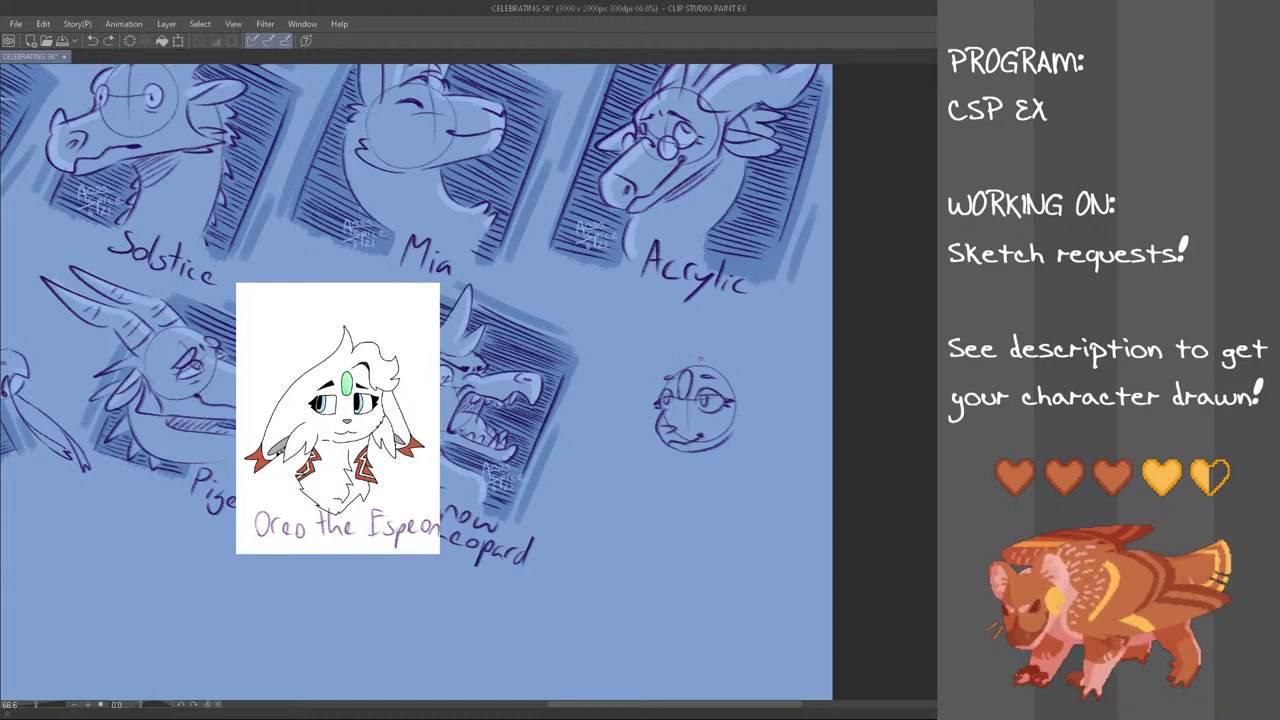
pyautogui.moveTo(696, 352); pyautogui.dragTo(669, 383)
pyautogui.hotkey('ctrl', 'z')
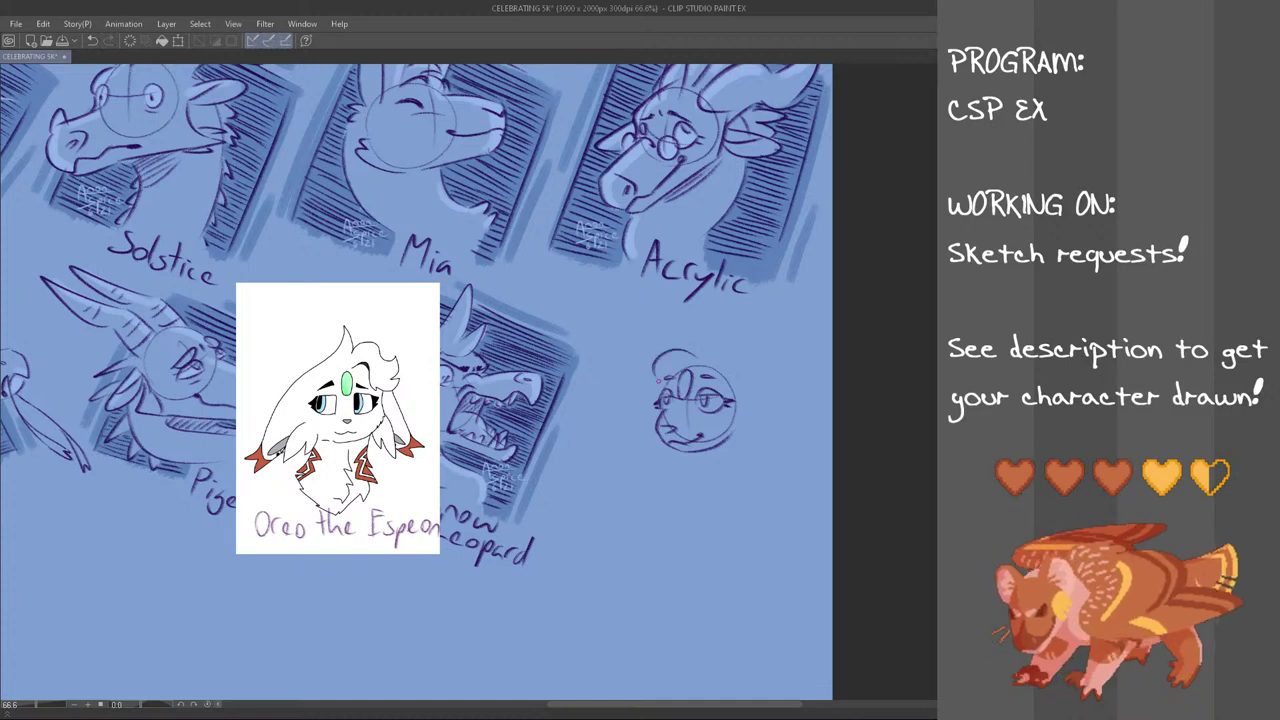
pyautogui.moveTo(637, 382)
pyautogui.mouseDown()
pyautogui.moveTo(665, 391)
pyautogui.moveTo(642, 378)
pyautogui.moveTo(712, 354)
pyautogui.mouseUp()
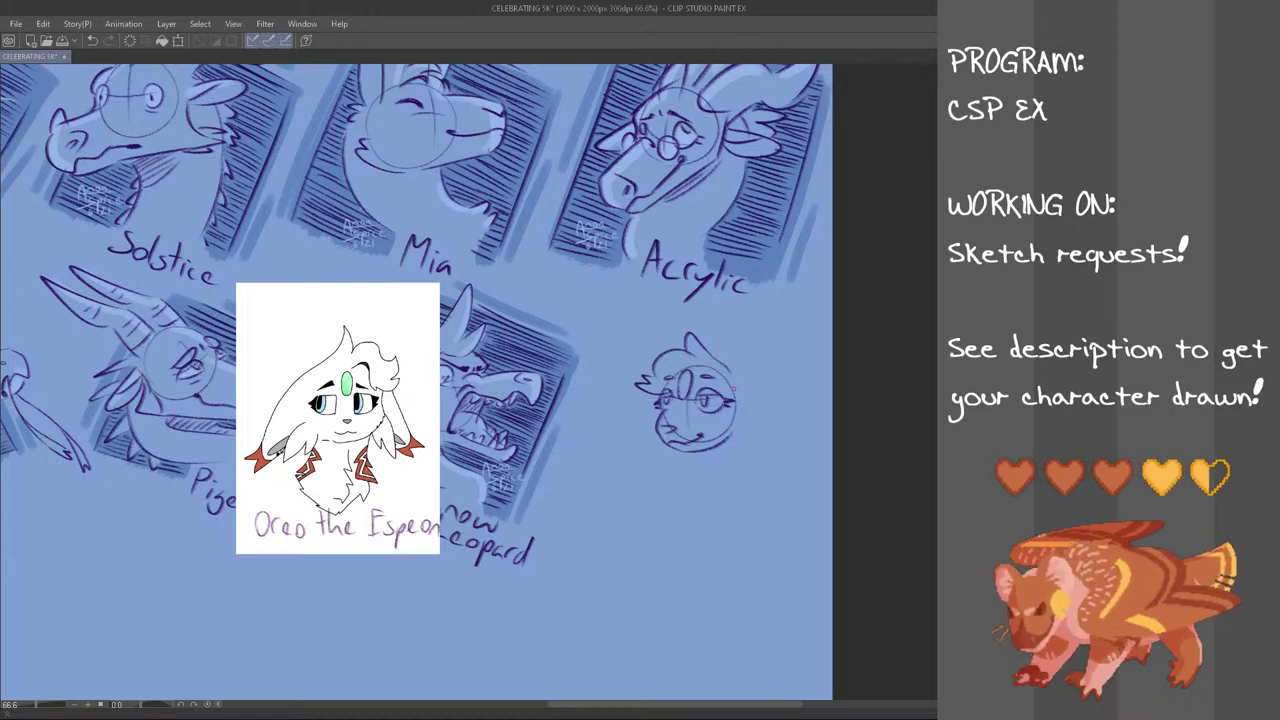
pyautogui.moveTo(686, 376); pyautogui.dragTo(667, 390)
pyautogui.hotkey('ctrl', 'z')
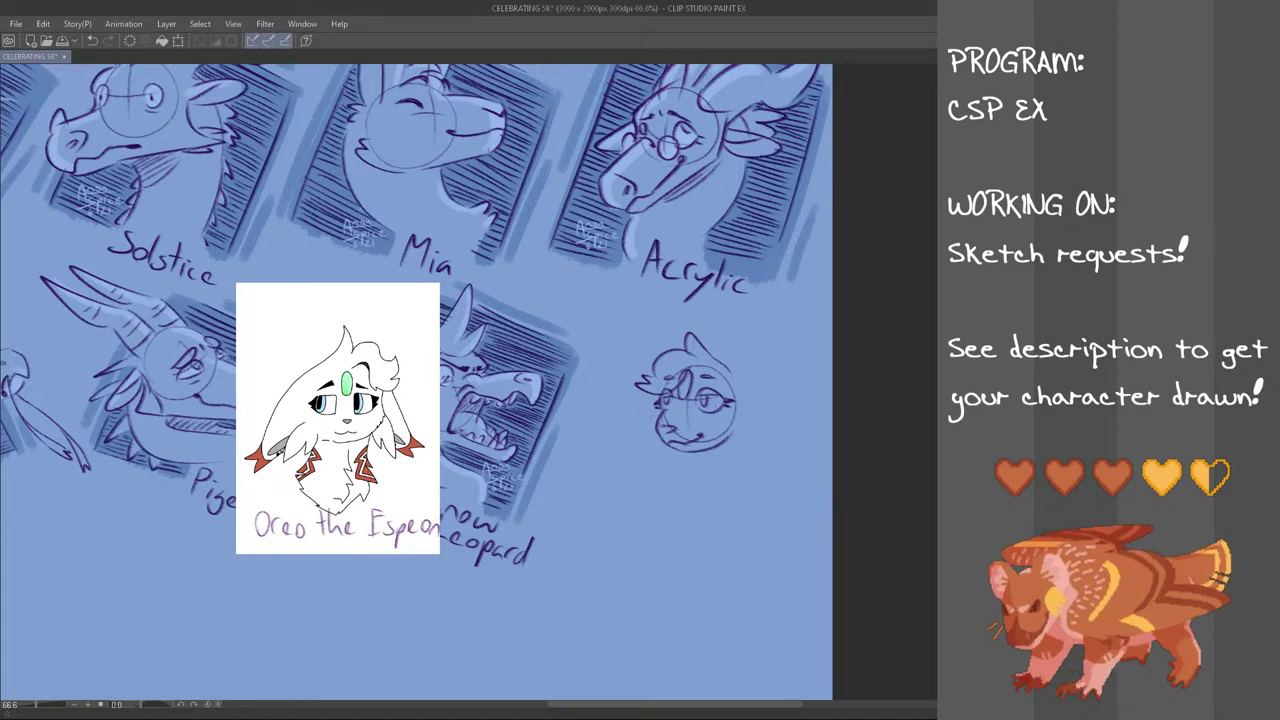
# Draw the pointed fur tuft hanging beneath the Espeon's far cheek, redoing unsatisfactory strokes
pyautogui.moveTo(655, 445)
pyautogui.mouseDown()
pyautogui.moveTo(676, 472)
pyautogui.moveTo(664, 458)
pyautogui.moveTo(658, 492)
pyautogui.moveTo(678, 449)
pyautogui.mouseUp()
pyautogui.hotkey('ctrl', 'z')
pyautogui.hotkey('ctrl', 'z')
pyautogui.hotkey('ctrl', 'z')
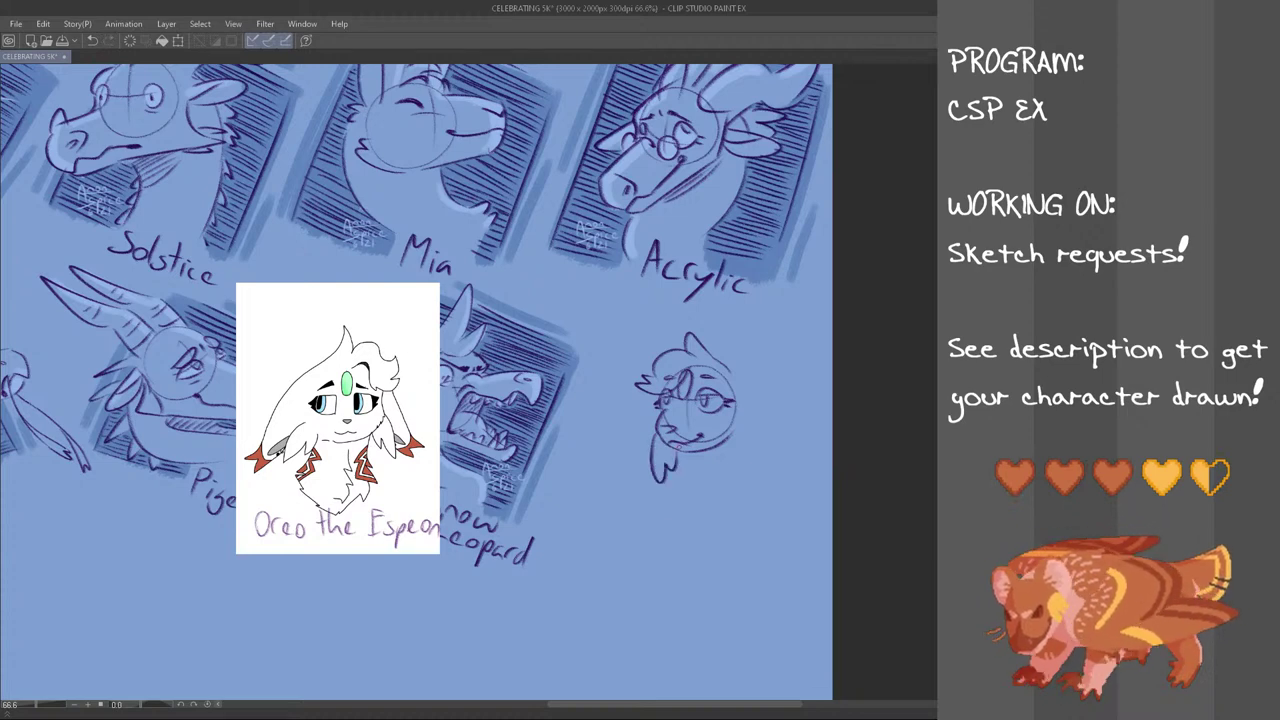
pyautogui.moveTo(662, 400)
pyautogui.mouseDown()
pyautogui.moveTo(732, 427)
pyautogui.moveTo(731, 413)
pyautogui.mouseUp()
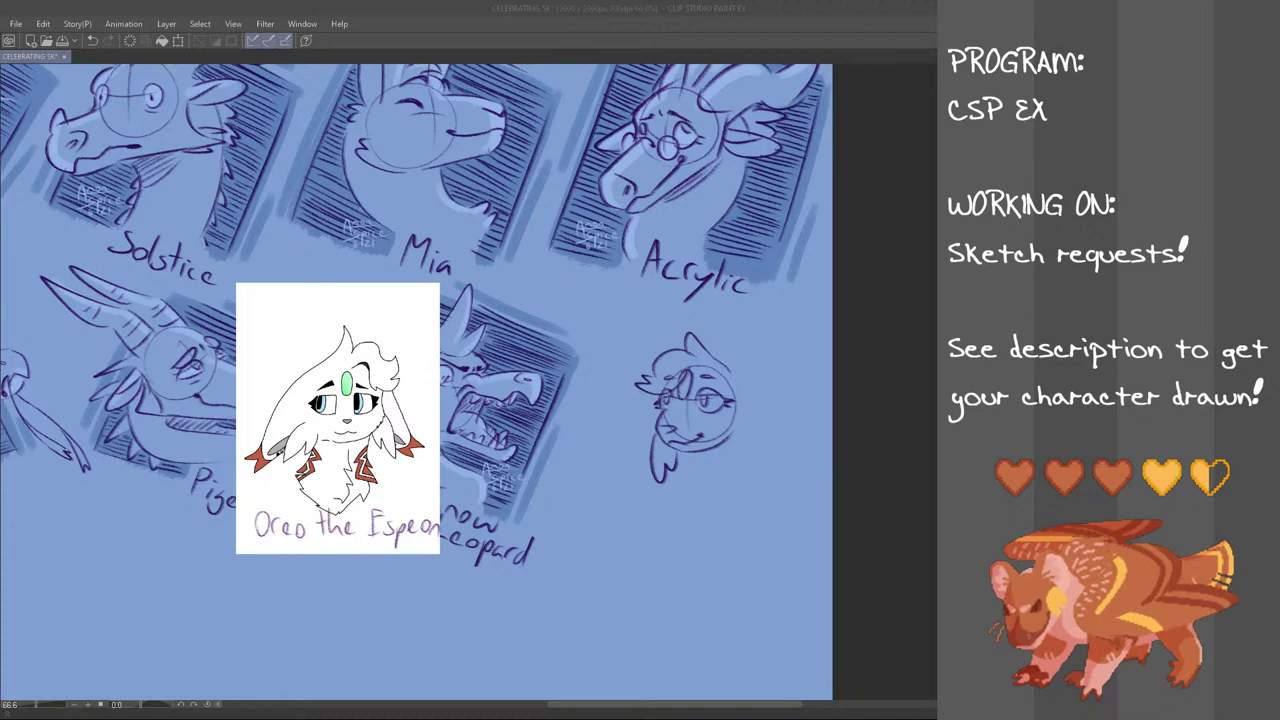
# Draw the fur tuft hanging behind the Espeon's near cheek, undoing and redrawing unsatisfactory strokes
pyautogui.click(444, 6)
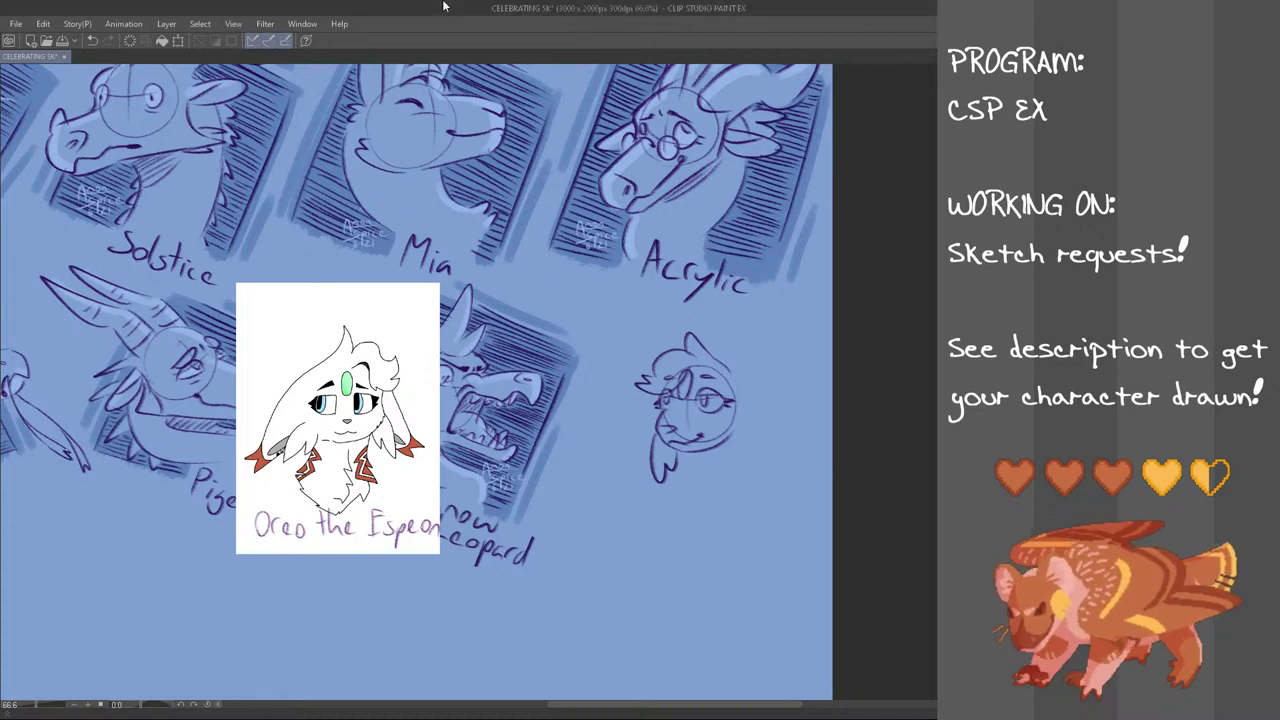
pyautogui.moveTo(743, 423); pyautogui.dragTo(738, 480)
pyautogui.hotkey('ctrl', 'z')
pyautogui.hotkey('ctrl', 'z')
pyautogui.hotkey('ctrl', 'z')
pyautogui.moveTo(725, 446)
pyautogui.mouseDown()
pyautogui.moveTo(731, 474)
pyautogui.moveTo(745, 422)
pyautogui.moveTo(727, 475)
pyautogui.moveTo(742, 436)
pyautogui.mouseUp()
pyautogui.hotkey('ctrl', 'z')
pyautogui.hotkey('ctrl', 'z')
pyautogui.hotkey('ctrl', 'z')
pyautogui.hotkey('ctrl', 'z')
# Draw the Espeon's long drooping near ear sweeping from the crown to a pointed tip, redoing its outline
pyautogui.moveTo(750, 382)
pyautogui.mouseDown()
pyautogui.moveTo(799, 475)
pyautogui.moveTo(785, 447)
pyautogui.moveTo(789, 487)
pyautogui.mouseUp()
pyautogui.hotkey('ctrl', 'z')
pyautogui.hotkey('ctrl', 'z')
pyautogui.hotkey('ctrl', 'z')
pyautogui.hotkey('ctrl', 'z')
pyautogui.hotkey('ctrl', 'z')
pyautogui.hotkey('ctrl', 'z')
pyautogui.hotkey('ctrl', 'z')
pyautogui.hotkey('ctrl', 'z')
pyautogui.moveTo(746, 443)
pyautogui.mouseDown()
pyautogui.moveTo(801, 481)
pyautogui.moveTo(795, 462)
pyautogui.mouseUp()
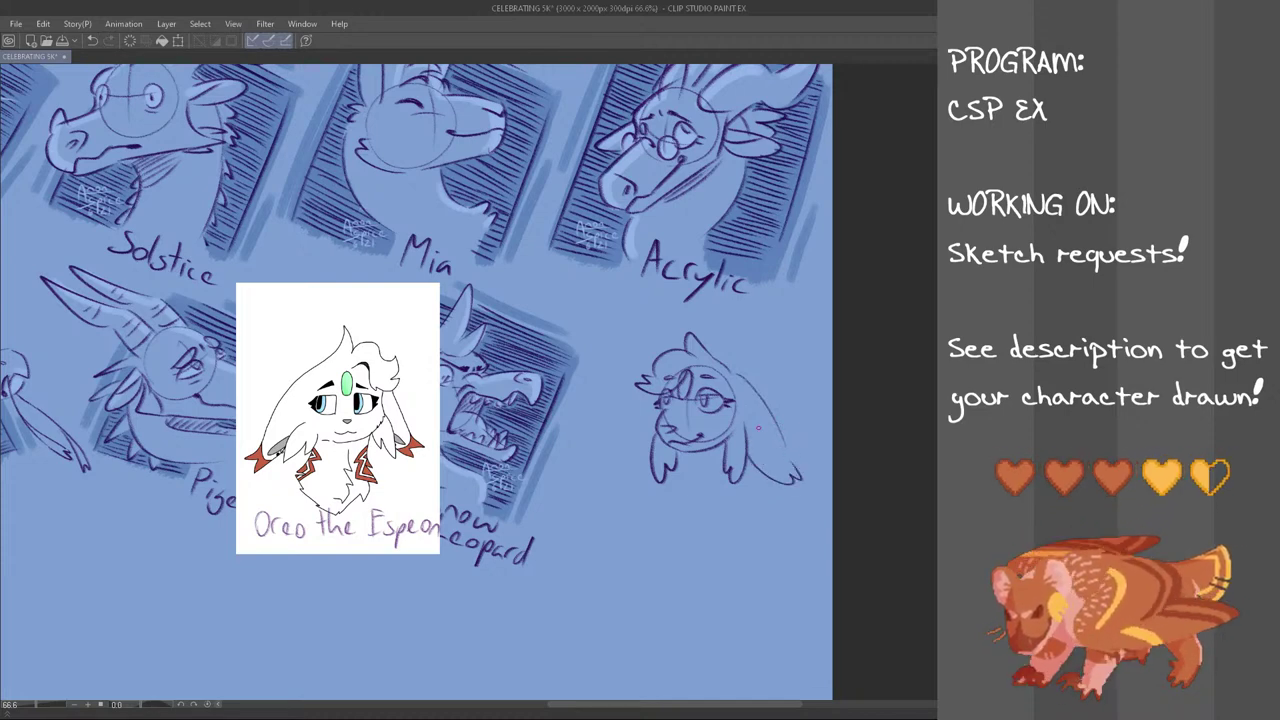
# Try several strokes for the inner edge of the Espeon's near ear, undoing the unsatisfactory ones
pyautogui.moveTo(746, 423); pyautogui.dragTo(765, 453)
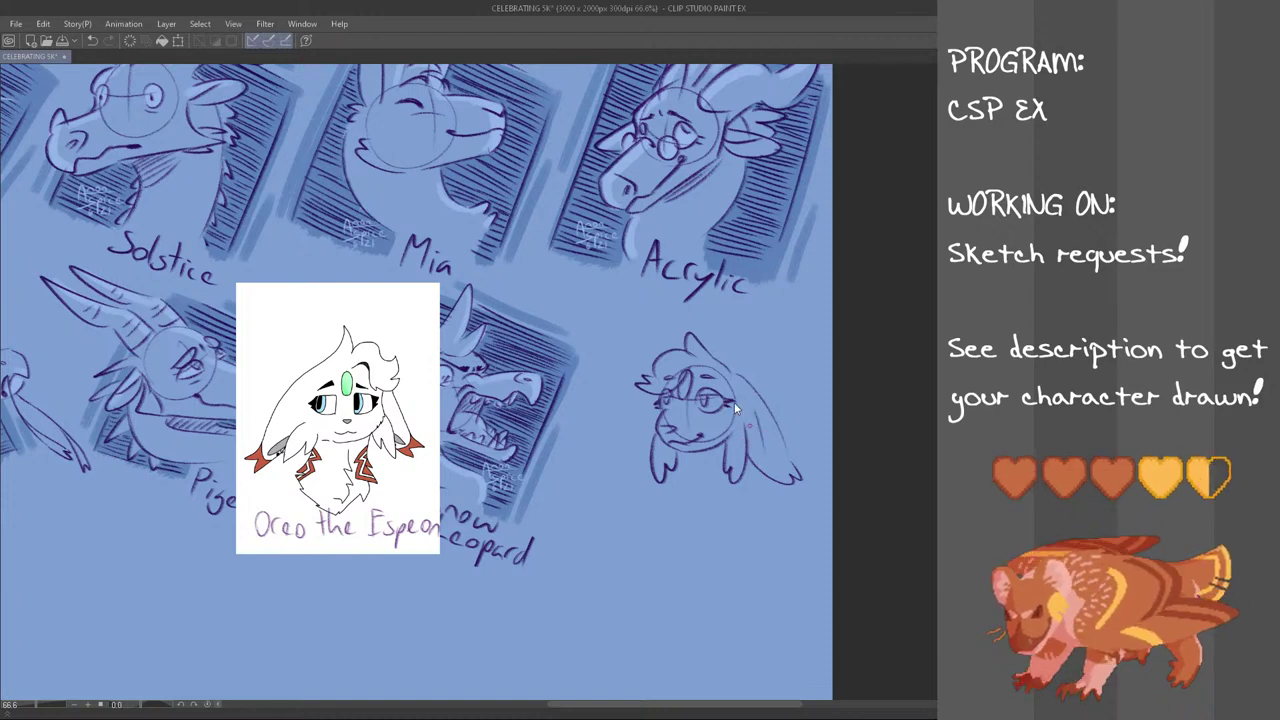
pyautogui.hotkey('ctrl', 'z')
pyautogui.moveTo(739, 395); pyautogui.dragTo(769, 460)
pyautogui.hotkey('ctrl', 'z')
pyautogui.moveTo(737, 393); pyautogui.dragTo(776, 458)
pyautogui.hotkey('ctrl', 'z')
# Draw the Espeon's drooping far ear beside the cheek tuft and outline its pointed tip
pyautogui.moveTo(645, 403)
pyautogui.mouseDown()
pyautogui.moveTo(631, 487)
pyautogui.moveTo(648, 472)
pyautogui.mouseUp()
pyautogui.hotkey('ctrl', 'z')
pyautogui.hotkey('ctrl', 'z')
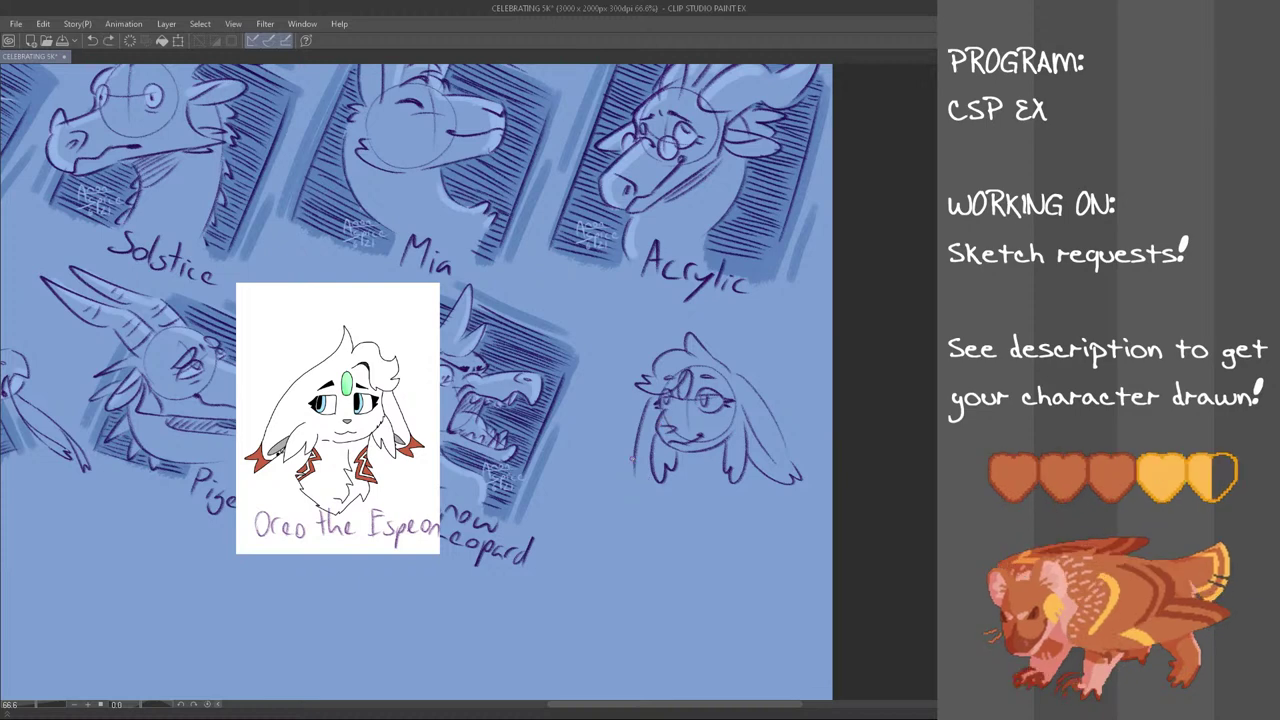
pyautogui.moveTo(632, 459); pyautogui.dragTo(648, 472)
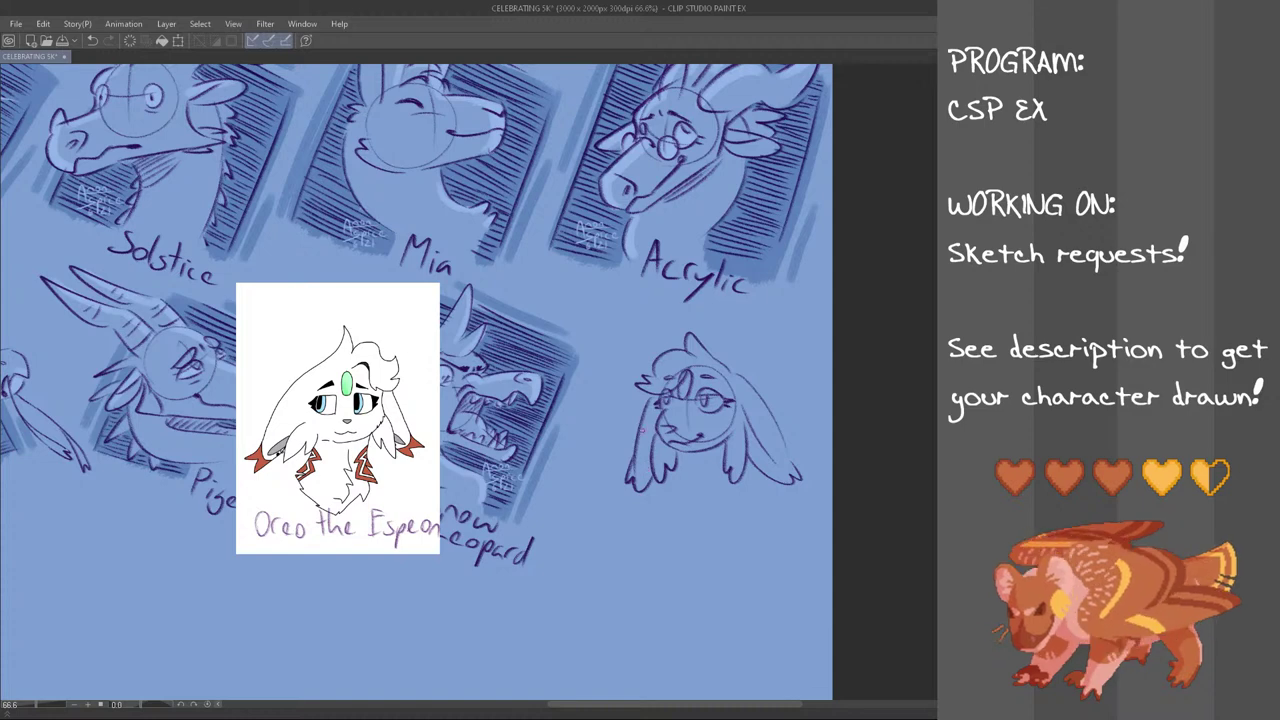
# Sketch the neck lines below the Espeon's chin and a short stroke beside the near ear's tip, undoing unsatisfactory attempts
pyautogui.hotkey('ctrl', 'z')
pyautogui.moveTo(635, 457)
pyautogui.mouseDown()
pyautogui.moveTo(627, 485)
pyautogui.moveTo(651, 461)
pyautogui.moveTo(626, 488)
pyautogui.moveTo(649, 474)
pyautogui.moveTo(643, 455)
pyautogui.moveTo(699, 496)
pyautogui.moveTo(692, 487)
pyautogui.moveTo(714, 480)
pyautogui.moveTo(698, 500)
pyautogui.mouseUp()
pyautogui.hotkey('ctrl', 'z')
pyautogui.hotkey('ctrl', 'z')
pyautogui.hotkey('ctrl', 'z')
pyautogui.hotkey('ctrl', 'z')
pyautogui.hotkey('ctrl', 'z')
pyautogui.hotkey('ctrl', 'z')
pyautogui.hotkey('ctrl', 'z')
pyautogui.hotkey('ctrl', 'z')
pyautogui.hotkey('ctrl', 'z')
pyautogui.hotkey('ctrl', 'z')
pyautogui.hotkey('ctrl', 'z')
pyautogui.moveTo(779, 445); pyautogui.dragTo(803, 450)
pyautogui.hotkey('ctrl', 'z')
pyautogui.hotkey('ctrl', 'z')
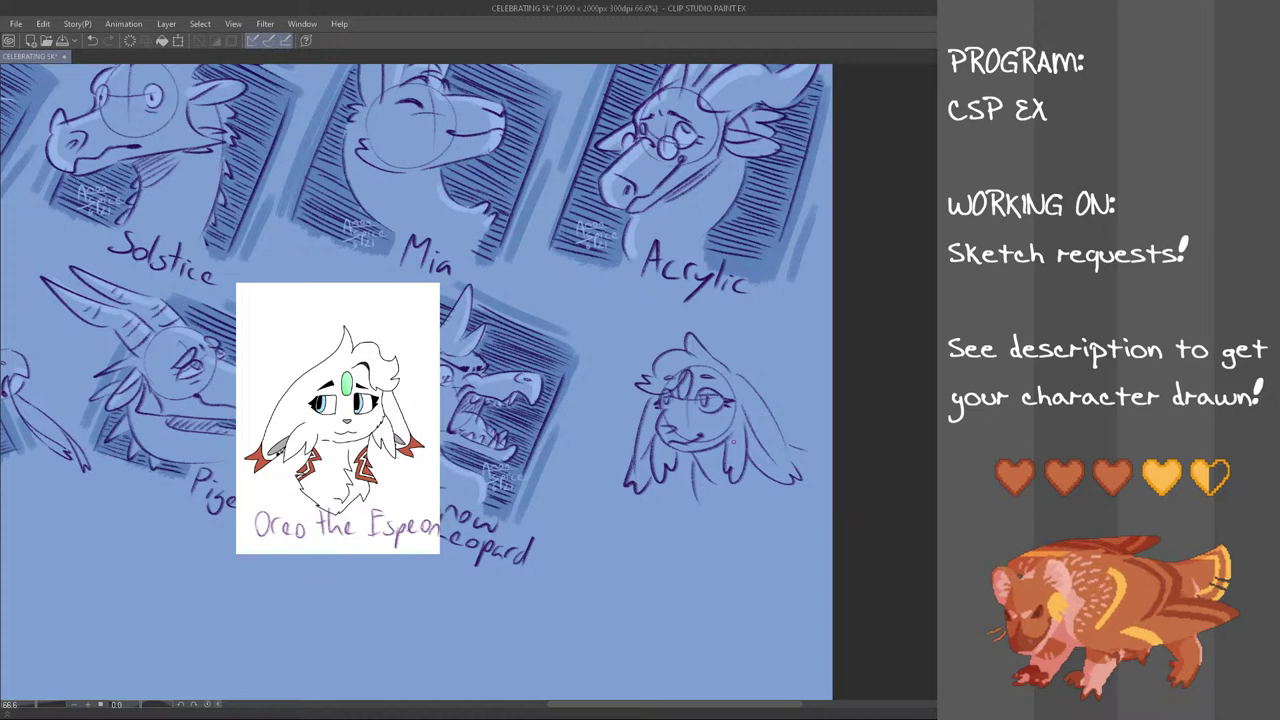
# Add hatched shading on the neck under the Espeon's chin, undoing the first stroke
pyautogui.moveTo(702, 453); pyautogui.dragTo(720, 469)
pyautogui.hotkey('ctrl', 'z')
pyautogui.hotkey('ctrl', 'z')
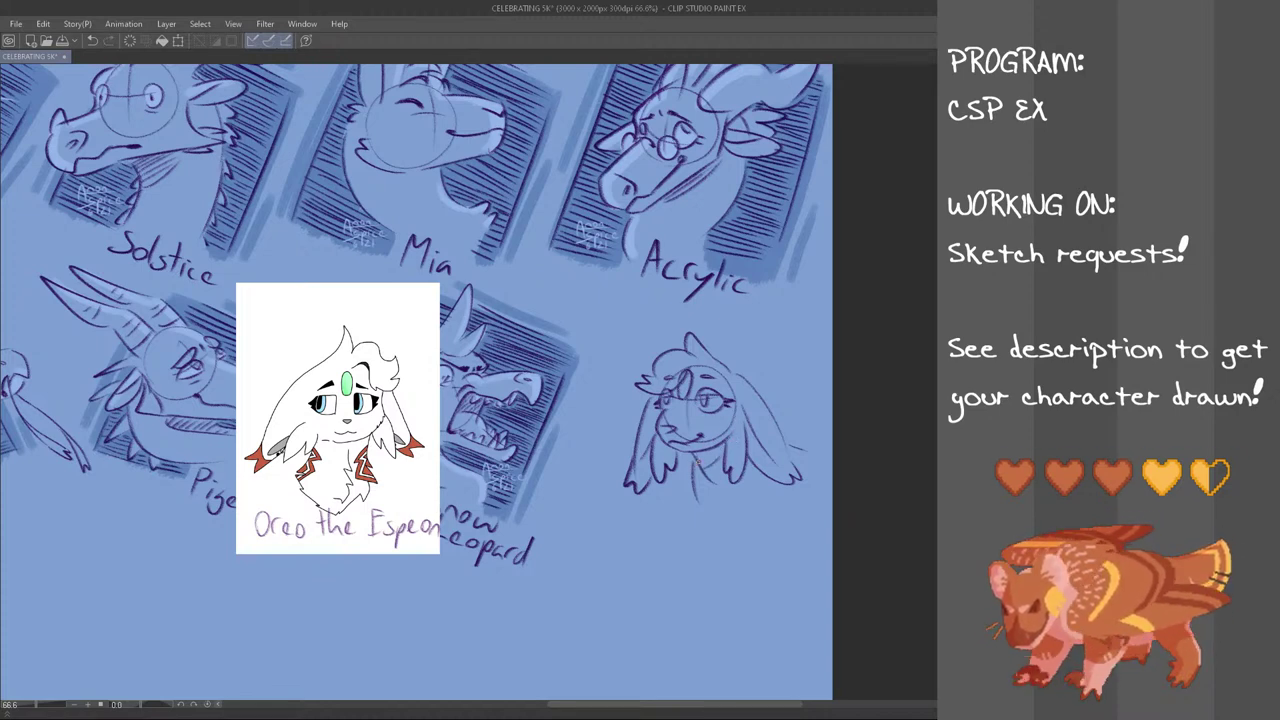
pyautogui.moveTo(710, 451); pyautogui.dragTo(700, 469)
pyautogui.moveTo(722, 441); pyautogui.dragTo(713, 461)
pyautogui.moveTo(727, 441); pyautogui.dragTo(721, 455)
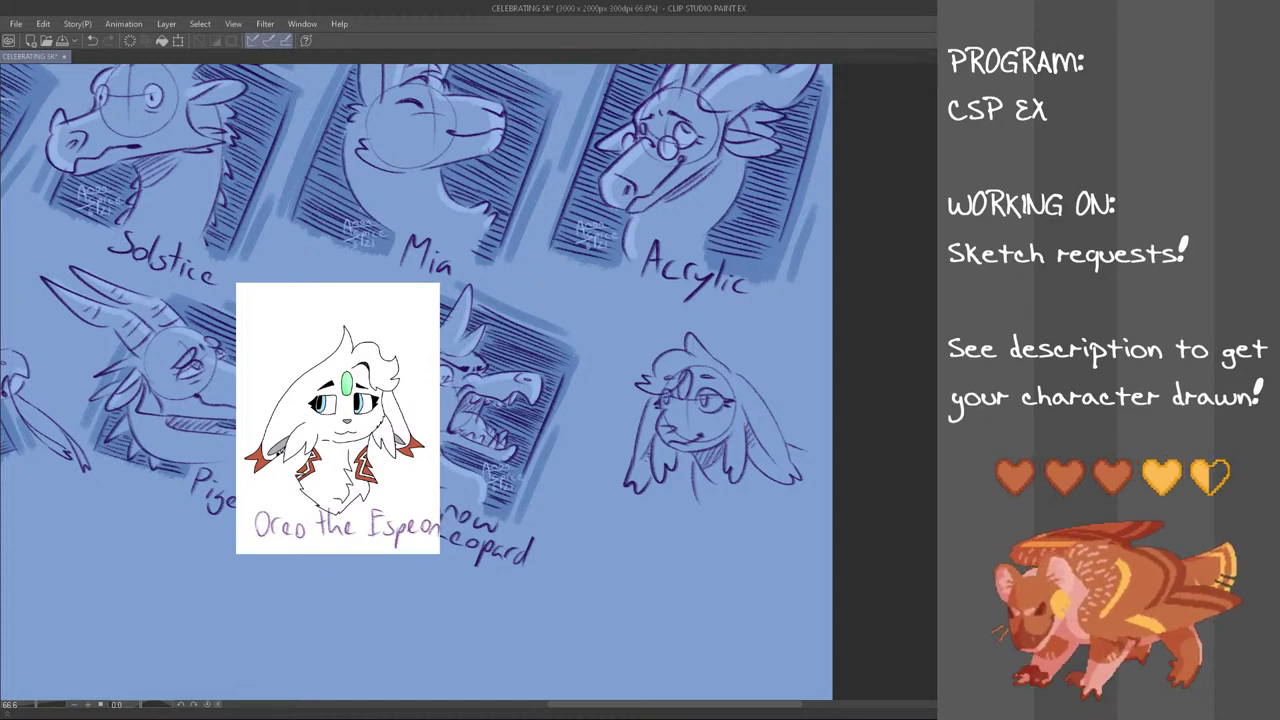
# Lasso the Espeon sketch, move it slightly closer to Snow Leopard, and clear the selection
pyautogui.moveTo(797, 365)
pyautogui.mouseDown()
pyautogui.moveTo(613, 493)
pyautogui.moveTo(629, 374)
pyautogui.moveTo(700, 324)
pyautogui.mouseUp()
pyautogui.hotkey('ctrl', 't')
pyautogui.moveTo(770, 465); pyautogui.dragTo(728, 480)
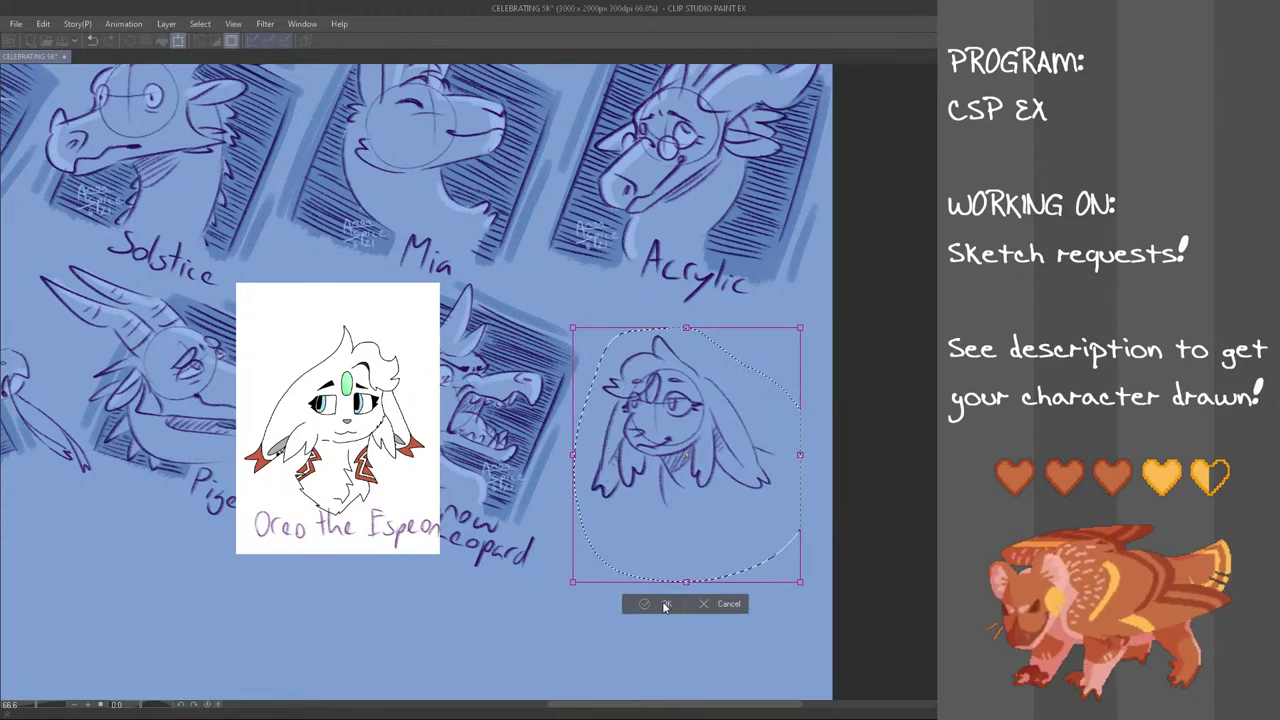
pyautogui.click(662, 603)
pyautogui.hotkey('ctrl', 'd')
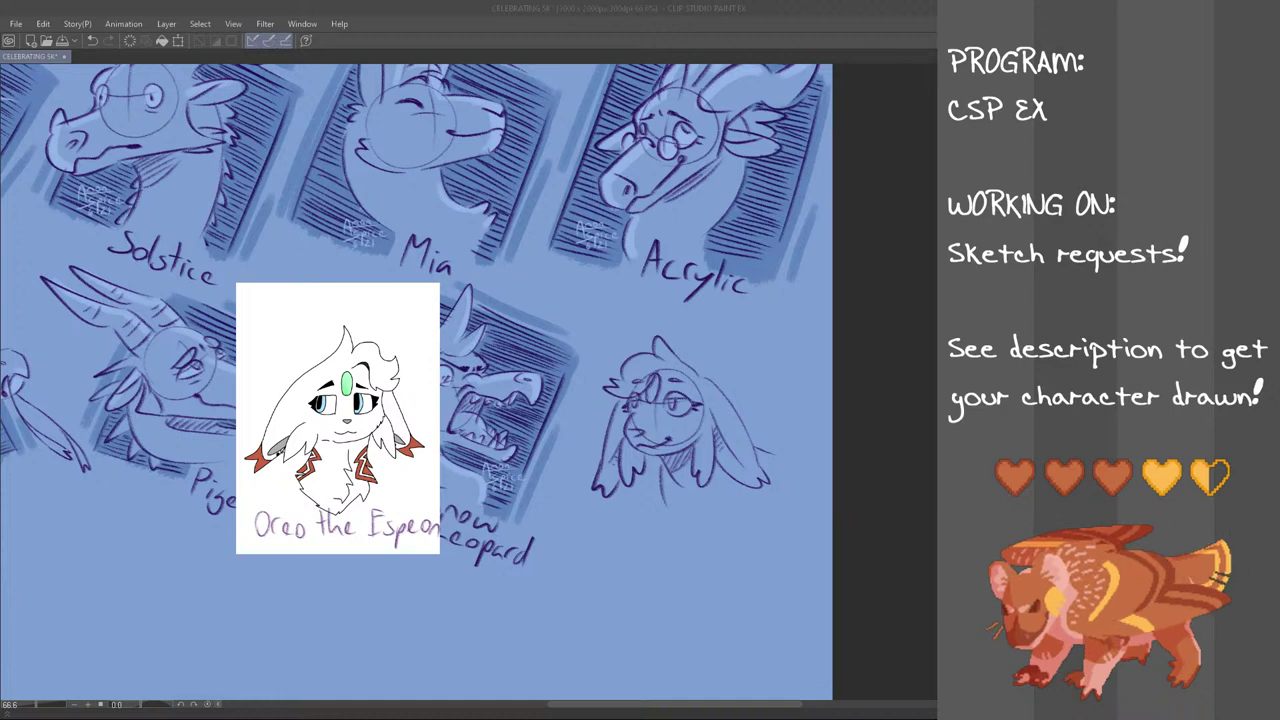
# Draw the slanted right edge of the background frame beside the Espeon's near ear, redoing it several times
pyautogui.click(421, 6)
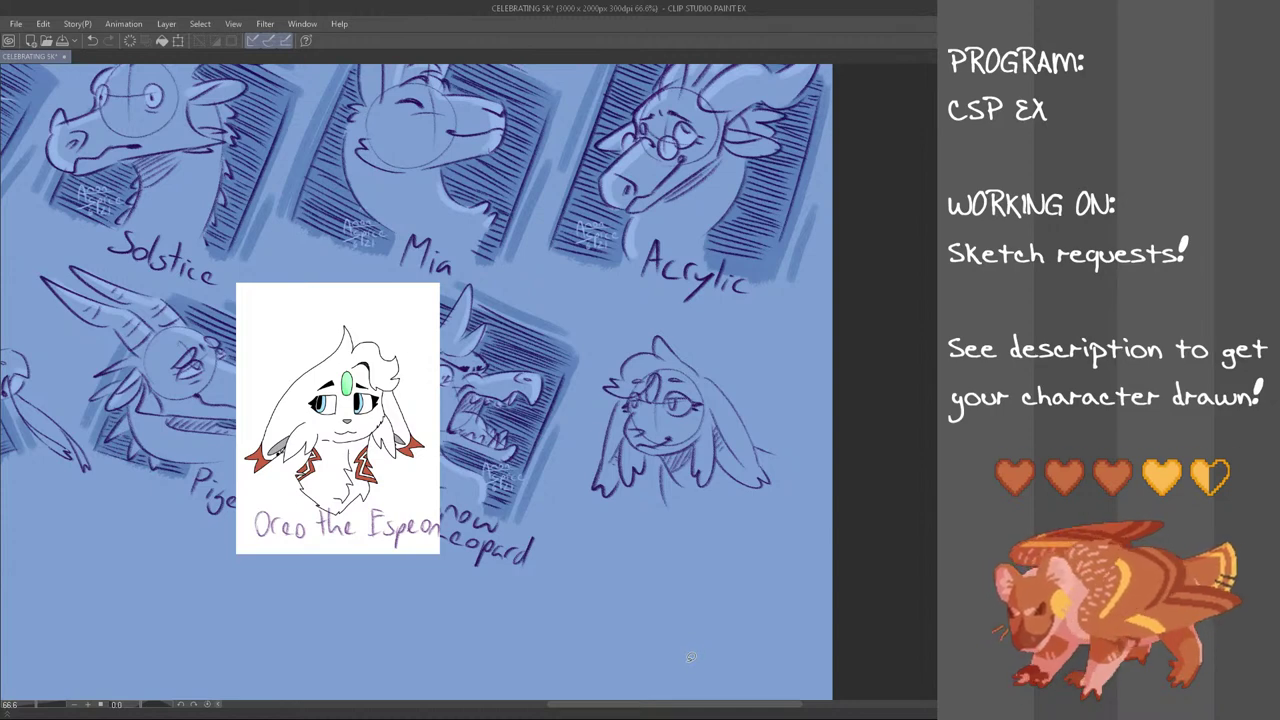
pyautogui.moveTo(641, 709); pyautogui.dragTo(652, 708)
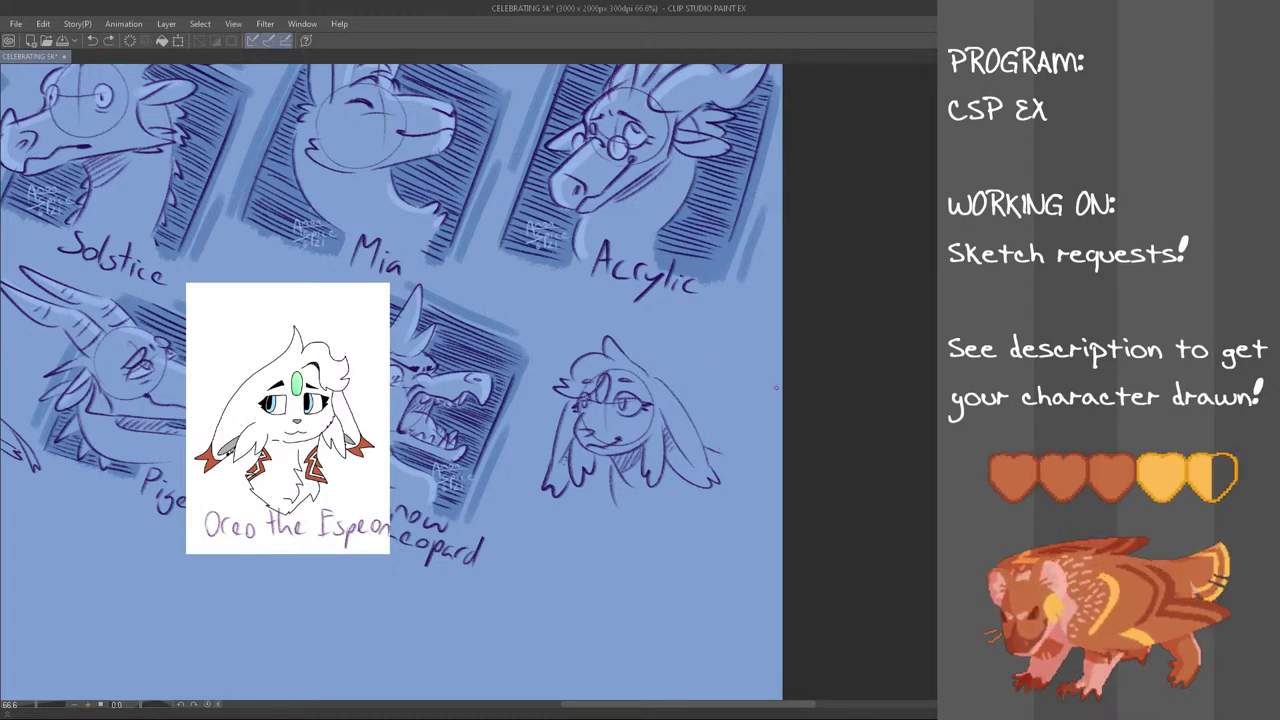
pyautogui.moveTo(719, 452); pyautogui.dragTo(731, 388)
pyautogui.hotkey('ctrl', 'z')
pyautogui.moveTo(719, 452)
pyautogui.mouseDown()
pyautogui.moveTo(737, 365)
pyautogui.moveTo(735, 397)
pyautogui.moveTo(741, 375)
pyautogui.mouseUp()
pyautogui.hotkey('ctrl', 'z')
pyautogui.hotkey('ctrl', 'z')
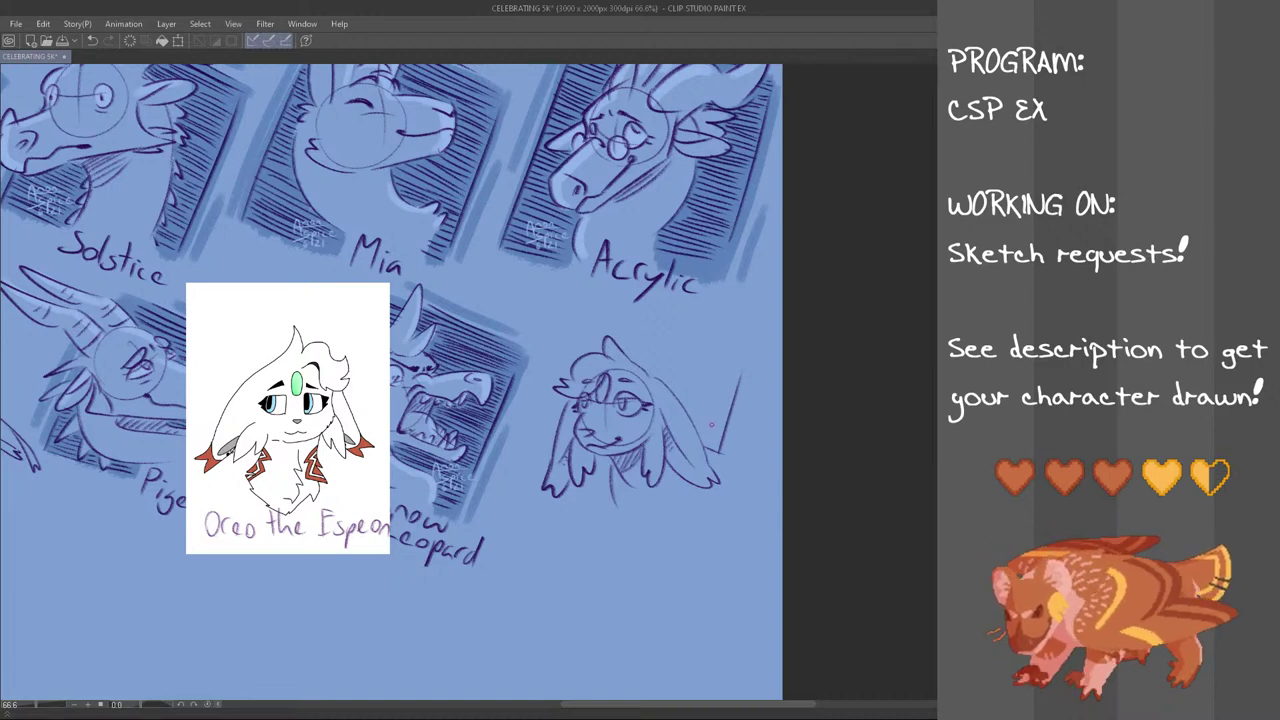
pyautogui.hotkey('ctrl', 'z')
pyautogui.moveTo(718, 452); pyautogui.dragTo(744, 364)
pyautogui.hotkey('ctrl', 'z')
pyautogui.hotkey('ctrl', 'z')
pyautogui.moveTo(717, 452); pyautogui.dragTo(745, 362)
pyautogui.hotkey('ctrl', 'z')
pyautogui.hotkey('ctrl', 'z')
pyautogui.moveTo(717, 450)
pyautogui.mouseDown()
pyautogui.moveTo(743, 360)
pyautogui.moveTo(718, 452)
pyautogui.mouseUp()
pyautogui.hotkey('ctrl', 'z')
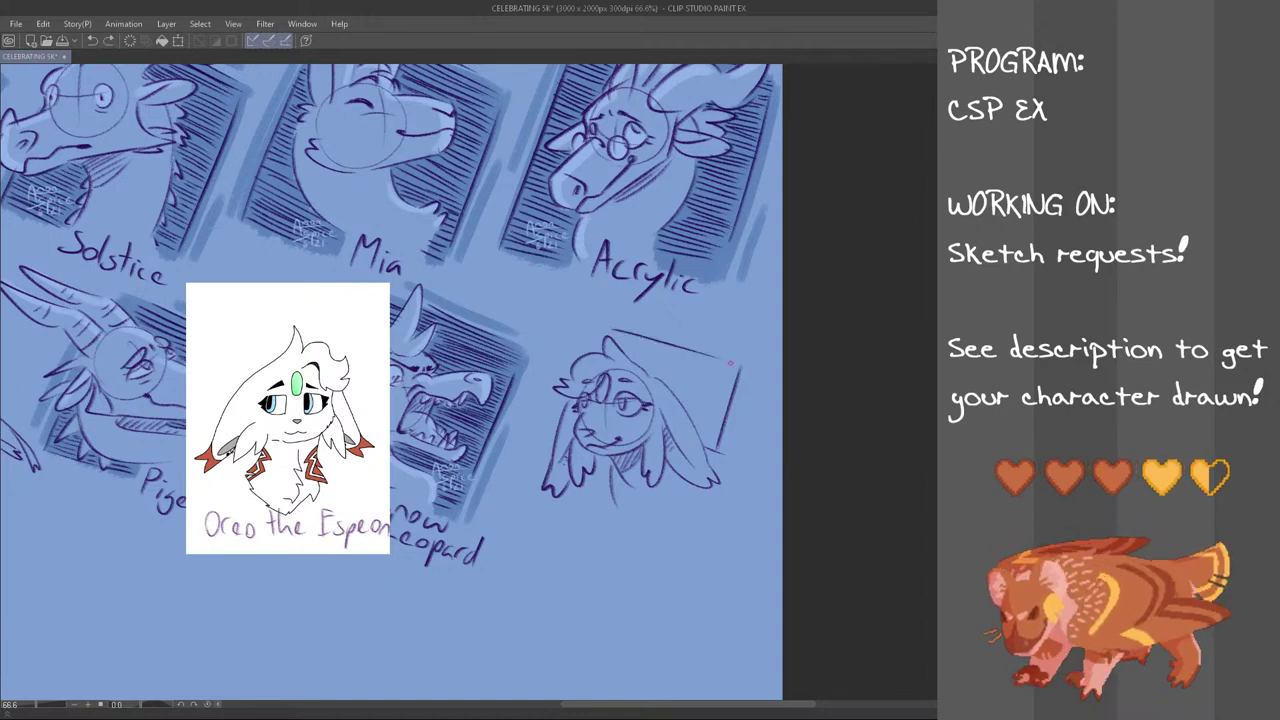
# Draw the sloping top edge of the frame above the Espeon's head, undoing unsatisfactory lines
pyautogui.moveTo(605, 323)
pyautogui.mouseDown()
pyautogui.moveTo(732, 361)
pyautogui.moveTo(686, 334)
pyautogui.mouseUp()
pyautogui.hotkey('ctrl', 'z')
pyautogui.hotkey('ctrl', 'z')
pyautogui.hotkey('ctrl', 'z')
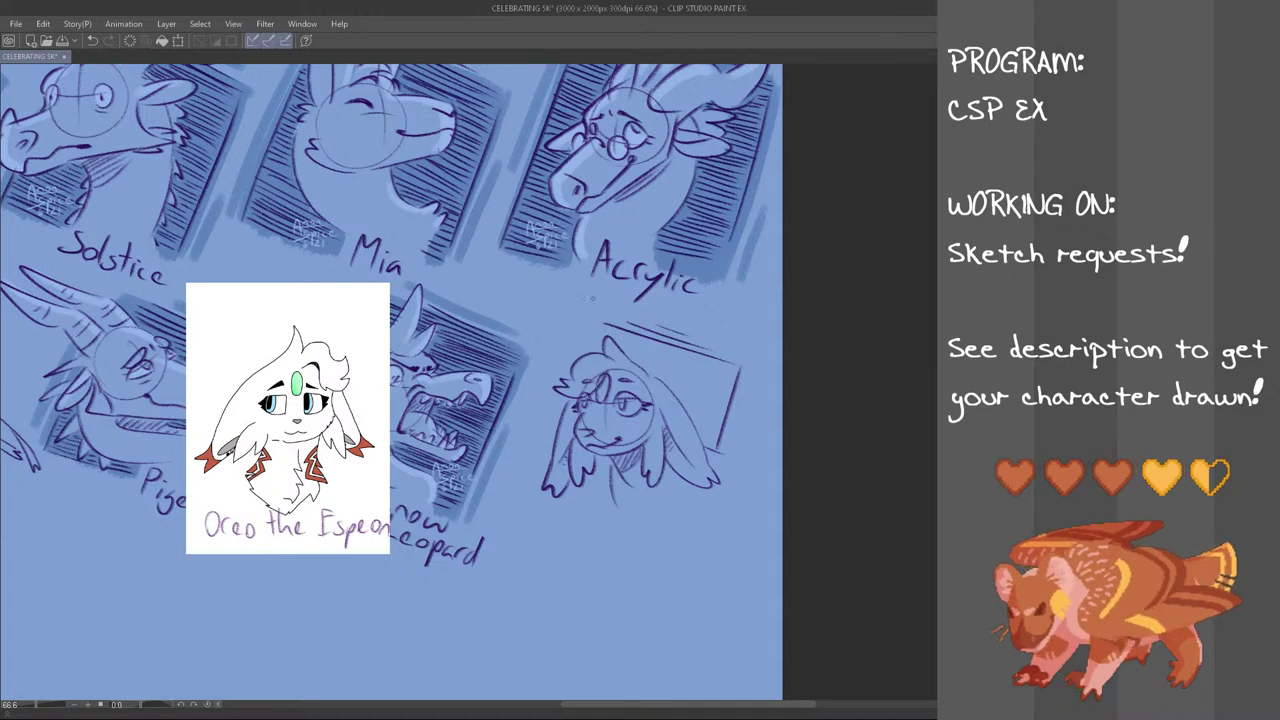
# Draw the slanted left edge of the frame beside the Espeon's far ear, undoing and redrawing it until it fits
pyautogui.moveTo(538, 492); pyautogui.dragTo(548, 406)
pyautogui.hotkey('ctrl', 'z')
pyautogui.moveTo(536, 492)
pyautogui.mouseDown()
pyautogui.moveTo(550, 420)
pyautogui.moveTo(531, 442)
pyautogui.moveTo(512, 405)
pyautogui.moveTo(528, 489)
pyautogui.mouseUp()
pyautogui.hotkey('ctrl', 'z')
pyautogui.moveTo(556, 403)
pyautogui.mouseDown()
pyautogui.moveTo(530, 489)
pyautogui.moveTo(546, 404)
pyautogui.mouseUp()
pyautogui.hotkey('ctrl', 'z')
pyautogui.hotkey('ctrl', 'z')
pyautogui.moveTo(536, 492)
pyautogui.mouseDown()
pyautogui.moveTo(546, 404)
pyautogui.moveTo(576, 335)
pyautogui.mouseUp()
pyautogui.hotkey('ctrl', 'z')
pyautogui.moveTo(562, 382); pyautogui.dragTo(581, 328)
pyautogui.hotkey('ctrl', 'z')
pyautogui.hotkey('ctrl', 'z')
pyautogui.moveTo(564, 382); pyautogui.dragTo(578, 332)
pyautogui.hotkey('ctrl', 'z')
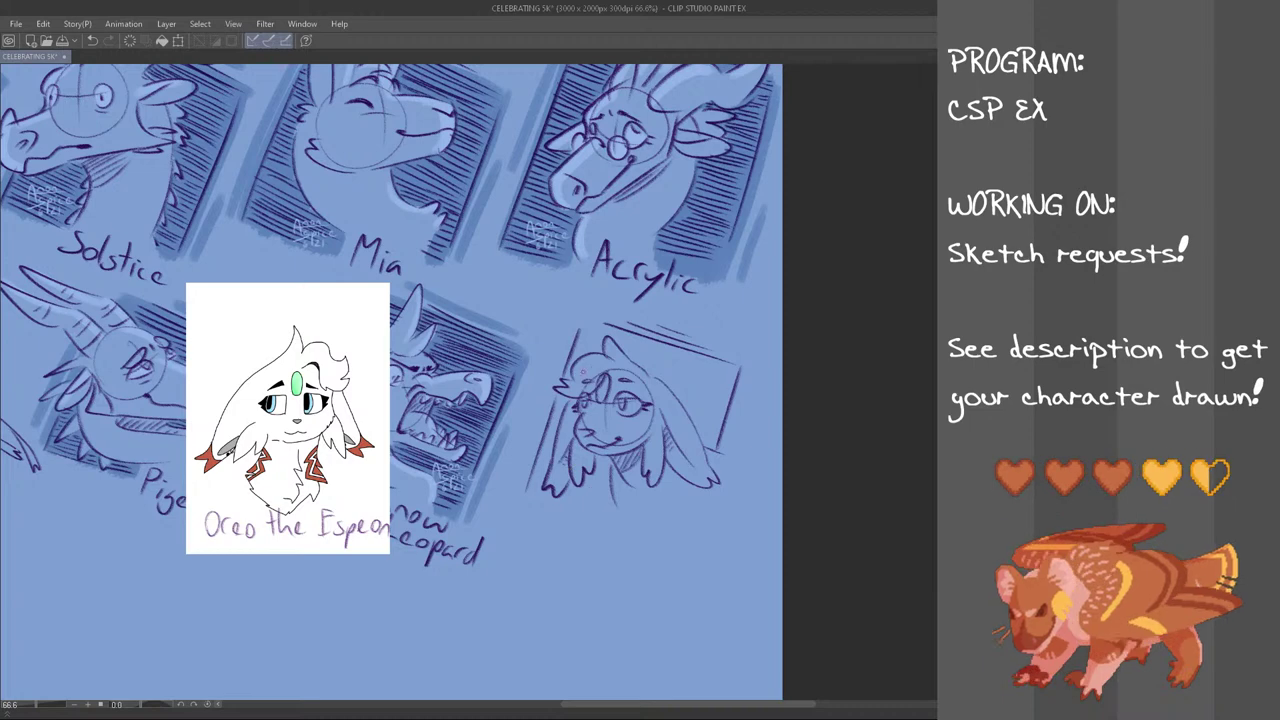
# Hatch the frame background beside the near ear and above the Espeon's head with slanted parallel lines
pyautogui.moveTo(703, 441); pyautogui.dragTo(718, 445)
pyautogui.moveTo(700, 431); pyautogui.dragTo(717, 437)
pyautogui.moveTo(694, 419); pyautogui.dragTo(719, 424)
pyautogui.moveTo(687, 406)
pyautogui.mouseDown()
pyautogui.moveTo(725, 418)
pyautogui.moveTo(628, 356)
pyautogui.moveTo(709, 382)
pyautogui.mouseUp()
pyautogui.hotkey('ctrl', 'z')
pyautogui.moveTo(643, 359); pyautogui.dragTo(720, 375)
pyautogui.moveTo(617, 337); pyautogui.dragTo(721, 371)
pyautogui.moveTo(613, 331); pyautogui.dragTo(731, 369)
pyautogui.moveTo(604, 325); pyautogui.dragTo(731, 364)
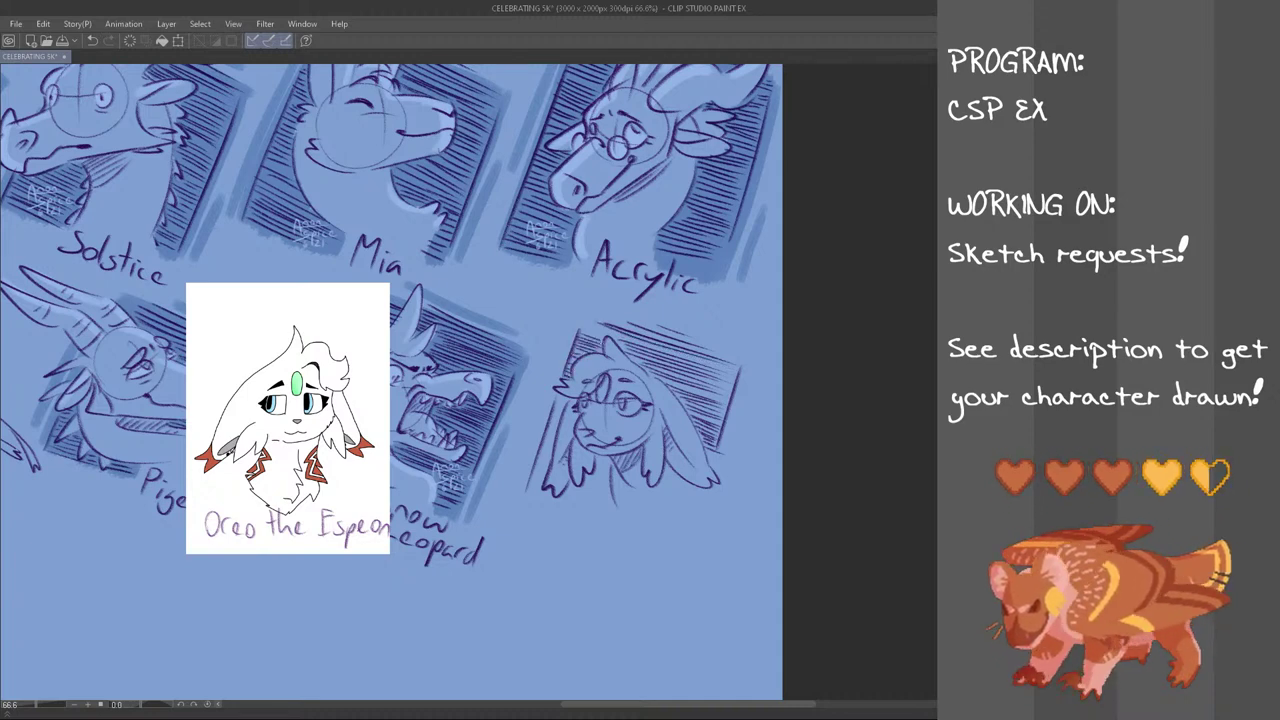
# Hatch the frame background around the Espeon's far ear and below the cheek with slanted parallel lines
pyautogui.moveTo(528, 491)
pyautogui.mouseDown()
pyautogui.moveTo(615, 515)
pyautogui.moveTo(541, 490)
pyautogui.mouseUp()
pyautogui.hotkey('ctrl', 'z')
pyautogui.hotkey('ctrl', 'z')
pyautogui.moveTo(531, 479); pyautogui.dragTo(547, 482)
pyautogui.moveTo(535, 470); pyautogui.dragTo(545, 471)
pyautogui.moveTo(537, 461)
pyautogui.mouseDown()
pyautogui.moveTo(552, 468)
pyautogui.moveTo(555, 447)
pyautogui.mouseUp()
pyautogui.moveTo(544, 437); pyautogui.dragTo(557, 438)
pyautogui.moveTo(547, 426); pyautogui.dragTo(560, 429)
pyautogui.moveTo(551, 417)
pyautogui.mouseDown()
pyautogui.moveTo(561, 426)
pyautogui.moveTo(564, 398)
pyautogui.mouseUp()
pyautogui.hotkey('ctrl', 'z')
pyautogui.moveTo(566, 495)
pyautogui.mouseDown()
pyautogui.moveTo(600, 506)
pyautogui.moveTo(605, 483)
pyautogui.mouseUp()
pyautogui.moveTo(593, 473)
pyautogui.mouseDown()
pyautogui.moveTo(611, 481)
pyautogui.moveTo(607, 469)
pyautogui.mouseUp()
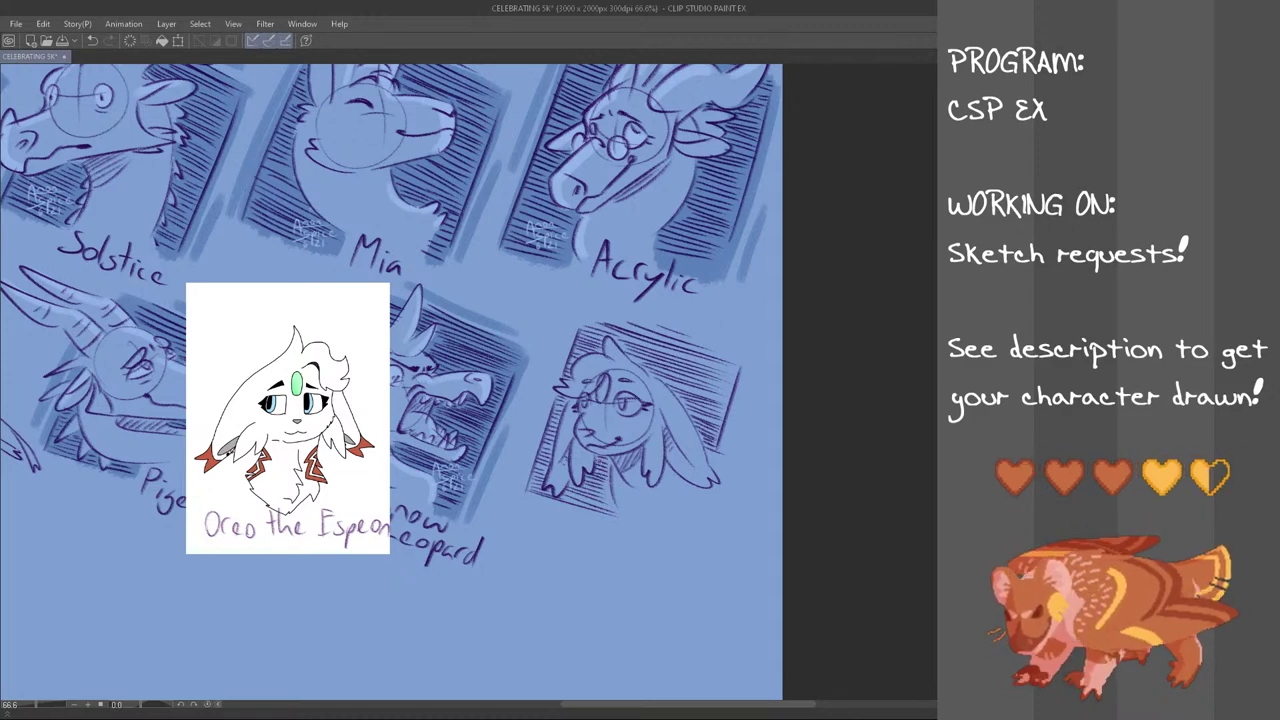
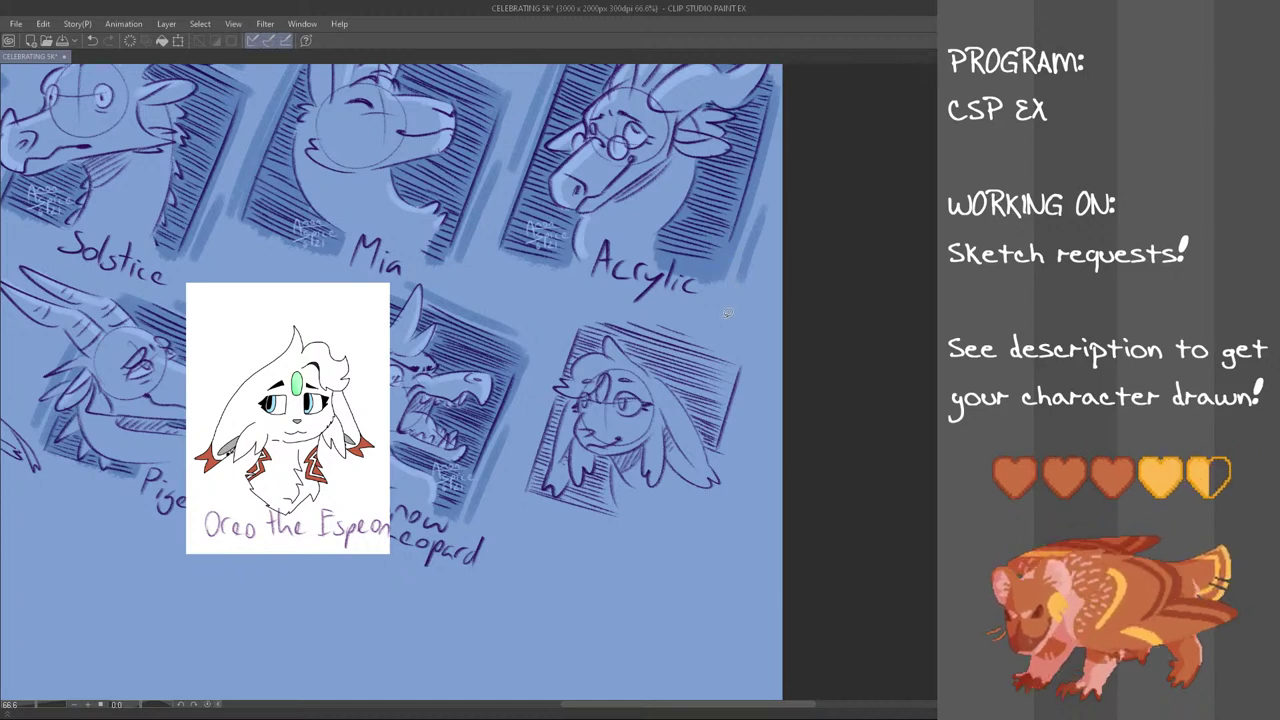
# Lasso the framed Espeon sketch, move it slightly down, and clear the selection
pyautogui.moveTo(735, 310)
pyautogui.mouseDown()
pyautogui.moveTo(580, 582)
pyautogui.moveTo(515, 438)
pyautogui.moveTo(584, 305)
pyautogui.moveTo(705, 310)
pyautogui.mouseUp()
pyautogui.hotkey('ctrl', 't')
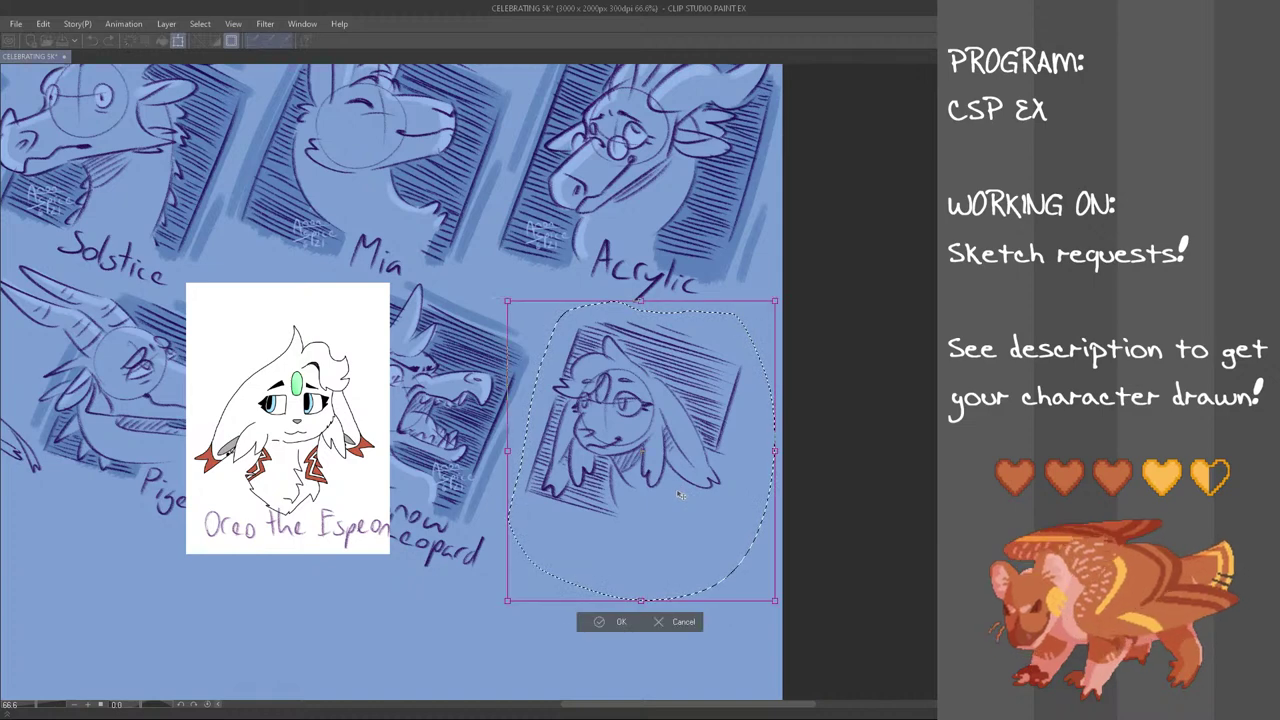
pyautogui.moveTo(678, 490); pyautogui.dragTo(678, 512)
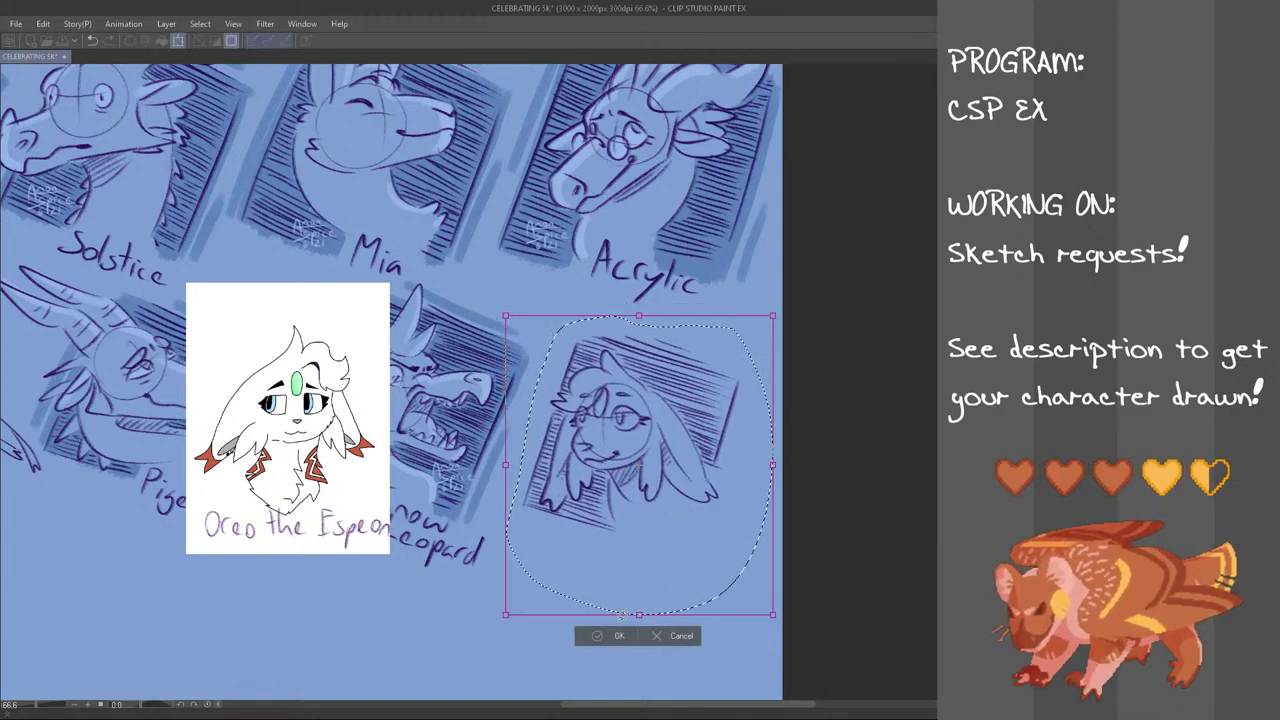
pyautogui.click(618, 638)
pyautogui.hotkey('ctrl', 'd')
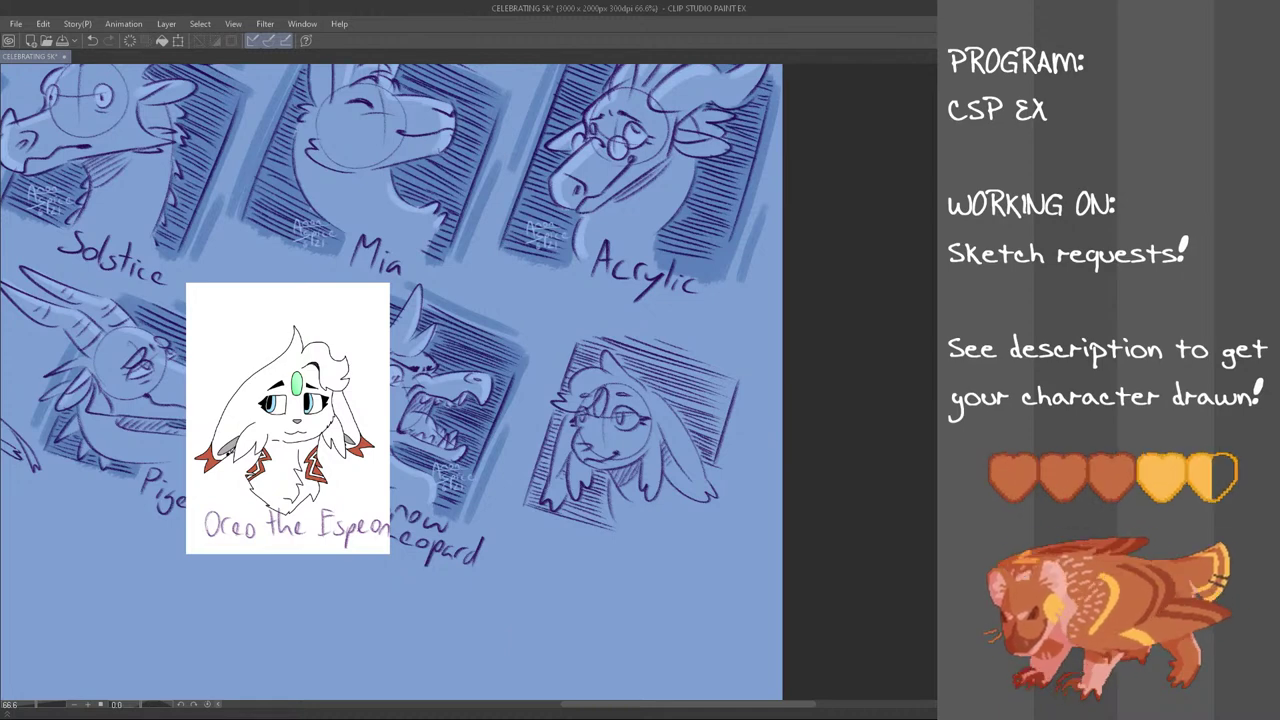
# Handwrite the name label "Oreo" below the Espeon portrait, undoing and rewriting unsatisfactory letters
pyautogui.moveTo(643, 514)
pyautogui.mouseDown()
pyautogui.moveTo(666, 546)
pyautogui.moveTo(693, 541)
pyautogui.moveTo(683, 549)
pyautogui.mouseUp()
pyautogui.hotkey('ctrl', 'z')
pyautogui.hotkey('ctrl', 'z')
pyautogui.hotkey('ctrl', 'z')
pyautogui.hotkey('ctrl', 'z')
pyautogui.hotkey('ctrl', 'z')
pyautogui.hotkey('ctrl', 'z')
pyautogui.hotkey('ctrl', 'z')
pyautogui.moveTo(690, 542)
pyautogui.mouseDown()
pyautogui.moveTo(689, 556)
pyautogui.moveTo(693, 541)
pyautogui.mouseUp()
pyautogui.hotkey('ctrl', 'z')
pyautogui.hotkey('ctrl', 'z')
pyautogui.hotkey('ctrl', 'z')
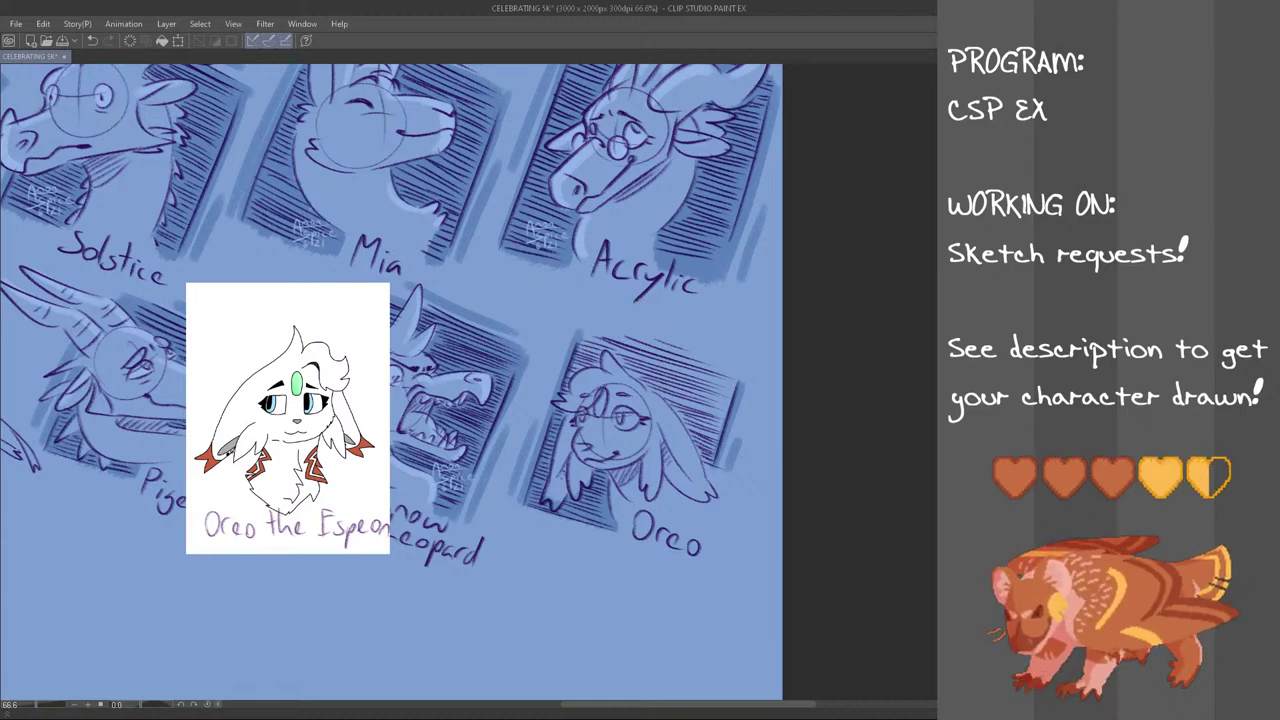
# Paint the darker backdrop tone and light highlights on the Oreo portrait, undo a stray stroke, and remove the reference image from view
pyautogui.click(288, 418)
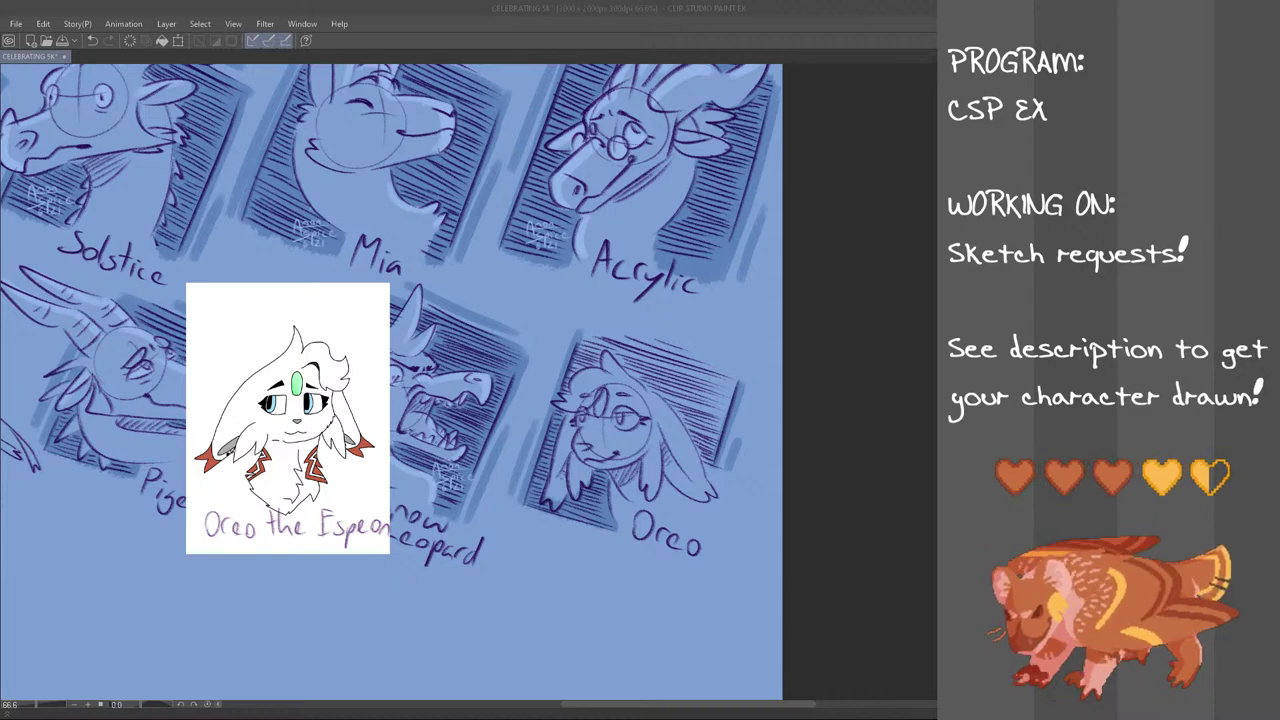
pyautogui.click(587, 5)
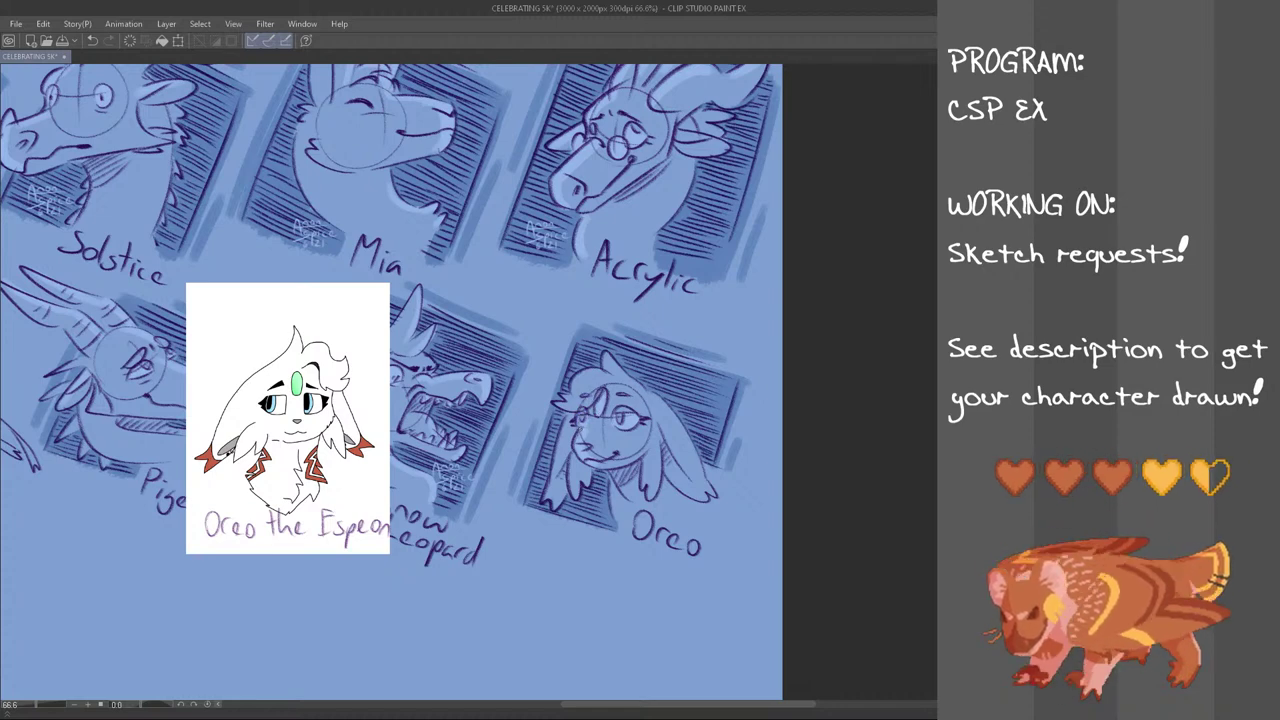
pyautogui.moveTo(576, 458); pyautogui.dragTo(576, 496)
pyautogui.hotkey('ctrl', 'z')
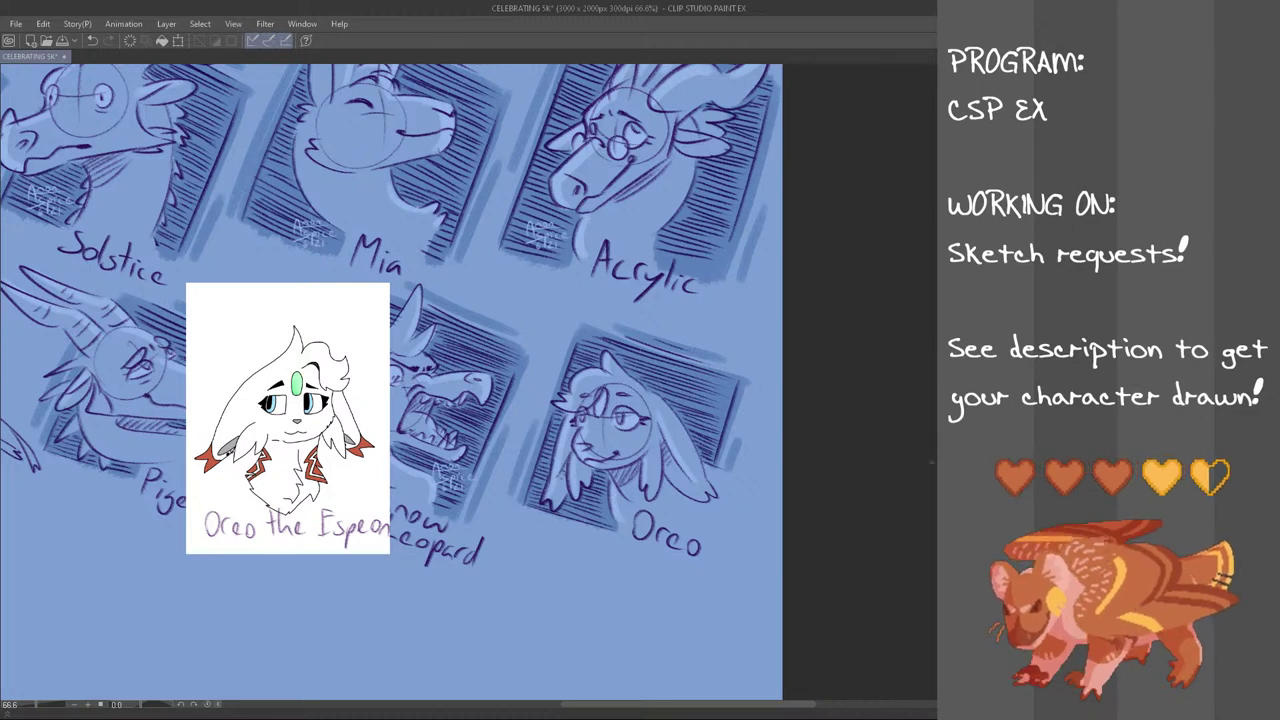
pyautogui.scroll(1, 468, 382)
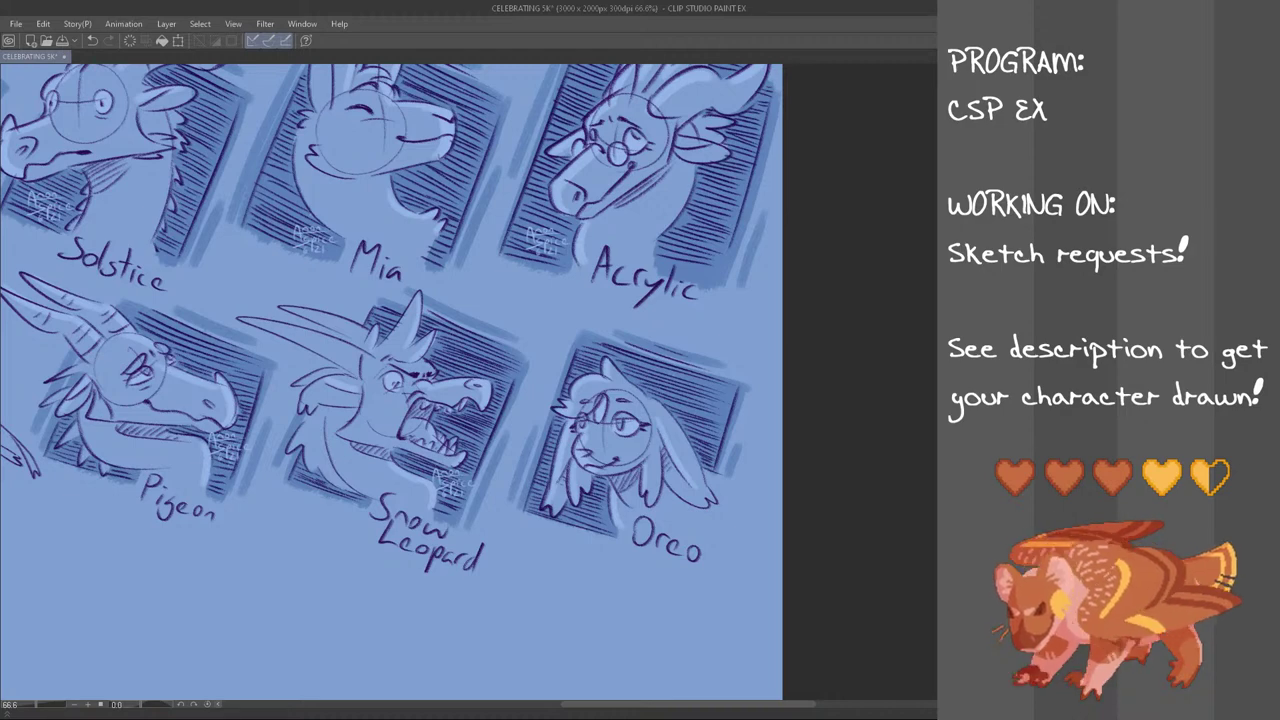
# Lasso the "Oreo" name label, rotate and reposition it slightly under the portrait, and clear the selection
pyautogui.moveTo(692, 520)
pyautogui.mouseDown()
pyautogui.moveTo(686, 594)
pyautogui.moveTo(629, 547)
pyautogui.moveTo(638, 508)
pyautogui.moveTo(747, 528)
pyautogui.moveTo(703, 546)
pyautogui.mouseUp()
pyautogui.hotkey('ctrl', 't')
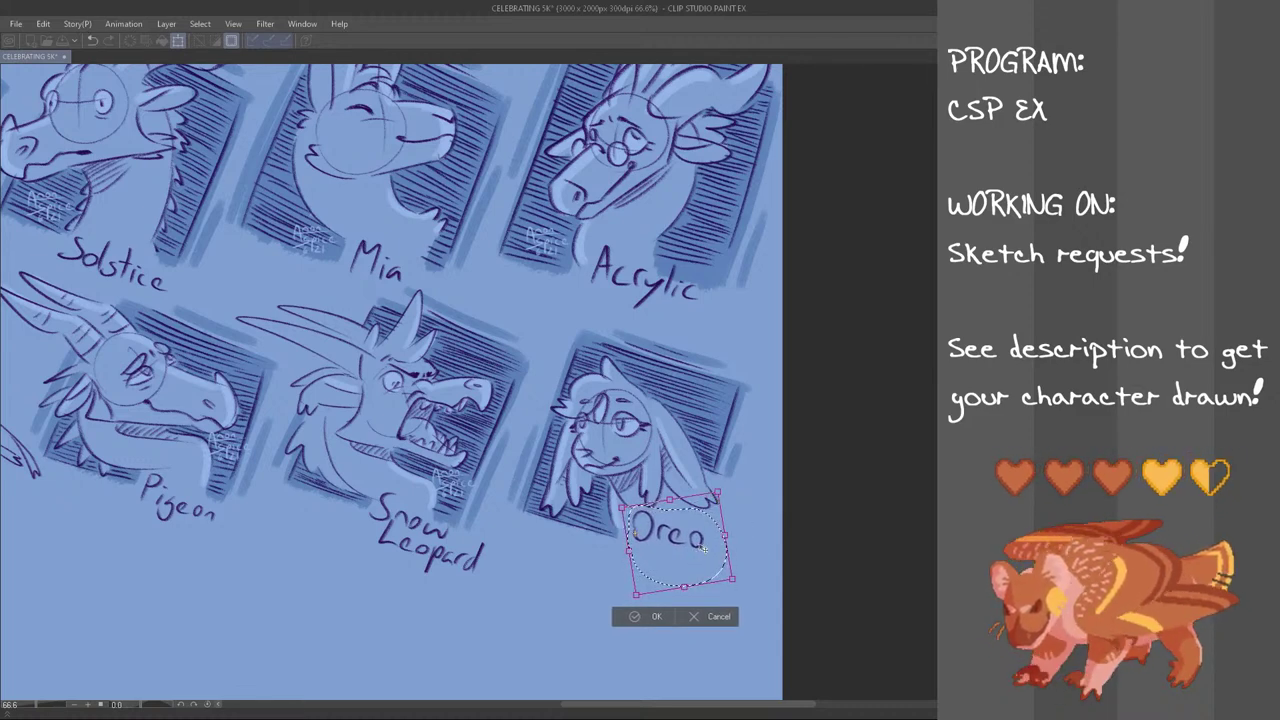
pyautogui.press('Return')
pyautogui.hotkey('ctrl', 'd')
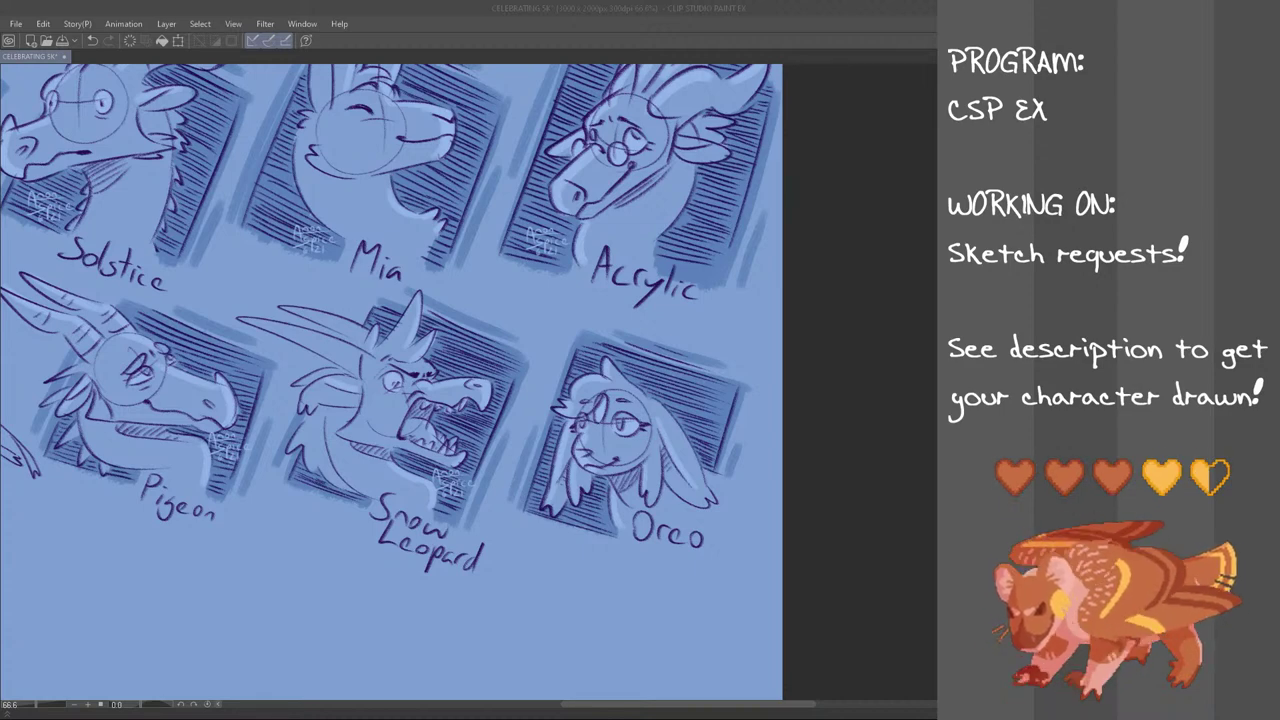
# Copy the signature from the Acrylic portrait and place the copy on Oreo's backdrop beside the near ear
pyautogui.click(548, 6)
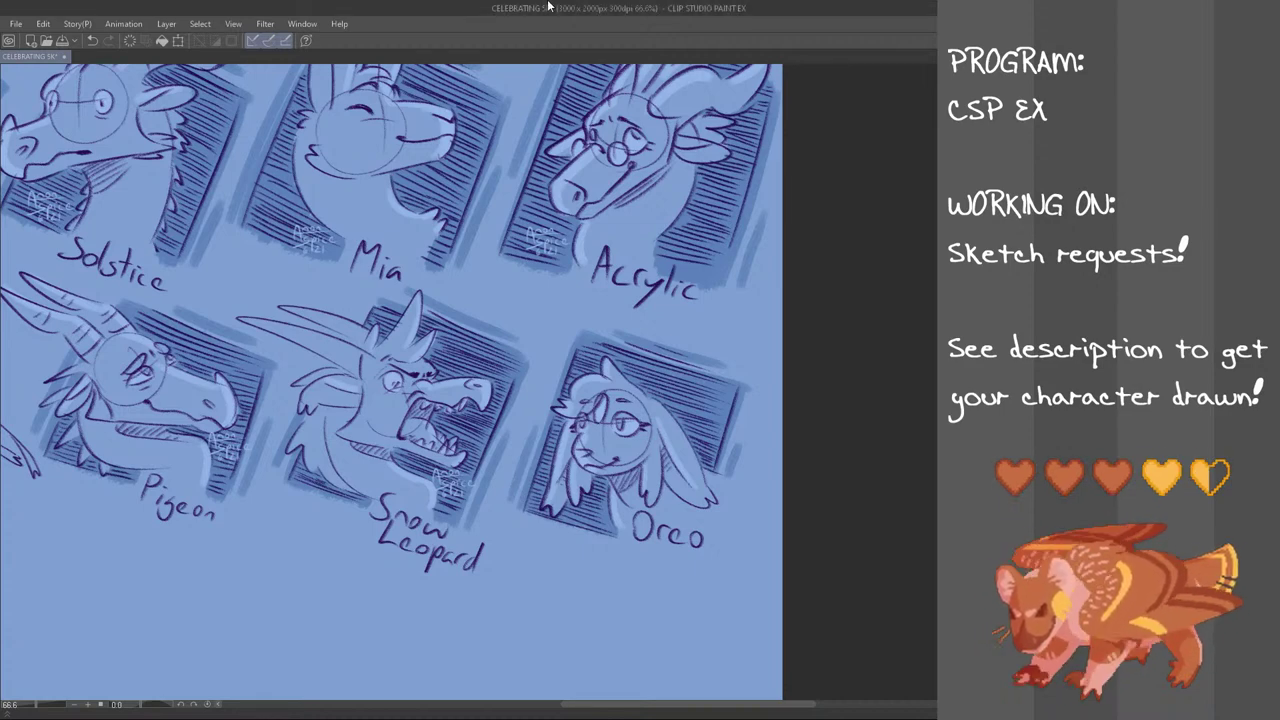
pyautogui.scroll(-1, 716, 490)
pyautogui.scroll(1, 716, 490)
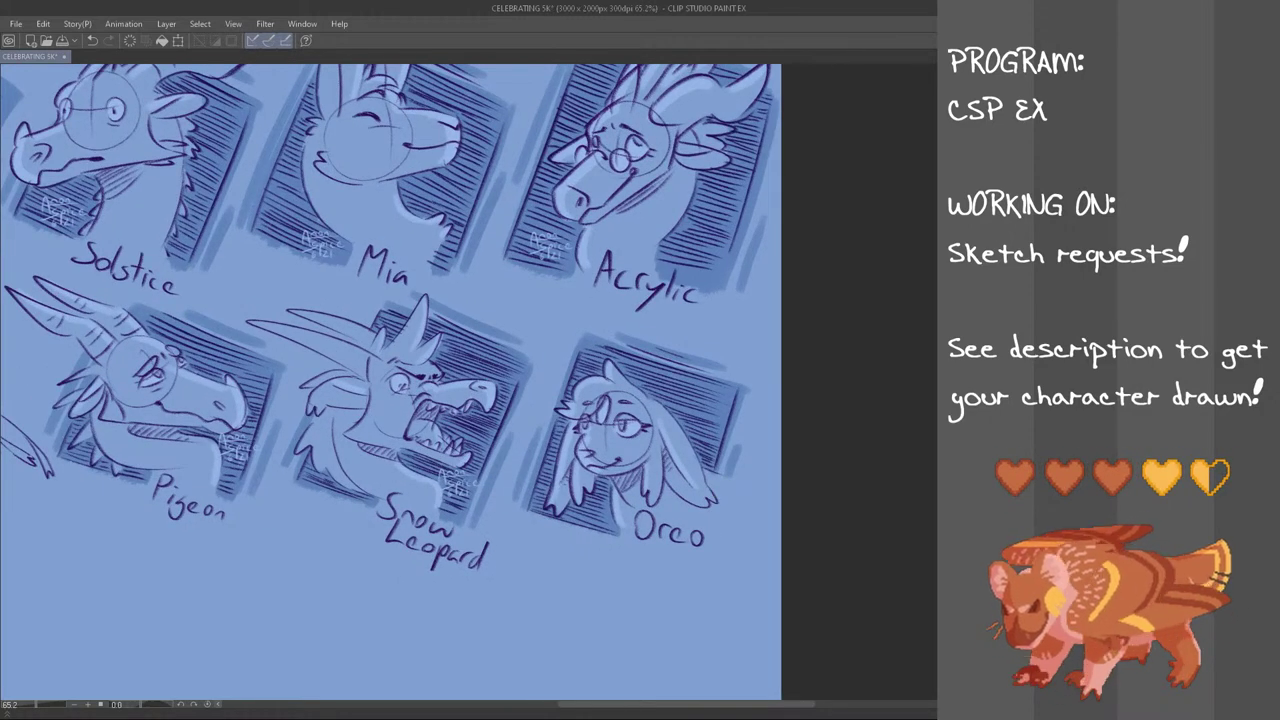
pyautogui.moveTo(528, 218)
pyautogui.mouseDown()
pyautogui.moveTo(594, 240)
pyautogui.moveTo(530, 212)
pyautogui.mouseUp()
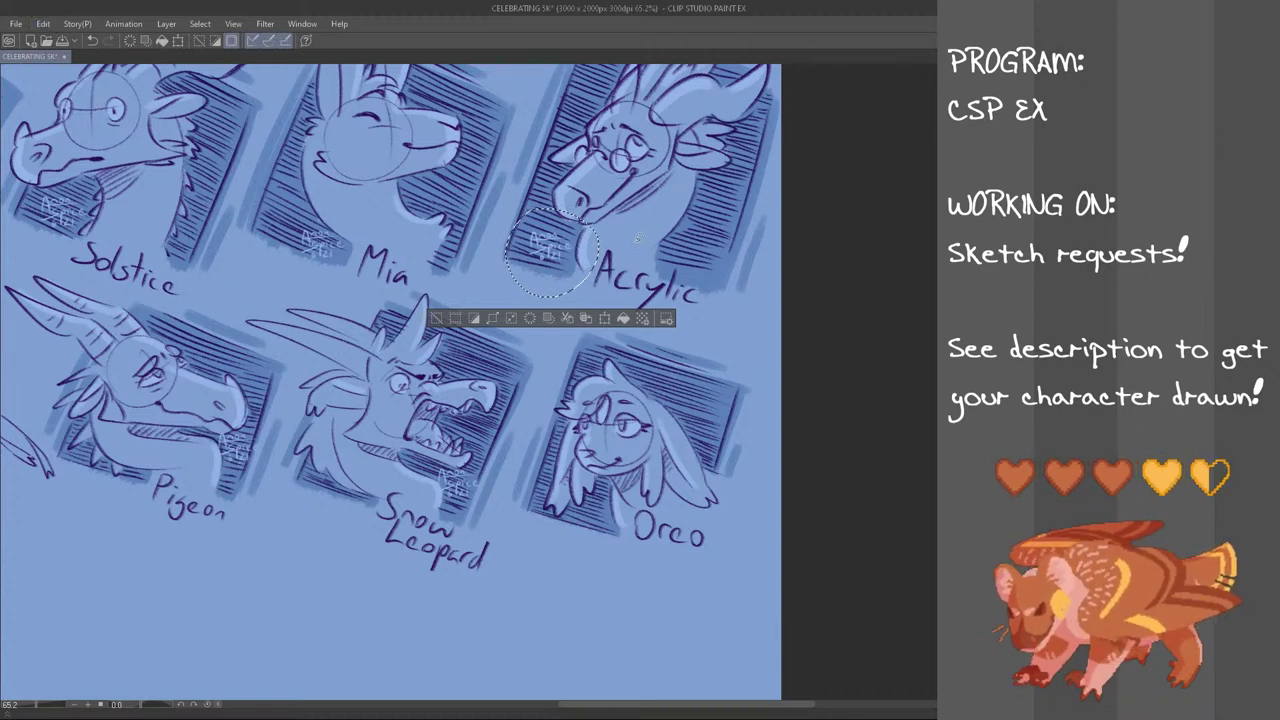
pyautogui.hotkey('ctrl', 't')
pyautogui.moveTo(636, 220); pyautogui.dragTo(628, 206)
pyautogui.moveTo(569, 262)
pyautogui.mouseDown()
pyautogui.moveTo(717, 456)
pyautogui.moveTo(614, 536)
pyautogui.moveTo(726, 452)
pyautogui.mouseUp()
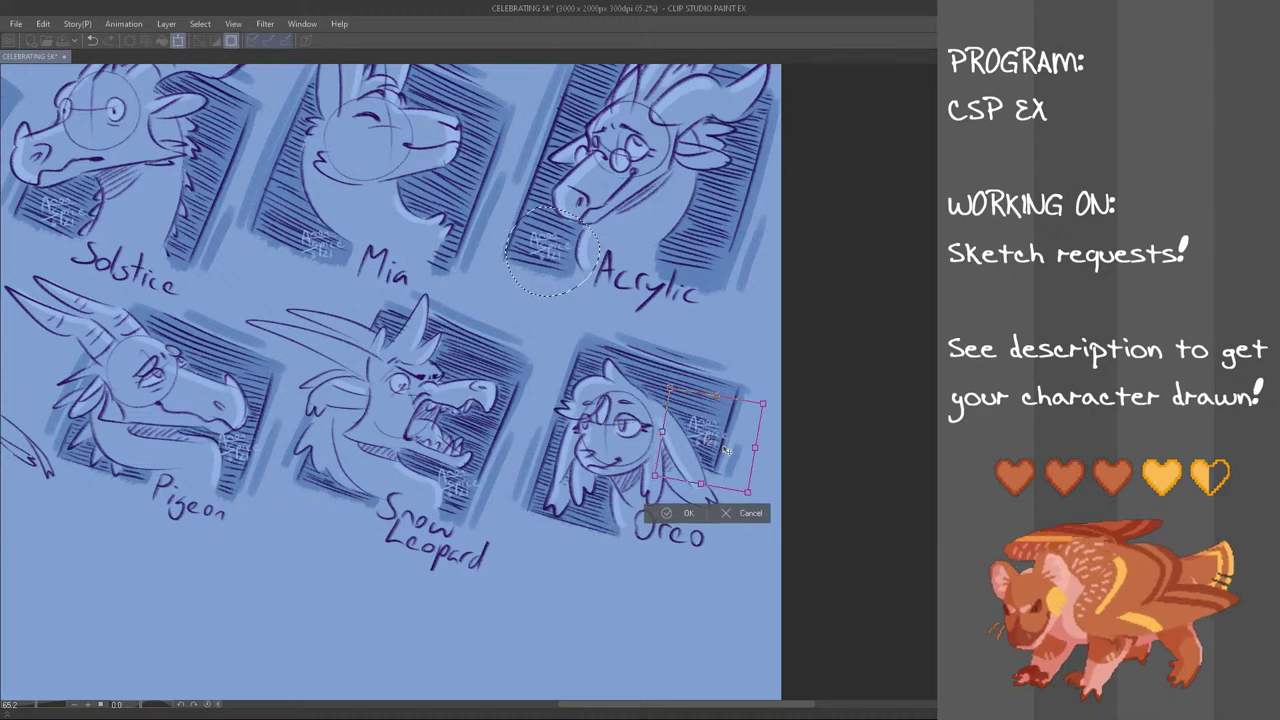
pyautogui.click(685, 514)
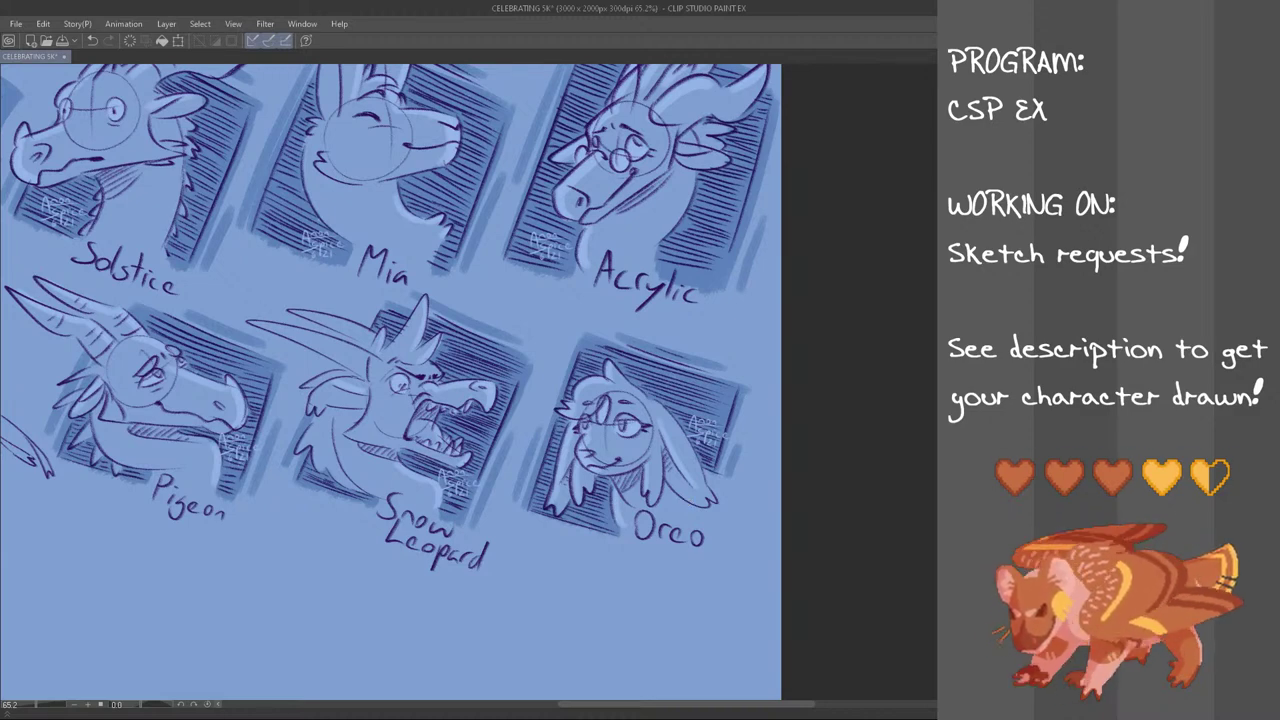
pyautogui.scroll(2, 390, 382)
pyautogui.scroll(-1, 390, 382)
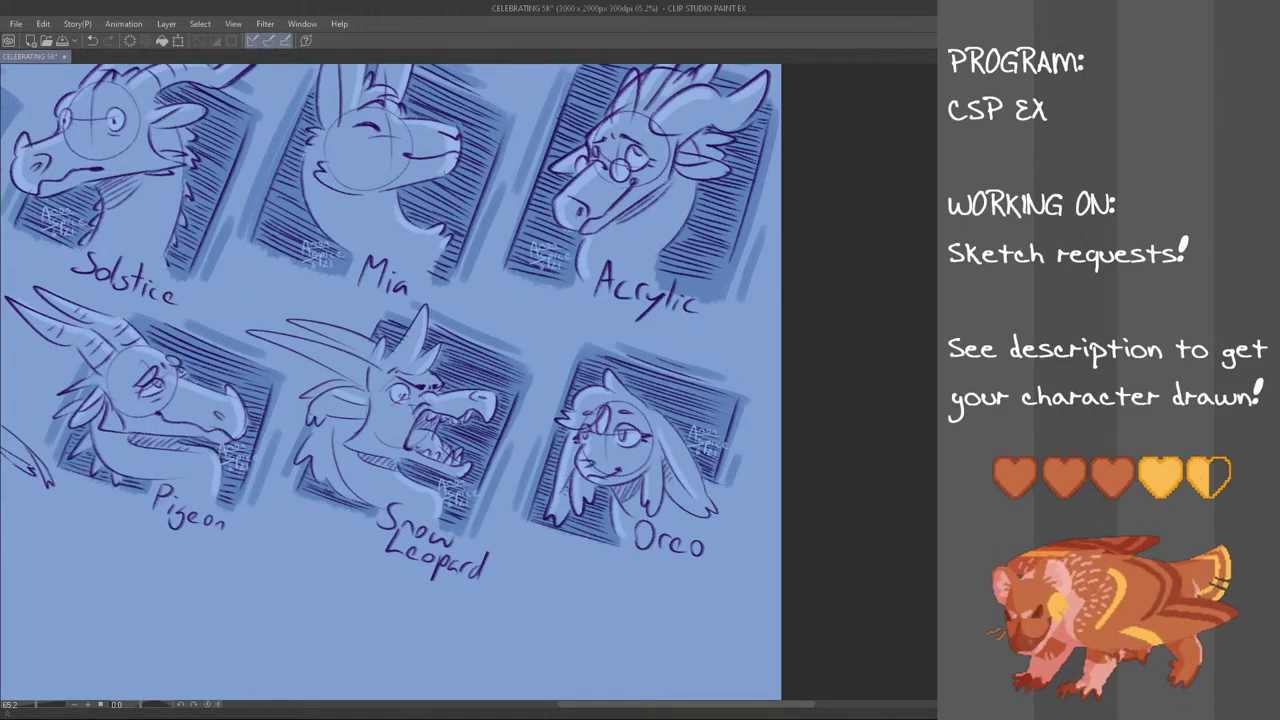
pyautogui.press('Up')
pyautogui.press('Up')
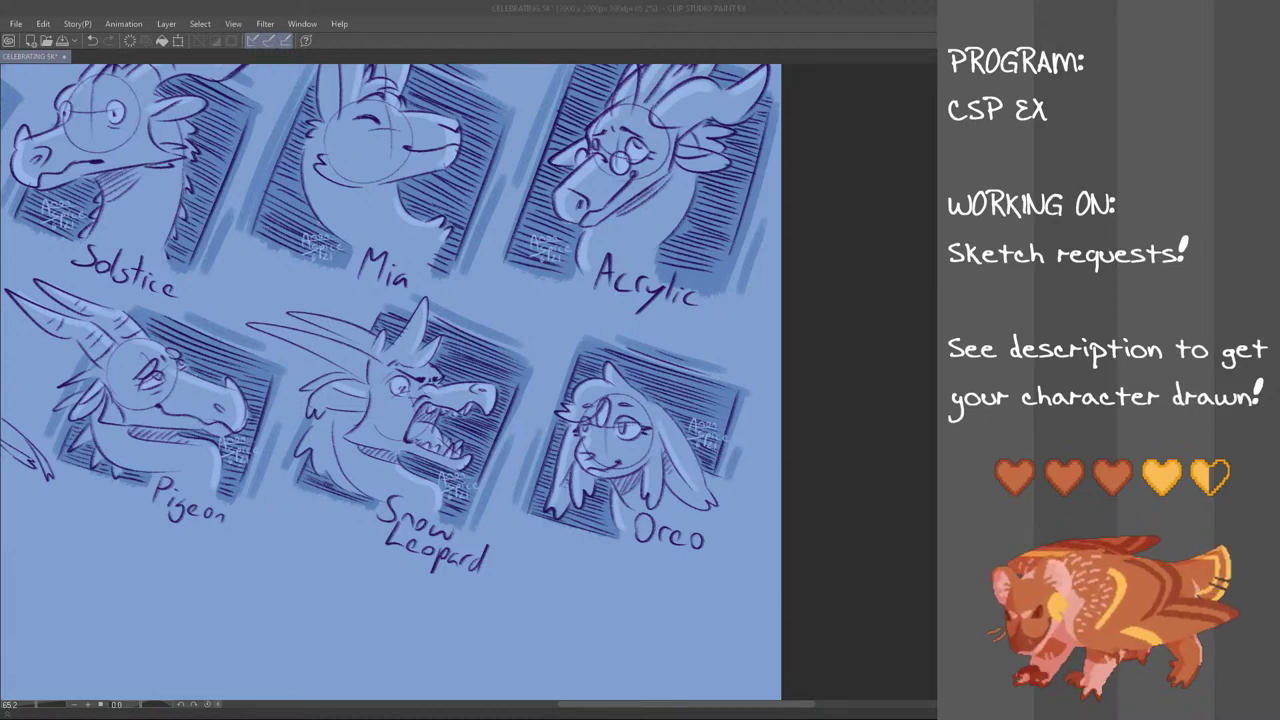
pyautogui.click(335, 6)
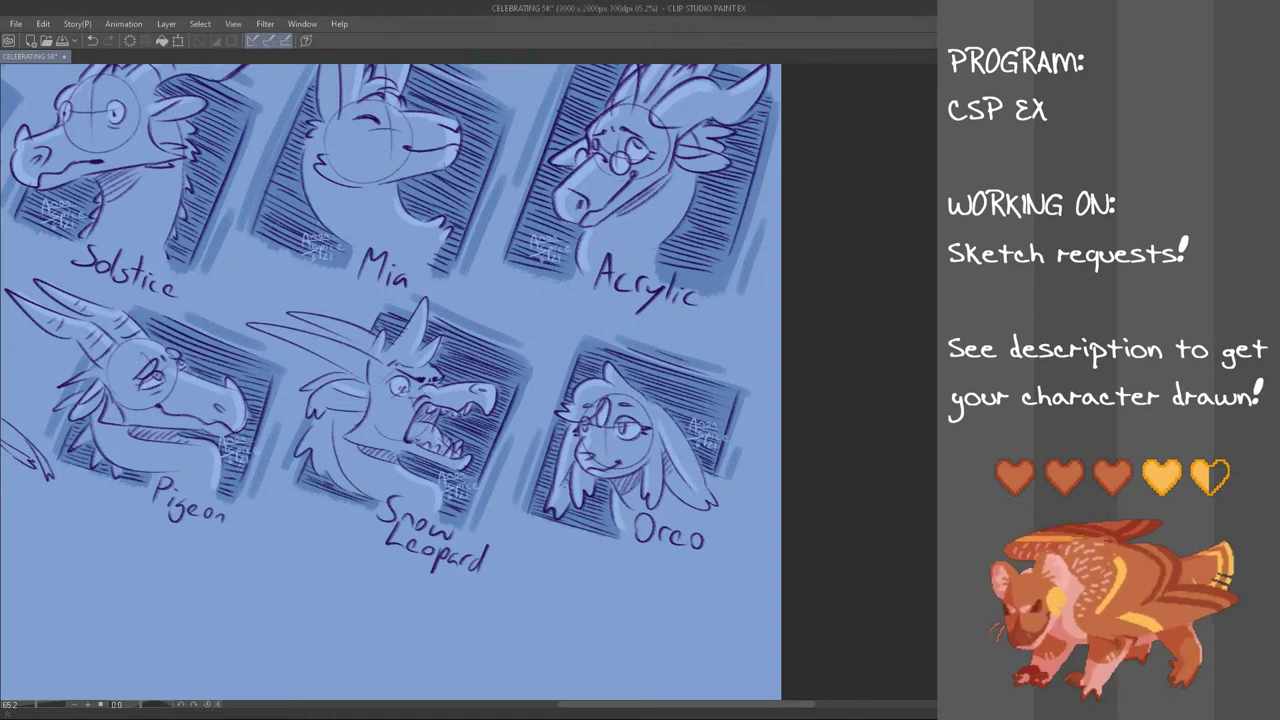
# Paste the purple dragon reference image, scale it down, and position it over the portraits near Solstice and Pigeon
pyautogui.scroll(-2, 692, 628)
pyautogui.moveTo(709, 709); pyautogui.dragTo(623, 698)
pyautogui.scroll(-1, 660, 573)
pyautogui.moveTo(945, 358)
pyautogui.mouseDown()
pyautogui.moveTo(945, 395)
pyautogui.moveTo(945, 380)
pyautogui.mouseUp()
pyautogui.moveTo(663, 710)
pyautogui.mouseDown()
pyautogui.moveTo(696, 712)
pyautogui.moveTo(681, 711)
pyautogui.mouseUp()
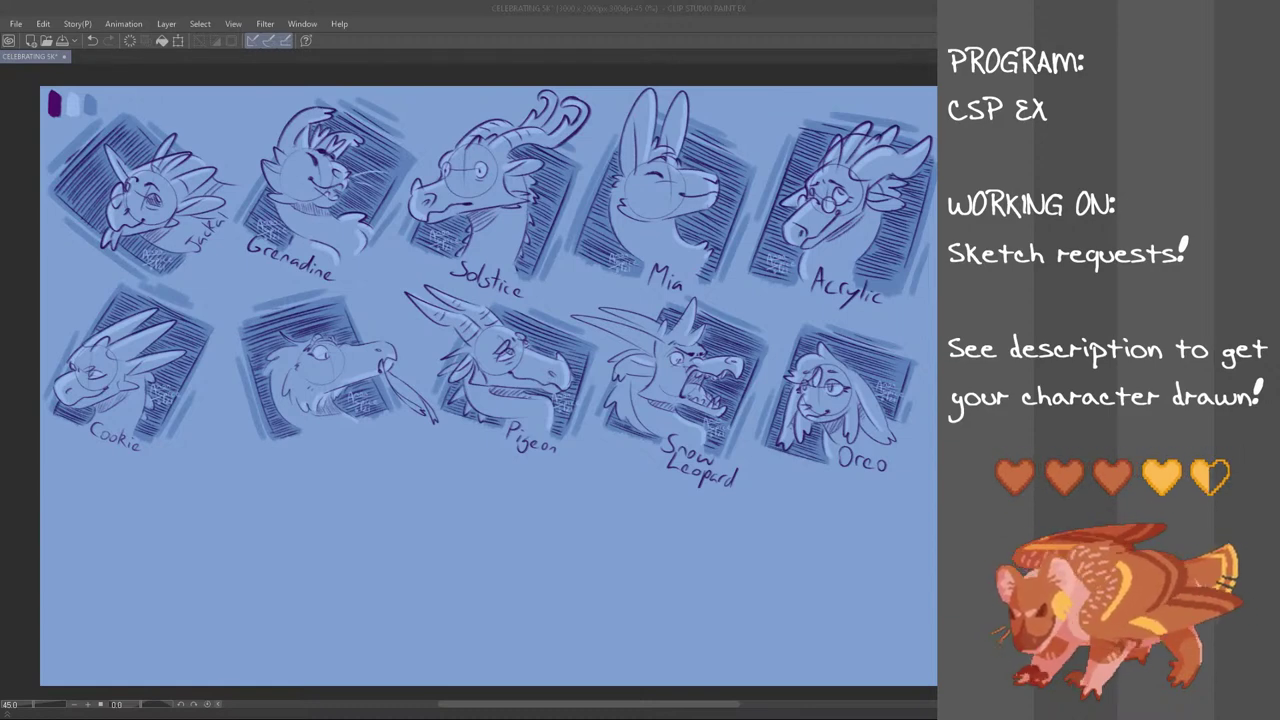
pyautogui.click(43, 24)
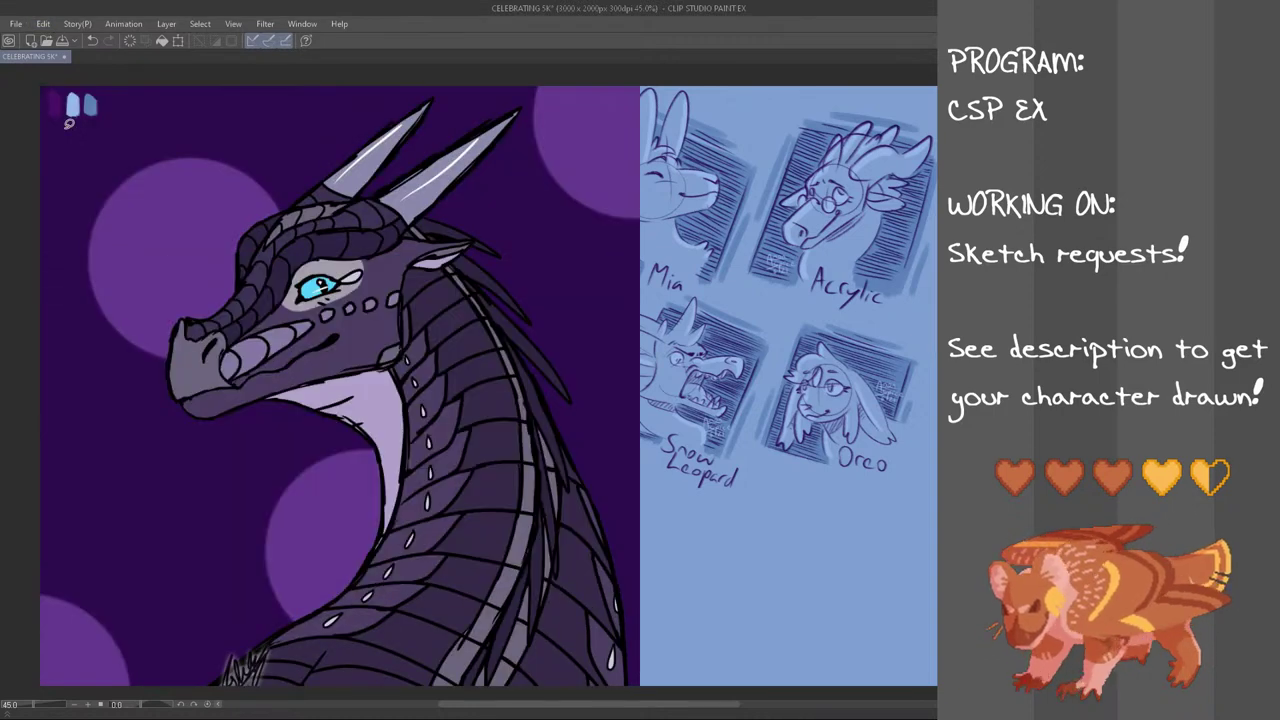
pyautogui.hotkey('ctrl', 't')
pyautogui.moveTo(639, 87); pyautogui.dragTo(281, 445)
pyautogui.moveTo(245, 556); pyautogui.dragTo(423, 322)
pyautogui.press('Return')
# Handwrite the requesting artist's handle across the lower part of the dragon reference image, undoing unsatisfactory letters
pyautogui.moveTo(659, 705); pyautogui.dragTo(607, 703)
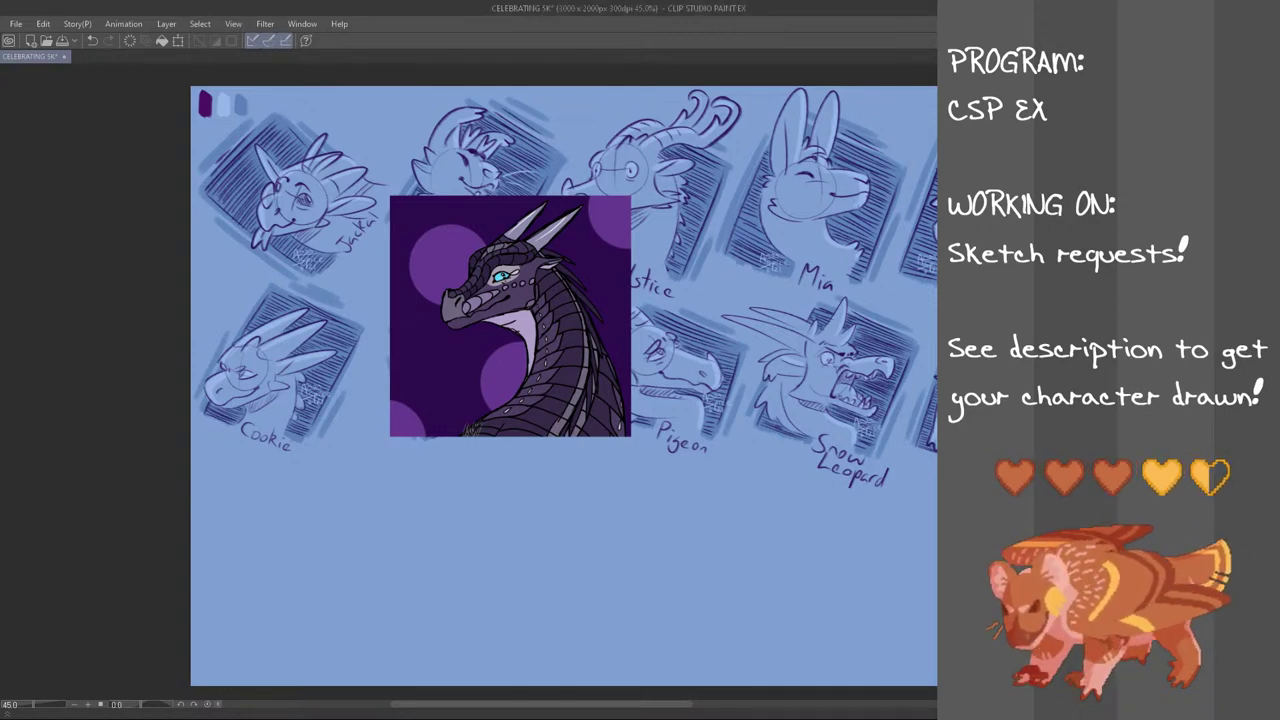
pyautogui.scroll(2, 626, 340)
pyautogui.moveTo(349, 406); pyautogui.dragTo(365, 396)
pyautogui.moveTo(351, 382)
pyautogui.mouseDown()
pyautogui.moveTo(366, 379)
pyautogui.moveTo(358, 347)
pyautogui.moveTo(364, 397)
pyautogui.mouseUp()
pyautogui.hotkey('ctrl', 'z')
pyautogui.hotkey('ctrl', 'z')
pyautogui.hotkey('ctrl', 'z')
pyautogui.moveTo(352, 382)
pyautogui.mouseDown()
pyautogui.moveTo(367, 379)
pyautogui.moveTo(371, 396)
pyautogui.moveTo(418, 394)
pyautogui.mouseUp()
pyautogui.moveTo(424, 378); pyautogui.dragTo(430, 402)
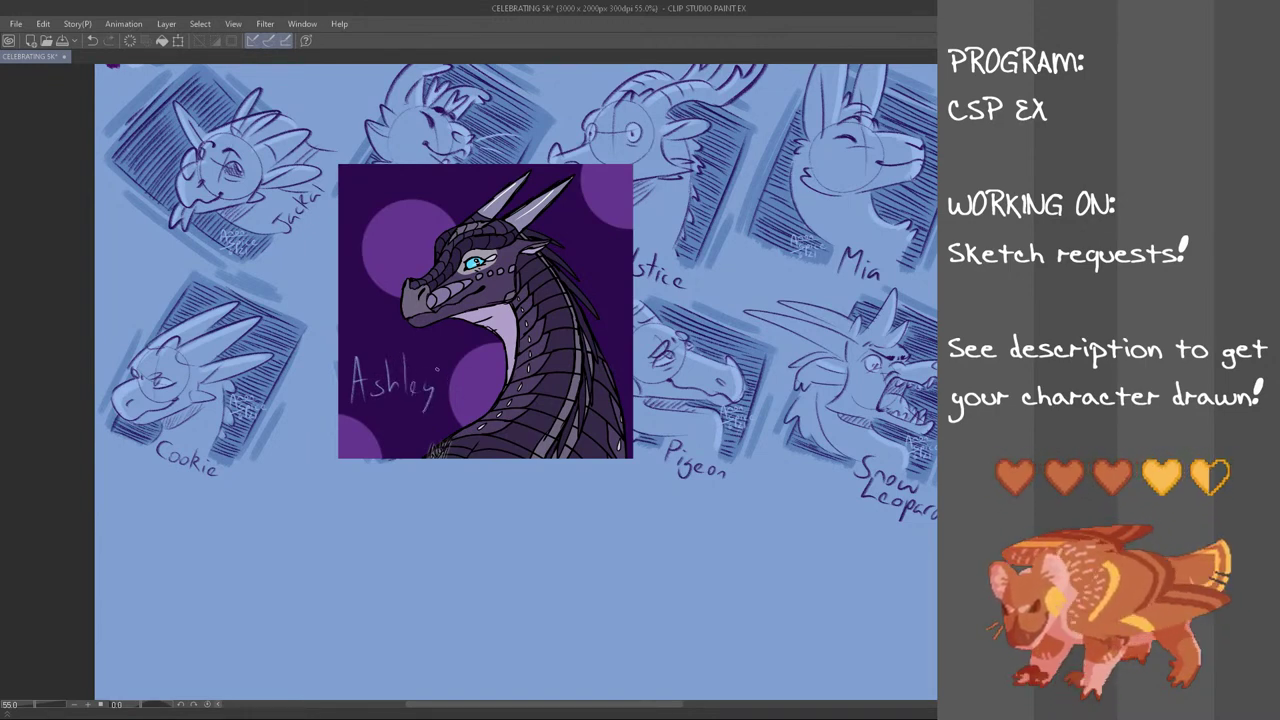
pyautogui.moveTo(440, 351)
pyautogui.mouseDown()
pyautogui.moveTo(442, 394)
pyautogui.moveTo(445, 367)
pyautogui.moveTo(458, 395)
pyautogui.moveTo(466, 355)
pyautogui.moveTo(472, 392)
pyautogui.moveTo(473, 362)
pyautogui.mouseUp()
pyautogui.hotkey('ctrl', 'z')
pyautogui.hotkey('ctrl', 'z')
pyautogui.hotkey('ctrl', 'z')
pyautogui.hotkey('ctrl', 'z')
pyautogui.moveTo(480, 370); pyautogui.dragTo(475, 389)
pyautogui.hotkey('ctrl', 'z')
# Handwrite "Arts" beneath the handle on the dragon reference image, redoing unsatisfactory strokes
pyautogui.moveTo(379, 434); pyautogui.dragTo(391, 427)
pyautogui.hotkey('ctrl', 'z')
pyautogui.hotkey('ctrl', 'z')
pyautogui.moveTo(398, 422); pyautogui.dragTo(413, 436)
pyautogui.hotkey('ctrl', 'z')
pyautogui.moveTo(406, 421); pyautogui.dragTo(419, 435)
pyautogui.click(437, 428)
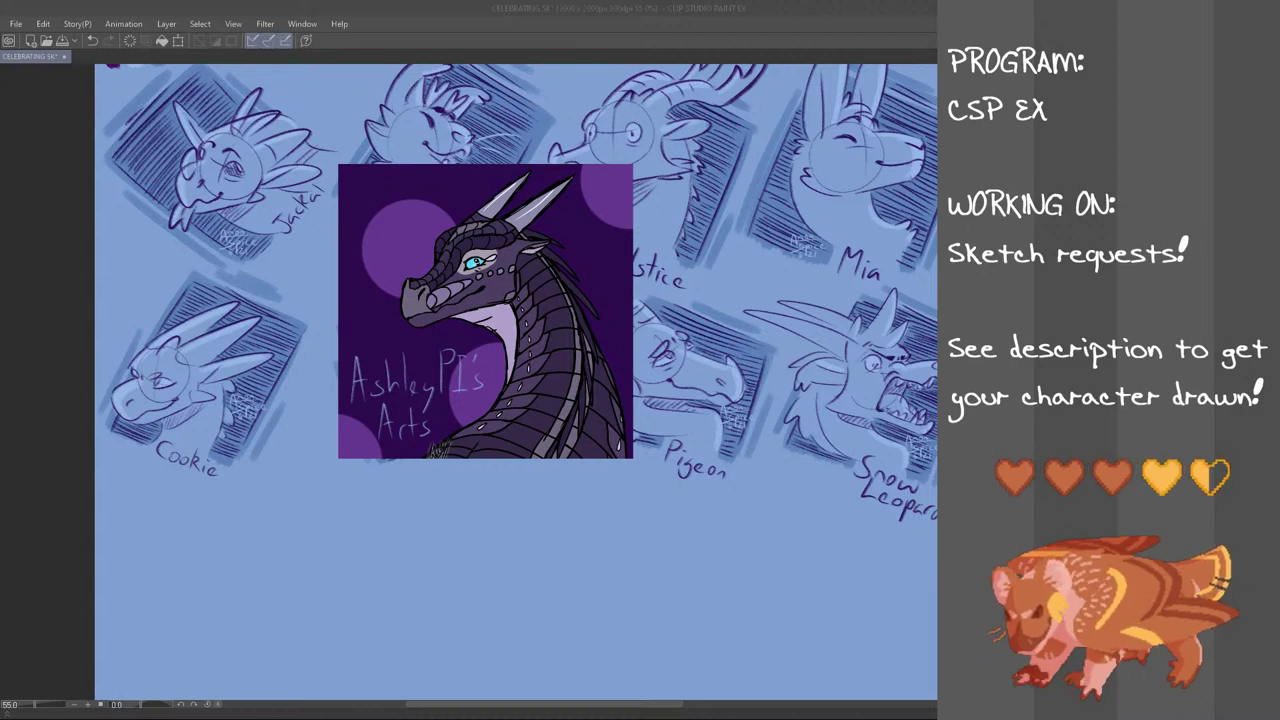
pyautogui.click(532, 6)
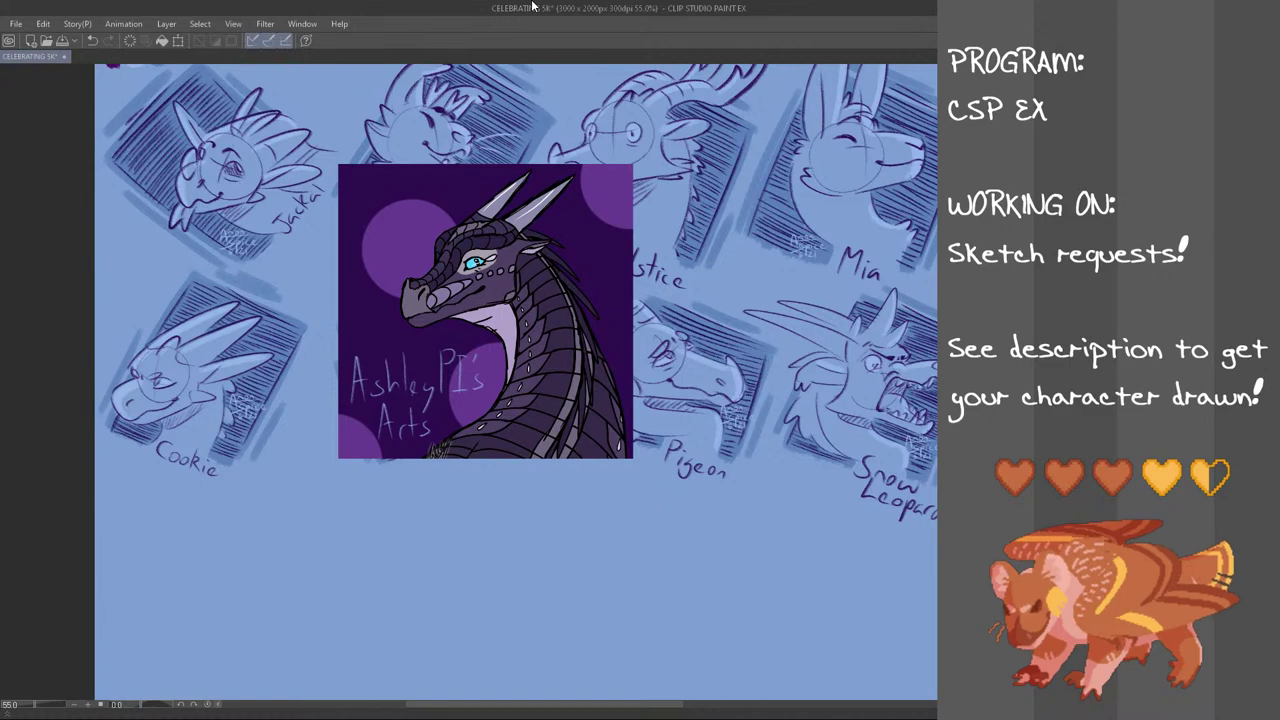
pyautogui.scroll(-3, 518, 380)
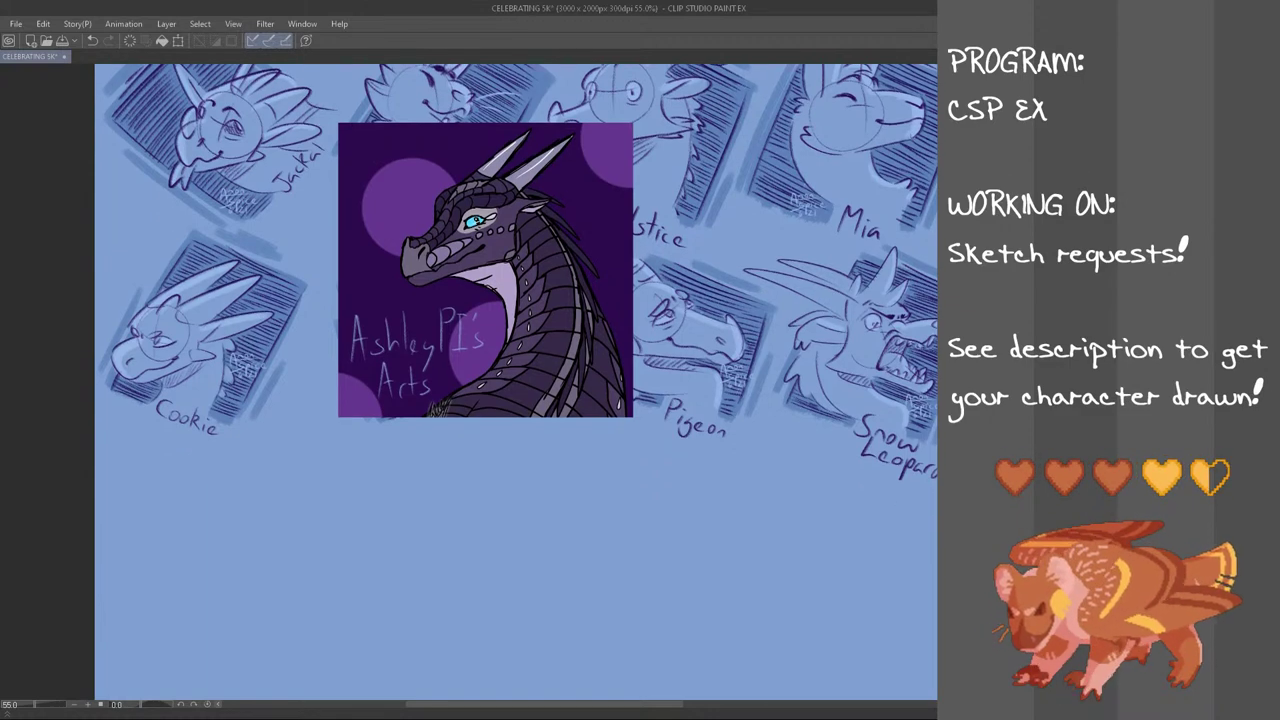
pyautogui.scroll(-1, 518, 380)
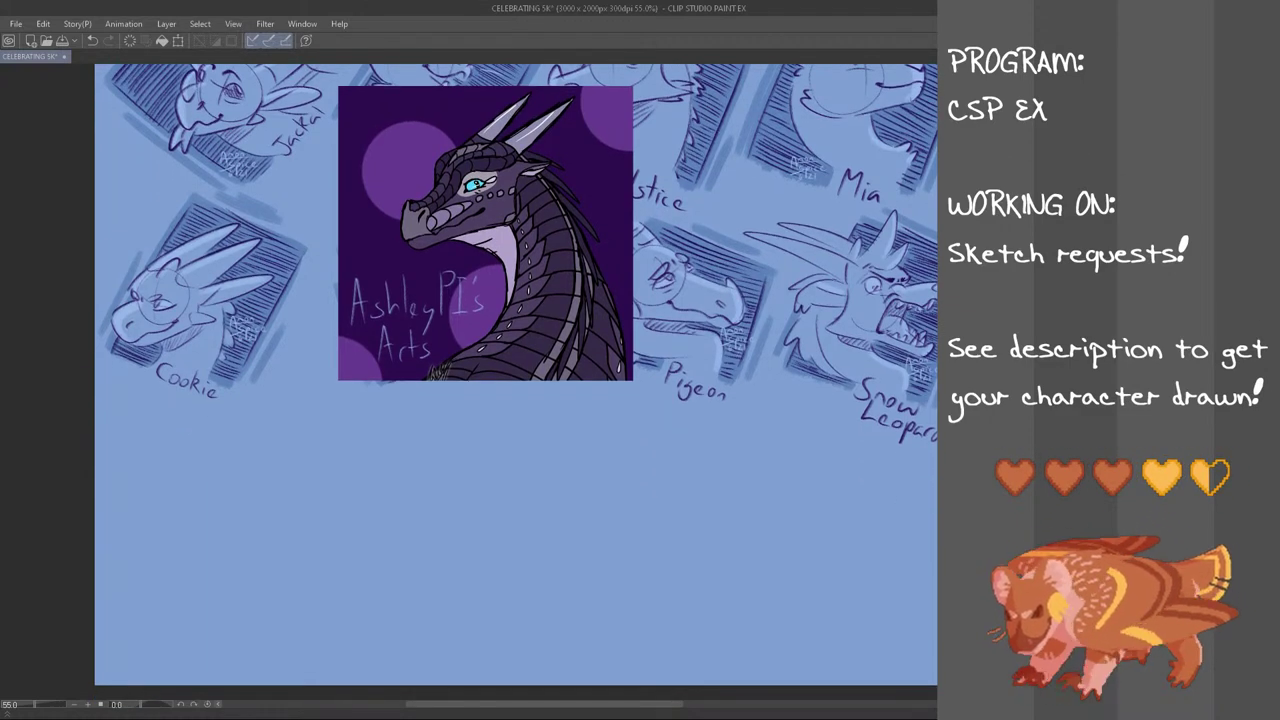
pyautogui.scroll(1, 518, 380)
pyautogui.scroll(1, 518, 380)
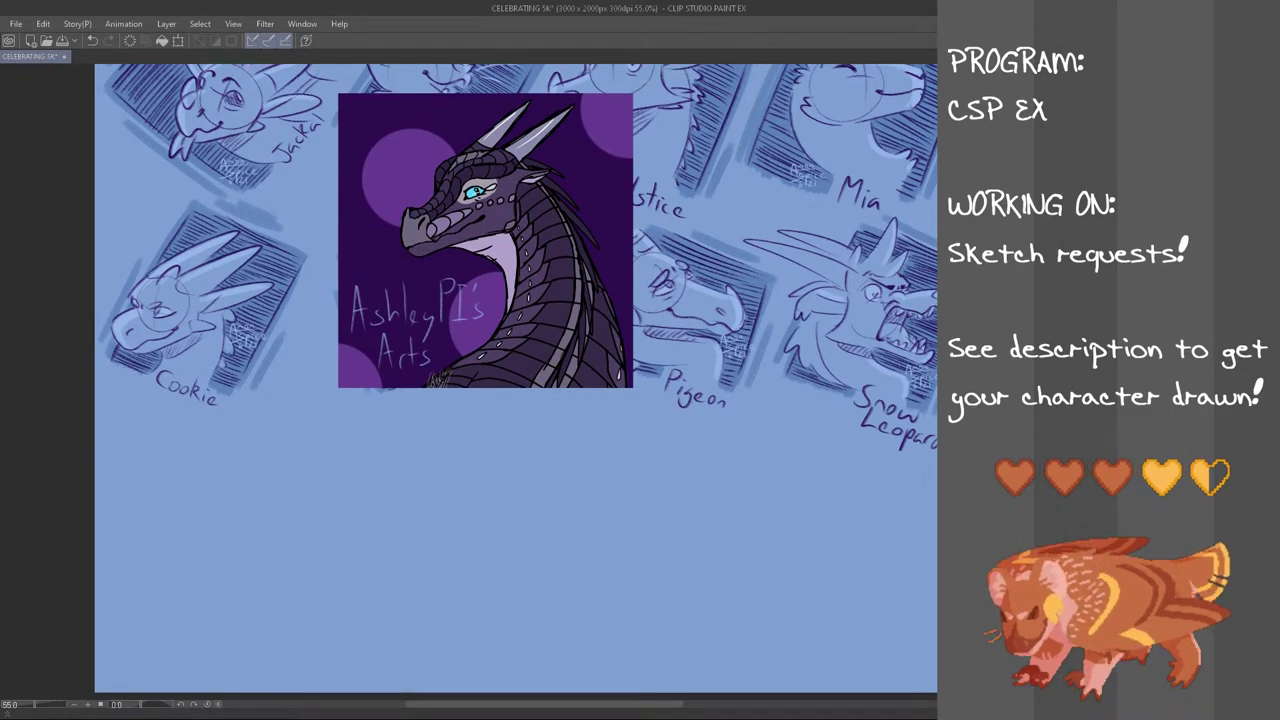
pyautogui.scroll(-1, 516, 378)
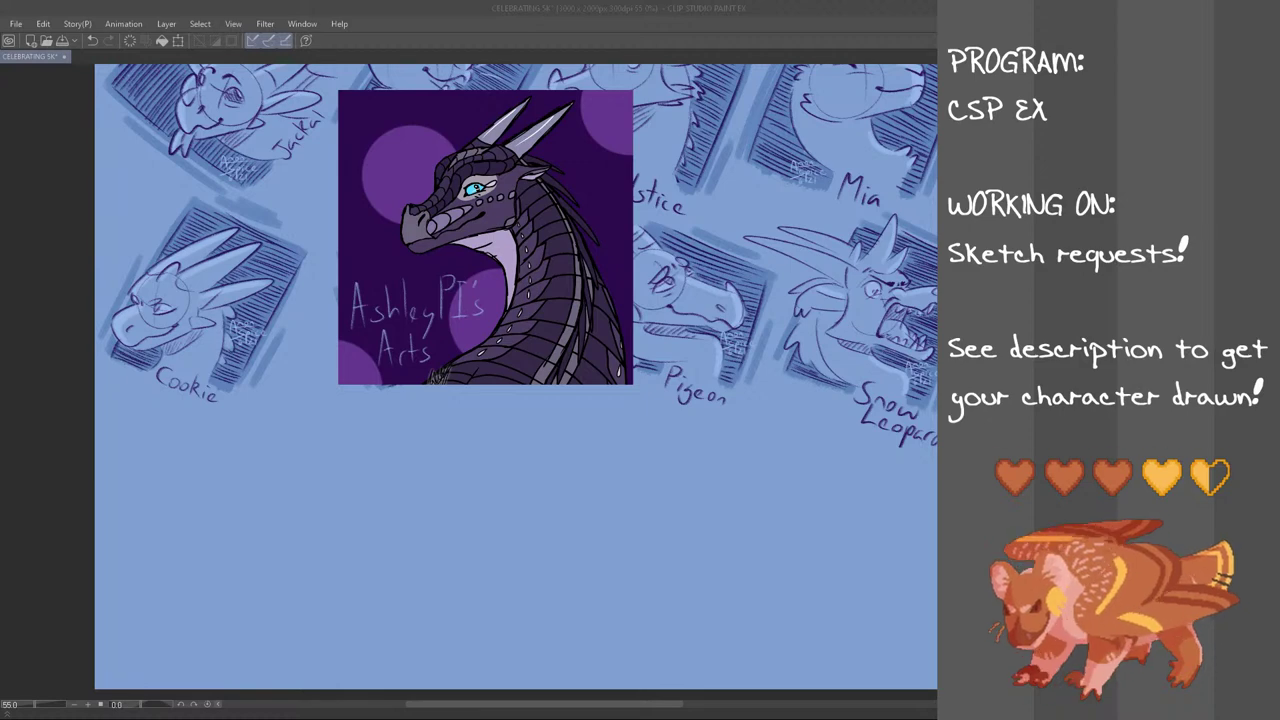
pyautogui.click(333, 6)
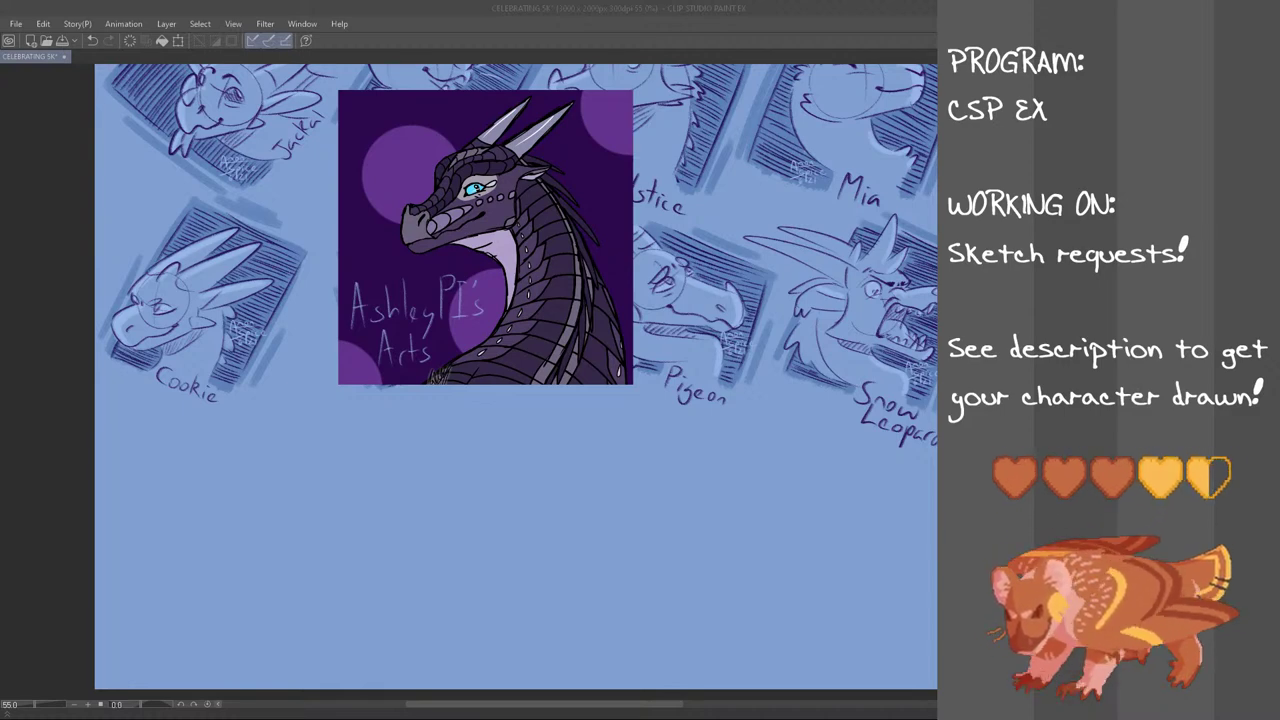
pyautogui.click(447, 6)
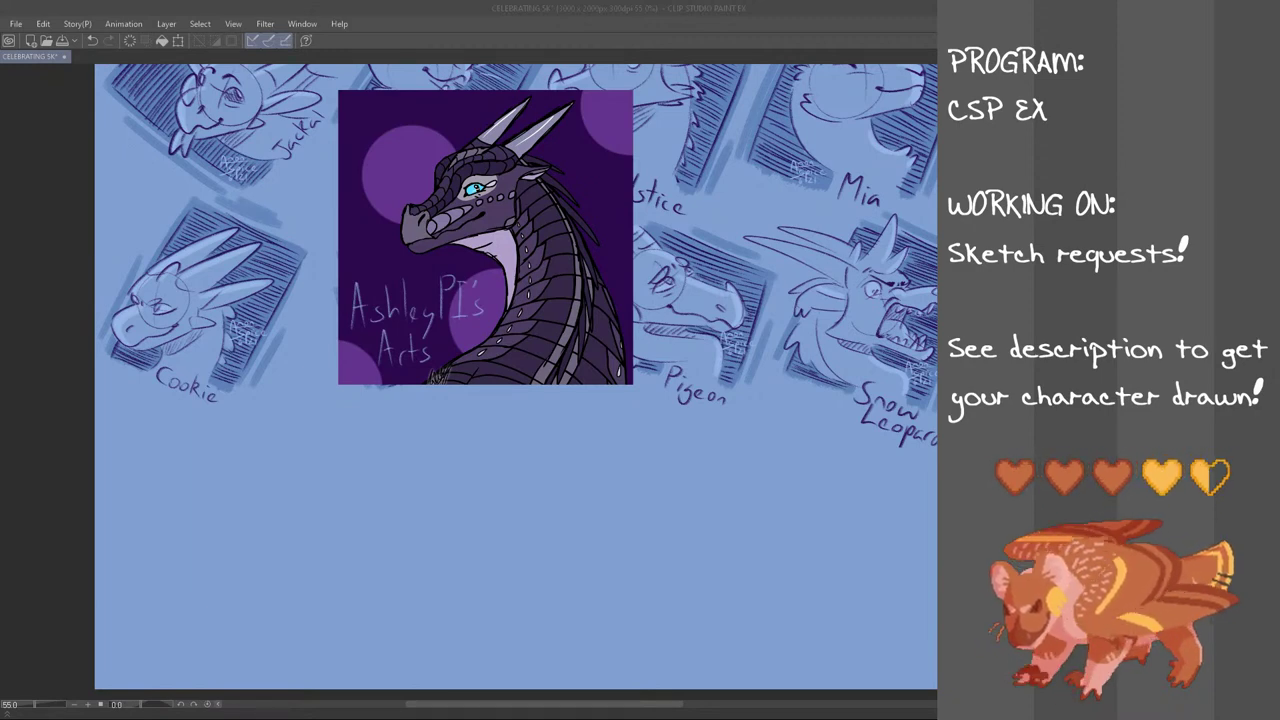
pyautogui.click(461, 6)
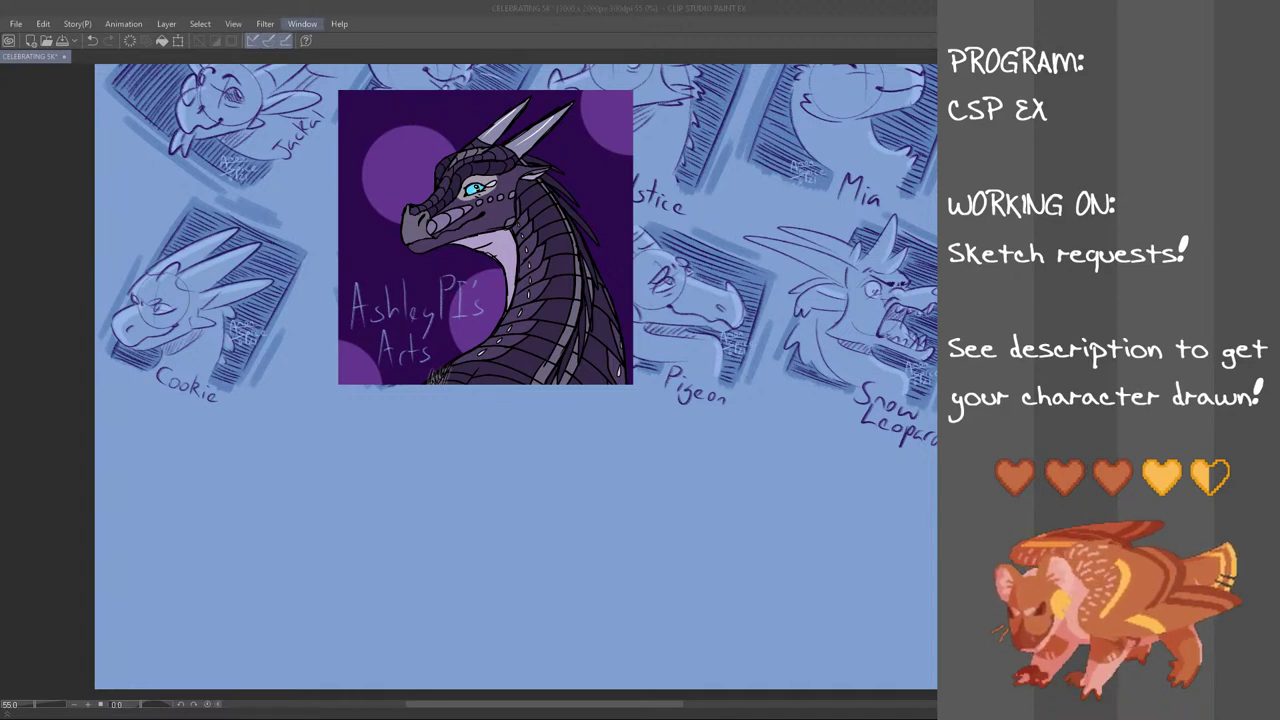
pyautogui.click(319, 9)
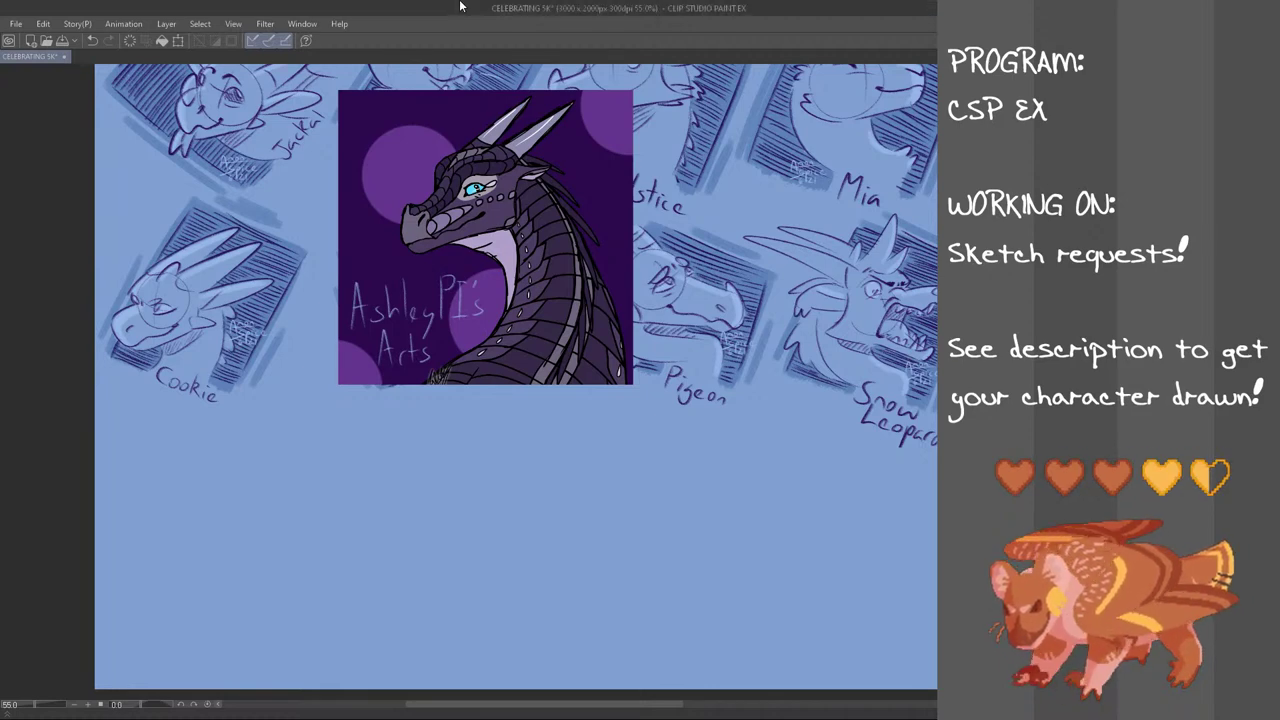
pyautogui.hotkey('ctrl', 'z')
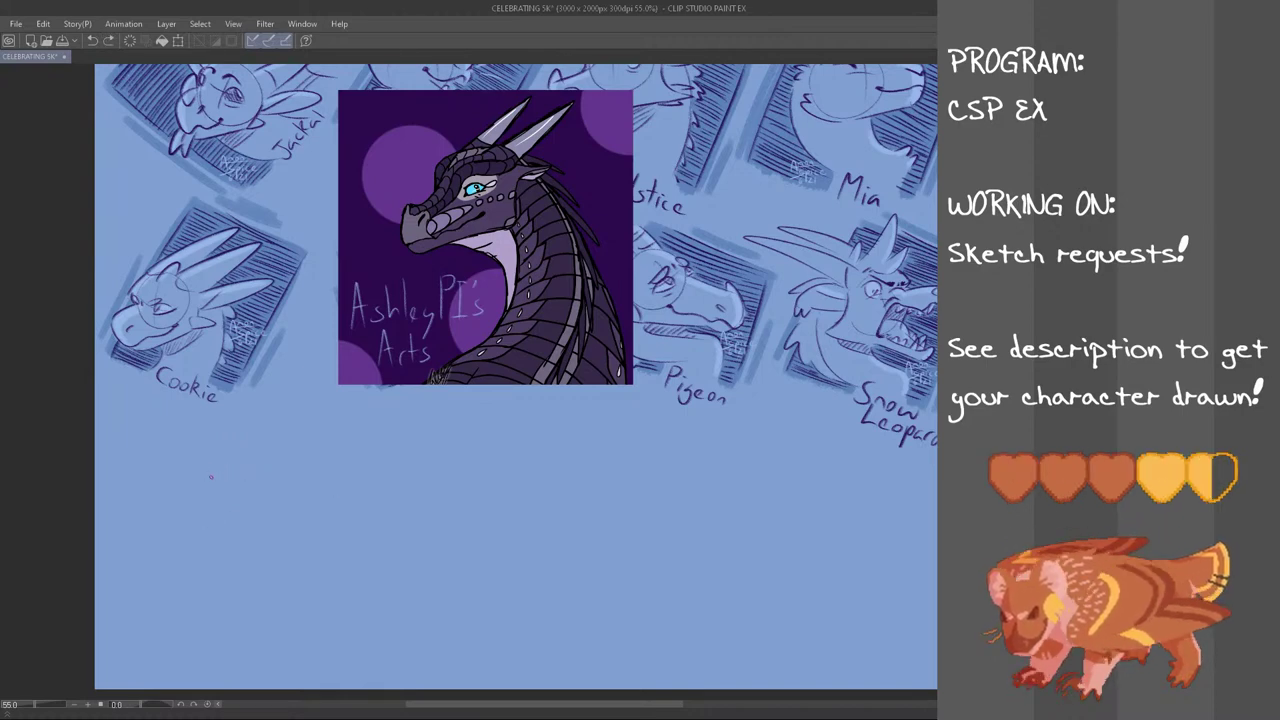
# Sketch a construction circle for the dragon's head in the empty area below the Cookie sketch
pyautogui.scroll(1, 215, 477)
pyautogui.moveTo(232, 463); pyautogui.dragTo(238, 463)
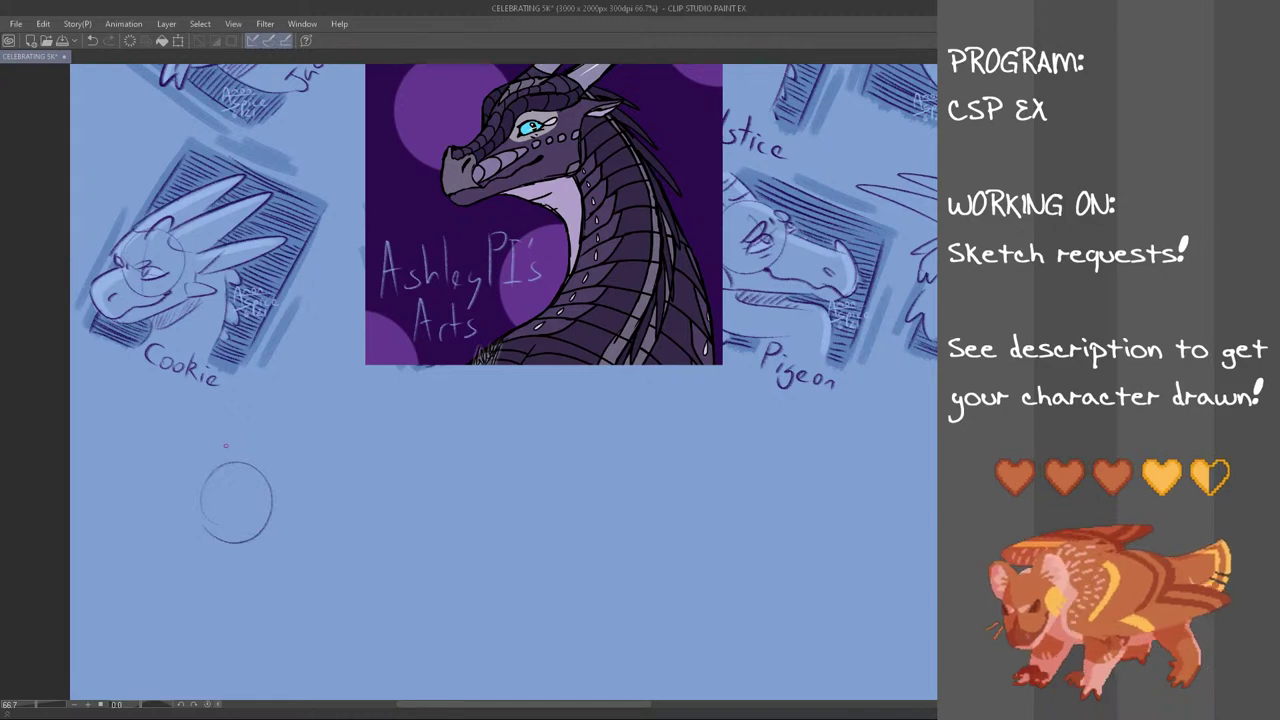
pyautogui.hotkey('ctrl', 'z')
pyautogui.moveTo(221, 534)
pyautogui.mouseDown()
pyautogui.moveTo(208, 540)
pyautogui.moveTo(204, 504)
pyautogui.moveTo(260, 528)
pyautogui.moveTo(207, 502)
pyautogui.moveTo(217, 523)
pyautogui.moveTo(205, 498)
pyautogui.moveTo(211, 513)
pyautogui.moveTo(277, 508)
pyautogui.moveTo(195, 514)
pyautogui.moveTo(206, 508)
pyautogui.mouseUp()
pyautogui.hotkey('ctrl', 'z')
pyautogui.hotkey('ctrl', 'z')
pyautogui.hotkey('ctrl', 'z')
pyautogui.hotkey('ctrl', 'z')
pyautogui.hotkey('ctrl', 'z')
pyautogui.hotkey('ctrl', 'z')
pyautogui.hotkey('ctrl', 'z')
pyautogui.hotkey('ctrl', 'z')
pyautogui.hotkey('ctrl', 'z')
pyautogui.hotkey('ctrl', 'z')
pyautogui.hotkey('ctrl', 'z')
pyautogui.hotkey('ctrl', 'z')
pyautogui.moveTo(238, 452); pyautogui.dragTo(242, 452)
pyautogui.hotkey('ctrl', 'z')
pyautogui.moveTo(208, 500)
pyautogui.mouseDown()
pyautogui.moveTo(284, 488)
pyautogui.moveTo(256, 452)
pyautogui.mouseUp()
# Draw crossing vertical and horizontal facial guidelines inside the head circle, placed off-centre toward the face
pyautogui.moveTo(239, 508); pyautogui.dragTo(236, 456)
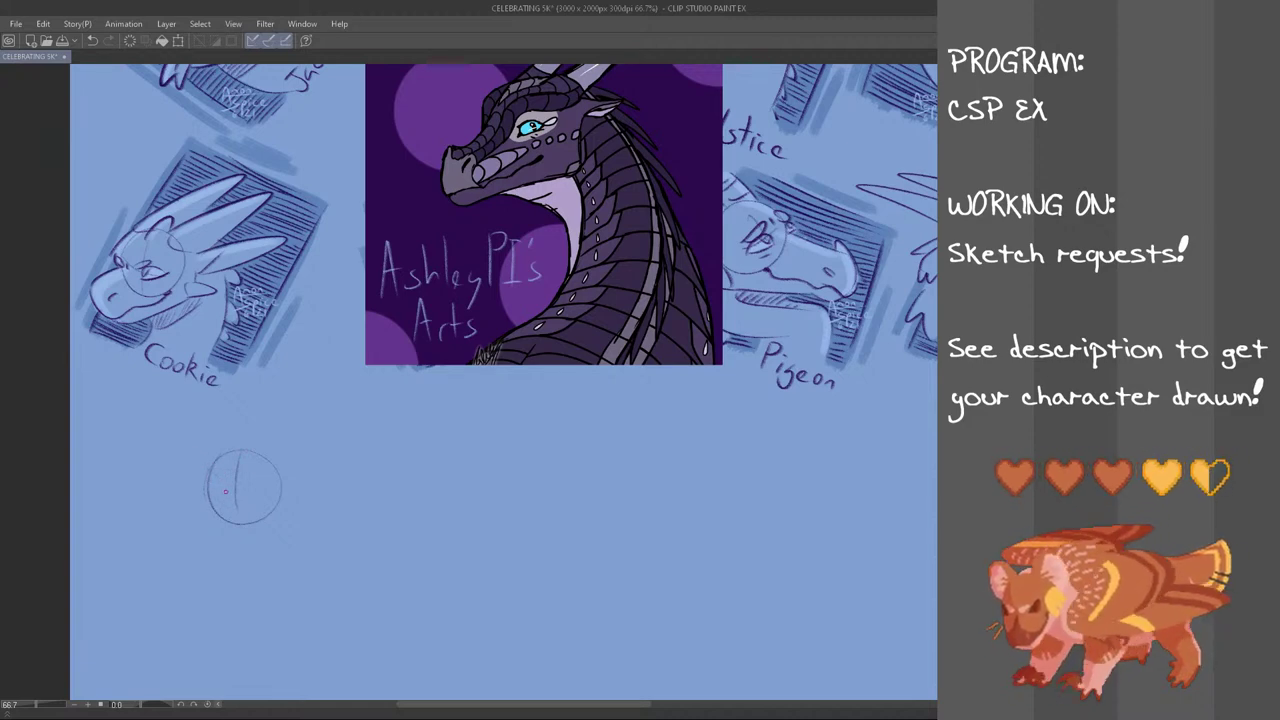
pyautogui.hotkey('ctrl', 'z')
pyautogui.moveTo(233, 460); pyautogui.dragTo(231, 505)
pyautogui.hotkey('ctrl', 'z')
pyautogui.moveTo(233, 459)
pyautogui.mouseDown()
pyautogui.moveTo(230, 508)
pyautogui.moveTo(280, 482)
pyautogui.moveTo(253, 481)
pyautogui.mouseUp()
pyautogui.hotkey('ctrl', 'z')
pyautogui.hotkey('ctrl', 'z')
pyautogui.hotkey('ctrl', 'z')
pyautogui.hotkey('ctrl', 'z')
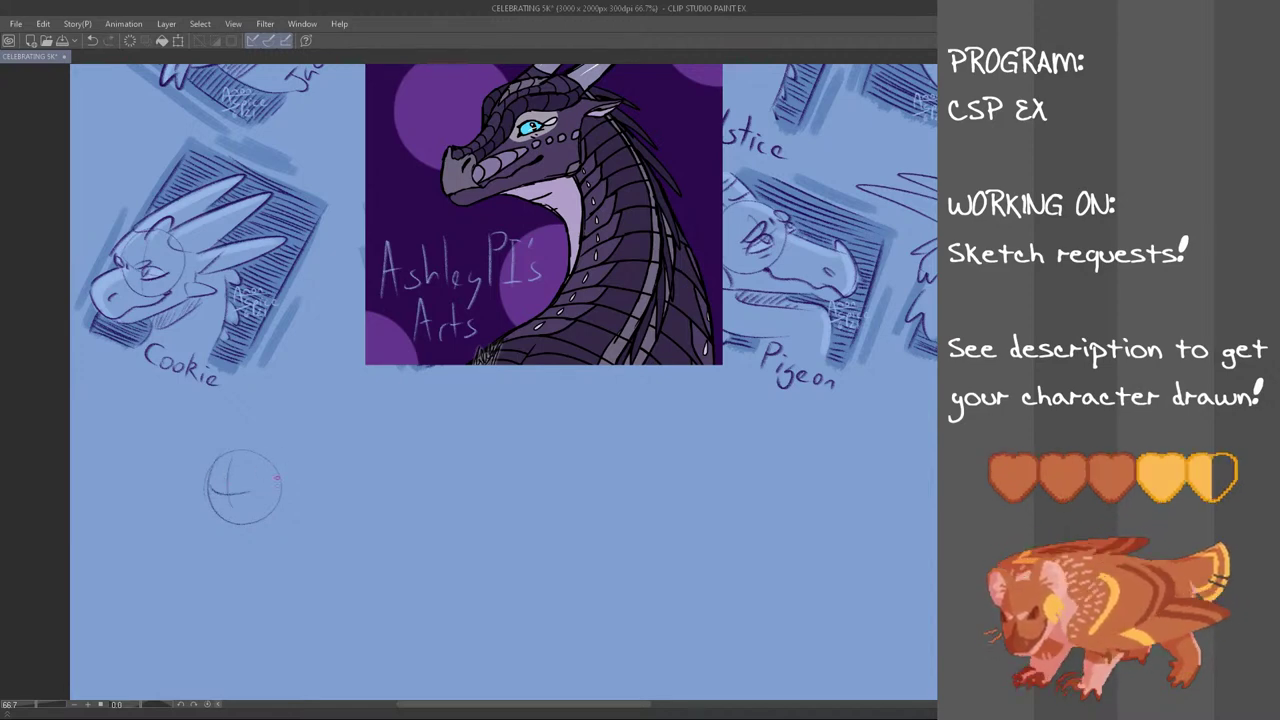
# Outline the dragon's muzzle and jaw around the head circle and add a pointed ear behind it
pyautogui.moveTo(206, 497)
pyautogui.mouseDown()
pyautogui.moveTo(178, 548)
pyautogui.moveTo(210, 556)
pyautogui.moveTo(279, 521)
pyautogui.mouseUp()
pyautogui.hotkey('ctrl', 'z')
pyautogui.hotkey('ctrl', 'z')
pyautogui.hotkey('ctrl', 'z')
pyautogui.hotkey('ctrl', 'z')
pyautogui.hotkey('ctrl', 'z')
pyautogui.hotkey('ctrl', 'z')
pyautogui.hotkey('ctrl', 'z')
pyautogui.hotkey('ctrl', 'z')
pyautogui.hotkey('ctrl', 'z')
pyautogui.moveTo(218, 557); pyautogui.dragTo(274, 525)
pyautogui.moveTo(274, 524); pyautogui.dragTo(302, 467)
pyautogui.hotkey('ctrl', 'z')
pyautogui.hotkey('ctrl', 'z')
pyautogui.scroll(3, 504, 382)
pyautogui.scroll(-2, 504, 382)
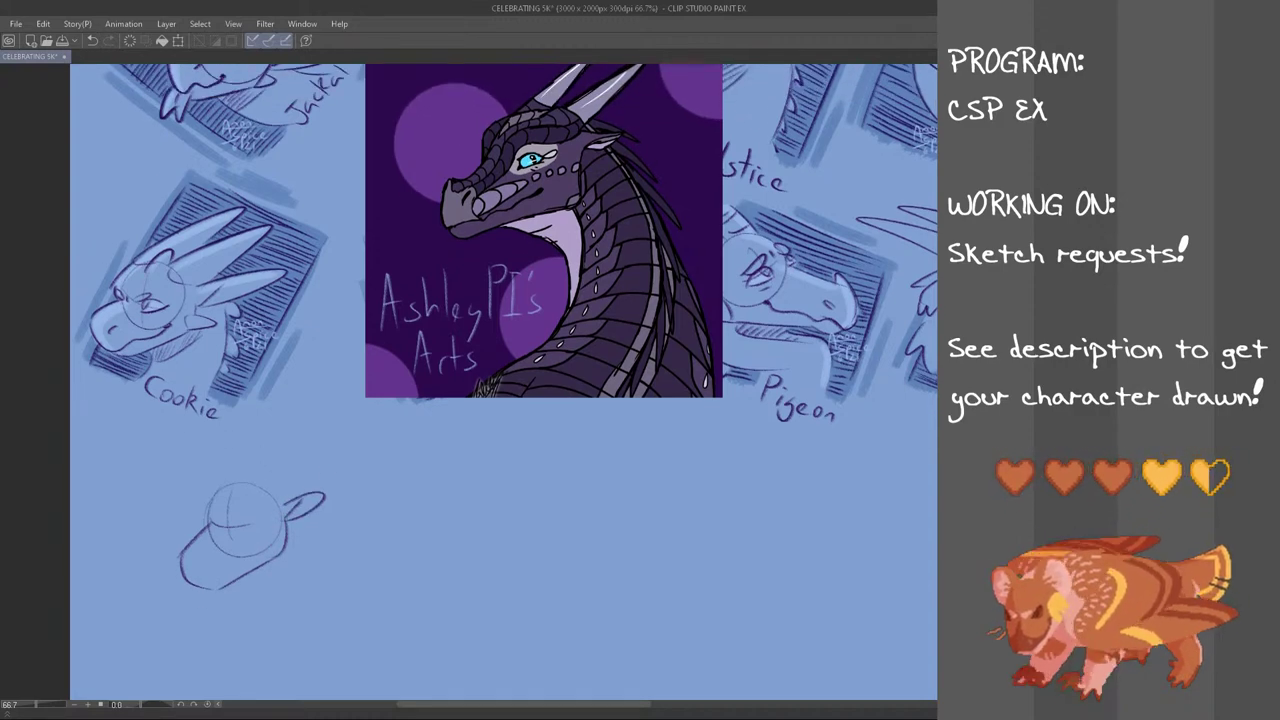
# Draw two long horns sweeping up and back from the top of the dragon's head
pyautogui.moveTo(208, 513)
pyautogui.mouseDown()
pyautogui.moveTo(215, 477)
pyautogui.moveTo(296, 475)
pyautogui.moveTo(274, 461)
pyautogui.moveTo(298, 477)
pyautogui.moveTo(266, 426)
pyautogui.mouseUp()
pyautogui.hotkey('ctrl', 'z')
pyautogui.hotkey('ctrl', 'z')
pyautogui.hotkey('ctrl', 'z')
pyautogui.hotkey('ctrl', 'z')
pyautogui.hotkey('ctrl', 'z')
pyautogui.moveTo(216, 474)
pyautogui.mouseDown()
pyautogui.moveTo(262, 455)
pyautogui.moveTo(245, 441)
pyautogui.moveTo(282, 406)
pyautogui.mouseUp()
pyautogui.hotkey('ctrl', 'z')
pyautogui.hotkey('ctrl', 'z')
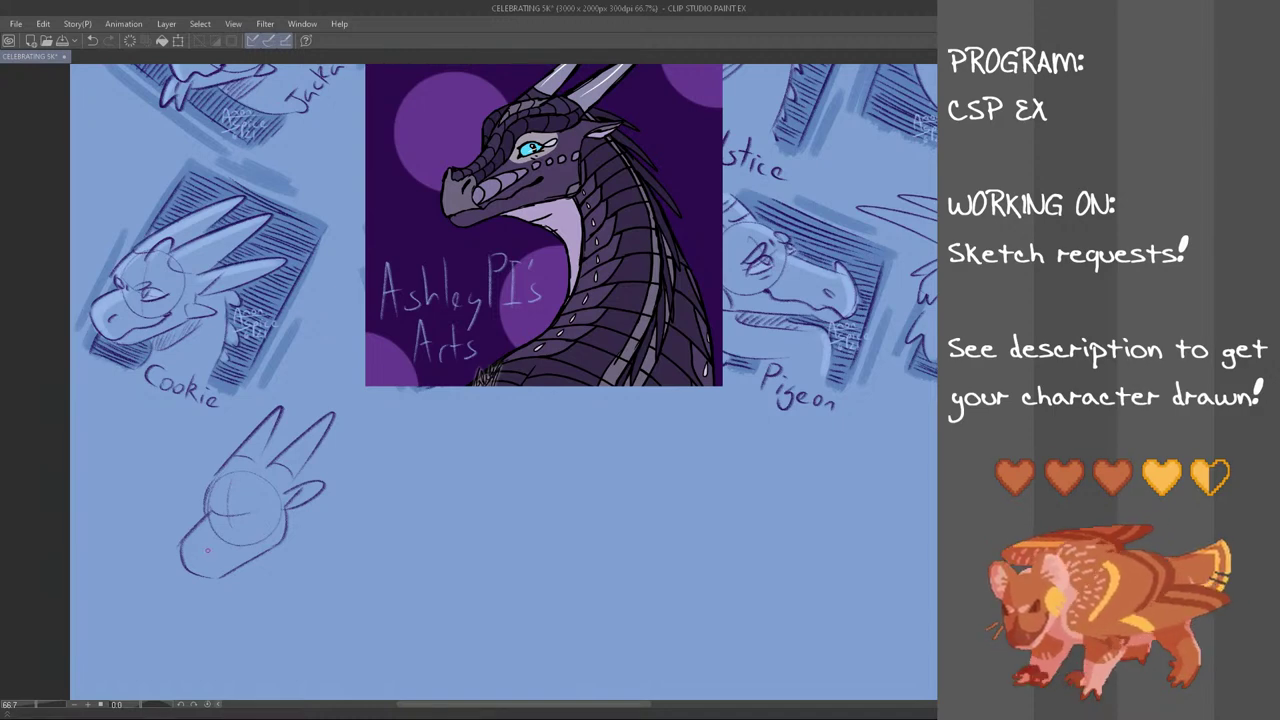
# Sketch the dragon's nose with its nostril at the tip of the muzzle
pyautogui.moveTo(190, 532)
pyautogui.mouseDown()
pyautogui.moveTo(181, 550)
pyautogui.moveTo(194, 538)
pyautogui.moveTo(219, 564)
pyautogui.moveTo(191, 573)
pyautogui.moveTo(213, 580)
pyautogui.moveTo(213, 558)
pyautogui.mouseUp()
pyautogui.hotkey('ctrl', 'z')
pyautogui.hotkey('ctrl', 'z')
pyautogui.hotkey('ctrl', 'z')
pyautogui.hotkey('ctrl', 'z')
pyautogui.hotkey('ctrl', 'z')
pyautogui.hotkey('ctrl', 'z')
pyautogui.hotkey('ctrl', 'z')
pyautogui.hotkey('ctrl', 'z')
pyautogui.hotkey('ctrl', 'z')
pyautogui.hotkey('ctrl', 'z')
pyautogui.hotkey('ctrl', 'z')
pyautogui.hotkey('ctrl', 'z')
pyautogui.hotkey('ctrl', 'z')
pyautogui.hotkey('ctrl', 'z')
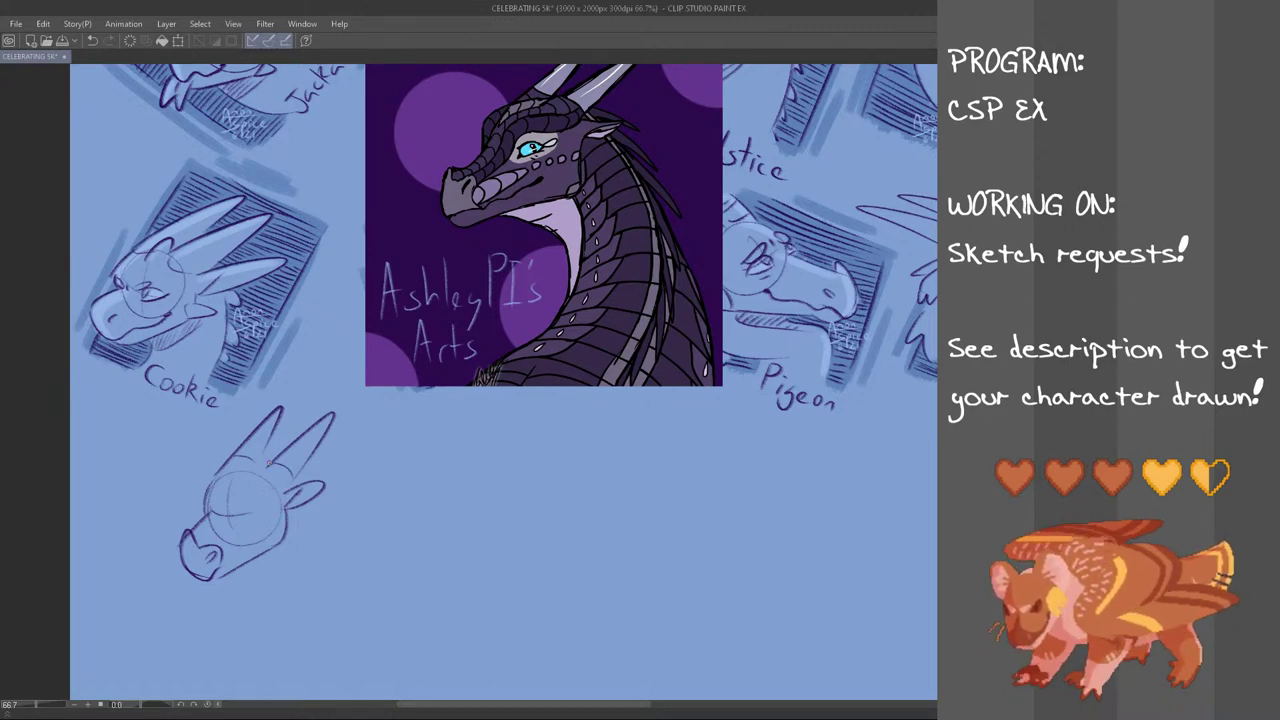
# Draw the dragon's eye with its lid, pupil and pointed outer corner marking along the horizontal guideline
pyautogui.moveTo(237, 514); pyautogui.dragTo(259, 514)
pyautogui.hotkey('ctrl', 'z')
pyautogui.hotkey('ctrl', 'z')
pyautogui.hotkey('ctrl', 'z')
pyautogui.hotkey('ctrl', 'z')
pyautogui.hotkey('ctrl', 'z')
pyautogui.hotkey('ctrl', 'z')
pyautogui.hotkey('ctrl', 'z')
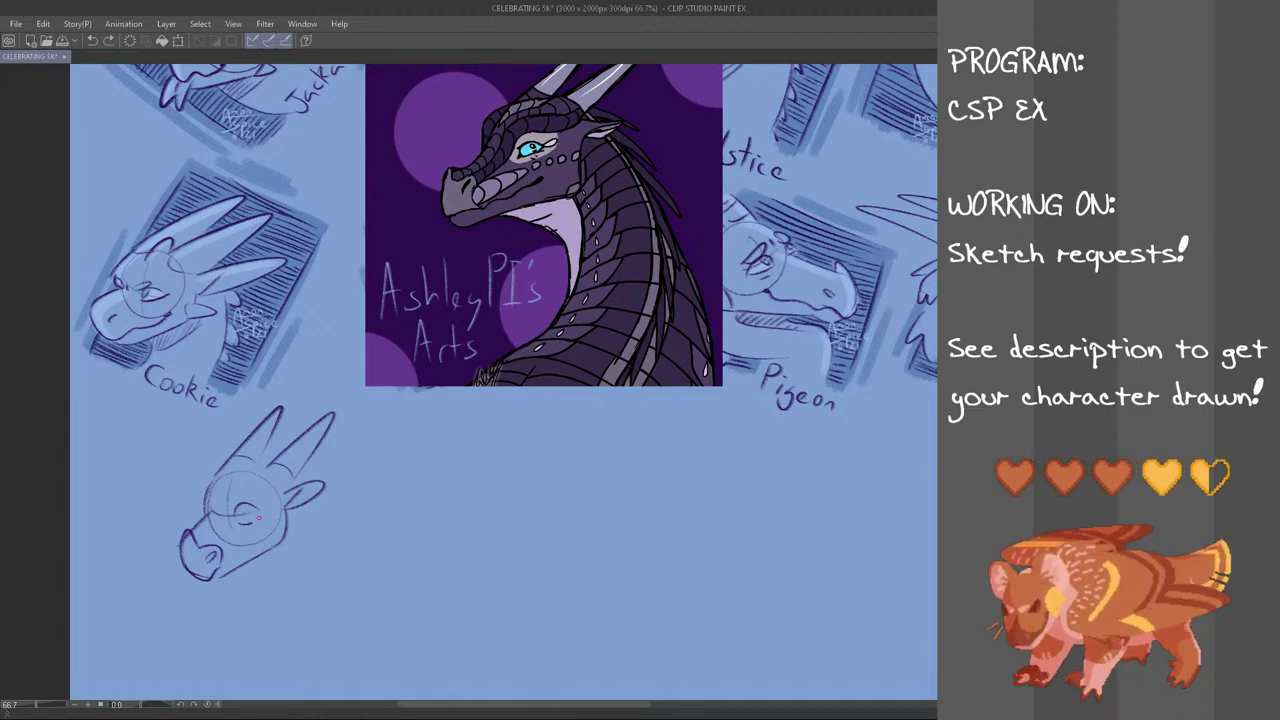
pyautogui.moveTo(238, 512); pyautogui.dragTo(258, 515)
pyautogui.hotkey('ctrl', 'z')
pyautogui.moveTo(238, 508); pyautogui.dragTo(276, 509)
pyautogui.hotkey('ctrl', 'z')
pyautogui.hotkey('ctrl', 'z')
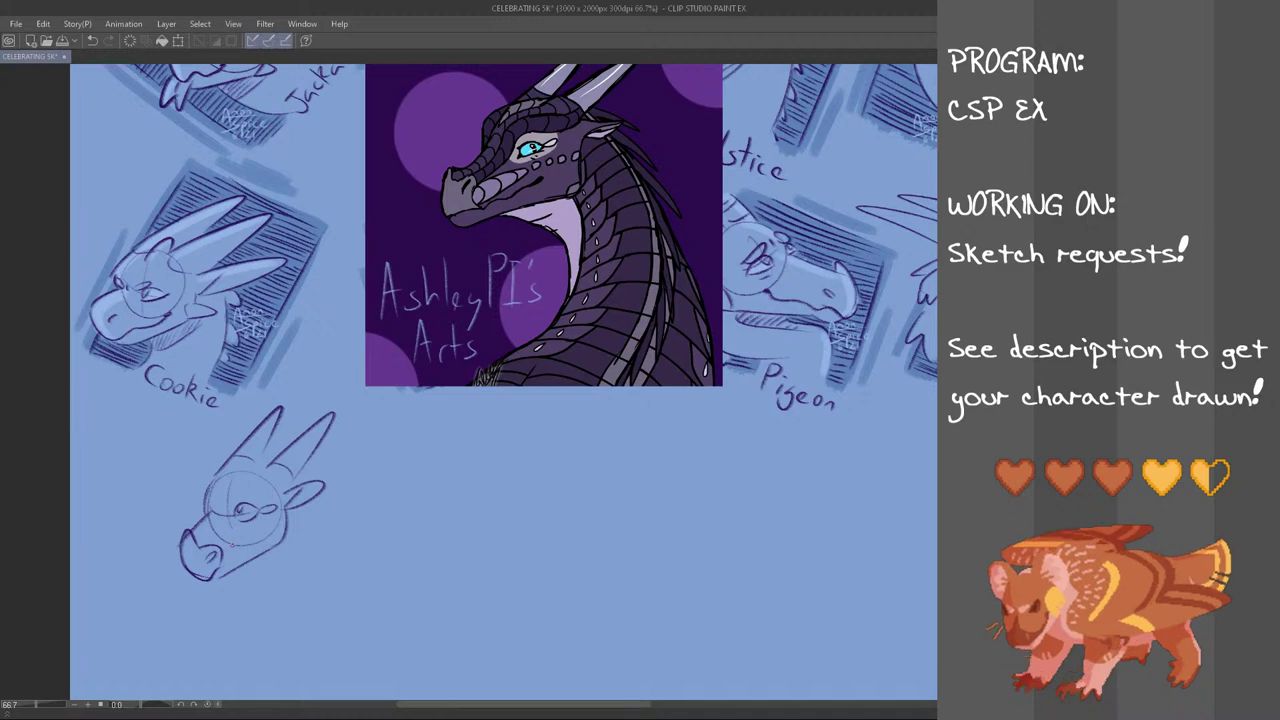
# Add the mouth line along the muzzle and curved brows above the eyes
pyautogui.moveTo(222, 566)
pyautogui.mouseDown()
pyautogui.moveTo(259, 531)
pyautogui.moveTo(214, 514)
pyautogui.moveTo(246, 498)
pyautogui.mouseUp()
pyautogui.hotkey('ctrl', 'z')
pyautogui.hotkey('ctrl', 'z')
pyautogui.hotkey('ctrl', 'z')
pyautogui.hotkey('ctrl', 'z')
pyautogui.hotkey('ctrl', 'z')
pyautogui.hotkey('ctrl', 'z')
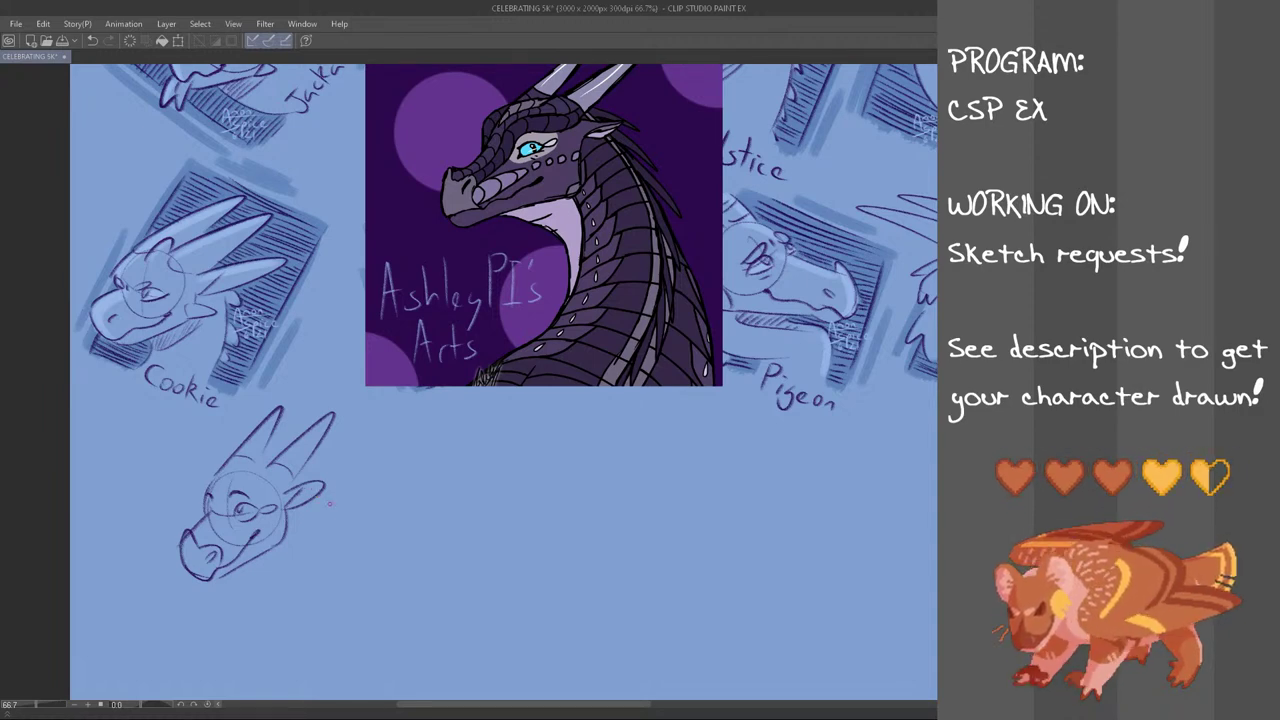
# Draw the curved back line of the neck running down from behind the ear
pyautogui.moveTo(303, 522); pyautogui.dragTo(304, 602)
pyautogui.hotkey('ctrl', 'z')
pyautogui.hotkey('ctrl', 'z')
pyautogui.moveTo(306, 514); pyautogui.dragTo(310, 596)
pyautogui.hotkey('ctrl', 'z')
pyautogui.moveTo(306, 514)
pyautogui.mouseDown()
pyautogui.moveTo(301, 606)
pyautogui.moveTo(305, 591)
pyautogui.moveTo(290, 614)
pyautogui.moveTo(300, 611)
pyautogui.mouseUp()
pyautogui.hotkey('ctrl', 'z')
pyautogui.hotkey('ctrl', 'z')
# Draw the throat line and shade under the dragon's jaw with short hatching strokes
pyautogui.moveTo(254, 561)
pyautogui.mouseDown()
pyautogui.moveTo(258, 606)
pyautogui.moveTo(227, 612)
pyautogui.moveTo(246, 574)
pyautogui.mouseUp()
pyautogui.hotkey('ctrl', 'z')
pyautogui.hotkey('ctrl', 'z')
pyautogui.hotkey('ctrl', 'z')
pyautogui.moveTo(289, 528); pyautogui.dragTo(243, 573)
pyautogui.hotkey('ctrl', 'z')
pyautogui.moveTo(291, 530); pyautogui.dragTo(252, 573)
pyautogui.hotkey('ctrl', 'z')
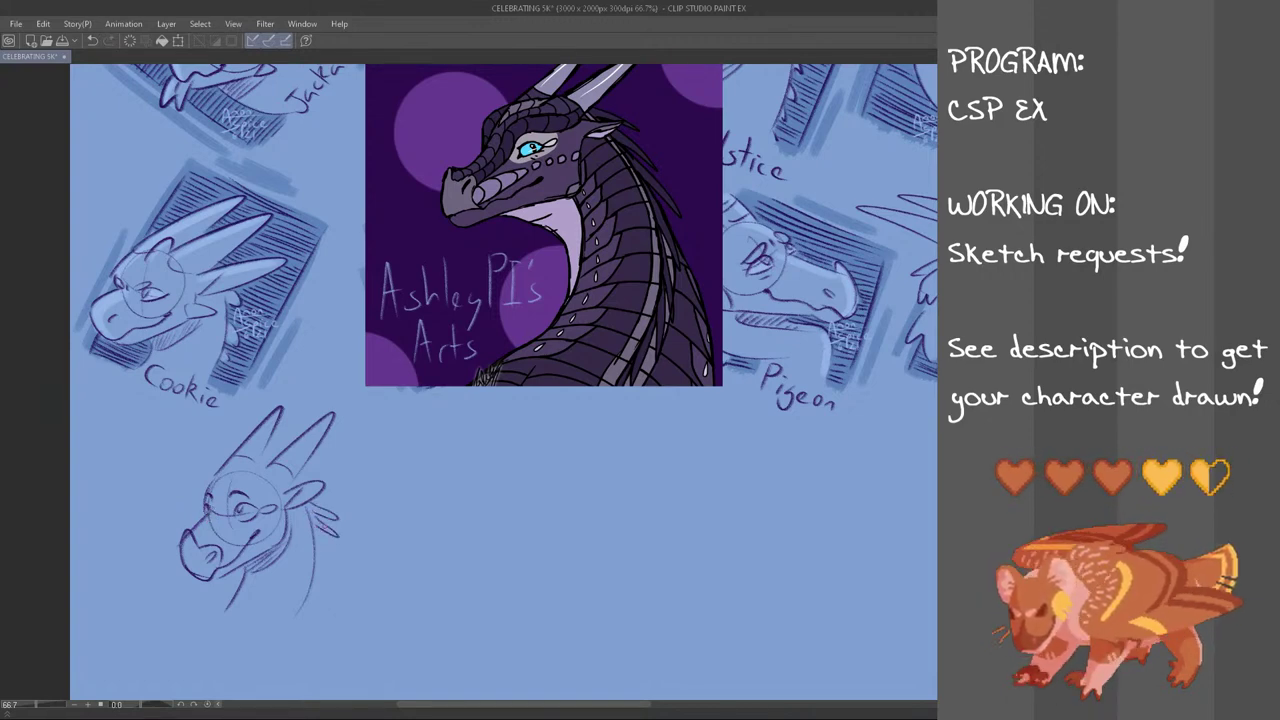
# Draw mane spikes down the back of the neck and a small tuft between the horns
pyautogui.moveTo(310, 504); pyautogui.dragTo(332, 521)
pyautogui.moveTo(331, 521)
pyautogui.mouseDown()
pyautogui.moveTo(314, 515)
pyautogui.moveTo(333, 540)
pyautogui.moveTo(314, 604)
pyautogui.mouseUp()
pyautogui.hotkey('ctrl', 'z')
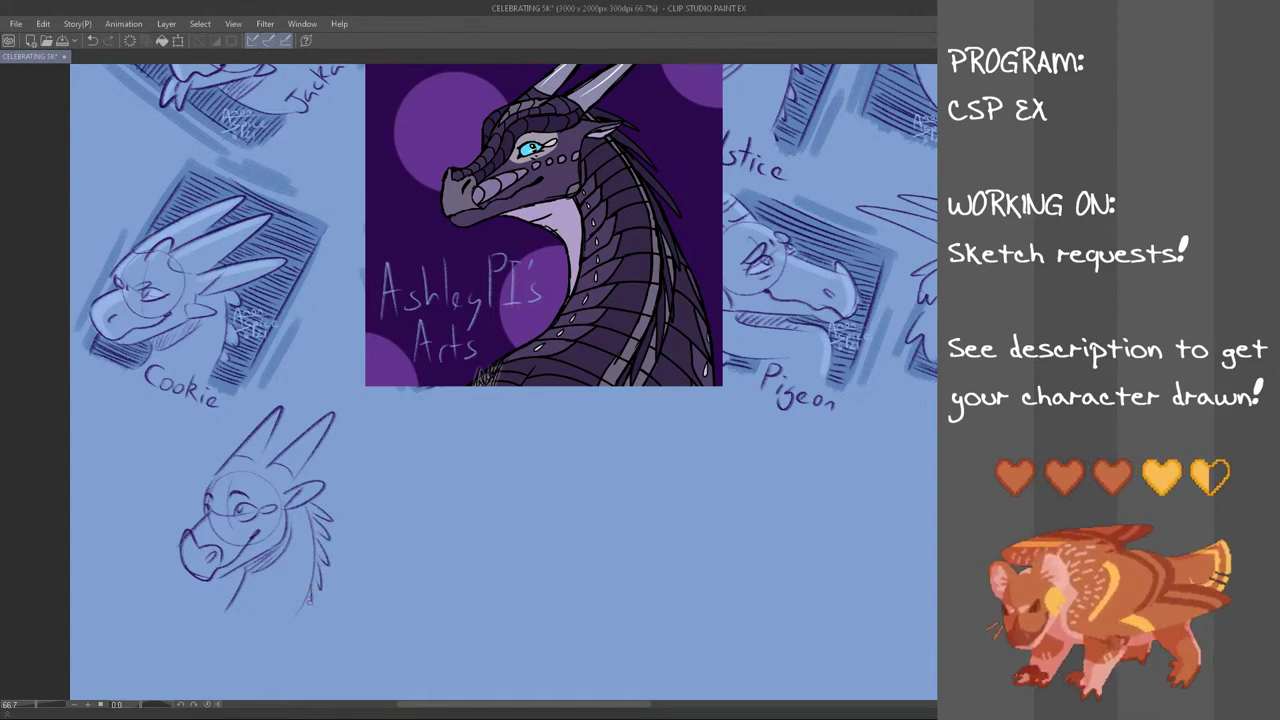
pyautogui.moveTo(300, 476)
pyautogui.mouseDown()
pyautogui.moveTo(258, 467)
pyautogui.moveTo(268, 455)
pyautogui.moveTo(255, 470)
pyautogui.moveTo(284, 447)
pyautogui.mouseUp()
pyautogui.hotkey('ctrl', 'z')
pyautogui.hotkey('ctrl', 'z')
pyautogui.hotkey('ctrl', 'z')
pyautogui.hotkey('ctrl', 'z')
# Select the new dragon sketch with a freehand outline, move it down toward the canvas's left edge, and clear the selection
pyautogui.moveTo(320, 402)
pyautogui.mouseDown()
pyautogui.moveTo(185, 632)
pyautogui.moveTo(240, 425)
pyautogui.moveTo(295, 389)
pyautogui.mouseUp()
pyautogui.hotkey('ctrl', 't')
pyautogui.moveTo(307, 584)
pyautogui.mouseDown()
pyautogui.moveTo(229, 600)
pyautogui.moveTo(213, 617)
pyautogui.mouseUp()
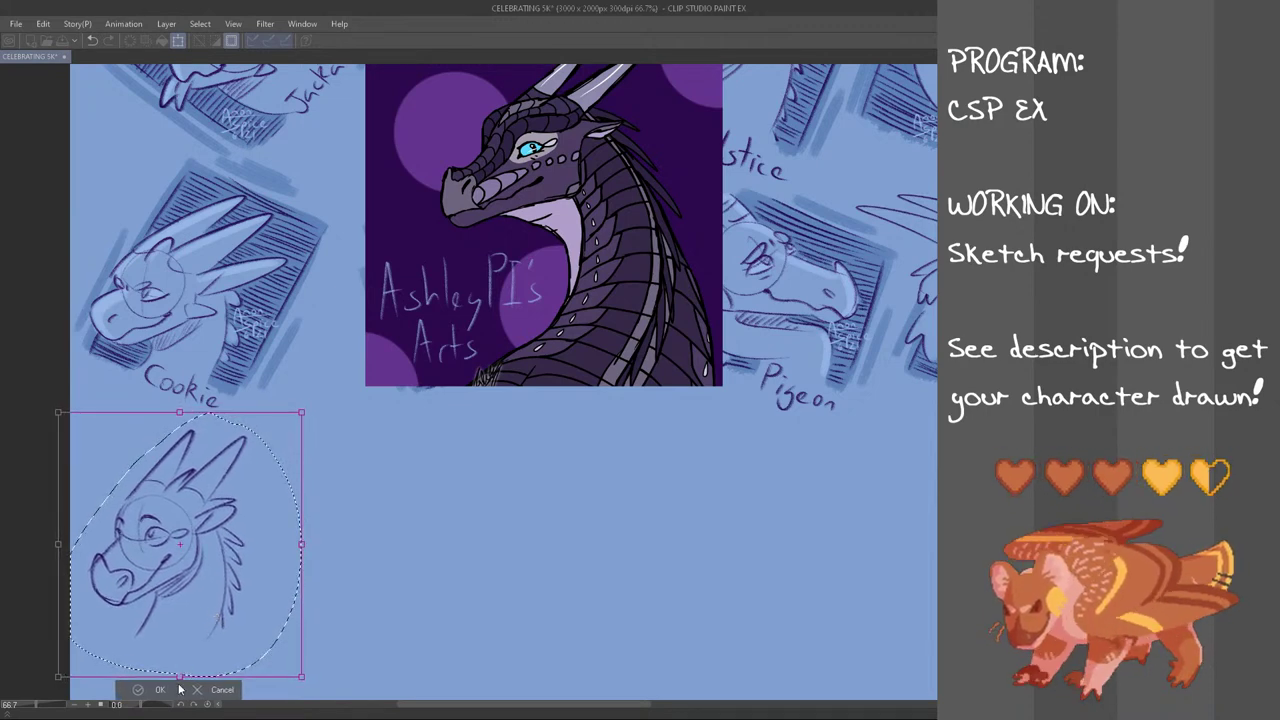
pyautogui.press('Return')
pyautogui.hotkey('ctrl', 'd')
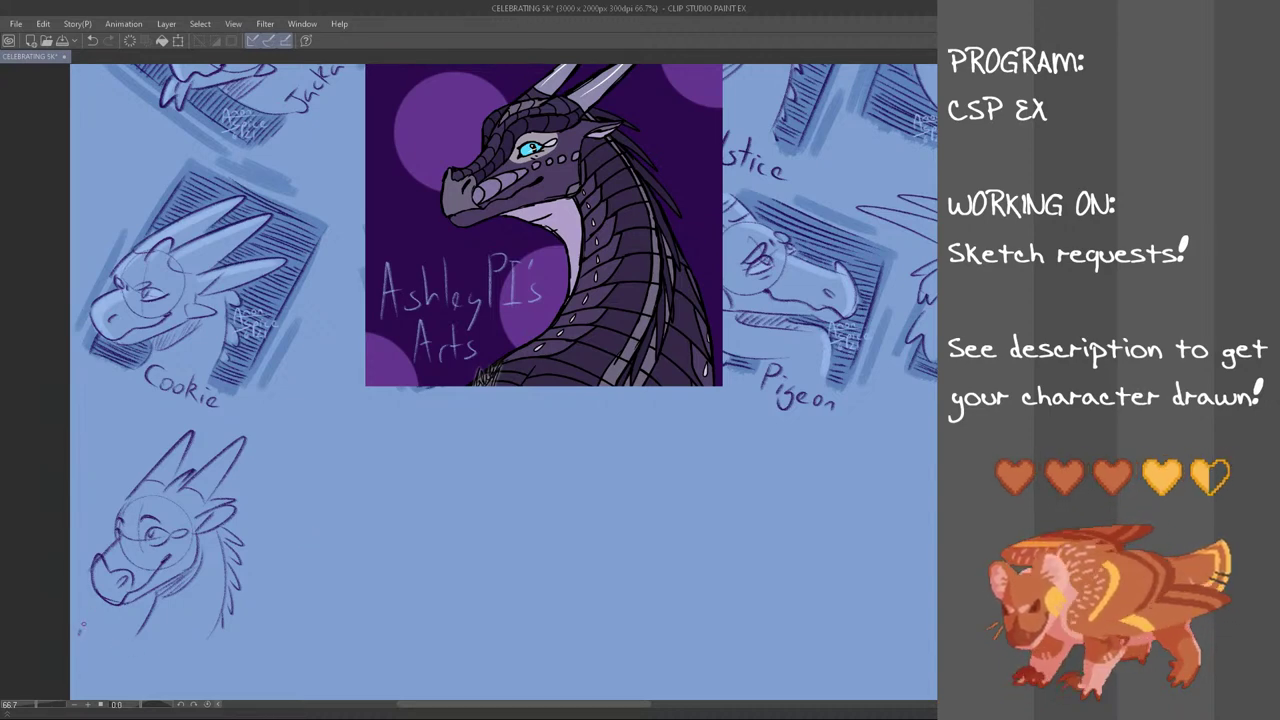
# Draw slanted frame side lines below the muzzle and behind the dragon's neck
pyautogui.moveTo(83, 627); pyautogui.dragTo(96, 597)
pyautogui.hotkey('ctrl', 'z')
pyautogui.hotkey('ctrl', 'z')
pyautogui.hotkey('ctrl', 'z')
pyautogui.hotkey('ctrl', 'z')
pyautogui.hotkey('ctrl', 'z')
pyautogui.moveTo(250, 634); pyautogui.dragTo(284, 543)
pyautogui.hotkey('ctrl', 'z')
pyautogui.hotkey('ctrl', 'z')
pyautogui.hotkey('ctrl', 'z')
pyautogui.hotkey('ctrl', 'z')
pyautogui.moveTo(250, 622); pyautogui.dragTo(297, 510)
pyautogui.hotkey('ctrl', 'z')
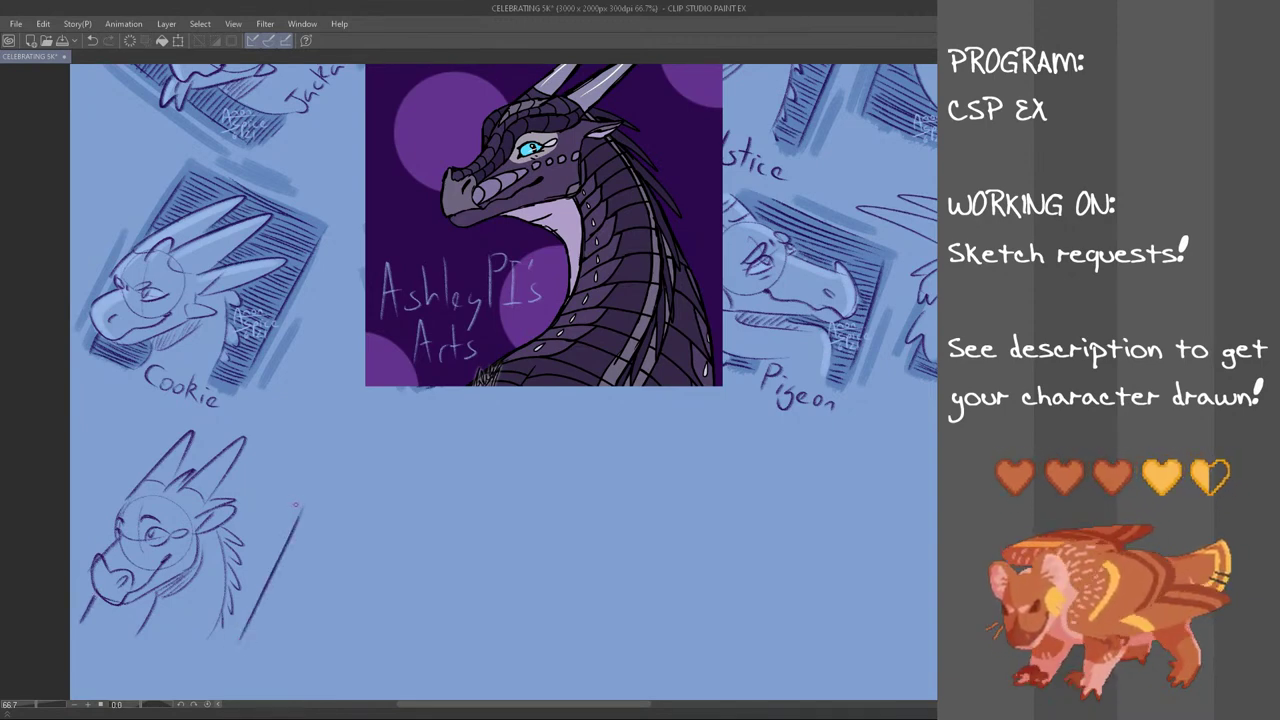
# Draw the frame's sloping top edge behind the horns, with a short segment between them
pyautogui.hotkey('ctrl', 'z')
pyautogui.moveTo(233, 473)
pyautogui.mouseDown()
pyautogui.moveTo(298, 510)
pyautogui.moveTo(287, 496)
pyautogui.mouseUp()
pyautogui.hotkey('ctrl', 'z')
pyautogui.moveTo(246, 465); pyautogui.dragTo(268, 478)
pyautogui.moveTo(190, 456); pyautogui.dragTo(212, 466)
pyautogui.hotkey('ctrl', 'z')
pyautogui.hotkey('ctrl', 'z')
# Hatch the frame area below the muzzle and the lower strip behind the dragon's neck with close parallel lines
pyautogui.moveTo(81, 622)
pyautogui.mouseDown()
pyautogui.moveTo(120, 645)
pyautogui.moveTo(134, 616)
pyautogui.mouseUp()
pyautogui.moveTo(124, 612); pyautogui.dragTo(148, 616)
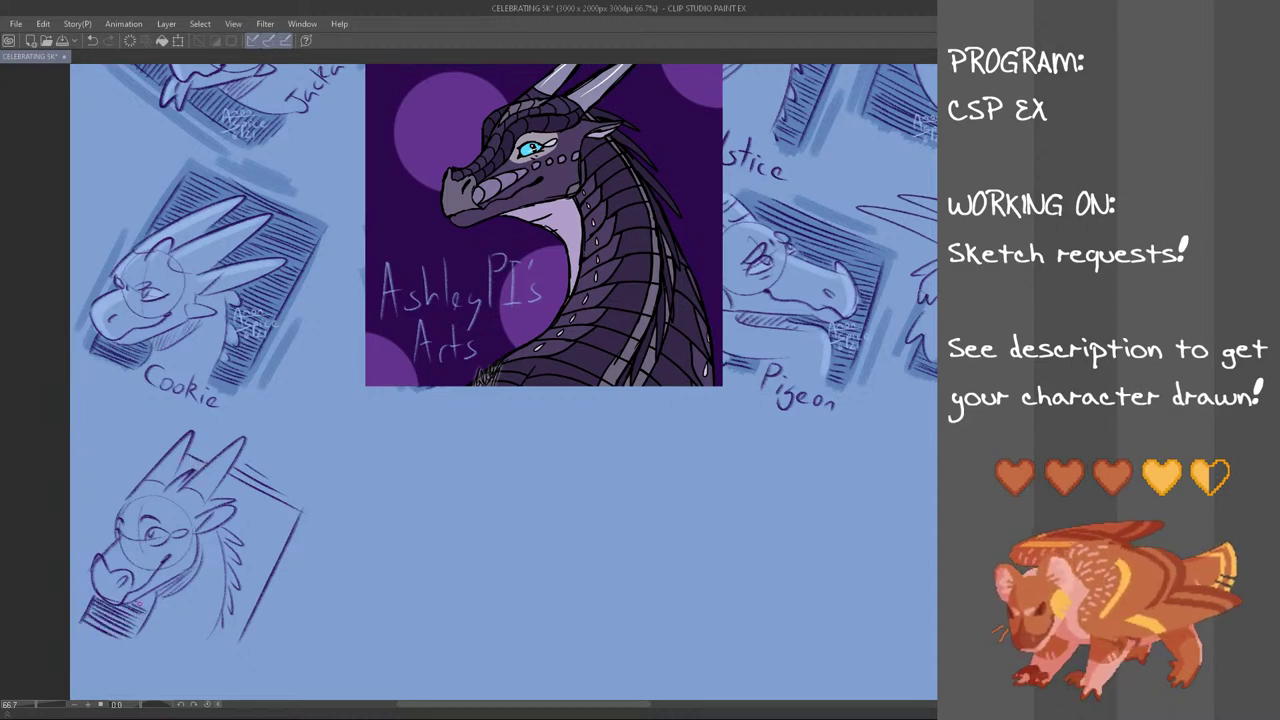
pyautogui.moveTo(206, 646); pyautogui.dragTo(232, 660)
pyautogui.hotkey('ctrl', 'z')
pyautogui.hotkey('ctrl', 'z')
pyautogui.moveTo(208, 643)
pyautogui.mouseDown()
pyautogui.moveTo(244, 650)
pyautogui.moveTo(244, 628)
pyautogui.mouseUp()
pyautogui.moveTo(234, 614); pyautogui.dragTo(252, 624)
pyautogui.moveTo(234, 606); pyautogui.dragTo(256, 616)
pyautogui.moveTo(226, 590); pyautogui.dragTo(253, 606)
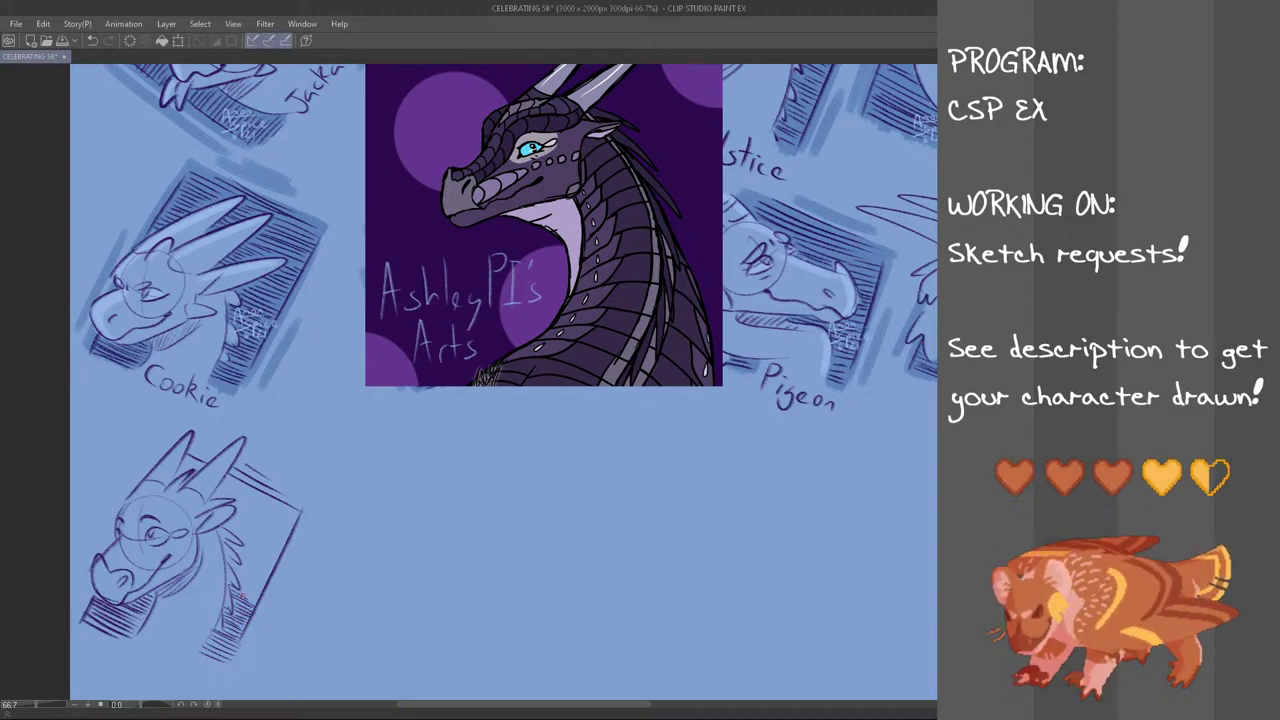
# Hatch the rest of the frame behind the mane and horns, including the gap between the horns
pyautogui.moveTo(230, 580)
pyautogui.mouseDown()
pyautogui.moveTo(262, 600)
pyautogui.moveTo(272, 562)
pyautogui.mouseUp()
pyautogui.moveTo(234, 534)
pyautogui.mouseDown()
pyautogui.moveTo(278, 554)
pyautogui.moveTo(280, 542)
pyautogui.mouseUp()
pyautogui.moveTo(236, 506); pyautogui.dragTo(286, 534)
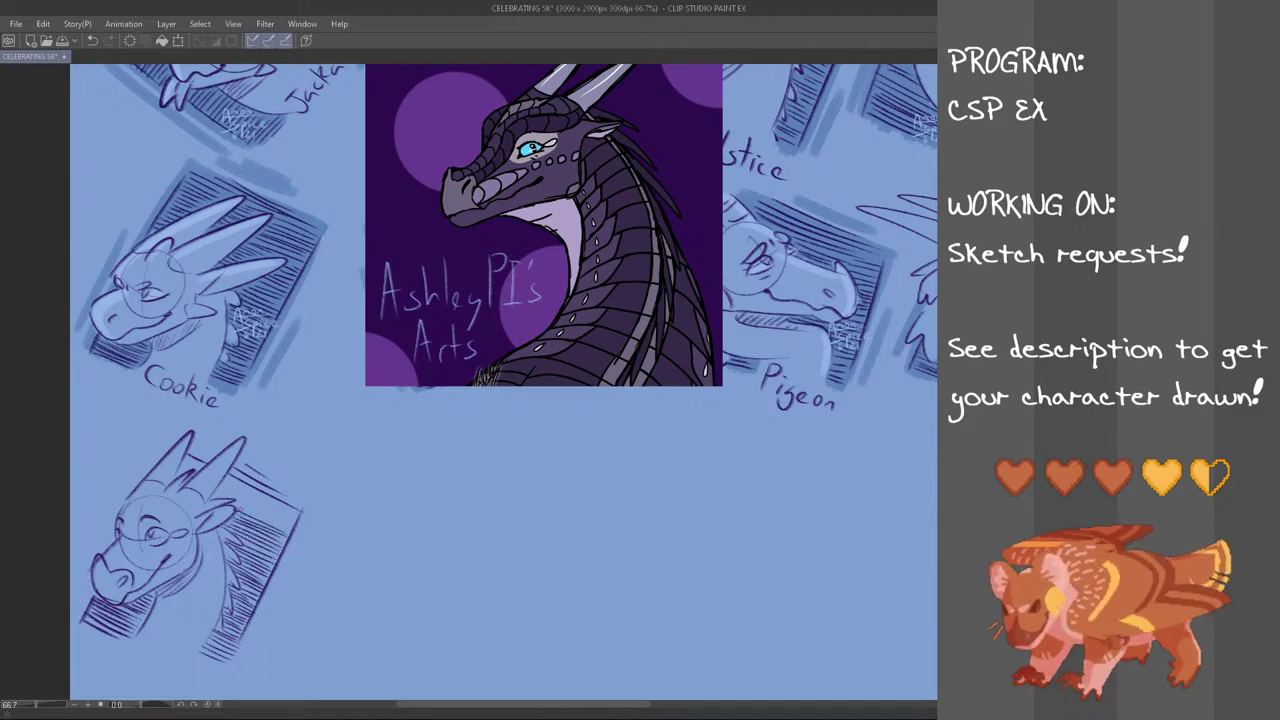
pyautogui.moveTo(222, 491); pyautogui.dragTo(290, 514)
pyautogui.hotkey('ctrl', 'z')
pyautogui.moveTo(238, 487)
pyautogui.mouseDown()
pyautogui.moveTo(286, 506)
pyautogui.moveTo(228, 501)
pyautogui.mouseUp()
pyautogui.hotkey('ctrl', 'z')
pyautogui.moveTo(175, 467); pyautogui.dragTo(207, 468)
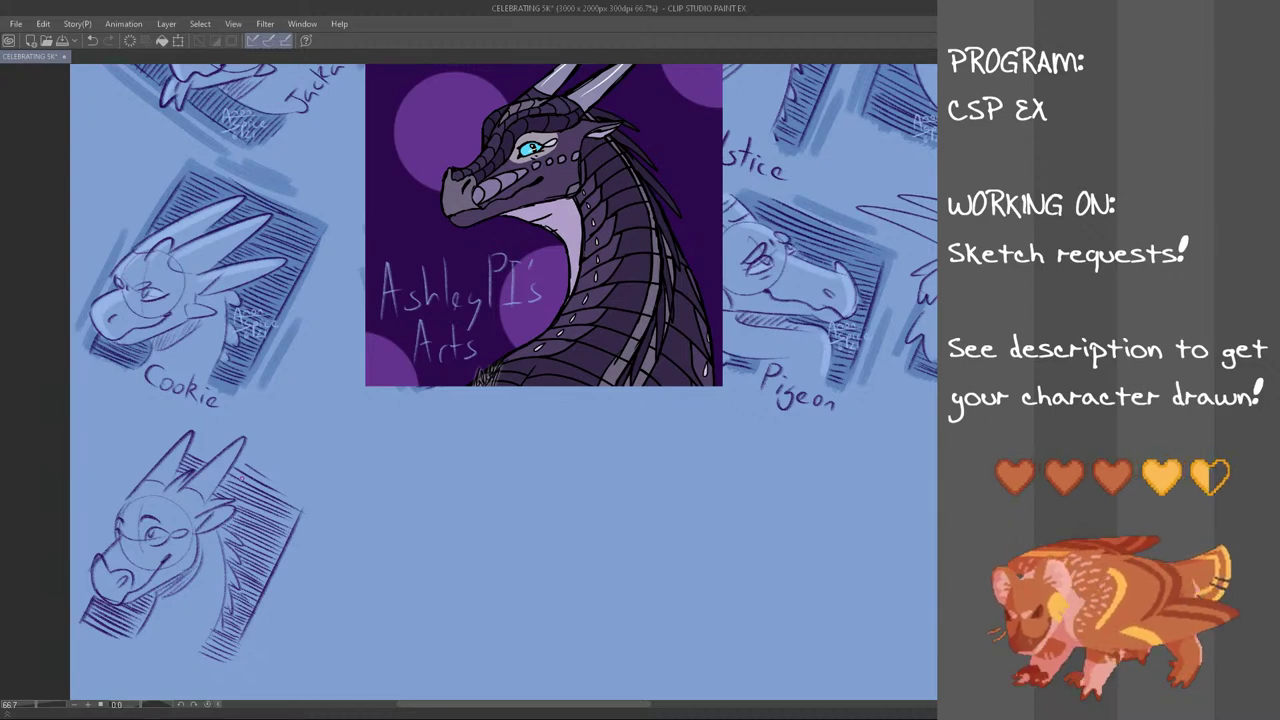
# Select the framed dragon with a freehand outline, scale it down slightly, nudge it into place, and clear the selection
pyautogui.moveTo(295, 467)
pyautogui.mouseDown()
pyautogui.moveTo(320, 484)
pyautogui.moveTo(70, 660)
pyautogui.moveTo(142, 434)
pyautogui.moveTo(247, 413)
pyautogui.mouseUp()
pyautogui.hotkey('ctrl', 't')
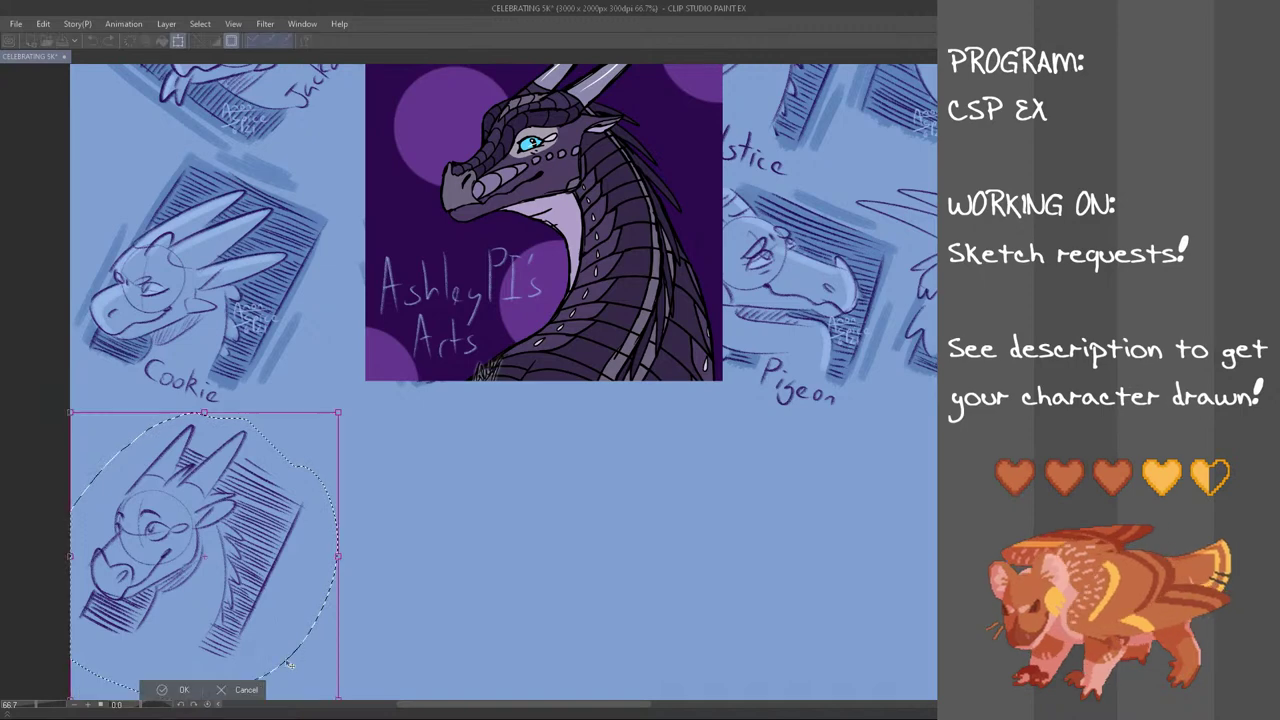
pyautogui.moveTo(338, 697); pyautogui.dragTo(327, 688)
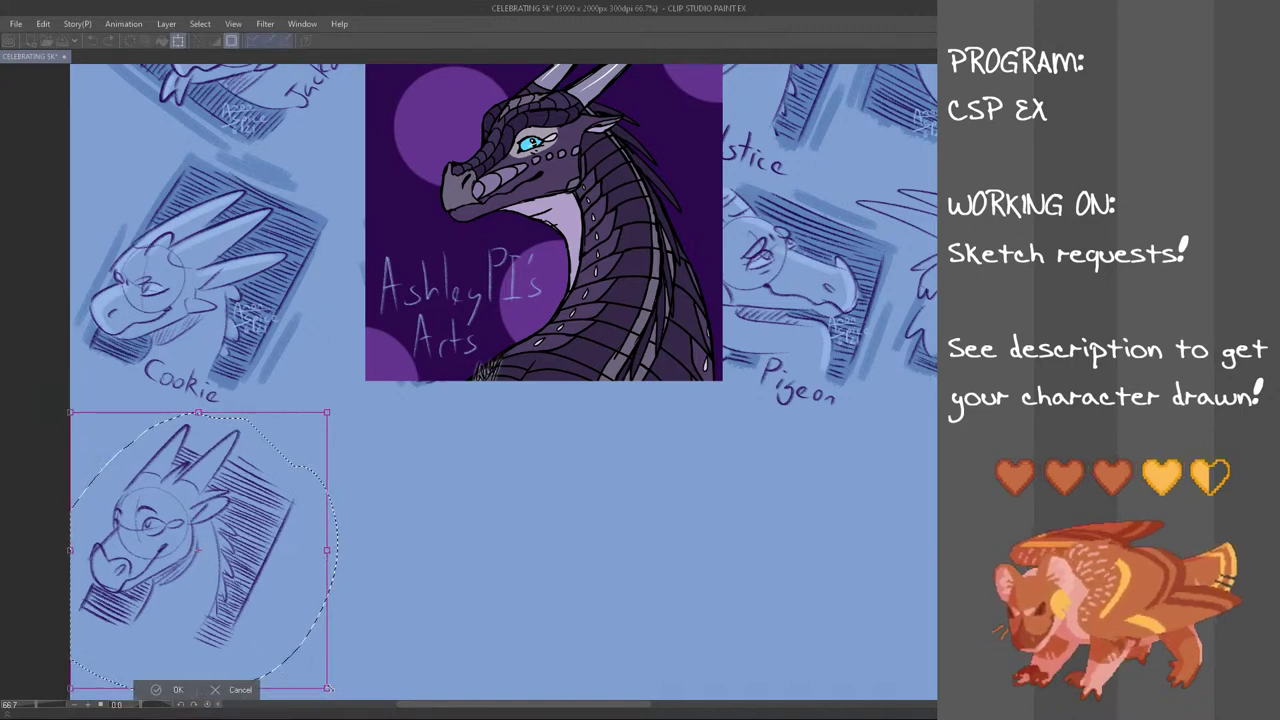
pyautogui.moveTo(274, 623); pyautogui.dragTo(277, 620)
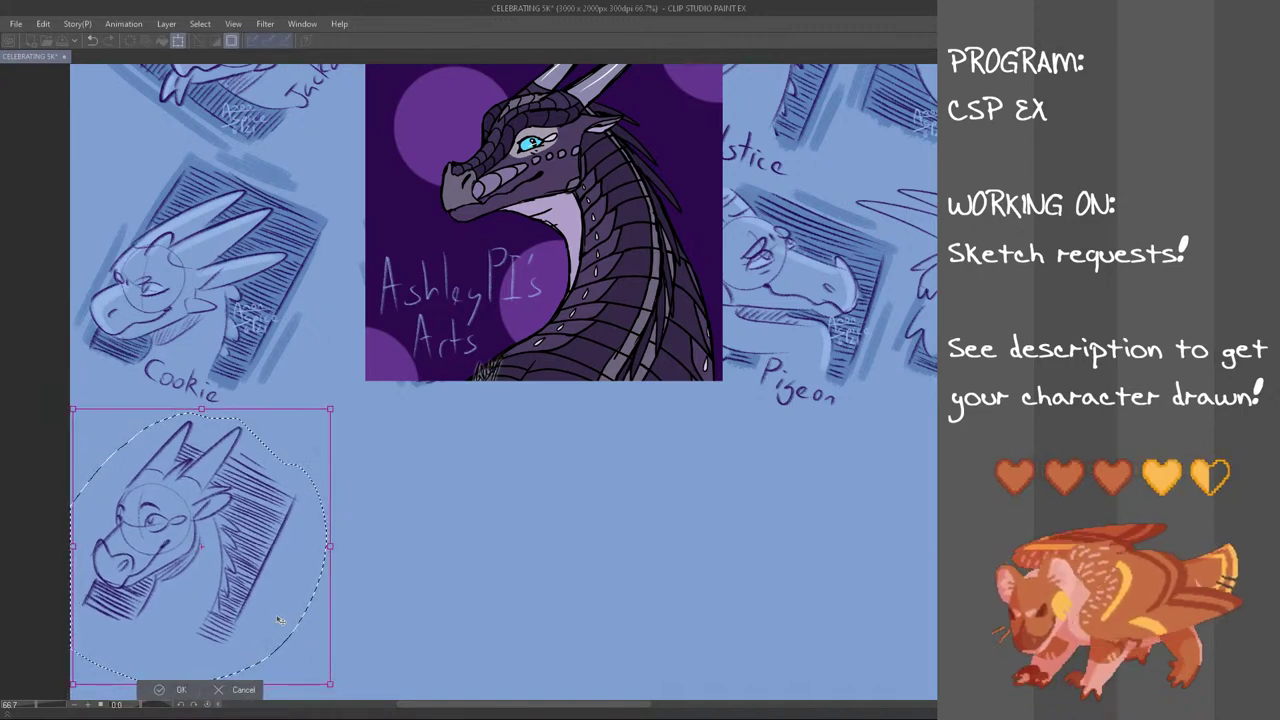
pyautogui.click(184, 691)
pyautogui.hotkey('ctrl', 'd')
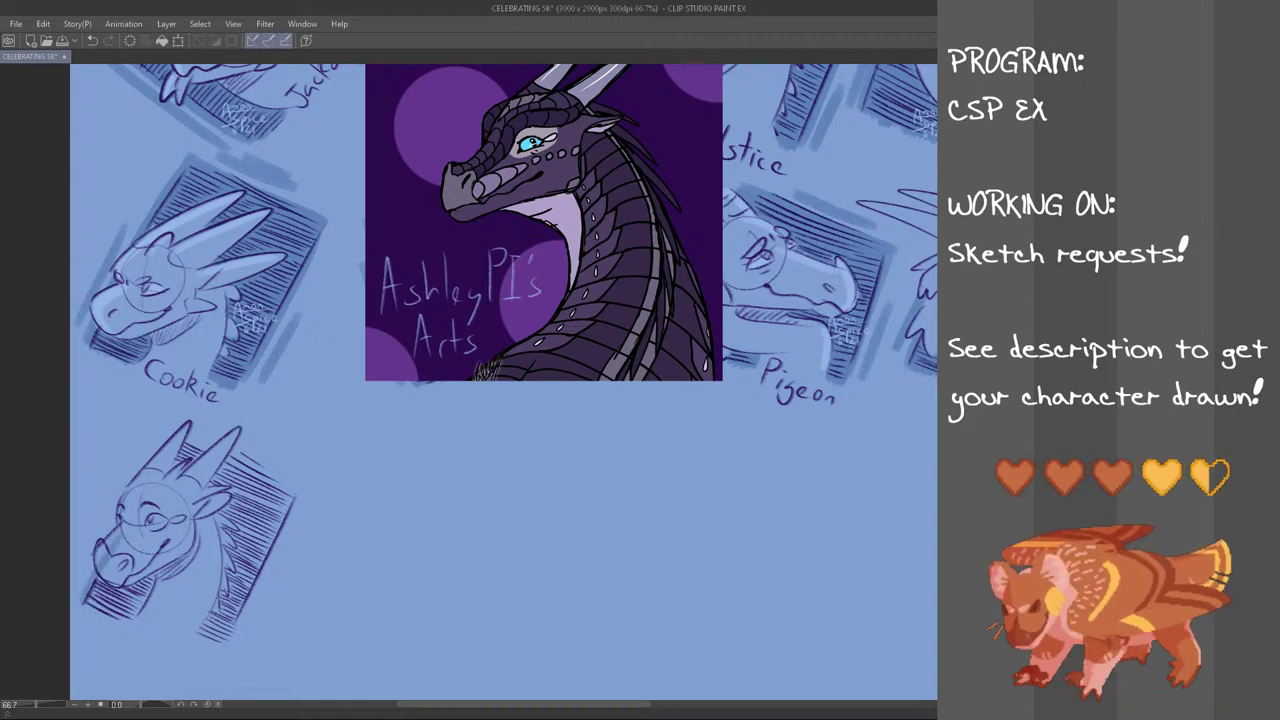
# Brush soft mid-blue accent strokes along the outer sides of the dragon's slanted frame
pyautogui.moveTo(267, 560); pyautogui.dragTo(232, 638)
pyautogui.hotkey('ctrl', 'z')
pyautogui.moveTo(298, 502)
pyautogui.mouseDown()
pyautogui.moveTo(240, 614)
pyautogui.moveTo(266, 562)
pyautogui.moveTo(247, 638)
pyautogui.mouseUp()
pyautogui.hotkey('ctrl', 'z')
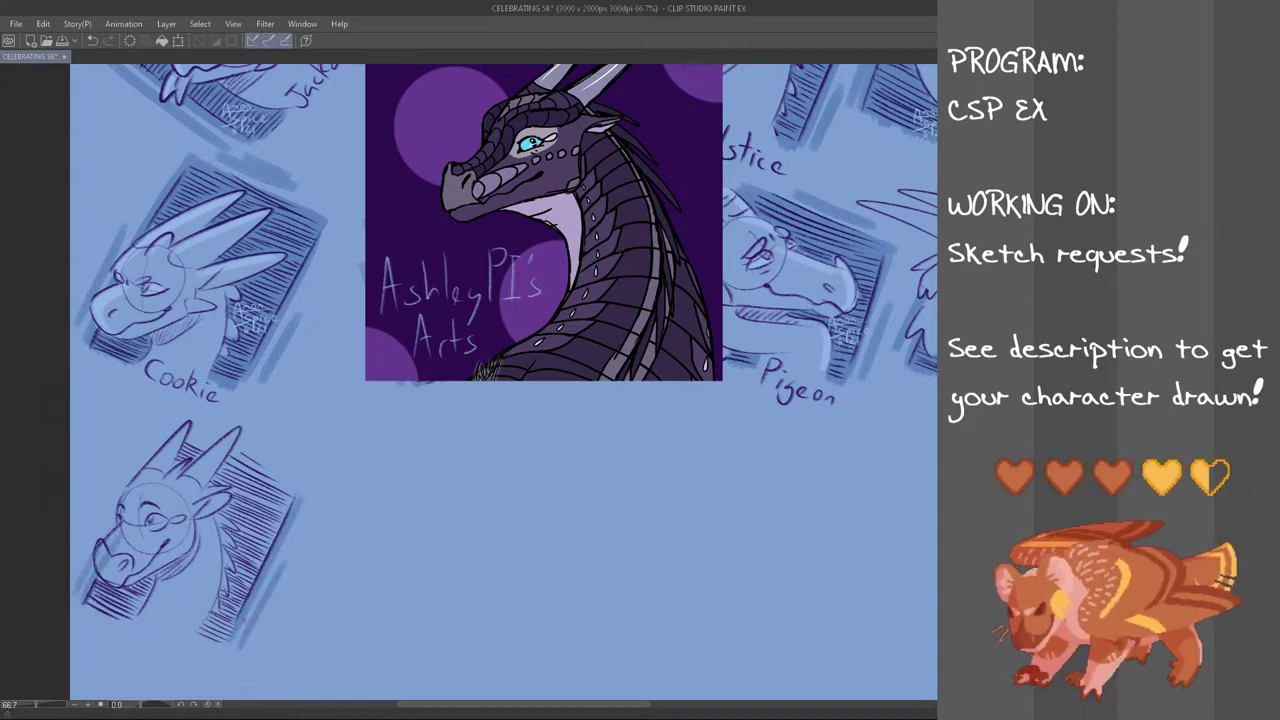
# Shade the hatching below the muzzle and beside the lower neck with soft mid-blue
pyautogui.moveTo(98, 582); pyautogui.dragTo(96, 606)
pyautogui.moveTo(114, 589); pyautogui.dragTo(103, 614)
pyautogui.moveTo(124, 588)
pyautogui.mouseDown()
pyautogui.moveTo(112, 616)
pyautogui.moveTo(130, 616)
pyautogui.mouseUp()
pyautogui.moveTo(221, 617); pyautogui.dragTo(205, 637)
pyautogui.moveTo(226, 610); pyautogui.dragTo(212, 642)
pyautogui.moveTo(236, 612); pyautogui.dragTo(219, 644)
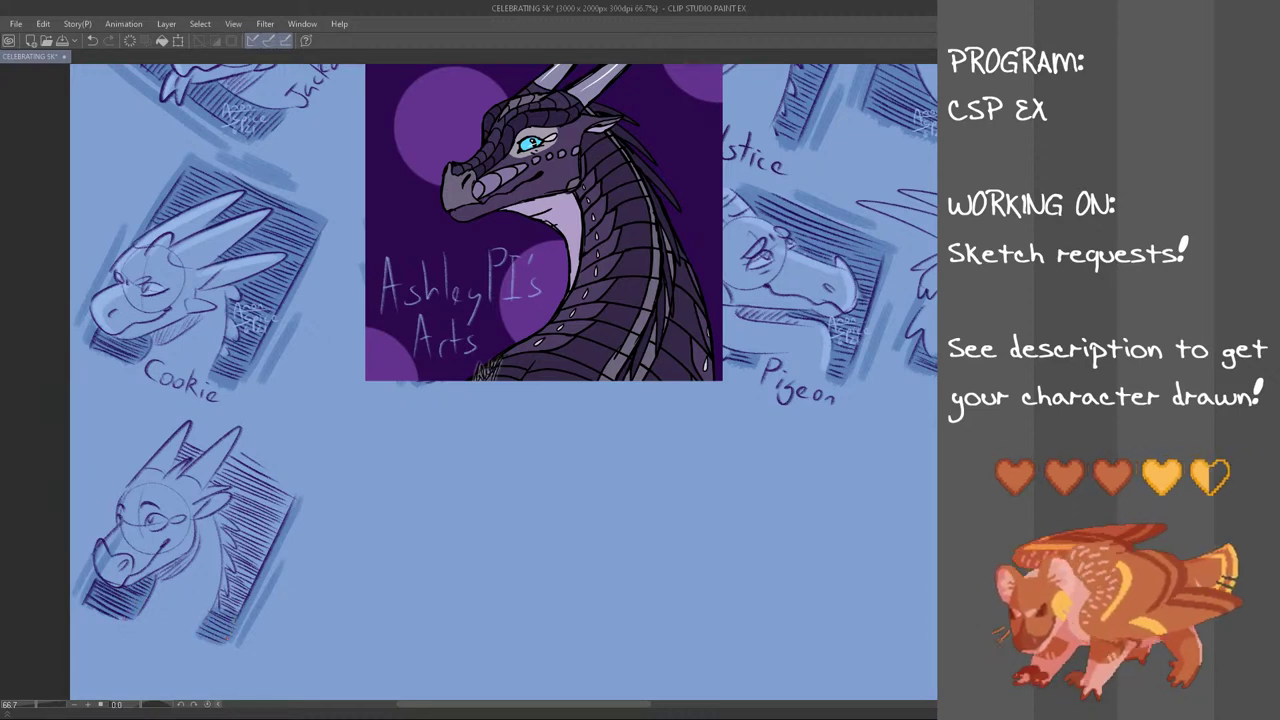
pyautogui.moveTo(233, 571); pyautogui.dragTo(236, 614)
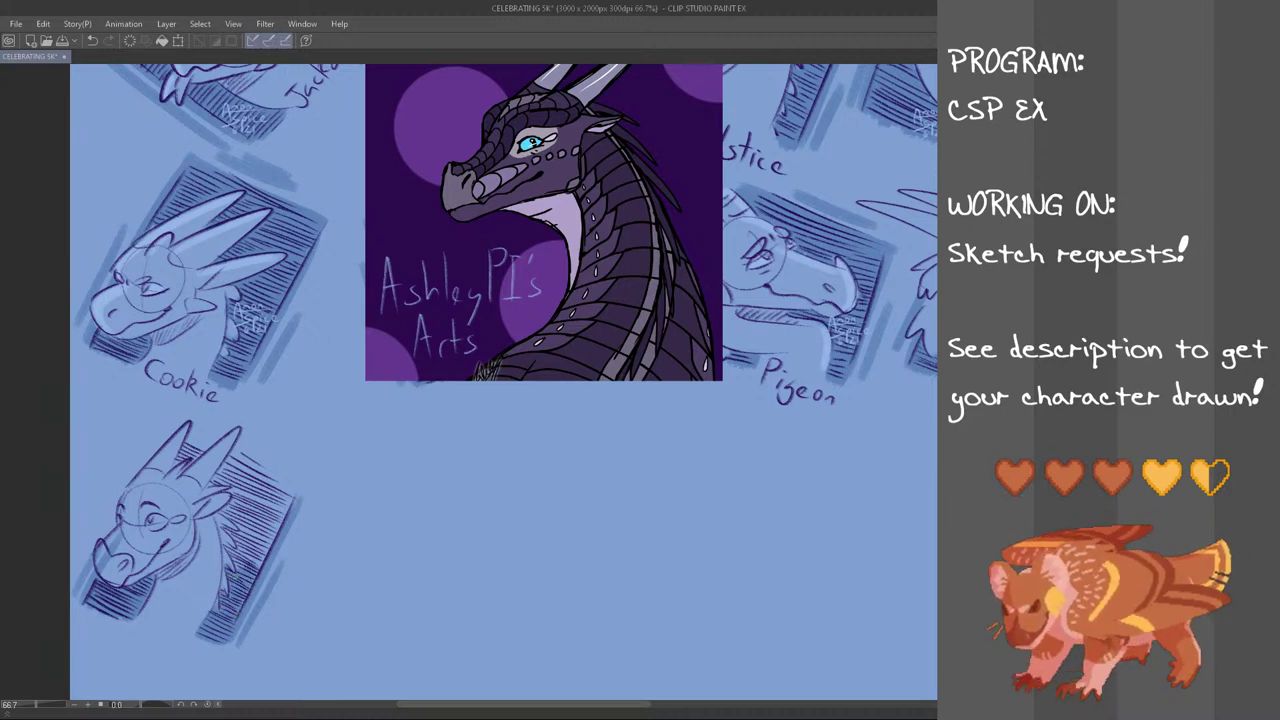
# Shade the hatching along the mane spikes and add a soft accent stroke above the frame's sloping top edge
pyautogui.moveTo(239, 545); pyautogui.dragTo(228, 559)
pyautogui.moveTo(232, 541)
pyautogui.mouseDown()
pyautogui.moveTo(222, 551)
pyautogui.moveTo(226, 541)
pyautogui.mouseUp()
pyautogui.moveTo(231, 521)
pyautogui.mouseDown()
pyautogui.moveTo(221, 527)
pyautogui.moveTo(234, 551)
pyautogui.moveTo(237, 531)
pyautogui.mouseUp()
pyautogui.moveTo(240, 509)
pyautogui.mouseDown()
pyautogui.moveTo(225, 521)
pyautogui.moveTo(230, 512)
pyautogui.mouseUp()
pyautogui.moveTo(242, 488); pyautogui.dragTo(228, 496)
pyautogui.moveTo(185, 447)
pyautogui.mouseDown()
pyautogui.moveTo(173, 467)
pyautogui.moveTo(250, 472)
pyautogui.moveTo(299, 498)
pyautogui.mouseUp()
pyautogui.hotkey('ctrl', 'z')
pyautogui.hotkey('ctrl', 'z')
pyautogui.moveTo(232, 452); pyautogui.dragTo(290, 480)
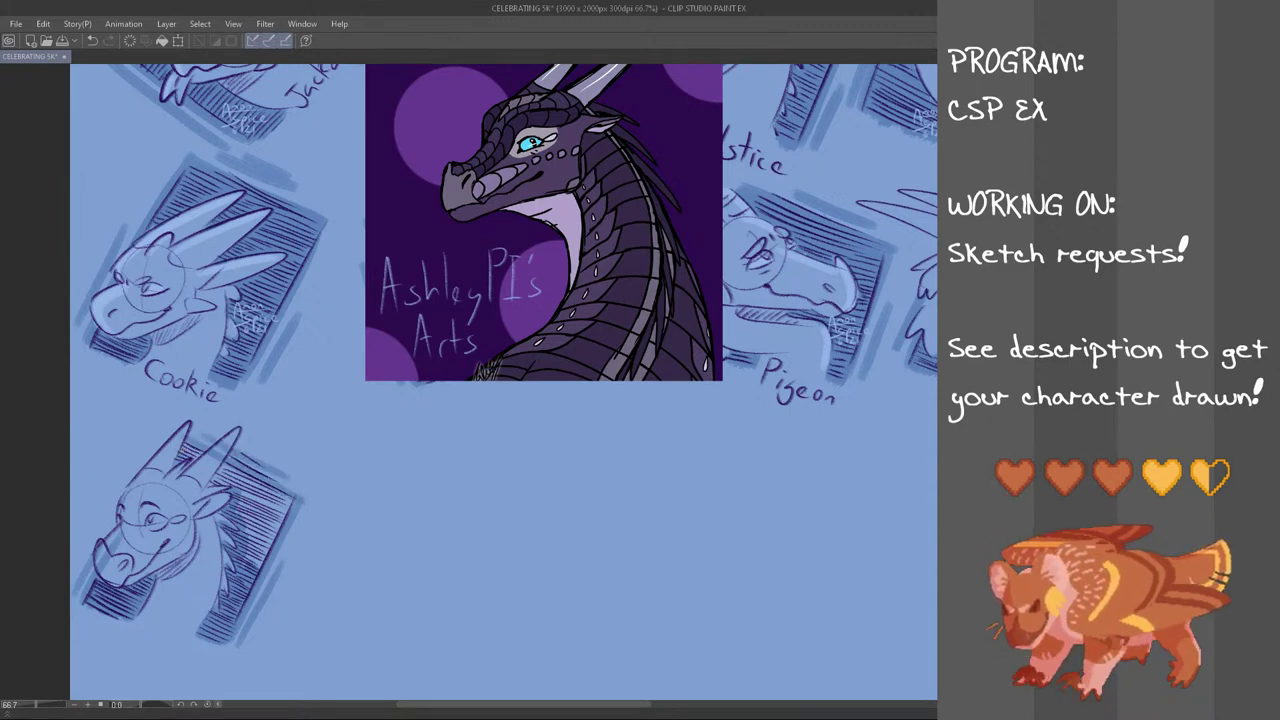
# Fill the hatching between the horns and across the remaining frame behind the head with mid-blue shading
pyautogui.moveTo(193, 445); pyautogui.dragTo(185, 457)
pyautogui.moveTo(199, 445)
pyautogui.mouseDown()
pyautogui.moveTo(177, 473)
pyautogui.moveTo(175, 459)
pyautogui.moveTo(236, 492)
pyautogui.moveTo(241, 521)
pyautogui.mouseUp()
pyautogui.moveTo(267, 487)
pyautogui.mouseDown()
pyautogui.moveTo(245, 533)
pyautogui.moveTo(253, 561)
pyautogui.mouseUp()
pyautogui.moveTo(281, 519); pyautogui.dragTo(253, 567)
pyautogui.moveTo(289, 509); pyautogui.dragTo(279, 519)
pyautogui.moveTo(287, 495); pyautogui.dragTo(277, 509)
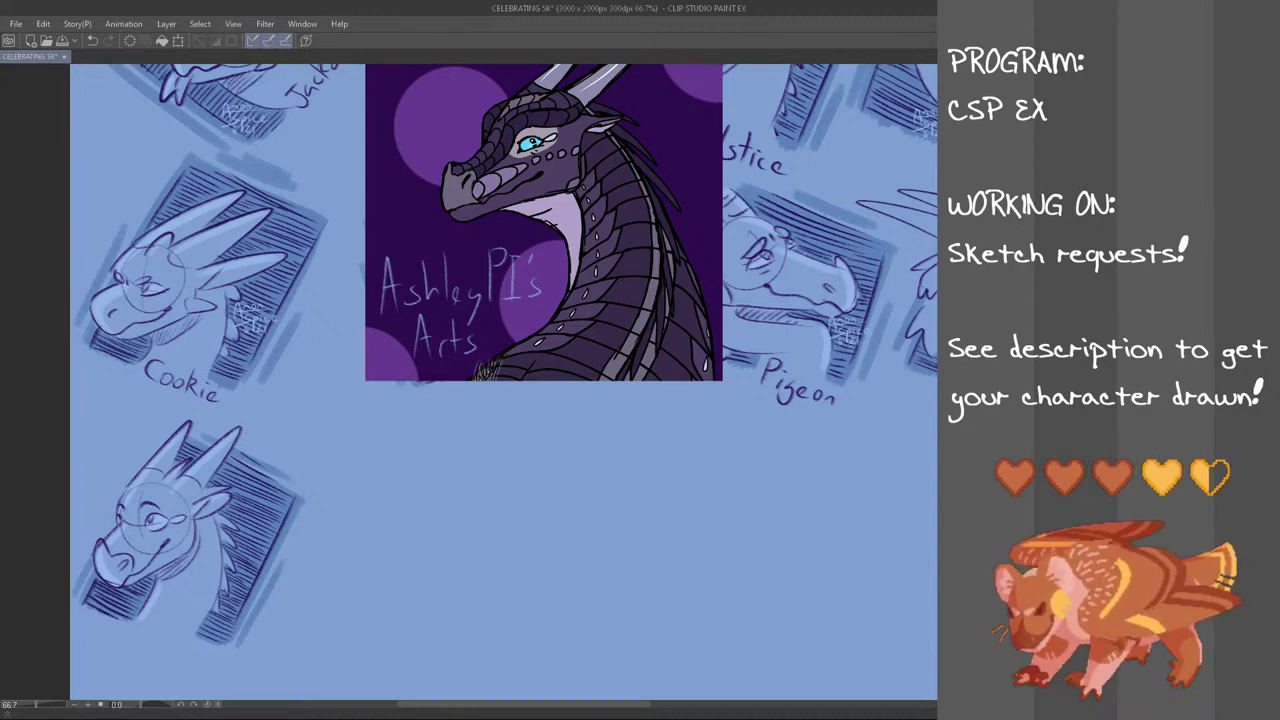
# Copy the artist's signature from the Cookie sketch and place it on the hatching below the new dragon's muzzle
pyautogui.hotkey('alt', 'Tab')
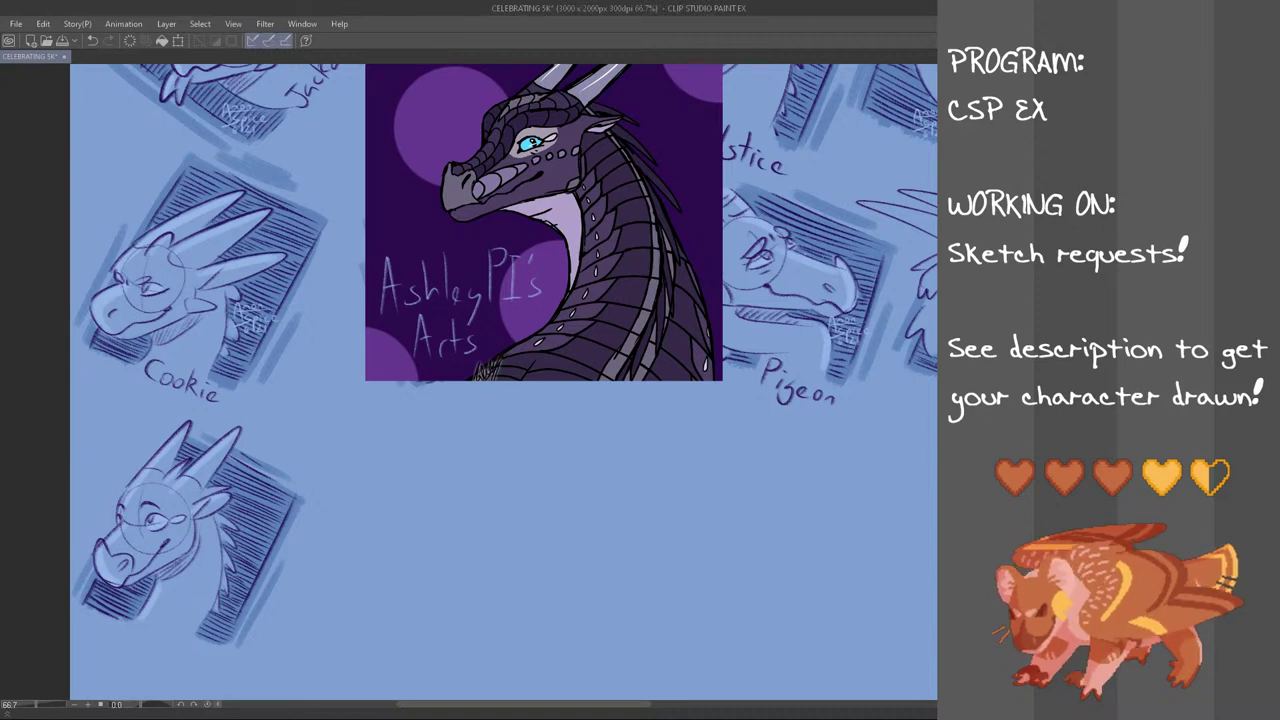
pyautogui.scroll(-1, 505, 355)
pyautogui.scroll(-1, 505, 380)
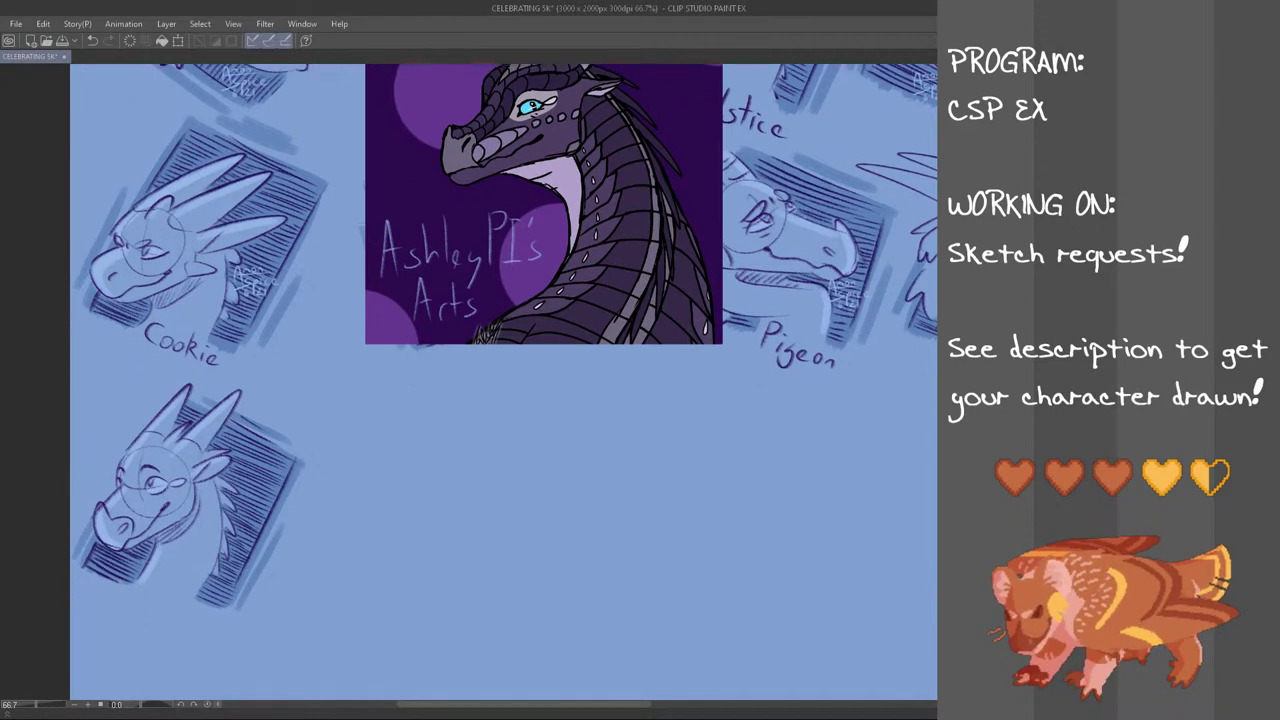
pyautogui.scroll(-1, 505, 380)
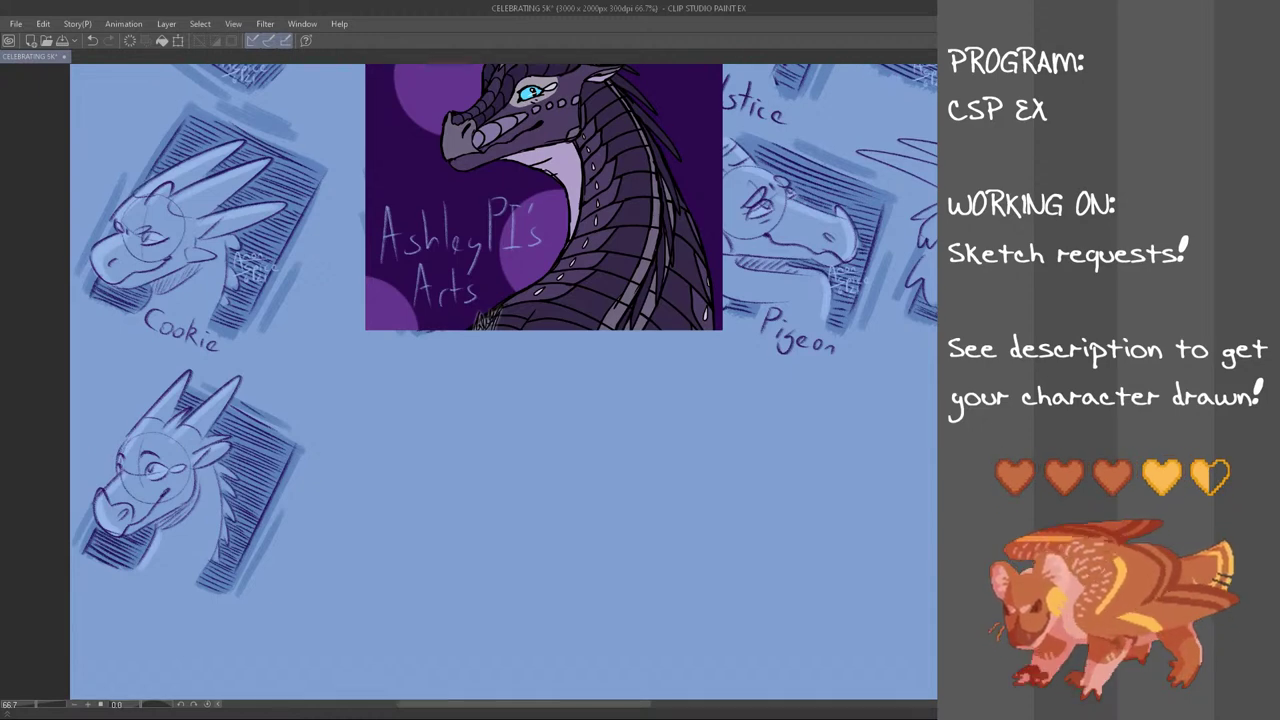
pyautogui.moveTo(280, 230)
pyautogui.mouseDown()
pyautogui.moveTo(236, 290)
pyautogui.moveTo(268, 227)
pyautogui.mouseUp()
pyautogui.click(43, 24)
pyautogui.click(67, 63)
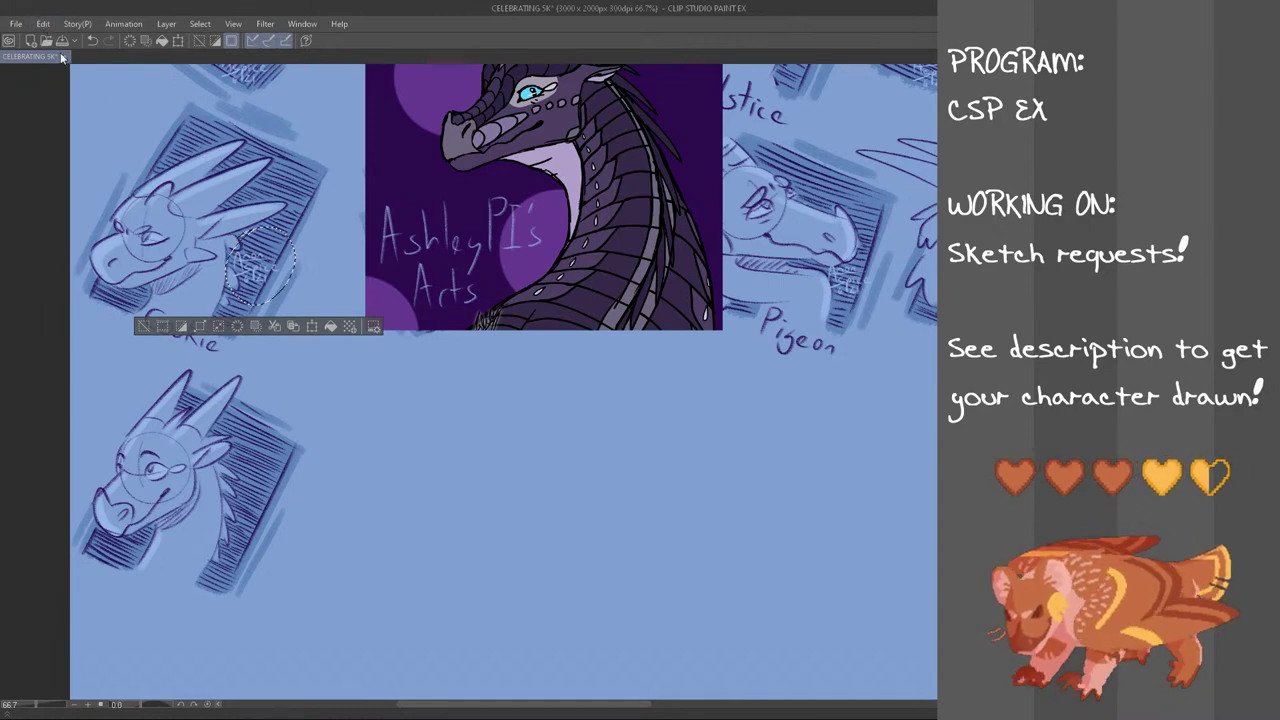
pyautogui.hotkey('ctrl', 't')
pyautogui.moveTo(265, 283)
pyautogui.mouseDown()
pyautogui.moveTo(258, 499)
pyautogui.moveTo(172, 556)
pyautogui.moveTo(131, 564)
pyautogui.mouseUp()
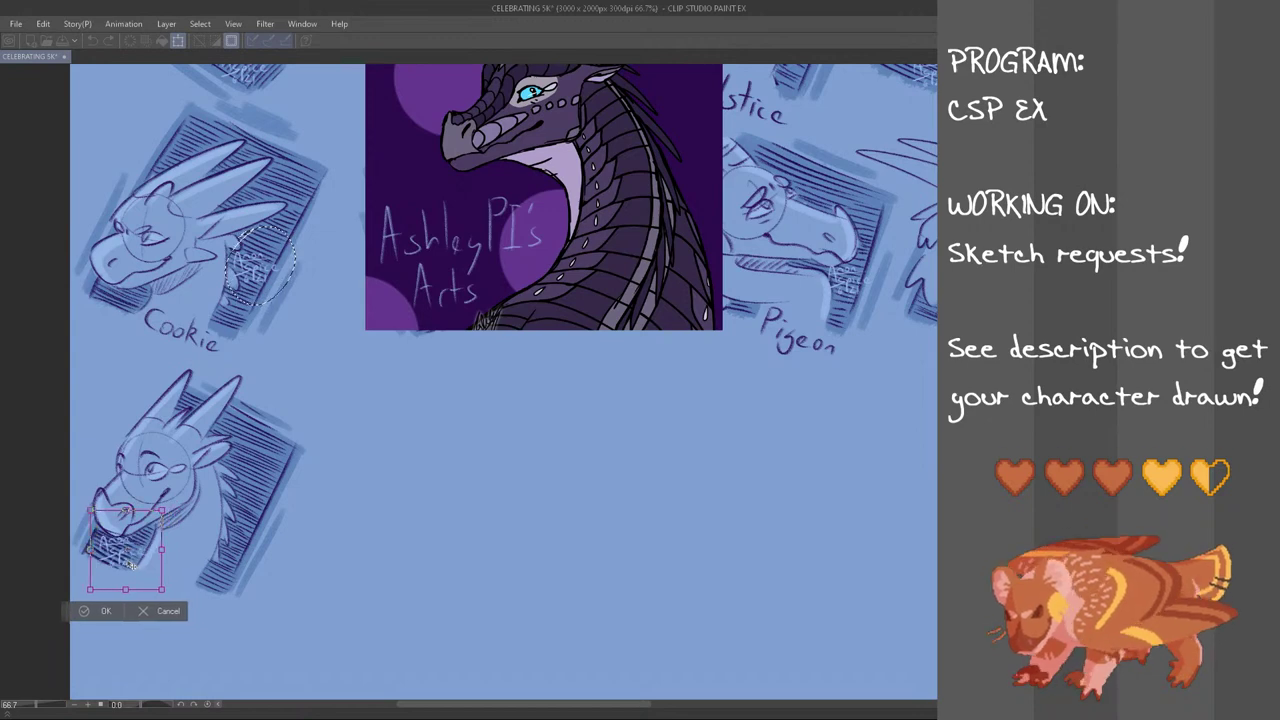
pyautogui.click(107, 611)
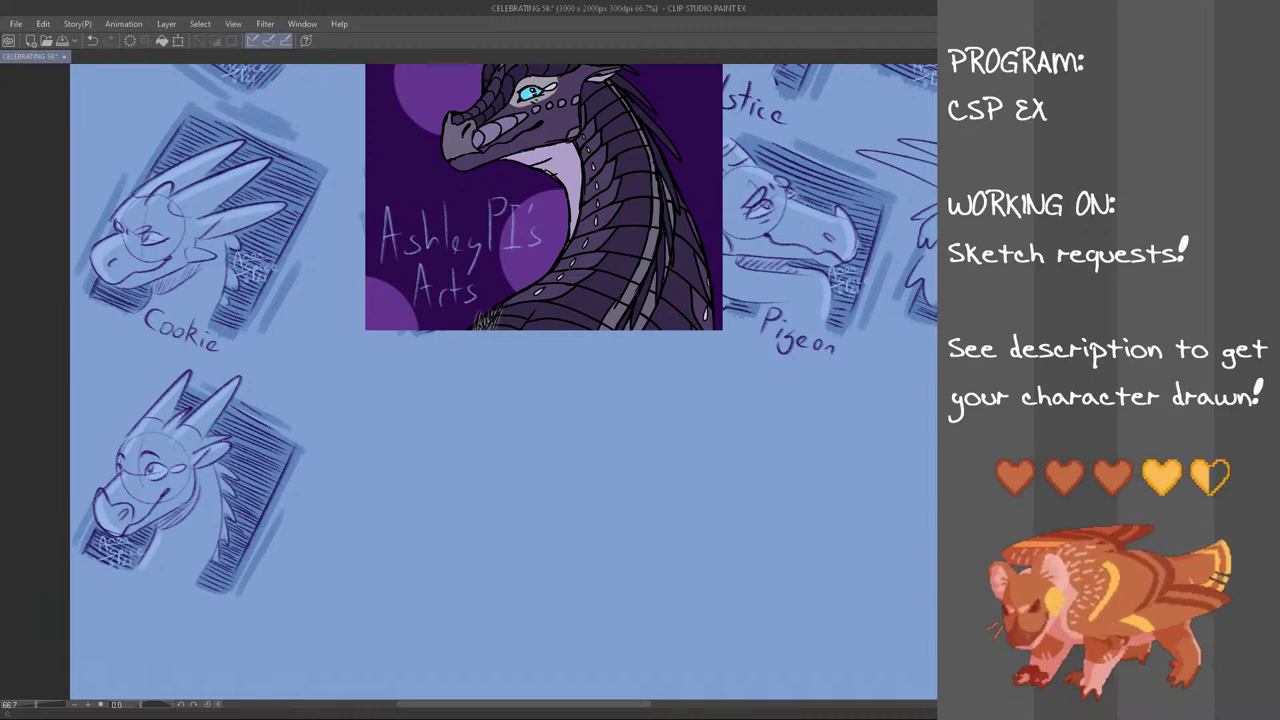
# Select the new dragon sketch with a freehand outline, move it up closer to the Cookie sketch, and clear the selection
pyautogui.moveTo(298, 390)
pyautogui.mouseDown()
pyautogui.moveTo(346, 500)
pyautogui.moveTo(158, 638)
pyautogui.moveTo(50, 467)
pyautogui.moveTo(144, 367)
pyautogui.moveTo(185, 357)
pyautogui.mouseUp()
pyautogui.hotkey('ctrl', 't')
pyautogui.moveTo(253, 538); pyautogui.dragTo(252, 535)
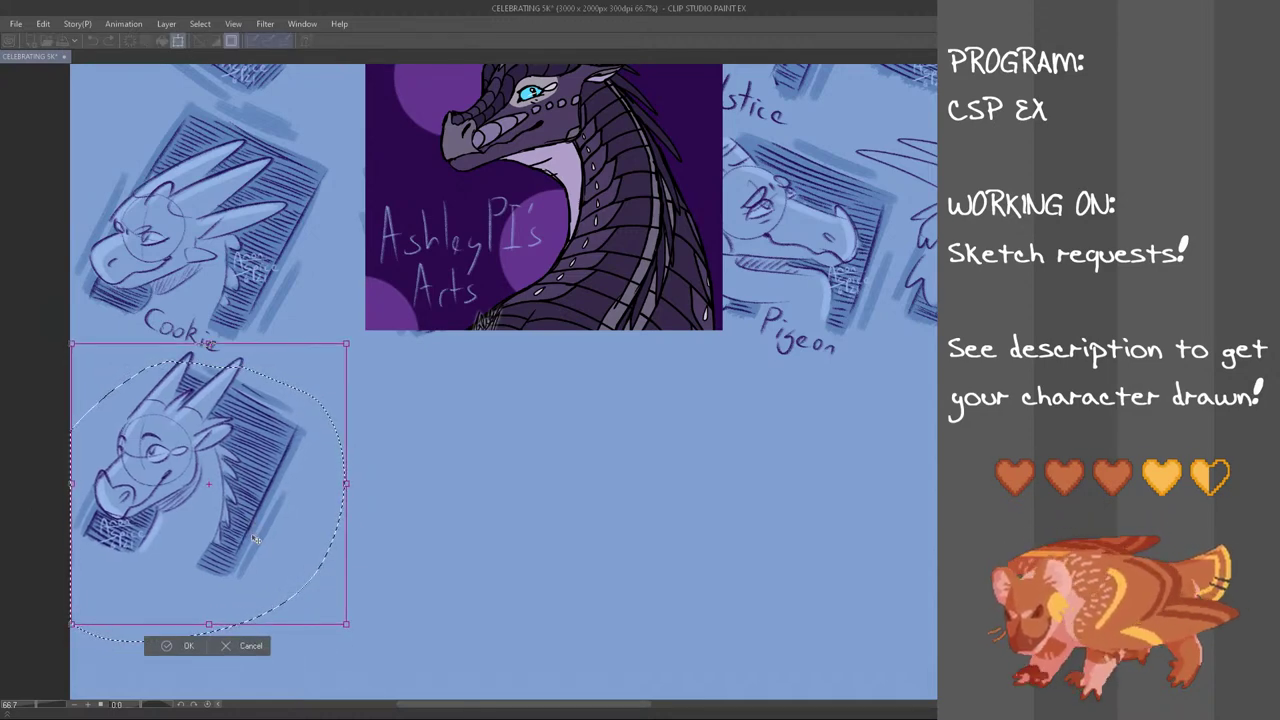
pyautogui.click(186, 648)
pyautogui.hotkey('ctrl', 'd')
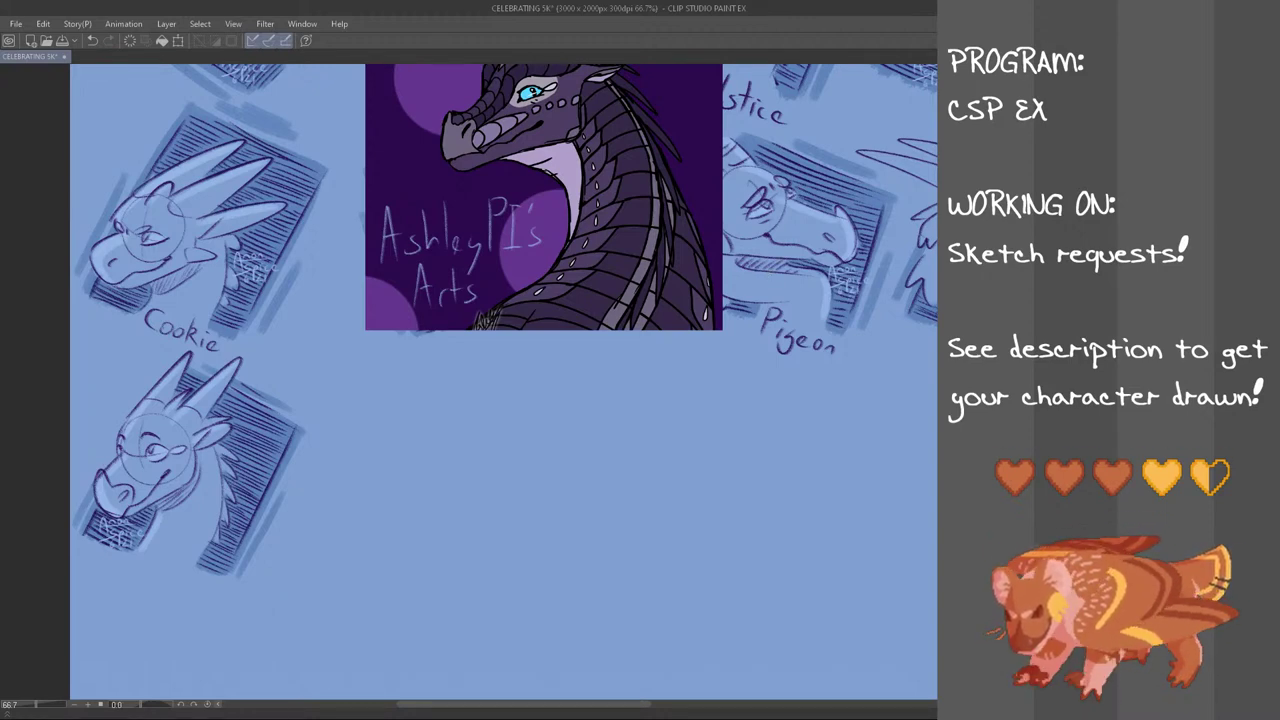
# Pick the dark purple drawing color from the swatches in the canvas's upper-left corner
pyautogui.scroll(5, 504, 382)
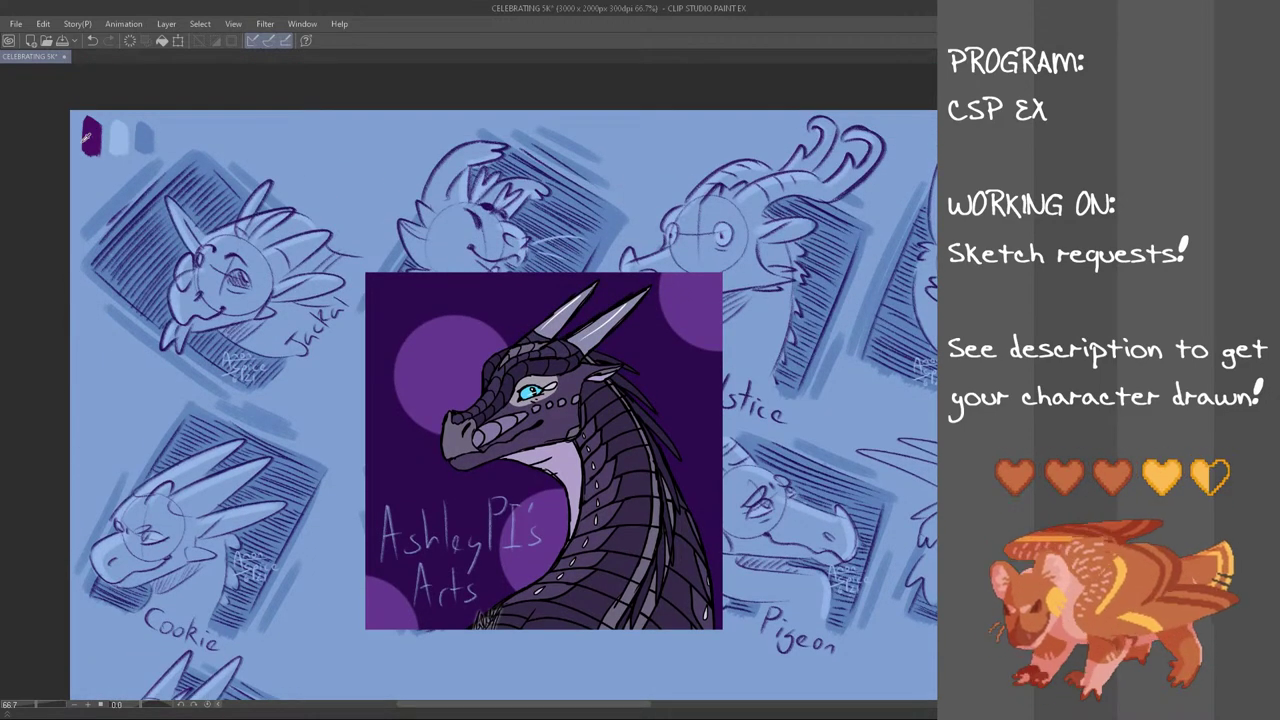
pyautogui.scroll(-1, 504, 402)
pyautogui.scroll(-4, 504, 400)
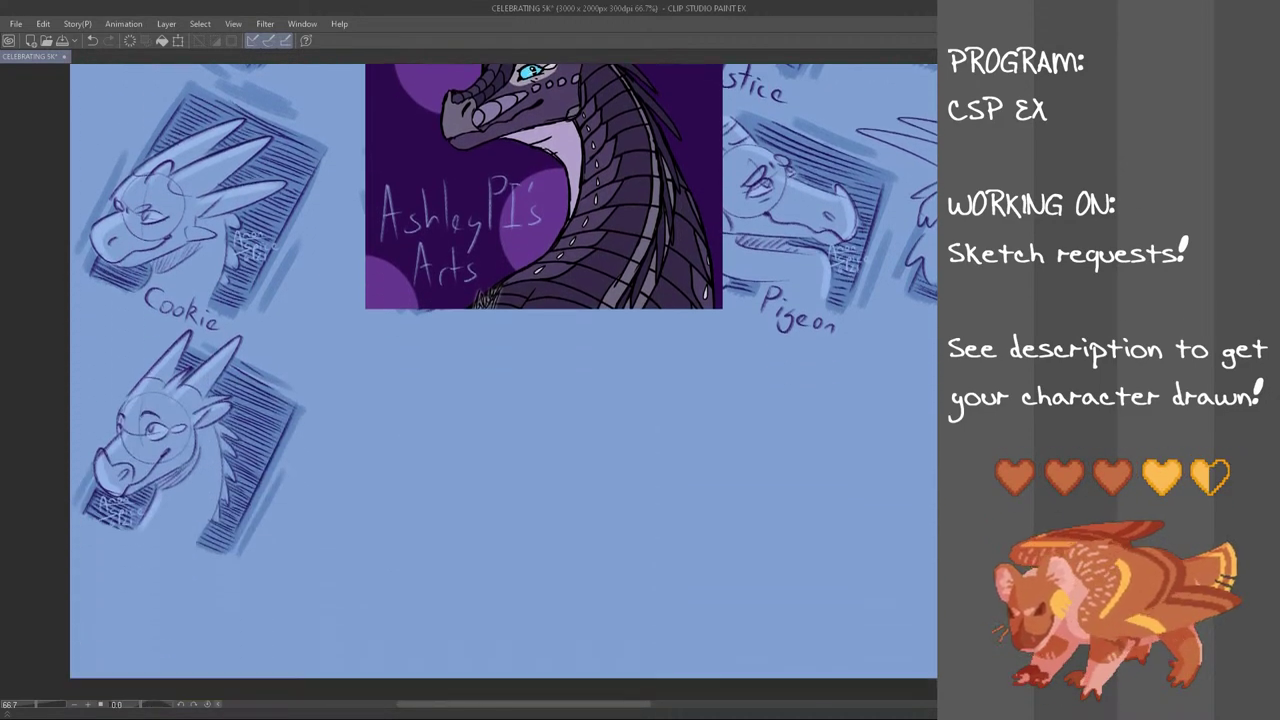
pyautogui.scroll(4, 504, 400)
pyautogui.scroll(-3, 504, 400)
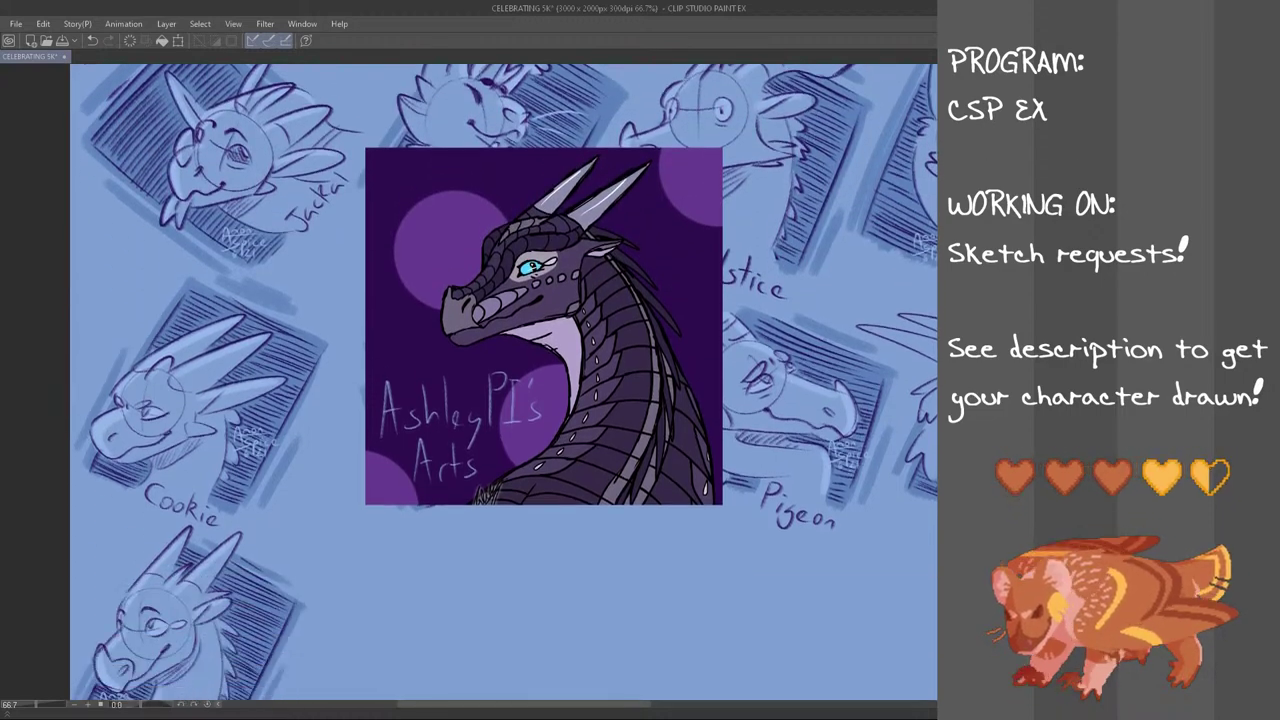
pyautogui.scroll(-2, 504, 400)
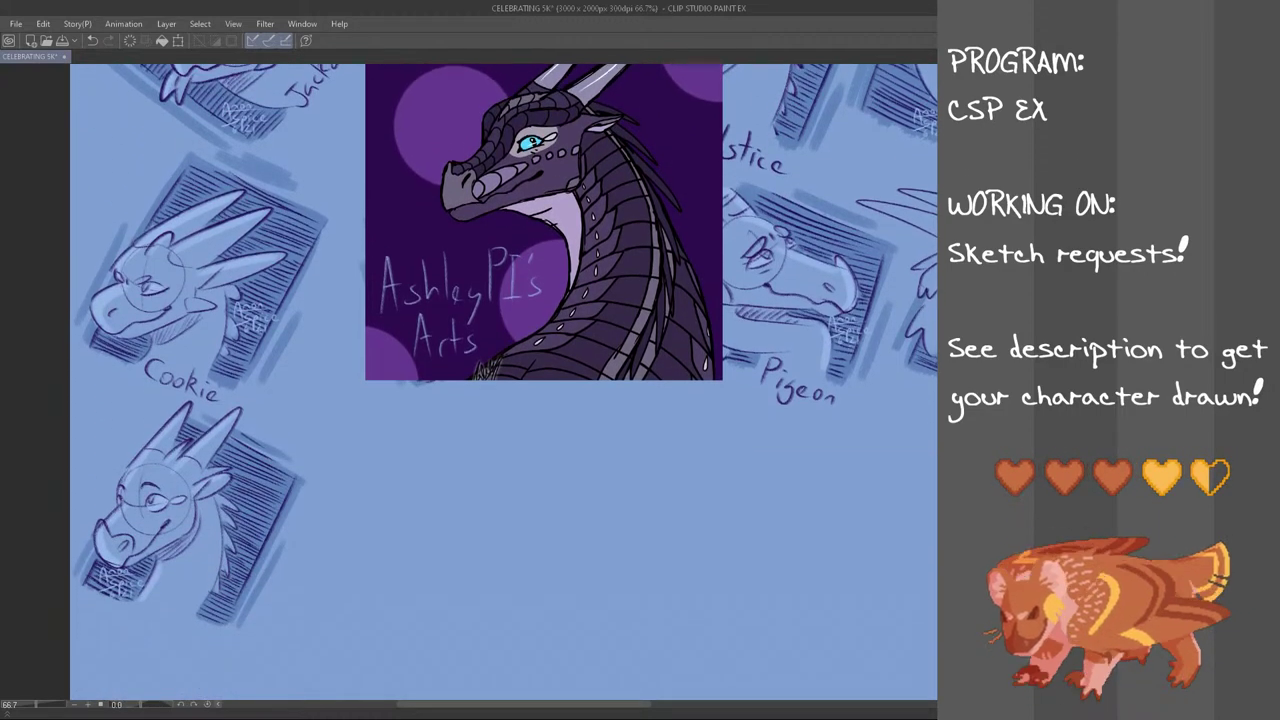
pyautogui.scroll(-1, 504, 400)
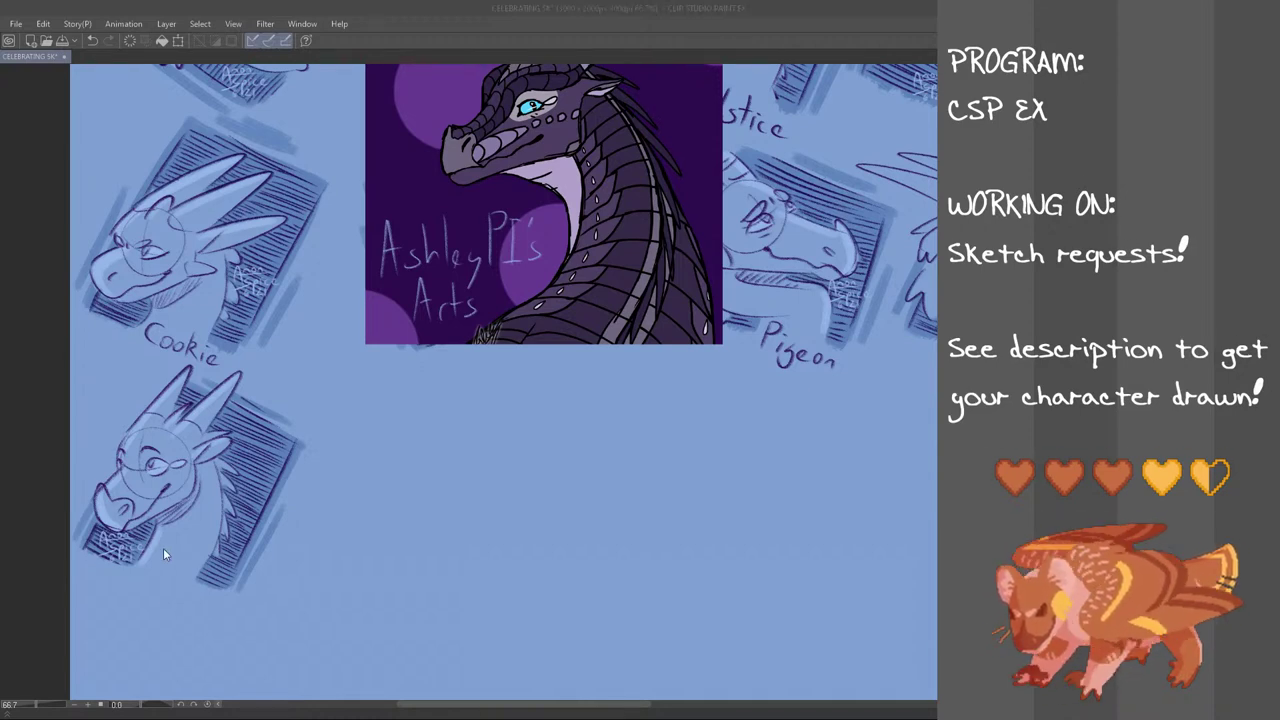
# Handwrite the name "Lunarfang" on a downward slant below the new dragon's neck, redoing unsatisfactory letters
pyautogui.moveTo(156, 551)
pyautogui.mouseDown()
pyautogui.moveTo(146, 574)
pyautogui.moveTo(182, 589)
pyautogui.moveTo(173, 583)
pyautogui.mouseUp()
pyautogui.hotkey('ctrl', 'z')
pyautogui.hotkey('ctrl', 'z')
pyautogui.hotkey('ctrl', 'z')
pyautogui.hotkey('ctrl', 'z')
pyautogui.moveTo(174, 578); pyautogui.dragTo(197, 594)
pyautogui.hotkey('ctrl', 'z')
pyautogui.moveTo(190, 583)
pyautogui.mouseDown()
pyautogui.moveTo(214, 604)
pyautogui.moveTo(222, 590)
pyautogui.moveTo(243, 619)
pyautogui.moveTo(231, 625)
pyautogui.mouseUp()
pyautogui.hotkey('ctrl', 'z')
pyautogui.hotkey('ctrl', 'z')
pyautogui.hotkey('ctrl', 'z')
pyautogui.hotkey('ctrl', 'z')
pyautogui.hotkey('ctrl', 'z')
pyautogui.moveTo(251, 612); pyautogui.dragTo(230, 621)
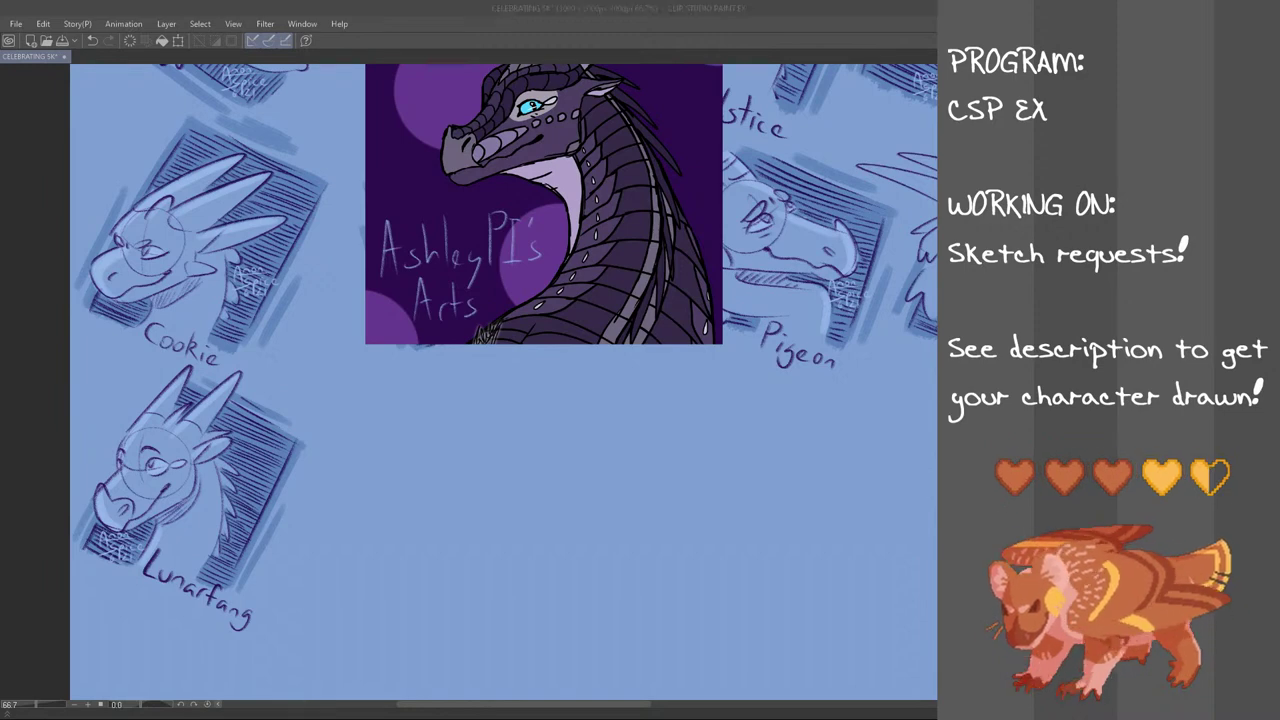
# Take the finished dragon's reference image off the canvas so the sketches beneath it are uncovered
pyautogui.scroll(-4, 578, 362)
pyautogui.scroll(3, 578, 362)
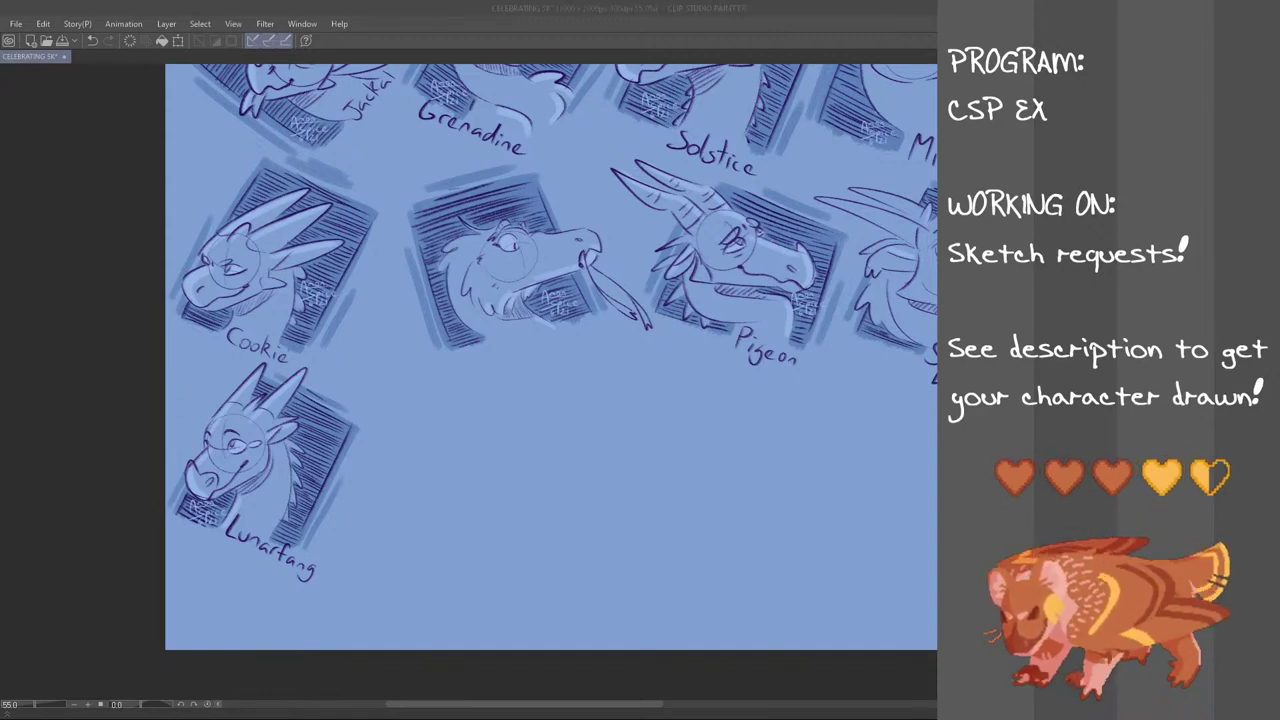
pyautogui.click(505, 7)
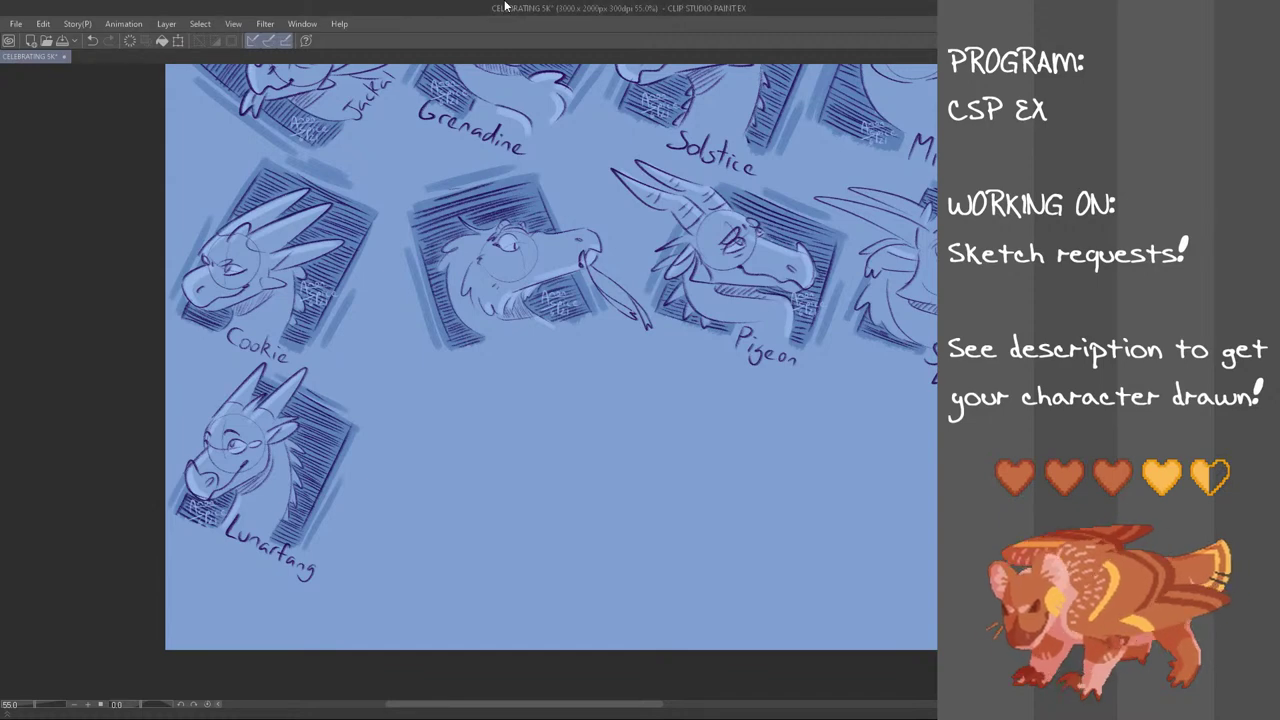
pyautogui.scroll(1, 360, 479)
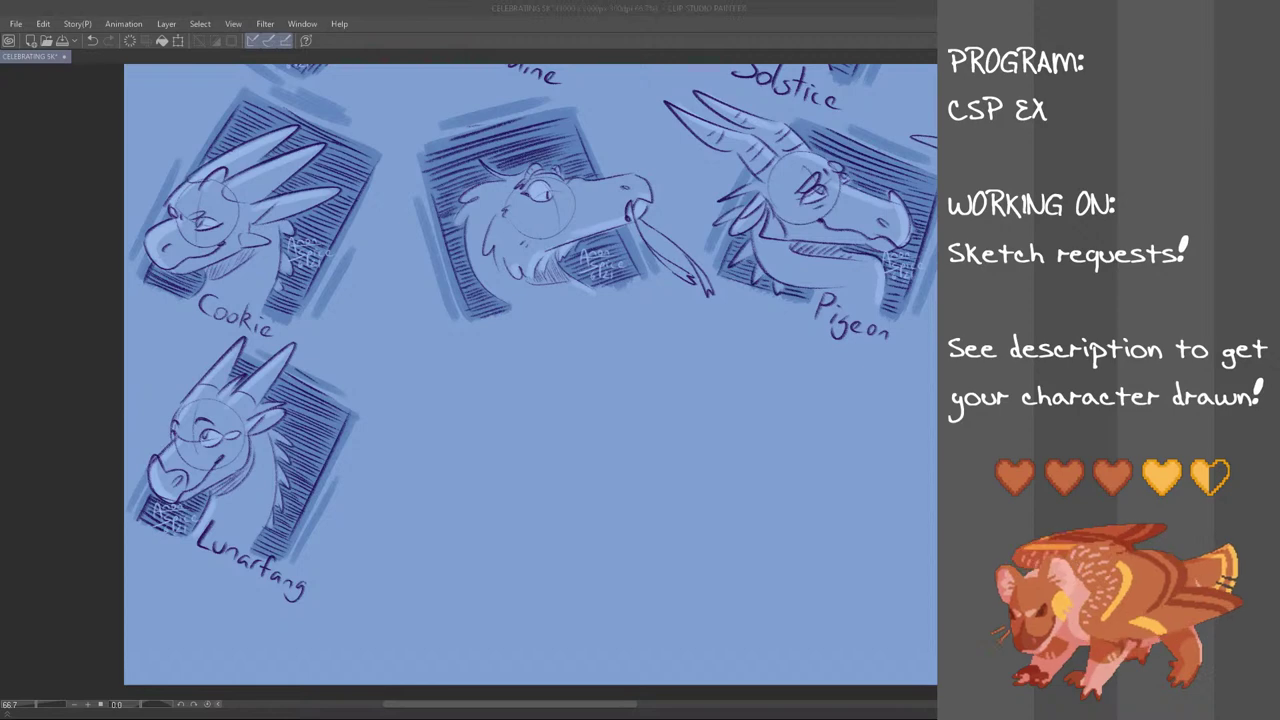
# Paste the grey-haired character's reference image, scale it down, and place it over the sketch between Cookie and Pigeon
pyautogui.click(308, 714)
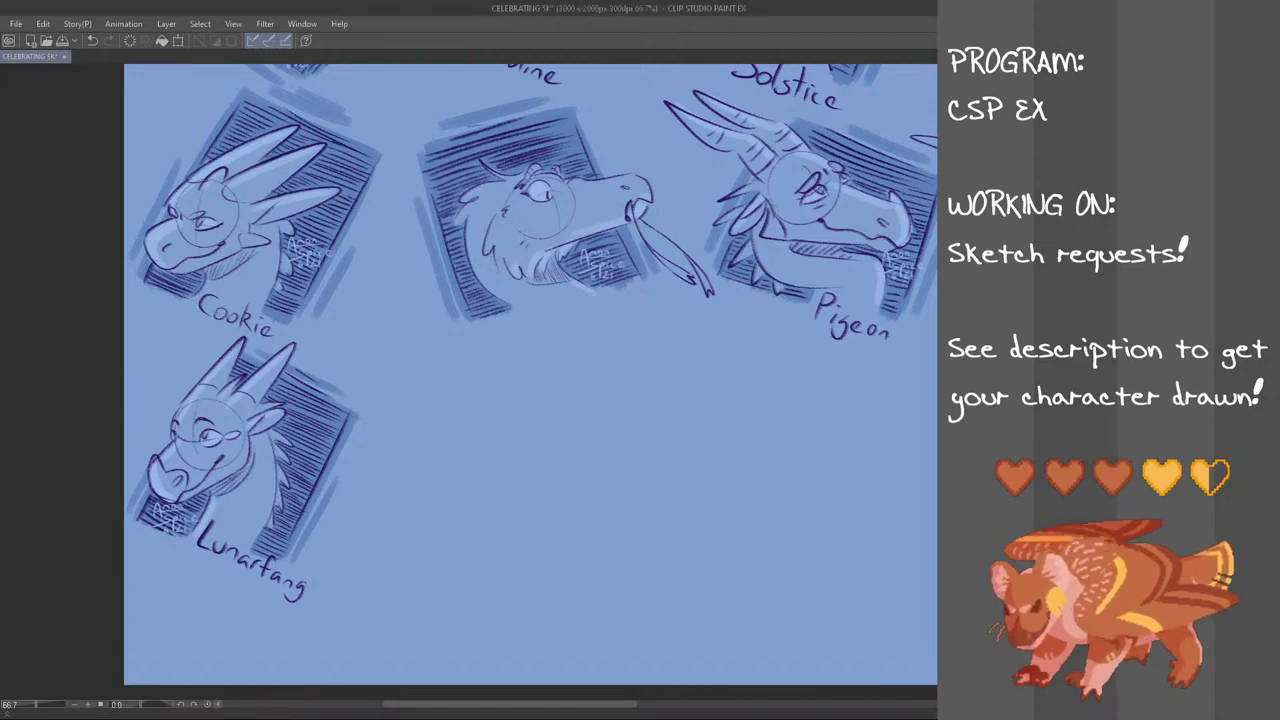
pyautogui.click(43, 23)
pyautogui.click(75, 129)
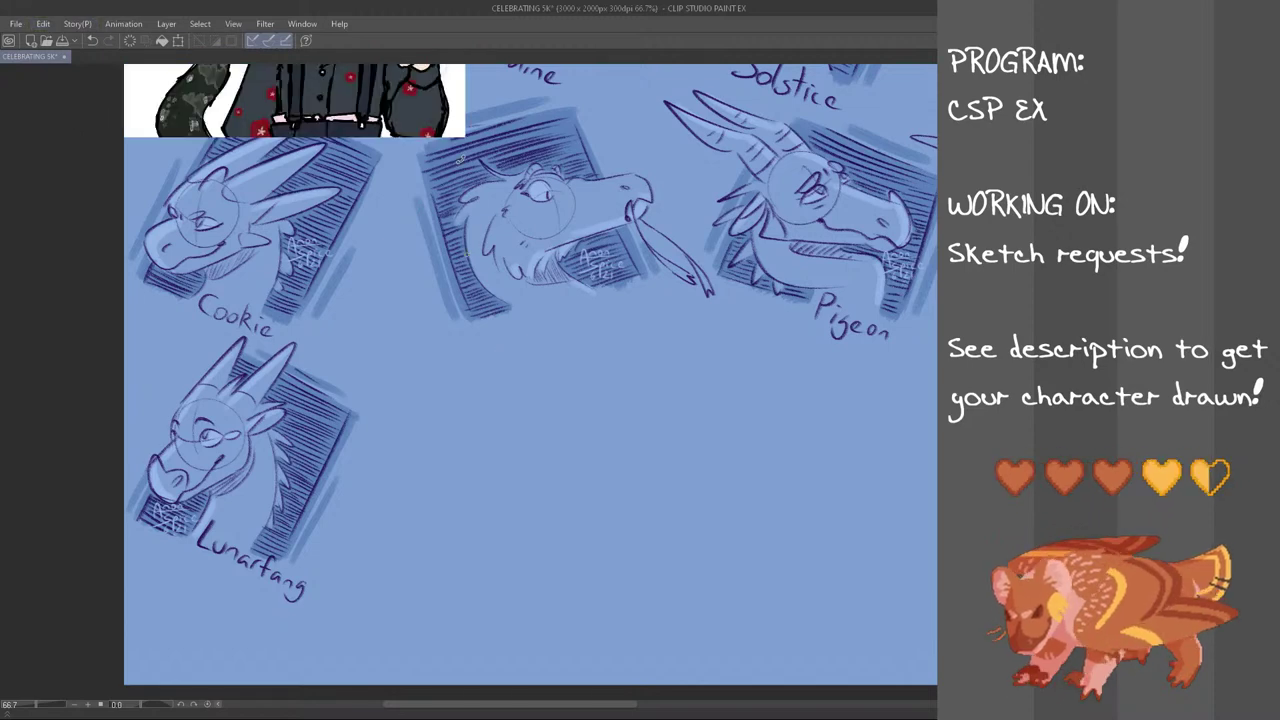
pyautogui.hotkey('ctrl', 't')
pyautogui.moveTo(466, 138); pyautogui.dragTo(398, 70)
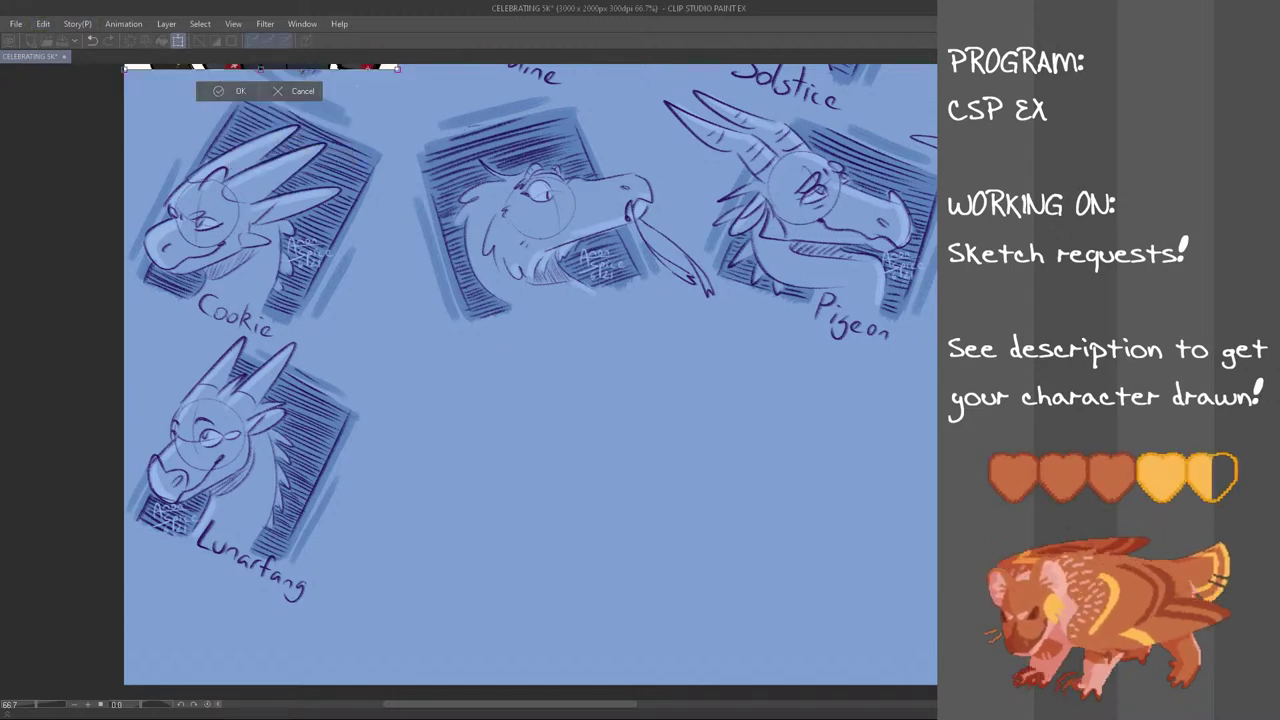
pyautogui.scroll(2, 320, 146)
pyautogui.moveTo(320, 148); pyautogui.dragTo(424, 522)
pyautogui.moveTo(501, 577); pyautogui.dragTo(590, 453)
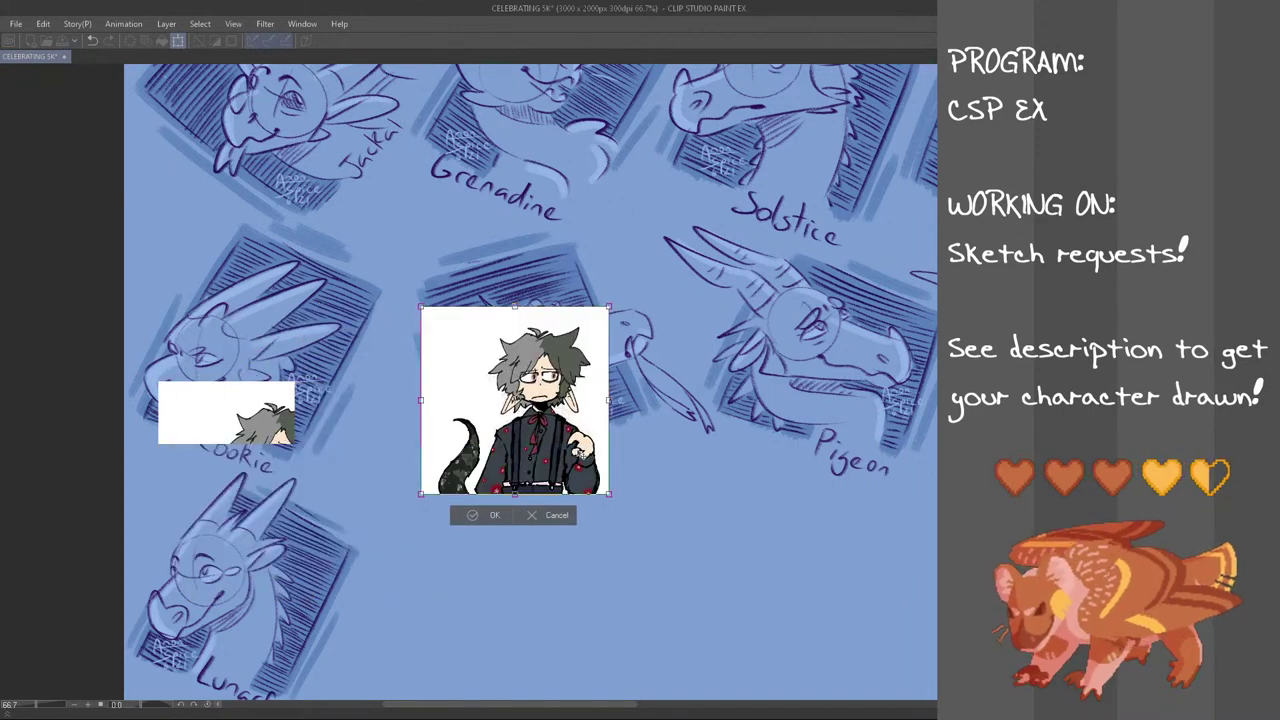
pyautogui.click(490, 518)
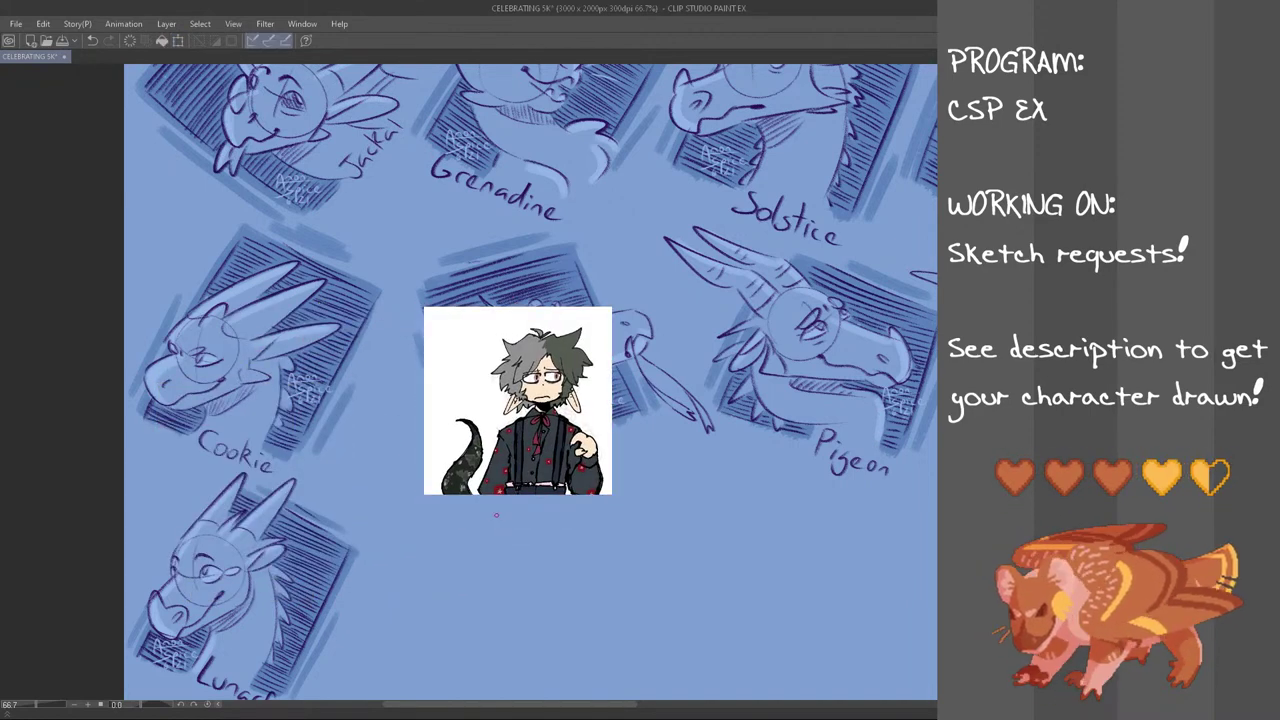
# Handwrite the name "Bowser" across the upper part of the grey-haired character's reference image, redoing unsatisfactory letters
pyautogui.scroll(-3, 531, 382)
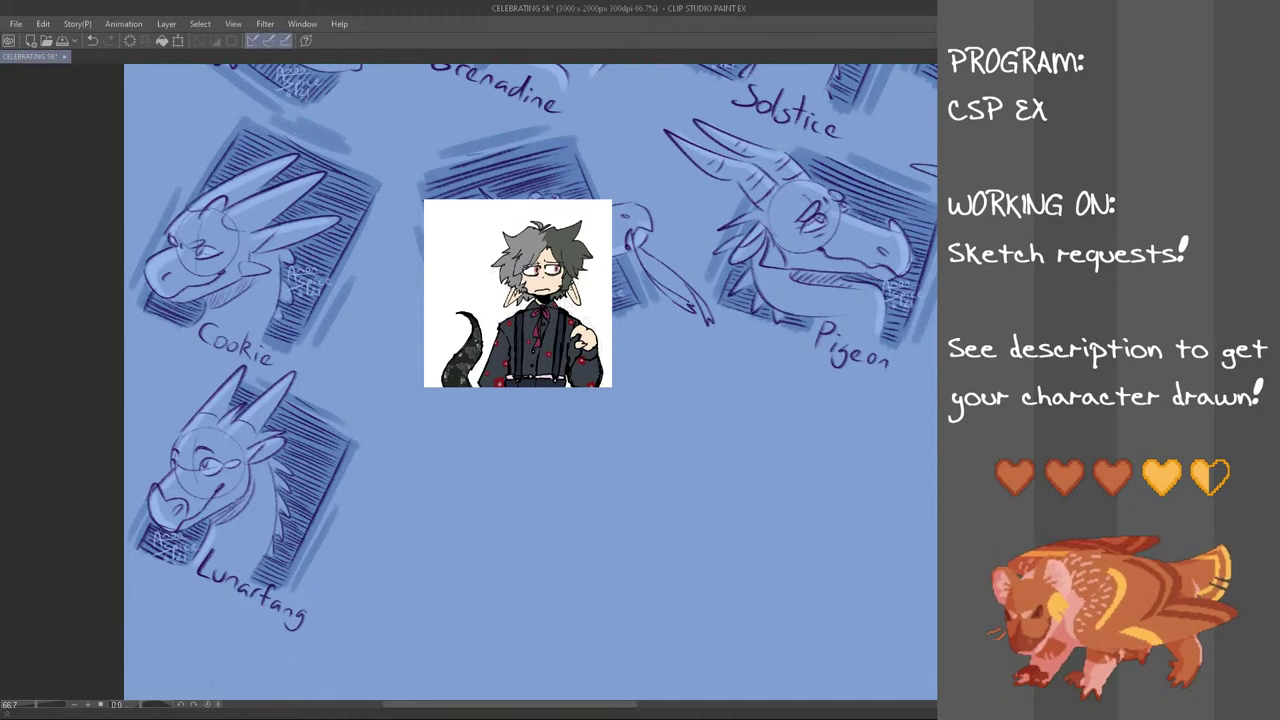
pyautogui.scroll(-1, 531, 382)
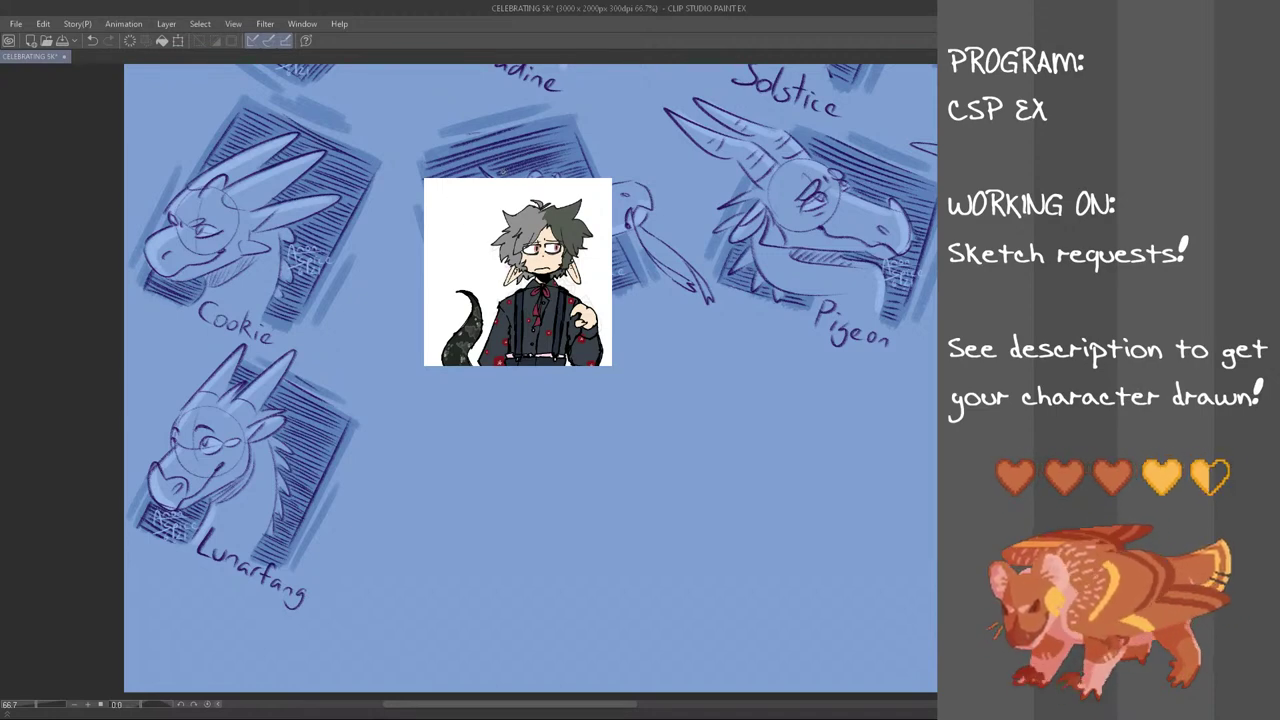
pyautogui.hotkey('ctrl', 'z')
pyautogui.moveTo(460, 205)
pyautogui.mouseDown()
pyautogui.moveTo(472, 243)
pyautogui.moveTo(462, 233)
pyautogui.moveTo(504, 195)
pyautogui.mouseUp()
pyautogui.hotkey('ctrl', 'z')
pyautogui.moveTo(514, 193)
pyautogui.mouseDown()
pyautogui.moveTo(507, 206)
pyautogui.moveTo(536, 187)
pyautogui.mouseUp()
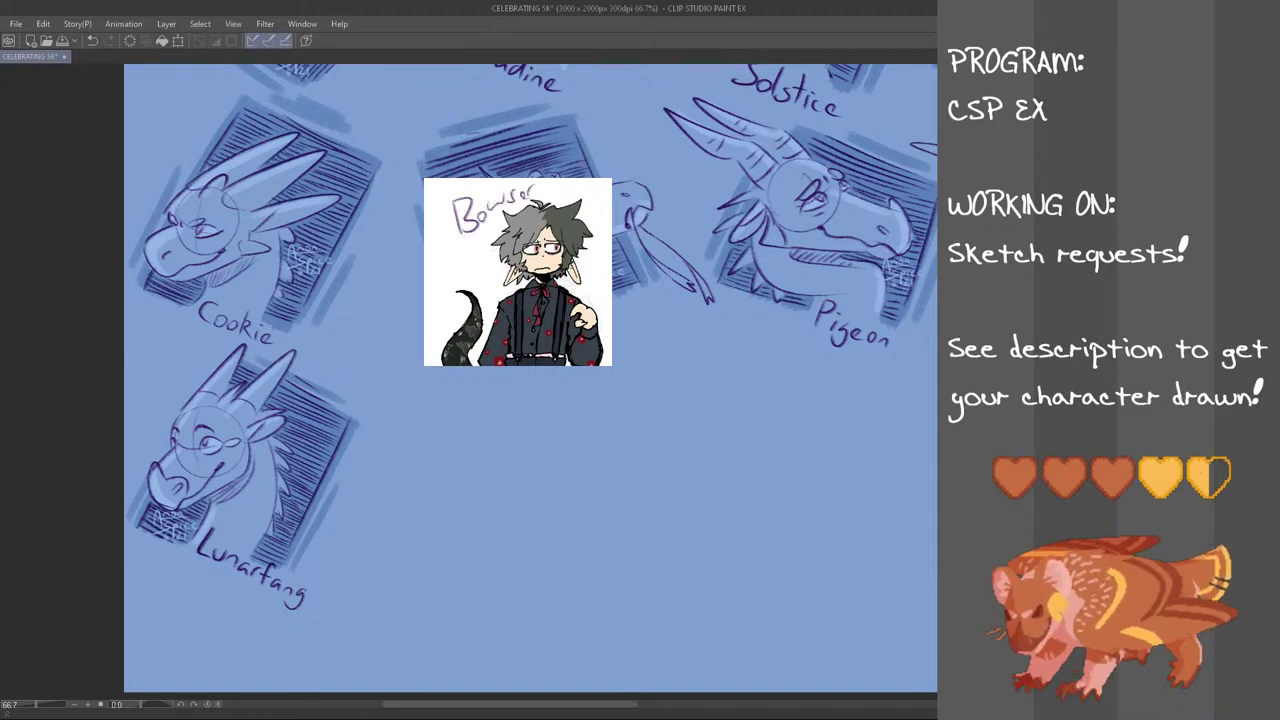
# Shift the labelled reference image slightly up and toward the Cookie sketch
pyautogui.hotkey('ctrl', 't')
pyautogui.moveTo(573, 336)
pyautogui.mouseDown()
pyautogui.moveTo(351, 341)
pyautogui.moveTo(558, 327)
pyautogui.mouseUp()
pyautogui.click(483, 373)
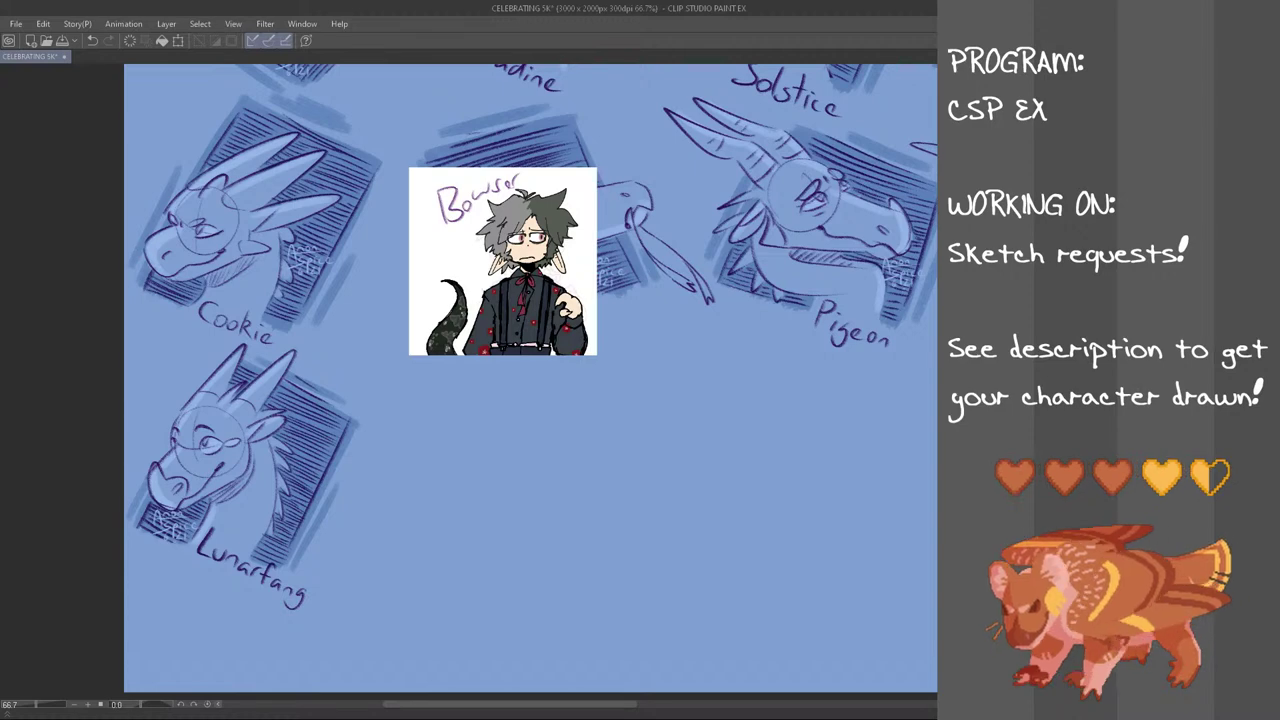
pyautogui.scroll(1, 530, 380)
pyautogui.scroll(-2, 530, 380)
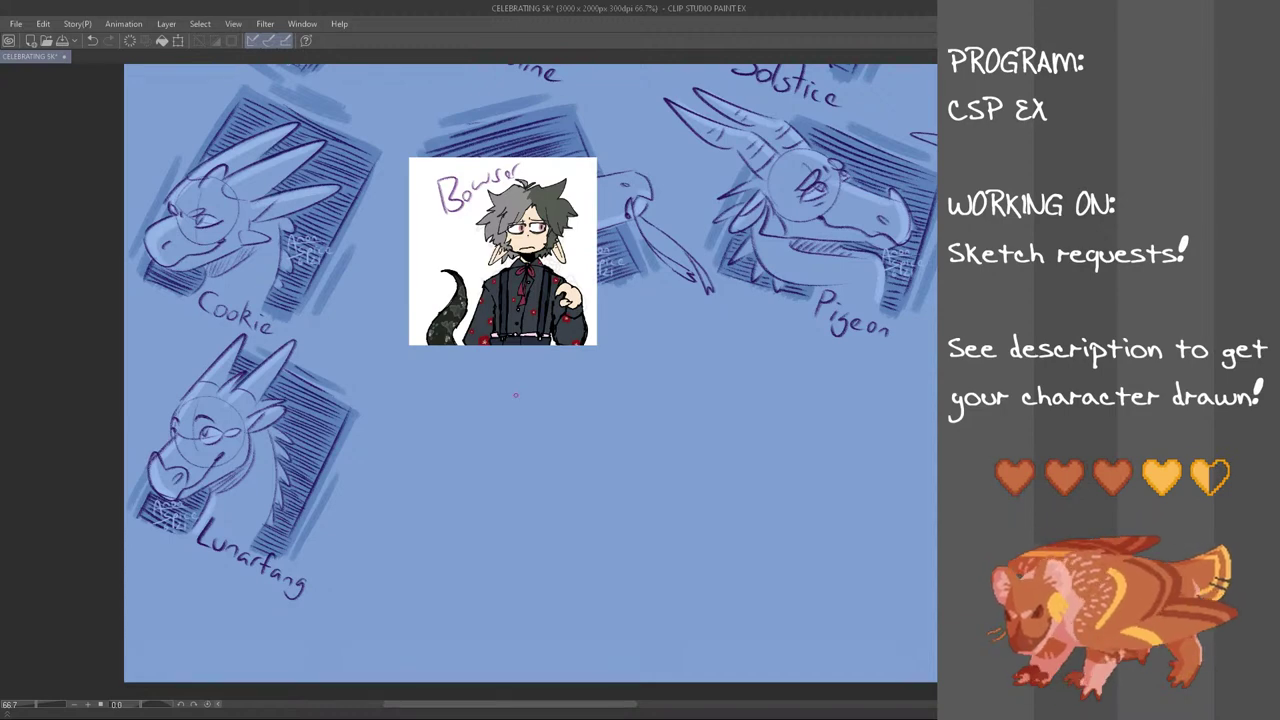
pyautogui.scroll(1, 508, 410)
pyautogui.scroll(-2, 502, 423)
pyautogui.scroll(1, 507, 419)
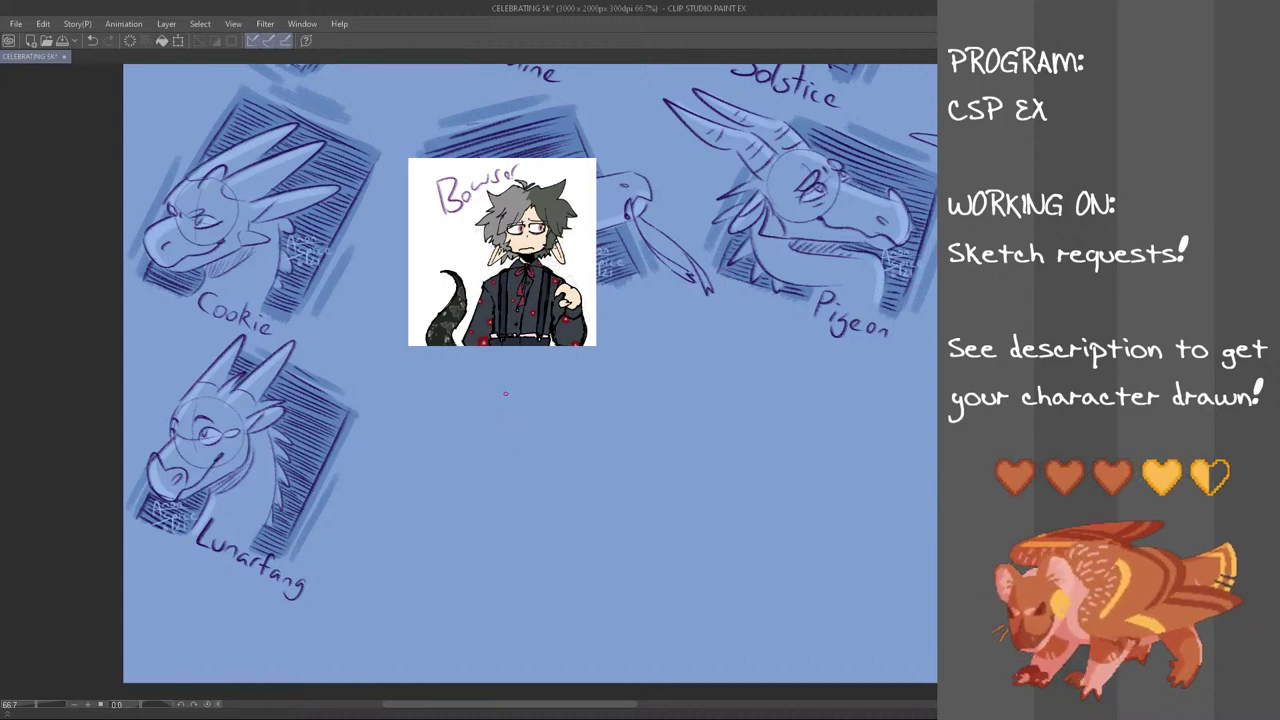
pyautogui.moveTo(500, 484)
pyautogui.mouseDown()
pyautogui.moveTo(476, 440)
pyautogui.moveTo(503, 414)
pyautogui.mouseUp()
pyautogui.hotkey('ctrl', 'z')
pyautogui.moveTo(482, 470)
pyautogui.mouseDown()
pyautogui.moveTo(475, 478)
pyautogui.moveTo(473, 462)
pyautogui.moveTo(471, 484)
pyautogui.mouseUp()
pyautogui.hotkey('ctrl', 'z')
pyautogui.hotkey('ctrl', 'z')
pyautogui.hotkey('ctrl', 'z')
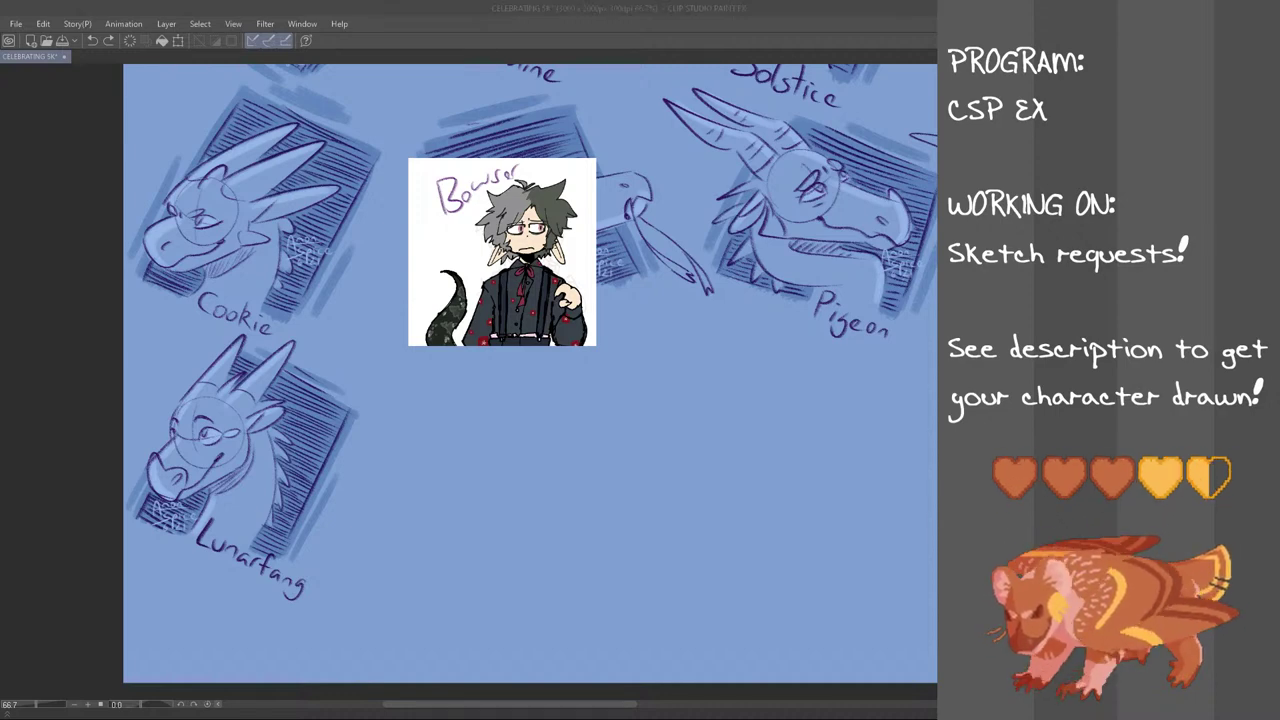
# Sketch a construction circle with a curved vertical centre line for the head in the empty space below Bowser's reference
pyautogui.scroll(1, 508, 438)
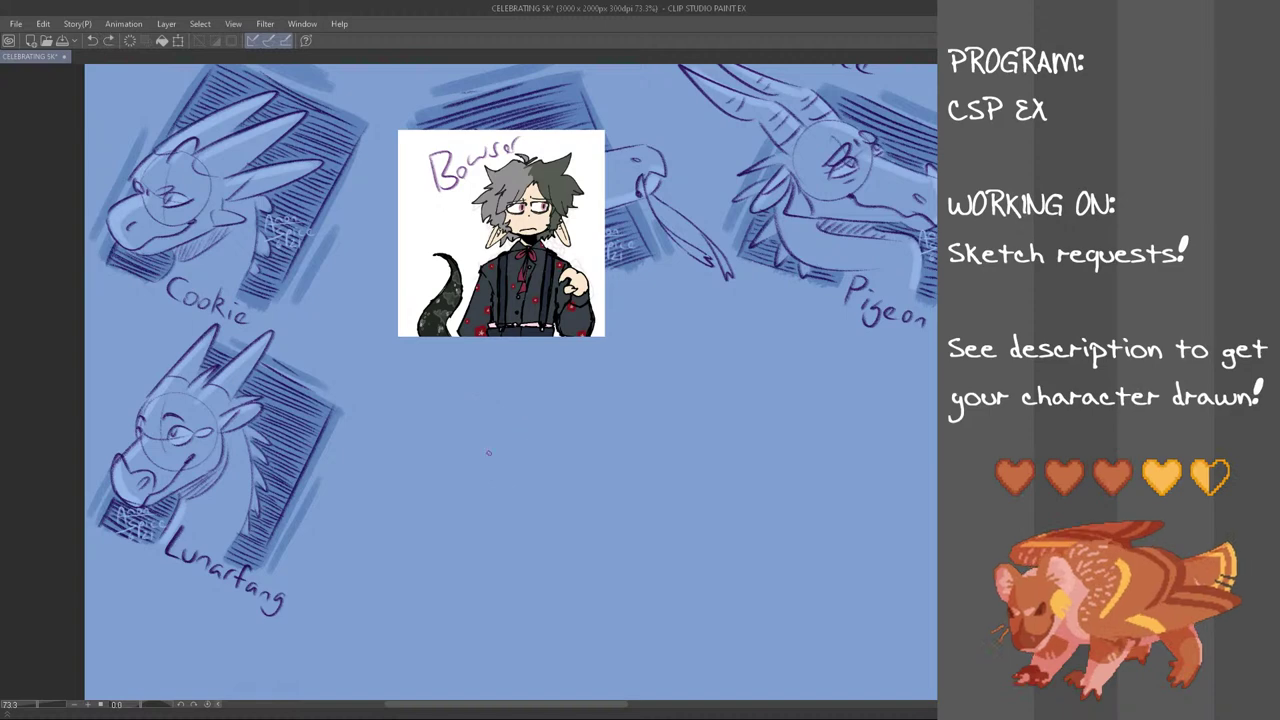
pyautogui.hotkey('ctrl', 'z')
pyautogui.moveTo(494, 471)
pyautogui.mouseDown()
pyautogui.moveTo(472, 440)
pyautogui.moveTo(474, 474)
pyautogui.moveTo(462, 460)
pyautogui.mouseUp()
pyautogui.hotkey('ctrl', 'z')
pyautogui.hotkey('ctrl', 'z')
pyautogui.moveTo(463, 456); pyautogui.dragTo(468, 416)
pyautogui.hotkey('ctrl', 'z')
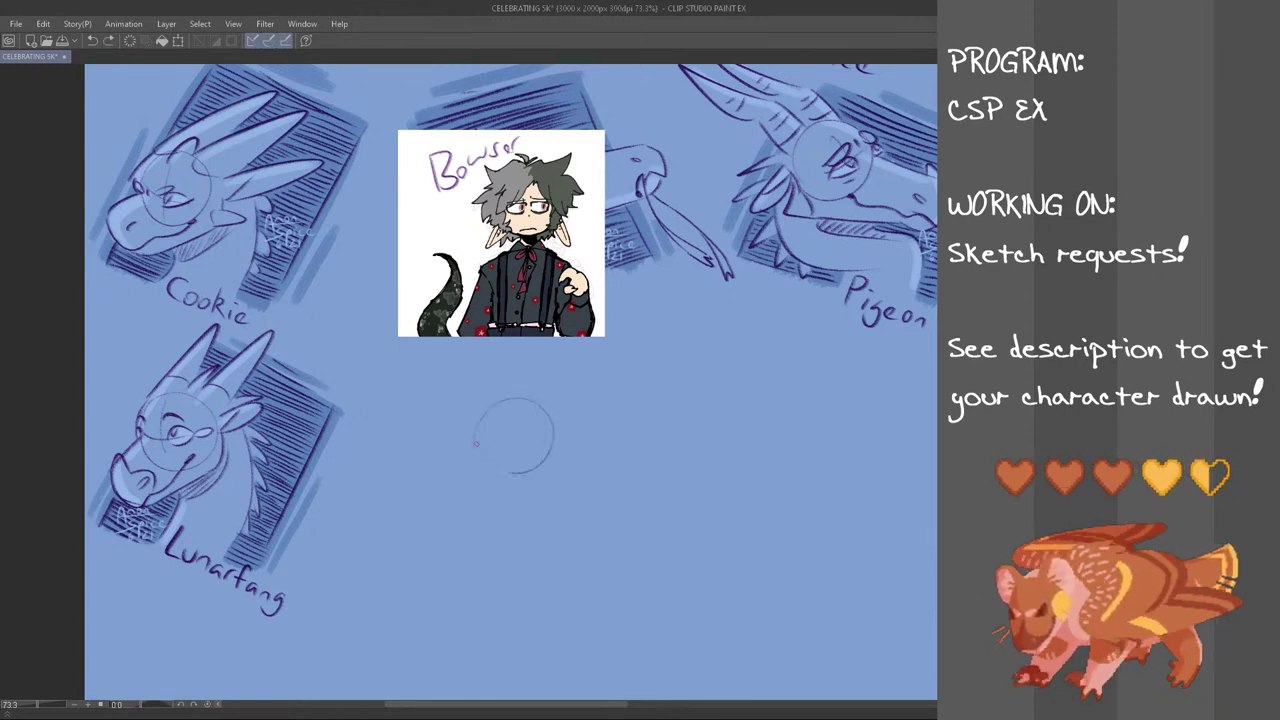
pyautogui.moveTo(524, 412); pyautogui.dragTo(532, 496)
pyautogui.hotkey('ctrl', 'z')
pyautogui.hotkey('ctrl', 'z')
pyautogui.moveTo(521, 412)
pyautogui.mouseDown()
pyautogui.moveTo(521, 465)
pyautogui.moveTo(496, 472)
pyautogui.moveTo(530, 513)
pyautogui.mouseUp()
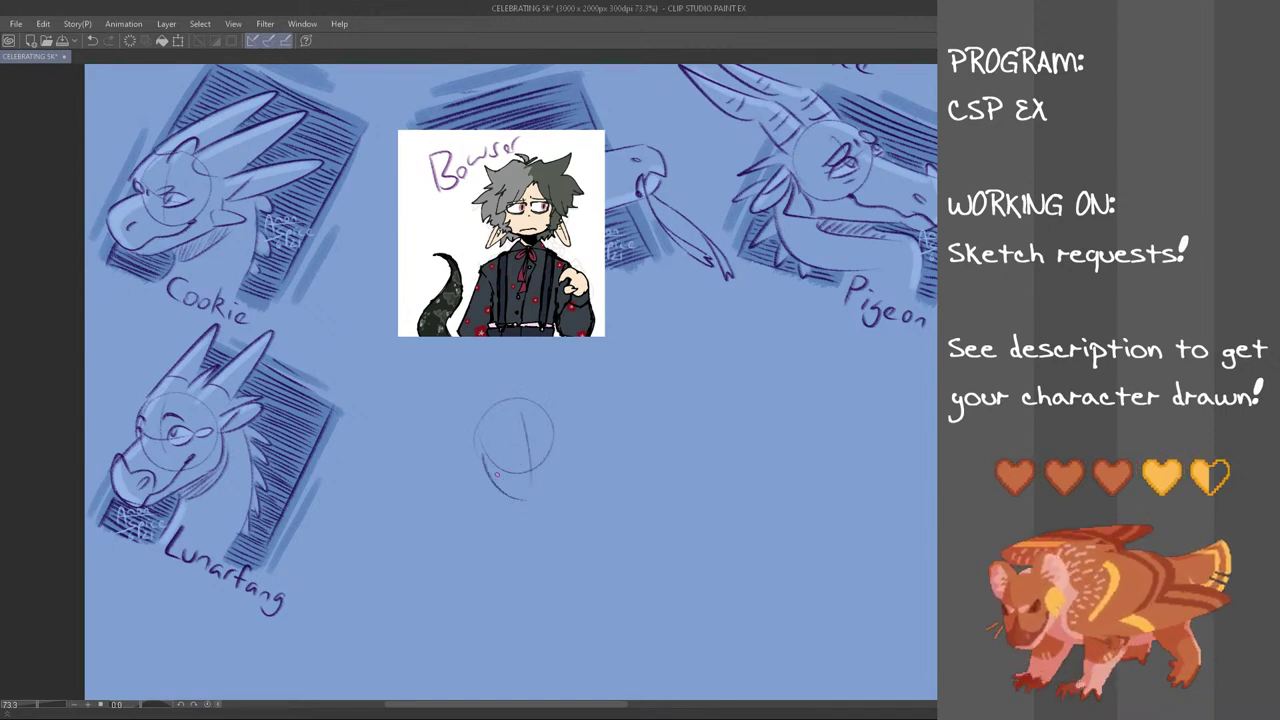
# Sketch the jaw and both sides of the face beneath the construction circle, redoing unsatisfactory strokes
pyautogui.moveTo(559, 440); pyautogui.dragTo(560, 507)
pyautogui.hotkey('ctrl', 'z')
pyautogui.hotkey('ctrl', 'z')
pyautogui.moveTo(485, 466)
pyautogui.mouseDown()
pyautogui.moveTo(486, 488)
pyautogui.moveTo(530, 514)
pyautogui.mouseUp()
pyautogui.hotkey('ctrl', 'z')
pyautogui.moveTo(556, 439)
pyautogui.mouseDown()
pyautogui.moveTo(556, 501)
pyautogui.moveTo(558, 446)
pyautogui.mouseUp()
pyautogui.hotkey('ctrl', 'z')
pyautogui.moveTo(548, 514); pyautogui.dragTo(563, 437)
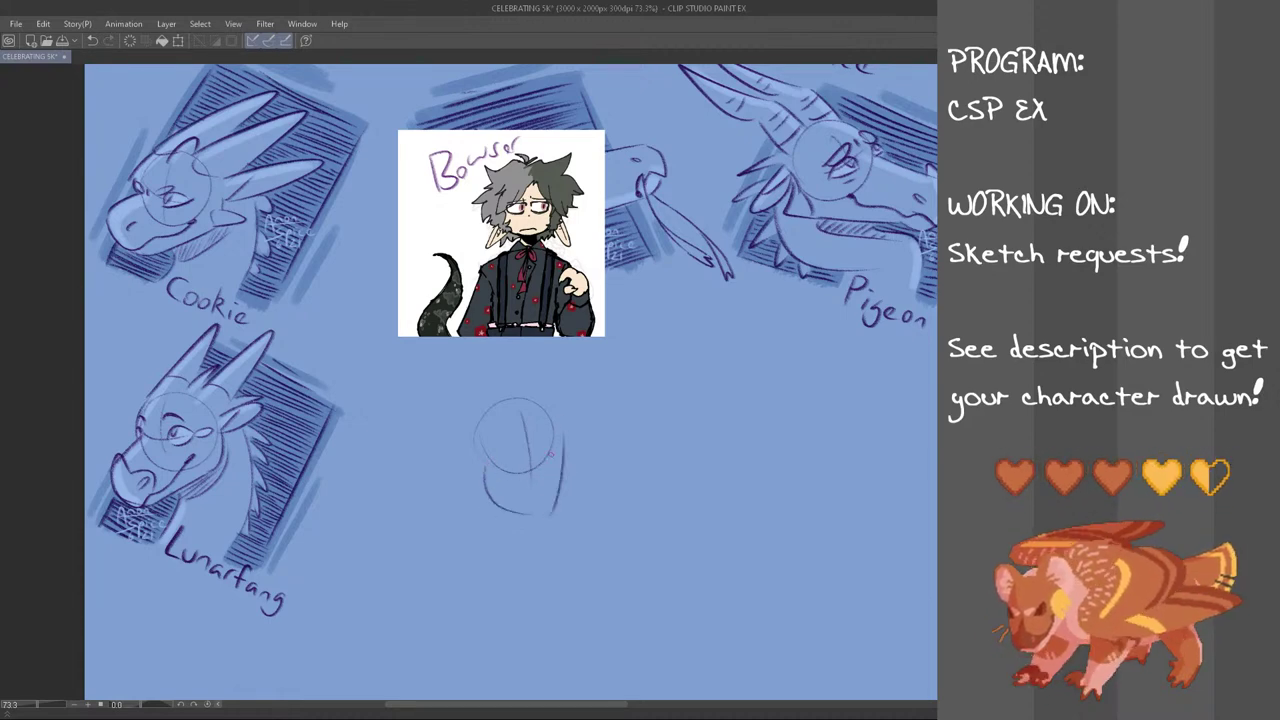
pyautogui.hotkey('ctrl', 'z')
pyautogui.moveTo(547, 512)
pyautogui.mouseDown()
pyautogui.moveTo(561, 448)
pyautogui.moveTo(558, 478)
pyautogui.mouseUp()
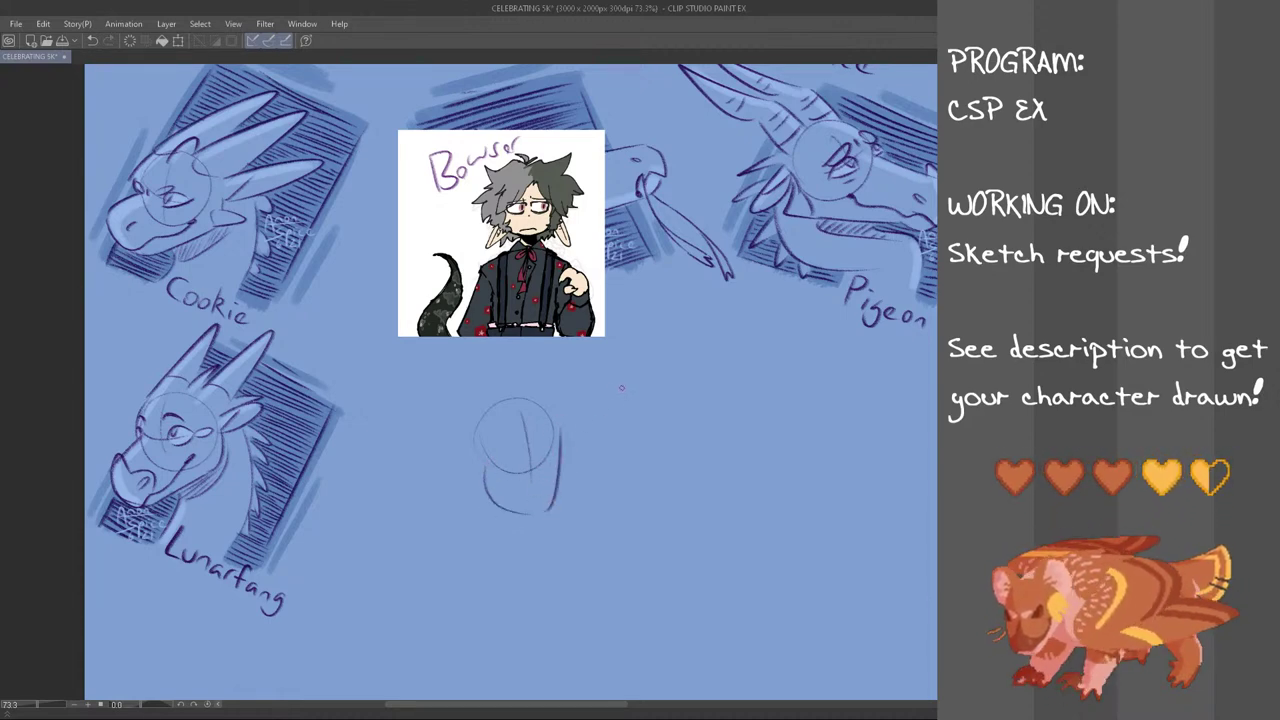
# Draw the worried eyebrows, the small dots between them and the half-closed near eye
pyautogui.moveTo(497, 444)
pyautogui.mouseDown()
pyautogui.moveTo(561, 446)
pyautogui.moveTo(523, 454)
pyautogui.mouseUp()
pyautogui.hotkey('ctrl', 'z')
pyautogui.hotkey('ctrl', 'z')
pyautogui.click(542, 441)
pyautogui.click(537, 442)
pyautogui.hotkey('ctrl', 'z')
pyautogui.click(535, 441)
pyautogui.hotkey('ctrl', 'z')
pyautogui.hotkey('ctrl', 'z')
pyautogui.moveTo(502, 453); pyautogui.dragTo(523, 459)
pyautogui.hotkey('ctrl', 'z')
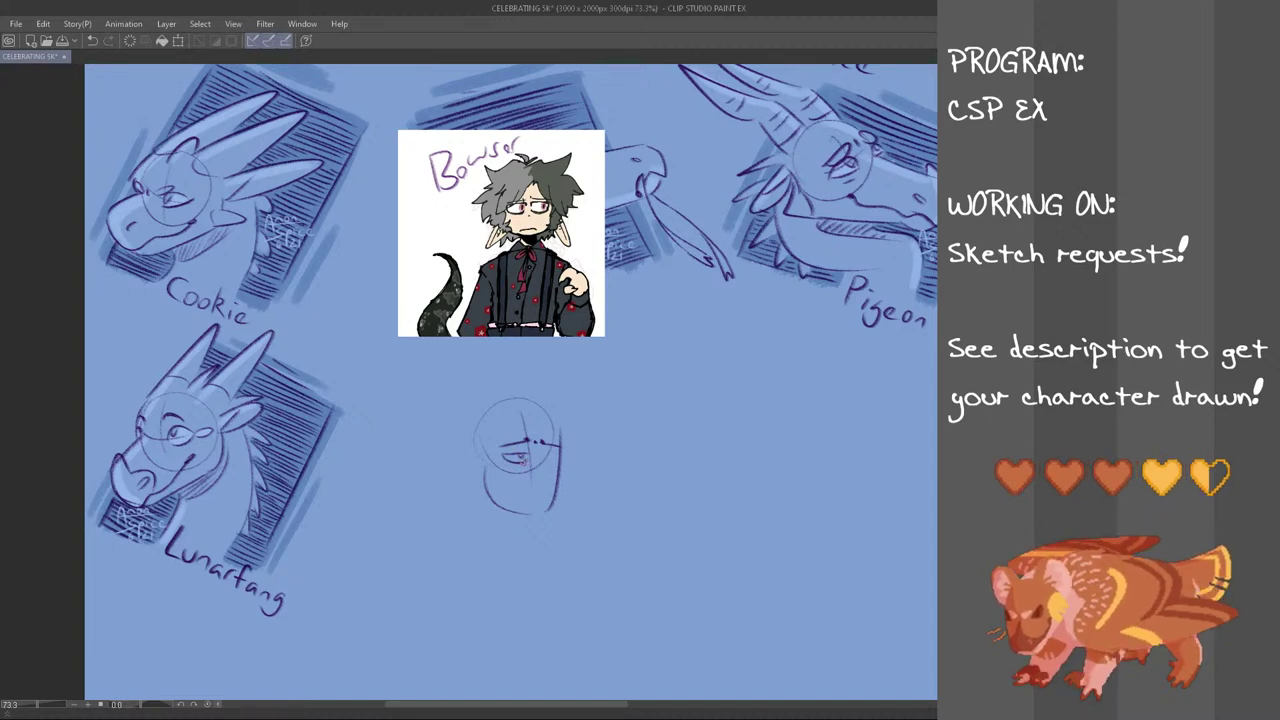
# Draw the half-closed far eye and the long narrow nose, redoing unsatisfactory strokes
pyautogui.hotkey('ctrl', 'z')
pyautogui.moveTo(538, 449)
pyautogui.mouseDown()
pyautogui.moveTo(530, 483)
pyautogui.moveTo(563, 463)
pyautogui.mouseUp()
pyautogui.hotkey('ctrl', 'z')
pyautogui.hotkey('ctrl', 'z')
pyautogui.hotkey('ctrl', 'z')
pyautogui.hotkey('ctrl', 'z')
pyautogui.hotkey('ctrl', 'z')
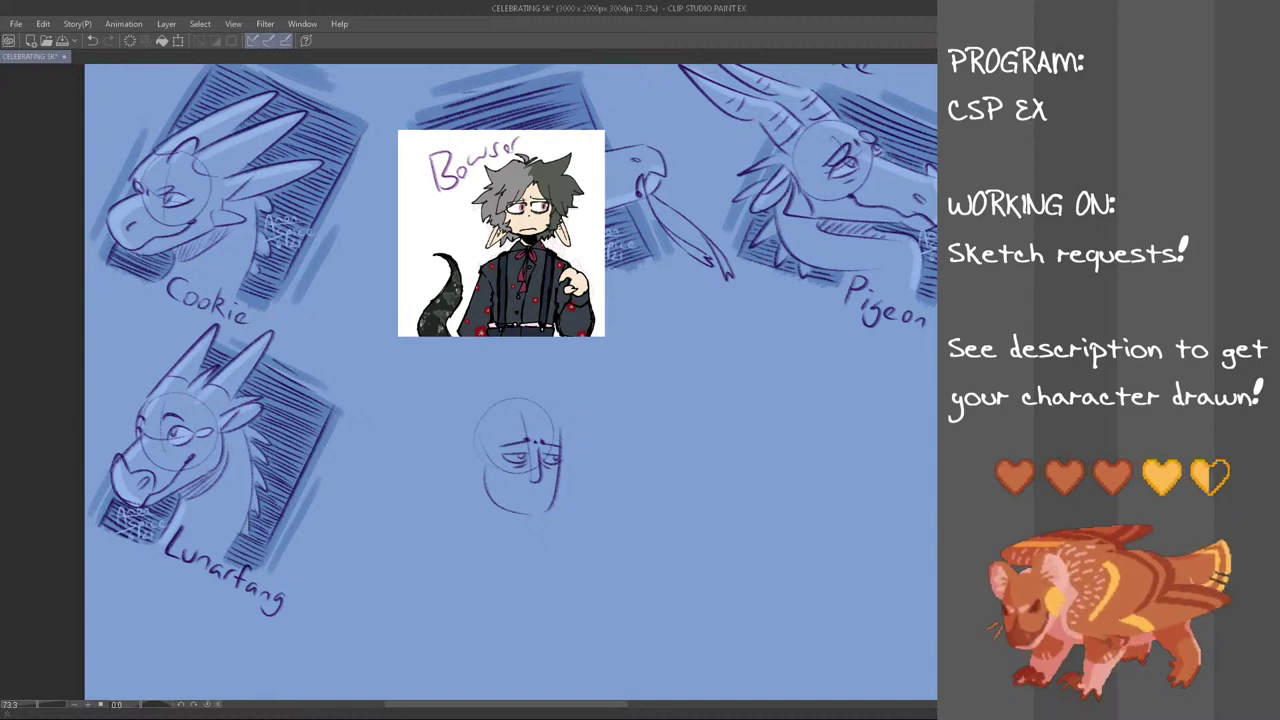
# Lasso the whole face sketch, enlarge and reposition it slightly, and clear the selection
pyautogui.moveTo(430, 372); pyautogui.dragTo(626, 568)
pyautogui.hotkey('ctrl', 't')
pyautogui.moveTo(589, 522); pyautogui.dragTo(581, 513)
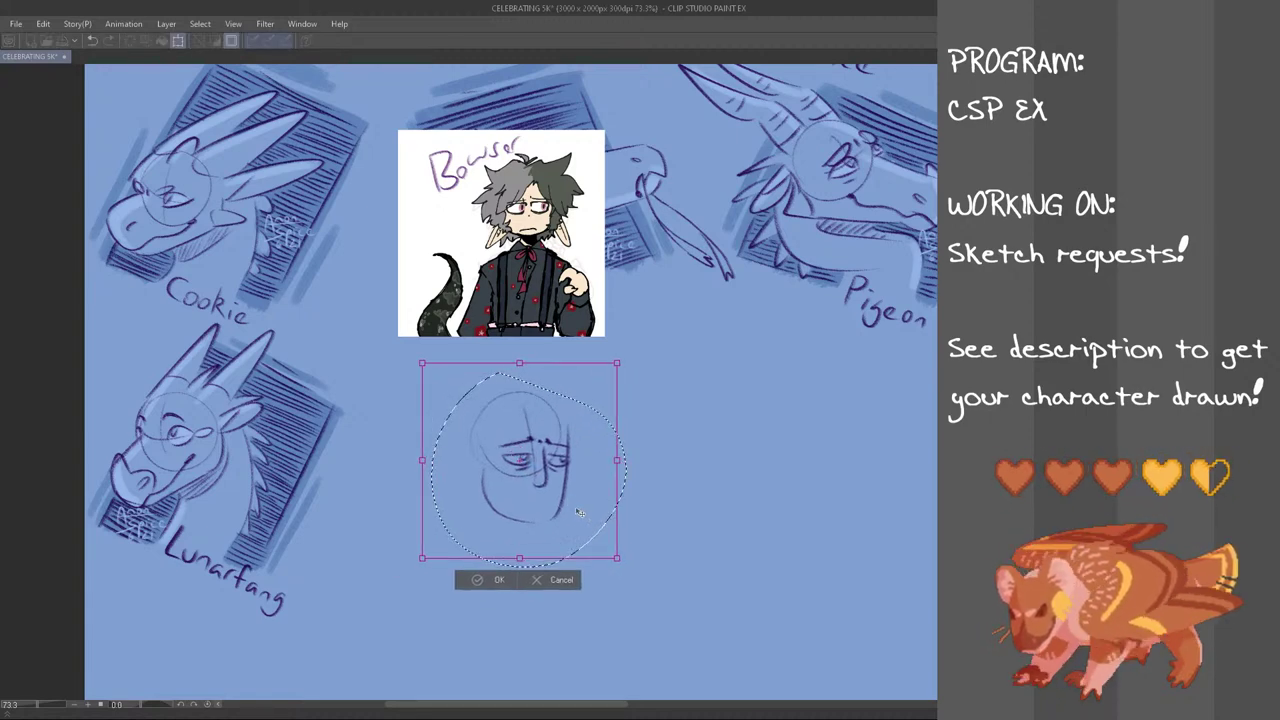
pyautogui.click(499, 580)
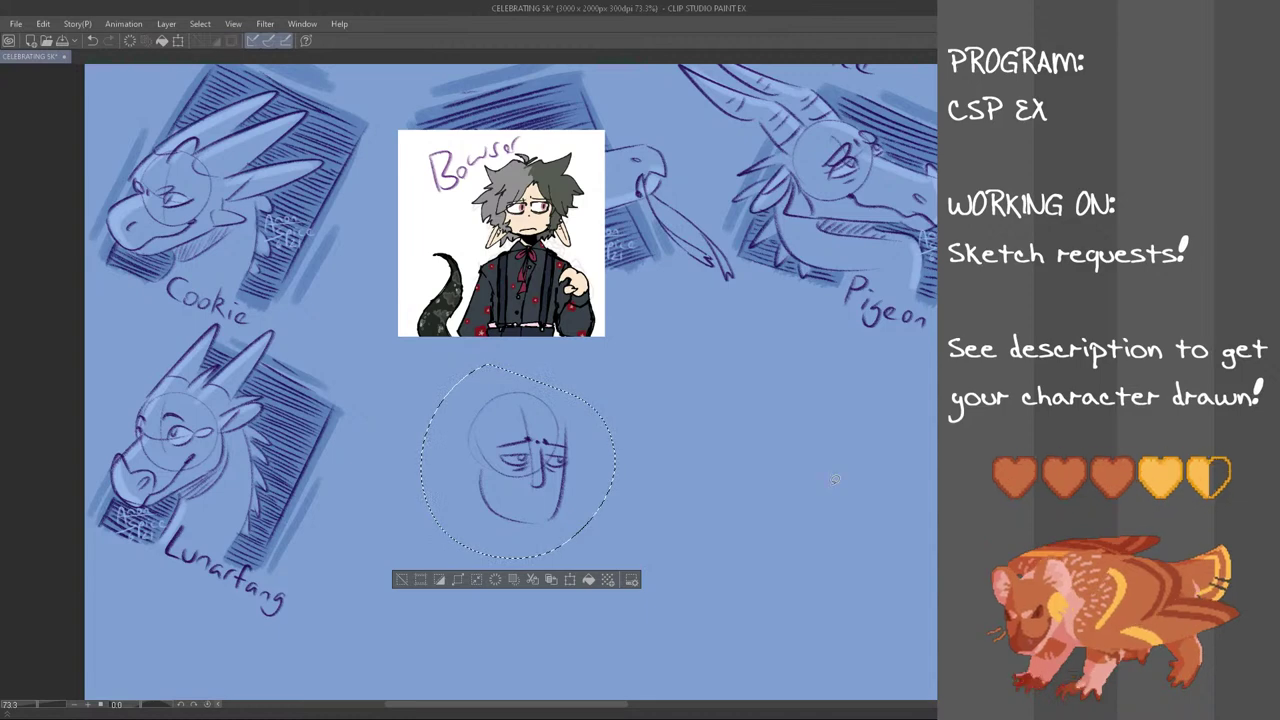
pyautogui.hotkey('ctrl', 'd')
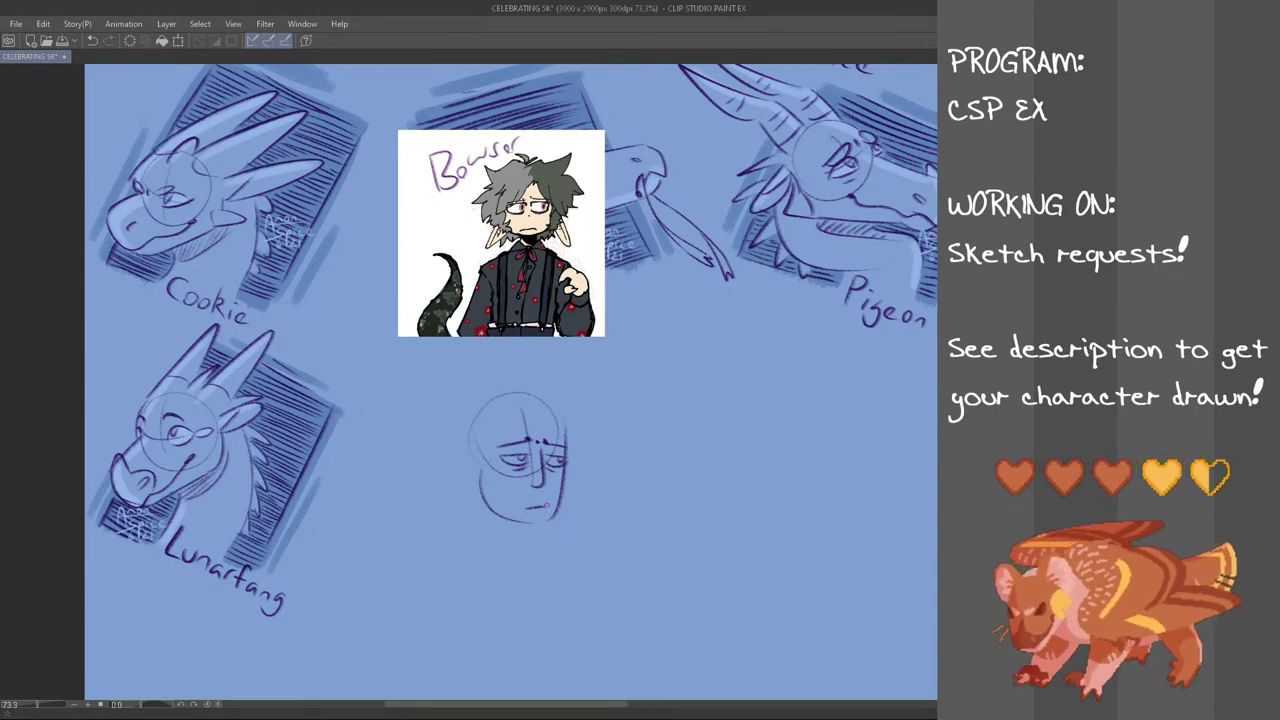
# Draw a small frowning mouth below the nose, redoing it until the shape fits
pyautogui.hotkey('ctrl', 'z')
pyautogui.moveTo(525, 510); pyautogui.dragTo(547, 508)
pyautogui.hotkey('ctrl', 'z')
pyautogui.hotkey('ctrl', 'z')
pyautogui.hotkey('ctrl', 'z')
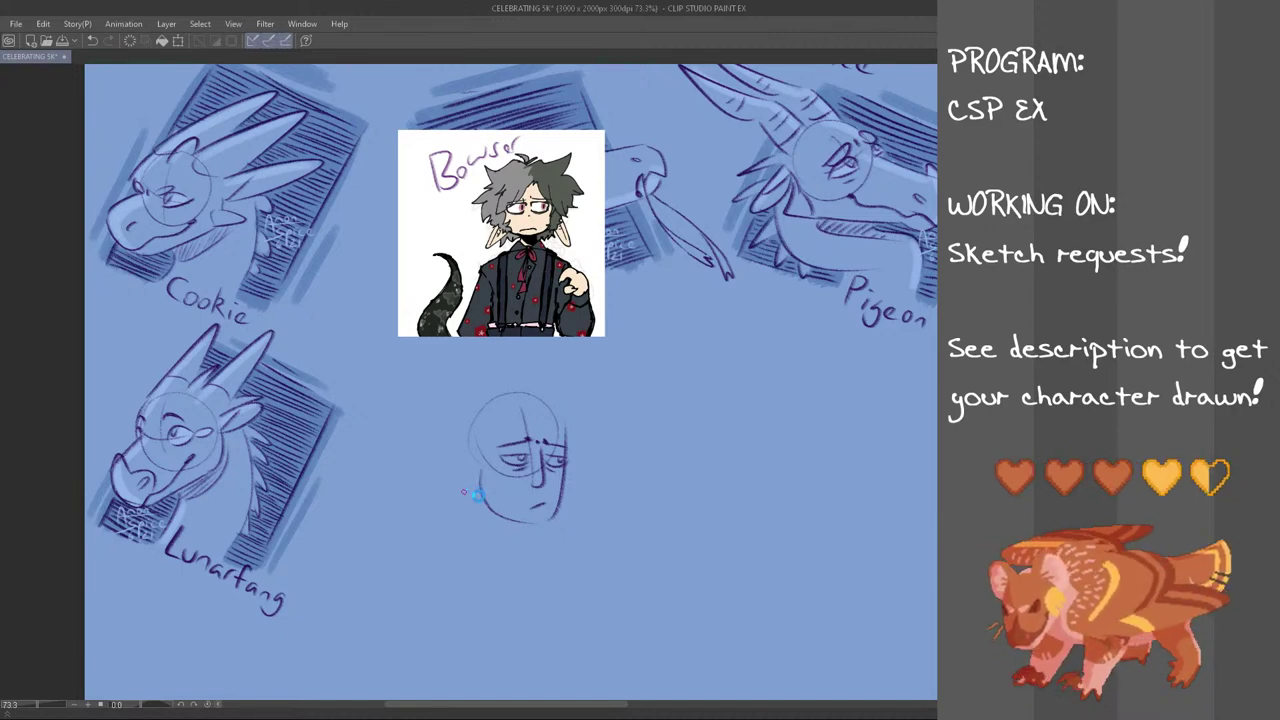
# Sketch long drooping pointed ears on both sides of the head
pyautogui.moveTo(468, 458)
pyautogui.mouseDown()
pyautogui.moveTo(480, 490)
pyautogui.moveTo(439, 520)
pyautogui.moveTo(478, 502)
pyautogui.moveTo(434, 516)
pyautogui.moveTo(478, 503)
pyautogui.mouseUp()
pyautogui.hotkey('ctrl', 'z')
pyautogui.hotkey('ctrl', 'z')
pyautogui.hotkey('ctrl', 'z')
pyautogui.moveTo(570, 465)
pyautogui.mouseDown()
pyautogui.moveTo(596, 515)
pyautogui.moveTo(569, 502)
pyautogui.mouseUp()
pyautogui.hotkey('ctrl', 'z')
pyautogui.hotkey('ctrl', 'z')
pyautogui.hotkey('ctrl', 'z')
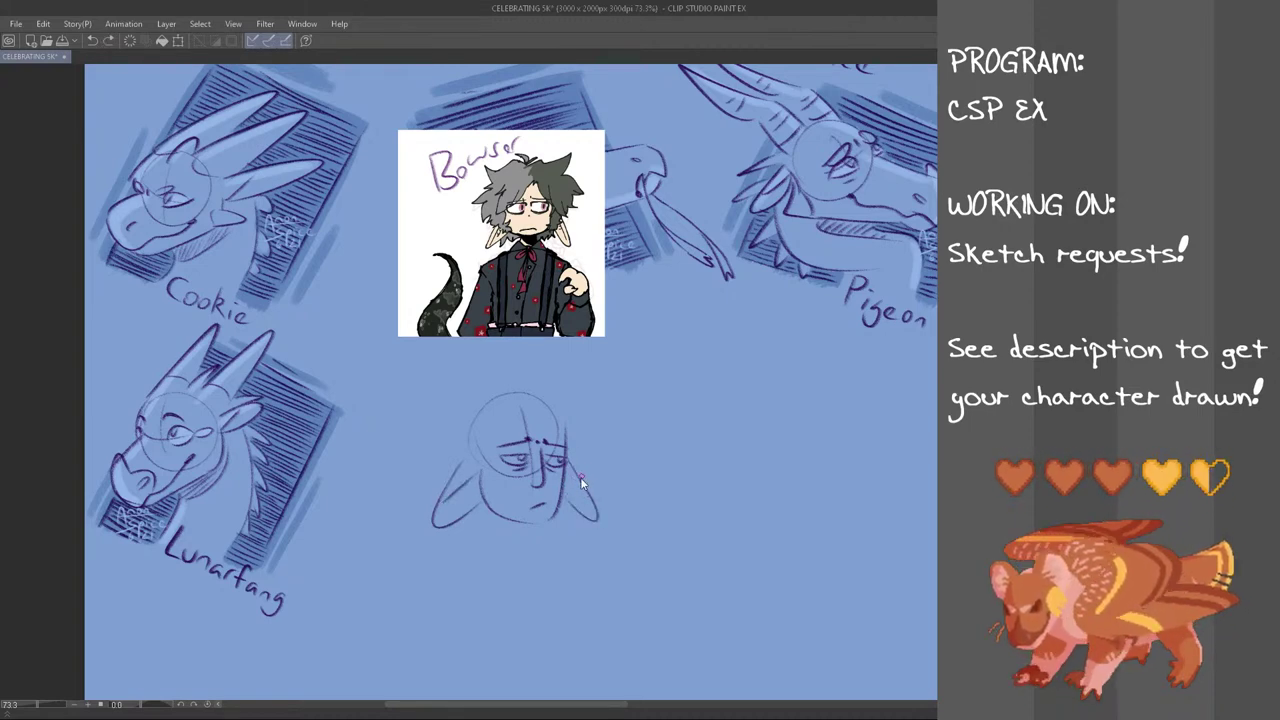
# Redraw the far ear's outline and try extra lines where both ears meet the face
pyautogui.hotkey('ctrl', 'z')
pyautogui.moveTo(572, 462); pyautogui.dragTo(600, 518)
pyautogui.hotkey('ctrl', 'z')
pyautogui.moveTo(479, 480); pyautogui.dragTo(441, 503)
pyautogui.hotkey('ctrl', 'z')
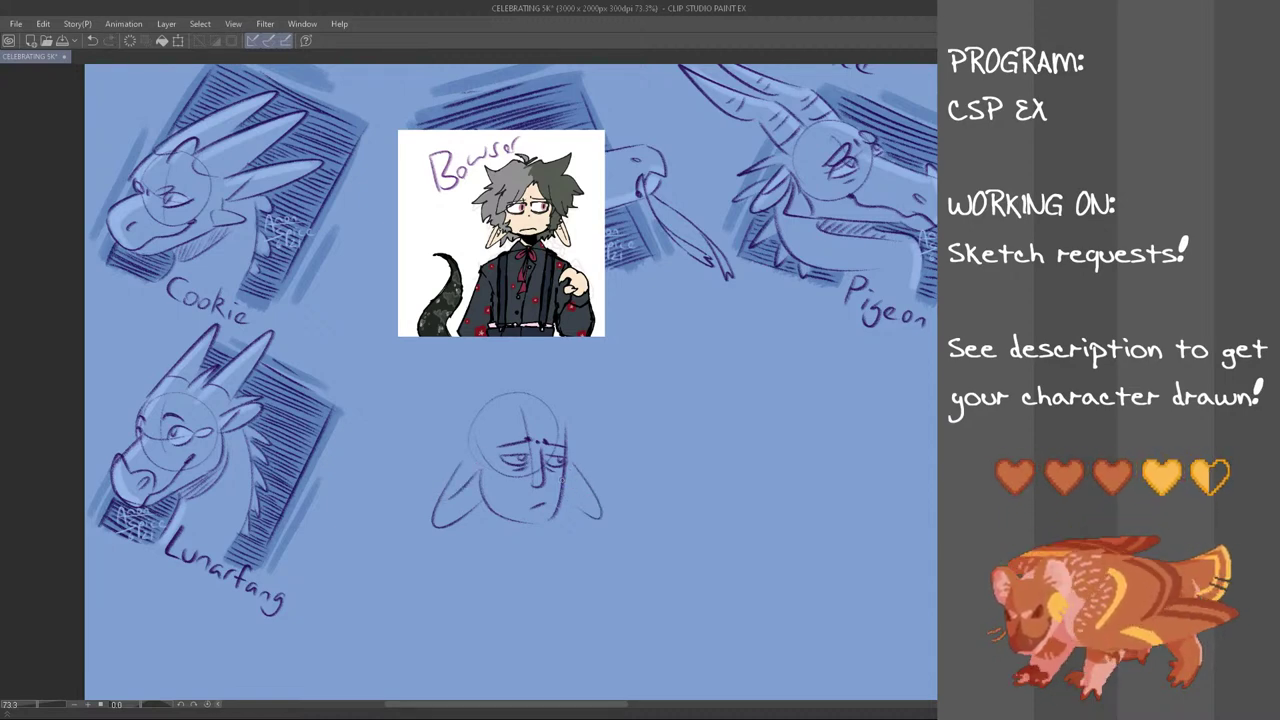
pyautogui.hotkey('ctrl', 'z')
pyautogui.moveTo(564, 474); pyautogui.dragTo(587, 498)
pyautogui.hotkey('ctrl', 'z')
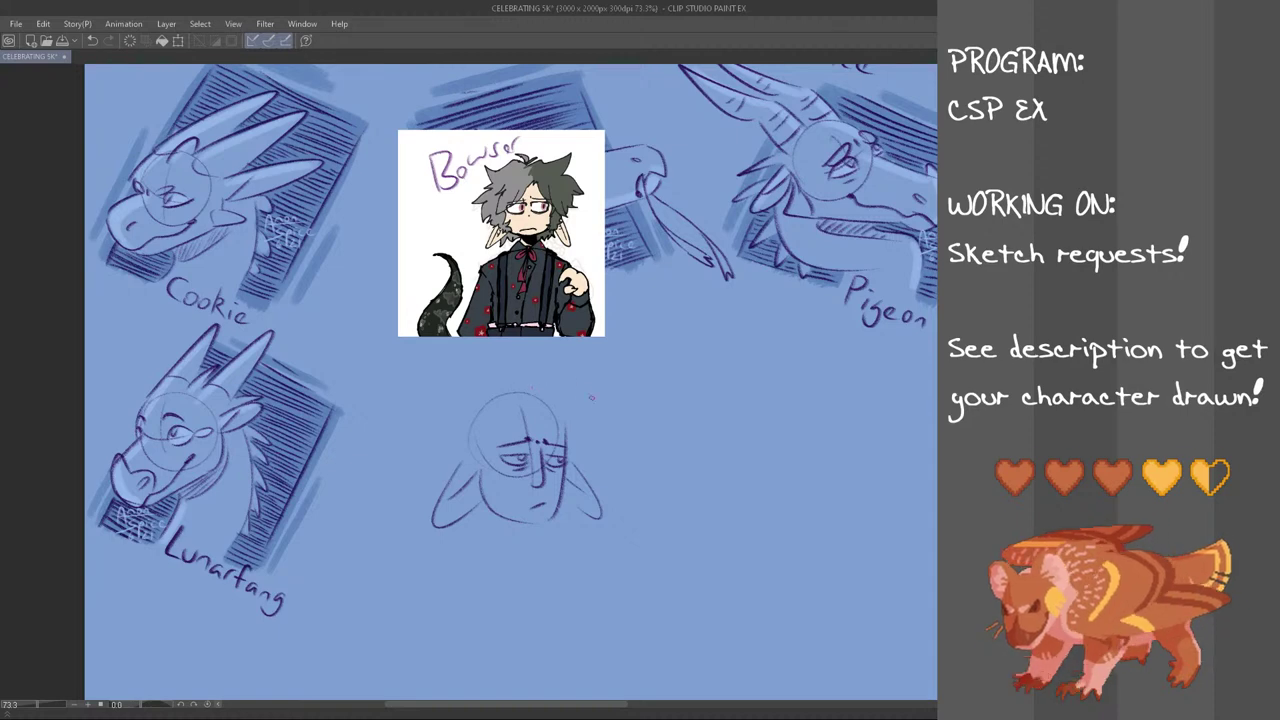
# Sketch the fringe and outer hair on the far side of the head, from the parting past the far brow
pyautogui.moveTo(517, 412)
pyautogui.mouseDown()
pyautogui.moveTo(540, 444)
pyautogui.moveTo(578, 450)
pyautogui.mouseUp()
pyautogui.hotkey('ctrl', 'z')
pyautogui.hotkey('ctrl', 'z')
pyautogui.hotkey('ctrl', 'z')
pyautogui.moveTo(557, 399); pyautogui.dragTo(577, 442)
pyautogui.hotkey('ctrl', 'z')
pyautogui.hotkey('ctrl', 'z')
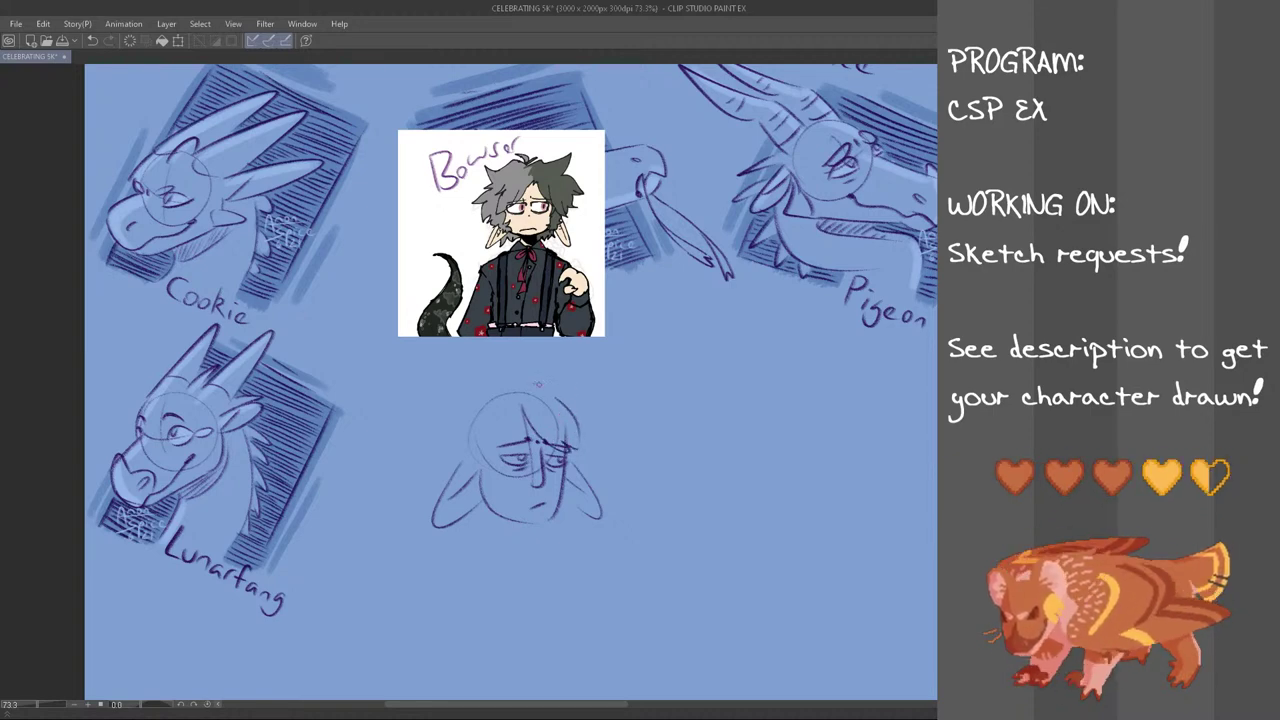
pyautogui.moveTo(545, 386); pyautogui.dragTo(584, 404)
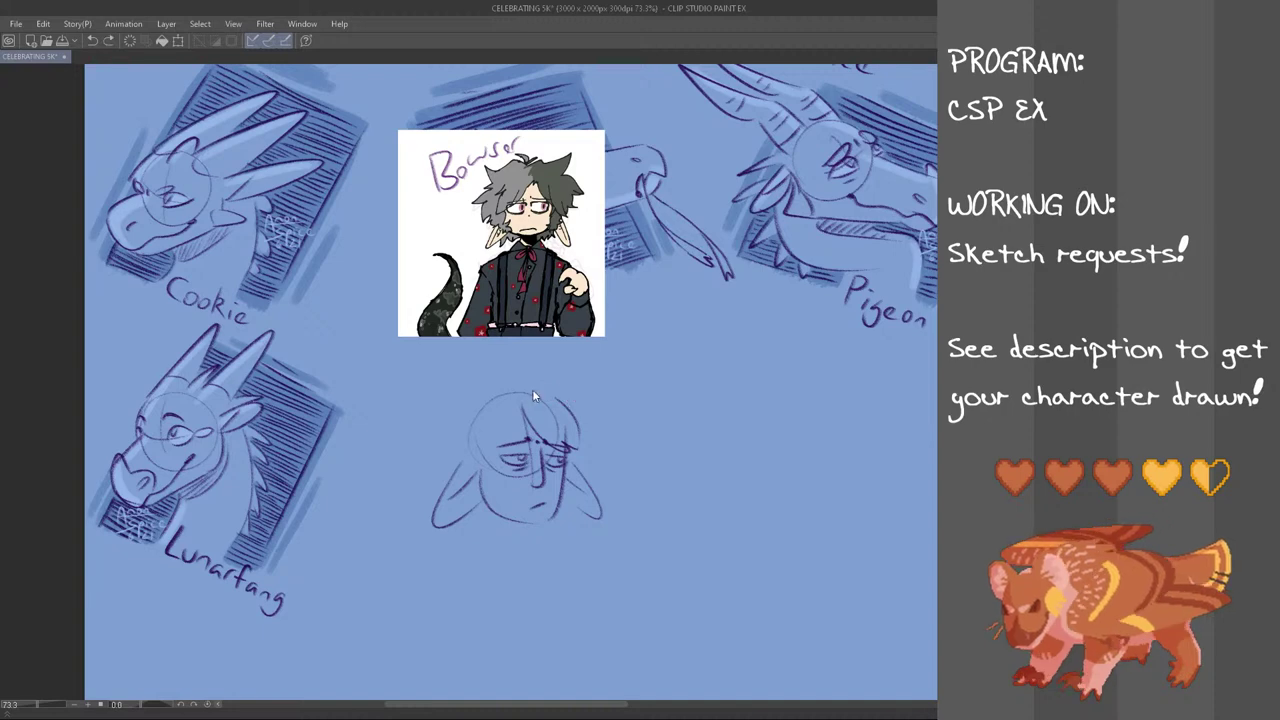
# Sketch the hair tuft on the crown and the fringe strand from the parting toward the near brow
pyautogui.moveTo(514, 396)
pyautogui.mouseDown()
pyautogui.moveTo(555, 388)
pyautogui.moveTo(548, 396)
pyautogui.moveTo(516, 364)
pyautogui.moveTo(486, 376)
pyautogui.moveTo(455, 456)
pyautogui.mouseUp()
pyautogui.hotkey('ctrl', 'z')
pyautogui.hotkey('ctrl', 'z')
pyautogui.hotkey('ctrl', 'z')
pyautogui.moveTo(507, 390)
pyautogui.mouseDown()
pyautogui.moveTo(459, 442)
pyautogui.moveTo(478, 384)
pyautogui.moveTo(460, 449)
pyautogui.mouseUp()
pyautogui.hotkey('ctrl', 'z')
pyautogui.hotkey('ctrl', 'z')
pyautogui.moveTo(523, 408); pyautogui.dragTo(499, 449)
pyautogui.hotkey('ctrl', 'z')
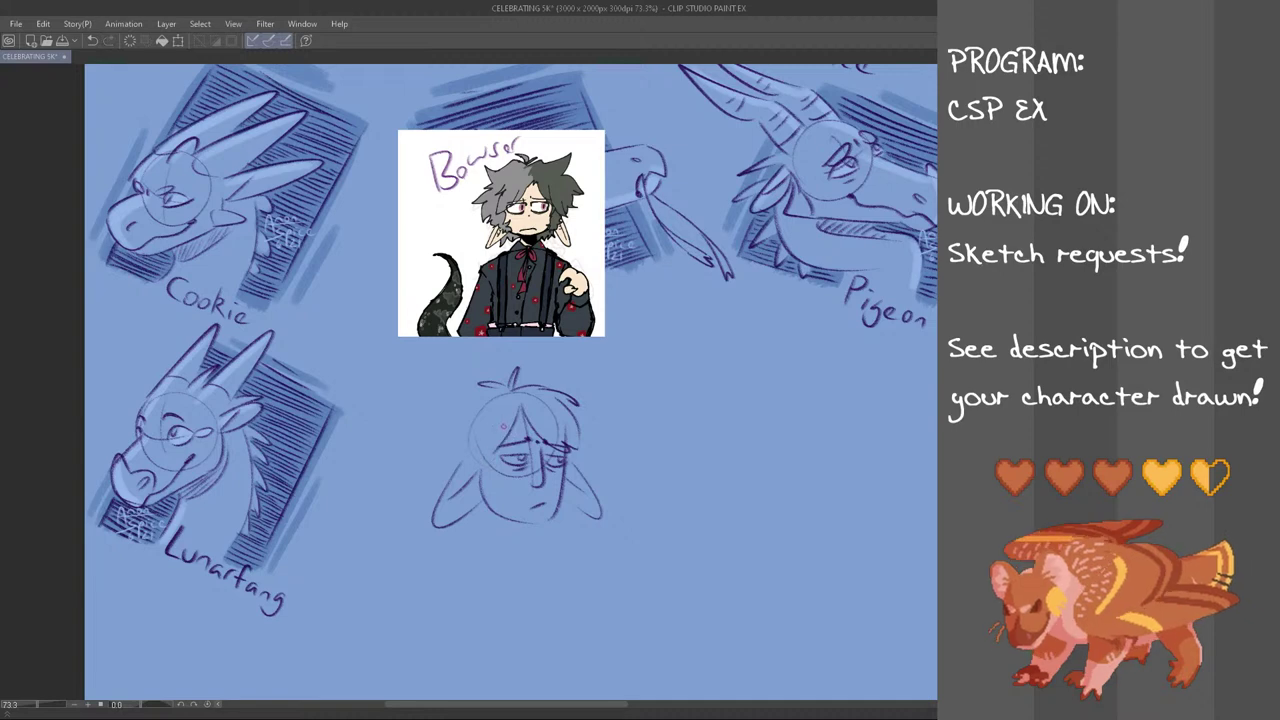
# Draw the hair strands framing the near side of the forehead, redoing unsatisfactory strokes
pyautogui.hotkey('ctrl', 'z')
pyautogui.moveTo(522, 406)
pyautogui.mouseDown()
pyautogui.moveTo(486, 464)
pyautogui.moveTo(494, 457)
pyautogui.moveTo(471, 455)
pyautogui.mouseUp()
pyautogui.hotkey('ctrl', 'z')
pyautogui.hotkey('ctrl', 'z')
pyautogui.hotkey('ctrl', 'z')
pyautogui.hotkey('ctrl', 'z')
pyautogui.hotkey('ctrl', 'z')
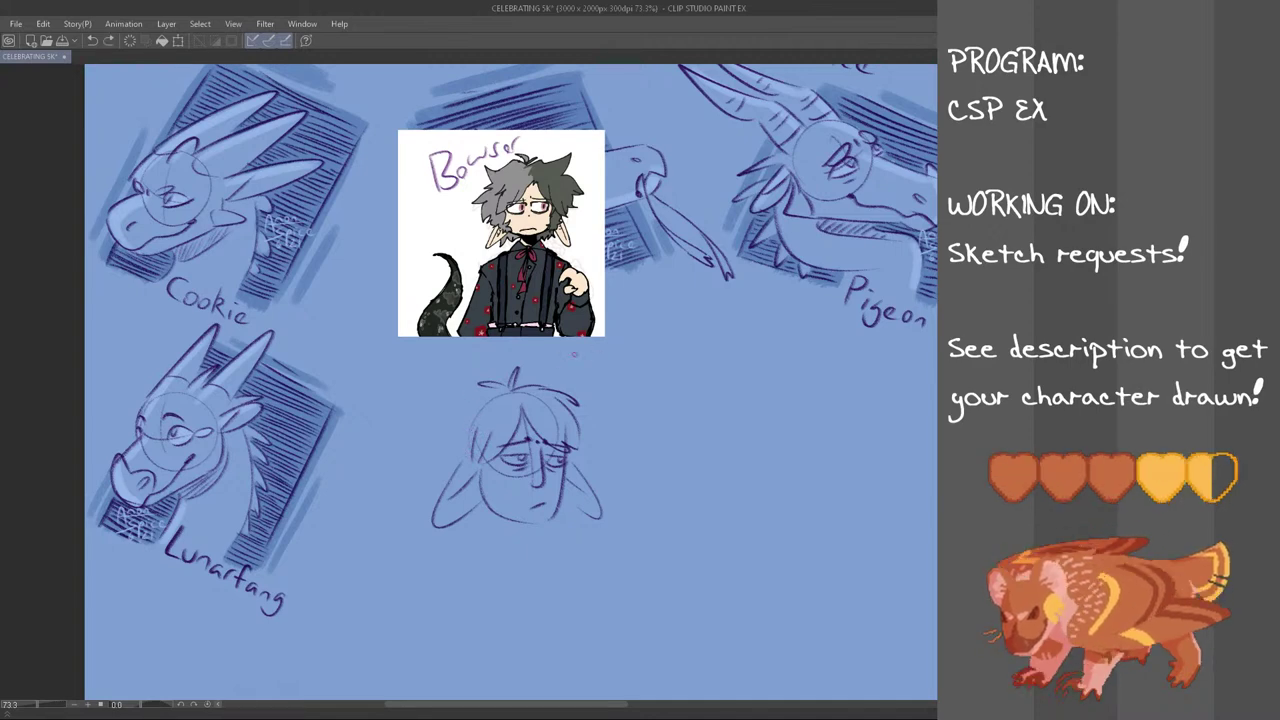
# Sketch the rounded outer hair outline from the crown down to the near ear
pyautogui.moveTo(499, 394); pyautogui.dragTo(455, 418)
pyautogui.hotkey('ctrl', 'z')
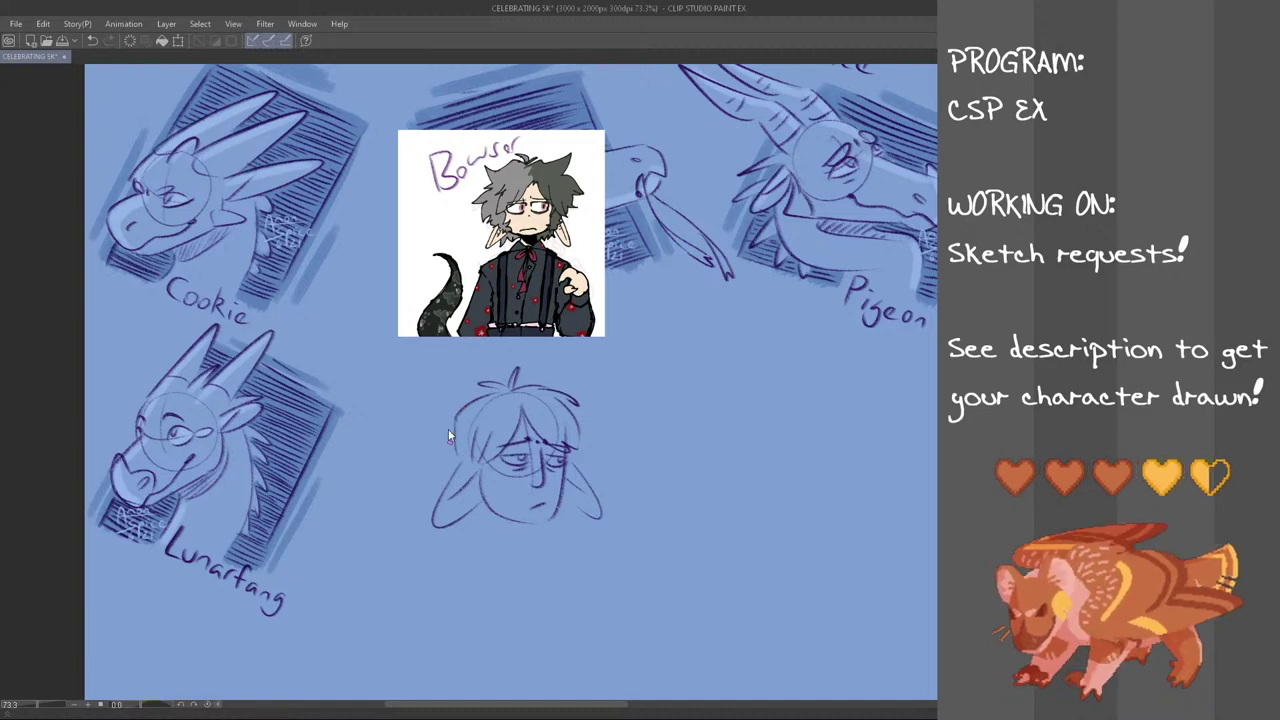
pyautogui.hotkey('ctrl', 'z')
pyautogui.moveTo(456, 424); pyautogui.dragTo(458, 458)
pyautogui.hotkey('ctrl', 'z')
pyautogui.hotkey('ctrl', 'z')
pyautogui.hotkey('ctrl', 'z')
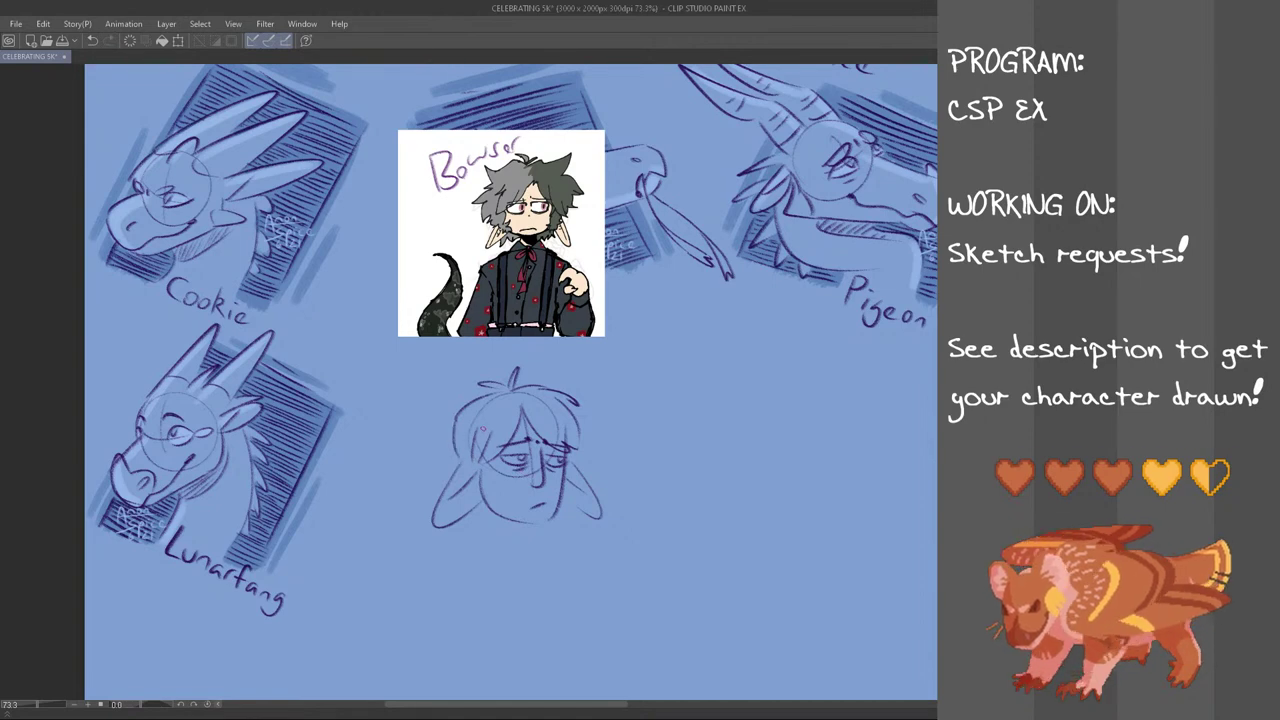
pyautogui.hotkey('ctrl', 'z')
pyautogui.moveTo(475, 412); pyautogui.dragTo(459, 443)
pyautogui.hotkey('ctrl', 'z')
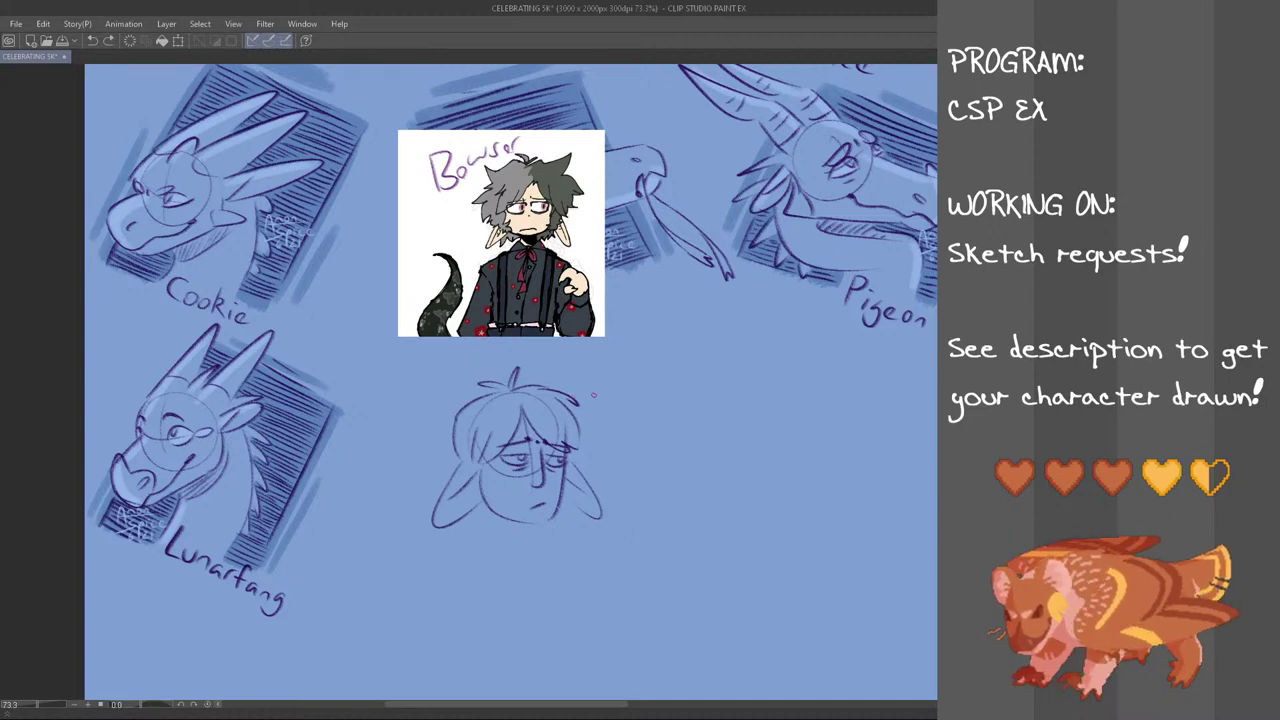
# Sketch the neck and the sloping shoulder lines below the head, redoing unsatisfactory strokes
pyautogui.moveTo(488, 506); pyautogui.dragTo(478, 546)
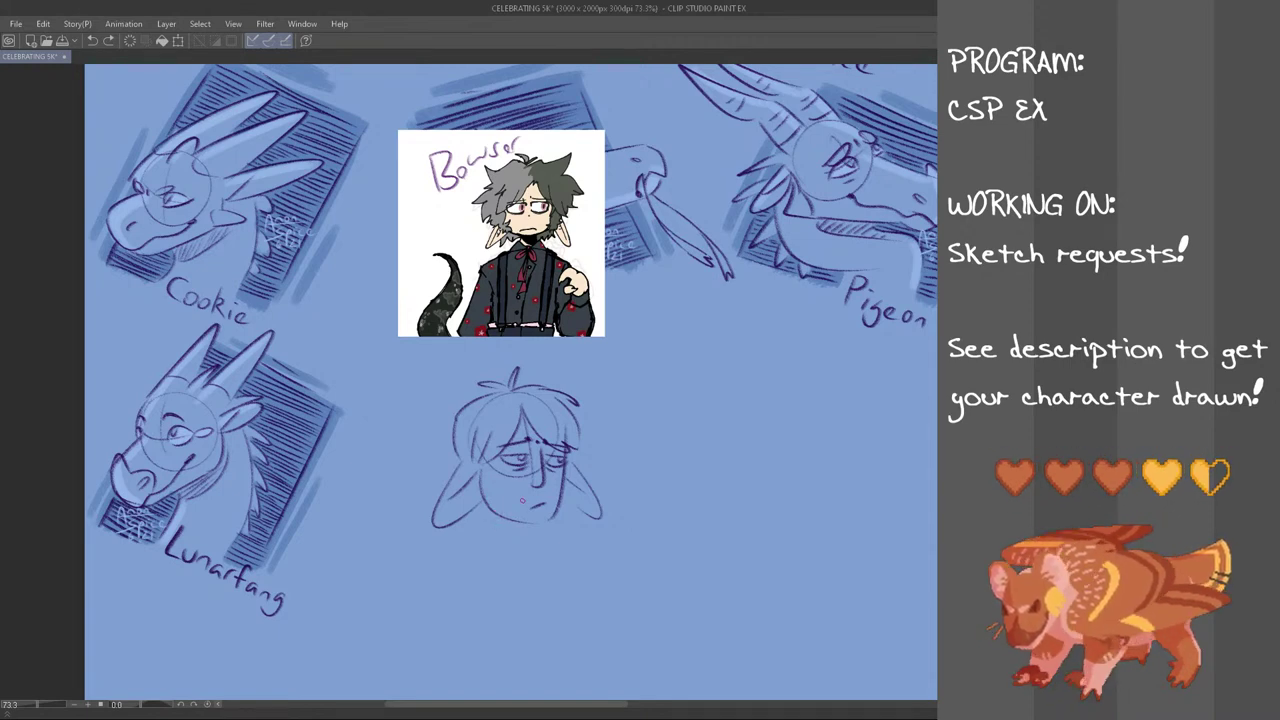
pyautogui.moveTo(481, 512)
pyautogui.mouseDown()
pyautogui.moveTo(483, 541)
pyautogui.moveTo(511, 529)
pyautogui.moveTo(476, 540)
pyautogui.moveTo(515, 528)
pyautogui.moveTo(519, 544)
pyautogui.moveTo(482, 532)
pyautogui.moveTo(517, 536)
pyautogui.moveTo(434, 560)
pyautogui.mouseUp()
pyautogui.hotkey('ctrl', 'z')
pyautogui.hotkey('ctrl', 'z')
pyautogui.hotkey('ctrl', 'z')
pyautogui.hotkey('ctrl', 'z')
pyautogui.hotkey('ctrl', 'z')
pyautogui.hotkey('ctrl', 'z')
pyautogui.hotkey('ctrl', 'z')
pyautogui.hotkey('ctrl', 'z')
pyautogui.hotkey('ctrl', 'z')
pyautogui.hotkey('ctrl', 'z')
pyautogui.hotkey('ctrl', 'z')
# Sketch the knot and drooping loops of the neck ribbon below the throat
pyautogui.moveTo(519, 544)
pyautogui.mouseDown()
pyautogui.moveTo(556, 565)
pyautogui.moveTo(499, 557)
pyautogui.moveTo(489, 597)
pyautogui.moveTo(514, 592)
pyautogui.moveTo(508, 576)
pyautogui.moveTo(522, 595)
pyautogui.moveTo(505, 622)
pyautogui.mouseUp()
pyautogui.hotkey('ctrl', 'z')
pyautogui.hotkey('ctrl', 'z')
pyautogui.hotkey('ctrl', 'z')
pyautogui.hotkey('ctrl', 'z')
pyautogui.hotkey('ctrl', 'z')
pyautogui.hotkey('ctrl', 'z')
pyautogui.hotkey('ctrl', 'z')
pyautogui.hotkey('ctrl', 'z')
pyautogui.hotkey('ctrl', 'z')
pyautogui.moveTo(499, 568)
pyautogui.mouseDown()
pyautogui.moveTo(496, 641)
pyautogui.moveTo(502, 577)
pyautogui.mouseUp()
pyautogui.hotkey('ctrl', 'z')
# Draw the ribbon's long tails hanging down the chest, redoing unsatisfactory strokes
pyautogui.moveTo(508, 568); pyautogui.dragTo(509, 636)
pyautogui.hotkey('ctrl', 'z')
pyautogui.hotkey('ctrl', 'z')
pyautogui.moveTo(499, 574); pyautogui.dragTo(512, 654)
pyautogui.hotkey('ctrl', 'z')
pyautogui.hotkey('ctrl', 'z')
pyautogui.hotkey('ctrl', 'z')
pyautogui.moveTo(512, 604); pyautogui.dragTo(510, 654)
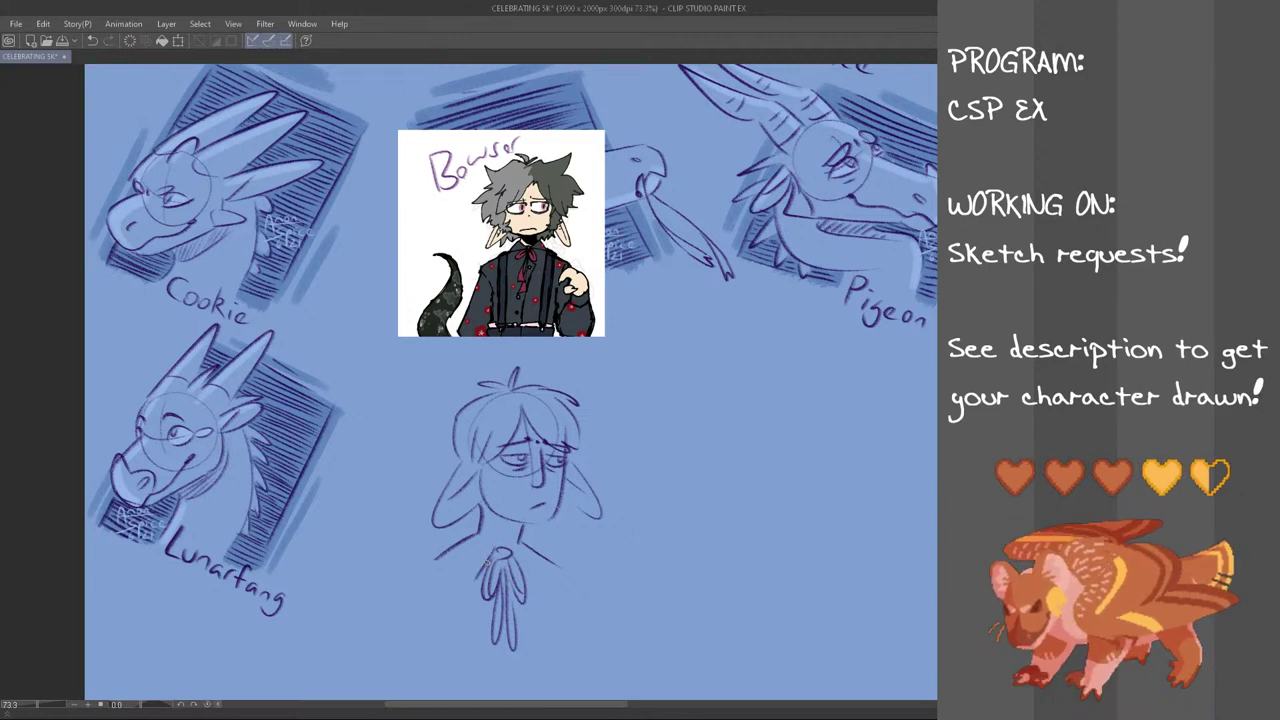
# Sketch the pointed shirt collar flaps on both sides of the ribbon knot, redoing unsatisfactory strokes
pyautogui.hotkey('ctrl', 'z')
pyautogui.moveTo(493, 547)
pyautogui.mouseDown()
pyautogui.moveTo(472, 550)
pyautogui.moveTo(476, 523)
pyautogui.moveTo(491, 552)
pyautogui.moveTo(474, 579)
pyautogui.moveTo(482, 569)
pyautogui.mouseUp()
pyautogui.hotkey('ctrl', 'z')
pyautogui.hotkey('ctrl', 'z')
pyautogui.hotkey('ctrl', 'z')
pyautogui.hotkey('ctrl', 'z')
pyautogui.moveTo(523, 530); pyautogui.dragTo(525, 583)
pyautogui.hotkey('ctrl', 'z')
pyautogui.hotkey('ctrl', 'z')
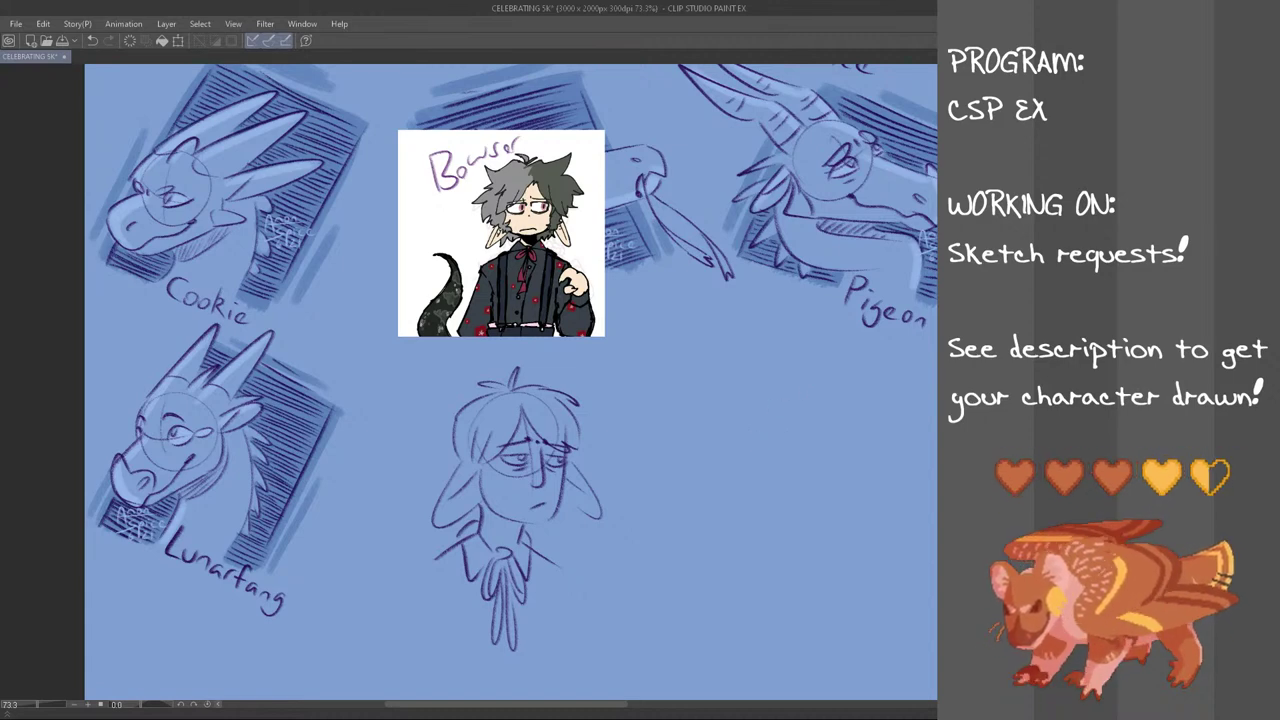
# Lasso the whole bust sketch, scale it down slightly and move it closer to the Lunarfang sketch
pyautogui.moveTo(575, 368)
pyautogui.mouseDown()
pyautogui.moveTo(655, 570)
pyautogui.moveTo(412, 560)
pyautogui.moveTo(445, 396)
pyautogui.moveTo(470, 372)
pyautogui.mouseUp()
pyautogui.hotkey('ctrl', 't')
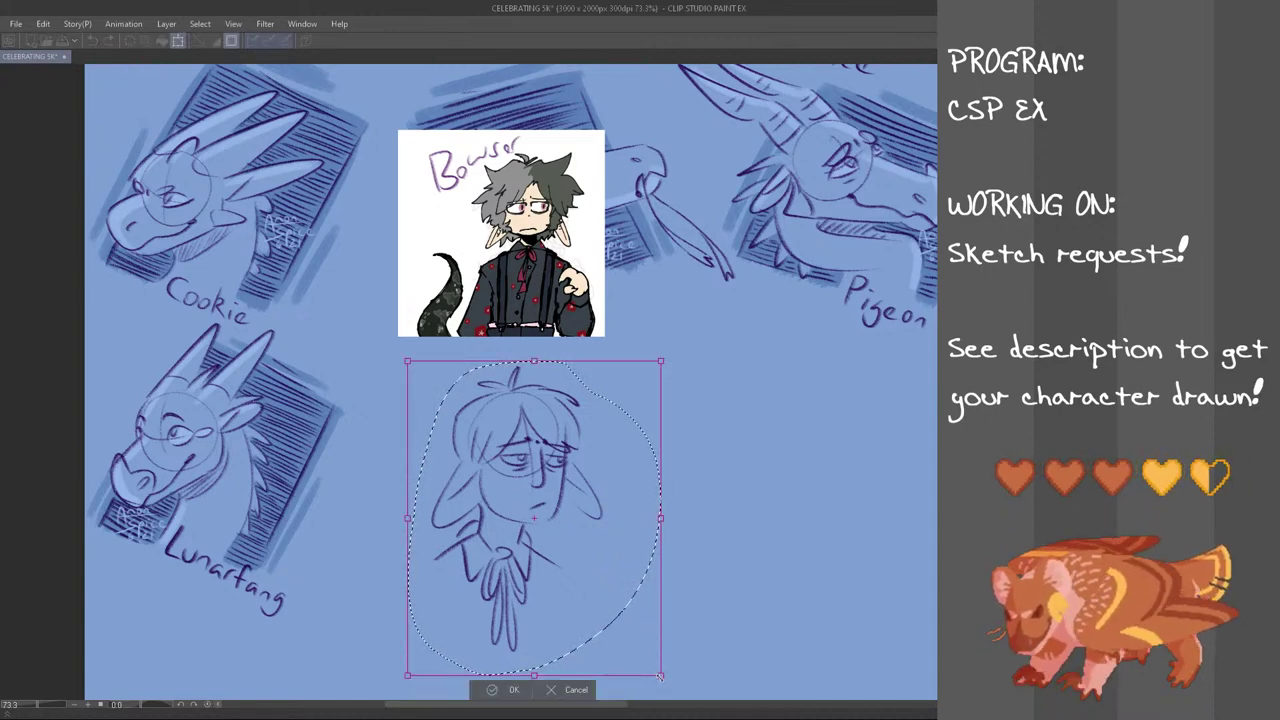
pyautogui.moveTo(572, 579); pyautogui.dragTo(513, 587)
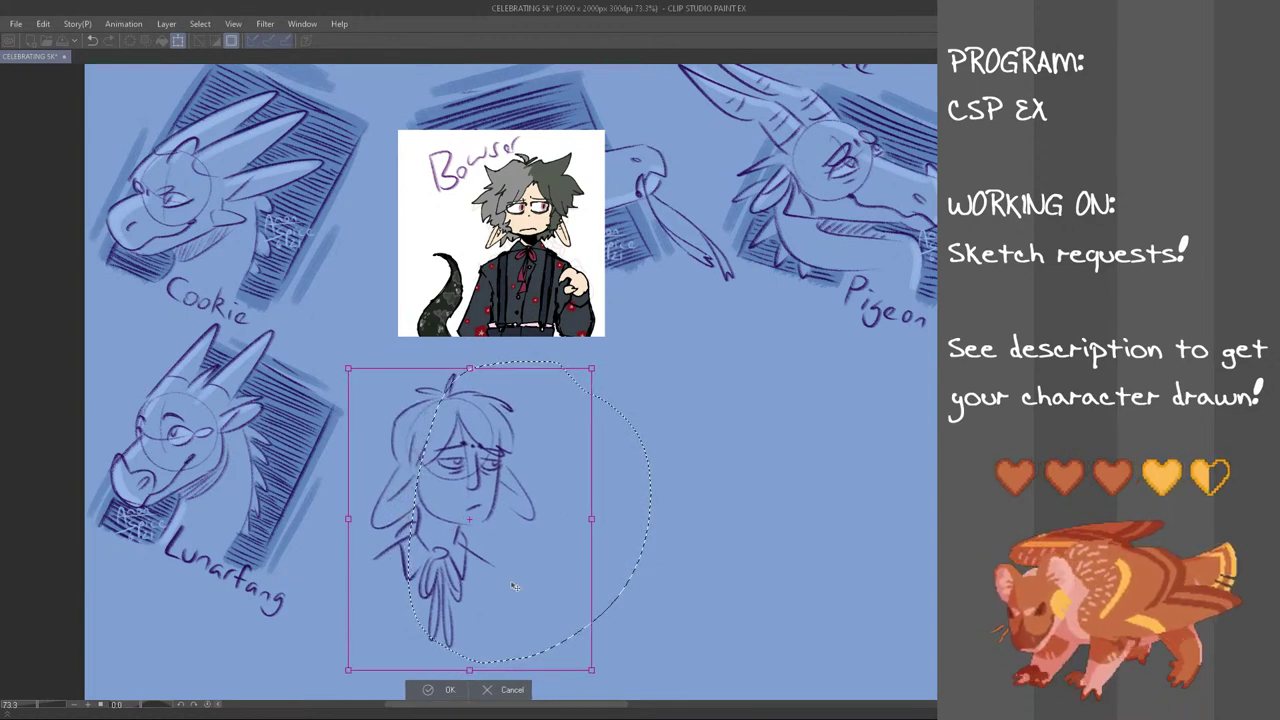
pyautogui.click(447, 690)
pyautogui.hotkey('ctrl', 'd')
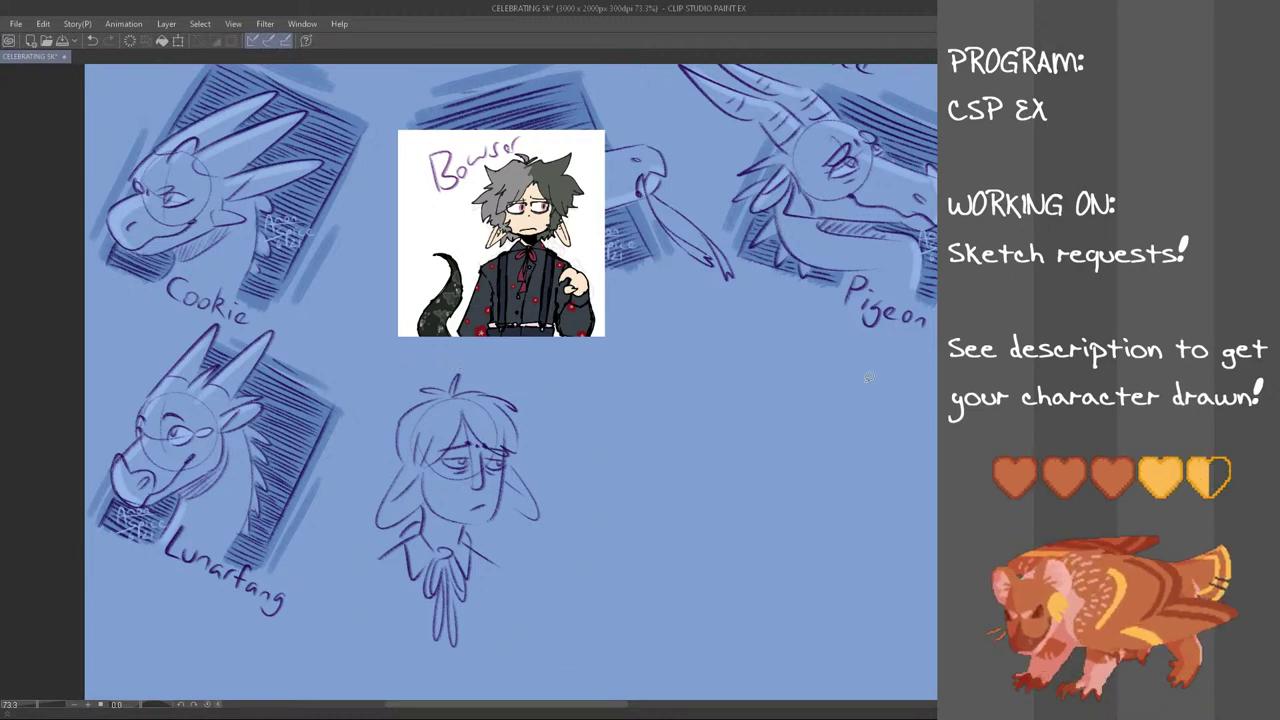
# Draw the slanted frame edges behind both sides of the bust, redoing unsatisfactory lines
pyautogui.moveTo(402, 464)
pyautogui.mouseDown()
pyautogui.moveTo(368, 516)
pyautogui.moveTo(387, 446)
pyautogui.mouseUp()
pyautogui.hotkey('ctrl', 'd')
pyautogui.hotkey('ctrl', 'z')
pyautogui.moveTo(343, 553)
pyautogui.mouseDown()
pyautogui.moveTo(386, 440)
pyautogui.moveTo(394, 450)
pyautogui.moveTo(370, 490)
pyautogui.mouseUp()
pyautogui.hotkey('ctrl', 'z')
pyautogui.hotkey('ctrl', 'z')
pyautogui.hotkey('ctrl', 'z')
pyautogui.hotkey('ctrl', 'z')
pyautogui.moveTo(506, 570); pyautogui.dragTo(530, 520)
pyautogui.hotkey('ctrl', 'z')
pyautogui.hotkey('ctrl', 'z')
pyautogui.hotkey('ctrl', 'z')
pyautogui.moveTo(344, 553); pyautogui.dragTo(400, 458)
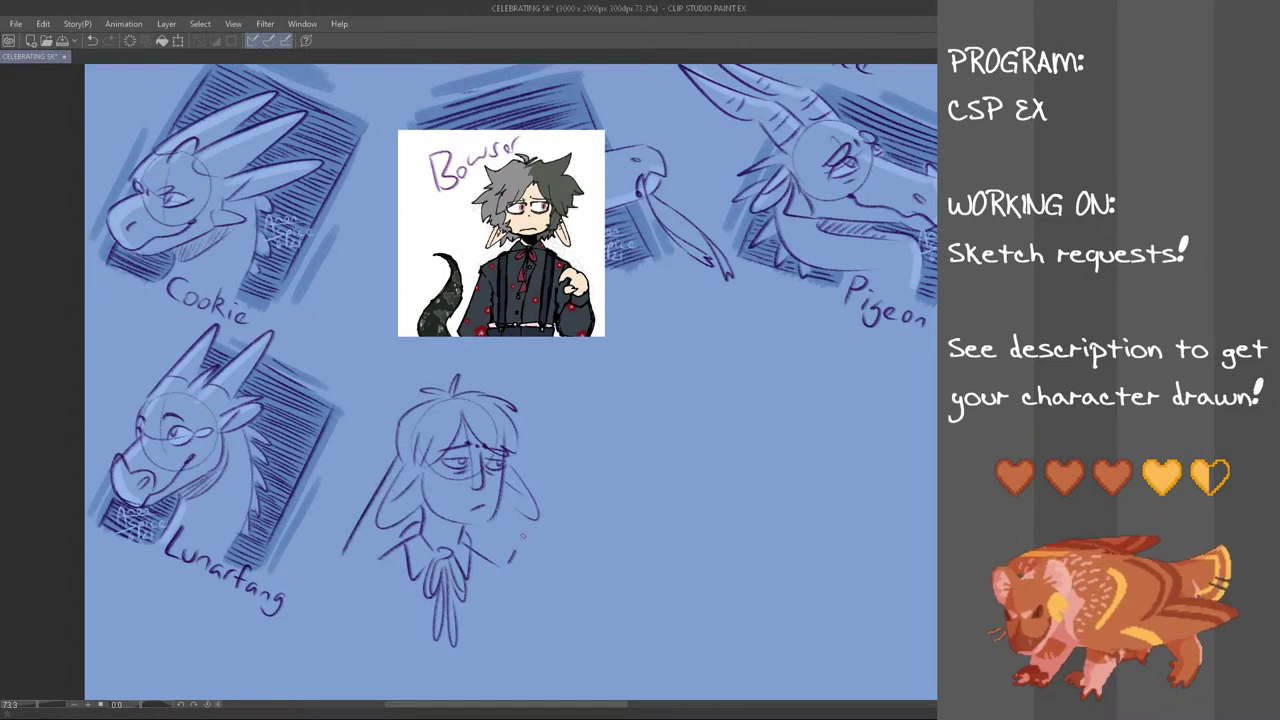
pyautogui.moveTo(511, 569); pyautogui.dragTo(535, 531)
pyautogui.moveTo(515, 422)
pyautogui.mouseDown()
pyautogui.moveTo(563, 457)
pyautogui.moveTo(548, 430)
pyautogui.moveTo(540, 524)
pyautogui.mouseUp()
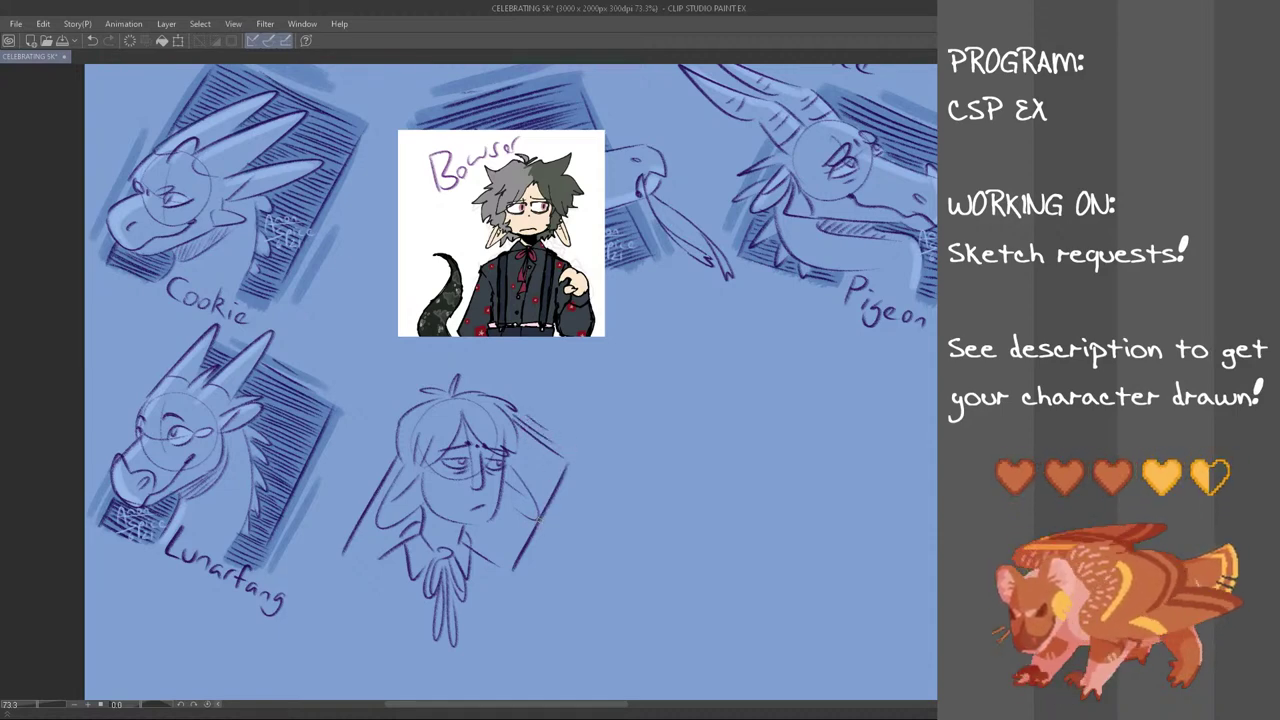
# Hatch the frame area between the left frame edge, the ear and the shoulder
pyautogui.moveTo(349, 556)
pyautogui.mouseDown()
pyautogui.moveTo(390, 526)
pyautogui.moveTo(398, 545)
pyautogui.moveTo(414, 528)
pyautogui.mouseUp()
pyautogui.moveTo(408, 517); pyautogui.dragTo(420, 523)
pyautogui.moveTo(414, 512)
pyautogui.mouseDown()
pyautogui.moveTo(424, 520)
pyautogui.moveTo(383, 493)
pyautogui.moveTo(400, 469)
pyautogui.mouseUp()
# Hatch the frame area on the right side of the bust, from the shoulder up past the ear to the upper corner
pyautogui.moveTo(474, 541); pyautogui.dragTo(502, 550)
pyautogui.moveTo(470, 570); pyautogui.dragTo(508, 530)
pyautogui.moveTo(468, 552); pyautogui.dragTo(504, 530)
pyautogui.moveTo(474, 548)
pyautogui.mouseDown()
pyautogui.moveTo(508, 529)
pyautogui.moveTo(520, 548)
pyautogui.mouseUp()
pyautogui.moveTo(488, 523); pyautogui.dragTo(521, 542)
pyautogui.moveTo(495, 514)
pyautogui.mouseDown()
pyautogui.moveTo(525, 536)
pyautogui.moveTo(535, 528)
pyautogui.mouseUp()
pyautogui.moveTo(501, 503)
pyautogui.mouseDown()
pyautogui.moveTo(531, 521)
pyautogui.moveTo(514, 505)
pyautogui.moveTo(549, 502)
pyautogui.mouseUp()
pyautogui.moveTo(515, 476); pyautogui.dragTo(550, 492)
pyautogui.moveTo(512, 463); pyautogui.dragTo(554, 484)
pyautogui.moveTo(520, 459); pyautogui.dragTo(562, 475)
pyautogui.moveTo(534, 455)
pyautogui.mouseDown()
pyautogui.moveTo(564, 470)
pyautogui.moveTo(558, 446)
pyautogui.mouseUp()
pyautogui.moveTo(524, 472)
pyautogui.mouseDown()
pyautogui.moveTo(555, 466)
pyautogui.moveTo(564, 436)
pyautogui.mouseUp()
pyautogui.moveTo(512, 446); pyautogui.dragTo(540, 426)
pyautogui.moveTo(550, 466)
pyautogui.mouseDown()
pyautogui.moveTo(564, 456)
pyautogui.moveTo(552, 442)
pyautogui.mouseUp()
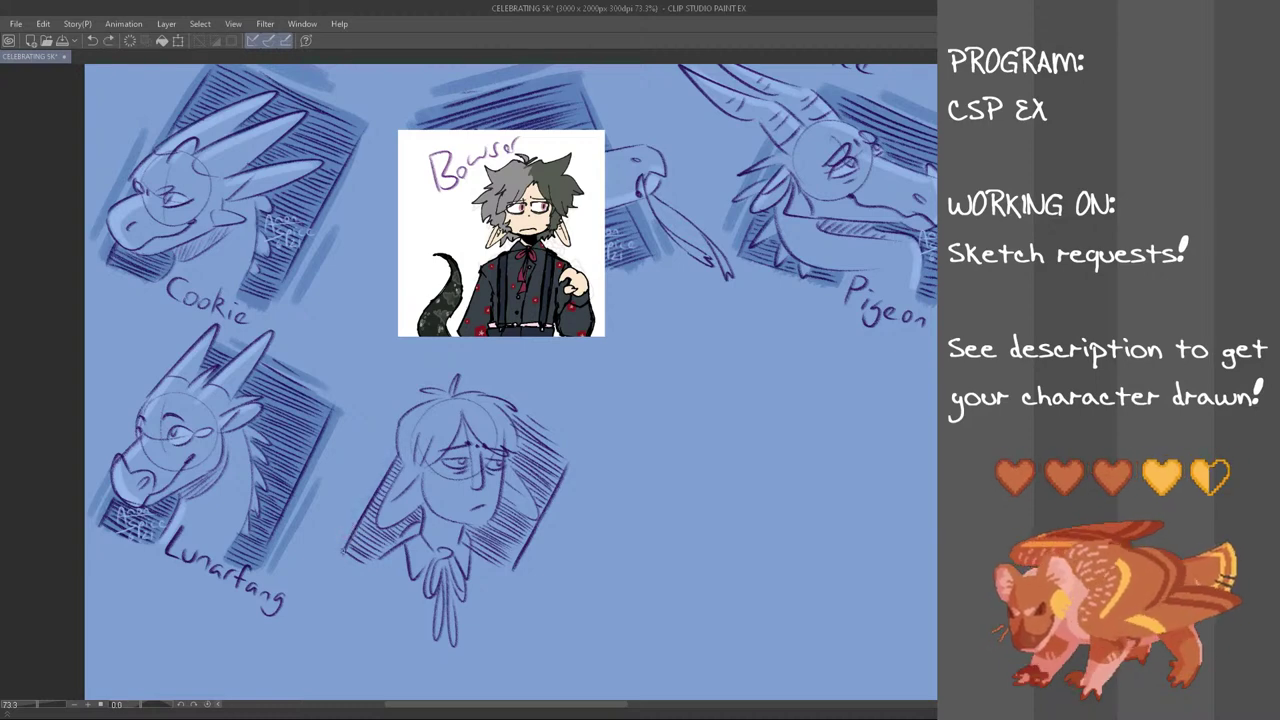
# Add broad soft strokes along the outside of the frame edges and shade over the hatching behind the bust
pyautogui.hotkey('ctrl', 'z')
pyautogui.moveTo(345, 550); pyautogui.dragTo(398, 449)
pyautogui.hotkey('ctrl', 'z')
pyautogui.moveTo(517, 567); pyautogui.dragTo(571, 461)
pyautogui.hotkey('ctrl', 'z')
pyautogui.hotkey('ctrl', 'z')
pyautogui.moveTo(525, 549); pyautogui.dragTo(571, 465)
pyautogui.moveTo(529, 569); pyautogui.dragTo(562, 514)
pyautogui.moveTo(376, 460)
pyautogui.mouseDown()
pyautogui.moveTo(340, 512)
pyautogui.moveTo(354, 498)
pyautogui.moveTo(352, 540)
pyautogui.mouseUp()
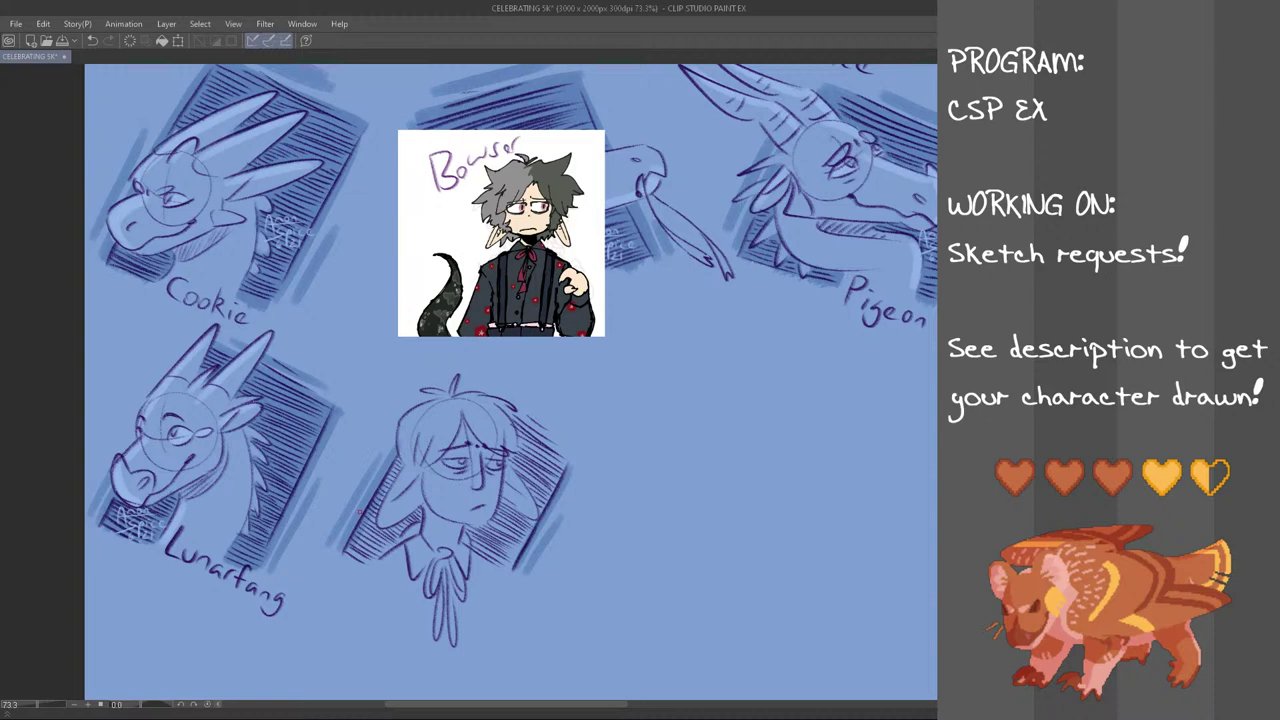
pyautogui.moveTo(402, 458); pyautogui.dragTo(344, 564)
pyautogui.moveTo(400, 520); pyautogui.dragTo(374, 562)
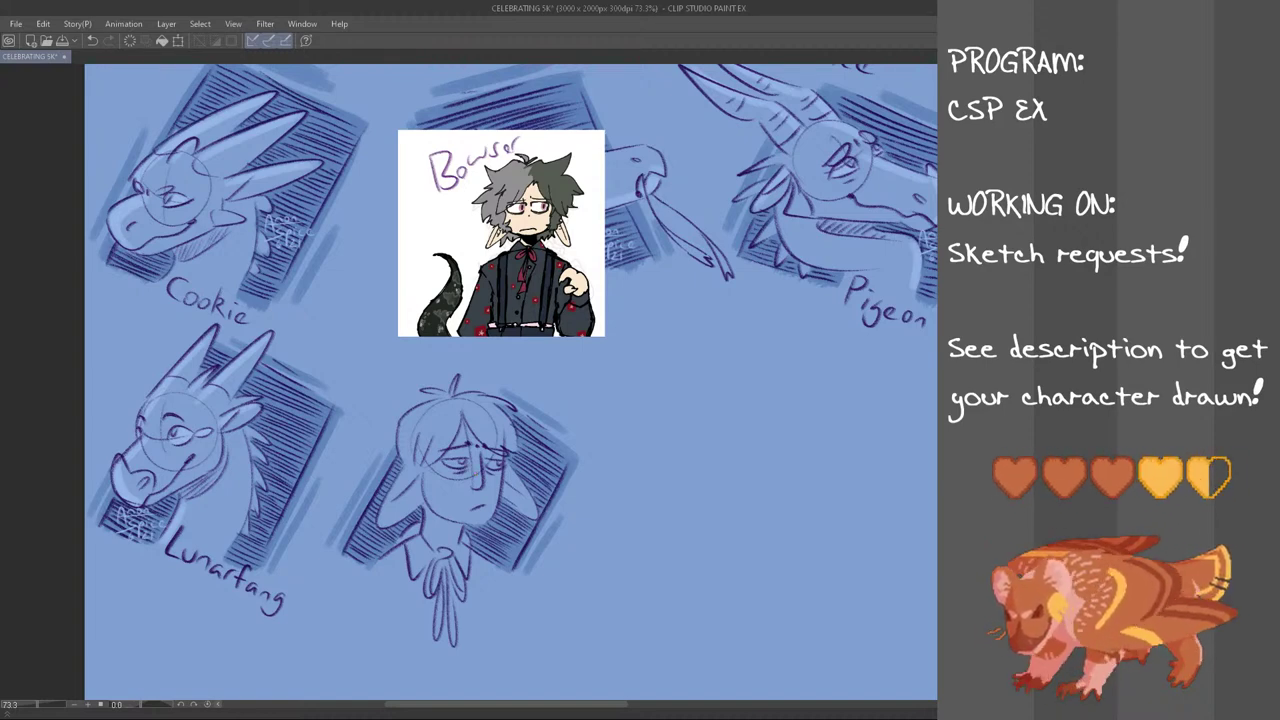
pyautogui.moveTo(160, 472)
pyautogui.mouseDown()
pyautogui.moveTo(110, 548)
pyautogui.moveTo(158, 474)
pyautogui.mouseUp()
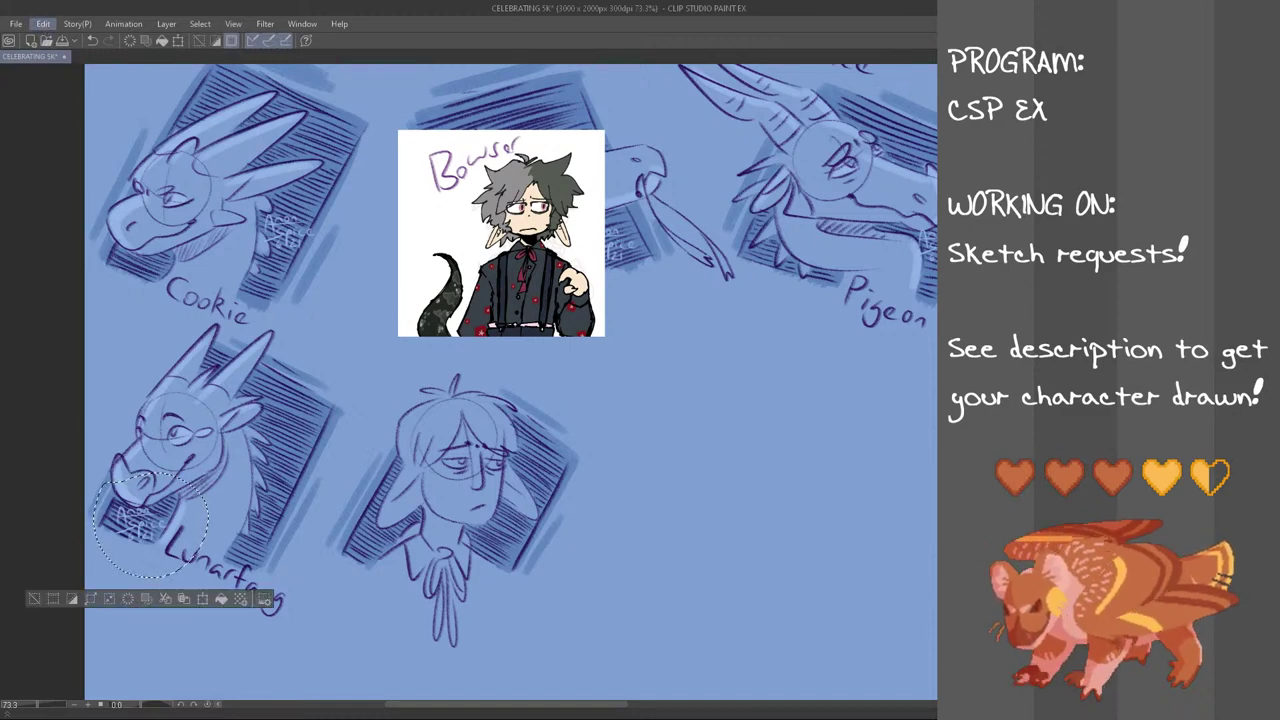
pyautogui.click(203, 598)
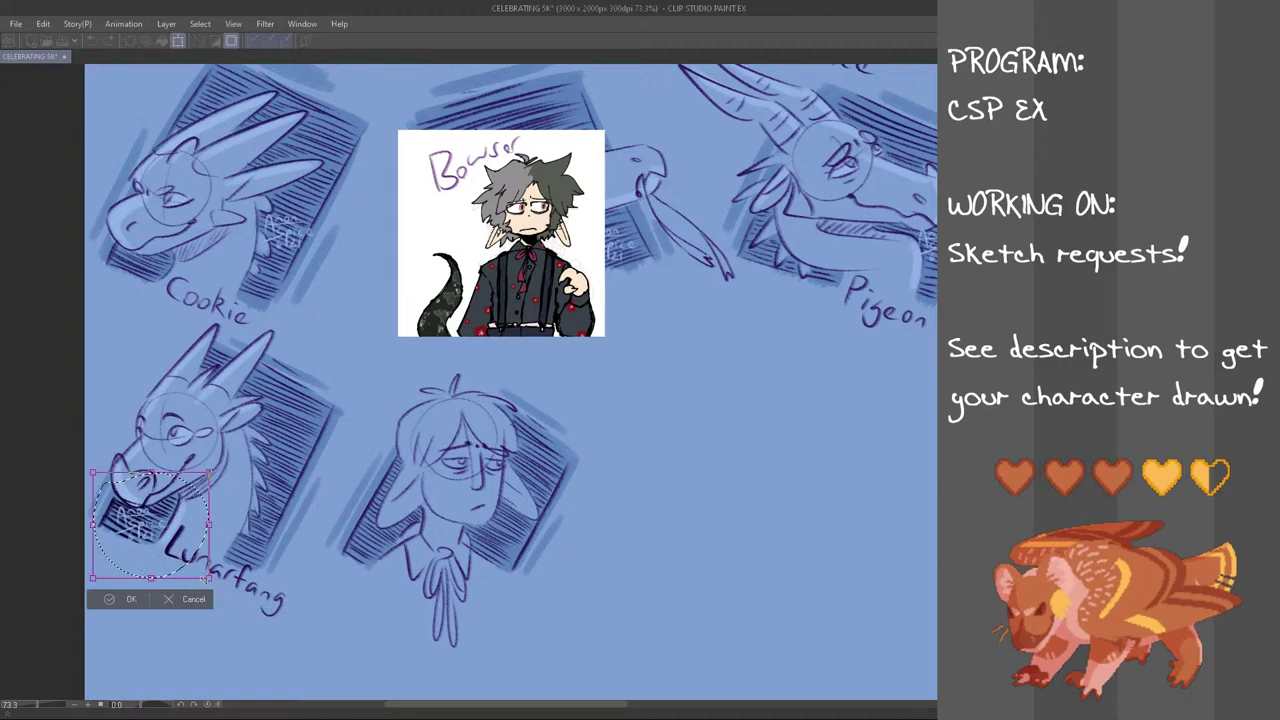
pyautogui.click(198, 598)
pyautogui.hotkey('ctrl', 'd')
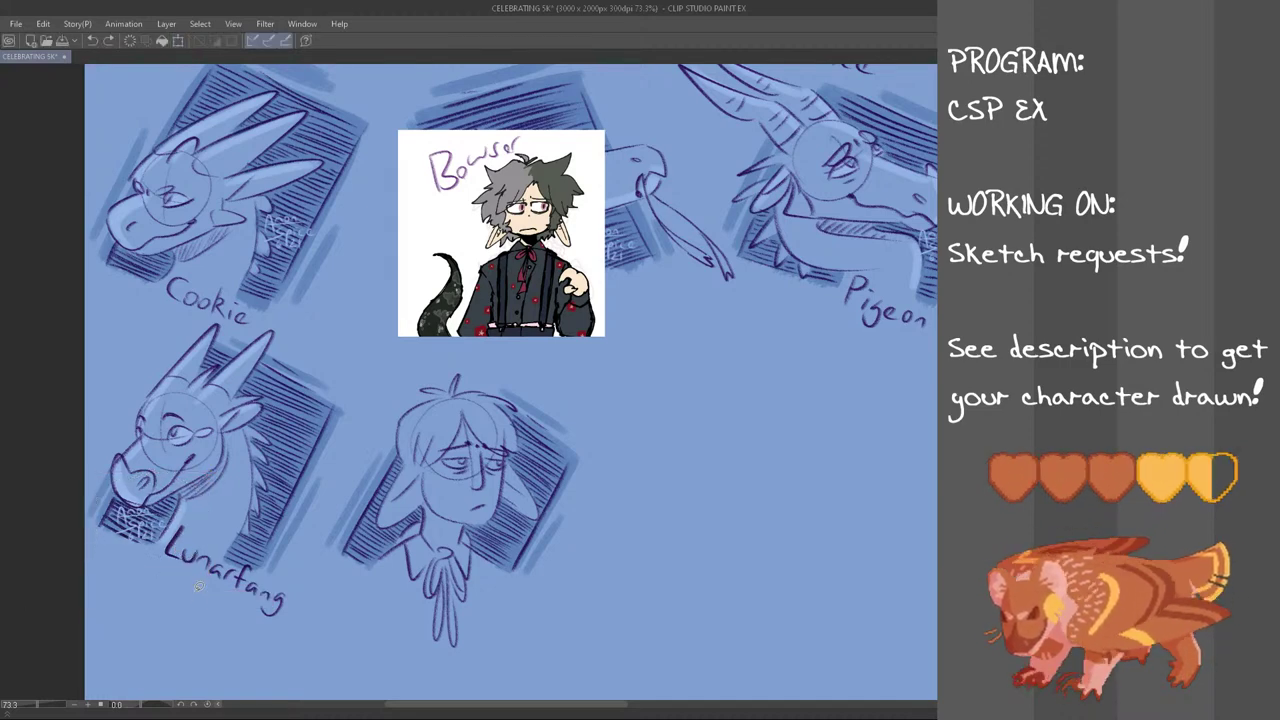
# Copy the signature from the Lunarfang sketch and place it over the hatching at the new frame's lower-left corner
pyautogui.click(86, 41)
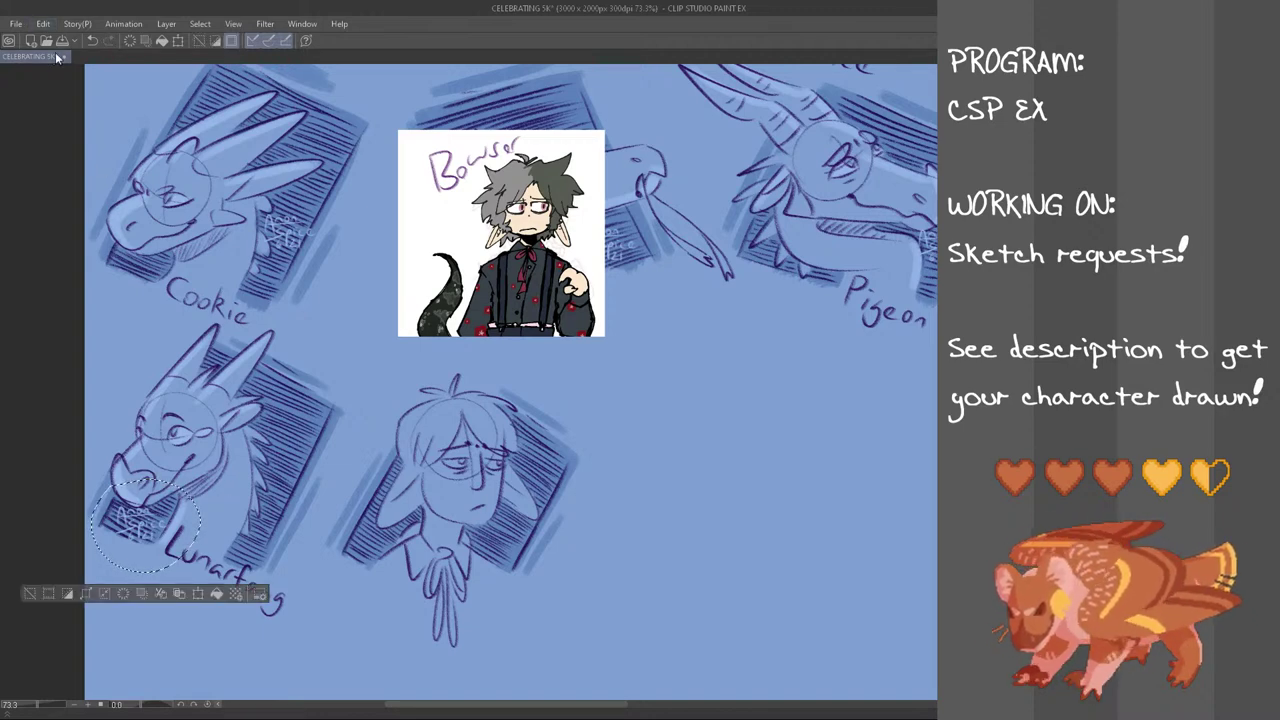
pyautogui.hotkey('ctrl', 't')
pyautogui.moveTo(154, 545)
pyautogui.mouseDown()
pyautogui.moveTo(265, 565)
pyautogui.moveTo(382, 561)
pyautogui.mouseUp()
pyautogui.click(348, 621)
pyautogui.hotkey('ctrl', 'd')
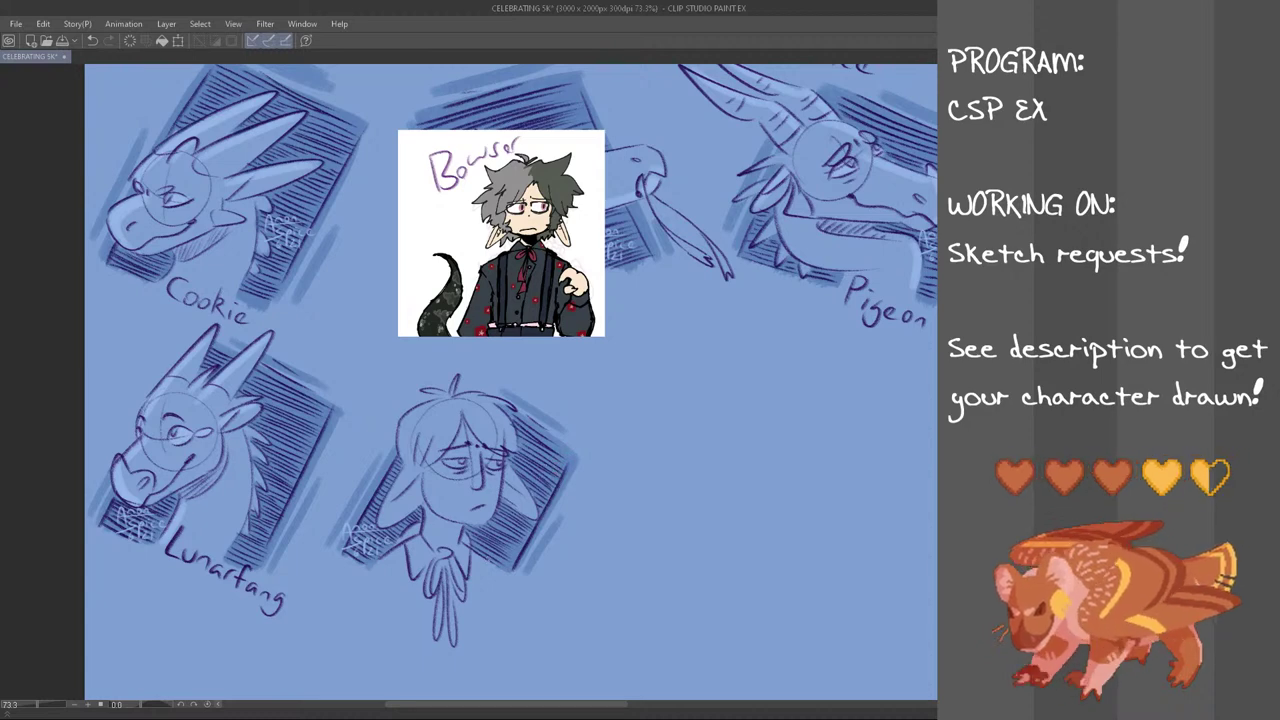
# Handwrite the label "Radio" below the bust's frame and remove the grey-haired reference image from view
pyautogui.moveTo(477, 568); pyautogui.dragTo(479, 602)
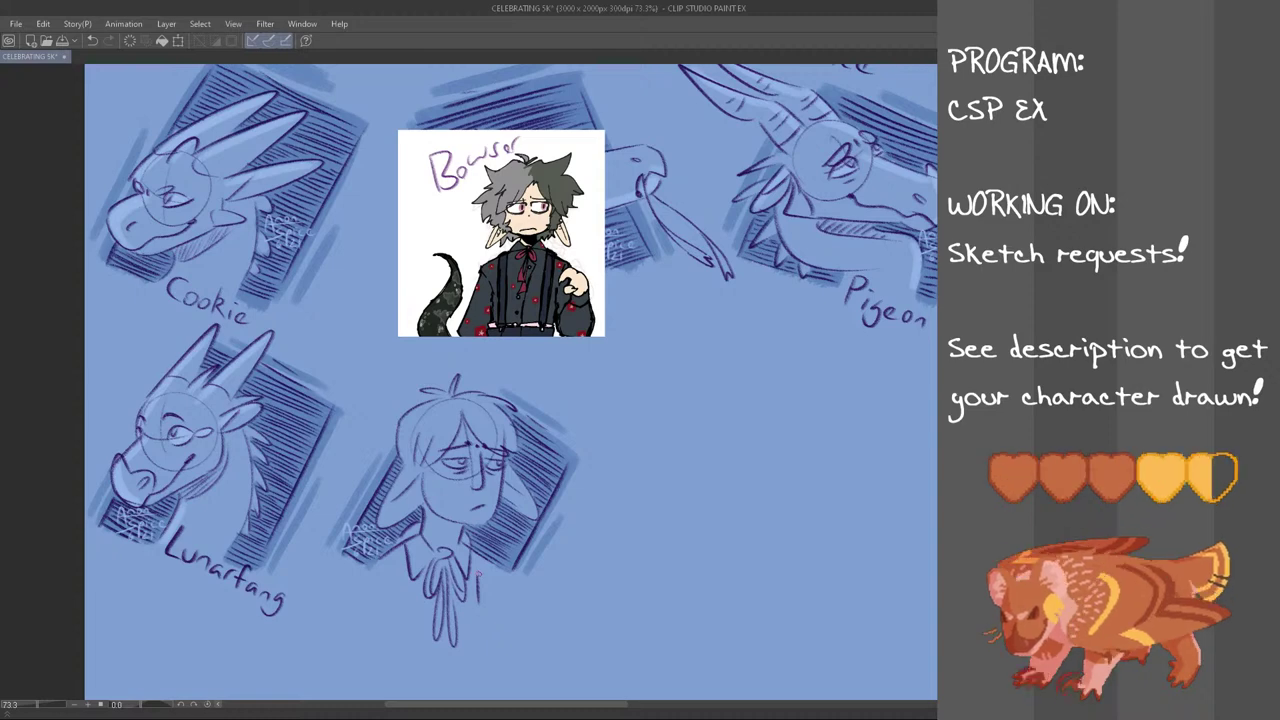
pyautogui.moveTo(479, 572)
pyautogui.mouseDown()
pyautogui.moveTo(495, 602)
pyautogui.moveTo(512, 604)
pyautogui.mouseUp()
pyautogui.hotkey('ctrl', 'z')
pyautogui.hotkey('ctrl', 'z')
pyautogui.hotkey('ctrl', 'z')
pyautogui.hotkey('ctrl', 'z')
pyautogui.moveTo(513, 594); pyautogui.dragTo(518, 604)
pyautogui.hotkey('ctrl', 'z')
pyautogui.moveTo(531, 578)
pyautogui.mouseDown()
pyautogui.moveTo(531, 604)
pyautogui.moveTo(547, 593)
pyautogui.mouseUp()
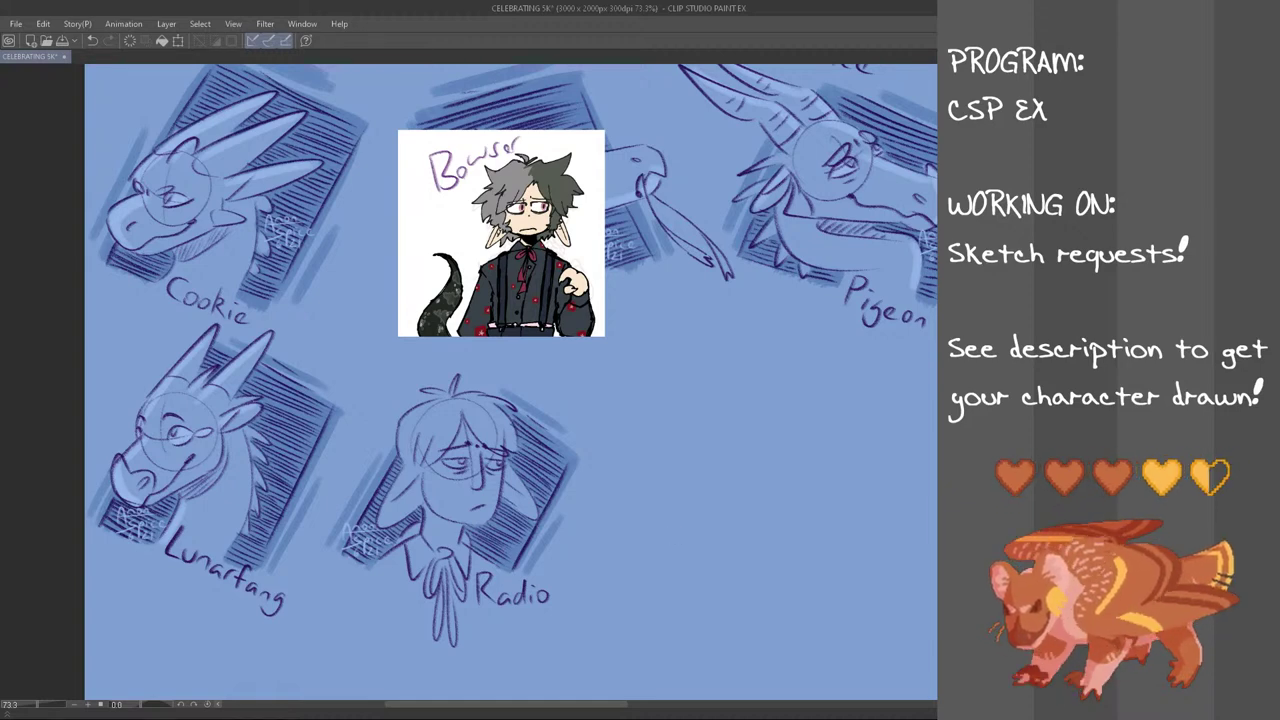
pyautogui.hotkey('alt', 'F4')
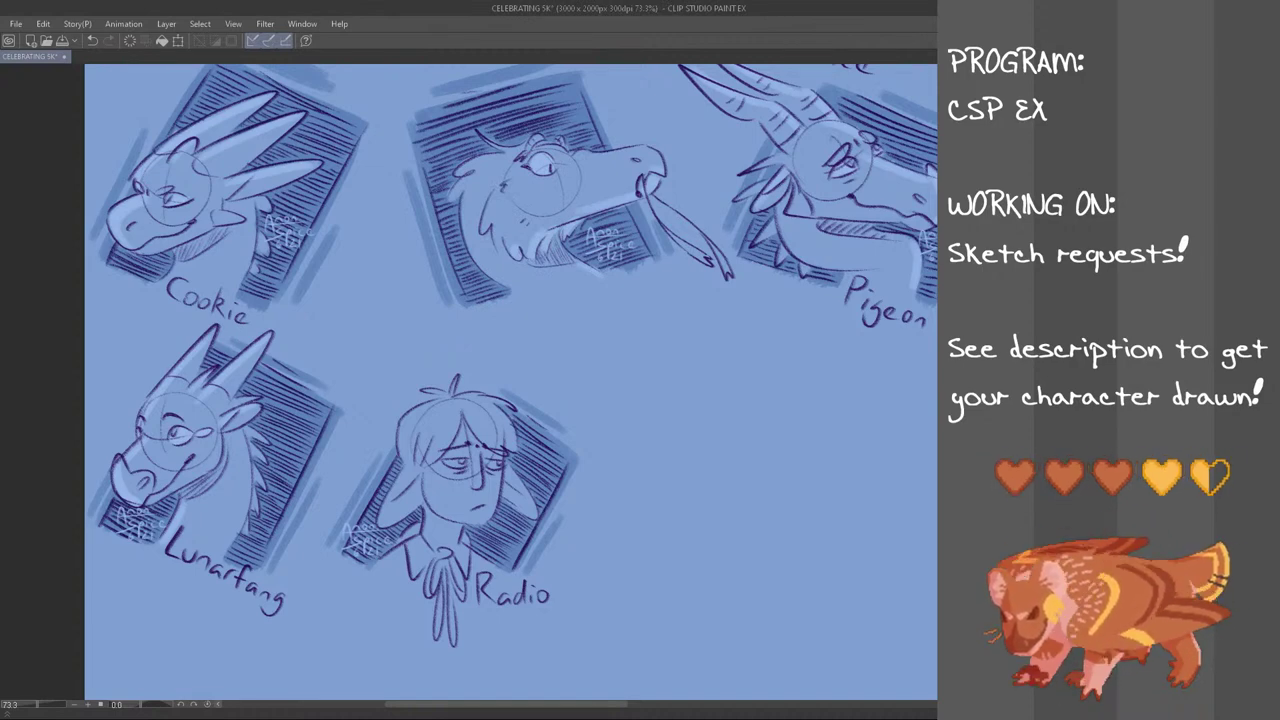
# Lasso the finished Radio bust with its frame and label and move it up level with Lunarfang
pyautogui.moveTo(570, 390)
pyautogui.mouseDown()
pyautogui.moveTo(531, 652)
pyautogui.moveTo(390, 656)
pyautogui.moveTo(328, 596)
pyautogui.moveTo(320, 563)
pyautogui.moveTo(339, 490)
pyautogui.moveTo(380, 407)
pyautogui.moveTo(426, 362)
pyautogui.moveTo(510, 352)
pyautogui.mouseUp()
pyautogui.hotkey('ctrl', 't')
pyautogui.moveTo(522, 575); pyautogui.dragTo(530, 518)
pyautogui.click(458, 635)
pyautogui.hotkey('ctrl', 'd')
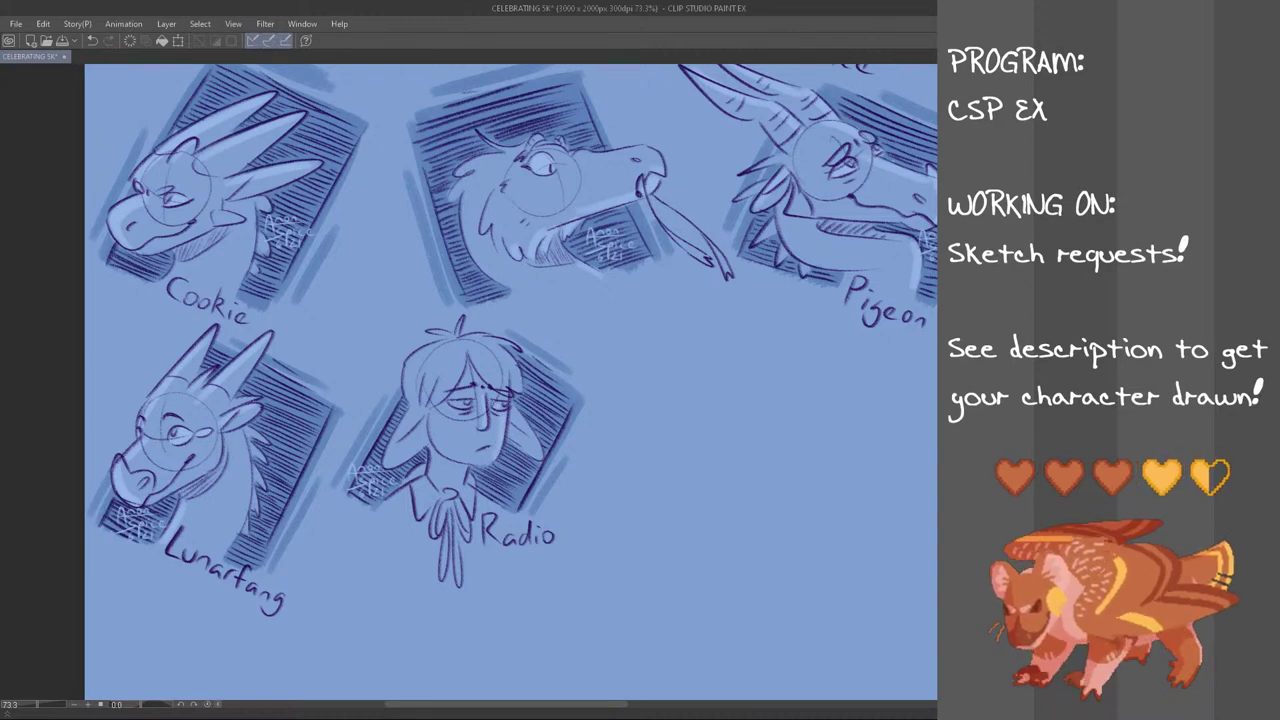
# Check the Radio bust in a mirrored canvas view and refine the hair strokes around the face
pyautogui.hotkey('ctrl', 'z')
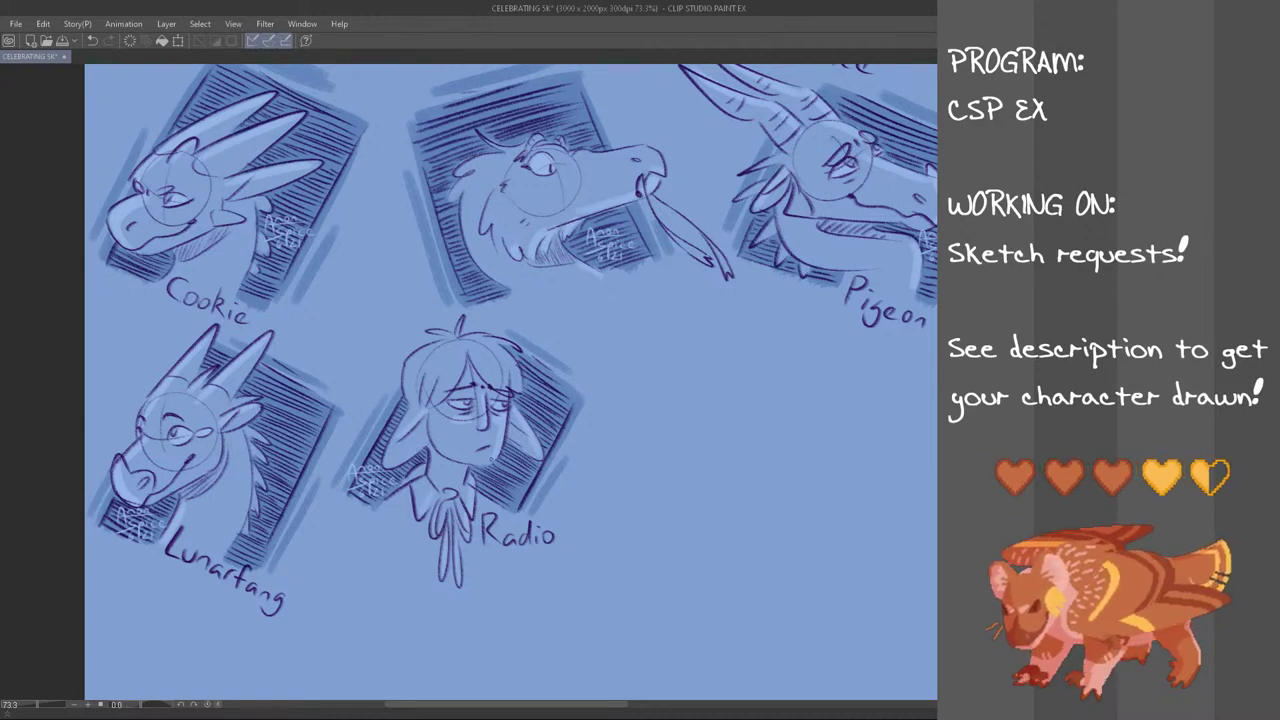
pyautogui.hotkey('ctrl', 'z')
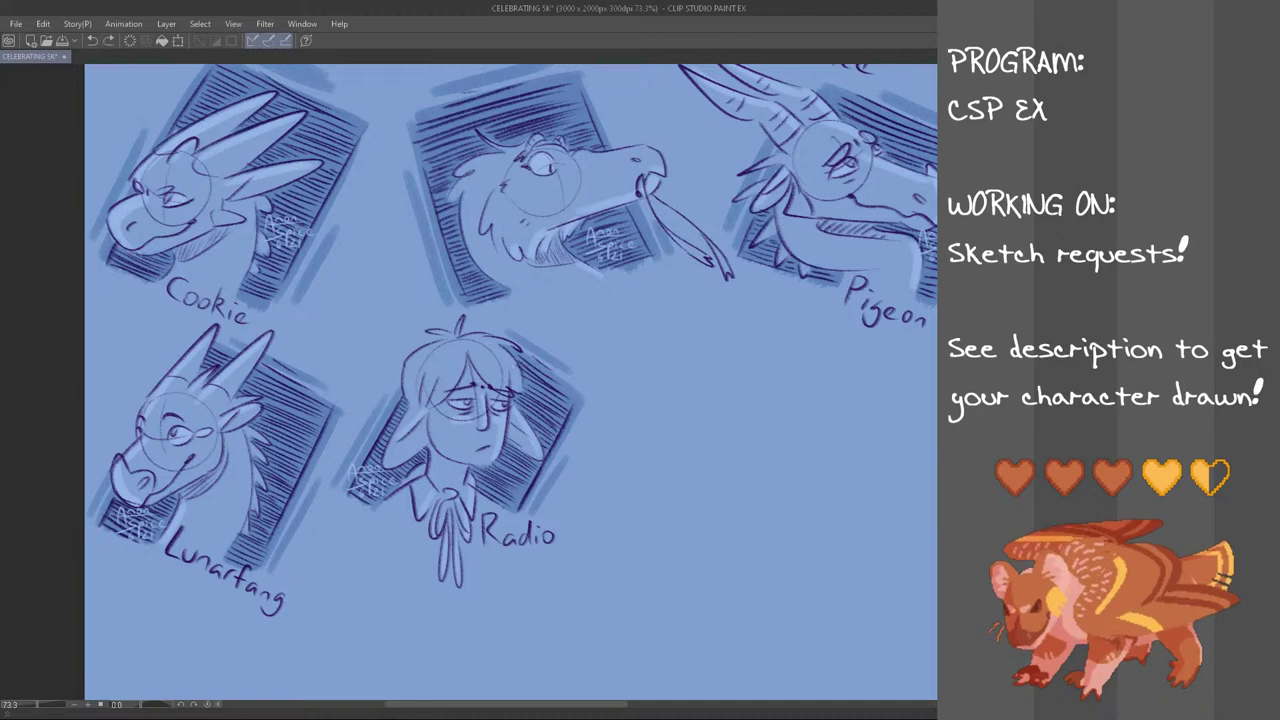
pyautogui.press('h')
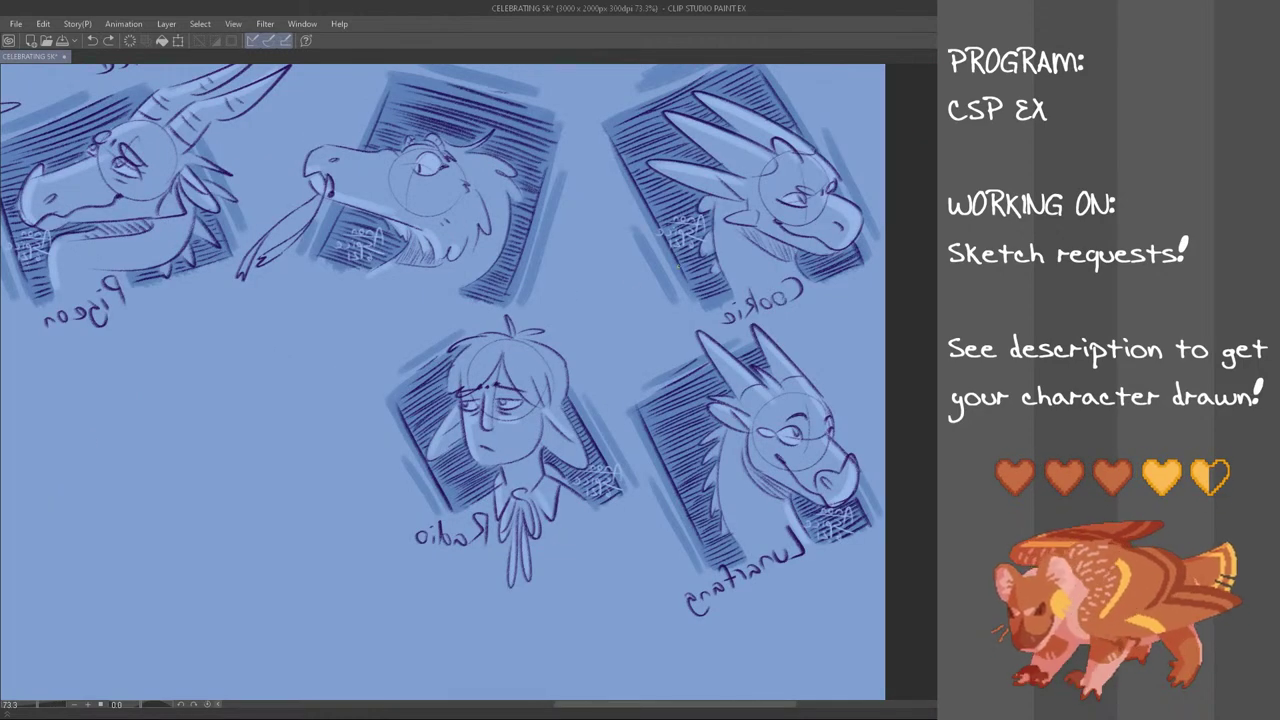
pyautogui.moveTo(456, 386)
pyautogui.mouseDown()
pyautogui.moveTo(474, 345)
pyautogui.moveTo(478, 358)
pyautogui.mouseUp()
pyautogui.hotkey('ctrl', 'z')
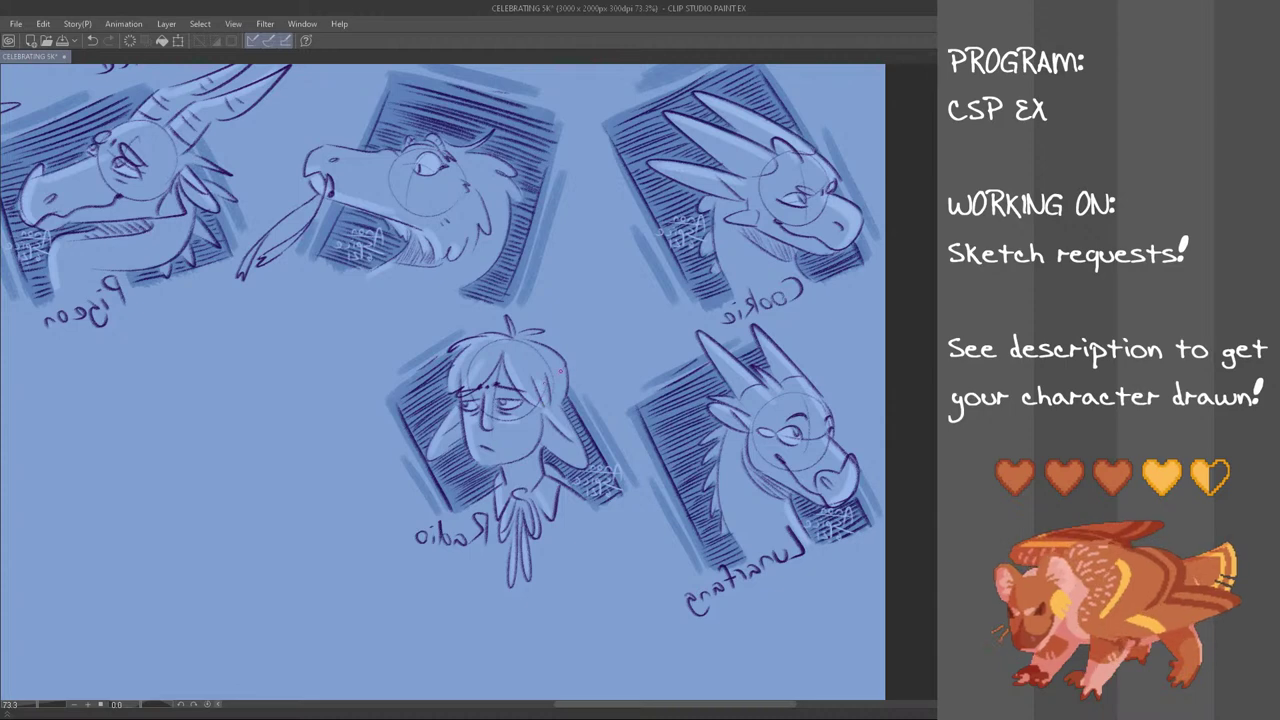
pyautogui.press('h')
# Hatch a shadow across Radio's neck between the chin and the collar
pyautogui.moveTo(598, 705)
pyautogui.mouseDown()
pyautogui.moveTo(617, 707)
pyautogui.moveTo(606, 688)
pyautogui.mouseUp()
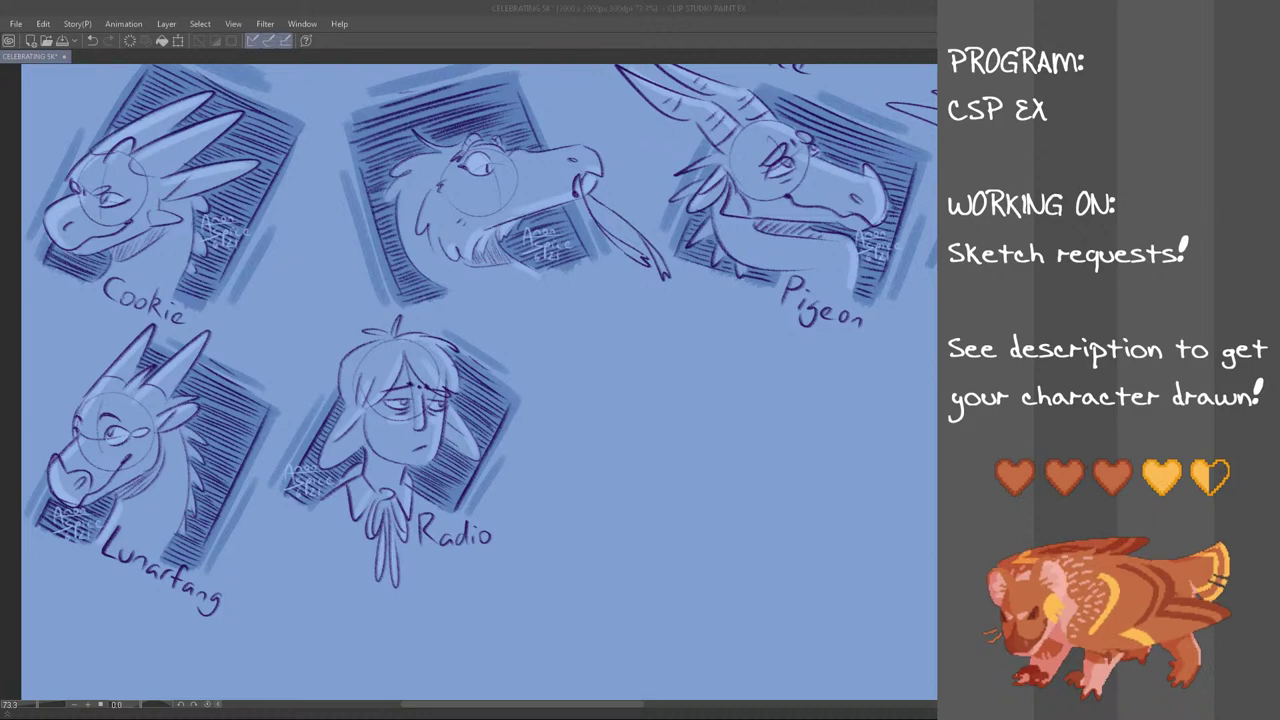
pyautogui.click(405, 6)
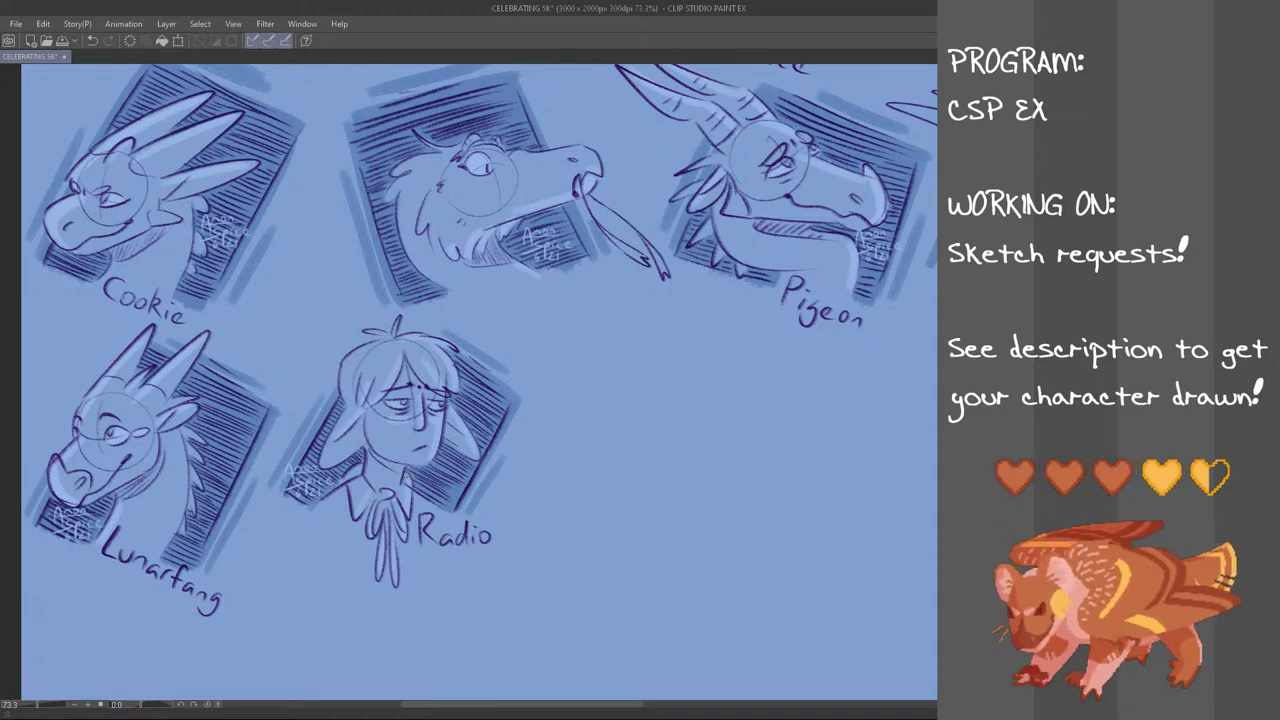
pyautogui.hotkey('ctrl', 'z')
pyautogui.moveTo(370, 450); pyautogui.dragTo(376, 463)
pyautogui.moveTo(378, 450); pyautogui.dragTo(393, 473)
pyautogui.moveTo(396, 461); pyautogui.dragTo(402, 475)
# Paste the dark horned dragon reference, scale it down and place it over the Pigeon sketch
pyautogui.click(43, 24)
pyautogui.click(60, 103)
pyautogui.hotkey('ctrl', 't')
pyautogui.moveTo(447, 127); pyautogui.dragTo(388, 80)
pyautogui.scroll(3, 340, 200)
pyautogui.moveTo(296, 178); pyautogui.dragTo(792, 514)
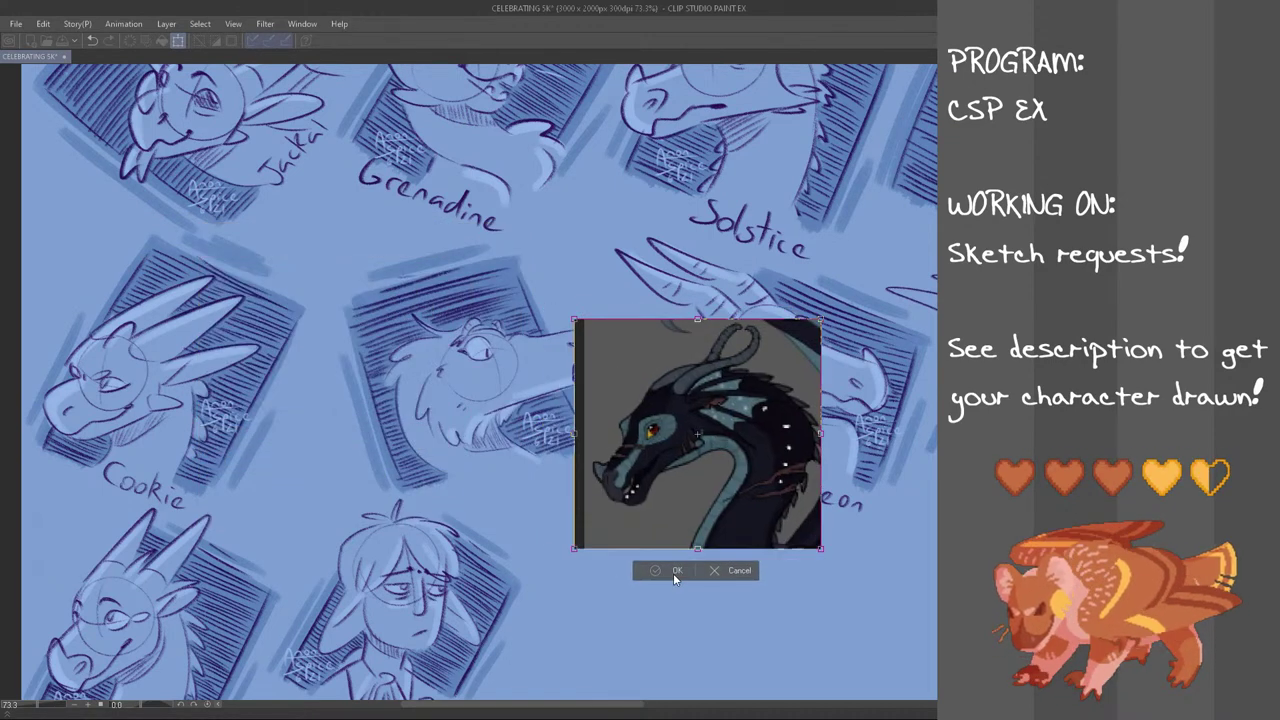
pyautogui.click(674, 571)
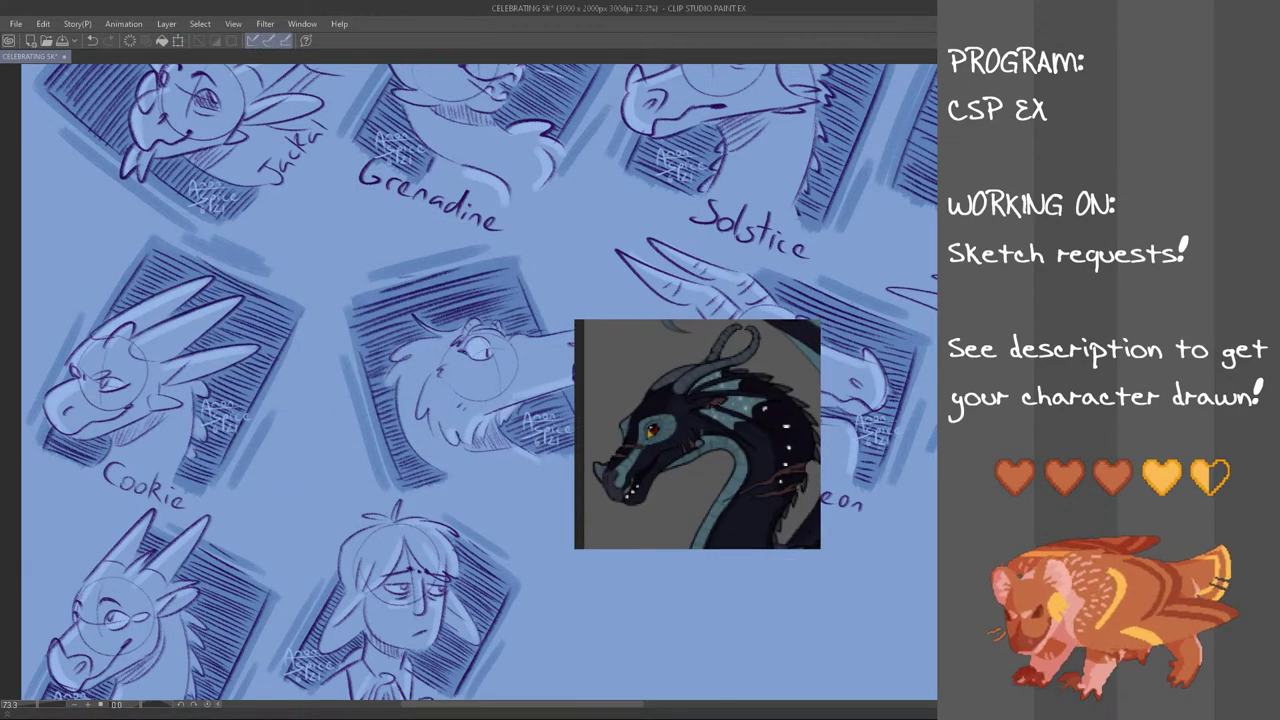
# Handwrite the name "Frostbite" beneath the dragon reference image
pyautogui.scroll(-2, 640, 514)
pyautogui.moveTo(631, 481)
pyautogui.mouseDown()
pyautogui.moveTo(632, 511)
pyautogui.moveTo(648, 479)
pyautogui.mouseUp()
pyautogui.moveTo(634, 492); pyautogui.dragTo(660, 494)
pyautogui.moveTo(670, 494); pyautogui.dragTo(678, 508)
pyautogui.moveTo(695, 480)
pyautogui.mouseDown()
pyautogui.moveTo(697, 508)
pyautogui.moveTo(702, 489)
pyautogui.mouseUp()
pyautogui.moveTo(711, 482); pyautogui.dragTo(709, 500)
pyautogui.moveTo(709, 506); pyautogui.dragTo(732, 506)
pyautogui.hotkey('ctrl', 'z')
pyautogui.moveTo(751, 479); pyautogui.dragTo(750, 508)
pyautogui.moveTo(742, 493); pyautogui.dragTo(757, 492)
pyautogui.moveTo(756, 502); pyautogui.dragTo(771, 507)
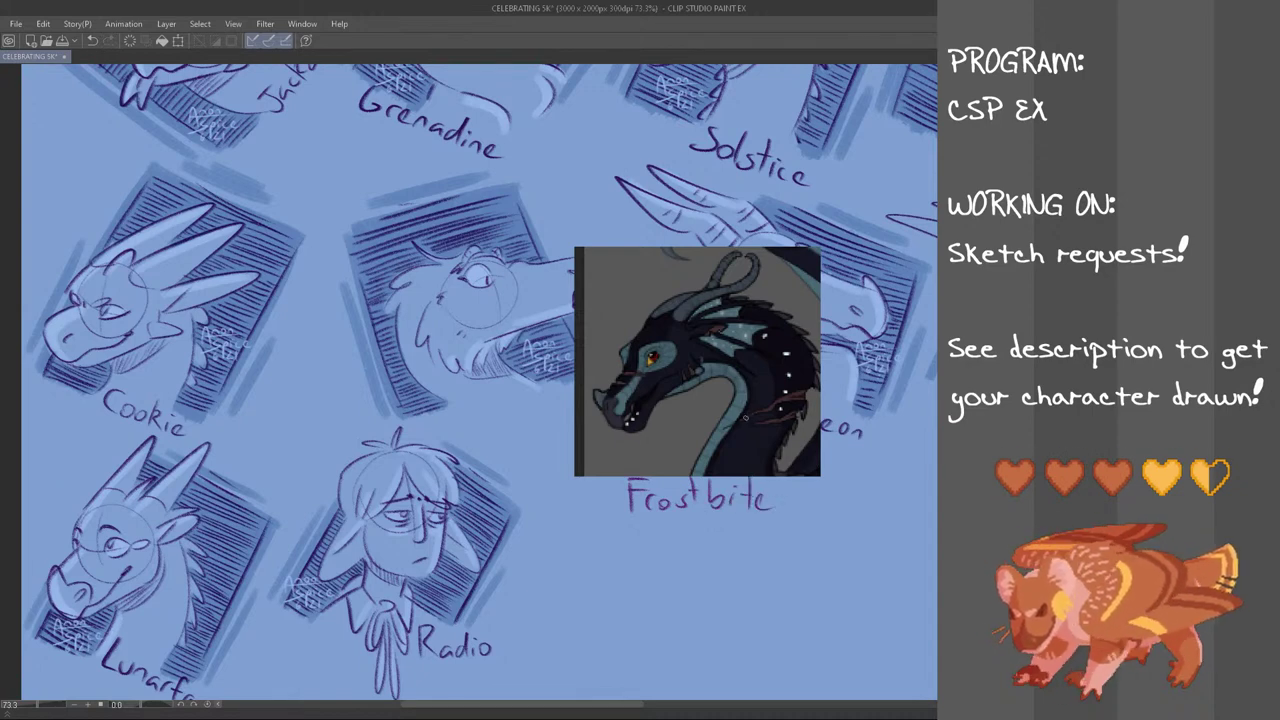
# Move the Frostbite reference and its label up and left, between the feathered head and Pigeon
pyautogui.hotkey('ctrl', 't')
pyautogui.moveTo(755, 431); pyautogui.dragTo(656, 397)
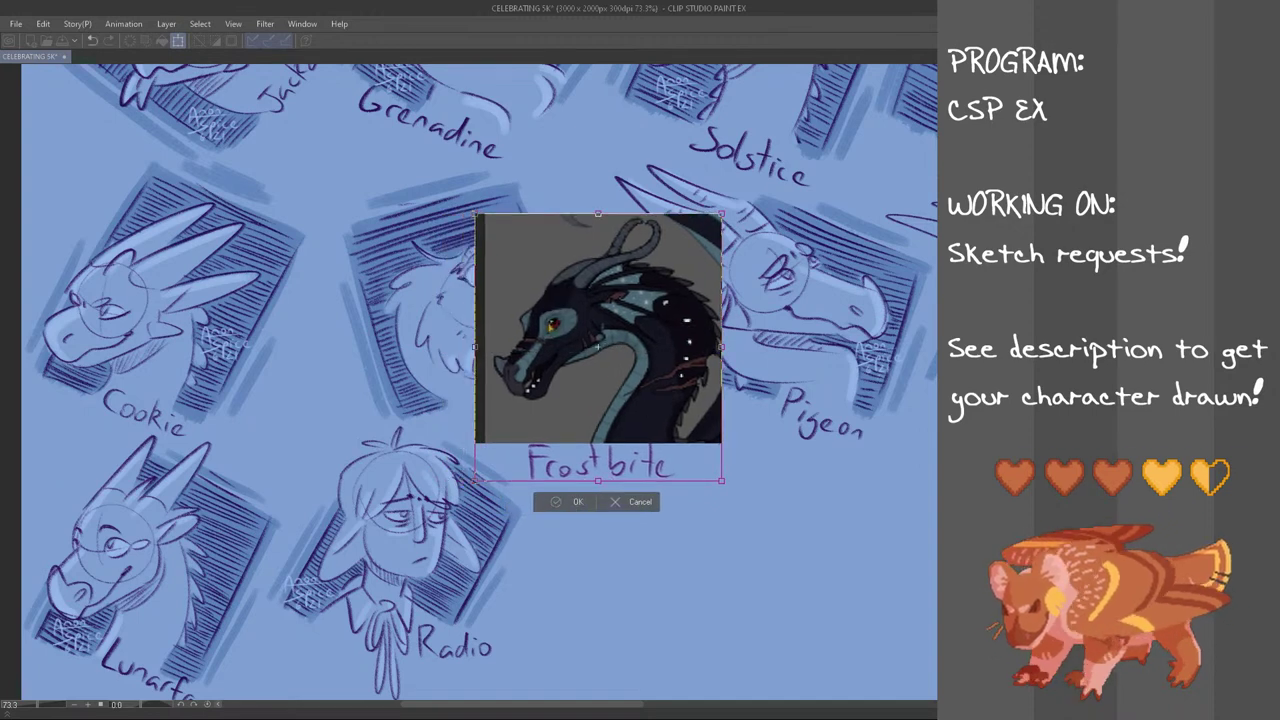
pyautogui.click(572, 503)
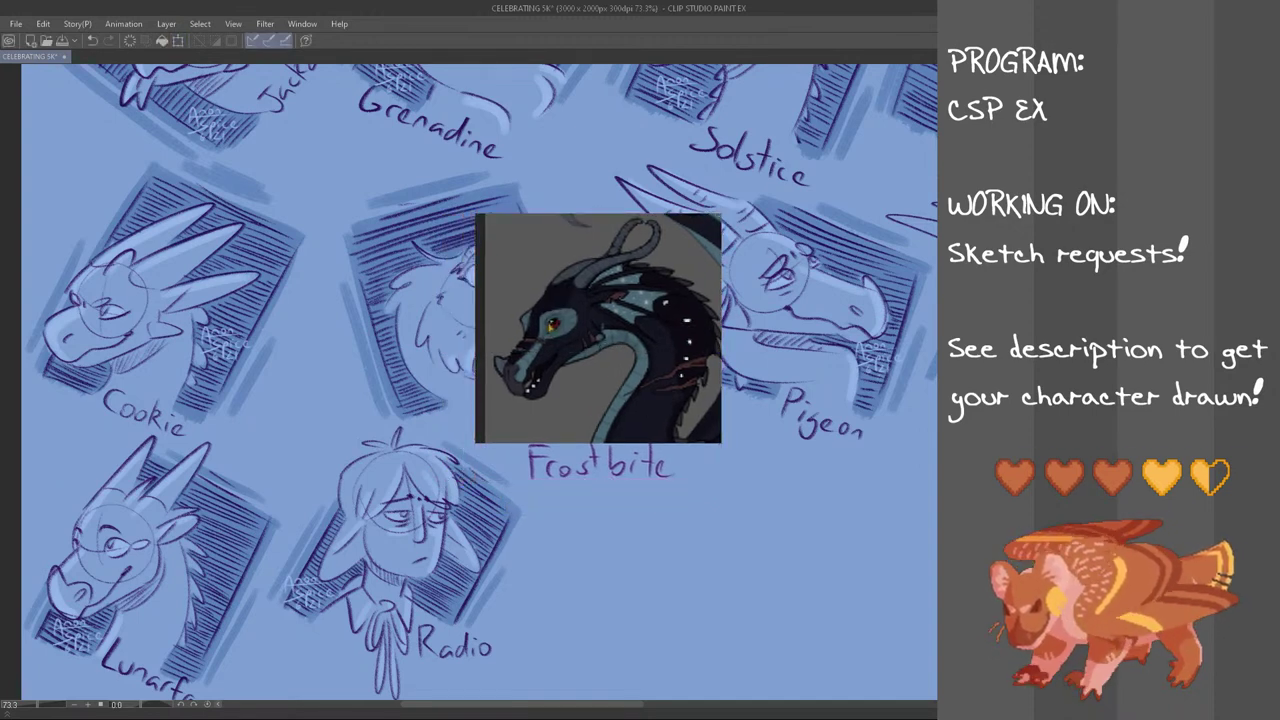
# Draw the construction circle for Frostbite's head below the reference and add its crossing guide lines
pyautogui.scroll(-2, 480, 382)
pyautogui.moveTo(634, 705); pyautogui.dragTo(669, 705)
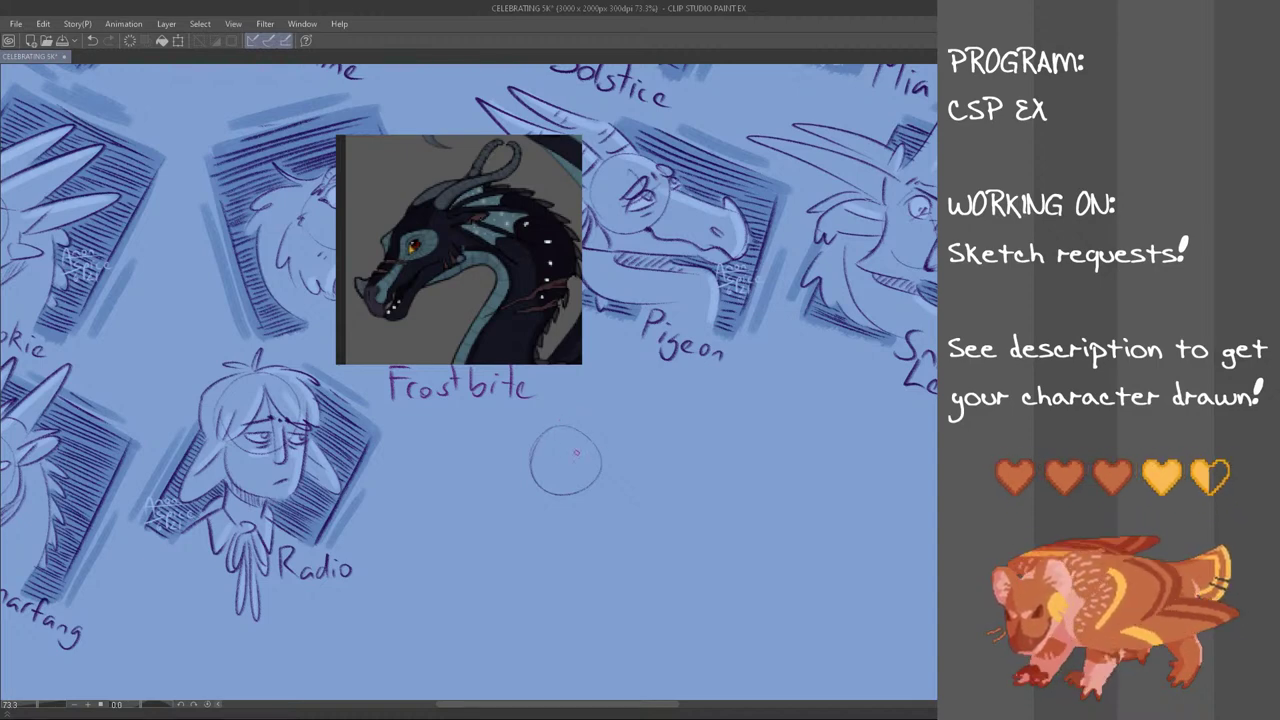
pyautogui.moveTo(558, 432); pyautogui.dragTo(558, 474)
pyautogui.hotkey('ctrl', 'z')
pyautogui.moveTo(556, 426); pyautogui.dragTo(556, 482)
pyautogui.hotkey('ctrl', 'z')
pyautogui.moveTo(556, 432); pyautogui.dragTo(554, 482)
pyautogui.hotkey('ctrl', 'z')
pyautogui.moveTo(559, 427); pyautogui.dragTo(557, 487)
pyautogui.hotkey('ctrl', 'z')
pyautogui.moveTo(559, 430); pyautogui.dragTo(557, 482)
pyautogui.hotkey('ctrl', 'z')
# Sketch Frostbite's brow ridge and the top line and tip of the muzzle, redoing unsatisfactory strokes
pyautogui.moveTo(559, 427)
pyautogui.mouseDown()
pyautogui.moveTo(557, 486)
pyautogui.moveTo(590, 461)
pyautogui.moveTo(462, 494)
pyautogui.mouseUp()
pyautogui.hotkey('ctrl', 'z')
pyautogui.hotkey('ctrl', 'z')
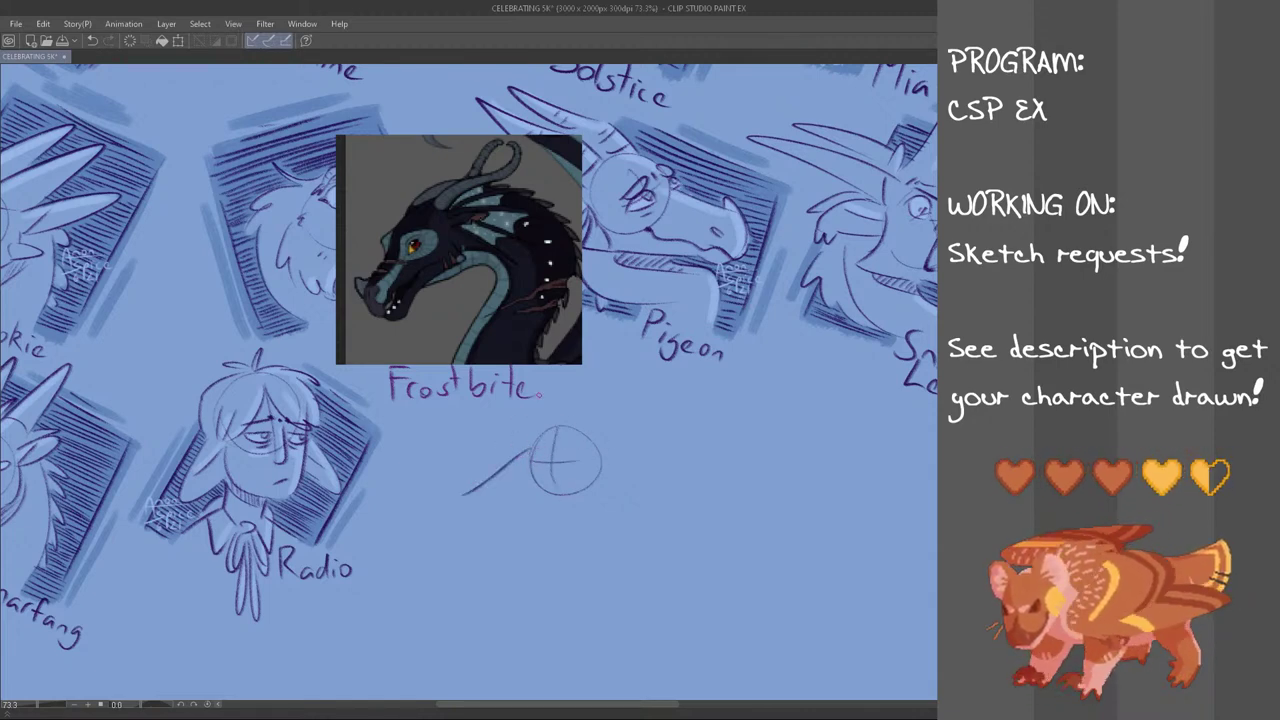
pyautogui.hotkey('ctrl', 'z')
pyautogui.moveTo(548, 436)
pyautogui.mouseDown()
pyautogui.moveTo(509, 473)
pyautogui.moveTo(517, 458)
pyautogui.moveTo(466, 462)
pyautogui.moveTo(486, 499)
pyautogui.moveTo(452, 500)
pyautogui.moveTo(481, 502)
pyautogui.moveTo(493, 521)
pyautogui.moveTo(568, 505)
pyautogui.mouseUp()
pyautogui.hotkey('ctrl', 'z')
pyautogui.hotkey('ctrl', 'z')
pyautogui.hotkey('ctrl', 'z')
pyautogui.hotkey('ctrl', 'z')
pyautogui.hotkey('ctrl', 'z')
pyautogui.hotkey('ctrl', 'z')
pyautogui.hotkey('ctrl', 'z')
pyautogui.hotkey('ctrl', 'z')
pyautogui.hotkey('ctrl', 'z')
pyautogui.hotkey('ctrl', 'z')
pyautogui.hotkey('ctrl', 'z')
pyautogui.hotkey('ctrl', 'z')
pyautogui.hotkey('ctrl', 'z')
pyautogui.hotkey('ctrl', 'z')
# Sketch the lower jaw line from the muzzle tip back to the jaw corner below the circle, redoing poor strokes
pyautogui.moveTo(484, 516)
pyautogui.mouseDown()
pyautogui.moveTo(596, 505)
pyautogui.moveTo(578, 508)
pyautogui.moveTo(599, 473)
pyautogui.moveTo(588, 507)
pyautogui.mouseUp()
pyautogui.hotkey('ctrl', 'z')
pyautogui.hotkey('ctrl', 'z')
pyautogui.hotkey('ctrl', 'z')
pyautogui.hotkey('ctrl', 'z')
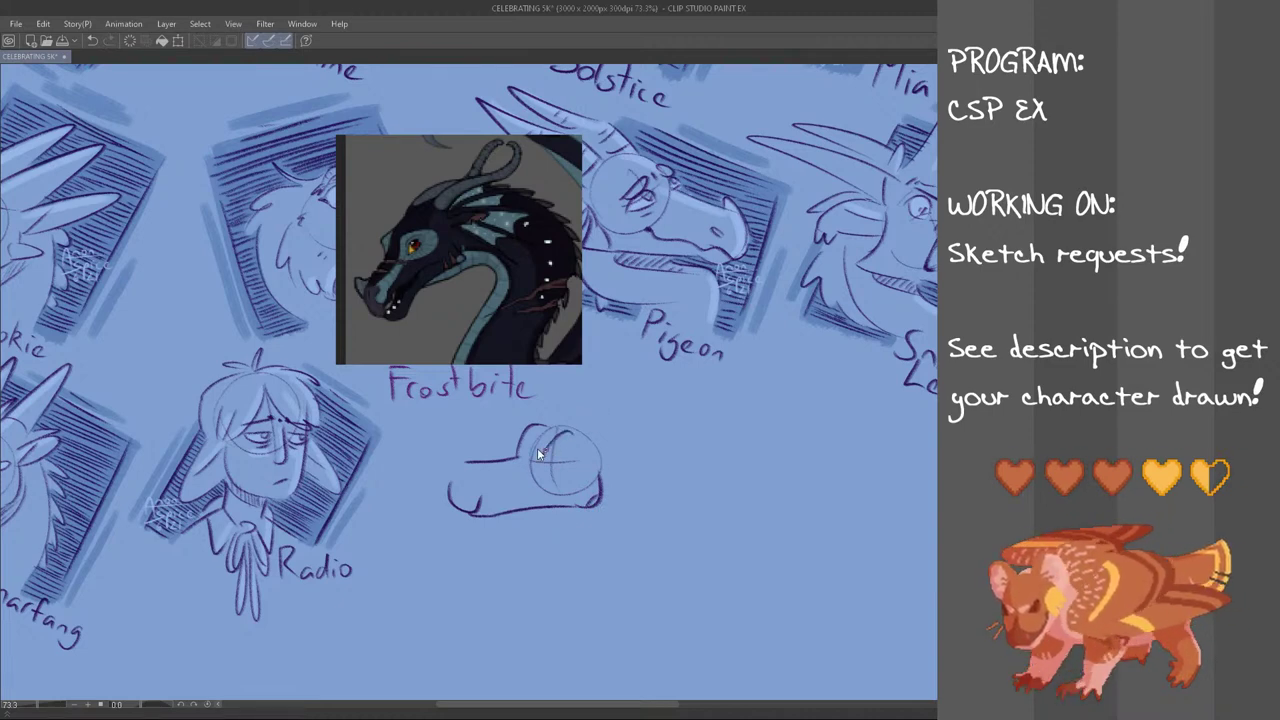
# Sketch Frostbite's eye inside the construction circle, redoing unsatisfactory strokes
pyautogui.hotkey('ctrl', 'z')
pyautogui.moveTo(540, 459)
pyautogui.mouseDown()
pyautogui.moveTo(566, 431)
pyautogui.moveTo(579, 439)
pyautogui.moveTo(570, 465)
pyautogui.mouseUp()
pyautogui.hotkey('ctrl', 'z')
pyautogui.hotkey('ctrl', 'z')
pyautogui.hotkey('ctrl', 'z')
pyautogui.hotkey('ctrl', 'z')
pyautogui.hotkey('ctrl', 'z')
# Draw the wavy mouth line along the muzzle above the jaw, redoing poor strokes
pyautogui.moveTo(481, 503)
pyautogui.mouseDown()
pyautogui.moveTo(530, 497)
pyautogui.moveTo(494, 513)
pyautogui.moveTo(533, 497)
pyautogui.mouseUp()
pyautogui.hotkey('ctrl', 'z')
pyautogui.hotkey('ctrl', 'z')
pyautogui.hotkey('ctrl', 'z')
pyautogui.hotkey('ctrl', 'z')
pyautogui.hotkey('ctrl', 'z')
pyautogui.hotkey('ctrl', 'z')
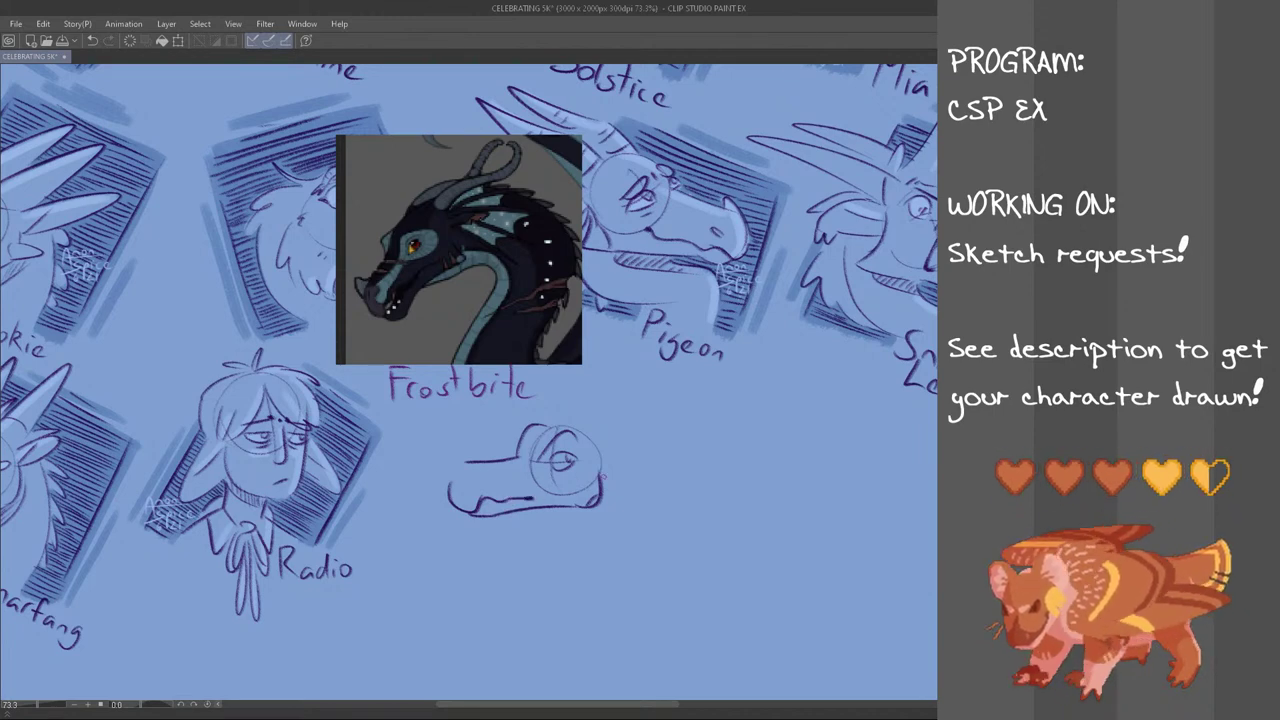
# Sketch the small nose horn and the nostril at the tip of the dragon's muzzle
pyautogui.moveTo(449, 481)
pyautogui.mouseDown()
pyautogui.moveTo(472, 461)
pyautogui.moveTo(483, 497)
pyautogui.moveTo(474, 484)
pyautogui.mouseUp()
pyautogui.hotkey('ctrl', 'z')
pyautogui.hotkey('ctrl', 'z')
pyautogui.hotkey('ctrl', 'z')
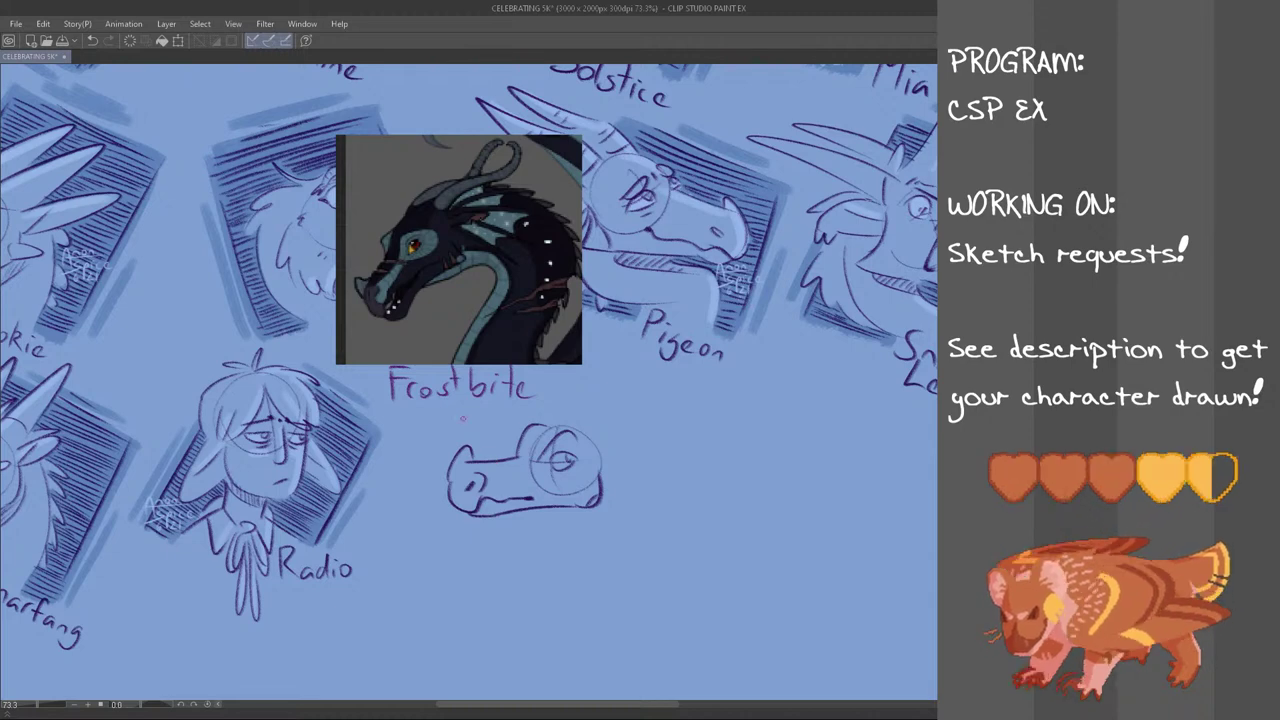
pyautogui.hotkey('ctrl', 'z')
pyautogui.moveTo(471, 460); pyautogui.dragTo(476, 474)
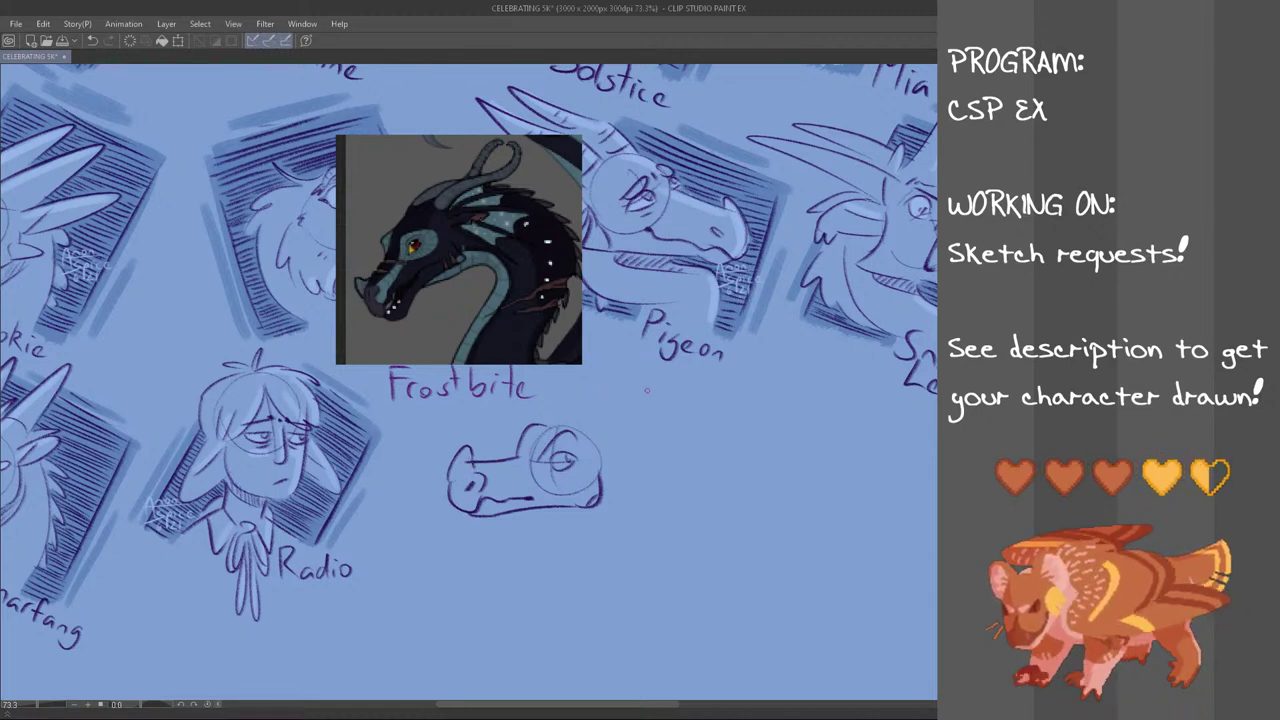
# Draw the pointed ear extending back from the rear of the head circle
pyautogui.moveTo(609, 458)
pyautogui.mouseDown()
pyautogui.moveTo(606, 479)
pyautogui.moveTo(660, 462)
pyautogui.moveTo(608, 477)
pyautogui.moveTo(634, 456)
pyautogui.mouseUp()
pyautogui.hotkey('ctrl', 'z')
pyautogui.hotkey('ctrl', 'z')
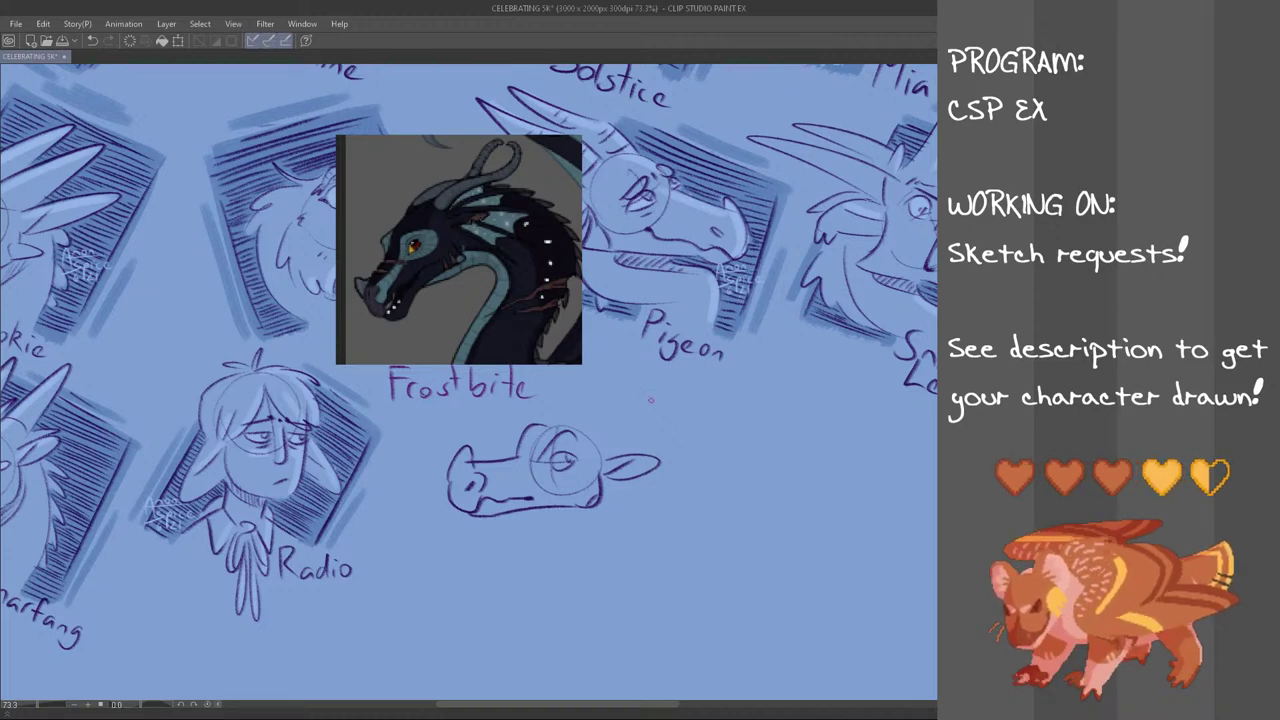
# Draw the near horn sweeping back from the top of the head to an upturned tip, redoing poor strokes
pyautogui.moveTo(578, 428); pyautogui.dragTo(652, 411)
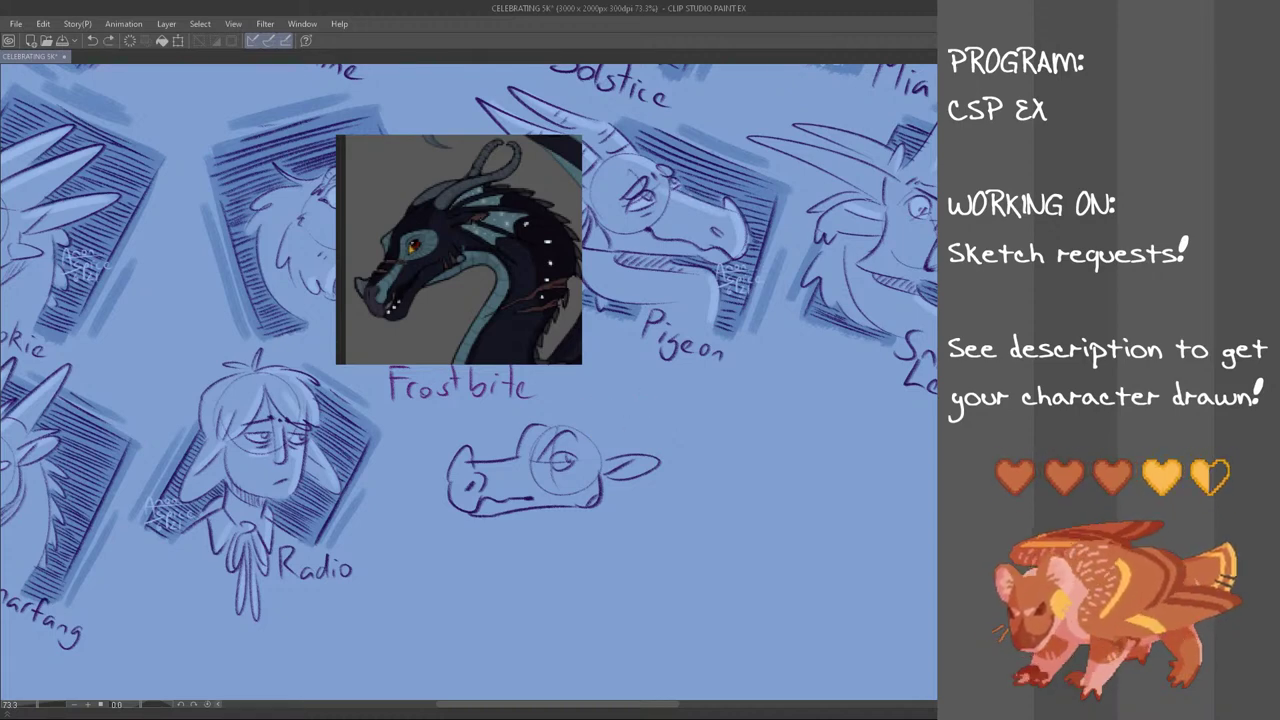
pyautogui.hotkey('ctrl', 'z')
pyautogui.moveTo(580, 430); pyautogui.dragTo(676, 420)
pyautogui.hotkey('ctrl', 'z')
pyautogui.hotkey('ctrl', 'z')
pyautogui.moveTo(580, 430); pyautogui.dragTo(675, 427)
pyautogui.hotkey('ctrl', 'z')
pyautogui.moveTo(581, 430)
pyautogui.mouseDown()
pyautogui.moveTo(684, 412)
pyautogui.moveTo(616, 409)
pyautogui.moveTo(705, 427)
pyautogui.mouseUp()
pyautogui.hotkey('ctrl', 'z')
pyautogui.moveTo(603, 448)
pyautogui.mouseDown()
pyautogui.moveTo(634, 429)
pyautogui.moveTo(710, 435)
pyautogui.moveTo(714, 417)
pyautogui.mouseUp()
pyautogui.hotkey('ctrl', 'z')
pyautogui.hotkey('ctrl', 'z')
pyautogui.hotkey('ctrl', 'z')
pyautogui.hotkey('ctrl', 'z')
pyautogui.hotkey('ctrl', 'z')
pyautogui.moveTo(640, 431)
pyautogui.mouseDown()
pyautogui.moveTo(715, 415)
pyautogui.moveTo(709, 404)
pyautogui.moveTo(715, 418)
pyautogui.moveTo(714, 405)
pyautogui.mouseUp()
pyautogui.hotkey('ctrl', 'z')
pyautogui.hotkey('ctrl', 'z')
pyautogui.hotkey('ctrl', 'z')
pyautogui.hotkey('ctrl', 'z')
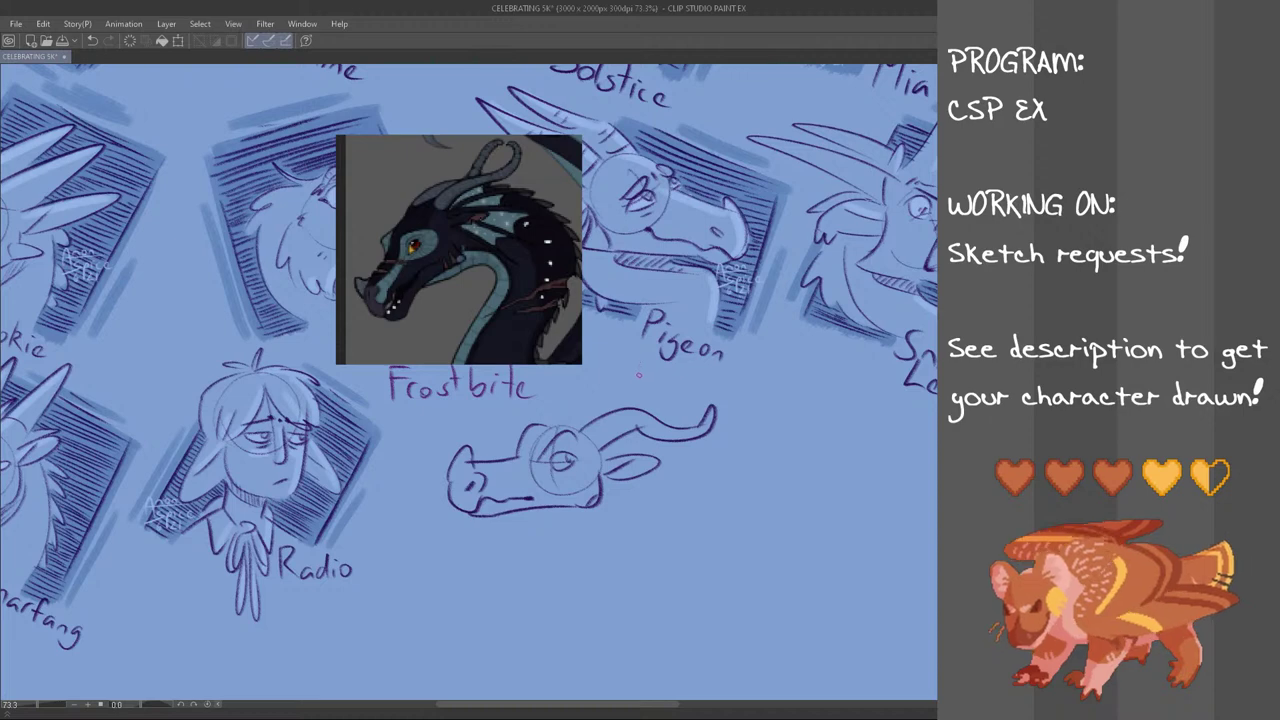
# Draw the far horn curving back above the near one, redoing strokes until the shape fits
pyautogui.hotkey('ctrl', 'z')
pyautogui.moveTo(557, 427); pyautogui.dragTo(614, 394)
pyautogui.hotkey('ctrl', 'z')
pyautogui.moveTo(558, 431)
pyautogui.mouseDown()
pyautogui.moveTo(615, 395)
pyautogui.moveTo(700, 395)
pyautogui.moveTo(662, 404)
pyautogui.moveTo(684, 404)
pyautogui.mouseUp()
pyautogui.hotkey('ctrl', 'z')
pyautogui.hotkey('ctrl', 'z')
pyautogui.hotkey('ctrl', 'z')
pyautogui.hotkey('ctrl', 'z')
pyautogui.hotkey('ctrl', 'z')
pyautogui.hotkey('ctrl', 'z')
pyautogui.hotkey('ctrl', 'z')
pyautogui.hotkey('ctrl', 'z')
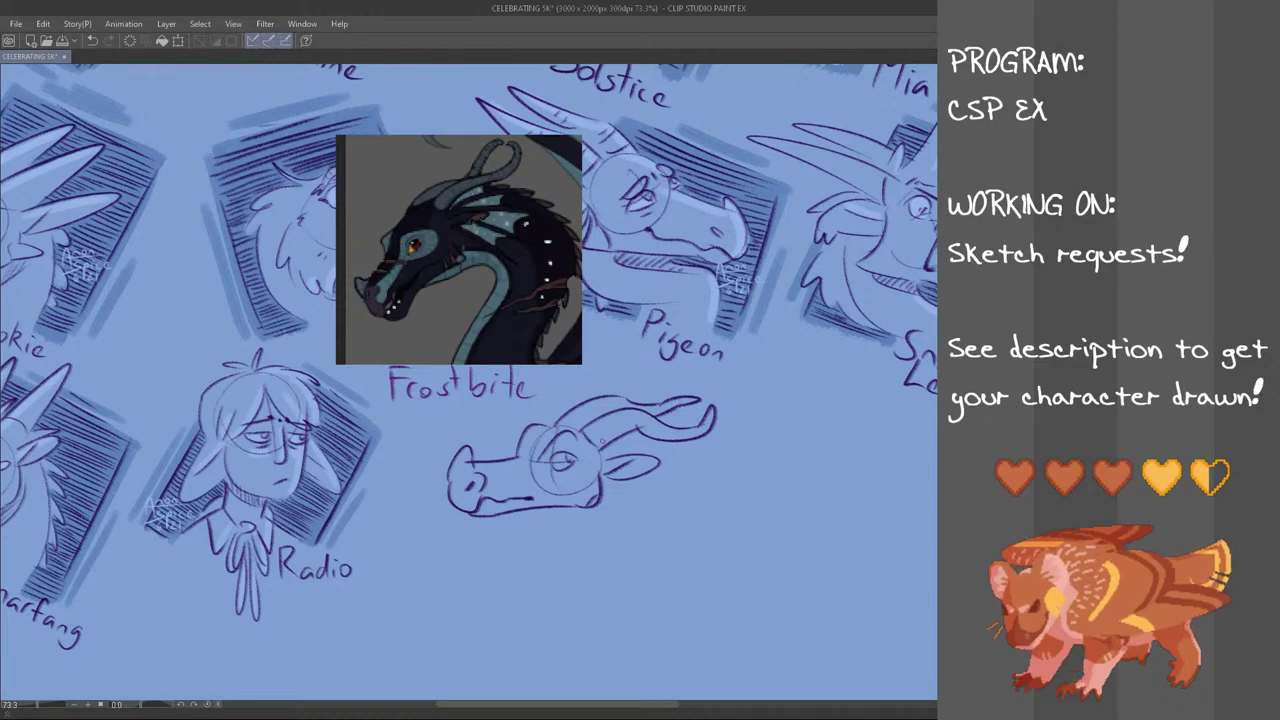
# Add curved ridge lines across the lower parts of both horns
pyautogui.hotkey('ctrl', 'z')
pyautogui.moveTo(563, 421); pyautogui.dragTo(575, 429)
pyautogui.moveTo(601, 420)
pyautogui.mouseDown()
pyautogui.moveTo(596, 437)
pyautogui.moveTo(613, 429)
pyautogui.mouseUp()
pyautogui.hotkey('ctrl', 'z')
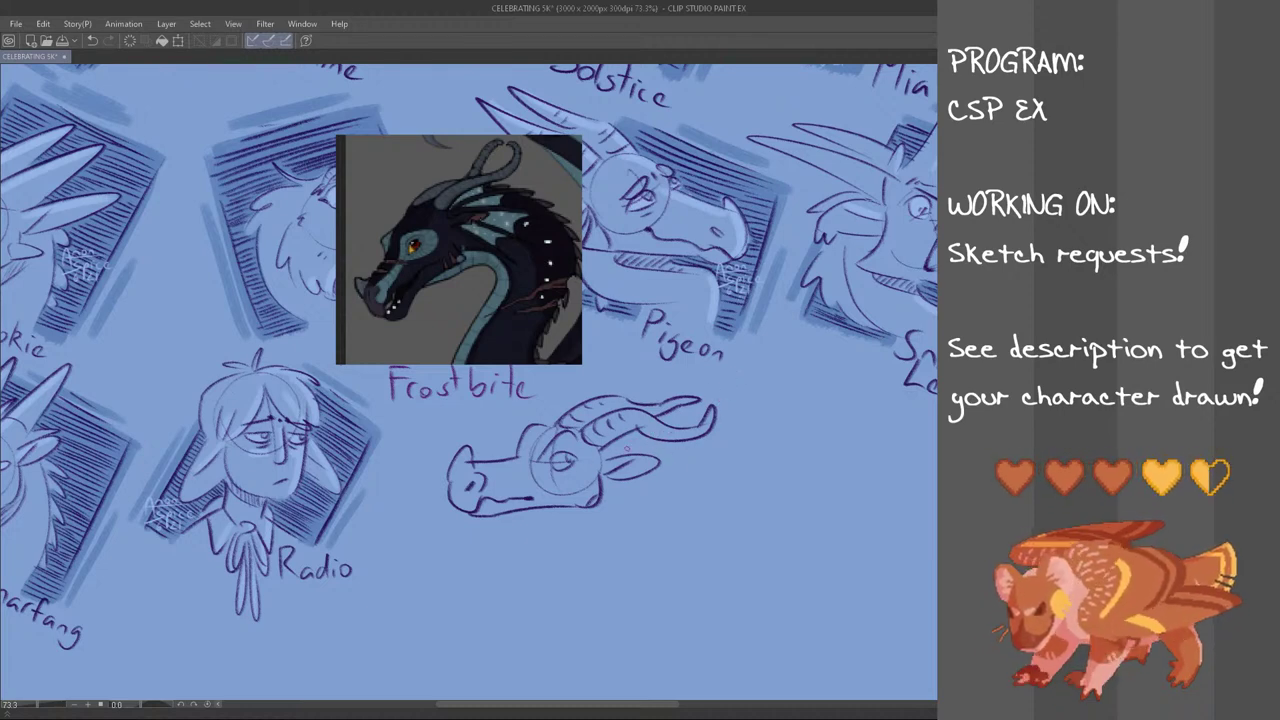
# Draw the spiky frill around the ear, running from behind the horns down to below the jaw corner
pyautogui.moveTo(606, 457)
pyautogui.mouseDown()
pyautogui.moveTo(712, 472)
pyautogui.moveTo(654, 476)
pyautogui.mouseUp()
pyautogui.hotkey('ctrl', 'z')
pyautogui.moveTo(656, 476)
pyautogui.mouseDown()
pyautogui.moveTo(634, 532)
pyautogui.moveTo(638, 513)
pyautogui.mouseUp()
pyautogui.hotkey('ctrl', 'z')
pyautogui.hotkey('ctrl', 'z')
pyautogui.hotkey('ctrl', 'z')
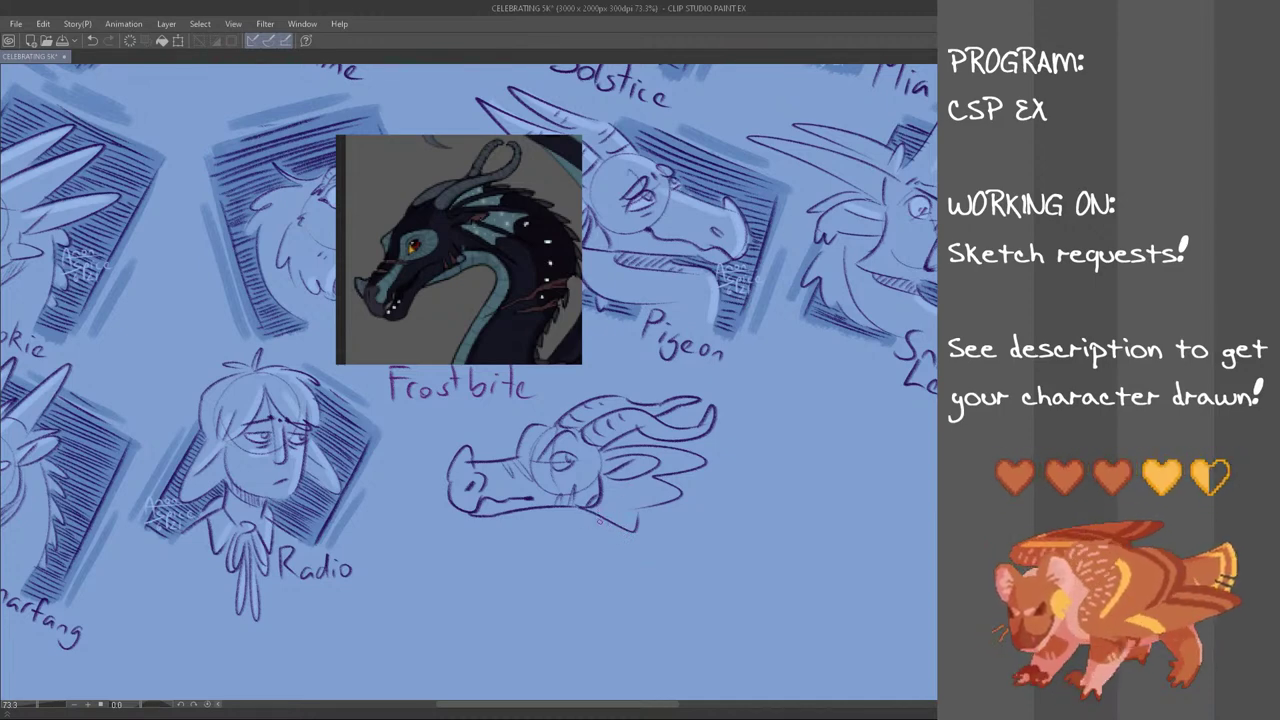
# Draw the curved front and back lines of the dragon's neck below the jaw, redoing poor strokes
pyautogui.moveTo(599, 546); pyautogui.dragTo(566, 584)
pyautogui.hotkey('ctrl', 'z')
pyautogui.moveTo(608, 525); pyautogui.dragTo(569, 589)
pyautogui.hotkey('ctrl', 'z')
pyautogui.moveTo(561, 509); pyautogui.dragTo(550, 563)
pyautogui.hotkey('ctrl', 'z')
pyautogui.hotkey('ctrl', 'z')
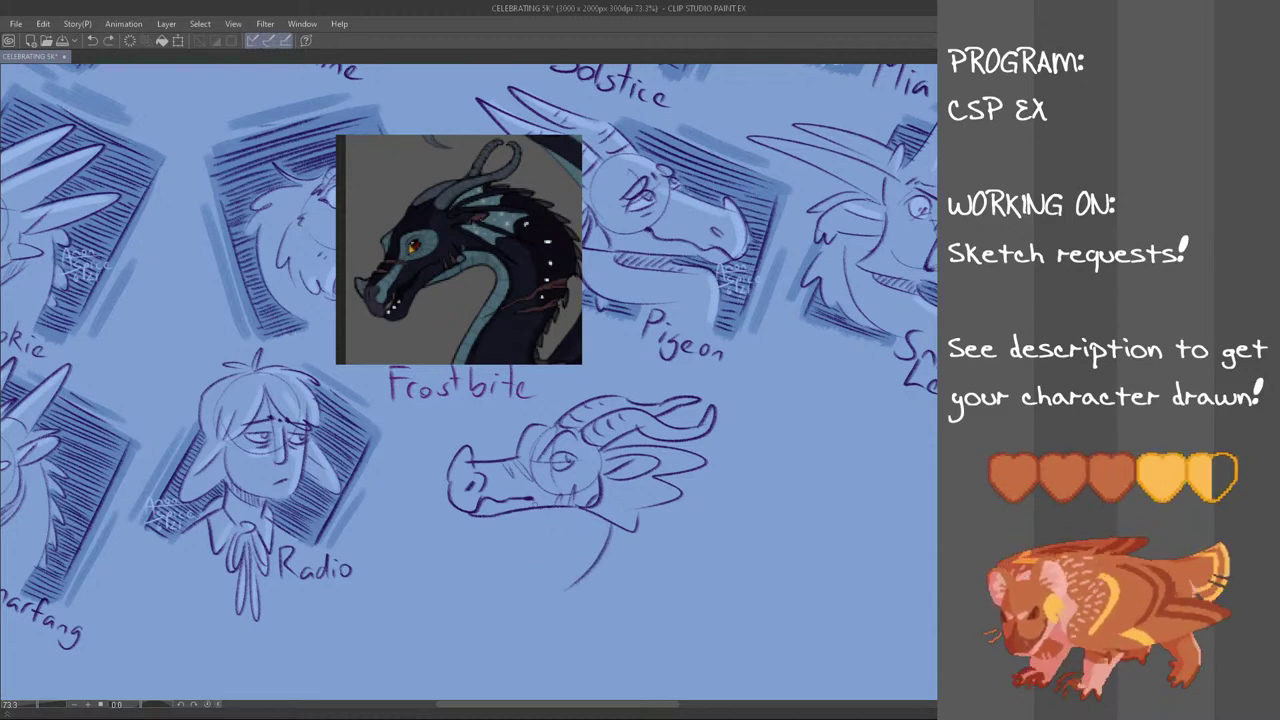
pyautogui.moveTo(541, 509); pyautogui.dragTo(514, 582)
pyautogui.hotkey('ctrl', 'z')
pyautogui.moveTo(601, 540)
pyautogui.mouseDown()
pyautogui.moveTo(562, 592)
pyautogui.moveTo(575, 601)
pyautogui.mouseUp()
pyautogui.hotkey('ctrl', 'z')
pyautogui.hotkey('ctrl', 'z')
pyautogui.hotkey('ctrl', 'z')
# Hatch the shadow under the jaw across the top of the neck
pyautogui.moveTo(544, 517)
pyautogui.mouseDown()
pyautogui.moveTo(591, 517)
pyautogui.moveTo(541, 520)
pyautogui.mouseUp()
pyautogui.hotkey('ctrl', 'z')
pyautogui.hotkey('ctrl', 'z')
pyautogui.moveTo(574, 509); pyautogui.dragTo(553, 524)
pyautogui.moveTo(588, 513); pyautogui.dragTo(564, 525)
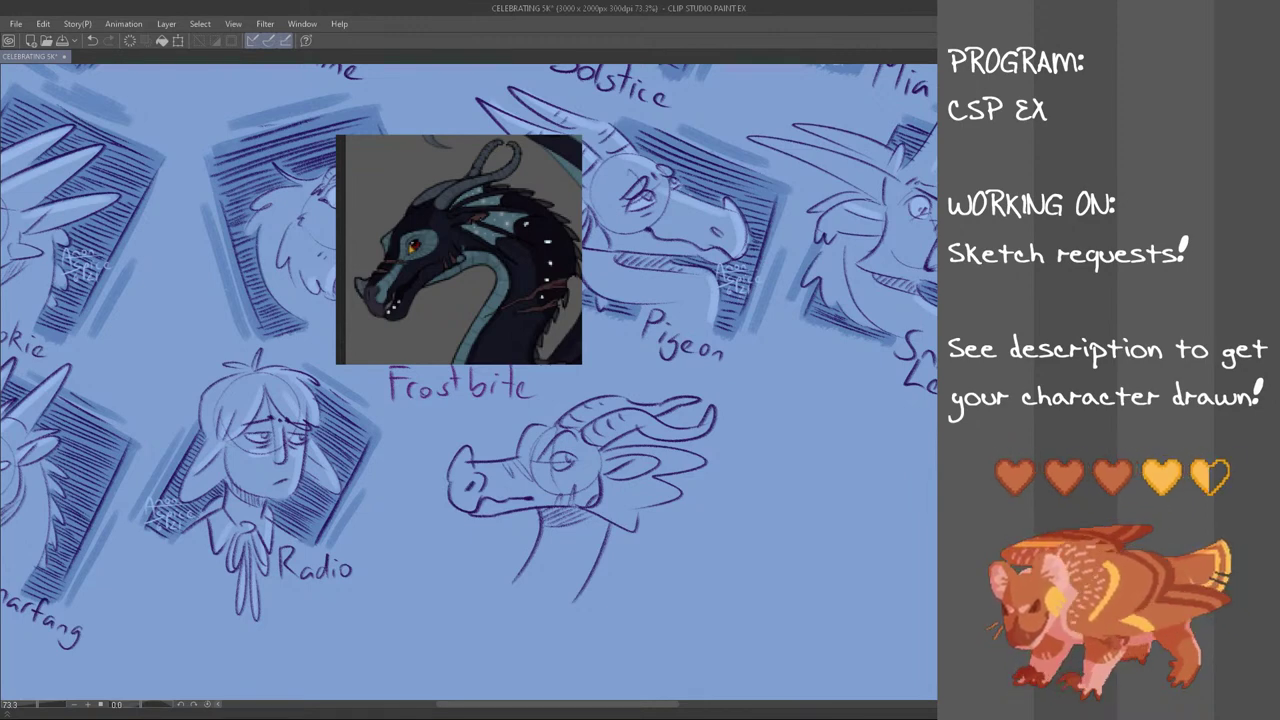
# Move the Frostbite reference and its label further up and left, away from the sketch
pyautogui.hotkey('ctrl', 't')
pyautogui.moveTo(533, 338); pyautogui.dragTo(486, 297)
pyautogui.click(395, 386)
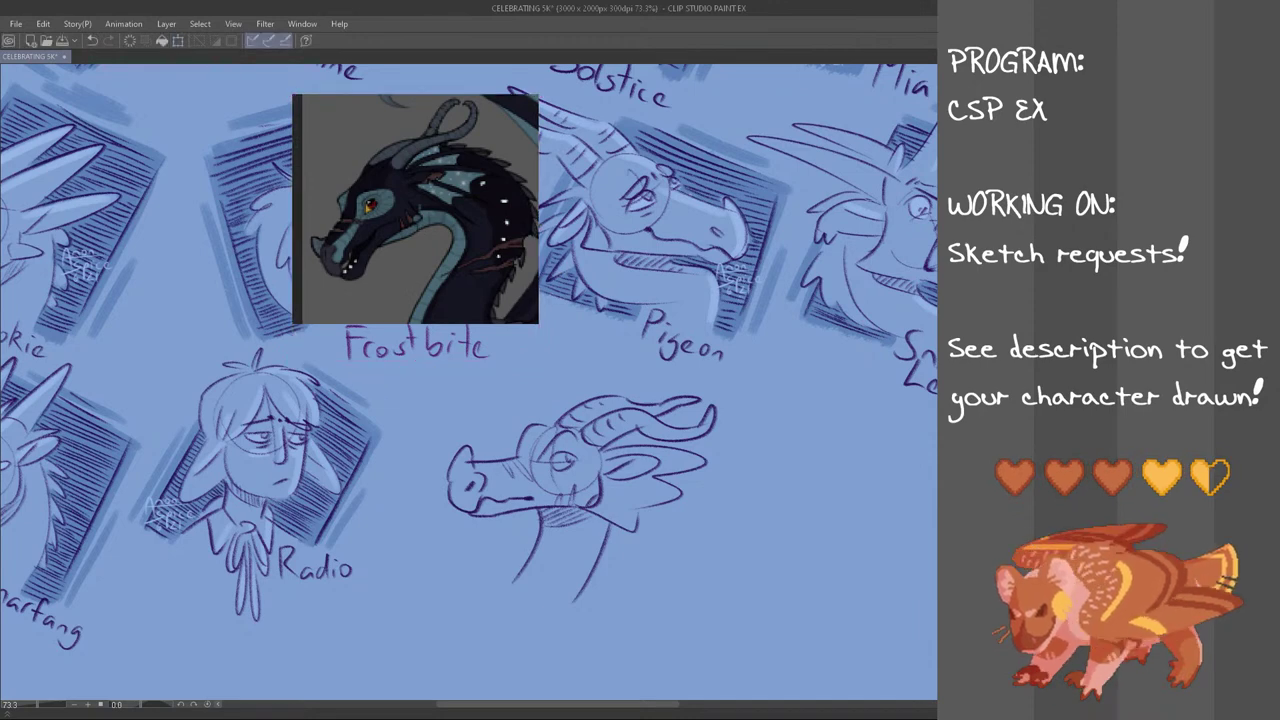
# Lasso the dragon sketch, shrink it slightly, move it up and left toward Radio, and deselect it
pyautogui.moveTo(688, 372)
pyautogui.mouseDown()
pyautogui.moveTo(745, 560)
pyautogui.moveTo(428, 455)
pyautogui.moveTo(686, 376)
pyautogui.mouseUp()
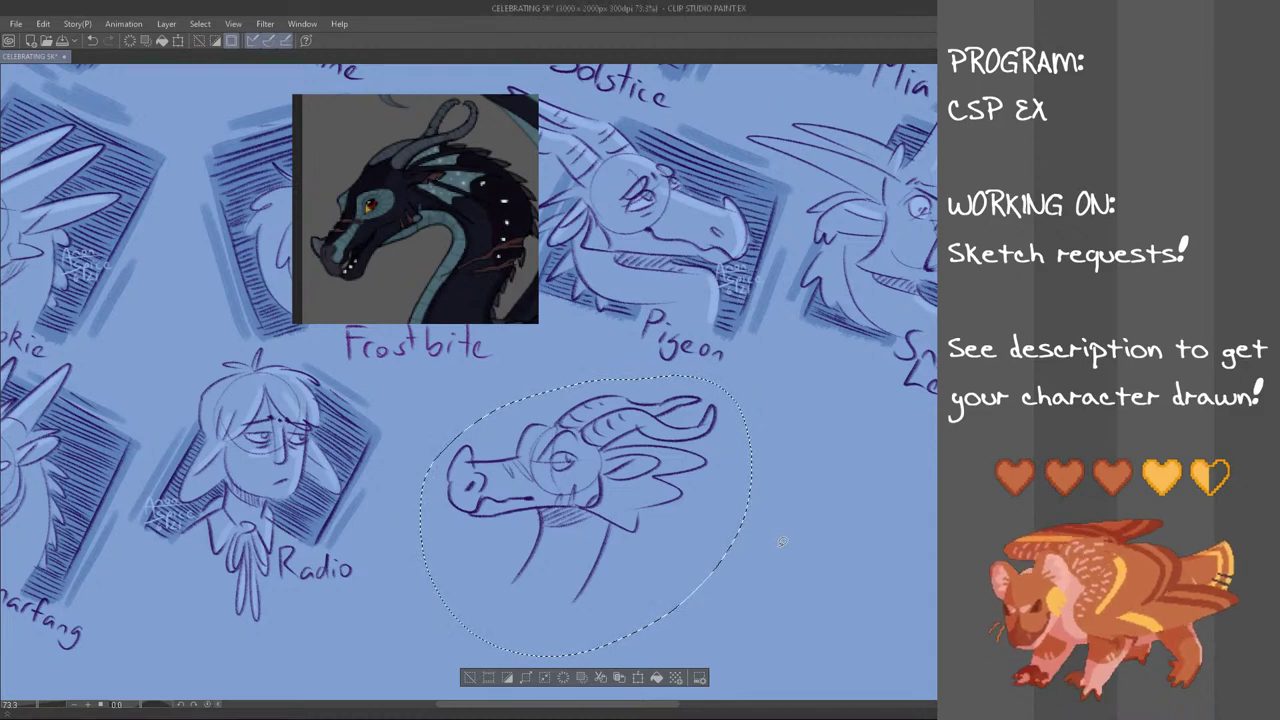
pyautogui.hotkey('ctrl', 't')
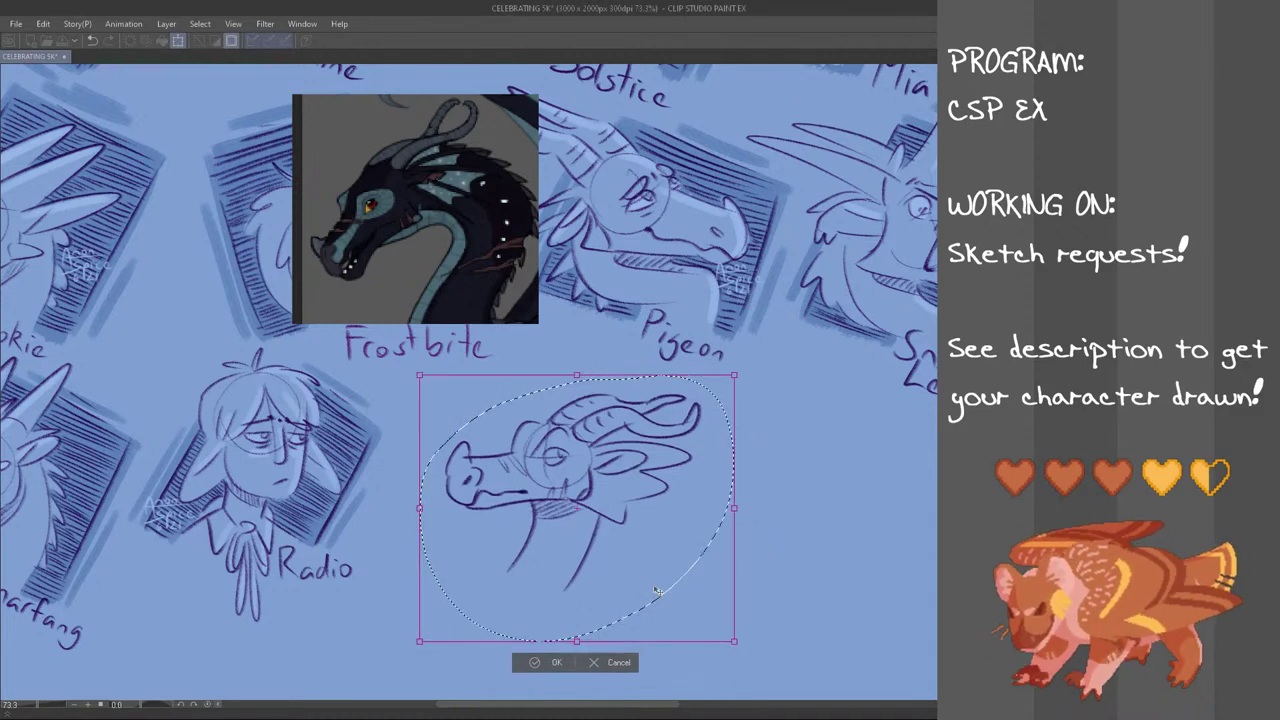
pyautogui.moveTo(663, 593); pyautogui.dragTo(627, 581)
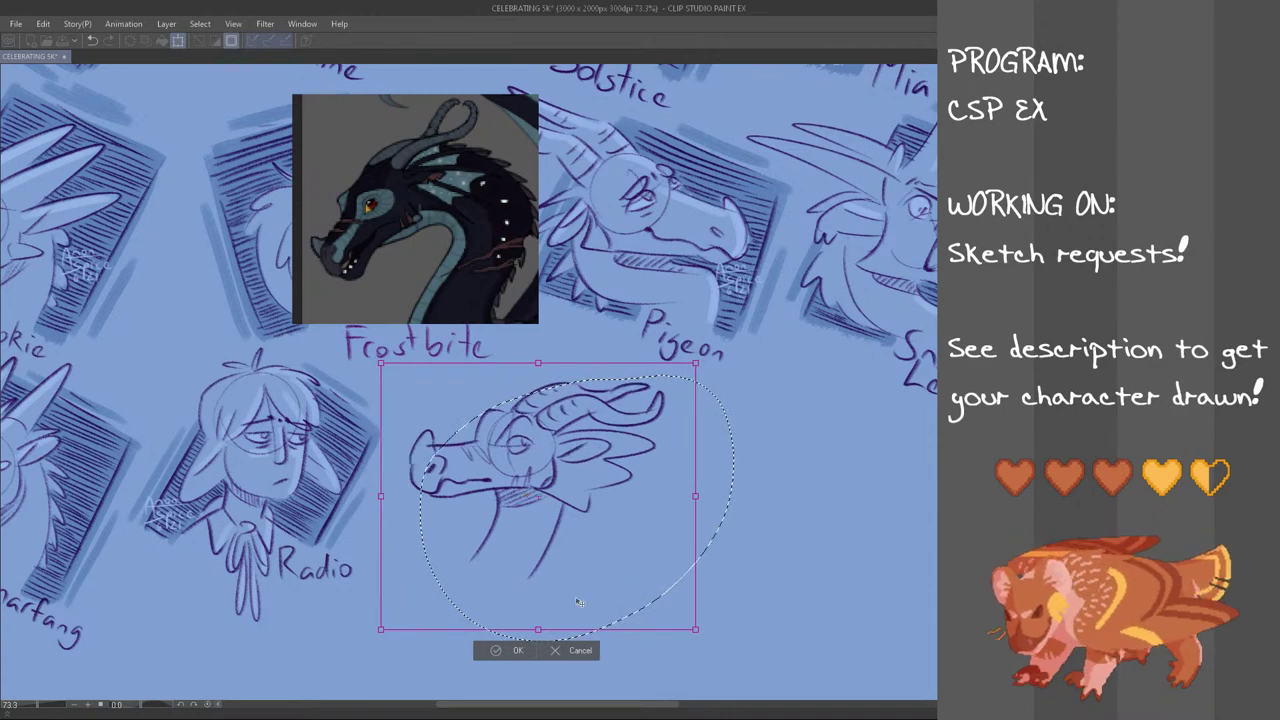
pyautogui.click(507, 650)
pyautogui.hotkey('ctrl', 'd')
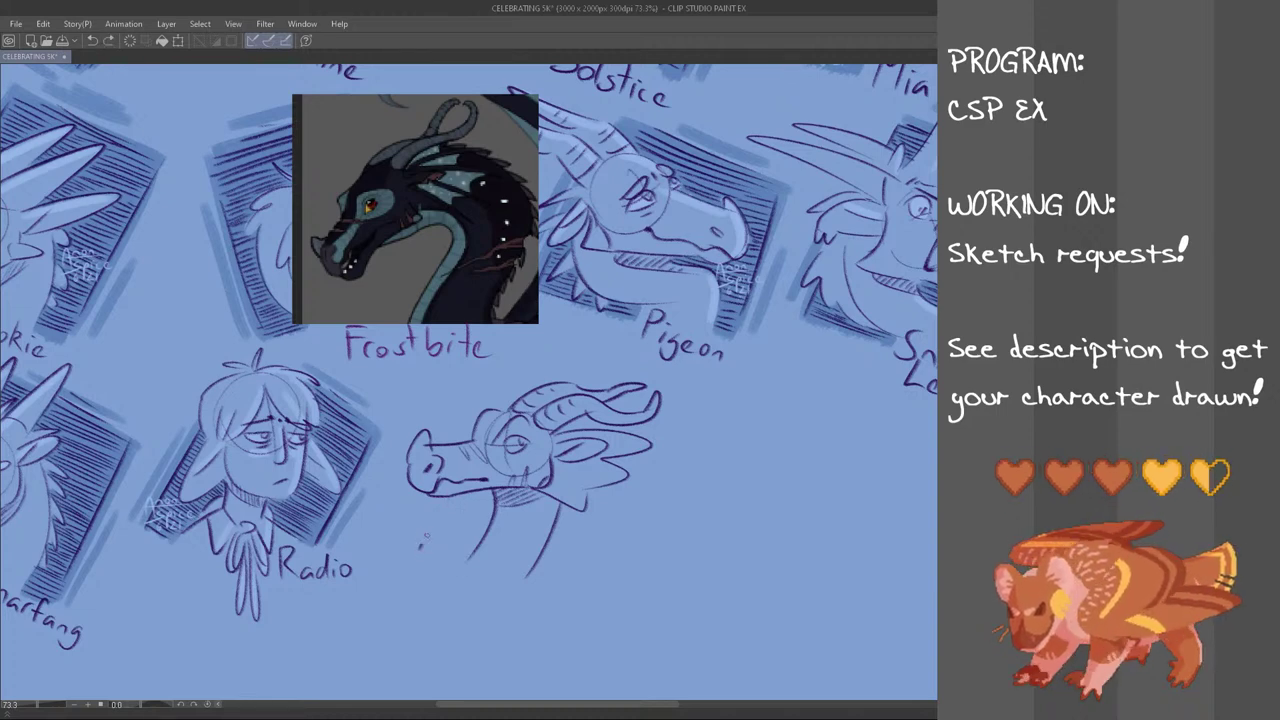
# Draw the slanted frame edges below the muzzle and behind the neck, redoing poor strokes
pyautogui.moveTo(424, 543)
pyautogui.mouseDown()
pyautogui.moveTo(457, 498)
pyautogui.moveTo(421, 514)
pyautogui.moveTo(434, 498)
pyautogui.mouseUp()
pyautogui.hotkey('ctrl', 'z')
pyautogui.hotkey('ctrl', 'z')
pyautogui.moveTo(563, 575)
pyautogui.mouseDown()
pyautogui.moveTo(602, 505)
pyautogui.moveTo(572, 562)
pyautogui.moveTo(644, 467)
pyautogui.mouseUp()
pyautogui.hotkey('ctrl', 'z')
pyautogui.hotkey('ctrl', 'z')
pyautogui.hotkey('ctrl', 'z')
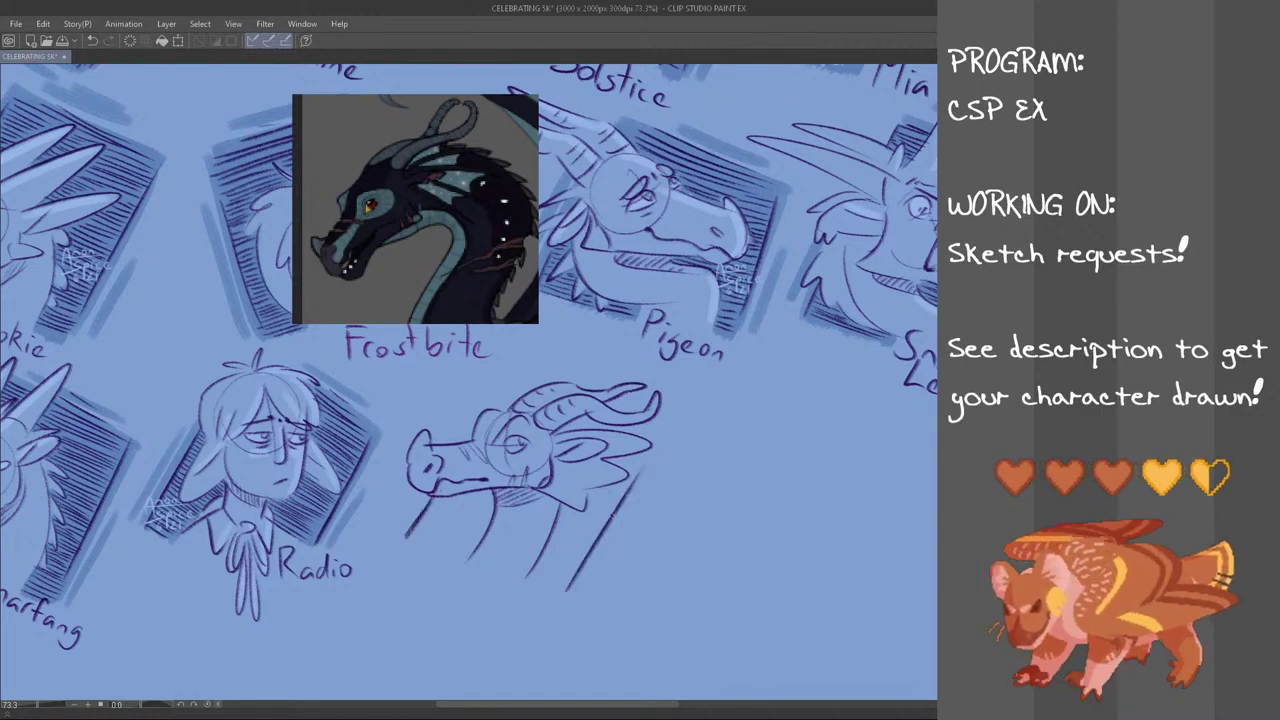
pyautogui.moveTo(457, 440); pyautogui.dragTo(467, 437)
pyautogui.hotkey('ctrl', 'z')
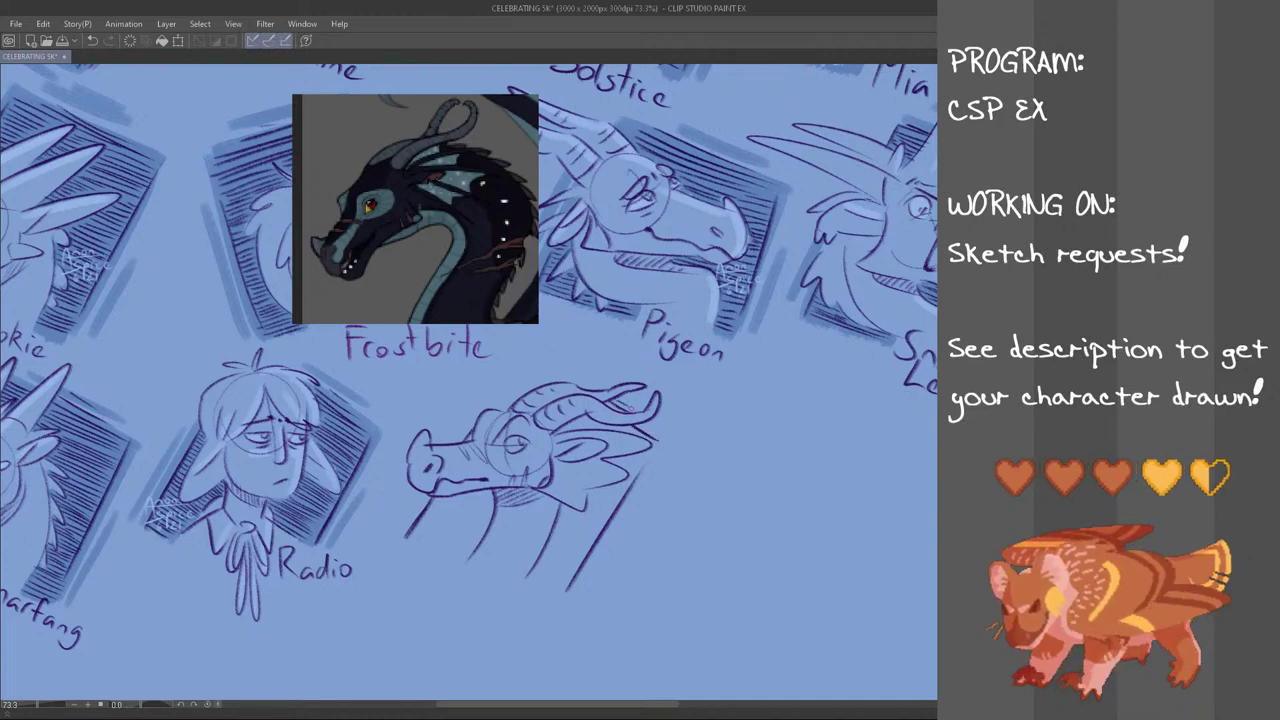
# Hatch the frame areas in front of the neck and behind it up to the frill
pyautogui.moveTo(406, 532)
pyautogui.mouseDown()
pyautogui.moveTo(454, 558)
pyautogui.moveTo(472, 510)
pyautogui.moveTo(434, 536)
pyautogui.moveTo(488, 494)
pyautogui.mouseUp()
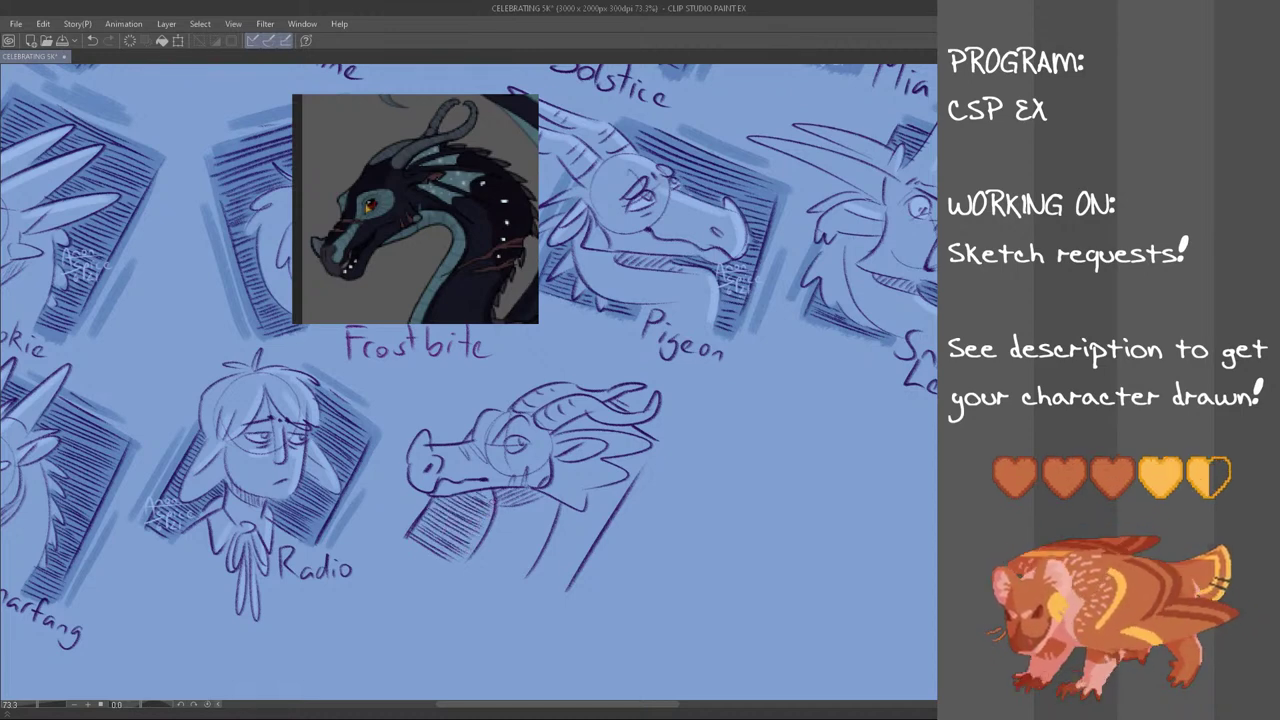
pyautogui.moveTo(530, 577)
pyautogui.mouseDown()
pyautogui.moveTo(570, 563)
pyautogui.moveTo(555, 545)
pyautogui.moveTo(587, 548)
pyautogui.moveTo(592, 514)
pyautogui.mouseUp()
pyautogui.hotkey('ctrl', 'z')
pyautogui.moveTo(562, 530)
pyautogui.mouseDown()
pyautogui.moveTo(593, 515)
pyautogui.moveTo(601, 527)
pyautogui.moveTo(586, 493)
pyautogui.moveTo(608, 498)
pyautogui.moveTo(654, 450)
pyautogui.mouseUp()
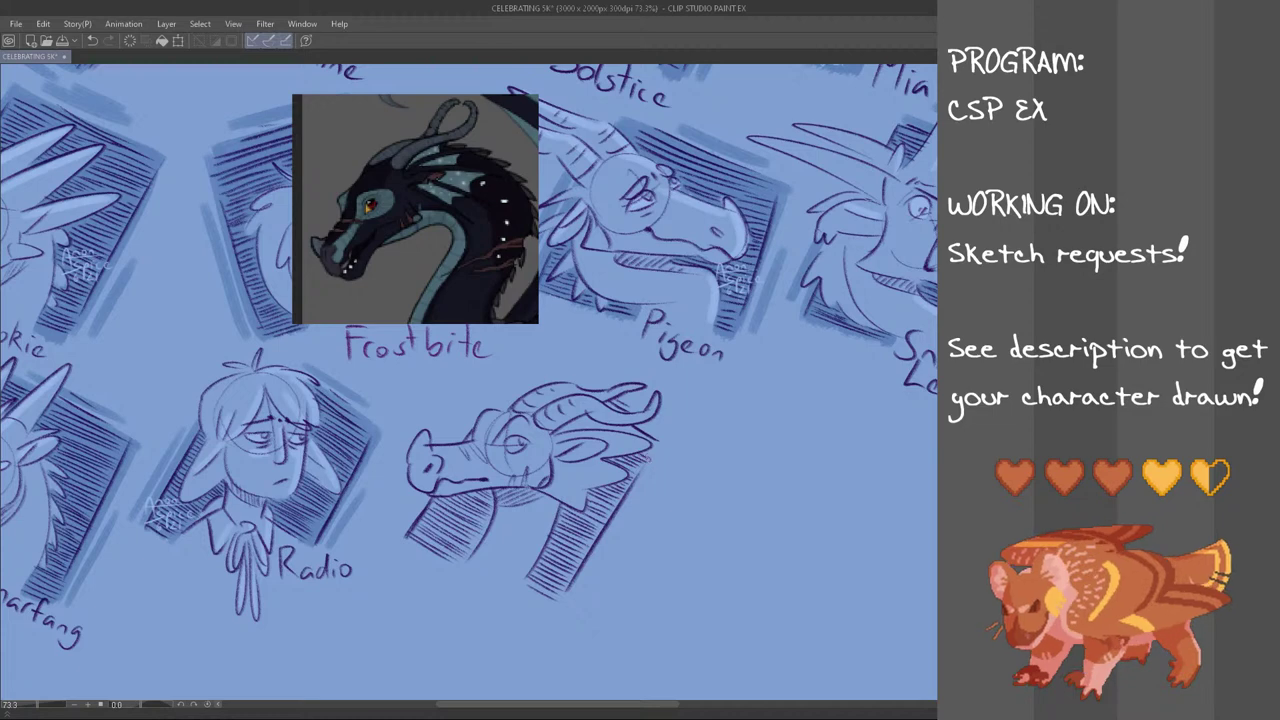
# Hatch the narrow frame area between the near horn and the frill
pyautogui.moveTo(565, 425); pyautogui.dragTo(587, 430)
pyautogui.moveTo(577, 421); pyautogui.dragTo(592, 428)
pyautogui.moveTo(585, 418); pyautogui.dragTo(616, 433)
pyautogui.moveTo(606, 422); pyautogui.dragTo(631, 434)
pyautogui.moveTo(625, 423); pyautogui.dragTo(637, 434)
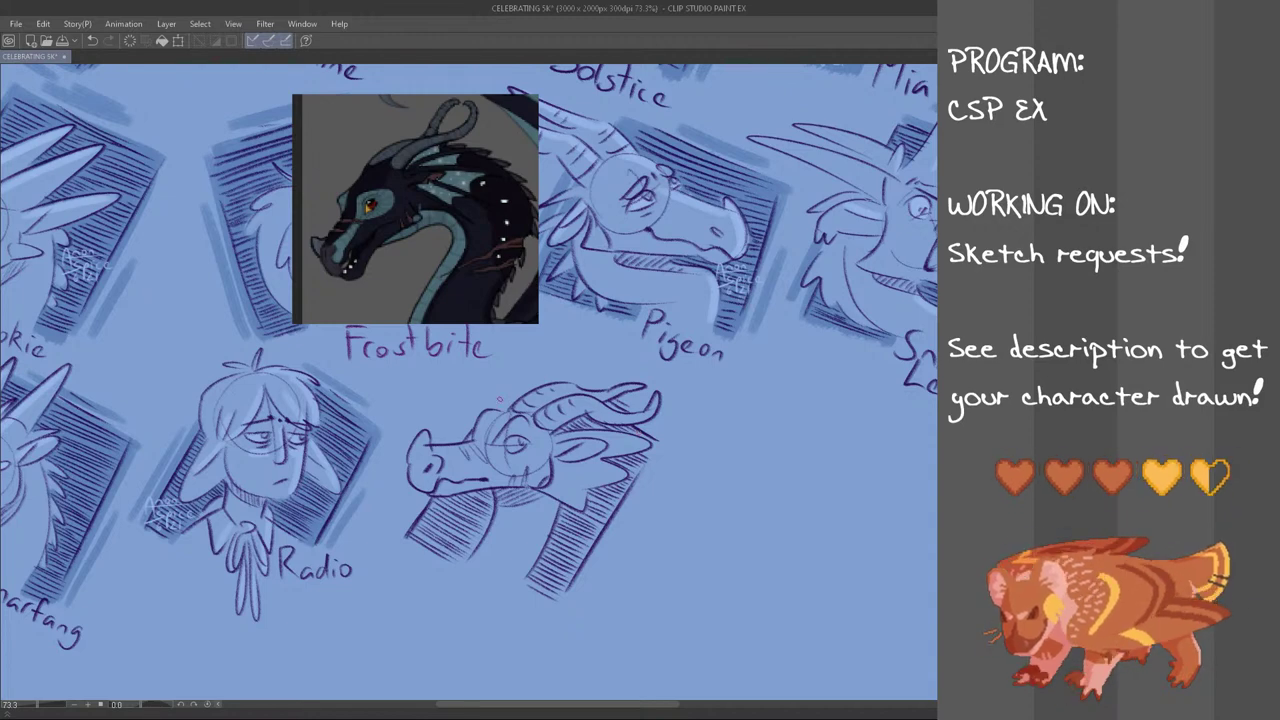
# Hatch the upper frame corner above the brow and in front of the horns
pyautogui.moveTo(498, 404)
pyautogui.mouseDown()
pyautogui.moveTo(520, 370)
pyautogui.moveTo(560, 388)
pyautogui.moveTo(515, 409)
pyautogui.mouseUp()
pyautogui.hotkey('ctrl', 'z')
pyautogui.moveTo(507, 389); pyautogui.dragTo(536, 391)
pyautogui.moveTo(519, 373); pyautogui.dragTo(538, 382)
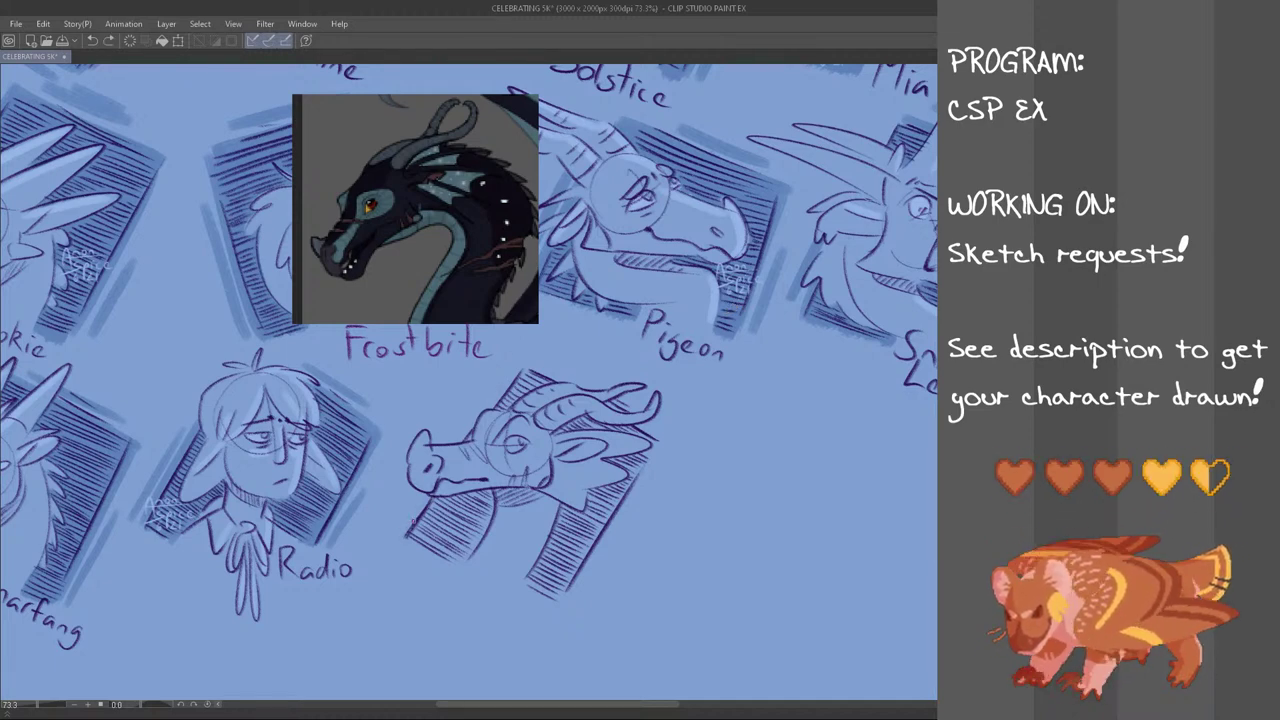
# Brush broad shading strokes along the outer edges of the dragon's frame, redoing misplaced ones
pyautogui.moveTo(407, 537); pyautogui.dragTo(519, 372)
pyautogui.moveTo(565, 593); pyautogui.dragTo(660, 444)
pyautogui.hotkey('ctrl', 'z')
pyautogui.hotkey('ctrl', 'z')
pyautogui.moveTo(560, 606); pyautogui.dragTo(655, 447)
pyautogui.moveTo(602, 541); pyautogui.dragTo(655, 449)
pyautogui.moveTo(580, 603); pyautogui.dragTo(643, 499)
pyautogui.hotkey('ctrl', 'z')
pyautogui.moveTo(574, 607); pyautogui.dragTo(646, 499)
pyautogui.moveTo(416, 480)
pyautogui.mouseDown()
pyautogui.moveTo(388, 526)
pyautogui.moveTo(451, 563)
pyautogui.moveTo(410, 562)
pyautogui.mouseUp()
pyautogui.hotkey('ctrl', 'z')
pyautogui.hotkey('ctrl', 'z')
# Shade over the hatching in front of the neck and at the base of the frame behind it
pyautogui.moveTo(470, 520)
pyautogui.mouseDown()
pyautogui.moveTo(422, 554)
pyautogui.moveTo(426, 544)
pyautogui.mouseUp()
pyautogui.moveTo(440, 499)
pyautogui.mouseDown()
pyautogui.moveTo(426, 519)
pyautogui.moveTo(433, 511)
pyautogui.mouseUp()
pyautogui.moveTo(451, 497); pyautogui.dragTo(441, 517)
pyautogui.moveTo(470, 492); pyautogui.dragTo(454, 525)
pyautogui.moveTo(488, 488)
pyautogui.mouseDown()
pyautogui.moveTo(460, 538)
pyautogui.moveTo(470, 532)
pyautogui.mouseUp()
pyautogui.moveTo(496, 498); pyautogui.dragTo(468, 548)
pyautogui.moveTo(538, 574); pyautogui.dragTo(526, 590)
pyautogui.moveTo(552, 562); pyautogui.dragTo(528, 598)
# Shade the hatched frame area behind the neck from its base up to the frill
pyautogui.moveTo(564, 562)
pyautogui.mouseDown()
pyautogui.moveTo(534, 604)
pyautogui.moveTo(550, 608)
pyautogui.mouseUp()
pyautogui.moveTo(580, 558); pyautogui.dragTo(560, 564)
pyautogui.moveTo(576, 520); pyautogui.dragTo(544, 556)
pyautogui.moveTo(572, 514); pyautogui.dragTo(556, 532)
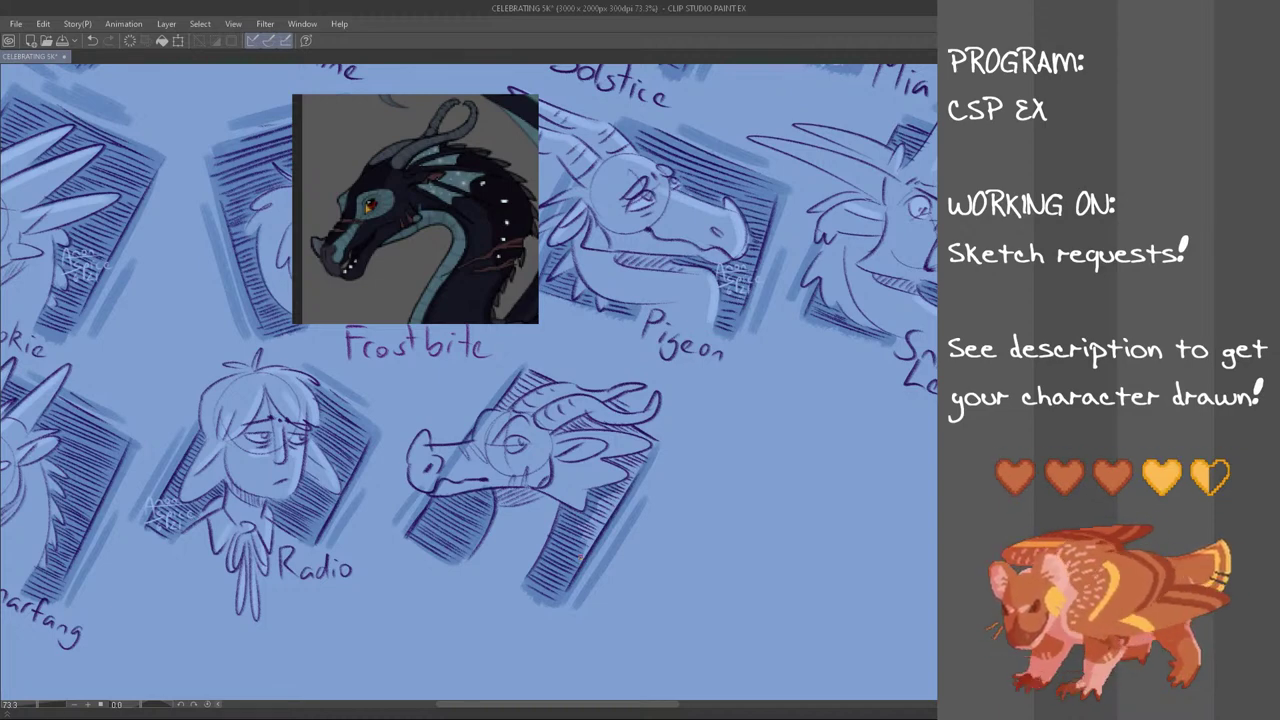
pyautogui.moveTo(605, 499)
pyautogui.mouseDown()
pyautogui.moveTo(579, 535)
pyautogui.moveTo(581, 557)
pyautogui.mouseUp()
pyautogui.moveTo(639, 467)
pyautogui.mouseDown()
pyautogui.moveTo(627, 479)
pyautogui.moveTo(602, 468)
pyautogui.moveTo(641, 461)
pyautogui.moveTo(618, 459)
pyautogui.mouseUp()
# Shade the upper frame corner above the brow and the hatched gap between the horn and frill
pyautogui.moveTo(592, 390); pyautogui.dragTo(638, 412)
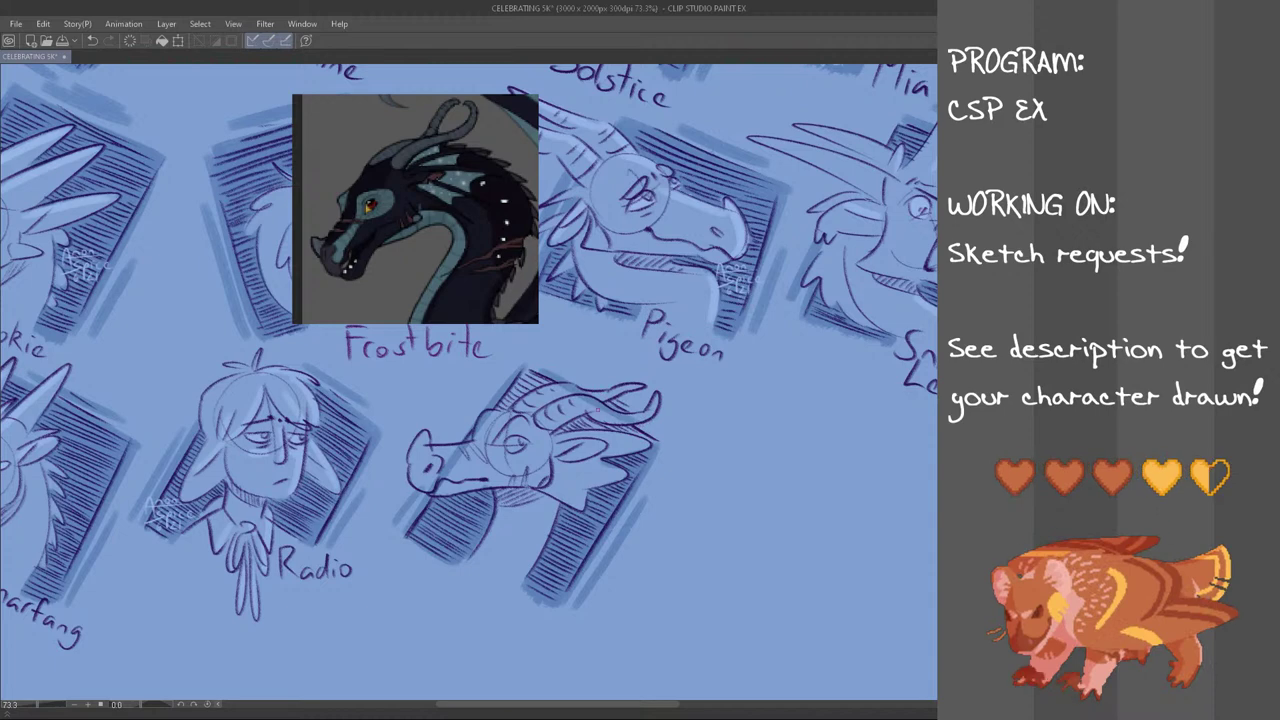
pyautogui.hotkey('ctrl', 'z')
pyautogui.moveTo(498, 410); pyautogui.dragTo(538, 372)
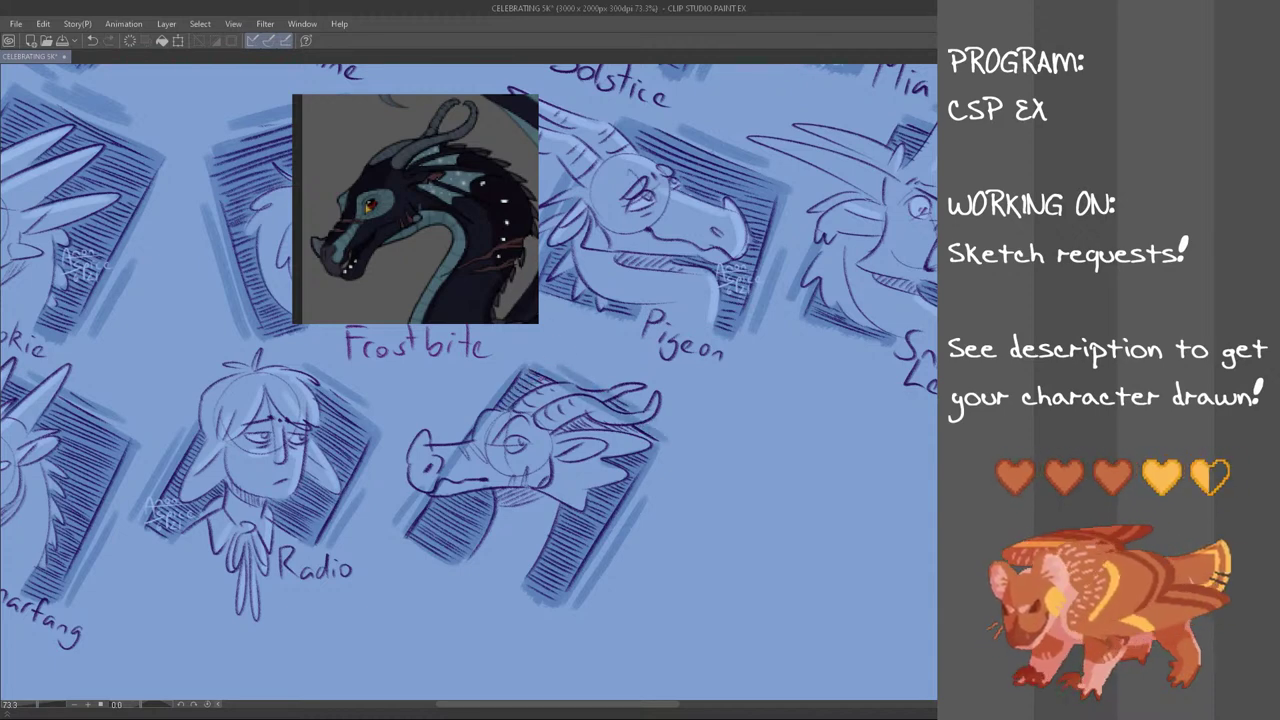
pyautogui.moveTo(580, 416); pyautogui.dragTo(551, 437)
pyautogui.moveTo(597, 417)
pyautogui.mouseDown()
pyautogui.moveTo(576, 429)
pyautogui.moveTo(593, 429)
pyautogui.mouseUp()
pyautogui.moveTo(619, 421)
pyautogui.mouseDown()
pyautogui.moveTo(598, 431)
pyautogui.moveTo(655, 457)
pyautogui.mouseUp()
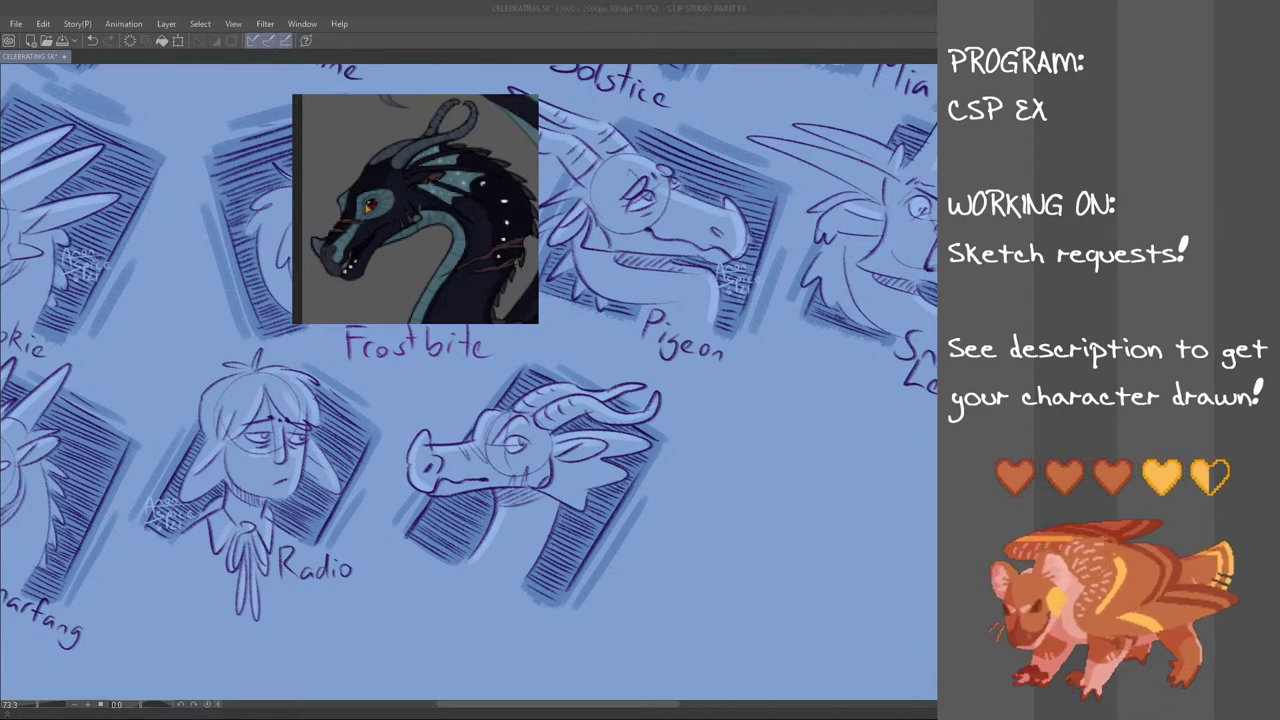
# Copy the signature from Pigeon's frame and place the copy on the hatching below the dragon's muzzle
pyautogui.click(446, 6)
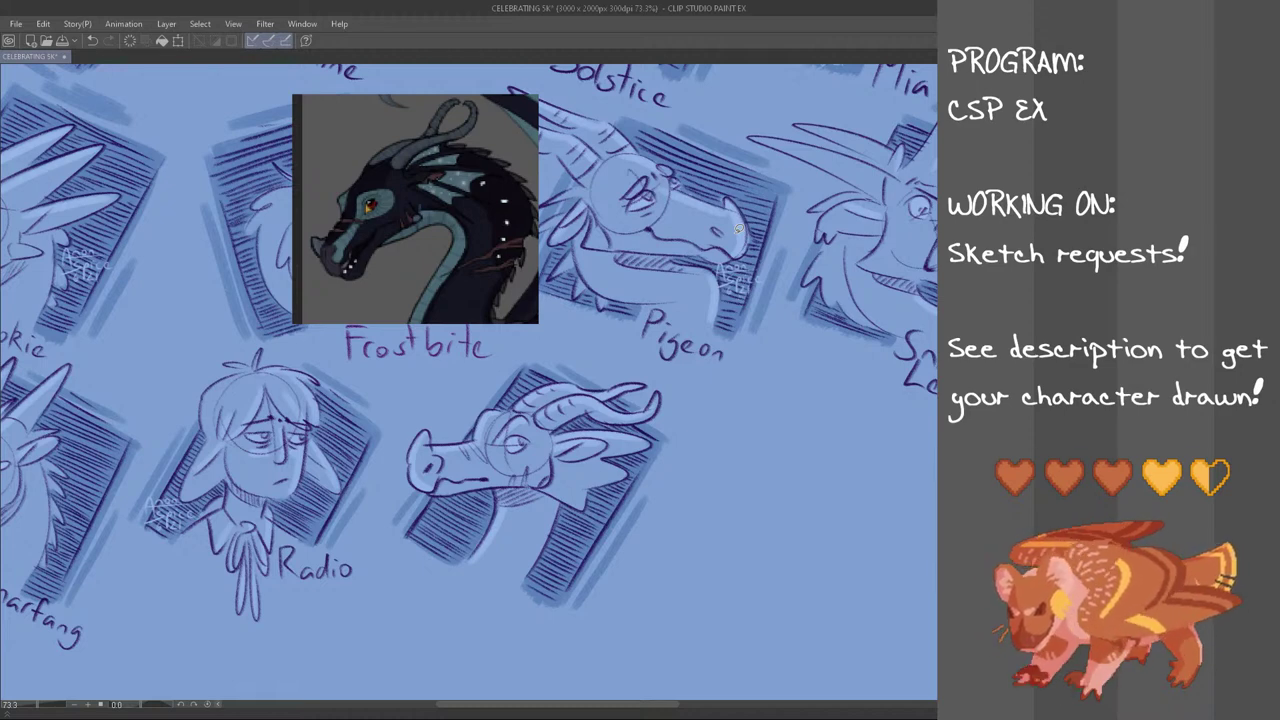
pyautogui.moveTo(750, 240)
pyautogui.mouseDown()
pyautogui.moveTo(738, 322)
pyautogui.moveTo(762, 241)
pyautogui.mouseUp()
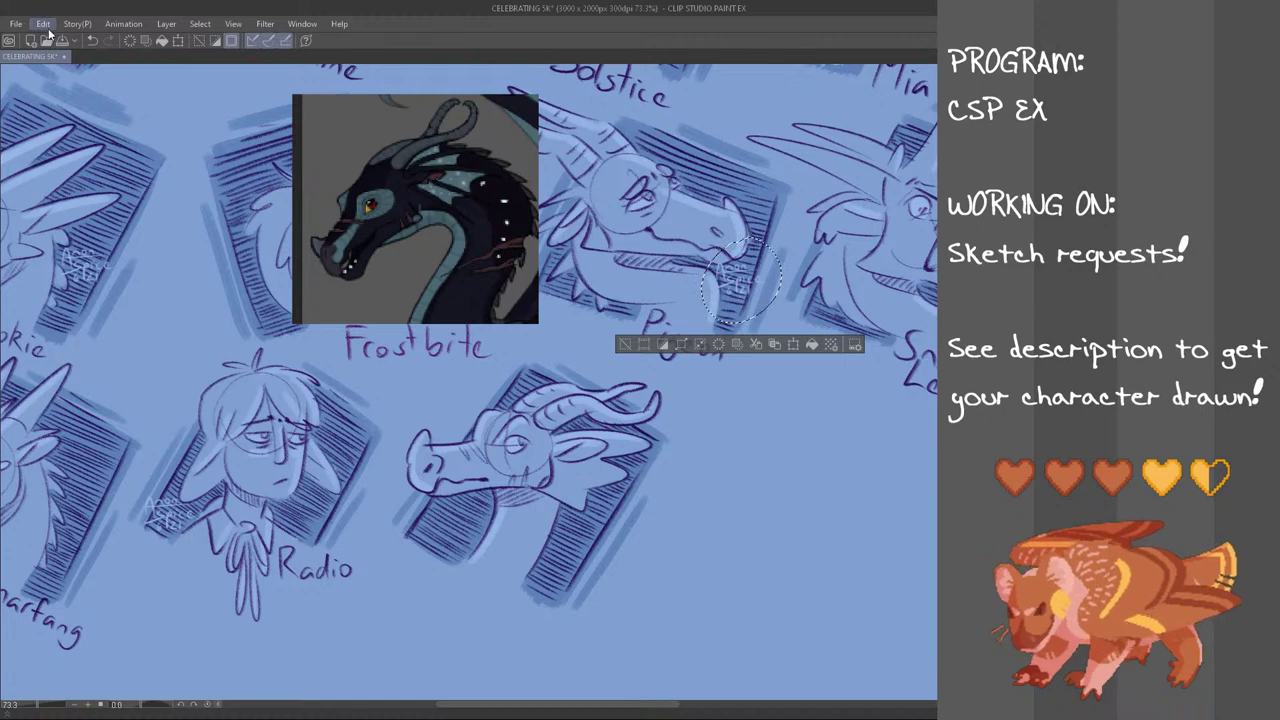
pyautogui.hotkey('ctrl', 'c')
pyautogui.hotkey('ctrl', 'v')
pyautogui.hotkey('ctrl', 't')
pyautogui.moveTo(740, 280)
pyautogui.mouseDown()
pyautogui.moveTo(475, 570)
pyautogui.moveTo(460, 557)
pyautogui.mouseUp()
pyautogui.click(436, 602)
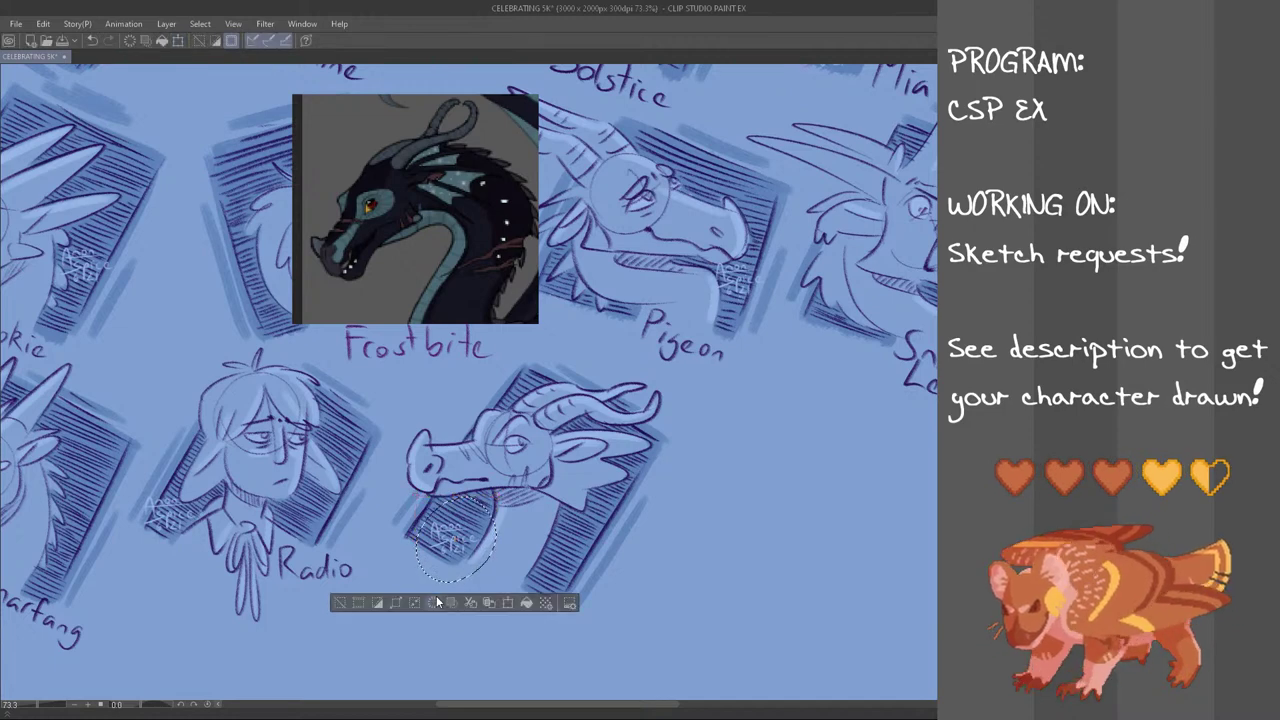
pyautogui.hotkey('ctrl', 'd')
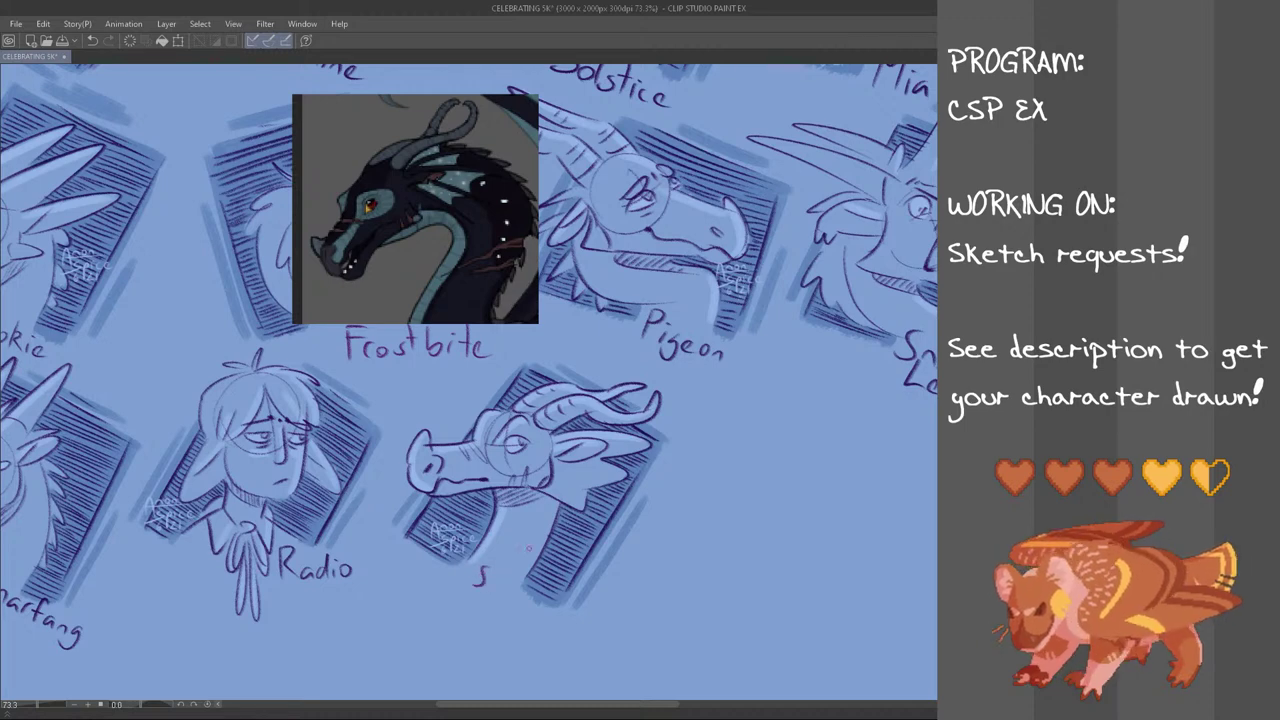
# Hand-letter the name "Sapphire" below the dragon bust, redoing poor letters
pyautogui.moveTo(491, 564)
pyautogui.mouseDown()
pyautogui.moveTo(464, 585)
pyautogui.moveTo(461, 574)
pyautogui.moveTo(504, 596)
pyautogui.moveTo(504, 618)
pyautogui.moveTo(508, 592)
pyautogui.moveTo(504, 622)
pyautogui.moveTo(526, 608)
pyautogui.moveTo(564, 630)
pyautogui.mouseUp()
pyautogui.hotkey('ctrl', 'z')
pyautogui.hotkey('ctrl', 'z')
pyautogui.hotkey('ctrl', 'z')
pyautogui.hotkey('ctrl', 'z')
pyautogui.hotkey('ctrl', 'z')
pyautogui.hotkey('ctrl', 'z')
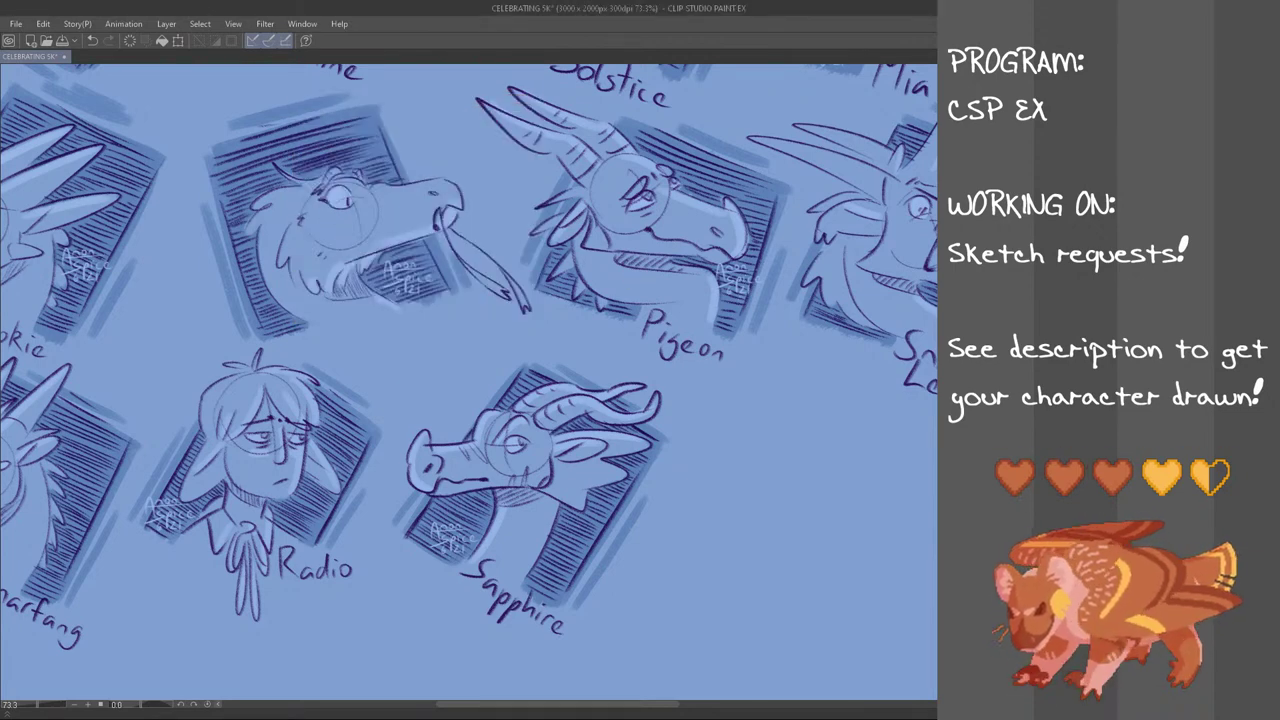
# Select the whole framed Sapphire bust with its label and shift it slightly up and left
pyautogui.moveTo(568, 350)
pyautogui.mouseDown()
pyautogui.moveTo(650, 368)
pyautogui.moveTo(713, 450)
pyautogui.moveTo(640, 628)
pyautogui.moveTo(440, 638)
pyautogui.moveTo(388, 553)
pyautogui.moveTo(415, 416)
pyautogui.moveTo(500, 362)
pyautogui.mouseUp()
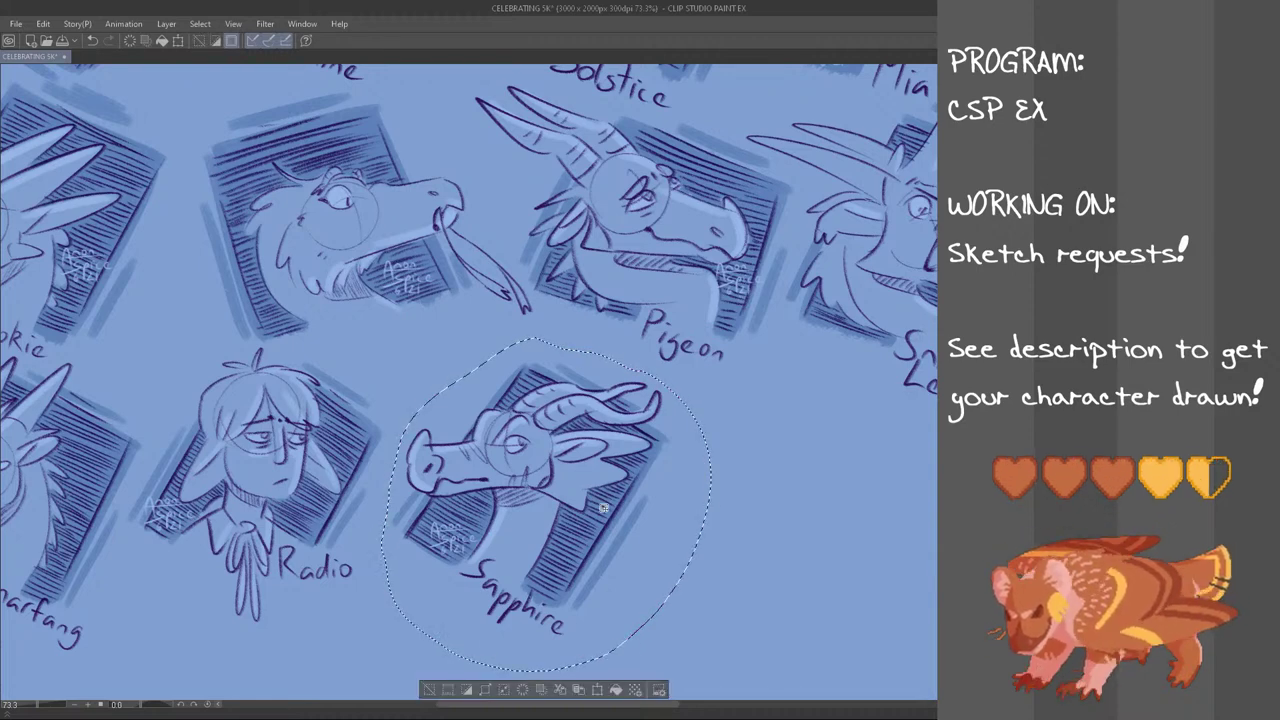
pyautogui.hotkey('ctrl', 't')
pyautogui.moveTo(580, 558); pyautogui.dragTo(570, 525)
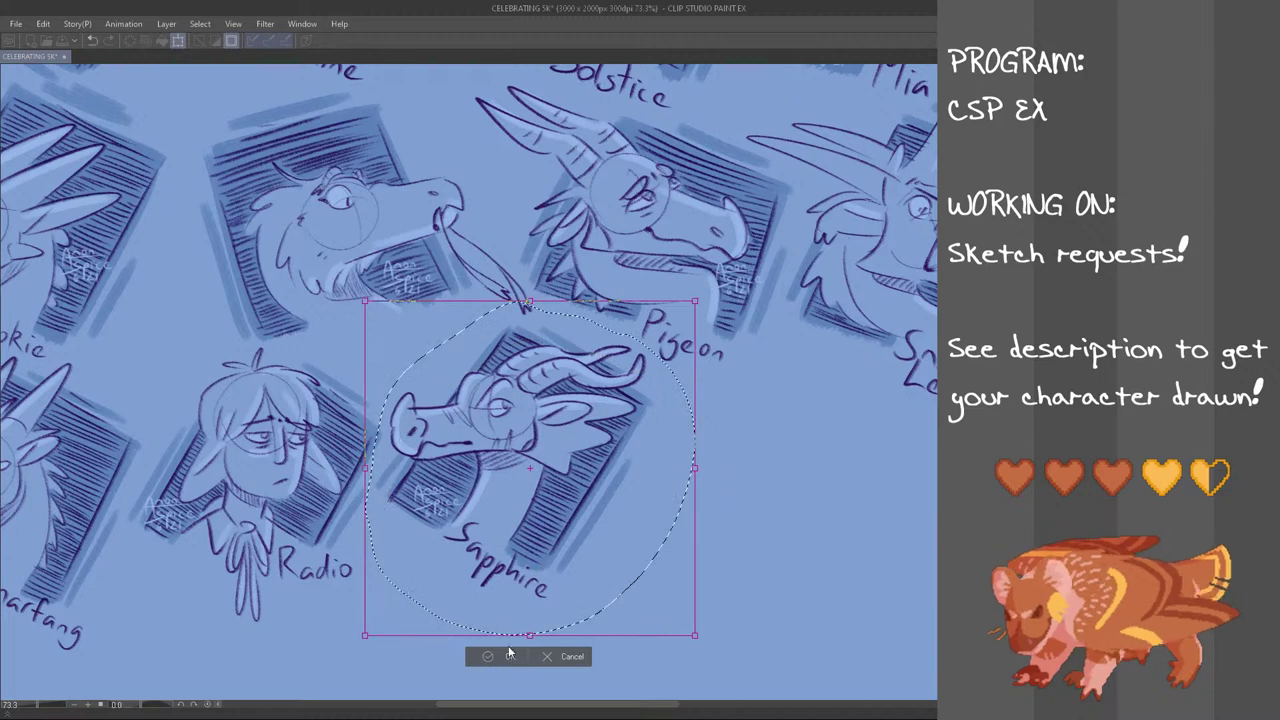
pyautogui.click(510, 656)
pyautogui.hotkey('ctrl', 'd')
# Paste the Socks reference sheet onto the canvas, scale it down and place it above the empty area beside Sapphire
pyautogui.moveTo(586, 708); pyautogui.dragTo(602, 707)
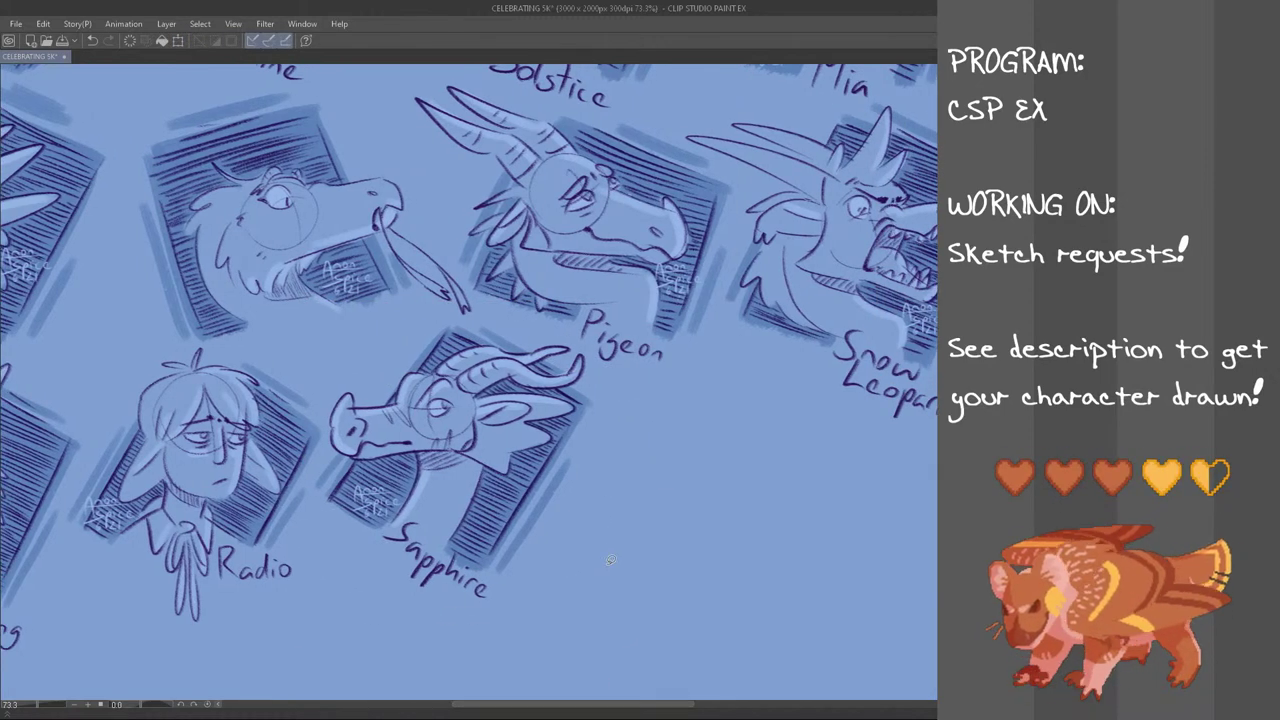
pyautogui.scroll(-2, 620, 520)
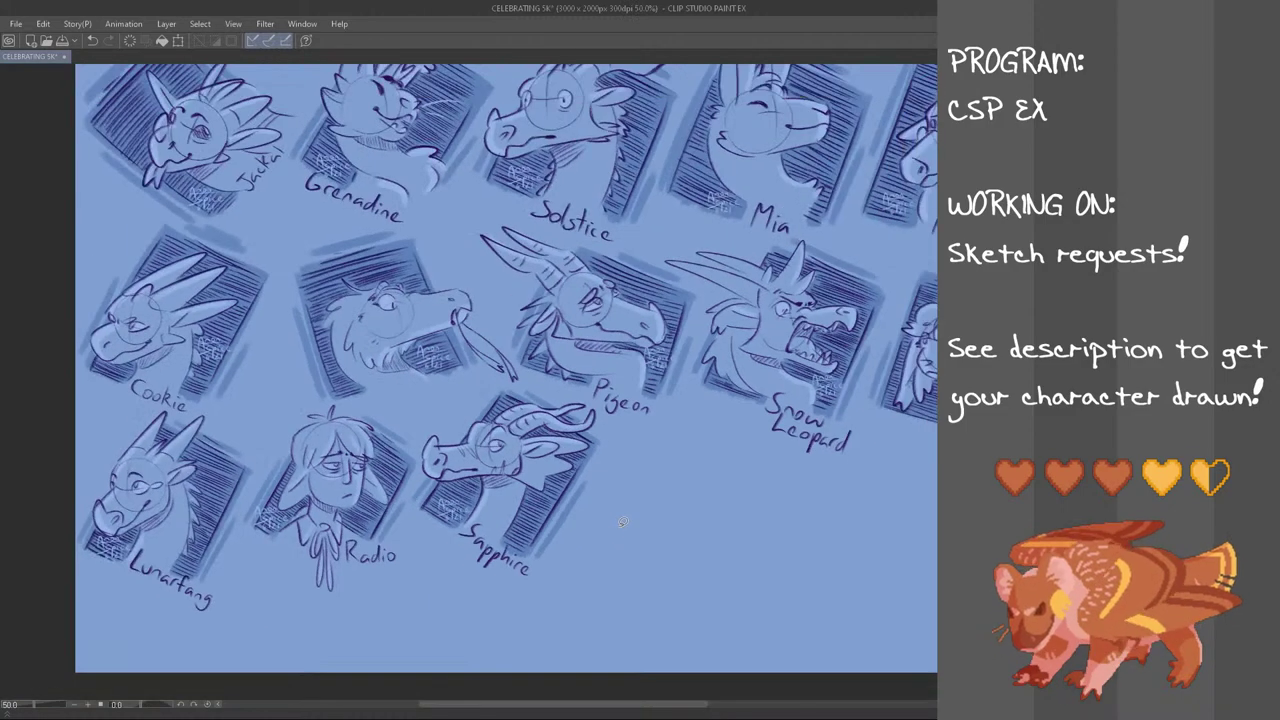
pyautogui.scroll(1, 624, 519)
pyautogui.moveTo(611, 708); pyautogui.dragTo(676, 706)
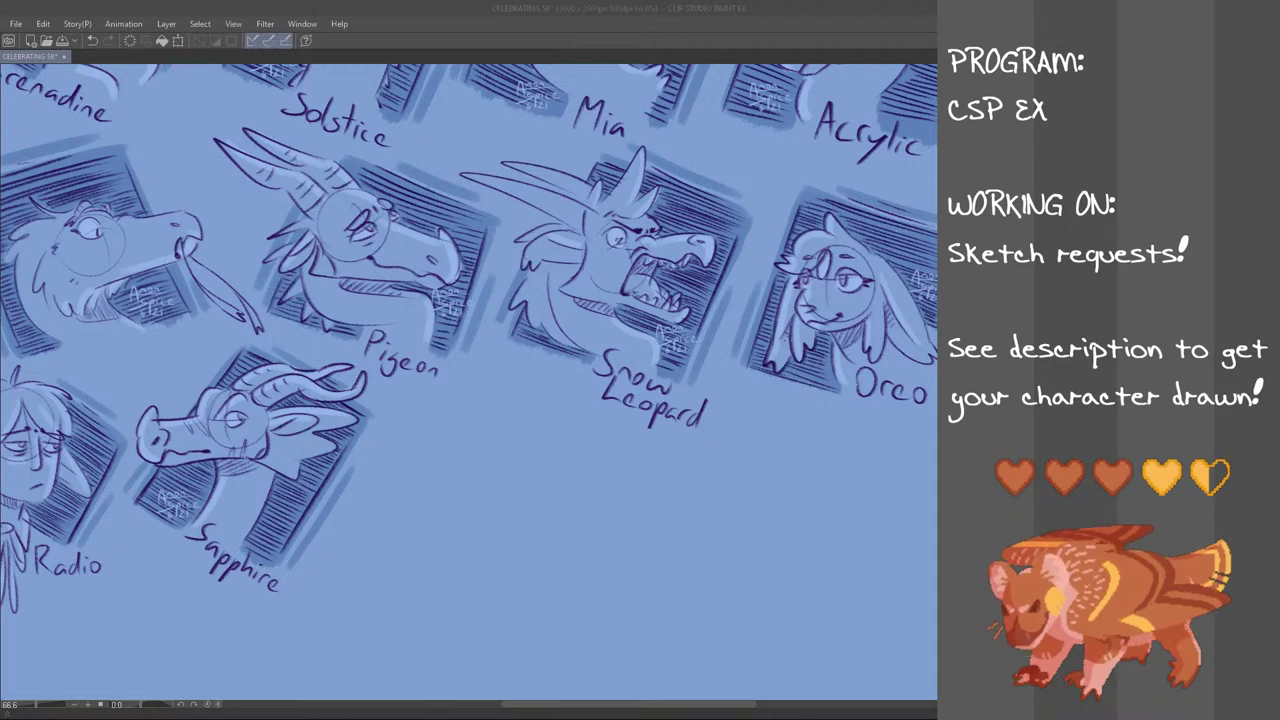
pyautogui.scroll(-1, 700, 452)
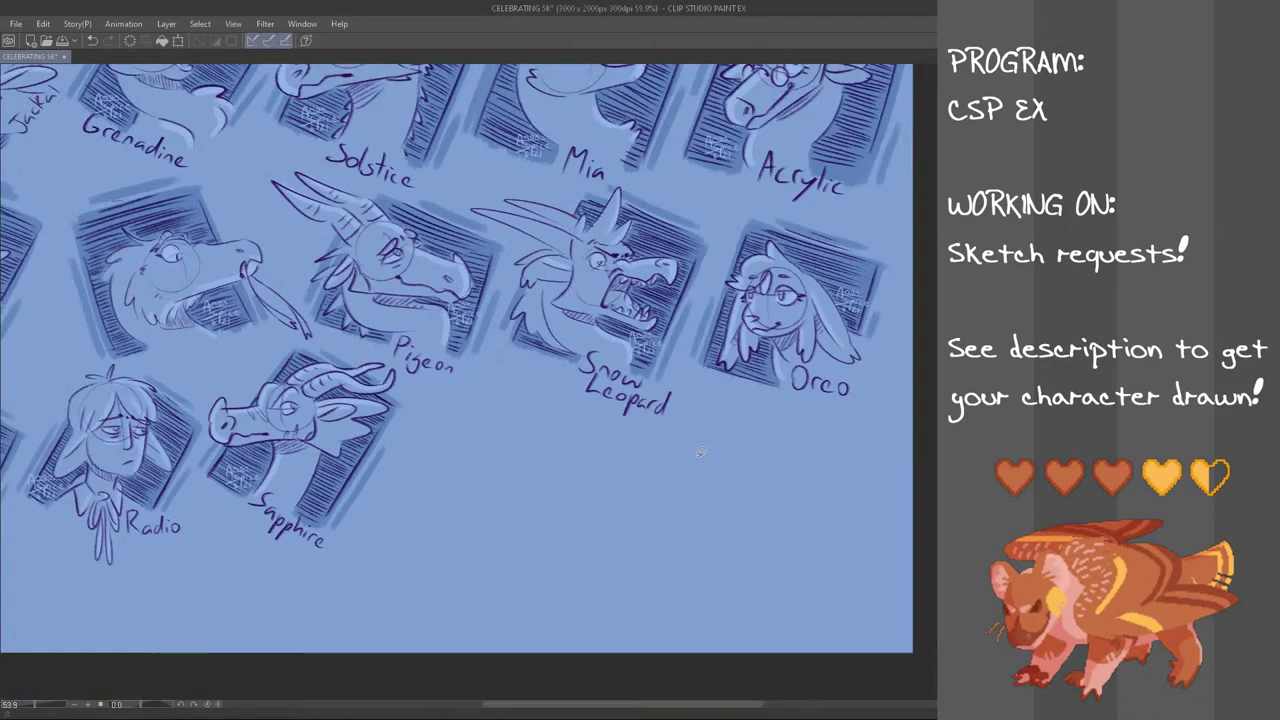
pyautogui.scroll(1, 700, 452)
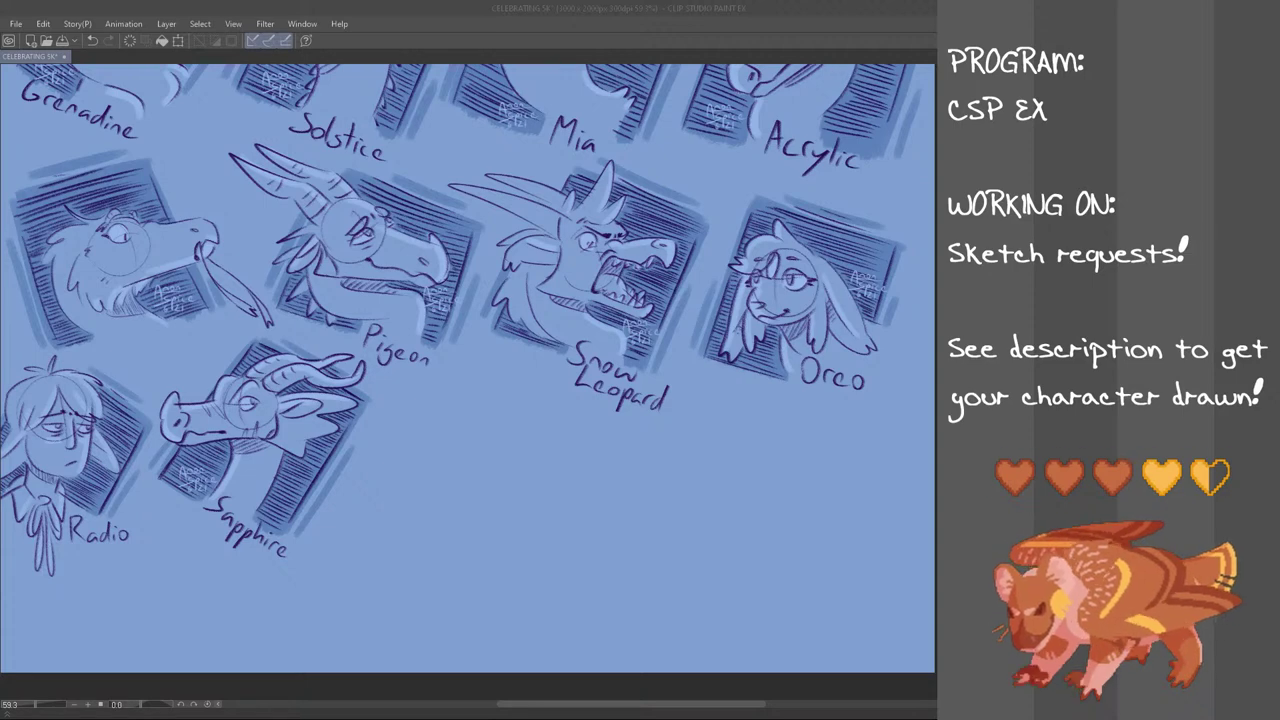
pyautogui.click(498, 5)
pyautogui.click(50, 22)
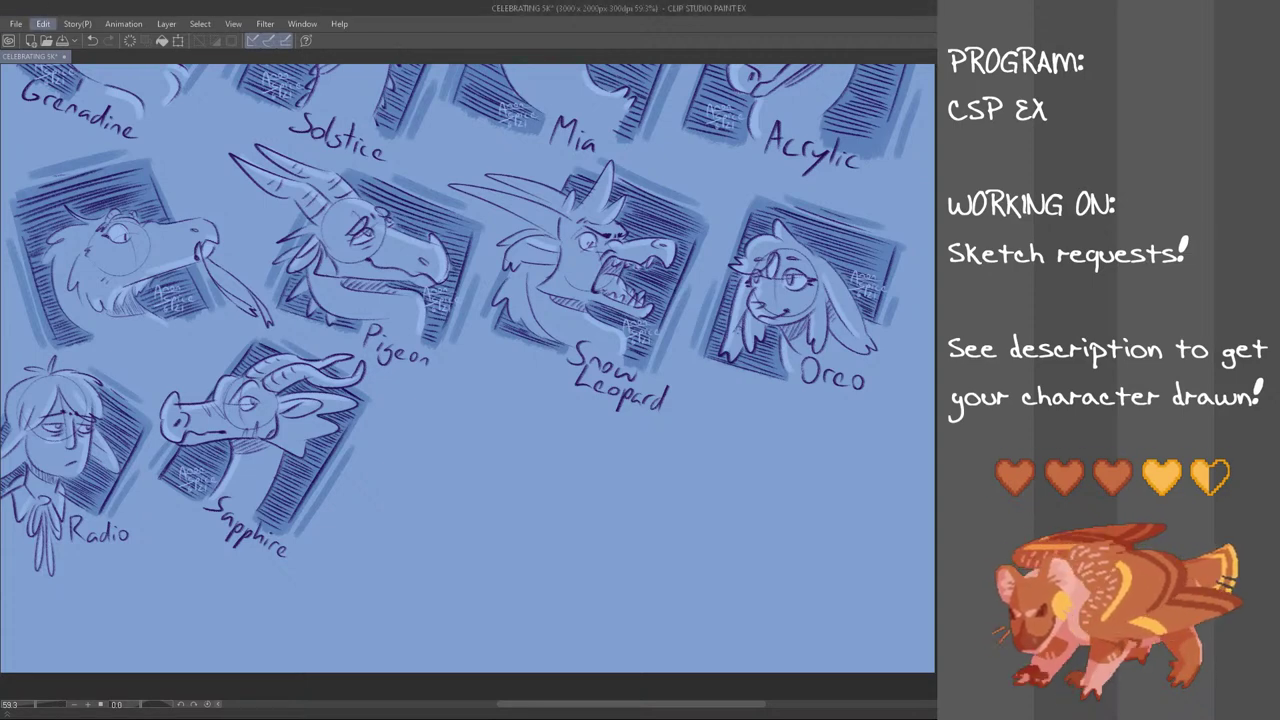
pyautogui.hotkey('ctrl', 'v')
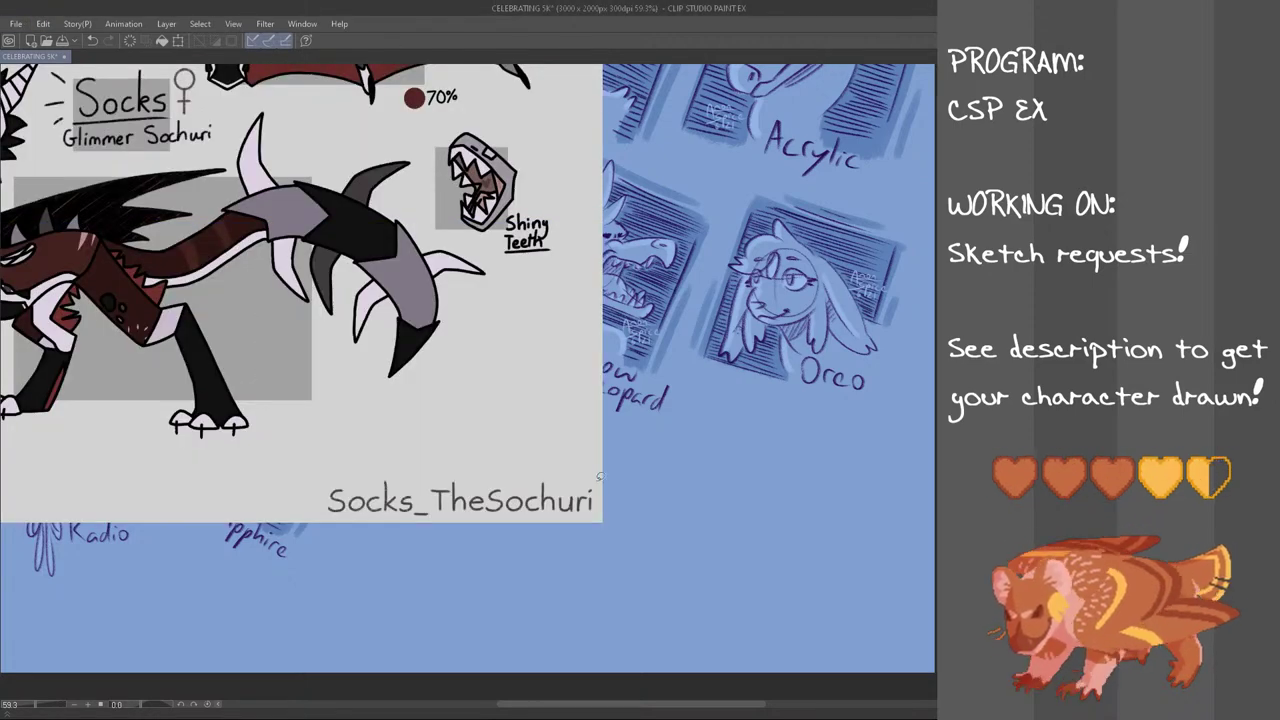
pyautogui.hotkey('ctrl', 't')
pyautogui.moveTo(602, 465); pyautogui.dragTo(694, 449)
pyautogui.moveTo(737, 523); pyautogui.dragTo(504, 356)
pyautogui.moveTo(562, 396); pyautogui.dragTo(542, 381)
pyautogui.moveTo(479, 345); pyautogui.dragTo(710, 364)
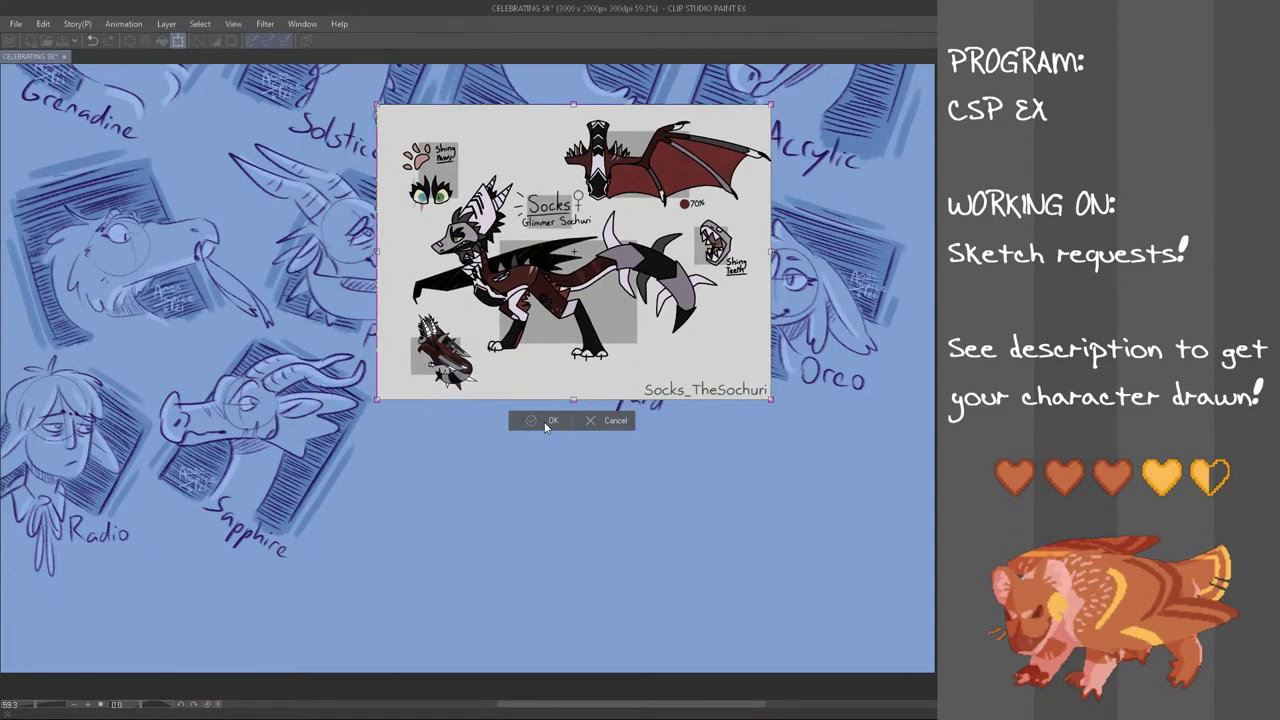
pyautogui.click(550, 421)
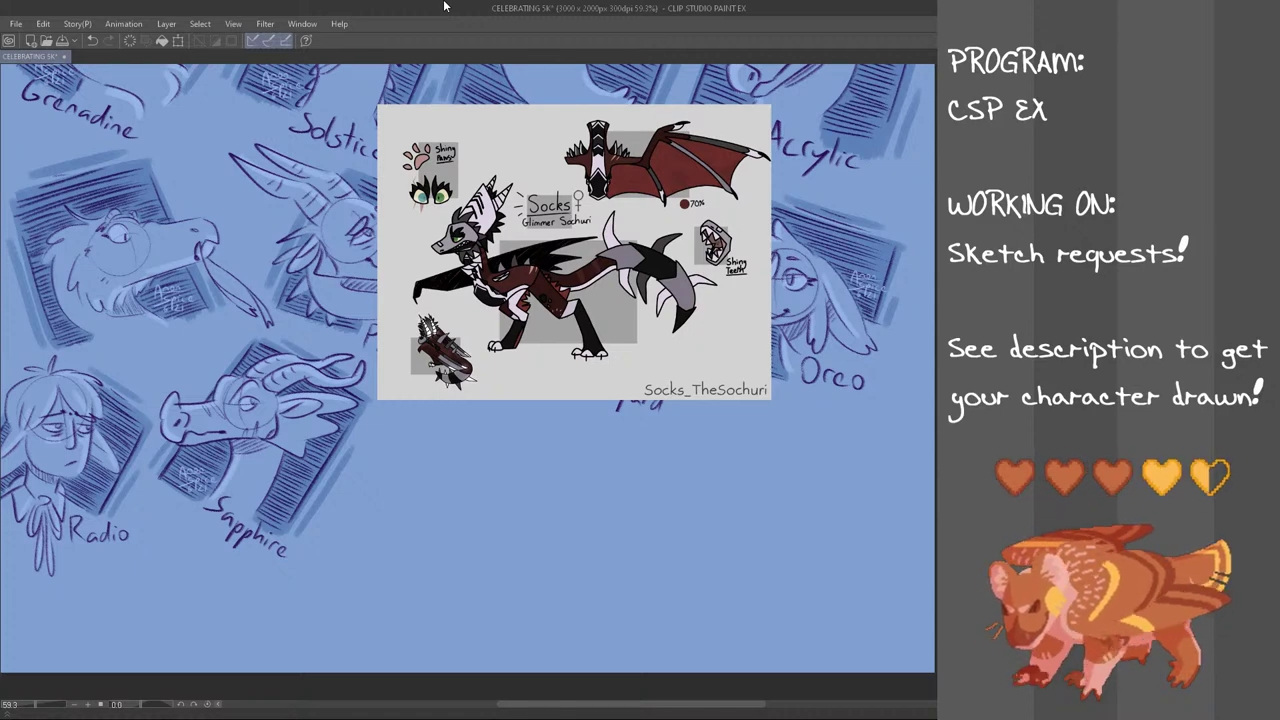
# Nudge the Socks reference sheet slightly up and left to free more drawing space below it
pyautogui.moveTo(518, 499); pyautogui.dragTo(518, 502)
pyautogui.hotkey('ctrl', 'z')
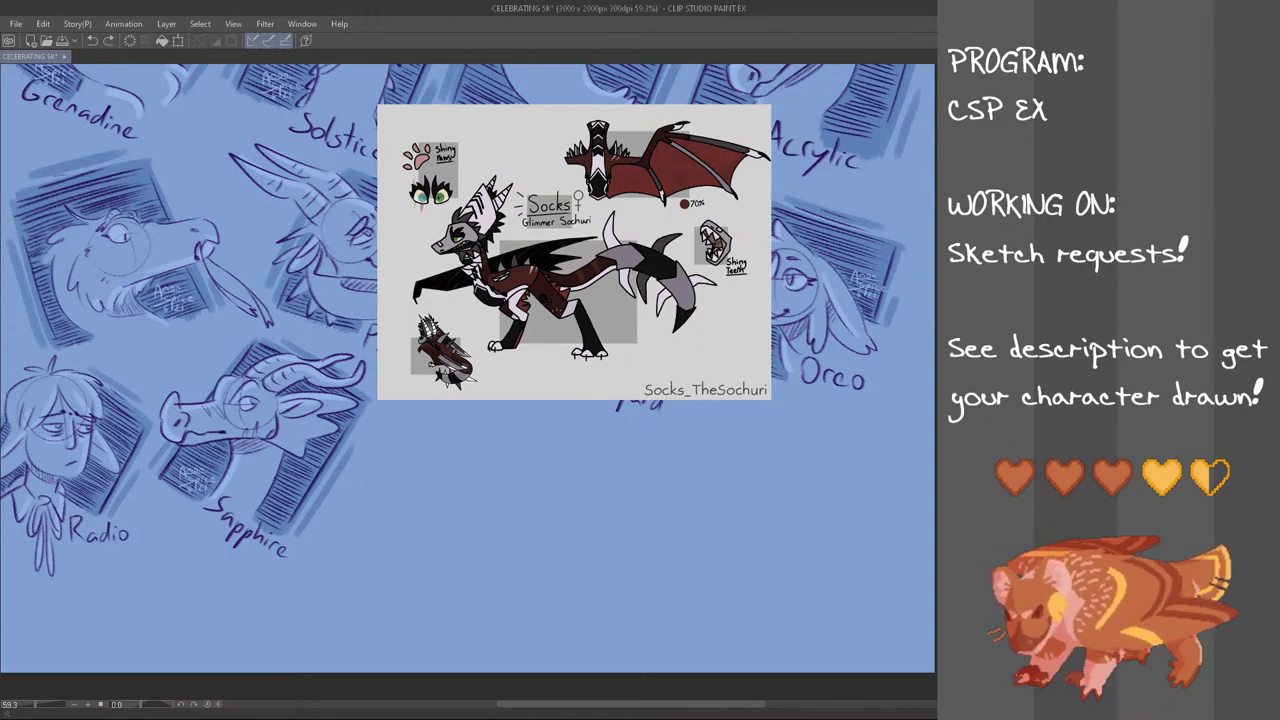
pyautogui.hotkey('ctrl', 't')
pyautogui.moveTo(683, 363); pyautogui.dragTo(673, 343)
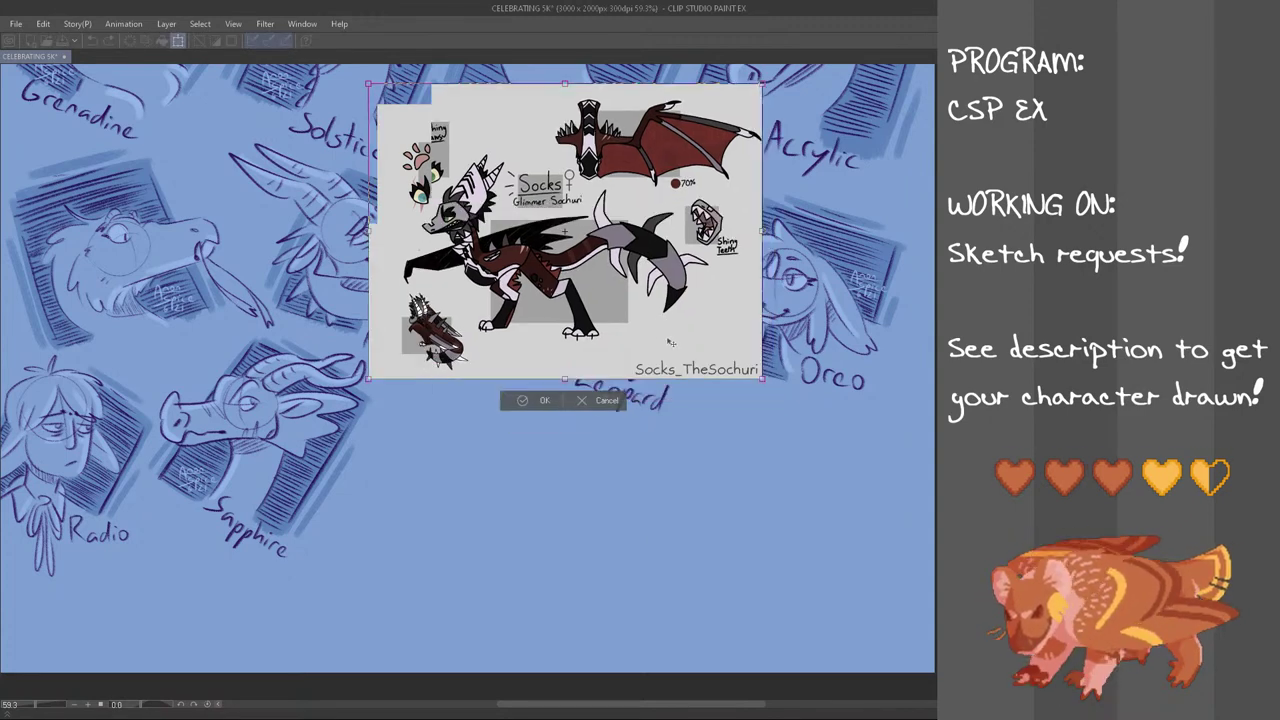
pyautogui.click(531, 404)
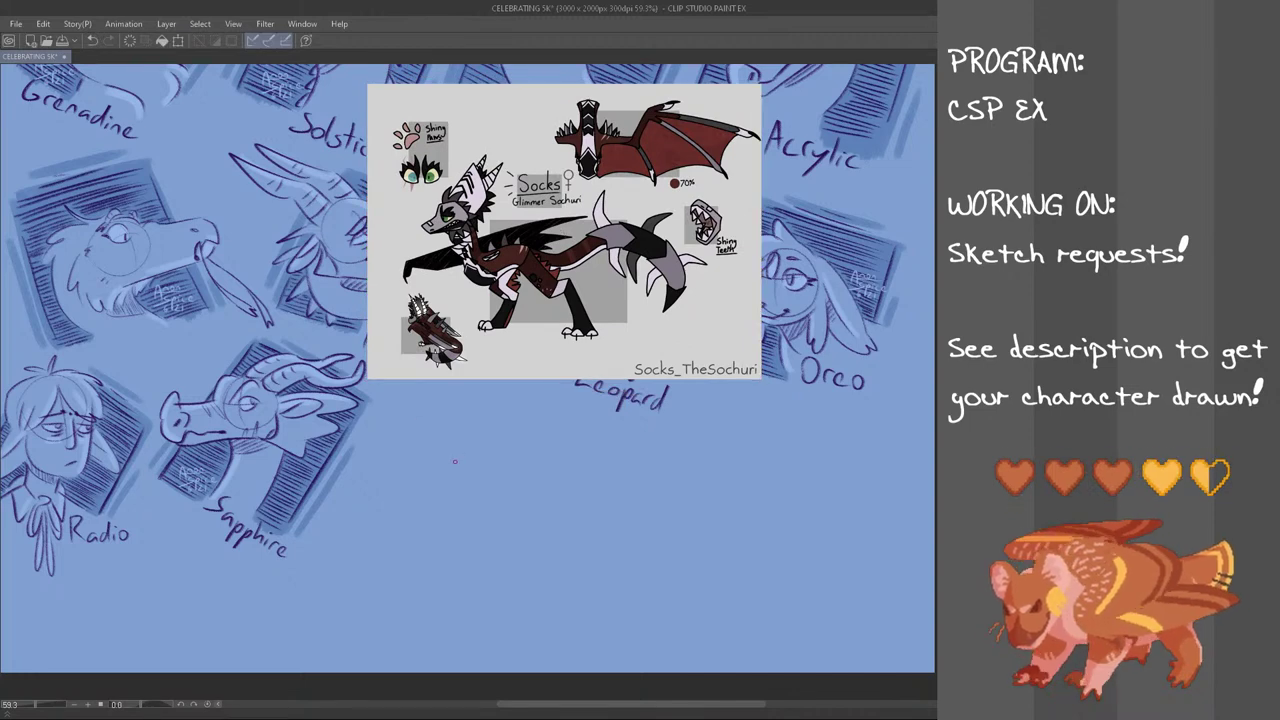
# Sketch the head's construction circle with a vertical guideline in the empty space below the reference sheet, redoing poor strokes
pyautogui.scroll(1, 477, 476)
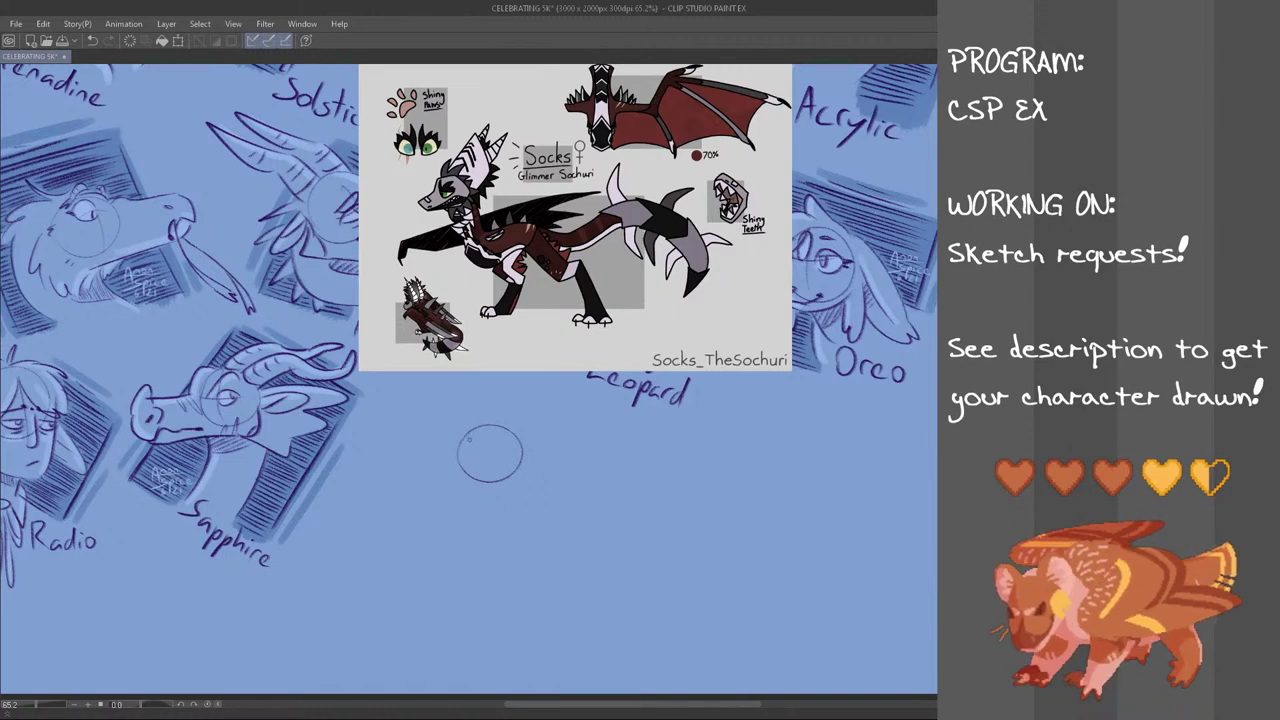
pyautogui.hotkey('ctrl', 'z')
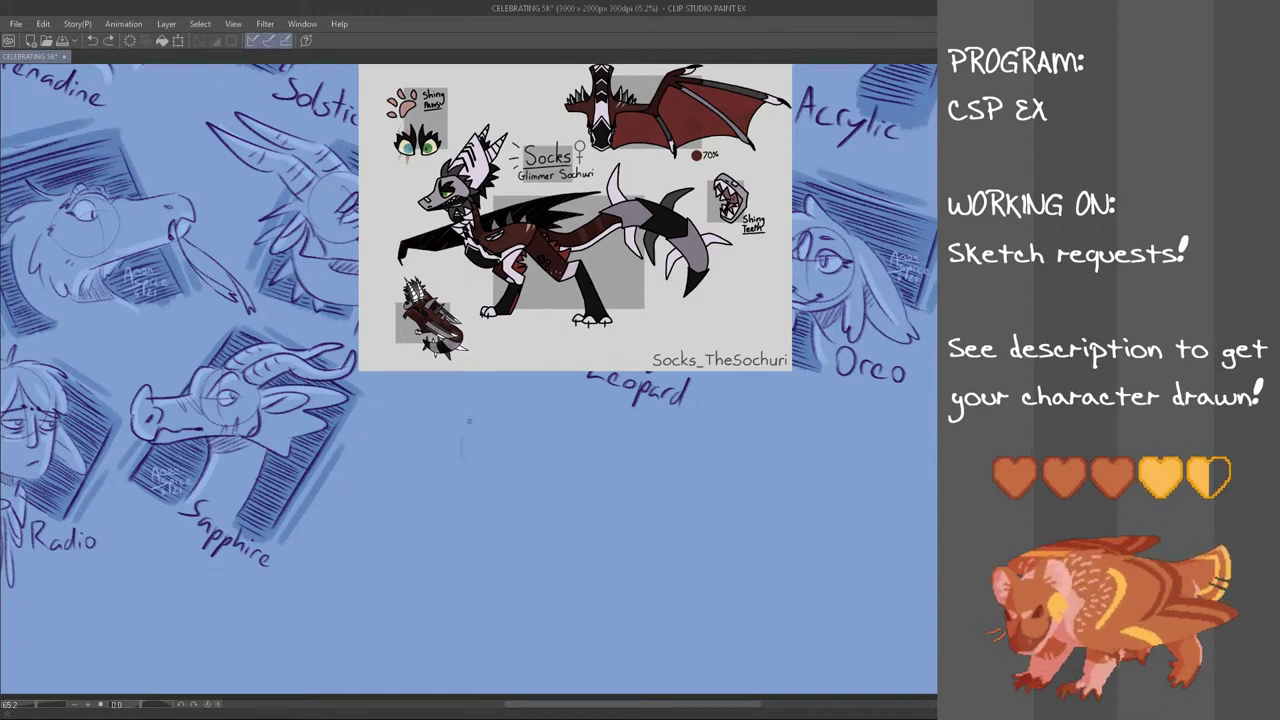
pyautogui.moveTo(465, 440)
pyautogui.mouseDown()
pyautogui.moveTo(511, 470)
pyautogui.moveTo(465, 444)
pyautogui.moveTo(491, 407)
pyautogui.mouseUp()
pyautogui.hotkey('ctrl', 'z')
pyautogui.hotkey('ctrl', 'z')
pyautogui.moveTo(489, 458); pyautogui.dragTo(491, 408)
pyautogui.hotkey('ctrl', 'z')
pyautogui.moveTo(490, 455); pyautogui.dragTo(491, 408)
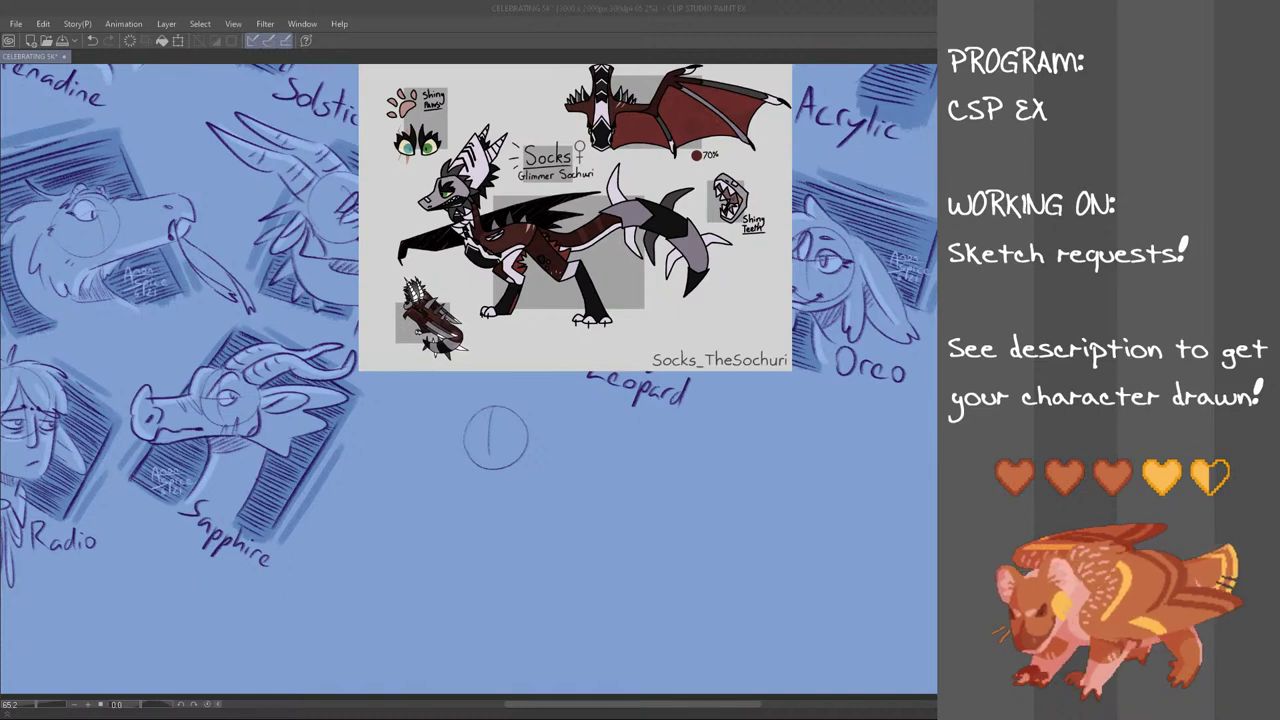
# Add the horizontal guideline across the head circle and outline the blunt muzzle, lower jaw and cheek curve
pyautogui.click(464, 6)
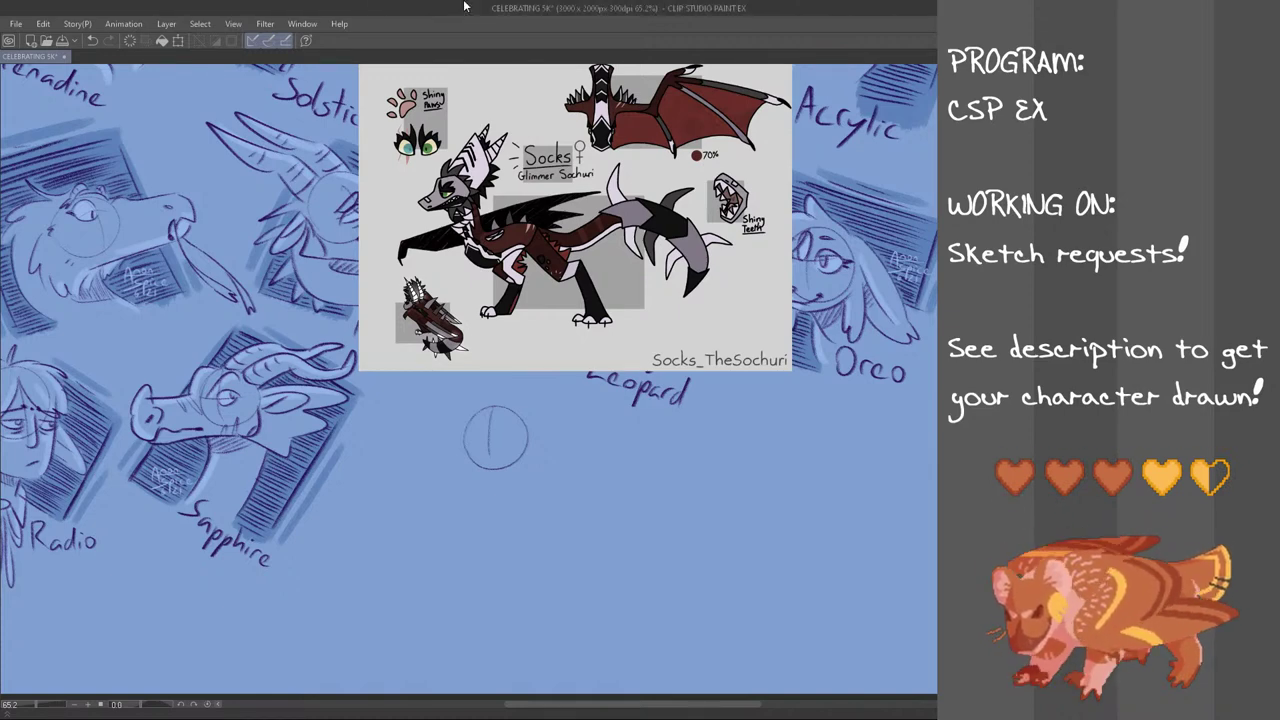
pyautogui.moveTo(467, 433)
pyautogui.mouseDown()
pyautogui.moveTo(514, 427)
pyautogui.moveTo(442, 448)
pyautogui.moveTo(428, 468)
pyautogui.moveTo(425, 436)
pyautogui.moveTo(433, 477)
pyautogui.moveTo(482, 470)
pyautogui.moveTo(461, 478)
pyautogui.moveTo(505, 482)
pyautogui.moveTo(538, 438)
pyautogui.mouseUp()
pyautogui.hotkey('ctrl', 'z')
pyautogui.hotkey('ctrl', 'z')
pyautogui.hotkey('ctrl', 'z')
pyautogui.hotkey('ctrl', 'z')
pyautogui.hotkey('ctrl', 'z')
pyautogui.hotkey('ctrl', 'z')
pyautogui.hotkey('ctrl', 'z')
pyautogui.hotkey('ctrl', 'z')
pyautogui.hotkey('ctrl', 'z')
pyautogui.hotkey('ctrl', 'z')
pyautogui.hotkey('ctrl', 'z')
pyautogui.hotkey('ctrl', 'z')
pyautogui.hotkey('ctrl', 'z')
pyautogui.hotkey('ctrl', 'z')
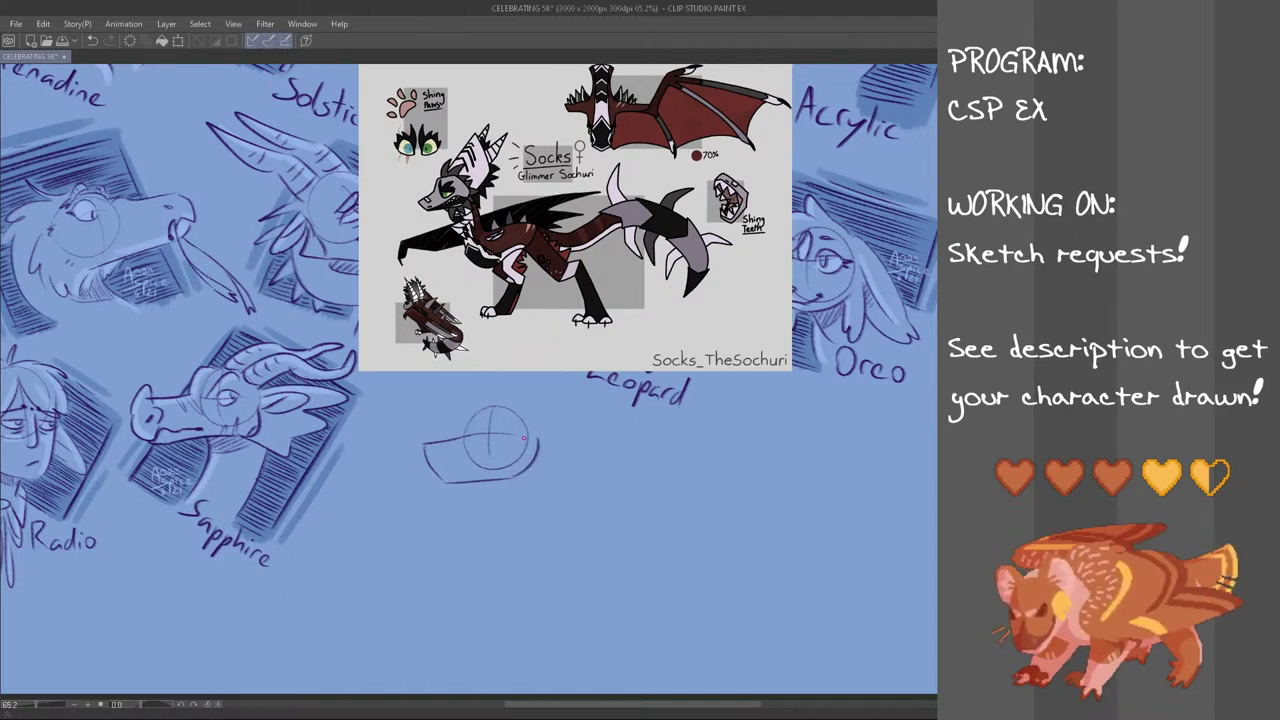
# Draw the mouth line from the muzzle tip back to the cheek, redoing poor strokes
pyautogui.hotkey('ctrl', 'z')
pyautogui.moveTo(472, 471)
pyautogui.mouseDown()
pyautogui.moveTo(455, 475)
pyautogui.moveTo(517, 452)
pyautogui.moveTo(492, 458)
pyautogui.moveTo(502, 453)
pyautogui.mouseUp()
pyautogui.hotkey('ctrl', 'z')
pyautogui.hotkey('ctrl', 'z')
pyautogui.hotkey('ctrl', 'z')
pyautogui.hotkey('ctrl', 'z')
pyautogui.hotkey('ctrl', 'z')
pyautogui.hotkey('ctrl', 'z')
pyautogui.hotkey('ctrl', 'z')
pyautogui.hotkey('ctrl', 'z')
pyautogui.hotkey('ctrl', 'z')
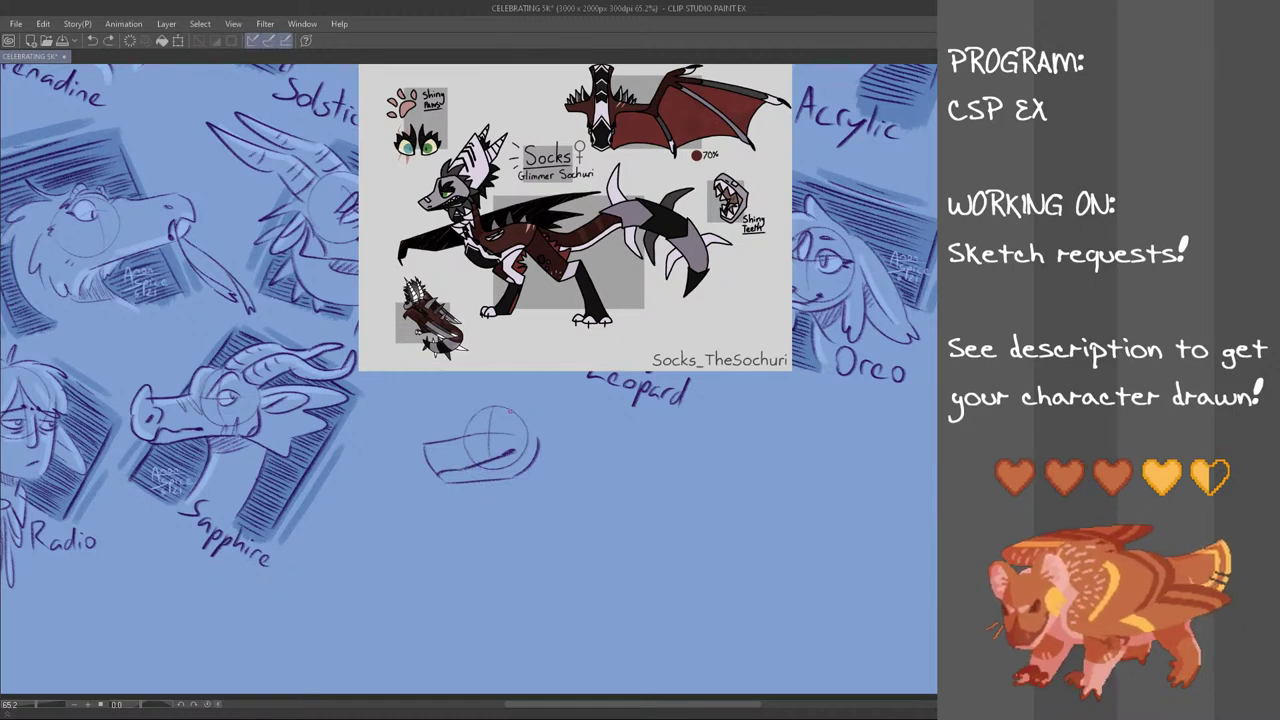
# Sketch the near eye with its half-closed lid and tufted brow inside the head circle
pyautogui.moveTo(493, 428)
pyautogui.mouseDown()
pyautogui.moveTo(522, 424)
pyautogui.moveTo(504, 446)
pyautogui.moveTo(507, 408)
pyautogui.moveTo(525, 420)
pyautogui.mouseUp()
pyautogui.hotkey('ctrl', 'z')
pyautogui.hotkey('ctrl', 'z')
pyautogui.hotkey('ctrl', 'z')
pyautogui.hotkey('ctrl', 'z')
pyautogui.hotkey('ctrl', 'z')
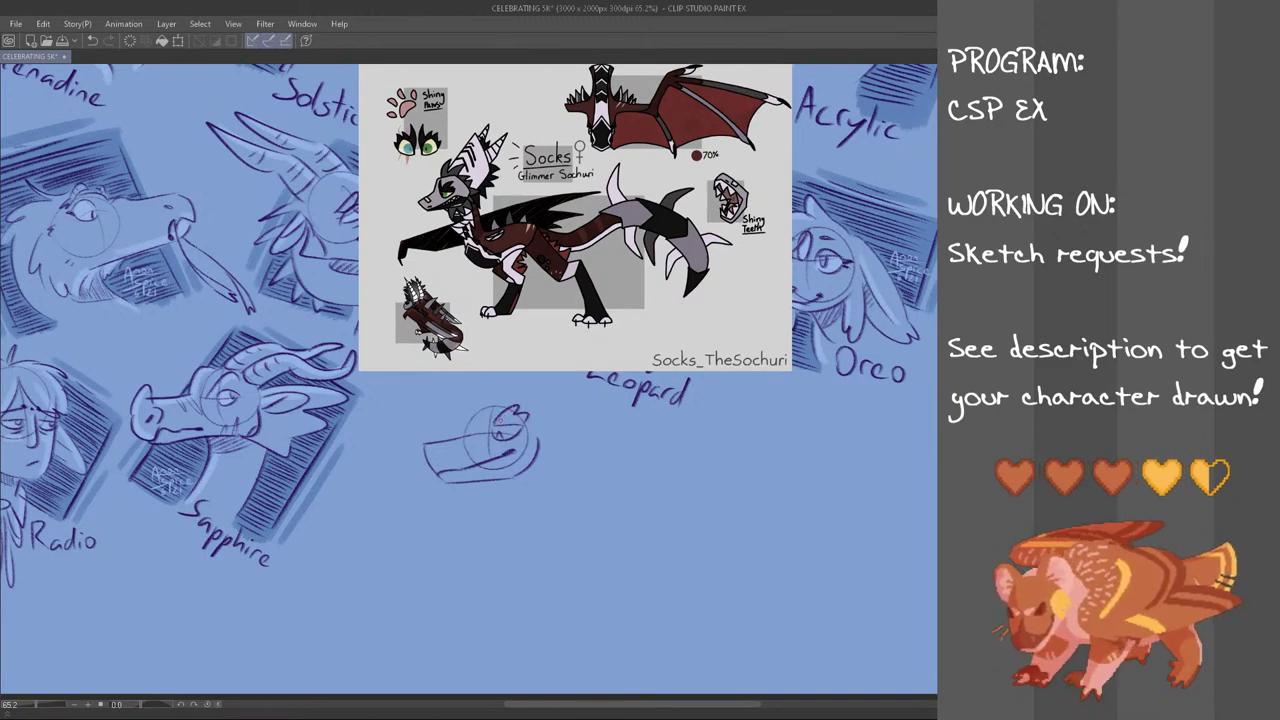
# Sketch the far eye and its small tufted brow at the front edge of the head circle
pyautogui.moveTo(484, 427)
pyautogui.mouseDown()
pyautogui.moveTo(462, 440)
pyautogui.moveTo(467, 424)
pyautogui.mouseUp()
pyautogui.hotkey('ctrl', 'z')
pyautogui.hotkey('ctrl', 'z')
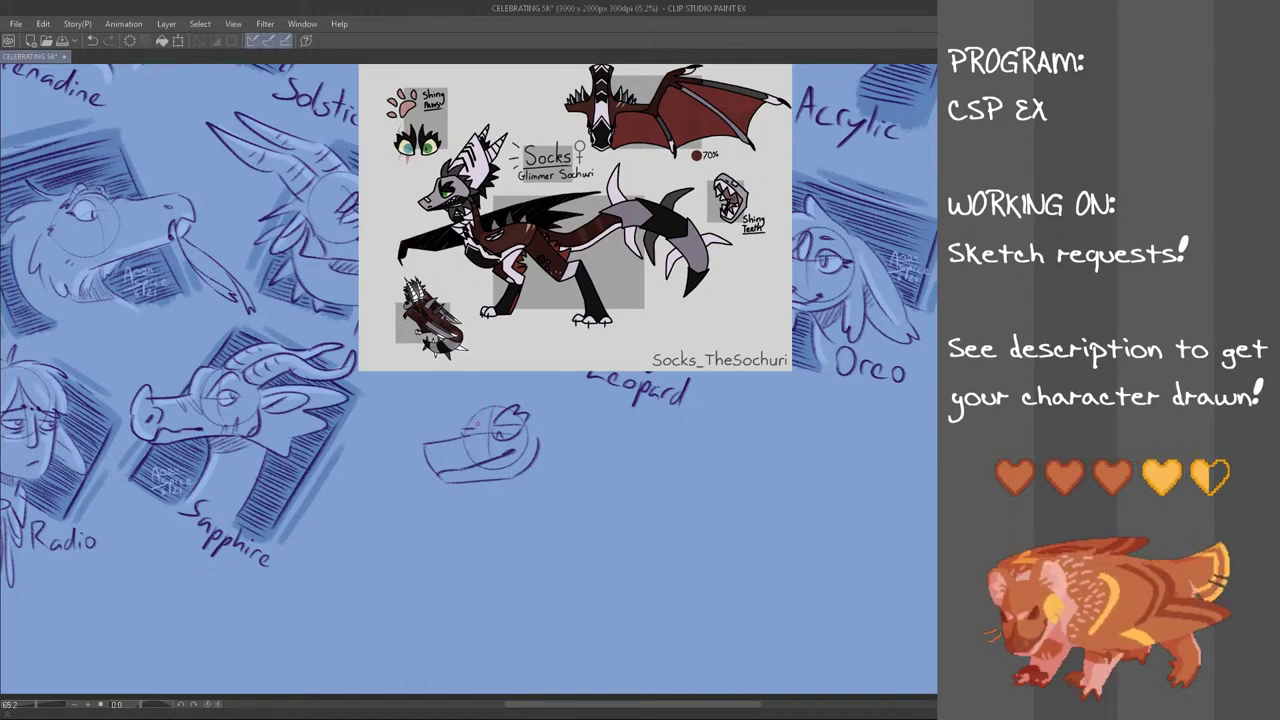
pyautogui.moveTo(475, 426)
pyautogui.mouseDown()
pyautogui.moveTo(457, 420)
pyautogui.moveTo(471, 445)
pyautogui.moveTo(475, 433)
pyautogui.mouseUp()
pyautogui.hotkey('ctrl', 'z')
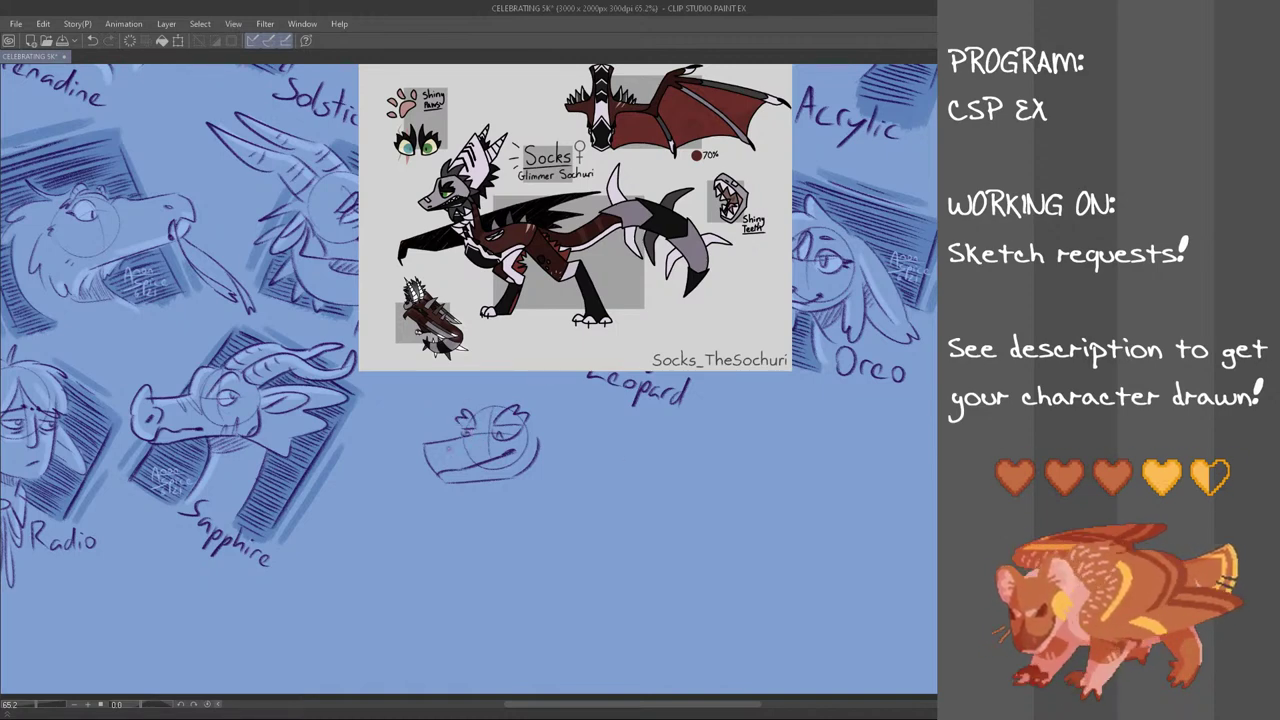
# Add the nostril and the angular marking on top of the muzzle
pyautogui.moveTo(453, 444)
pyautogui.mouseDown()
pyautogui.moveTo(469, 451)
pyautogui.moveTo(454, 460)
pyautogui.mouseUp()
pyautogui.hotkey('ctrl', 'z')
pyautogui.hotkey('ctrl', 'z')
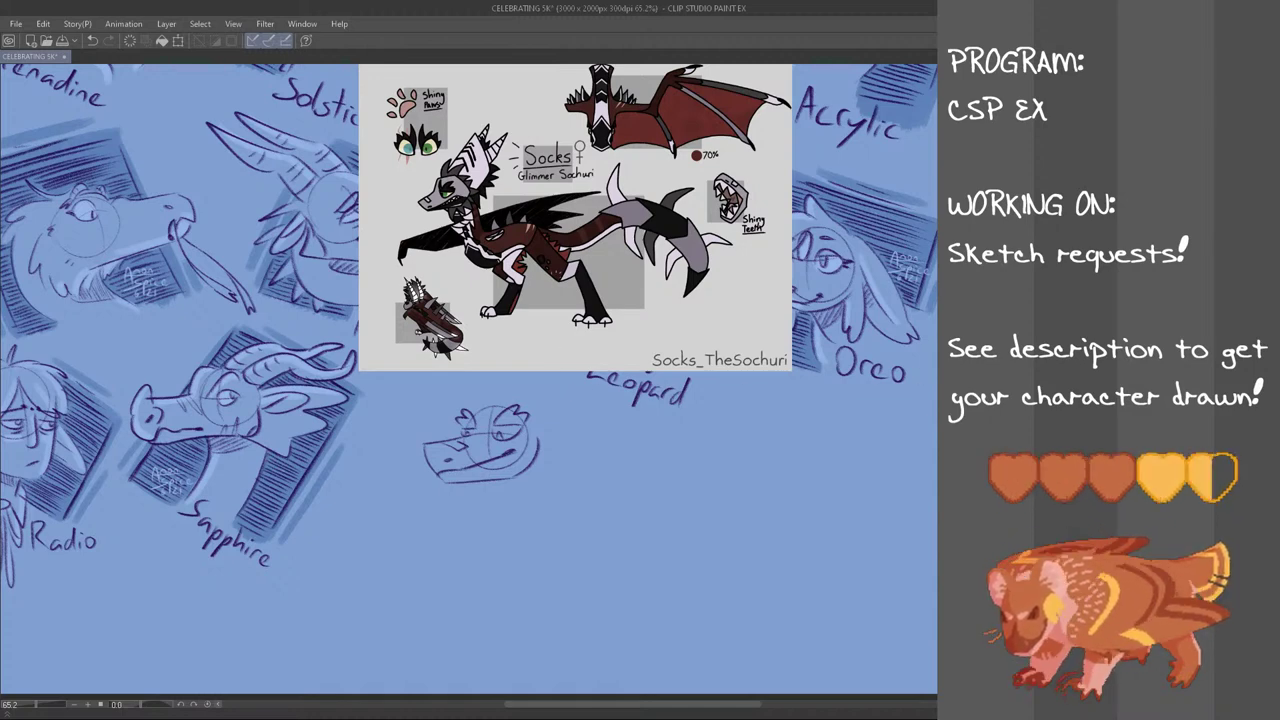
# Select the head sketch and move it down and slightly left, away from the reference sheet
pyautogui.moveTo(530, 384)
pyautogui.mouseDown()
pyautogui.moveTo(481, 516)
pyautogui.moveTo(524, 382)
pyautogui.mouseUp()
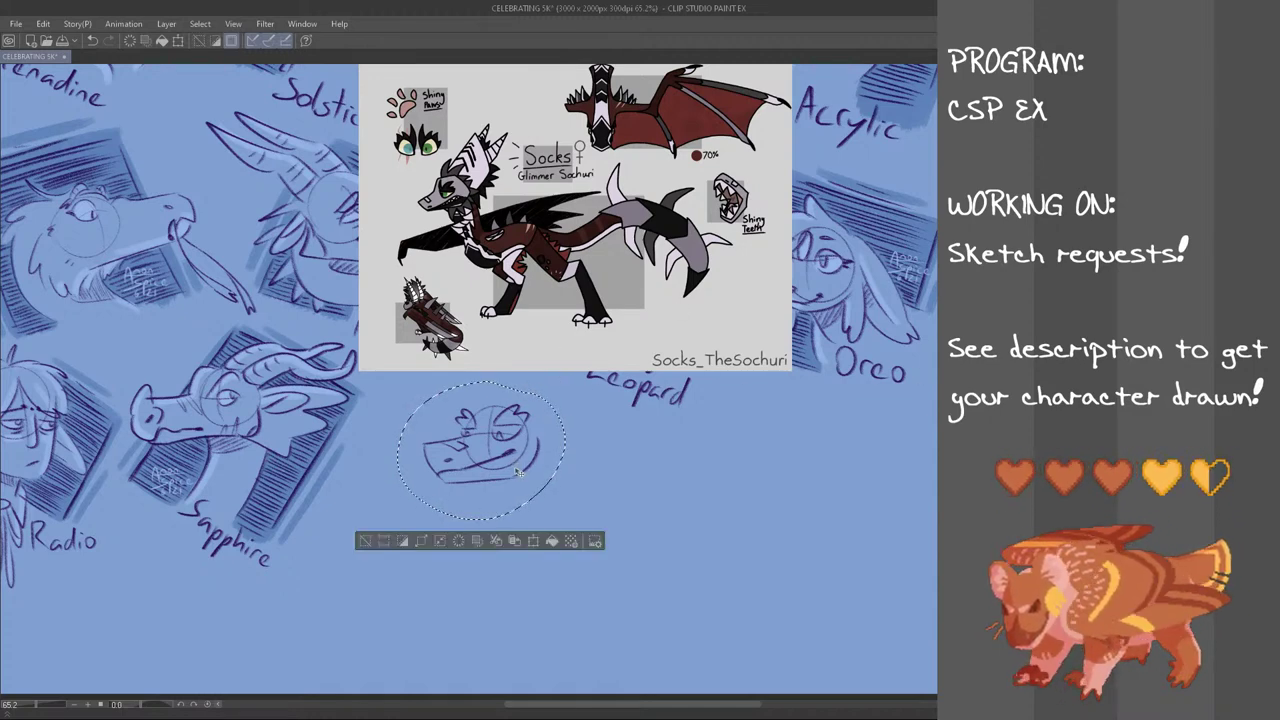
pyautogui.hotkey('ctrl', 't')
pyautogui.moveTo(518, 466); pyautogui.dragTo(494, 533)
pyautogui.click(447, 607)
pyautogui.click(448, 607)
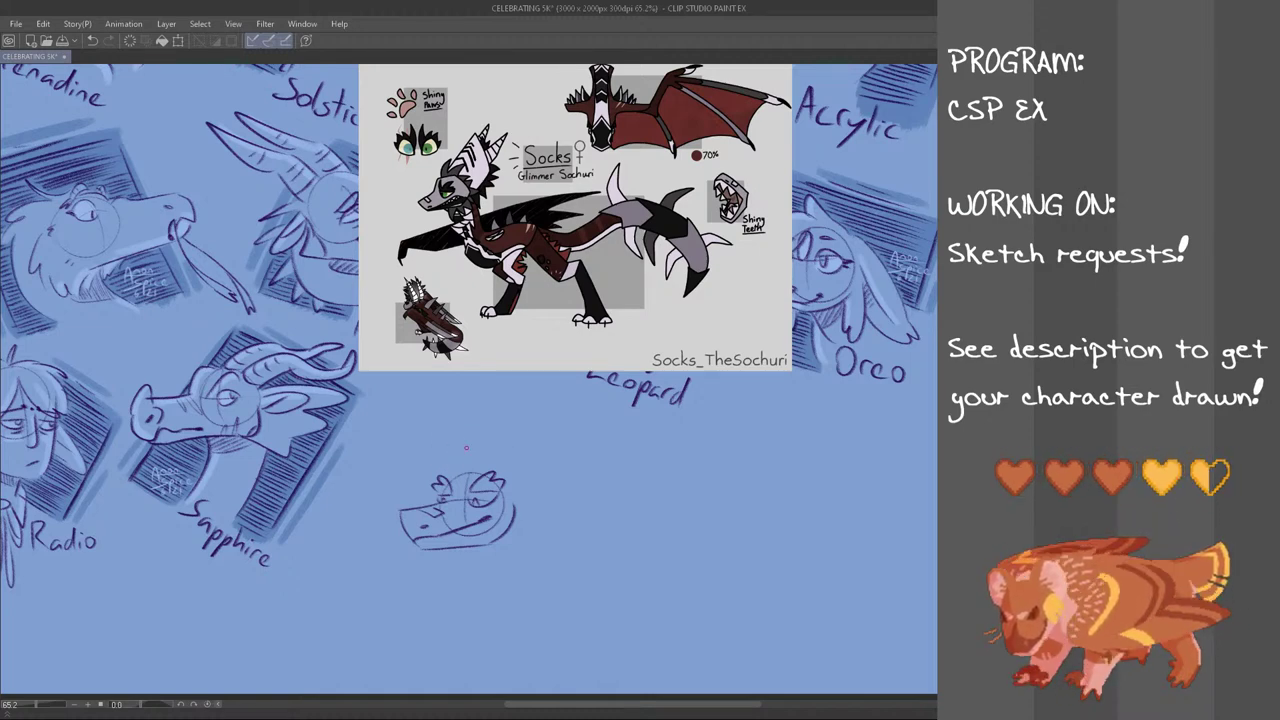
# Sketch the tuft above the near brow and the jagged cheek fringe around the back of the head
pyautogui.moveTo(479, 464)
pyautogui.mouseDown()
pyautogui.moveTo(500, 441)
pyautogui.moveTo(519, 467)
pyautogui.mouseUp()
pyautogui.hotkey('ctrl', 'z')
pyautogui.hotkey('ctrl', 'z')
pyautogui.moveTo(522, 471)
pyautogui.mouseDown()
pyautogui.moveTo(531, 482)
pyautogui.moveTo(528, 449)
pyautogui.moveTo(536, 528)
pyautogui.moveTo(488, 566)
pyautogui.moveTo(525, 555)
pyautogui.mouseUp()
pyautogui.hotkey('ctrl', 'z')
pyautogui.hotkey('ctrl', 'z')
pyautogui.hotkey('ctrl', 'z')
pyautogui.hotkey('ctrl', 'z')
pyautogui.moveTo(535, 487)
pyautogui.mouseDown()
pyautogui.moveTo(524, 549)
pyautogui.moveTo(543, 522)
pyautogui.moveTo(537, 539)
pyautogui.mouseUp()
pyautogui.hotkey('ctrl', 'z')
# Add the pointed tufts over the forehead and far side of the face, and the small tufts below the jaw
pyautogui.moveTo(446, 448); pyautogui.dragTo(465, 478)
pyautogui.hotkey('ctrl', 'z')
pyautogui.moveTo(466, 469)
pyautogui.mouseDown()
pyautogui.moveTo(458, 455)
pyautogui.moveTo(479, 466)
pyautogui.moveTo(448, 454)
pyautogui.moveTo(415, 474)
pyautogui.moveTo(420, 508)
pyautogui.mouseUp()
pyautogui.hotkey('ctrl', 'z')
pyautogui.hotkey('ctrl', 'z')
pyautogui.hotkey('ctrl', 'z')
pyautogui.hotkey('ctrl', 'z')
pyautogui.moveTo(439, 550)
pyautogui.mouseDown()
pyautogui.moveTo(448, 563)
pyautogui.moveTo(461, 553)
pyautogui.mouseUp()
pyautogui.hotkey('ctrl', 'z')
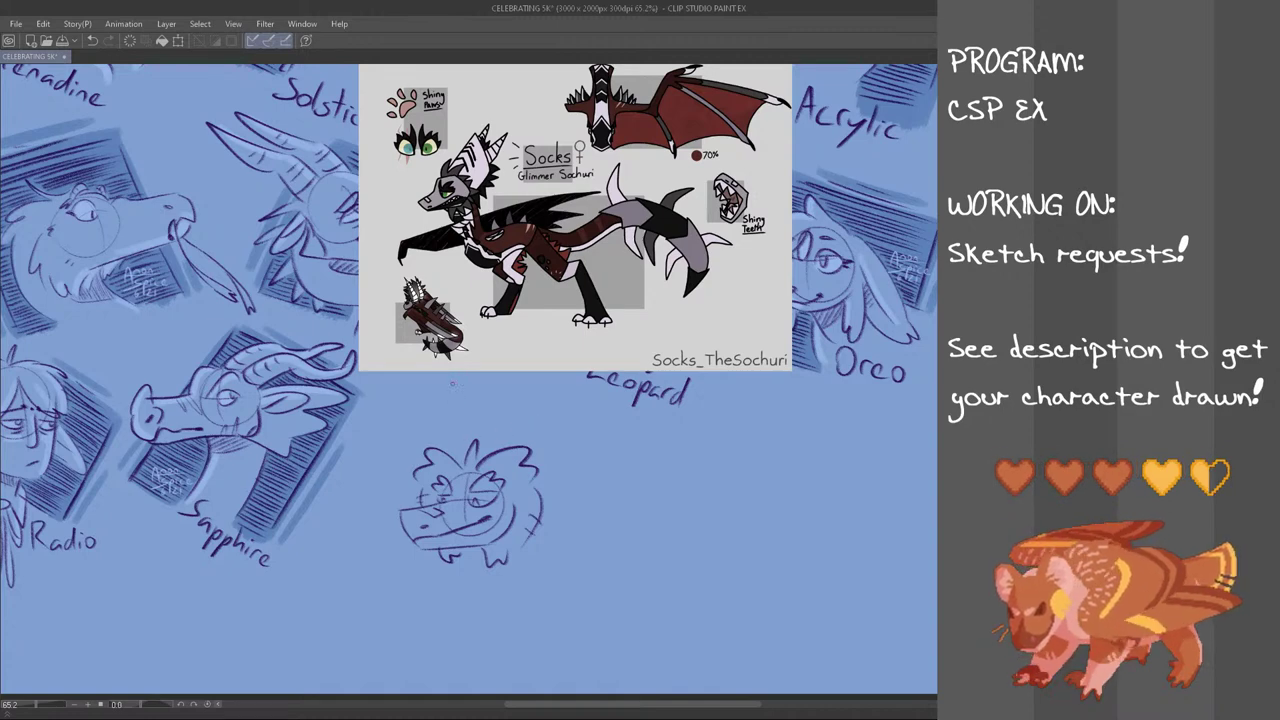
# Try strokes for the tall frill rising from the top of the head
pyautogui.moveTo(464, 396)
pyautogui.mouseDown()
pyautogui.moveTo(450, 445)
pyautogui.moveTo(576, 461)
pyautogui.moveTo(473, 623)
pyautogui.moveTo(391, 441)
pyautogui.moveTo(490, 372)
pyautogui.mouseUp()
pyautogui.hotkey('ctrl', 'z')
pyautogui.hotkey('ctrl', 'z')
pyautogui.hotkey('ctrl', 'z')
pyautogui.hotkey('ctrl', 'z')
pyautogui.hotkey('ctrl', 'z')
# Move the selected head sketch with its first frill line further down and slightly left
pyautogui.hotkey('ctrl', 't')
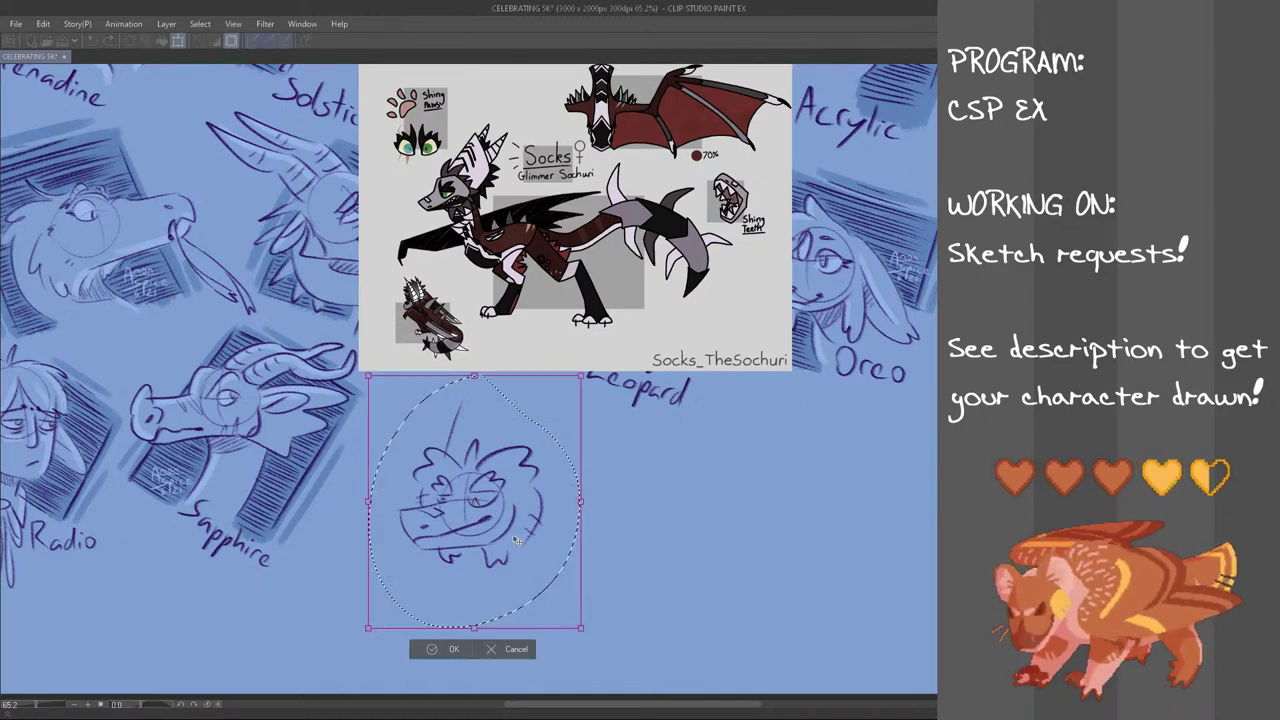
pyautogui.moveTo(517, 540); pyautogui.dragTo(497, 602)
pyautogui.press('Return')
pyautogui.hotkey('ctrl', 'd')
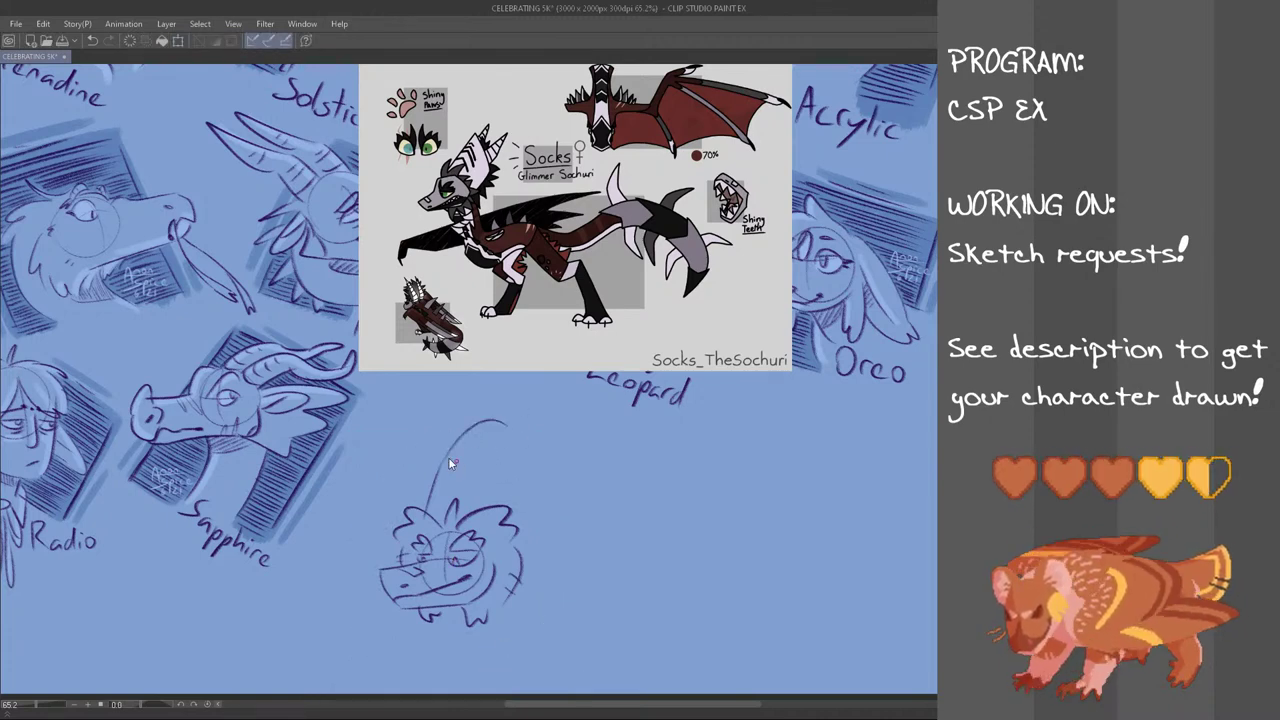
# Try several arched outlines for the frill above the head, undoing each one
pyautogui.moveTo(438, 464); pyautogui.dragTo(530, 468)
pyautogui.hotkey('ctrl', 'z')
pyautogui.moveTo(442, 464)
pyautogui.mouseDown()
pyautogui.moveTo(454, 446)
pyautogui.moveTo(546, 443)
pyautogui.mouseUp()
pyautogui.hotkey('ctrl', 'z')
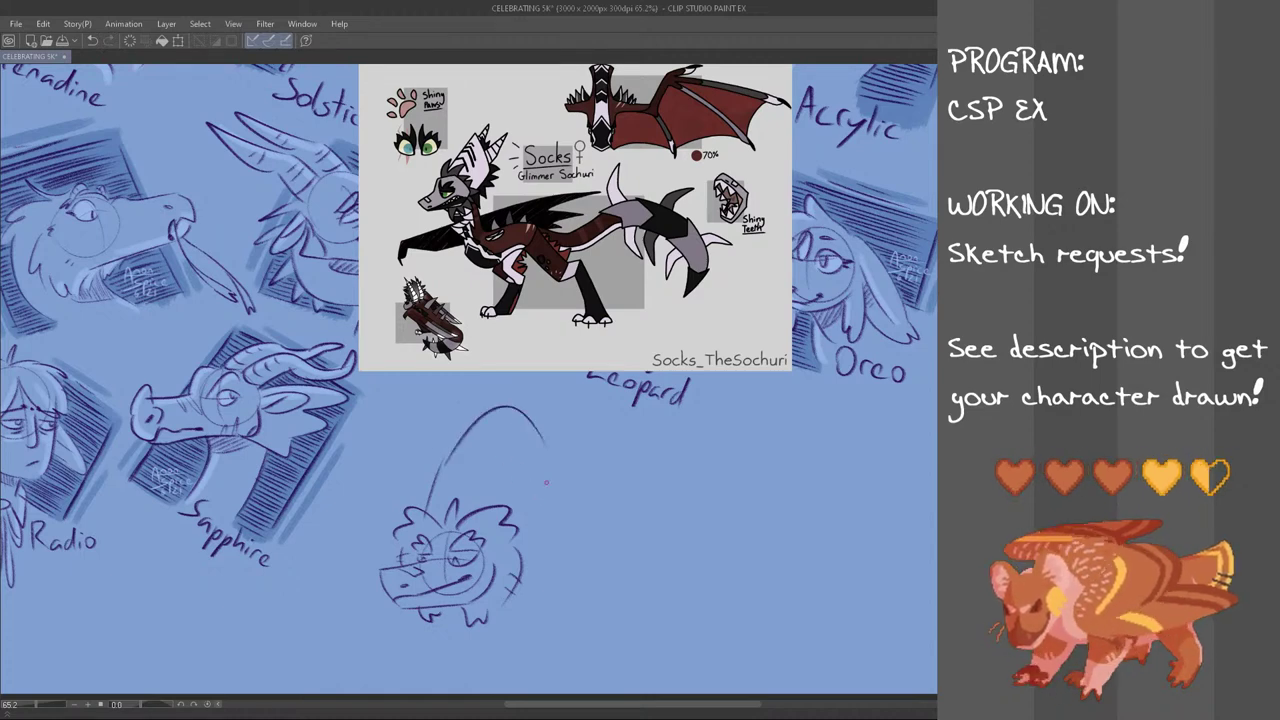
pyautogui.hotkey('ctrl', 'z')
pyautogui.moveTo(442, 463)
pyautogui.mouseDown()
pyautogui.moveTo(538, 446)
pyautogui.moveTo(547, 552)
pyautogui.moveTo(550, 507)
pyautogui.mouseUp()
pyautogui.hotkey('ctrl', 'z')
pyautogui.hotkey('ctrl', 'z')
pyautogui.hotkey('ctrl', 'z')
# Reselect the head sketch without the frill line and move it down and slightly left to make room above
pyautogui.hotkey('ctrl', 'd')
pyautogui.moveTo(382, 396); pyautogui.dragTo(588, 604)
pyautogui.hotkey('ctrl', 't')
pyautogui.moveTo(512, 540); pyautogui.dragTo(493, 600)
pyautogui.click(440, 688)
pyautogui.hotkey('ctrl', 'd')
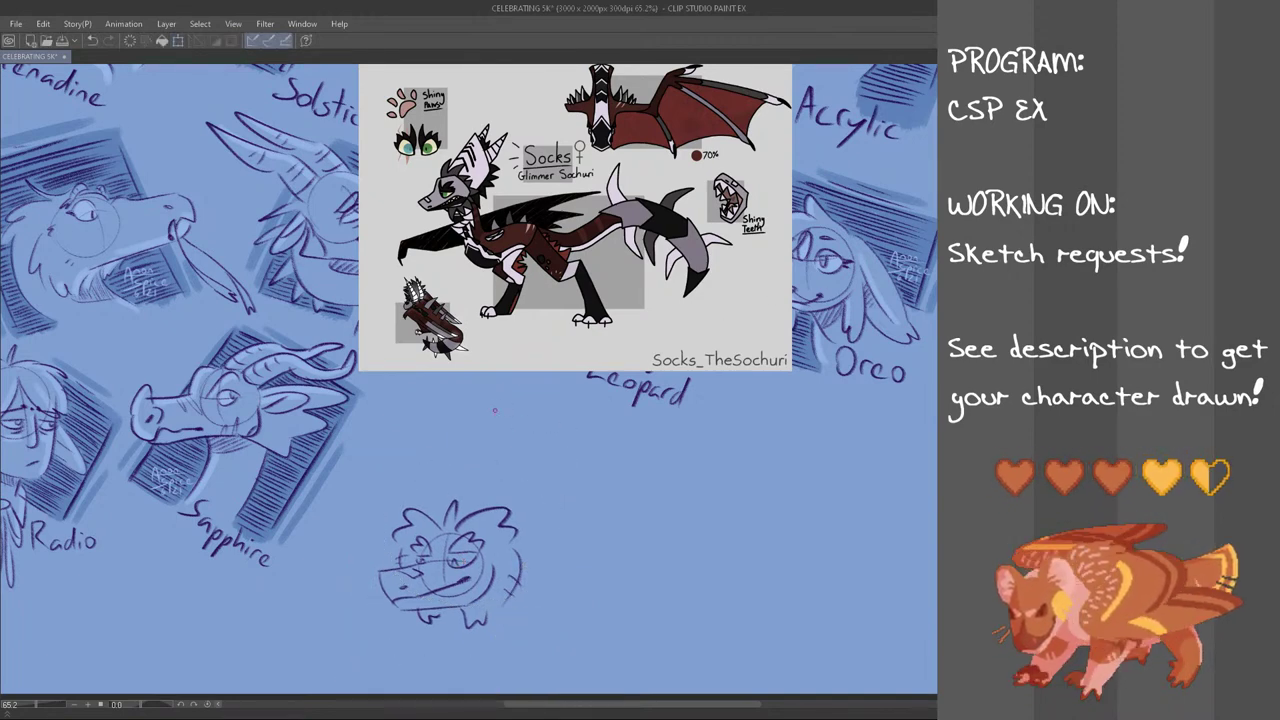
# Draw the front edge and rounded top of the tall frill above the head, redoing poor strokes
pyautogui.moveTo(426, 452); pyautogui.dragTo(512, 440)
pyautogui.hotkey('ctrl', 'z')
pyautogui.moveTo(426, 465)
pyautogui.mouseDown()
pyautogui.moveTo(535, 462)
pyautogui.moveTo(514, 443)
pyautogui.moveTo(523, 472)
pyautogui.moveTo(416, 512)
pyautogui.mouseUp()
pyautogui.hotkey('ctrl', 'z')
pyautogui.hotkey('ctrl', 'z')
pyautogui.hotkey('ctrl', 'z')
pyautogui.hotkey('ctrl', 'z')
pyautogui.moveTo(440, 468)
pyautogui.mouseDown()
pyautogui.moveTo(533, 462)
pyautogui.moveTo(460, 430)
pyautogui.moveTo(528, 466)
pyautogui.moveTo(422, 510)
pyautogui.moveTo(427, 484)
pyautogui.moveTo(421, 505)
pyautogui.mouseUp()
pyautogui.hotkey('ctrl', 'z')
pyautogui.hotkey('ctrl', 'z')
pyautogui.hotkey('ctrl', 'z')
# Draw the frill's back edge curving from its rounded top down to the cheek fringe, redoing poor strokes
pyautogui.moveTo(536, 487)
pyautogui.mouseDown()
pyautogui.moveTo(519, 560)
pyautogui.moveTo(531, 536)
pyautogui.mouseUp()
pyautogui.hotkey('ctrl', 'z')
pyautogui.hotkey('ctrl', 'z')
pyautogui.hotkey('ctrl', 'z')
pyautogui.hotkey('ctrl', 'z')
pyautogui.hotkey('ctrl', 'z')
pyautogui.hotkey('ctrl', 'z')
pyautogui.moveTo(522, 442); pyautogui.dragTo(538, 490)
pyautogui.hotkey('ctrl', 'z')
pyautogui.moveTo(521, 440); pyautogui.dragTo(540, 498)
pyautogui.hotkey('ctrl', 'z')
pyautogui.hotkey('ctrl', 'z')
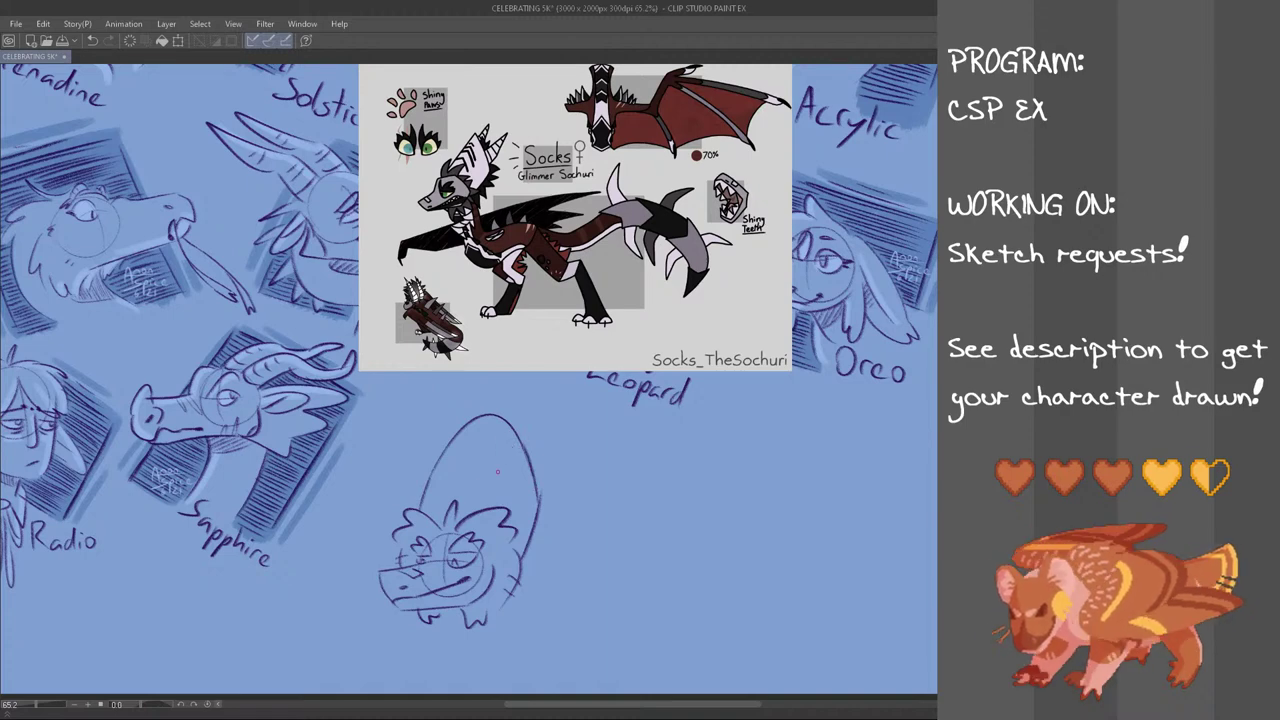
# Draw a pointed horn on each side of the tall frill, redoing poor strokes
pyautogui.moveTo(527, 454); pyautogui.dragTo(538, 497)
pyautogui.hotkey('ctrl', 'z')
pyautogui.hotkey('ctrl', 'z')
pyautogui.moveTo(556, 406); pyautogui.dragTo(542, 453)
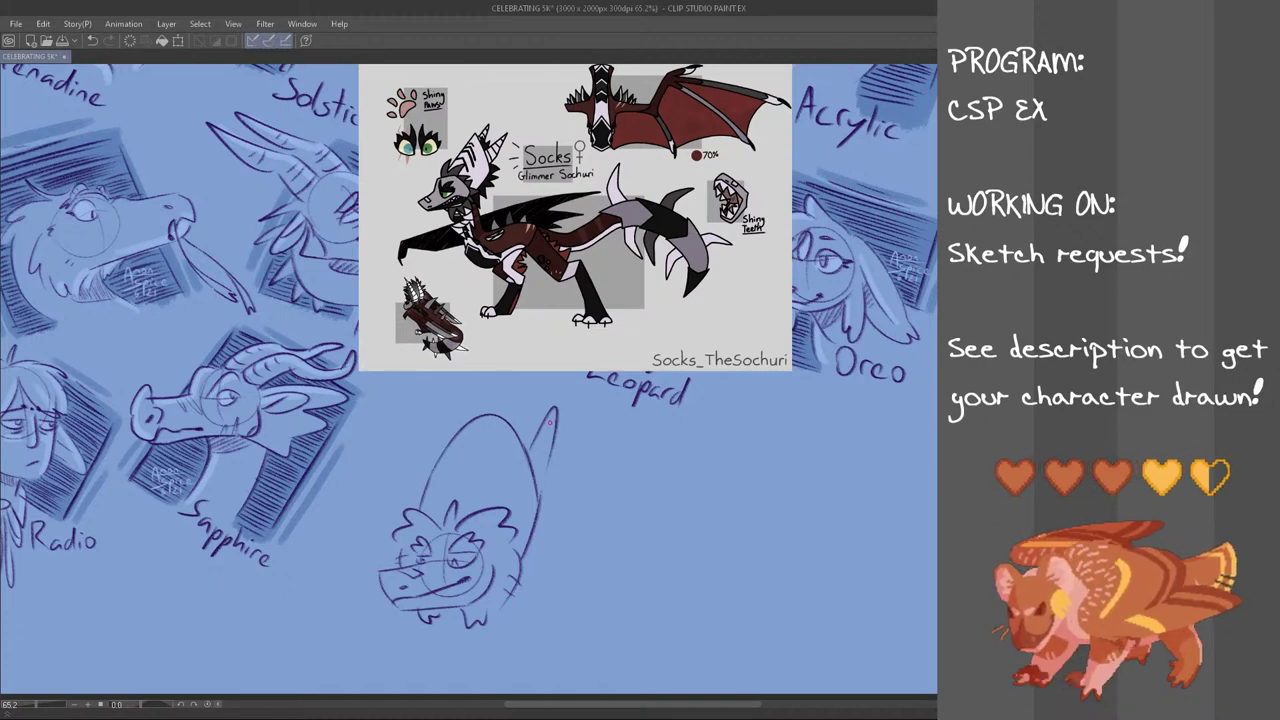
pyautogui.hotkey('ctrl', 'z')
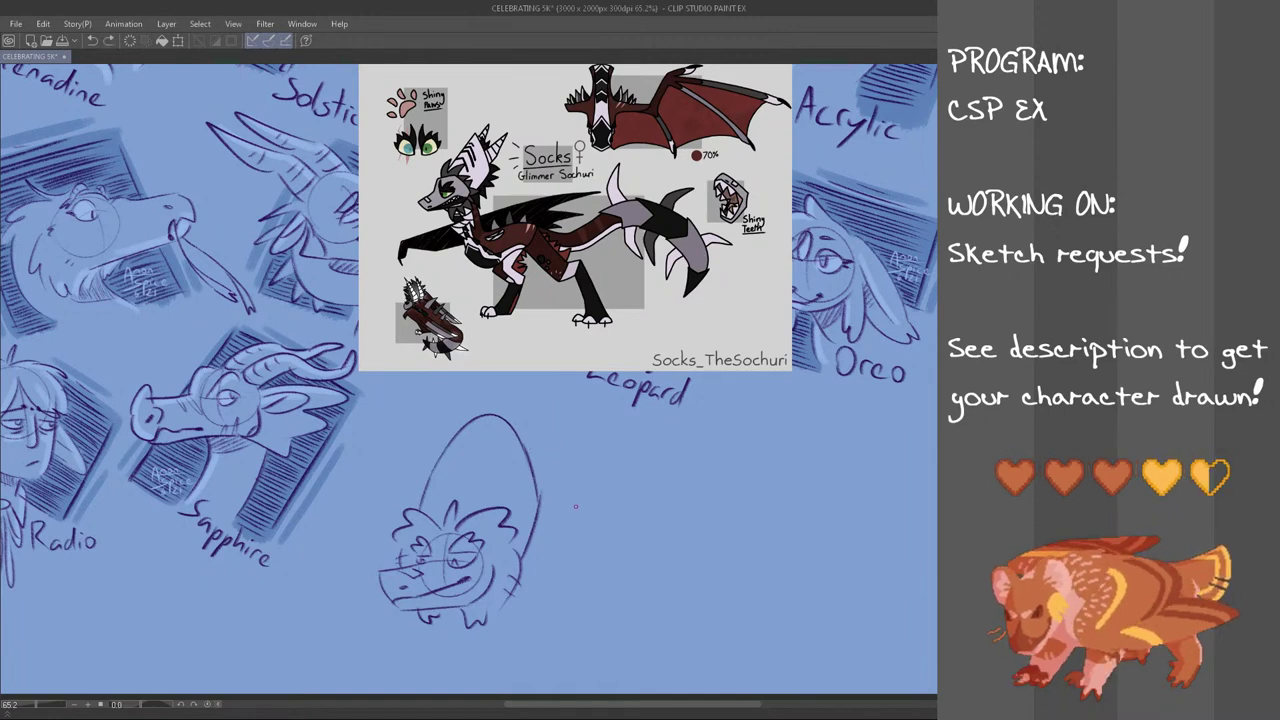
pyautogui.moveTo(528, 452)
pyautogui.mouseDown()
pyautogui.moveTo(562, 434)
pyautogui.moveTo(539, 447)
pyautogui.moveTo(553, 472)
pyautogui.moveTo(532, 452)
pyautogui.moveTo(537, 492)
pyautogui.mouseUp()
pyautogui.hotkey('ctrl', 'z')
pyautogui.moveTo(443, 450)
pyautogui.mouseDown()
pyautogui.moveTo(467, 428)
pyautogui.moveTo(447, 426)
pyautogui.moveTo(460, 430)
pyautogui.mouseUp()
pyautogui.hotkey('ctrl', 'z')
pyautogui.hotkey('ctrl', 'z')
pyautogui.hotkey('ctrl', 'z')
# Add short curved ridge lines across both horns beside the frill
pyautogui.moveTo(532, 446); pyautogui.dragTo(545, 456)
pyautogui.moveTo(531, 438); pyautogui.dragTo(546, 441)
pyautogui.moveTo(443, 431); pyautogui.dragTo(459, 426)
pyautogui.moveTo(541, 499); pyautogui.dragTo(556, 496)
pyautogui.hotkey('ctrl', 'z')
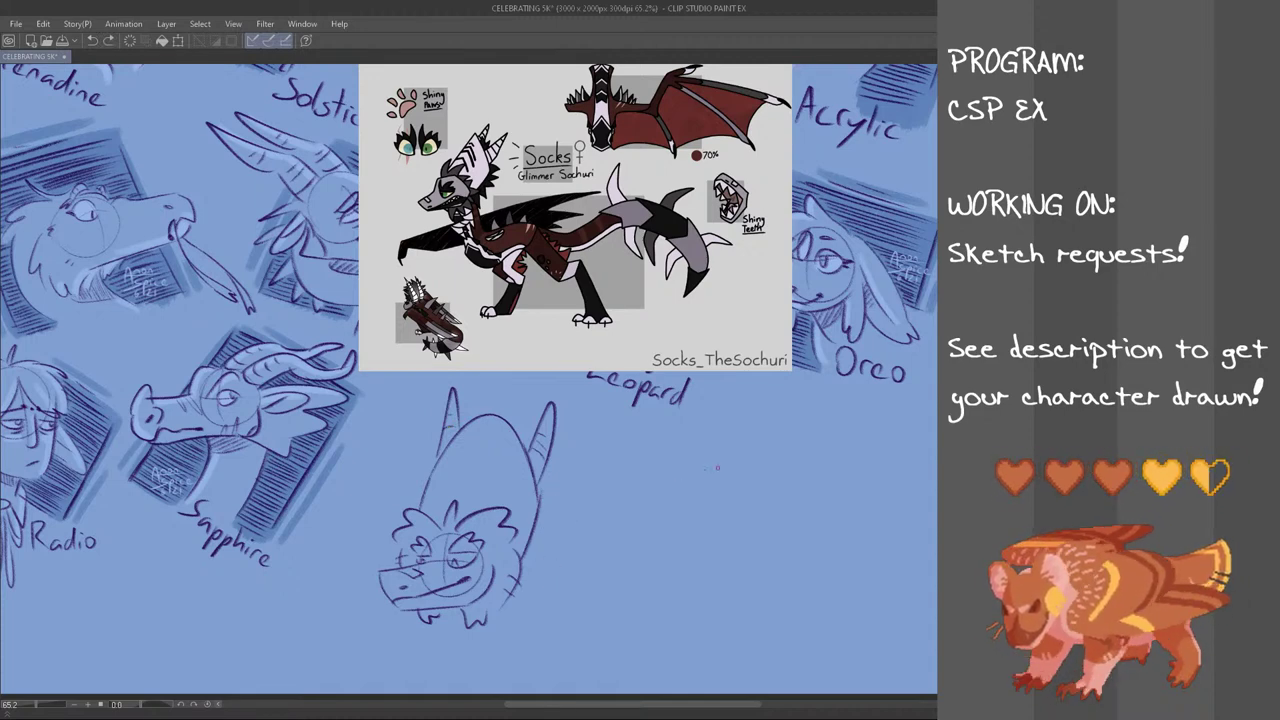
# Select the whole horned head sketch, rotate it slightly clockwise and reposition it, then deselect
pyautogui.moveTo(520, 388)
pyautogui.mouseDown()
pyautogui.moveTo(598, 558)
pyautogui.moveTo(352, 528)
pyautogui.moveTo(436, 383)
pyautogui.moveTo(480, 380)
pyautogui.mouseUp()
pyautogui.hotkey('ctrl', 't')
pyautogui.moveTo(628, 455); pyautogui.dragTo(632, 497)
pyautogui.moveTo(516, 542); pyautogui.dragTo(512, 534)
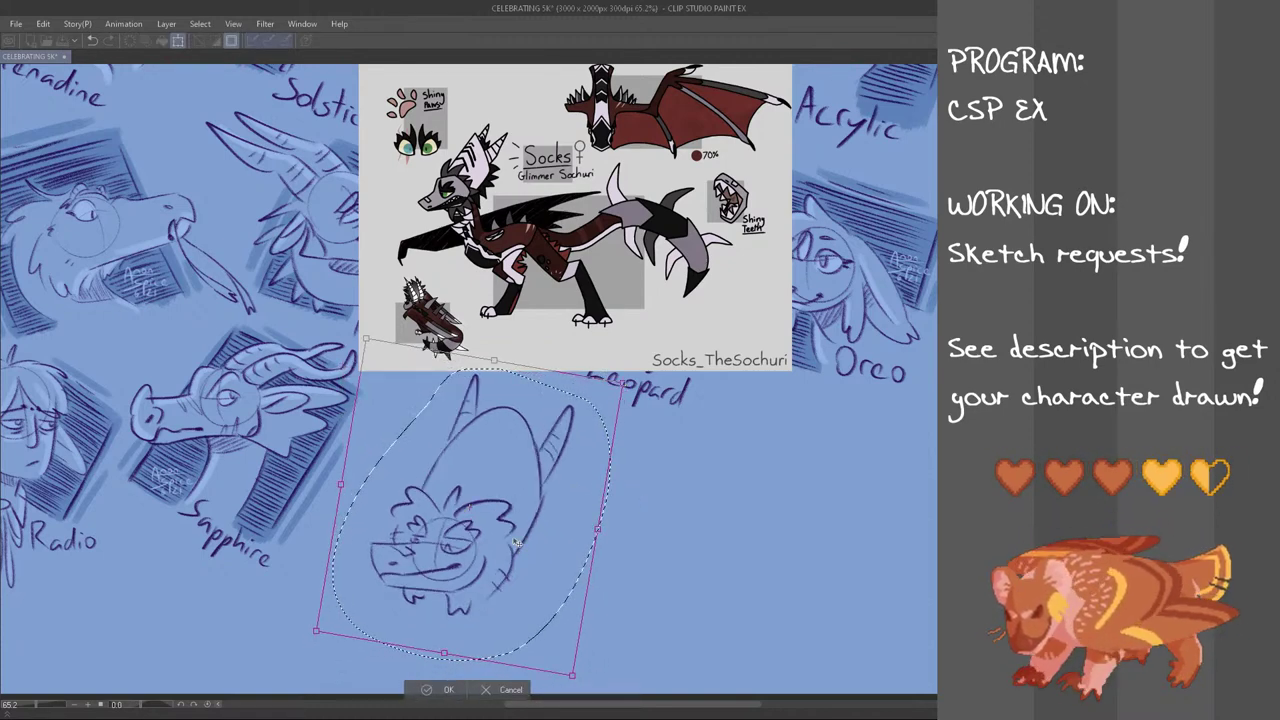
pyautogui.click(443, 689)
pyautogui.press('Return')
pyautogui.hotkey('ctrl', 'd')
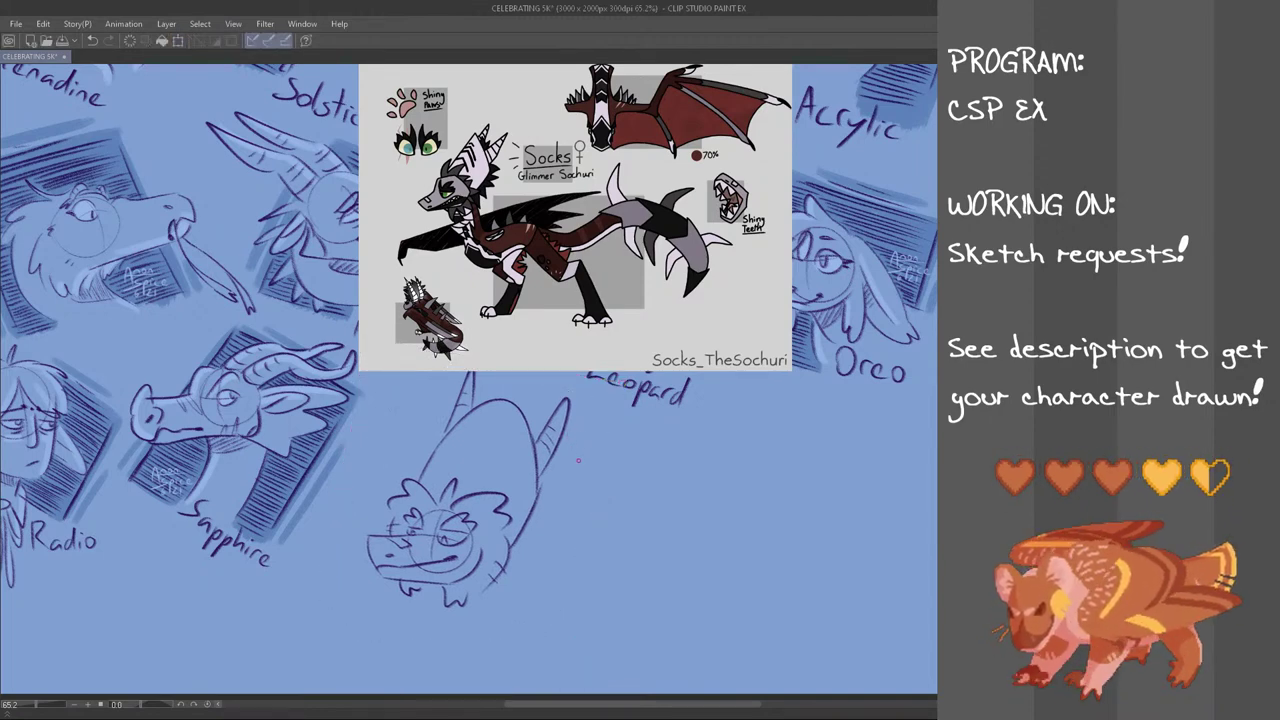
# Draw the front line of the neck below the chin, redoing poor strokes
pyautogui.moveTo(517, 557); pyautogui.dragTo(491, 624)
pyautogui.hotkey('ctrl', 'z')
pyautogui.hotkey('ctrl', 'z')
pyautogui.moveTo(430, 592); pyautogui.dragTo(431, 628)
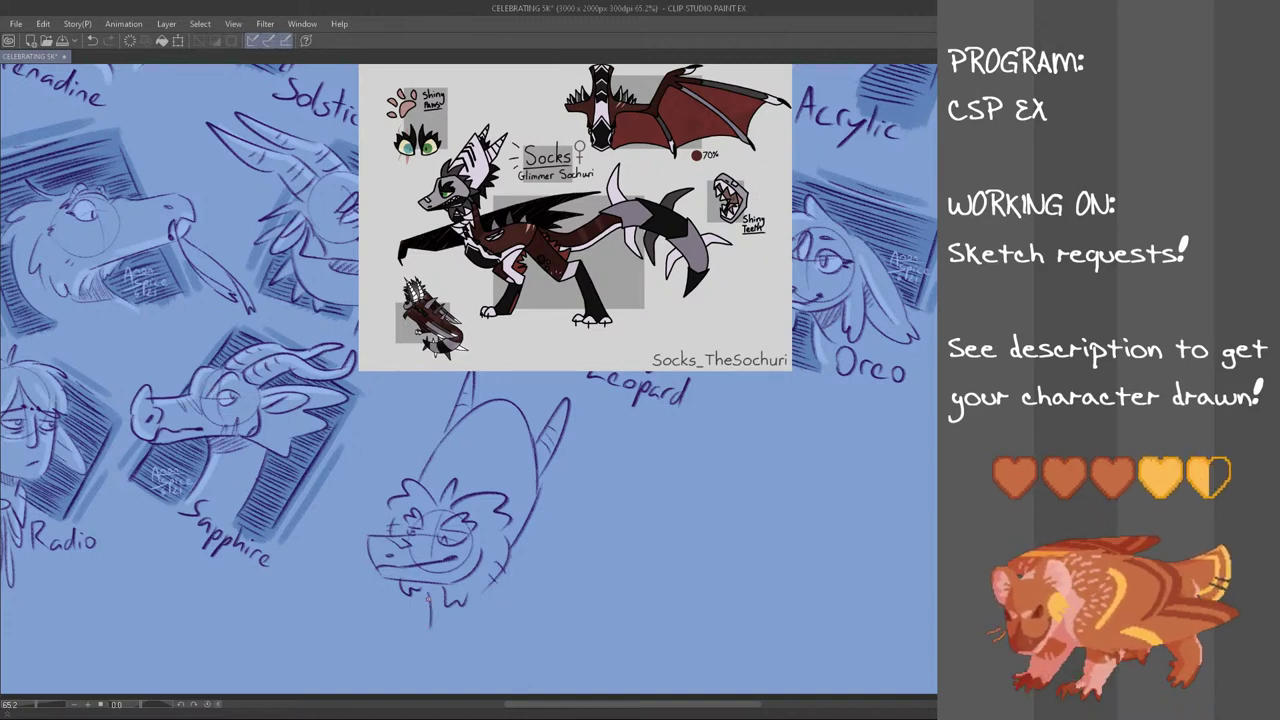
pyautogui.hotkey('ctrl', 'z')
pyautogui.moveTo(437, 582)
pyautogui.mouseDown()
pyautogui.moveTo(433, 624)
pyautogui.moveTo(416, 632)
pyautogui.mouseUp()
pyautogui.hotkey('ctrl', 'z')
pyautogui.hotkey('ctrl', 'z')
pyautogui.hotkey('ctrl', 'z')
pyautogui.moveTo(498, 583); pyautogui.dragTo(477, 631)
pyautogui.hotkey('ctrl', 'z')
pyautogui.hotkey('ctrl', 'z')
pyautogui.moveTo(429, 586); pyautogui.dragTo(419, 623)
# Draw the back line of the neck below the cheek and hatch the shadow under the jaw, redoing poor strokes
pyautogui.moveTo(504, 578)
pyautogui.mouseDown()
pyautogui.moveTo(482, 633)
pyautogui.moveTo(439, 585)
pyautogui.moveTo(432, 602)
pyautogui.mouseUp()
pyautogui.hotkey('ctrl', 'z')
pyautogui.hotkey('ctrl', 'z')
pyautogui.hotkey('ctrl', 'z')
pyautogui.hotkey('ctrl', 'z')
pyautogui.hotkey('ctrl', 'z')
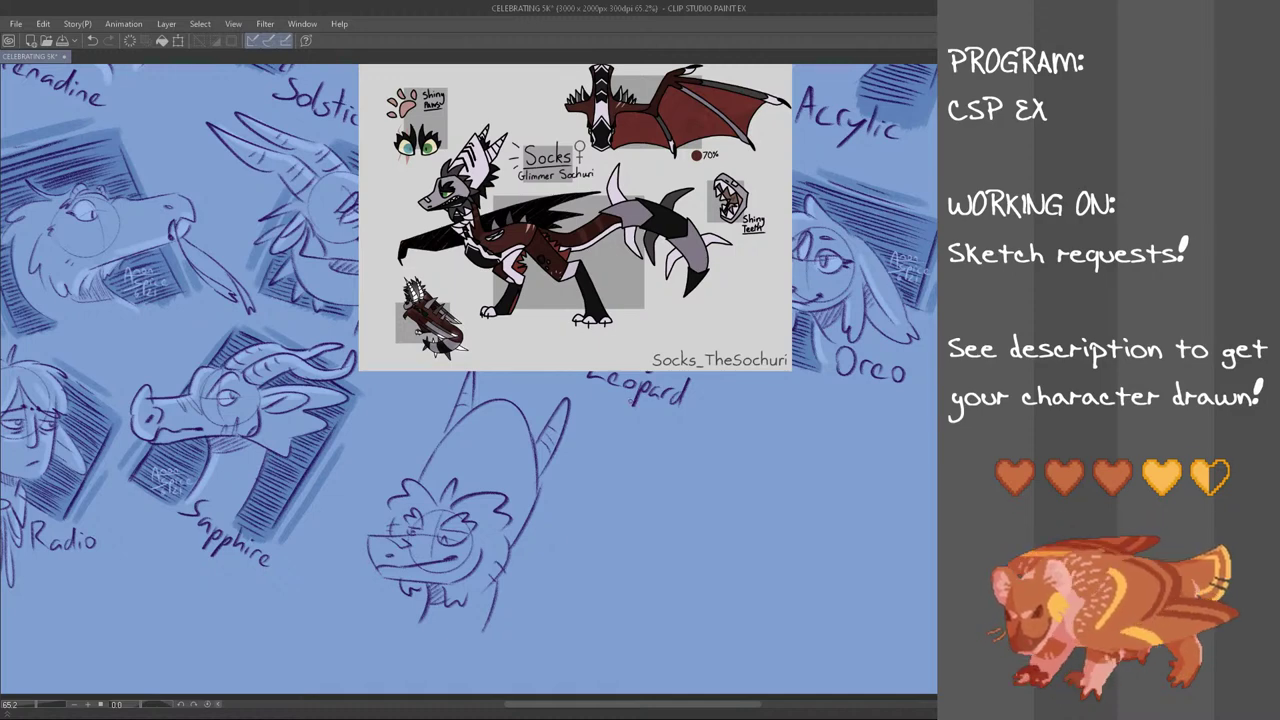
# Draw a spiky fur fringe along the back, front and top edges of the frill and shade it with hatching
pyautogui.moveTo(548, 473); pyautogui.dragTo(534, 520)
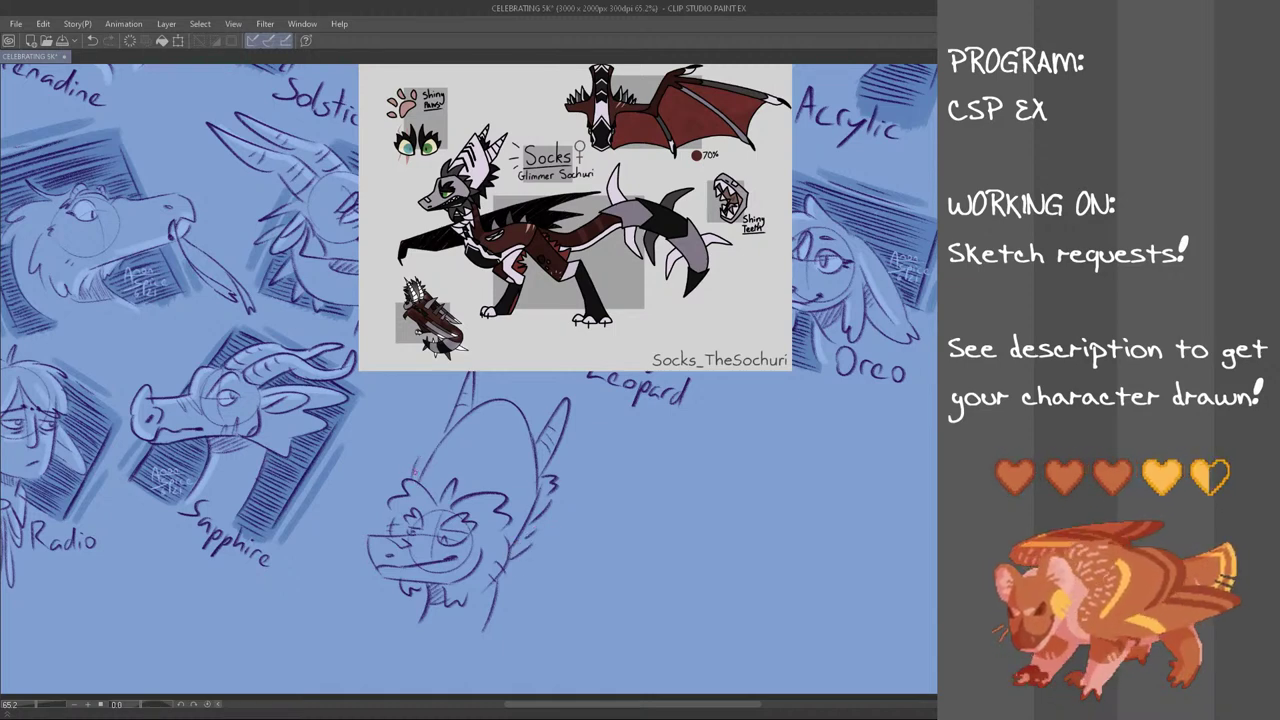
pyautogui.moveTo(412, 474); pyautogui.dragTo(440, 430)
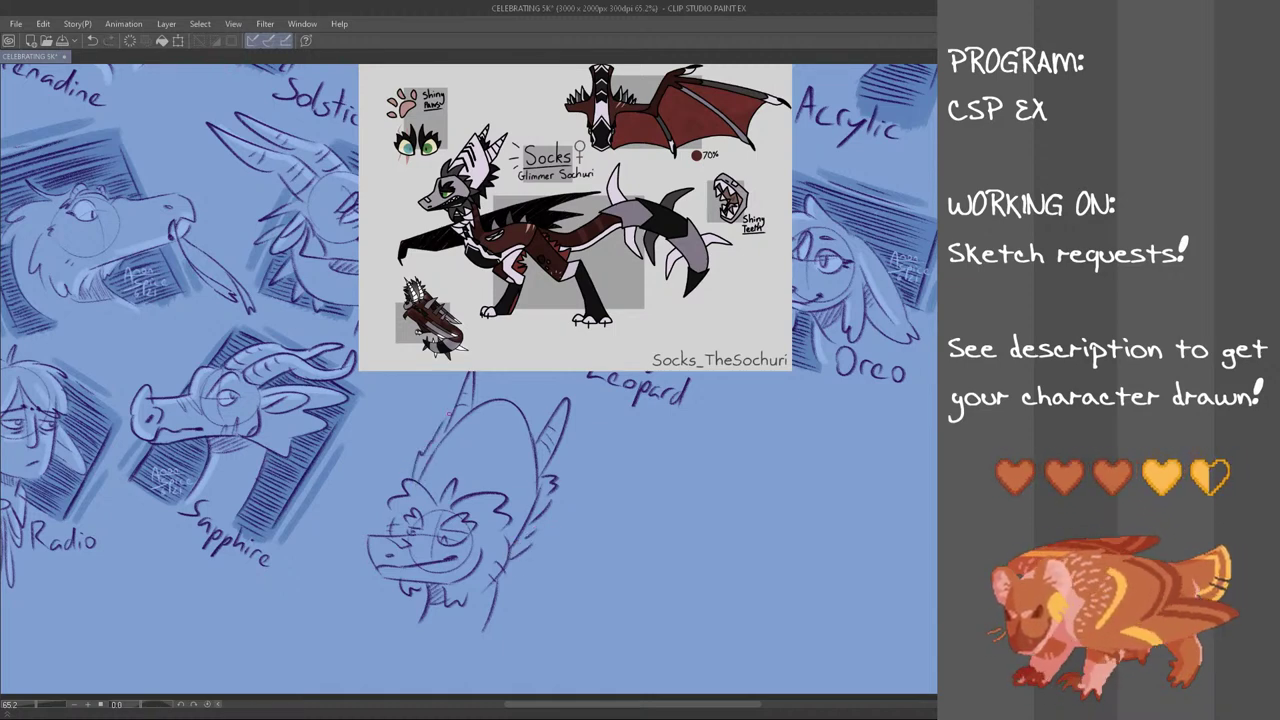
pyautogui.hotkey('ctrl', 'z')
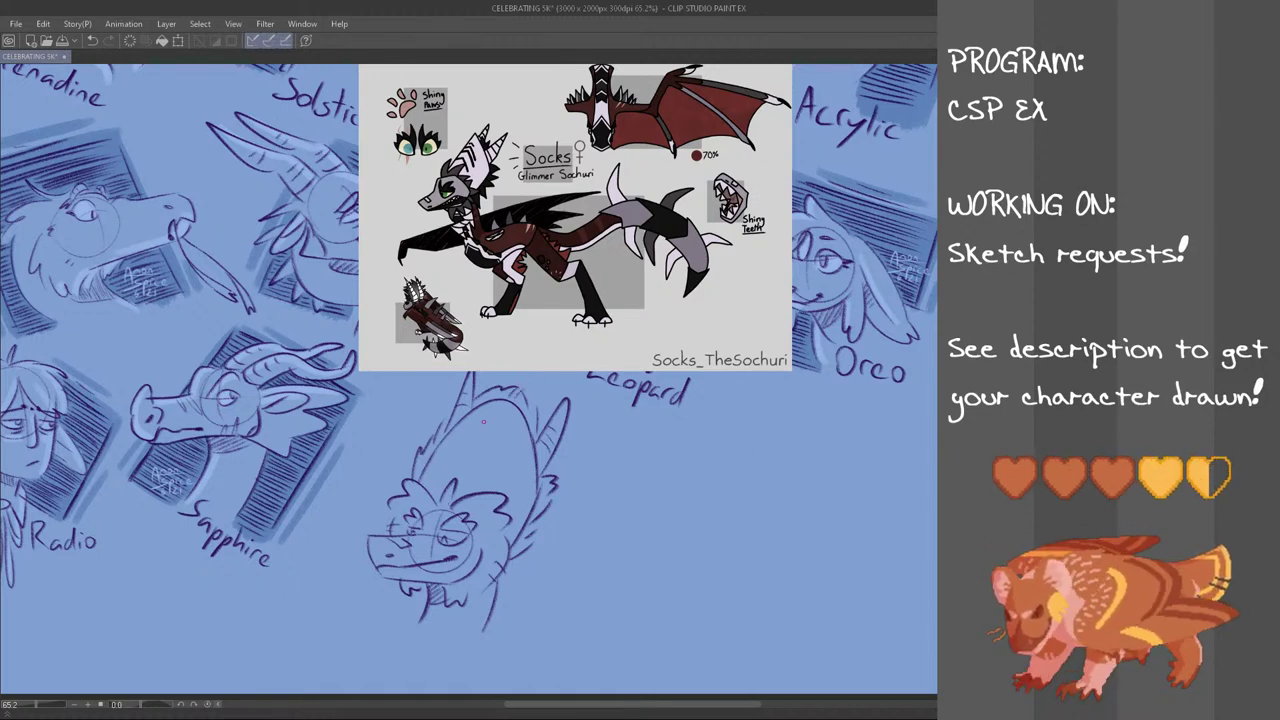
pyautogui.moveTo(434, 448); pyautogui.dragTo(417, 470)
pyautogui.moveTo(488, 391); pyautogui.dragTo(478, 403)
pyautogui.moveTo(503, 391)
pyautogui.mouseDown()
pyautogui.moveTo(488, 402)
pyautogui.moveTo(503, 400)
pyautogui.mouseUp()
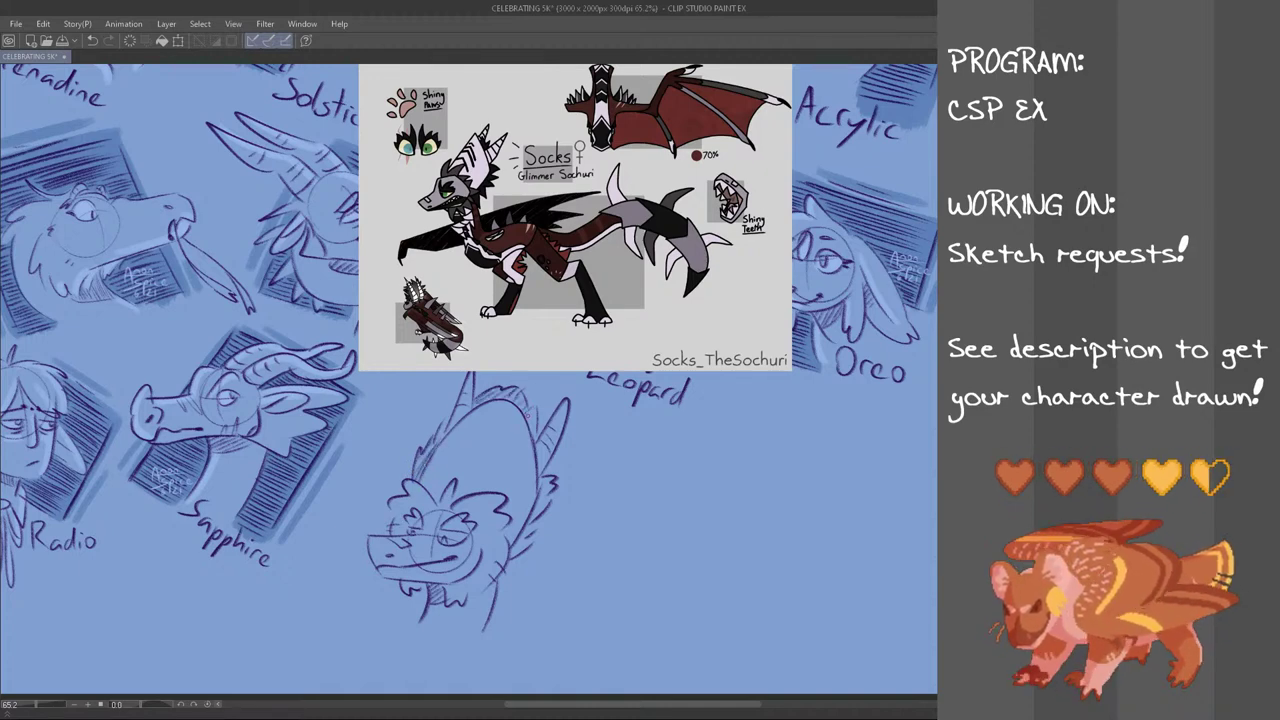
pyautogui.moveTo(547, 477); pyautogui.dragTo(530, 519)
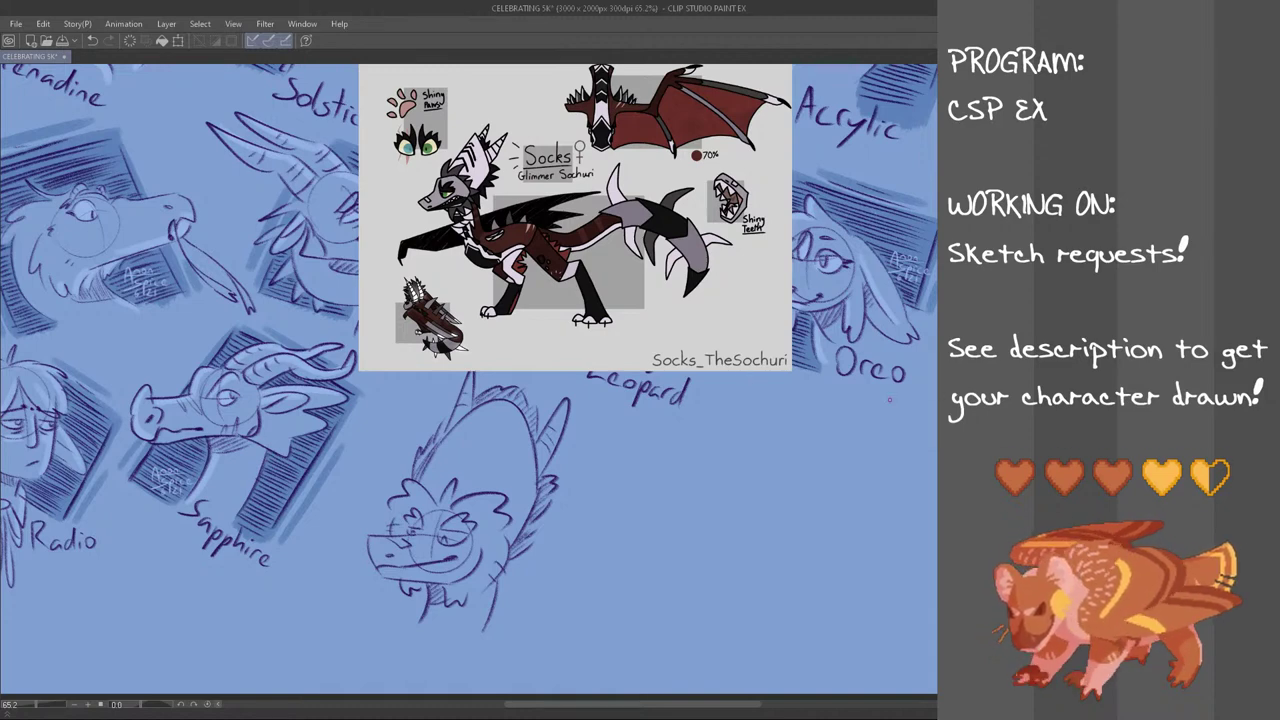
# Shift the reference sheet aside, then select the head sketch and move it up and slightly left
pyautogui.moveTo(574, 390); pyautogui.dragTo(336, 338)
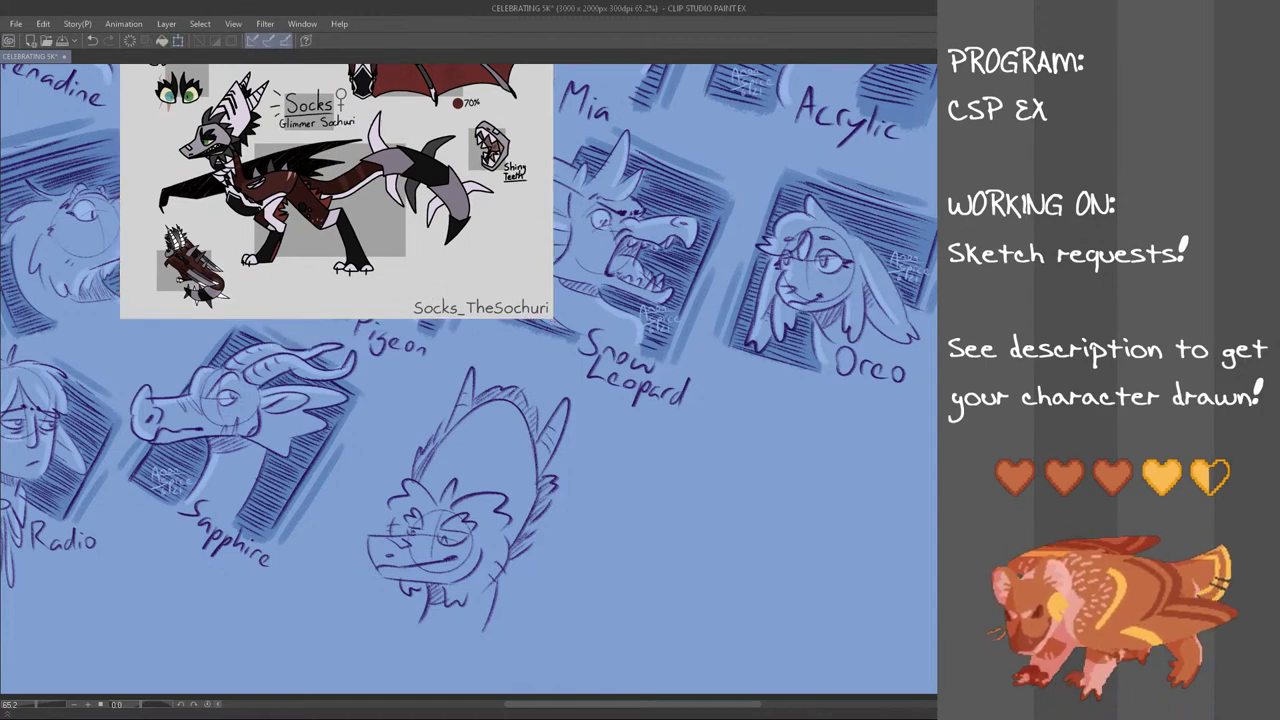
pyautogui.moveTo(548, 372)
pyautogui.mouseDown()
pyautogui.moveTo(590, 416)
pyautogui.moveTo(589, 574)
pyautogui.moveTo(435, 668)
pyautogui.moveTo(349, 512)
pyautogui.moveTo(442, 375)
pyautogui.mouseUp()
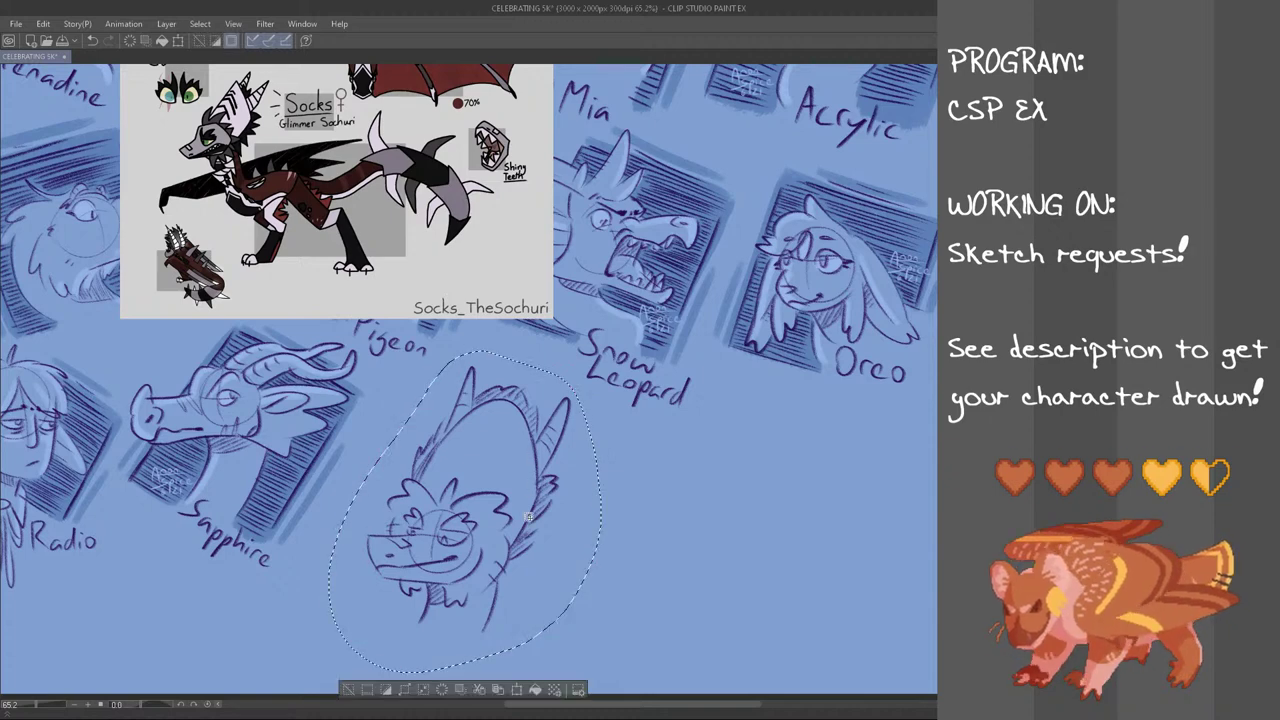
pyautogui.hotkey('ctrl', 't')
pyautogui.moveTo(506, 546); pyautogui.dragTo(494, 536)
pyautogui.click(441, 678)
pyautogui.hotkey('ctrl', 'd')
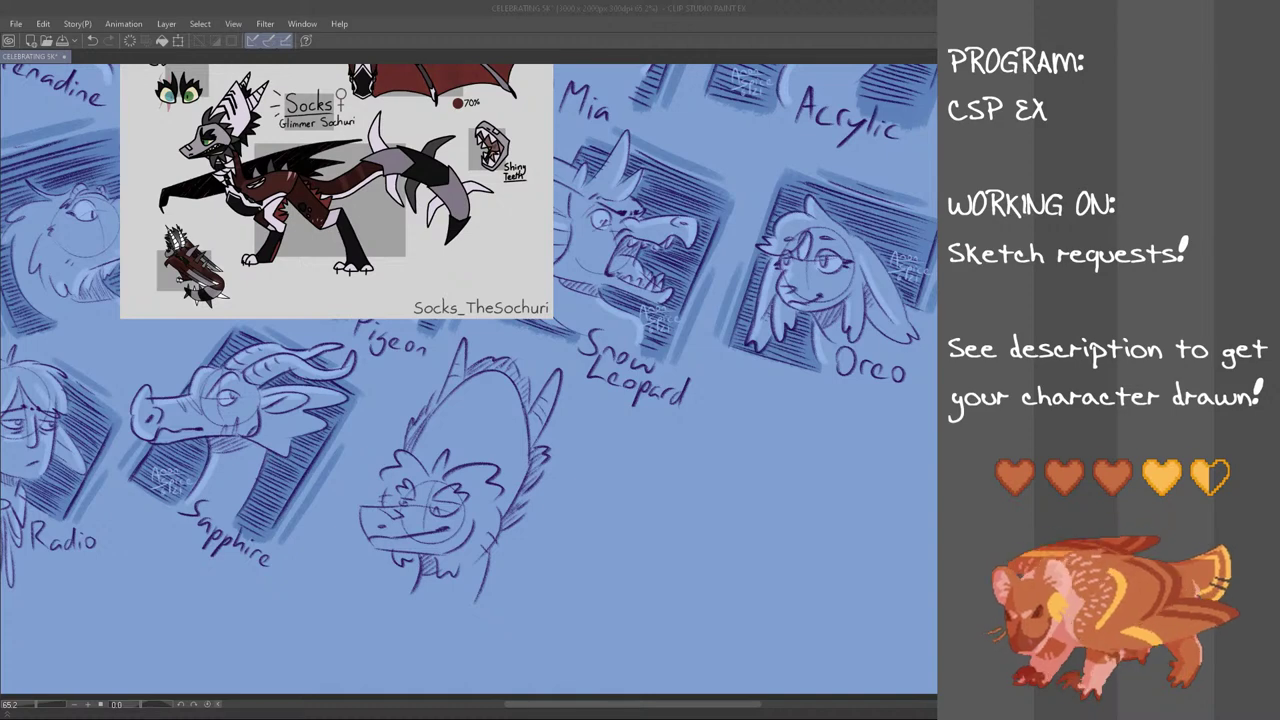
# Draw the slanted frame edges below the snout and behind the neck, with a top corner behind the rear horn
pyautogui.scroll(1, 469, 380)
pyautogui.scroll(-1, 469, 380)
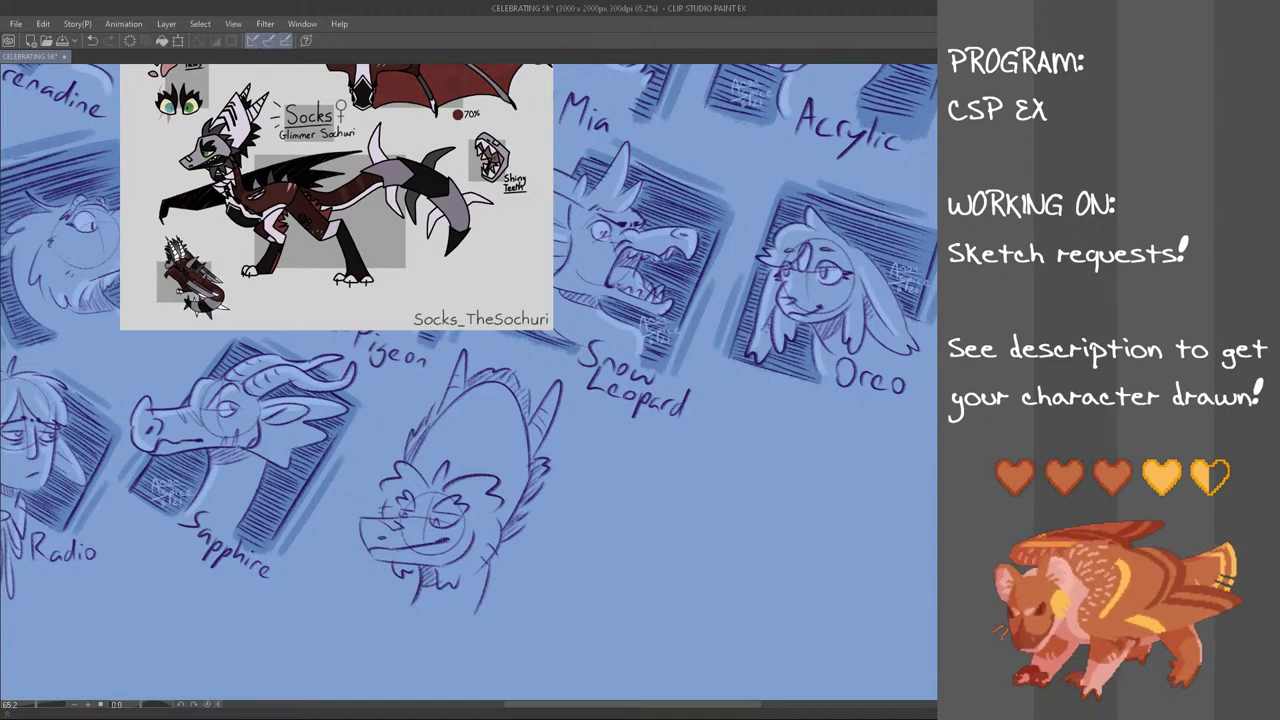
pyautogui.moveTo(367, 601); pyautogui.dragTo(382, 549)
pyautogui.hotkey('ctrl', 'z')
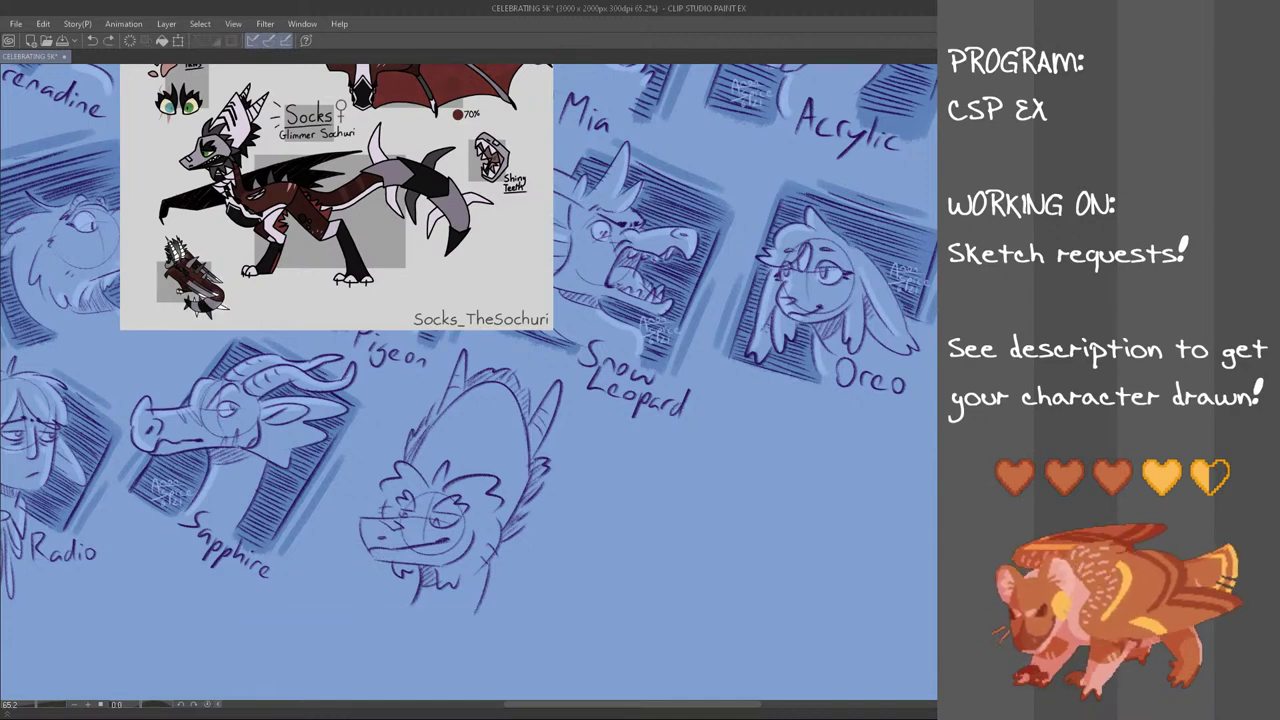
pyautogui.moveTo(349, 599)
pyautogui.mouseDown()
pyautogui.moveTo(371, 547)
pyautogui.moveTo(357, 570)
pyautogui.mouseUp()
pyautogui.hotkey('ctrl', 'z')
pyautogui.hotkey('ctrl', 'z')
pyautogui.moveTo(527, 584); pyautogui.dragTo(517, 606)
pyautogui.moveTo(556, 486); pyautogui.dragTo(514, 619)
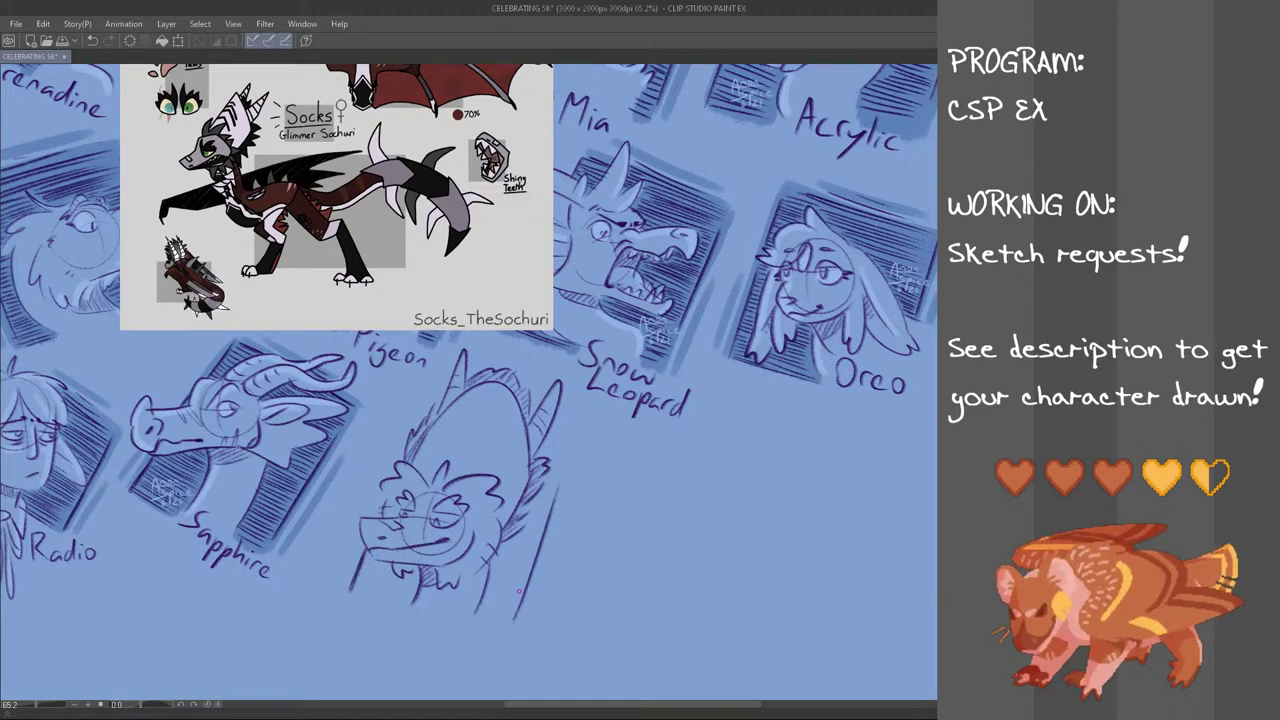
pyautogui.moveTo(548, 438); pyautogui.dragTo(515, 626)
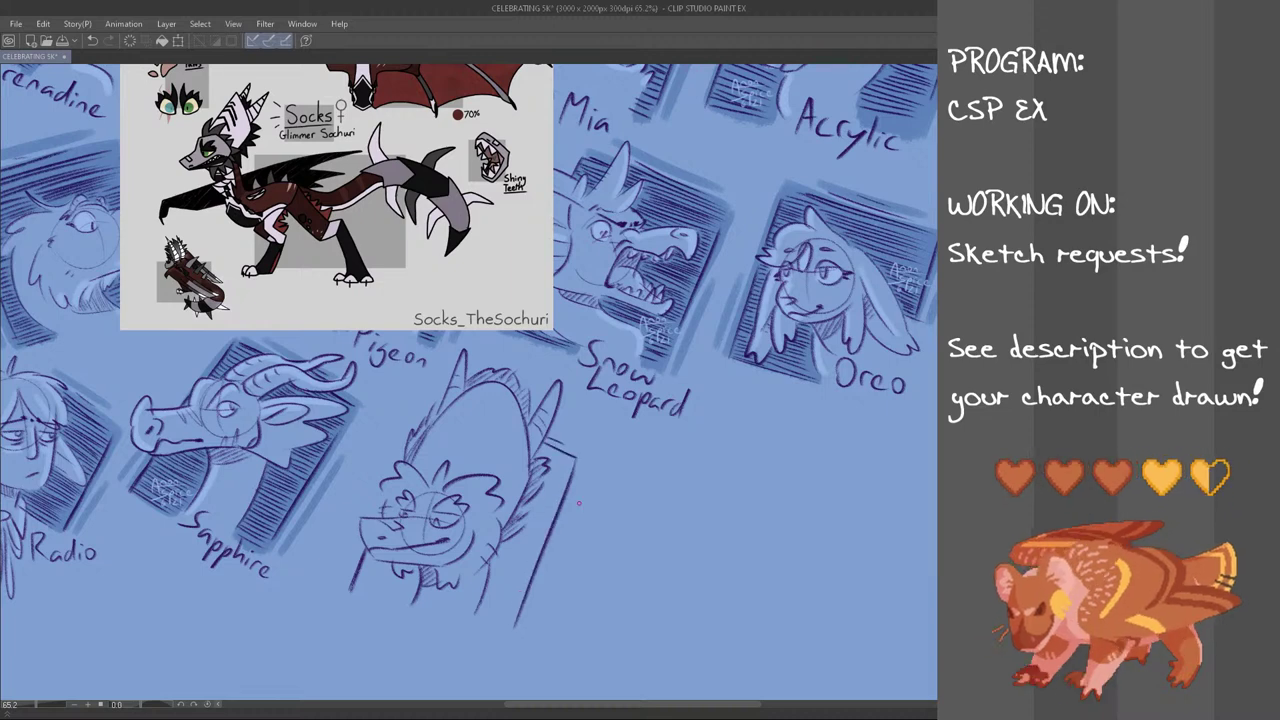
# Fill the frame areas under the snout and behind the neck and frill with close parallel hatching
pyautogui.moveTo(358, 592)
pyautogui.mouseDown()
pyautogui.moveTo(398, 614)
pyautogui.moveTo(414, 594)
pyautogui.mouseUp()
pyautogui.moveTo(364, 560); pyautogui.dragTo(422, 576)
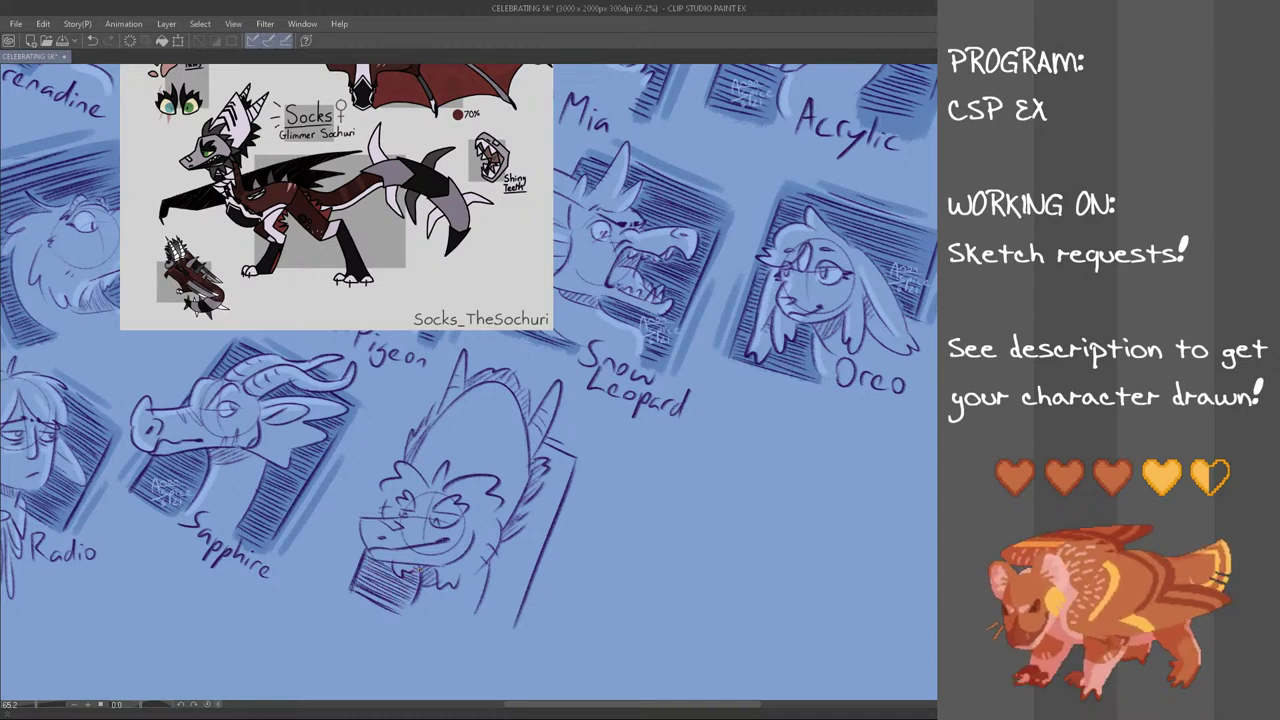
pyautogui.moveTo(486, 628); pyautogui.dragTo(512, 632)
pyautogui.moveTo(478, 606); pyautogui.dragTo(512, 618)
pyautogui.moveTo(480, 594); pyautogui.dragTo(508, 608)
pyautogui.moveTo(484, 592); pyautogui.dragTo(522, 606)
pyautogui.moveTo(486, 584); pyautogui.dragTo(524, 598)
pyautogui.moveTo(492, 574); pyautogui.dragTo(534, 596)
pyautogui.moveTo(492, 570); pyautogui.dragTo(528, 582)
pyautogui.moveTo(494, 560)
pyautogui.mouseDown()
pyautogui.moveTo(530, 578)
pyautogui.moveTo(530, 562)
pyautogui.mouseUp()
pyautogui.moveTo(506, 546); pyautogui.dragTo(534, 556)
pyautogui.moveTo(504, 542); pyautogui.dragTo(546, 548)
pyautogui.moveTo(522, 528); pyautogui.dragTo(548, 538)
pyautogui.moveTo(532, 526); pyautogui.dragTo(554, 534)
pyautogui.moveTo(528, 518); pyautogui.dragTo(556, 532)
pyautogui.moveTo(526, 508); pyautogui.dragTo(548, 518)
pyautogui.moveTo(532, 510)
pyautogui.mouseDown()
pyautogui.moveTo(560, 524)
pyautogui.moveTo(556, 512)
pyautogui.mouseUp()
pyautogui.moveTo(536, 496); pyautogui.dragTo(562, 506)
pyautogui.moveTo(538, 492)
pyautogui.mouseDown()
pyautogui.moveTo(562, 506)
pyautogui.moveTo(574, 462)
pyautogui.mouseUp()
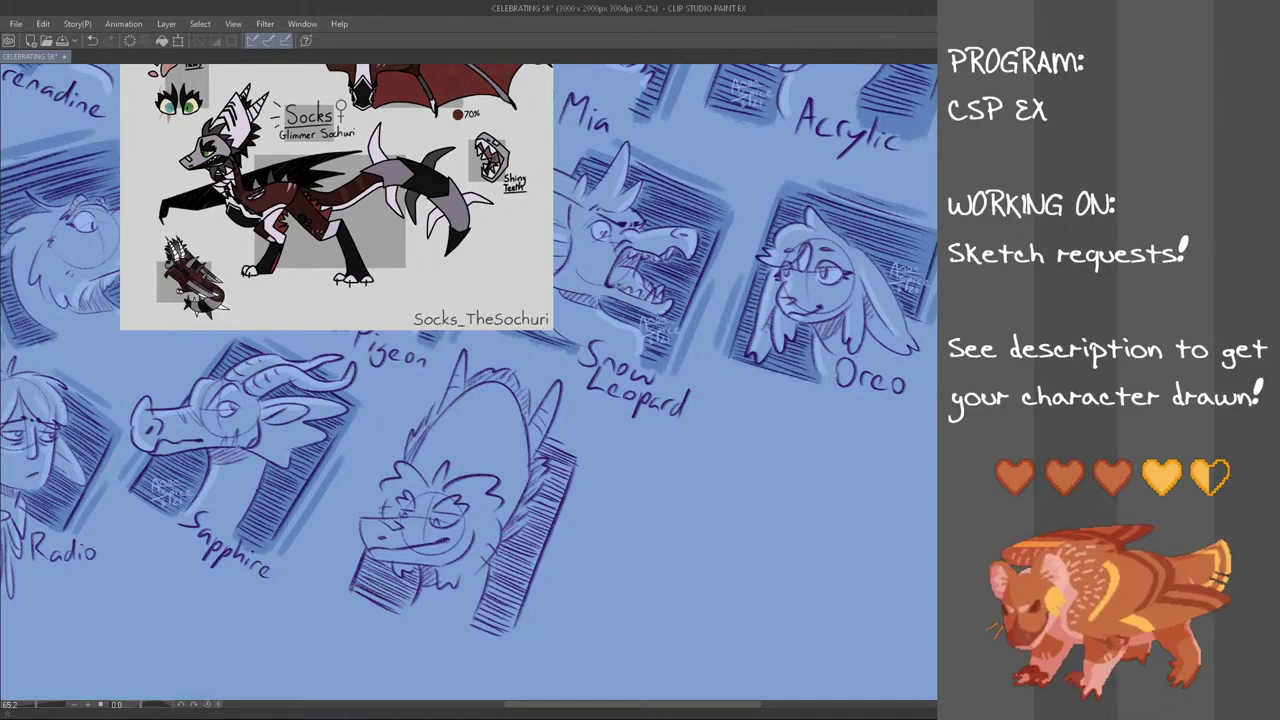
# Try long strokes along the frame's front, back and top edges, undoing each one
pyautogui.moveTo(350, 588); pyautogui.dragTo(398, 462)
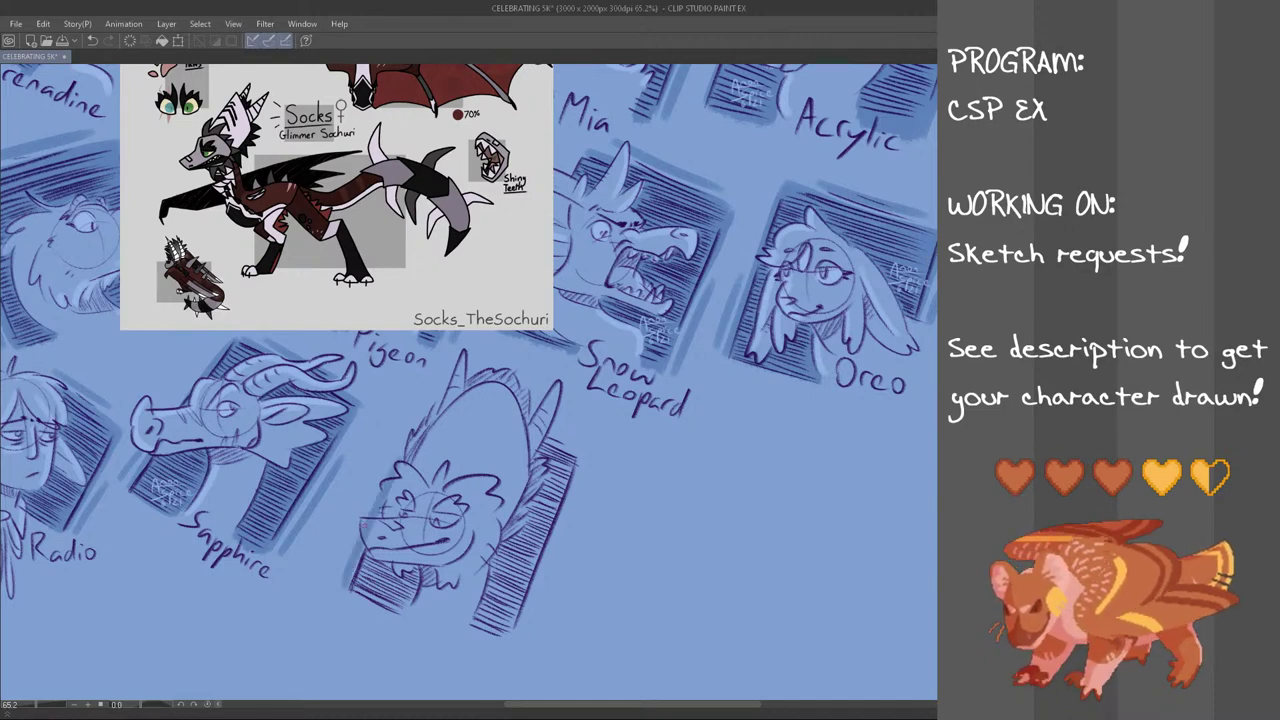
pyautogui.hotkey('ctrl', 'z')
pyautogui.moveTo(350, 590); pyautogui.dragTo(400, 477)
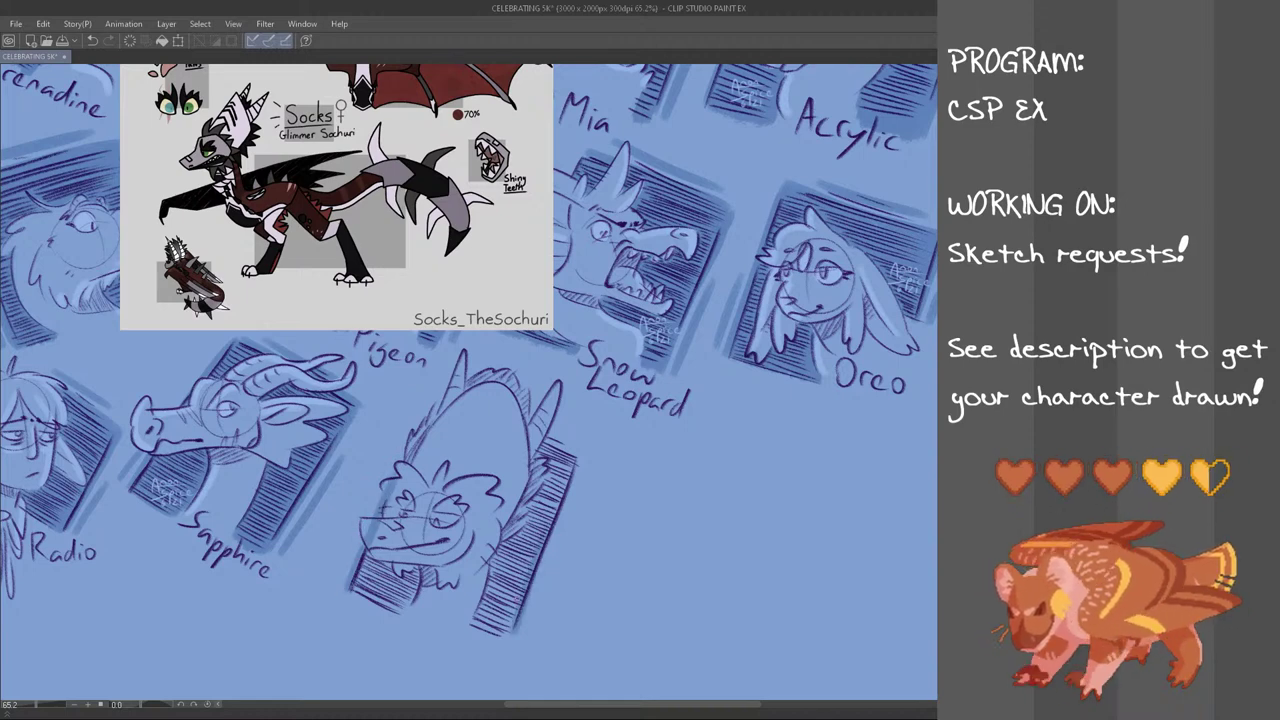
pyautogui.hotkey('ctrl', 'z')
pyautogui.moveTo(513, 633); pyautogui.dragTo(575, 463)
pyautogui.hotkey('ctrl', 'z')
pyautogui.moveTo(512, 643); pyautogui.dragTo(577, 458)
pyautogui.hotkey('ctrl', 'z')
pyautogui.moveTo(517, 426); pyautogui.dragTo(588, 451)
pyautogui.hotkey('ctrl', 'z')
pyautogui.moveTo(516, 412); pyautogui.dragTo(585, 457)
pyautogui.hotkey('ctrl', 'z')
# Shade over the hatched frame areas under the snout and behind the neck and frill with broad strokes
pyautogui.moveTo(369, 556)
pyautogui.mouseDown()
pyautogui.moveTo(358, 586)
pyautogui.moveTo(370, 558)
pyautogui.moveTo(382, 606)
pyautogui.mouseUp()
pyautogui.moveTo(414, 564); pyautogui.dragTo(398, 610)
pyautogui.moveTo(486, 600); pyautogui.dragTo(476, 636)
pyautogui.moveTo(506, 602); pyautogui.dragTo(486, 642)
pyautogui.moveTo(514, 608); pyautogui.dragTo(502, 646)
pyautogui.moveTo(528, 566)
pyautogui.mouseDown()
pyautogui.moveTo(512, 606)
pyautogui.moveTo(486, 596)
pyautogui.moveTo(490, 574)
pyautogui.mouseUp()
pyautogui.moveTo(518, 540); pyautogui.dragTo(506, 548)
pyautogui.moveTo(526, 535)
pyautogui.mouseDown()
pyautogui.moveTo(504, 550)
pyautogui.moveTo(533, 511)
pyautogui.moveTo(509, 563)
pyautogui.moveTo(525, 563)
pyautogui.mouseUp()
pyautogui.moveTo(551, 513); pyautogui.dragTo(529, 579)
pyautogui.moveTo(571, 465); pyautogui.dragTo(555, 499)
pyautogui.moveTo(573, 459); pyautogui.dragTo(546, 480)
pyautogui.moveTo(556, 463)
pyautogui.mouseDown()
pyautogui.moveTo(545, 477)
pyautogui.moveTo(535, 457)
pyautogui.mouseUp()
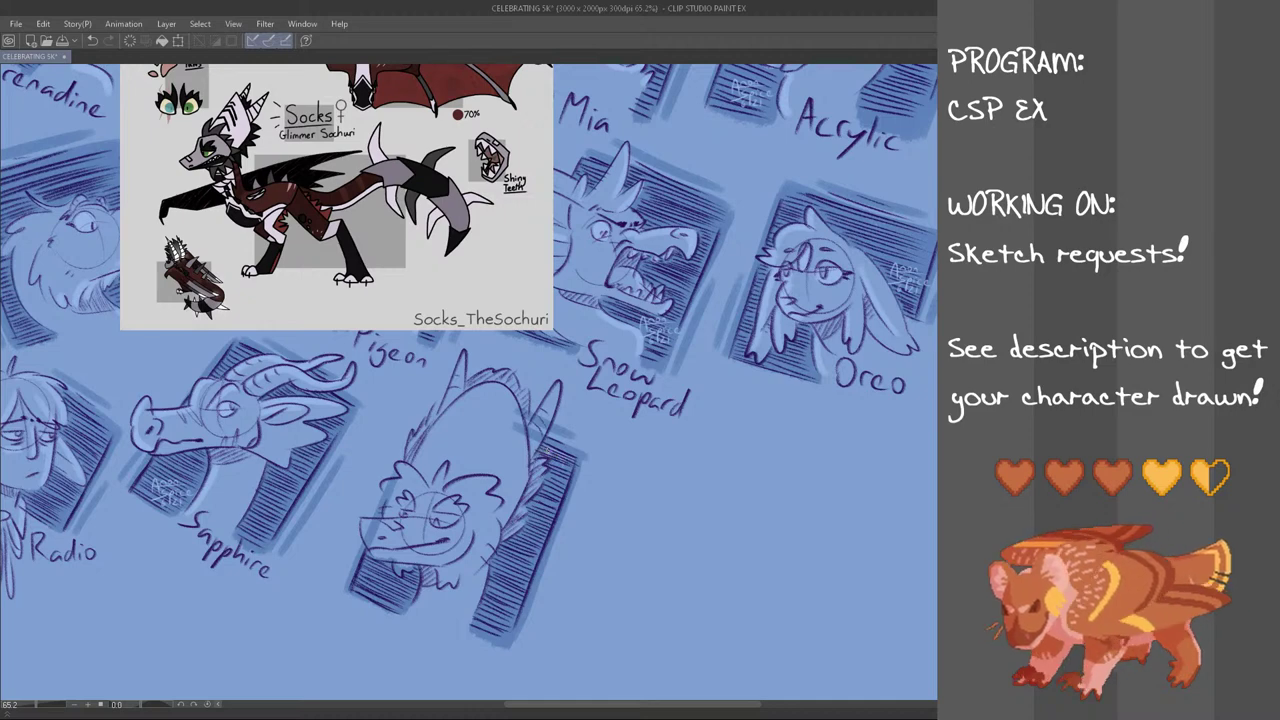
# Add loose soft strokes just outside the frame's front and back edges, redoing poor ones
pyautogui.moveTo(524, 643); pyautogui.dragTo(568, 534)
pyautogui.hotkey('ctrl', 'z')
pyautogui.hotkey('ctrl', 'z')
pyautogui.moveTo(338, 578); pyautogui.dragTo(372, 491)
pyautogui.hotkey('ctrl', 'z')
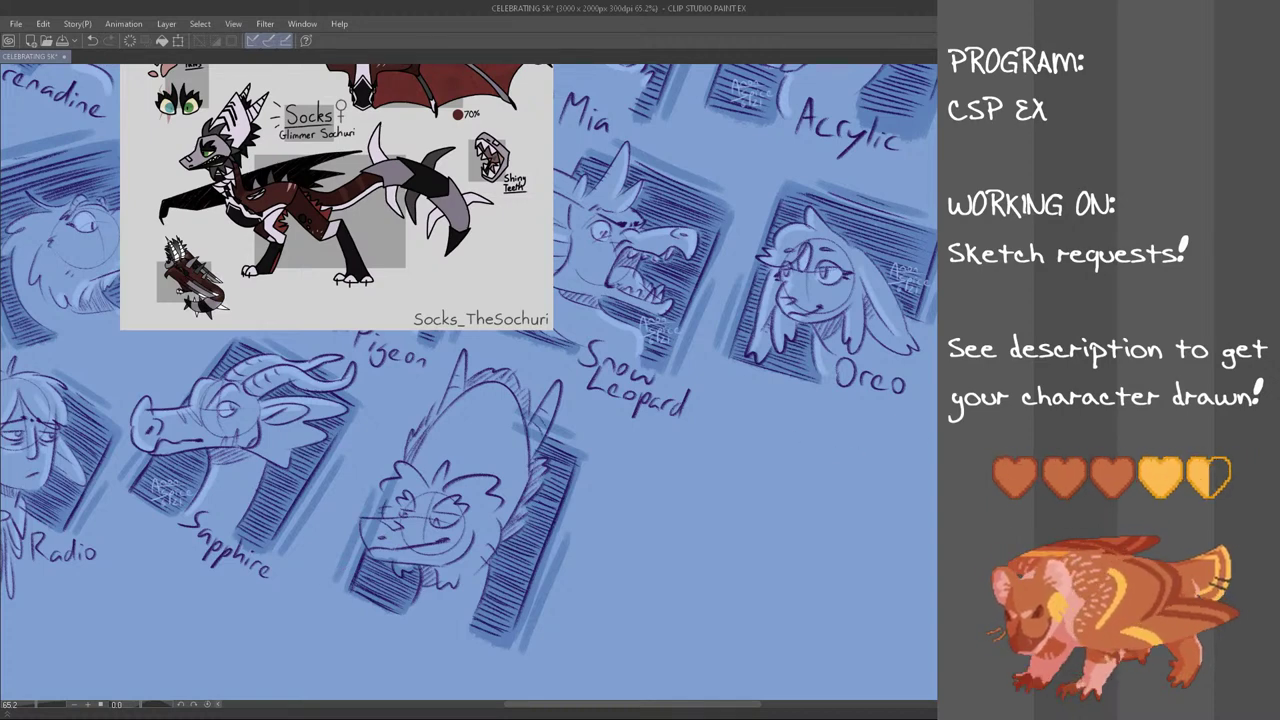
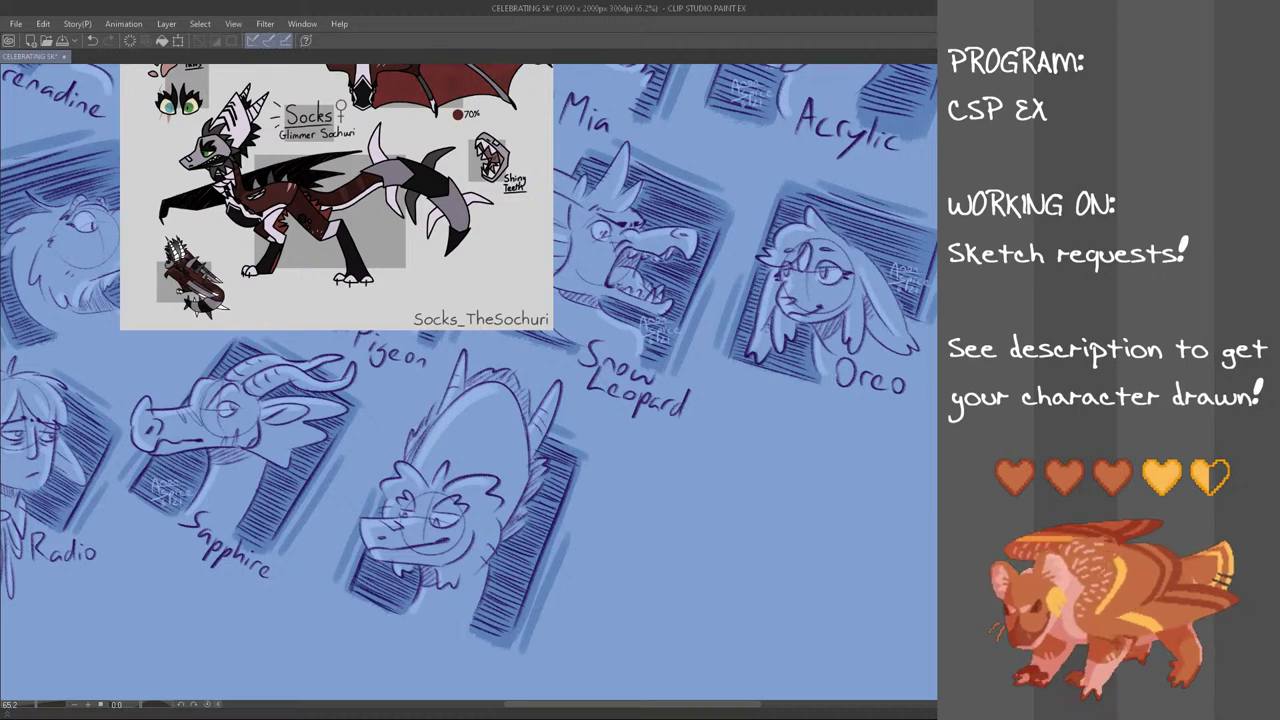
# Handwrite the label "Socks" under the bust, redoing poor letter strokes, and delete the reference sheet
pyautogui.scroll(-1, 820, 439)
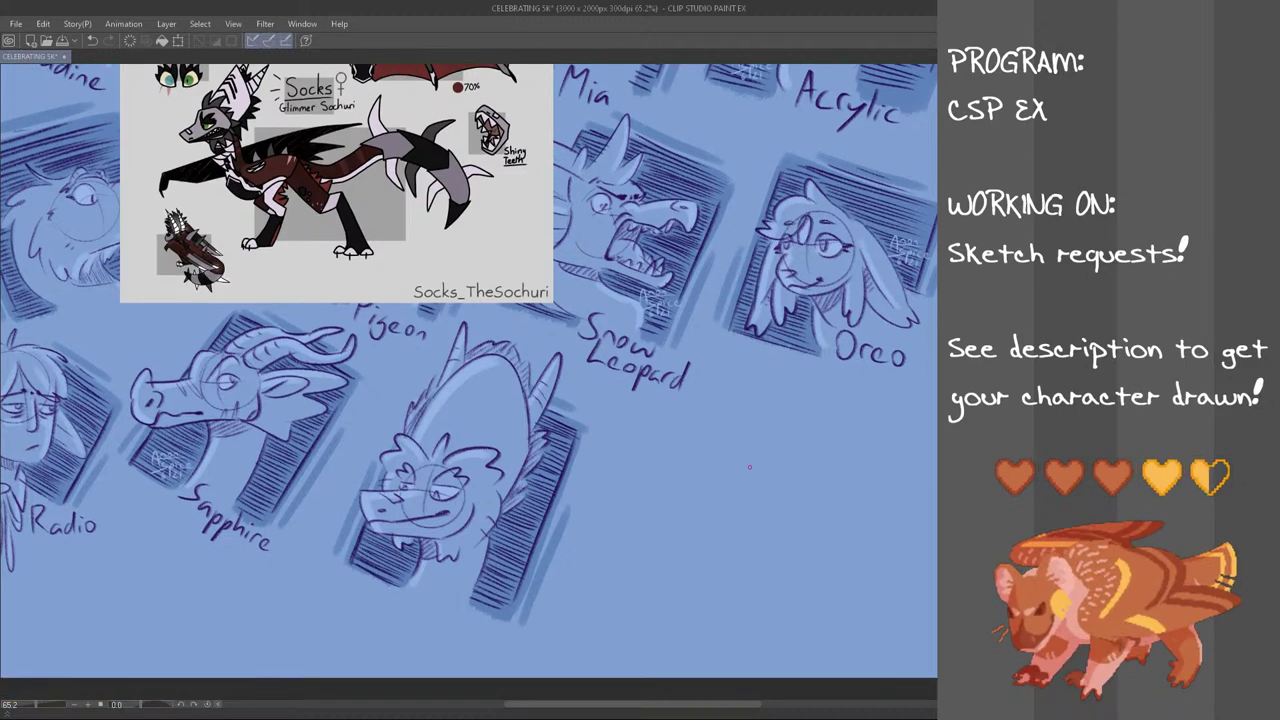
pyautogui.moveTo(439, 590)
pyautogui.mouseDown()
pyautogui.moveTo(416, 612)
pyautogui.moveTo(449, 606)
pyautogui.moveTo(474, 628)
pyautogui.mouseUp()
pyautogui.hotkey('ctrl', 'z')
pyautogui.hotkey('ctrl', 'z')
pyautogui.hotkey('ctrl', 'z')
pyautogui.hotkey('ctrl', 'z')
pyautogui.hotkey('ctrl', 'z')
pyautogui.moveTo(487, 614); pyautogui.dragTo(487, 634)
pyautogui.hotkey('ctrl', 'z')
pyautogui.hotkey('ctrl', 'z')
pyautogui.hotkey('ctrl', 'z')
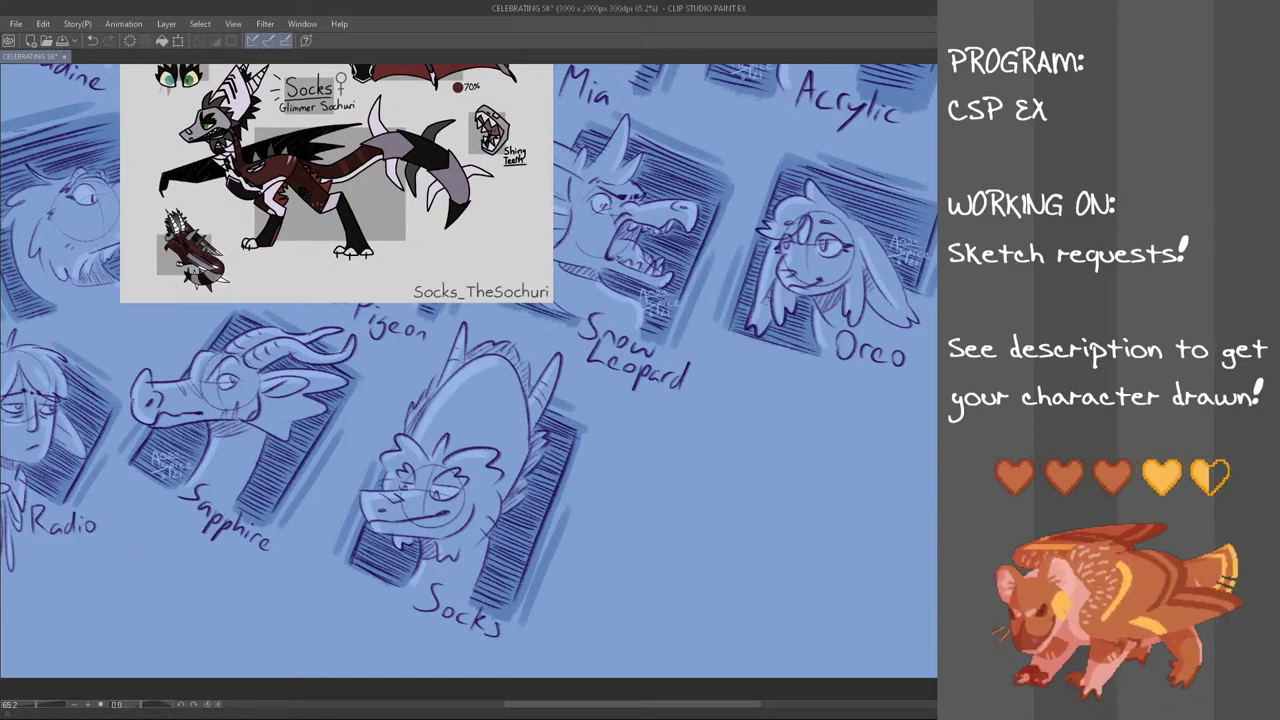
pyautogui.press('Delete')
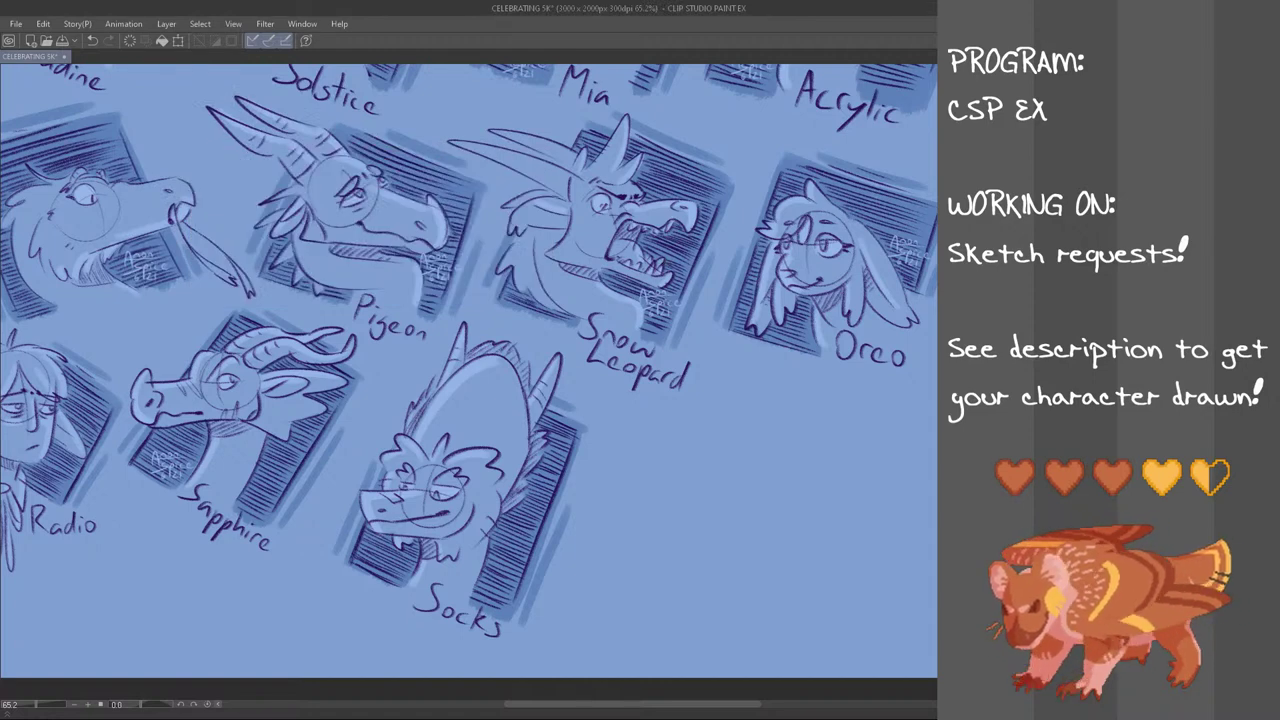
# Select the labelled Socks bust, shrink it slightly and move it up toward the row above
pyautogui.moveTo(600, 386)
pyautogui.mouseDown()
pyautogui.moveTo(614, 555)
pyautogui.moveTo(308, 570)
pyautogui.moveTo(426, 348)
pyautogui.moveTo(508, 322)
pyautogui.mouseUp()
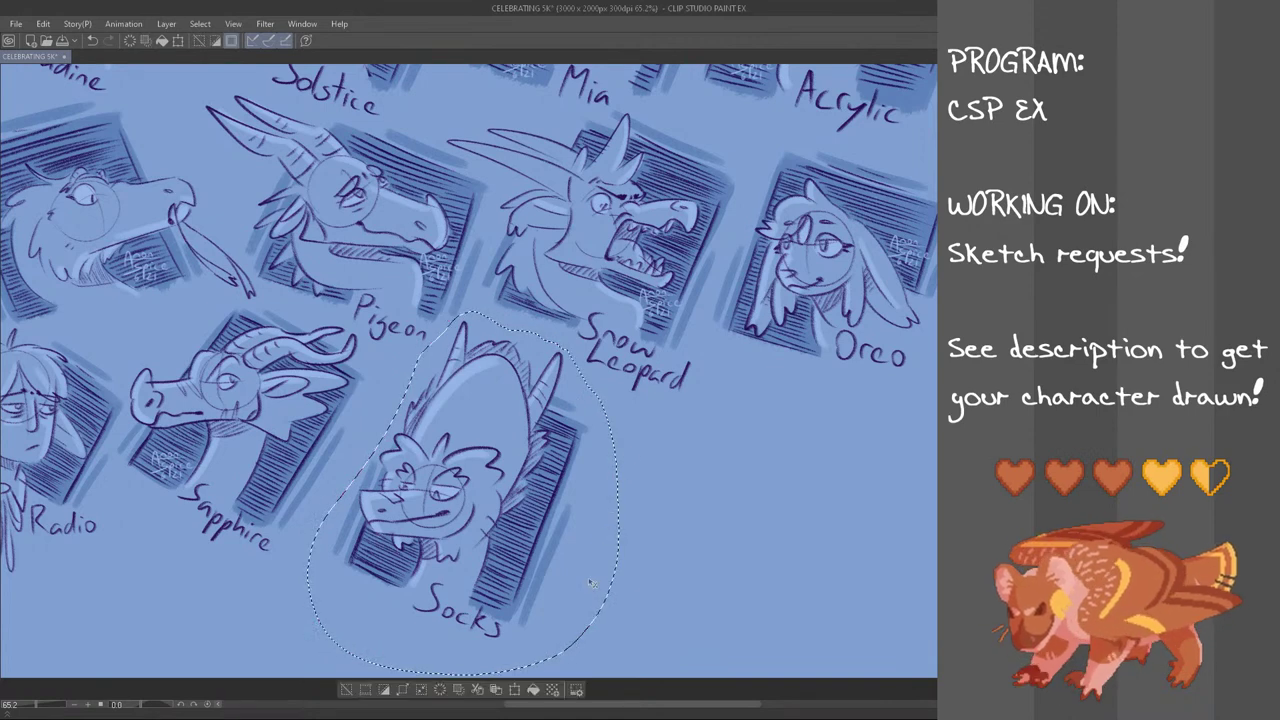
pyautogui.hotkey('ctrl', 't')
pyautogui.moveTo(619, 675); pyautogui.dragTo(604, 658)
pyautogui.moveTo(514, 607)
pyautogui.mouseDown()
pyautogui.moveTo(529, 588)
pyautogui.moveTo(518, 584)
pyautogui.mouseUp()
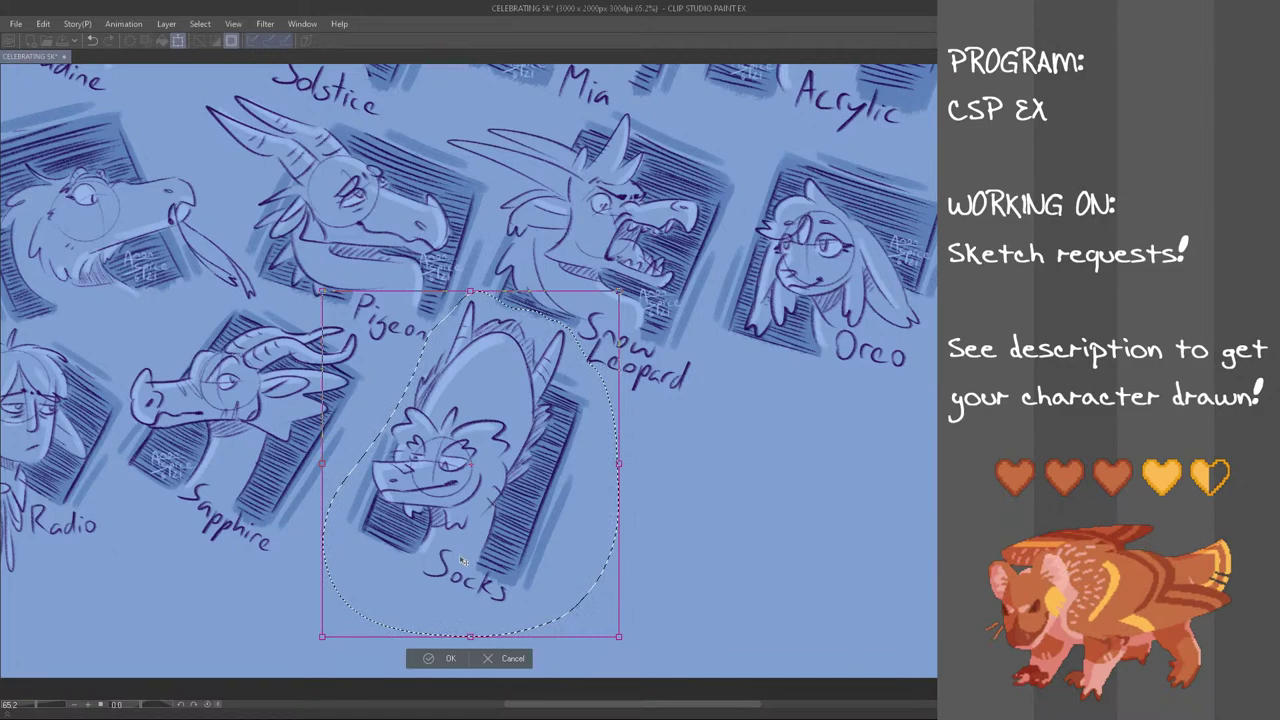
pyautogui.press('Return')
pyautogui.hotkey('ctrl', 'd')
# Paste the Day/Night dragon reference sheet, scale it and place it over the Snow Leopard and Oreo sketches
pyautogui.scroll(-3, 652, 457)
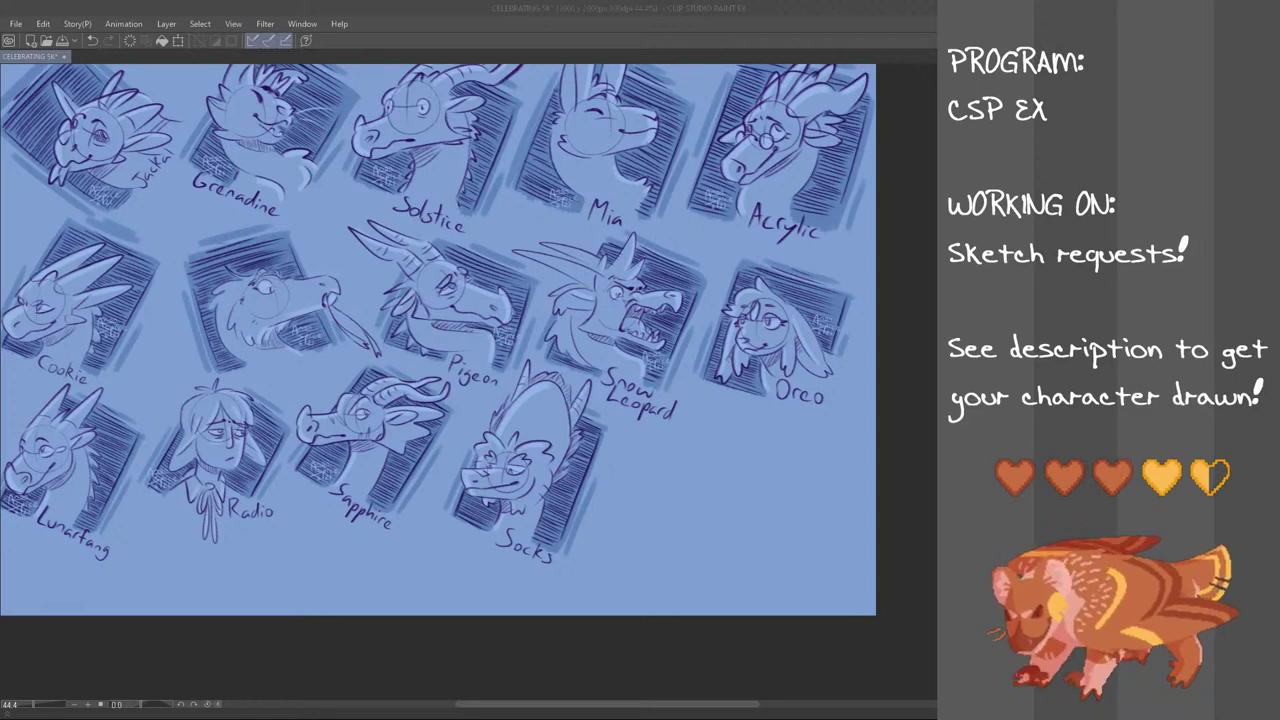
pyautogui.click(437, 6)
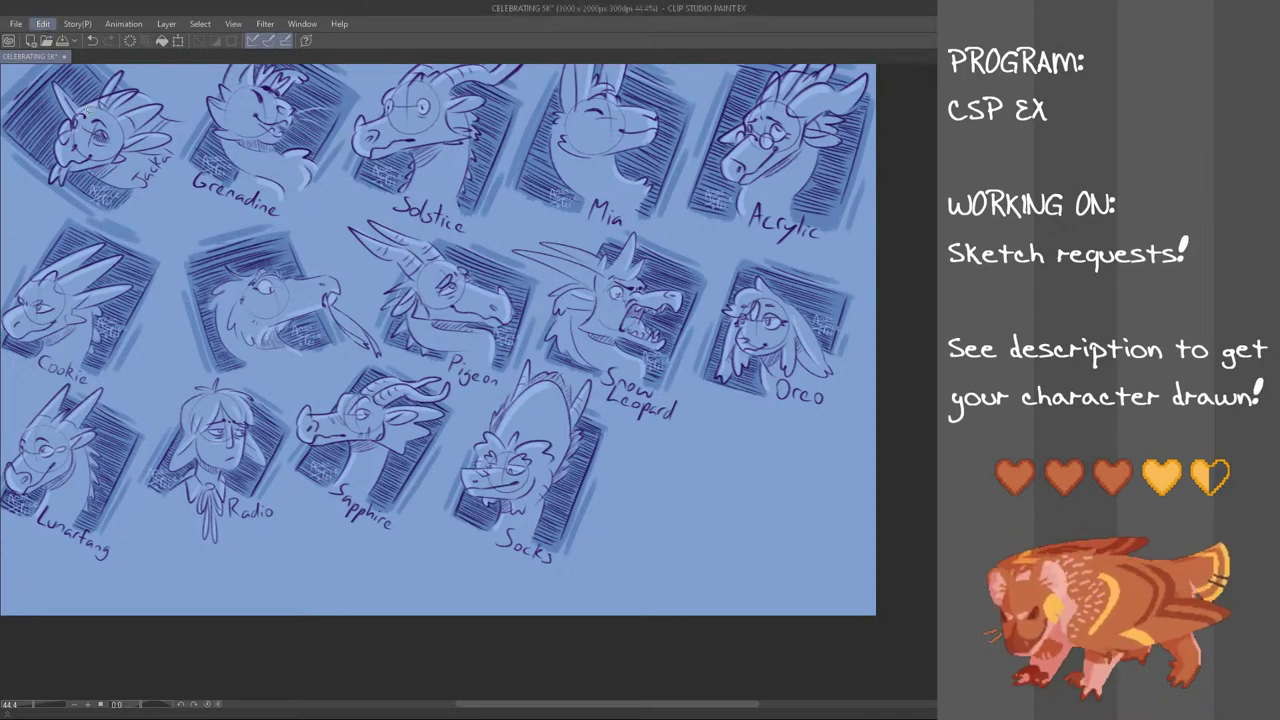
pyautogui.hotkey('ctrl', 'v')
pyautogui.hotkey('ctrl', 't')
pyautogui.moveTo(367, 220); pyautogui.dragTo(271, 167)
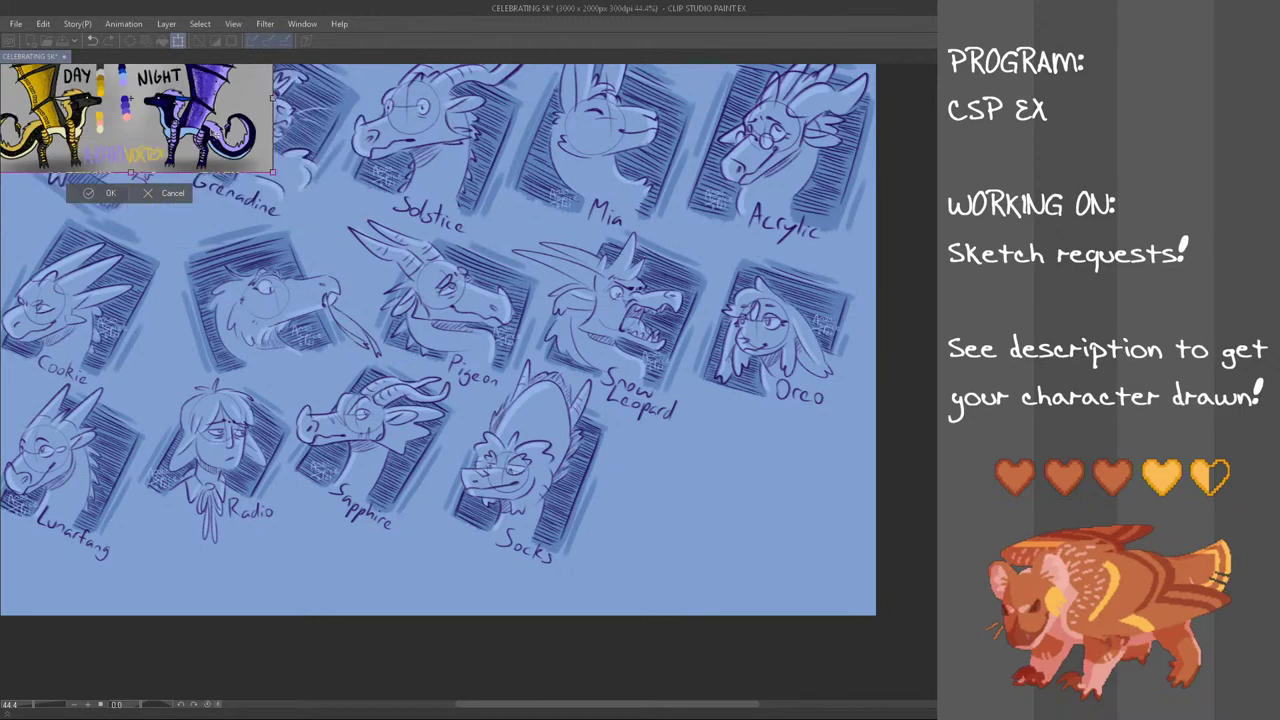
pyautogui.moveTo(231, 127); pyautogui.dragTo(520, 372)
pyautogui.moveTo(557, 417); pyautogui.dragTo(806, 370)
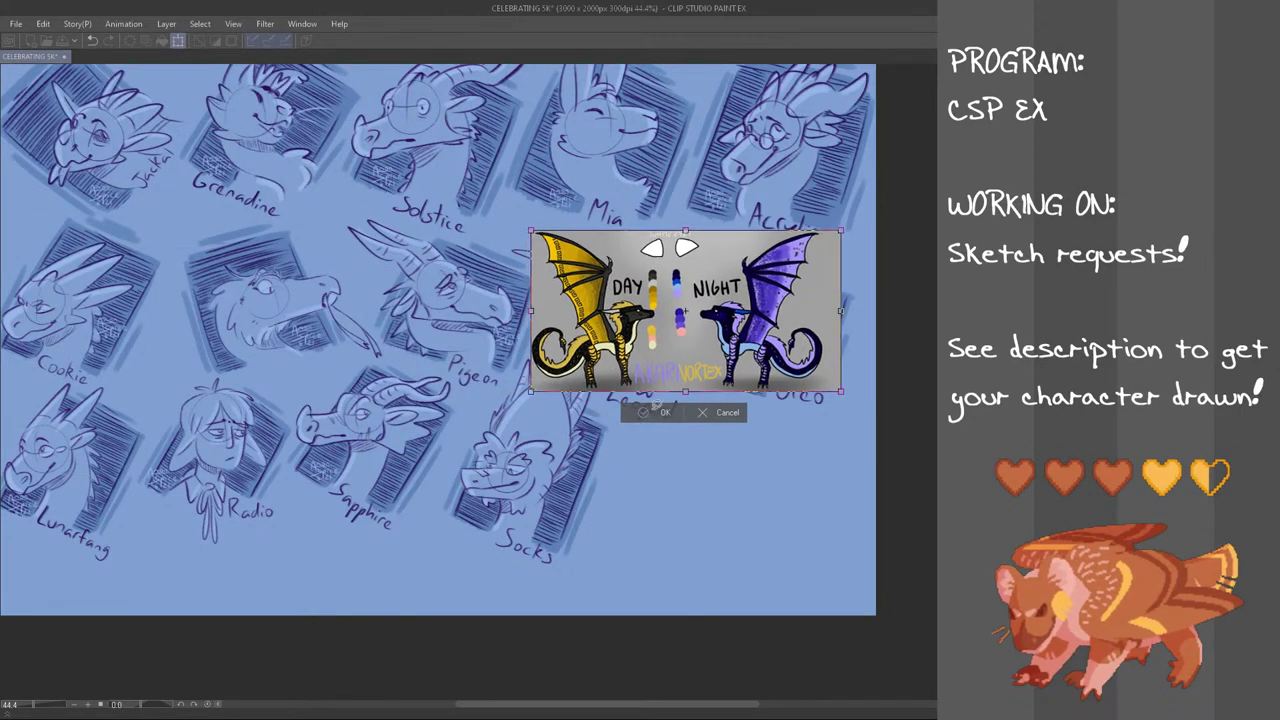
pyautogui.click(658, 409)
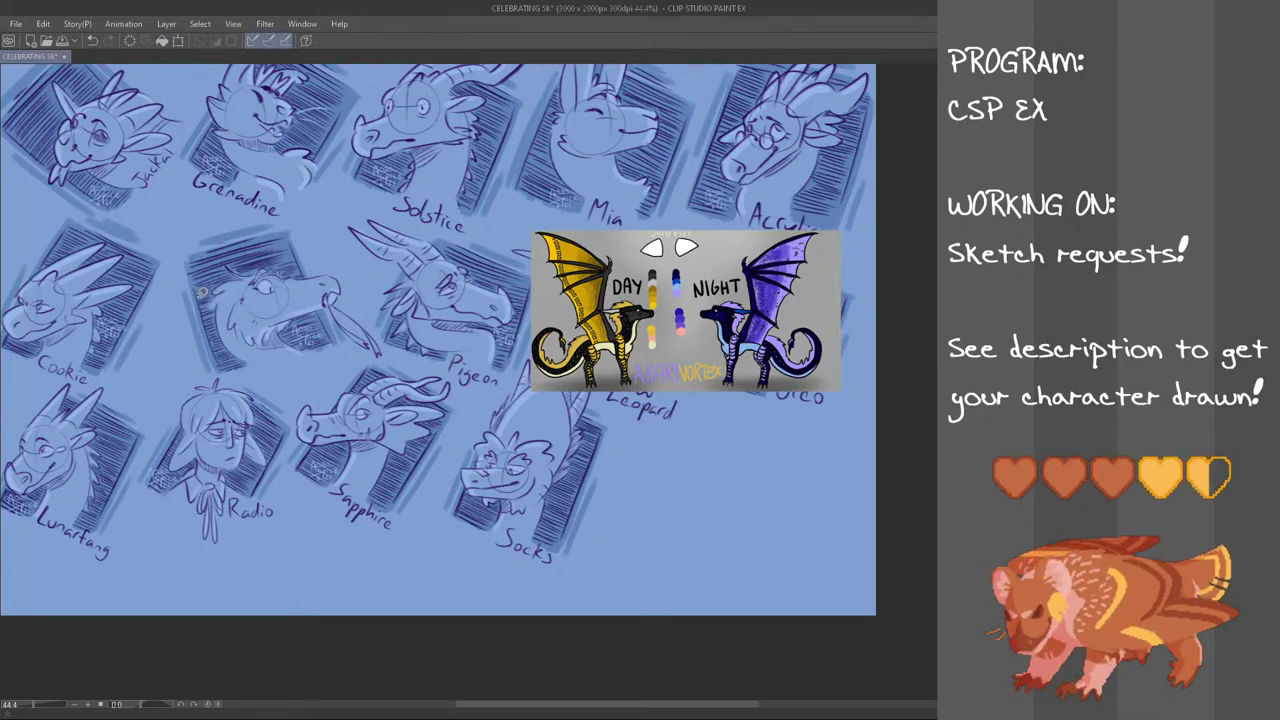
pyautogui.scroll(1, 729, 470)
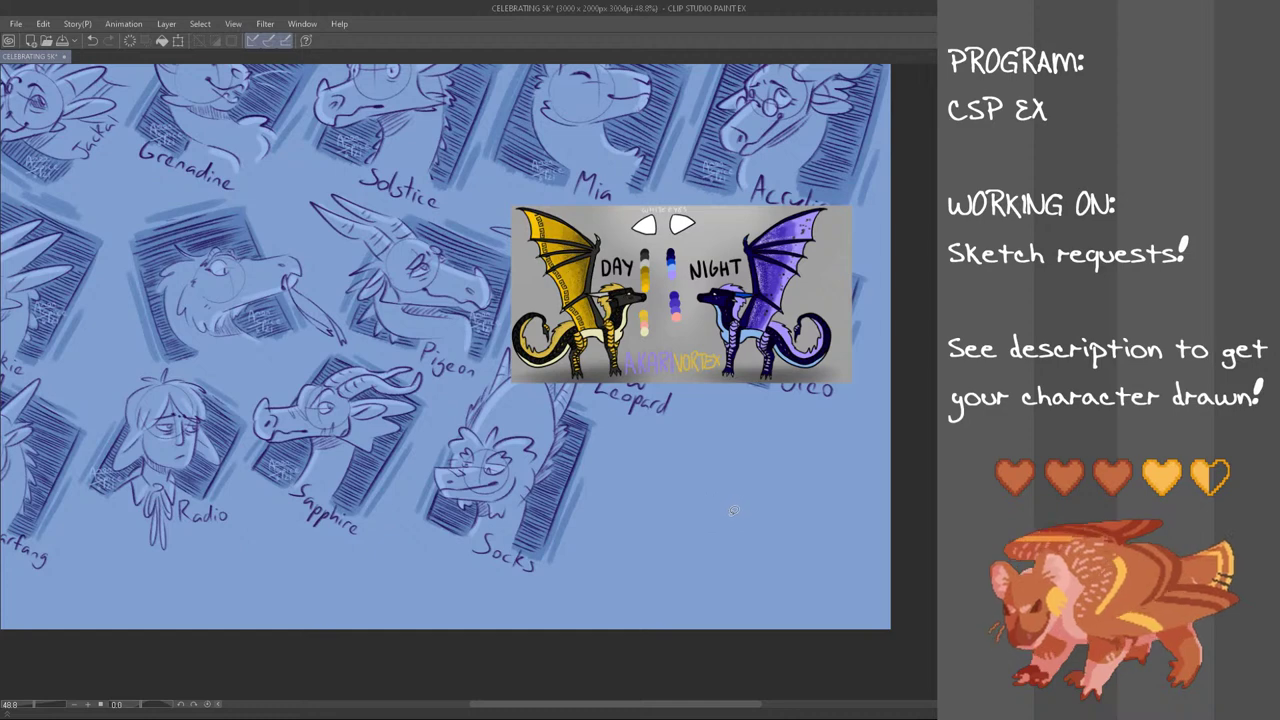
pyautogui.moveTo(715, 705)
pyautogui.mouseDown()
pyautogui.moveTo(675, 705)
pyautogui.moveTo(726, 703)
pyautogui.mouseUp()
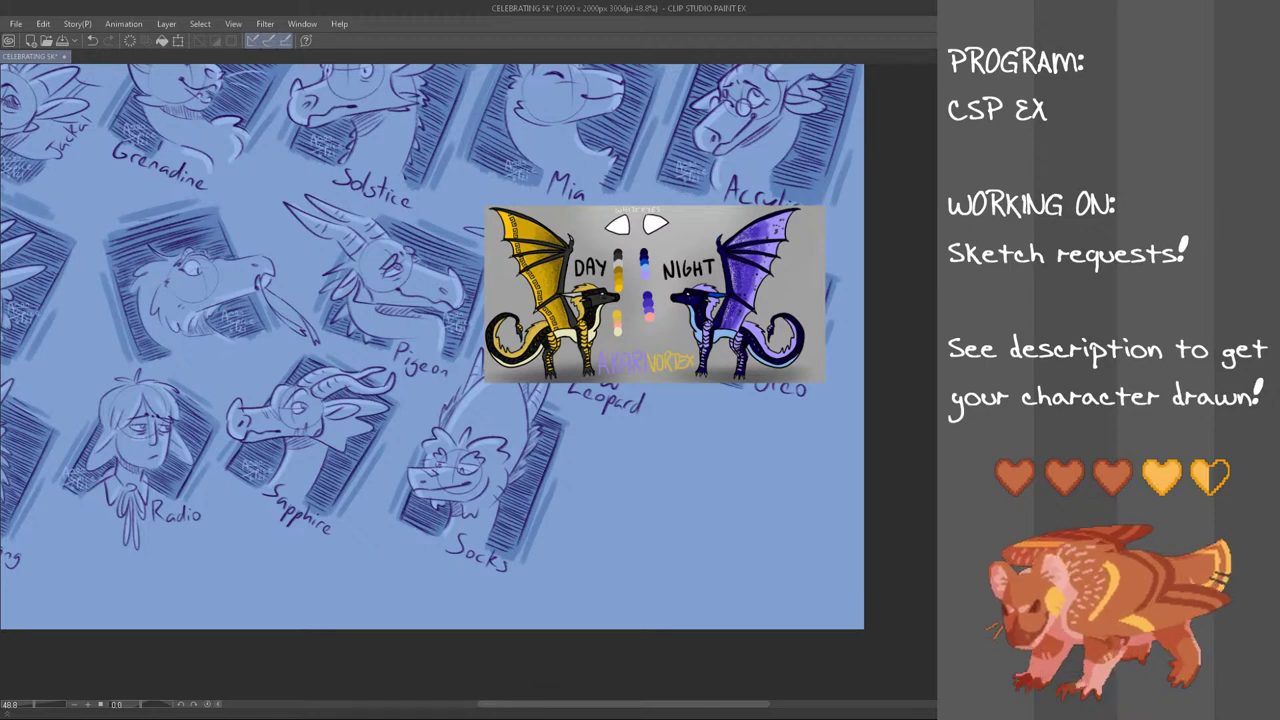
pyautogui.moveTo(677, 714); pyautogui.dragTo(698, 688)
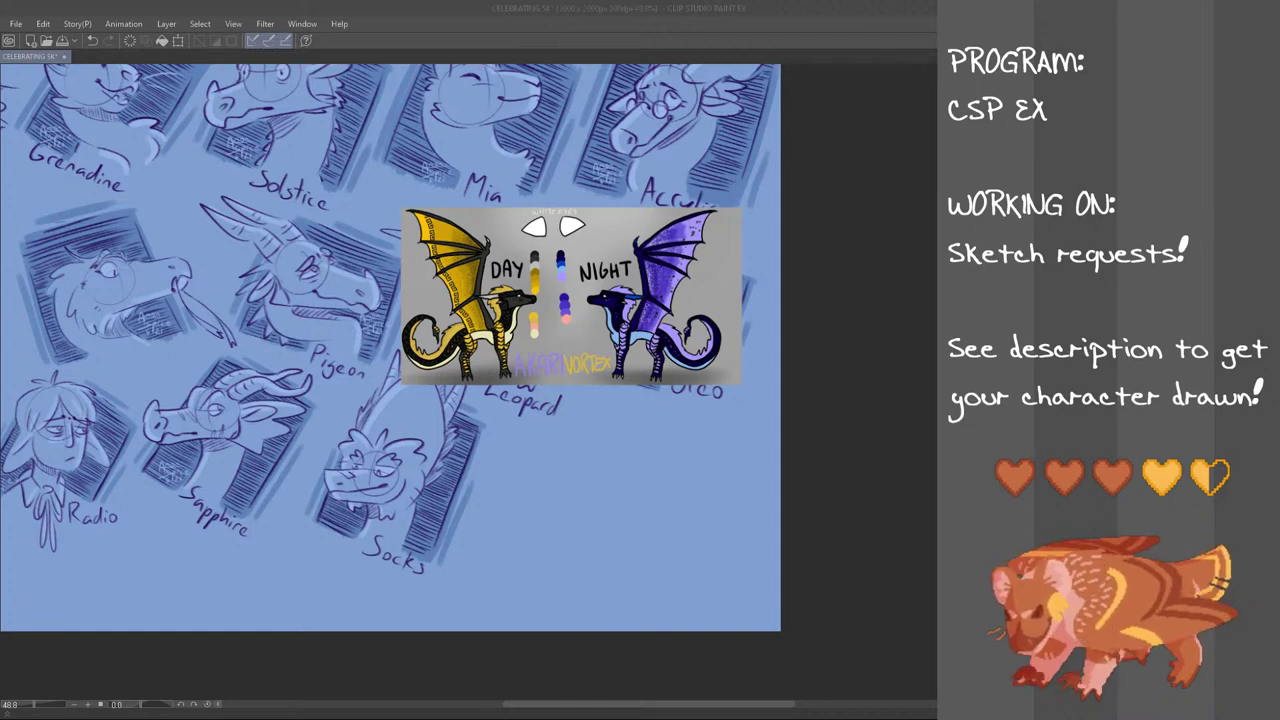
pyautogui.click(522, 4)
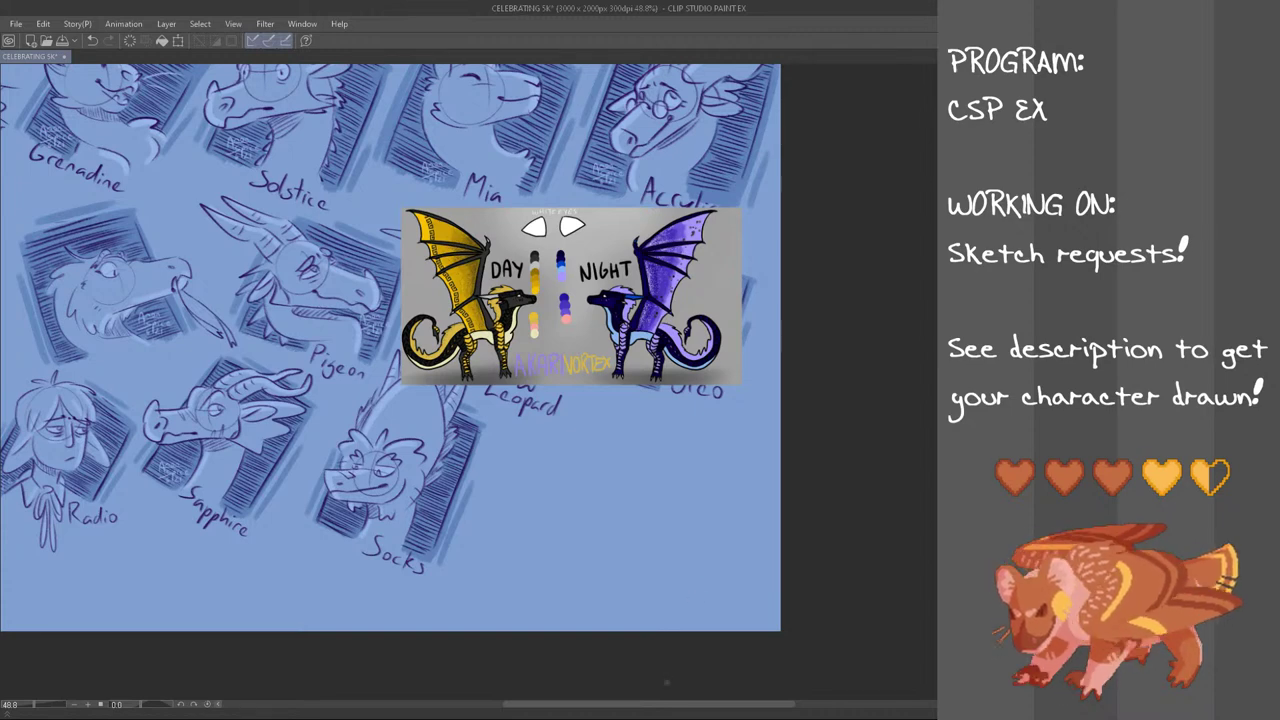
pyautogui.moveTo(677, 714); pyautogui.dragTo(700, 710)
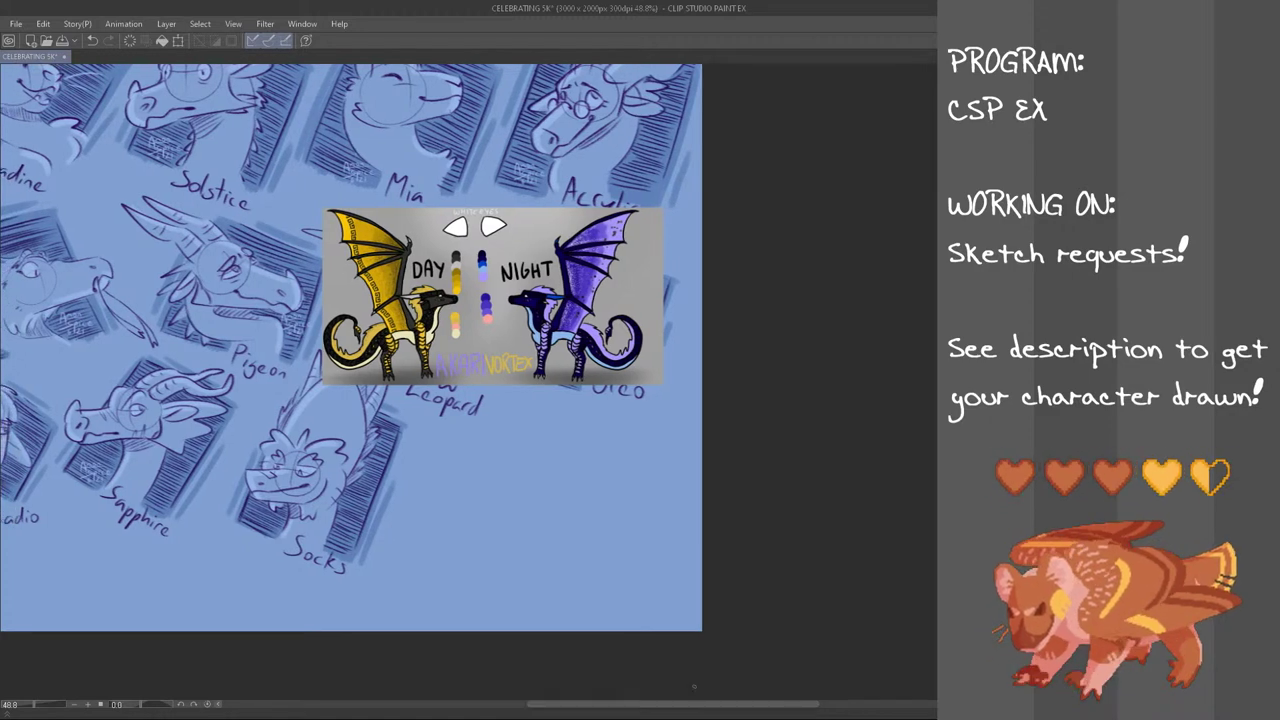
pyautogui.scroll(2, 519, 463)
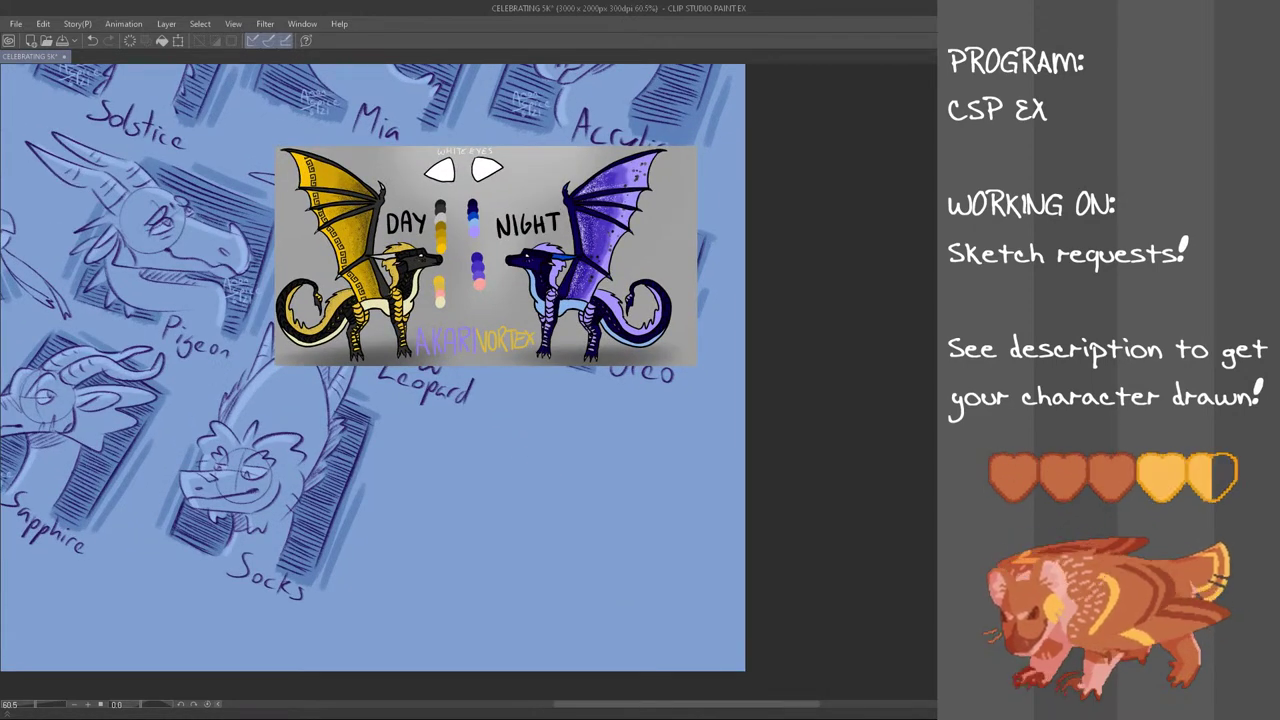
pyautogui.moveTo(574, 451); pyautogui.dragTo(578, 454)
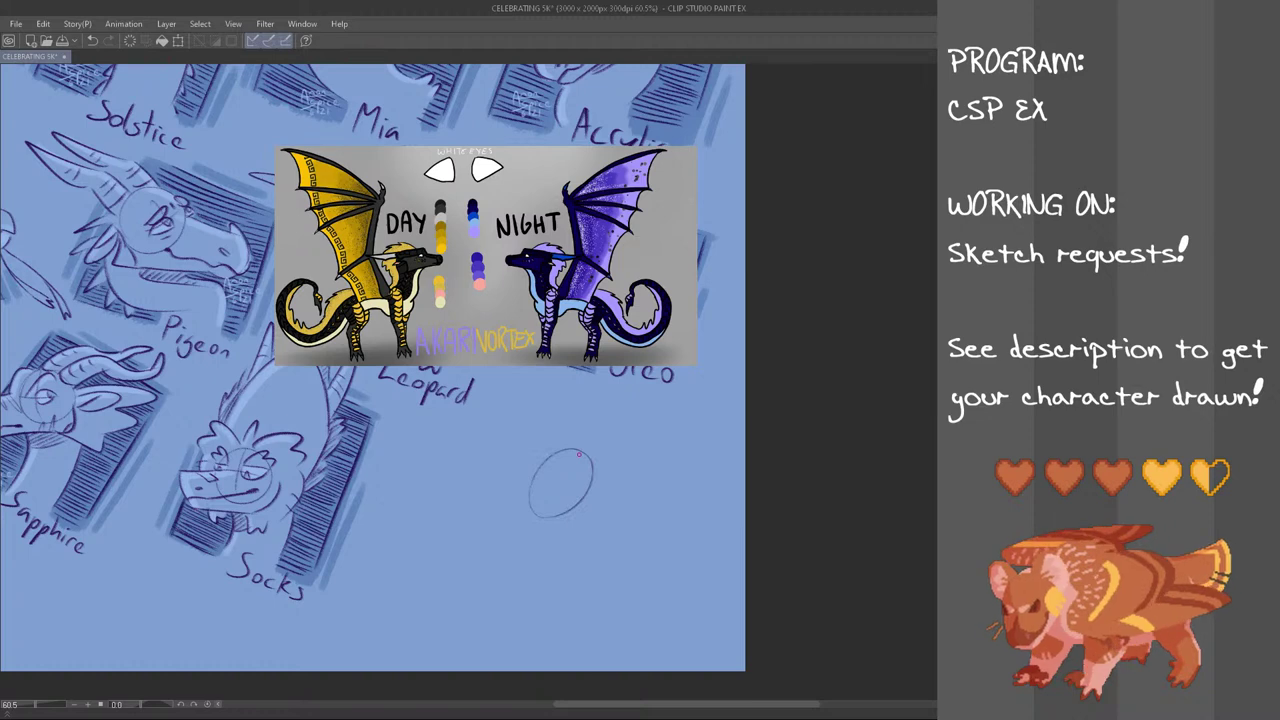
pyautogui.hotkey('ctrl', 'z')
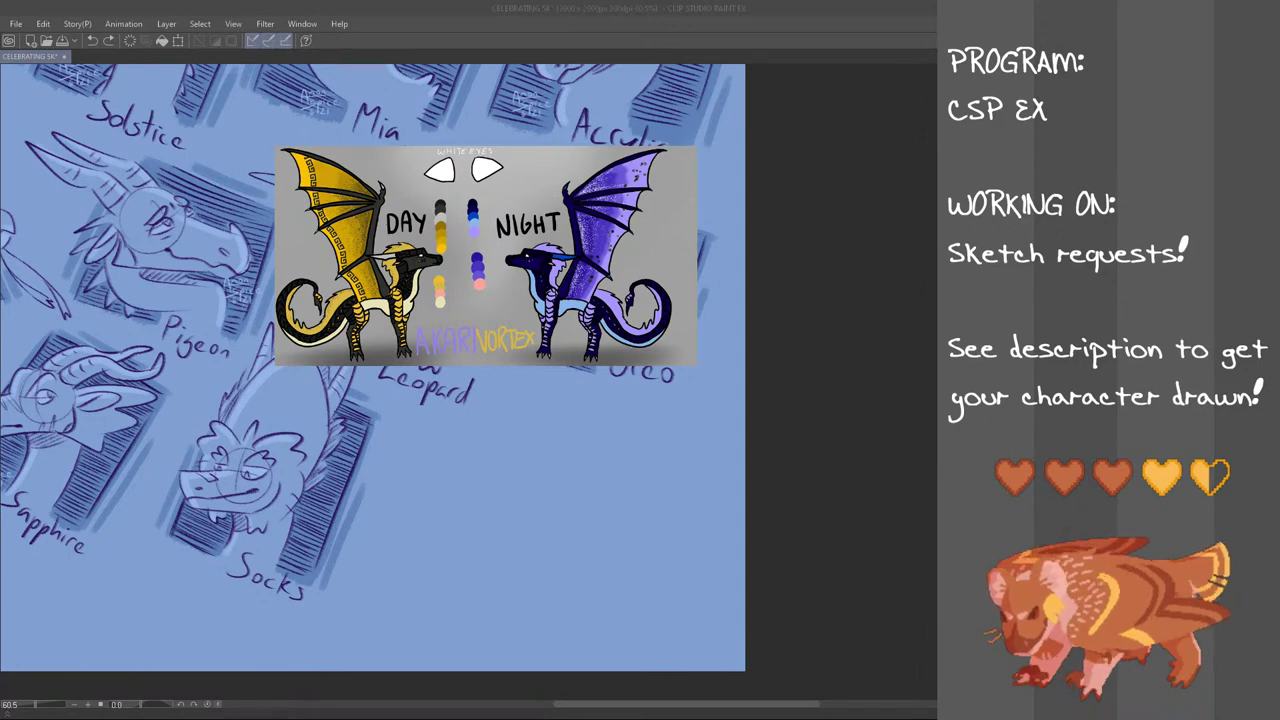
pyautogui.click(407, 5)
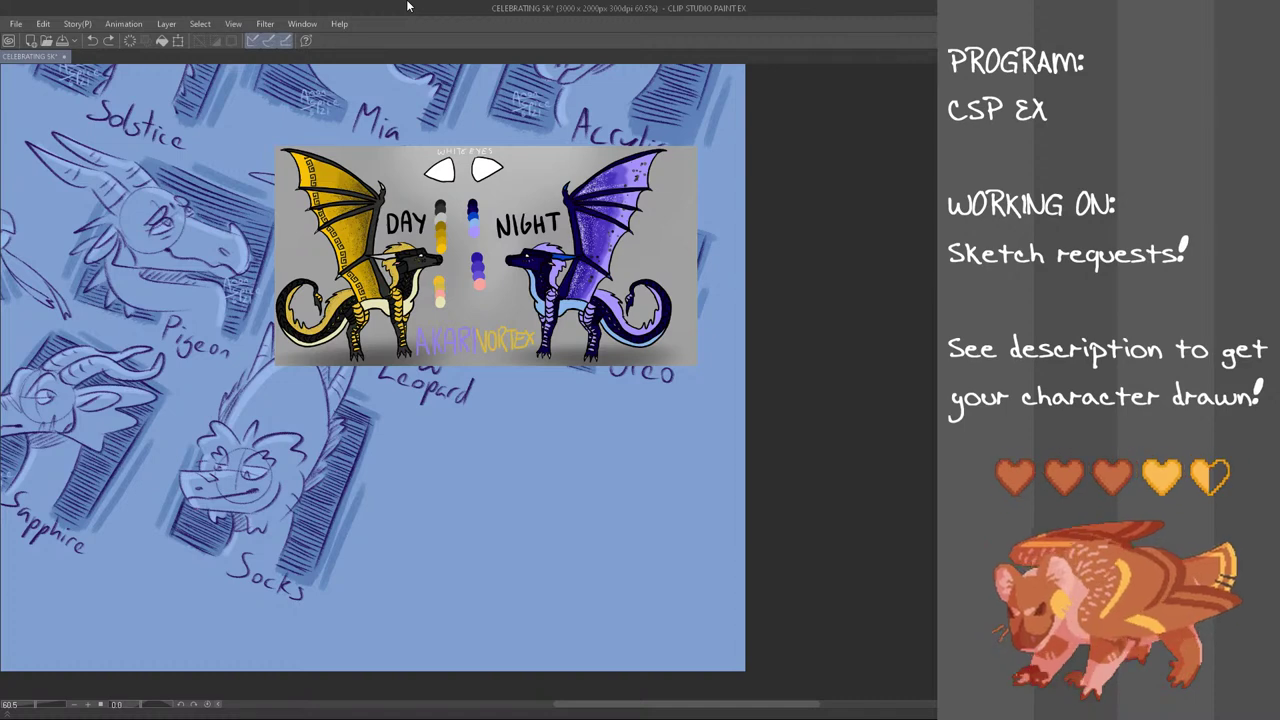
pyautogui.moveTo(524, 502)
pyautogui.mouseDown()
pyautogui.moveTo(520, 518)
pyautogui.moveTo(530, 460)
pyautogui.moveTo(572, 500)
pyautogui.moveTo(528, 448)
pyautogui.mouseUp()
pyautogui.hotkey('ctrl', 'z')
pyautogui.hotkey('ctrl', 'z')
pyautogui.hotkey('ctrl', 'z')
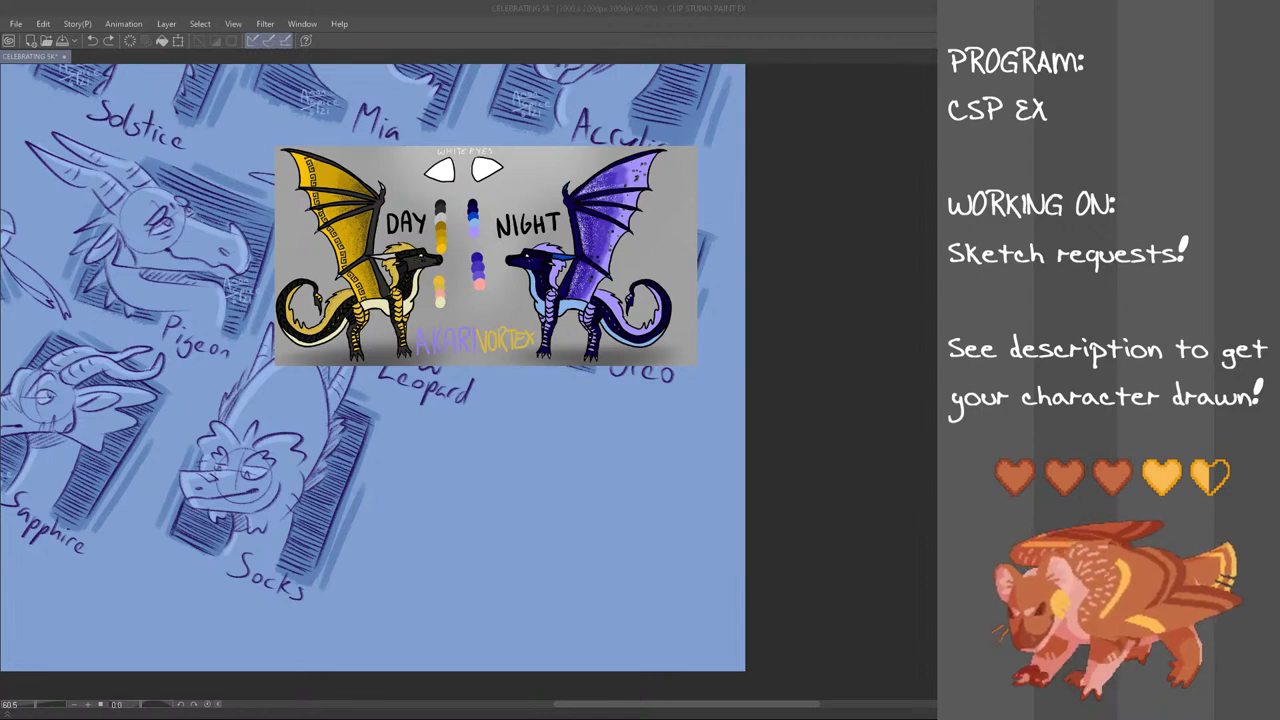
pyautogui.moveTo(517, 518); pyautogui.dragTo(589, 516)
pyautogui.hotkey('ctrl', 'z')
pyautogui.moveTo(532, 487); pyautogui.dragTo(534, 487)
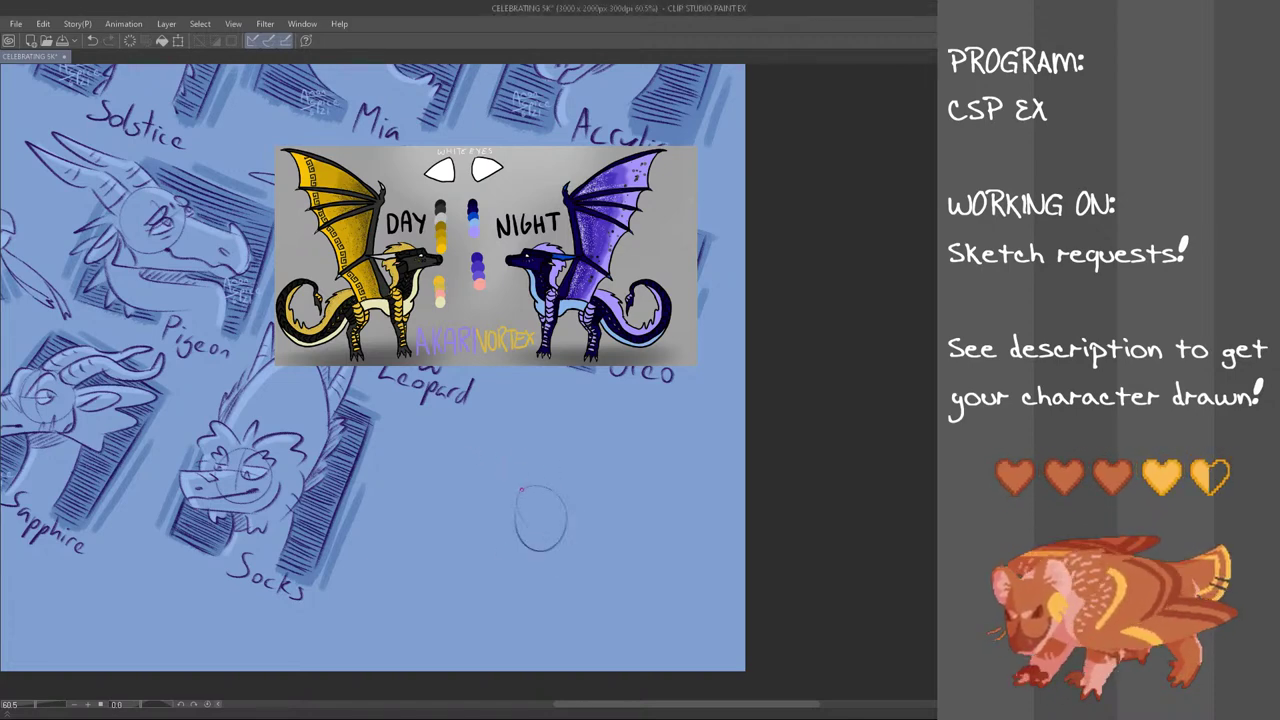
pyautogui.hotkey('ctrl', 'z')
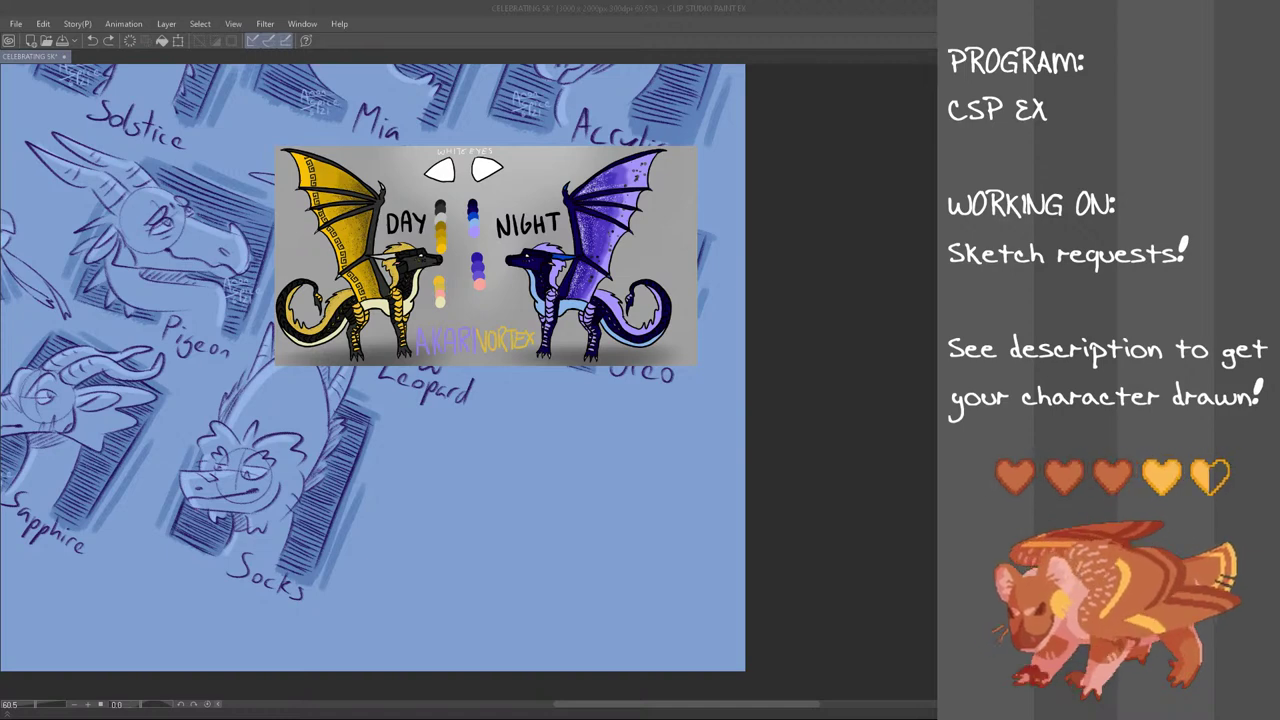
pyautogui.click(384, 6)
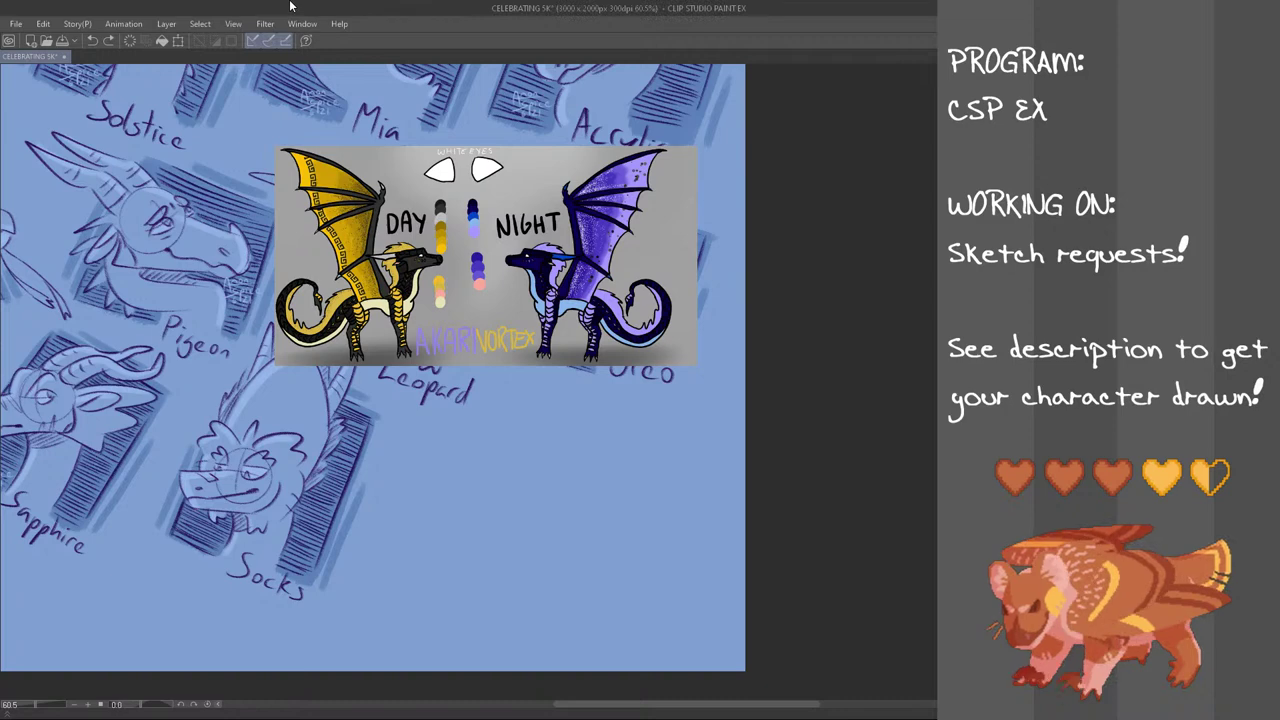
# Sketch a round head construction circle with a curved guide line in the empty space beside Socks, redoing poor strokes
pyautogui.scroll(1, 521, 443)
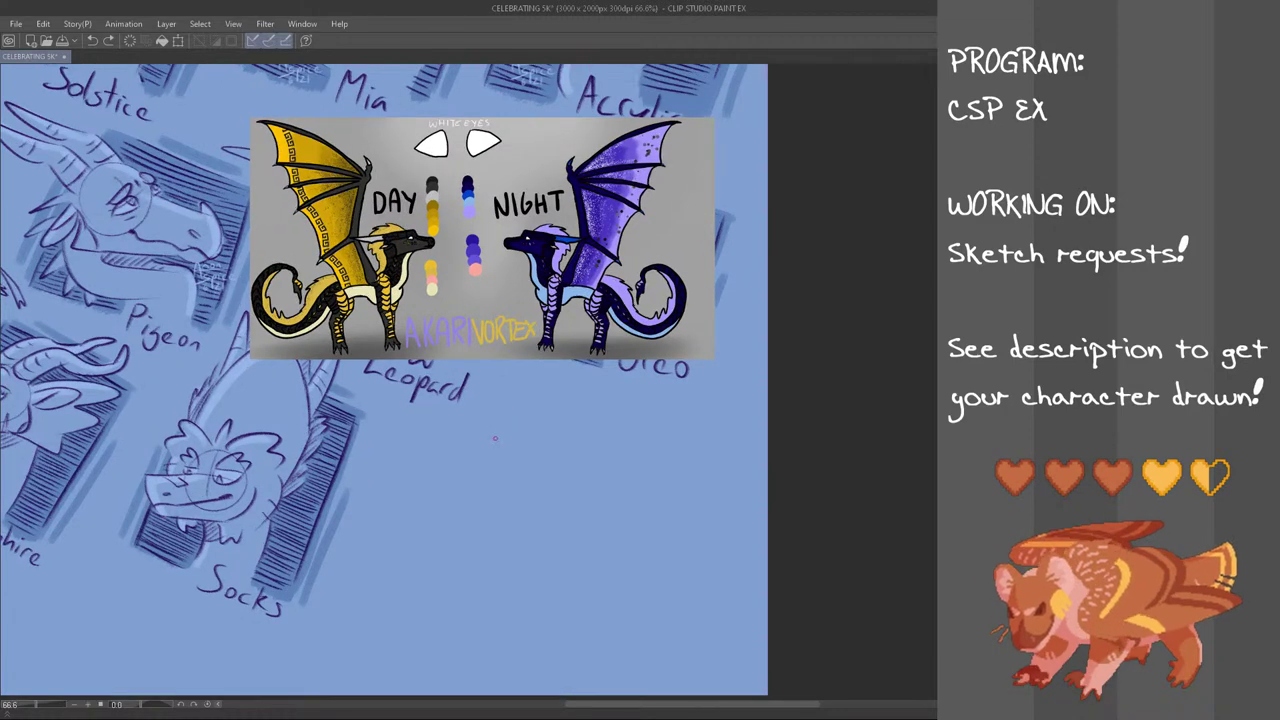
pyautogui.moveTo(510, 444)
pyautogui.mouseDown()
pyautogui.moveTo(505, 491)
pyautogui.moveTo(502, 468)
pyautogui.moveTo(527, 438)
pyautogui.moveTo(505, 470)
pyautogui.mouseUp()
pyautogui.hotkey('ctrl', 'z')
pyautogui.hotkey('ctrl', 'z')
pyautogui.hotkey('ctrl', 'z')
pyautogui.hotkey('ctrl', 'z')
pyautogui.moveTo(540, 425)
pyautogui.mouseDown()
pyautogui.moveTo(544, 478)
pyautogui.moveTo(564, 448)
pyautogui.mouseUp()
pyautogui.hotkey('ctrl', 'z')
pyautogui.hotkey('ctrl', 'z')
pyautogui.moveTo(522, 454); pyautogui.dragTo(528, 467)
pyautogui.hotkey('ctrl', 'z')
pyautogui.hotkey('ctrl', 'z')
pyautogui.hotkey('ctrl', 'z')
pyautogui.moveTo(550, 425); pyautogui.dragTo(556, 466)
# Draw the back and front lines of the neck curving down from the head circle, redoing poor strokes
pyautogui.moveTo(534, 446)
pyautogui.mouseDown()
pyautogui.moveTo(570, 451)
pyautogui.moveTo(482, 484)
pyautogui.moveTo(512, 504)
pyautogui.moveTo(474, 572)
pyautogui.mouseUp()
pyautogui.hotkey('ctrl', 'z')
pyautogui.moveTo(487, 484); pyautogui.dragTo(478, 574)
pyautogui.hotkey('ctrl', 'z')
pyautogui.moveTo(547, 496); pyautogui.dragTo(527, 568)
pyautogui.hotkey('ctrl', 'z')
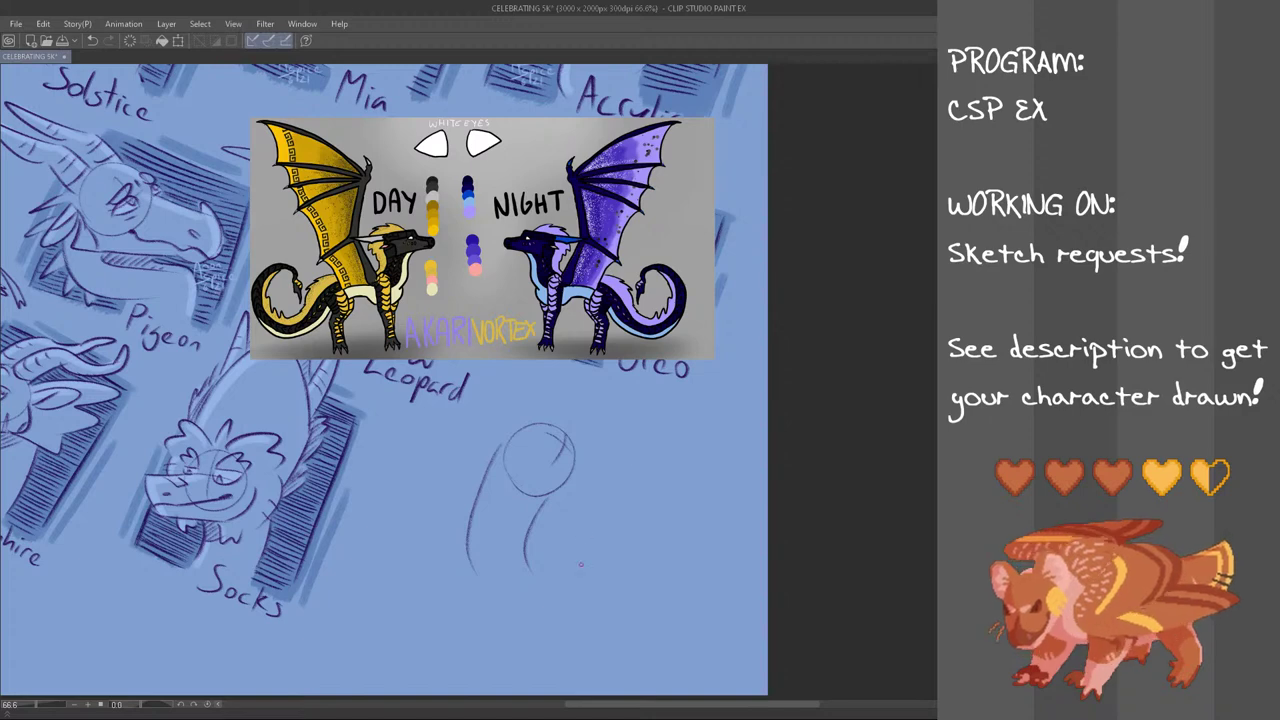
# Sketch the snout extending forward from the head circle, undoing and redrawing poor strokes
pyautogui.moveTo(566, 446)
pyautogui.mouseDown()
pyautogui.moveTo(610, 463)
pyautogui.moveTo(596, 497)
pyautogui.moveTo(620, 481)
pyautogui.moveTo(607, 499)
pyautogui.moveTo(555, 497)
pyautogui.moveTo(607, 499)
pyautogui.mouseUp()
pyautogui.hotkey('ctrl', 'z')
pyautogui.hotkey('ctrl', 'z')
pyautogui.hotkey('ctrl', 'z')
pyautogui.hotkey('ctrl', 'z')
pyautogui.hotkey('ctrl', 'z')
pyautogui.hotkey('ctrl', 'z')
pyautogui.hotkey('ctrl', 'z')
pyautogui.hotkey('ctrl', 'z')
pyautogui.hotkey('ctrl', 'z')
pyautogui.hotkey('ctrl', 'z')
pyautogui.hotkey('ctrl', 'z')
pyautogui.hotkey('ctrl', 'z')
pyautogui.hotkey('ctrl', 'z')
pyautogui.hotkey('ctrl', 'z')
# Draw the angular cheek and jaw line behind the head and refine the muzzle, redoing poor strokes
pyautogui.moveTo(524, 438); pyautogui.dragTo(509, 471)
pyautogui.hotkey('ctrl', 'z')
pyautogui.moveTo(521, 437); pyautogui.dragTo(492, 473)
pyautogui.moveTo(492, 473); pyautogui.dragTo(545, 481)
pyautogui.moveTo(519, 438)
pyautogui.mouseDown()
pyautogui.moveTo(493, 473)
pyautogui.moveTo(609, 497)
pyautogui.mouseUp()
pyautogui.hotkey('ctrl', 'z')
pyautogui.hotkey('ctrl', 'z')
pyautogui.hotkey('ctrl', 'z')
pyautogui.hotkey('ctrl', 'z')
pyautogui.moveTo(597, 482)
pyautogui.mouseDown()
pyautogui.moveTo(607, 494)
pyautogui.moveTo(576, 480)
pyautogui.moveTo(606, 478)
pyautogui.mouseUp()
pyautogui.hotkey('ctrl', 'z')
pyautogui.hotkey('ctrl', 'z')
pyautogui.hotkey('ctrl', 'z')
pyautogui.hotkey('ctrl', 'z')
pyautogui.hotkey('ctrl', 'z')
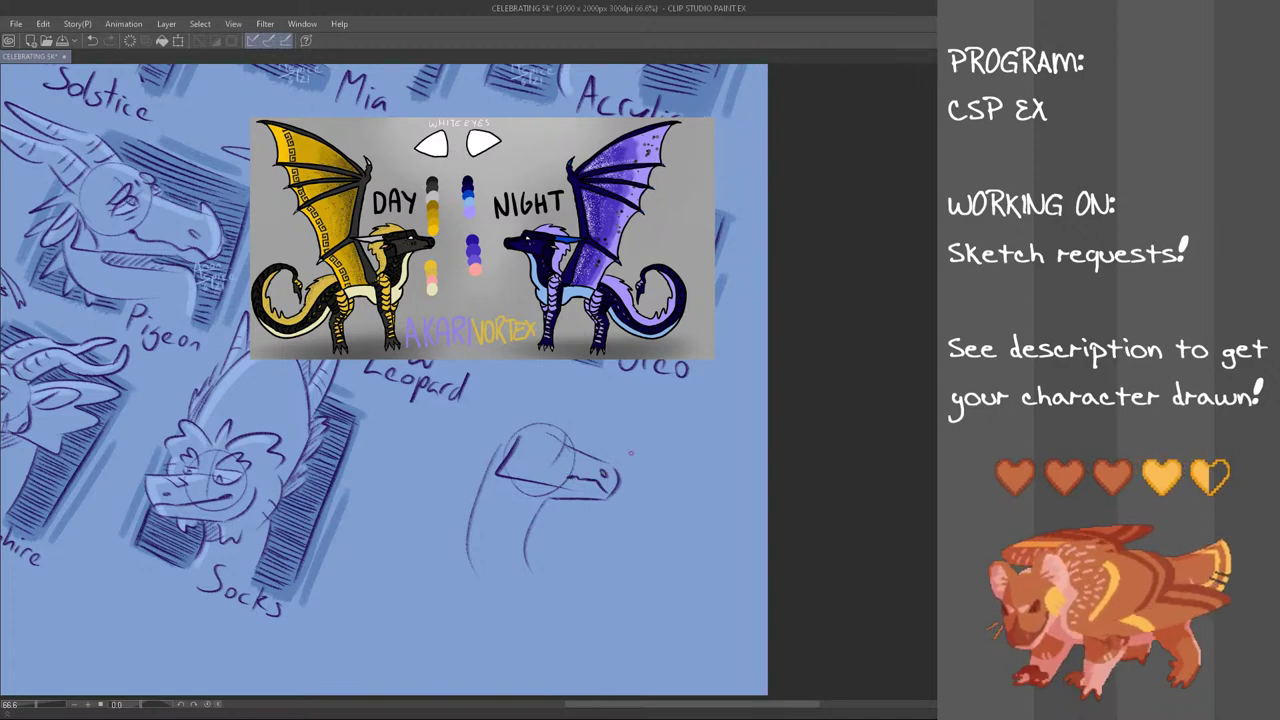
# Draw the dragon's eye and heavy brow at the upper front of the head, redoing poor strokes
pyautogui.moveTo(538, 436)
pyautogui.mouseDown()
pyautogui.moveTo(572, 429)
pyautogui.moveTo(579, 444)
pyautogui.moveTo(542, 446)
pyautogui.moveTo(566, 445)
pyautogui.mouseUp()
pyautogui.hotkey('ctrl', 'z')
pyautogui.hotkey('ctrl', 'z')
pyautogui.hotkey('ctrl', 'z')
pyautogui.hotkey('ctrl', 'z')
pyautogui.hotkey('ctrl', 'z')
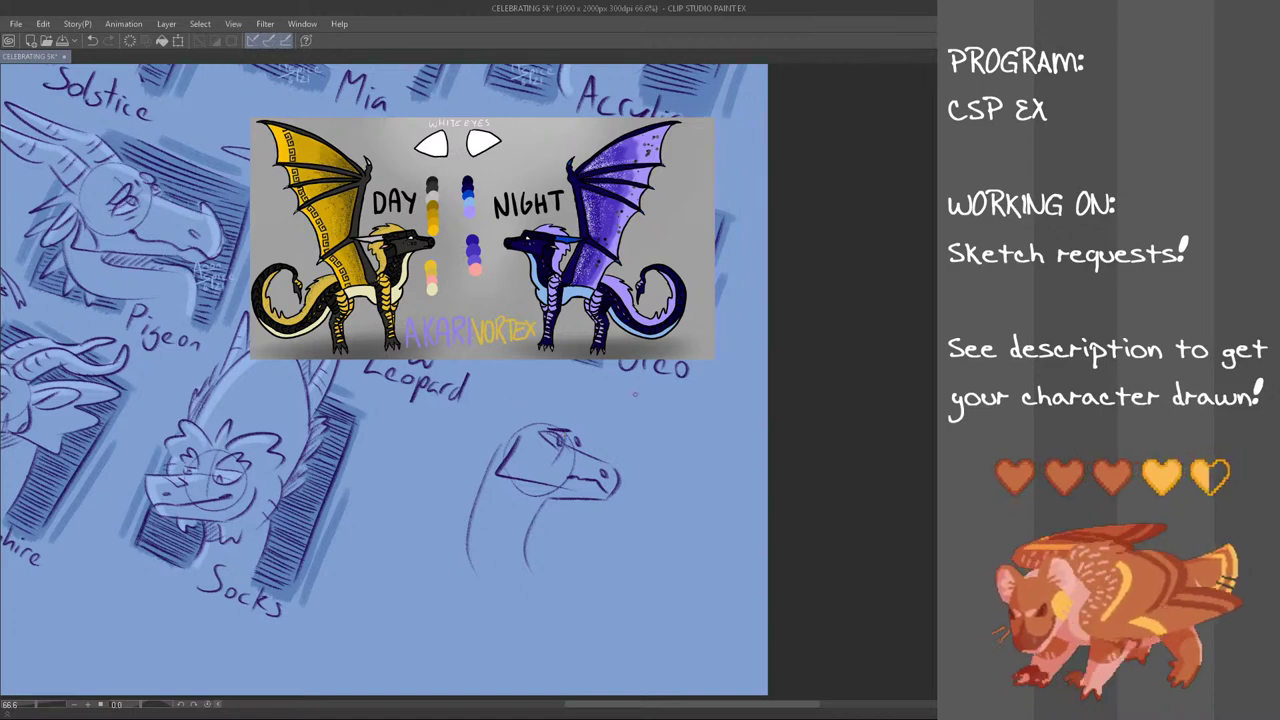
pyautogui.moveTo(541, 425); pyautogui.dragTo(577, 440)
pyautogui.hotkey('ctrl', 'z')
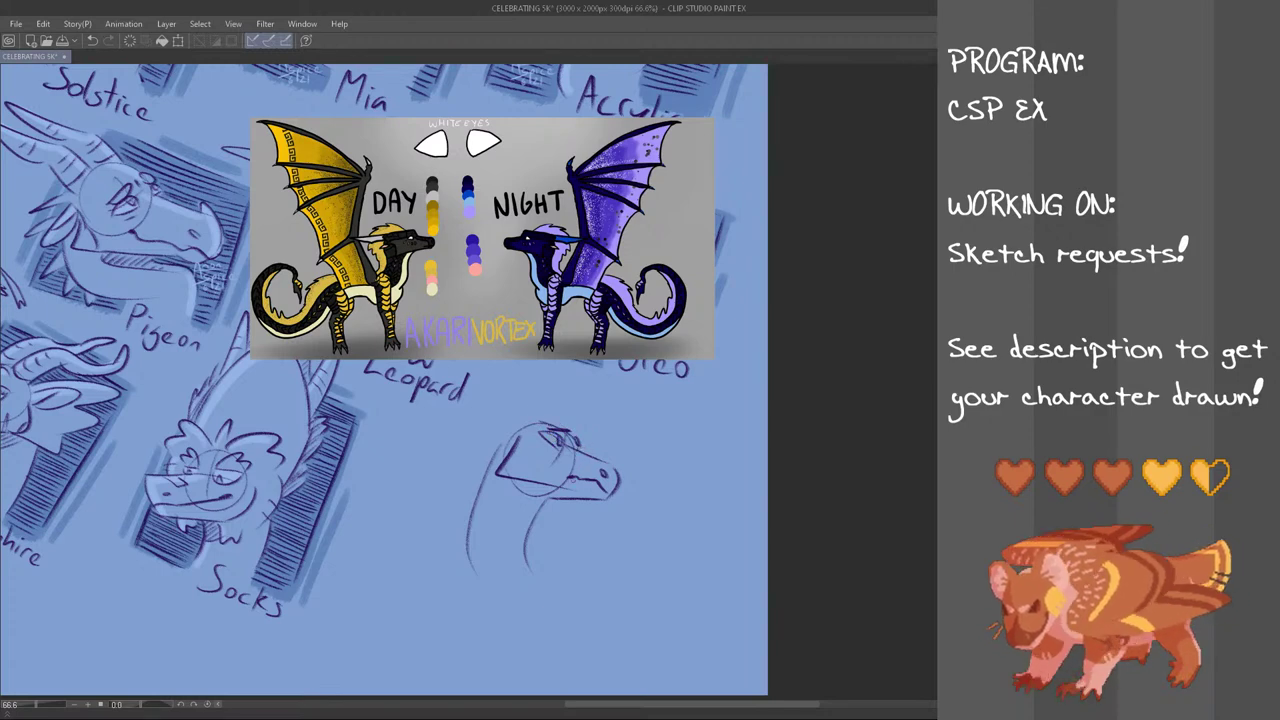
# Hatch the shadow under the jaw and draw the pointed ear at the back of the head
pyautogui.moveTo(514, 484)
pyautogui.mouseDown()
pyautogui.moveTo(538, 523)
pyautogui.moveTo(525, 482)
pyautogui.moveTo(545, 482)
pyautogui.moveTo(543, 500)
pyautogui.moveTo(586, 498)
pyautogui.mouseUp()
pyautogui.hotkey('ctrl', 'z')
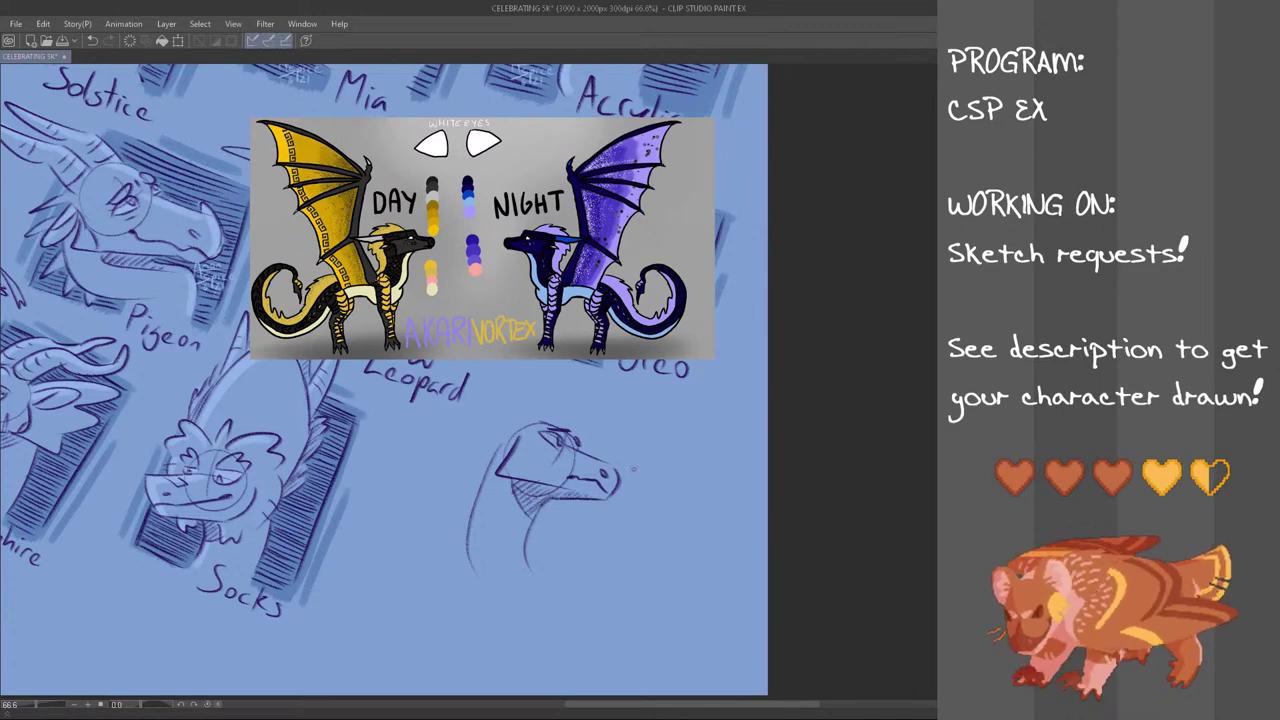
pyautogui.moveTo(517, 432)
pyautogui.mouseDown()
pyautogui.moveTo(476, 430)
pyautogui.moveTo(512, 445)
pyautogui.moveTo(485, 440)
pyautogui.moveTo(518, 433)
pyautogui.mouseUp()
pyautogui.hotkey('ctrl', 'z')
pyautogui.hotkey('ctrl', 'z')
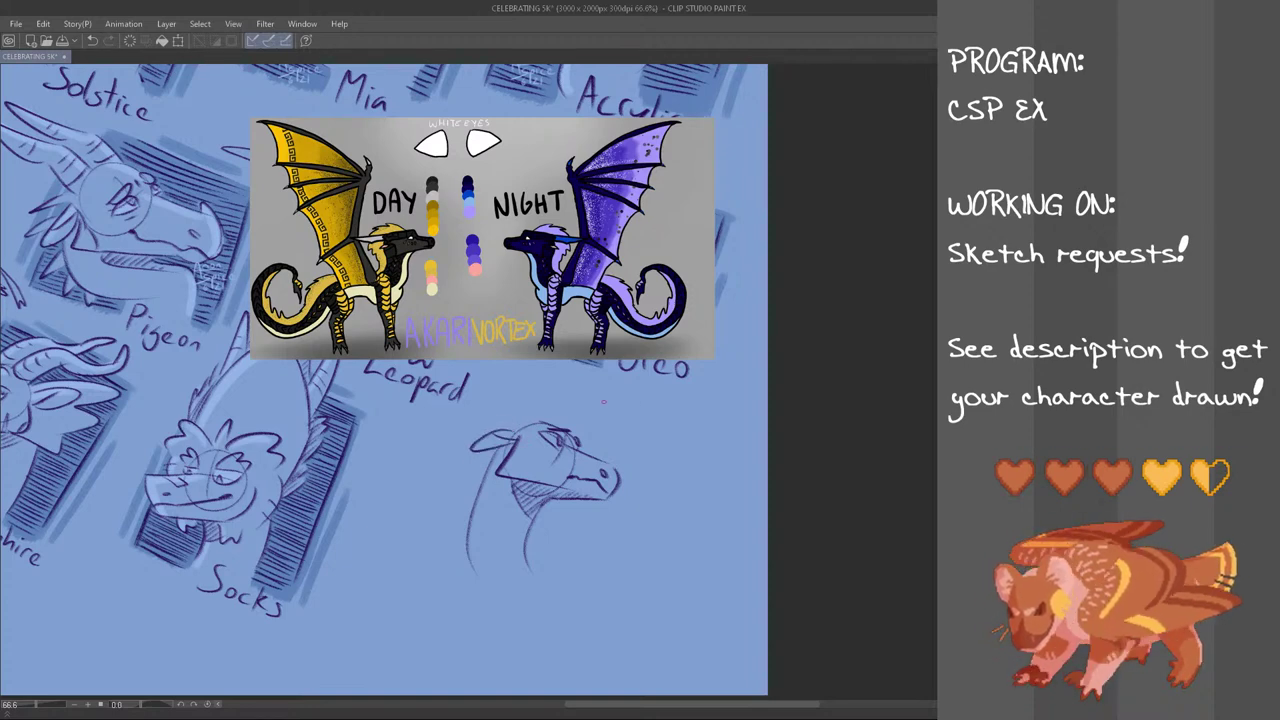
# Lasso the dragon head sketch, move it down toward the canvas's lower corner and deselect it
pyautogui.moveTo(604, 430)
pyautogui.mouseDown()
pyautogui.moveTo(655, 475)
pyautogui.moveTo(478, 430)
pyautogui.moveTo(575, 394)
pyautogui.mouseUp()
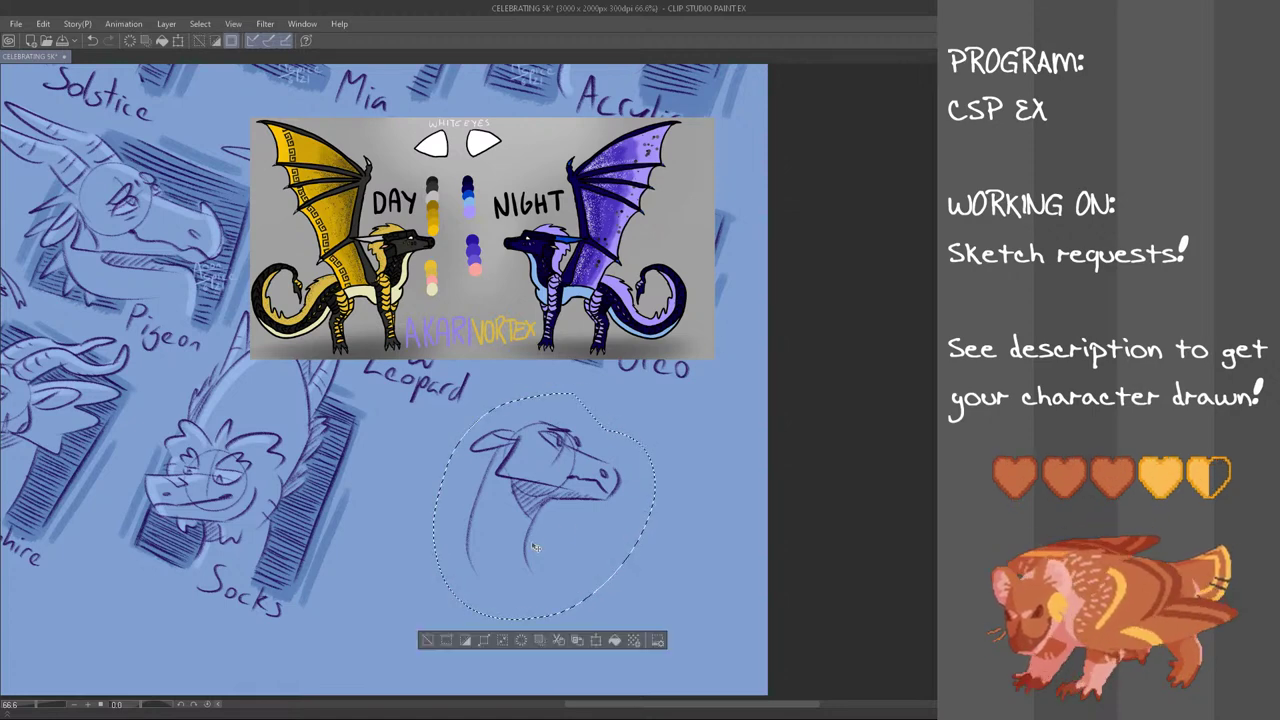
pyautogui.hotkey('ctrl', 't')
pyautogui.moveTo(565, 537); pyautogui.dragTo(599, 591)
pyautogui.press('Return')
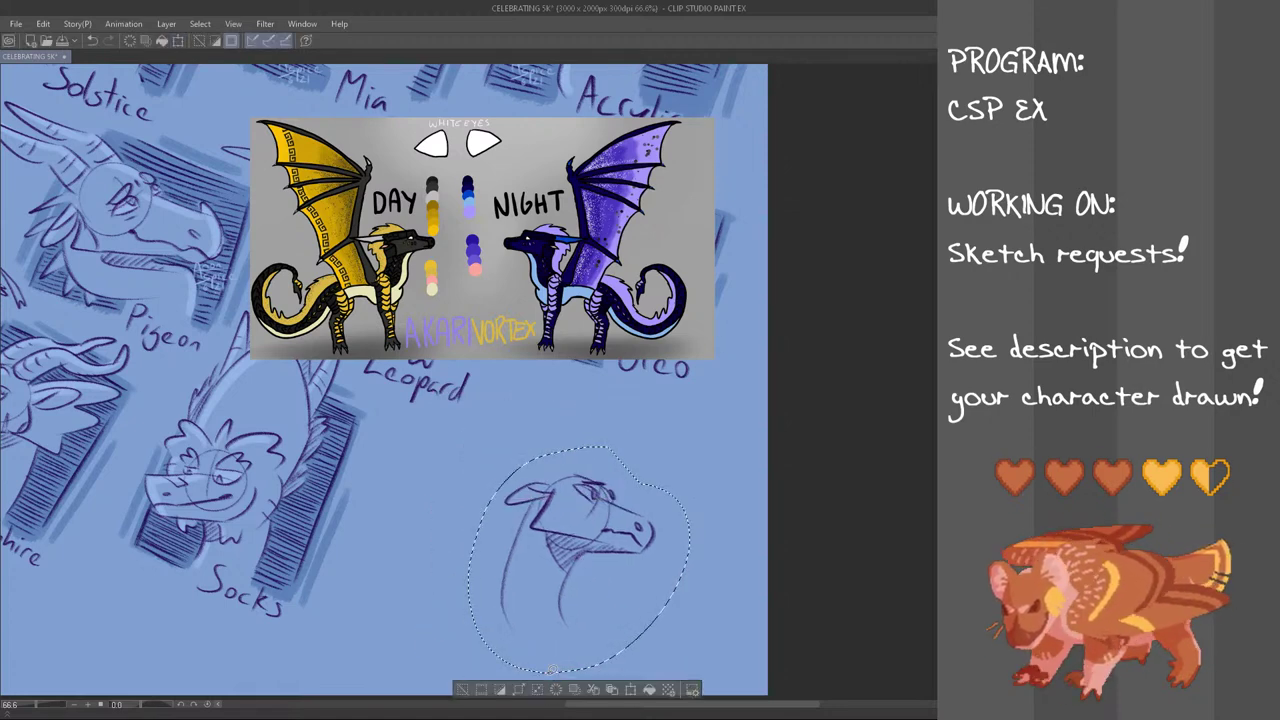
pyautogui.hotkey('ctrl', 'd')
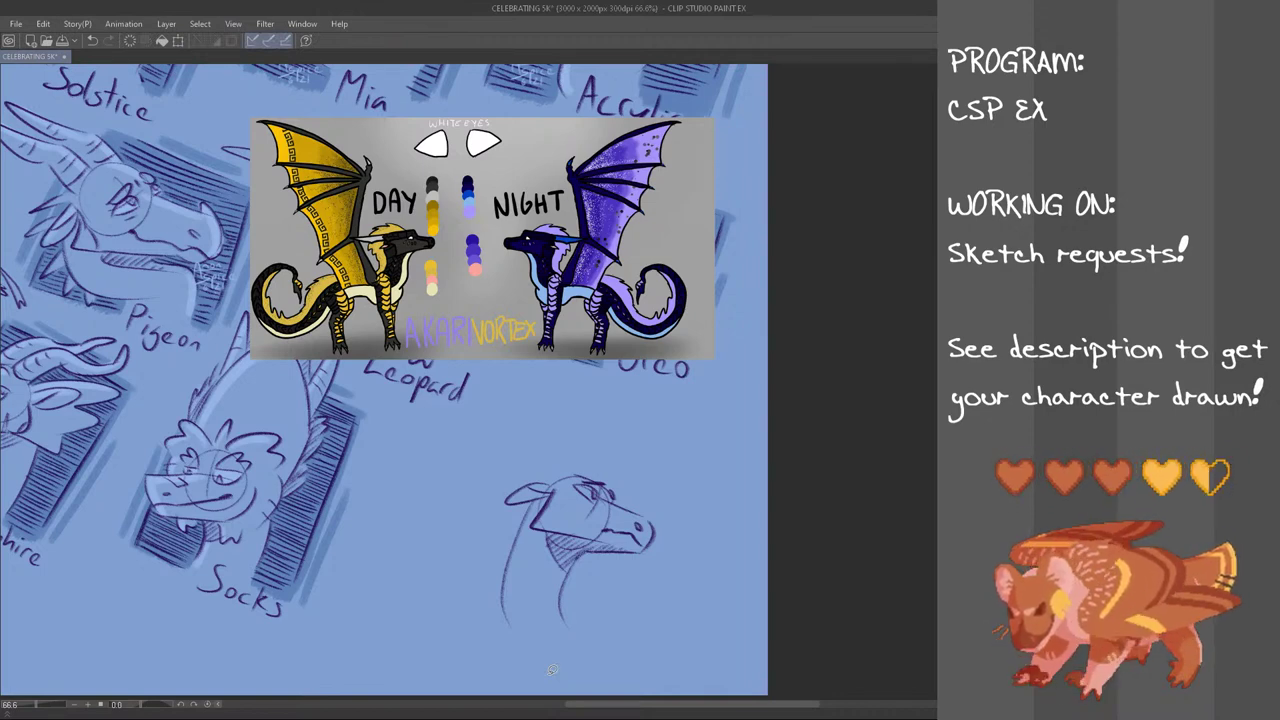
# Draw two long, slim horns sweeping back from the top of the head, redoing poor strokes
pyautogui.moveTo(556, 469); pyautogui.dragTo(452, 487)
pyautogui.hotkey('ctrl', 'z')
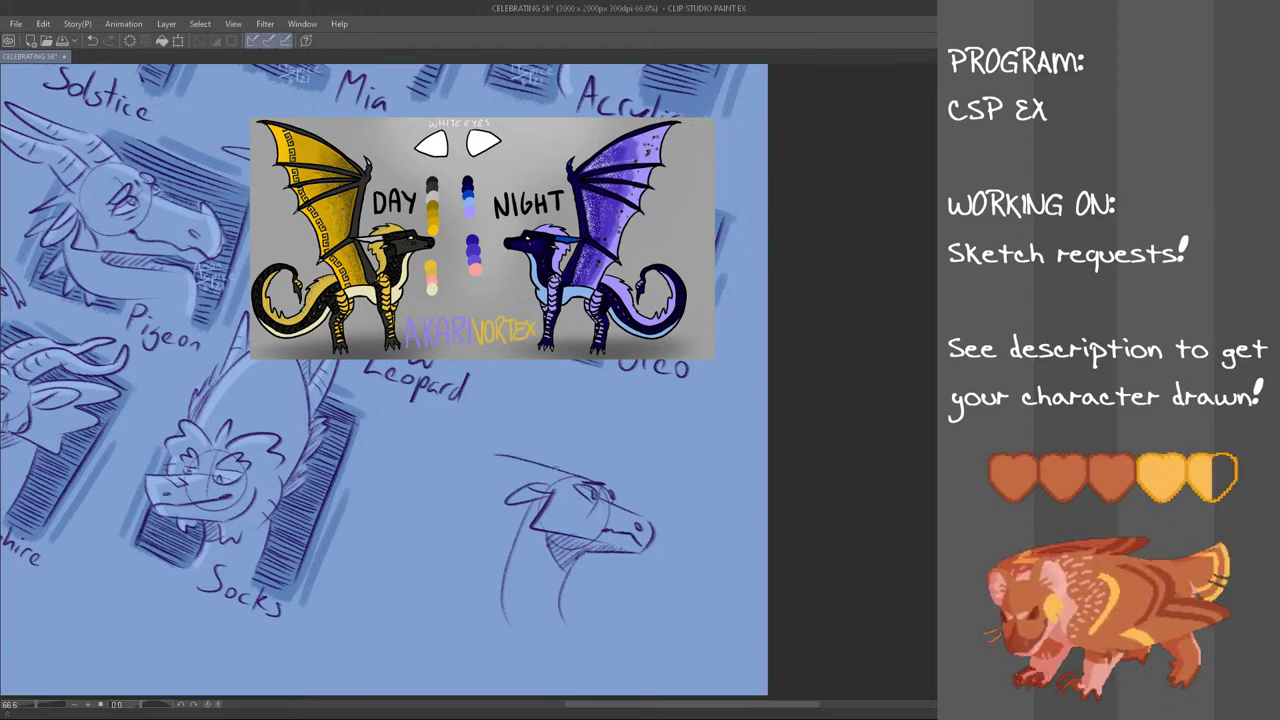
pyautogui.moveTo(488, 455); pyautogui.dragTo(570, 477)
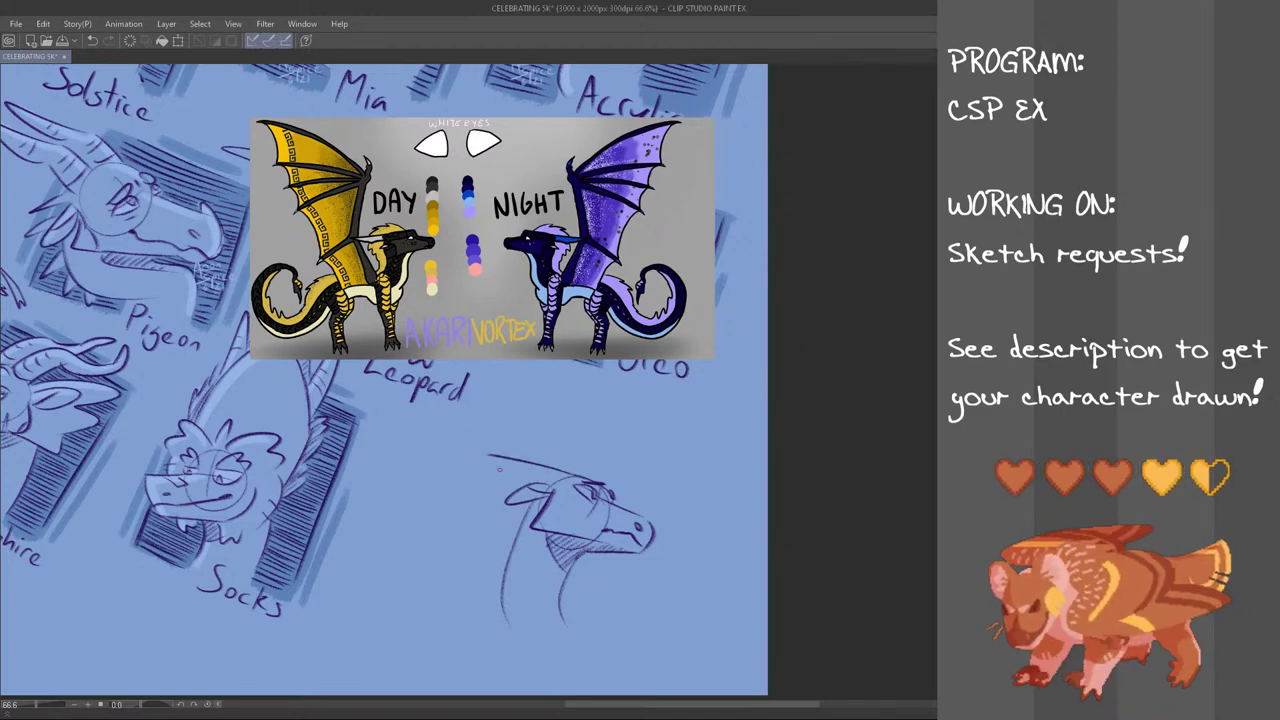
pyautogui.moveTo(459, 448)
pyautogui.mouseDown()
pyautogui.moveTo(535, 460)
pyautogui.moveTo(487, 465)
pyautogui.moveTo(463, 444)
pyautogui.moveTo(492, 476)
pyautogui.moveTo(461, 449)
pyautogui.moveTo(497, 478)
pyautogui.moveTo(466, 458)
pyautogui.moveTo(543, 487)
pyautogui.mouseUp()
pyautogui.hotkey('ctrl', 'z')
pyautogui.hotkey('ctrl', 'z')
pyautogui.moveTo(546, 469); pyautogui.dragTo(541, 486)
pyautogui.moveTo(452, 460)
pyautogui.mouseDown()
pyautogui.moveTo(524, 488)
pyautogui.moveTo(499, 491)
pyautogui.mouseUp()
pyautogui.hotkey('ctrl', 'z')
pyautogui.hotkey('ctrl', 'z')
pyautogui.hotkey('ctrl', 'z')
pyautogui.hotkey('ctrl', 'z')
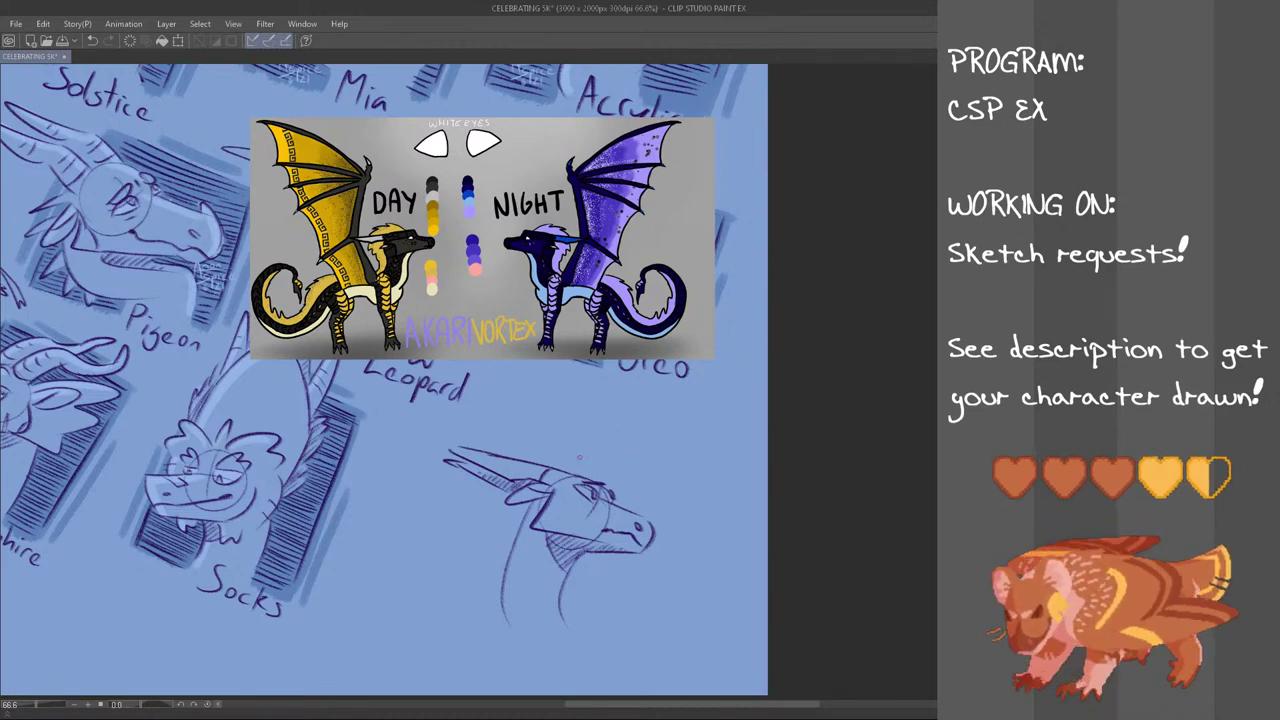
# Draw the spiky mane running down the back of the neck from behind the ear, redoing poor strokes
pyautogui.moveTo(498, 496); pyautogui.dragTo(467, 531)
pyautogui.hotkey('ctrl', 'z')
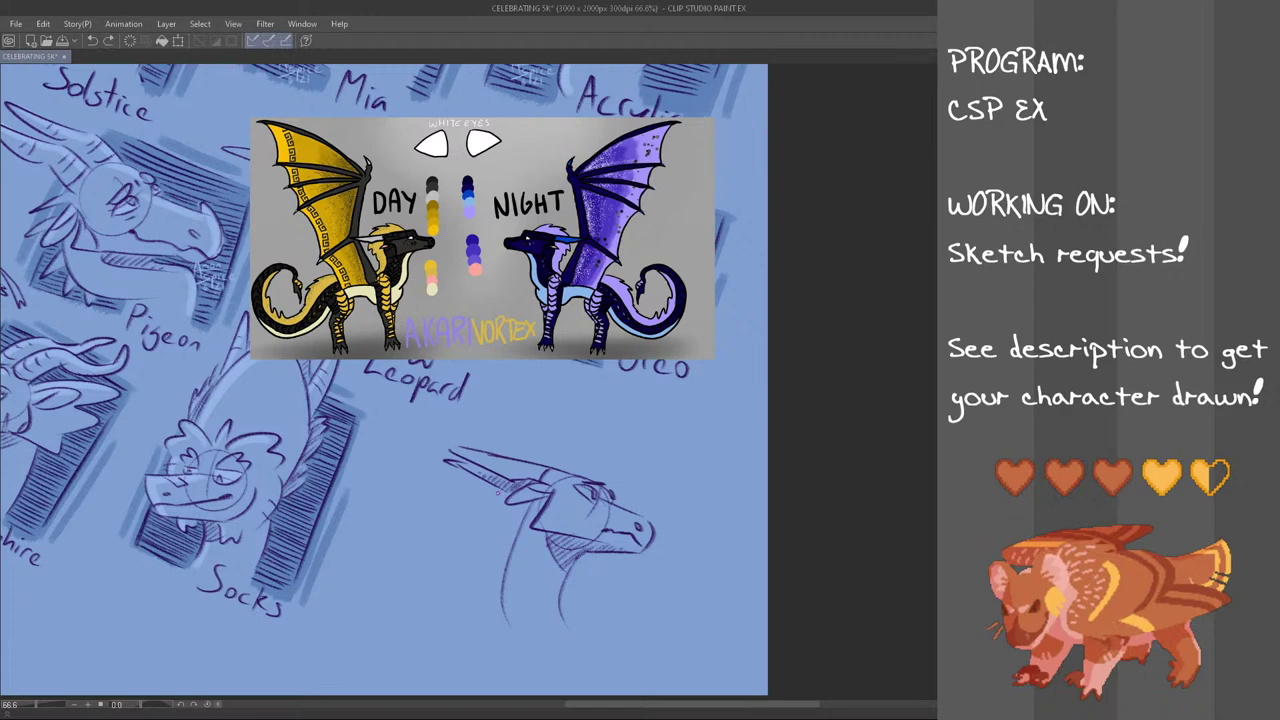
pyautogui.moveTo(501, 490); pyautogui.dragTo(466, 522)
pyautogui.hotkey('ctrl', 'z')
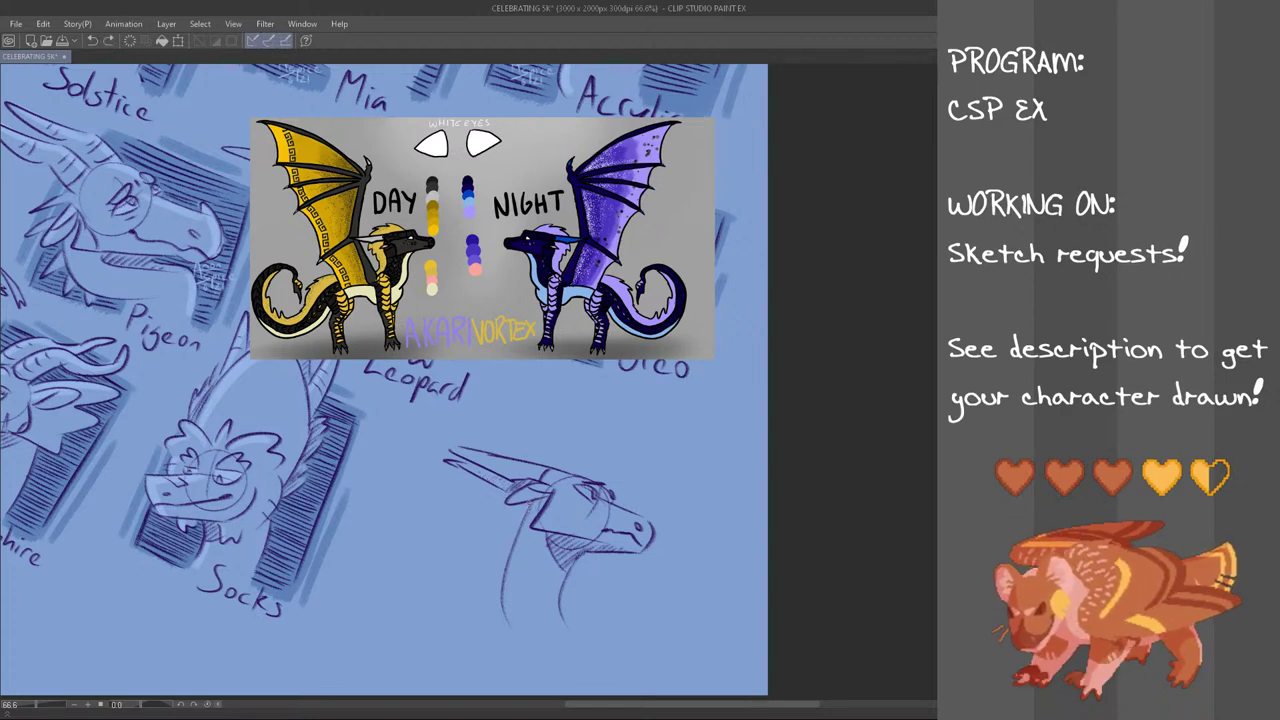
pyautogui.moveTo(508, 486)
pyautogui.mouseDown()
pyautogui.moveTo(488, 512)
pyautogui.moveTo(468, 511)
pyautogui.moveTo(474, 546)
pyautogui.moveTo(484, 507)
pyautogui.moveTo(474, 523)
pyautogui.mouseUp()
pyautogui.hotkey('ctrl', 'z')
pyautogui.hotkey('ctrl', 'z')
pyautogui.moveTo(488, 530)
pyautogui.mouseDown()
pyautogui.moveTo(471, 555)
pyautogui.moveTo(487, 554)
pyautogui.mouseUp()
pyautogui.hotkey('ctrl', 'z')
pyautogui.hotkey('ctrl', 'z')
pyautogui.hotkey('ctrl', 'z')
pyautogui.moveTo(483, 566); pyautogui.dragTo(488, 608)
pyautogui.hotkey('ctrl', 'z')
pyautogui.hotkey('ctrl', 'z')
# Draw a swept-back hair tuft on top of the head above the brow, redoing poor strokes
pyautogui.moveTo(584, 470); pyautogui.dragTo(534, 442)
pyautogui.hotkey('ctrl', 'z')
pyautogui.moveTo(545, 448); pyautogui.dragTo(513, 447)
pyautogui.moveTo(586, 480); pyautogui.dragTo(510, 455)
pyautogui.hotkey('ctrl', 'z')
pyautogui.hotkey('ctrl', 'z')
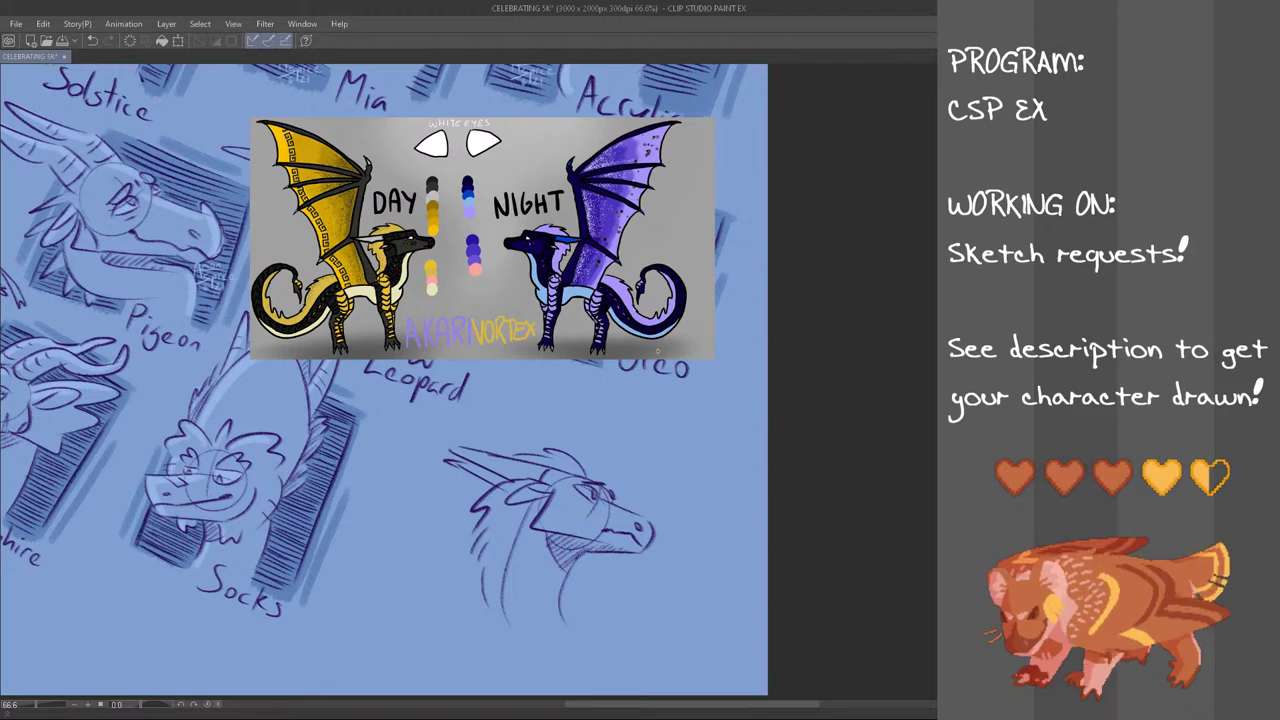
# Move the Day/Night dragon reference sheet slightly up, farther away from the head sketch
pyautogui.hotkey('ctrl', 't')
pyautogui.moveTo(593, 341); pyautogui.dragTo(602, 302)
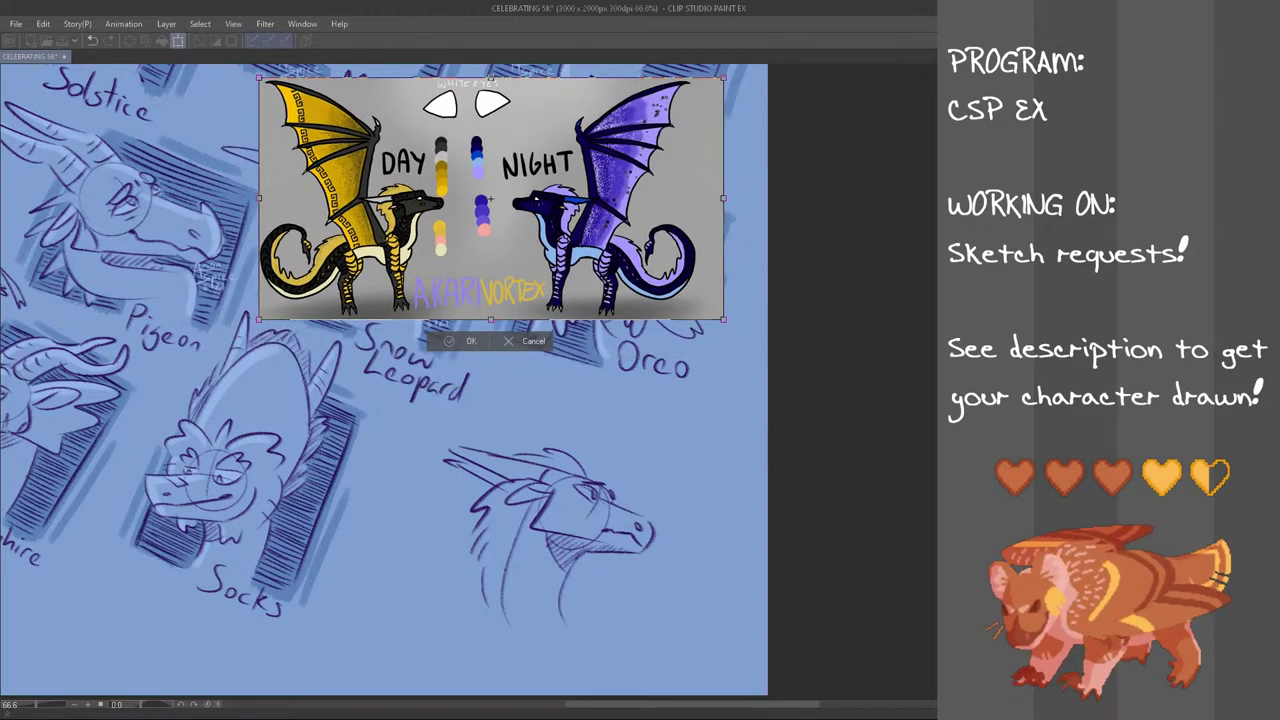
pyautogui.press('Return')
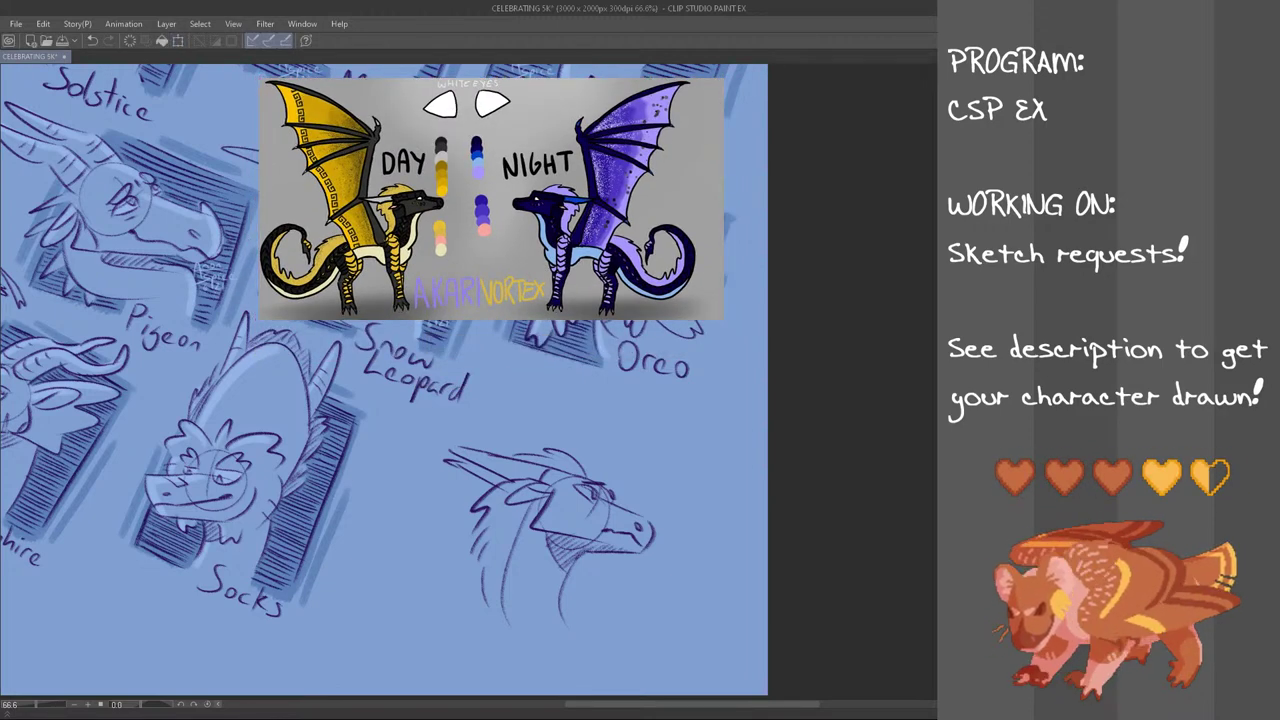
# Lasso the dragon head sketch, move it closer to the Socks bust and deselect it
pyautogui.moveTo(617, 438)
pyautogui.mouseDown()
pyautogui.moveTo(572, 670)
pyautogui.moveTo(448, 440)
pyautogui.mouseUp()
pyautogui.hotkey('ctrl', 't')
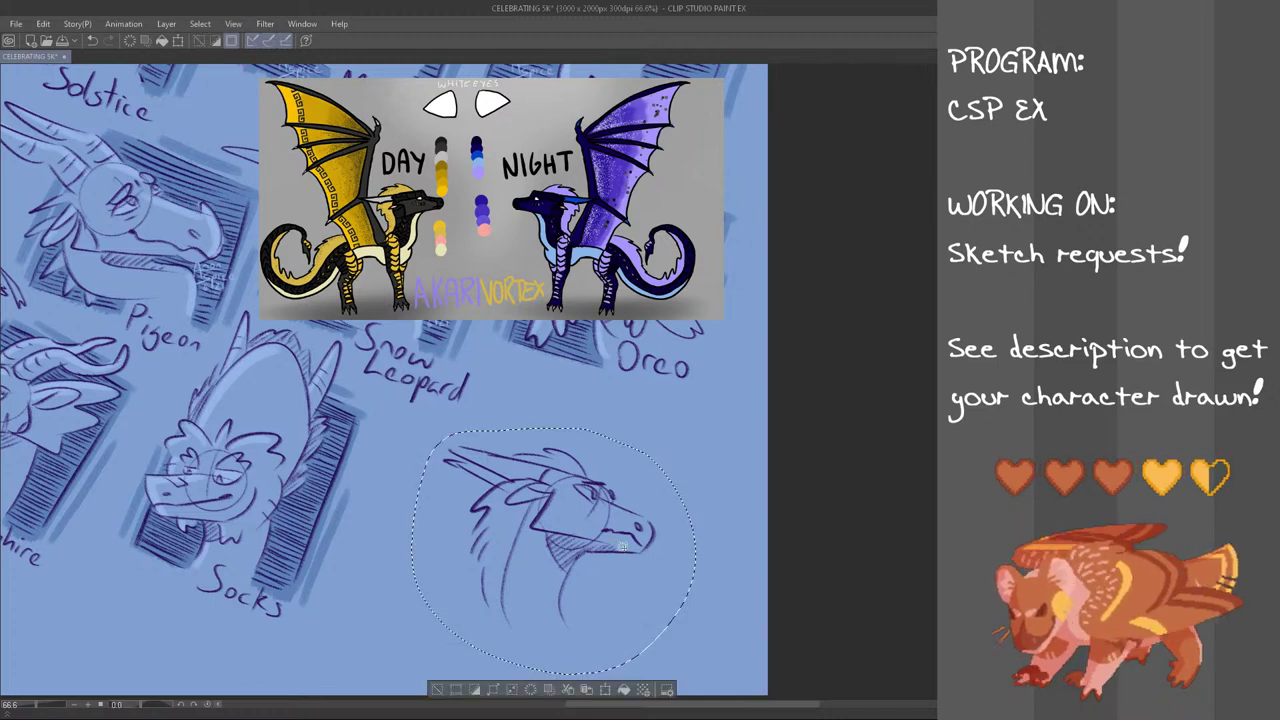
pyautogui.moveTo(596, 566)
pyautogui.mouseDown()
pyautogui.moveTo(588, 558)
pyautogui.moveTo(619, 545)
pyautogui.moveTo(529, 553)
pyautogui.moveTo(554, 579)
pyautogui.mouseUp()
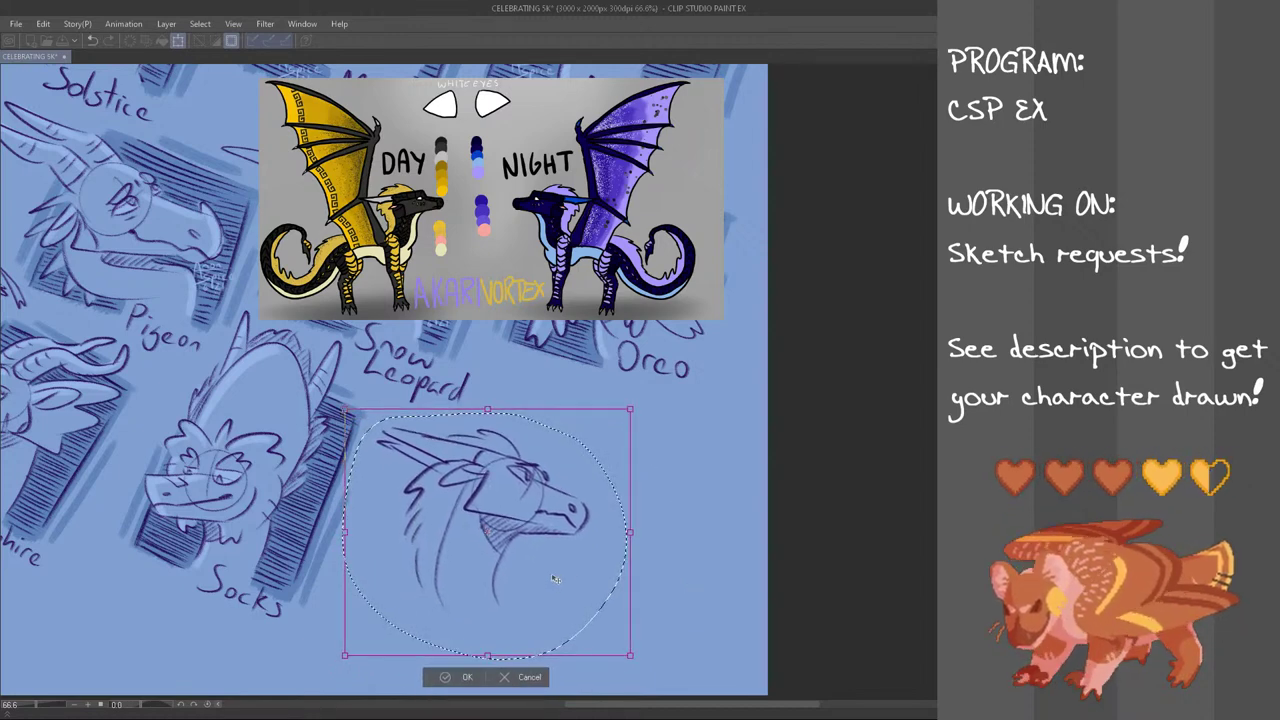
pyautogui.click(462, 677)
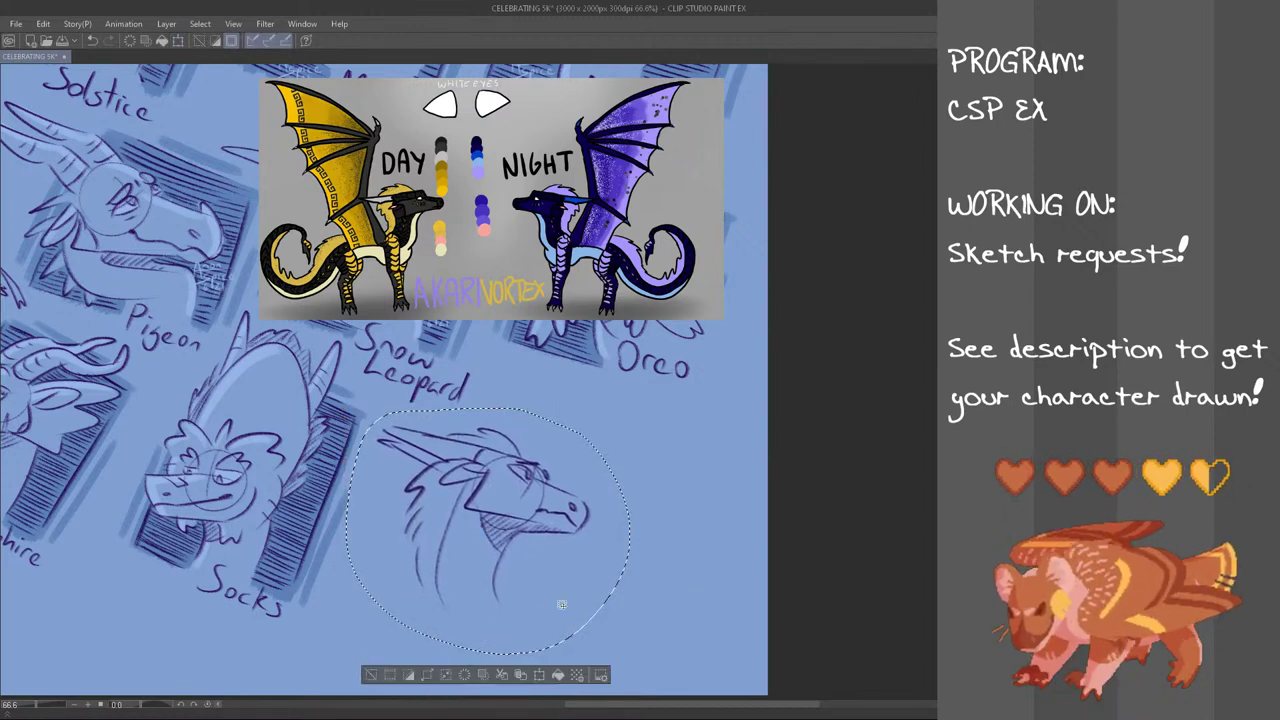
pyautogui.click(929, 291)
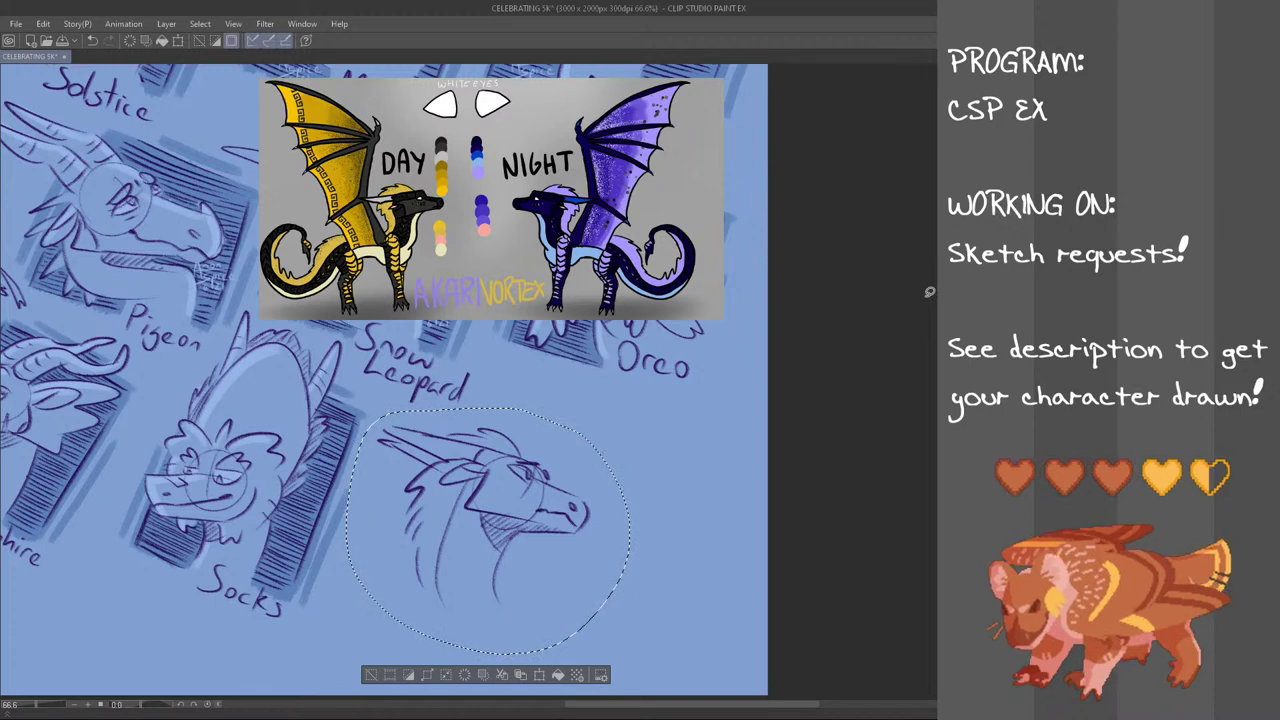
pyautogui.hotkey('ctrl', 'd')
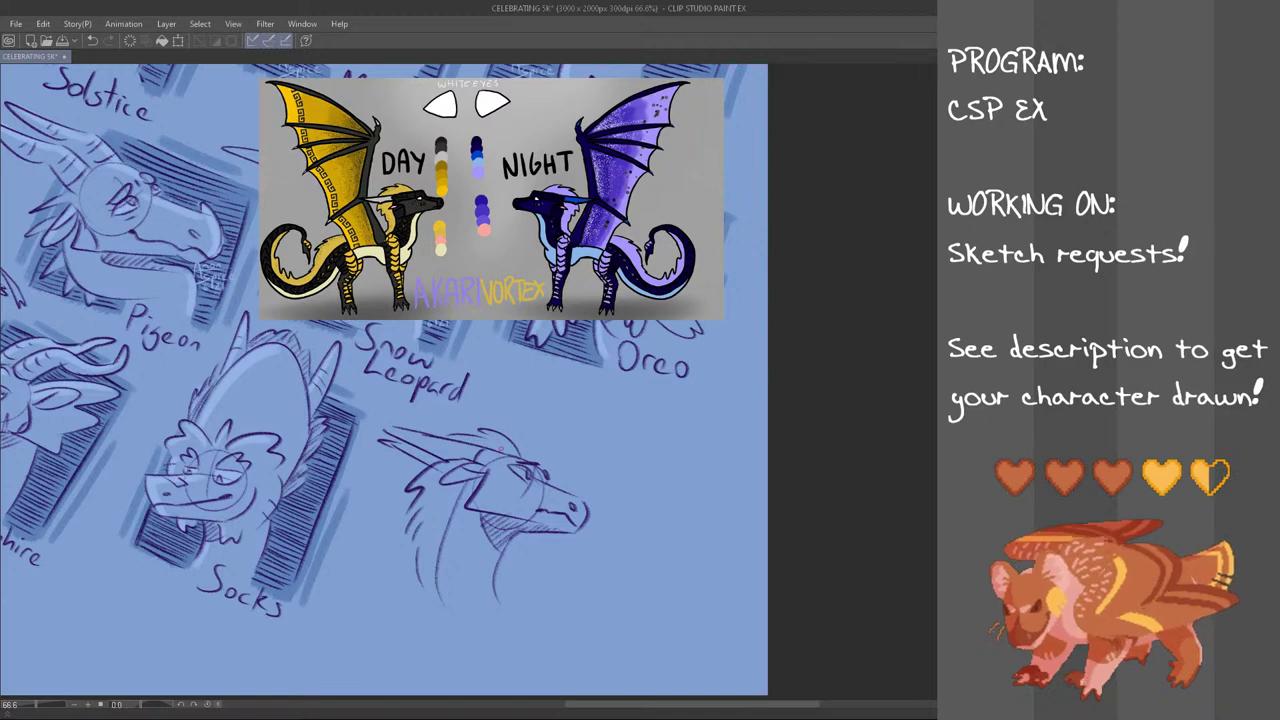
# Draw slanted frame edges in front of the dragon's throat and behind its mane, redoing poor strokes
pyautogui.moveTo(562, 536); pyautogui.dragTo(540, 604)
pyautogui.hotkey('ctrl', 'z')
pyautogui.moveTo(562, 536); pyautogui.dragTo(537, 606)
pyautogui.hotkey('ctrl', 'z')
pyautogui.moveTo(404, 516); pyautogui.dragTo(371, 582)
pyautogui.hotkey('ctrl', 'z')
pyautogui.hotkey('ctrl', 'z')
pyautogui.moveTo(407, 497); pyautogui.dragTo(367, 580)
pyautogui.hotkey('ctrl', 'z')
pyautogui.hotkey('ctrl', 'z')
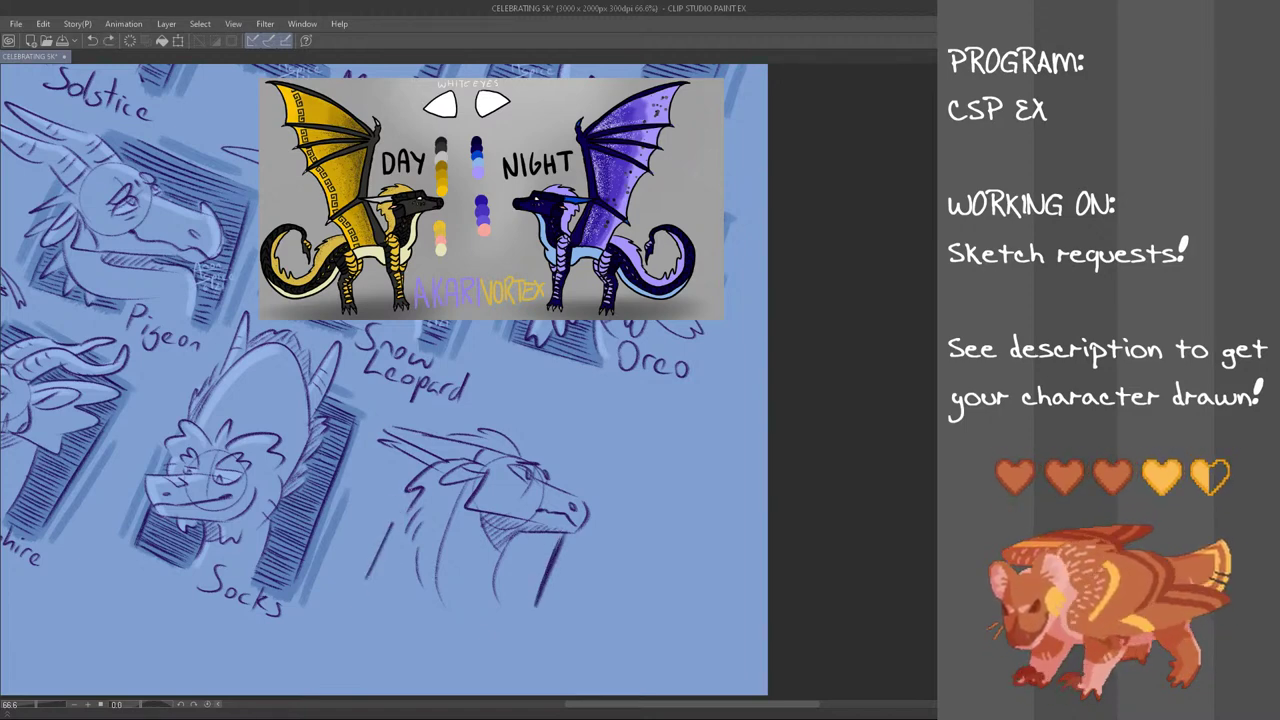
pyautogui.moveTo(407, 495); pyautogui.dragTo(369, 574)
pyautogui.hotkey('ctrl', 'z')
pyautogui.hotkey('ctrl', 'z')
pyautogui.hotkey('ctrl', 'z')
pyautogui.moveTo(407, 496); pyautogui.dragTo(371, 581)
# Draw the frame's upper edge above the dragon's brow and muzzle, redoing poor strokes
pyautogui.moveTo(518, 438); pyautogui.dragTo(582, 471)
pyautogui.hotkey('ctrl', 'z')
pyautogui.hotkey('ctrl', 'z')
pyautogui.moveTo(520, 442)
pyautogui.mouseDown()
pyautogui.moveTo(584, 464)
pyautogui.moveTo(523, 437)
pyautogui.moveTo(585, 470)
pyautogui.moveTo(560, 452)
pyautogui.moveTo(587, 496)
pyautogui.mouseUp()
pyautogui.hotkey('ctrl', 'z')
pyautogui.hotkey('ctrl', 'z')
pyautogui.hotkey('ctrl', 'z')
pyautogui.hotkey('ctrl', 'z')
pyautogui.hotkey('ctrl', 'z')
pyautogui.hotkey('ctrl', 'z')
pyautogui.hotkey('ctrl', 'z')
pyautogui.hotkey('ctrl', 'z')
# Hatch the frame's background behind the dragon's mane with closely spaced parallel lines
pyautogui.moveTo(371, 582); pyautogui.dragTo(436, 604)
pyautogui.hotkey('ctrl', 'z')
pyautogui.moveTo(379, 566)
pyautogui.mouseDown()
pyautogui.moveTo(421, 590)
pyautogui.moveTo(380, 548)
pyautogui.moveTo(419, 560)
pyautogui.mouseUp()
pyautogui.moveTo(389, 539); pyautogui.dragTo(416, 548)
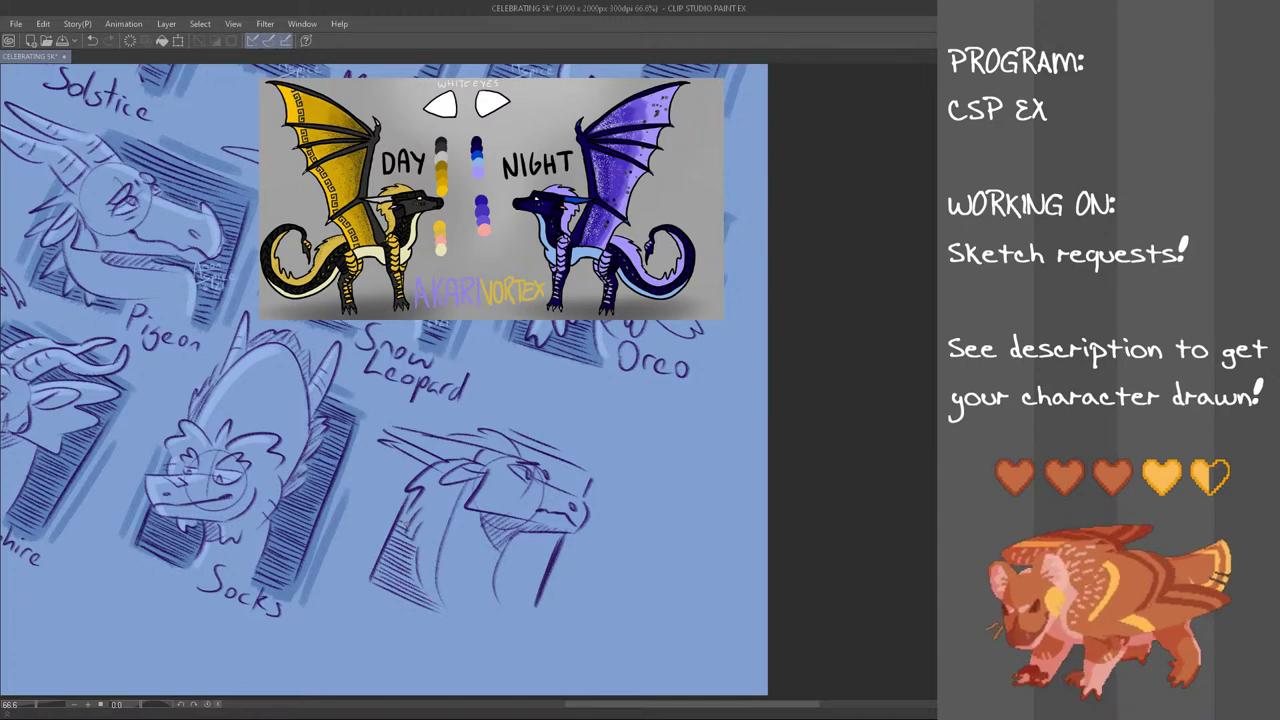
pyautogui.moveTo(404, 502); pyautogui.dragTo(420, 504)
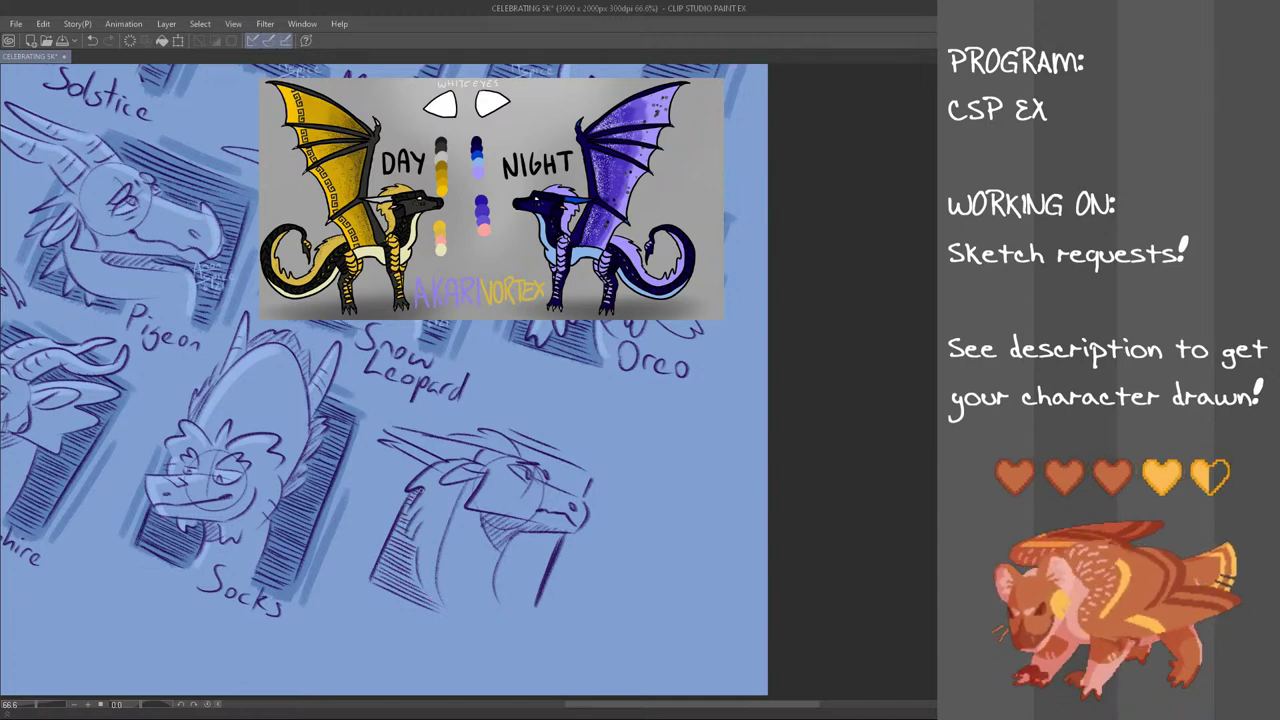
# Hatch the frame's background in front of the dragon's throat and above its muzzle
pyautogui.moveTo(500, 606); pyautogui.dragTo(530, 622)
pyautogui.moveTo(502, 600)
pyautogui.mouseDown()
pyautogui.moveTo(532, 612)
pyautogui.moveTo(532, 592)
pyautogui.mouseUp()
pyautogui.moveTo(496, 566)
pyautogui.mouseDown()
pyautogui.moveTo(534, 588)
pyautogui.moveTo(556, 549)
pyautogui.mouseUp()
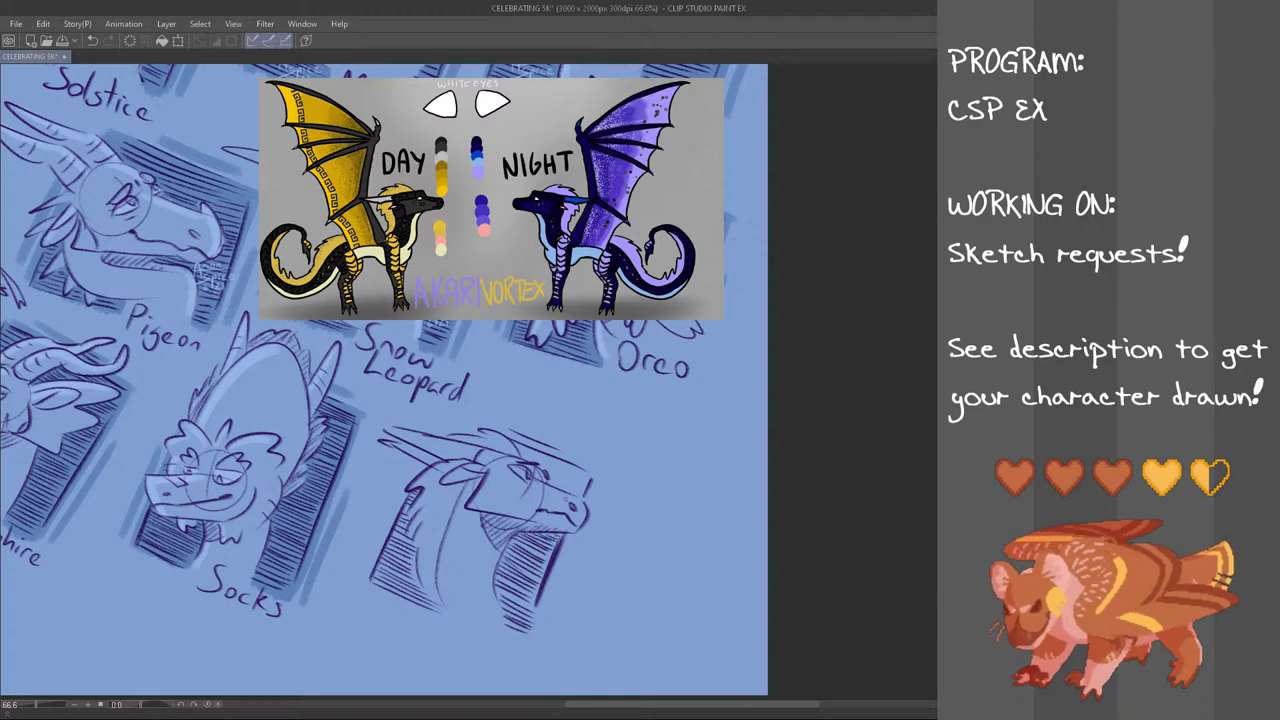
pyautogui.moveTo(549, 471); pyautogui.dragTo(582, 483)
pyautogui.moveTo(514, 443); pyautogui.dragTo(580, 474)
pyautogui.hotkey('ctrl', 'z')
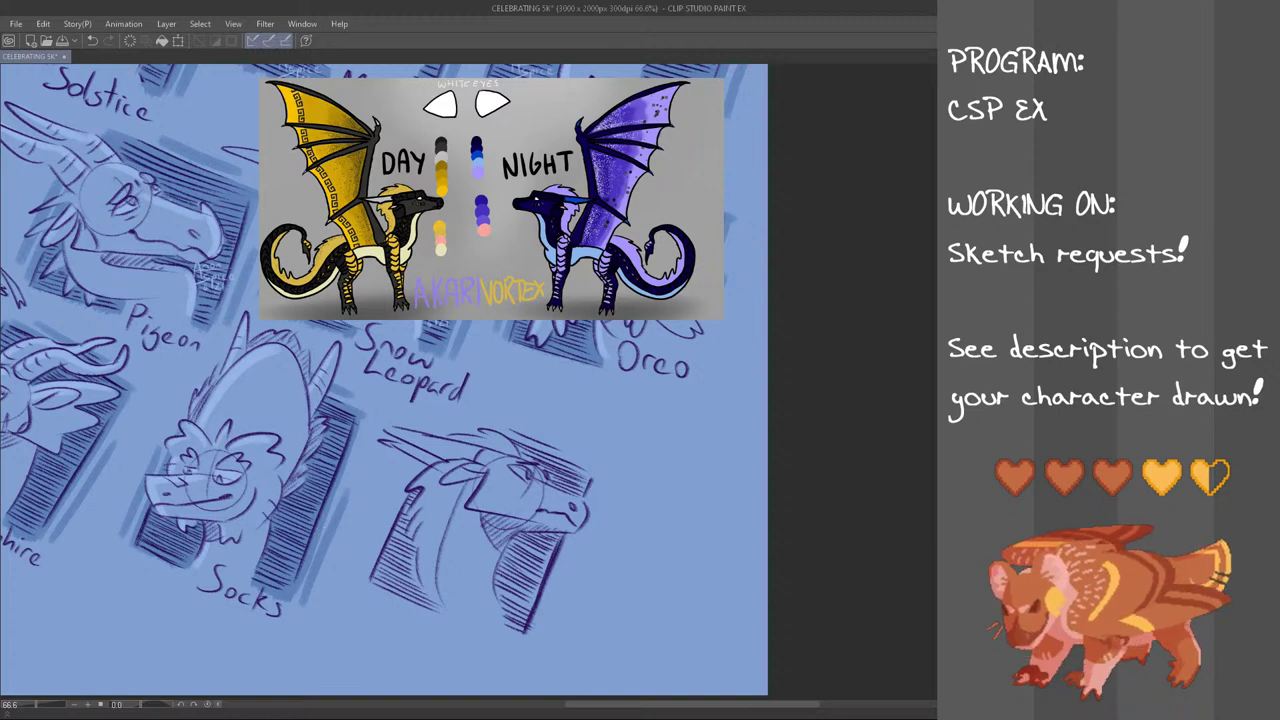
# Paint broad soft strokes along the outside of the dragon's frame edges, redoing poor ones
pyautogui.moveTo(428, 462); pyautogui.dragTo(375, 568)
pyautogui.hotkey('ctrl', 'z')
pyautogui.moveTo(426, 466)
pyautogui.mouseDown()
pyautogui.moveTo(366, 579)
pyautogui.moveTo(422, 458)
pyautogui.mouseUp()
pyautogui.hotkey('ctrl', 'z')
pyautogui.moveTo(574, 524)
pyautogui.mouseDown()
pyautogui.moveTo(529, 622)
pyautogui.moveTo(596, 466)
pyautogui.mouseUp()
pyautogui.hotkey('ctrl', 'z')
pyautogui.moveTo(528, 629); pyautogui.dragTo(591, 473)
pyautogui.moveTo(399, 472)
pyautogui.mouseDown()
pyautogui.moveTo(358, 558)
pyautogui.moveTo(393, 479)
pyautogui.mouseUp()
pyautogui.moveTo(470, 418); pyautogui.dragTo(586, 473)
pyautogui.hotkey('ctrl', 'z')
pyautogui.hotkey('ctrl', 'z')
pyautogui.moveTo(461, 418)
pyautogui.mouseDown()
pyautogui.moveTo(593, 474)
pyautogui.moveTo(576, 456)
pyautogui.mouseUp()
pyautogui.hotkey('ctrl', 'z')
pyautogui.moveTo(487, 420); pyautogui.dragTo(576, 454)
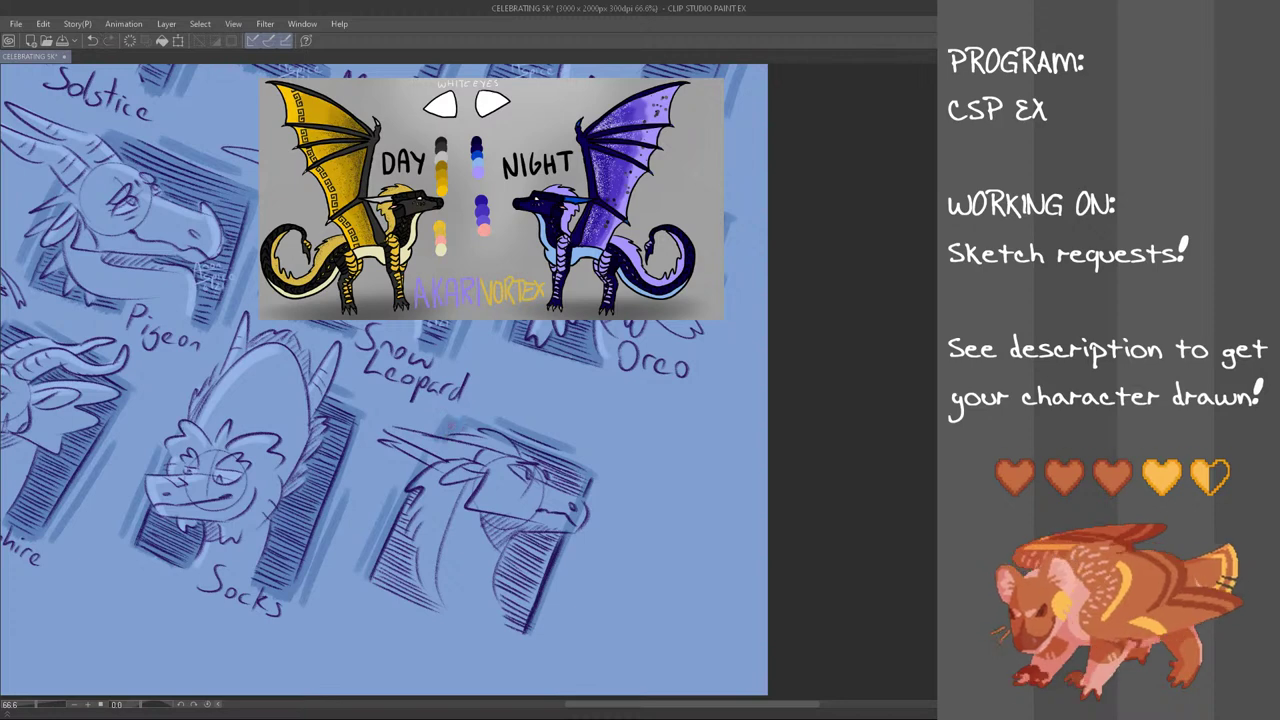
# Shade the hatched background above the dragon's muzzle and in front of its neck with a soft darker tone
pyautogui.moveTo(521, 455); pyautogui.dragTo(556, 485)
pyautogui.moveTo(553, 466); pyautogui.dragTo(570, 490)
pyautogui.moveTo(565, 472); pyautogui.dragTo(582, 498)
pyautogui.moveTo(518, 537); pyautogui.dragTo(508, 584)
pyautogui.moveTo(542, 534); pyautogui.dragTo(522, 592)
pyautogui.moveTo(558, 532); pyautogui.dragTo(516, 602)
pyautogui.moveTo(500, 580)
pyautogui.mouseDown()
pyautogui.moveTo(510, 600)
pyautogui.moveTo(495, 614)
pyautogui.mouseUp()
pyautogui.moveTo(508, 586)
pyautogui.mouseDown()
pyautogui.moveTo(496, 618)
pyautogui.moveTo(506, 624)
pyautogui.mouseUp()
pyautogui.moveTo(518, 586); pyautogui.dragTo(522, 630)
# Shade the hatched background behind the dragon's mane and tidy the shading along the neck
pyautogui.moveTo(406, 510); pyautogui.dragTo(376, 582)
pyautogui.moveTo(424, 482); pyautogui.dragTo(398, 530)
pyautogui.moveTo(390, 556); pyautogui.dragTo(372, 588)
pyautogui.moveTo(414, 534); pyautogui.dragTo(386, 594)
pyautogui.moveTo(420, 506); pyautogui.dragTo(404, 530)
pyautogui.moveTo(404, 572); pyautogui.dragTo(404, 604)
pyautogui.moveTo(426, 580); pyautogui.dragTo(418, 610)
pyautogui.moveTo(438, 592); pyautogui.dragTo(424, 614)
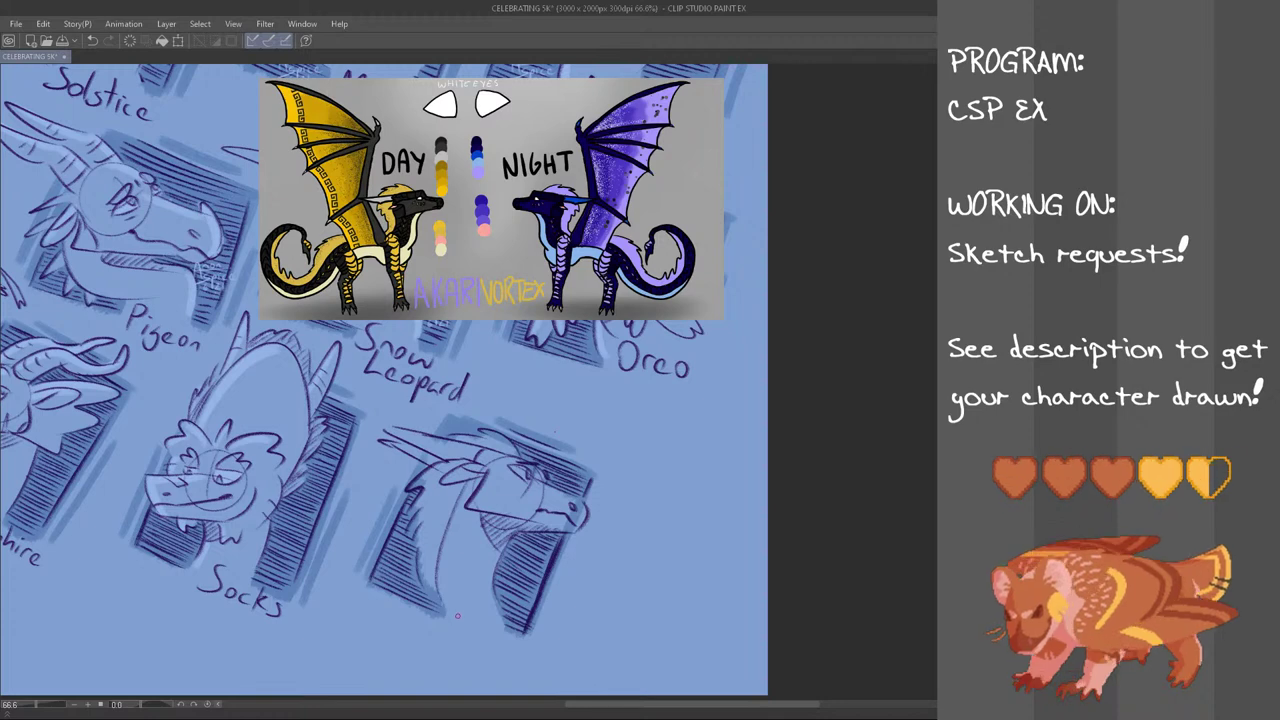
pyautogui.moveTo(418, 548); pyautogui.dragTo(440, 614)
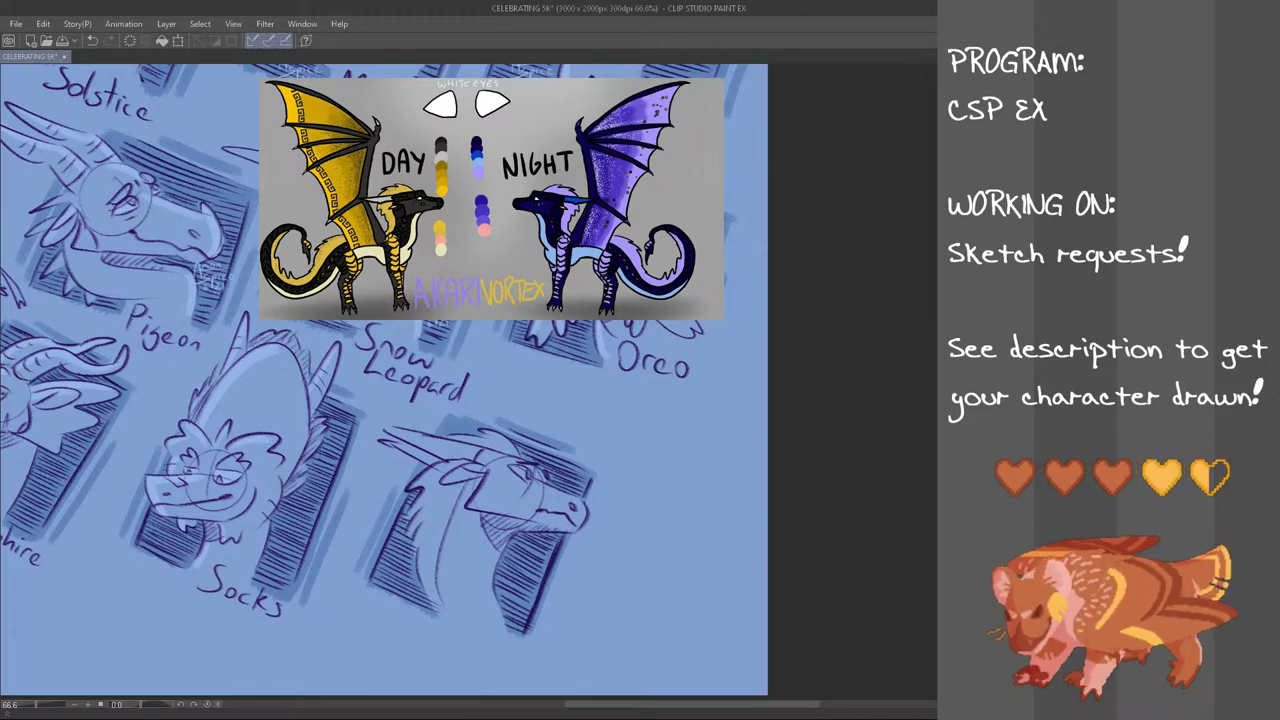
# Lasso the signature beside the Pigeon bust and place a copy in the Socks bust's hatched background
pyautogui.moveTo(234, 246)
pyautogui.mouseDown()
pyautogui.moveTo(214, 320)
pyautogui.moveTo(220, 240)
pyautogui.mouseUp()
pyautogui.click(43, 24)
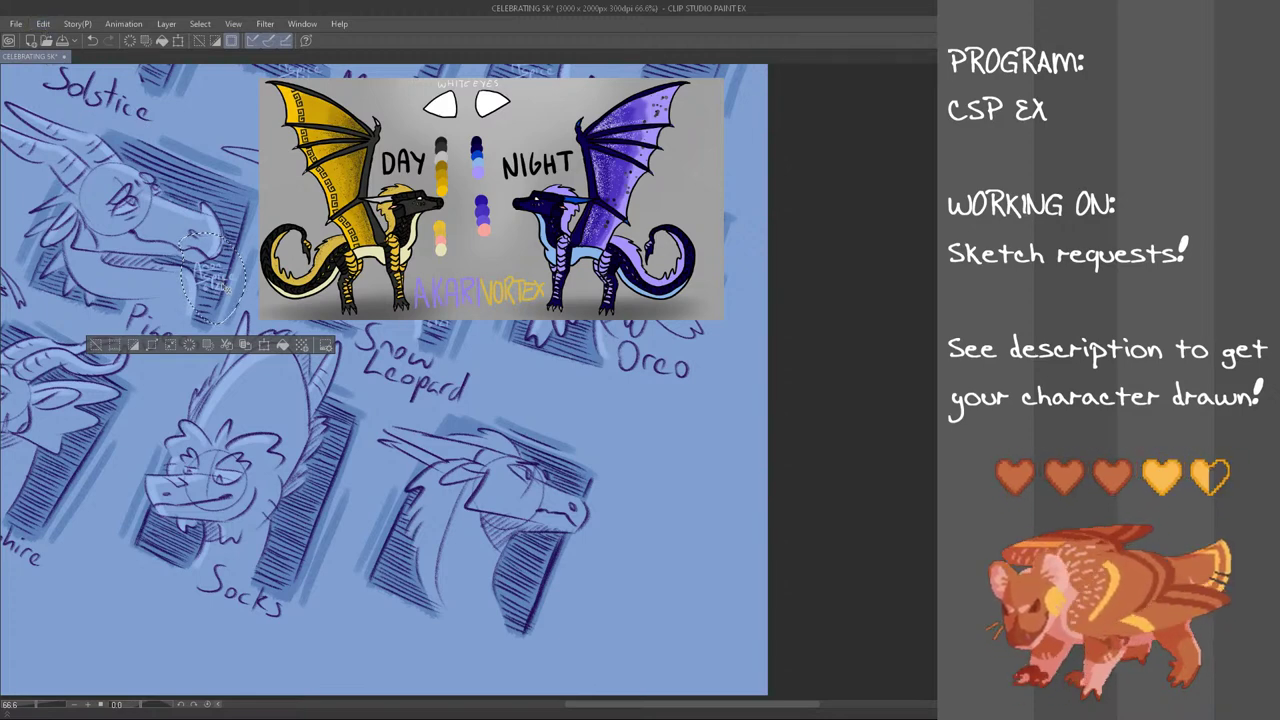
pyautogui.hotkey('ctrl', 't')
pyautogui.moveTo(228, 290); pyautogui.dragTo(188, 558)
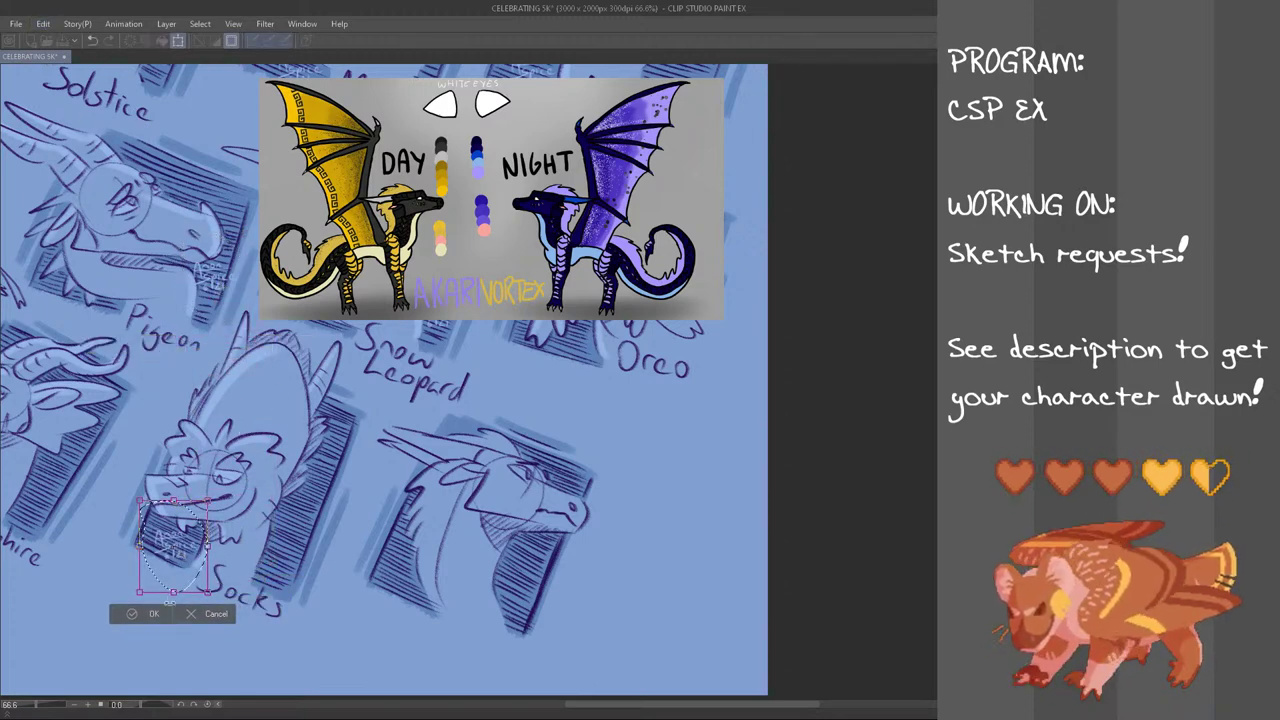
pyautogui.press('Return')
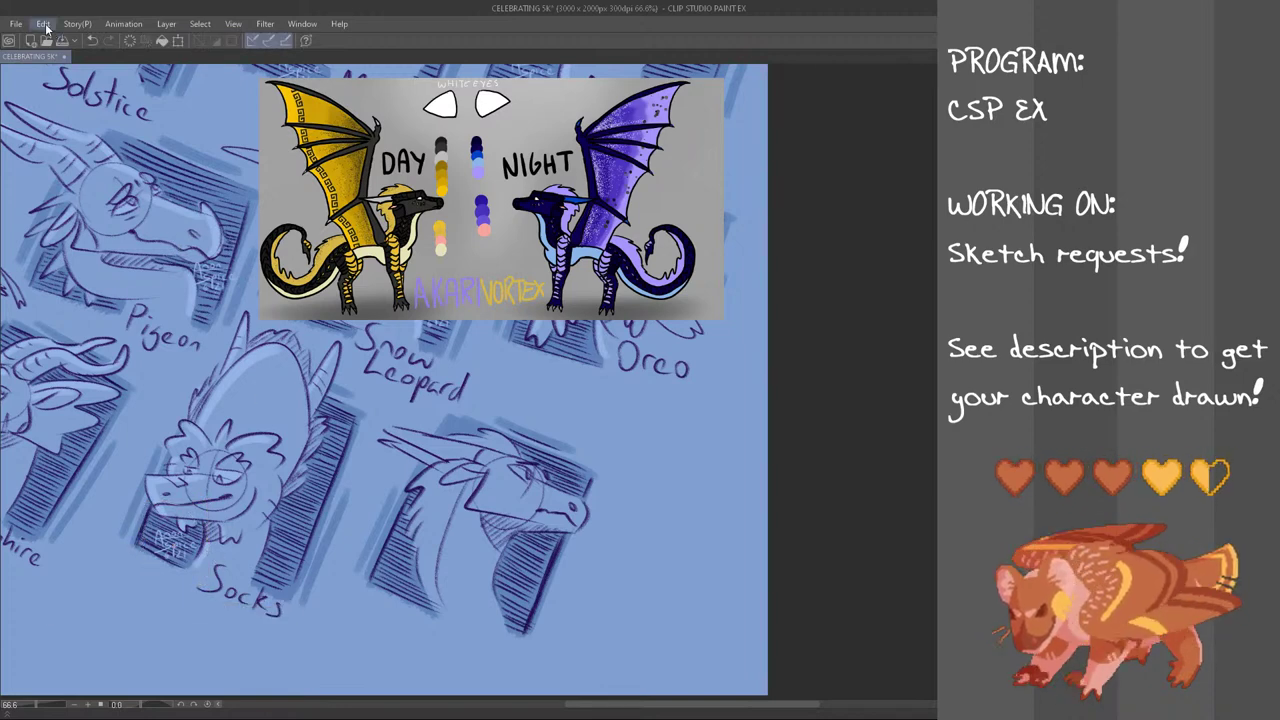
# Place another copy of the signature in the hatched background behind the new dragon's mane
pyautogui.hotkey('ctrl', 't')
pyautogui.moveTo(218, 293)
pyautogui.mouseDown()
pyautogui.moveTo(395, 567)
pyautogui.moveTo(432, 593)
pyautogui.mouseUp()
pyautogui.hotkey('ctrl', 'z')
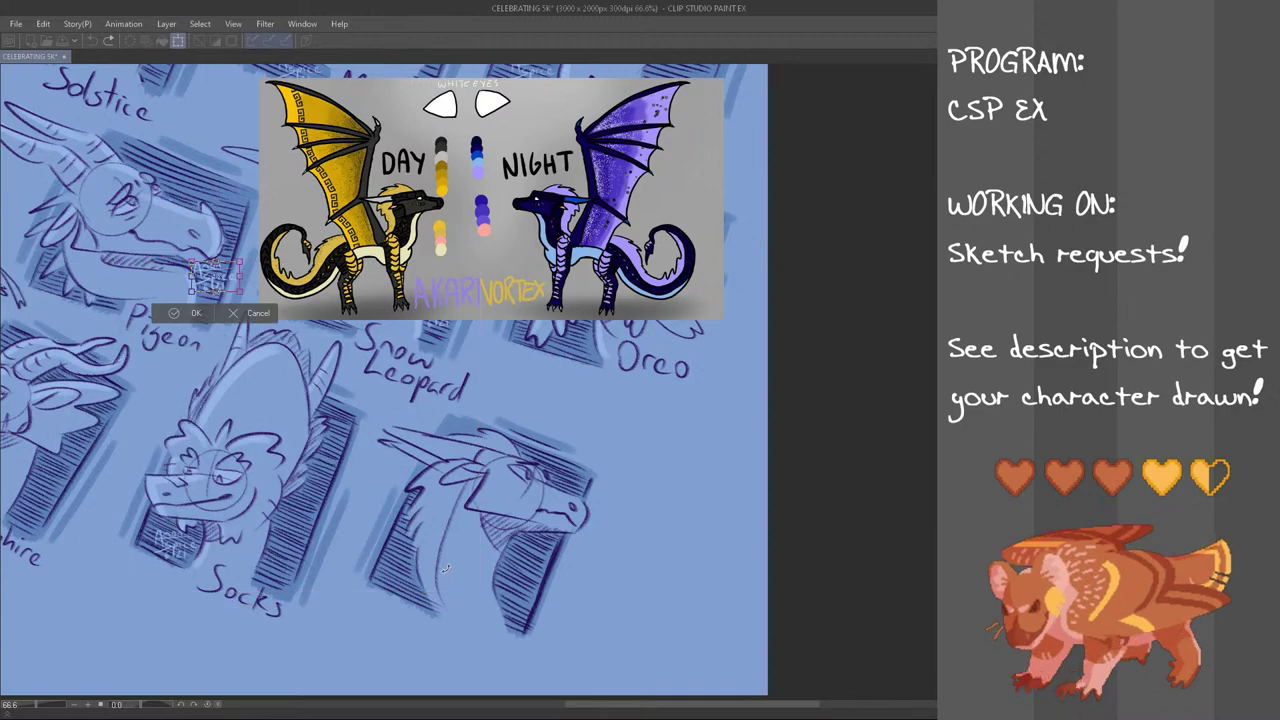
pyautogui.moveTo(227, 285)
pyautogui.mouseDown()
pyautogui.moveTo(402, 600)
pyautogui.moveTo(404, 581)
pyautogui.mouseUp()
pyautogui.click(375, 609)
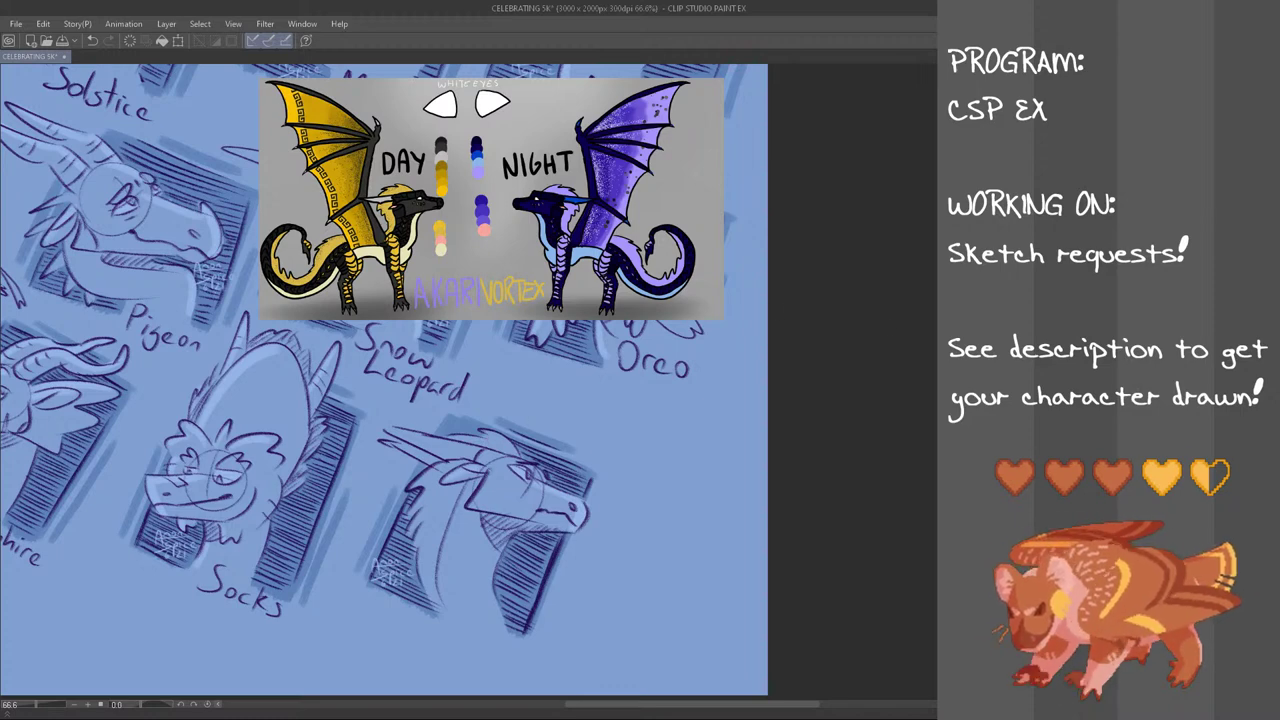
# Check the drawing in a mirrored view, flip it back and hide the Day/Night reference sheet
pyautogui.press('h')
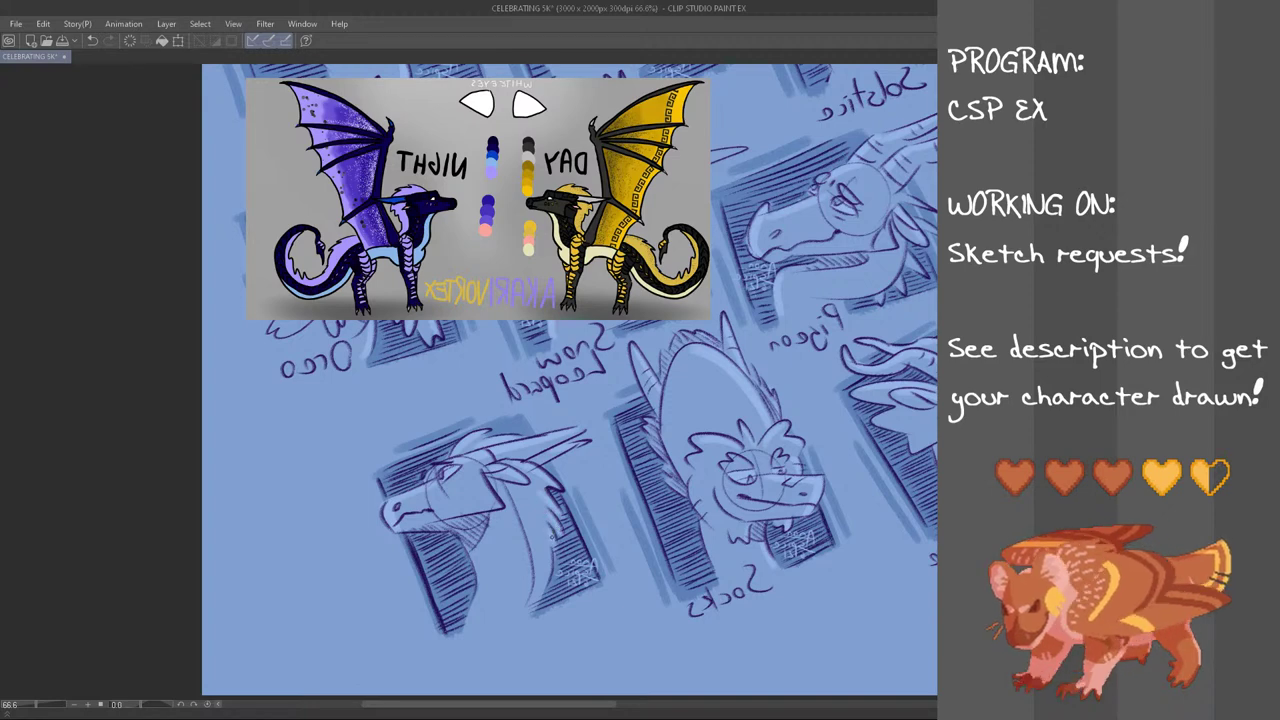
pyautogui.press('h')
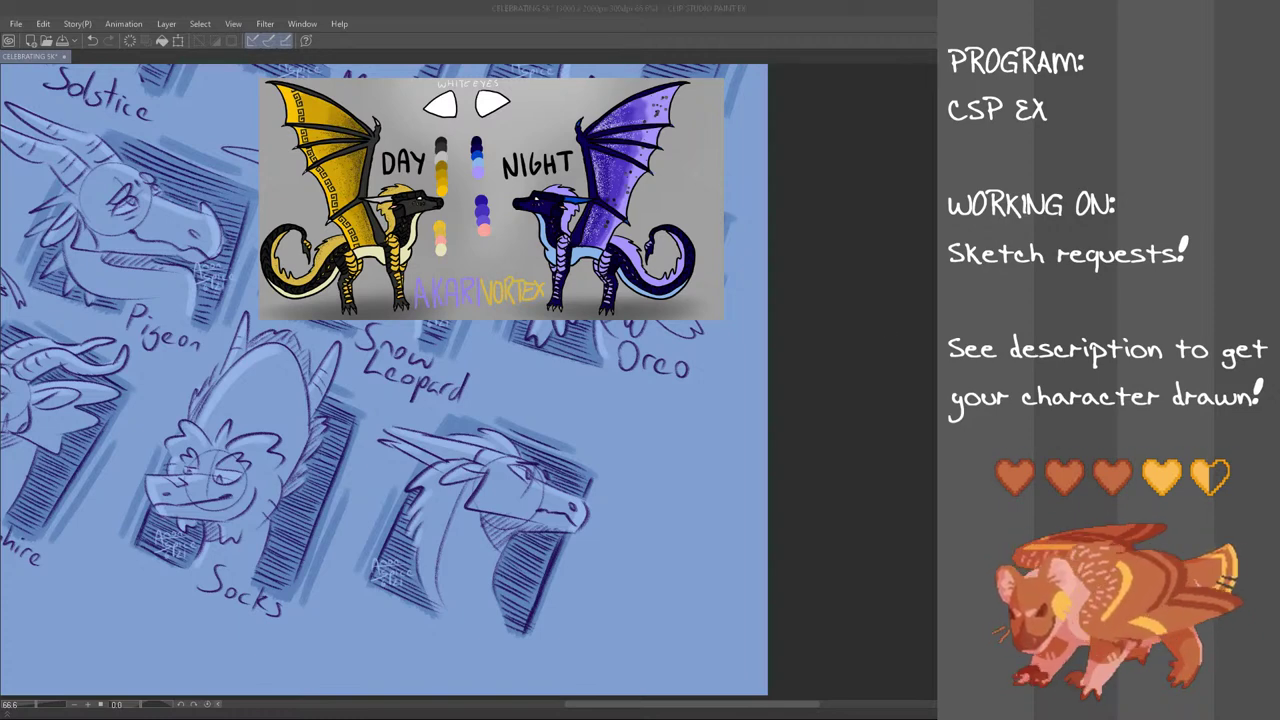
pyautogui.click(625, 275)
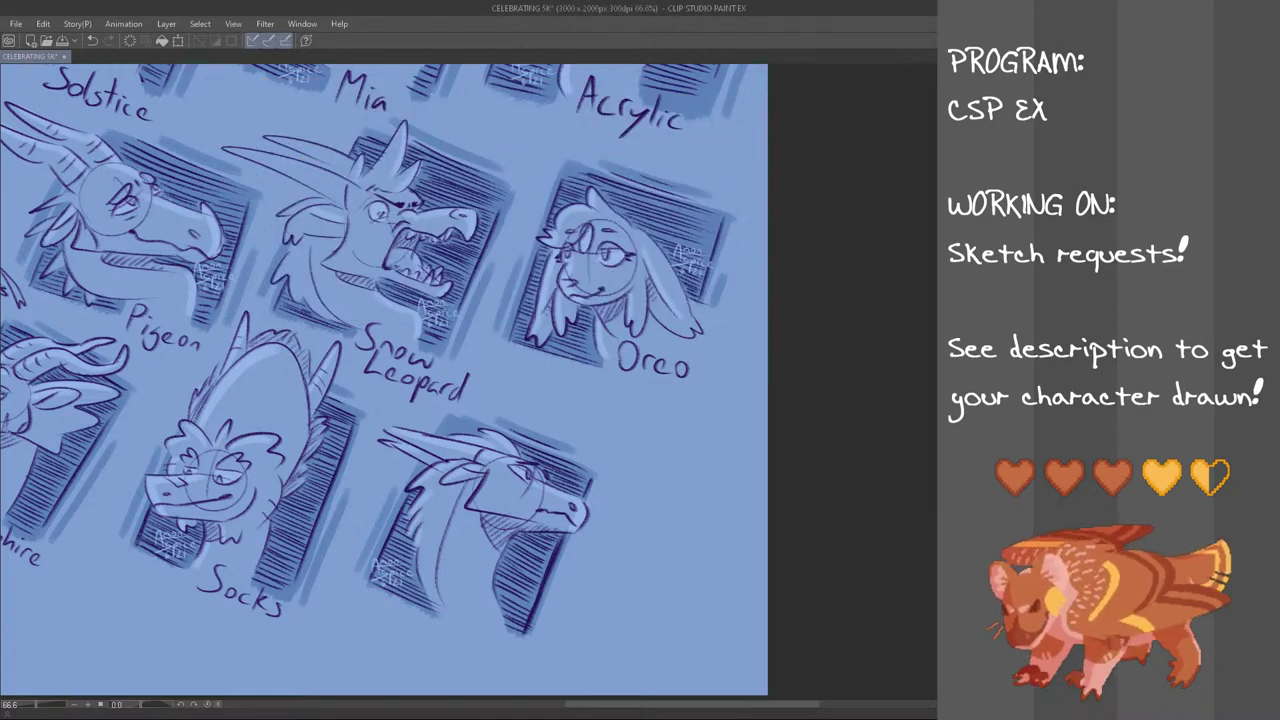
pyautogui.hotkey('alt', 'Tab')
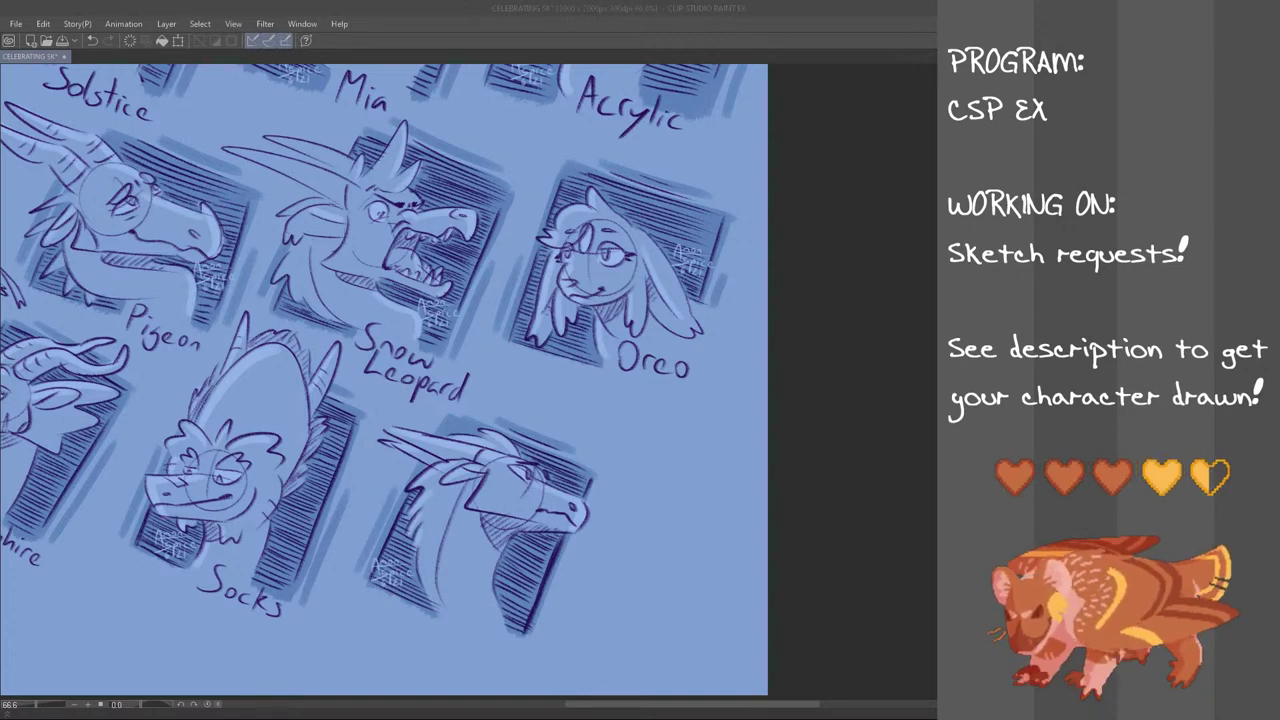
pyautogui.hotkey('alt', 'Tab')
# Handwrite "Akari" below the new dragon bust, redoing poor letters
pyautogui.scroll(-2, 384, 380)
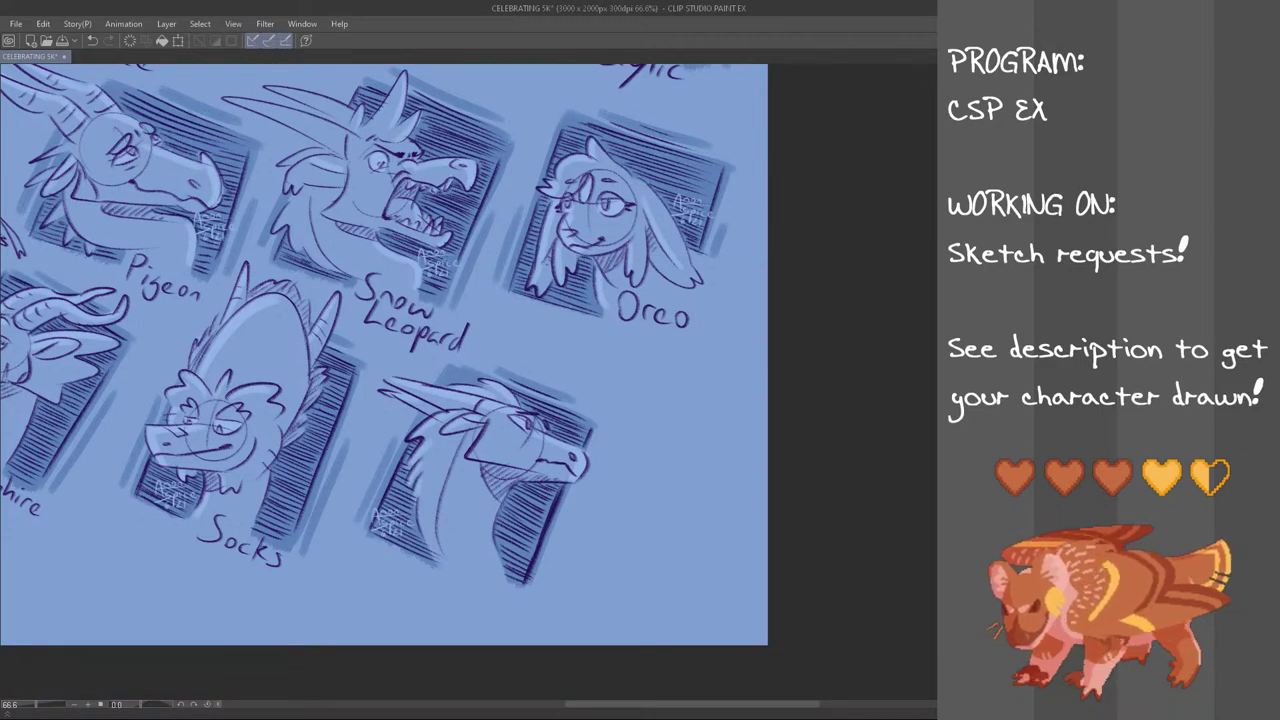
pyautogui.moveTo(451, 562); pyautogui.dragTo(466, 582)
pyautogui.hotkey('ctrl', 'z')
pyautogui.hotkey('ctrl', 'z')
pyautogui.hotkey('ctrl', 'z')
pyautogui.moveTo(466, 572); pyautogui.dragTo(497, 587)
pyautogui.hotkey('ctrl', 'z')
pyautogui.hotkey('ctrl', 'z')
pyautogui.hotkey('ctrl', 'z')
pyautogui.hotkey('ctrl', 'z')
pyautogui.hotkey('ctrl', 'z')
pyautogui.moveTo(499, 588); pyautogui.dragTo(521, 589)
pyautogui.hotkey('ctrl', 'z')
pyautogui.moveTo(524, 598); pyautogui.dragTo(559, 619)
pyautogui.moveTo(561, 613); pyautogui.dragTo(560, 627)
pyautogui.hotkey('ctrl', 'z')
pyautogui.hotkey('ctrl', 'z')
pyautogui.hotkey('ctrl', 'z')
pyautogui.hotkey('ctrl', 'z')
pyautogui.hotkey('ctrl', 'z')
pyautogui.hotkey('ctrl', 'z')
pyautogui.hotkey('ctrl', 'z')
# Handwrite "Vortex" on a second line beneath "Akari", redoing poor letters
pyautogui.moveTo(441, 584)
pyautogui.mouseDown()
pyautogui.moveTo(437, 607)
pyautogui.moveTo(463, 590)
pyautogui.mouseUp()
pyautogui.hotkey('ctrl', 'z')
pyautogui.hotkey('ctrl', 'z')
pyautogui.moveTo(468, 604); pyautogui.dragTo(493, 622)
pyautogui.moveTo(483, 602)
pyautogui.mouseDown()
pyautogui.moveTo(498, 599)
pyautogui.moveTo(501, 628)
pyautogui.mouseUp()
pyautogui.moveTo(509, 618)
pyautogui.mouseDown()
pyautogui.moveTo(519, 634)
pyautogui.moveTo(506, 634)
pyautogui.moveTo(518, 634)
pyautogui.mouseUp()
pyautogui.hotkey('ctrl', 'z')
pyautogui.hotkey('ctrl', 'z')
pyautogui.moveTo(520, 618); pyautogui.dragTo(504, 634)
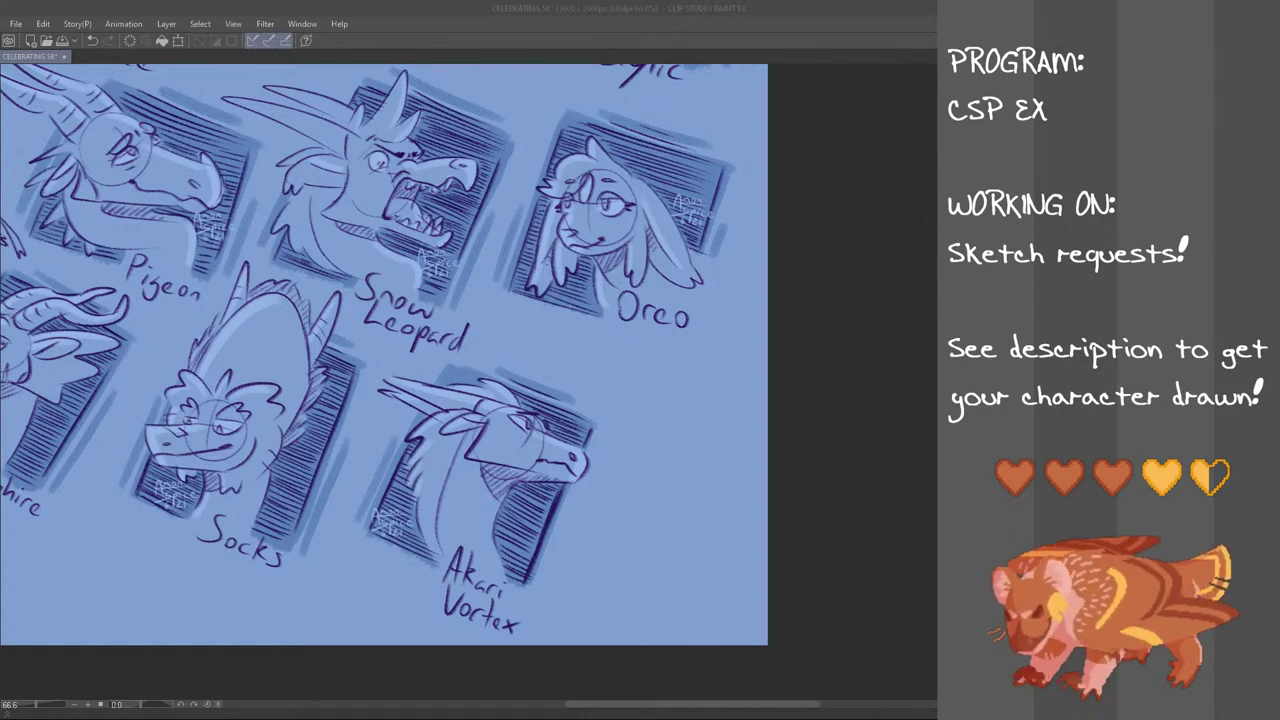
# Paste the Clea reference image, shrink it and place it above the Akari Vortex bust
pyautogui.click(390, 4)
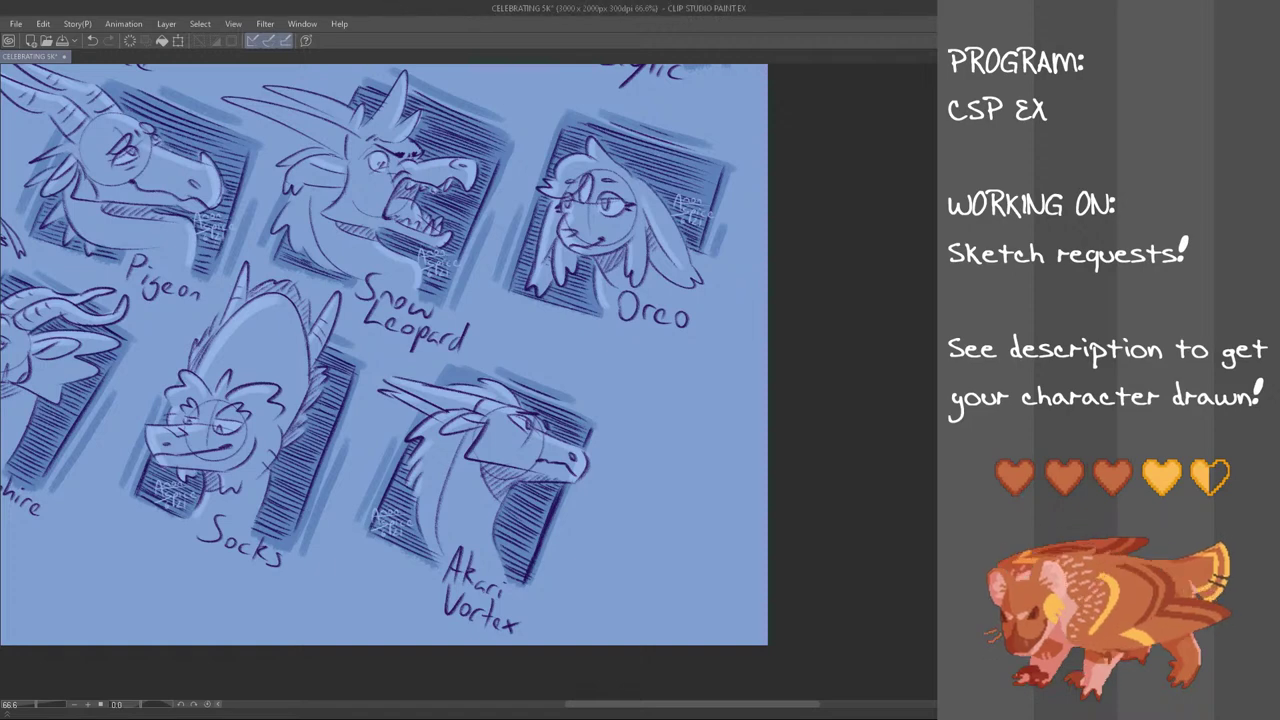
pyautogui.hotkey('alt', 'Tab')
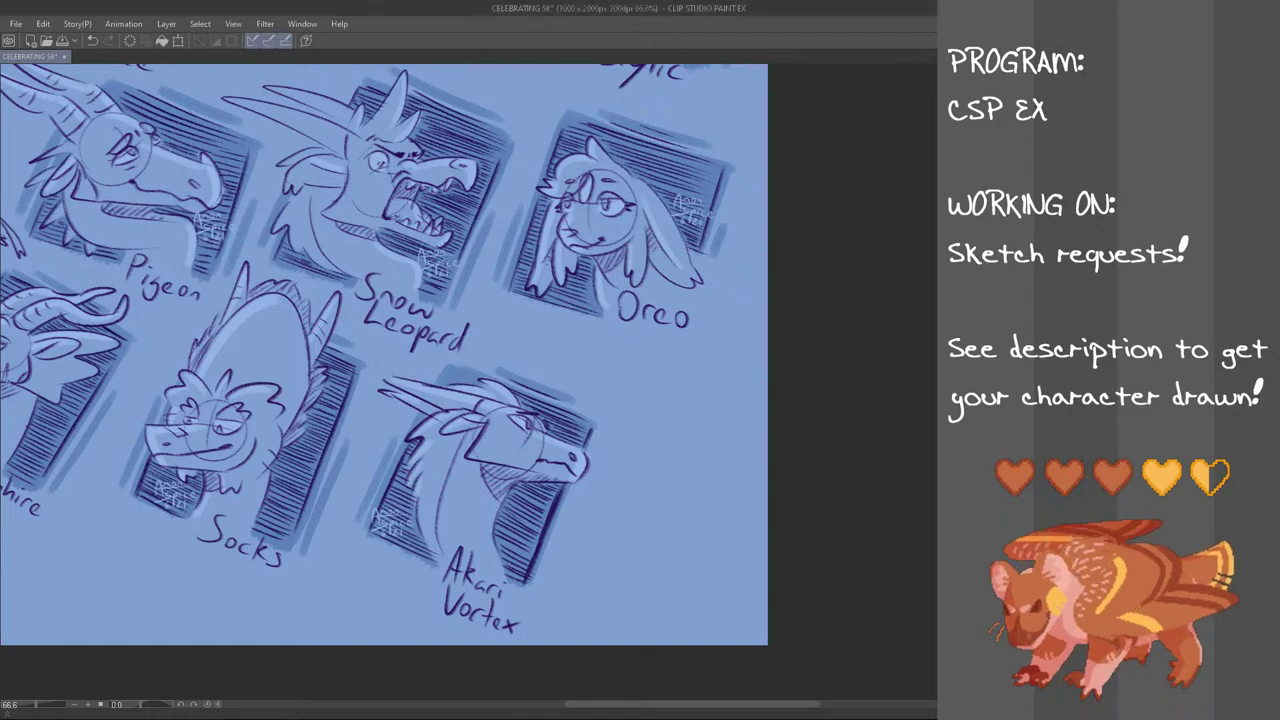
pyautogui.hotkey('ctrl', 'v')
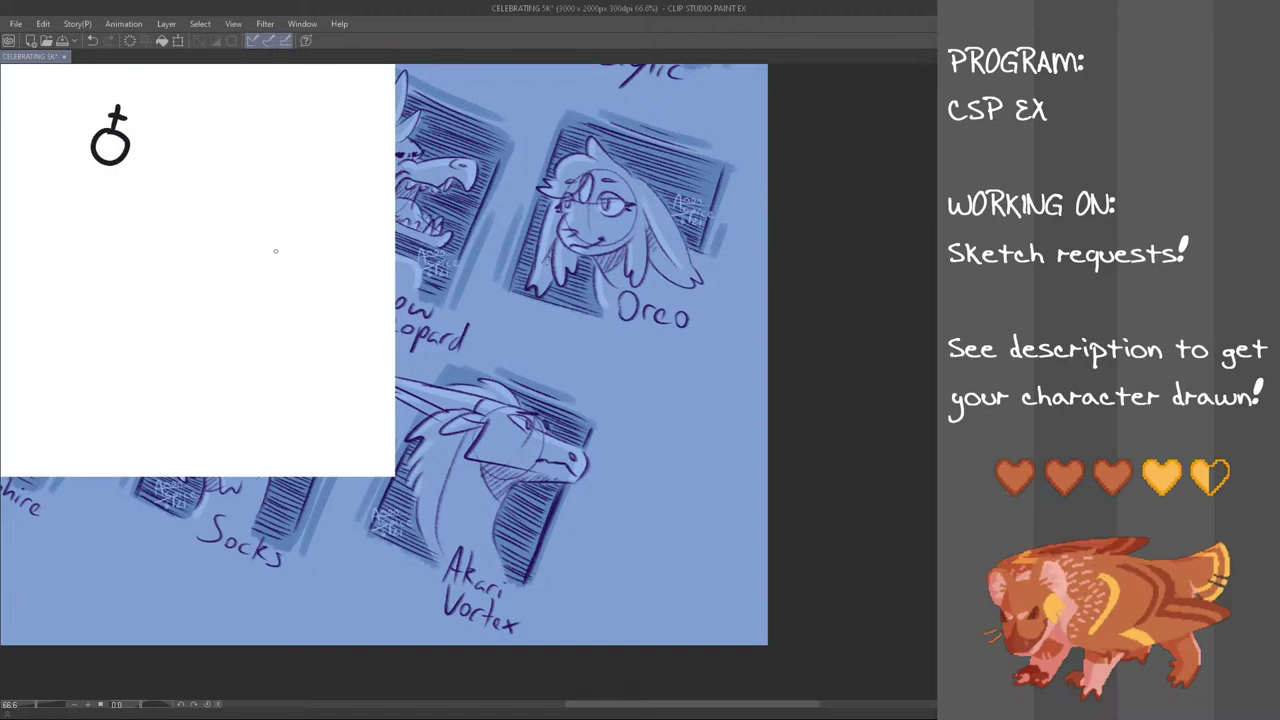
pyautogui.hotkey('ctrl', 't')
pyautogui.scroll(-3, 373, 389)
pyautogui.moveTo(385, 433); pyautogui.dragTo(464, 399)
pyautogui.moveTo(441, 401); pyautogui.dragTo(541, 360)
pyautogui.click(439, 407)
pyautogui.scroll(1, 482, 348)
pyautogui.scroll(3, 481, 347)
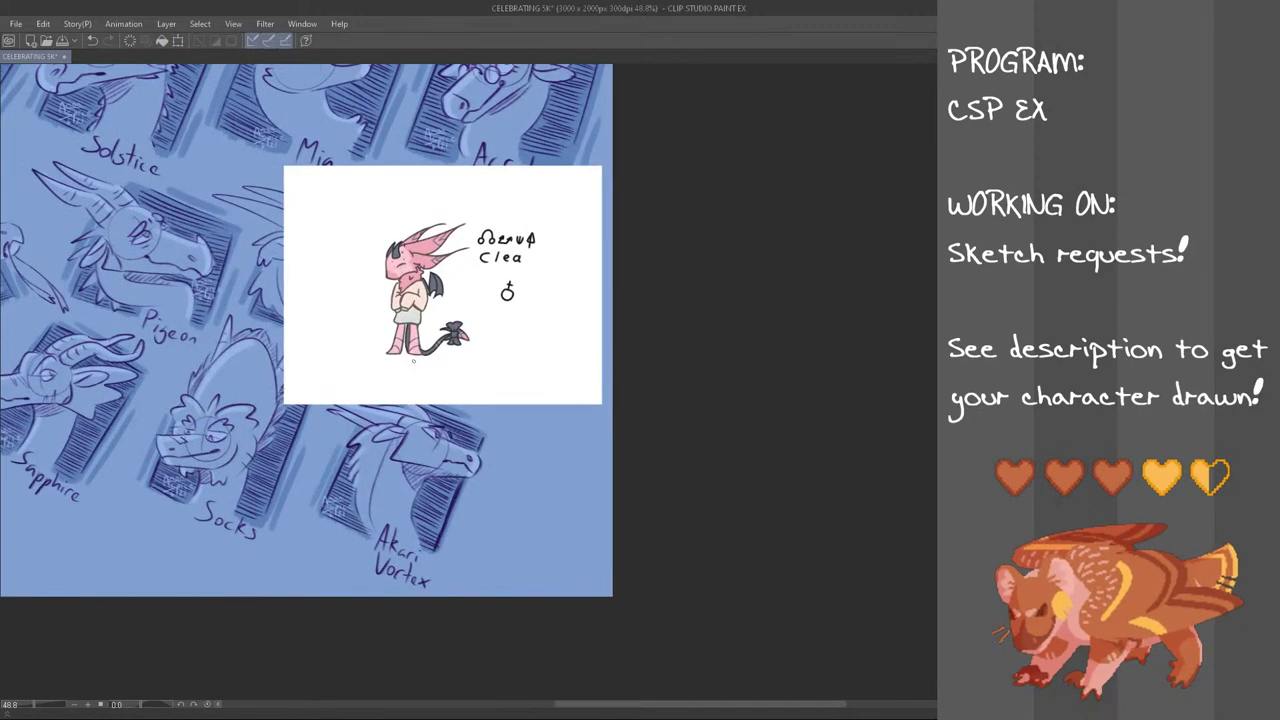
pyautogui.scroll(1, 470, 352)
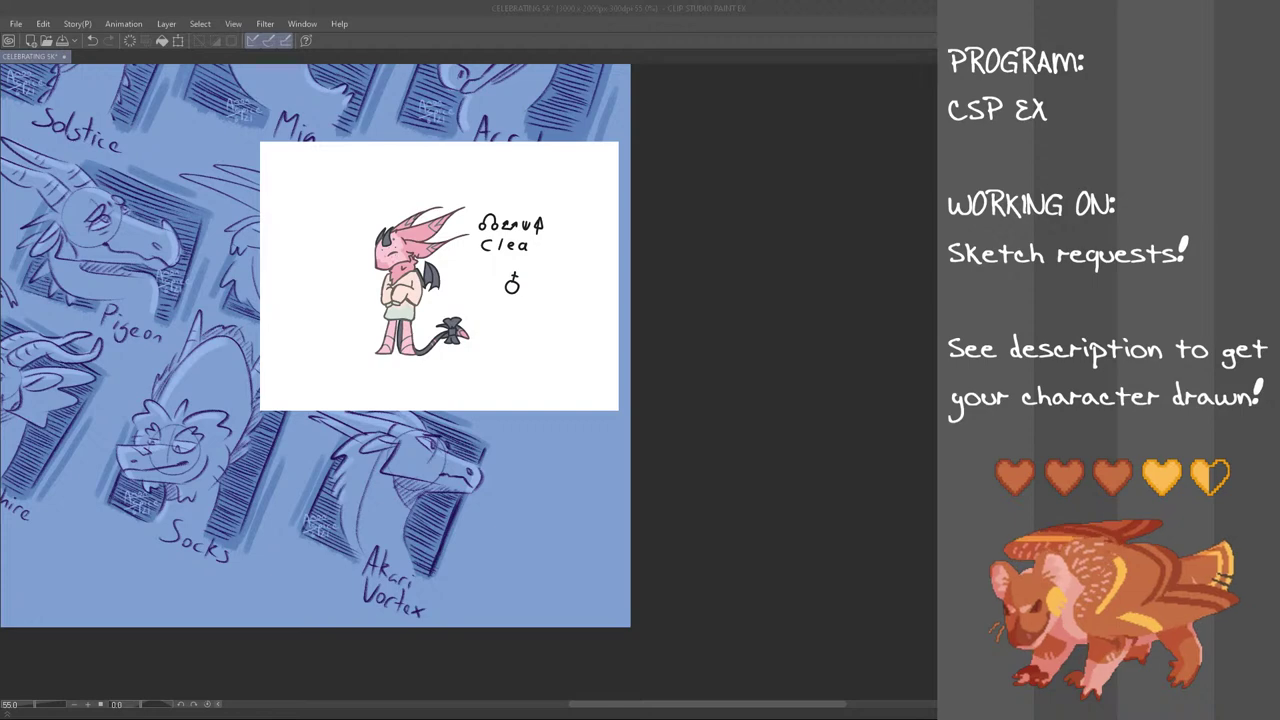
# Handwrite a purple name note in the Clea reference image's lower corner, redoing poor letters
pyautogui.click(506, 383)
pyautogui.moveTo(492, 360); pyautogui.dragTo(503, 387)
pyautogui.moveTo(489, 384)
pyautogui.mouseDown()
pyautogui.moveTo(502, 362)
pyautogui.moveTo(511, 388)
pyautogui.moveTo(537, 351)
pyautogui.moveTo(551, 382)
pyautogui.mouseUp()
pyautogui.hotkey('ctrl', 'z')
pyautogui.hotkey('ctrl', 'z')
pyautogui.hotkey('ctrl', 'z')
pyautogui.hotkey('ctrl', 'z')
pyautogui.hotkey('ctrl', 'z')
pyautogui.hotkey('ctrl', 'z')
pyautogui.hotkey('ctrl', 'z')
pyautogui.moveTo(542, 356)
pyautogui.mouseDown()
pyautogui.moveTo(560, 356)
pyautogui.moveTo(576, 402)
pyautogui.mouseUp()
pyautogui.hotkey('ctrl', 'z')
pyautogui.moveTo(589, 376)
pyautogui.mouseDown()
pyautogui.moveTo(598, 385)
pyautogui.moveTo(575, 402)
pyautogui.moveTo(597, 385)
pyautogui.mouseUp()
pyautogui.hotkey('ctrl', 'z')
pyautogui.hotkey('ctrl', 'z')
pyautogui.hotkey('ctrl', 'z')
pyautogui.moveTo(607, 354); pyautogui.dragTo(604, 387)
pyautogui.moveTo(617, 357); pyautogui.dragTo(614, 386)
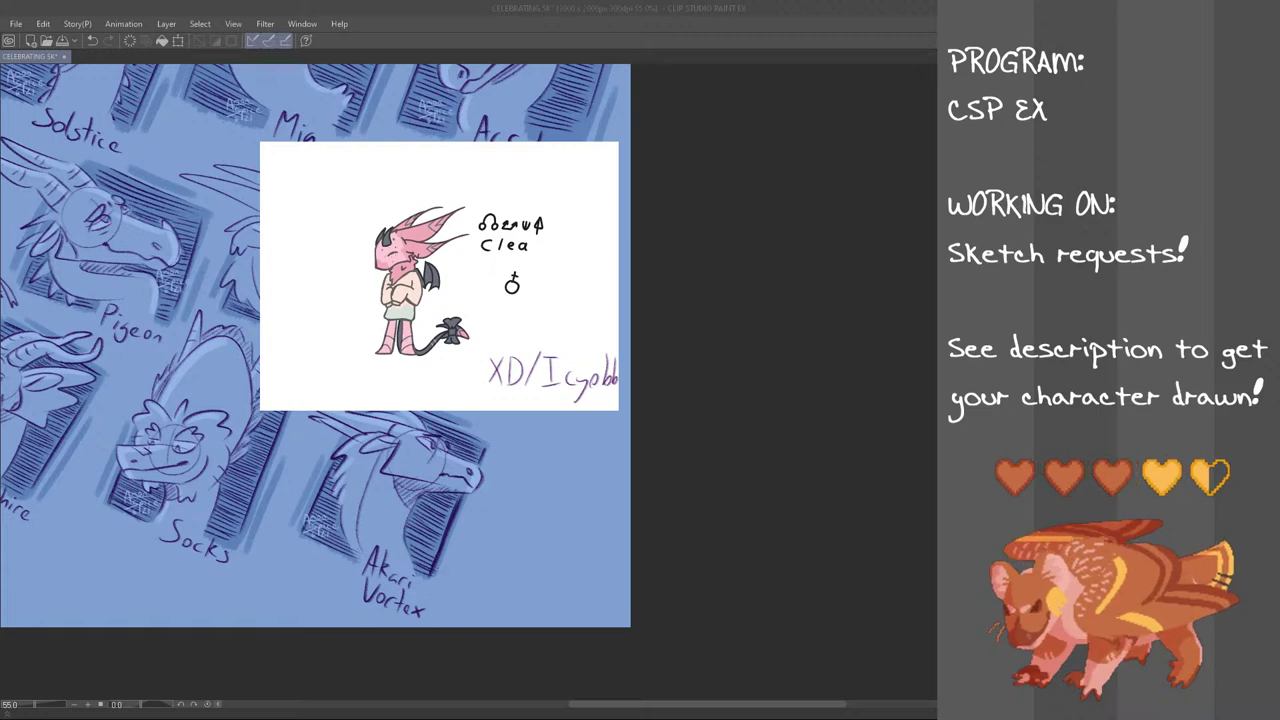
pyautogui.click(550, 6)
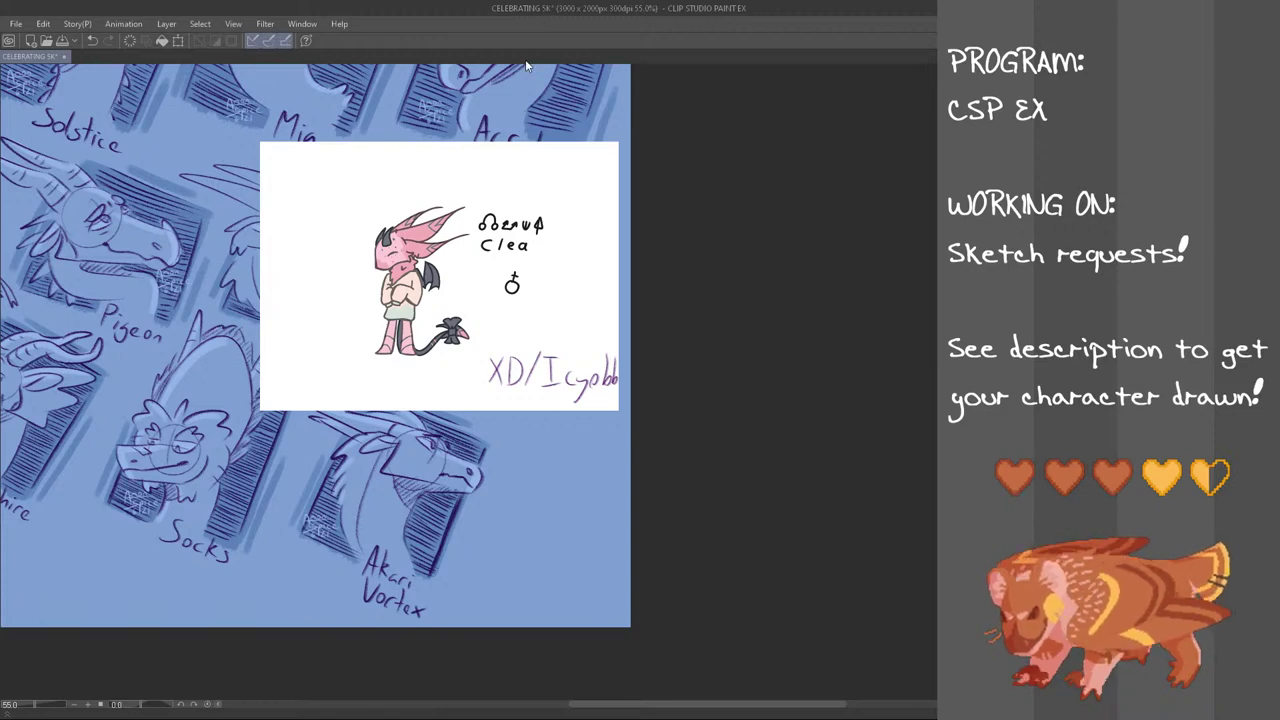
pyautogui.scroll(1, 521, 489)
pyautogui.scroll(1, 521, 489)
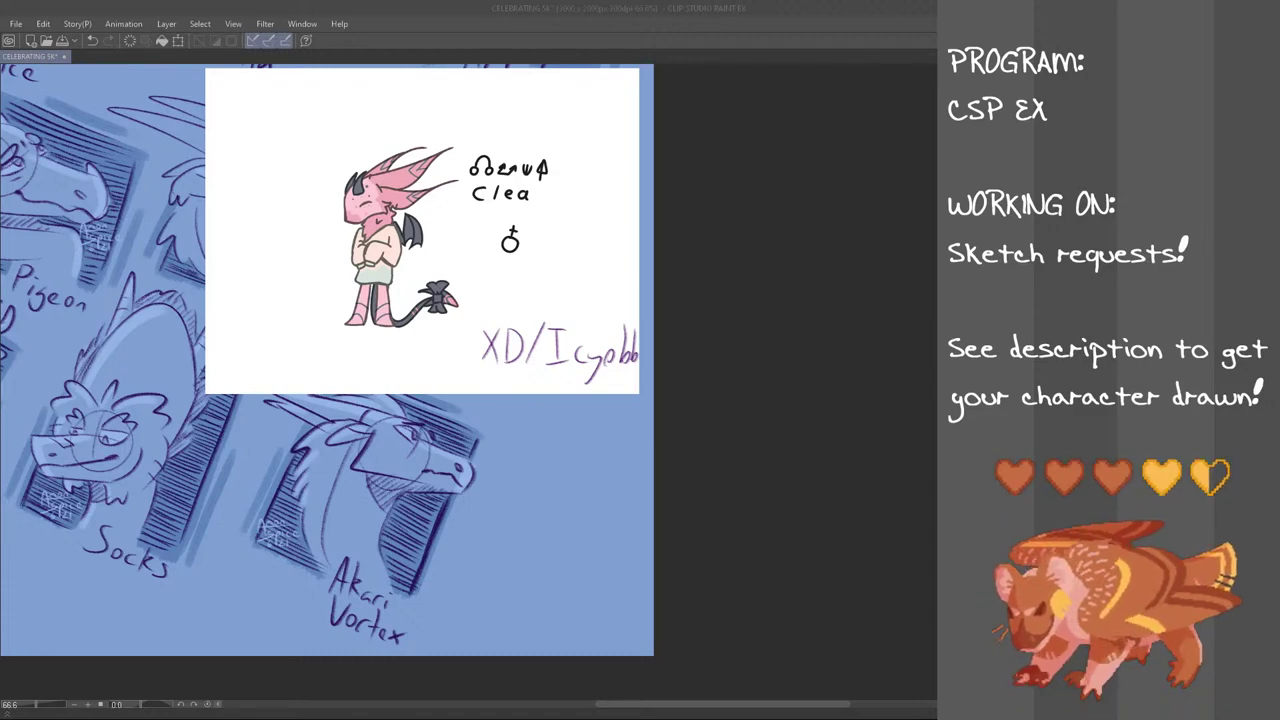
pyautogui.click(266, 6)
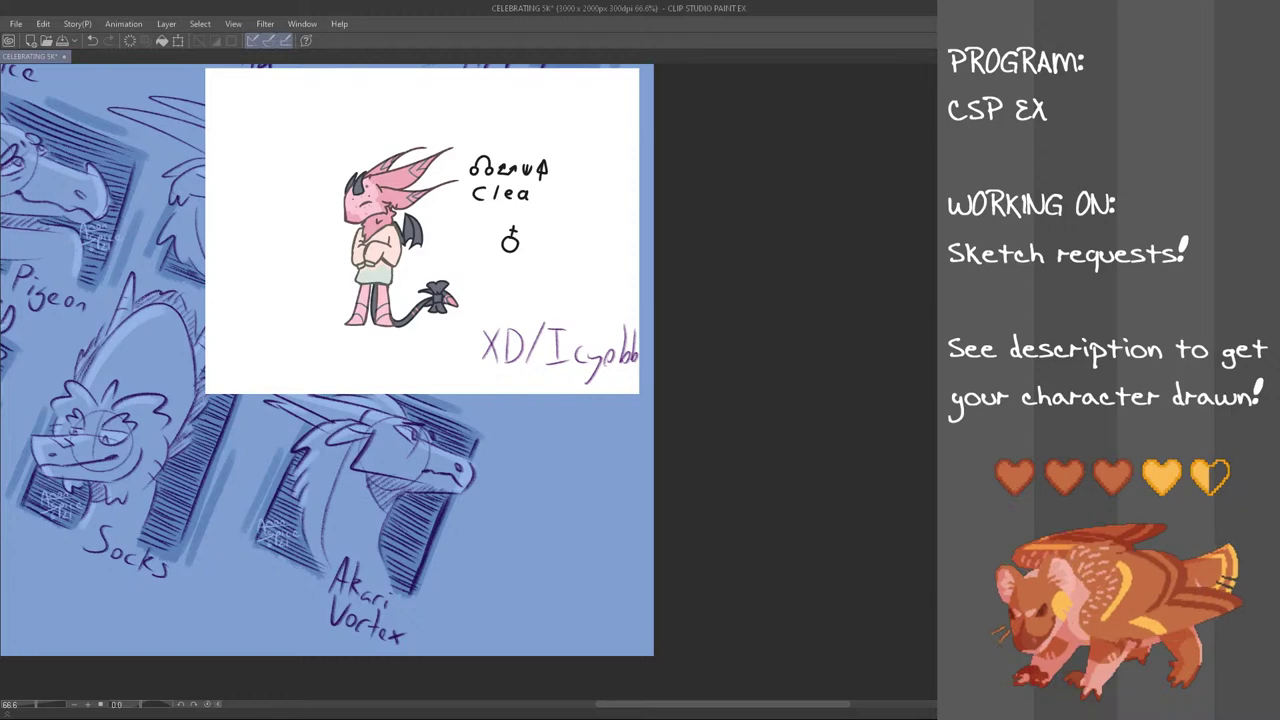
pyautogui.hotkey('alt', 'Tab')
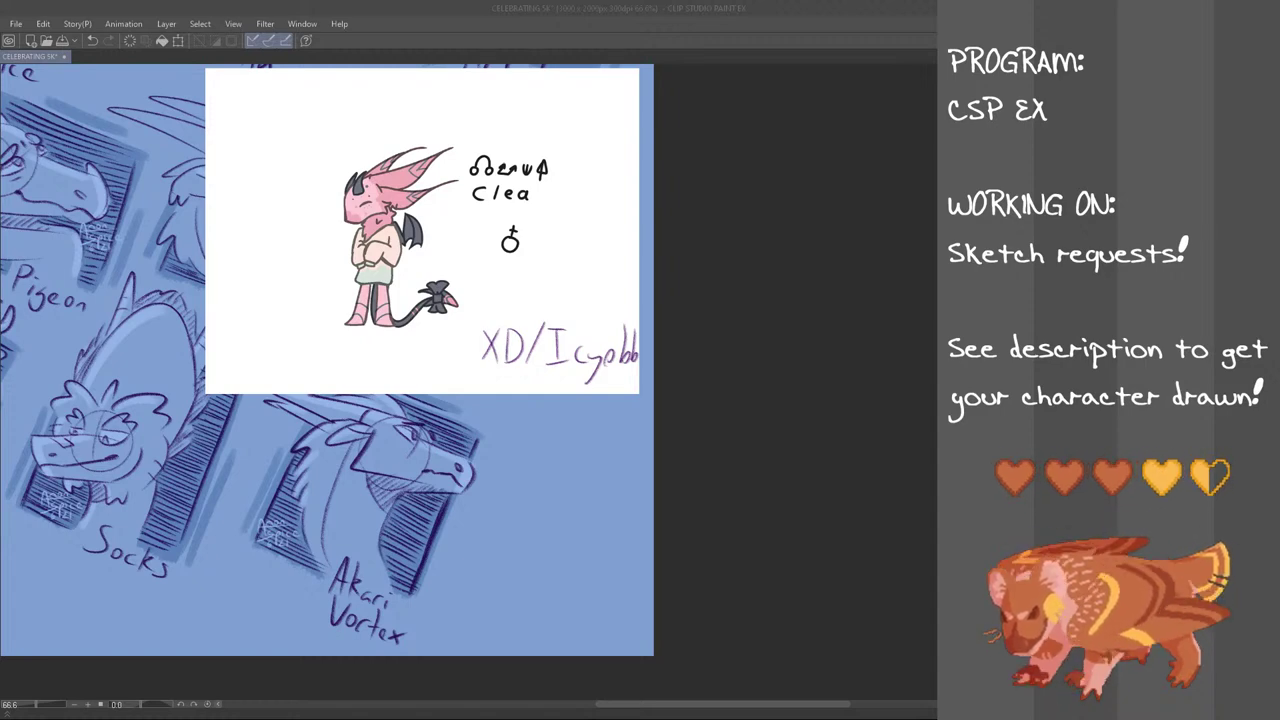
pyautogui.click(328, 4)
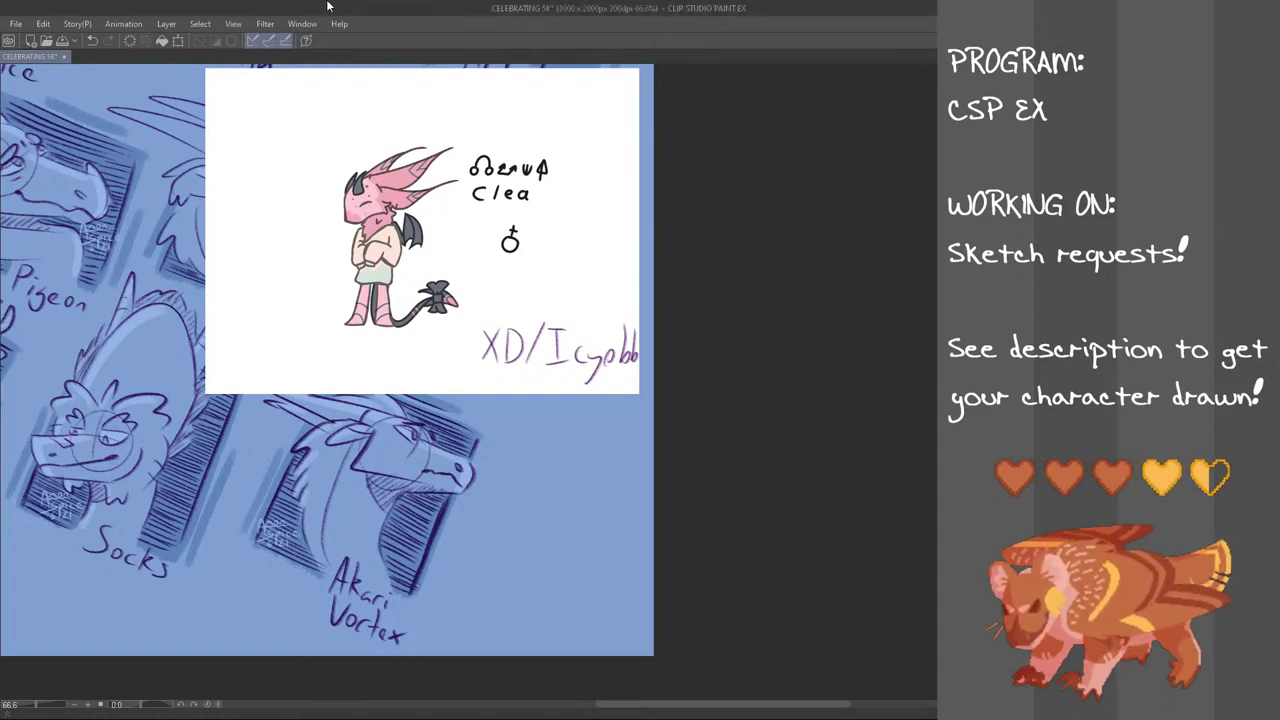
pyautogui.scroll(1, 543, 471)
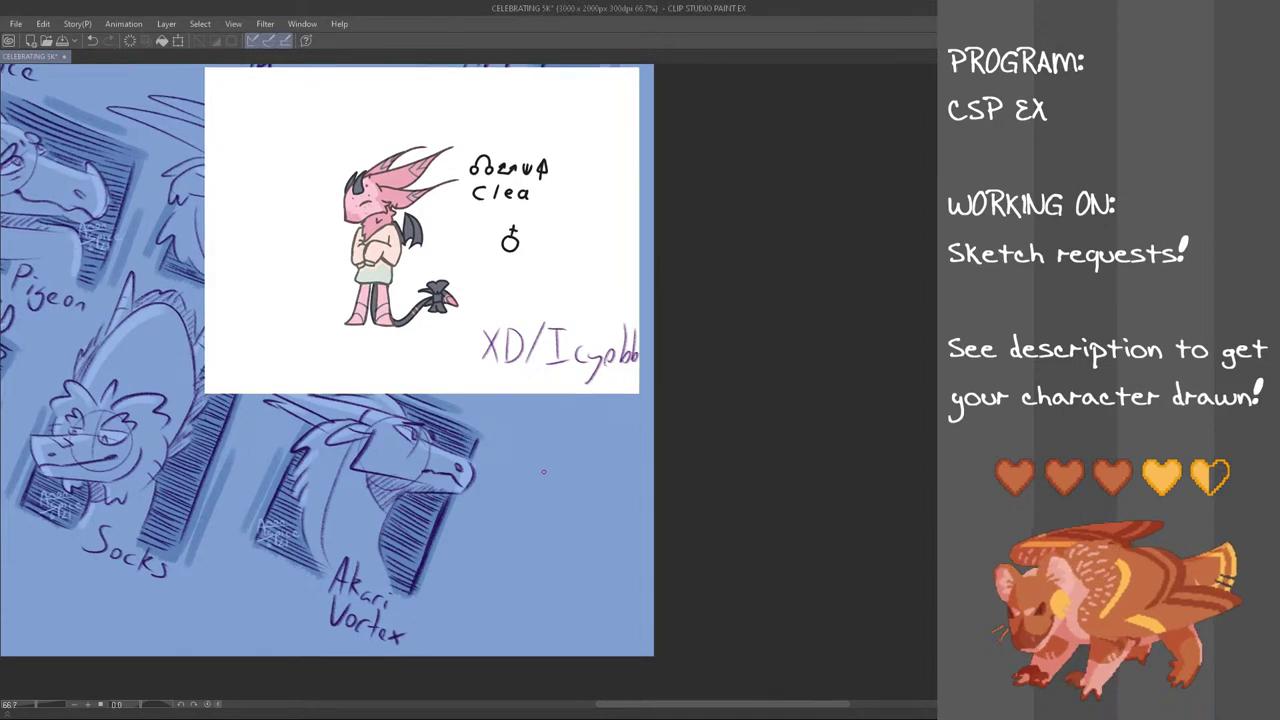
pyautogui.scroll(1, 548, 488)
pyautogui.scroll(-2, 545, 480)
pyautogui.scroll(1, 543, 478)
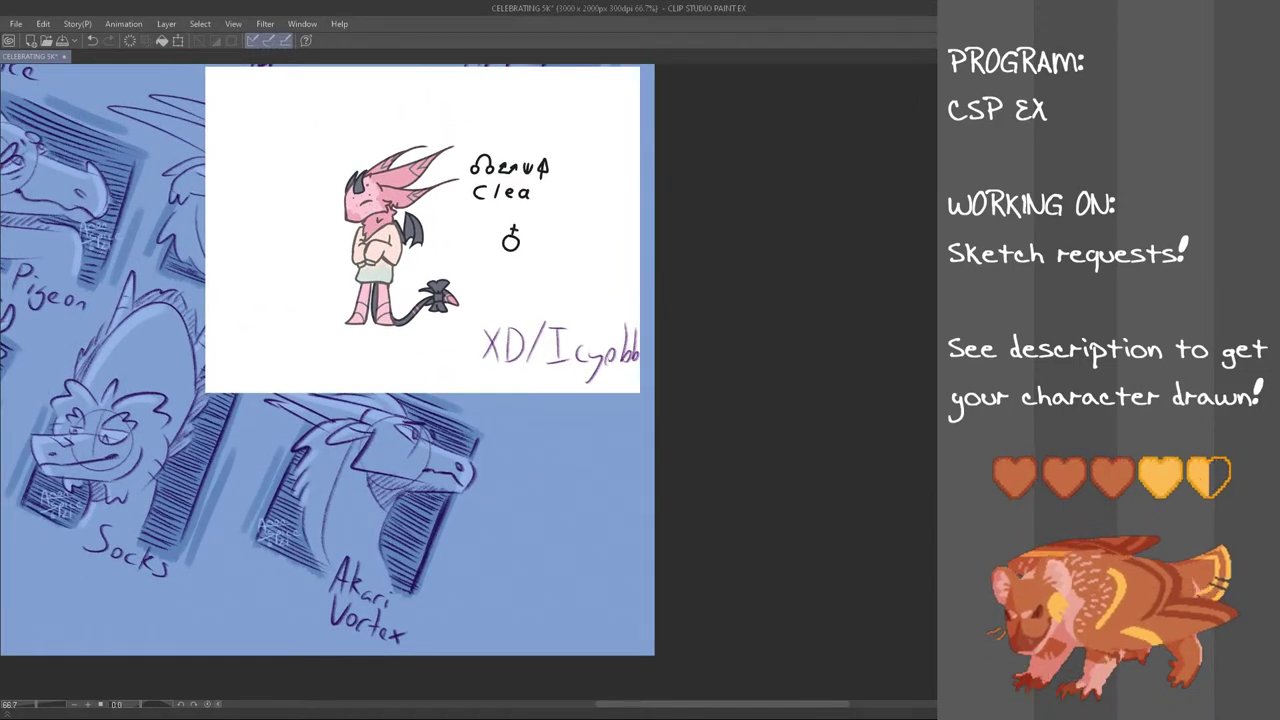
pyautogui.scroll(1, 539, 451)
pyautogui.moveTo(552, 492)
pyautogui.mouseDown()
pyautogui.moveTo(540, 560)
pyautogui.moveTo(570, 480)
pyautogui.mouseUp()
pyautogui.hotkey('ctrl', 'z')
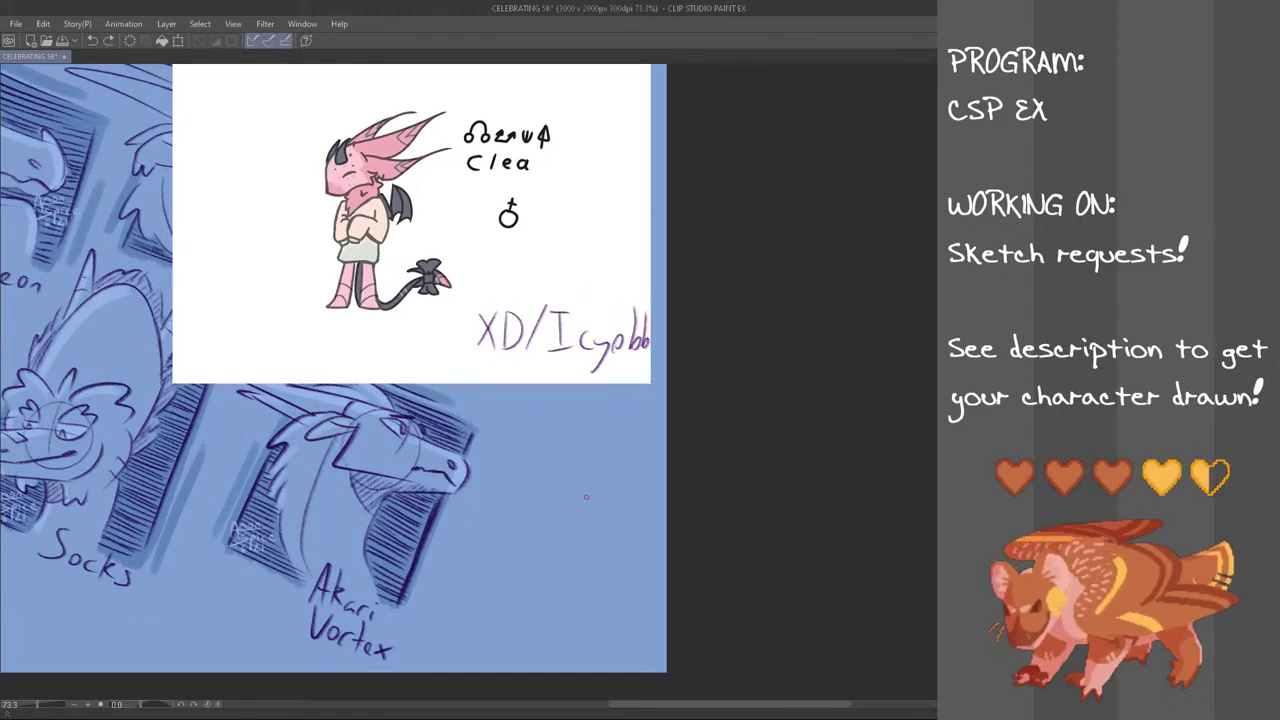
# Hide the finished busts and move the Clea reference image to the sheet's upper edge, beside the faint Zeena sketch
pyautogui.scroll(-5, 586, 496)
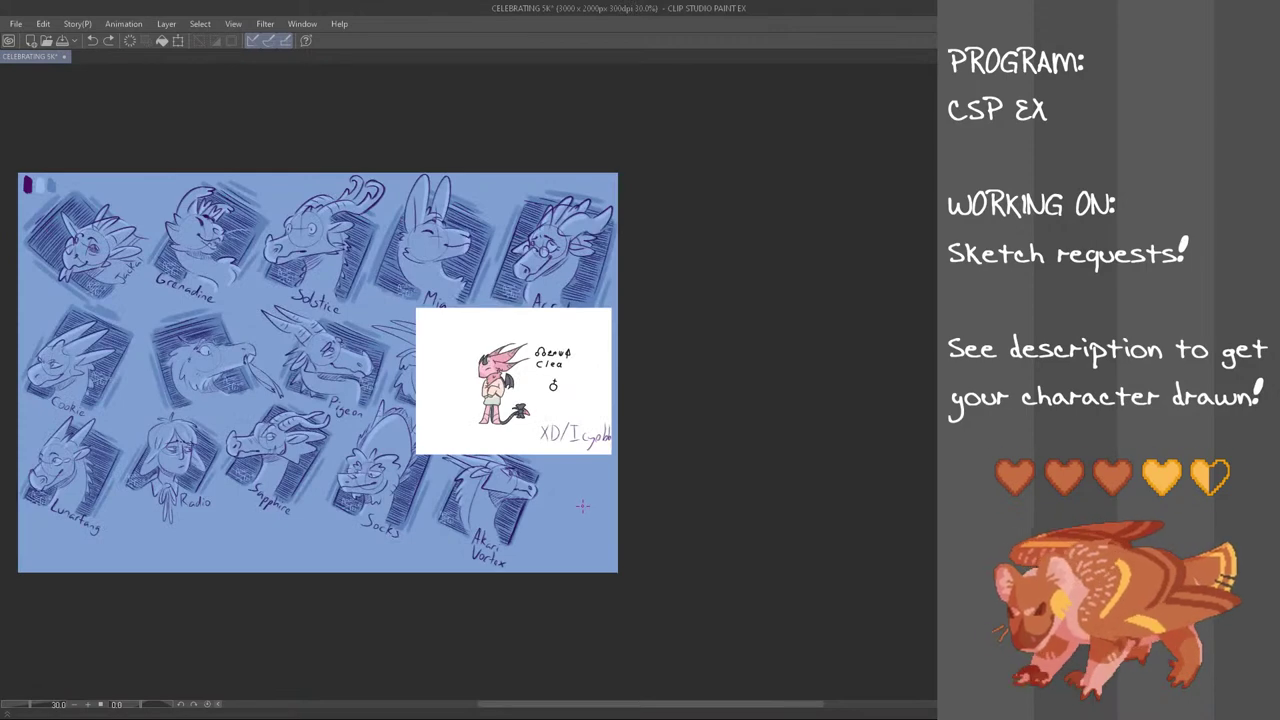
pyautogui.scroll(2, 583, 505)
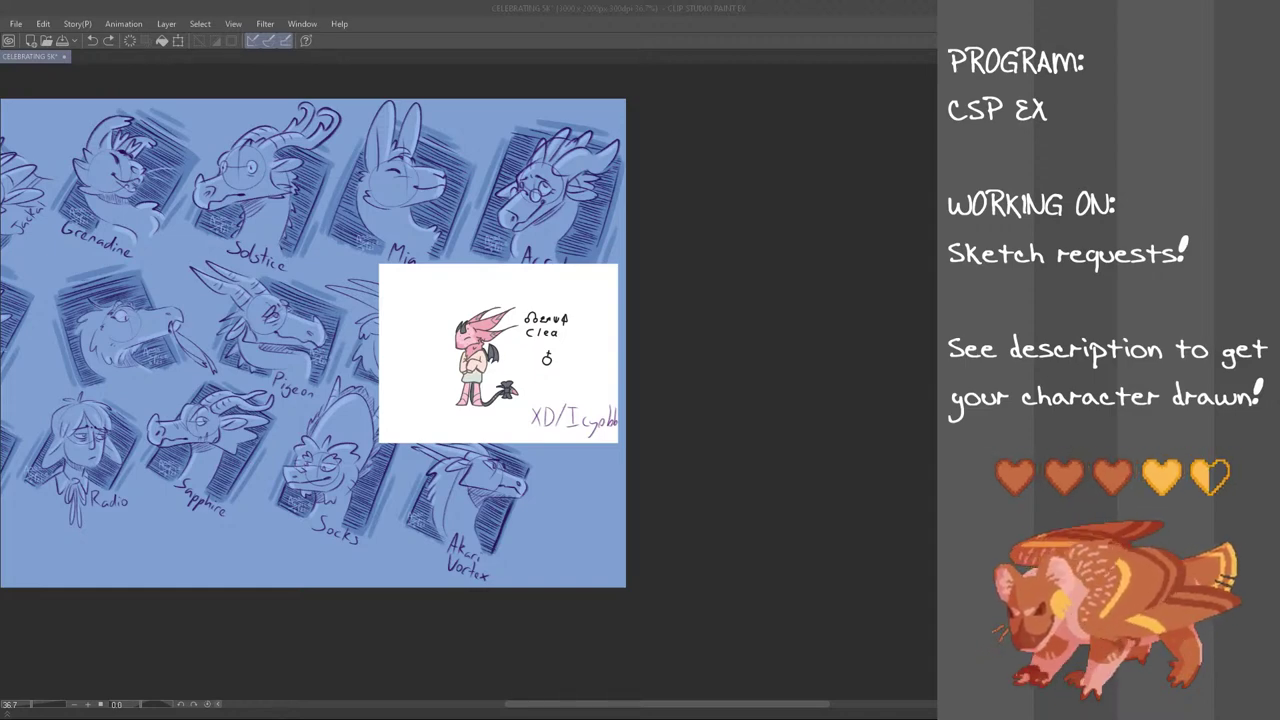
pyautogui.click(394, 6)
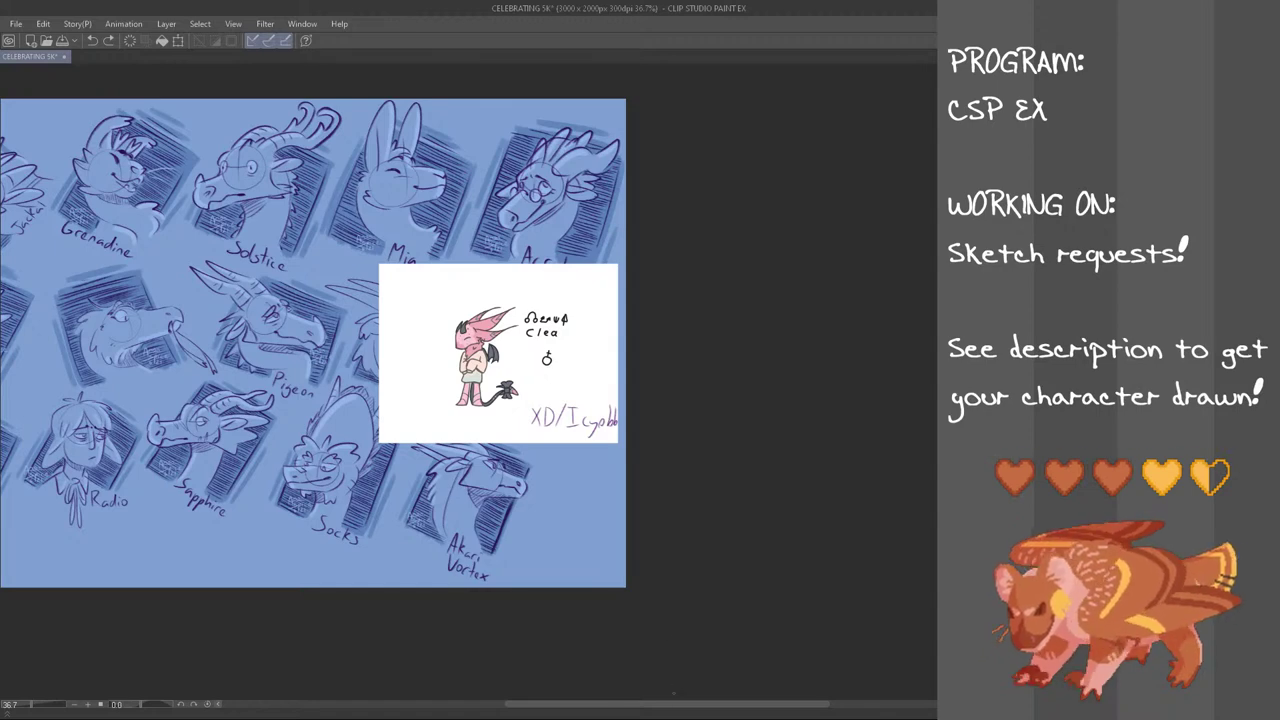
pyautogui.moveTo(676, 705); pyautogui.dragTo(611, 705)
pyautogui.moveTo(941, 390); pyautogui.dragTo(941, 369)
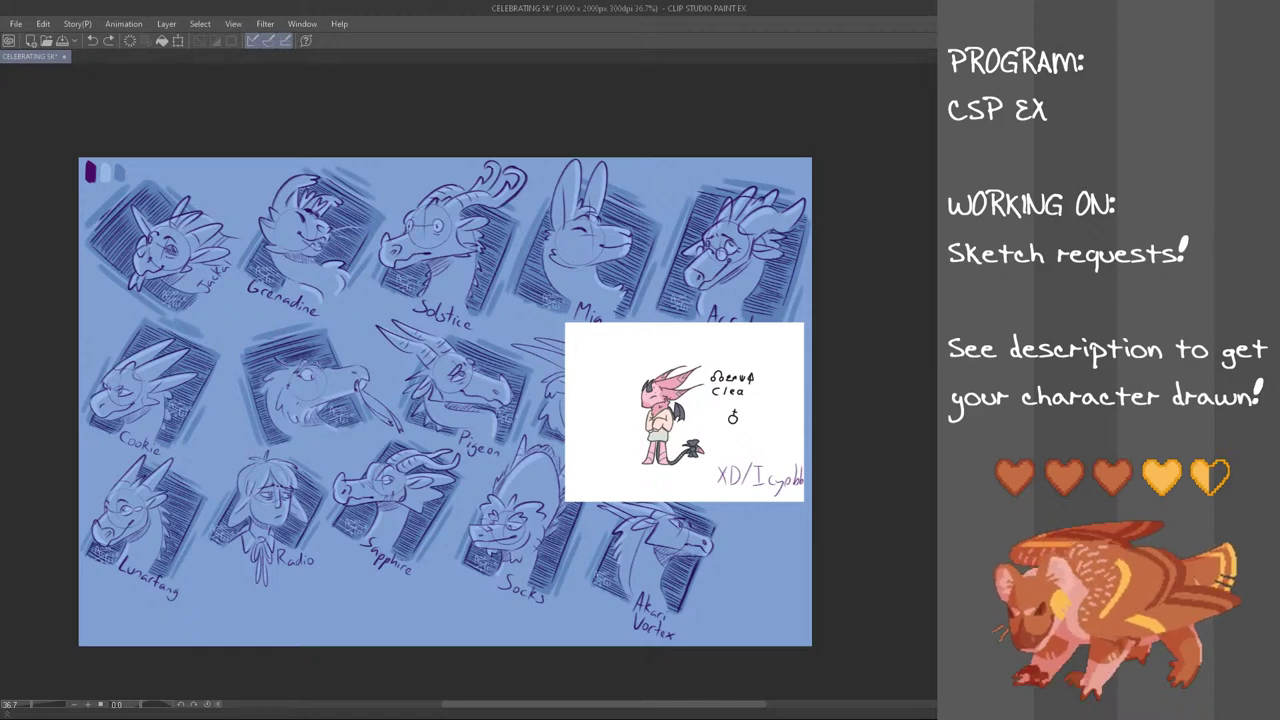
pyautogui.scroll(1, 445, 402)
pyautogui.scroll(-1, 445, 402)
pyautogui.scroll(1, 445, 402)
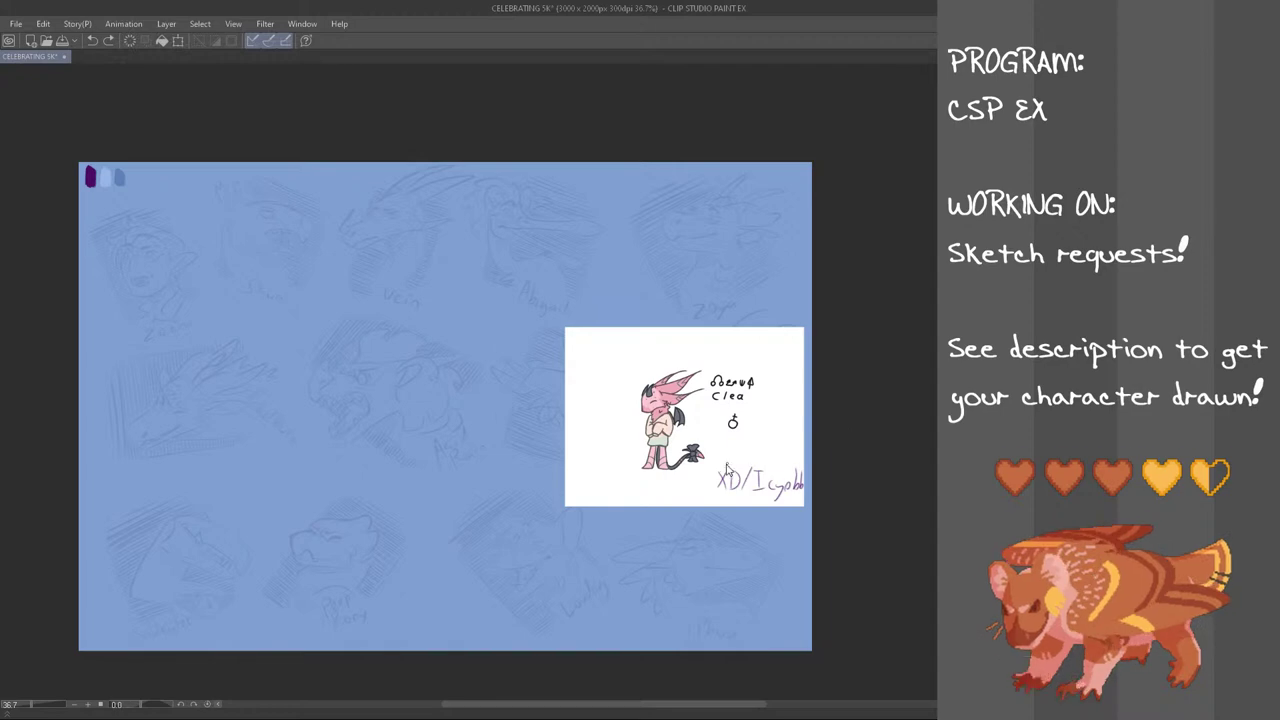
pyautogui.hotkey('ctrl', 't')
pyautogui.moveTo(723, 470); pyautogui.dragTo(393, 311)
pyautogui.click(316, 370)
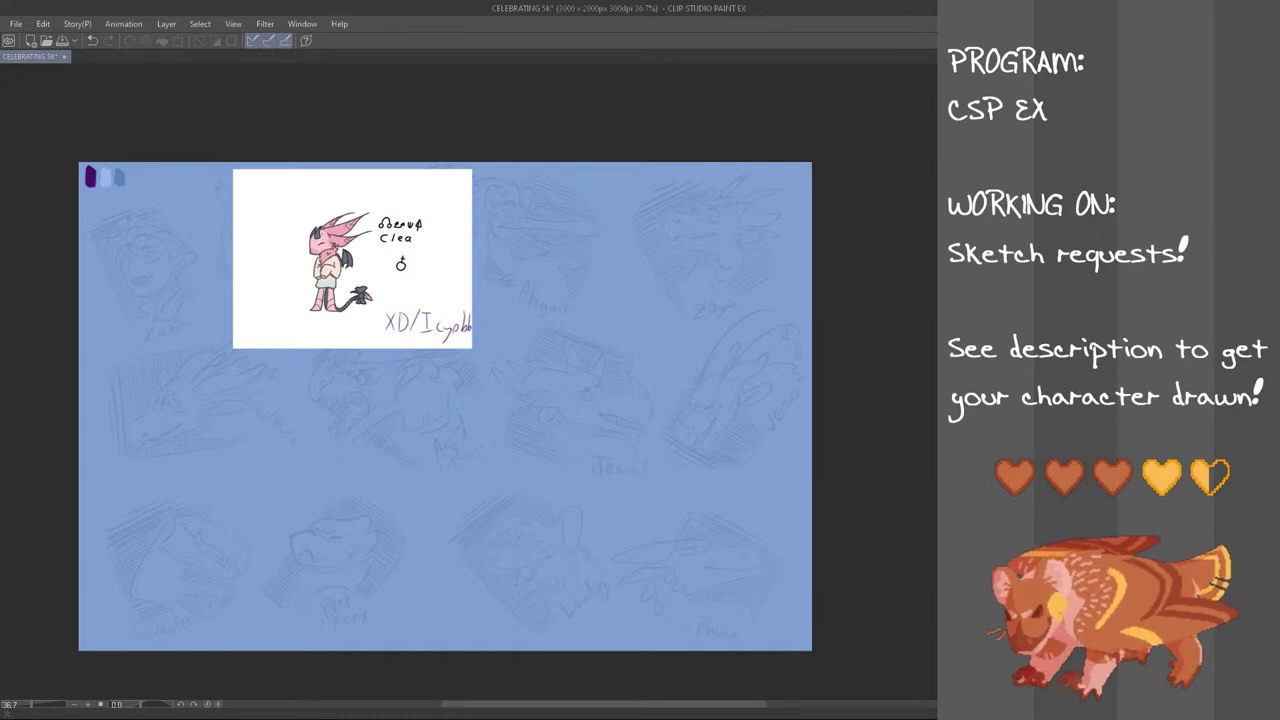
# On a new layer, sketch Clea's head circle with curved facial guidelines over the faint Zeena sketch, redoing poor strokes
pyautogui.moveTo(690, 706); pyautogui.dragTo(619, 700)
pyautogui.scroll(2, 370, 261)
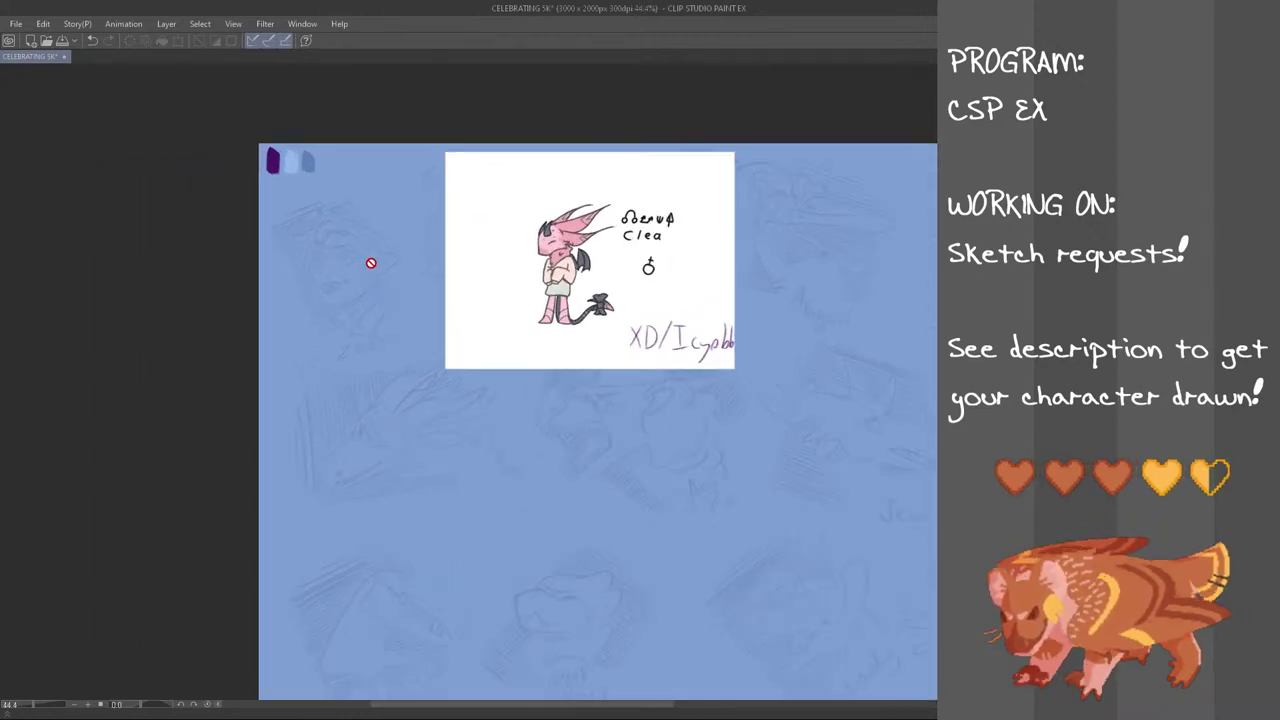
pyautogui.scroll(2, 370, 261)
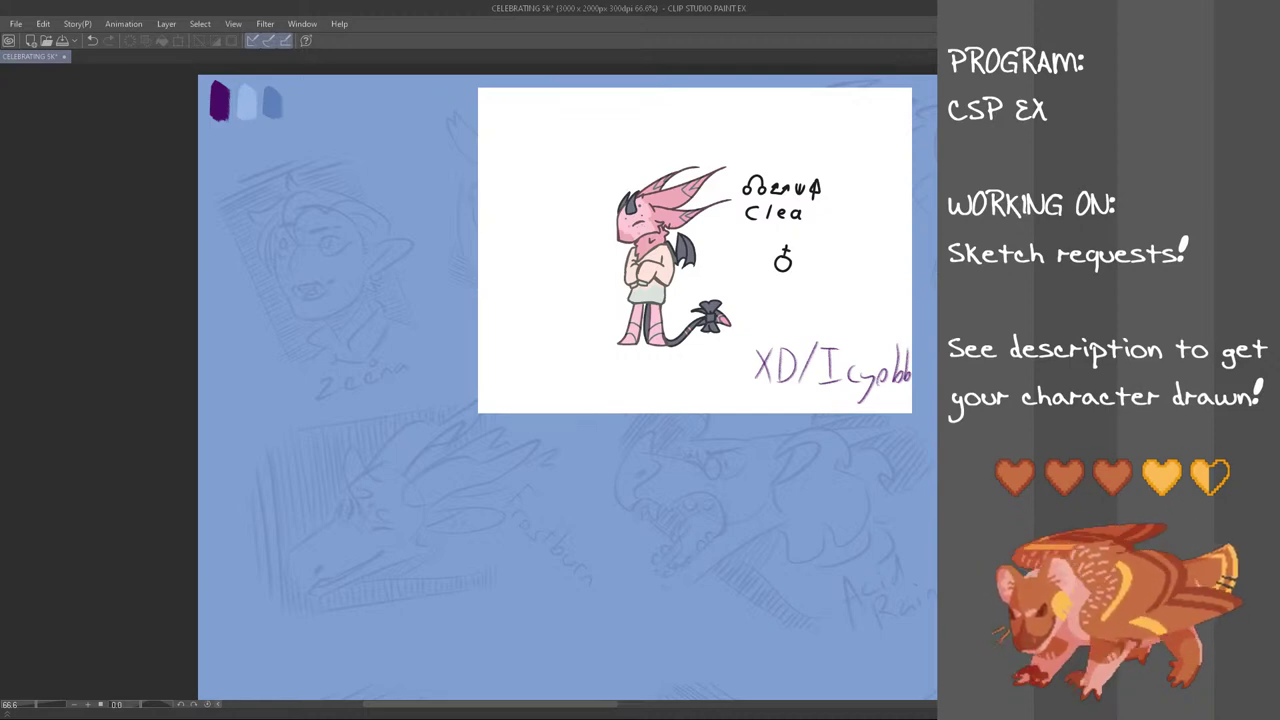
pyautogui.hotkey('ctrl', 'shift', 'n')
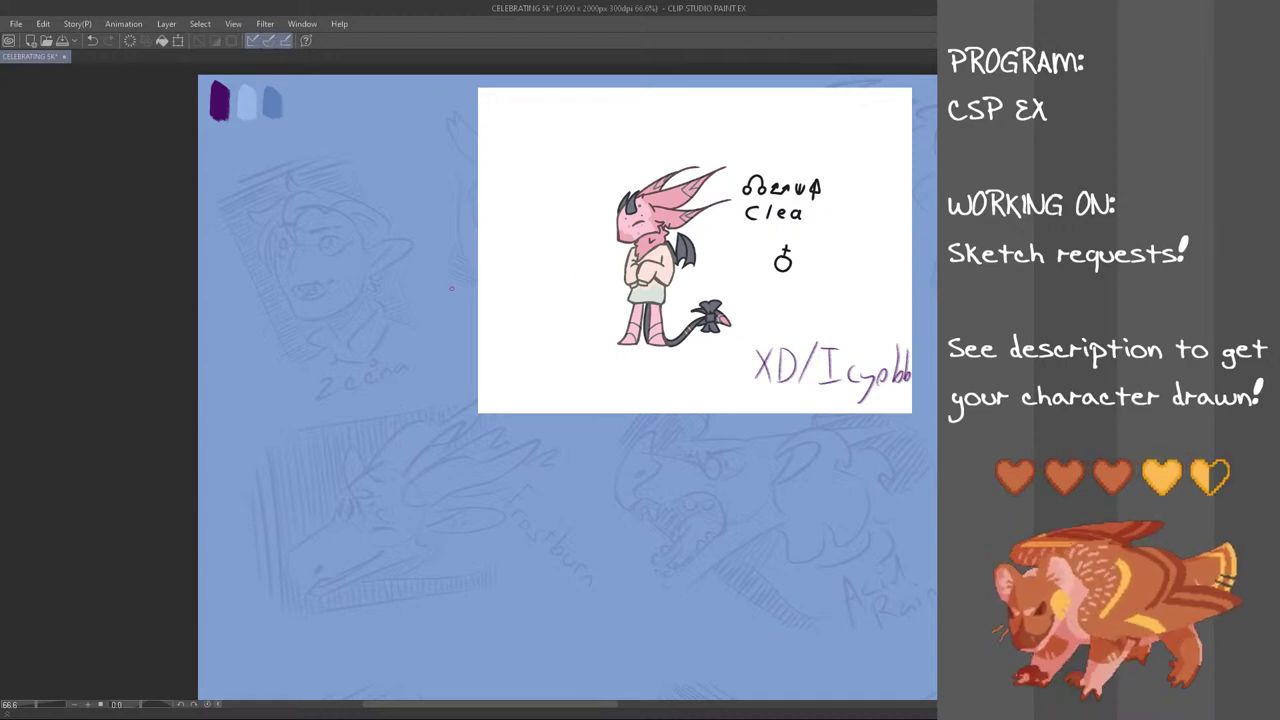
pyautogui.scroll(2, 431, 367)
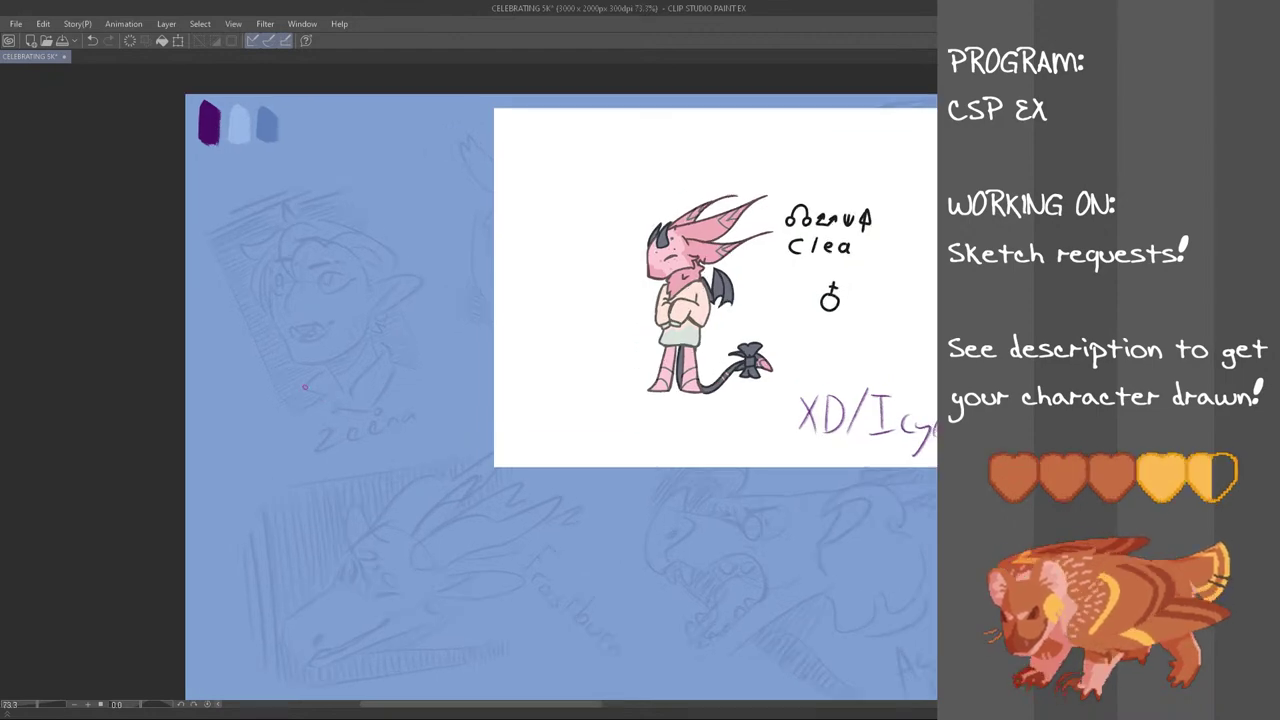
pyautogui.scroll(1, 305, 387)
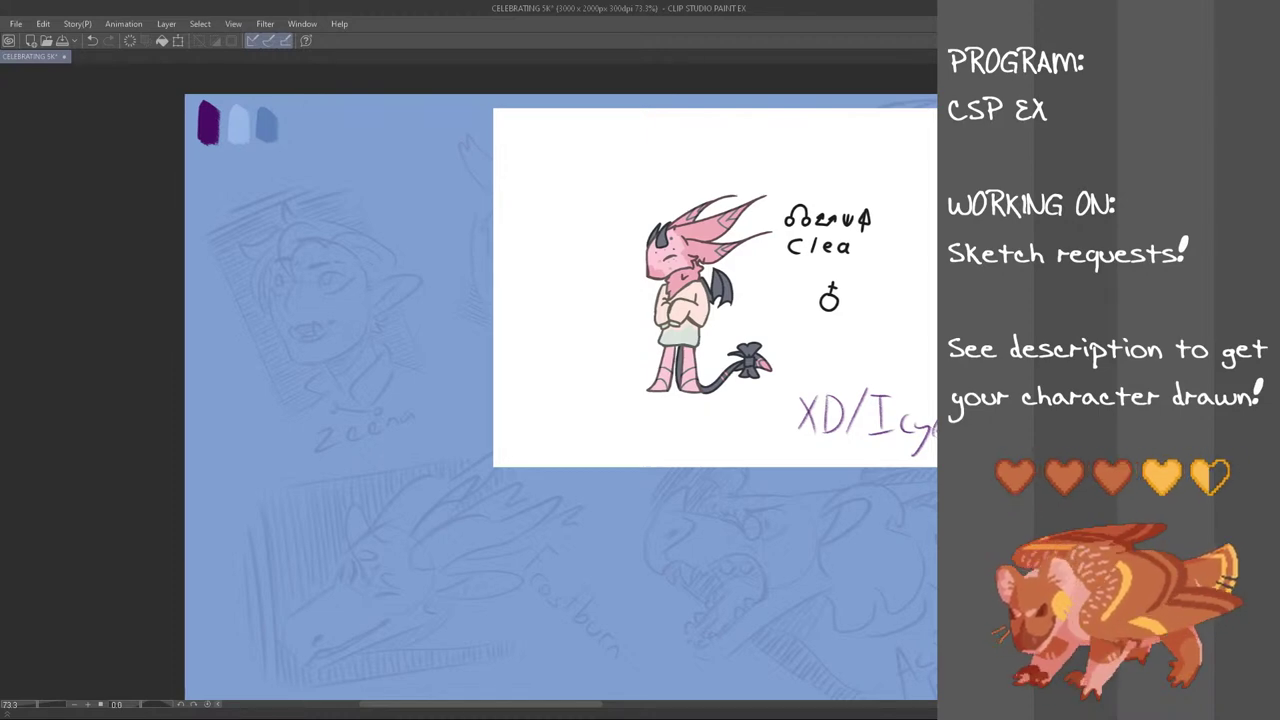
pyautogui.scroll(1, 560, 397)
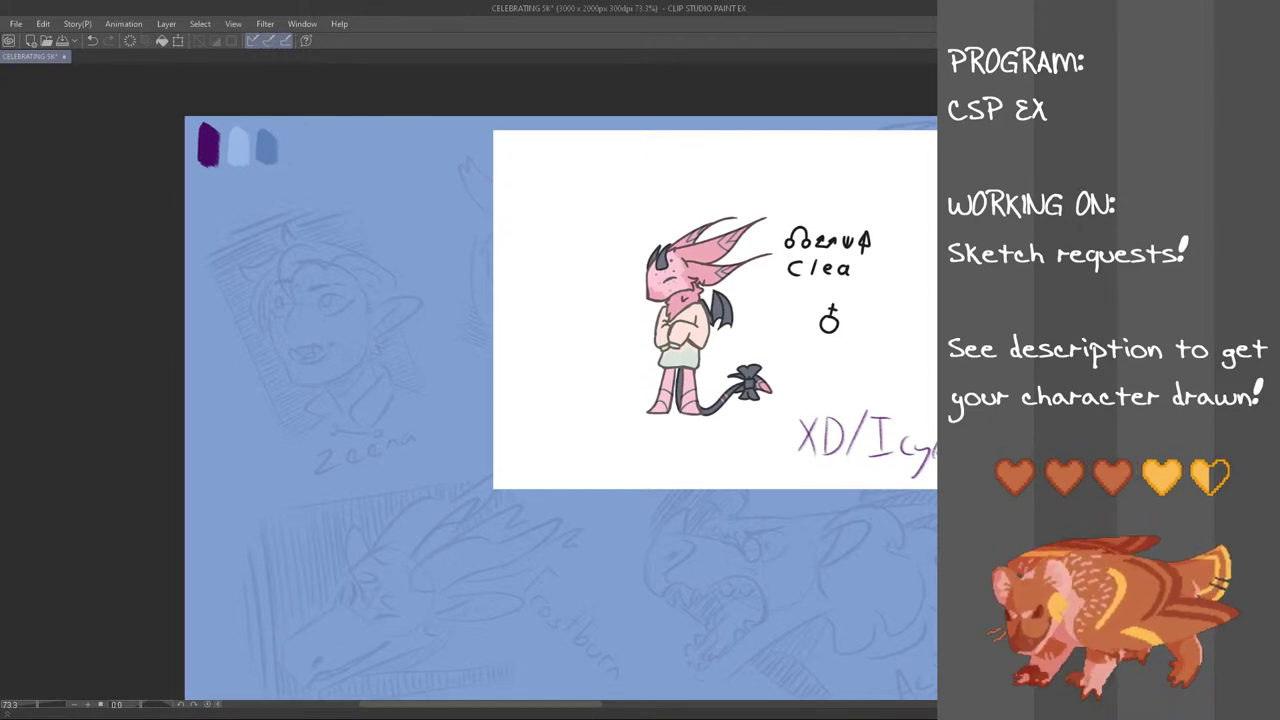
pyautogui.moveTo(318, 308)
pyautogui.mouseDown()
pyautogui.moveTo(390, 333)
pyautogui.moveTo(349, 267)
pyautogui.moveTo(397, 311)
pyautogui.moveTo(350, 288)
pyautogui.moveTo(373, 355)
pyautogui.moveTo(352, 302)
pyautogui.moveTo(317, 354)
pyautogui.moveTo(315, 312)
pyautogui.moveTo(396, 337)
pyautogui.moveTo(345, 359)
pyautogui.moveTo(346, 306)
pyautogui.moveTo(376, 354)
pyautogui.moveTo(365, 296)
pyautogui.moveTo(354, 312)
pyautogui.moveTo(317, 292)
pyautogui.mouseUp()
pyautogui.hotkey('ctrl', 'z')
pyautogui.hotkey('ctrl', 'z')
pyautogui.hotkey('ctrl', 'z')
pyautogui.hotkey('ctrl', 'z')
pyautogui.hotkey('ctrl', 'z')
pyautogui.hotkey('ctrl', 'z')
pyautogui.hotkey('ctrl', 'z')
pyautogui.hotkey('ctrl', 'z')
pyautogui.hotkey('ctrl', 'z')
pyautogui.hotkey('ctrl', 'z')
pyautogui.hotkey('ctrl', 'z')
pyautogui.moveTo(338, 322); pyautogui.dragTo(350, 272)
pyautogui.hotkey('ctrl', 'z')
pyautogui.moveTo(333, 329)
pyautogui.mouseDown()
pyautogui.moveTo(345, 275)
pyautogui.moveTo(334, 314)
pyautogui.mouseUp()
pyautogui.moveTo(321, 297); pyautogui.dragTo(356, 284)
pyautogui.hotkey('ctrl', 'z')
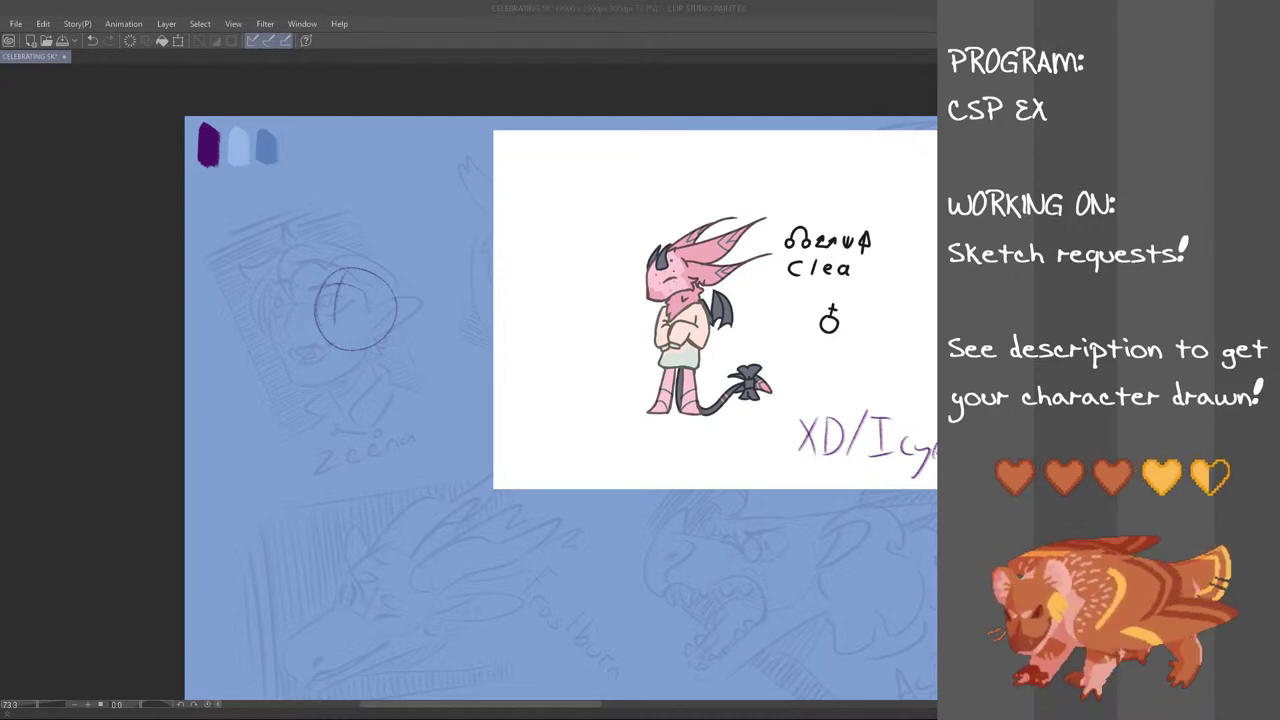
# Sketch the forehead and front of Clea's short muzzle beside the head circle, redoing poor strokes
pyautogui.click(326, 6)
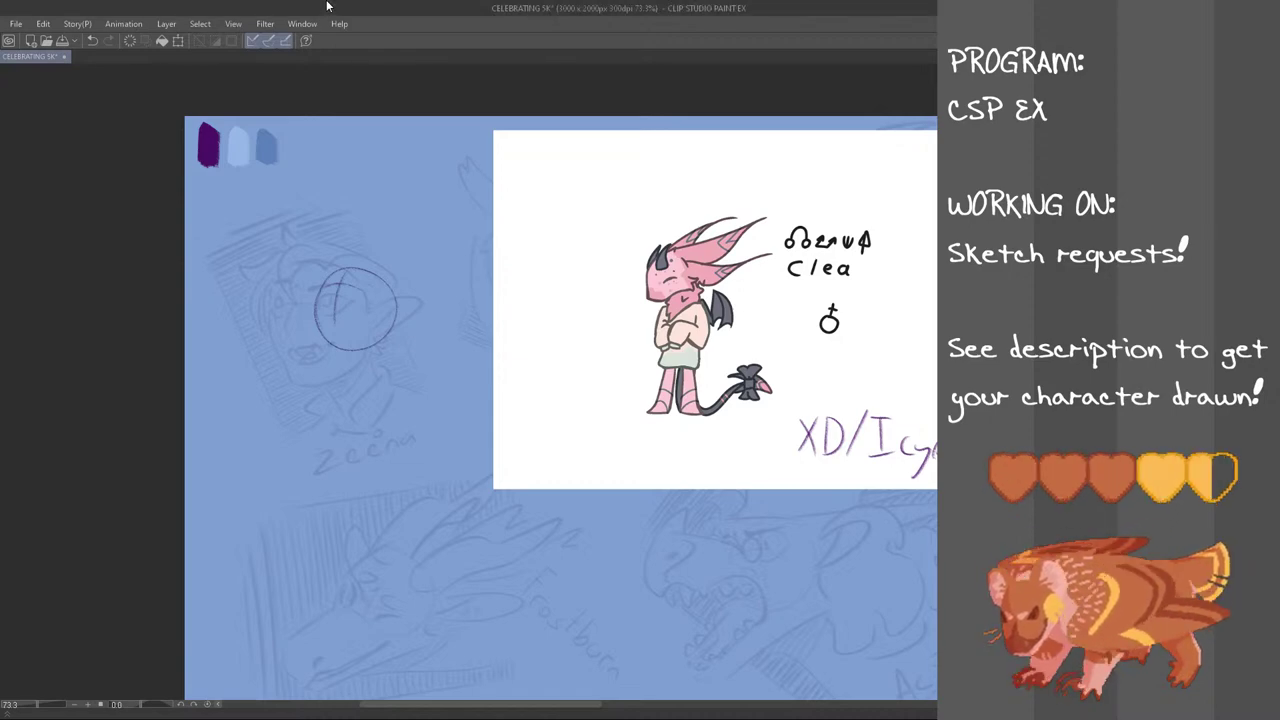
pyautogui.moveTo(288, 264)
pyautogui.mouseDown()
pyautogui.moveTo(358, 267)
pyautogui.moveTo(297, 276)
pyautogui.moveTo(292, 292)
pyautogui.moveTo(315, 281)
pyautogui.moveTo(295, 307)
pyautogui.mouseUp()
pyautogui.hotkey('ctrl', 'z')
pyautogui.hotkey('ctrl', 'z')
pyautogui.hotkey('ctrl', 'z')
pyautogui.hotkey('ctrl', 'z')
pyautogui.hotkey('ctrl', 'z')
pyautogui.hotkey('ctrl', 'z')
pyautogui.hotkey('ctrl', 'z')
pyautogui.hotkey('ctrl', 'z')
# Sketch Clea's mouth, jawline and pointed cheek tufts around the lower head circle, redoing poor strokes
pyautogui.moveTo(297, 304)
pyautogui.mouseDown()
pyautogui.moveTo(312, 312)
pyautogui.moveTo(308, 342)
pyautogui.moveTo(300, 334)
pyautogui.moveTo(312, 344)
pyautogui.moveTo(306, 312)
pyautogui.moveTo(311, 356)
pyautogui.moveTo(389, 345)
pyautogui.moveTo(388, 356)
pyautogui.moveTo(400, 336)
pyautogui.moveTo(413, 347)
pyautogui.moveTo(406, 327)
pyautogui.moveTo(398, 341)
pyautogui.mouseUp()
pyautogui.hotkey('ctrl', 'z')
pyautogui.hotkey('ctrl', 'z')
pyautogui.hotkey('ctrl', 'z')
pyautogui.hotkey('ctrl', 'z')
pyautogui.hotkey('ctrl', 'z')
pyautogui.hotkey('ctrl', 'z')
pyautogui.hotkey('ctrl', 'z')
pyautogui.hotkey('ctrl', 'z')
pyautogui.hotkey('ctrl', 'z')
pyautogui.hotkey('ctrl', 'z')
pyautogui.hotkey('ctrl', 'z')
pyautogui.hotkey('ctrl', 'z')
pyautogui.hotkey('ctrl', 'z')
pyautogui.hotkey('ctrl', 'z')
pyautogui.hotkey('ctrl', 'z')
pyautogui.hotkey('ctrl', 'z')
pyautogui.hotkey('ctrl', 'z')
pyautogui.hotkey('ctrl', 'z')
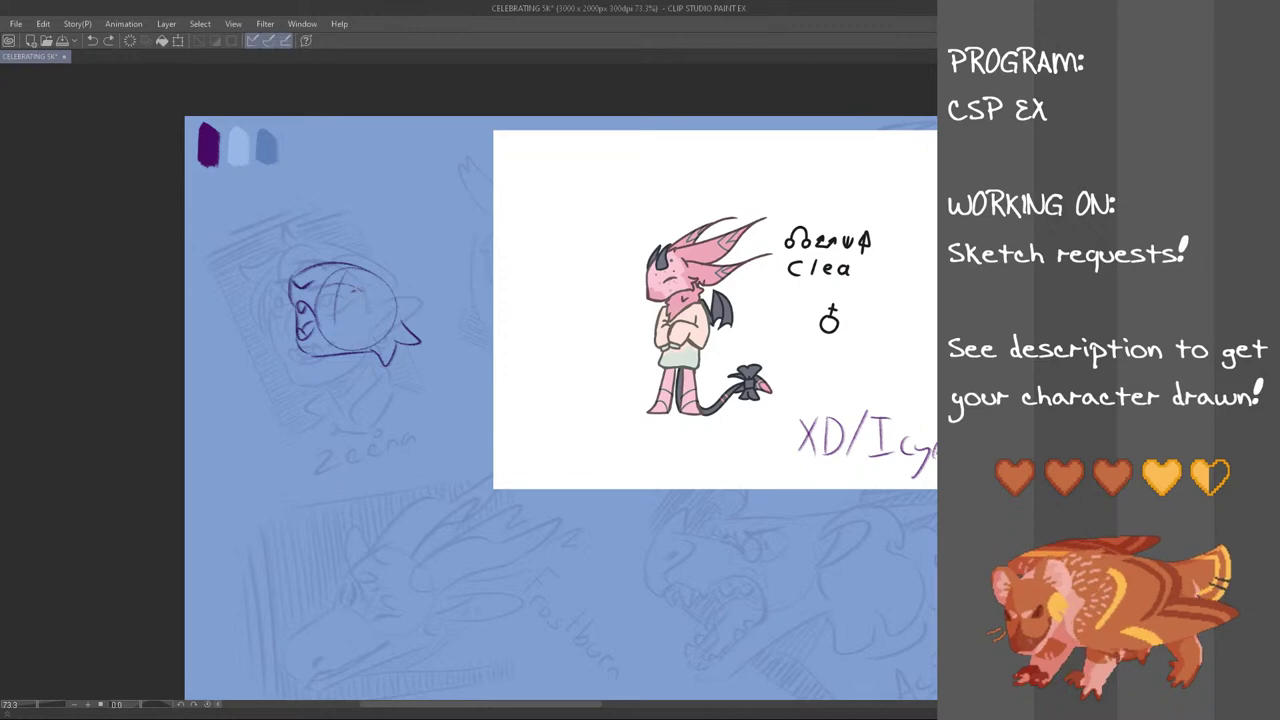
# Draw Clea's closed near eye as a thick curved line inside the head circle
pyautogui.moveTo(356, 292); pyautogui.dragTo(372, 286)
pyautogui.hotkey('ctrl', 'z')
pyautogui.hotkey('ctrl', 'z')
pyautogui.hotkey('ctrl', 'z')
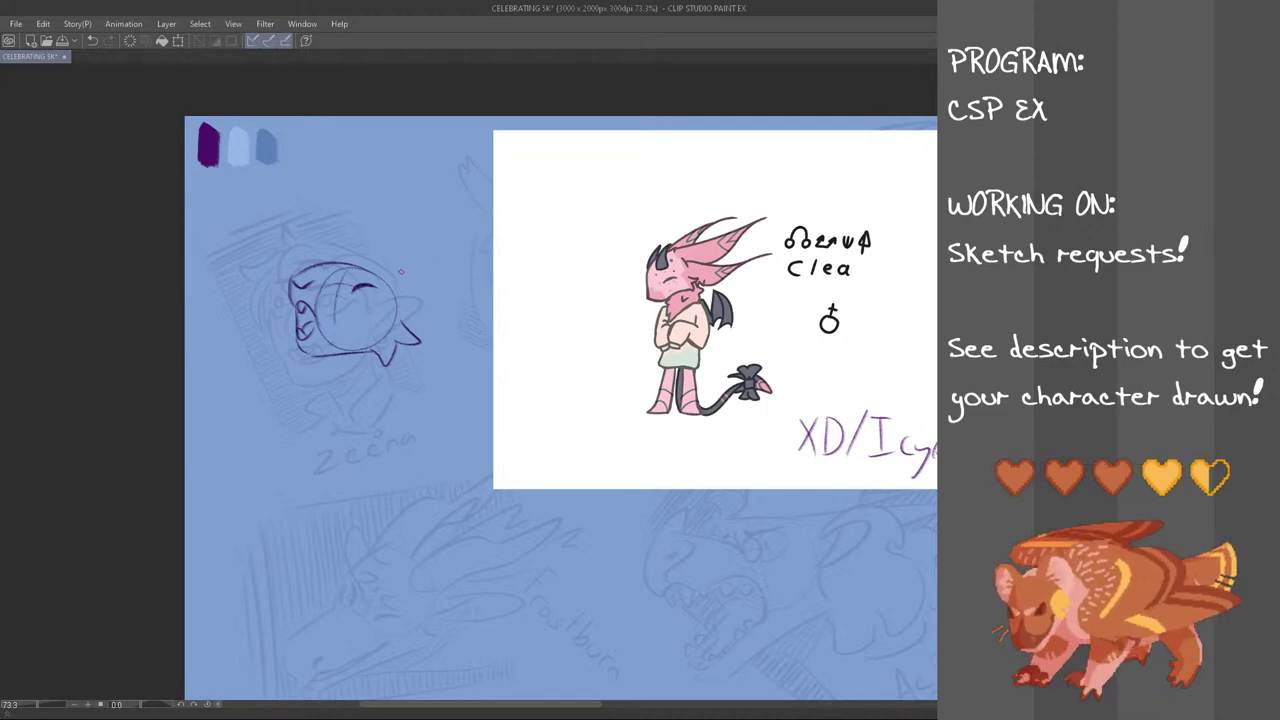
# Sketch Clea's two short backswept horns on top of the head, redoing poor strokes
pyautogui.moveTo(384, 268)
pyautogui.mouseDown()
pyautogui.moveTo(396, 283)
pyautogui.moveTo(373, 267)
pyautogui.moveTo(389, 284)
pyautogui.moveTo(423, 268)
pyautogui.moveTo(389, 286)
pyautogui.moveTo(420, 272)
pyautogui.moveTo(389, 286)
pyautogui.moveTo(389, 254)
pyautogui.moveTo(370, 272)
pyautogui.moveTo(391, 282)
pyautogui.moveTo(377, 285)
pyautogui.moveTo(404, 267)
pyautogui.mouseUp()
pyautogui.hotkey('ctrl', 'z')
pyautogui.hotkey('ctrl', 'z')
pyautogui.hotkey('ctrl', 'z')
pyautogui.hotkey('ctrl', 'z')
pyautogui.hotkey('ctrl', 'z')
pyautogui.hotkey('ctrl', 'z')
pyautogui.hotkey('ctrl', 'z')
pyautogui.hotkey('ctrl', 'z')
pyautogui.hotkey('ctrl', 'z')
pyautogui.hotkey('ctrl', 'z')
pyautogui.hotkey('ctrl', 'z')
pyautogui.hotkey('ctrl', 'z')
pyautogui.hotkey('ctrl', 'z')
pyautogui.hotkey('ctrl', 'z')
# Sketch a short line for the front of Clea's neck below the jaw, redoing poor strokes
pyautogui.moveTo(344, 357)
pyautogui.mouseDown()
pyautogui.moveTo(339, 391)
pyautogui.moveTo(316, 379)
pyautogui.mouseUp()
pyautogui.hotkey('ctrl', 'z')
pyautogui.hotkey('ctrl', 'z')
pyautogui.hotkey('ctrl', 'z')
pyautogui.moveTo(392, 350); pyautogui.dragTo(402, 390)
pyautogui.hotkey('ctrl', 'z')
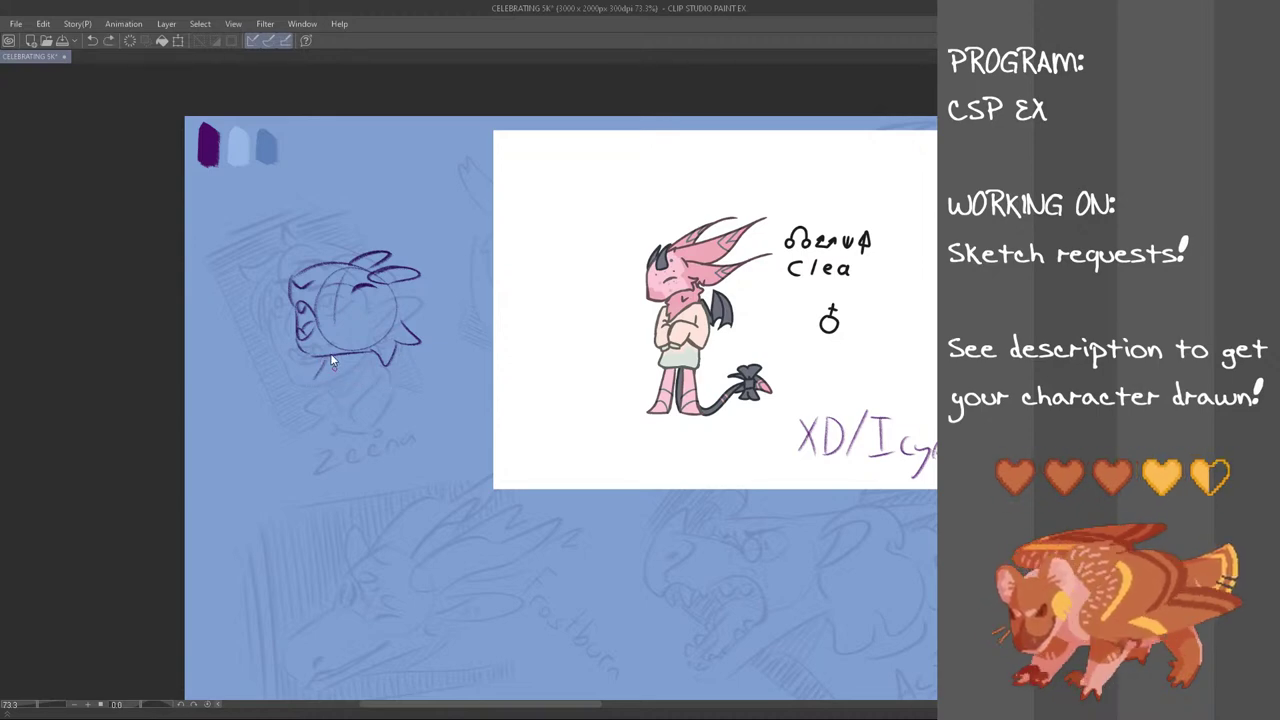
pyautogui.hotkey('ctrl', 'z')
pyautogui.moveTo(332, 360); pyautogui.dragTo(328, 381)
pyautogui.moveTo(391, 355); pyautogui.dragTo(398, 377)
pyautogui.hotkey('ctrl', 'z')
pyautogui.hotkey('ctrl', 'z')
pyautogui.hotkey('ctrl', 'z')
pyautogui.hotkey('ctrl', 'z')
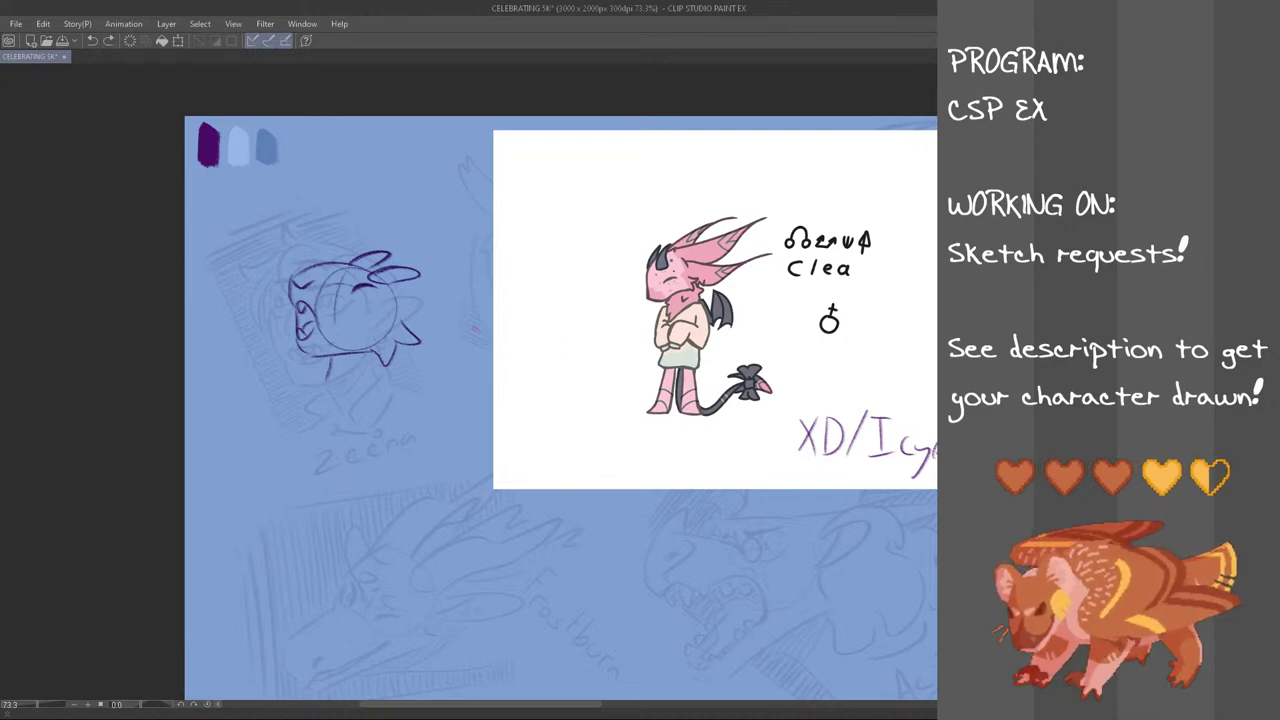
# Sketch the upper edge of Clea's near ear sweeping down and back from the horns, redoing poor strokes
pyautogui.moveTo(400, 286)
pyautogui.mouseDown()
pyautogui.moveTo(460, 359)
pyautogui.moveTo(470, 397)
pyautogui.mouseUp()
pyautogui.hotkey('ctrl', 'z')
pyautogui.hotkey('ctrl', 'z')
pyautogui.moveTo(424, 309); pyautogui.dragTo(465, 357)
pyautogui.hotkey('ctrl', 'z')
pyautogui.moveTo(407, 282)
pyautogui.mouseDown()
pyautogui.moveTo(467, 369)
pyautogui.moveTo(458, 392)
pyautogui.mouseUp()
pyautogui.hotkey('ctrl', 'z')
pyautogui.moveTo(408, 355); pyautogui.dragTo(493, 396)
pyautogui.hotkey('ctrl', 'z')
pyautogui.hotkey('ctrl', 'z')
pyautogui.moveTo(415, 355); pyautogui.dragTo(494, 397)
pyautogui.hotkey('ctrl', 'z')
# Move the Clea reference image farther from the new head sketch to make room for the ears
pyautogui.hotkey('ctrl', 't')
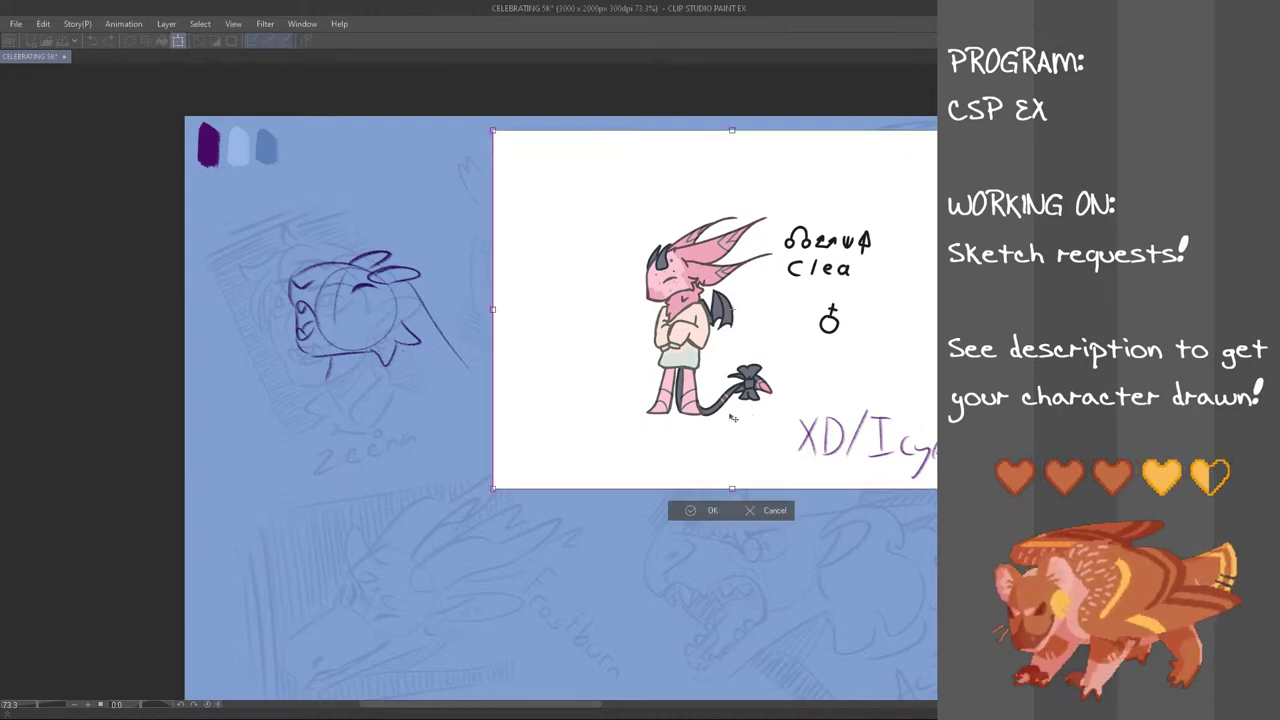
pyautogui.moveTo(737, 421); pyautogui.dragTo(828, 413)
pyautogui.click(798, 508)
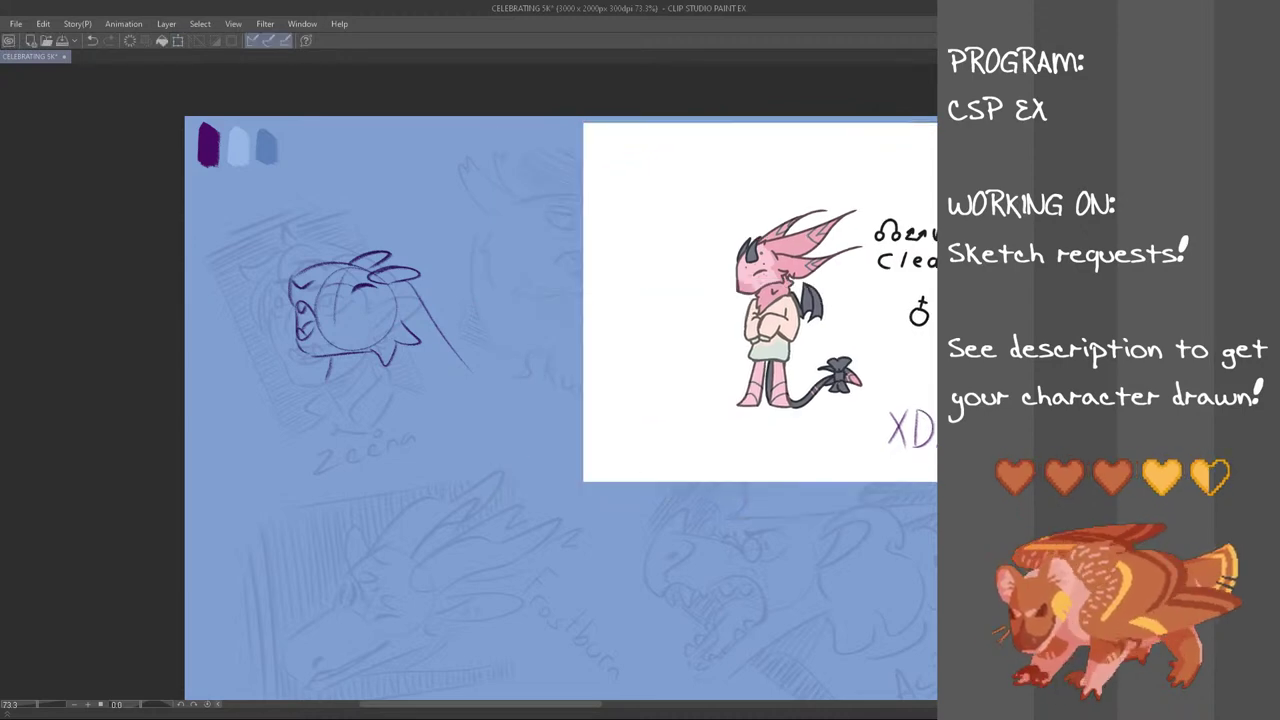
# Close Clea's near ear with a lower edge running from the cheek tufts to the ear tip, redoing poor strokes
pyautogui.moveTo(397, 354)
pyautogui.mouseDown()
pyautogui.moveTo(445, 382)
pyautogui.moveTo(466, 377)
pyautogui.moveTo(494, 411)
pyautogui.mouseUp()
pyautogui.hotkey('ctrl', 'z')
pyautogui.hotkey('ctrl', 'z')
pyautogui.hotkey('ctrl', 'z')
pyautogui.hotkey('ctrl', 'z')
pyautogui.hotkey('ctrl', 'z')
pyautogui.hotkey('ctrl', 'z')
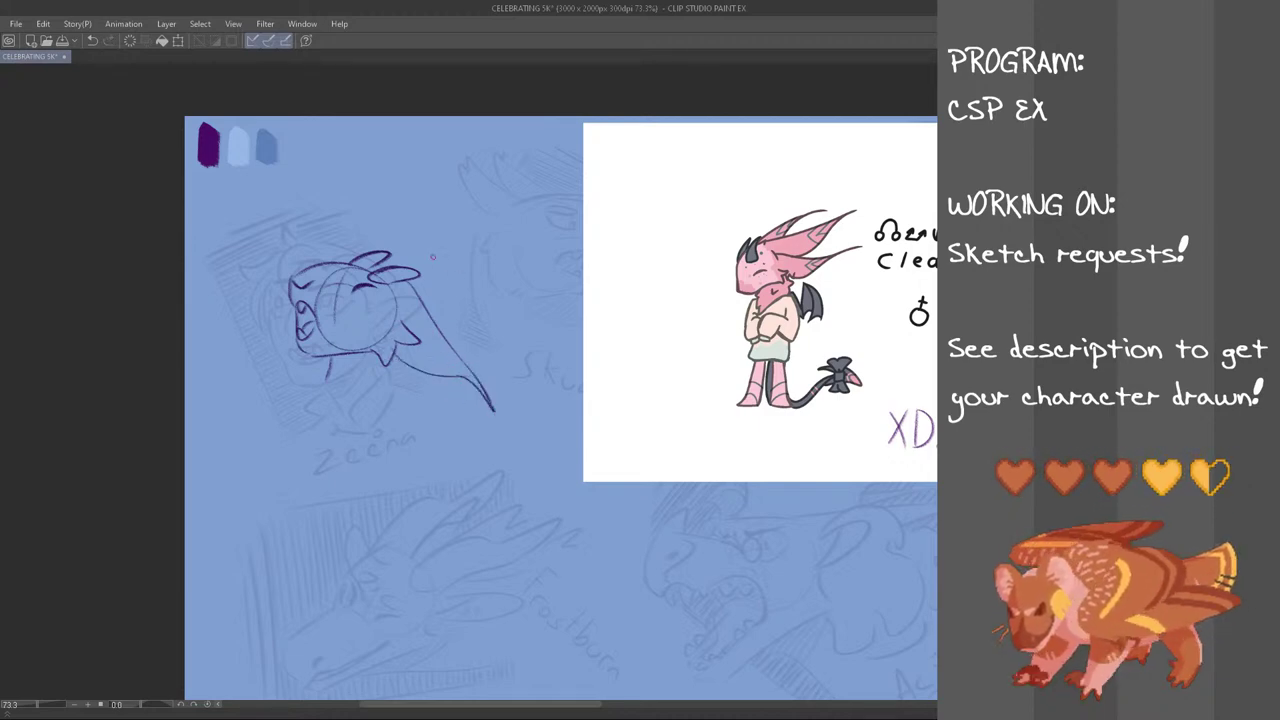
# Sketch a curved outer edge for Clea's second ear above the near ear
pyautogui.moveTo(421, 239); pyautogui.dragTo(488, 318)
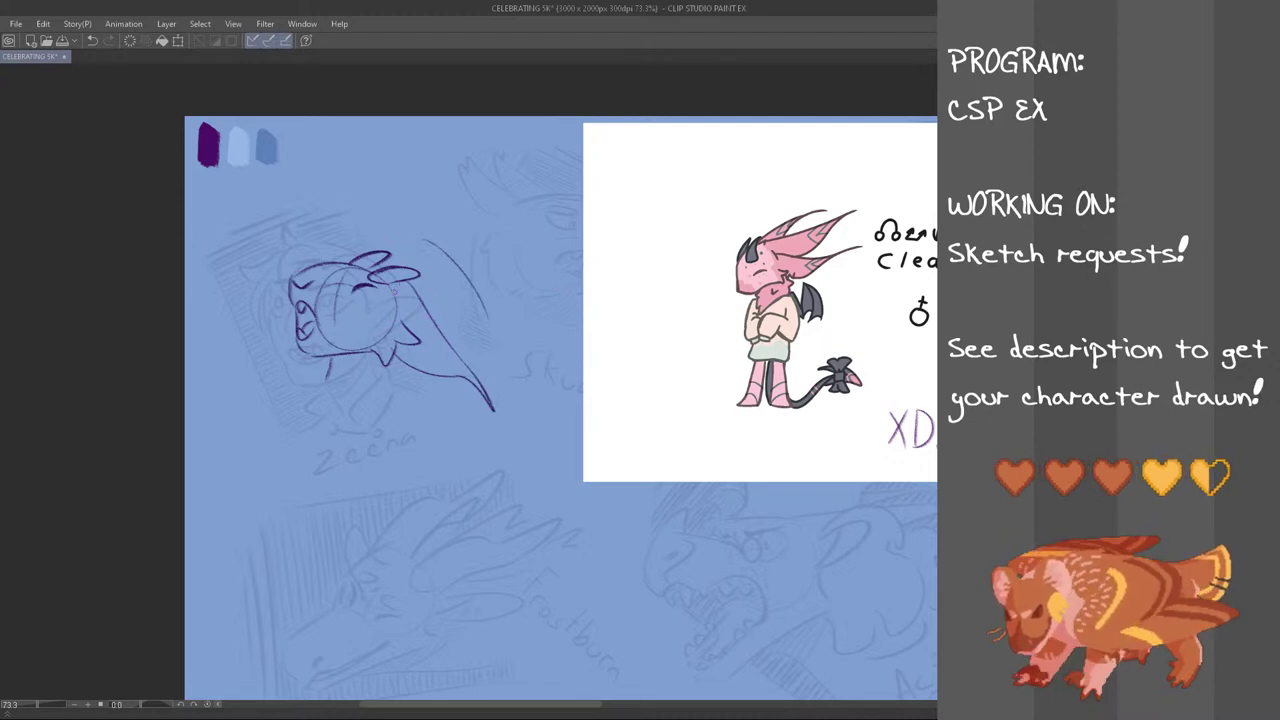
# Redraw the long curved upper edge of the middle ear, sweeping back from behind the horn
pyautogui.hotkey('ctrl', 'z')
pyautogui.moveTo(378, 265)
pyautogui.mouseDown()
pyautogui.moveTo(489, 267)
pyautogui.moveTo(498, 295)
pyautogui.mouseUp()
pyautogui.hotkey('ctrl', 'z')
pyautogui.hotkey('ctrl', 'z')
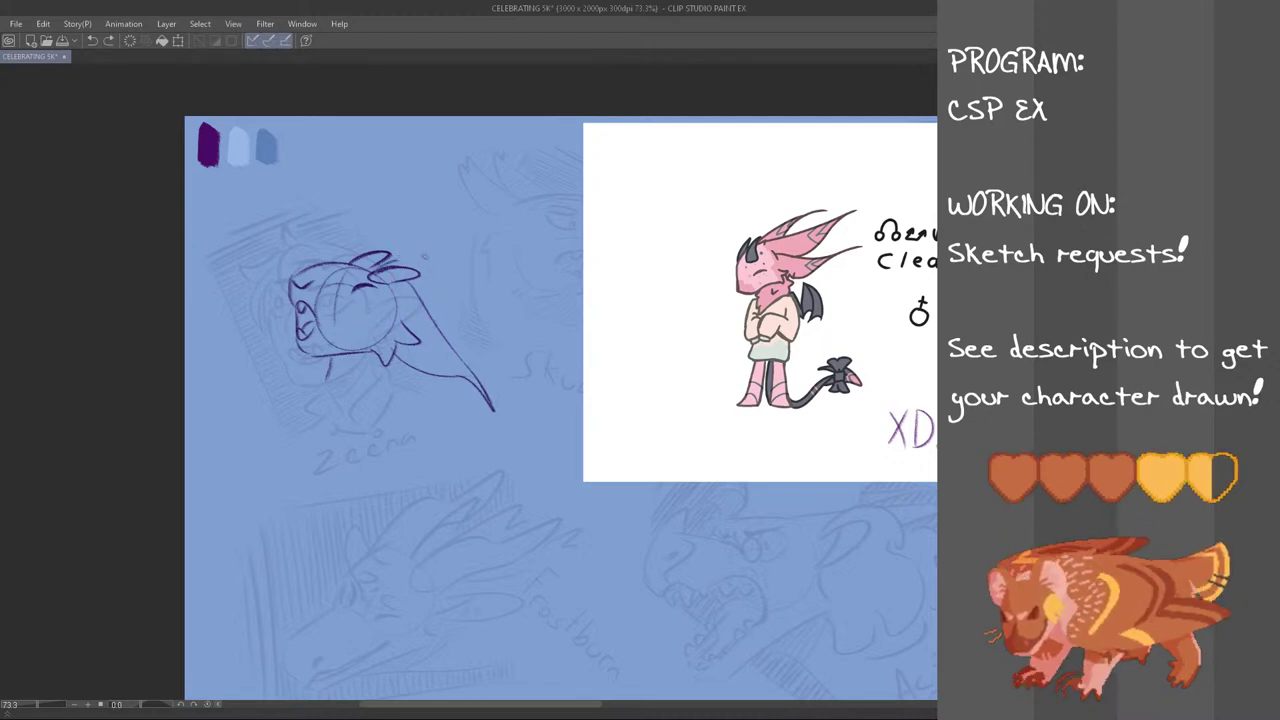
pyautogui.moveTo(378, 258); pyautogui.dragTo(520, 332)
# Draw the lower edge of the middle ear, closing it into a point behind the head
pyautogui.moveTo(418, 290); pyautogui.dragTo(490, 321)
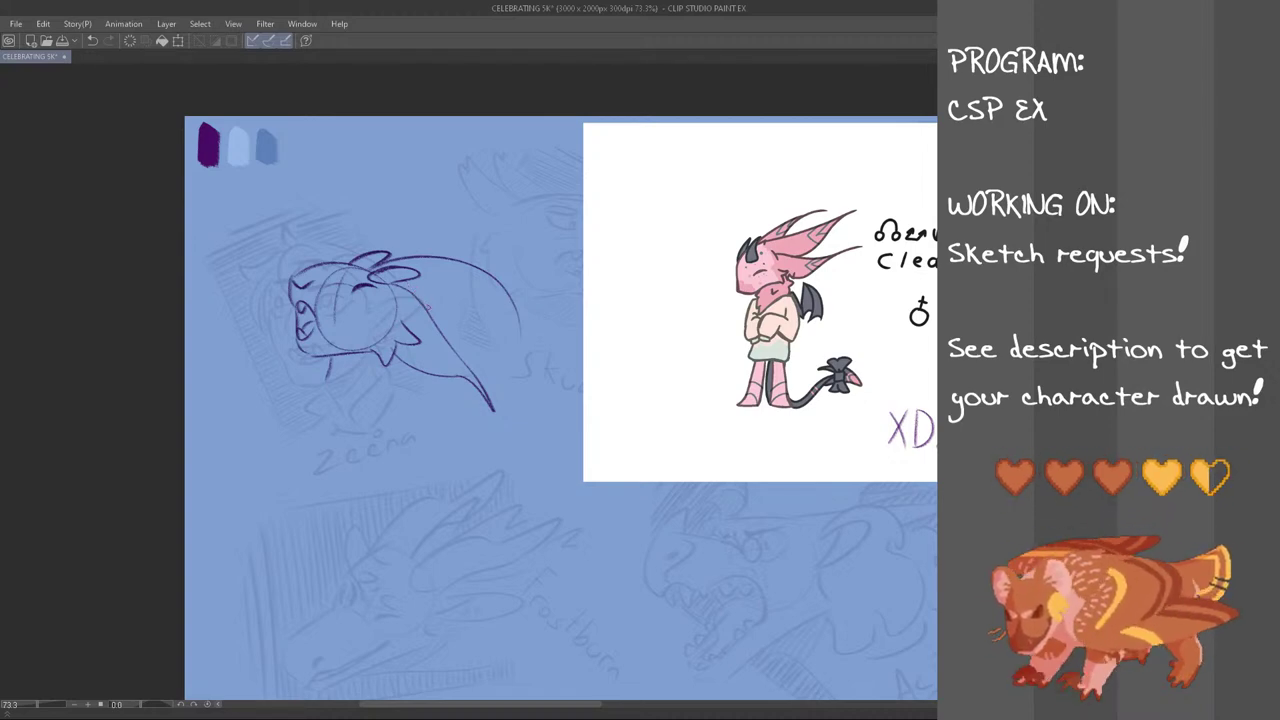
pyautogui.moveTo(428, 314)
pyautogui.mouseDown()
pyautogui.moveTo(494, 305)
pyautogui.moveTo(513, 319)
pyautogui.moveTo(442, 302)
pyautogui.moveTo(508, 306)
pyautogui.moveTo(488, 305)
pyautogui.moveTo(520, 336)
pyautogui.mouseUp()
pyautogui.hotkey('ctrl', 'z')
pyautogui.hotkey('ctrl', 'z')
pyautogui.hotkey('ctrl', 'z')
pyautogui.hotkey('ctrl', 'z')
pyautogui.hotkey('ctrl', 'z')
pyautogui.hotkey('ctrl', 'z')
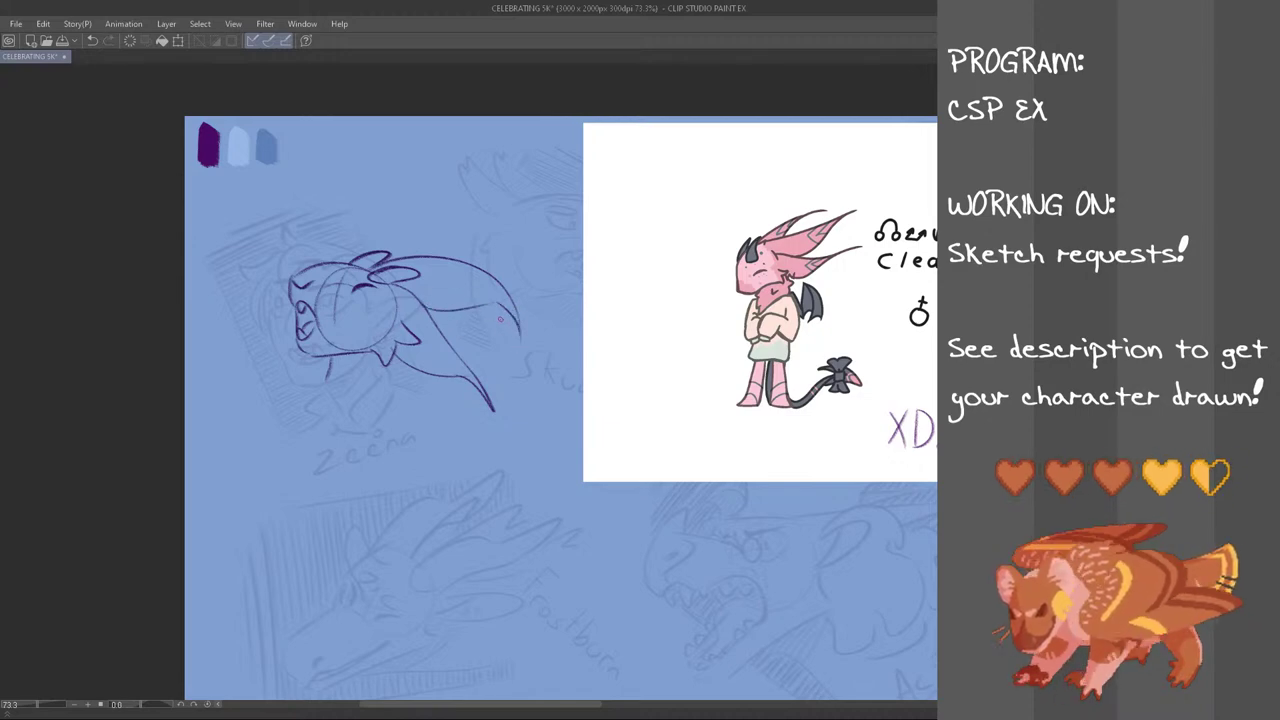
# Draw the curved outline of the upper ear rising behind the horns above the middle ear
pyautogui.moveTo(348, 260)
pyautogui.mouseDown()
pyautogui.moveTo(450, 229)
pyautogui.moveTo(352, 258)
pyautogui.mouseUp()
pyautogui.hotkey('ctrl', 'z')
pyautogui.hotkey('ctrl', 'z')
pyautogui.moveTo(482, 246); pyautogui.dragTo(354, 258)
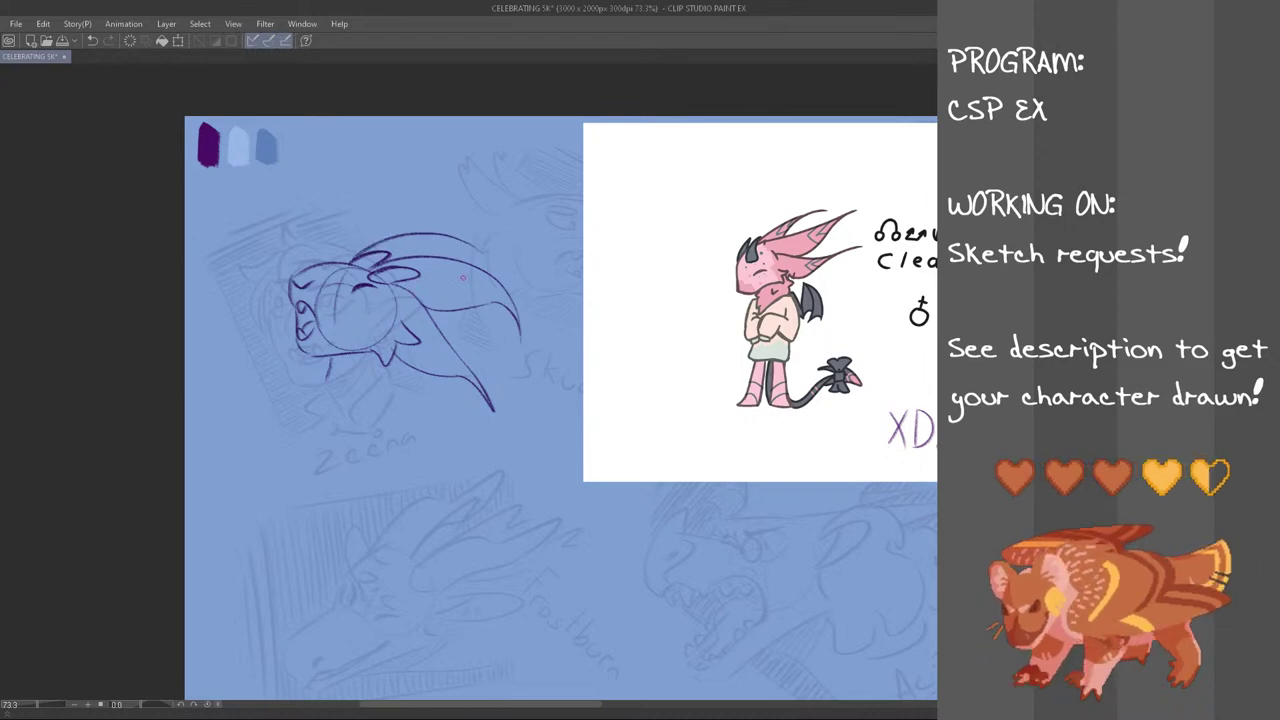
# Sketch the narrow ear below the middle one and hatch the area inside it
pyautogui.moveTo(478, 332); pyautogui.dragTo(485, 348)
pyautogui.hotkey('ctrl', 'z')
pyautogui.moveTo(452, 308)
pyautogui.mouseDown()
pyautogui.moveTo(487, 379)
pyautogui.moveTo(462, 359)
pyautogui.moveTo(498, 370)
pyautogui.moveTo(459, 347)
pyautogui.moveTo(494, 372)
pyautogui.mouseUp()
pyautogui.hotkey('ctrl', 'z')
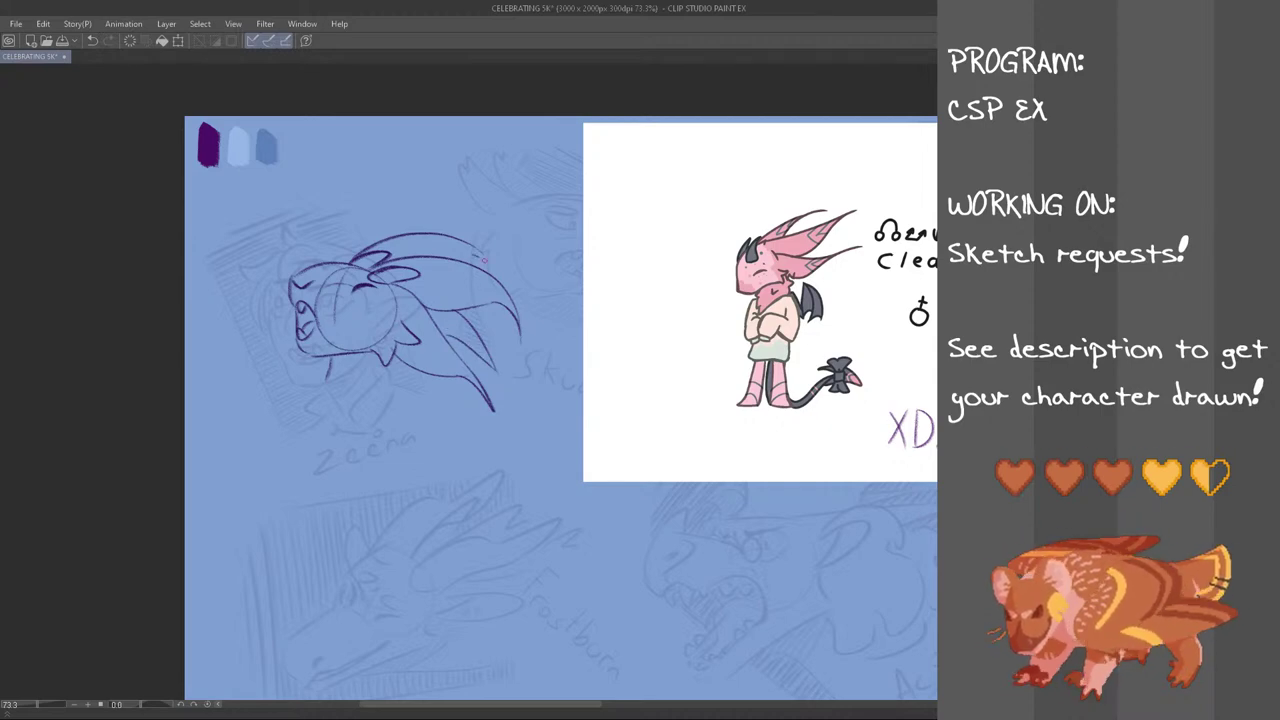
pyautogui.moveTo(437, 308); pyautogui.dragTo(442, 332)
pyautogui.moveTo(455, 310); pyautogui.dragTo(456, 341)
# Add a small jagged fluff tuft at the base of the neck
pyautogui.moveTo(394, 376)
pyautogui.mouseDown()
pyautogui.moveTo(399, 388)
pyautogui.moveTo(421, 375)
pyautogui.mouseUp()
pyautogui.hotkey('ctrl', 'z')
pyautogui.hotkey('ctrl', 'z')
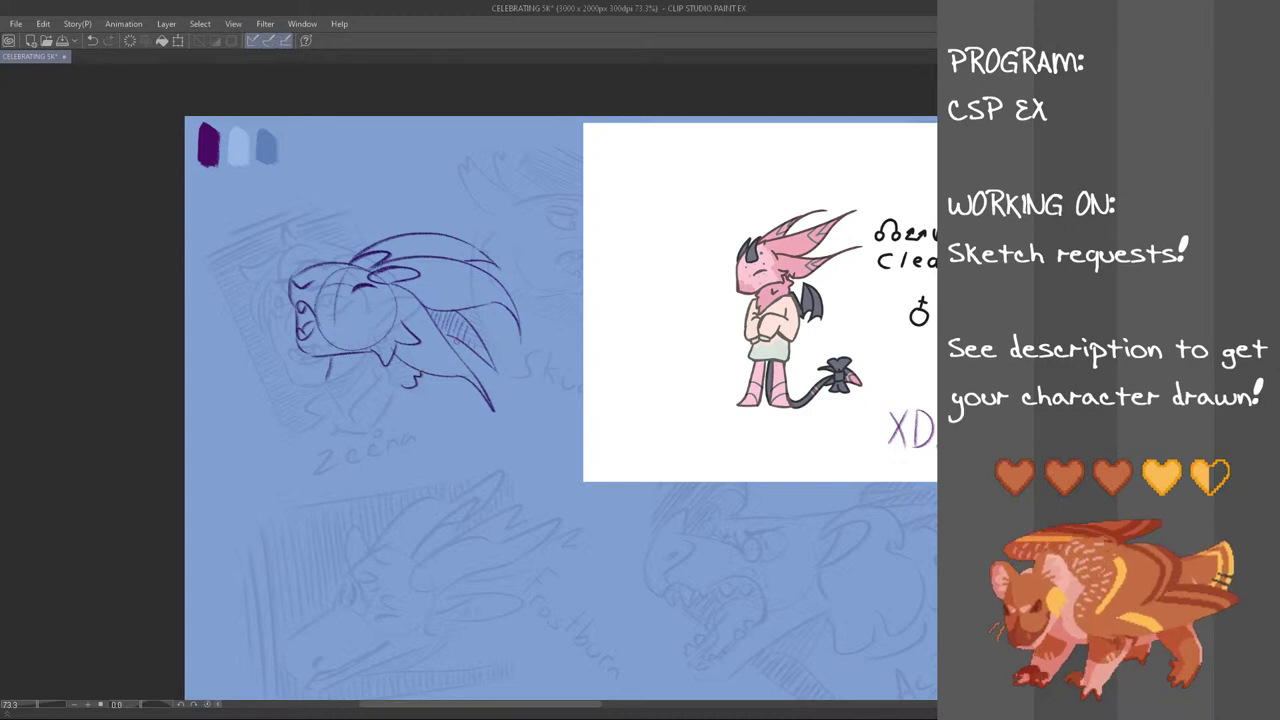
# Outline and hatch the shadowed neck area beneath the jaw
pyautogui.moveTo(328, 374)
pyautogui.mouseDown()
pyautogui.moveTo(379, 366)
pyautogui.moveTo(345, 357)
pyautogui.moveTo(378, 350)
pyautogui.mouseUp()
pyautogui.hotkey('ctrl', 'z')
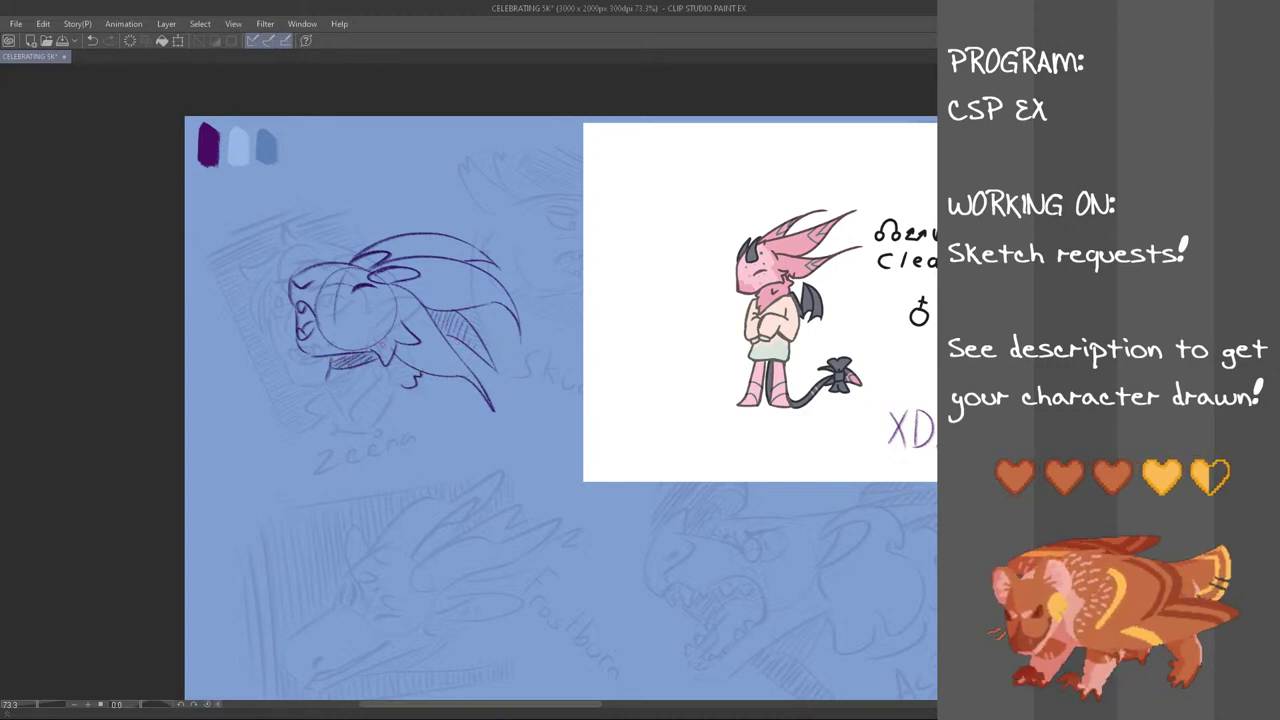
pyautogui.hotkey('ctrl', 'z')
pyautogui.hotkey('ctrl', 'z')
pyautogui.hotkey('ctrl', 'z')
pyautogui.hotkey('ctrl', 'z')
pyautogui.hotkey('ctrl', 'z')
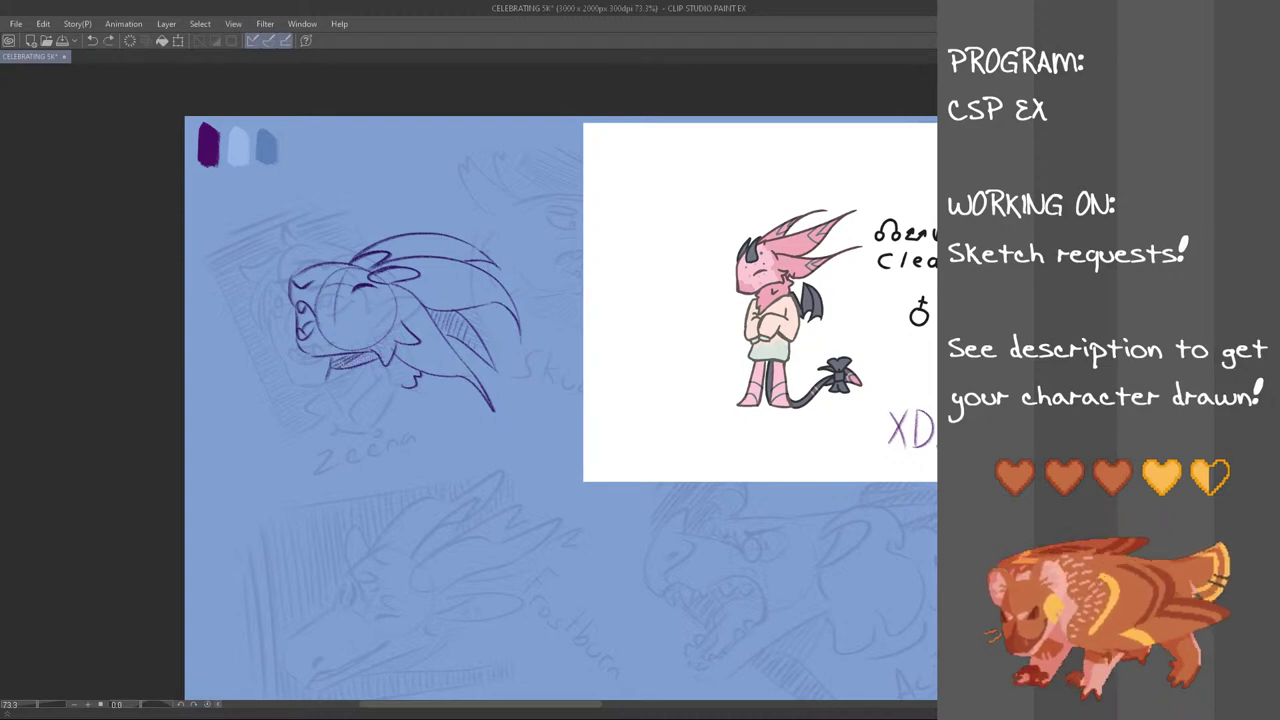
pyautogui.moveTo(336, 368); pyautogui.dragTo(378, 354)
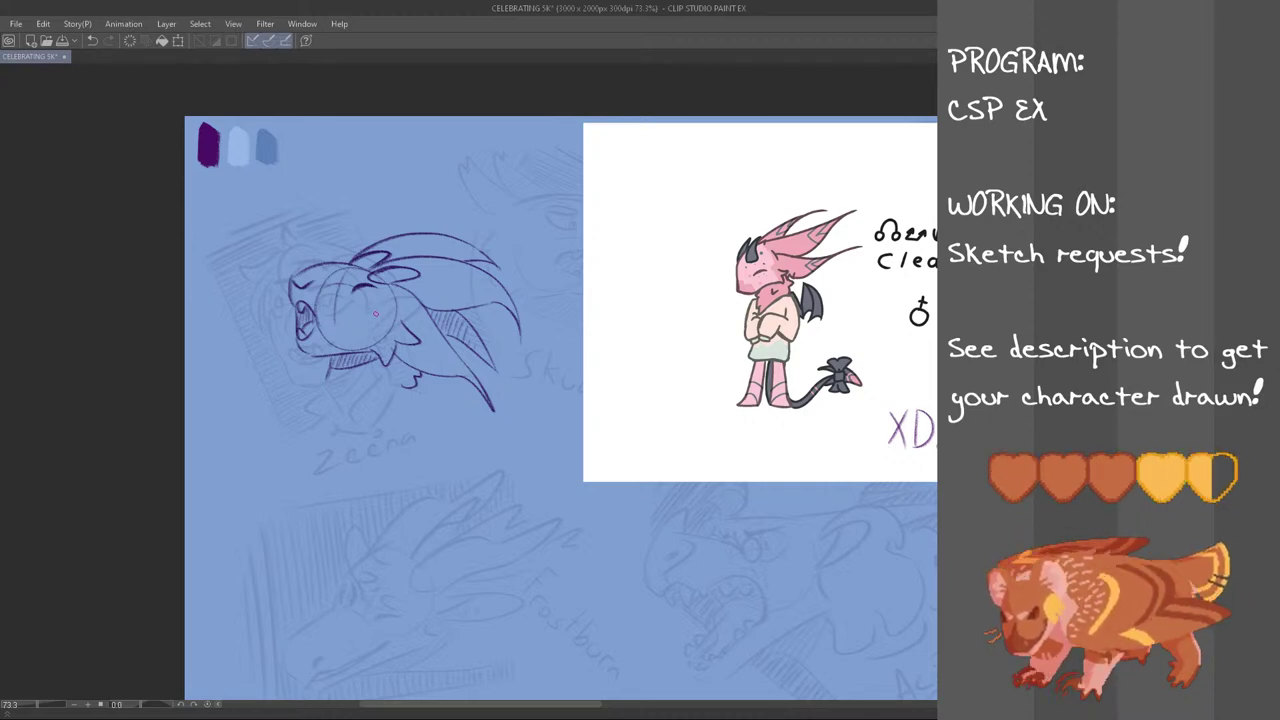
# Sketch a slanted straight line beside the chin as the left edge of a background frame
pyautogui.moveTo(262, 390); pyautogui.dragTo(278, 304)
pyautogui.moveTo(268, 364); pyautogui.dragTo(292, 302)
pyautogui.hotkey('ctrl', 'z')
pyautogui.hotkey('ctrl', 'z')
pyautogui.hotkey('ctrl', 'z')
pyautogui.moveTo(271, 380); pyautogui.dragTo(292, 305)
pyautogui.hotkey('ctrl', 'z')
pyautogui.moveTo(273, 374); pyautogui.dragTo(292, 305)
# Redraw the frame's left edge shorter and add a short right edge line below the neck
pyautogui.moveTo(442, 377)
pyautogui.mouseDown()
pyautogui.moveTo(436, 410)
pyautogui.moveTo(440, 400)
pyautogui.mouseUp()
pyautogui.hotkey('ctrl', 'z')
pyautogui.hotkey('ctrl', 'z')
pyautogui.hotkey('ctrl', 'z')
pyautogui.hotkey('ctrl', 'z')
pyautogui.moveTo(280, 354); pyautogui.dragTo(293, 305)
pyautogui.moveTo(434, 375)
pyautogui.mouseDown()
pyautogui.moveTo(428, 402)
pyautogui.moveTo(437, 393)
pyautogui.mouseUp()
pyautogui.hotkey('ctrl', 'z')
pyautogui.hotkey('ctrl', 'z')
# Draw the frame's upper-left edge above the snout and its slanted top edge above the ears
pyautogui.moveTo(332, 206); pyautogui.dragTo(310, 268)
pyautogui.moveTo(352, 195)
pyautogui.mouseDown()
pyautogui.moveTo(473, 238)
pyautogui.moveTo(454, 219)
pyautogui.mouseUp()
pyautogui.hotkey('ctrl', 'z')
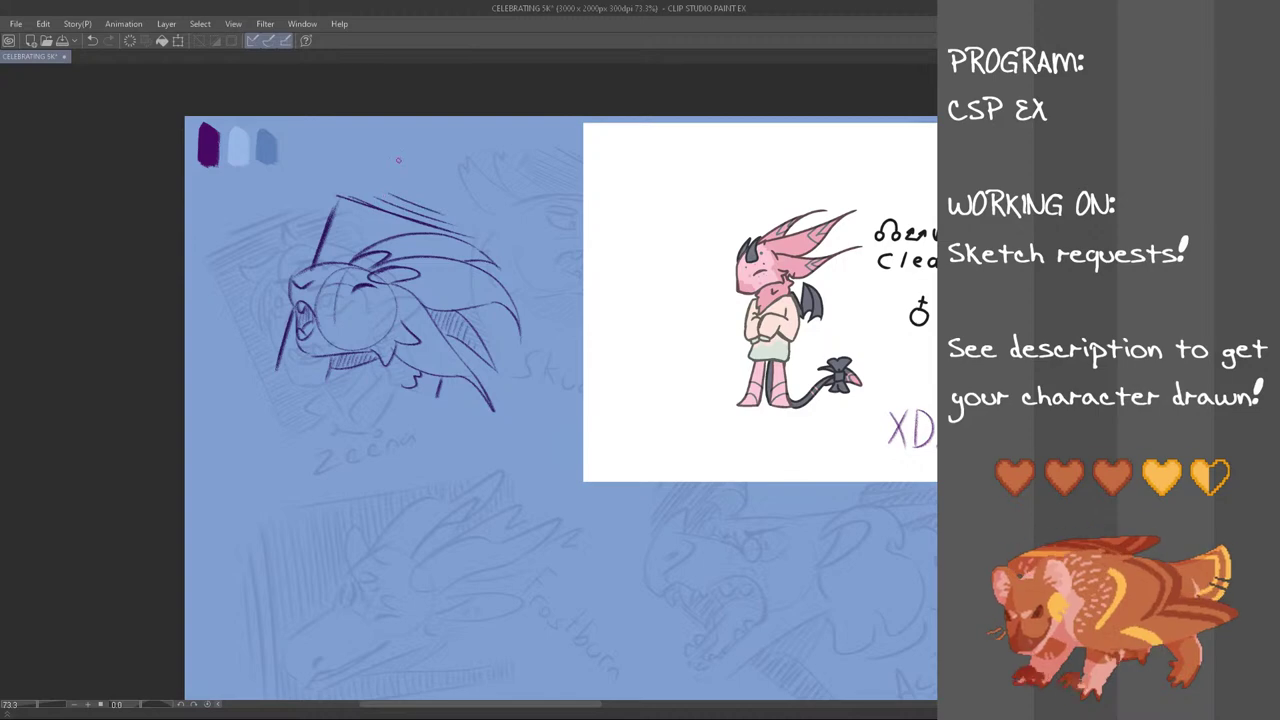
# Fill the frame's lower-left corner beside the chin with hatching and close its bottom edge
pyautogui.moveTo(474, 310)
pyautogui.mouseDown()
pyautogui.moveTo(449, 361)
pyautogui.moveTo(462, 323)
pyautogui.mouseUp()
pyautogui.hotkey('ctrl', 'z')
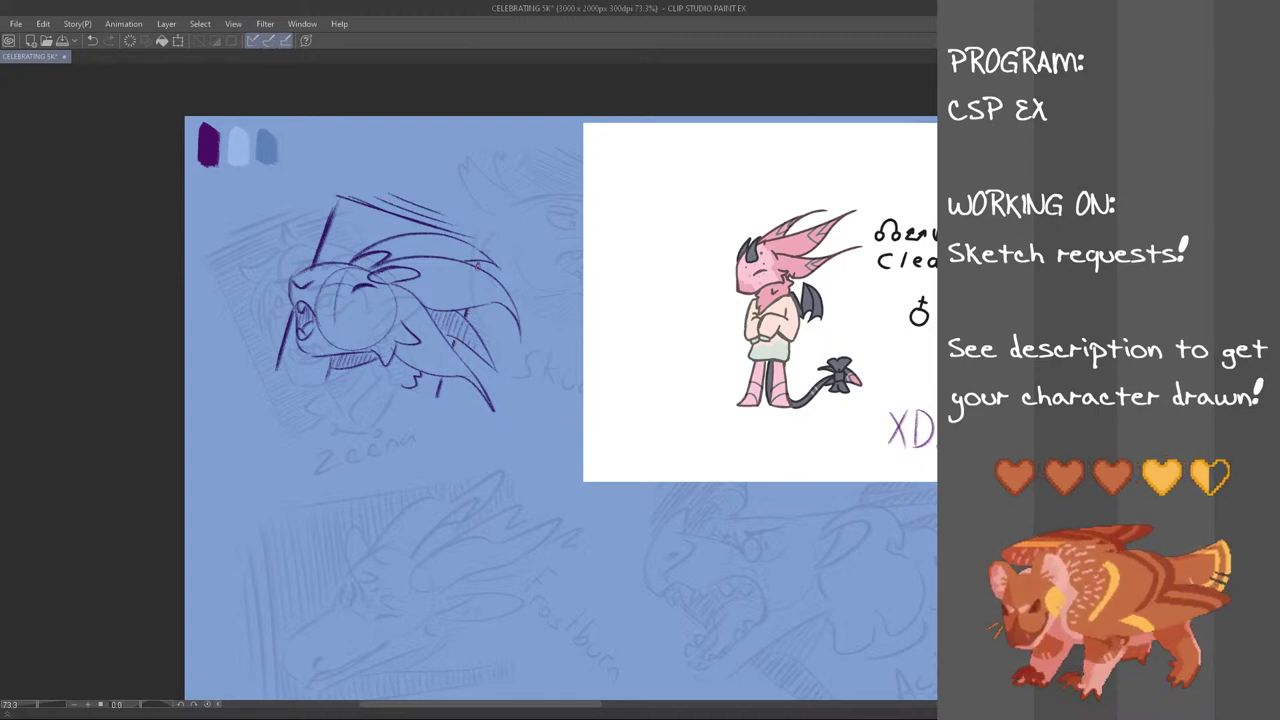
pyautogui.moveTo(318, 364); pyautogui.dragTo(276, 376)
pyautogui.hotkey('ctrl', 'z')
pyautogui.moveTo(326, 356); pyautogui.dragTo(284, 372)
pyautogui.moveTo(322, 346); pyautogui.dragTo(284, 364)
pyautogui.moveTo(330, 354)
pyautogui.mouseDown()
pyautogui.moveTo(312, 368)
pyautogui.moveTo(287, 349)
pyautogui.moveTo(289, 333)
pyautogui.mouseUp()
pyautogui.hotkey('ctrl', 'z')
# Hatch the frame's lower-right corner below the neck and the area above the head
pyautogui.moveTo(407, 391); pyautogui.dragTo(432, 398)
pyautogui.hotkey('ctrl', 'z')
pyautogui.moveTo(413, 390)
pyautogui.mouseDown()
pyautogui.moveTo(438, 396)
pyautogui.moveTo(447, 345)
pyautogui.mouseUp()
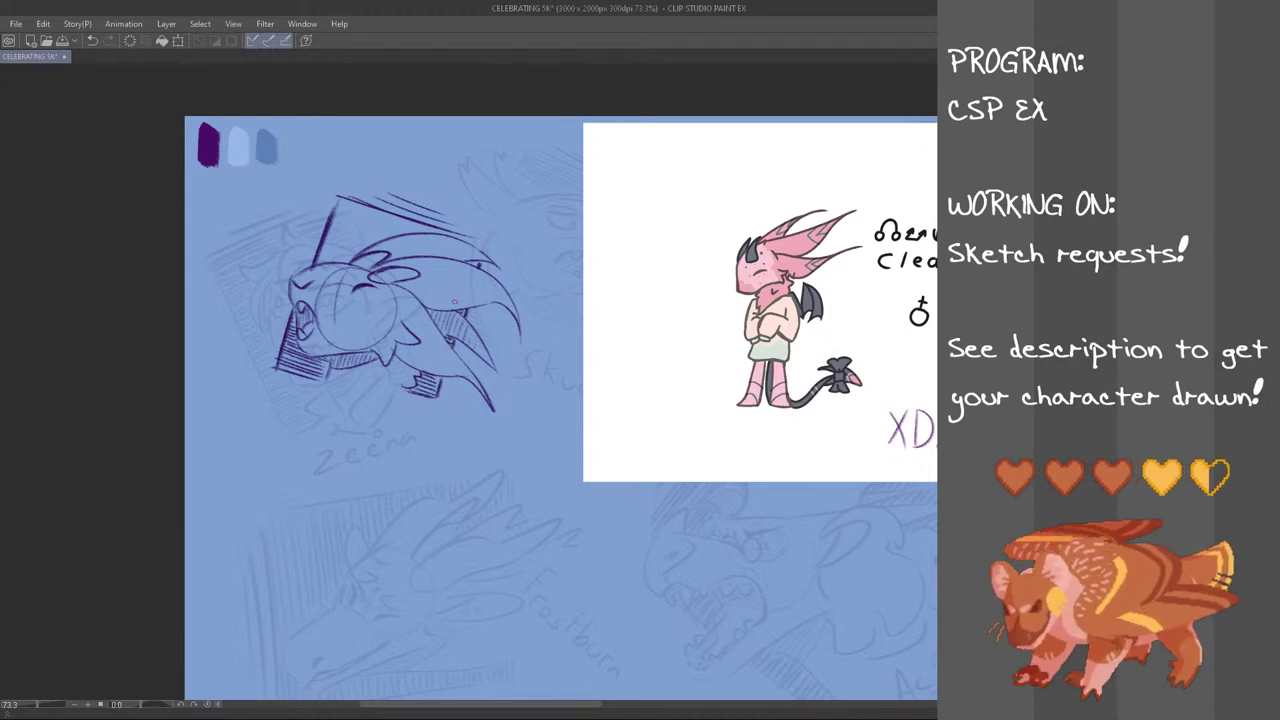
pyautogui.moveTo(322, 260)
pyautogui.mouseDown()
pyautogui.moveTo(404, 206)
pyautogui.moveTo(489, 252)
pyautogui.mouseUp()
pyautogui.hotkey('ctrl', 'z')
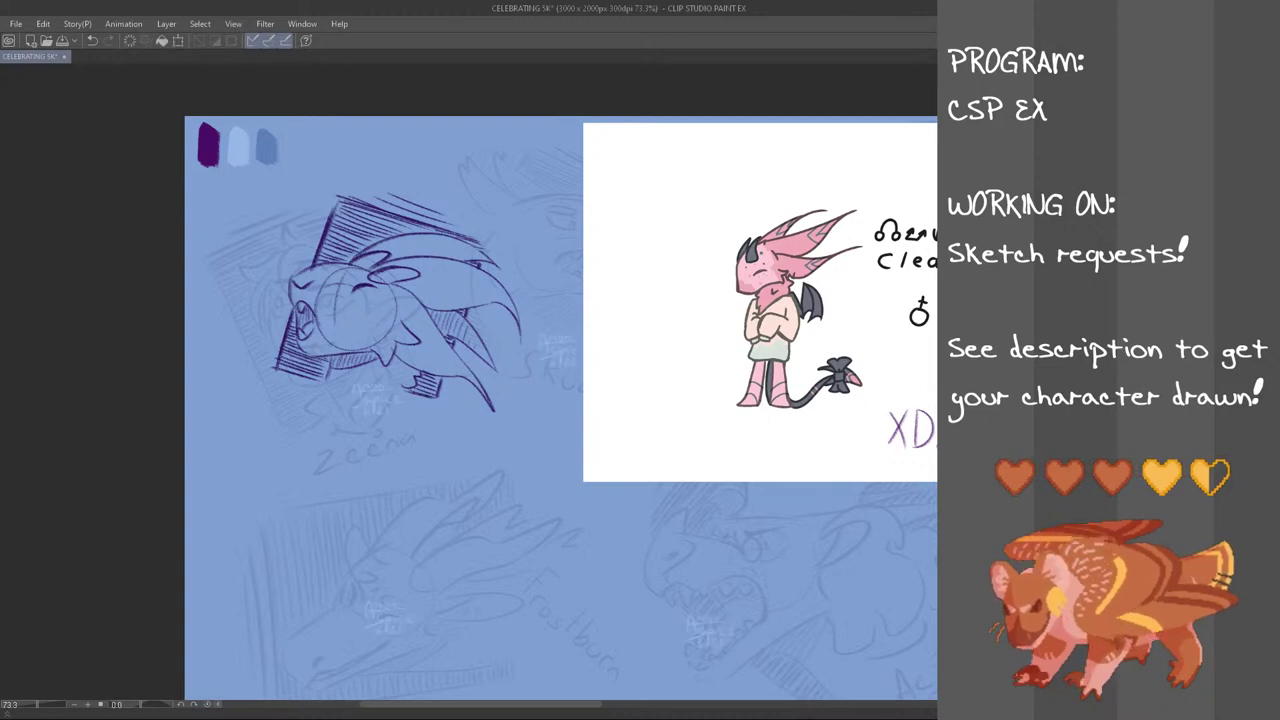
# Select the small signature below the head and move it into the hatched frame area above the head
pyautogui.moveTo(358, 368); pyautogui.dragTo(352, 372)
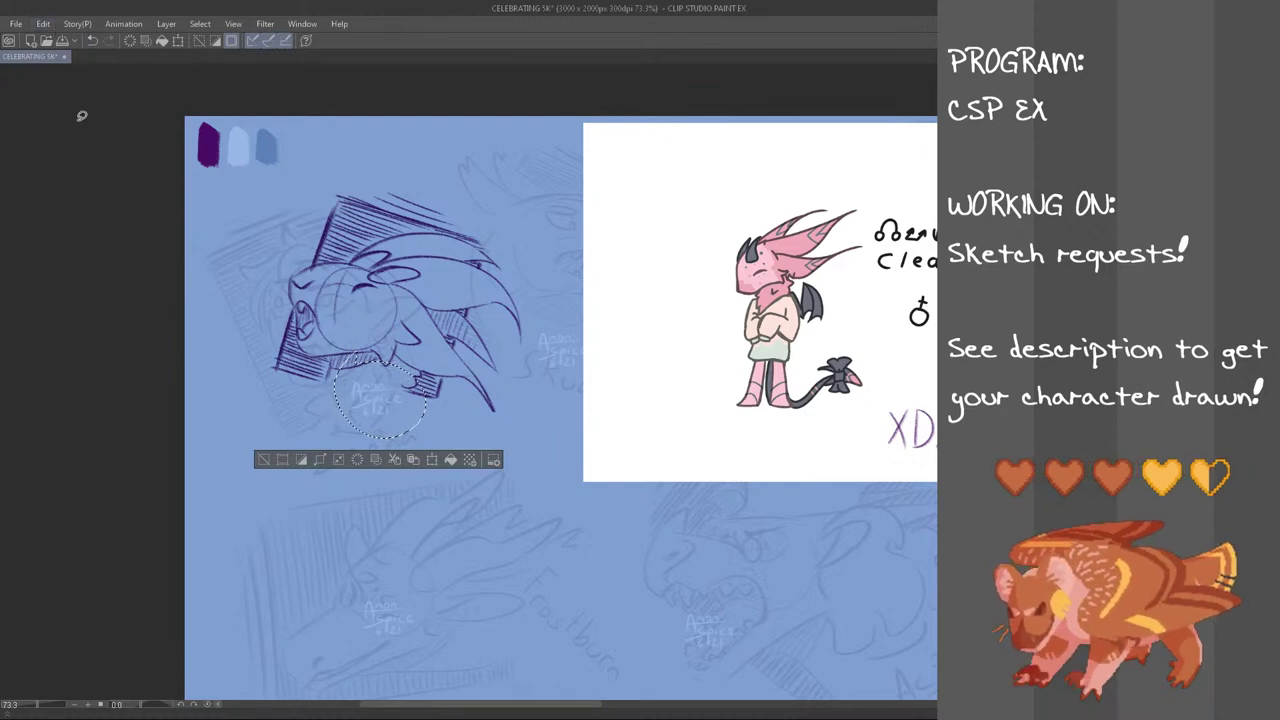
pyautogui.hotkey('ctrl', 'd')
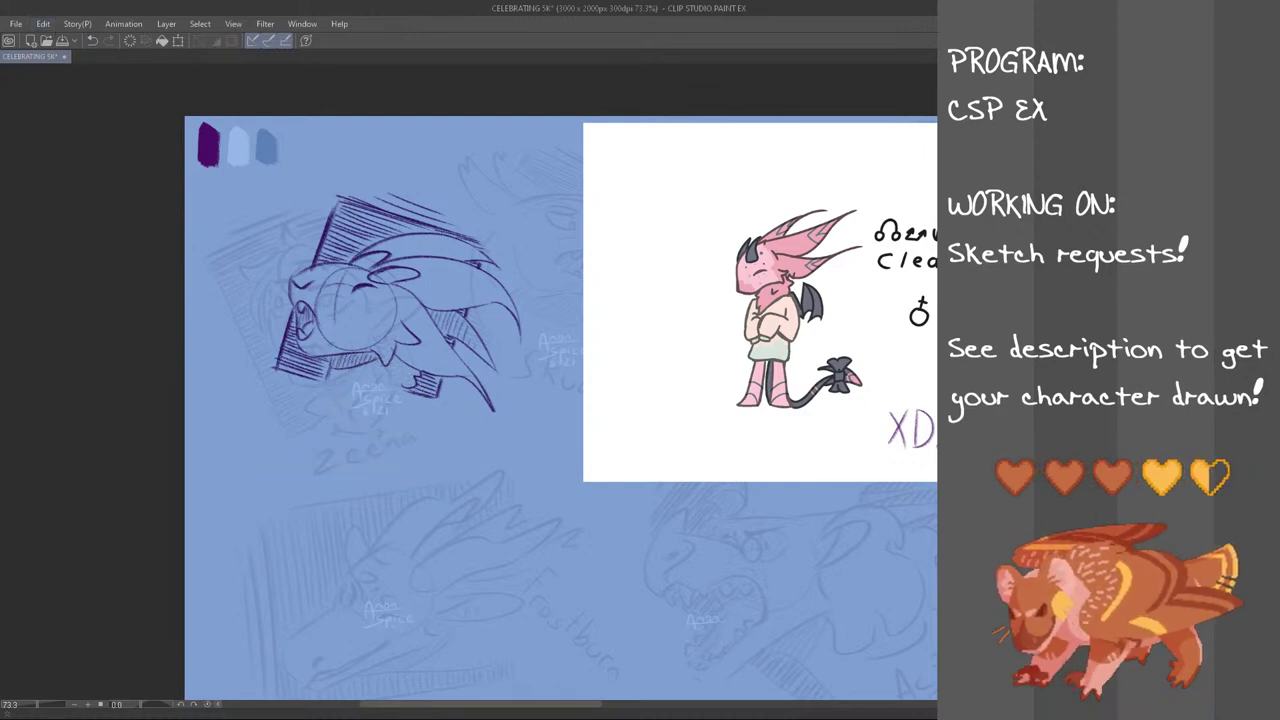
pyautogui.hotkey('ctrl', 't')
pyautogui.moveTo(395, 388)
pyautogui.mouseDown()
pyautogui.moveTo(335, 343)
pyautogui.moveTo(318, 351)
pyautogui.moveTo(378, 246)
pyautogui.mouseUp()
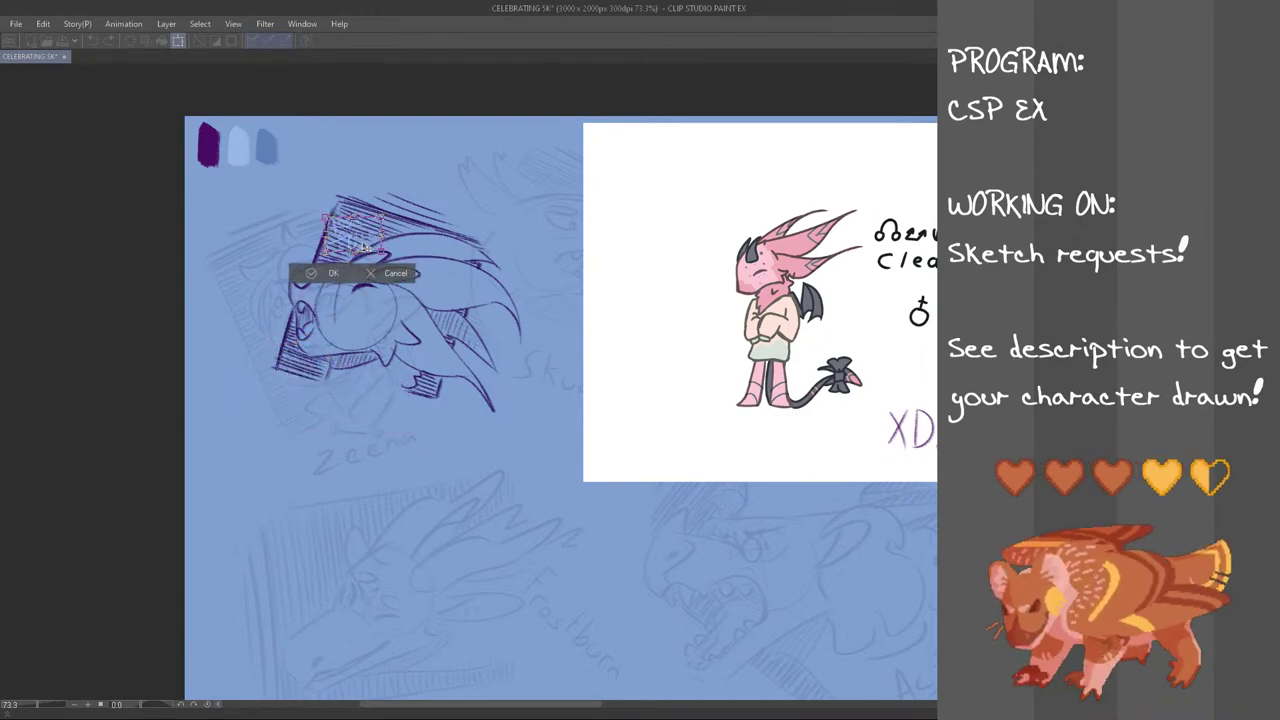
pyautogui.click(340, 268)
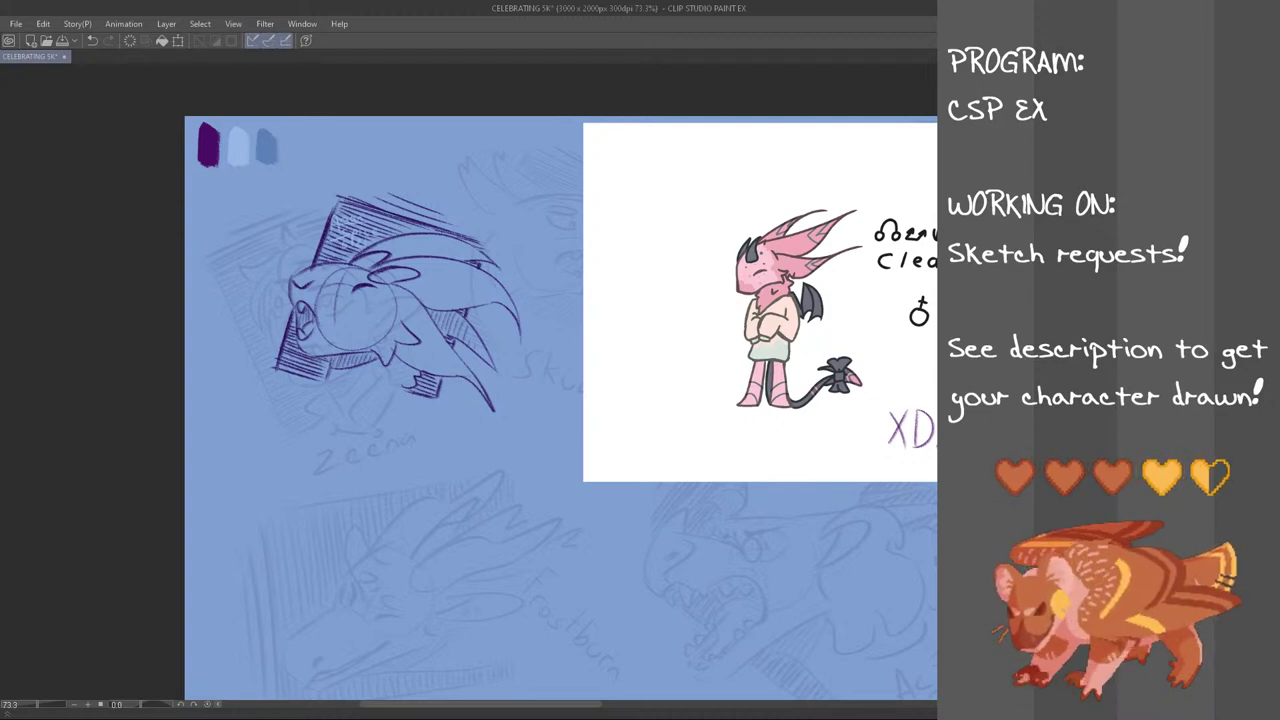
# Brush soft darker blue shading strokes along the left and right edges of the background frame
pyautogui.moveTo(272, 368); pyautogui.dragTo(323, 202)
pyautogui.hotkey('ctrl', 'z')
pyautogui.moveTo(279, 362); pyautogui.dragTo(332, 192)
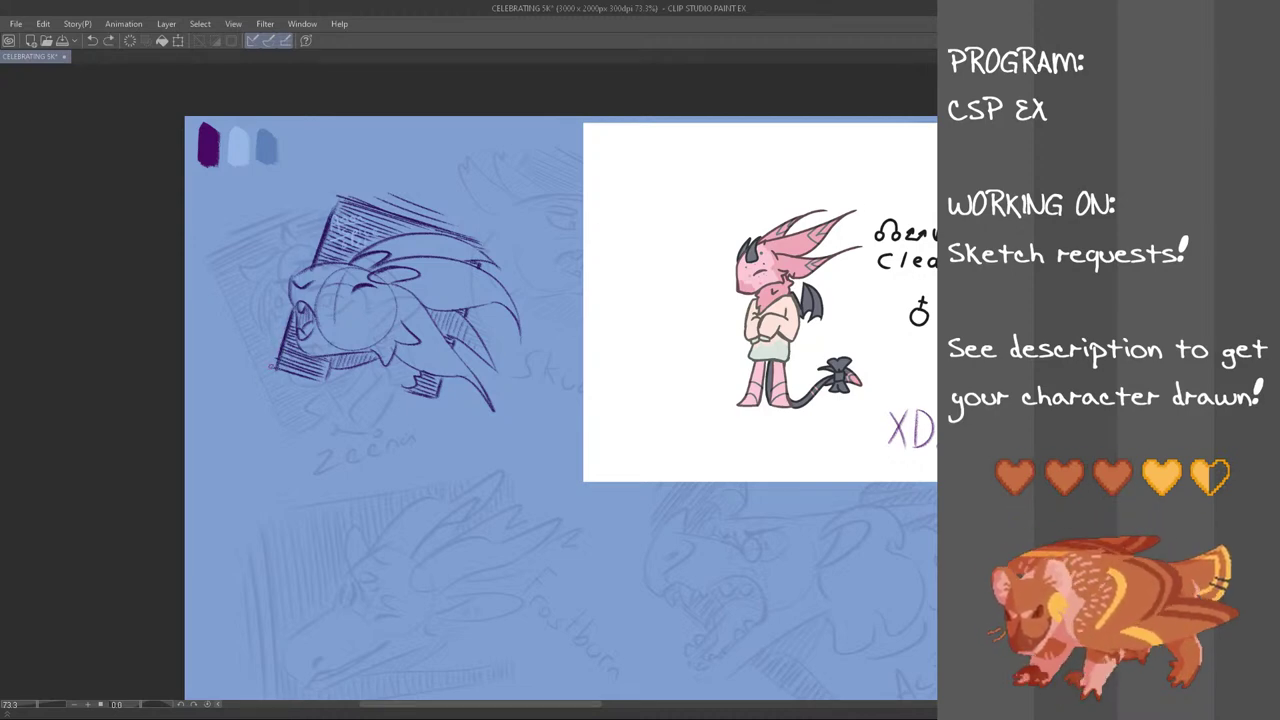
pyautogui.moveTo(472, 292); pyautogui.dragTo(436, 388)
pyautogui.moveTo(483, 260); pyautogui.dragTo(437, 392)
pyautogui.hotkey('ctrl', 'z')
pyautogui.moveTo(481, 264)
pyautogui.mouseDown()
pyautogui.moveTo(437, 398)
pyautogui.moveTo(458, 328)
pyautogui.mouseUp()
pyautogui.moveTo(304, 242); pyautogui.dragTo(266, 362)
# Brush a soft darker blue stroke along the top edge of the background frame
pyautogui.moveTo(338, 202); pyautogui.dragTo(482, 243)
pyautogui.hotkey('ctrl', 'z')
pyautogui.moveTo(400, 206); pyautogui.dragTo(475, 230)
pyautogui.hotkey('ctrl', 'z')
pyautogui.moveTo(370, 193); pyautogui.dragTo(459, 224)
# Shade the hatched frame area above the head and ears with darker blue
pyautogui.moveTo(338, 216); pyautogui.dragTo(322, 258)
pyautogui.moveTo(344, 215); pyautogui.dragTo(328, 256)
pyautogui.moveTo(353, 210); pyautogui.dragTo(340, 263)
pyautogui.moveTo(367, 214)
pyautogui.mouseDown()
pyautogui.moveTo(351, 259)
pyautogui.moveTo(361, 250)
pyautogui.mouseUp()
pyautogui.moveTo(386, 218); pyautogui.dragTo(374, 244)
pyautogui.moveTo(410, 226); pyautogui.dragTo(392, 240)
pyautogui.moveTo(436, 230)
pyautogui.mouseDown()
pyautogui.moveTo(416, 238)
pyautogui.moveTo(471, 271)
pyautogui.moveTo(488, 246)
pyautogui.mouseUp()
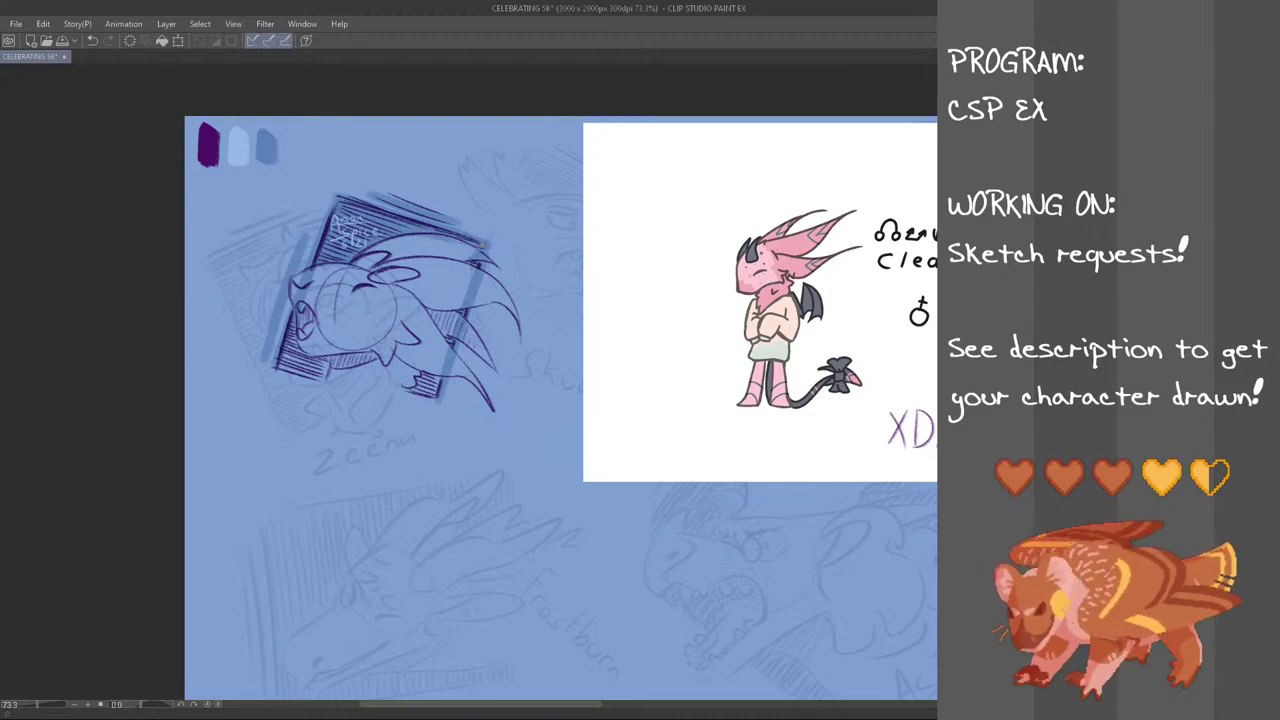
# Shade the frame's lower corners and the gap between the ears with darker blue
pyautogui.moveTo(295, 329); pyautogui.dragTo(279, 371)
pyautogui.moveTo(297, 337)
pyautogui.mouseDown()
pyautogui.moveTo(290, 374)
pyautogui.moveTo(317, 382)
pyautogui.mouseUp()
pyautogui.hotkey('ctrl', 'z')
pyautogui.moveTo(411, 382); pyautogui.dragTo(411, 398)
pyautogui.moveTo(428, 370); pyautogui.dragTo(424, 402)
pyautogui.moveTo(439, 375); pyautogui.dragTo(430, 402)
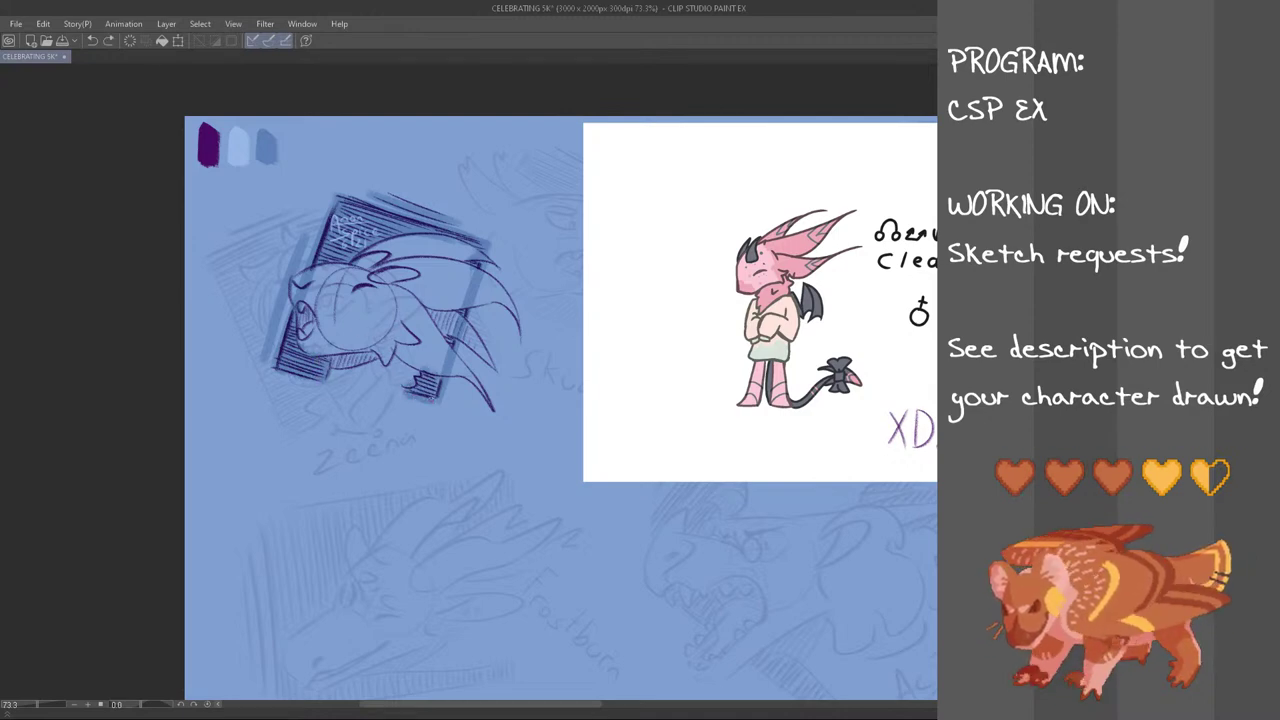
pyautogui.moveTo(463, 302); pyautogui.dragTo(455, 316)
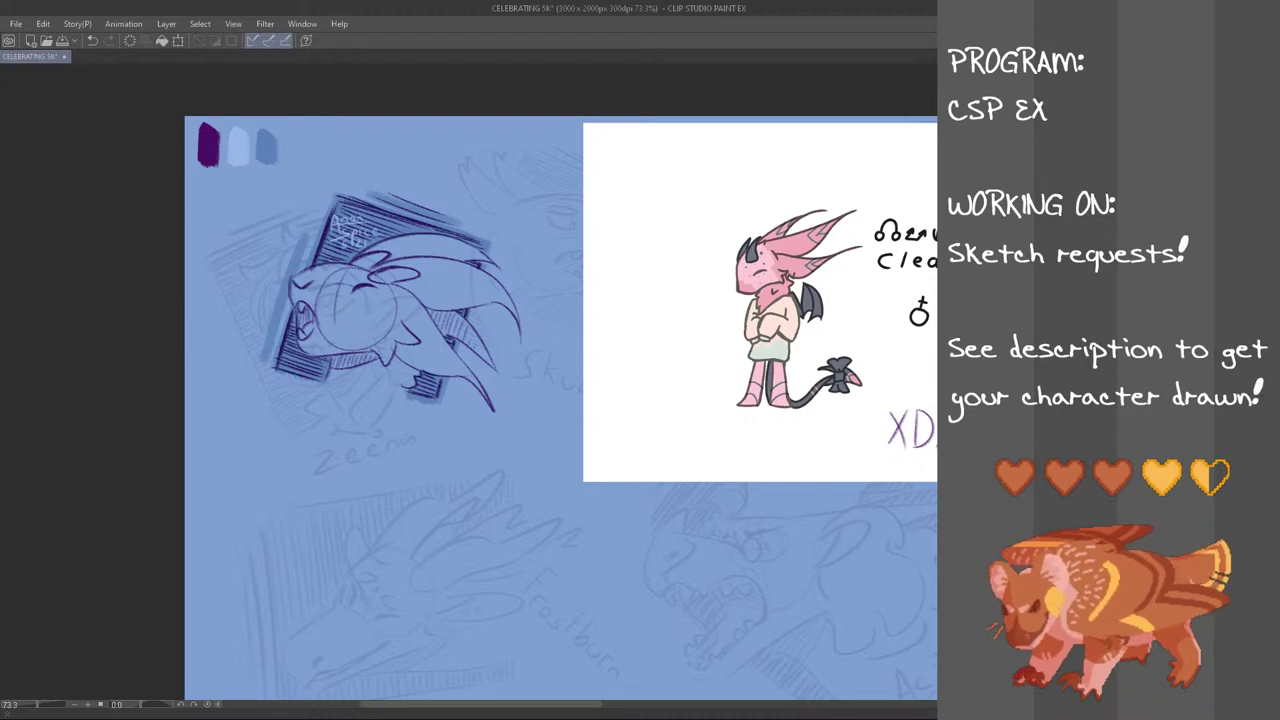
# Lighten the teeth inside the open mouth with the light blue colour
pyautogui.moveTo(295, 285)
pyautogui.mouseDown()
pyautogui.moveTo(345, 267)
pyautogui.moveTo(313, 296)
pyautogui.mouseUp()
pyautogui.hotkey('ctrl', 'z')
pyautogui.hotkey('ctrl', 'z')
pyautogui.hotkey('ctrl', 'z')
pyautogui.hotkey('ctrl', 'z')
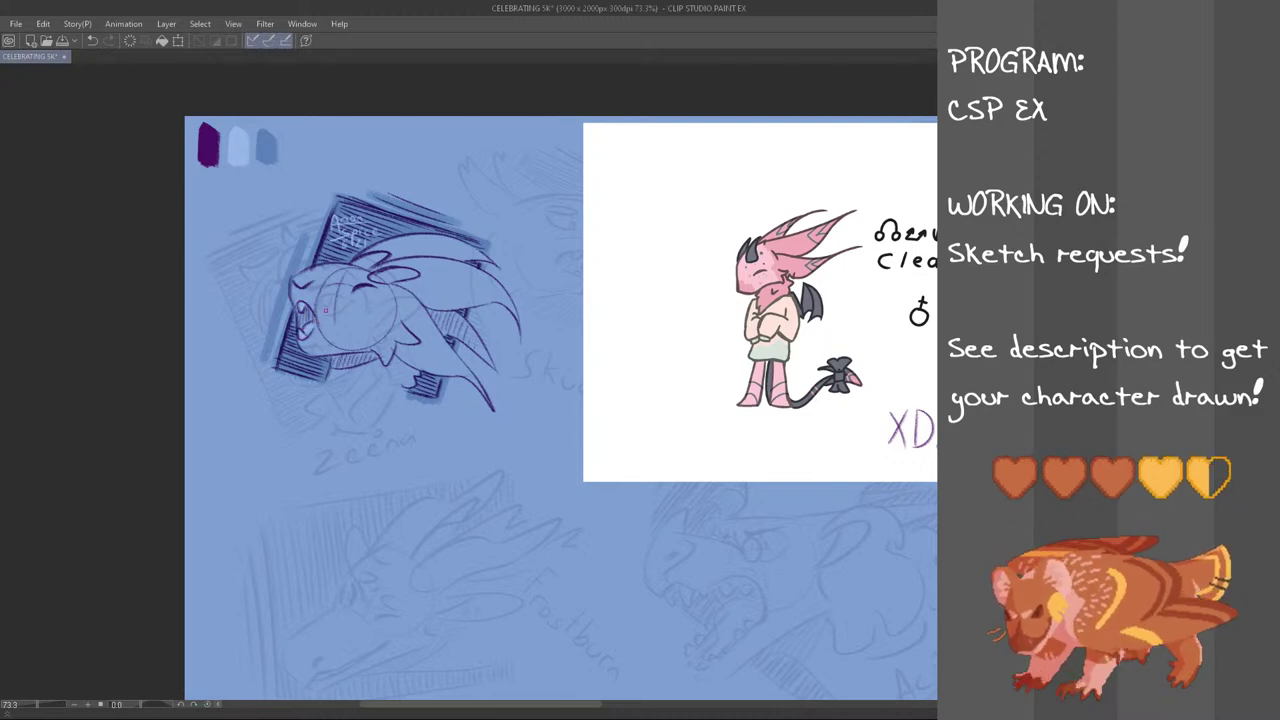
pyautogui.hotkey('ctrl', 'z')
# Paint light blue highlights along the snout, forehead and upper edges of the ears
pyautogui.moveTo(299, 279); pyautogui.dragTo(294, 305)
pyautogui.moveTo(306, 280); pyautogui.dragTo(460, 239)
pyautogui.hotkey('ctrl', 'z')
pyautogui.hotkey('ctrl', 'z')
pyautogui.moveTo(378, 250)
pyautogui.mouseDown()
pyautogui.moveTo(474, 245)
pyautogui.moveTo(500, 286)
pyautogui.mouseUp()
pyautogui.hotkey('ctrl', 'z')
pyautogui.moveTo(401, 299); pyautogui.dragTo(462, 364)
pyautogui.hotkey('ctrl', 'z')
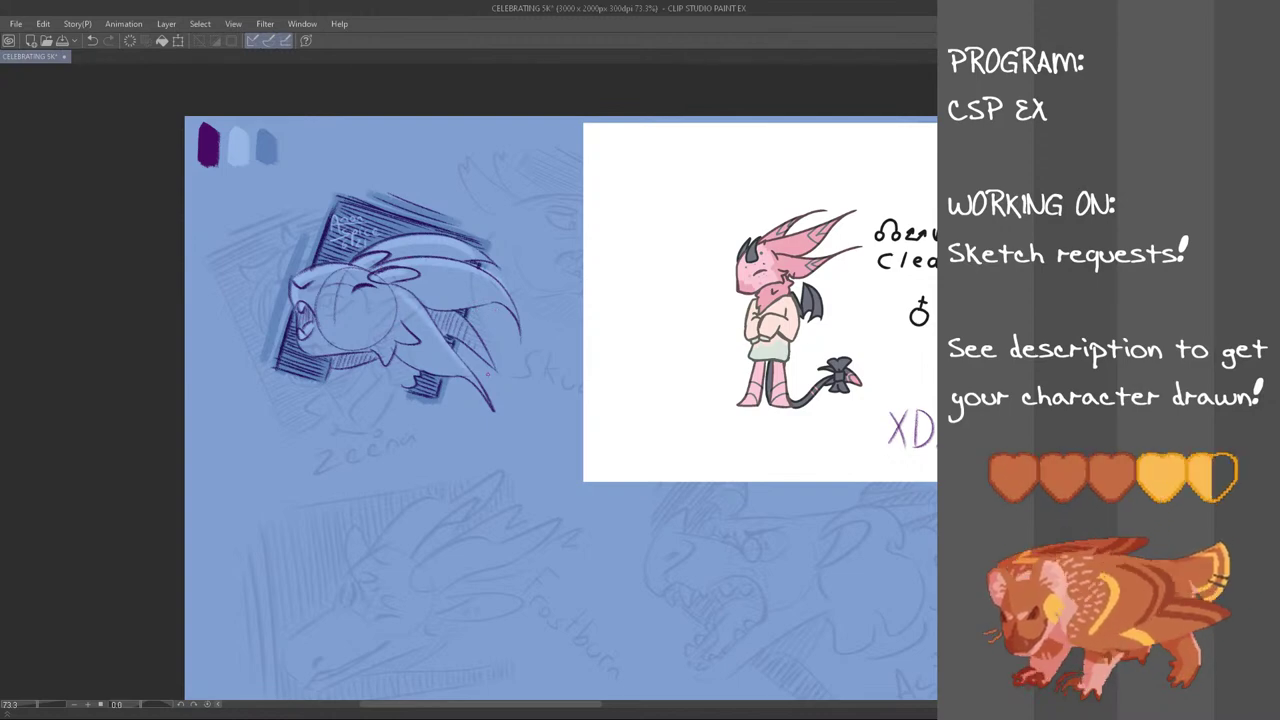
# Add light blue highlights to the cheek spike and lower jaw
pyautogui.moveTo(399, 327); pyautogui.dragTo(411, 339)
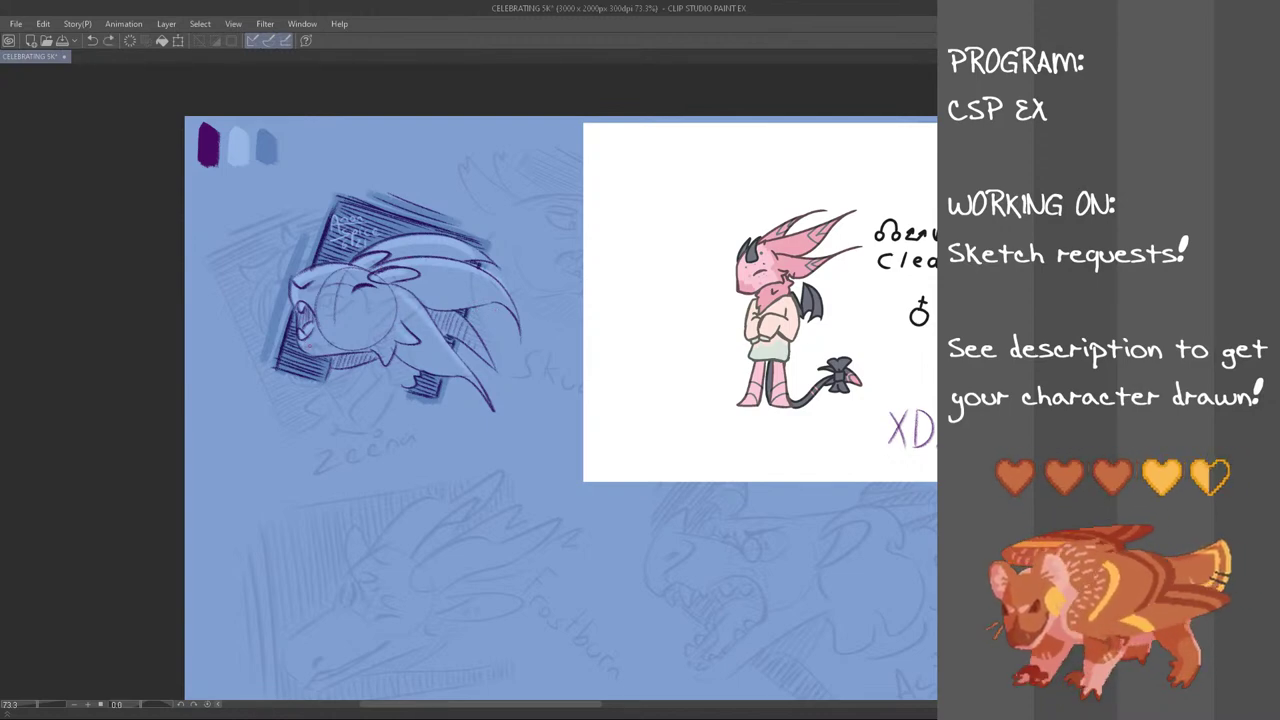
pyautogui.moveTo(299, 345); pyautogui.dragTo(315, 353)
pyautogui.hotkey('ctrl', 'z')
# Handwrite the character name "Clea" beneath the jaw of the sketch
pyautogui.scroll(-1, 511, 411)
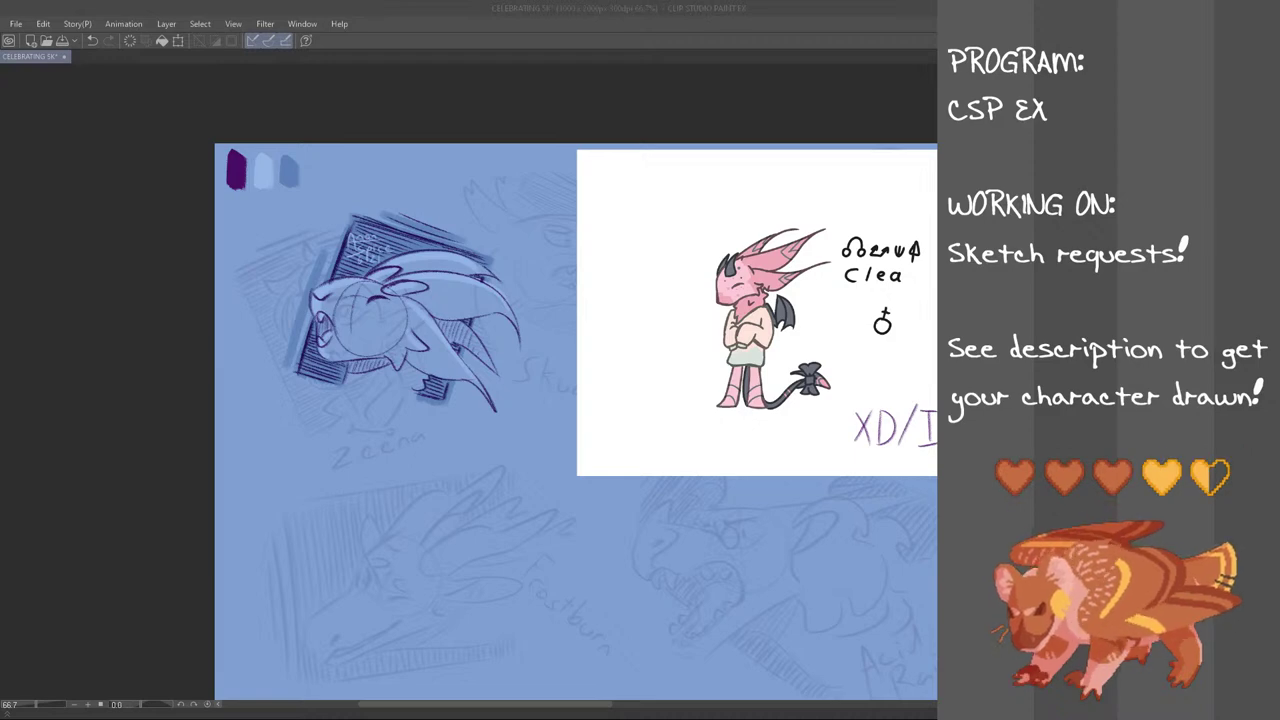
pyautogui.scroll(3, 337, 394)
pyautogui.moveTo(344, 380)
pyautogui.mouseDown()
pyautogui.moveTo(343, 402)
pyautogui.moveTo(397, 401)
pyautogui.moveTo(402, 413)
pyautogui.mouseUp()
pyautogui.hotkey('ctrl', 'z')
pyautogui.hotkey('ctrl', 'z')
pyautogui.hotkey('ctrl', 'z')
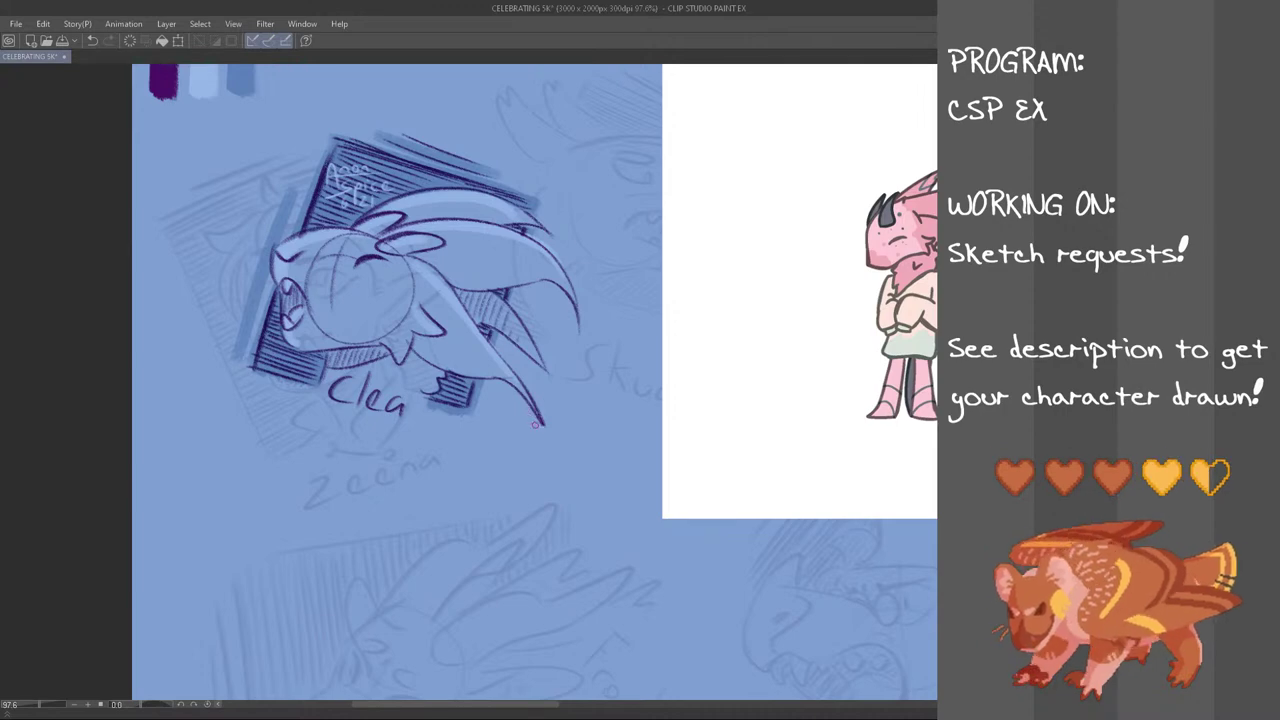
# Clear the pink character's reference picture and the faint older sketches from the canvas
pyautogui.scroll(-1, 536, 427)
pyautogui.scroll(-2, 536, 427)
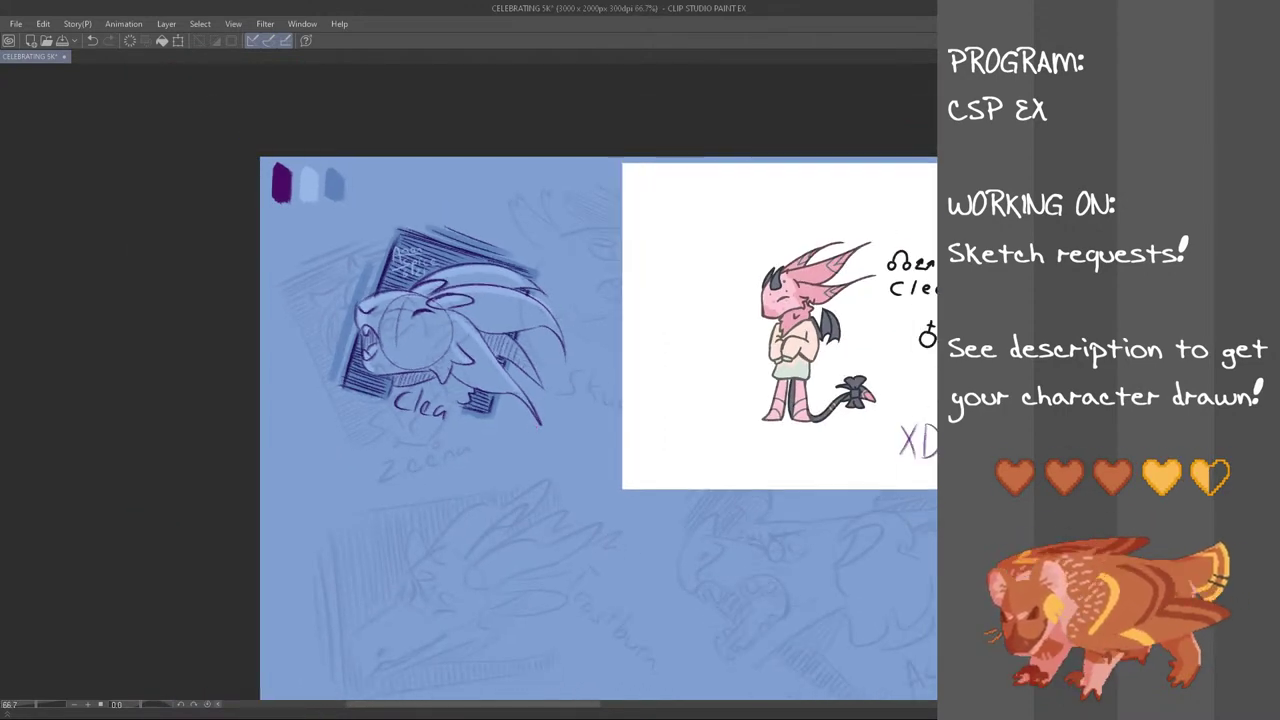
pyautogui.click(641, 274)
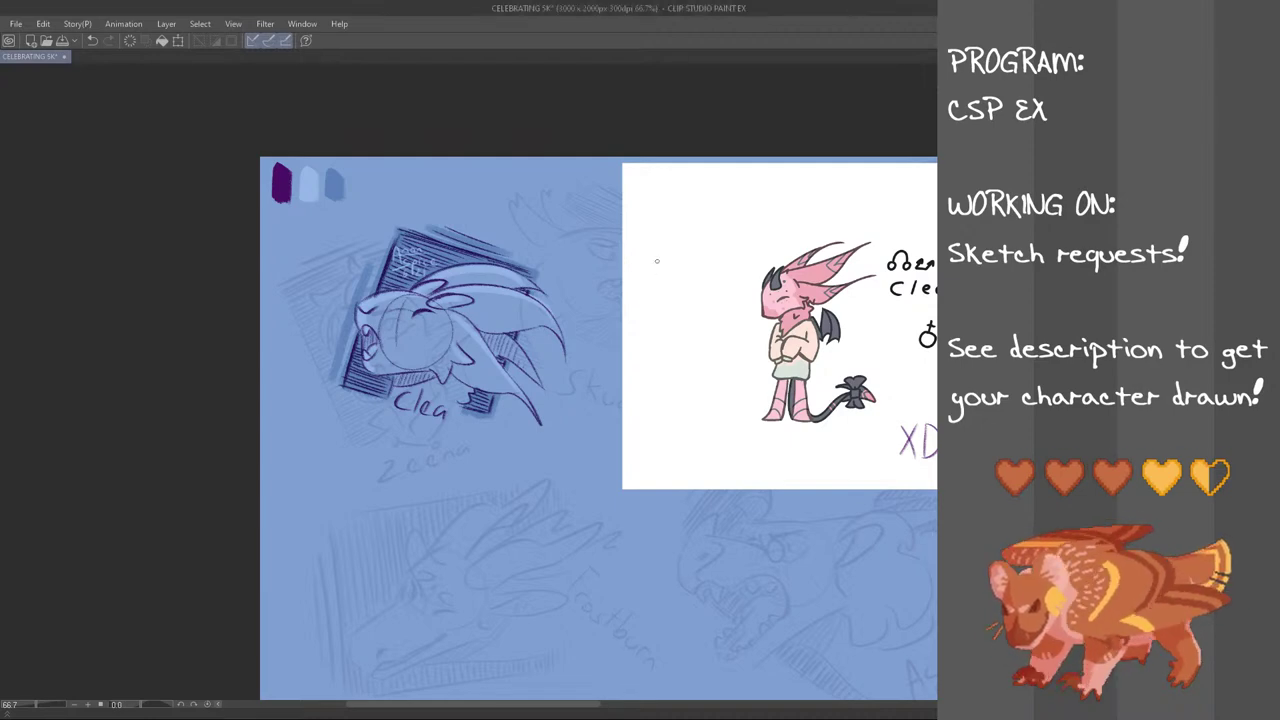
pyautogui.press('Delete')
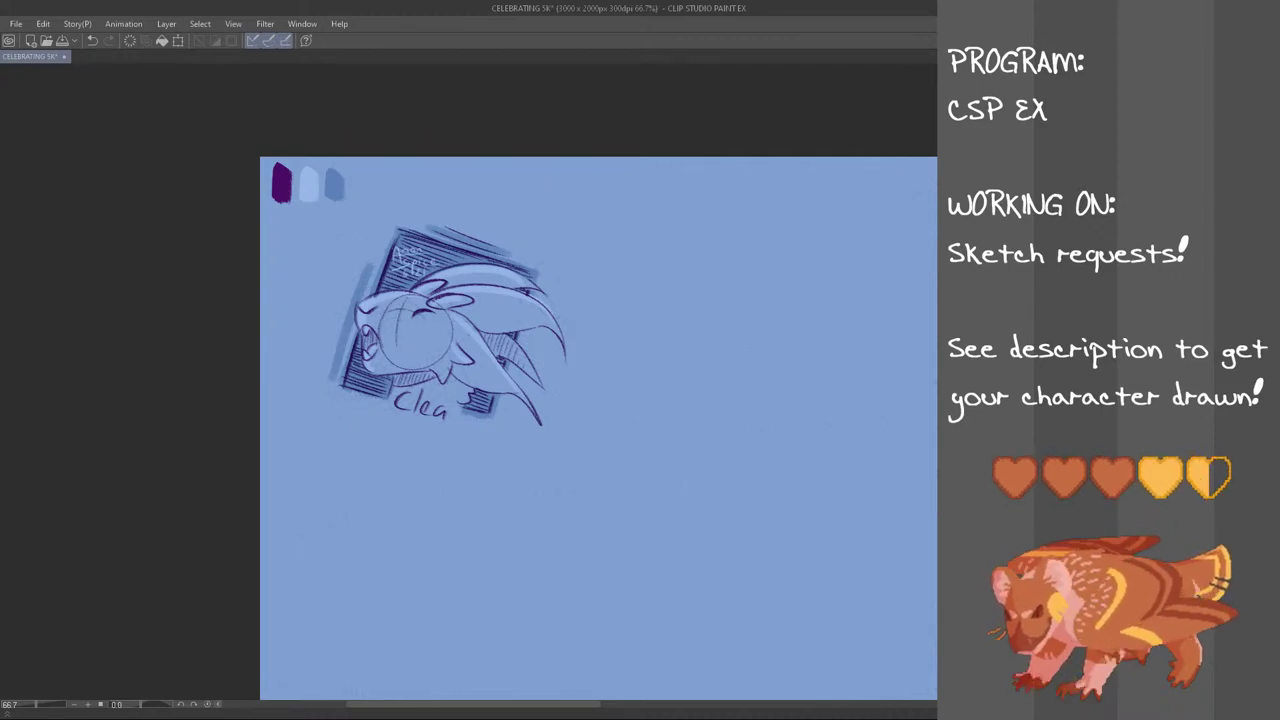
# Lasso the finished Clea sketch, move it closer to the canvas's left edge and deselect it
pyautogui.moveTo(505, 205)
pyautogui.mouseDown()
pyautogui.moveTo(544, 220)
pyautogui.moveTo(288, 390)
pyautogui.moveTo(440, 196)
pyautogui.mouseUp()
pyautogui.hotkey('ctrl', 't')
pyautogui.moveTo(502, 368)
pyautogui.mouseDown()
pyautogui.moveTo(414, 363)
pyautogui.moveTo(436, 360)
pyautogui.moveTo(446, 404)
pyautogui.mouseUp()
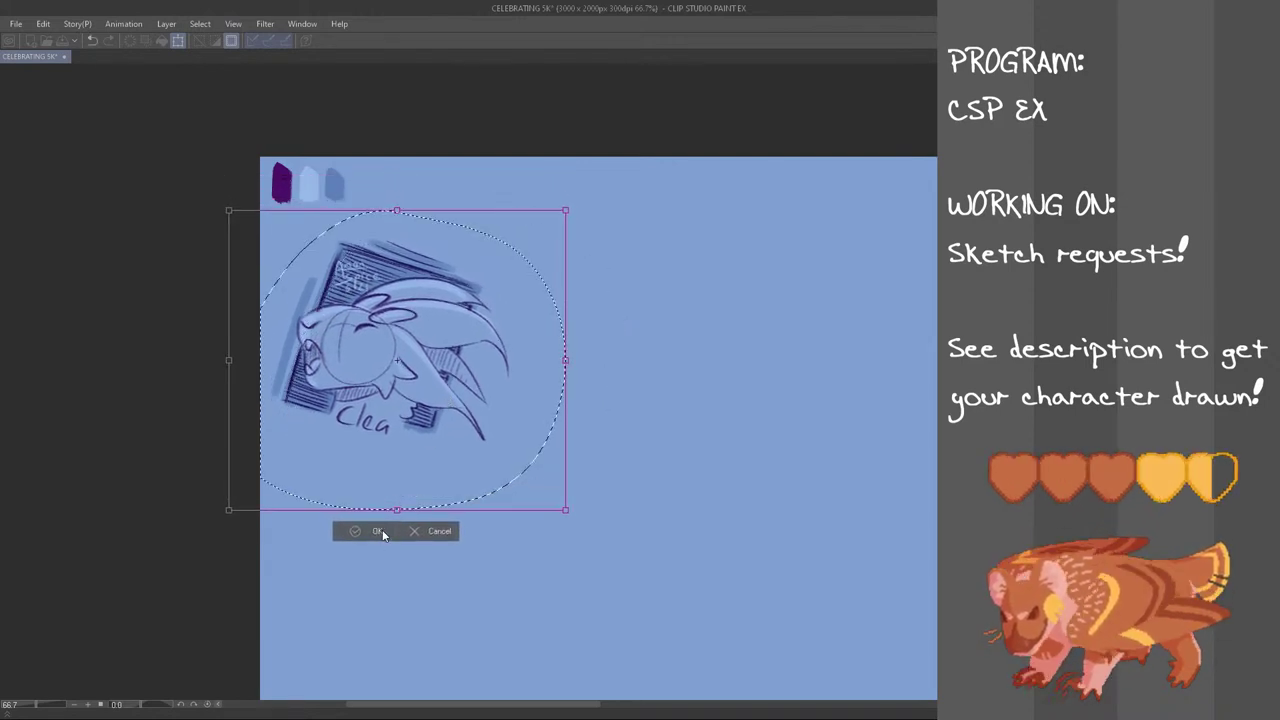
pyautogui.click(380, 529)
pyautogui.hotkey('ctrl', 'd')
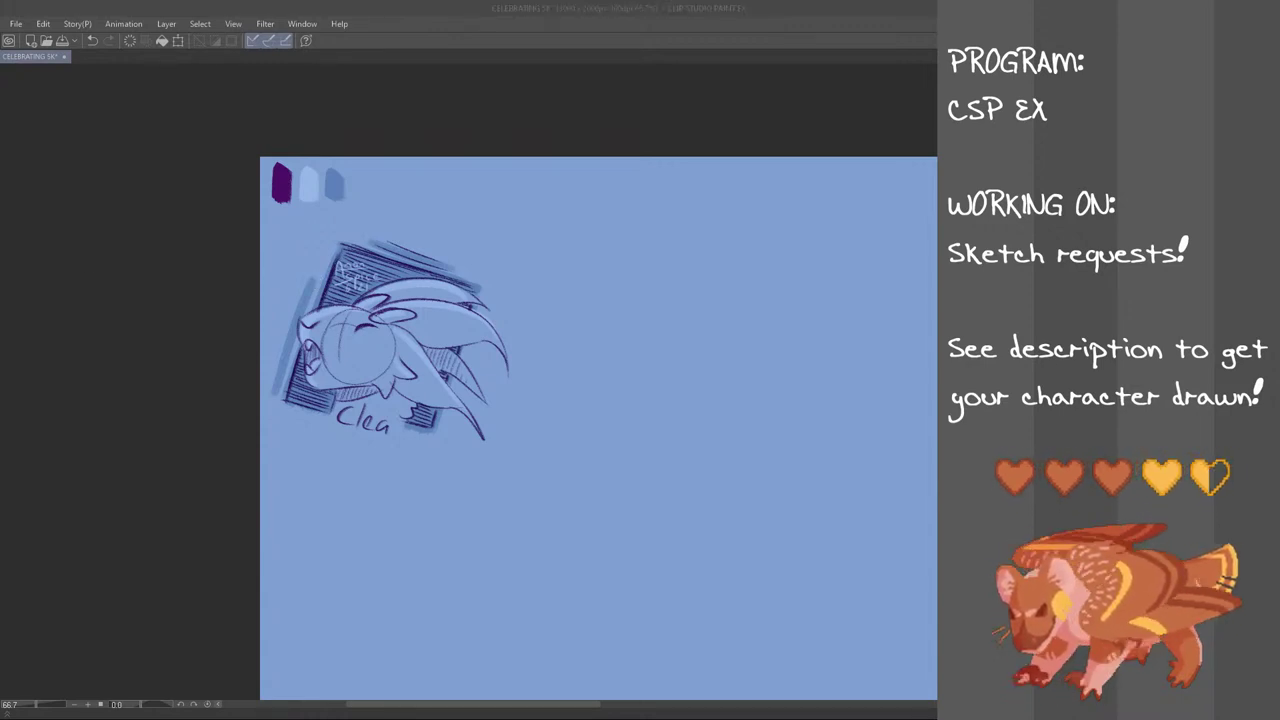
# Paste the reference sheet of the winged, bird-like character onto the canvas
pyautogui.click(359, 24)
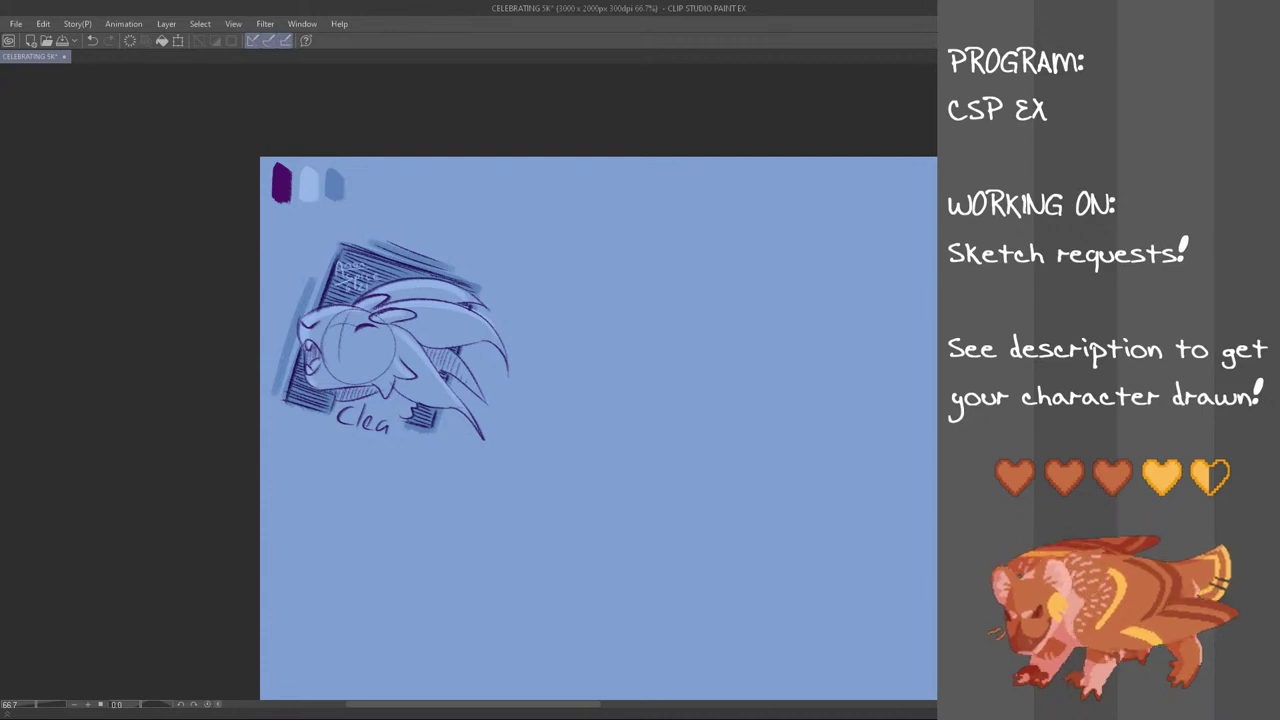
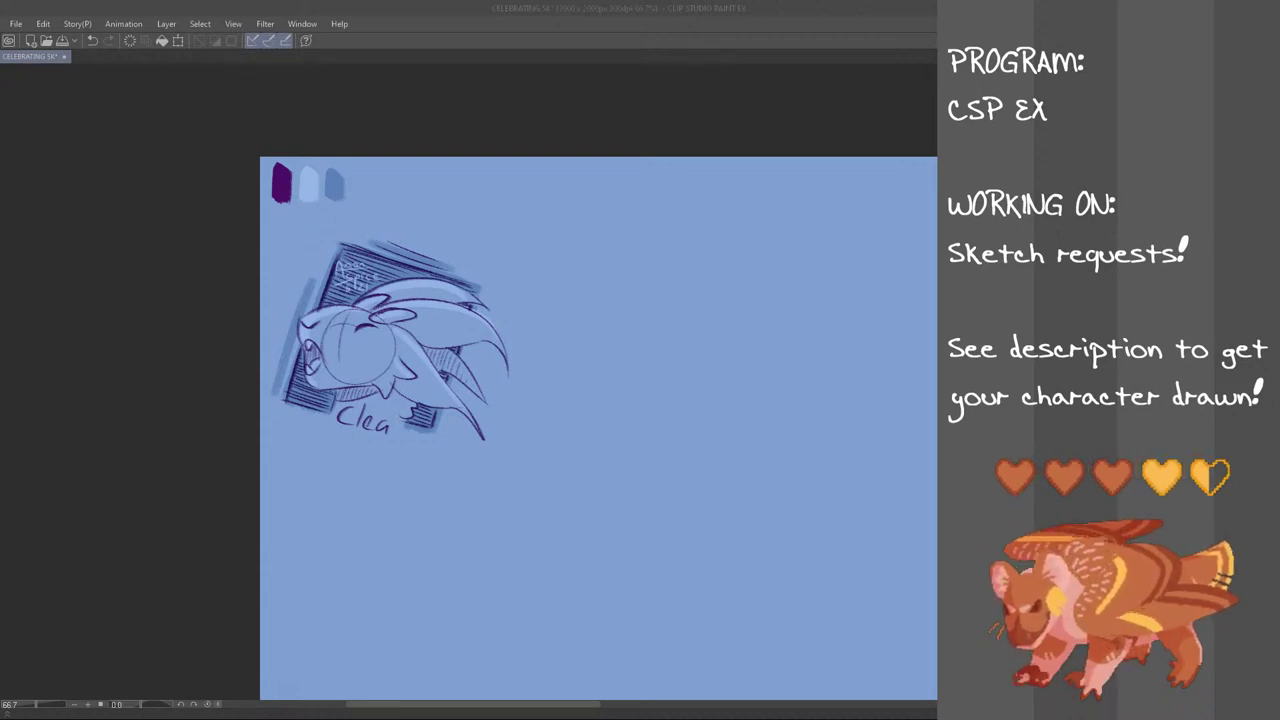
pyautogui.click(537, 73)
pyautogui.click(41, 24)
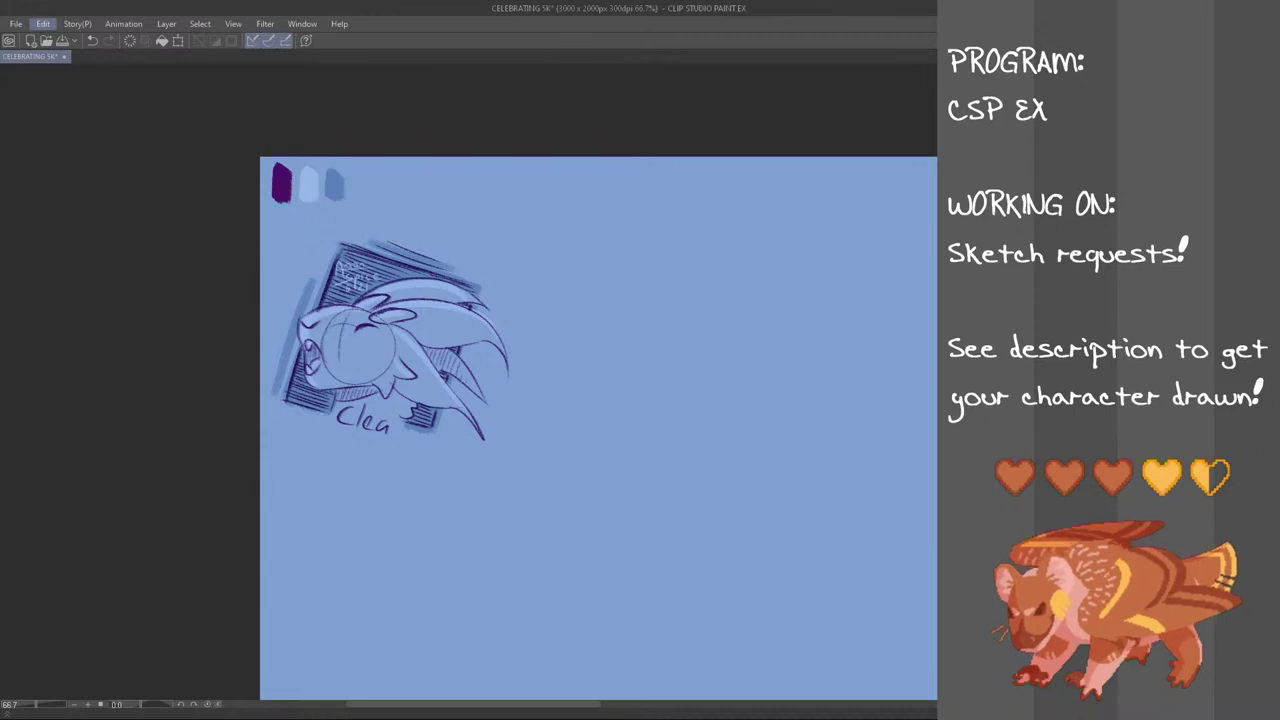
pyautogui.hotkey('ctrl', 'v')
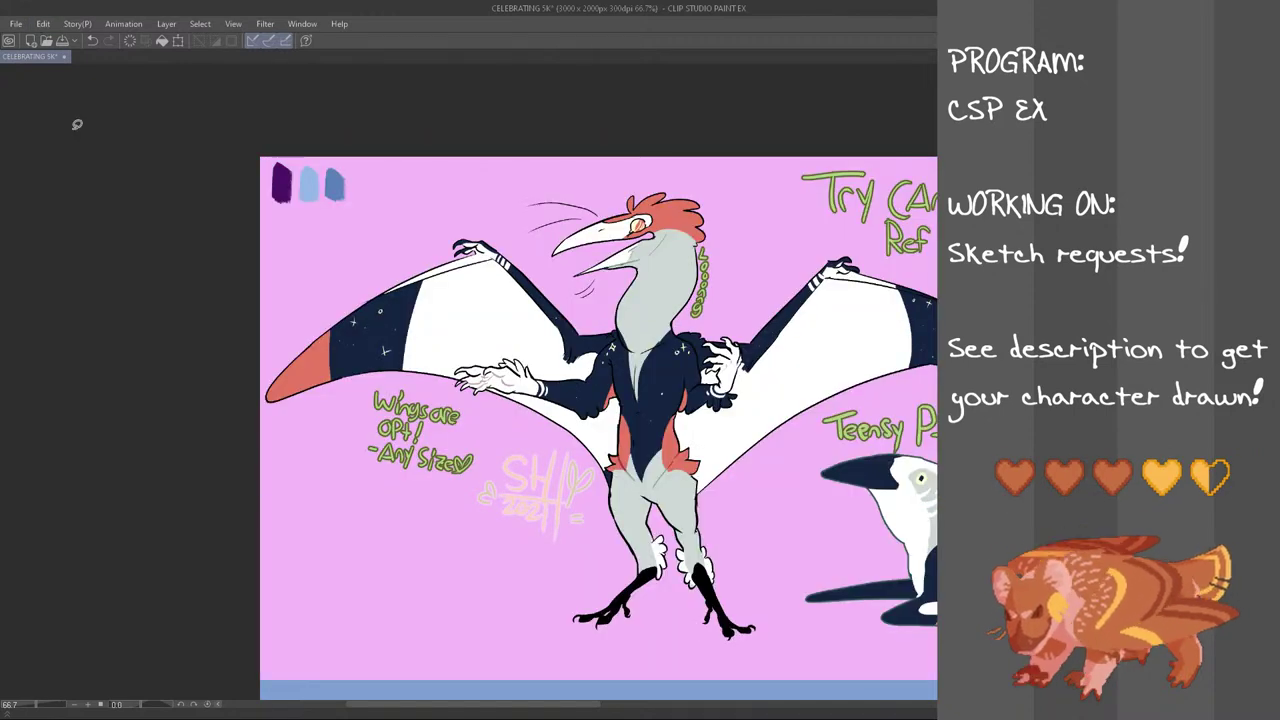
# Scale down the winged character's reference sheet and place it below and beside the Clea sketch
pyautogui.hotkey('ctrl', 't')
pyautogui.moveTo(260, 157); pyautogui.dragTo(456, 265)
pyautogui.moveTo(650, 338); pyautogui.dragTo(447, 271)
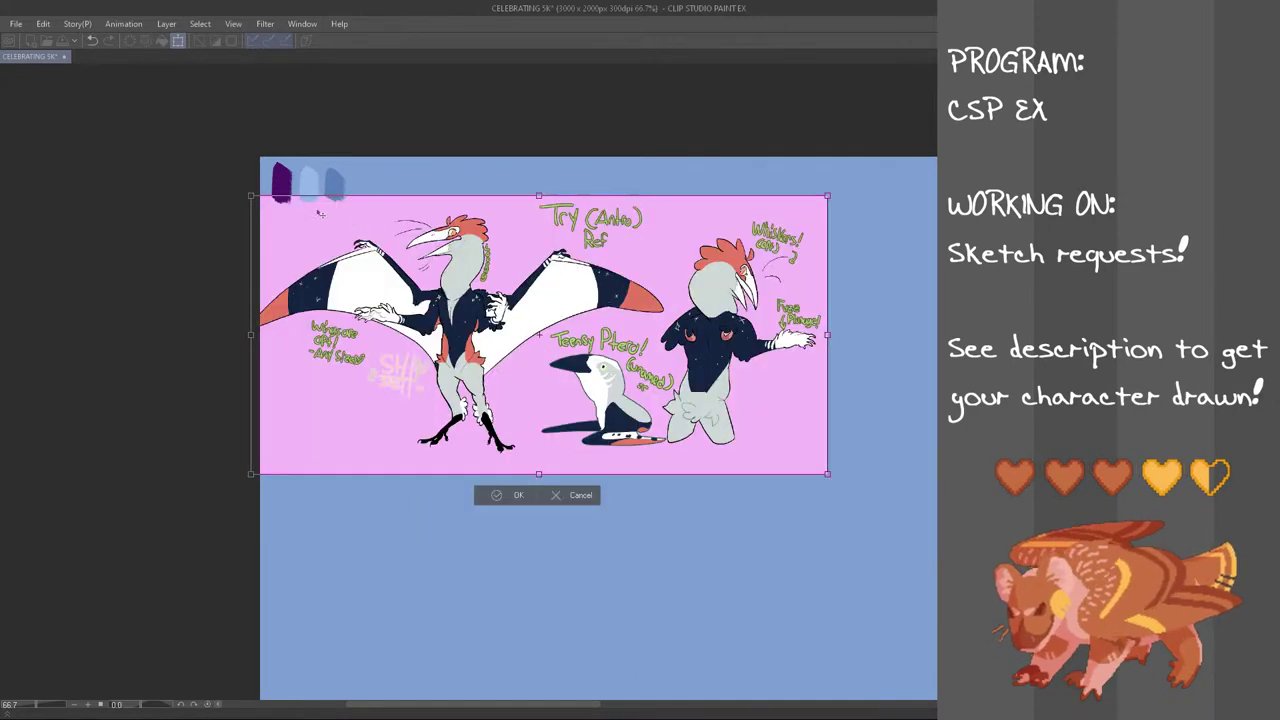
pyautogui.moveTo(251, 196); pyautogui.dragTo(337, 229)
pyautogui.moveTo(699, 391); pyautogui.dragTo(791, 605)
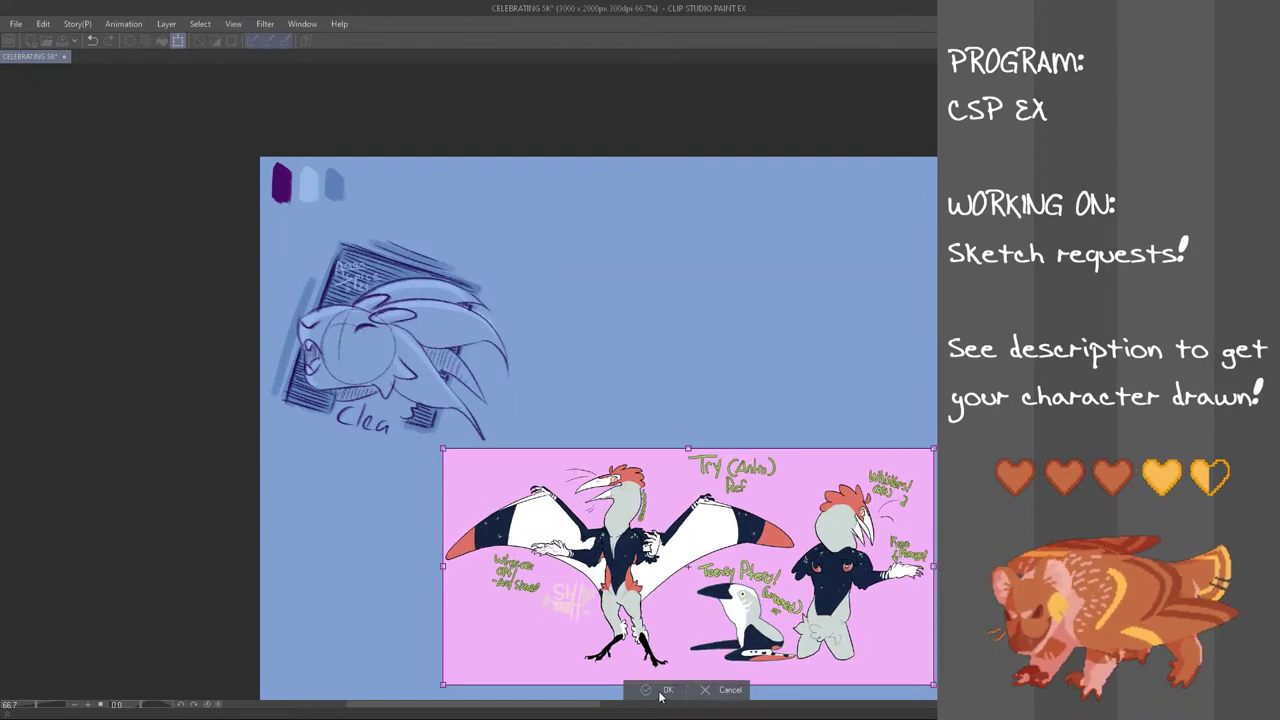
pyautogui.click(662, 690)
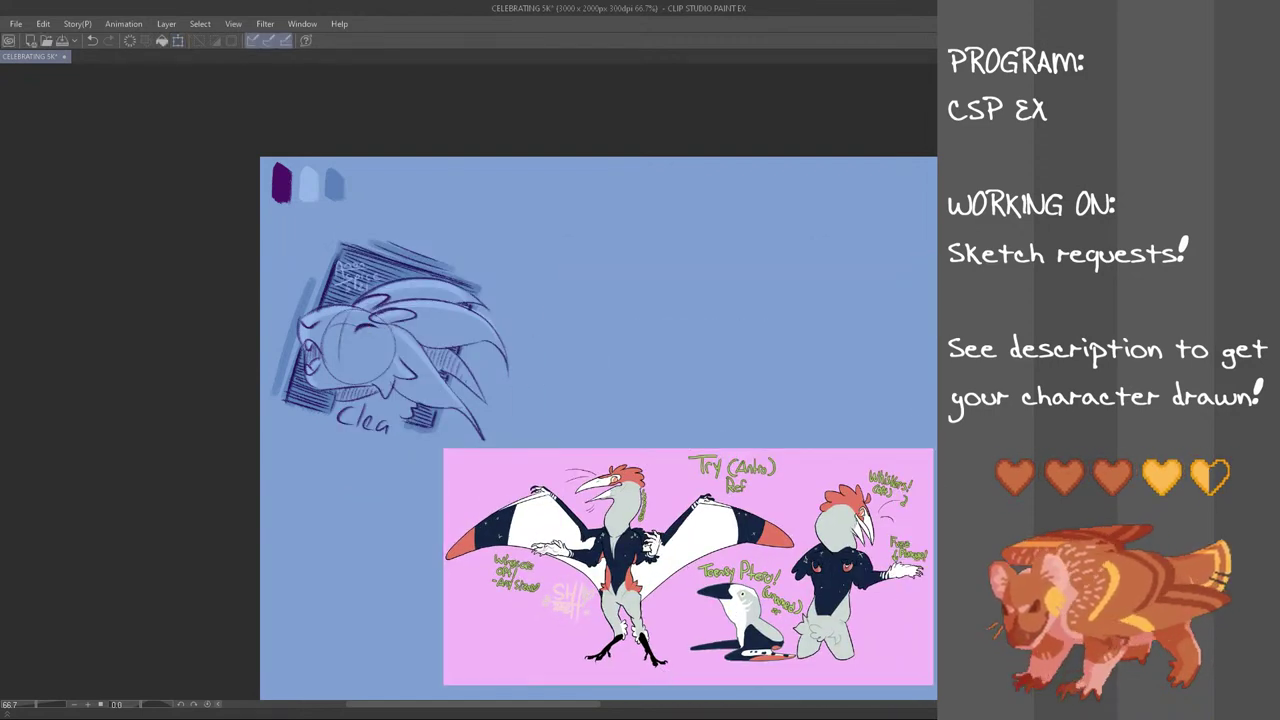
# Handwrite the requester's username in purple in the reference sheet's lower corner, beside the winged figure's feet
pyautogui.scroll(-1, 82, 428)
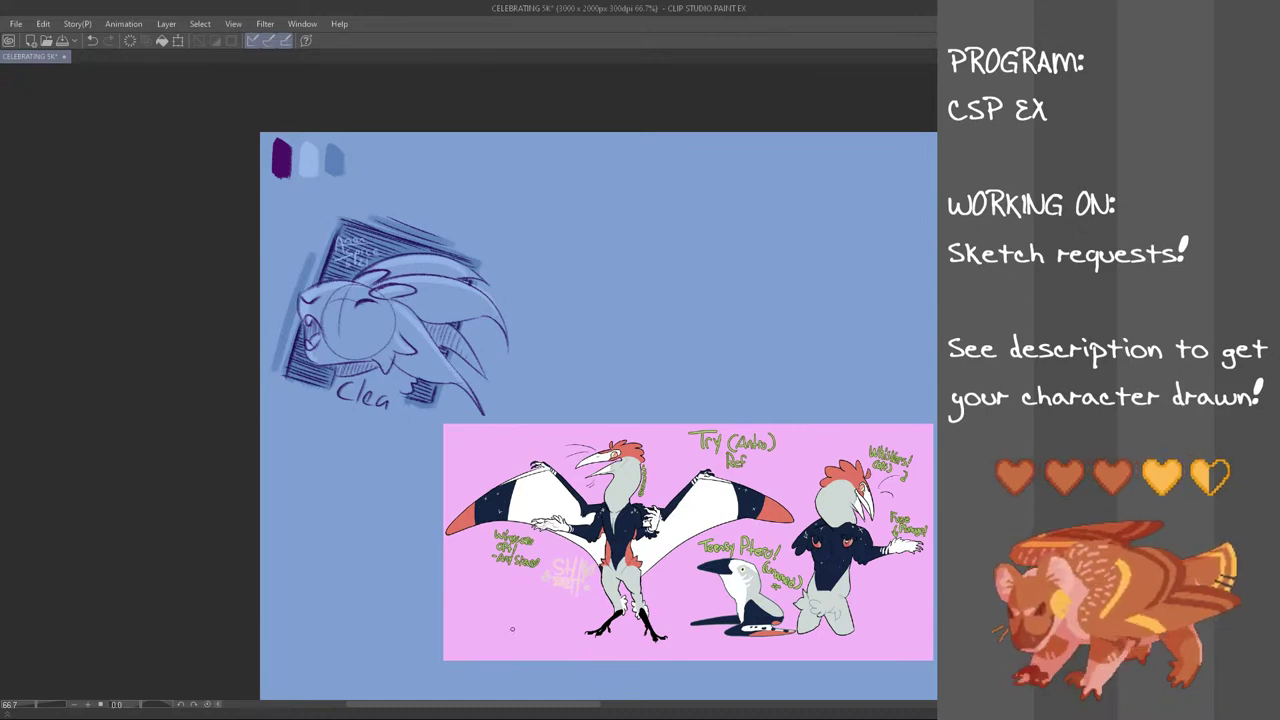
pyautogui.moveTo(470, 616)
pyautogui.mouseDown()
pyautogui.moveTo(458, 644)
pyautogui.moveTo(481, 643)
pyautogui.mouseUp()
pyautogui.moveTo(472, 626); pyautogui.dragTo(512, 640)
pyautogui.moveTo(516, 630); pyautogui.dragTo(558, 641)
pyautogui.moveTo(566, 641)
pyautogui.mouseDown()
pyautogui.moveTo(574, 629)
pyautogui.moveTo(580, 641)
pyautogui.mouseUp()
pyautogui.moveTo(585, 628); pyautogui.dragTo(586, 640)
pyautogui.moveTo(580, 620); pyautogui.dragTo(596, 614)
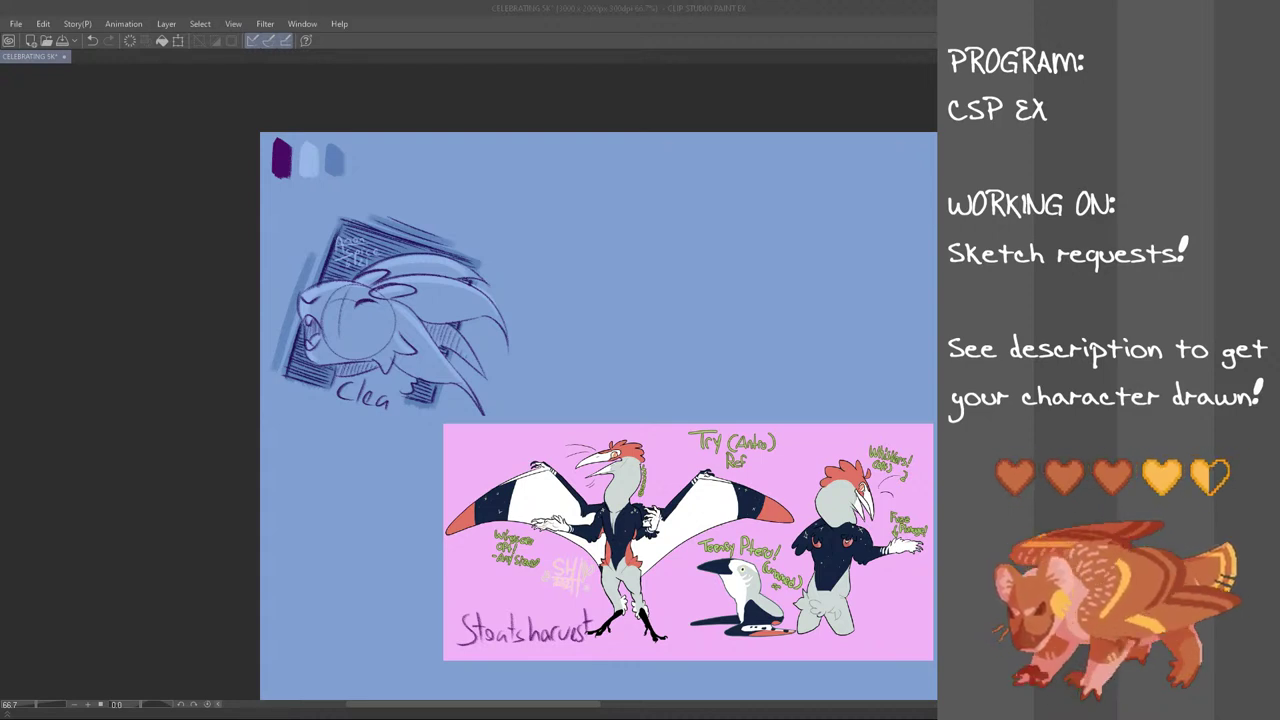
# Sketch a small construction circle for the bird head above the reference sheet, with a curved guideline inside
pyautogui.moveTo(588, 710); pyautogui.dragTo(634, 708)
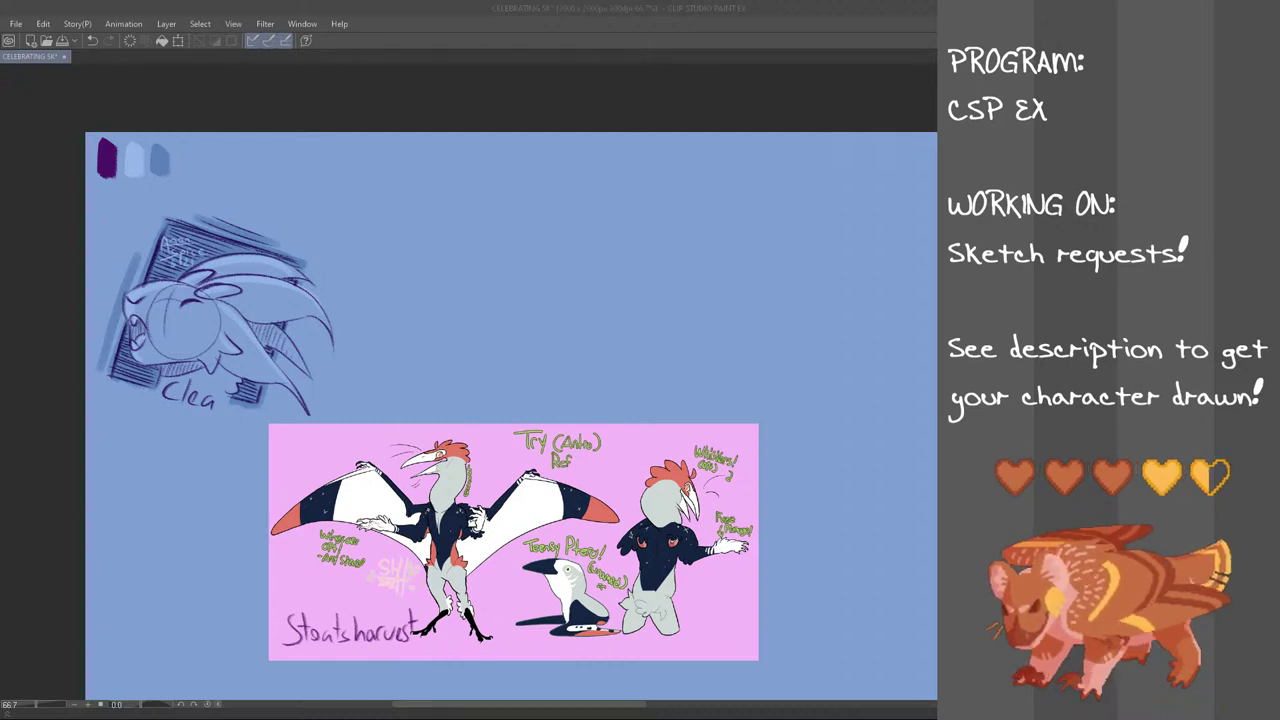
pyautogui.click(470, 6)
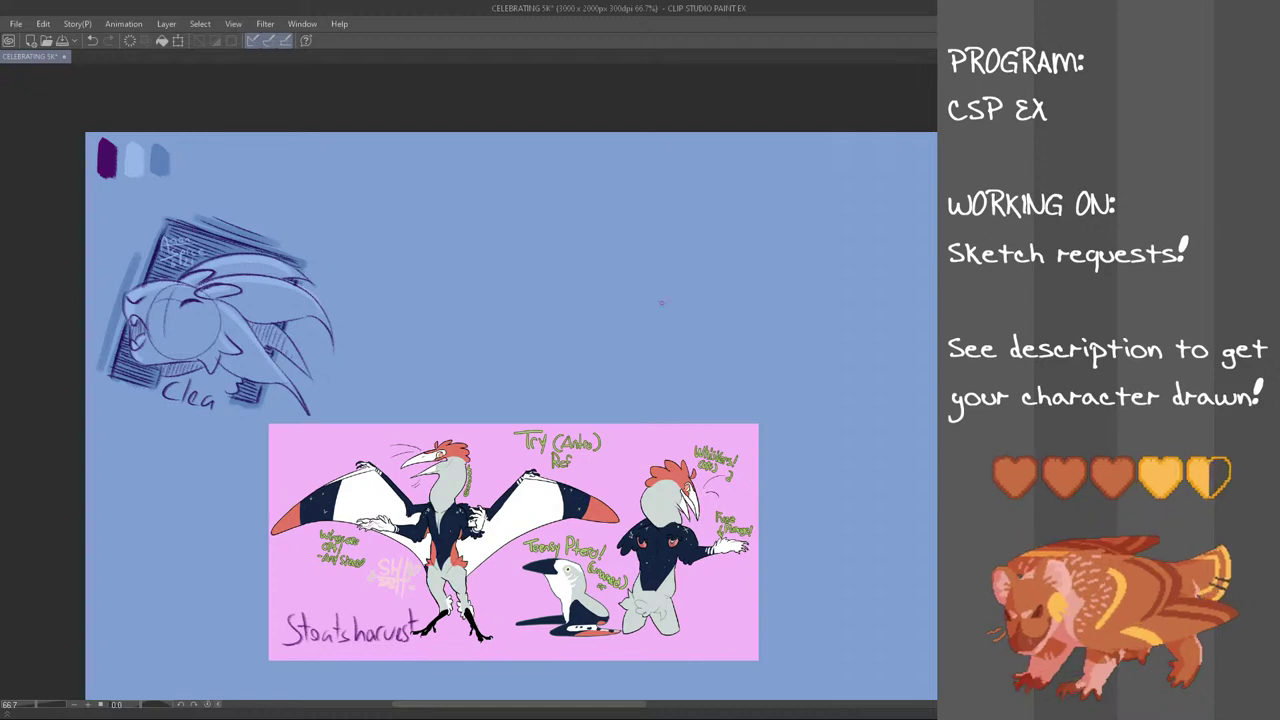
pyautogui.scroll(1, 514, 296)
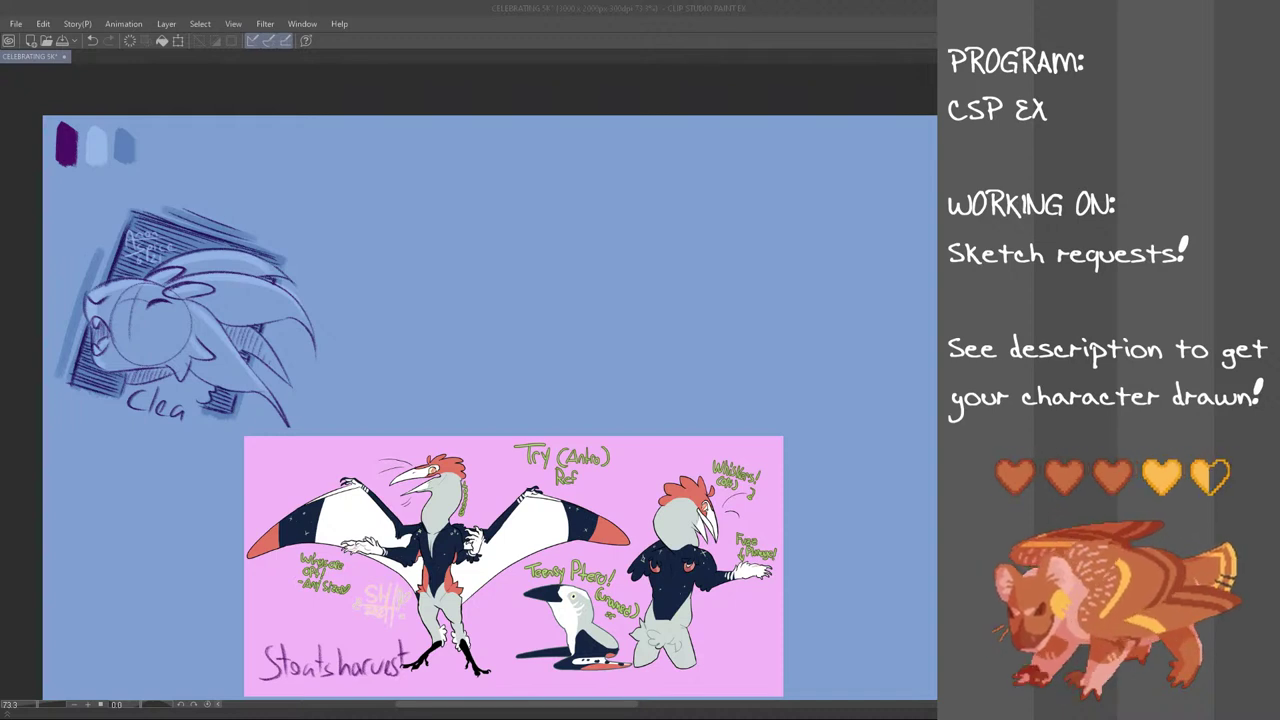
pyautogui.scroll(-1, 490, 408)
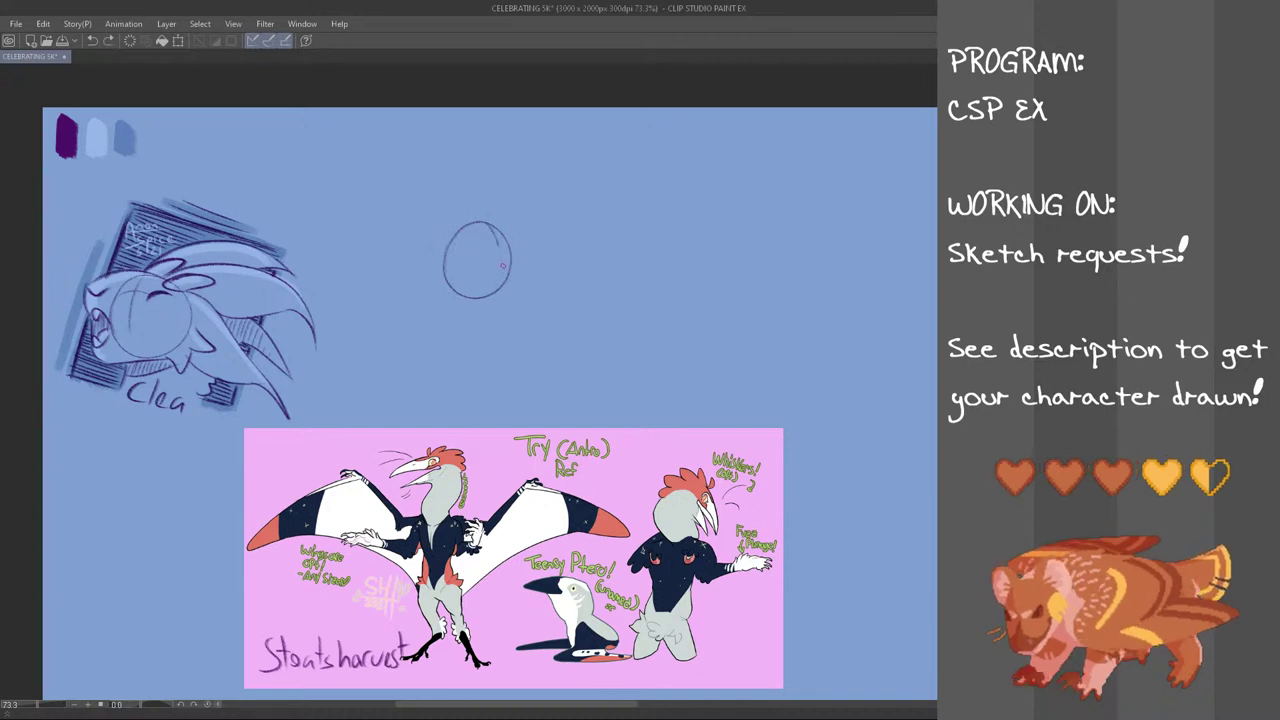
pyautogui.click(484, 239)
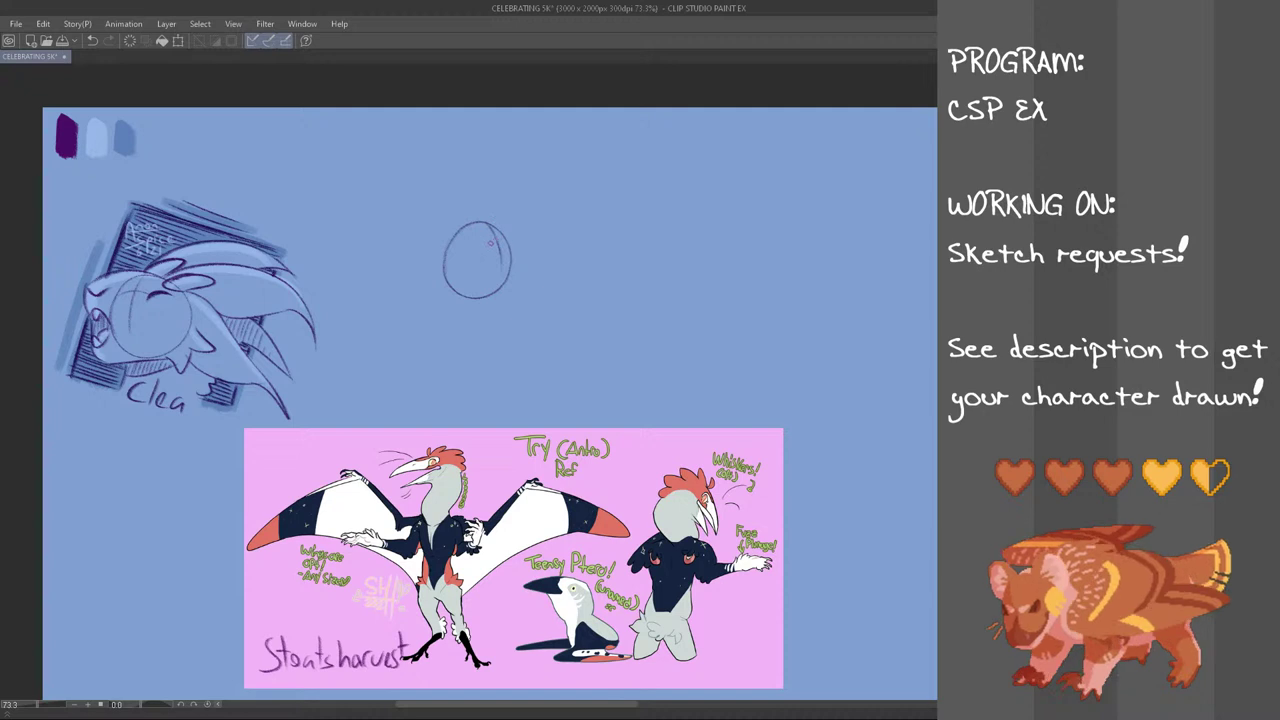
# Draw the long arched top line of the upper beak from the head circle and add a crossing face guideline
pyautogui.moveTo(474, 252); pyautogui.dragTo(604, 214)
pyautogui.hotkey('ctrl', 'z')
pyautogui.moveTo(458, 232)
pyautogui.mouseDown()
pyautogui.moveTo(546, 212)
pyautogui.moveTo(478, 220)
pyautogui.moveTo(626, 223)
pyautogui.mouseUp()
pyautogui.hotkey('ctrl', 'z')
pyautogui.hotkey('ctrl', 'z')
pyautogui.hotkey('ctrl', 'z')
pyautogui.hotkey('ctrl', 'z')
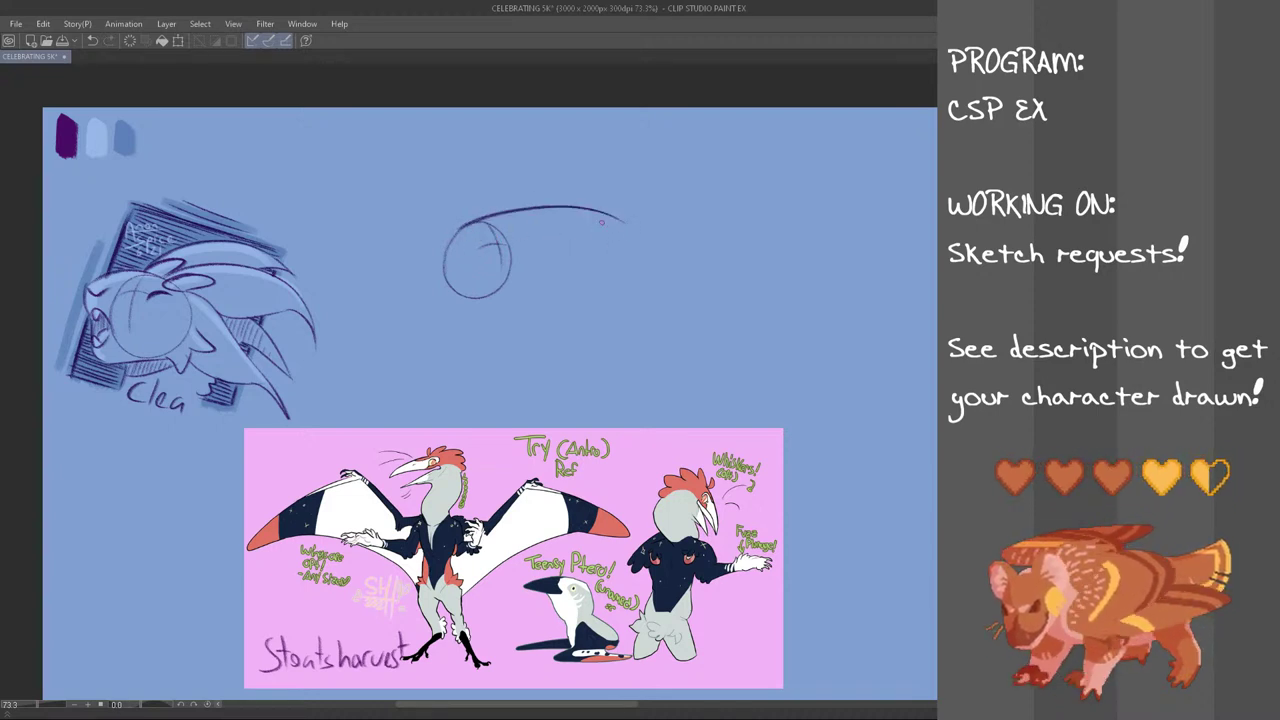
# Draw the underside of the upper beak from the head circle to the beak's pointed tip
pyautogui.moveTo(540, 250); pyautogui.dragTo(634, 226)
pyautogui.hotkey('ctrl', 'z')
pyautogui.hotkey('ctrl', 'z')
pyautogui.moveTo(528, 240); pyautogui.dragTo(632, 228)
pyautogui.hotkey('ctrl', 'z')
pyautogui.moveTo(500, 264); pyautogui.dragTo(634, 231)
pyautogui.hotkey('ctrl', 'z')
pyautogui.hotkey('ctrl', 'z')
pyautogui.hotkey('ctrl', 'z')
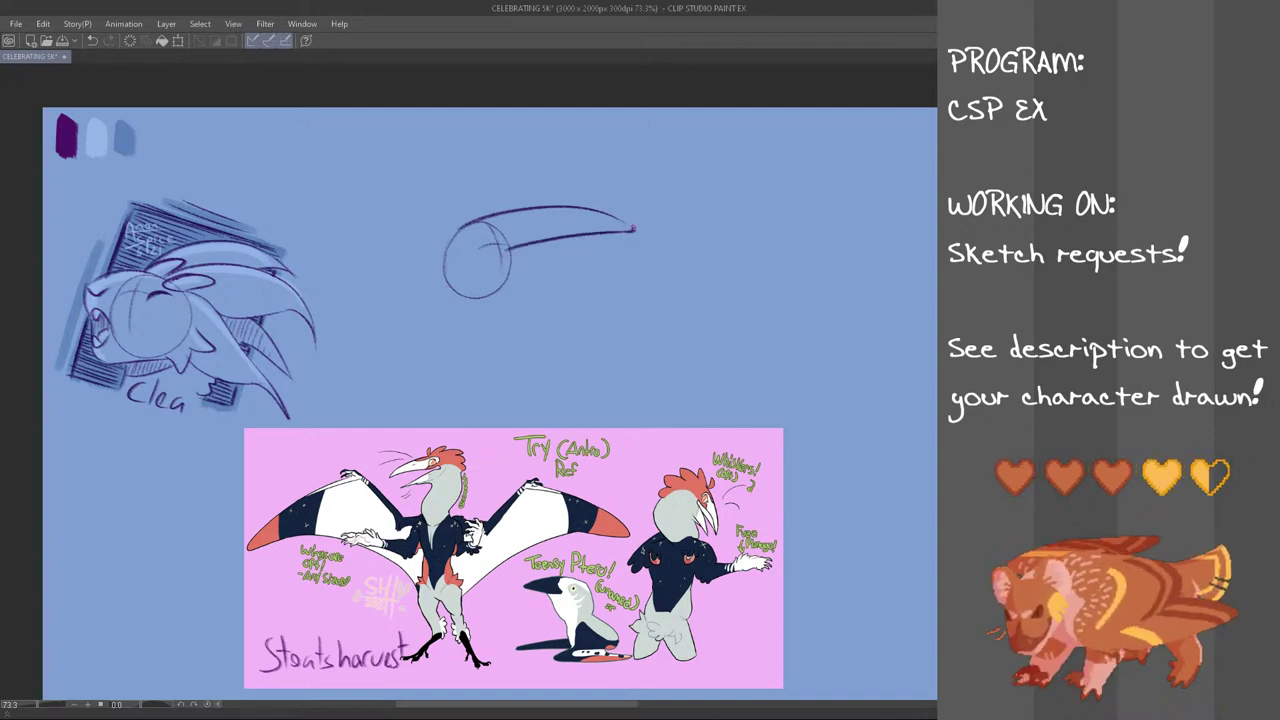
# Draw the open mouth line from inside the head circle and the upper edge of the downward-pointing lower beak
pyautogui.moveTo(508, 250)
pyautogui.mouseDown()
pyautogui.moveTo(458, 268)
pyautogui.moveTo(460, 250)
pyautogui.moveTo(554, 277)
pyautogui.moveTo(518, 270)
pyautogui.moveTo(548, 304)
pyautogui.mouseUp()
pyautogui.hotkey('ctrl', 'z')
pyautogui.hotkey('ctrl', 'z')
pyautogui.hotkey('ctrl', 'z')
pyautogui.hotkey('ctrl', 'z')
pyautogui.hotkey('ctrl', 'z')
pyautogui.hotkey('ctrl', 'z')
pyautogui.hotkey('ctrl', 'z')
pyautogui.moveTo(462, 254); pyautogui.dragTo(572, 316)
pyautogui.hotkey('ctrl', 'z')
pyautogui.moveTo(530, 274)
pyautogui.mouseDown()
pyautogui.moveTo(588, 318)
pyautogui.moveTo(573, 318)
pyautogui.mouseUp()
pyautogui.hotkey('ctrl', 'z')
pyautogui.moveTo(524, 268); pyautogui.dragTo(598, 338)
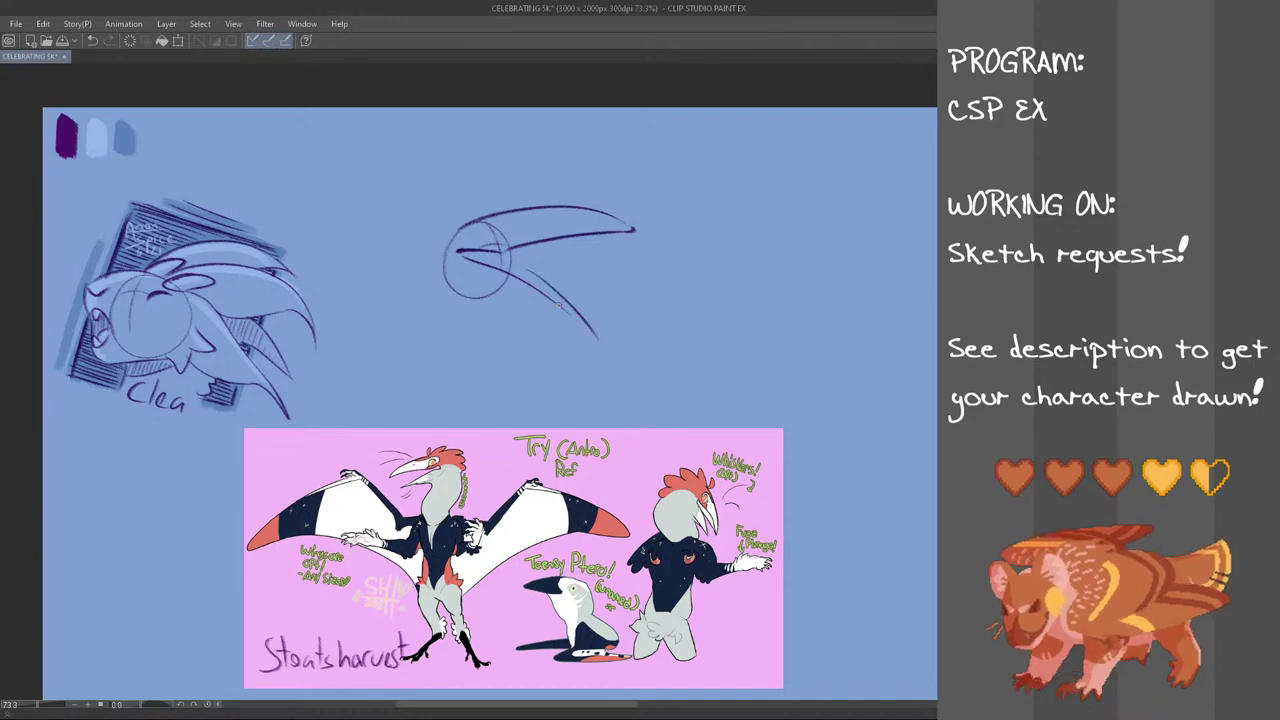
pyautogui.hotkey('ctrl', 'z')
pyautogui.moveTo(531, 273); pyautogui.dragTo(593, 340)
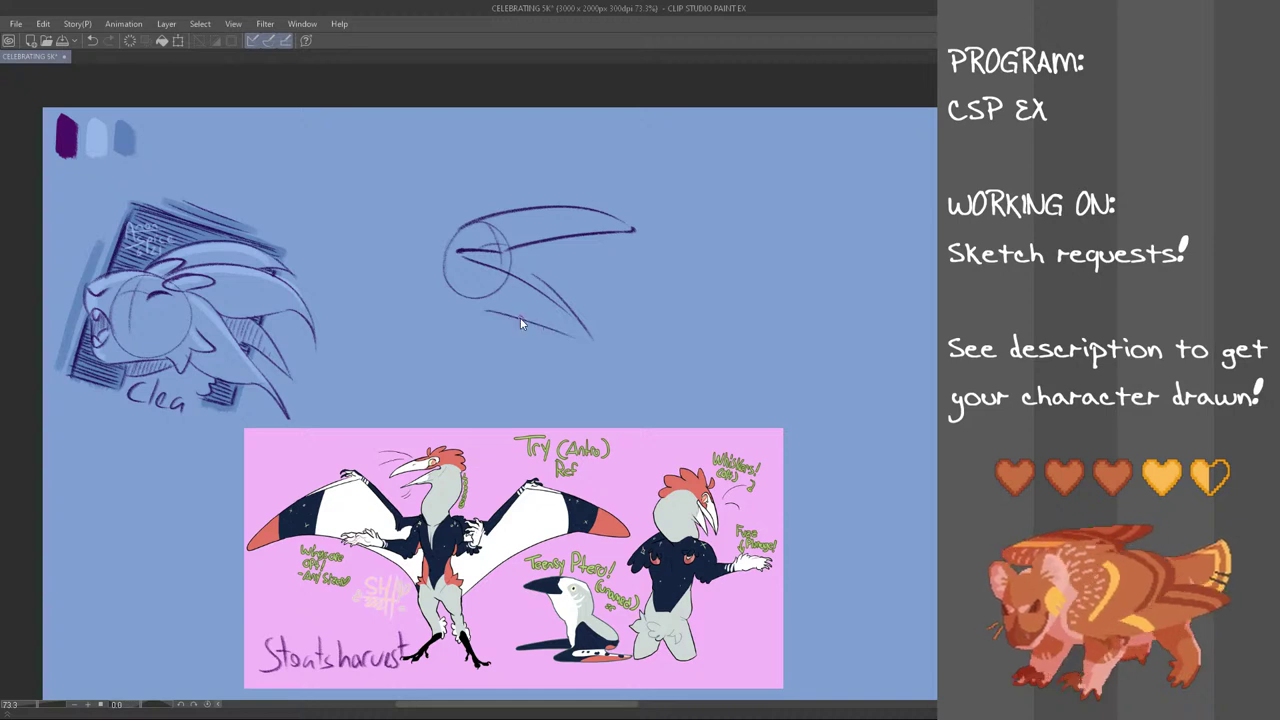
# Draw the lower beak's underside, then add the closed eye and a short detail line at the upper beak's base
pyautogui.moveTo(496, 294); pyautogui.dragTo(598, 348)
pyautogui.hotkey('ctrl', 'z')
pyautogui.hotkey('ctrl', 'z')
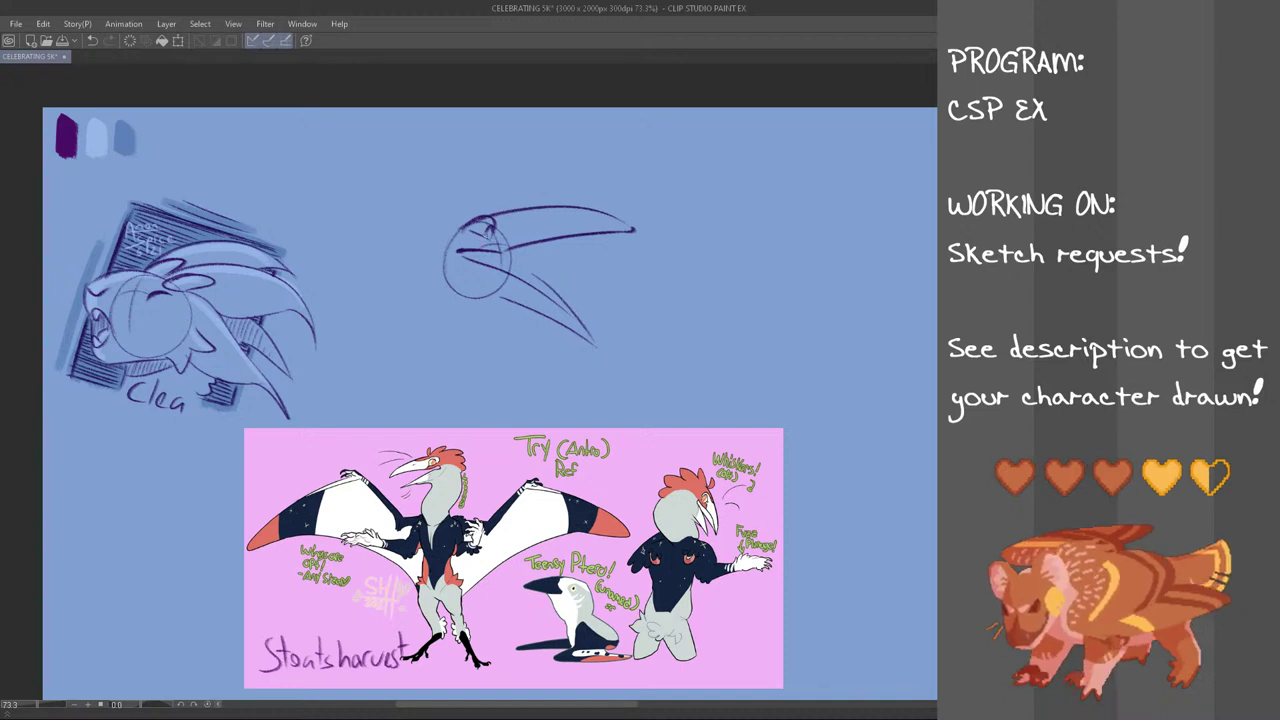
pyautogui.moveTo(467, 237); pyautogui.dragTo(495, 243)
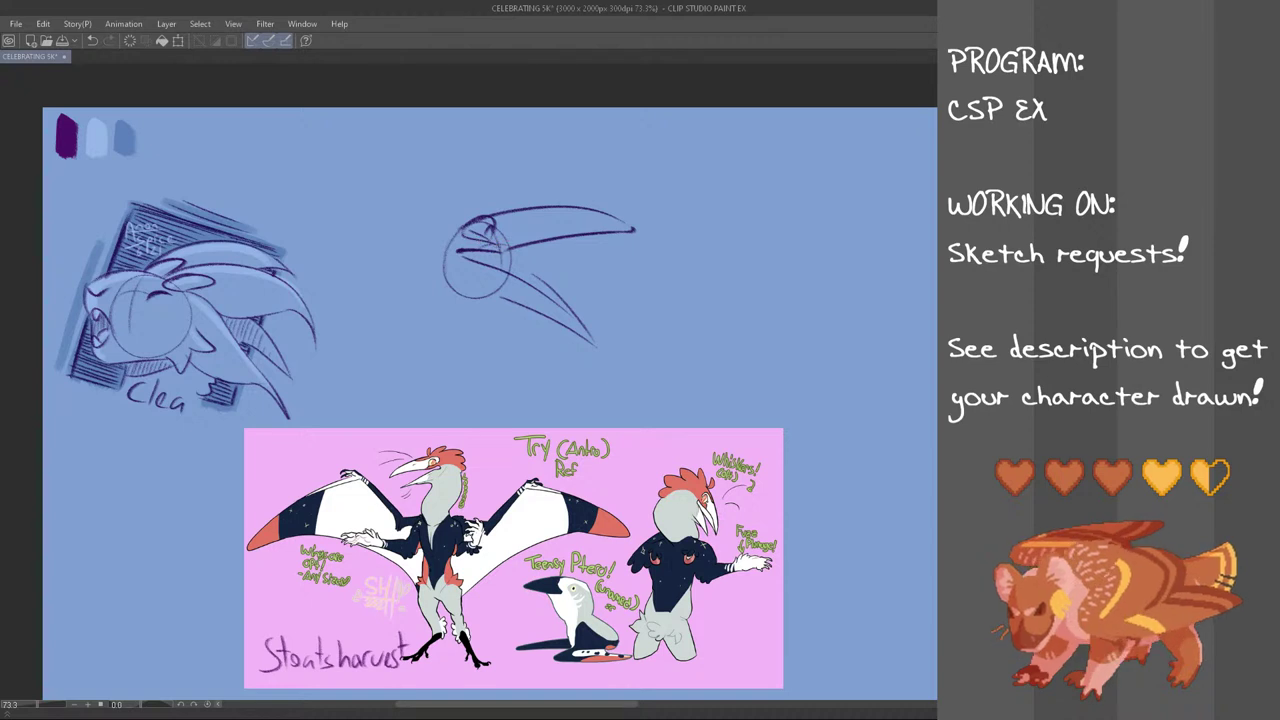
pyautogui.moveTo(497, 219); pyautogui.dragTo(535, 209)
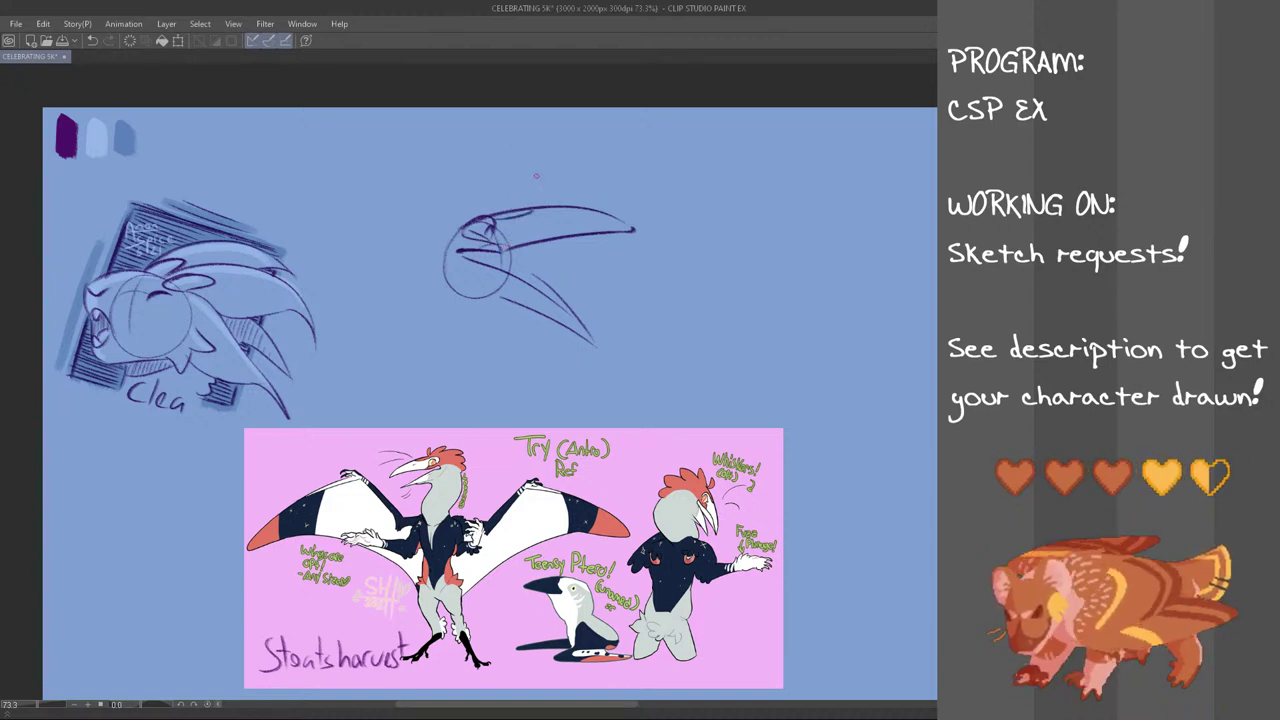
# Sketch a curled feather above the forehead, the long curve of the neck's back and a short throat line
pyautogui.moveTo(480, 215)
pyautogui.mouseDown()
pyautogui.moveTo(460, 192)
pyautogui.moveTo(431, 213)
pyautogui.moveTo(467, 363)
pyautogui.mouseUp()
pyautogui.hotkey('ctrl', 'z')
pyautogui.hotkey('ctrl', 'z')
pyautogui.hotkey('ctrl', 'z')
pyautogui.moveTo(434, 238)
pyautogui.mouseDown()
pyautogui.moveTo(478, 381)
pyautogui.moveTo(462, 377)
pyautogui.moveTo(512, 388)
pyautogui.mouseUp()
pyautogui.hotkey('ctrl', 'z')
pyautogui.hotkey('ctrl', 'z')
pyautogui.moveTo(512, 306)
pyautogui.mouseDown()
pyautogui.moveTo(515, 340)
pyautogui.moveTo(533, 367)
pyautogui.mouseUp()
pyautogui.hotkey('ctrl', 'z')
pyautogui.moveTo(511, 306)
pyautogui.mouseDown()
pyautogui.moveTo(546, 352)
pyautogui.moveTo(529, 345)
pyautogui.moveTo(549, 351)
pyautogui.mouseUp()
pyautogui.hotkey('ctrl', 'z')
pyautogui.hotkey('ctrl', 'z')
pyautogui.hotkey('ctrl', 'z')
pyautogui.hotkey('ctrl', 'z')
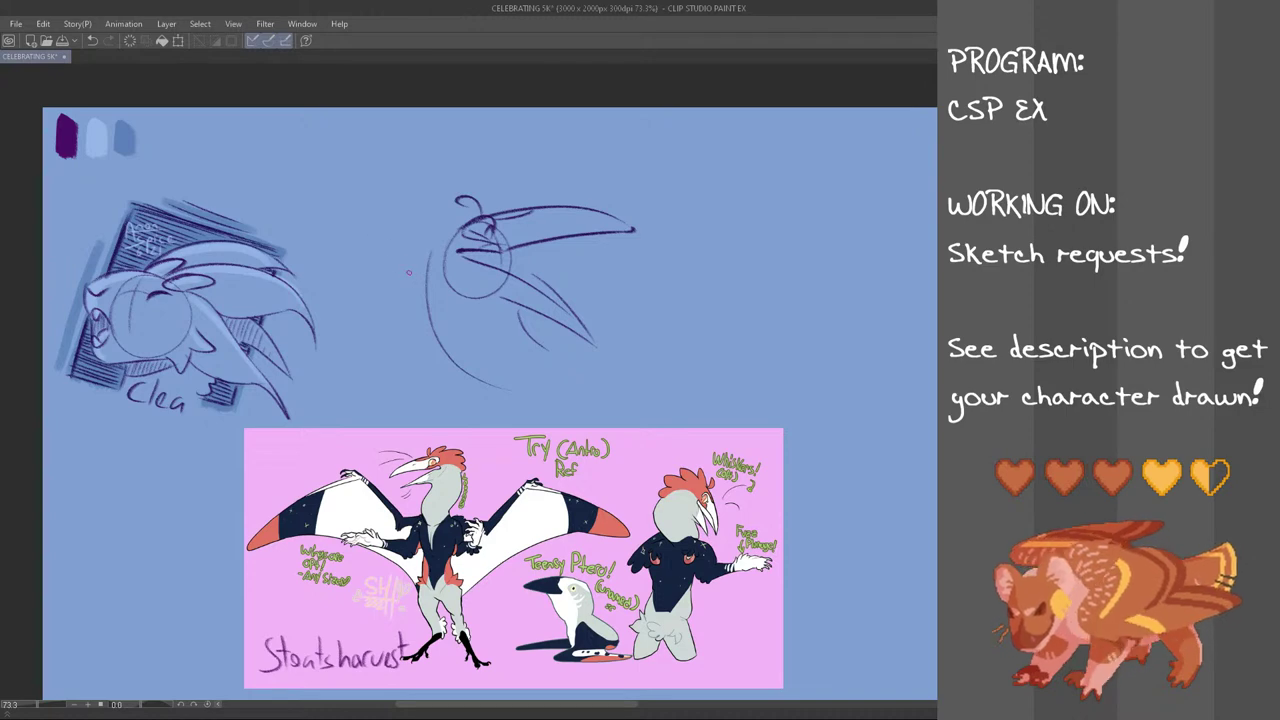
# Draw the swept-back crest outline from the forehead curl to a pointed tuft behind the head
pyautogui.moveTo(439, 276)
pyautogui.mouseDown()
pyautogui.moveTo(470, 303)
pyautogui.moveTo(445, 273)
pyautogui.moveTo(457, 290)
pyautogui.mouseUp()
pyautogui.hotkey('ctrl', 'z')
pyautogui.hotkey('ctrl', 'z')
pyautogui.hotkey('ctrl', 'z')
pyautogui.hotkey('ctrl', 'z')
pyautogui.hotkey('ctrl', 'z')
pyautogui.hotkey('ctrl', 'z')
pyautogui.hotkey('ctrl', 'z')
pyautogui.moveTo(460, 212)
pyautogui.mouseDown()
pyautogui.moveTo(434, 208)
pyautogui.moveTo(410, 225)
pyautogui.moveTo(447, 208)
pyautogui.moveTo(411, 230)
pyautogui.moveTo(420, 270)
pyautogui.mouseUp()
pyautogui.hotkey('ctrl', 'z')
pyautogui.hotkey('ctrl', 'z')
pyautogui.hotkey('ctrl', 'z')
pyautogui.hotkey('ctrl', 'z')
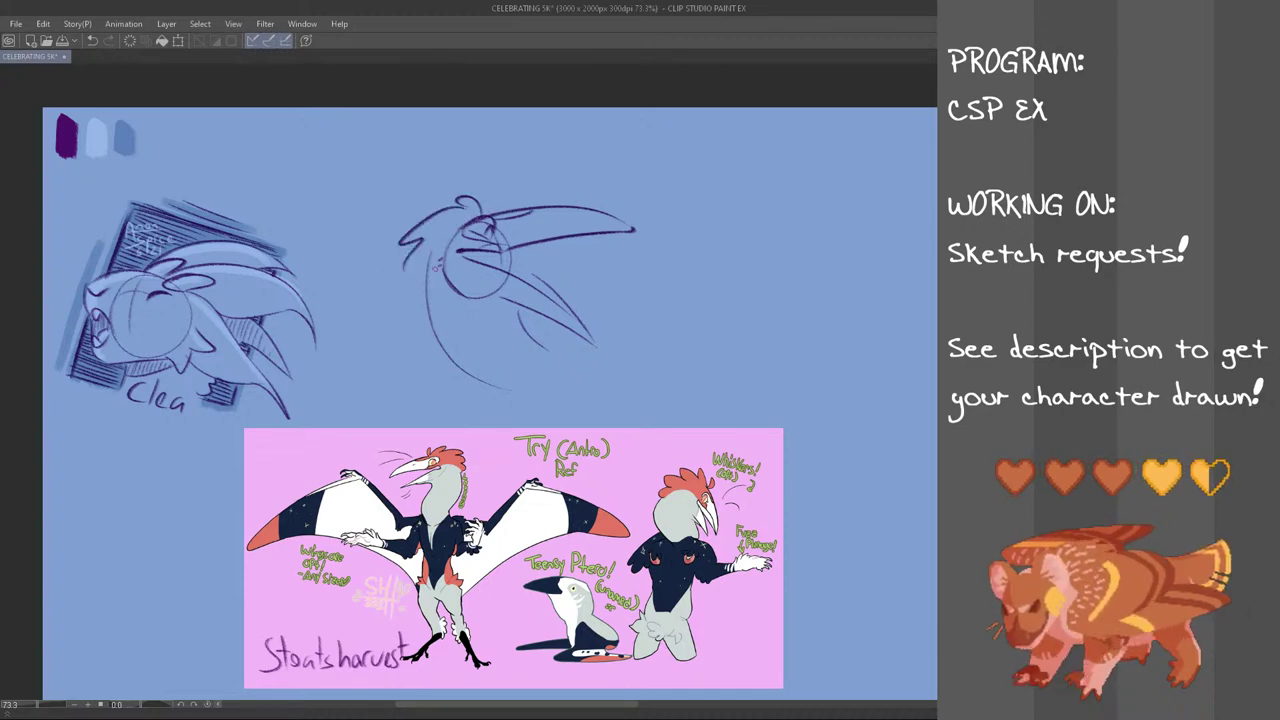
# Rework the crest's rear outline with jagged feather tips running down to the nape
pyautogui.hotkey('ctrl', 'z')
pyautogui.moveTo(466, 211)
pyautogui.mouseDown()
pyautogui.moveTo(404, 238)
pyautogui.moveTo(440, 209)
pyautogui.moveTo(403, 241)
pyautogui.mouseUp()
pyautogui.hotkey('ctrl', 'z')
pyautogui.moveTo(420, 242)
pyautogui.mouseDown()
pyautogui.moveTo(402, 274)
pyautogui.moveTo(419, 306)
pyautogui.mouseUp()
pyautogui.hotkey('ctrl', 'z')
pyautogui.hotkey('ctrl', 'z')
pyautogui.hotkey('ctrl', 'z')
pyautogui.moveTo(418, 243); pyautogui.dragTo(410, 291)
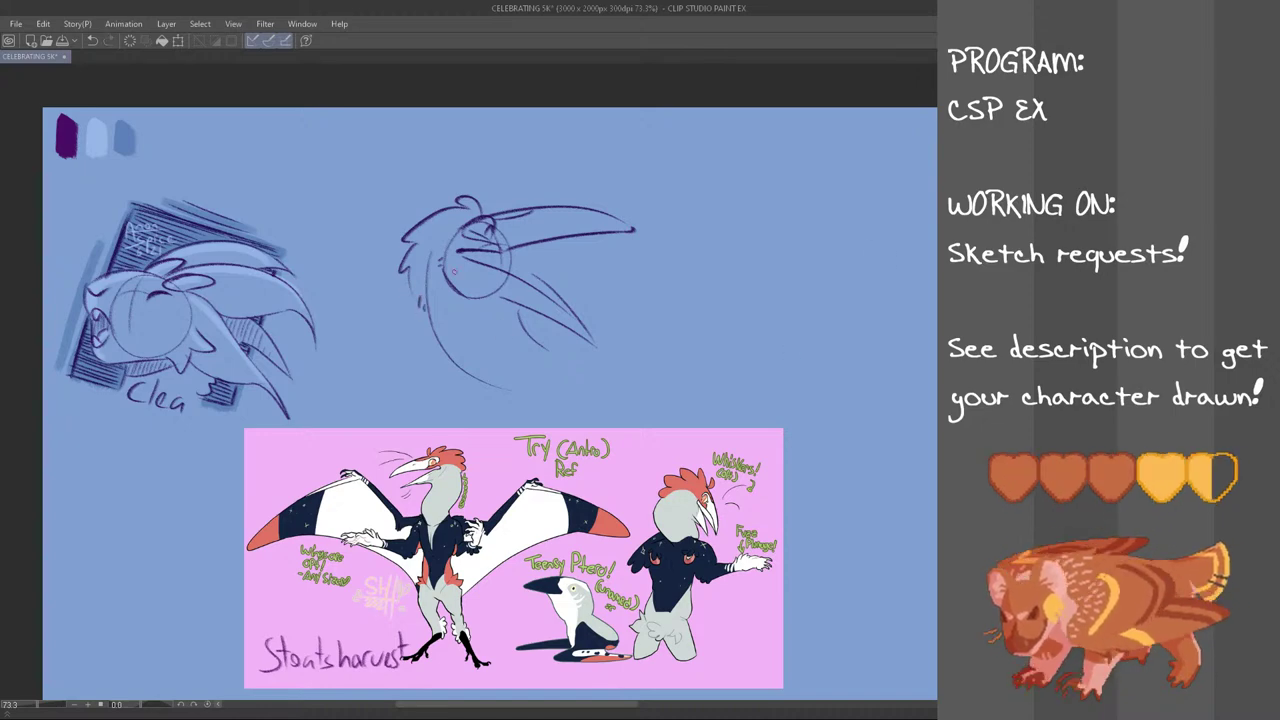
# Draw a small dark tuft above the beak's base and long whiskers sweeping forward over the upper beak
pyautogui.moveTo(491, 200); pyautogui.dragTo(497, 205)
pyautogui.hotkey('ctrl', 'z')
pyautogui.hotkey('ctrl', 'z')
pyautogui.moveTo(486, 204); pyautogui.dragTo(510, 210)
pyautogui.hotkey('ctrl', 'z')
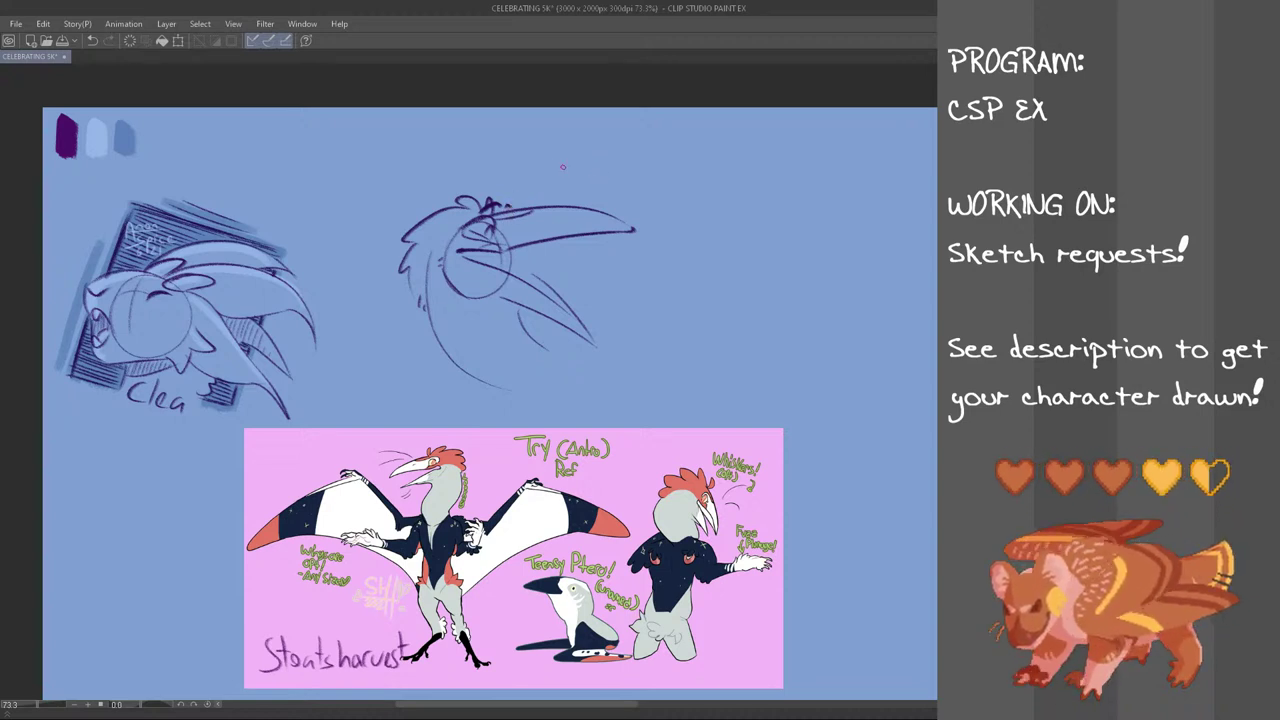
pyautogui.moveTo(516, 202); pyautogui.dragTo(613, 163)
pyautogui.hotkey('ctrl', 'z')
pyautogui.moveTo(521, 202)
pyautogui.mouseDown()
pyautogui.moveTo(625, 161)
pyautogui.moveTo(650, 173)
pyautogui.moveTo(600, 190)
pyautogui.mouseUp()
pyautogui.hotkey('ctrl', 'z')
pyautogui.hotkey('ctrl', 'z')
pyautogui.hotkey('ctrl', 'z')
pyautogui.moveTo(517, 204)
pyautogui.mouseDown()
pyautogui.moveTo(619, 173)
pyautogui.moveTo(574, 194)
pyautogui.mouseUp()
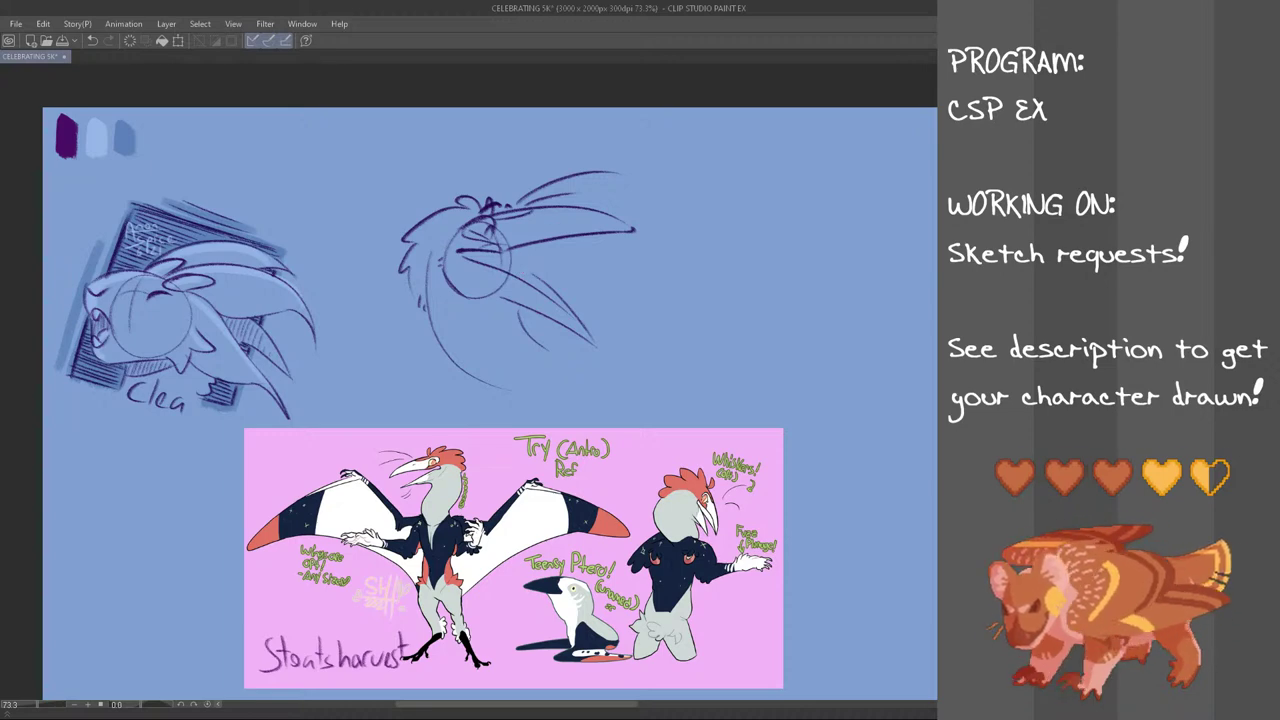
# Check the sketch mirrored, then darken the upper beak's lower edge and hatch the shadow beneath the jaw
pyautogui.press('h')
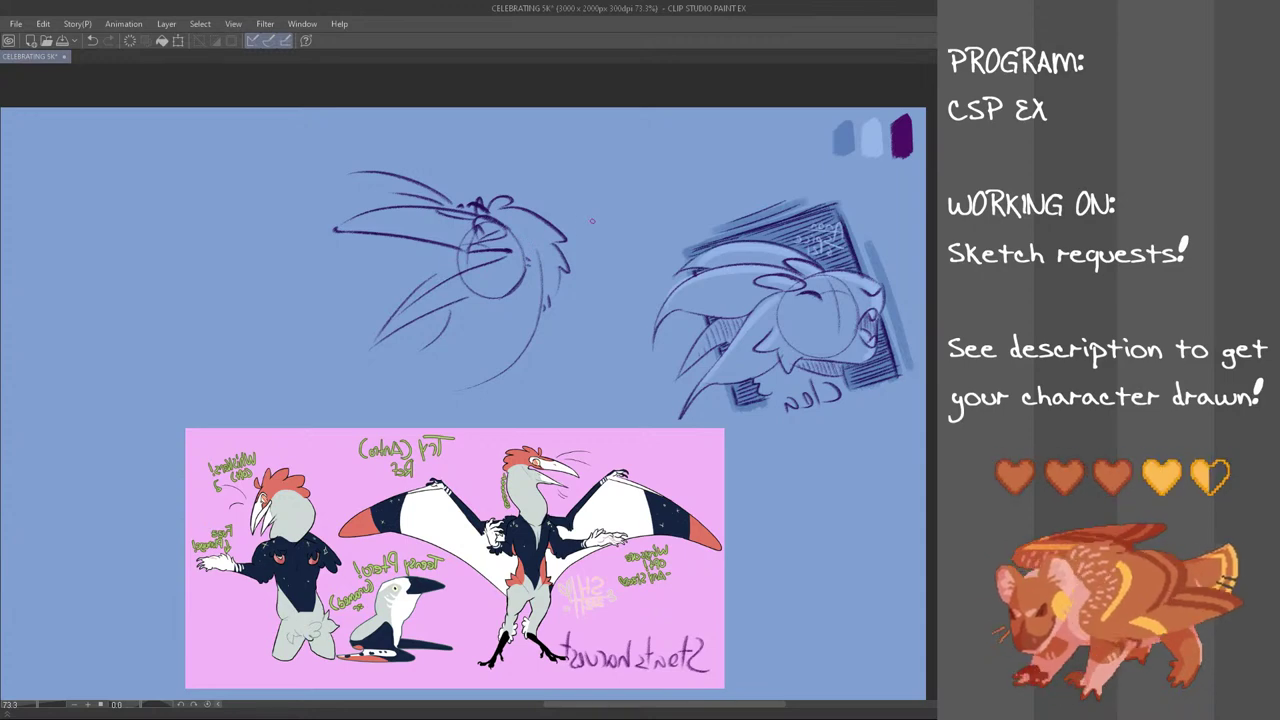
pyautogui.press('h')
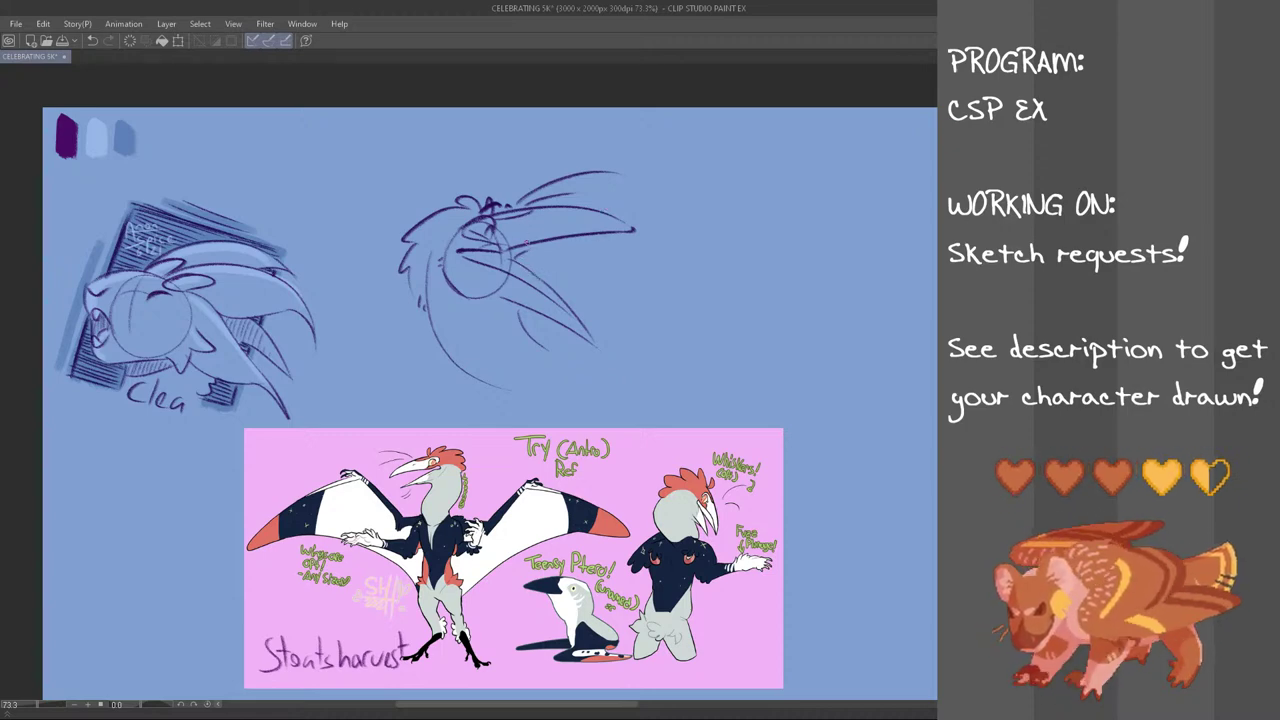
pyautogui.moveTo(514, 256); pyautogui.dragTo(586, 234)
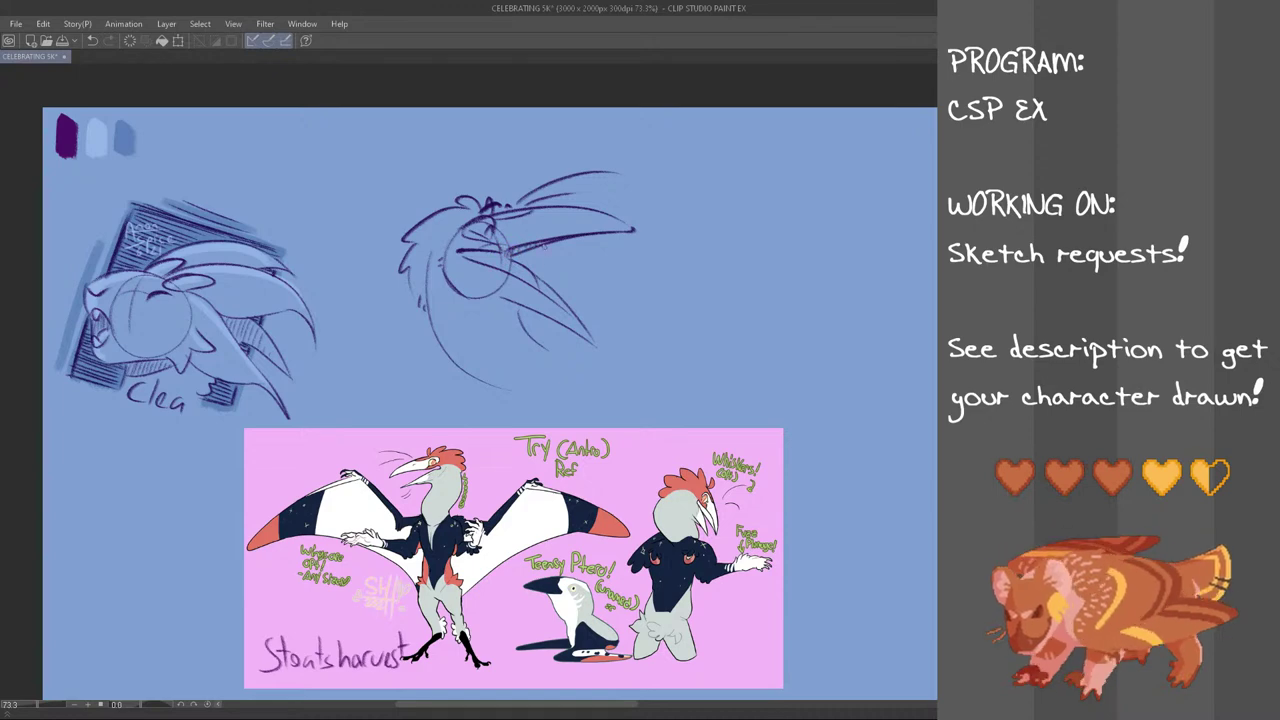
pyautogui.moveTo(549, 291); pyautogui.dragTo(562, 301)
pyautogui.moveTo(478, 299); pyautogui.dragTo(470, 305)
pyautogui.moveTo(483, 299); pyautogui.dragTo(478, 311)
pyautogui.moveTo(493, 298)
pyautogui.mouseDown()
pyautogui.moveTo(484, 312)
pyautogui.moveTo(516, 298)
pyautogui.moveTo(520, 308)
pyautogui.mouseUp()
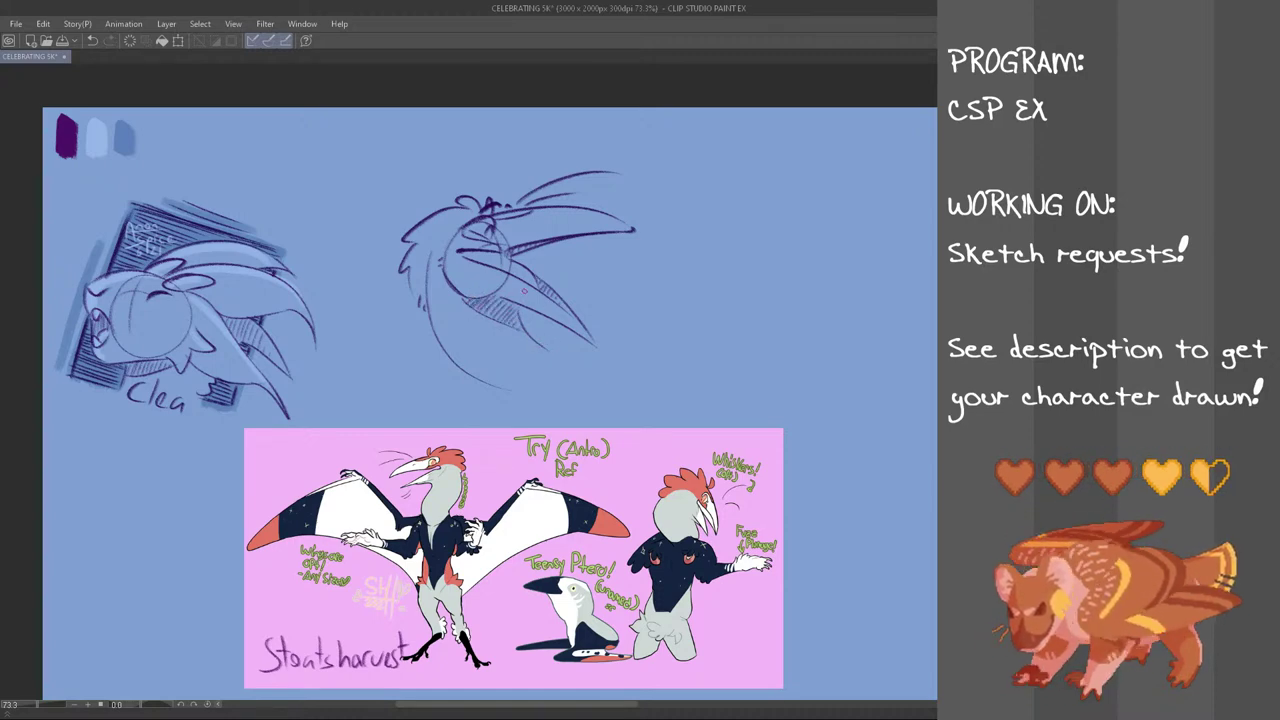
# Extend the throat line and draw slanted background panel edges behind the nape and between the beak tips
pyautogui.hotkey('ctrl', 'z')
pyautogui.moveTo(393, 340); pyautogui.dragTo(406, 280)
pyautogui.hotkey('ctrl', 'z')
pyautogui.moveTo(378, 355); pyautogui.dragTo(407, 286)
pyautogui.hotkey('ctrl', 'z')
pyautogui.hotkey('ctrl', 'z')
pyautogui.moveTo(558, 333)
pyautogui.mouseDown()
pyautogui.moveTo(560, 385)
pyautogui.moveTo(576, 341)
pyautogui.mouseUp()
pyautogui.hotkey('ctrl', 'z')
pyautogui.moveTo(548, 243); pyautogui.dragTo(605, 265)
pyautogui.moveTo(584, 325); pyautogui.dragTo(601, 278)
pyautogui.hotkey('ctrl', 'z')
pyautogui.hotkey('ctrl', 'z')
pyautogui.hotkey('ctrl', 'z')
pyautogui.moveTo(582, 320); pyautogui.dragTo(620, 234)
pyautogui.hotkey('ctrl', 'z')
pyautogui.hotkey('ctrl', 'z')
pyautogui.hotkey('ctrl', 'z')
pyautogui.hotkey('ctrl', 'z')
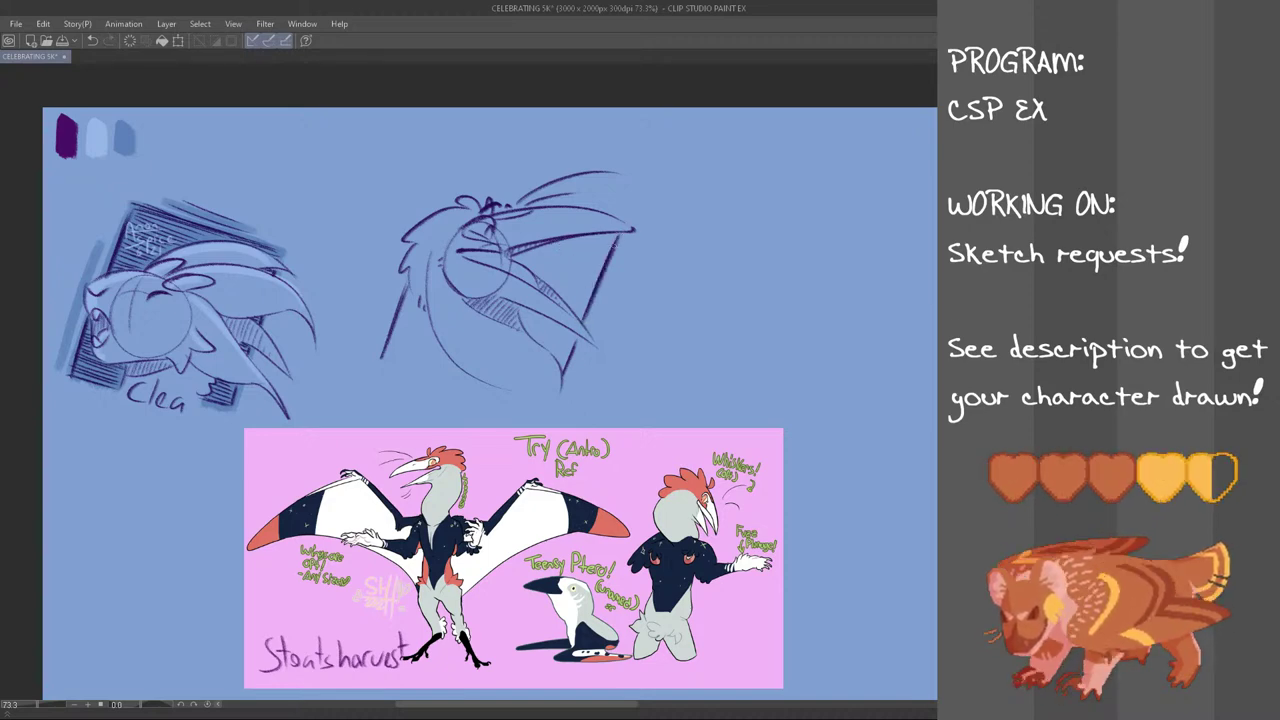
# Close the panel's lower edge and hatch the background behind the neck, under the throat and inside the open beak
pyautogui.moveTo(388, 358)
pyautogui.mouseDown()
pyautogui.moveTo(471, 391)
pyautogui.moveTo(390, 358)
pyautogui.mouseUp()
pyautogui.moveTo(480, 388); pyautogui.dragTo(390, 340)
pyautogui.moveTo(452, 366)
pyautogui.mouseDown()
pyautogui.moveTo(394, 334)
pyautogui.moveTo(442, 348)
pyautogui.mouseUp()
pyautogui.moveTo(399, 316); pyautogui.dragTo(435, 330)
pyautogui.moveTo(408, 307)
pyautogui.mouseDown()
pyautogui.moveTo(431, 322)
pyautogui.moveTo(423, 315)
pyautogui.mouseUp()
pyautogui.moveTo(550, 351); pyautogui.dragTo(568, 361)
pyautogui.moveTo(529, 330); pyautogui.dragTo(571, 349)
pyautogui.moveTo(521, 315); pyautogui.dragTo(573, 340)
pyautogui.moveTo(537, 313)
pyautogui.mouseDown()
pyautogui.moveTo(576, 335)
pyautogui.moveTo(582, 308)
pyautogui.mouseUp()
pyautogui.moveTo(588, 258)
pyautogui.mouseDown()
pyautogui.moveTo(516, 300)
pyautogui.moveTo(596, 250)
pyautogui.mouseUp()
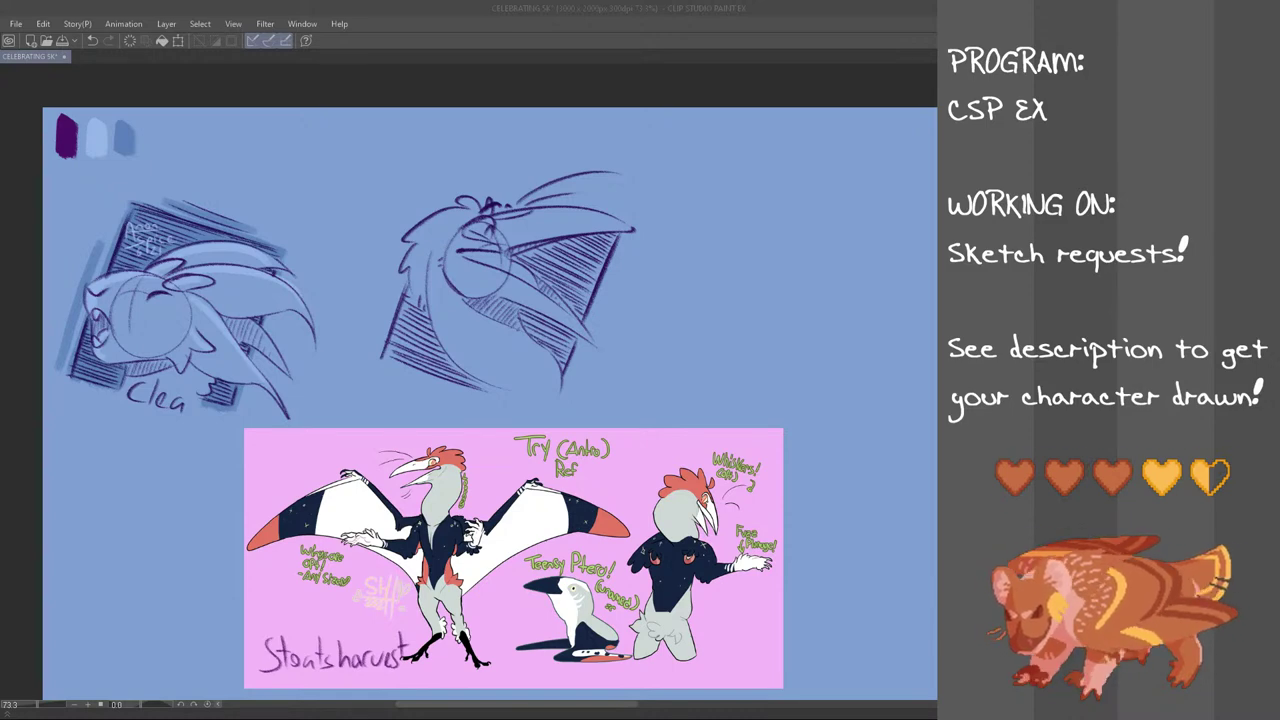
# Brush medium-blue shading strokes along the slanted side edges of the bird head's background panel
pyautogui.click(491, 6)
pyautogui.click(481, 6)
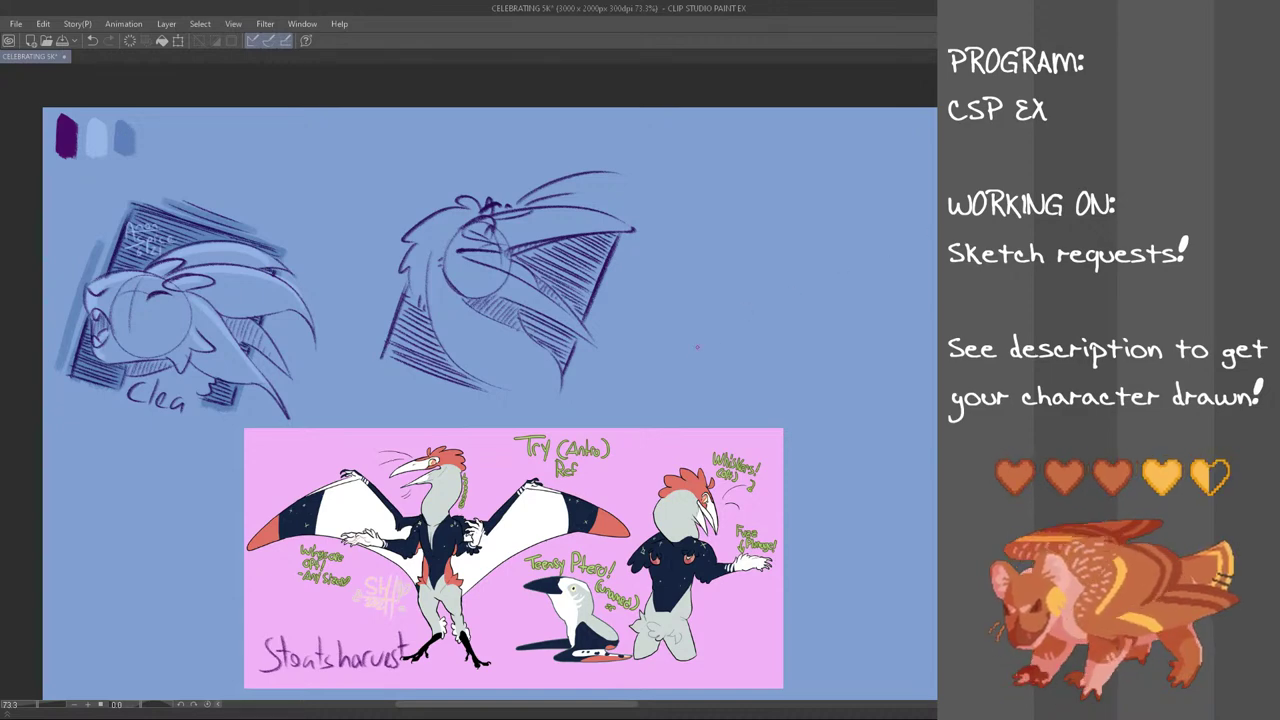
pyautogui.moveTo(379, 355)
pyautogui.mouseDown()
pyautogui.moveTo(409, 256)
pyautogui.moveTo(408, 268)
pyautogui.mouseUp()
pyautogui.hotkey('ctrl', 'z')
pyautogui.hotkey('ctrl', 'z')
pyautogui.moveTo(561, 384)
pyautogui.mouseDown()
pyautogui.moveTo(621, 238)
pyautogui.moveTo(617, 259)
pyautogui.mouseUp()
pyautogui.hotkey('ctrl', 'z')
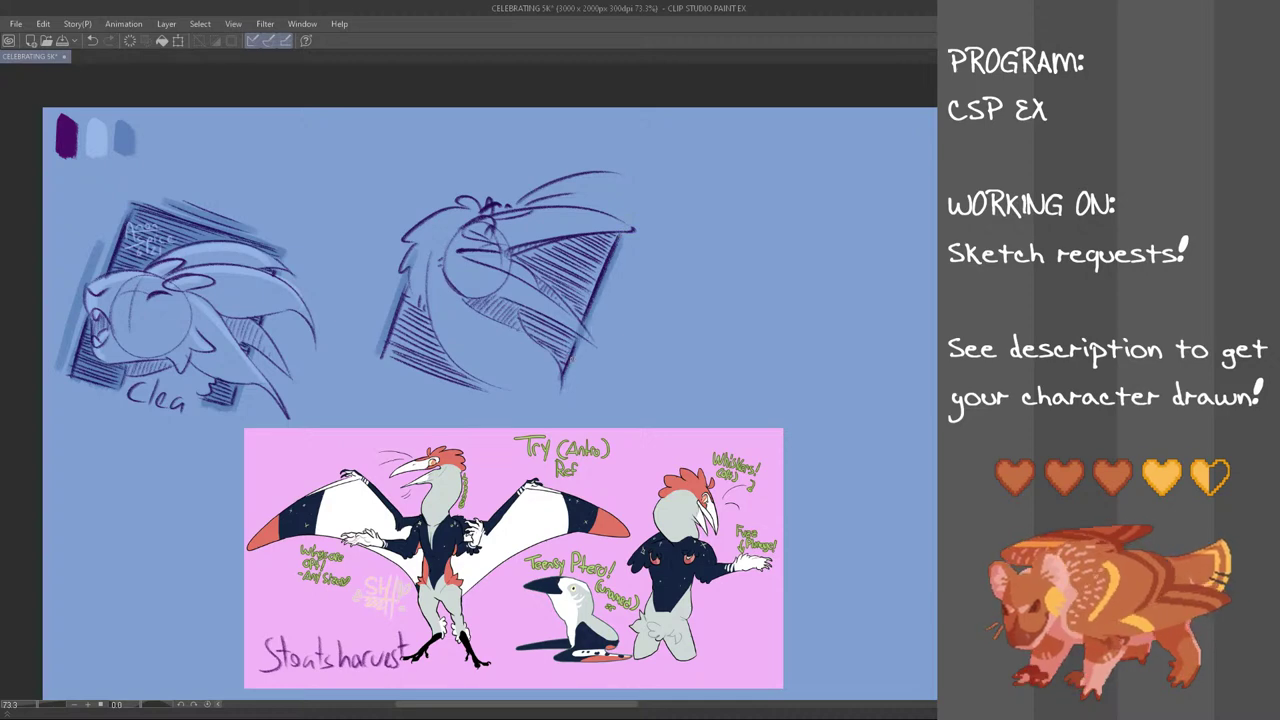
# Shade the hatched background panel in medium blue behind the neck, below the throat and inside the open beak
pyautogui.moveTo(567, 391); pyautogui.dragTo(603, 313)
pyautogui.moveTo(389, 354)
pyautogui.mouseDown()
pyautogui.moveTo(413, 287)
pyautogui.moveTo(430, 300)
pyautogui.mouseUp()
pyautogui.moveTo(418, 366); pyautogui.dragTo(440, 336)
pyautogui.moveTo(444, 386)
pyautogui.mouseDown()
pyautogui.moveTo(460, 354)
pyautogui.moveTo(478, 372)
pyautogui.mouseUp()
pyautogui.moveTo(472, 398); pyautogui.dragTo(492, 381)
pyautogui.moveTo(490, 395)
pyautogui.mouseDown()
pyautogui.moveTo(497, 380)
pyautogui.moveTo(572, 364)
pyautogui.moveTo(562, 340)
pyautogui.mouseUp()
pyautogui.hotkey('ctrl', 'z')
pyautogui.moveTo(549, 357); pyautogui.dragTo(547, 334)
pyautogui.moveTo(530, 342)
pyautogui.mouseDown()
pyautogui.moveTo(540, 320)
pyautogui.moveTo(574, 334)
pyautogui.mouseUp()
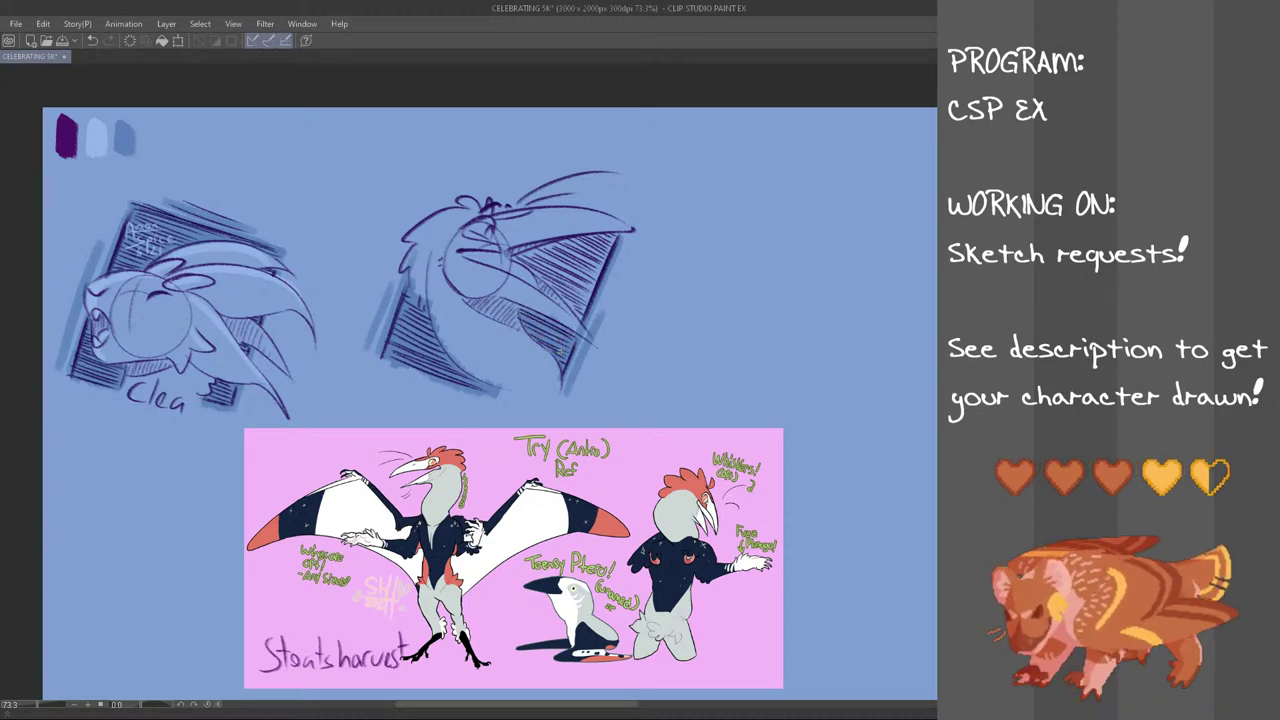
pyautogui.moveTo(532, 262)
pyautogui.mouseDown()
pyautogui.moveTo(516, 254)
pyautogui.moveTo(548, 248)
pyautogui.moveTo(576, 299)
pyautogui.mouseUp()
pyautogui.moveTo(562, 296)
pyautogui.mouseDown()
pyautogui.moveTo(584, 297)
pyautogui.moveTo(604, 258)
pyautogui.moveTo(586, 242)
pyautogui.moveTo(616, 234)
pyautogui.mouseUp()
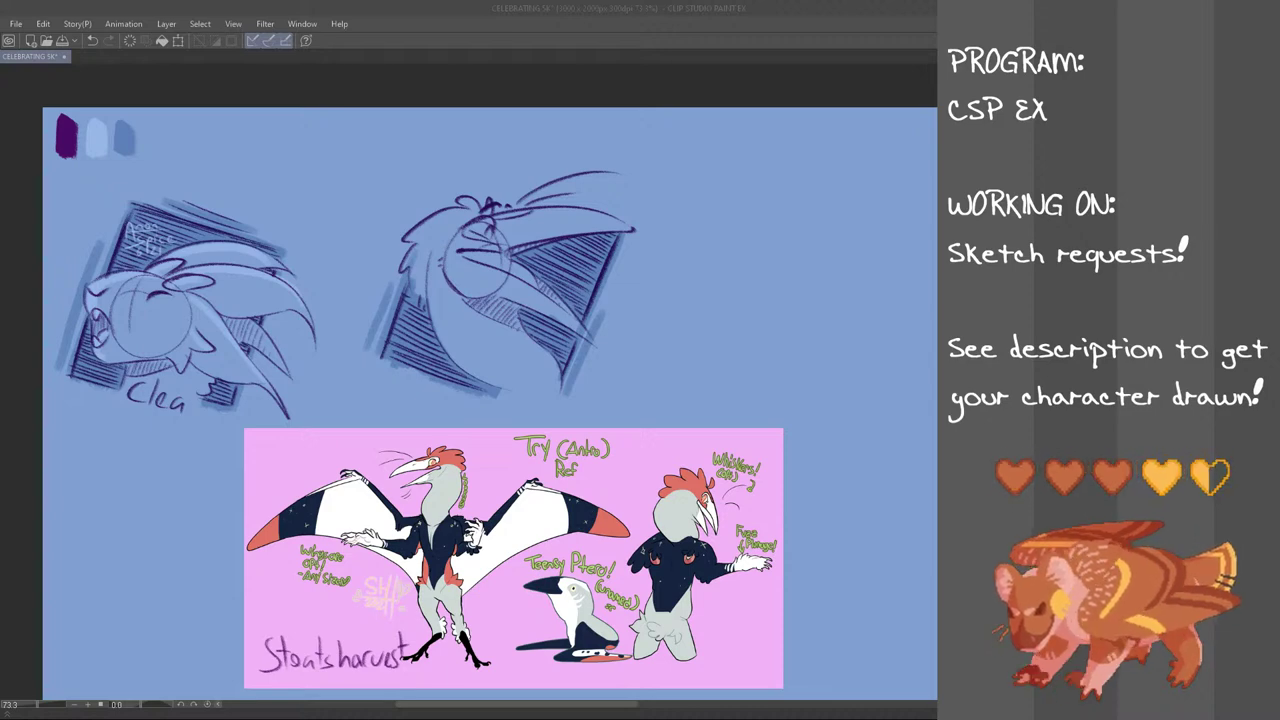
# Paint light-blue highlights on the bird's crest, beak and neck, checking the sketch mirrored
pyautogui.click(413, 260)
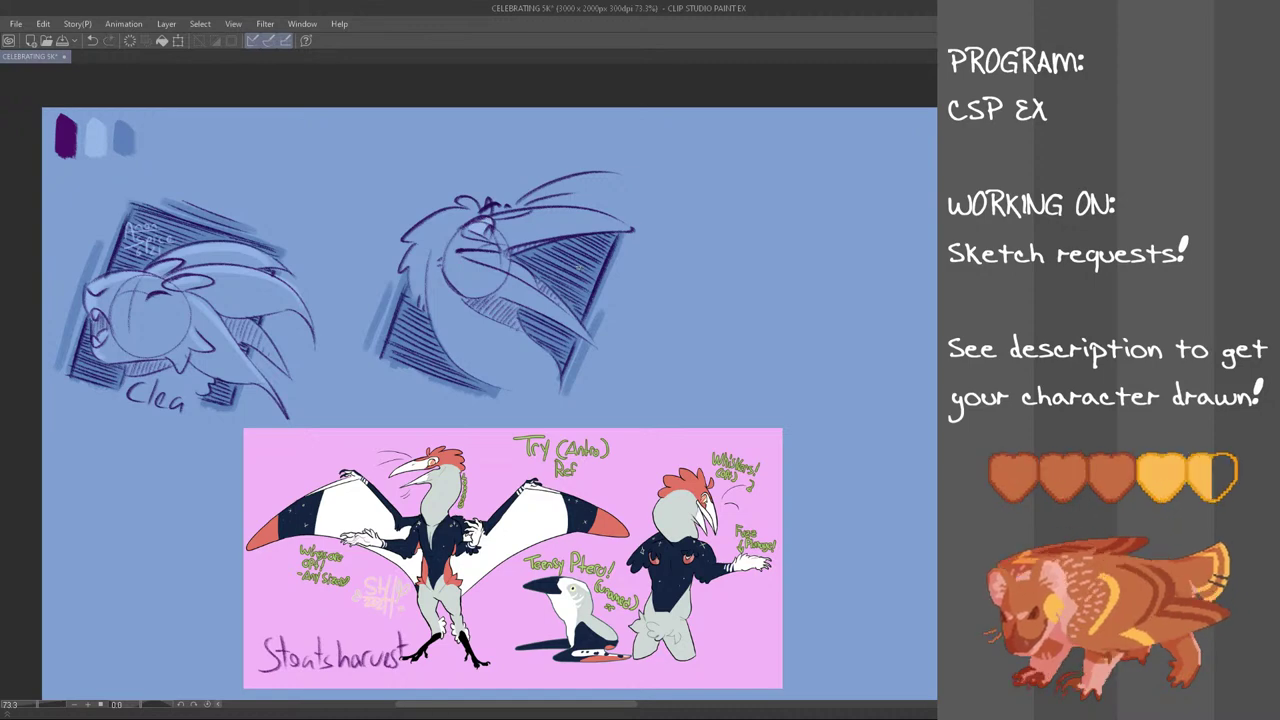
pyautogui.press('h')
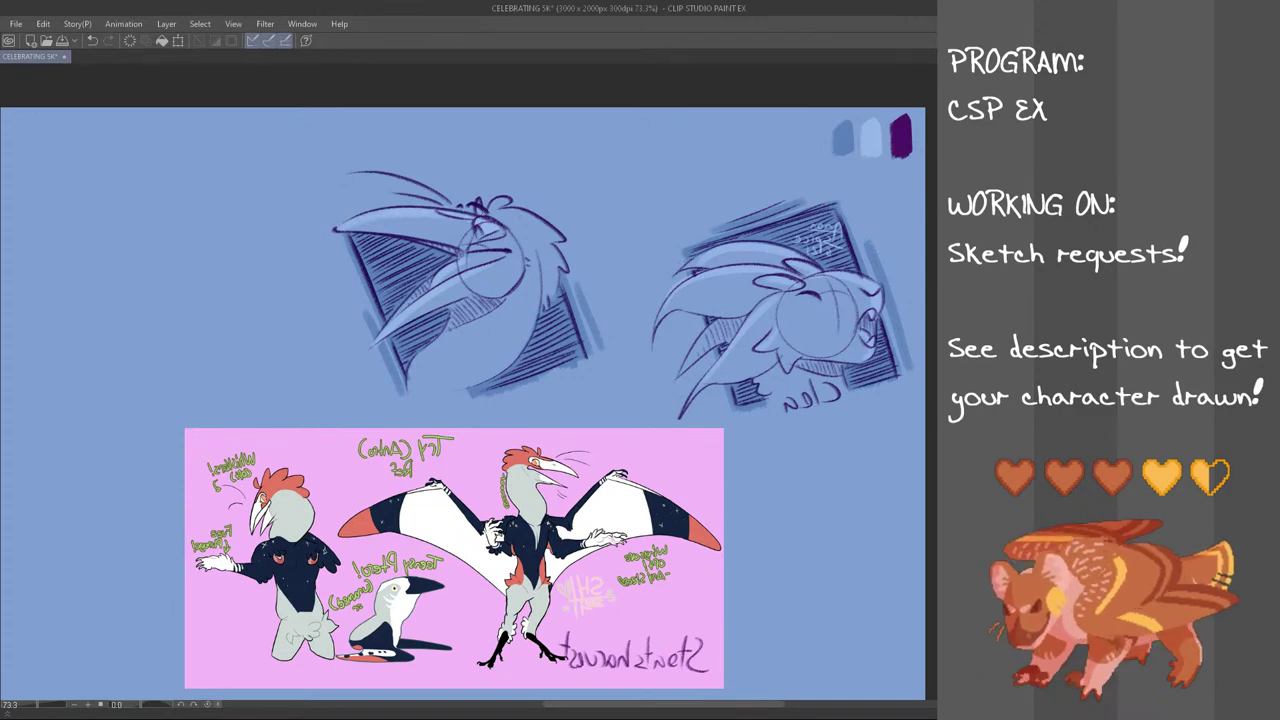
pyautogui.press('h')
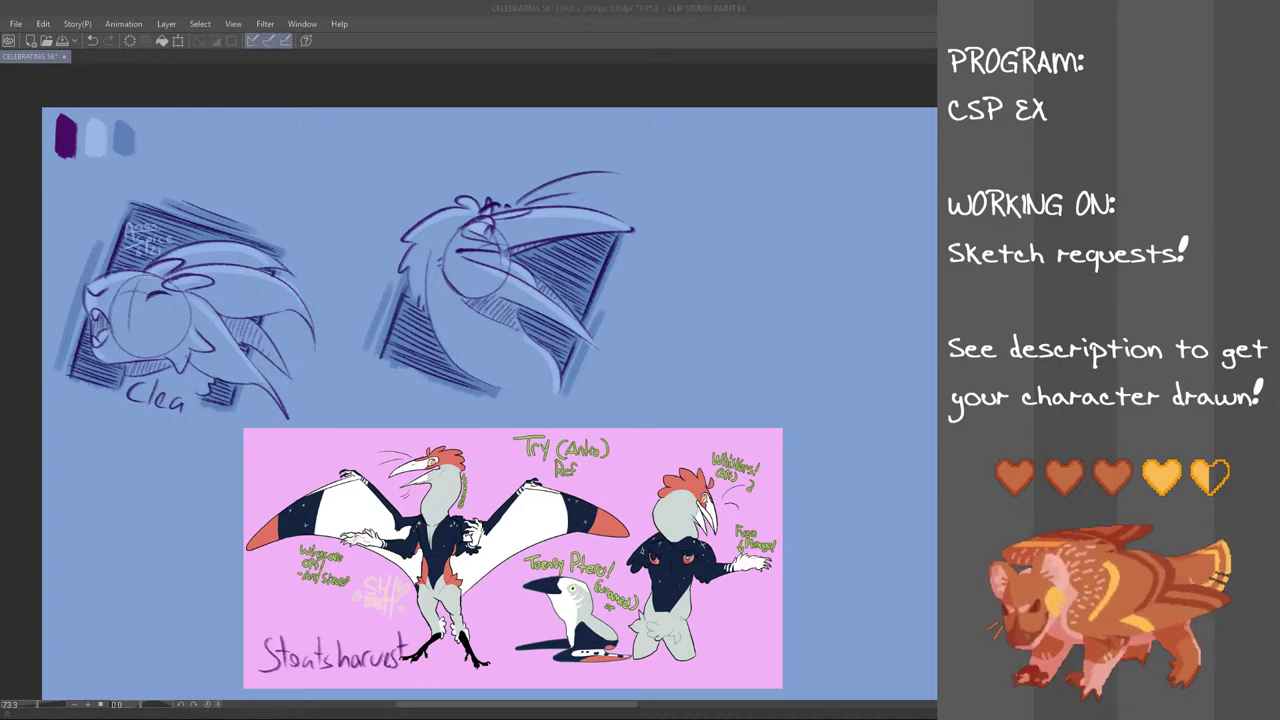
# Handwrite the name "Try" in dark purple below the neck of the bird head sketch
pyautogui.click(524, 6)
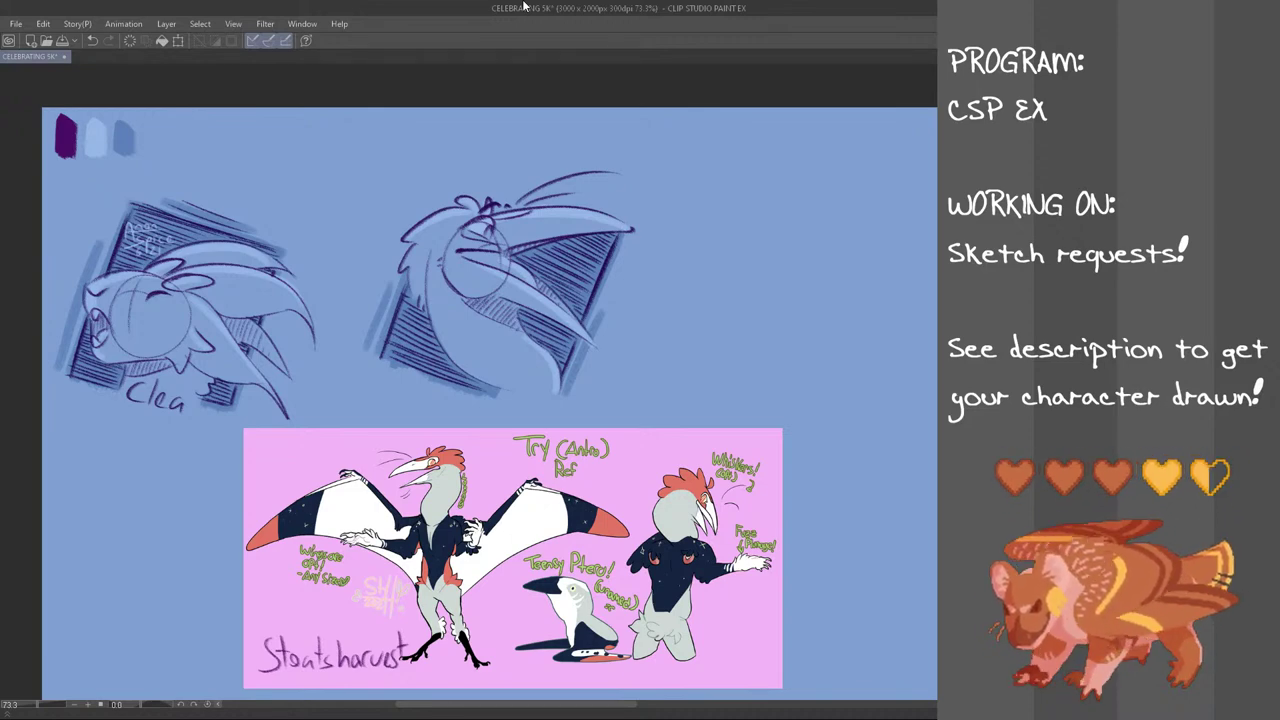
pyautogui.scroll(2, 489, 404)
pyautogui.scroll(-1, 489, 404)
pyautogui.scroll(-1, 489, 414)
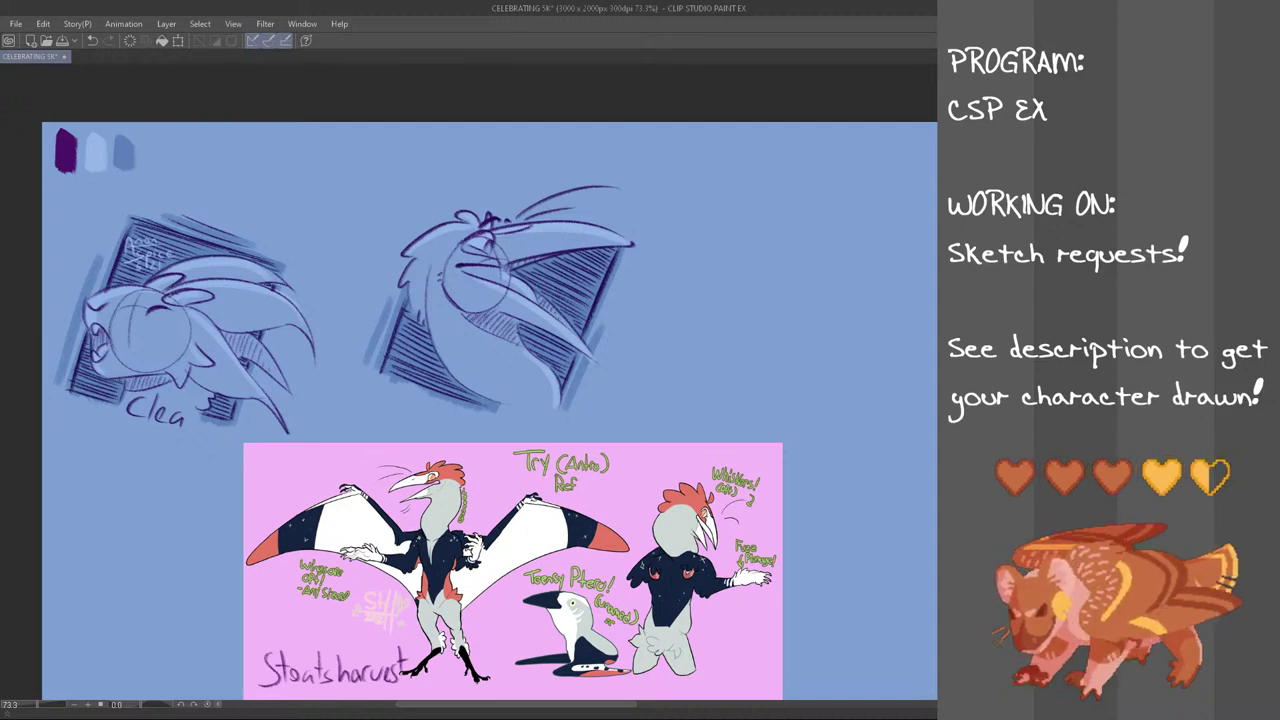
pyautogui.scroll(-3, 517, 355)
pyautogui.hotkey('ctrl', 'z')
pyautogui.hotkey('ctrl', 'z')
pyautogui.moveTo(517, 343); pyautogui.dragTo(509, 365)
pyautogui.moveTo(507, 340)
pyautogui.mouseDown()
pyautogui.moveTo(528, 337)
pyautogui.moveTo(545, 361)
pyautogui.moveTo(529, 377)
pyautogui.mouseUp()
pyautogui.hotkey('ctrl', 'z')
pyautogui.hotkey('ctrl', 'z')
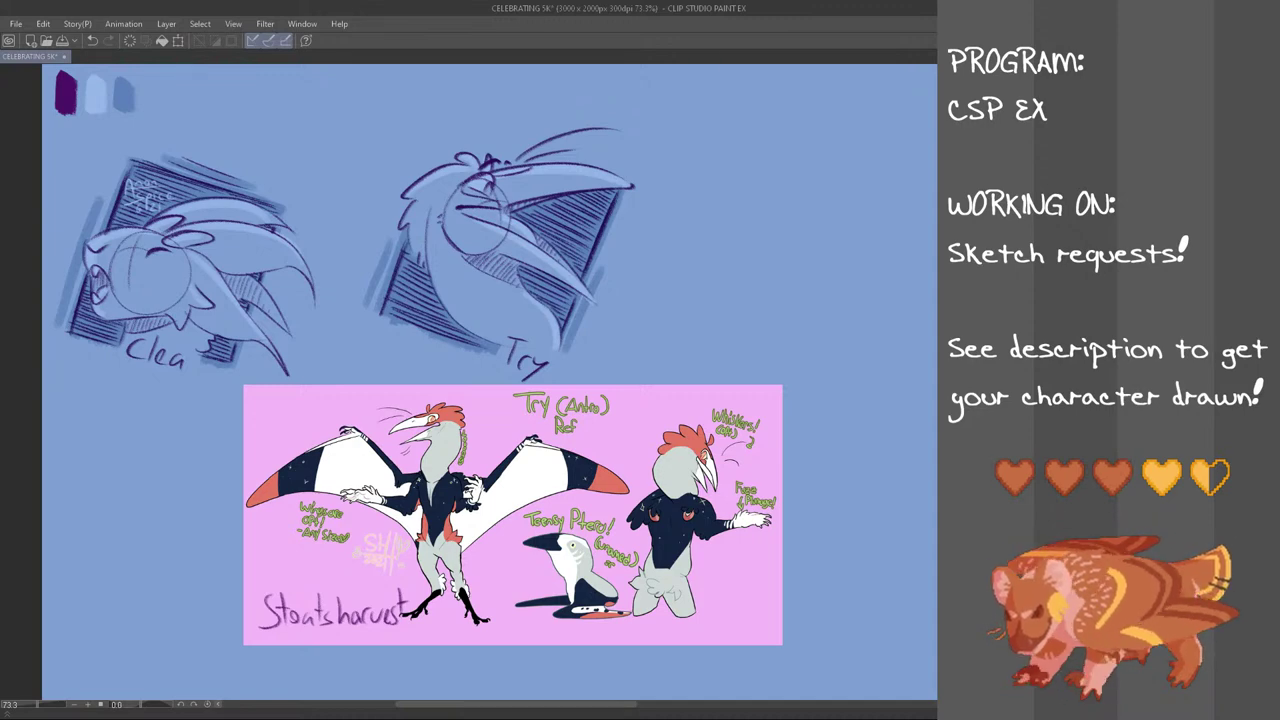
# Copy the small light-blue signature from the Clea sketch onto the hatched panel behind Try's neck
pyautogui.moveTo(150, 155)
pyautogui.mouseDown()
pyautogui.moveTo(195, 215)
pyautogui.moveTo(95, 235)
pyautogui.mouseUp()
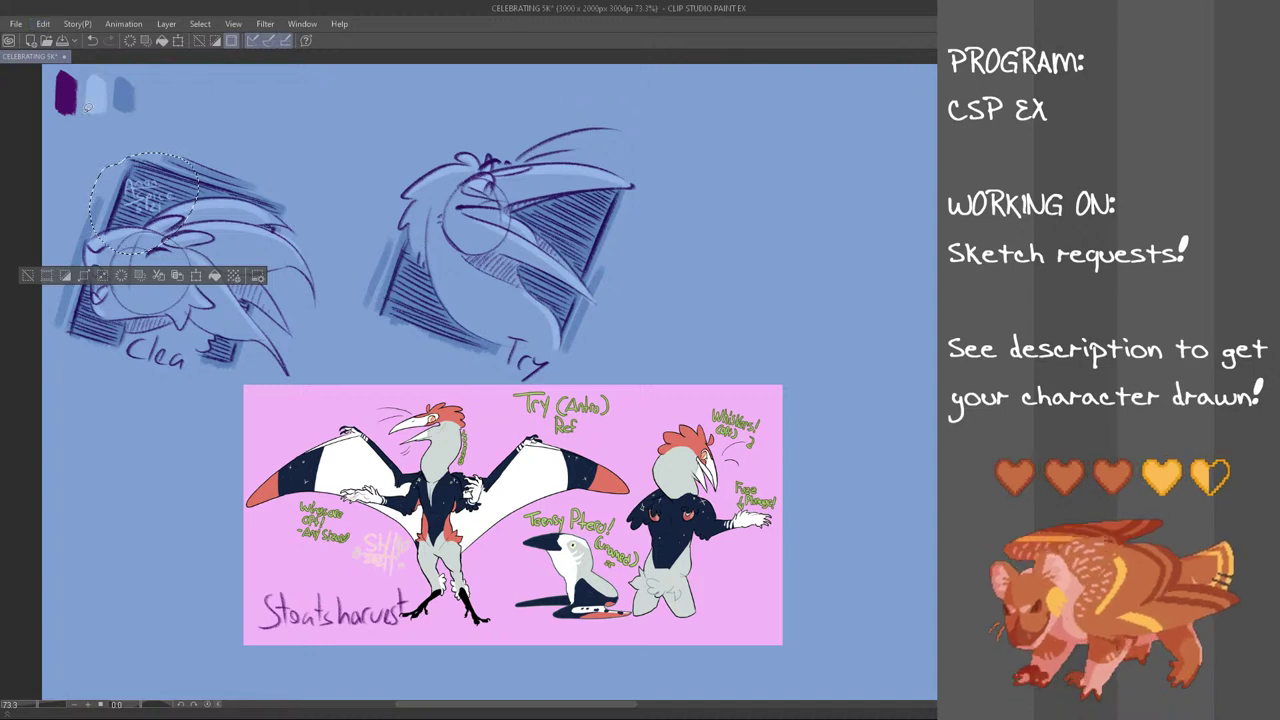
pyautogui.hotkey('ctrl', 't')
pyautogui.moveTo(177, 212)
pyautogui.mouseDown()
pyautogui.moveTo(411, 322)
pyautogui.moveTo(434, 316)
pyautogui.mouseUp()
pyautogui.click(382, 379)
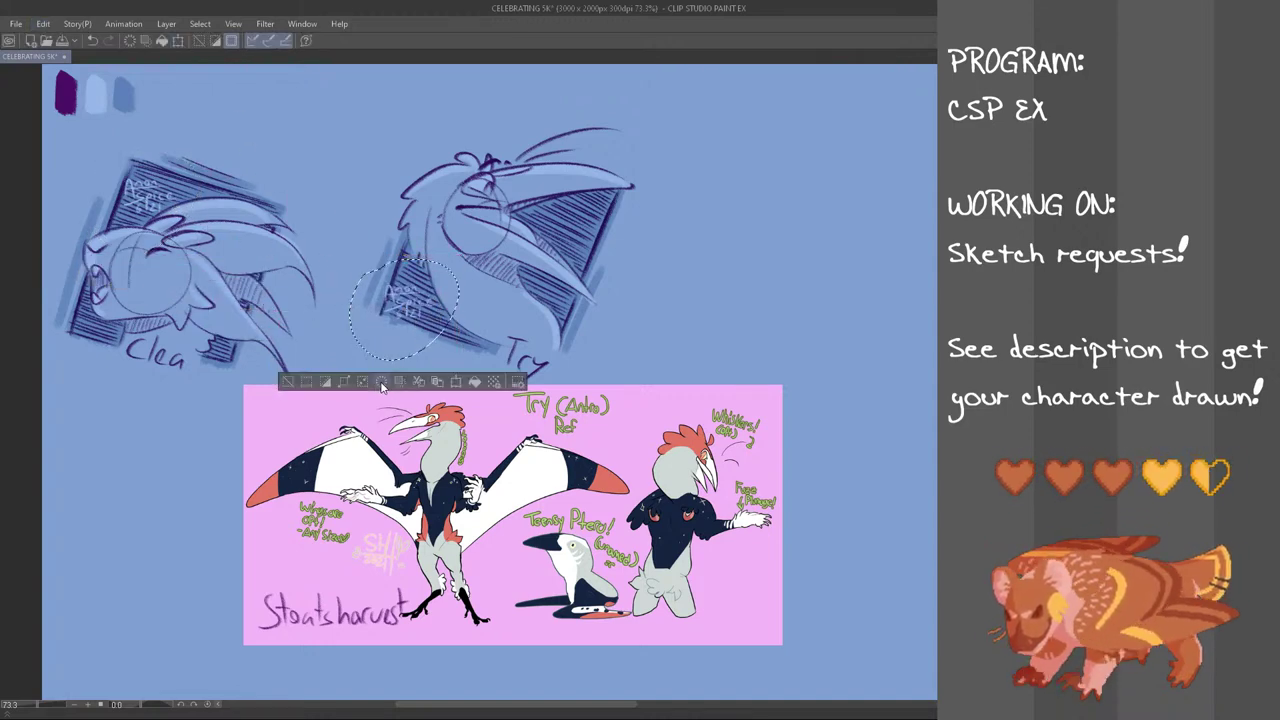
pyautogui.hotkey('ctrl', 'd')
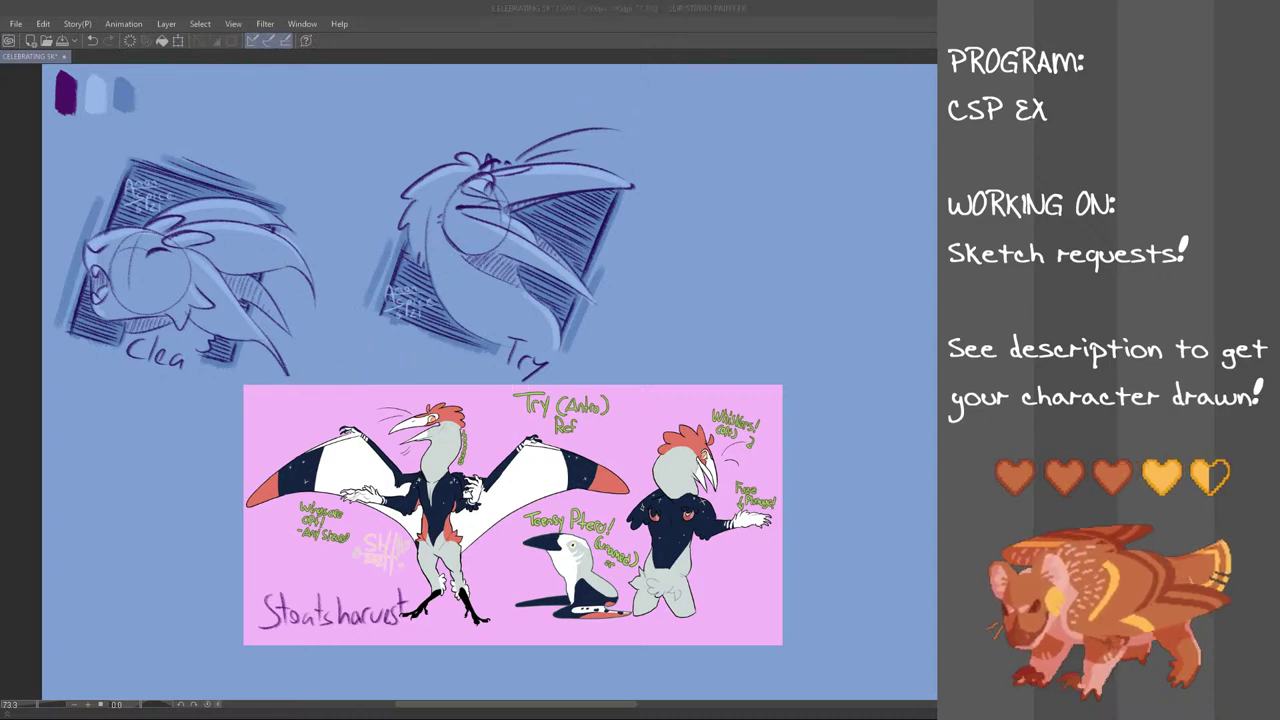
# Delete the pink Try reference sheet from the canvas
pyautogui.click(651, 255)
pyautogui.press('Delete')
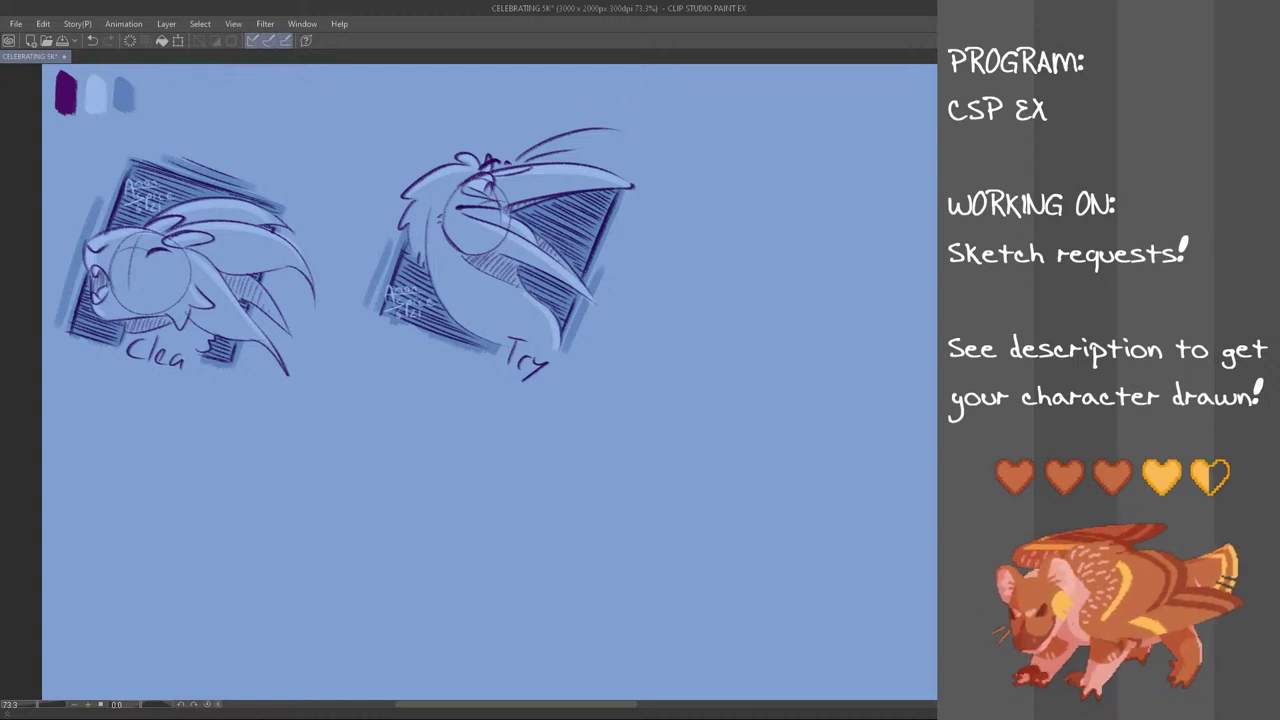
pyautogui.scroll(-1, 892, 239)
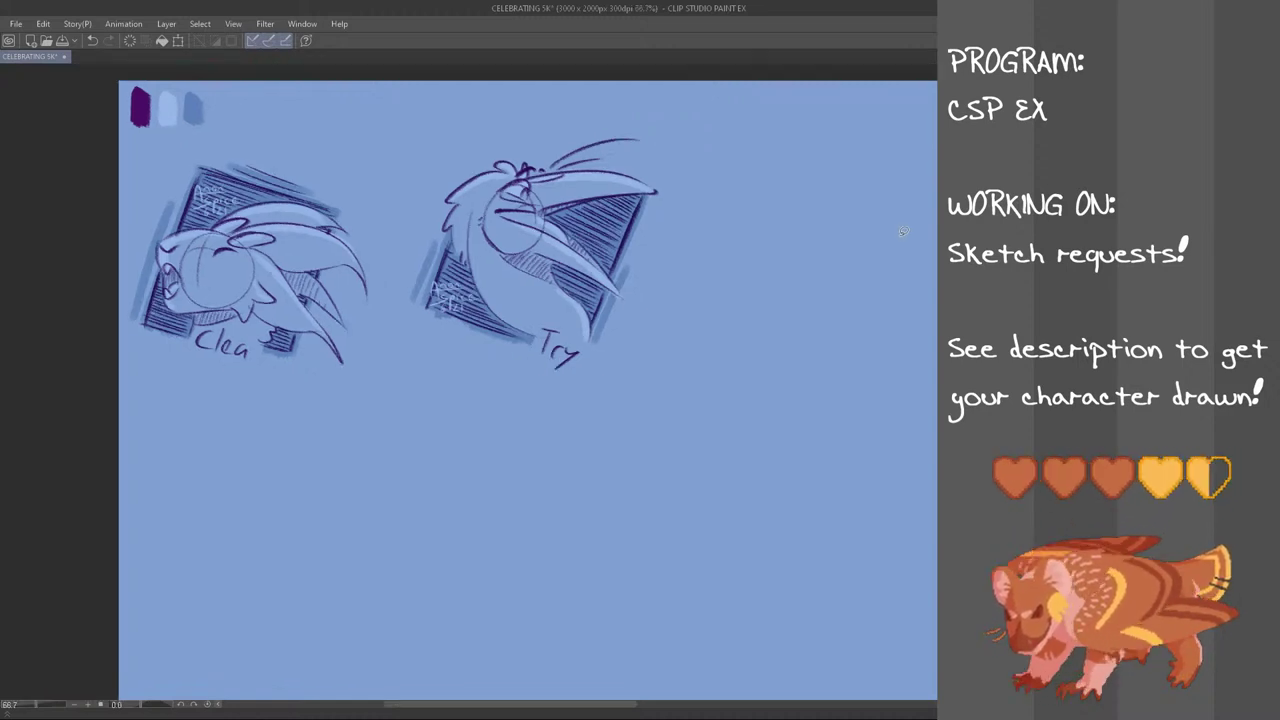
pyautogui.scroll(1, 892, 239)
pyautogui.moveTo(615, 148)
pyautogui.mouseDown()
pyautogui.moveTo(536, 468)
pyautogui.moveTo(610, 152)
pyautogui.mouseUp()
pyautogui.hotkey('ctrl', 't')
pyautogui.click(599, 487)
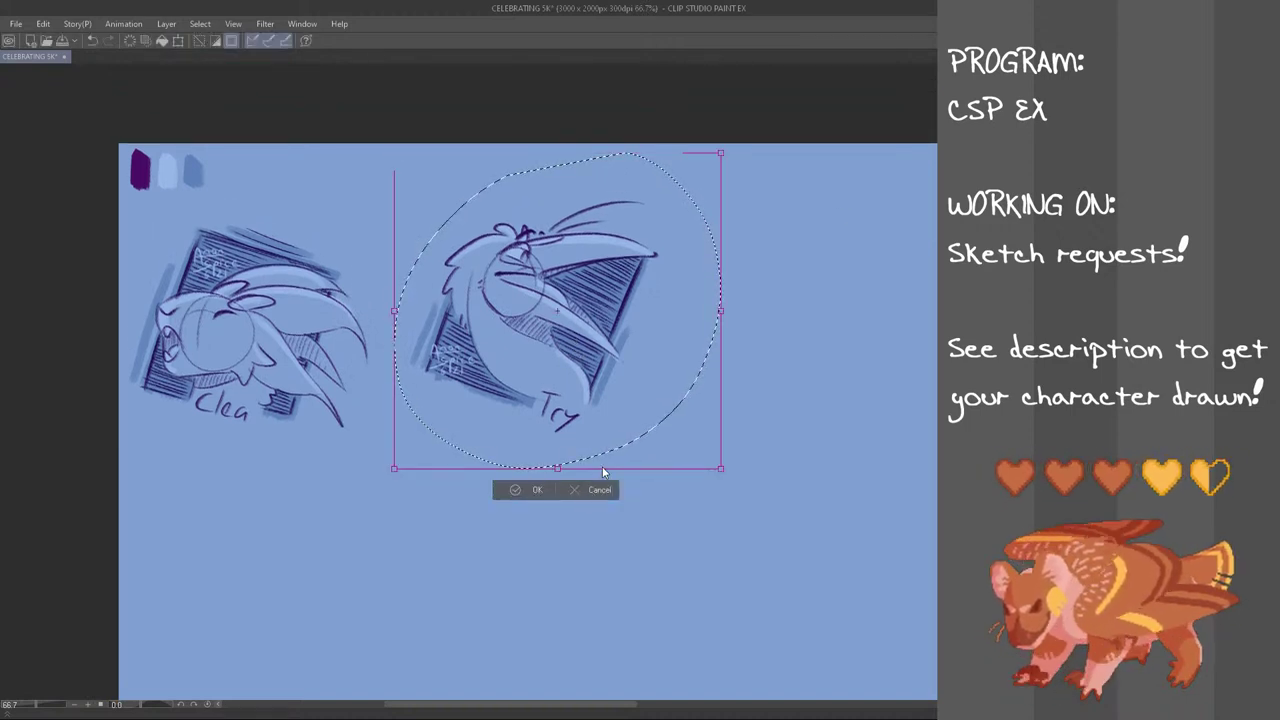
pyautogui.hotkey('ctrl', 'd')
# Move the Clea sketch slightly up and left, closer to the canvas corner
pyautogui.moveTo(329, 216)
pyautogui.mouseDown()
pyautogui.moveTo(391, 401)
pyautogui.moveTo(110, 320)
pyautogui.moveTo(330, 215)
pyautogui.mouseUp()
pyautogui.hotkey('ctrl', 't')
pyautogui.moveTo(300, 372); pyautogui.dragTo(292, 345)
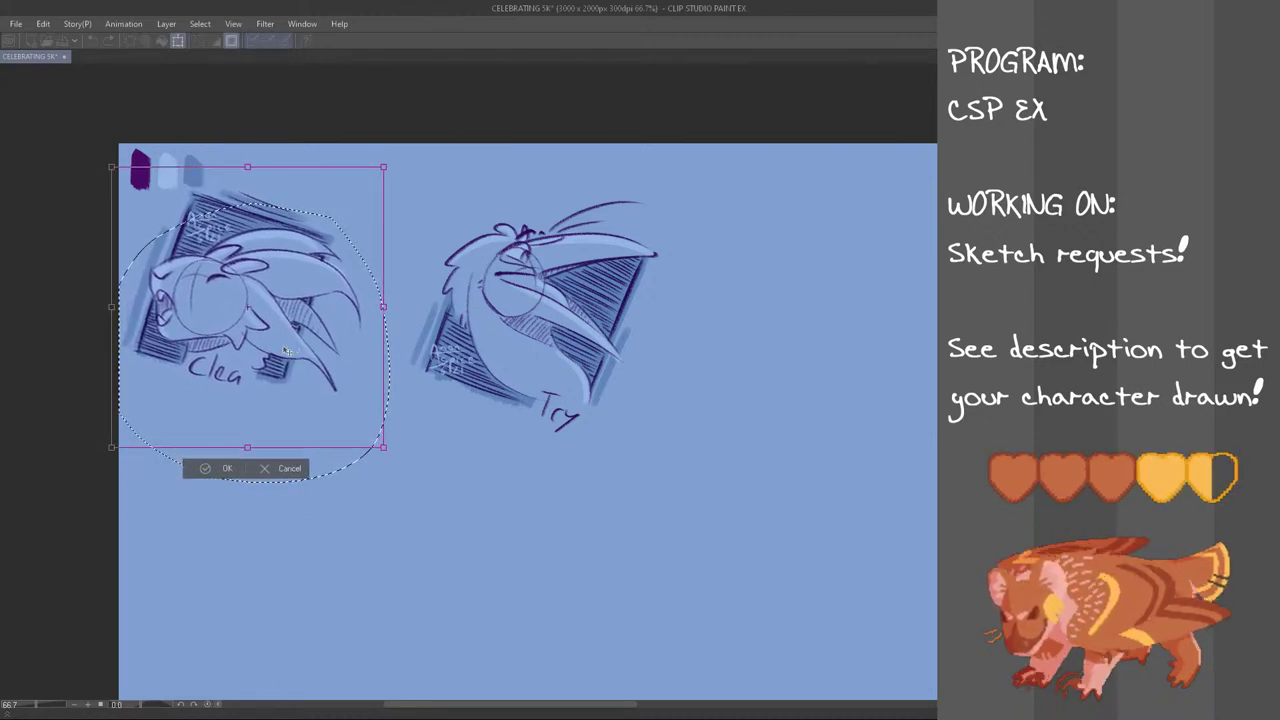
pyautogui.click(226, 468)
pyautogui.hotkey('ctrl', 'd')
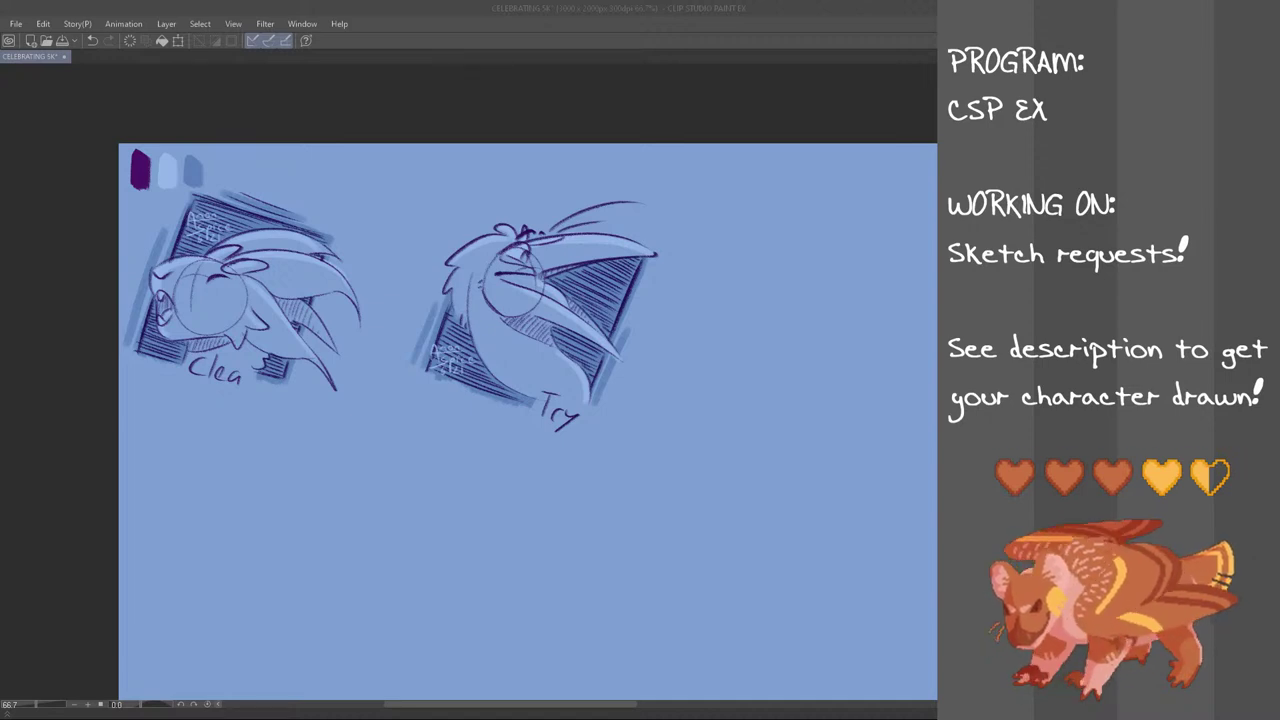
# Move the whole Try sketch up and left so it sits close beside the Clea sketch
pyautogui.click(450, 6)
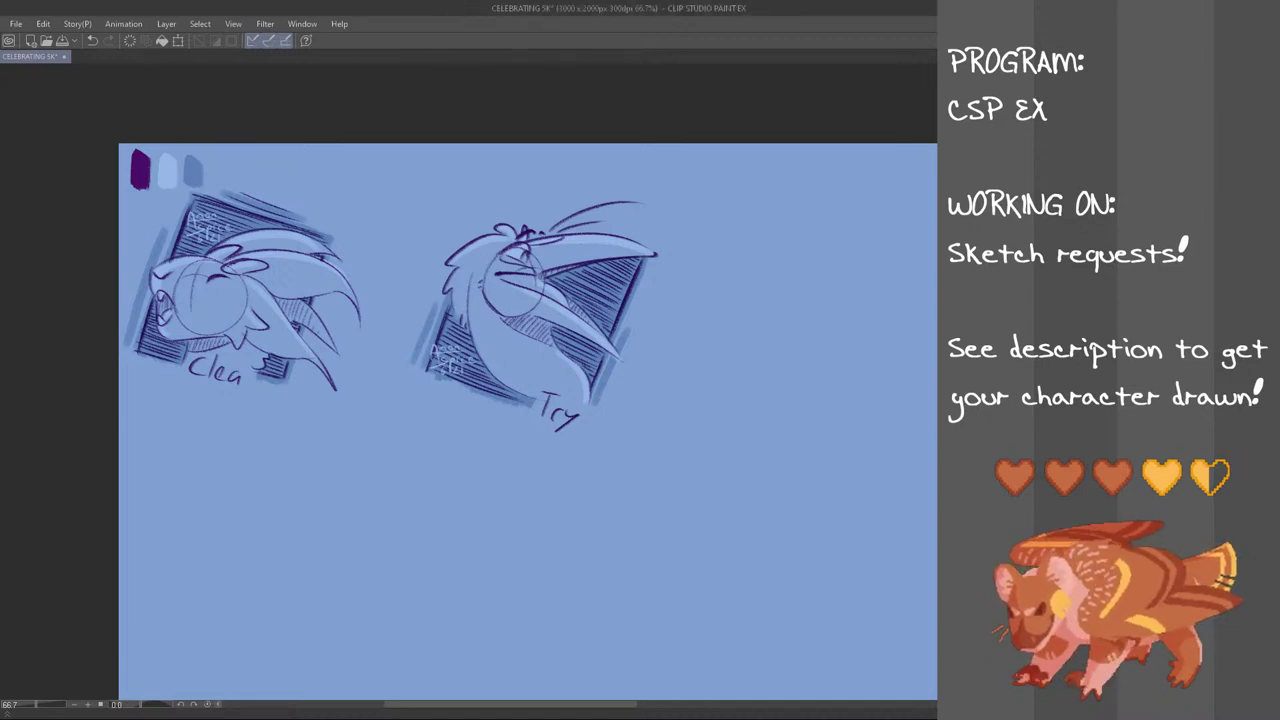
pyautogui.moveTo(600, 170)
pyautogui.mouseDown()
pyautogui.moveTo(655, 175)
pyautogui.moveTo(420, 434)
pyautogui.moveTo(600, 171)
pyautogui.mouseUp()
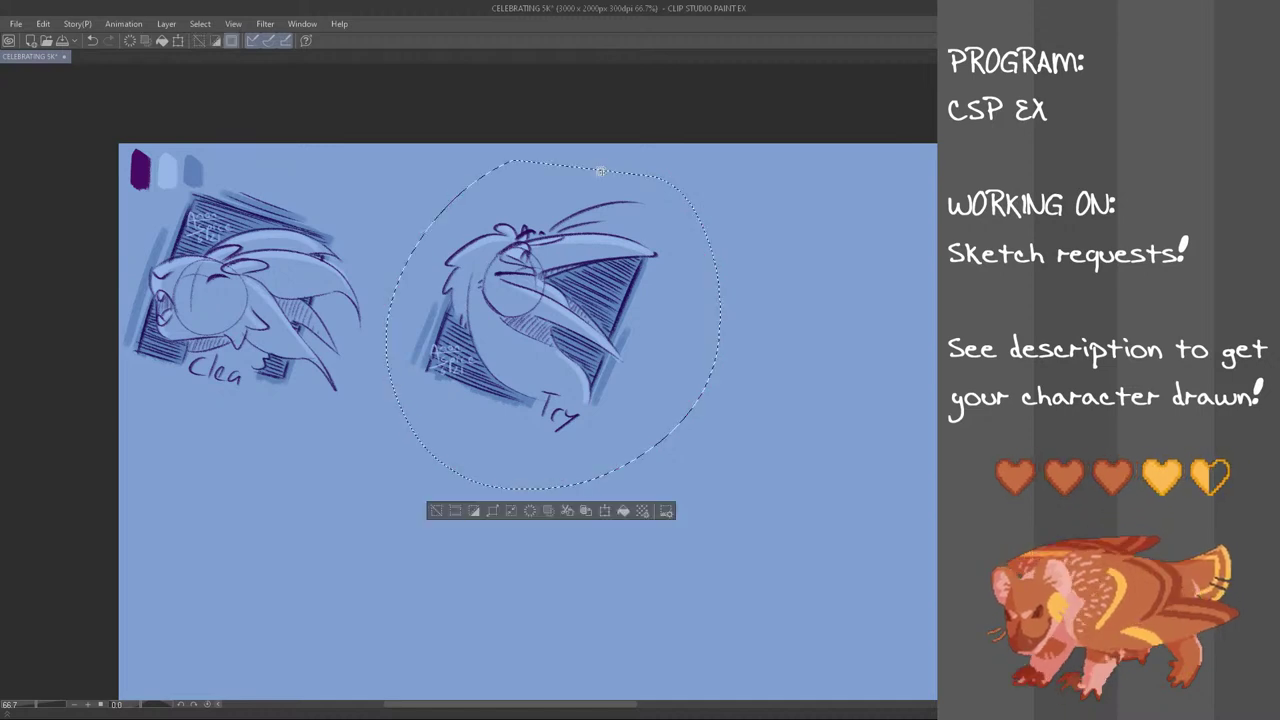
pyautogui.hotkey('ctrl', 't')
pyautogui.moveTo(595, 392)
pyautogui.mouseDown()
pyautogui.moveTo(503, 348)
pyautogui.moveTo(530, 330)
pyautogui.moveTo(545, 337)
pyautogui.mouseUp()
pyautogui.click(484, 457)
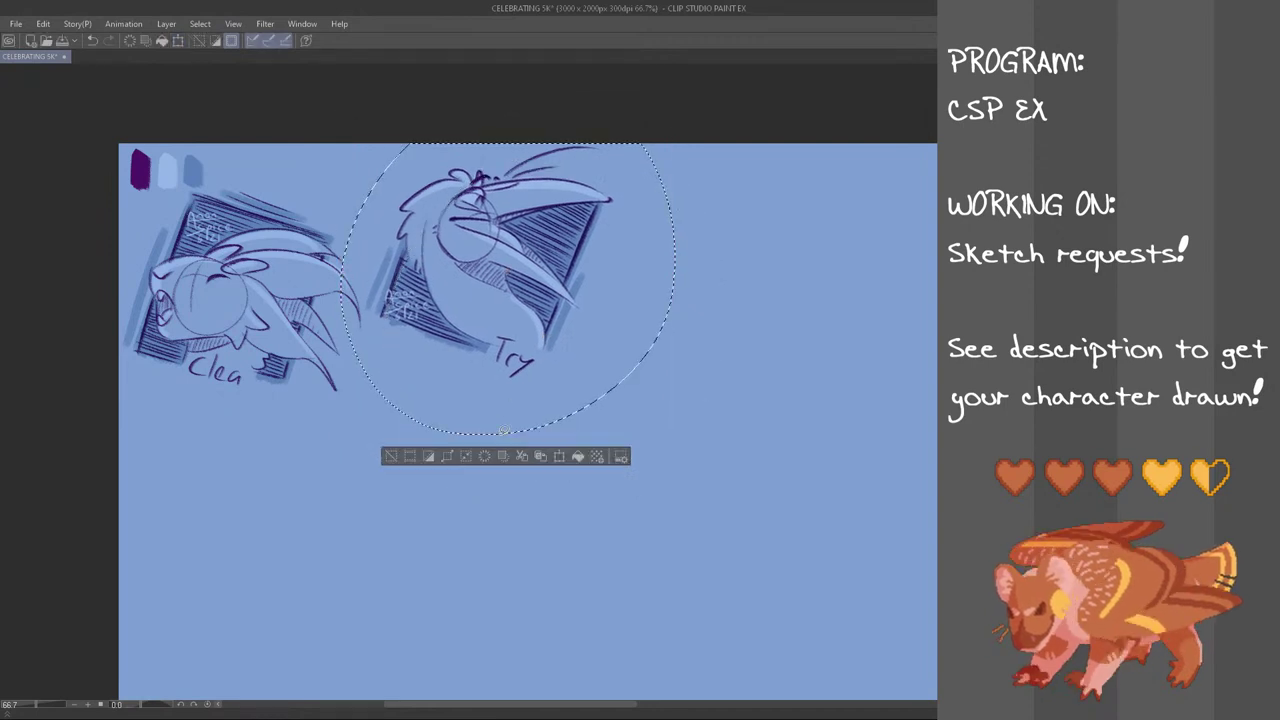
pyautogui.hotkey('ctrl', 'd')
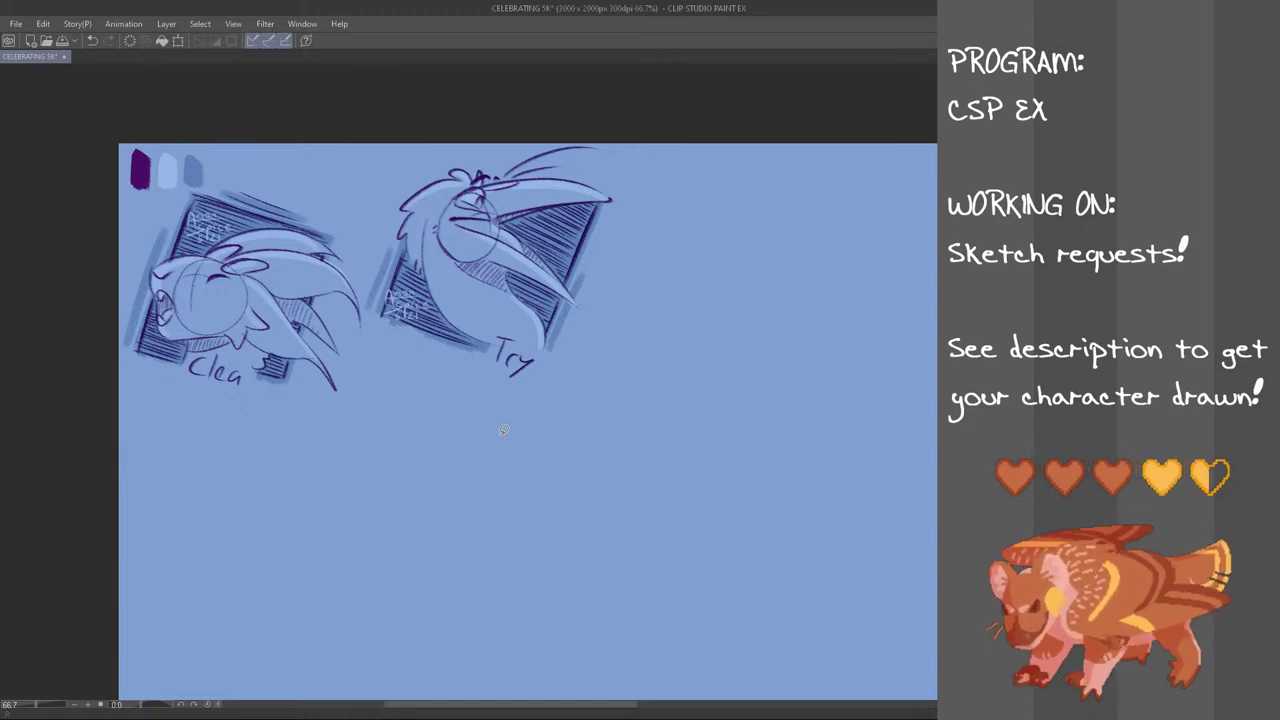
# Paste the Coal reference sheet, scale it down and place it on the empty canvas below the sketches
pyautogui.scroll(-1, 634, 329)
pyautogui.scroll(1, 634, 330)
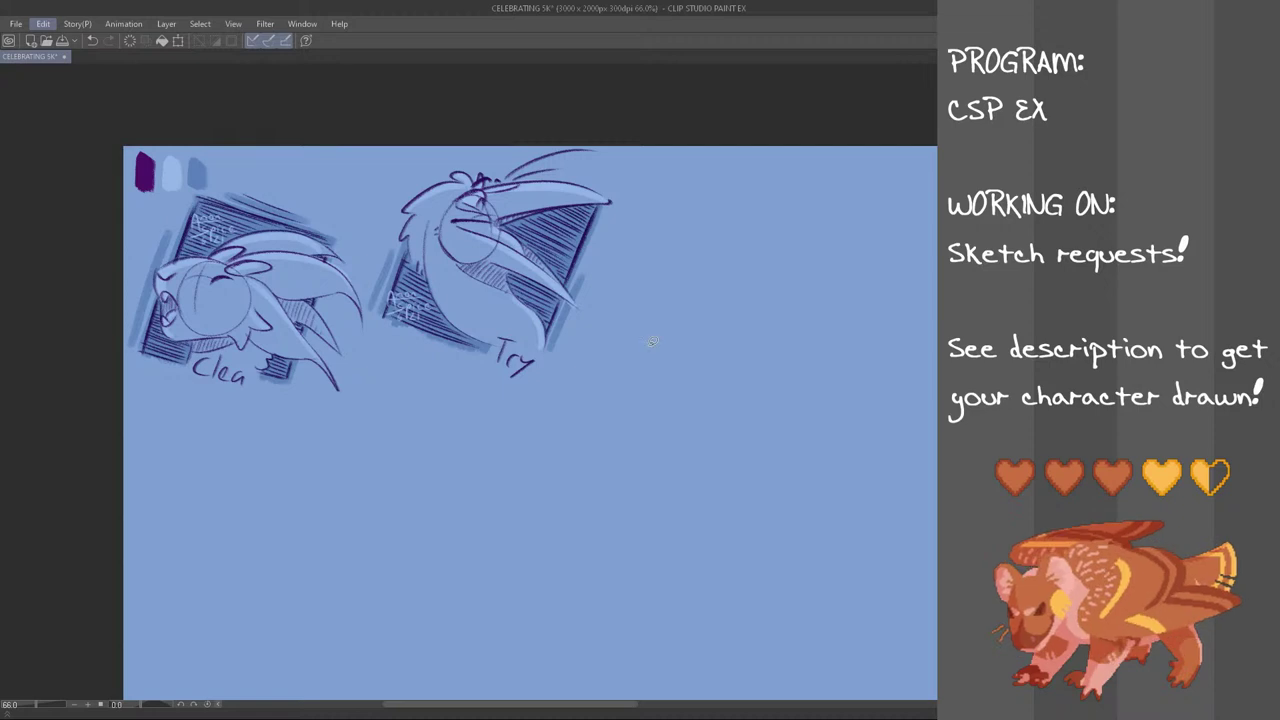
pyautogui.hotkey('ctrl', 'v')
pyautogui.hotkey('ctrl', 't')
pyautogui.moveTo(126, 149); pyautogui.dragTo(806, 595)
pyautogui.moveTo(783, 518); pyautogui.dragTo(443, 400)
pyautogui.moveTo(510, 466); pyautogui.dragTo(890, 642)
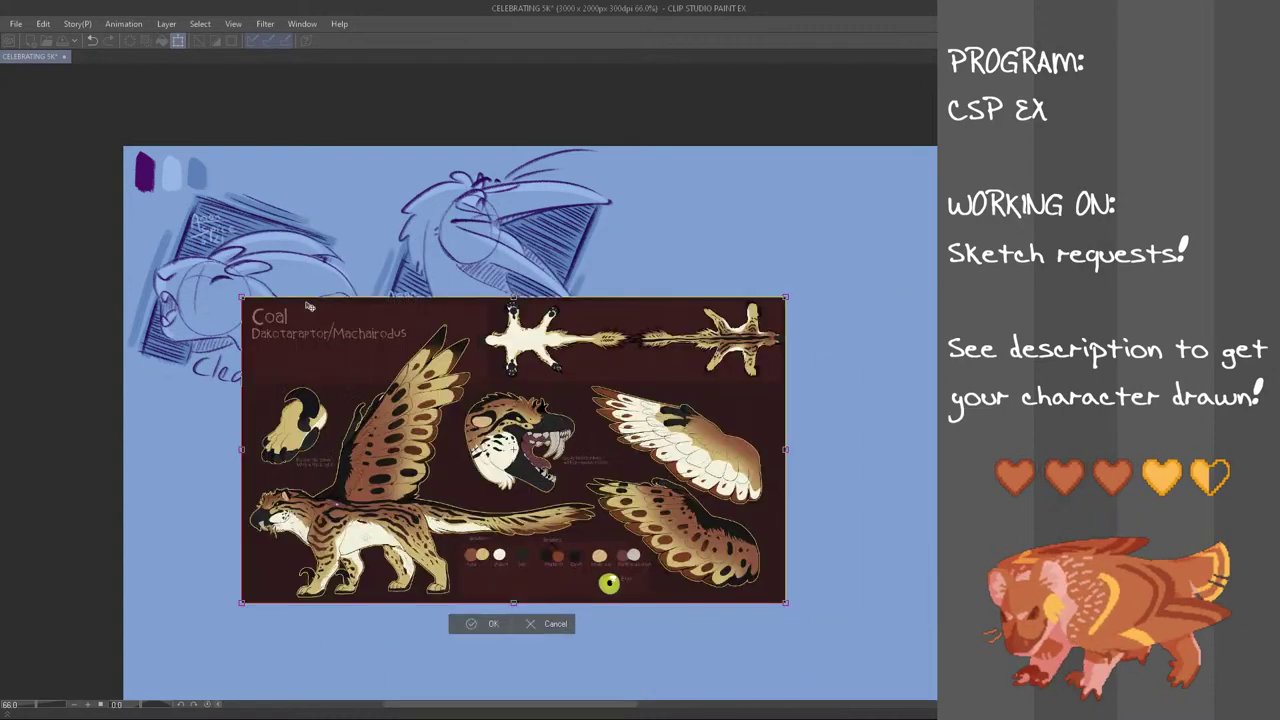
pyautogui.moveTo(244, 293); pyautogui.dragTo(388, 379)
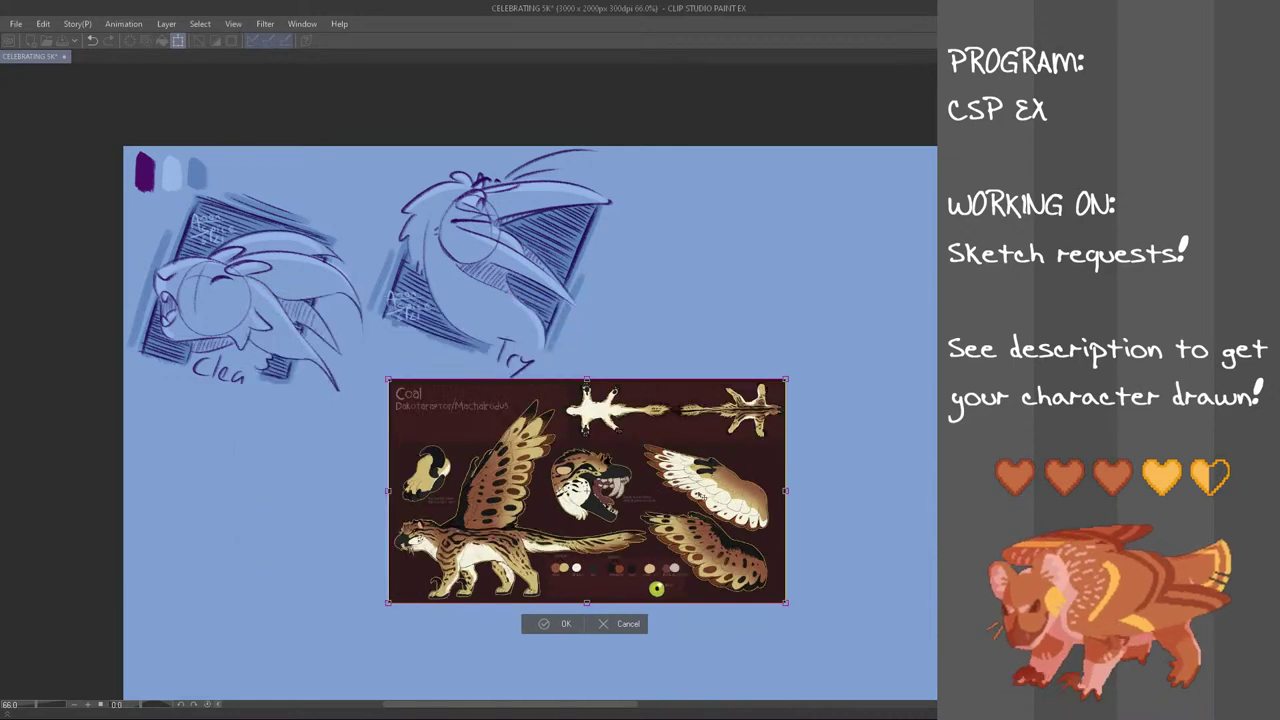
pyautogui.moveTo(716, 505); pyautogui.dragTo(785, 537)
pyautogui.click(636, 656)
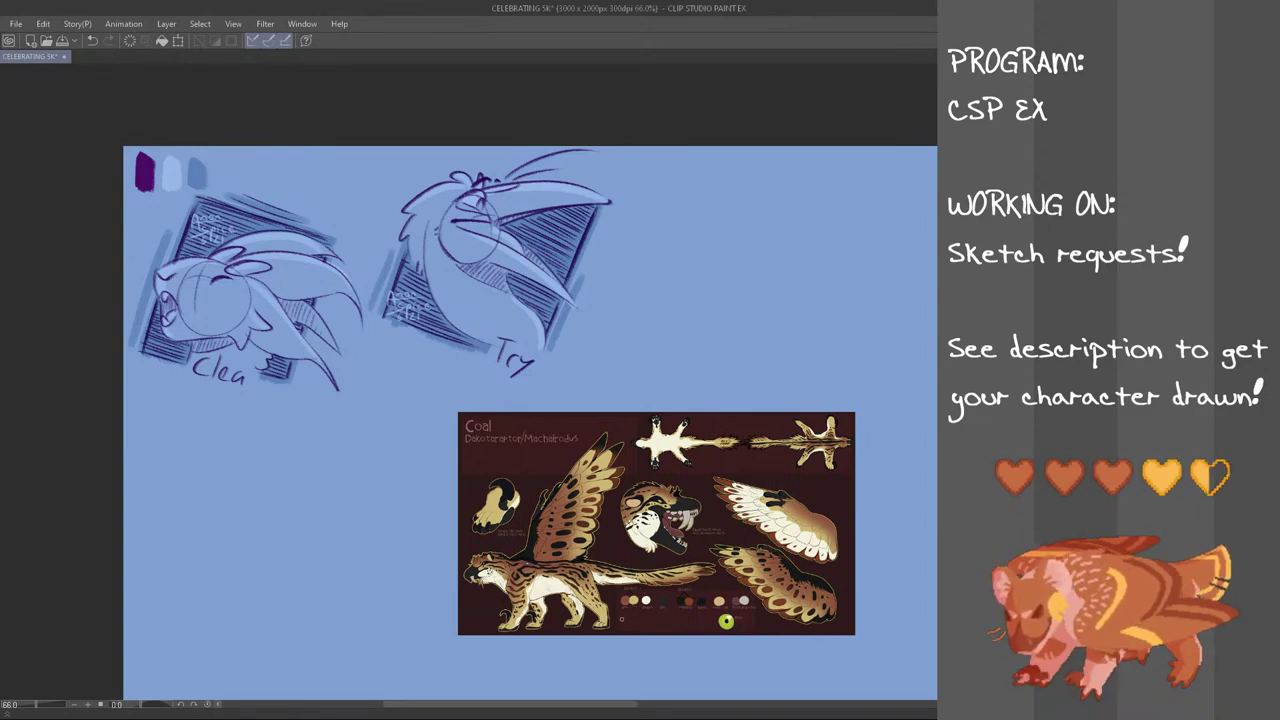
# Sketch a round construction circle for Coal's head in the empty space beside the Try sketch, redrawing it as needed
pyautogui.moveTo(592, 704); pyautogui.dragTo(625, 682)
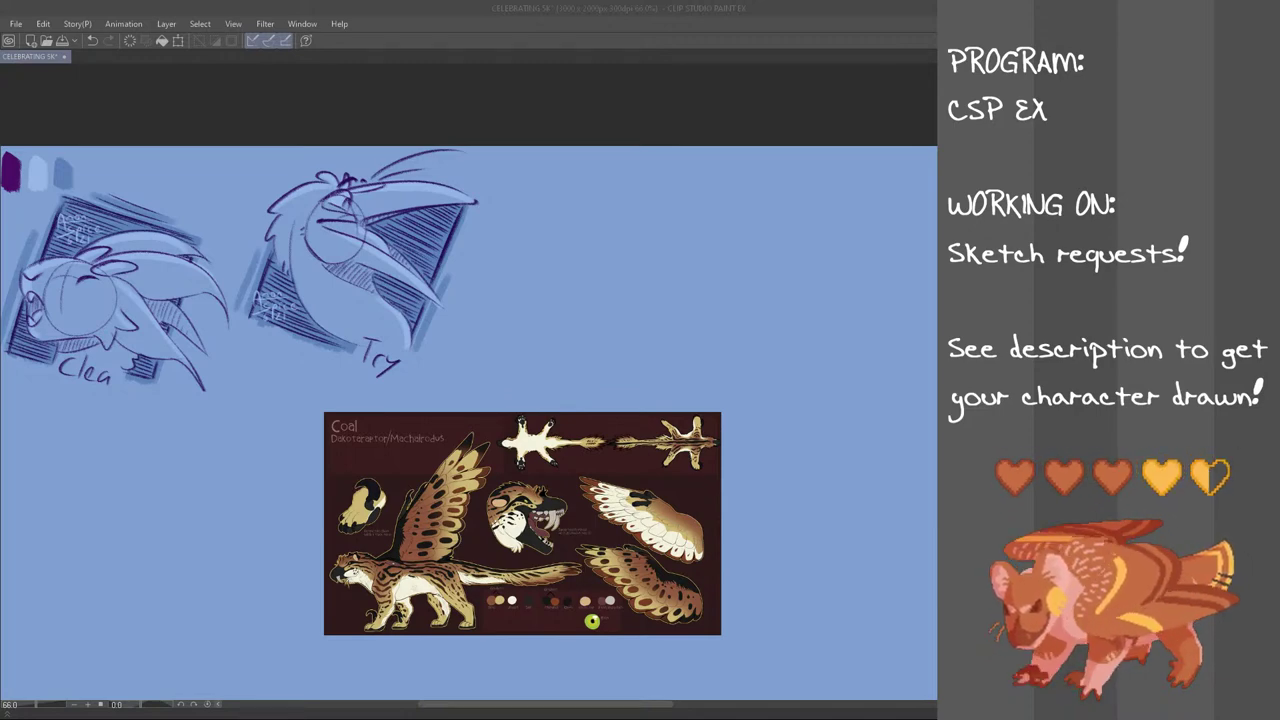
pyautogui.scroll(1, 660, 380)
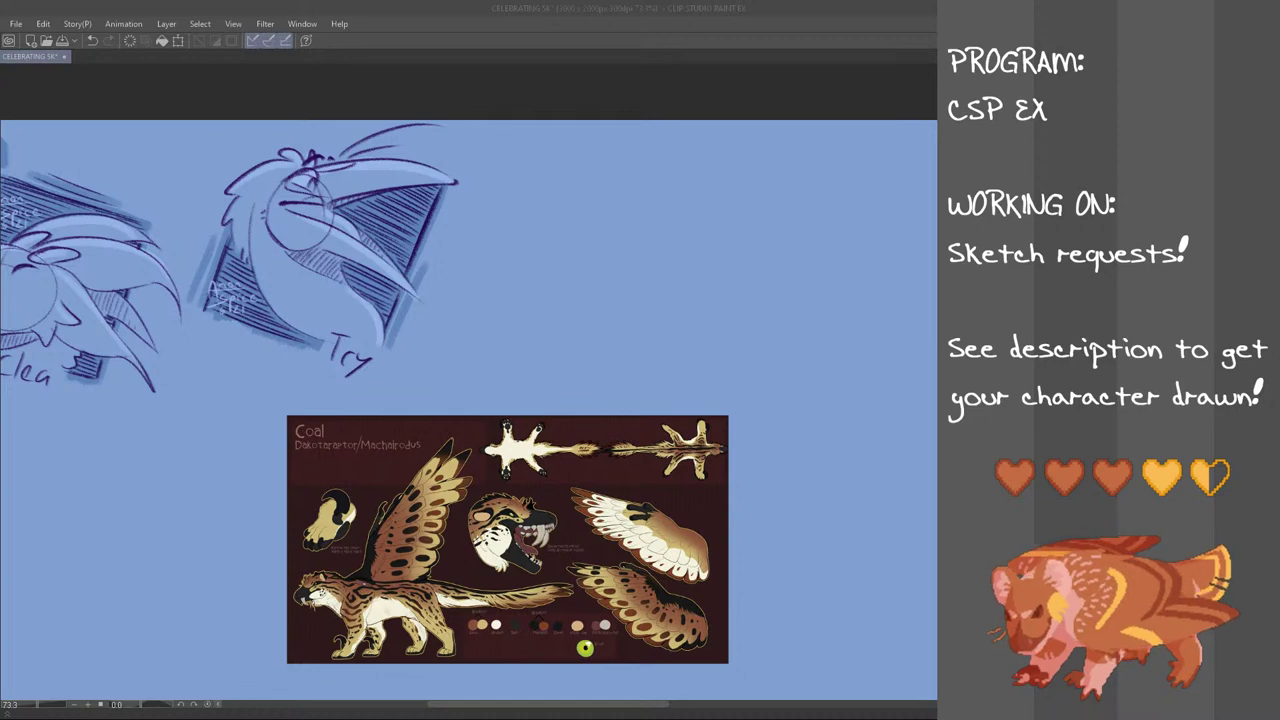
pyautogui.click(420, 6)
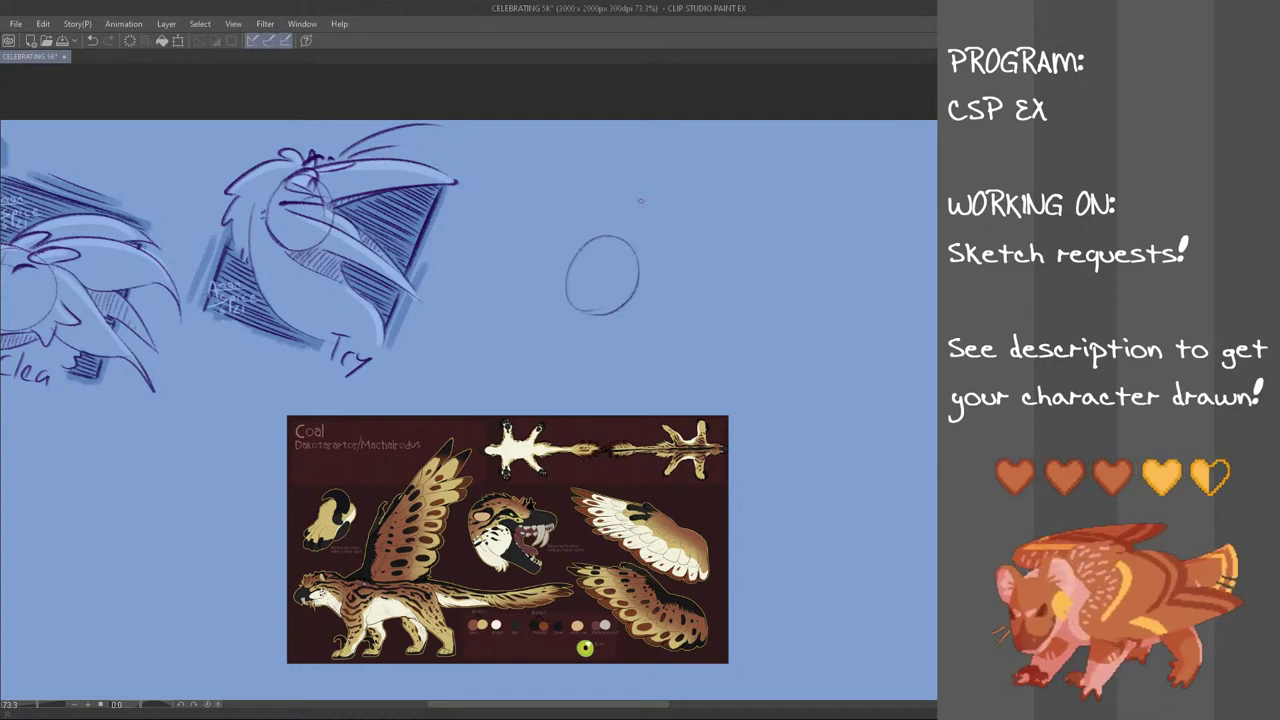
pyautogui.moveTo(598, 223)
pyautogui.mouseDown()
pyautogui.moveTo(580, 294)
pyautogui.moveTo(603, 235)
pyautogui.mouseUp()
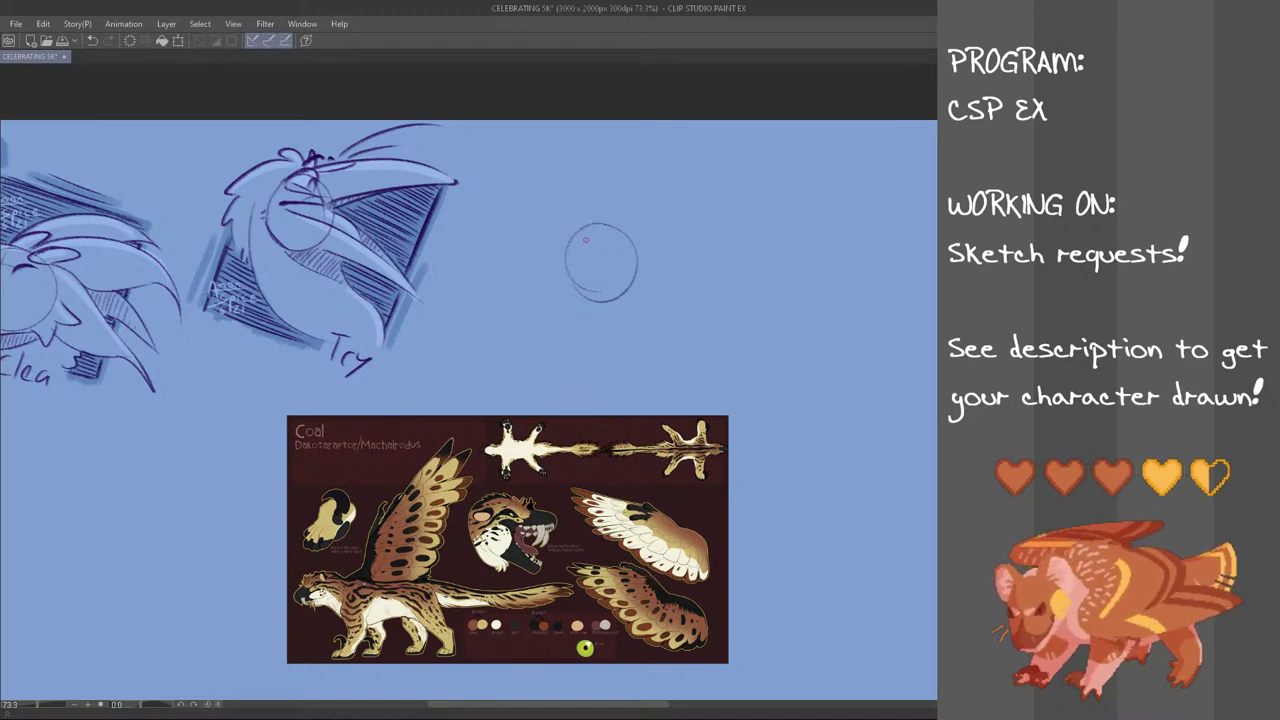
pyautogui.hotkey('ctrl', 'z')
pyautogui.moveTo(570, 258)
pyautogui.mouseDown()
pyautogui.moveTo(634, 237)
pyautogui.moveTo(566, 260)
pyautogui.moveTo(580, 289)
pyautogui.mouseUp()
pyautogui.hotkey('ctrl', 'z')
pyautogui.hotkey('ctrl', 'z')
pyautogui.hotkey('ctrl', 'z')
pyautogui.hotkey('ctrl', 'z')
pyautogui.moveTo(576, 240)
pyautogui.mouseDown()
pyautogui.moveTo(574, 274)
pyautogui.moveTo(573, 242)
pyautogui.moveTo(612, 189)
pyautogui.moveTo(580, 246)
pyautogui.moveTo(635, 277)
pyautogui.moveTo(576, 228)
pyautogui.moveTo(620, 186)
pyautogui.moveTo(586, 211)
pyautogui.moveTo(609, 254)
pyautogui.mouseUp()
pyautogui.hotkey('ctrl', 'z')
pyautogui.hotkey('ctrl', 'z')
pyautogui.hotkey('ctrl', 'z')
pyautogui.hotkey('ctrl', 'z')
pyautogui.hotkey('ctrl', 'z')
pyautogui.hotkey('ctrl', 'z')
# Draw crossed vertical and horizontal face guidelines inside Coal's head circle
pyautogui.moveTo(616, 196)
pyautogui.mouseDown()
pyautogui.moveTo(609, 257)
pyautogui.moveTo(654, 241)
pyautogui.moveTo(641, 194)
pyautogui.moveTo(592, 214)
pyautogui.moveTo(608, 255)
pyautogui.moveTo(628, 183)
pyautogui.moveTo(588, 228)
pyautogui.moveTo(613, 267)
pyautogui.mouseUp()
pyautogui.hotkey('ctrl', 'z')
pyautogui.hotkey('ctrl', 'z')
pyautogui.hotkey('ctrl', 'z')
pyautogui.hotkey('ctrl', 'z')
pyautogui.hotkey('ctrl', 'z')
pyautogui.hotkey('ctrl', 'z')
pyautogui.hotkey('ctrl', 'z')
pyautogui.hotkey('ctrl', 'z')
pyautogui.hotkey('ctrl', 'z')
pyautogui.hotkey('ctrl', 'z')
pyautogui.moveTo(588, 242); pyautogui.dragTo(656, 240)
pyautogui.hotkey('ctrl', 'z')
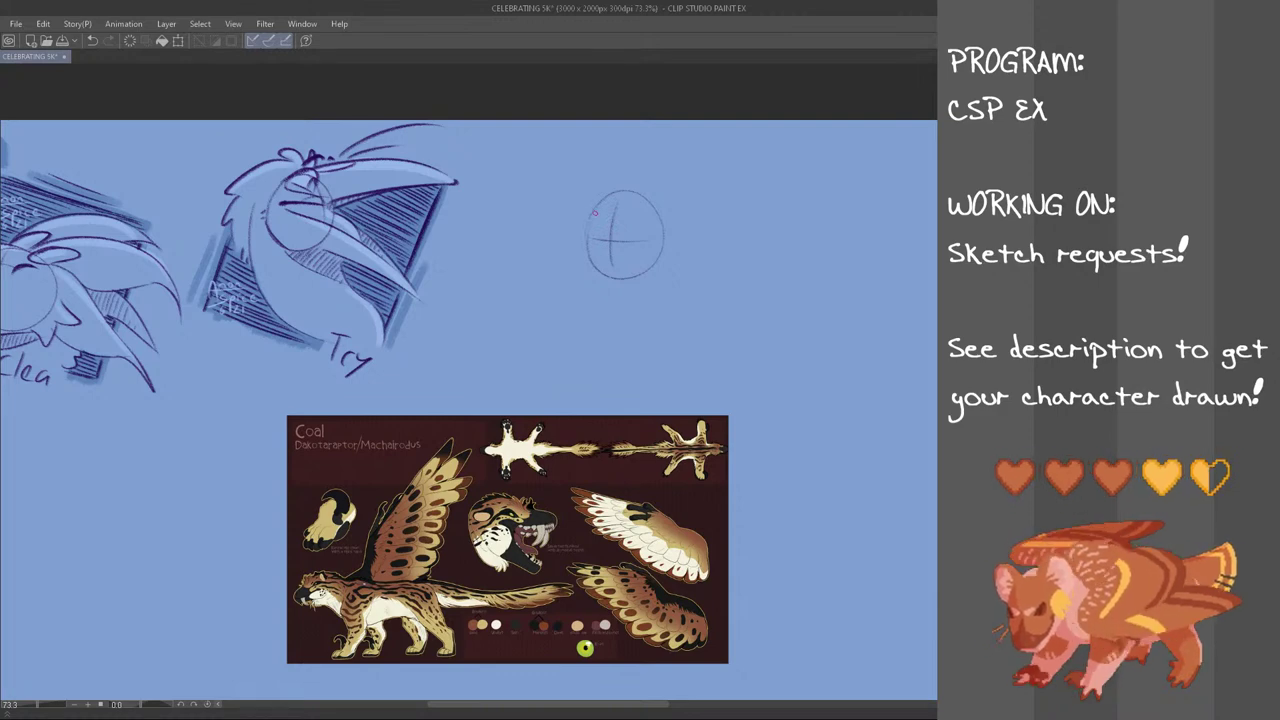
# Draw the curved upper edge of Coal's snout from the side of the head circle, refining the curve over several attempts
pyautogui.moveTo(586, 237)
pyautogui.mouseDown()
pyautogui.moveTo(560, 296)
pyautogui.moveTo(568, 247)
pyautogui.moveTo(544, 265)
pyautogui.moveTo(589, 232)
pyautogui.moveTo(552, 294)
pyautogui.mouseUp()
pyautogui.hotkey('ctrl', 'z')
pyautogui.hotkey('ctrl', 'z')
pyautogui.hotkey('ctrl', 'z')
pyautogui.hotkey('ctrl', 'z')
pyautogui.hotkey('ctrl', 'z')
pyautogui.moveTo(588, 230); pyautogui.dragTo(538, 285)
pyautogui.hotkey('ctrl', 'z')
pyautogui.moveTo(588, 232); pyautogui.dragTo(546, 300)
pyautogui.hotkey('ctrl', 'z')
pyautogui.moveTo(587, 232); pyautogui.dragTo(555, 301)
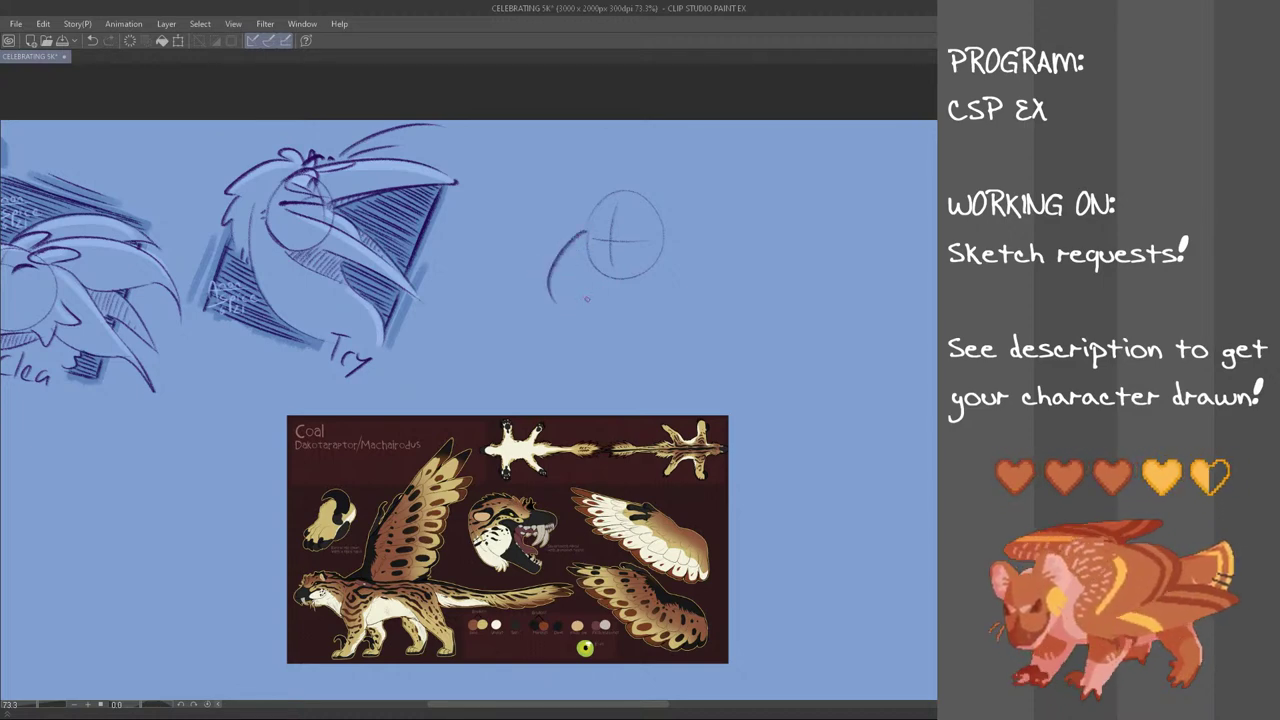
pyautogui.hotkey('ctrl', 'z')
pyautogui.moveTo(588, 230); pyautogui.dragTo(548, 298)
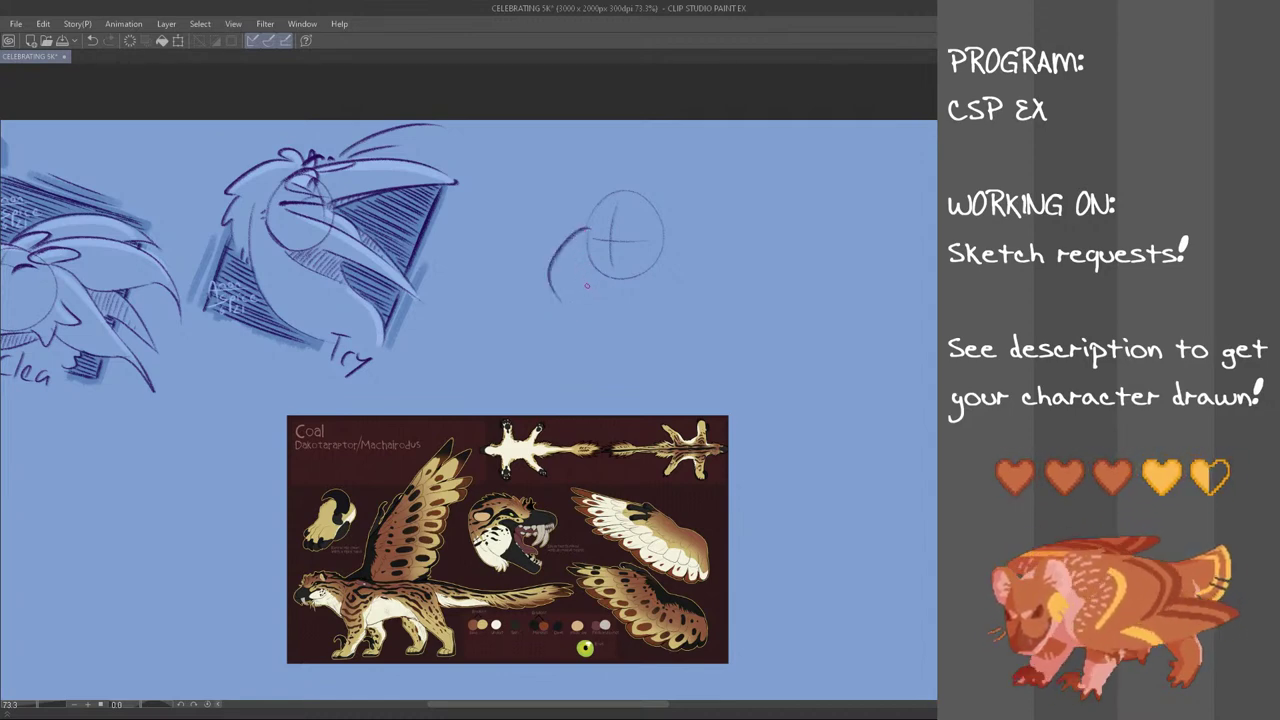
# Draw Coal's jawline from the snout tip around the circle to the cheek, adding short tick marks on the cheek
pyautogui.moveTo(549, 286)
pyautogui.mouseDown()
pyautogui.moveTo(597, 309)
pyautogui.moveTo(632, 300)
pyautogui.moveTo(679, 256)
pyautogui.moveTo(680, 228)
pyautogui.mouseUp()
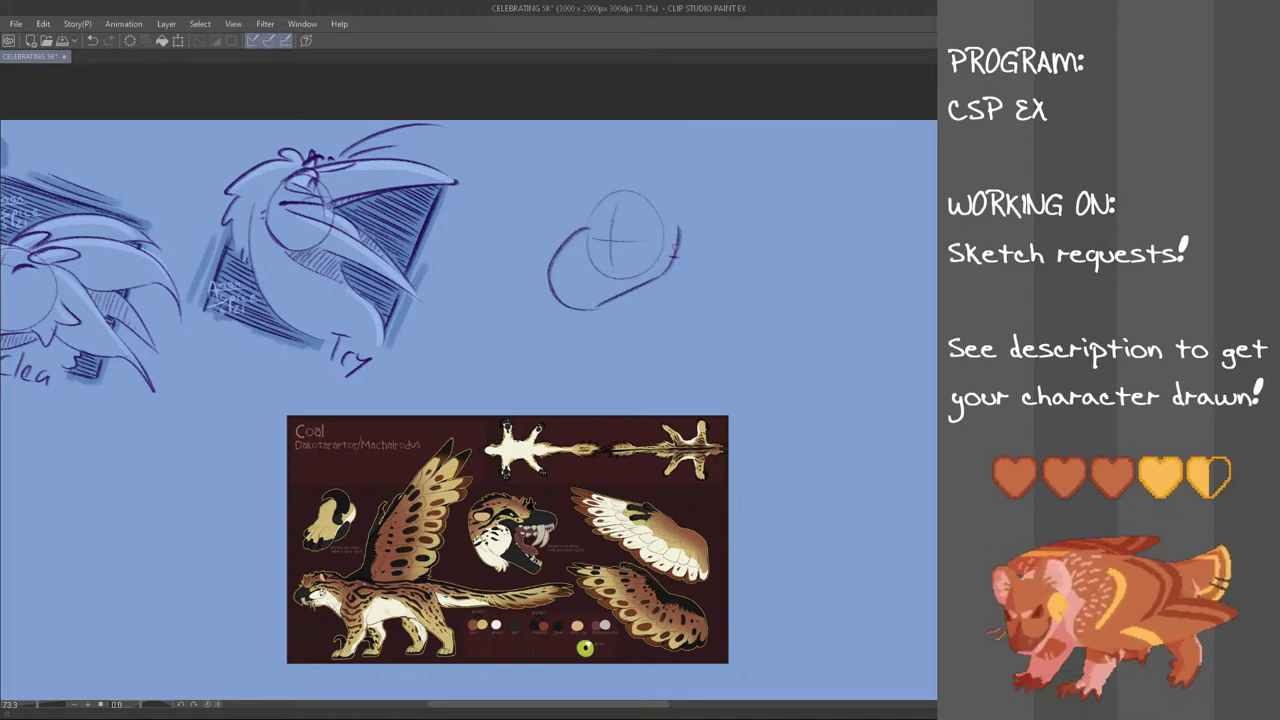
pyautogui.hotkey('ctrl', 'z')
pyautogui.moveTo(668, 260); pyautogui.dragTo(679, 259)
pyautogui.moveTo(669, 254); pyautogui.dragTo(680, 252)
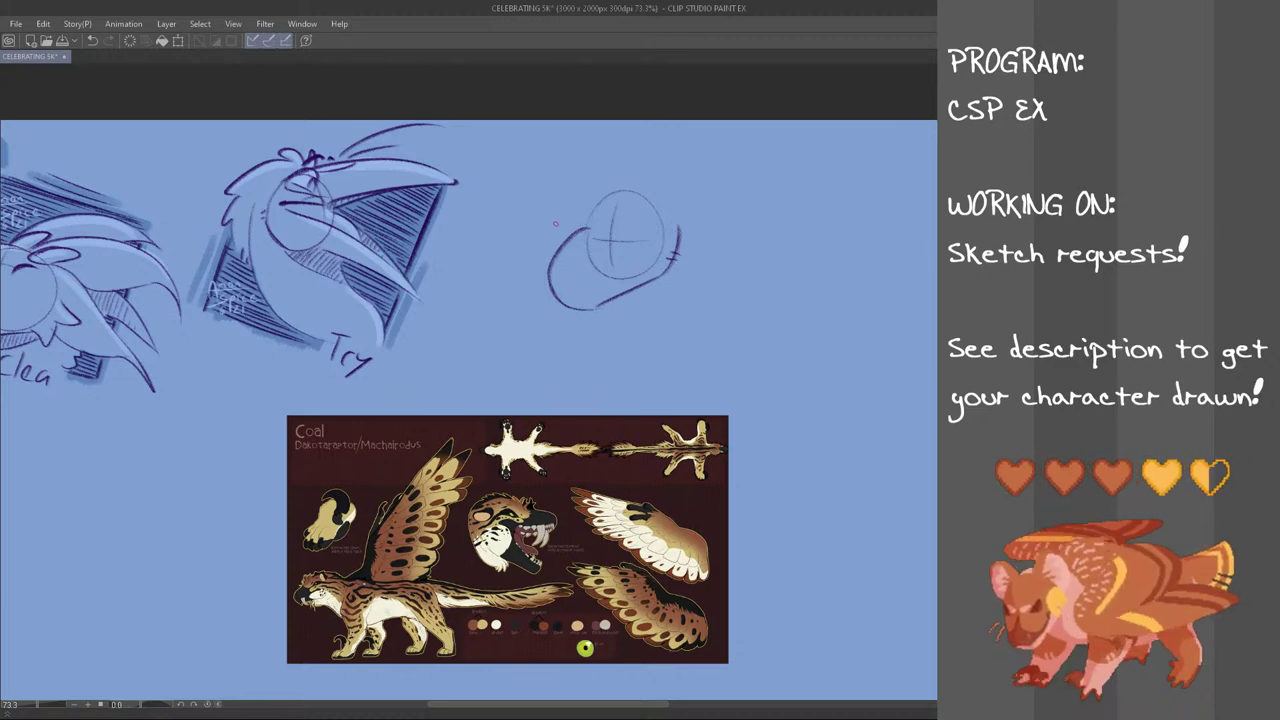
# Draw pointed tufts rising from Coal's brow where the snout meets the head circle
pyautogui.moveTo(574, 230)
pyautogui.mouseDown()
pyautogui.moveTo(574, 202)
pyautogui.moveTo(588, 226)
pyautogui.moveTo(594, 190)
pyautogui.moveTo(582, 188)
pyautogui.moveTo(615, 190)
pyautogui.mouseUp()
pyautogui.hotkey('ctrl', 'z')
pyautogui.hotkey('ctrl', 'z')
pyautogui.hotkey('ctrl', 'z')
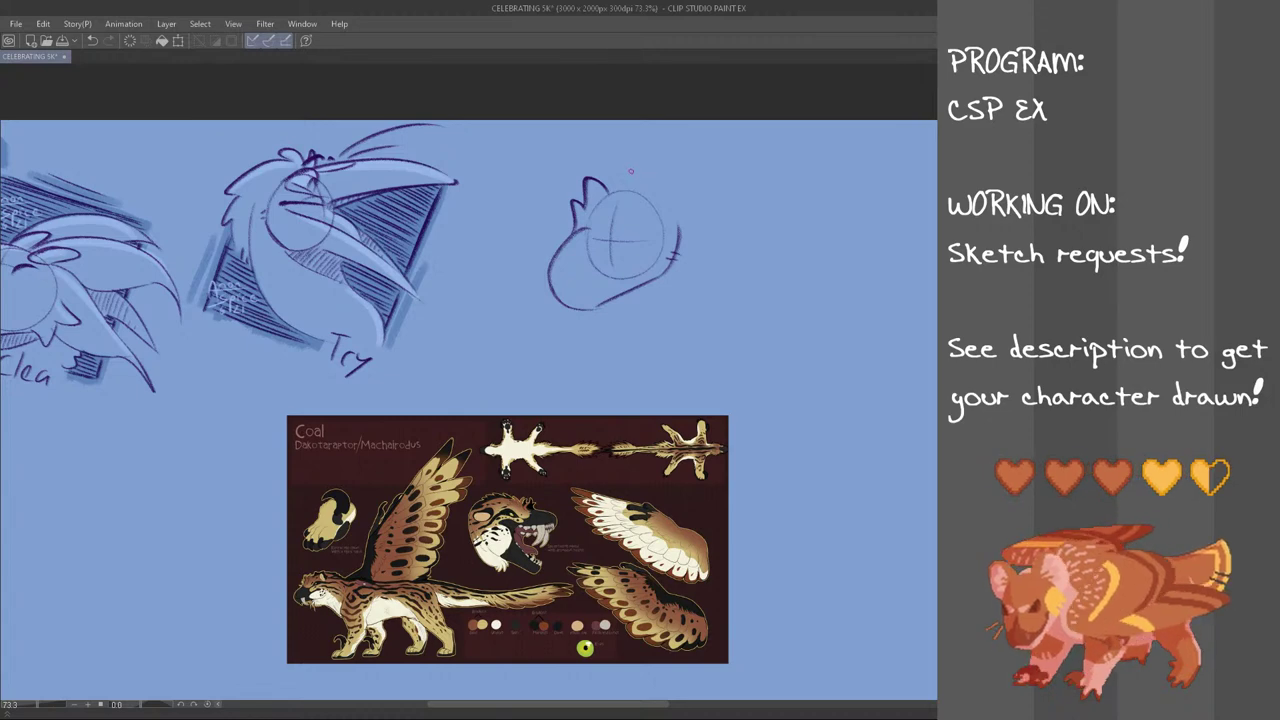
# Draw a short tuft along the top of Coal's head, redoing the stroke until it fits the circle
pyautogui.moveTo(612, 192)
pyautogui.mouseDown()
pyautogui.moveTo(642, 172)
pyautogui.moveTo(671, 185)
pyautogui.moveTo(692, 220)
pyautogui.mouseUp()
pyautogui.hotkey('ctrl', 'z')
pyautogui.hotkey('ctrl', 'z')
pyautogui.hotkey('ctrl', 'z')
pyautogui.moveTo(648, 182); pyautogui.dragTo(703, 248)
pyautogui.hotkey('ctrl', 'z')
pyautogui.moveTo(654, 186); pyautogui.dragTo(693, 226)
pyautogui.hotkey('ctrl', 'z')
pyautogui.hotkey('ctrl', 'z')
pyautogui.moveTo(614, 188)
pyautogui.mouseDown()
pyautogui.moveTo(672, 196)
pyautogui.moveTo(666, 186)
pyautogui.moveTo(693, 230)
pyautogui.mouseUp()
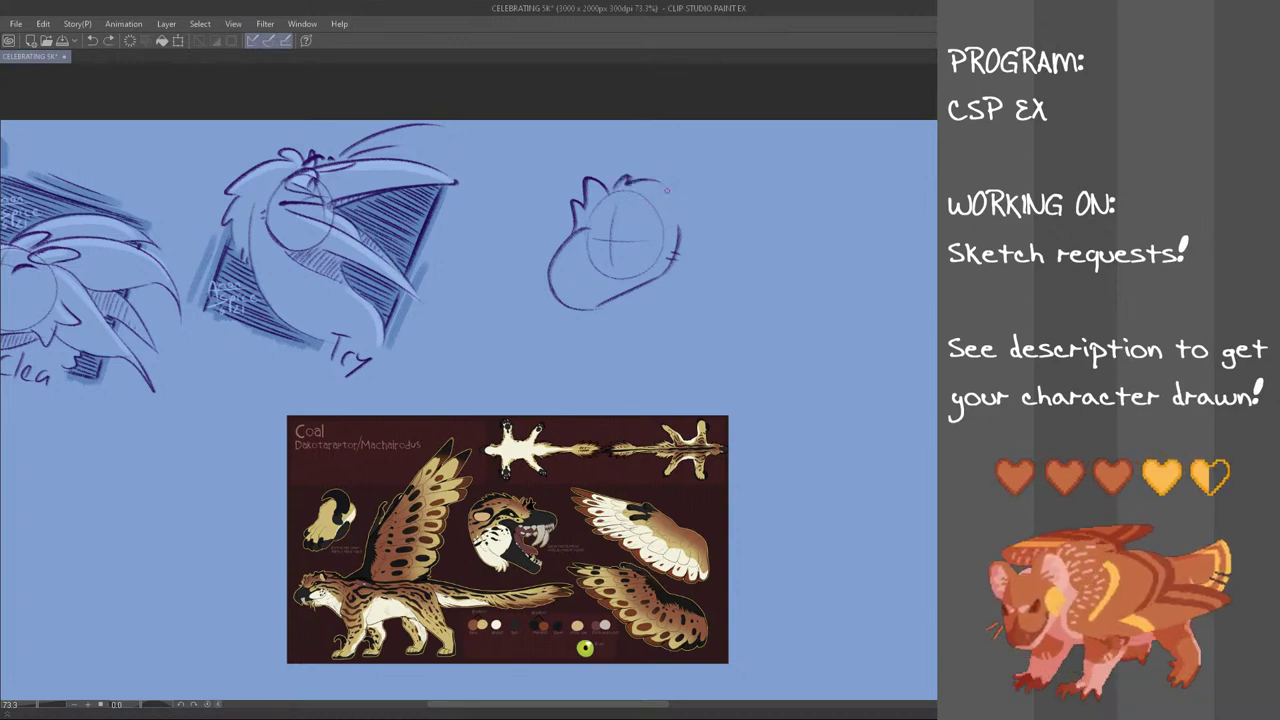
# Outline a rounded ear at the back of Coal's head above the cheek
pyautogui.hotkey('ctrl', 'z')
pyautogui.moveTo(667, 182); pyautogui.dragTo(690, 228)
pyautogui.hotkey('ctrl', 'z')
pyautogui.moveTo(664, 182); pyautogui.dragTo(684, 228)
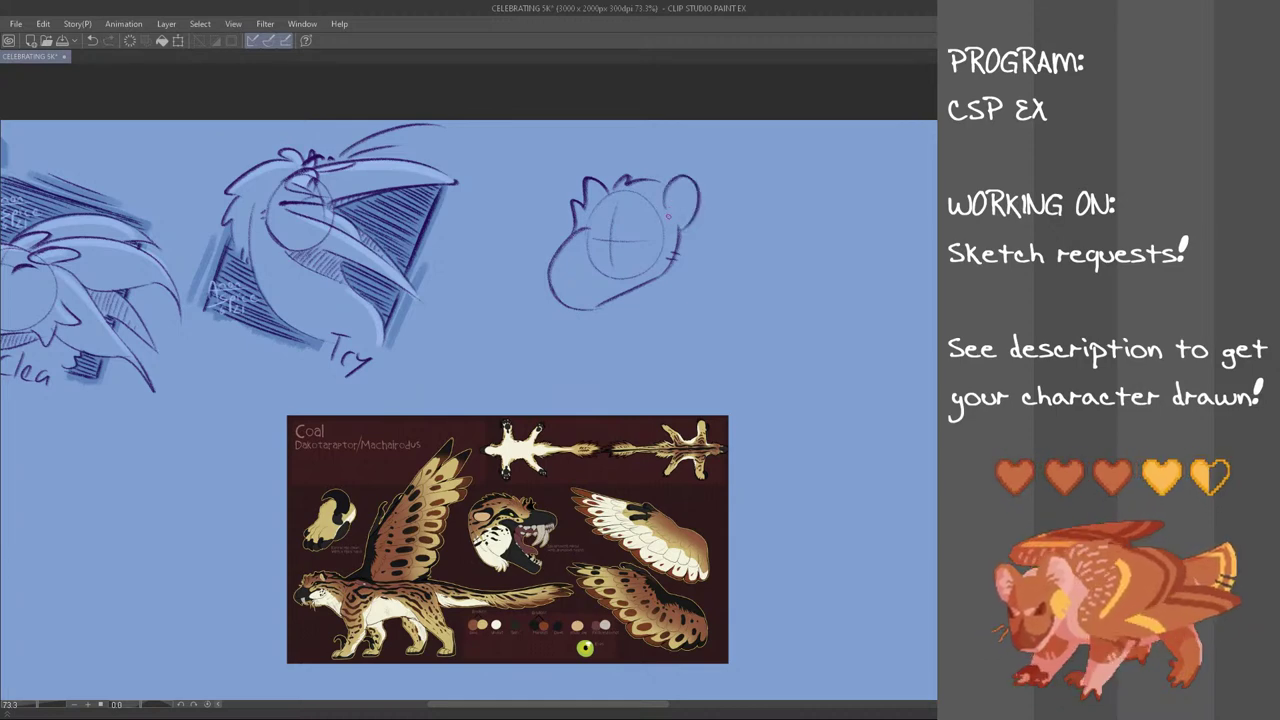
# Redraw Coal's rear ear with an open base and add a second rounded ear behind the crown tuft
pyautogui.hotkey('ctrl', 'z')
pyautogui.moveTo(600, 186); pyautogui.dragTo(612, 162)
pyautogui.moveTo(692, 214); pyautogui.dragTo(711, 297)
pyautogui.hotkey('ctrl', 'z')
pyautogui.moveTo(700, 232)
pyautogui.mouseDown()
pyautogui.moveTo(709, 265)
pyautogui.moveTo(693, 276)
pyautogui.moveTo(710, 302)
pyautogui.mouseUp()
pyautogui.hotkey('ctrl', 'z')
pyautogui.hotkey('ctrl', 'z')
pyautogui.hotkey('ctrl', 'z')
pyautogui.moveTo(667, 192)
pyautogui.mouseDown()
pyautogui.moveTo(703, 190)
pyautogui.moveTo(680, 228)
pyautogui.mouseUp()
pyautogui.hotkey('ctrl', 'z')
pyautogui.moveTo(626, 180)
pyautogui.mouseDown()
pyautogui.moveTo(657, 184)
pyautogui.moveTo(625, 168)
pyautogui.moveTo(645, 178)
pyautogui.mouseUp()
pyautogui.hotkey('ctrl', 'z')
pyautogui.hotkey('ctrl', 'z')
pyautogui.hotkey('ctrl', 'z')
pyautogui.hotkey('ctrl', 'z')
pyautogui.hotkey('ctrl', 'z')
pyautogui.hotkey('ctrl', 'z')
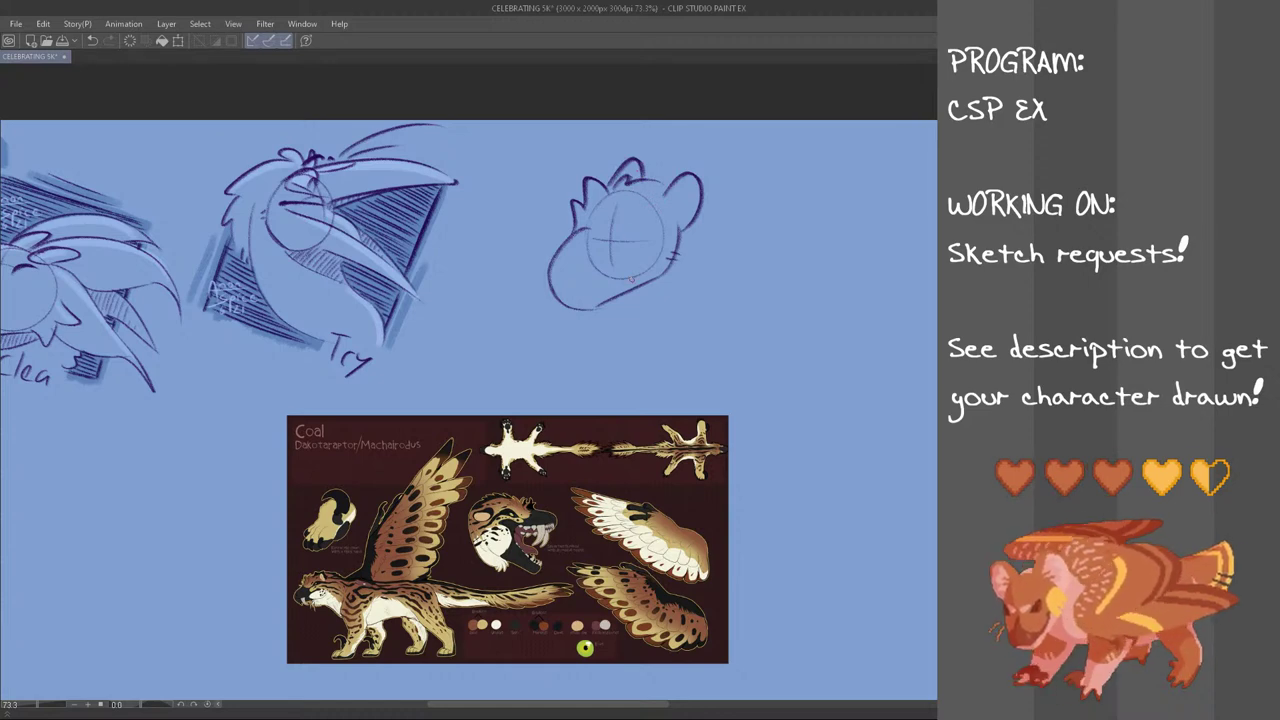
# Draw Coal's mouth line along the lower snout, with a dark filled mark at the mouth corner
pyautogui.moveTo(558, 300); pyautogui.dragTo(658, 259)
pyautogui.hotkey('ctrl', 'z')
pyautogui.hotkey('ctrl', 'z')
pyautogui.hotkey('ctrl', 'z')
pyautogui.hotkey('ctrl', 'z')
pyautogui.hotkey('ctrl', 'z')
pyautogui.hotkey('ctrl', 'z')
pyautogui.hotkey('ctrl', 'z')
pyautogui.hotkey('ctrl', 'z')
pyautogui.hotkey('ctrl', 'z')
pyautogui.hotkey('ctrl', 'z')
pyautogui.hotkey('ctrl', 'z')
pyautogui.moveTo(592, 290); pyautogui.dragTo(650, 271)
pyautogui.hotkey('ctrl', 'z')
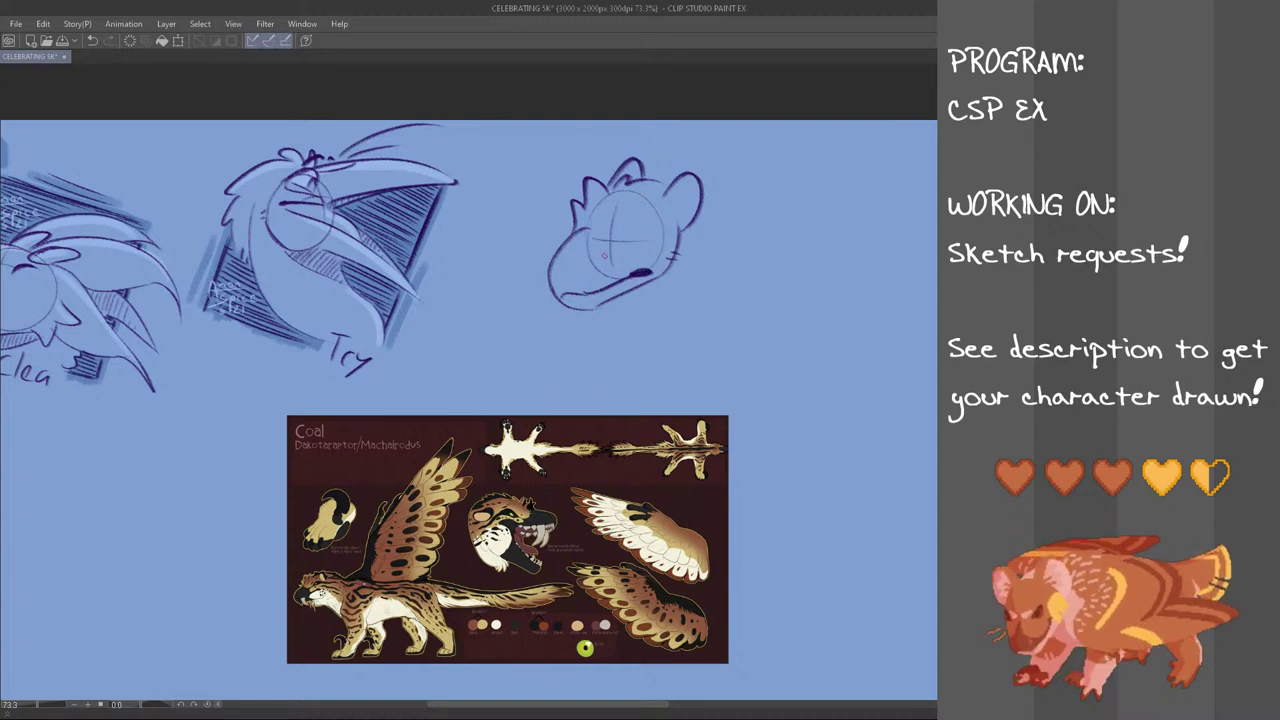
# Draw Coal's long fangs below the mouth line and a hatched lower jaw tip under the snout
pyautogui.moveTo(600, 292)
pyautogui.mouseDown()
pyautogui.moveTo(635, 325)
pyautogui.moveTo(604, 332)
pyautogui.mouseUp()
pyautogui.hotkey('ctrl', 'z')
pyautogui.hotkey('ctrl', 'z')
pyautogui.hotkey('ctrl', 'z')
pyautogui.hotkey('ctrl', 'z')
pyautogui.hotkey('ctrl', 'z')
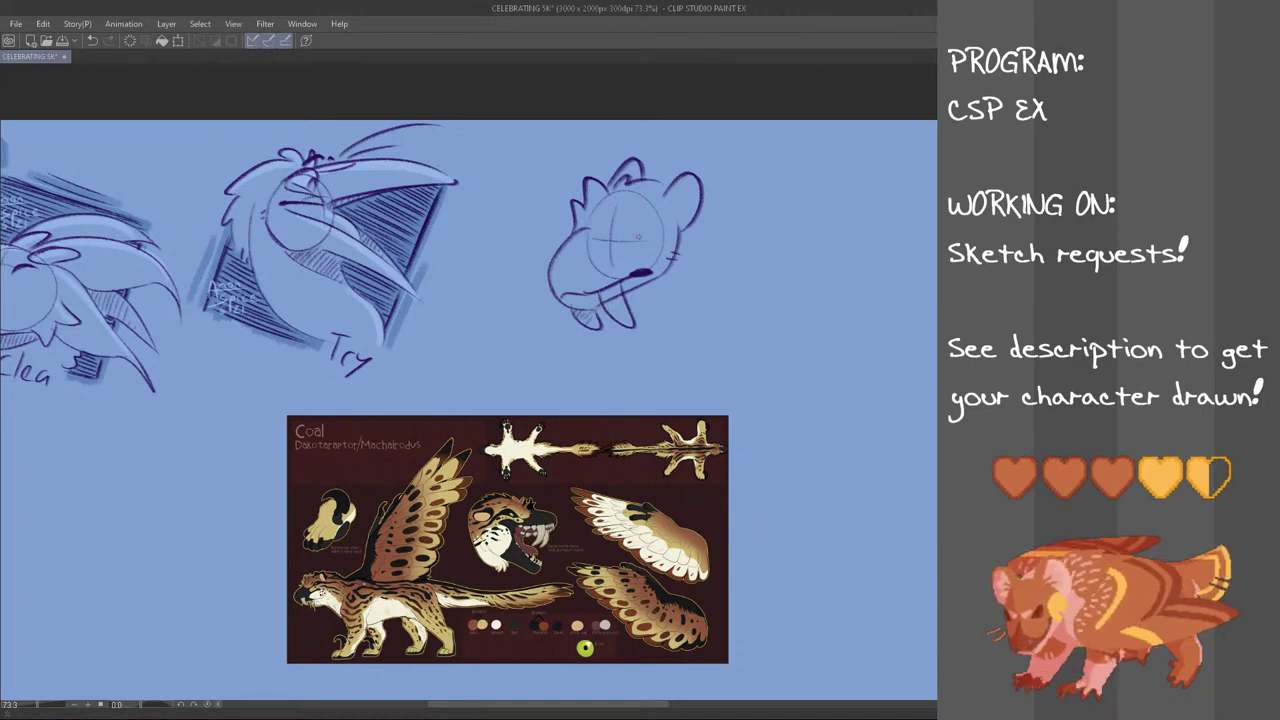
# Draw Coal's half-lidded eye with a short brow above it and small crease marks along the snout
pyautogui.moveTo(623, 229); pyautogui.dragTo(645, 228)
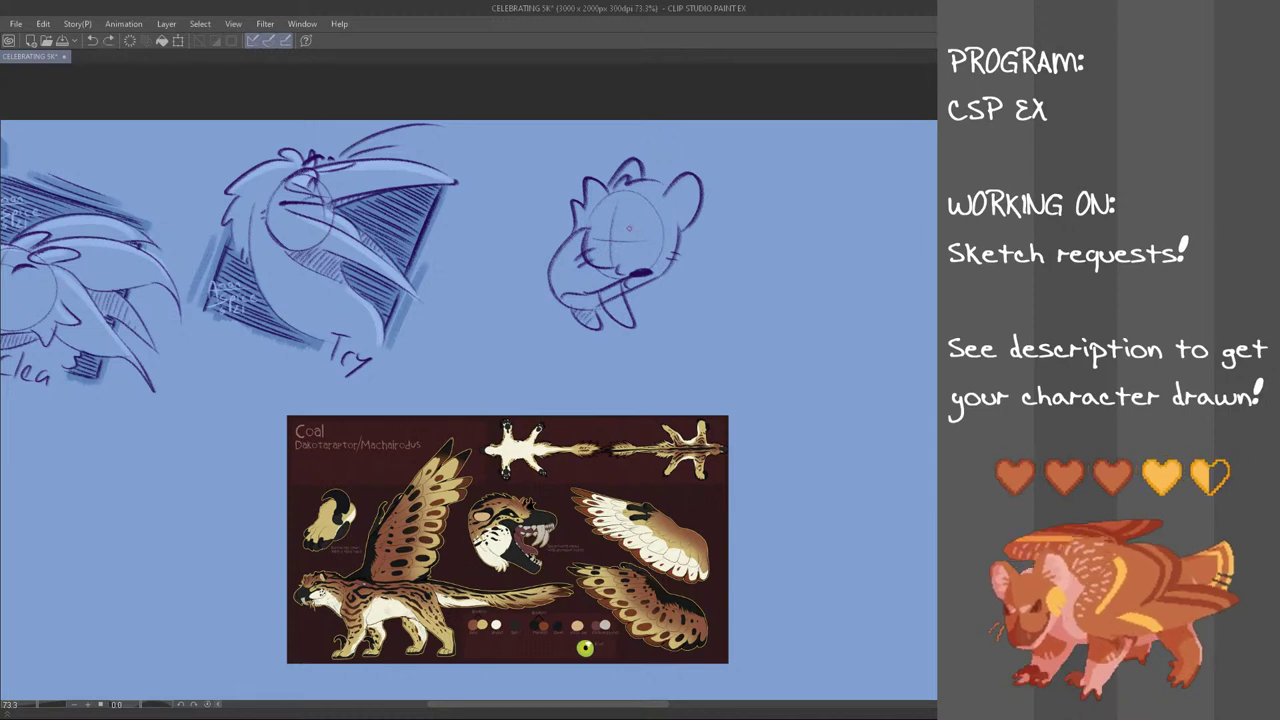
pyautogui.hotkey('ctrl', 'z')
pyautogui.moveTo(614, 234)
pyautogui.mouseDown()
pyautogui.moveTo(644, 231)
pyautogui.moveTo(634, 235)
pyautogui.mouseUp()
pyautogui.hotkey('ctrl', 'z')
pyautogui.hotkey('ctrl', 'z')
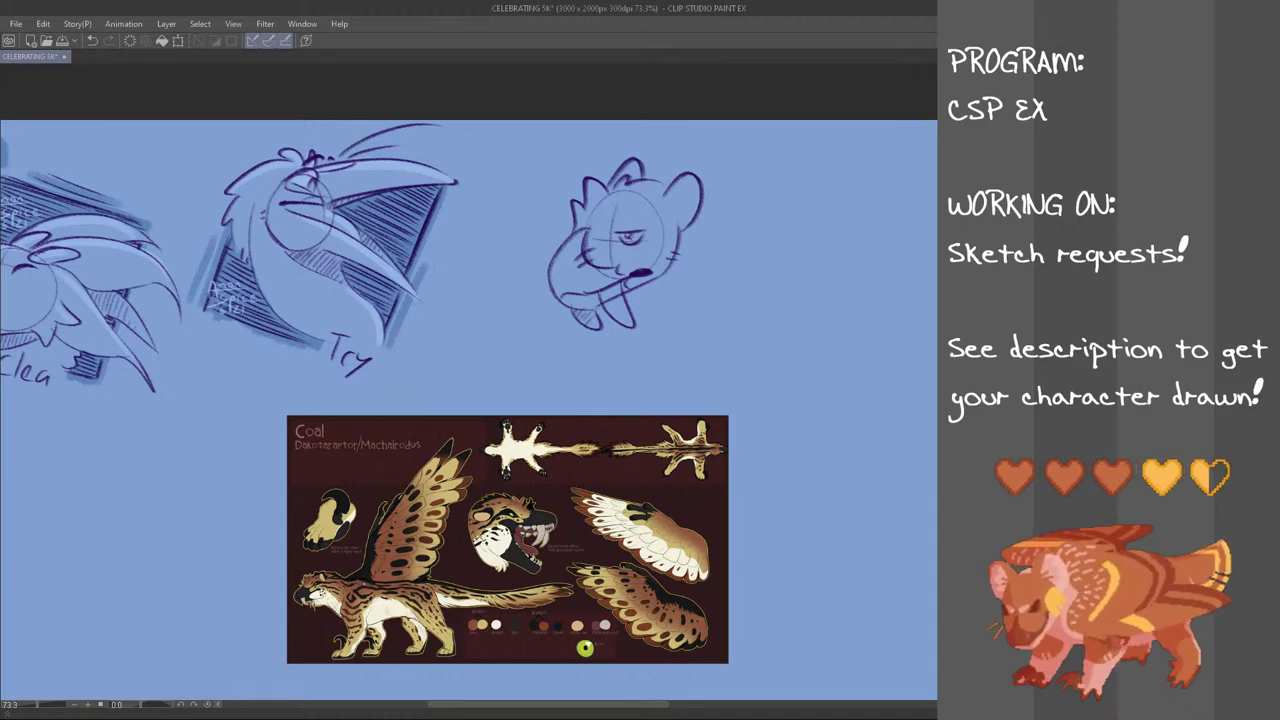
pyautogui.moveTo(614, 223); pyautogui.dragTo(622, 227)
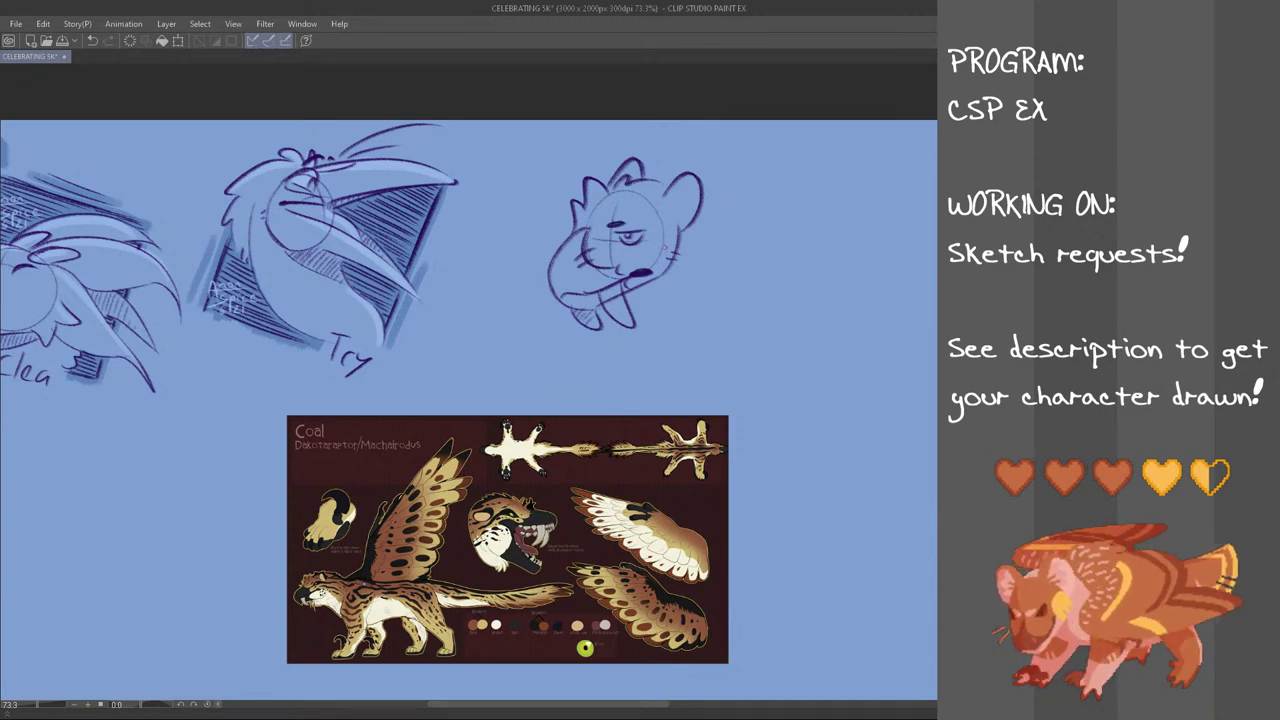
# Draw the curved back of Coal's neck with short fur ticks and a short throat line below the fangs
pyautogui.moveTo(696, 241); pyautogui.dragTo(668, 343)
pyautogui.hotkey('ctrl', 'z')
pyautogui.moveTo(697, 234); pyautogui.dragTo(710, 295)
pyautogui.hotkey('ctrl', 'z')
pyautogui.moveTo(602, 332); pyautogui.dragTo(600, 357)
pyautogui.hotkey('ctrl', 'z')
pyautogui.hotkey('ctrl', 'z')
pyautogui.moveTo(702, 230); pyautogui.dragTo(719, 294)
pyautogui.moveTo(602, 322); pyautogui.dragTo(601, 364)
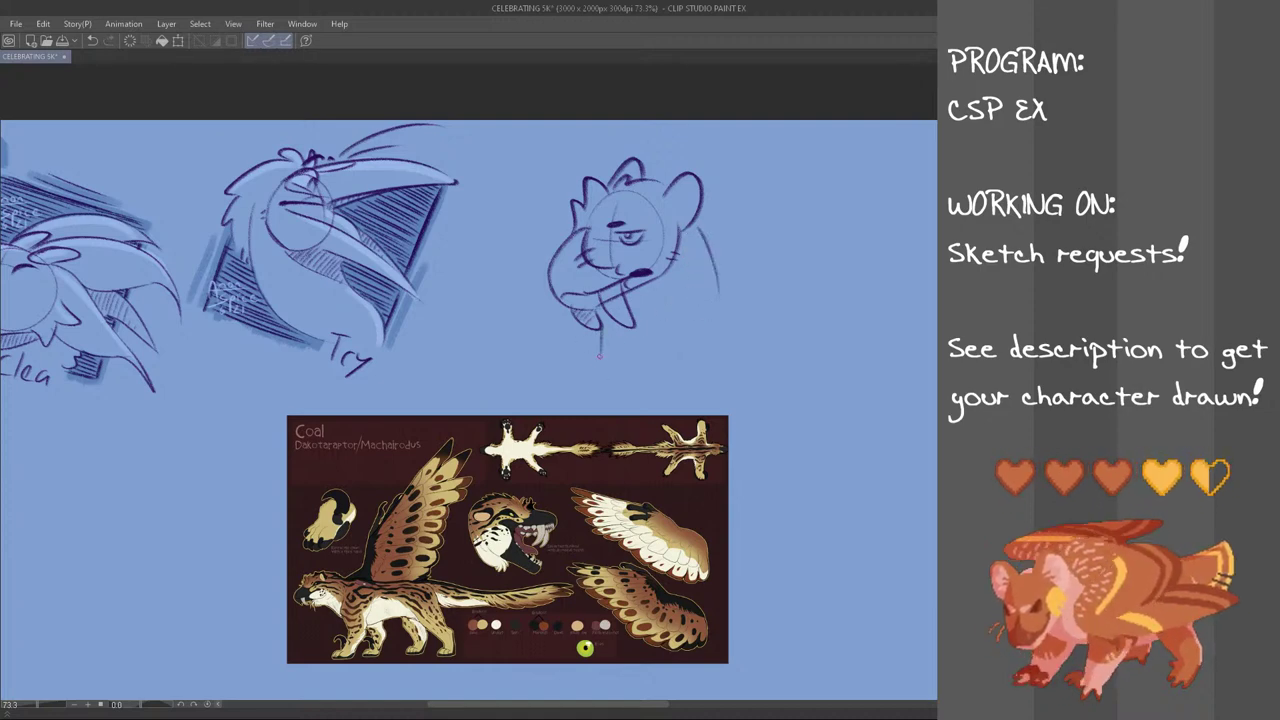
pyautogui.moveTo(696, 236); pyautogui.dragTo(713, 230)
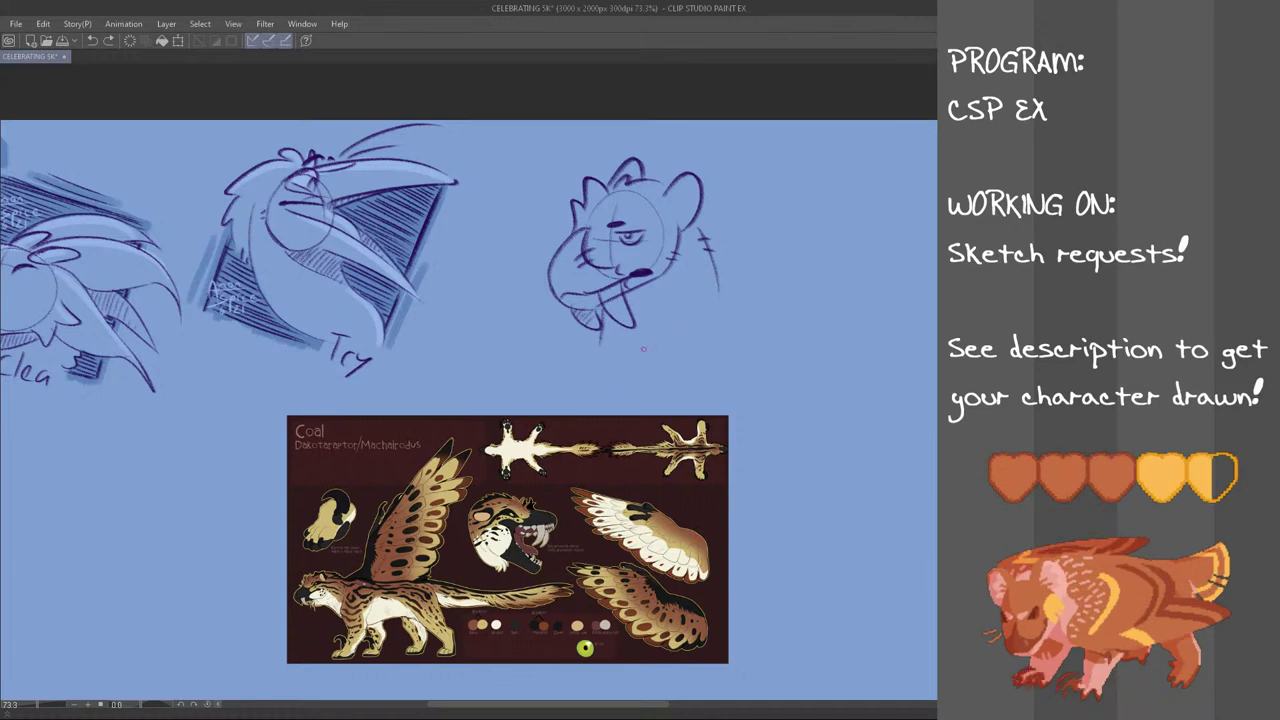
# Sketch Coal's chest and shoulder lines, with a small zigzag behind the shoulder and a hatched patch at the base
pyautogui.moveTo(597, 338); pyautogui.dragTo(585, 375)
pyautogui.moveTo(674, 342)
pyautogui.mouseDown()
pyautogui.moveTo(646, 378)
pyautogui.moveTo(710, 318)
pyautogui.mouseUp()
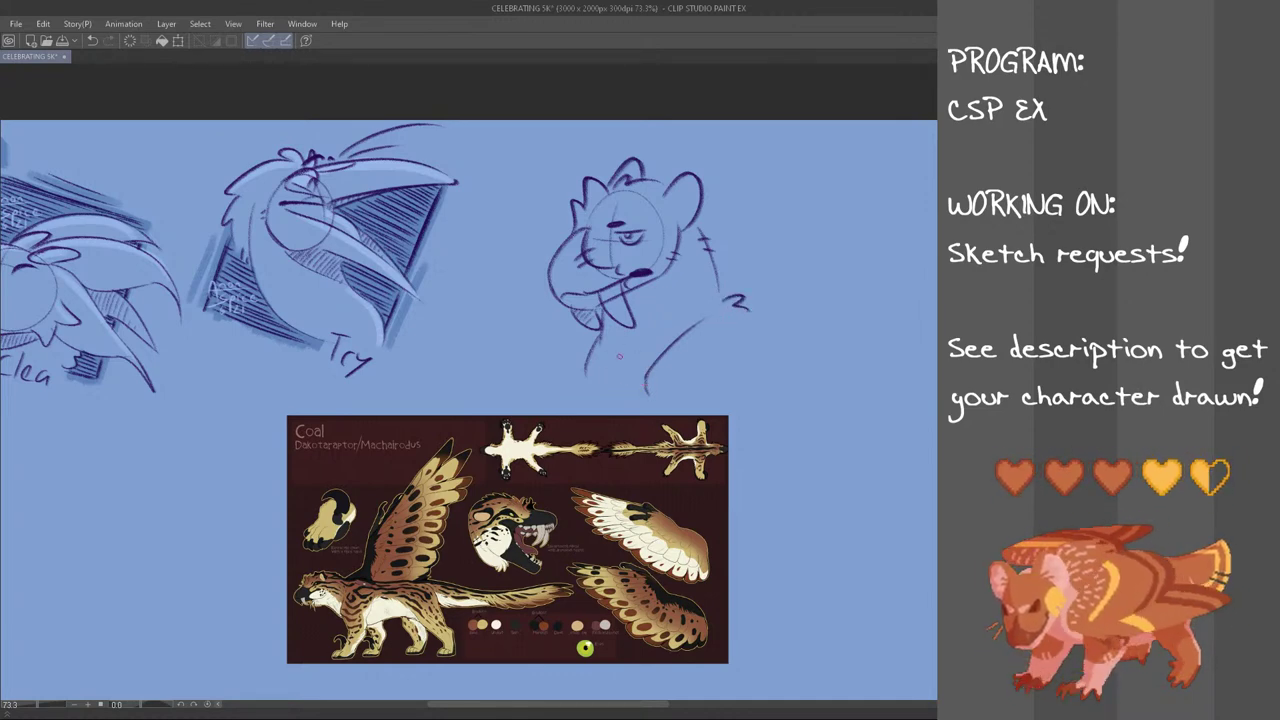
pyautogui.hotkey('ctrl', 'z')
pyautogui.moveTo(587, 371)
pyautogui.mouseDown()
pyautogui.moveTo(594, 397)
pyautogui.moveTo(625, 398)
pyautogui.mouseUp()
pyautogui.hotkey('ctrl', 'z')
pyautogui.hotkey('ctrl', 'z')
pyautogui.hotkey('ctrl', 'z')
pyautogui.moveTo(639, 381); pyautogui.dragTo(633, 399)
pyautogui.hotkey('ctrl', 'z')
# Draw a curved shadow edge under Coal's jaw and hatch the area between it and the cheek
pyautogui.moveTo(629, 308)
pyautogui.mouseDown()
pyautogui.moveTo(668, 289)
pyautogui.moveTo(684, 240)
pyautogui.mouseUp()
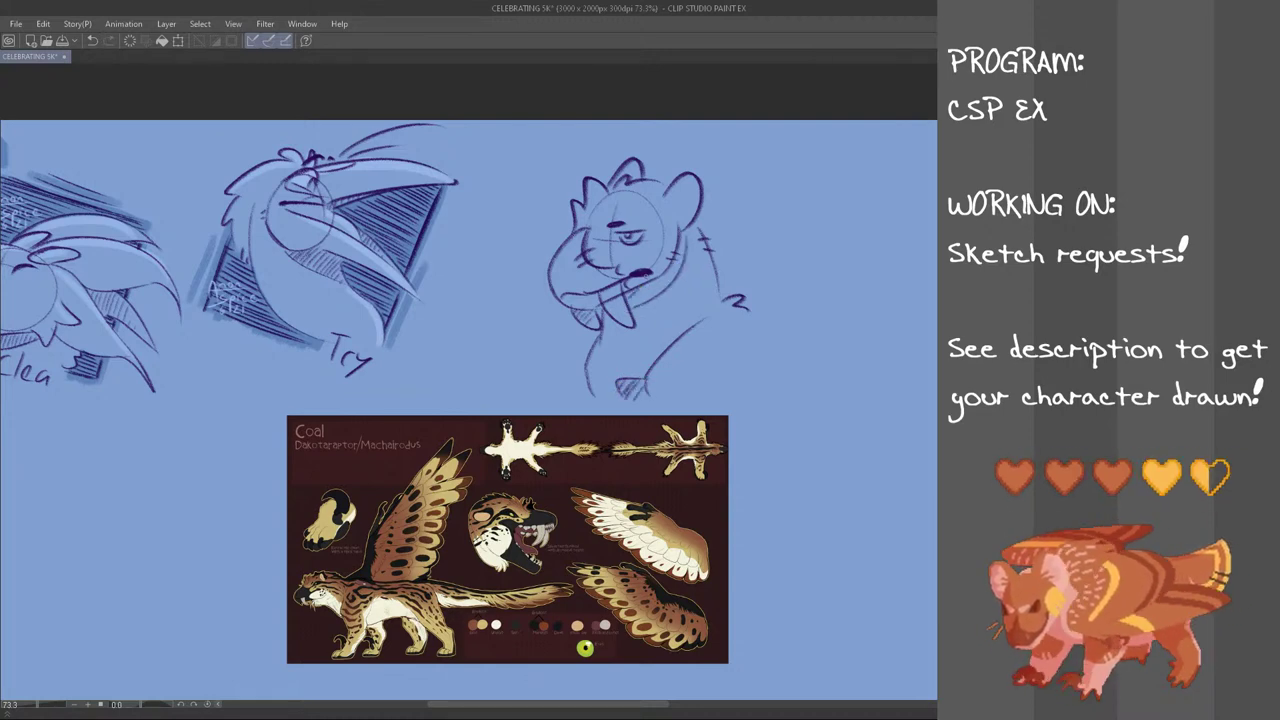
pyautogui.hotkey('ctrl', 'z')
pyautogui.moveTo(634, 307); pyautogui.dragTo(679, 258)
pyautogui.hotkey('ctrl', 'z')
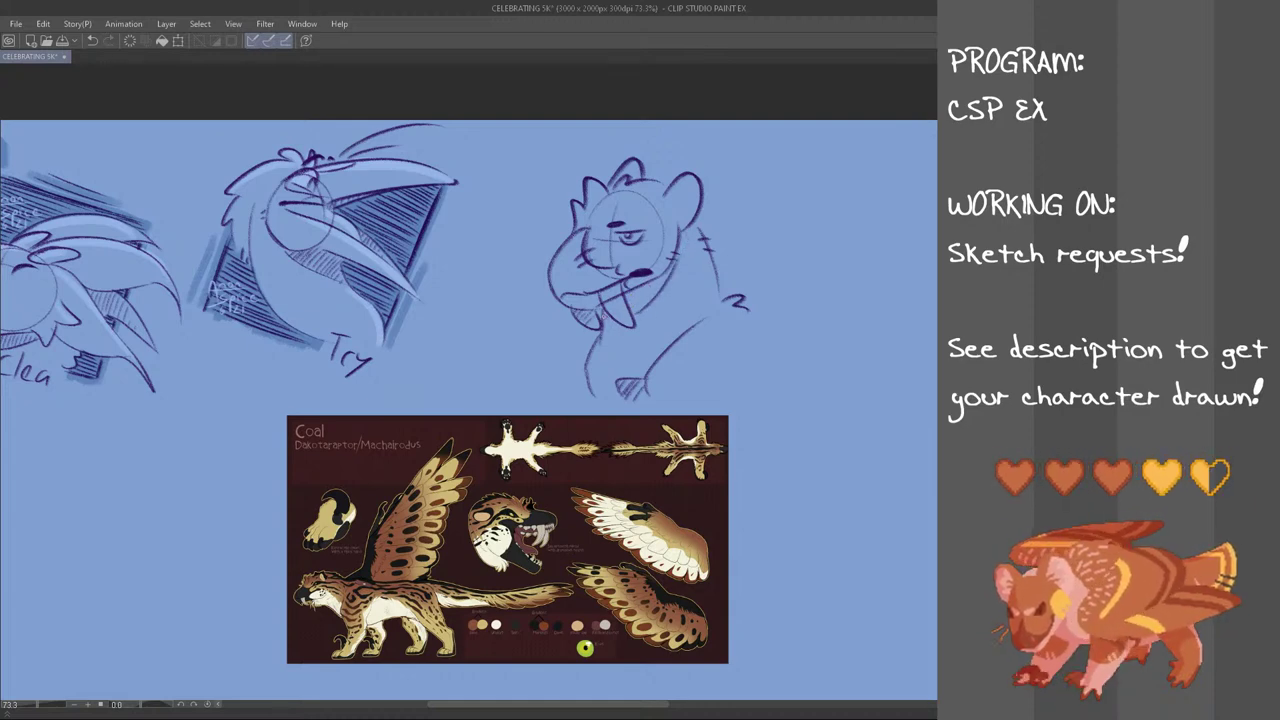
pyautogui.moveTo(610, 322); pyautogui.dragTo(663, 276)
pyautogui.moveTo(637, 313); pyautogui.dragTo(661, 285)
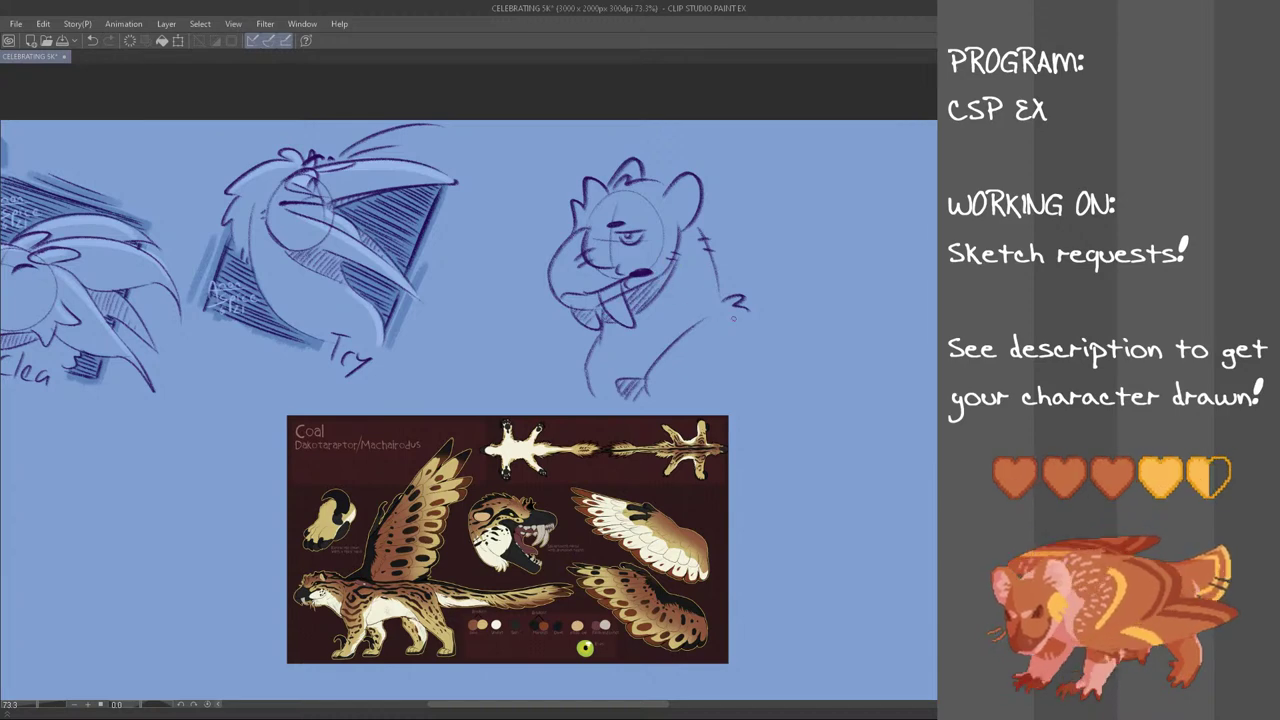
# Draw a thick slanted panel edge in front of Coal's throat, below the snout
pyautogui.moveTo(655, 710); pyautogui.dragTo(685, 711)
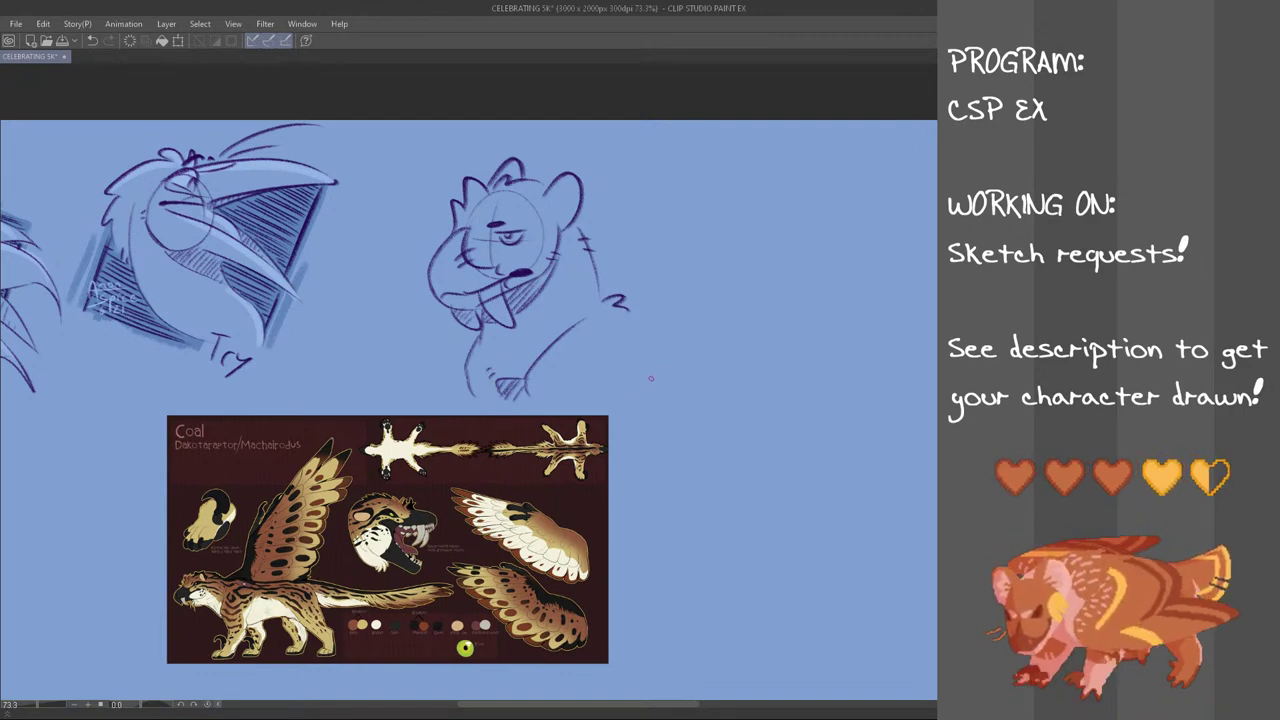
pyautogui.moveTo(423, 380); pyautogui.dragTo(436, 307)
pyautogui.hotkey('ctrl', 'z')
pyautogui.moveTo(423, 377); pyautogui.dragTo(444, 309)
pyautogui.moveTo(423, 377); pyautogui.dragTo(443, 310)
# Outline the background panel behind Coal's neck with a slanted outer edge and a doubled sloping upper edge
pyautogui.moveTo(631, 309); pyautogui.dragTo(656, 236)
pyautogui.hotkey('ctrl', 'z')
pyautogui.moveTo(593, 198)
pyautogui.mouseDown()
pyautogui.moveTo(633, 219)
pyautogui.moveTo(618, 225)
pyautogui.moveTo(659, 229)
pyautogui.mouseUp()
pyautogui.hotkey('ctrl', 'z')
pyautogui.moveTo(583, 205); pyautogui.dragTo(656, 229)
pyautogui.hotkey('ctrl', 'z')
pyautogui.moveTo(584, 206); pyautogui.dragTo(655, 229)
pyautogui.moveTo(584, 197); pyautogui.dragTo(634, 214)
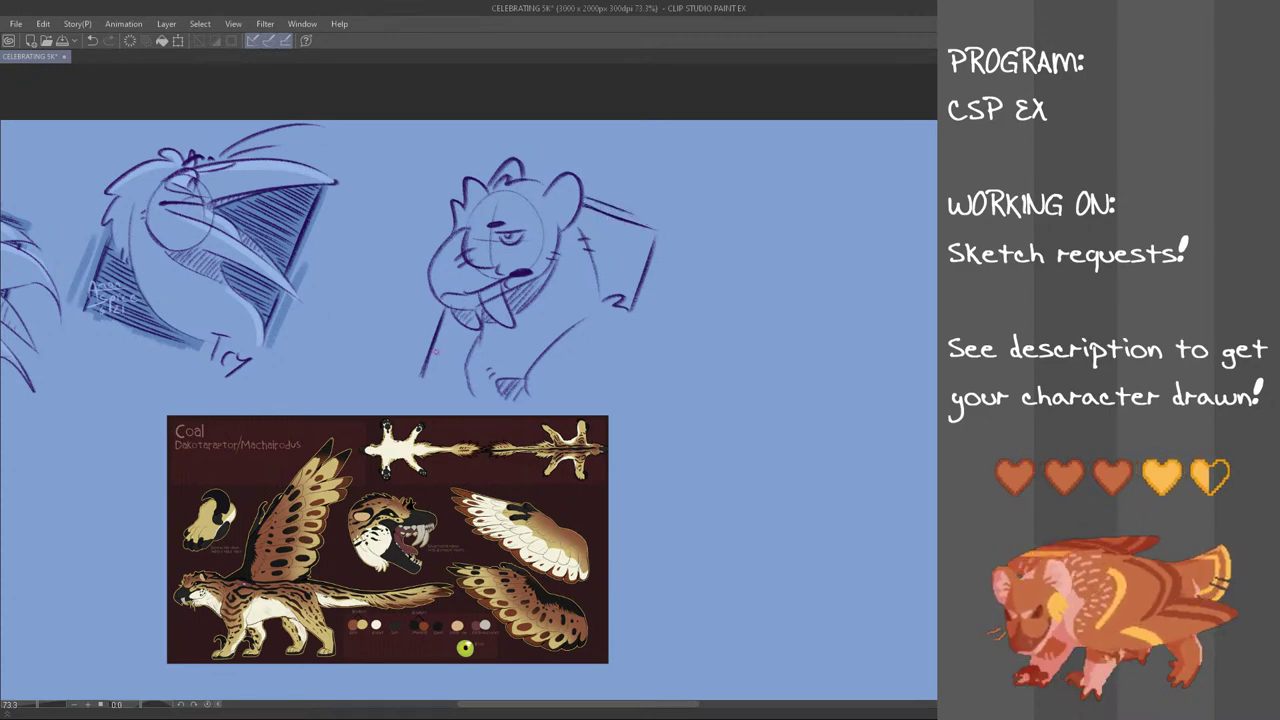
# Fill the background panels on both sides of Coal's neck with parallel hatching
pyautogui.moveTo(464, 382)
pyautogui.mouseDown()
pyautogui.moveTo(430, 386)
pyautogui.moveTo(444, 336)
pyautogui.mouseUp()
pyautogui.hotkey('ctrl', 'z')
pyautogui.moveTo(604, 292)
pyautogui.mouseDown()
pyautogui.moveTo(635, 309)
pyautogui.moveTo(626, 296)
pyautogui.moveTo(637, 290)
pyautogui.mouseUp()
pyautogui.moveTo(597, 269); pyautogui.dragTo(639, 279)
pyautogui.moveTo(595, 257); pyautogui.dragTo(640, 266)
pyautogui.moveTo(582, 236); pyautogui.dragTo(652, 262)
pyautogui.moveTo(580, 230); pyautogui.dragTo(654, 258)
pyautogui.moveTo(578, 216); pyautogui.dragTo(644, 240)
pyautogui.moveTo(576, 210); pyautogui.dragTo(648, 235)
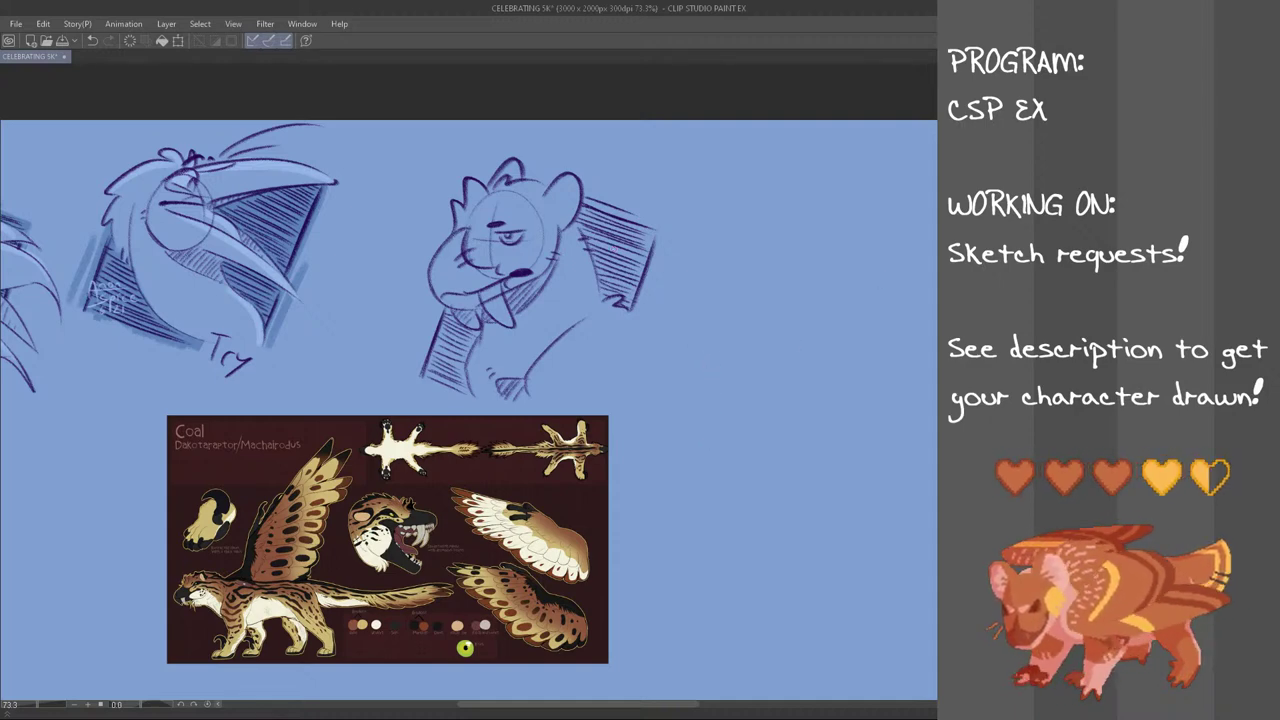
# Lasso the whole Coal sketch, move it closer to the Try sketch and clear the selection
pyautogui.moveTo(618, 160)
pyautogui.mouseDown()
pyautogui.moveTo(673, 191)
pyautogui.moveTo(640, 346)
pyautogui.moveTo(529, 408)
pyautogui.moveTo(426, 414)
pyautogui.moveTo(389, 250)
pyautogui.moveTo(587, 145)
pyautogui.moveTo(620, 160)
pyautogui.mouseUp()
pyautogui.hotkey('ctrl', 't')
pyautogui.moveTo(571, 354); pyautogui.dragTo(508, 341)
pyautogui.click(437, 418)
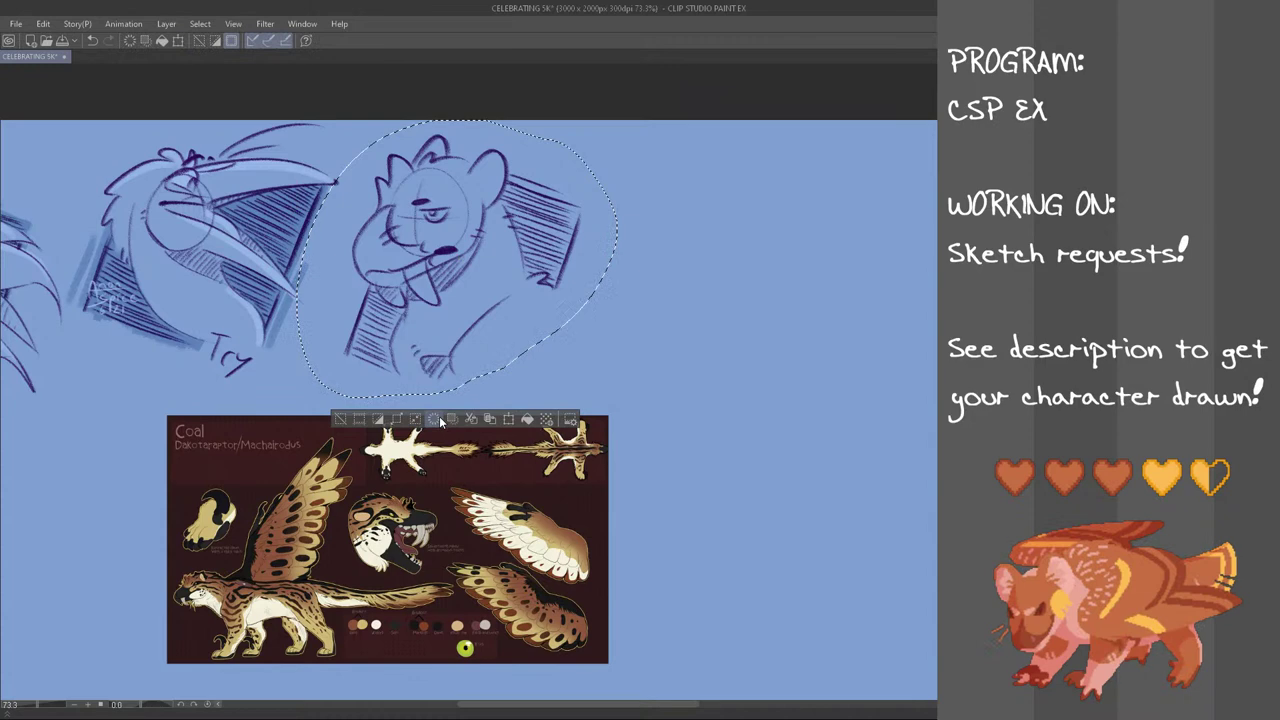
pyautogui.click(439, 416)
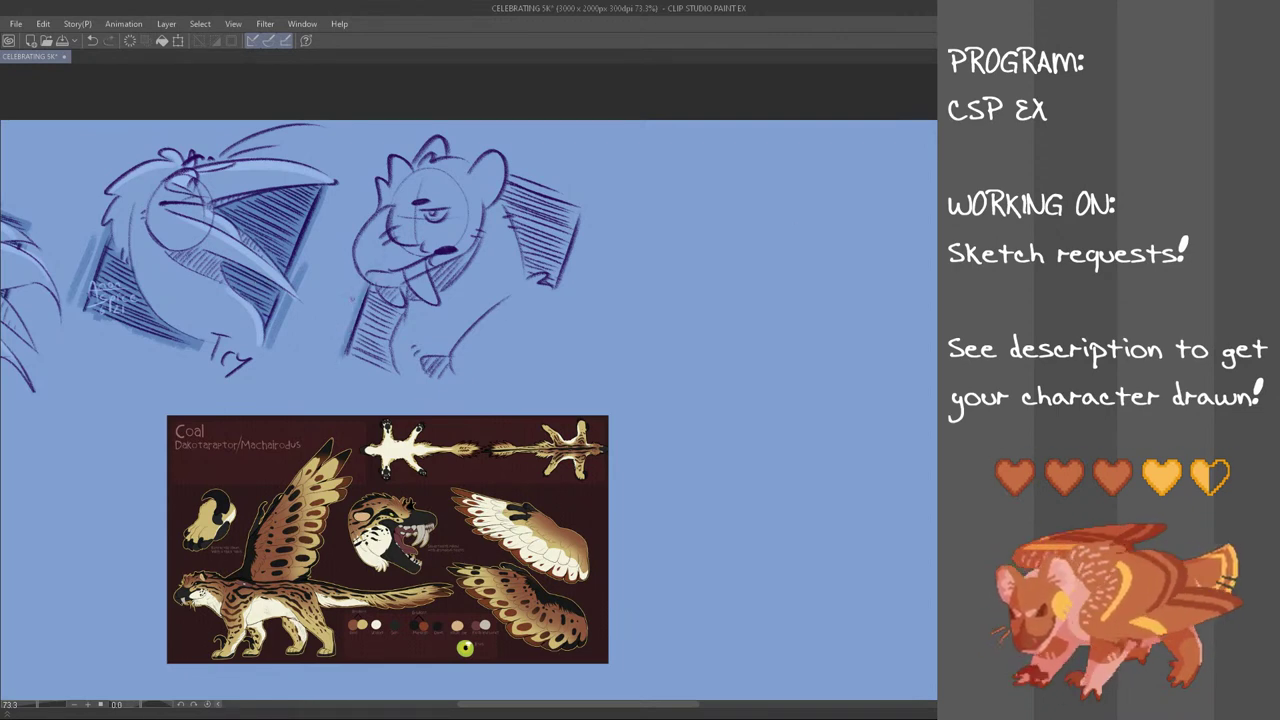
# Add soft blue strokes beside the outer edges of Coal's panels and shade the panel in front of the throat
pyautogui.hotkey('ctrl', 'z')
pyautogui.moveTo(357, 286); pyautogui.dragTo(330, 352)
pyautogui.moveTo(586, 214); pyautogui.dragTo(559, 290)
pyautogui.hotkey('ctrl', 'z')
pyautogui.moveTo(585, 213); pyautogui.dragTo(563, 284)
pyautogui.moveTo(586, 236); pyautogui.dragTo(568, 288)
pyautogui.hotkey('ctrl', 'z')
pyautogui.moveTo(371, 293); pyautogui.dragTo(356, 352)
pyautogui.moveTo(378, 307); pyautogui.dragTo(361, 363)
pyautogui.moveTo(386, 315); pyautogui.dragTo(371, 363)
pyautogui.moveTo(389, 333)
pyautogui.mouseDown()
pyautogui.moveTo(376, 367)
pyautogui.moveTo(393, 376)
pyautogui.mouseUp()
pyautogui.moveTo(396, 311); pyautogui.dragTo(388, 337)
pyautogui.moveTo(399, 309)
pyautogui.mouseDown()
pyautogui.moveTo(394, 323)
pyautogui.moveTo(372, 318)
pyautogui.mouseUp()
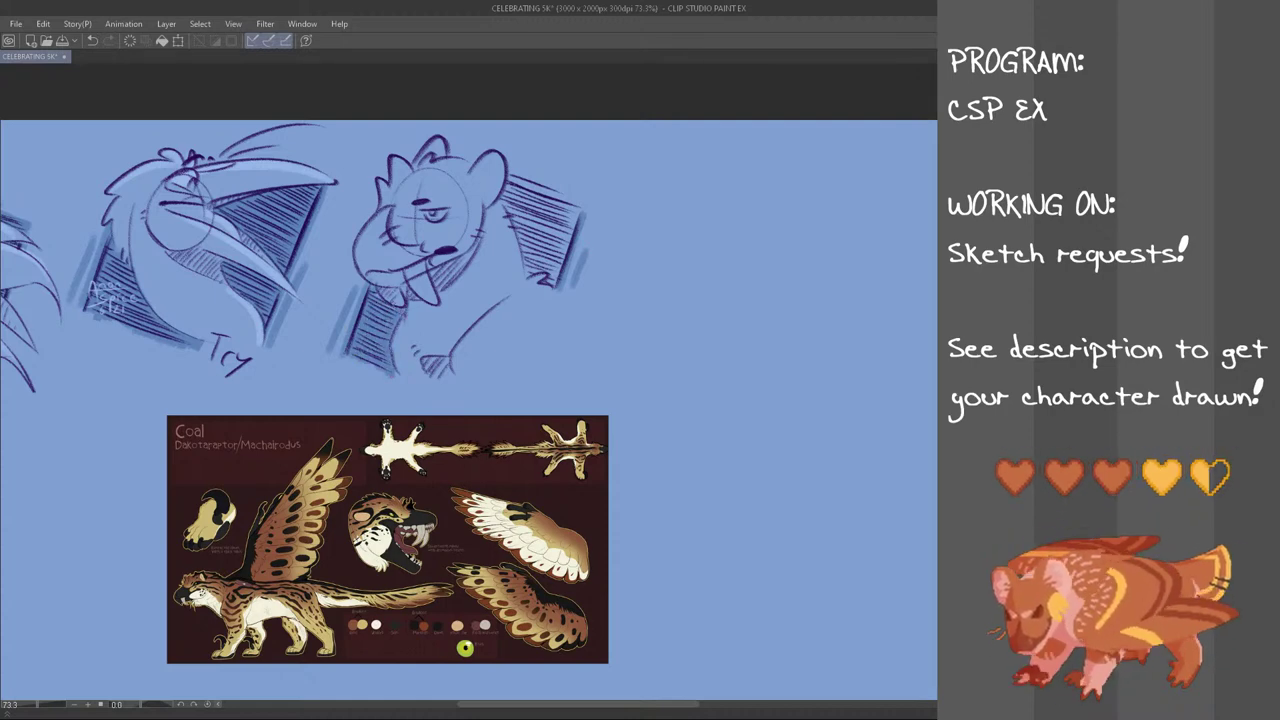
# Shade the panel behind Coal's neck in soft blue and add a matching stroke along its upper edge
pyautogui.moveTo(507, 180); pyautogui.dragTo(578, 203)
pyautogui.hotkey('ctrl', 'z')
pyautogui.hotkey('ctrl', 'z')
pyautogui.moveTo(508, 178)
pyautogui.mouseDown()
pyautogui.moveTo(584, 206)
pyautogui.moveTo(514, 187)
pyautogui.moveTo(530, 275)
pyautogui.moveTo(556, 277)
pyautogui.mouseUp()
pyautogui.moveTo(562, 247)
pyautogui.mouseDown()
pyautogui.moveTo(554, 267)
pyautogui.moveTo(549, 222)
pyautogui.moveTo(560, 218)
pyautogui.moveTo(565, 253)
pyautogui.mouseUp()
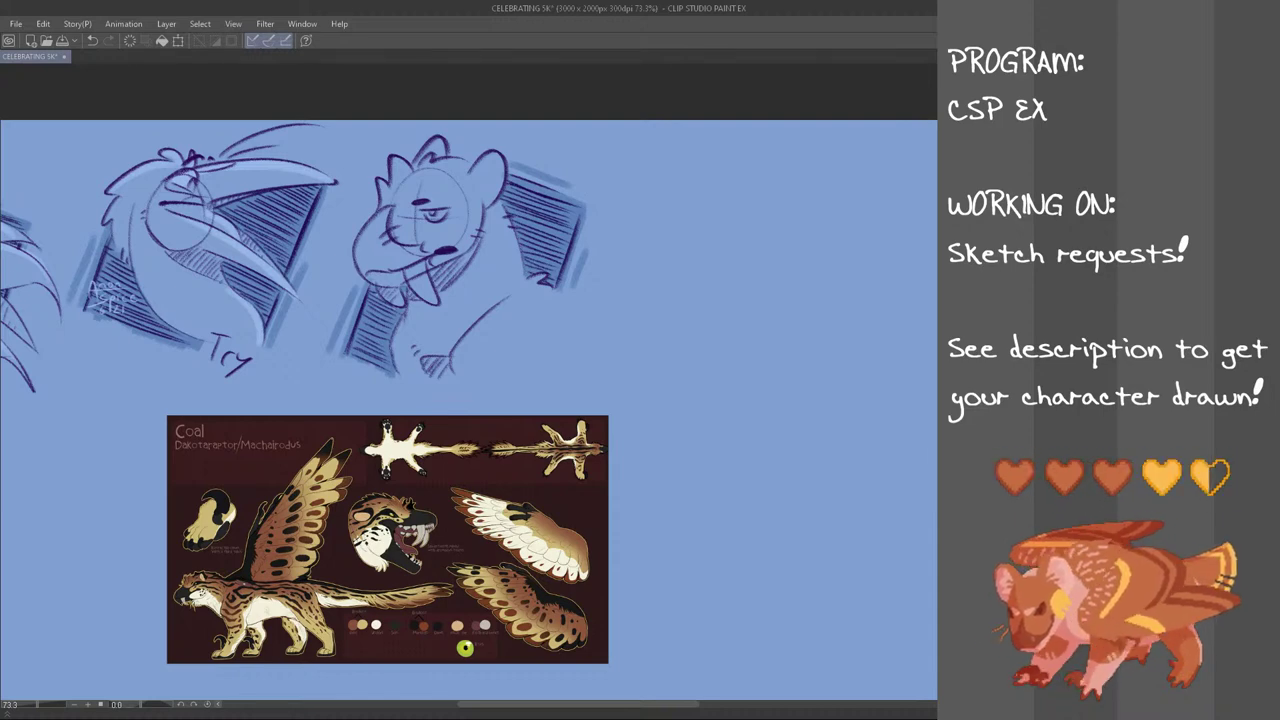
# Copy the small pale lettering from Try's panel onto the hatched panel behind Coal's neck
pyautogui.moveTo(140, 255)
pyautogui.mouseDown()
pyautogui.moveTo(158, 275)
pyautogui.moveTo(145, 258)
pyautogui.mouseUp()
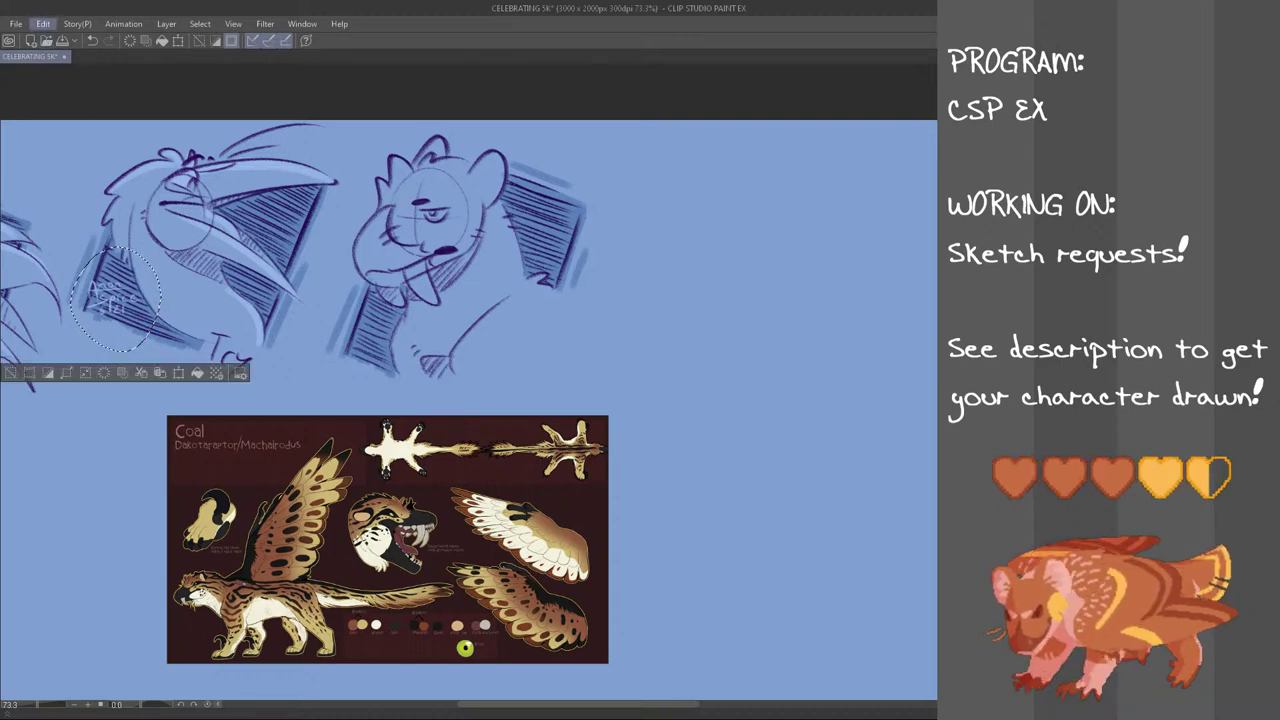
pyautogui.hotkey('ctrl', 'c')
pyautogui.hotkey('ctrl', 'v')
pyautogui.hotkey('ctrl', 't')
pyautogui.moveTo(146, 313)
pyautogui.mouseDown()
pyautogui.moveTo(374, 336)
pyautogui.moveTo(396, 356)
pyautogui.moveTo(474, 297)
pyautogui.moveTo(577, 270)
pyautogui.mouseUp()
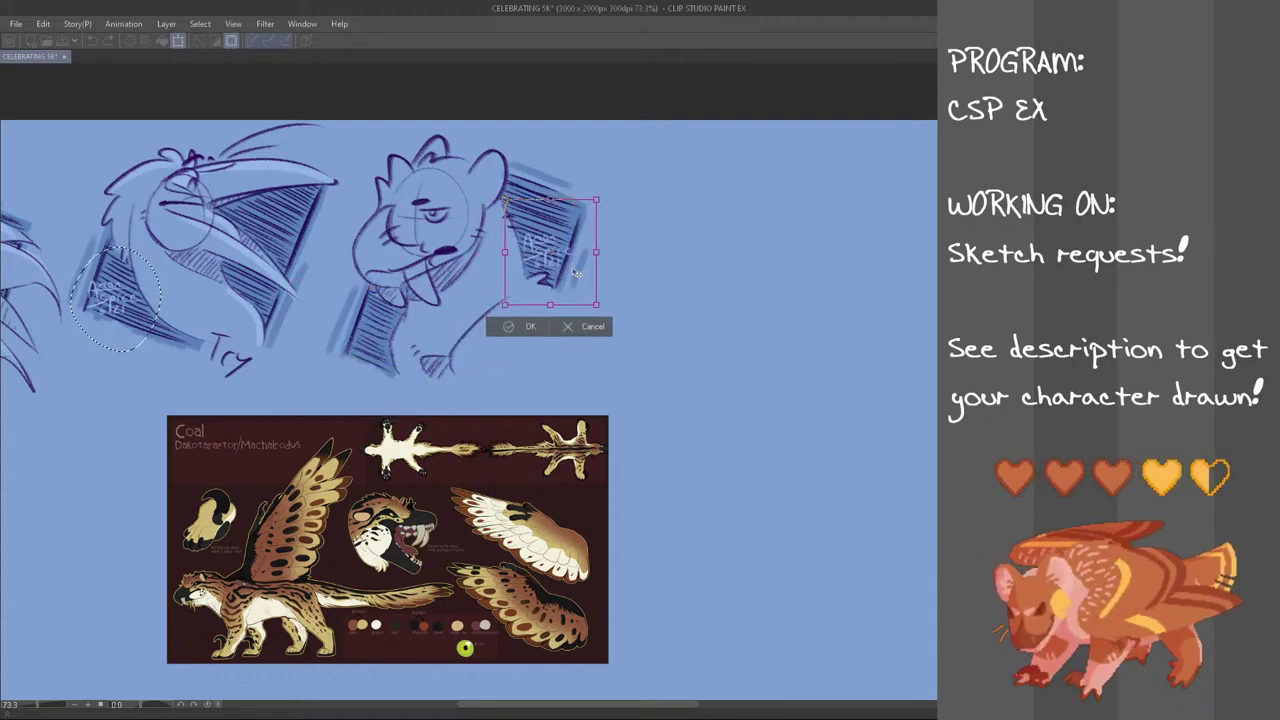
pyautogui.press('Return')
pyautogui.hotkey('ctrl', 'd')
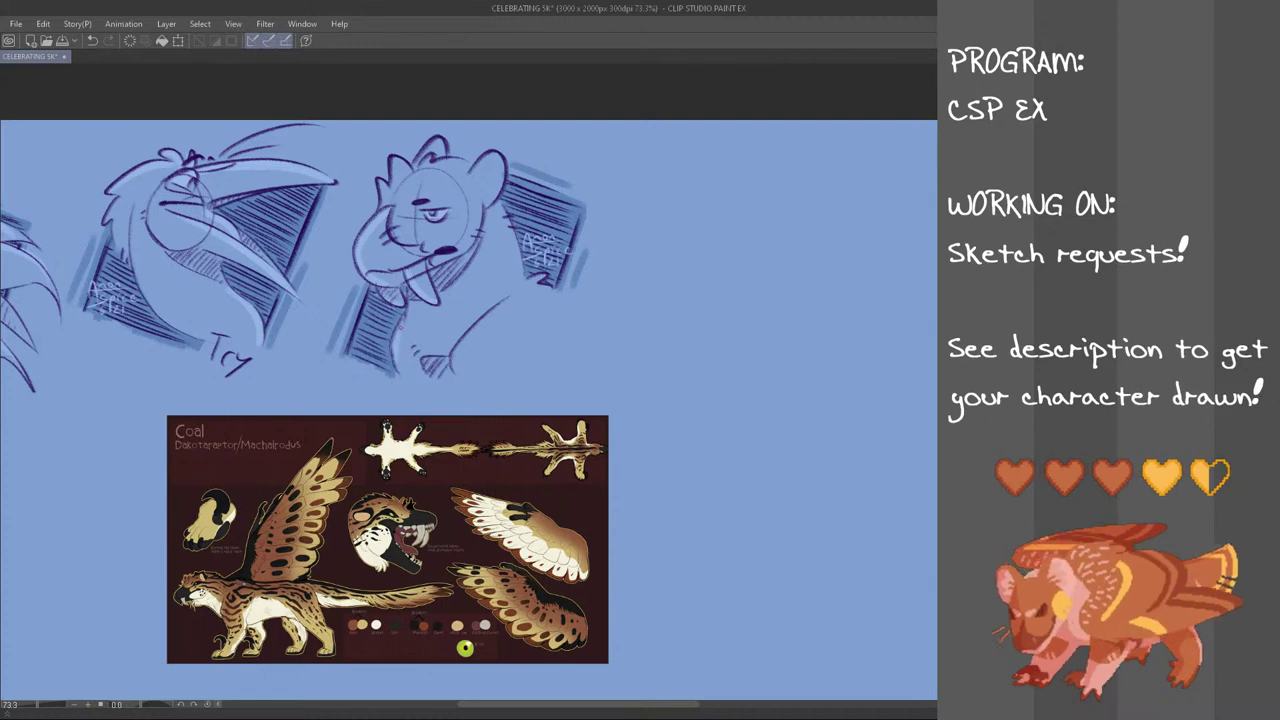
# Paint a pale highlight stroke along Coal's shoulder line
pyautogui.moveTo(521, 293); pyautogui.dragTo(457, 360)
pyautogui.hotkey('ctrl', 'z')
pyautogui.moveTo(522, 291)
pyautogui.mouseDown()
pyautogui.moveTo(457, 359)
pyautogui.moveTo(461, 375)
pyautogui.moveTo(461, 357)
pyautogui.mouseUp()
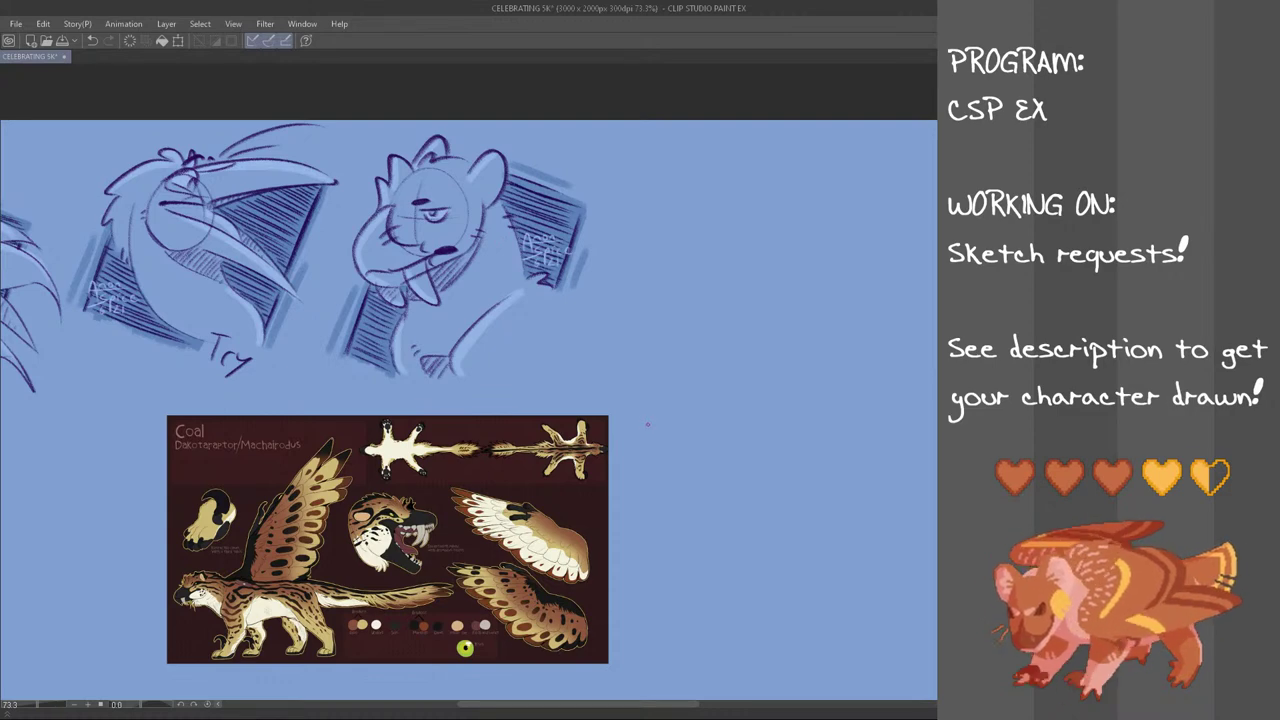
# Remove the Coal reference sheet from the canvas
pyautogui.scroll(-4, 648, 424)
pyautogui.scroll(3, 646, 422)
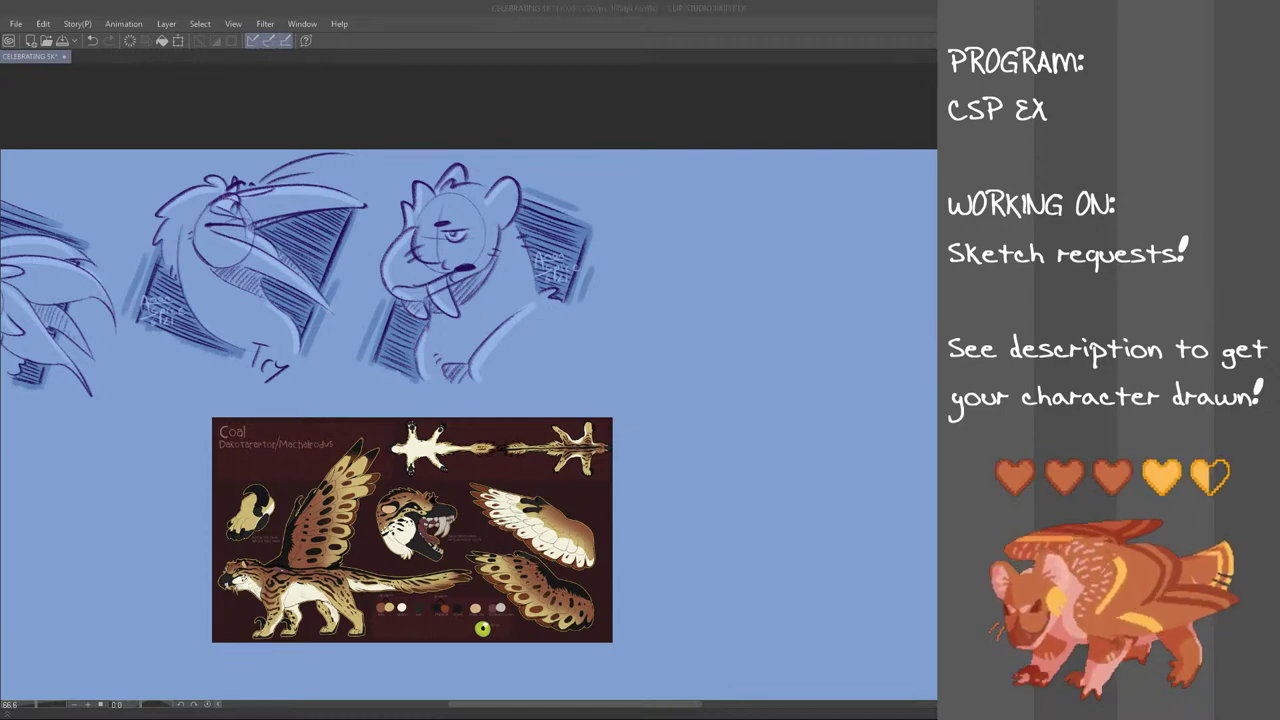
pyautogui.hotkey('ctrl', 'z')
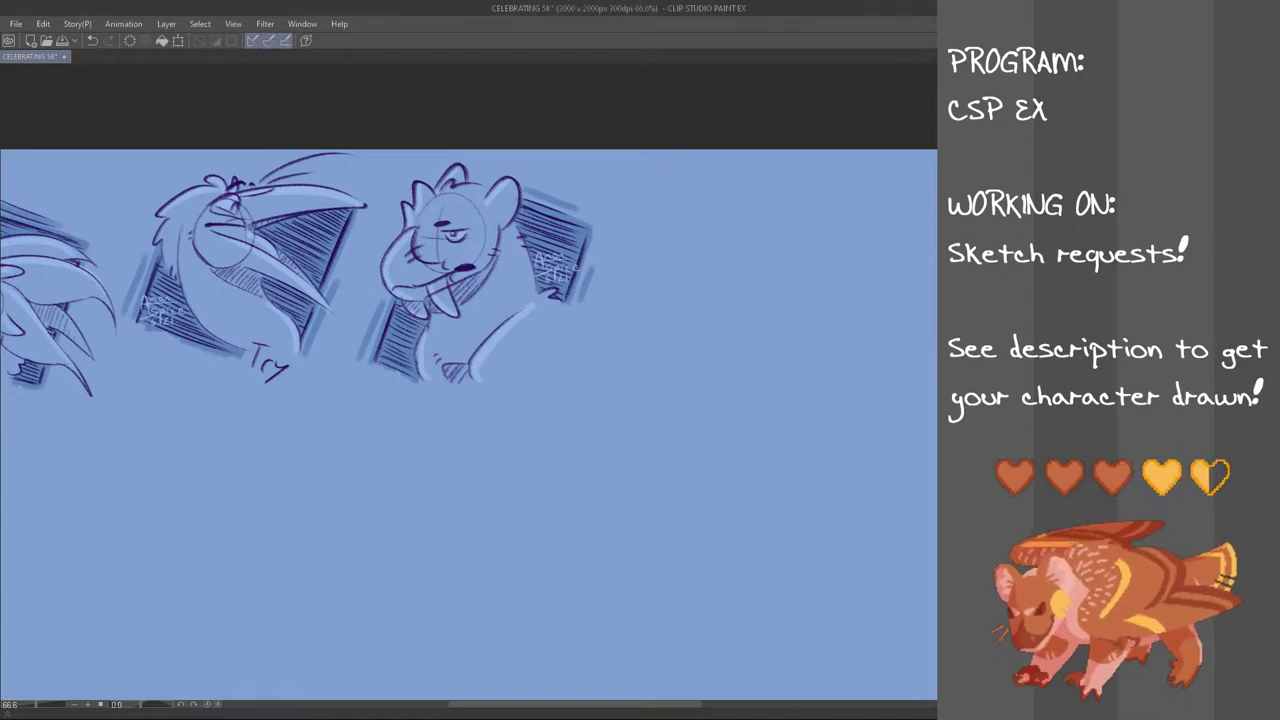
# Hand-letter the name "Coal" beside the base of the sketch, redoing strokes as needed
pyautogui.scroll(2, 508, 370)
pyautogui.moveTo(503, 357)
pyautogui.mouseDown()
pyautogui.moveTo(513, 387)
pyautogui.moveTo(491, 374)
pyautogui.moveTo(510, 387)
pyautogui.mouseUp()
pyautogui.hotkey('ctrl', 'z')
pyautogui.hotkey('ctrl', 'z')
pyautogui.moveTo(517, 374)
pyautogui.mouseDown()
pyautogui.moveTo(525, 388)
pyautogui.moveTo(552, 385)
pyautogui.moveTo(536, 375)
pyautogui.moveTo(552, 384)
pyautogui.mouseUp()
pyautogui.hotkey('ctrl', 'z')
pyautogui.hotkey('ctrl', 'z')
pyautogui.moveTo(558, 353); pyautogui.dragTo(559, 387)
pyautogui.hotkey('ctrl', 'z')
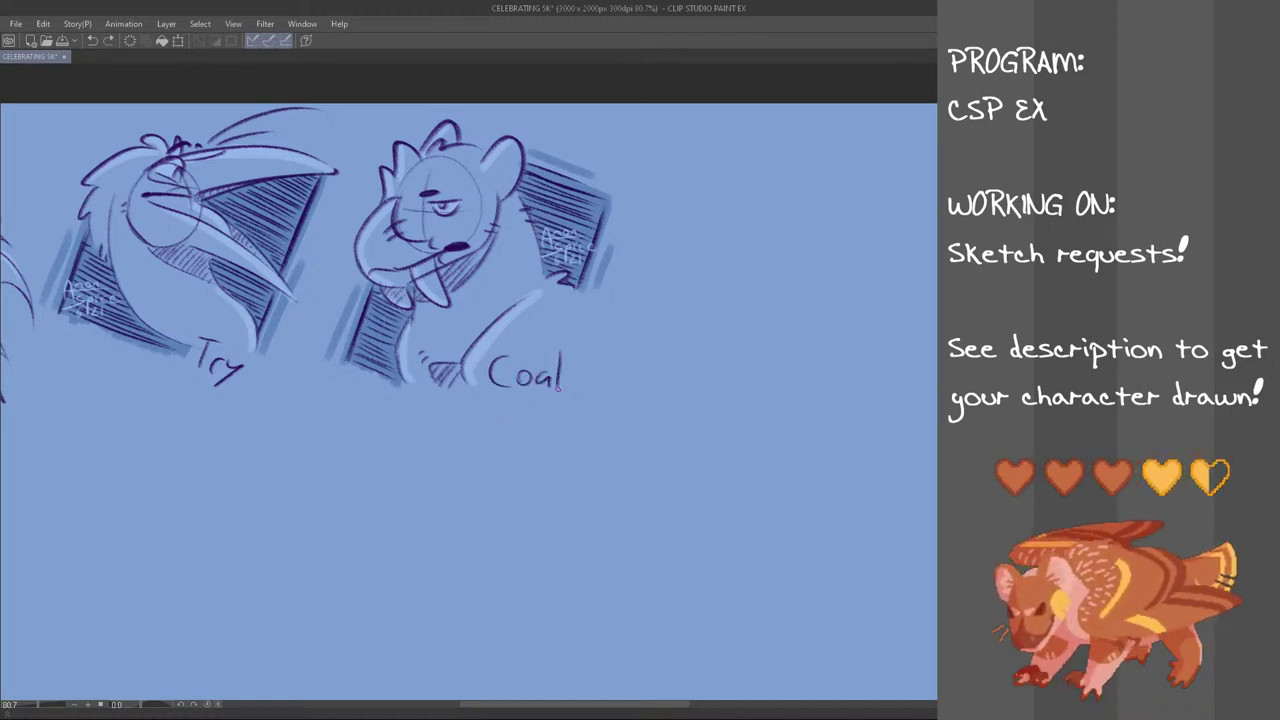
pyautogui.scroll(-2, 563, 299)
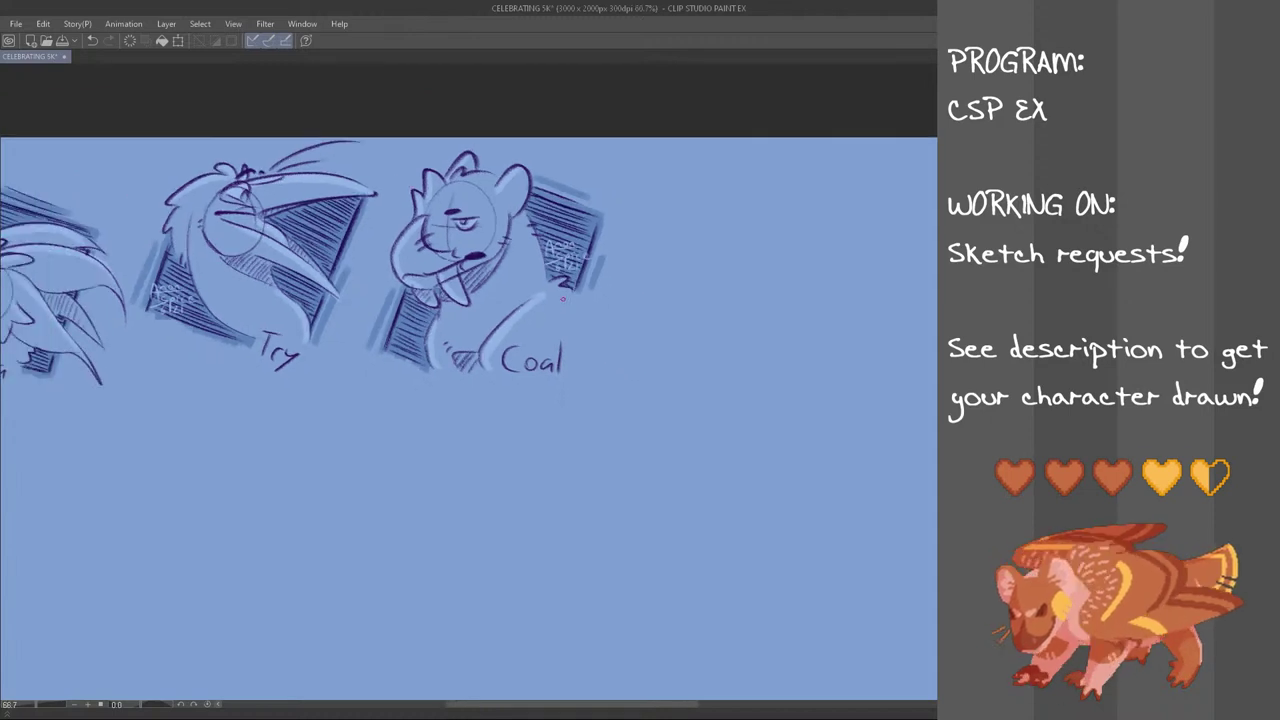
pyautogui.scroll(1, 563, 299)
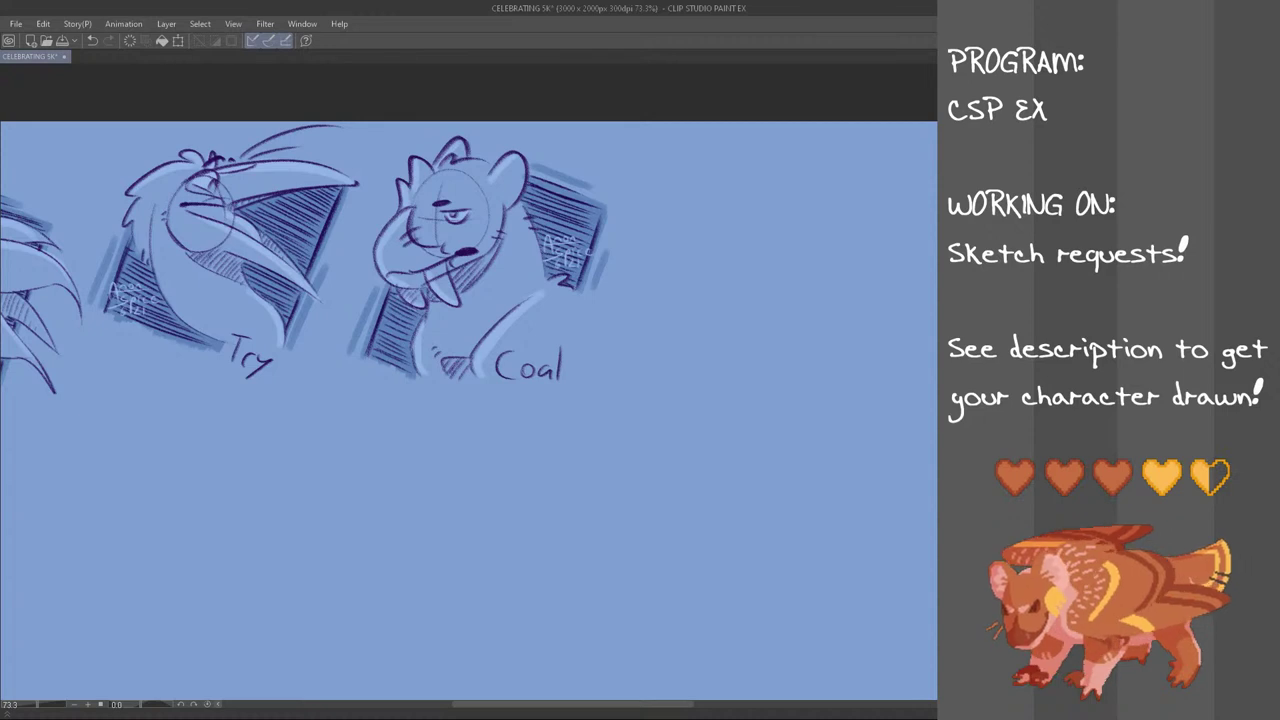
# Lasso the Coal sketch with its name, nudge it slightly up toward the canvas edge and deselect
pyautogui.moveTo(428, 124)
pyautogui.mouseDown()
pyautogui.moveTo(672, 280)
pyautogui.moveTo(332, 362)
pyautogui.moveTo(372, 188)
pyautogui.mouseUp()
pyautogui.hotkey('ctrl', 't')
pyautogui.moveTo(587, 328)
pyautogui.mouseDown()
pyautogui.moveTo(580, 310)
pyautogui.moveTo(572, 321)
pyautogui.mouseUp()
pyautogui.click(472, 449)
pyautogui.hotkey('ctrl', 'd')
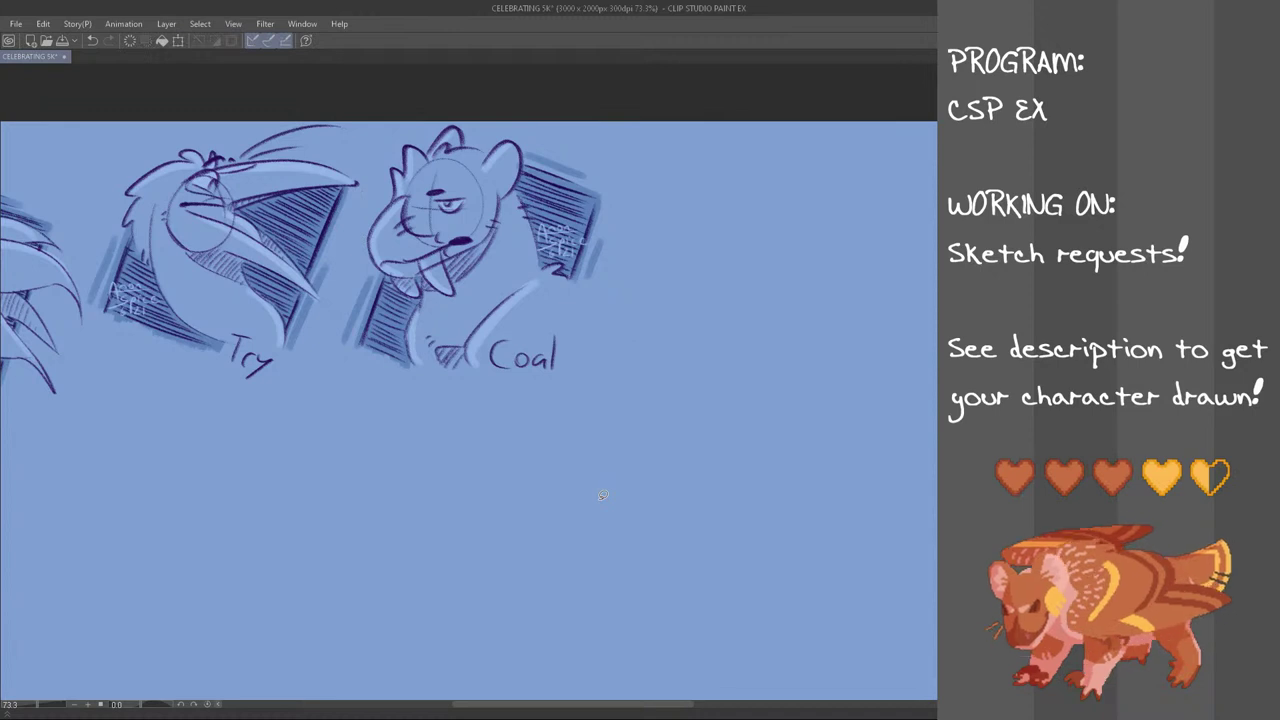
pyautogui.scroll(-2, 476, 362)
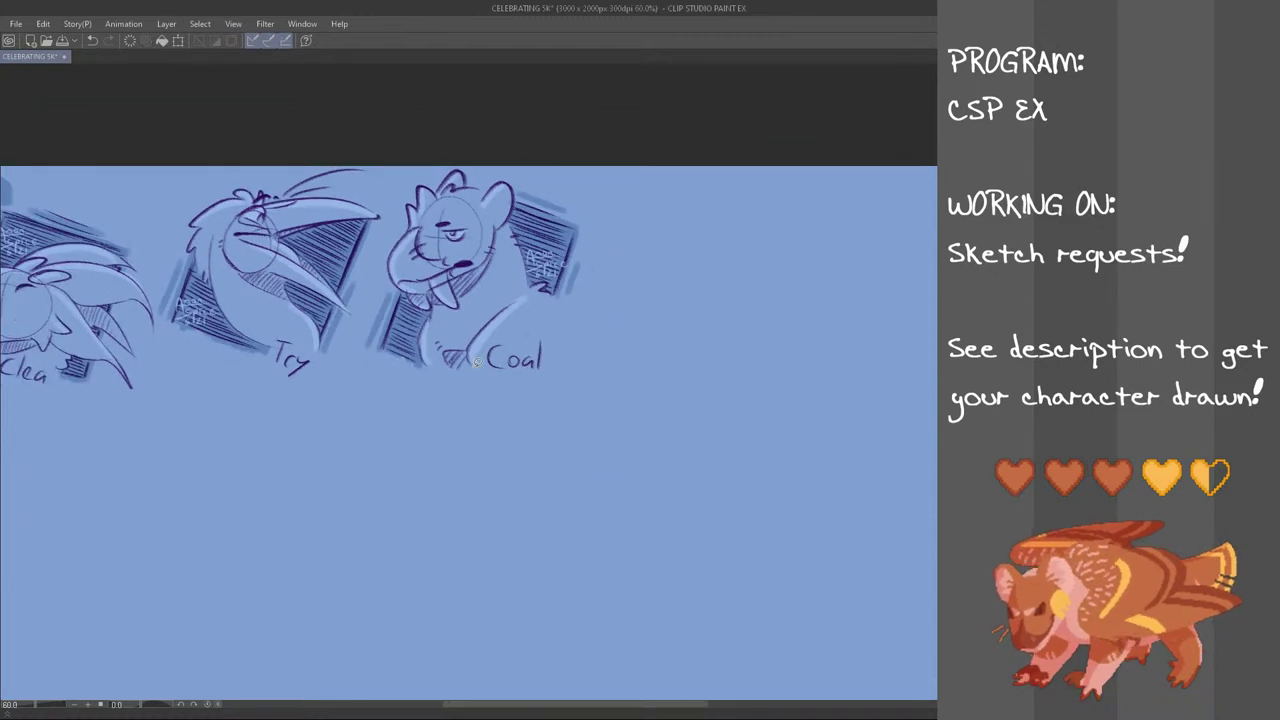
pyautogui.scroll(2, 476, 362)
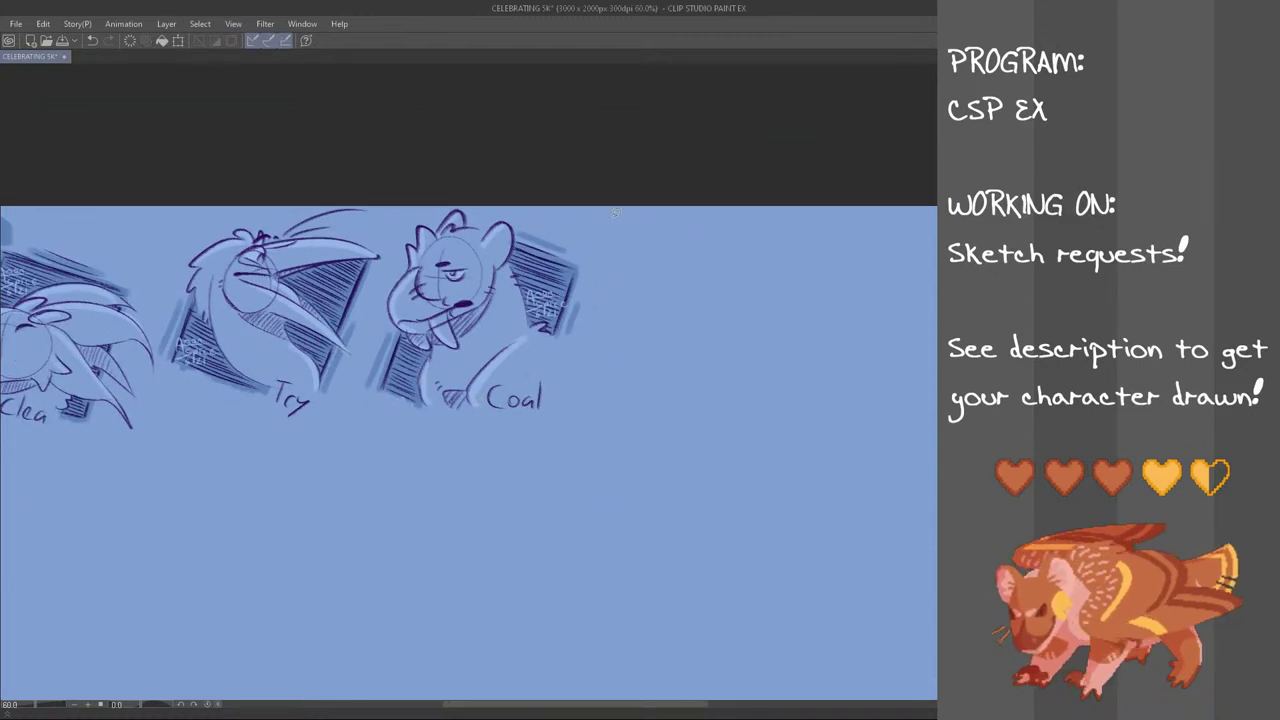
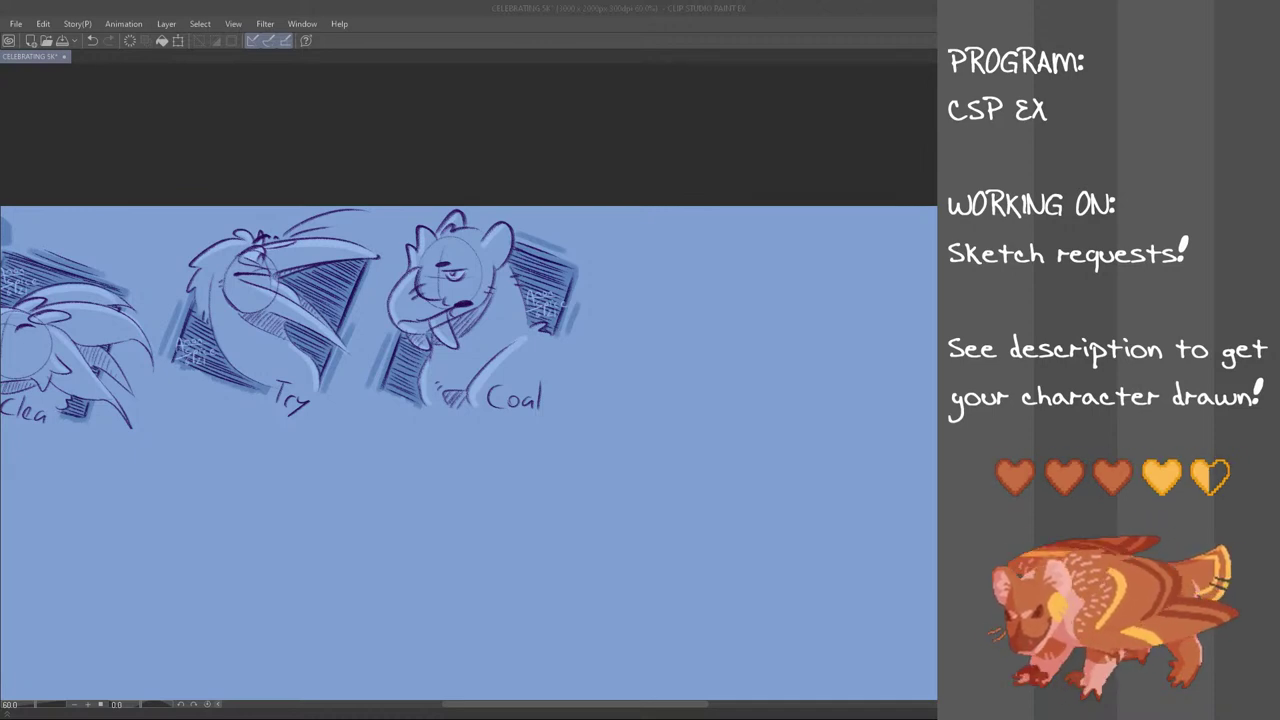
# Paste the Emerald Shelter reference, scaled down over the lower part of the Coal sketch, and letter "Rät" in its lower corner
pyautogui.click(350, 7)
pyautogui.click(45, 25)
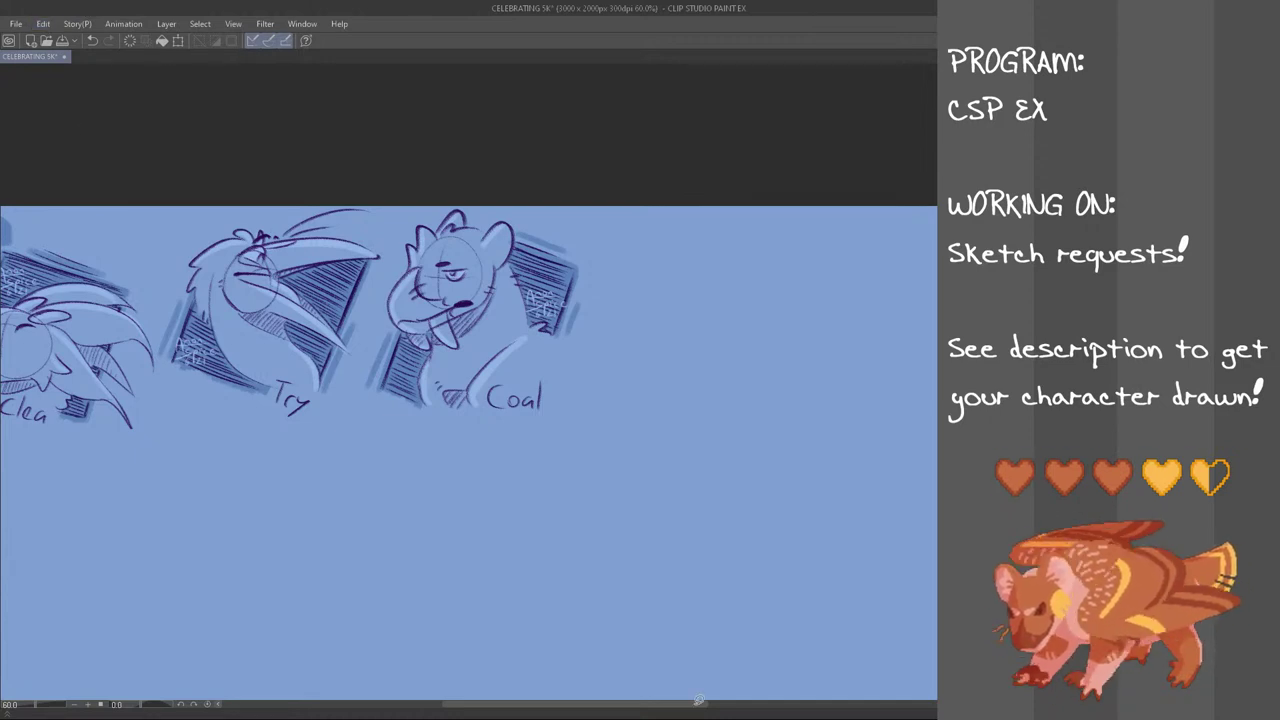
pyautogui.hotkey('ctrl', 'v')
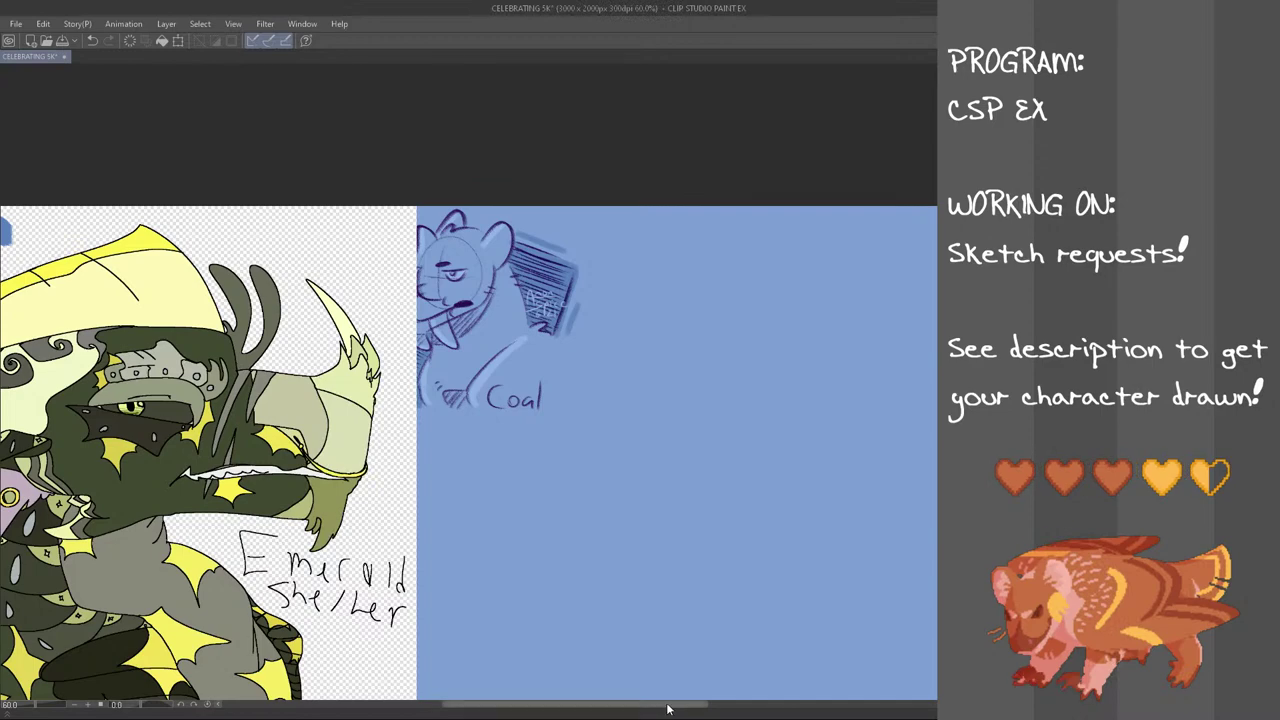
pyautogui.hotkey('ctrl', 't')
pyautogui.moveTo(417, 207); pyautogui.dragTo(198, 485)
pyautogui.moveTo(141, 578); pyautogui.dragTo(440, 391)
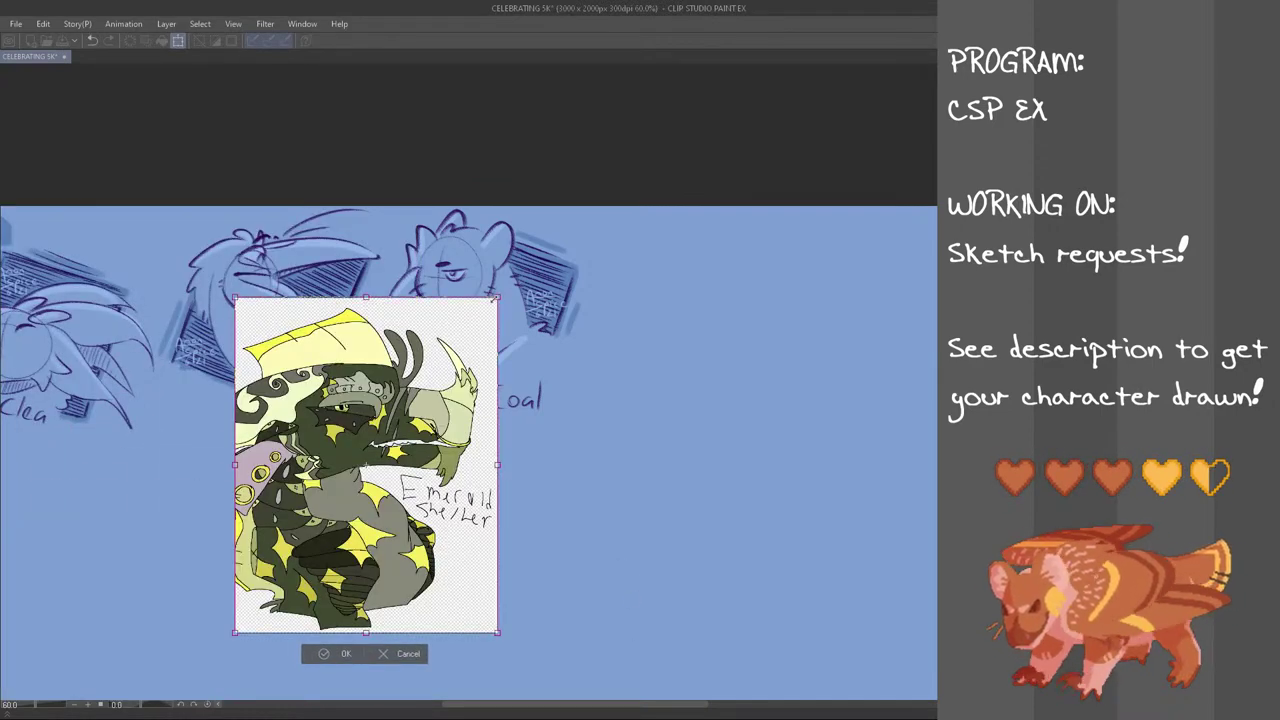
pyautogui.moveTo(497, 299); pyautogui.dragTo(396, 428)
pyautogui.moveTo(315, 530); pyautogui.dragTo(478, 432)
pyautogui.click(462, 555)
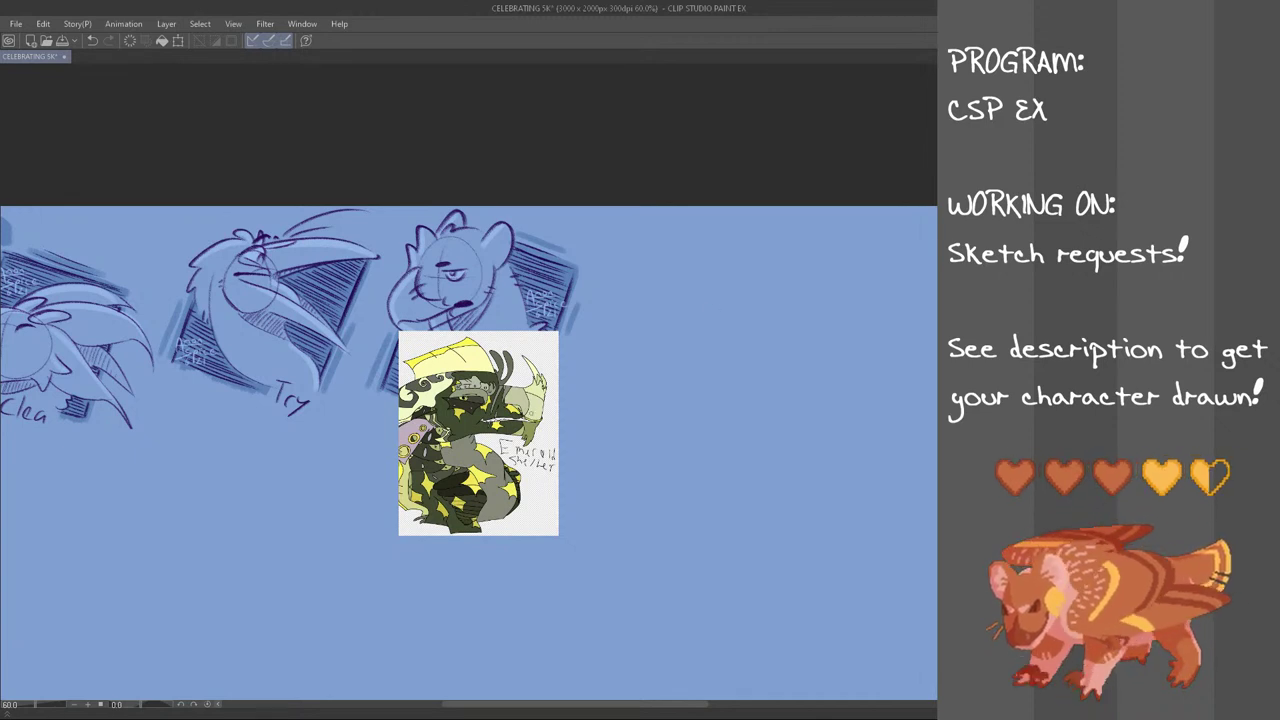
pyautogui.moveTo(516, 534)
pyautogui.mouseDown()
pyautogui.moveTo(518, 512)
pyautogui.moveTo(546, 529)
pyautogui.moveTo(559, 513)
pyautogui.mouseUp()
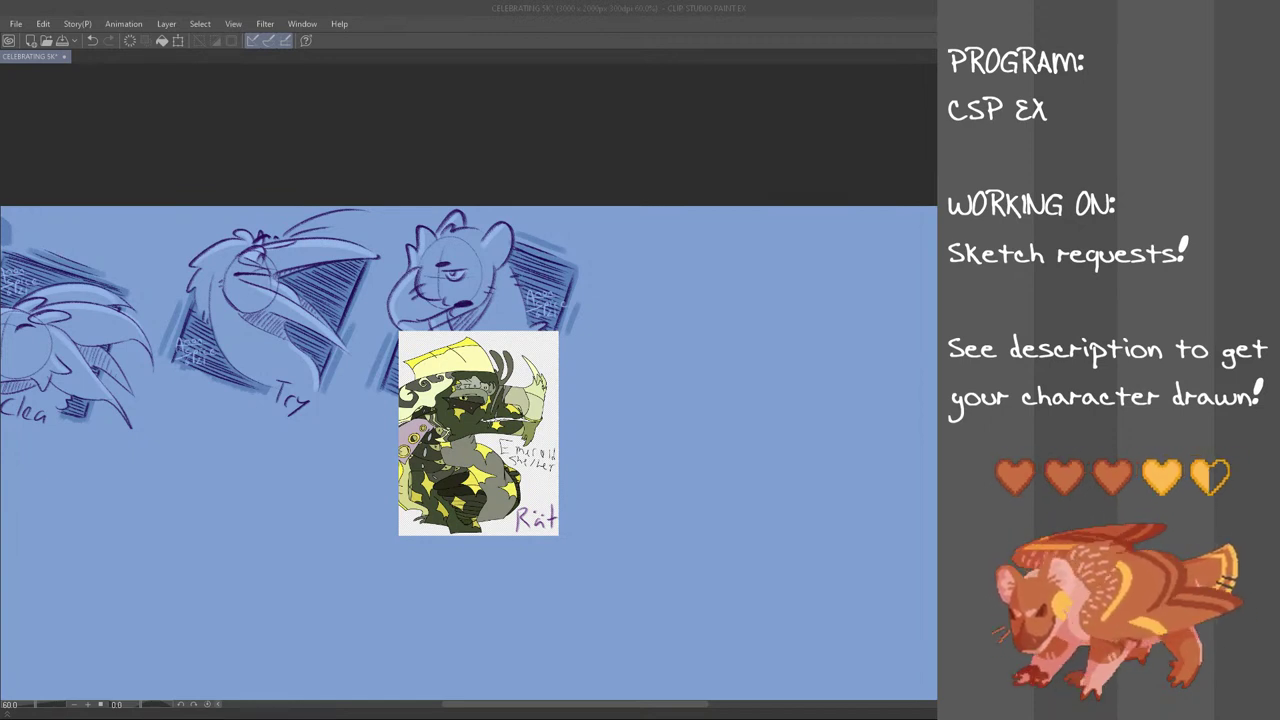
# Sketch a head construction circle with crossing guidelines on the empty canvas beside the Emerald Shelter reference
pyautogui.click(480, 154)
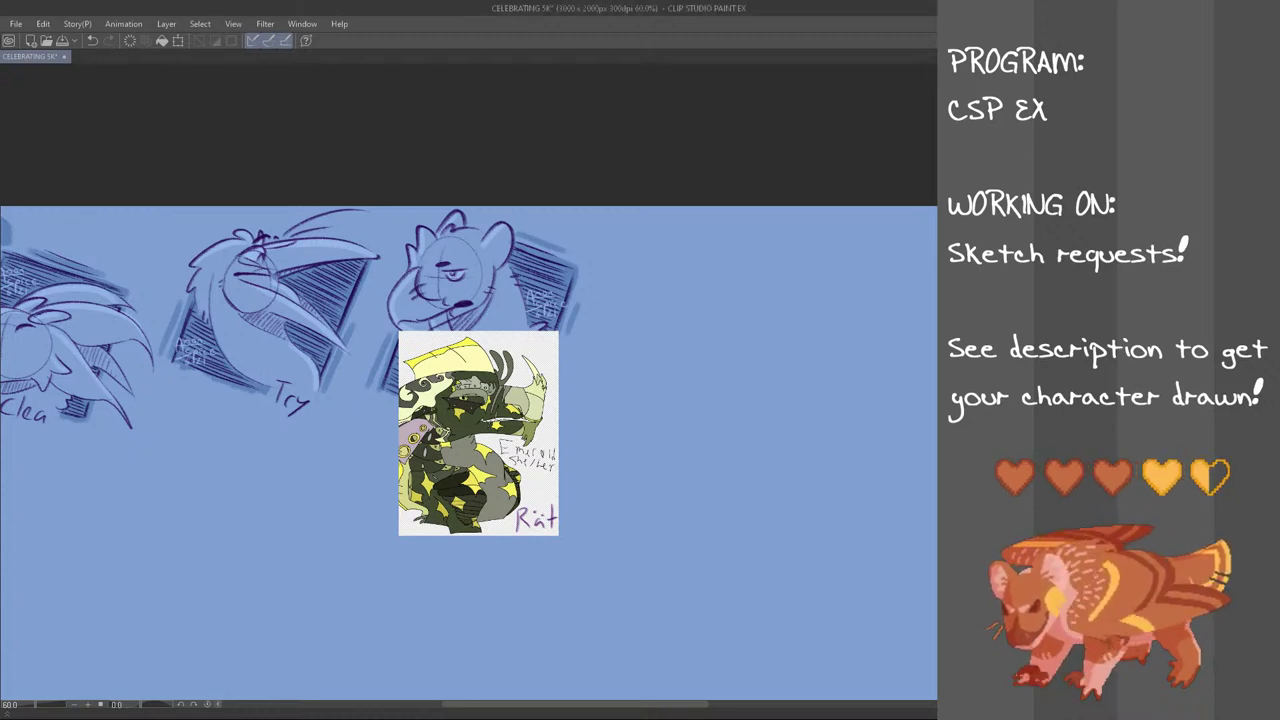
pyautogui.moveTo(672, 705); pyautogui.dragTo(731, 702)
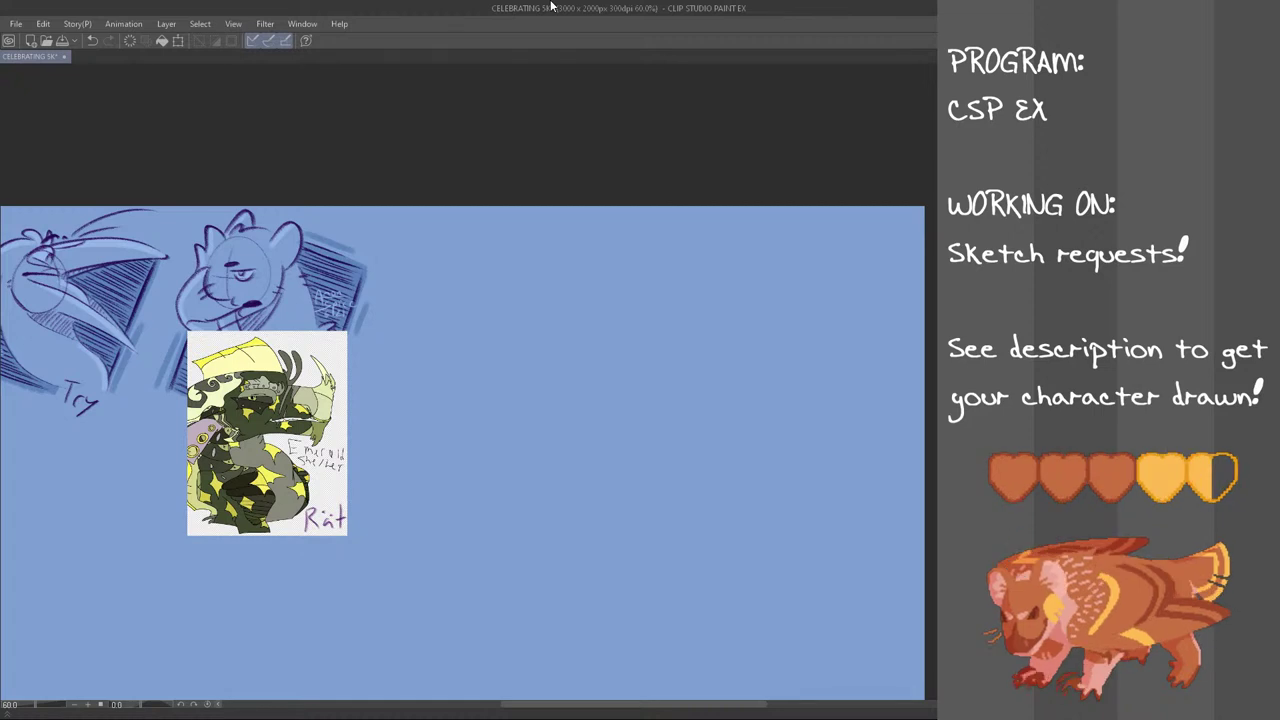
pyautogui.scroll(1, 440, 255)
pyautogui.moveTo(506, 337)
pyautogui.mouseDown()
pyautogui.moveTo(463, 341)
pyautogui.moveTo(511, 270)
pyautogui.moveTo(469, 336)
pyautogui.mouseUp()
pyautogui.hotkey('ctrl', 'z')
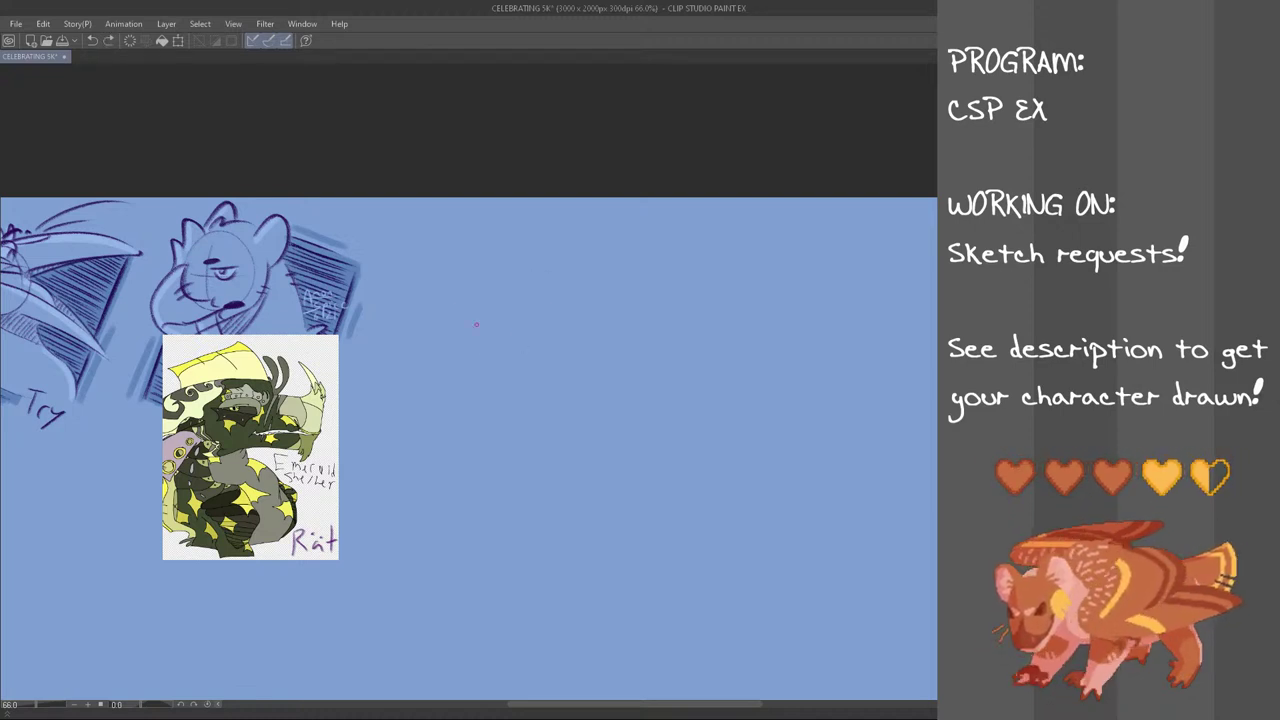
pyautogui.moveTo(510, 270); pyautogui.dragTo(503, 332)
pyautogui.hotkey('ctrl', 'z')
pyautogui.hotkey('ctrl', 'z')
# Draw the top line and blunt front edge of the snout extending from the construction circle, redoing strokes as needed
pyautogui.moveTo(501, 260)
pyautogui.mouseDown()
pyautogui.moveTo(500, 323)
pyautogui.moveTo(520, 300)
pyautogui.moveTo(422, 306)
pyautogui.mouseUp()
pyautogui.hotkey('ctrl', 'z')
pyautogui.hotkey('ctrl', 'z')
pyautogui.hotkey('ctrl', 'z')
pyautogui.hotkey('ctrl', 'z')
pyautogui.hotkey('ctrl', 'z')
pyautogui.moveTo(423, 309); pyautogui.dragTo(429, 351)
pyautogui.hotkey('ctrl', 'z')
pyautogui.hotkey('ctrl', 'z')
pyautogui.moveTo(423, 306); pyautogui.dragTo(430, 354)
pyautogui.hotkey('ctrl', 'z')
pyautogui.hotkey('ctrl', 'z')
pyautogui.moveTo(422, 306); pyautogui.dragTo(430, 352)
pyautogui.hotkey('ctrl', 'z')
pyautogui.moveTo(423, 306); pyautogui.dragTo(436, 341)
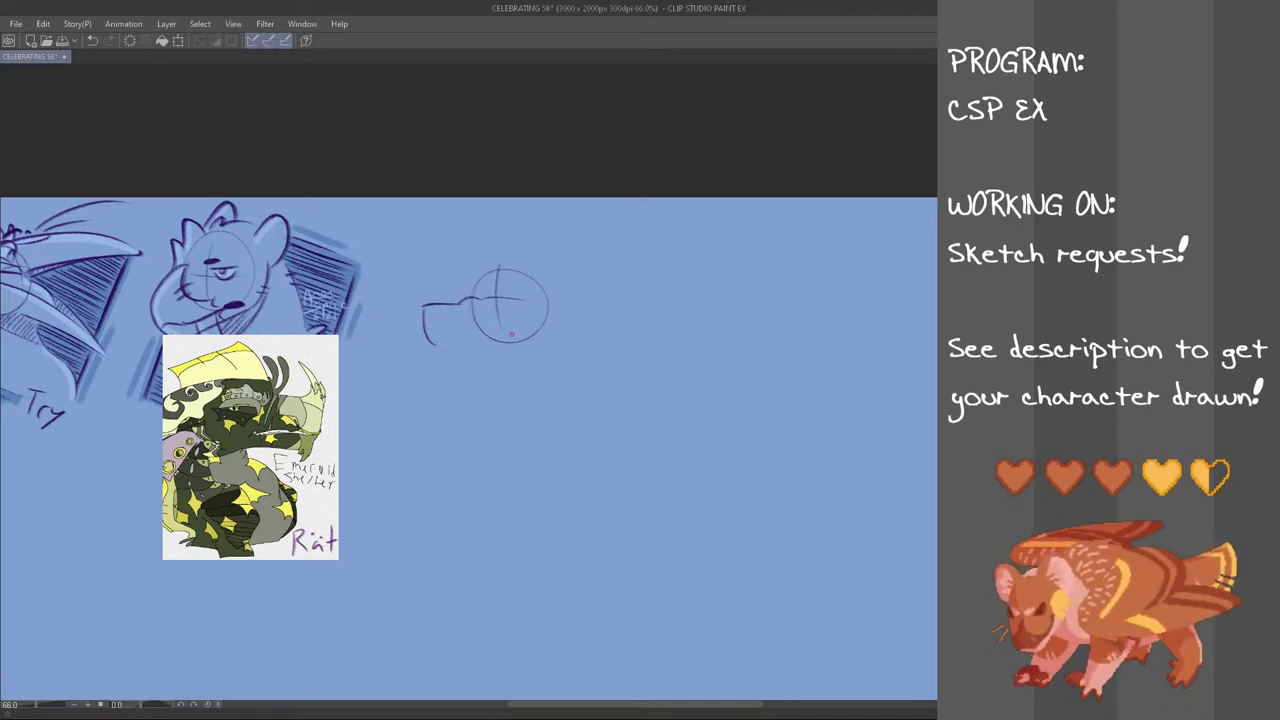
# Draw the upper lip and mouth line running from the snout tip back under the construction circle
pyautogui.moveTo(436, 345); pyautogui.dragTo(465, 344)
pyautogui.hotkey('ctrl', 'z')
pyautogui.hotkey('ctrl', 'z')
pyautogui.moveTo(483, 341); pyautogui.dragTo(527, 342)
pyautogui.hotkey('ctrl', 'z')
pyautogui.hotkey('ctrl', 'z')
pyautogui.hotkey('ctrl', 'z')
pyautogui.hotkey('ctrl', 'z')
pyautogui.hotkey('ctrl', 'z')
pyautogui.hotkey('ctrl', 'z')
pyautogui.moveTo(485, 343); pyautogui.dragTo(518, 340)
pyautogui.hotkey('ctrl', 'z')
# Draw the lower jaw line with a pointed, tufted chin below the mouth, redoing strokes as needed
pyautogui.moveTo(439, 358)
pyautogui.mouseDown()
pyautogui.moveTo(456, 394)
pyautogui.moveTo(520, 370)
pyautogui.mouseUp()
pyautogui.hotkey('ctrl', 'z')
pyautogui.hotkey('ctrl', 'z')
pyautogui.hotkey('ctrl', 'z')
pyautogui.hotkey('ctrl', 'z')
pyautogui.moveTo(473, 379); pyautogui.dragTo(541, 365)
pyautogui.hotkey('ctrl', 'z')
pyautogui.hotkey('ctrl', 'z')
pyautogui.moveTo(468, 381); pyautogui.dragTo(562, 363)
pyautogui.hotkey('ctrl', 'z')
pyautogui.hotkey('ctrl', 'z')
pyautogui.hotkey('ctrl', 'z')
pyautogui.moveTo(438, 358); pyautogui.dragTo(453, 381)
pyautogui.hotkey('ctrl', 'z')
pyautogui.hotkey('ctrl', 'z')
pyautogui.hotkey('ctrl', 'z')
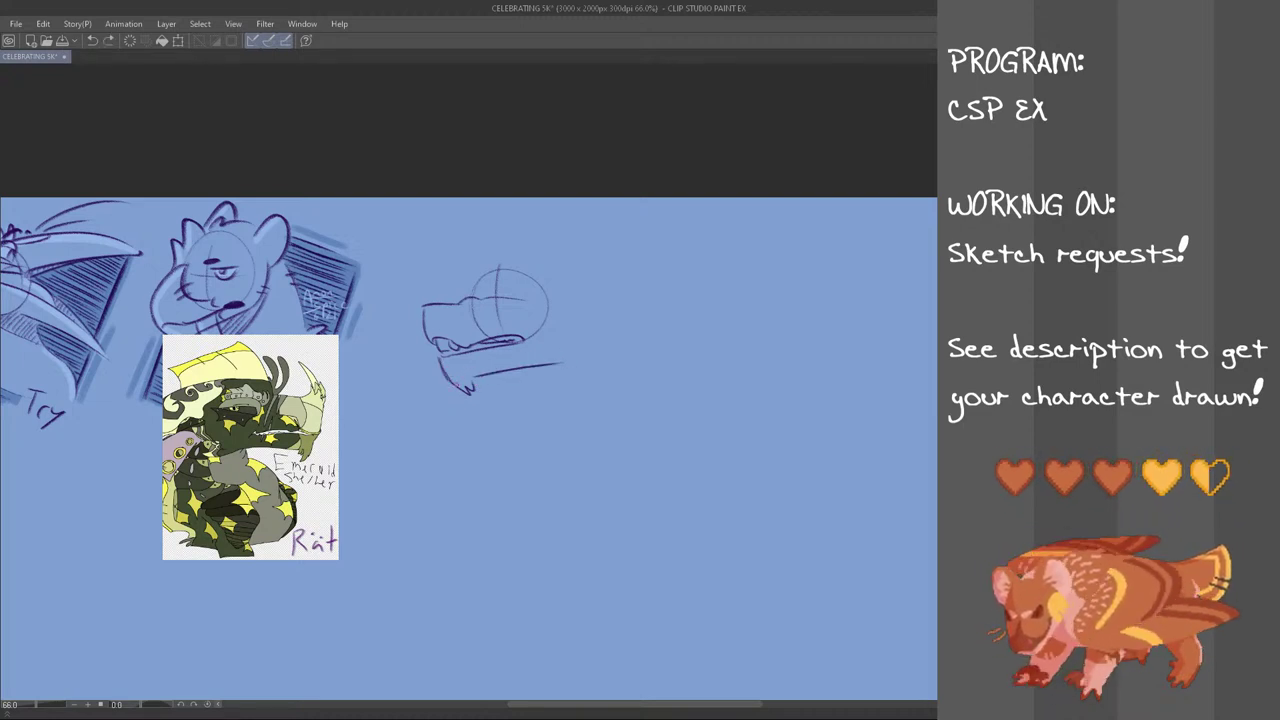
# Add the nostril and redraw the snout's top line with a bump where it meets the forehead
pyautogui.moveTo(456, 317); pyautogui.dragTo(458, 328)
pyautogui.hotkey('ctrl', 'z')
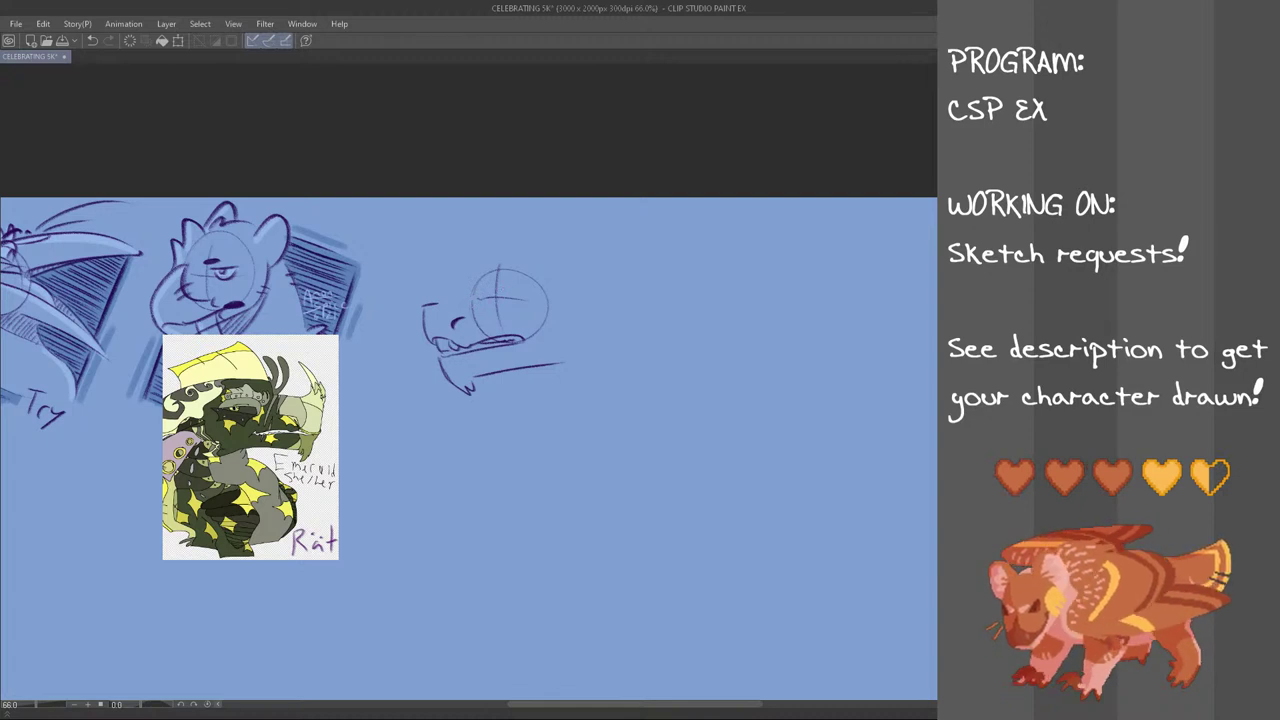
pyautogui.moveTo(424, 305); pyautogui.dragTo(468, 300)
pyautogui.hotkey('ctrl', 'z')
pyautogui.hotkey('ctrl', 'z')
pyautogui.moveTo(460, 299); pyautogui.dragTo(481, 299)
pyautogui.hotkey('ctrl', 'z')
pyautogui.hotkey('ctrl', 'z')
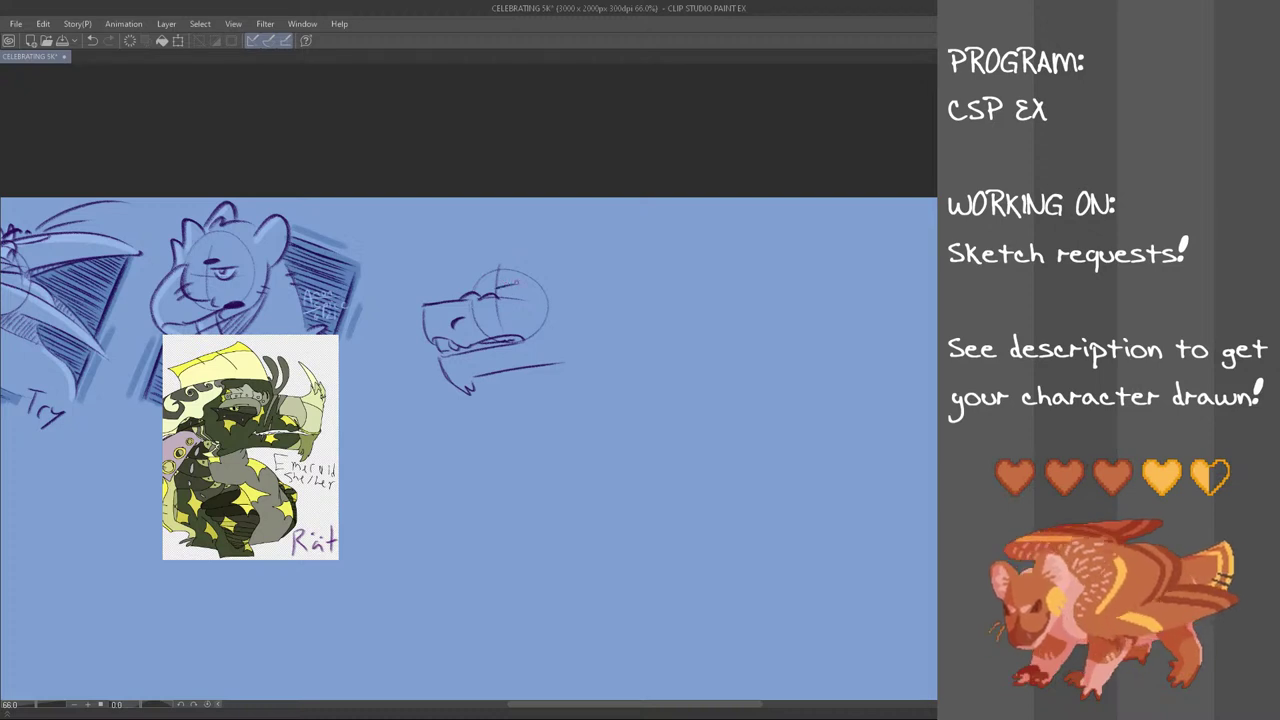
# Draw the furrowed brow and the narrowed, glaring eye inside the construction circle
pyautogui.hotkey('ctrl', 'z')
pyautogui.moveTo(494, 291)
pyautogui.mouseDown()
pyautogui.moveTo(531, 275)
pyautogui.moveTo(479, 293)
pyautogui.mouseUp()
pyautogui.hotkey('ctrl', 'z')
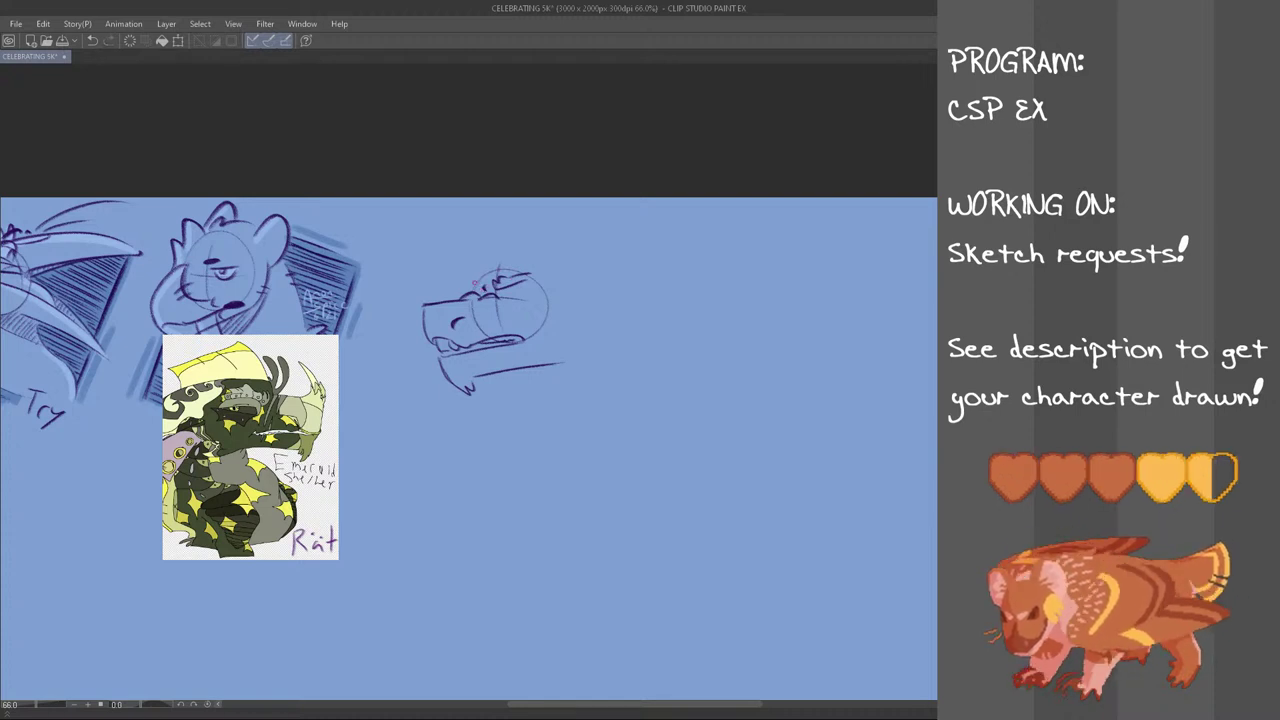
pyautogui.moveTo(481, 288)
pyautogui.mouseDown()
pyautogui.moveTo(466, 294)
pyautogui.moveTo(534, 296)
pyautogui.moveTo(518, 292)
pyautogui.mouseUp()
pyautogui.hotkey('ctrl', 'z')
pyautogui.hotkey('ctrl', 'z')
pyautogui.hotkey('ctrl', 'z')
pyautogui.hotkey('ctrl', 'z')
pyautogui.hotkey('ctrl', 'z')
pyautogui.hotkey('ctrl', 'z')
pyautogui.hotkey('ctrl', 'z')
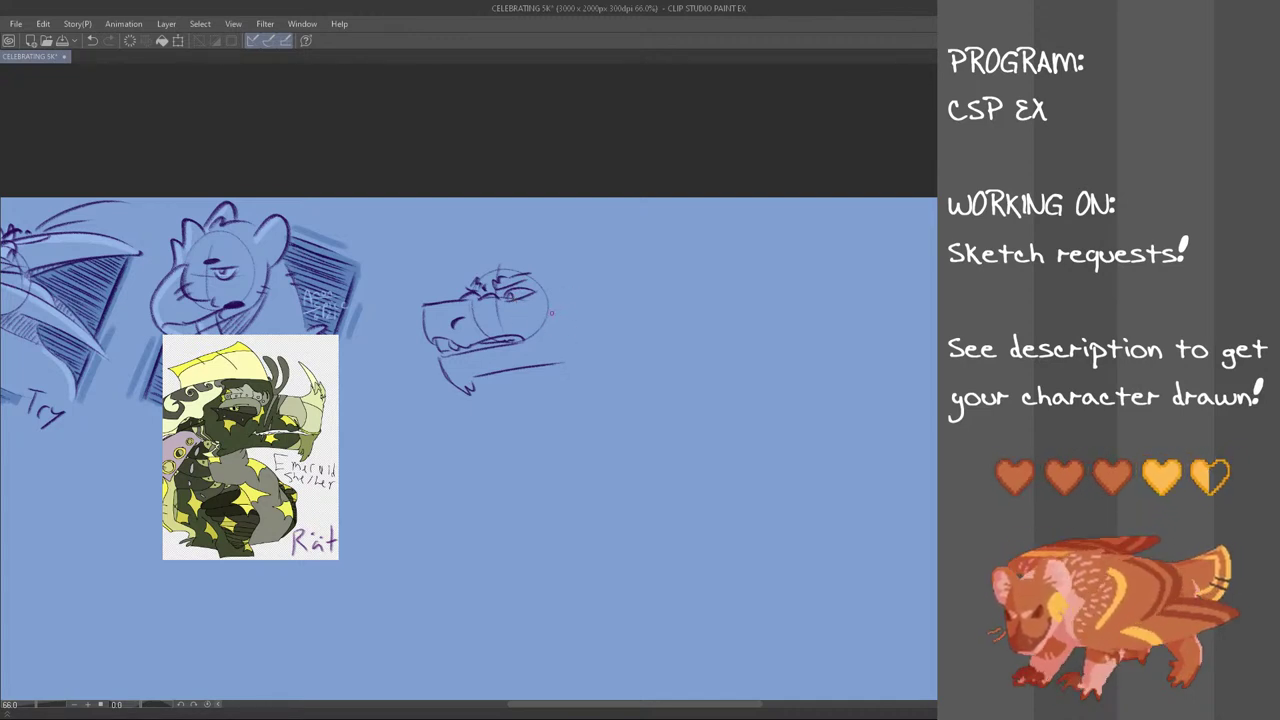
# Close the rear end of the jaw line with a hooked curve at the jaw corner
pyautogui.moveTo(567, 335)
pyautogui.mouseDown()
pyautogui.moveTo(564, 363)
pyautogui.moveTo(552, 363)
pyautogui.moveTo(578, 348)
pyautogui.moveTo(551, 360)
pyautogui.mouseUp()
pyautogui.hotkey('ctrl', 'z')
pyautogui.hotkey('ctrl', 'z')
pyautogui.hotkey('ctrl', 'z')
pyautogui.hotkey('ctrl', 'z')
pyautogui.hotkey('ctrl', 'z')
pyautogui.hotkey('ctrl', 'z')
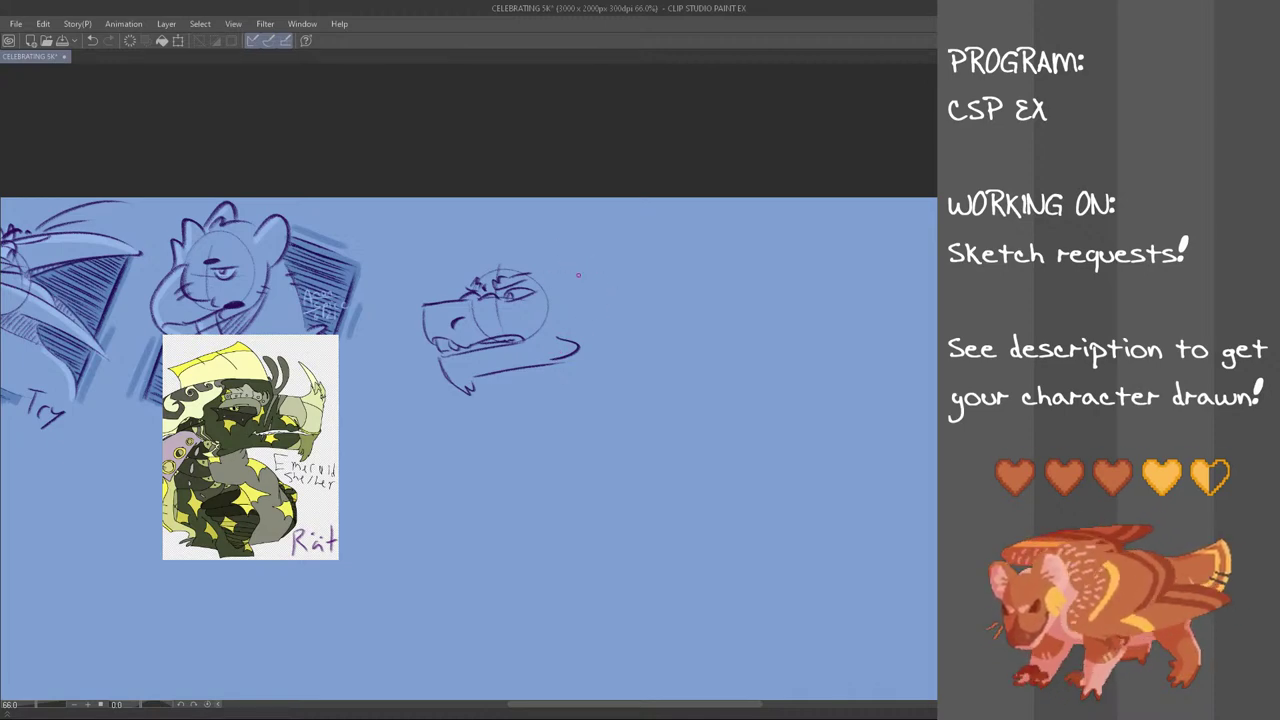
# Draw a long, pointed ear sweeping back from behind the construction circle
pyautogui.moveTo(555, 300)
pyautogui.mouseDown()
pyautogui.moveTo(615, 315)
pyautogui.moveTo(642, 271)
pyautogui.moveTo(629, 297)
pyautogui.moveTo(565, 294)
pyautogui.moveTo(649, 269)
pyautogui.moveTo(592, 318)
pyautogui.moveTo(656, 264)
pyautogui.mouseUp()
pyautogui.hotkey('ctrl', 'z')
pyautogui.hotkey('ctrl', 'z')
pyautogui.hotkey('ctrl', 'z')
pyautogui.hotkey('ctrl', 'z')
pyautogui.hotkey('ctrl', 'z')
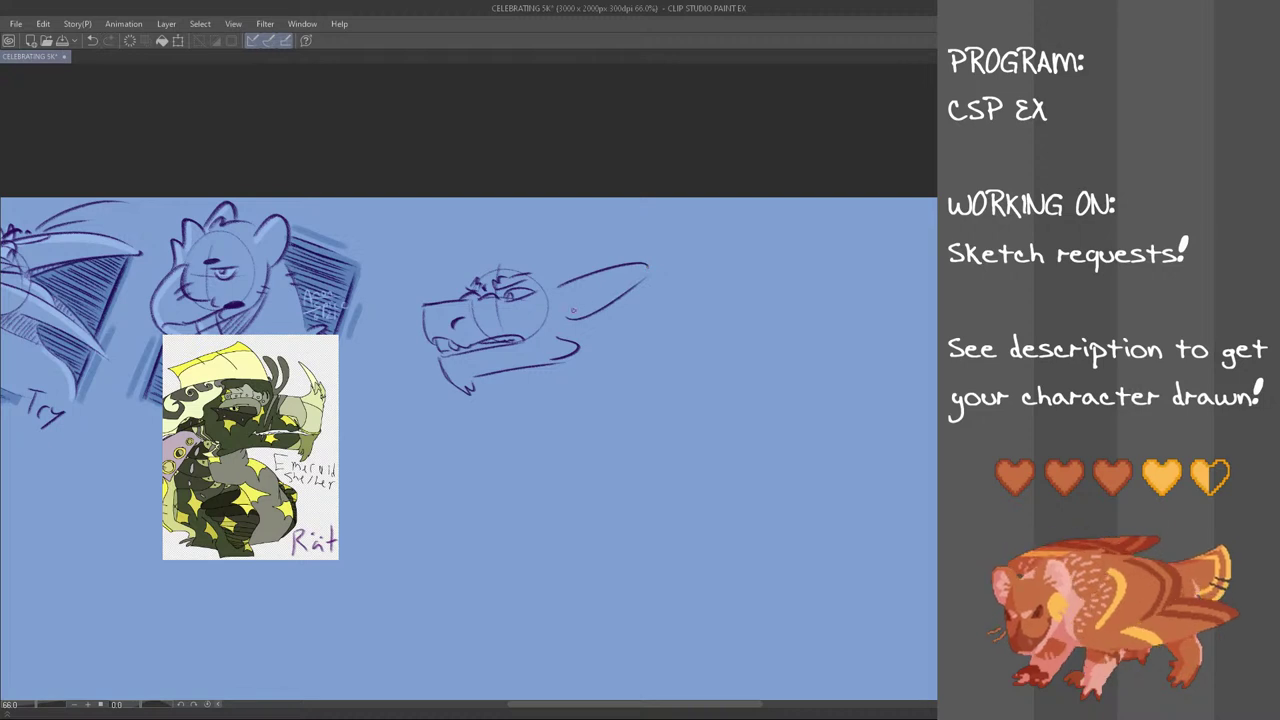
pyautogui.hotkey('ctrl', 'z')
pyautogui.moveTo(562, 316); pyautogui.dragTo(648, 270)
pyautogui.hotkey('ctrl', 'z')
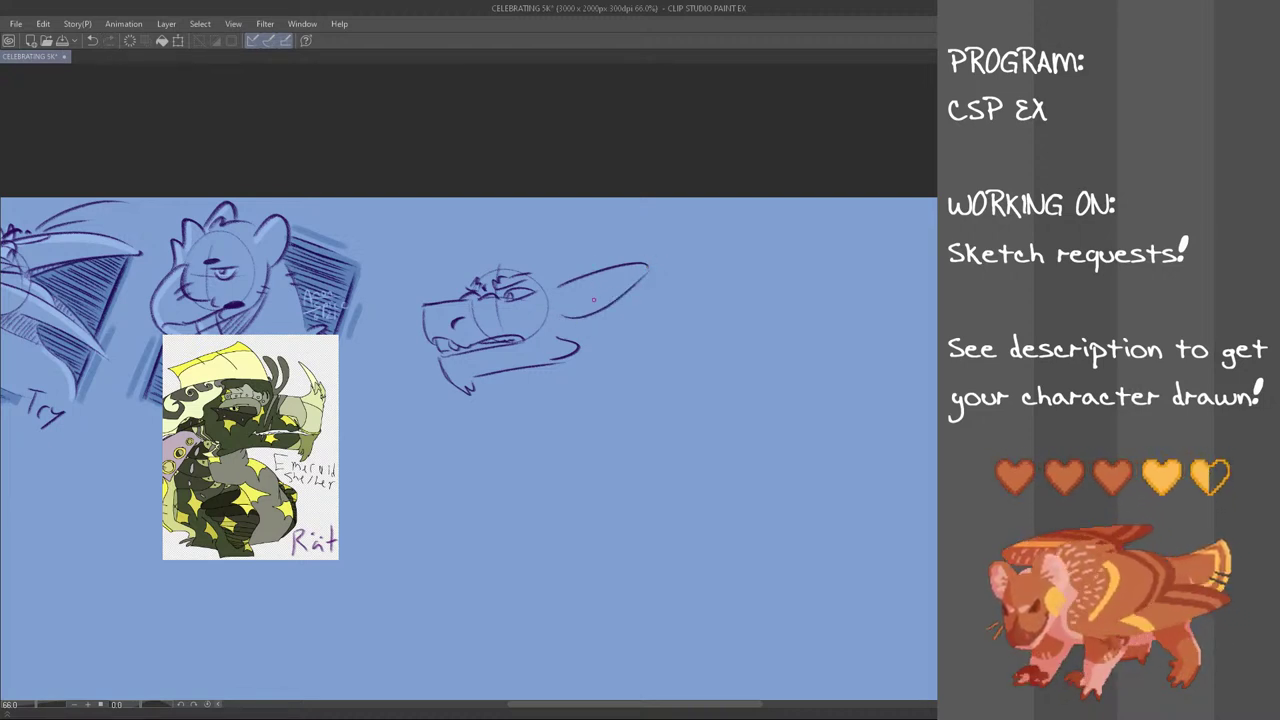
# Add an inner line and three round spots inside the long ear
pyautogui.moveTo(562, 306)
pyautogui.mouseDown()
pyautogui.moveTo(601, 274)
pyautogui.moveTo(576, 312)
pyautogui.moveTo(580, 301)
pyautogui.mouseUp()
pyautogui.hotkey('ctrl', 'z')
pyautogui.hotkey('ctrl', 'z')
pyautogui.hotkey('ctrl', 'z')
pyautogui.moveTo(598, 289); pyautogui.dragTo(619, 279)
pyautogui.hotkey('ctrl', 'z')
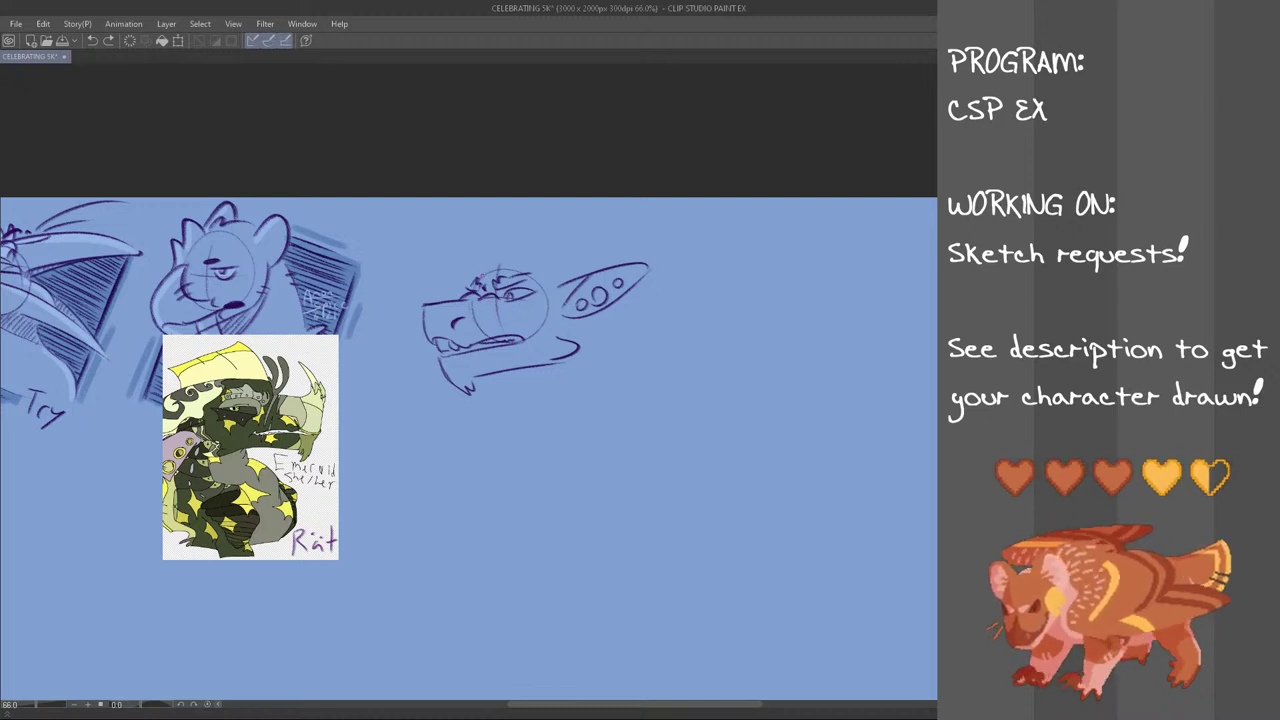
# Draw the upward-pointing horn on the snout tip and blend its base into the nose
pyautogui.moveTo(466, 287); pyautogui.dragTo(470, 273)
pyautogui.hotkey('ctrl', 'z')
pyautogui.moveTo(424, 318); pyautogui.dragTo(427, 276)
pyautogui.hotkey('ctrl', 'z')
pyautogui.hotkey('ctrl', 'z')
pyautogui.moveTo(424, 320)
pyautogui.mouseDown()
pyautogui.moveTo(423, 284)
pyautogui.moveTo(456, 259)
pyautogui.moveTo(443, 287)
pyautogui.mouseUp()
pyautogui.hotkey('ctrl', 'z')
pyautogui.hotkey('ctrl', 'z')
pyautogui.hotkey('ctrl', 'z')
pyautogui.hotkey('ctrl', 'z')
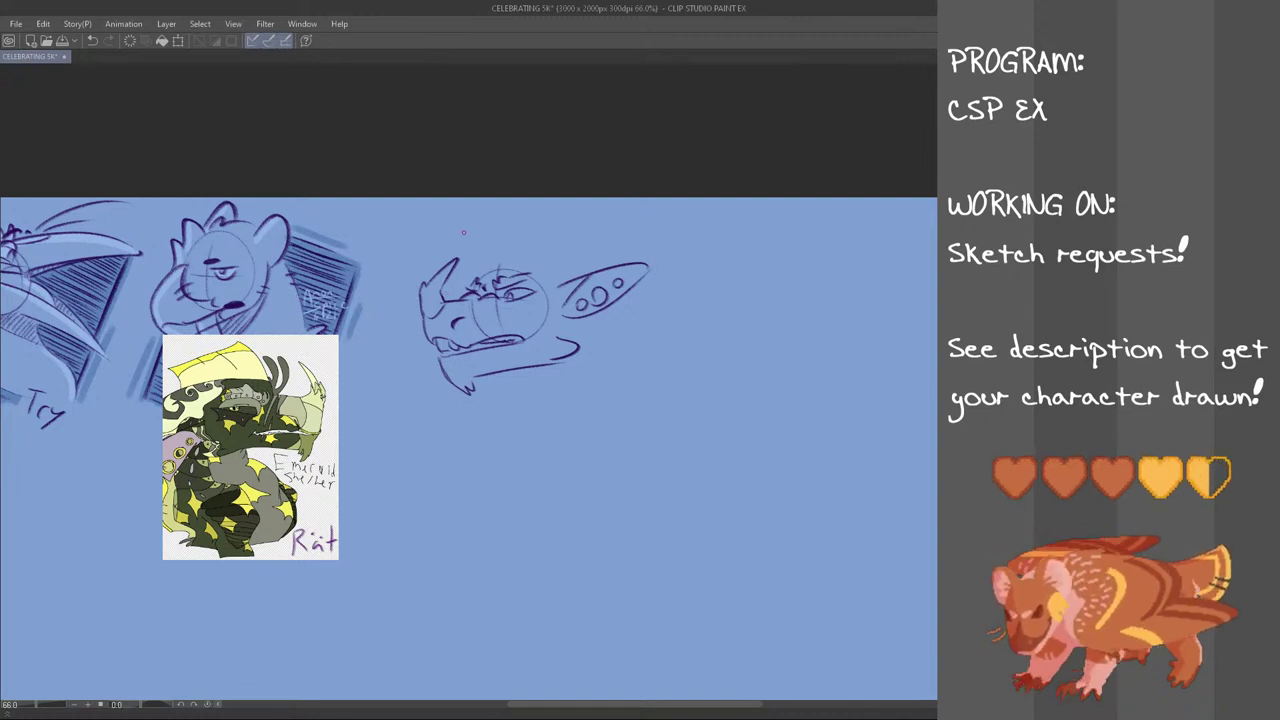
# Draw a curved ridge above the brow and outline a second long lobe above the spotted ear
pyautogui.hotkey('ctrl', 'z')
pyautogui.moveTo(468, 294); pyautogui.dragTo(477, 270)
pyautogui.hotkey('ctrl', 'z')
pyautogui.hotkey('ctrl', 'z')
pyautogui.hotkey('ctrl', 'z')
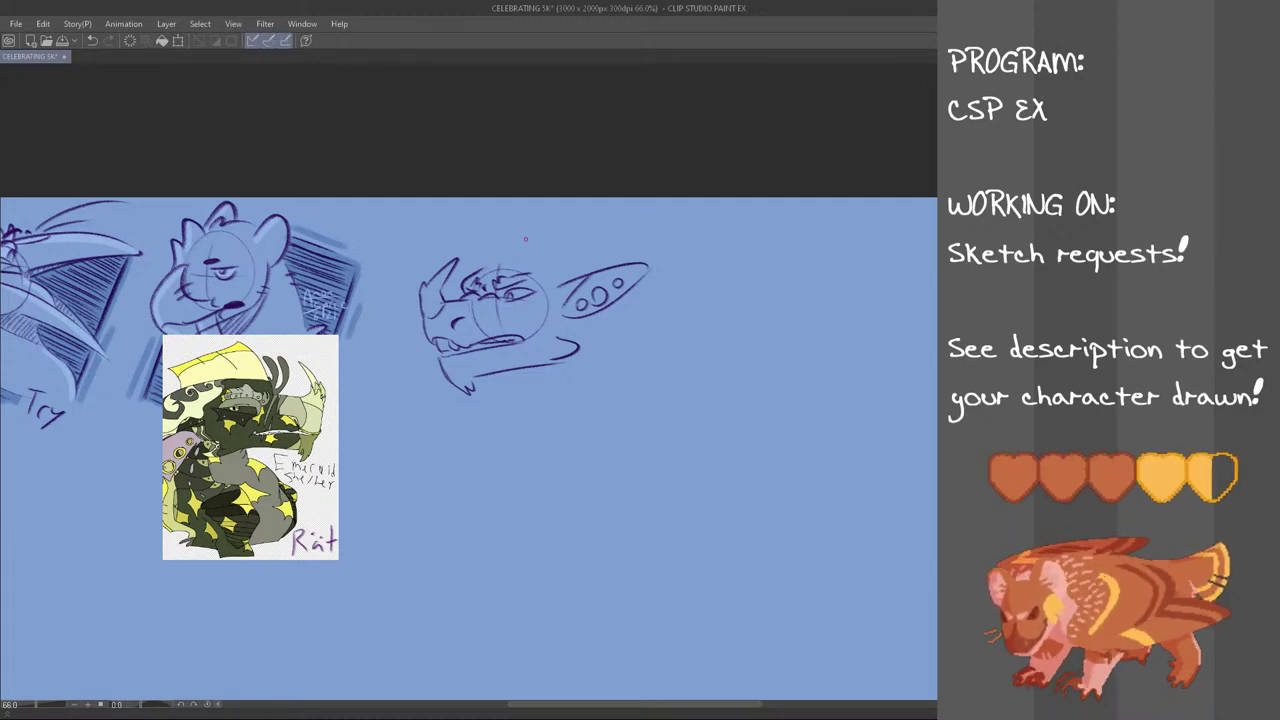
pyautogui.moveTo(530, 255)
pyautogui.mouseDown()
pyautogui.moveTo(638, 229)
pyautogui.moveTo(574, 271)
pyautogui.mouseUp()
pyautogui.hotkey('ctrl', 'z')
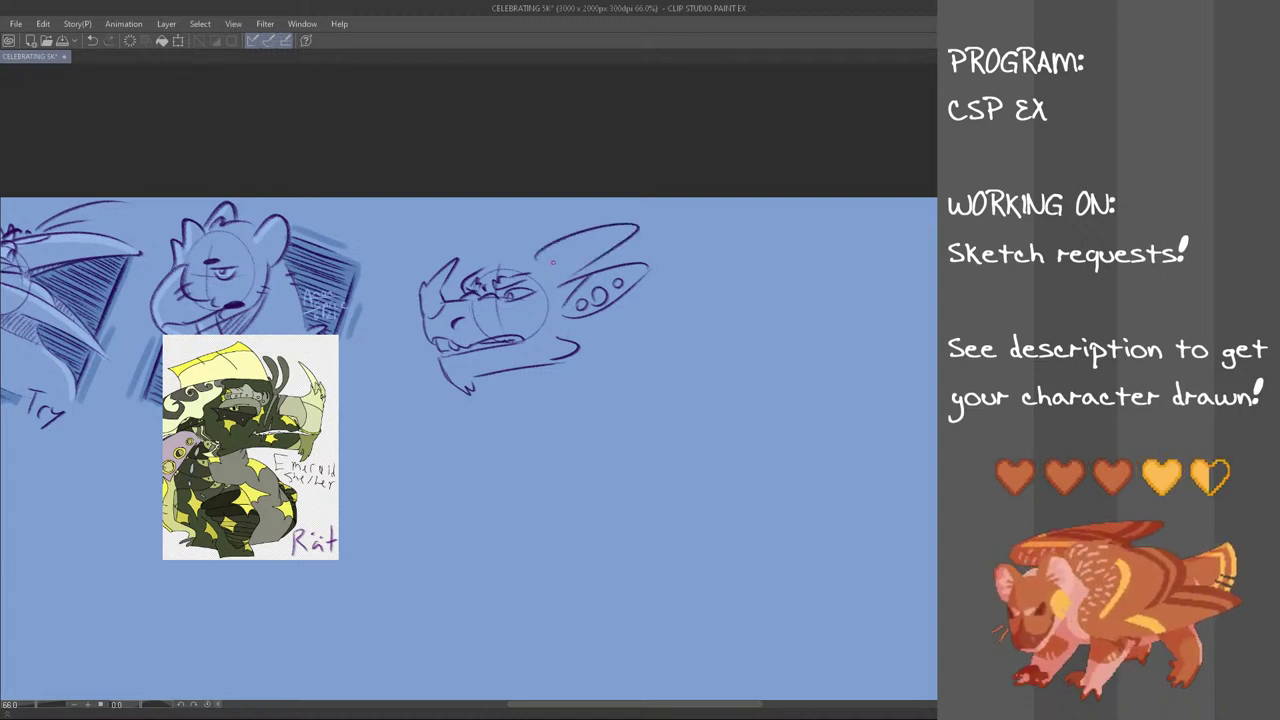
# Draw the domed crest with ridge lines and a small front spike over the forehead, redoing strokes as needed
pyautogui.moveTo(470, 216); pyautogui.dragTo(490, 272)
pyautogui.hotkey('ctrl', 'z')
pyautogui.moveTo(464, 226)
pyautogui.mouseDown()
pyautogui.moveTo(485, 272)
pyautogui.moveTo(474, 266)
pyautogui.moveTo(588, 214)
pyautogui.mouseUp()
pyautogui.hotkey('ctrl', 'z')
pyautogui.hotkey('ctrl', 'z')
pyautogui.hotkey('ctrl', 'z')
pyautogui.hotkey('ctrl', 'z')
pyautogui.moveTo(472, 228)
pyautogui.mouseDown()
pyautogui.moveTo(580, 218)
pyautogui.moveTo(506, 253)
pyautogui.moveTo(533, 261)
pyautogui.moveTo(501, 250)
pyautogui.moveTo(512, 257)
pyautogui.moveTo(542, 225)
pyautogui.moveTo(540, 280)
pyautogui.moveTo(572, 252)
pyautogui.moveTo(574, 264)
pyautogui.moveTo(535, 273)
pyautogui.moveTo(557, 279)
pyautogui.moveTo(516, 268)
pyautogui.mouseUp()
pyautogui.hotkey('ctrl', 'z')
pyautogui.hotkey('ctrl', 'z')
pyautogui.hotkey('ctrl', 'z')
pyautogui.hotkey('ctrl', 'z')
pyautogui.hotkey('ctrl', 'z')
pyautogui.hotkey('ctrl', 'z')
pyautogui.hotkey('ctrl', 'z')
pyautogui.hotkey('ctrl', 'z')
pyautogui.hotkey('ctrl', 'z')
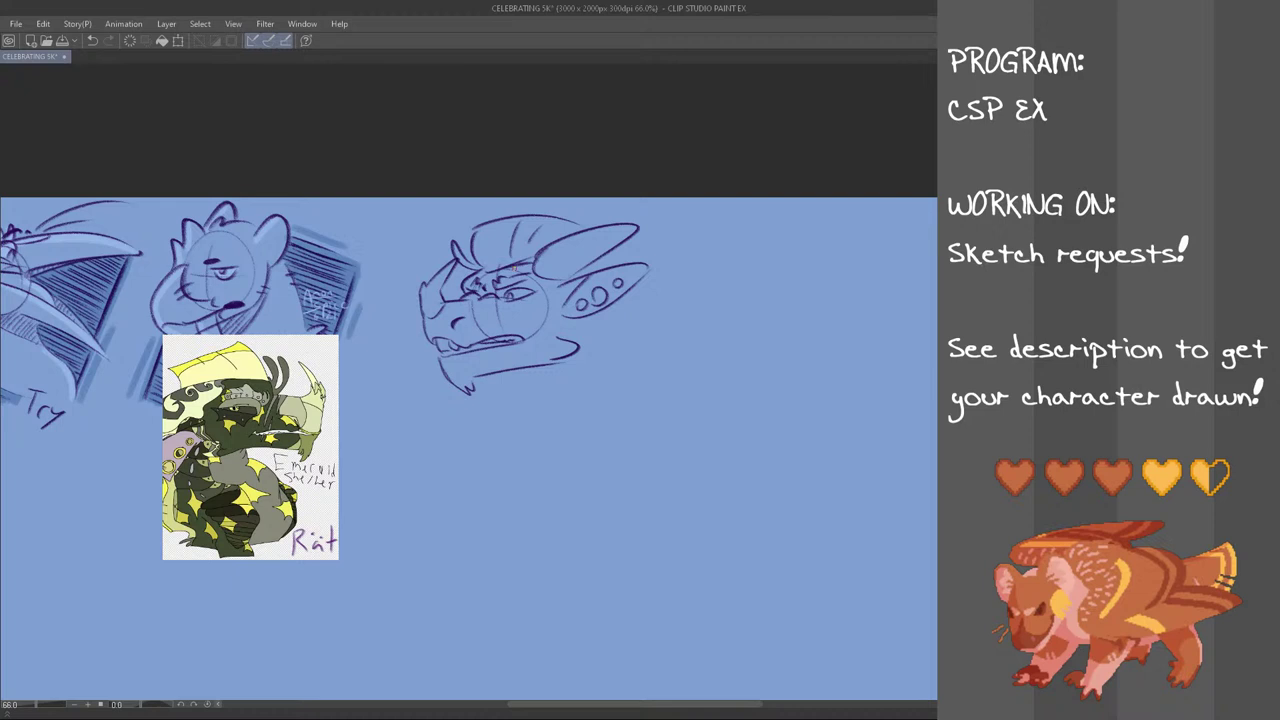
# Connect the cheek to the jaw corner and draw the back of the neck curving down from the ear
pyautogui.moveTo(612, 308); pyautogui.dragTo(600, 392)
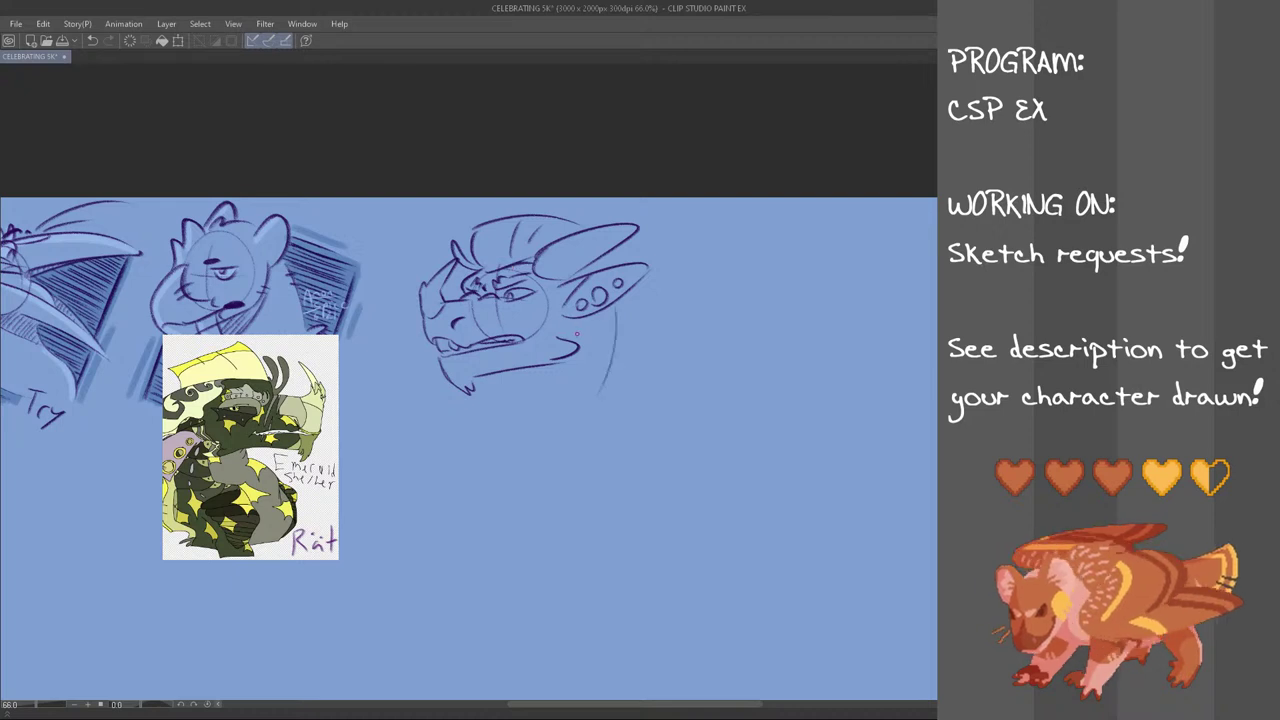
pyautogui.hotkey('ctrl', 'z')
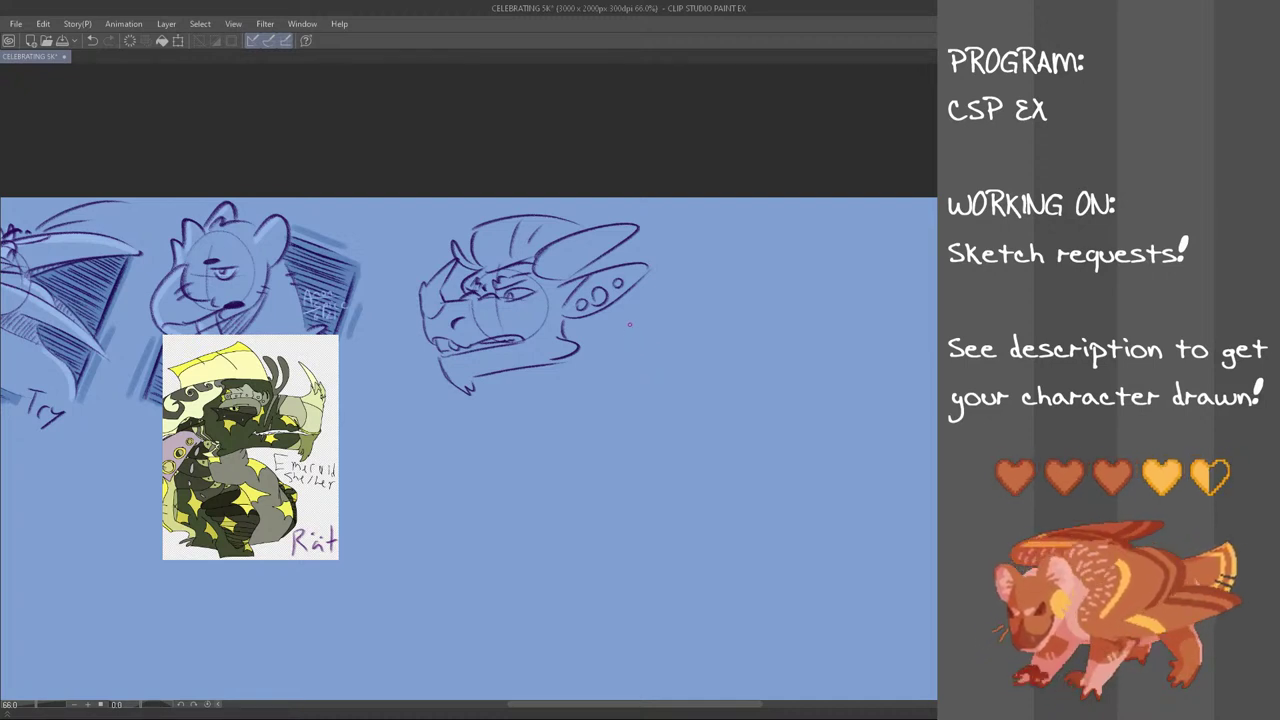
pyautogui.moveTo(587, 320); pyautogui.dragTo(577, 426)
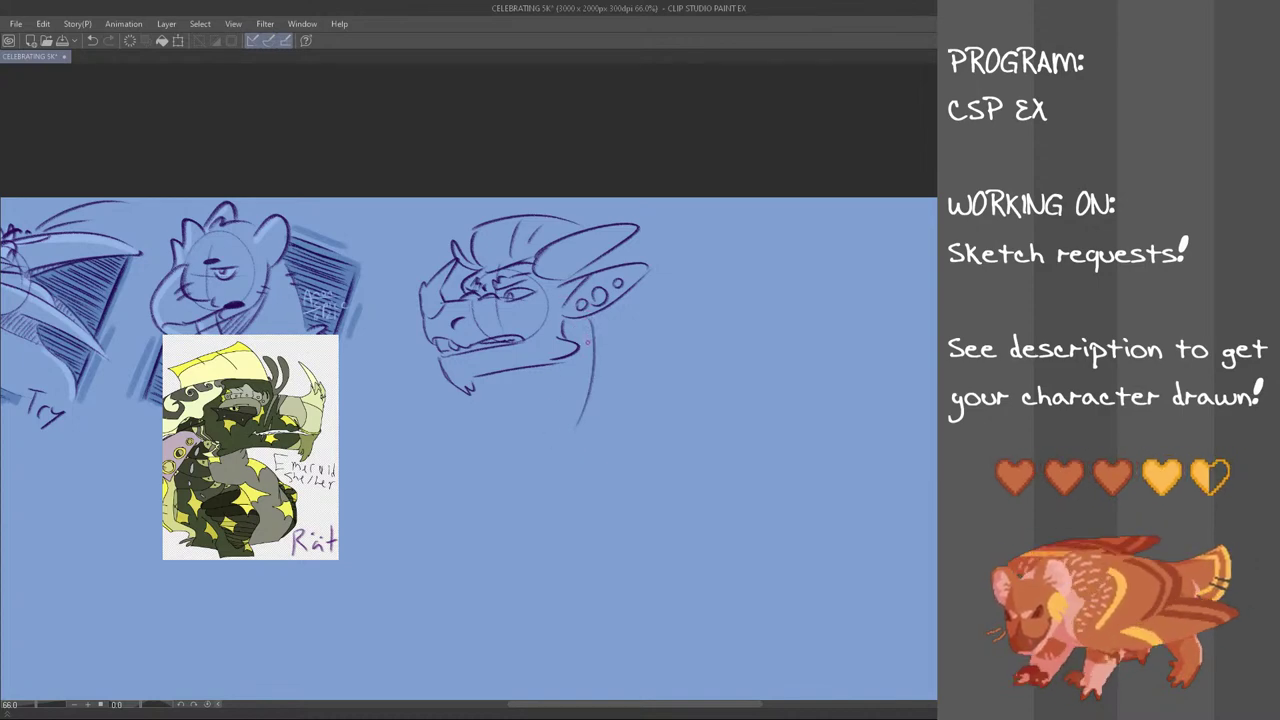
pyautogui.hotkey('ctrl', 'z')
pyautogui.moveTo(588, 320)
pyautogui.mouseDown()
pyautogui.moveTo(587, 410)
pyautogui.moveTo(556, 441)
pyautogui.mouseUp()
pyautogui.hotkey('ctrl', 'z')
pyautogui.hotkey('ctrl', 'z')
pyautogui.hotkey('ctrl', 'z')
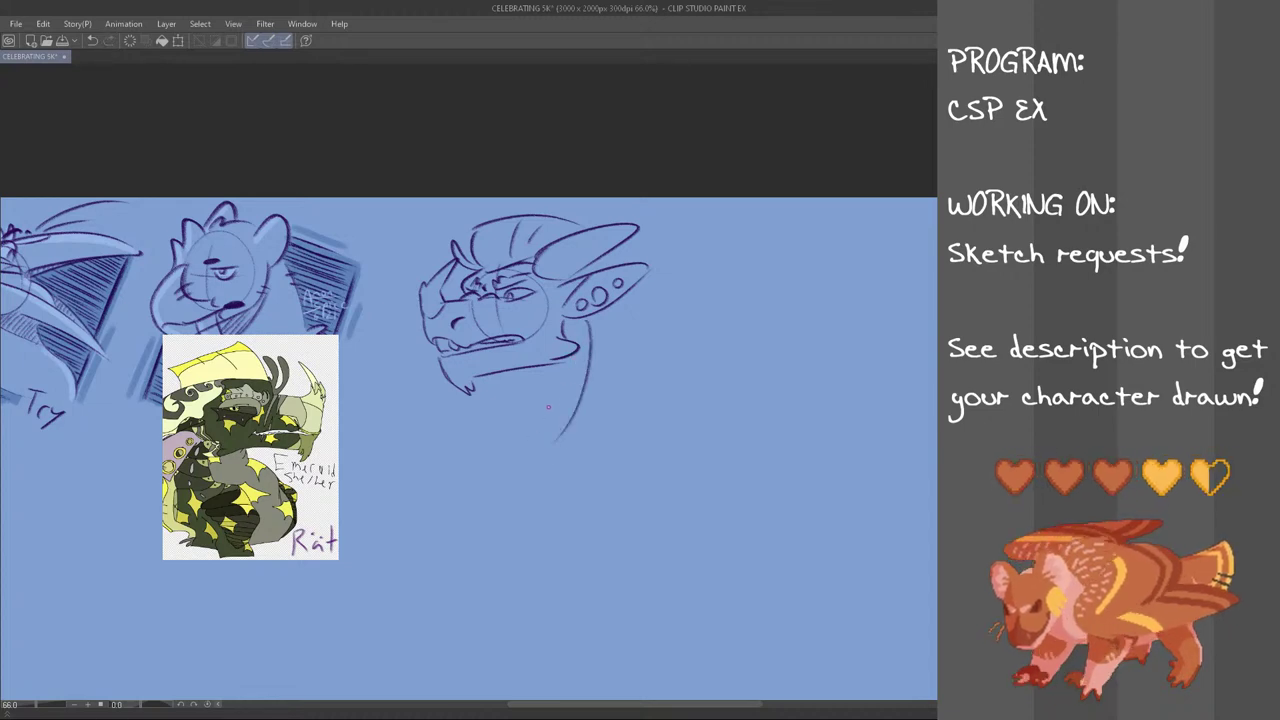
pyautogui.hotkey('ctrl', 'z')
pyautogui.moveTo(589, 320); pyautogui.dragTo(543, 443)
# Hatch shading under the jaw and draw the front line of the neck
pyautogui.moveTo(515, 377)
pyautogui.mouseDown()
pyautogui.moveTo(510, 426)
pyautogui.moveTo(475, 434)
pyautogui.moveTo(565, 365)
pyautogui.moveTo(497, 387)
pyautogui.mouseUp()
pyautogui.hotkey('ctrl', 'z')
pyautogui.hotkey('ctrl', 'z')
pyautogui.hotkey('ctrl', 'z')
pyautogui.hotkey('ctrl', 'z')
pyautogui.moveTo(540, 365); pyautogui.dragTo(505, 385)
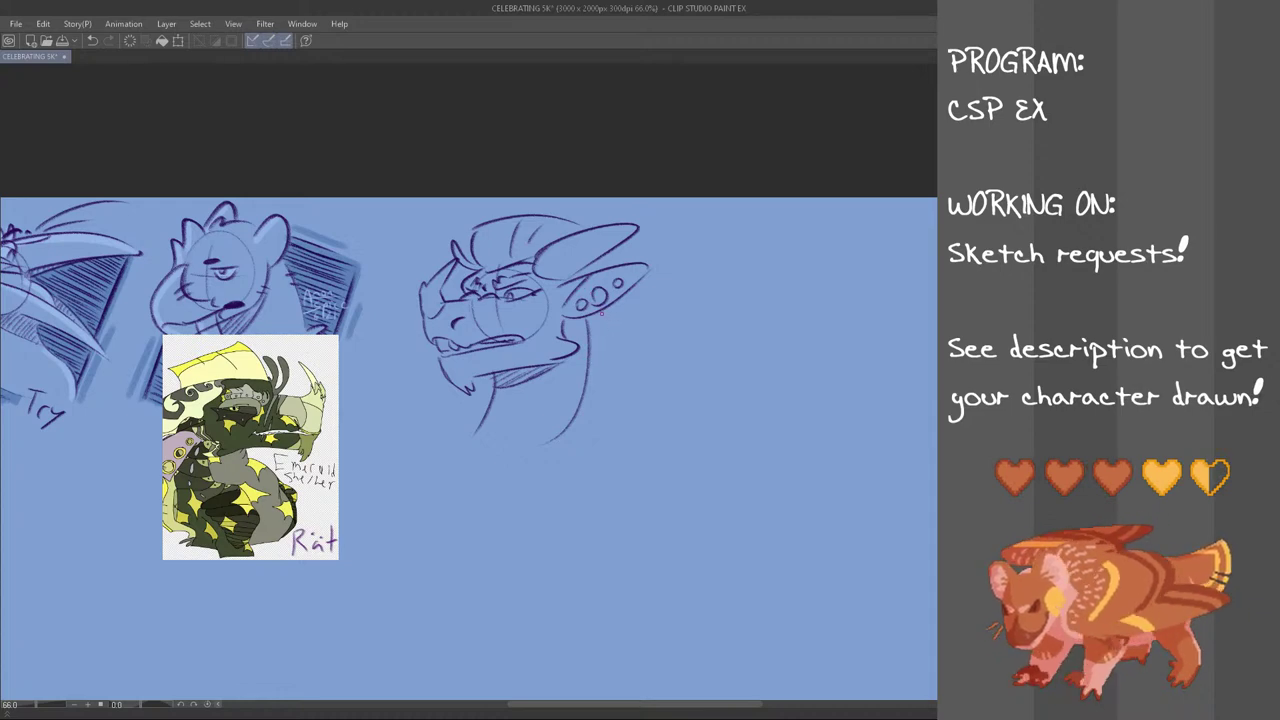
# Draw an outer contour behind the neck from beneath the ear and add short bands across the strip
pyautogui.moveTo(616, 310); pyautogui.dragTo(610, 402)
pyautogui.hotkey('ctrl', 'z')
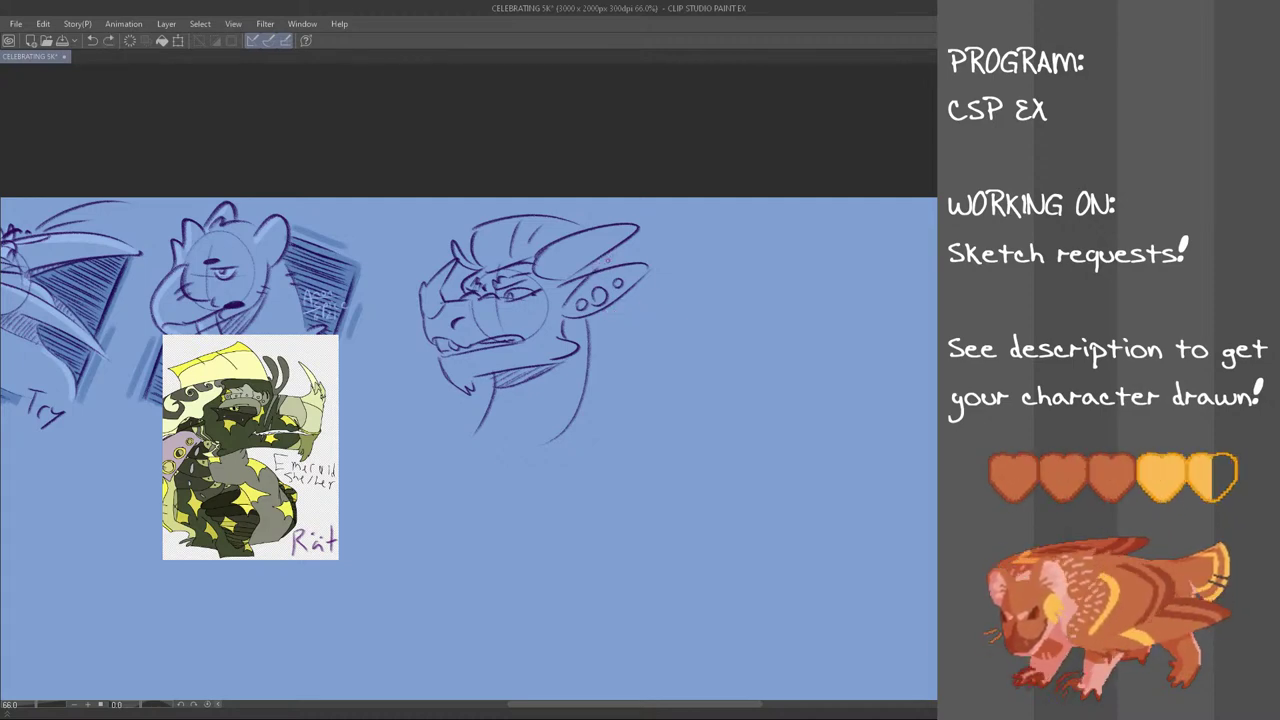
pyautogui.moveTo(600, 312); pyautogui.dragTo(628, 315)
pyautogui.moveTo(631, 350); pyautogui.dragTo(609, 402)
pyautogui.hotkey('ctrl', 'z')
pyautogui.moveTo(633, 324)
pyautogui.mouseDown()
pyautogui.moveTo(593, 389)
pyautogui.moveTo(608, 346)
pyautogui.moveTo(591, 438)
pyautogui.mouseUp()
pyautogui.hotkey('ctrl', 'z')
pyautogui.moveTo(591, 362); pyautogui.dragTo(621, 365)
pyautogui.hotkey('ctrl', 'z')
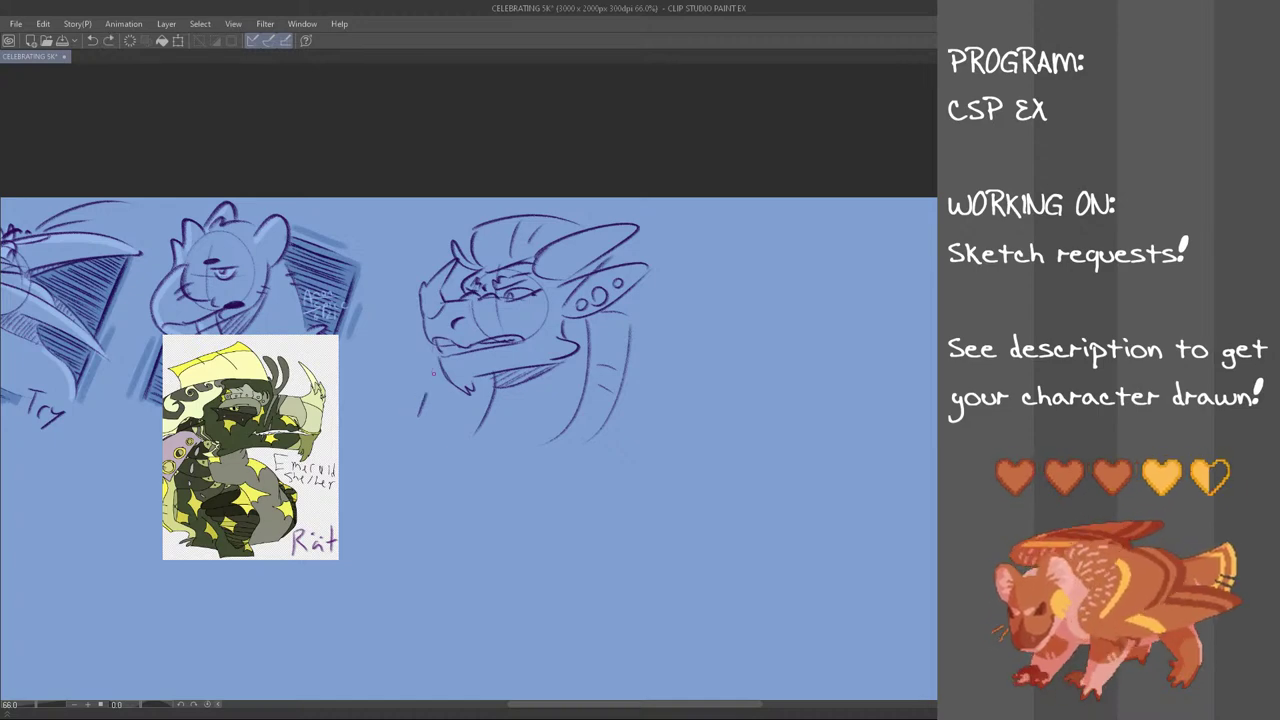
# Draw the slanted left edge of a square backdrop running down from the Emerald head's chin, redoing strokes as needed
pyautogui.moveTo(431, 376); pyautogui.dragTo(412, 414)
pyautogui.hotkey('ctrl', 'z')
pyautogui.moveTo(437, 361)
pyautogui.mouseDown()
pyautogui.moveTo(411, 414)
pyautogui.moveTo(433, 350)
pyautogui.mouseUp()
pyautogui.hotkey('ctrl', 'z')
pyautogui.hotkey('ctrl', 'z')
pyautogui.moveTo(404, 407); pyautogui.dragTo(433, 352)
# Draw the backdrop's right edge and upper corner behind the ear and neck, redoing strokes as needed
pyautogui.moveTo(618, 437); pyautogui.dragTo(654, 355)
pyautogui.hotkey('ctrl', 'z')
pyautogui.moveTo(606, 448); pyautogui.dragTo(660, 322)
pyautogui.hotkey('ctrl', 'z')
pyautogui.moveTo(606, 448); pyautogui.dragTo(671, 307)
pyautogui.hotkey('ctrl', 'z')
pyautogui.hotkey('ctrl', 'z')
pyautogui.moveTo(608, 252); pyautogui.dragTo(629, 263)
pyautogui.hotkey('ctrl', 'z')
# Close the backdrop's lower edge and fill the section under the chin with parallel hatching
pyautogui.moveTo(406, 408); pyautogui.dragTo(474, 430)
pyautogui.moveTo(412, 394); pyautogui.dragTo(474, 420)
pyautogui.moveTo(418, 384); pyautogui.dragTo(478, 414)
pyautogui.moveTo(424, 378); pyautogui.dragTo(480, 406)
pyautogui.moveTo(426, 372)
pyautogui.mouseDown()
pyautogui.moveTo(476, 402)
pyautogui.moveTo(440, 368)
pyautogui.moveTo(487, 407)
pyautogui.moveTo(494, 395)
pyautogui.mouseUp()
pyautogui.hotkey('ctrl', 'z')
pyautogui.moveTo(473, 376); pyautogui.dragTo(495, 384)
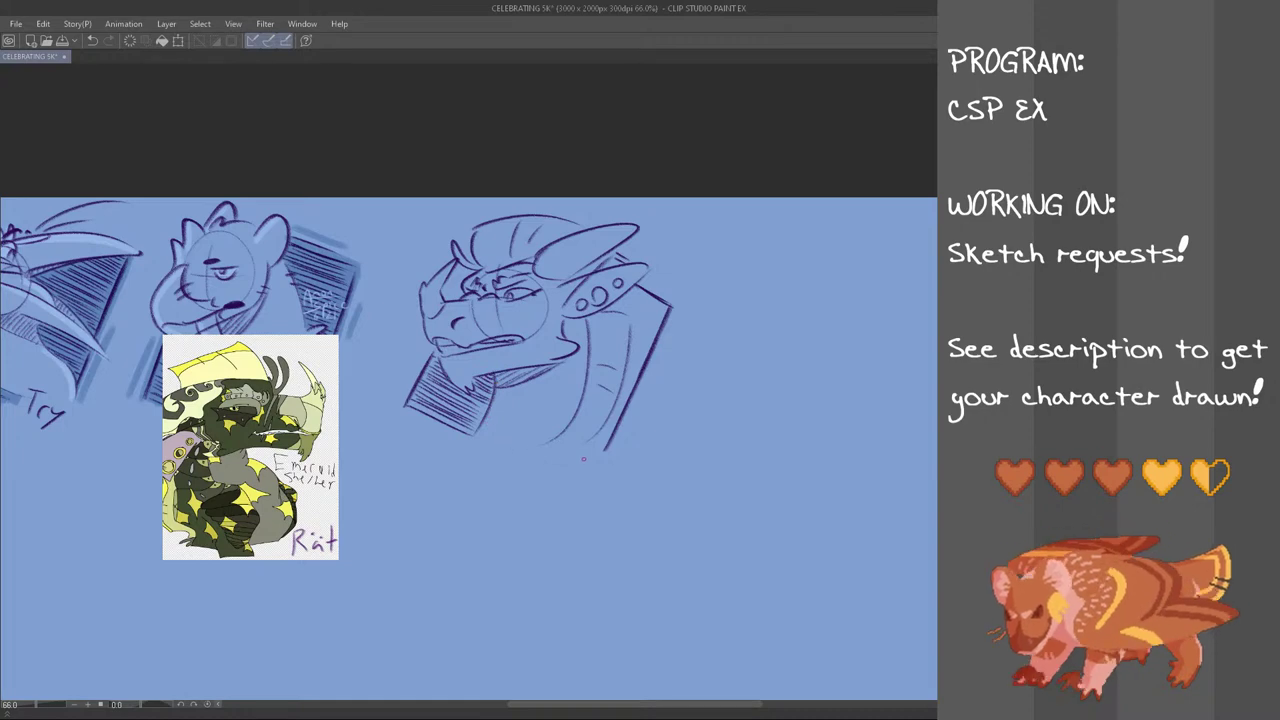
# Hatch the backdrop strip behind the neck from its lower end up to the ear
pyautogui.moveTo(586, 458); pyautogui.dragTo(603, 438)
pyautogui.moveTo(596, 443); pyautogui.dragTo(613, 433)
pyautogui.moveTo(598, 442); pyautogui.dragTo(624, 401)
pyautogui.moveTo(616, 405); pyautogui.dragTo(648, 337)
pyautogui.moveTo(634, 344)
pyautogui.mouseDown()
pyautogui.moveTo(658, 326)
pyautogui.moveTo(666, 288)
pyautogui.moveTo(623, 313)
pyautogui.mouseUp()
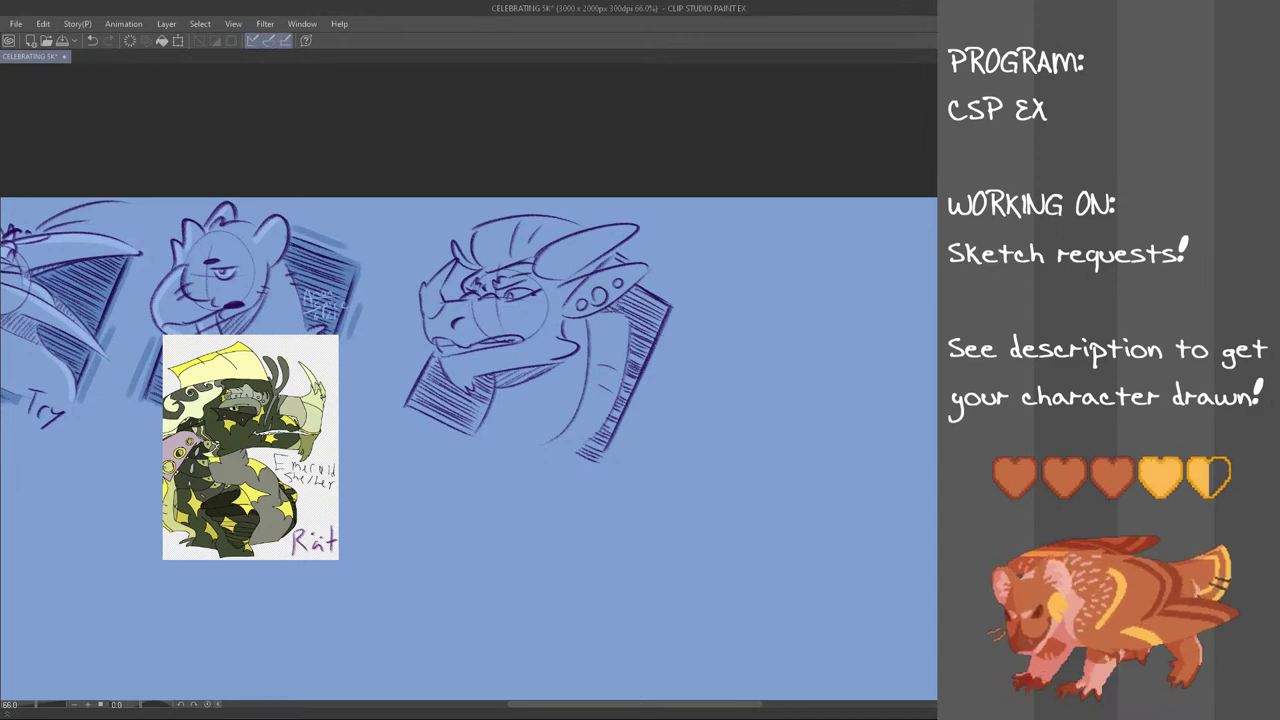
# Add a broad, soft blue accent stroke outside the backdrop's left edge, redoing it until it fits
pyautogui.moveTo(404, 403); pyautogui.dragTo(434, 346)
pyautogui.hotkey('ctrl', 'z')
pyautogui.hotkey('ctrl', 'z')
pyautogui.moveTo(405, 402); pyautogui.dragTo(436, 341)
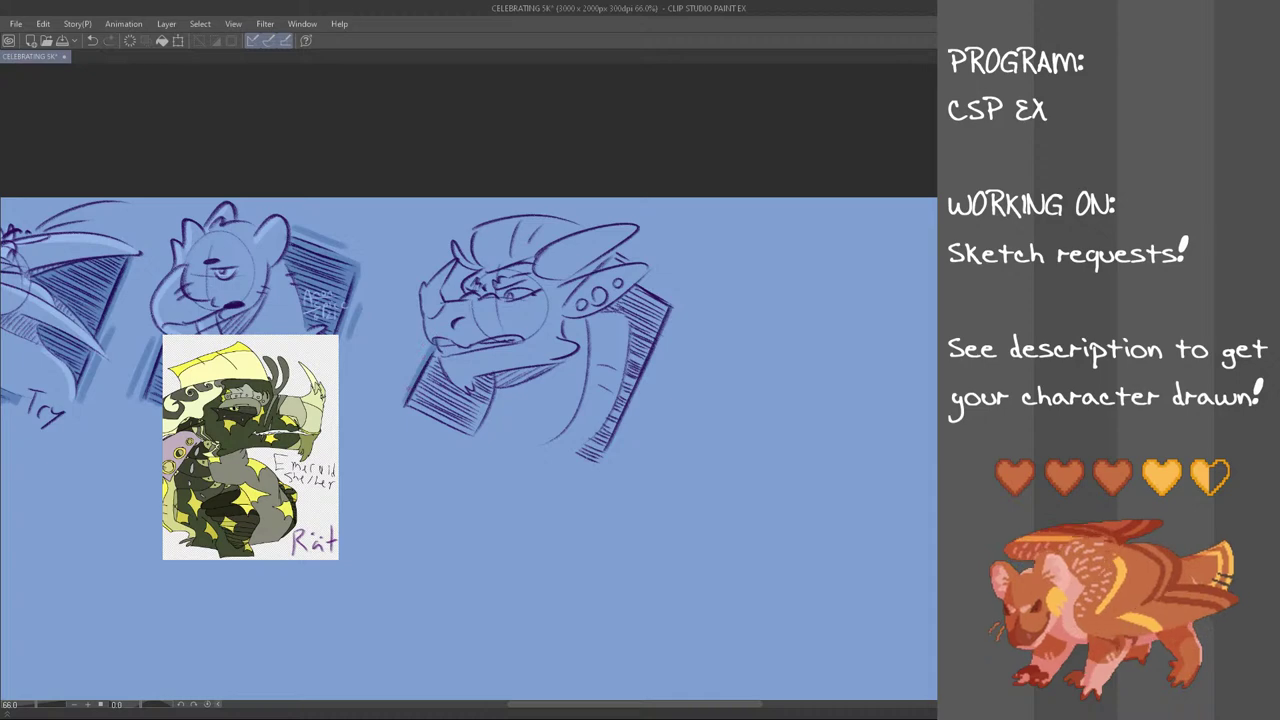
pyautogui.hotkey('ctrl', 'z')
pyautogui.moveTo(402, 405); pyautogui.dragTo(436, 343)
pyautogui.hotkey('ctrl', 'z')
pyautogui.moveTo(392, 390); pyautogui.dragTo(418, 352)
# Shade the backdrop strip behind the neck and run soft blue accent strokes along its right edge
pyautogui.moveTo(592, 441)
pyautogui.mouseDown()
pyautogui.moveTo(578, 456)
pyautogui.moveTo(629, 392)
pyautogui.mouseUp()
pyautogui.moveTo(602, 462); pyautogui.dragTo(665, 325)
pyautogui.hotkey('ctrl', 'z')
pyautogui.moveTo(631, 385); pyautogui.dragTo(673, 302)
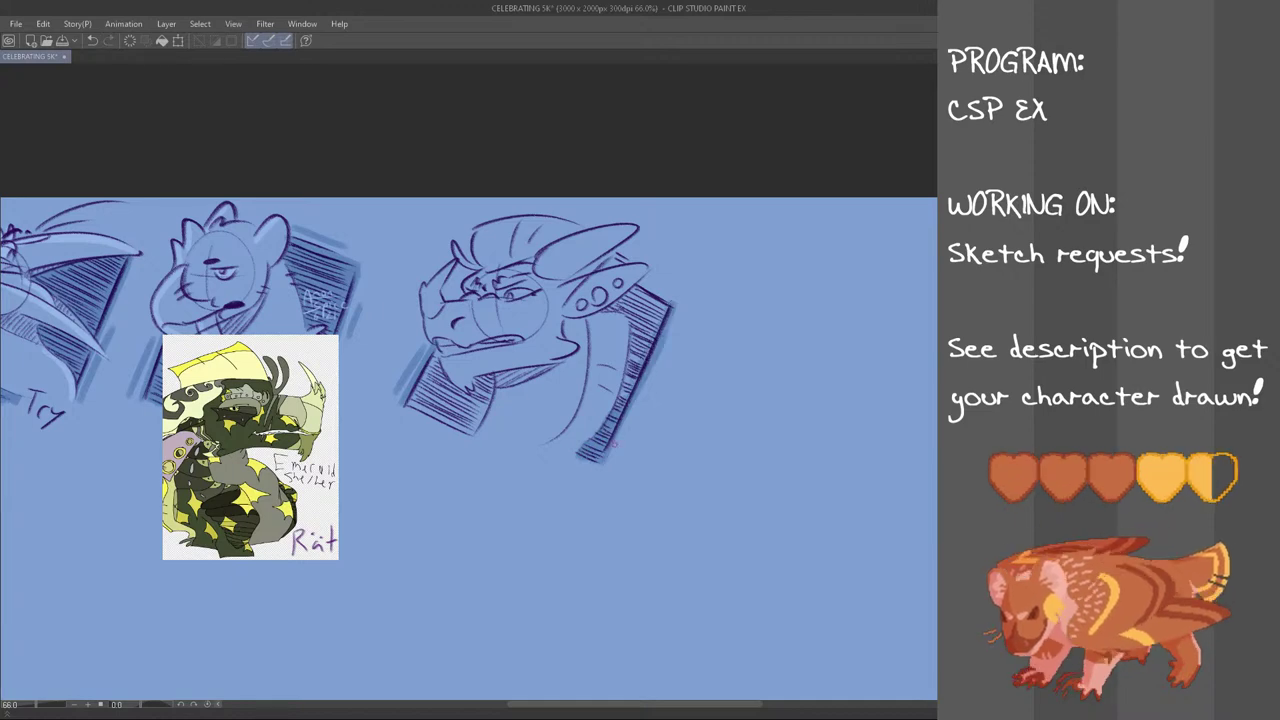
pyautogui.moveTo(613, 461)
pyautogui.mouseDown()
pyautogui.moveTo(647, 385)
pyautogui.moveTo(646, 405)
pyautogui.mouseUp()
pyautogui.hotkey('ctrl', 'z')
# Shade over the hatched backdrop section under the chin with broad, soft blue strokes
pyautogui.moveTo(409, 403)
pyautogui.mouseDown()
pyautogui.moveTo(436, 354)
pyautogui.moveTo(422, 386)
pyautogui.moveTo(436, 366)
pyautogui.moveTo(452, 386)
pyautogui.mouseUp()
pyautogui.moveTo(444, 434); pyautogui.dragTo(478, 386)
pyautogui.moveTo(454, 428); pyautogui.dragTo(488, 372)
pyautogui.moveTo(452, 438); pyautogui.dragTo(484, 394)
pyautogui.moveTo(464, 438); pyautogui.dragTo(488, 386)
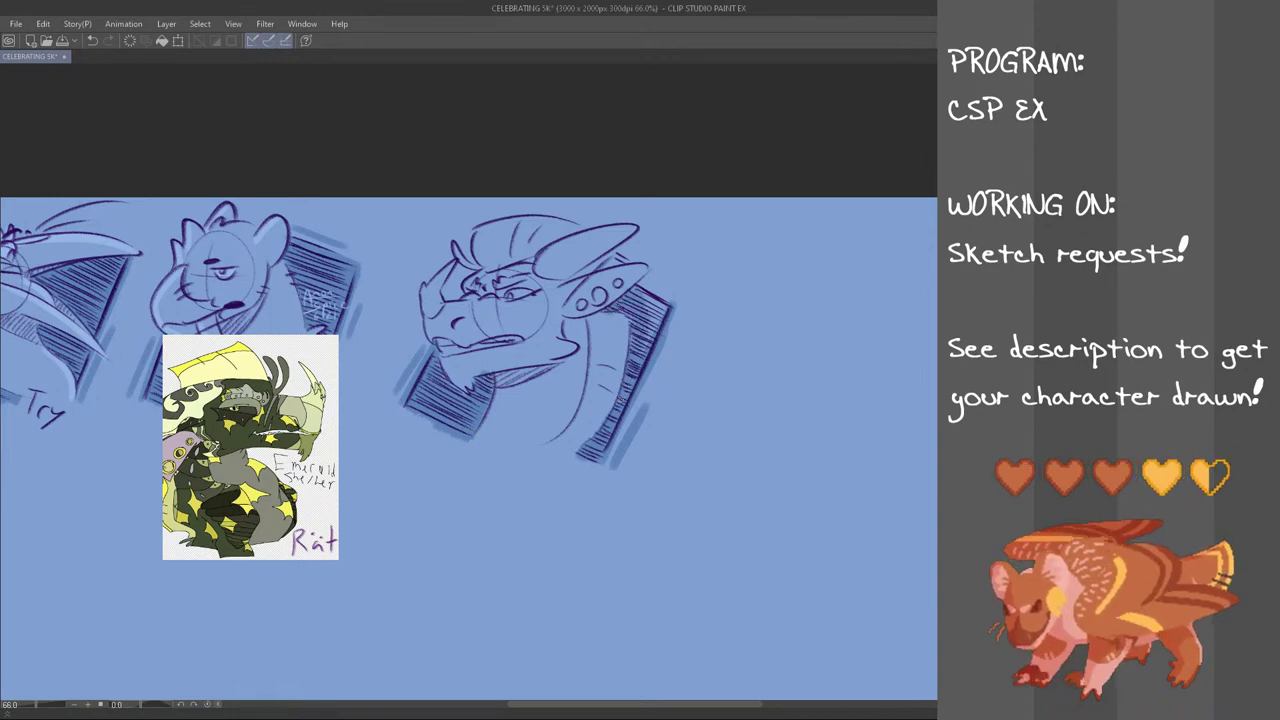
pyautogui.hotkey('ctrl', 'z')
# Add soft blue accent strokes along the backdrop's upper-right edge and around its corner
pyautogui.moveTo(638, 284); pyautogui.dragTo(678, 304)
pyautogui.moveTo(606, 262); pyautogui.dragTo(638, 276)
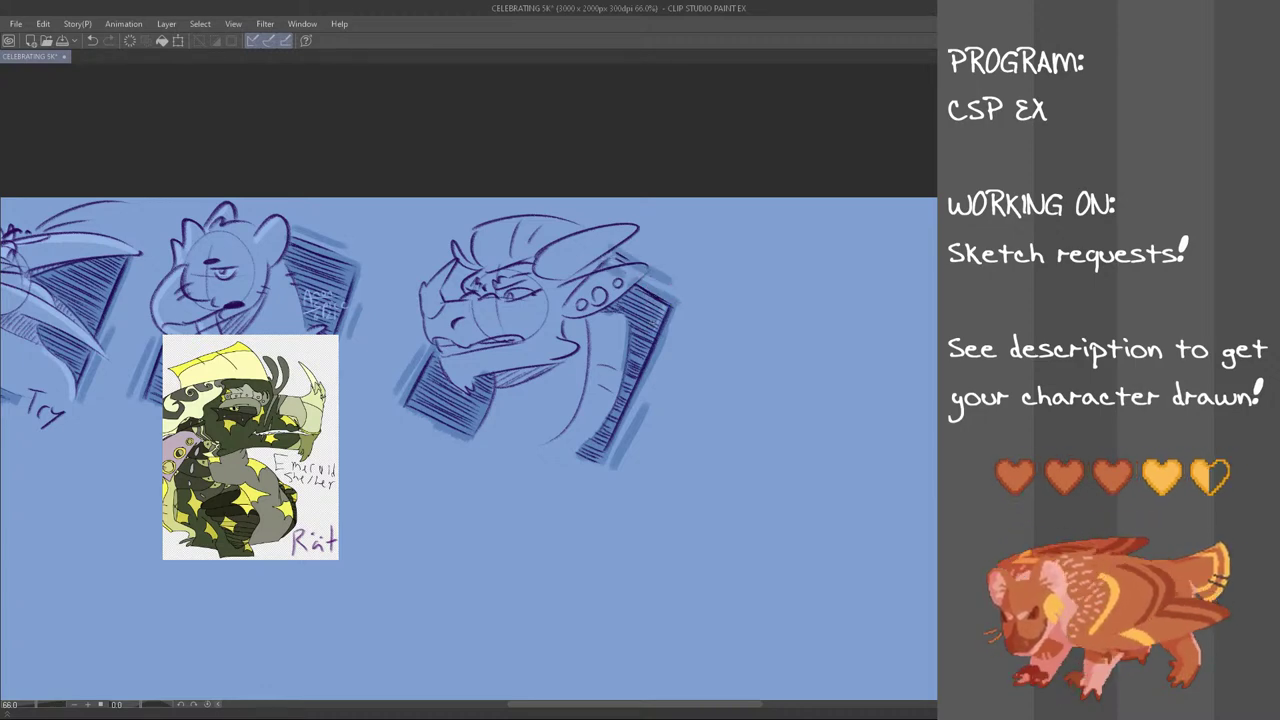
pyautogui.moveTo(680, 305); pyautogui.dragTo(666, 329)
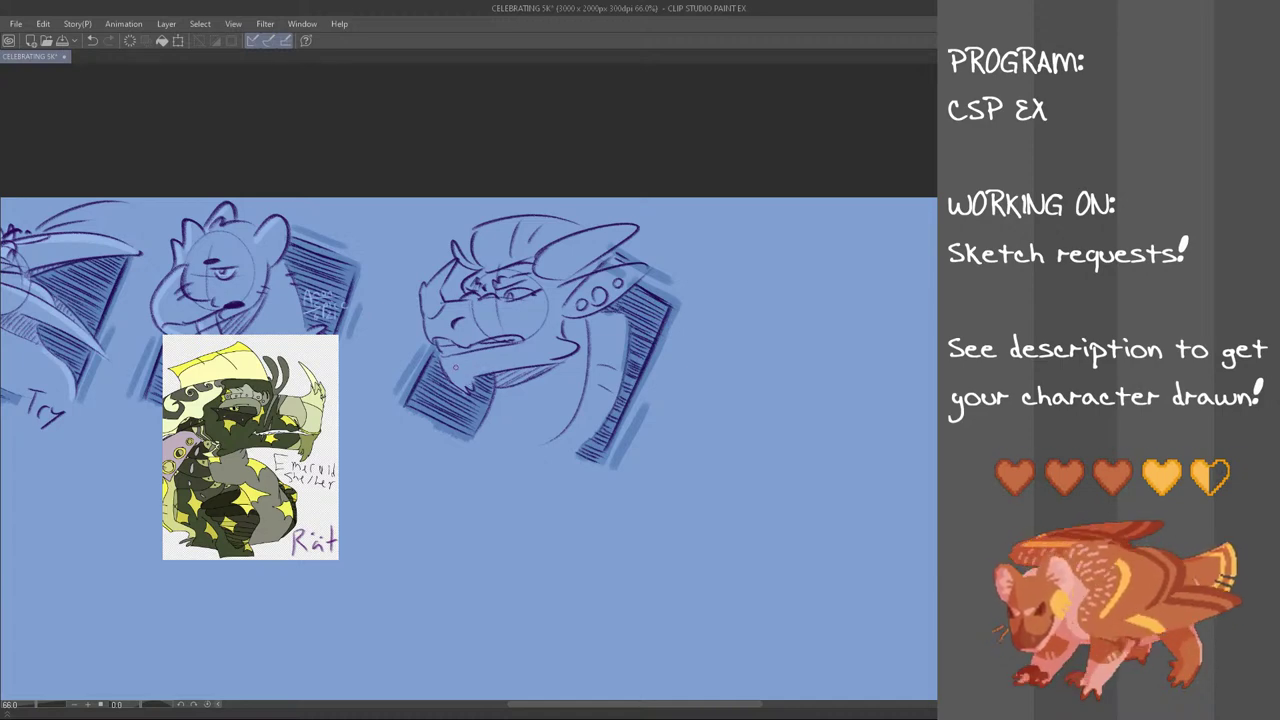
pyautogui.moveTo(616, 371); pyautogui.dragTo(626, 338)
pyautogui.hotkey('ctrl', 'z')
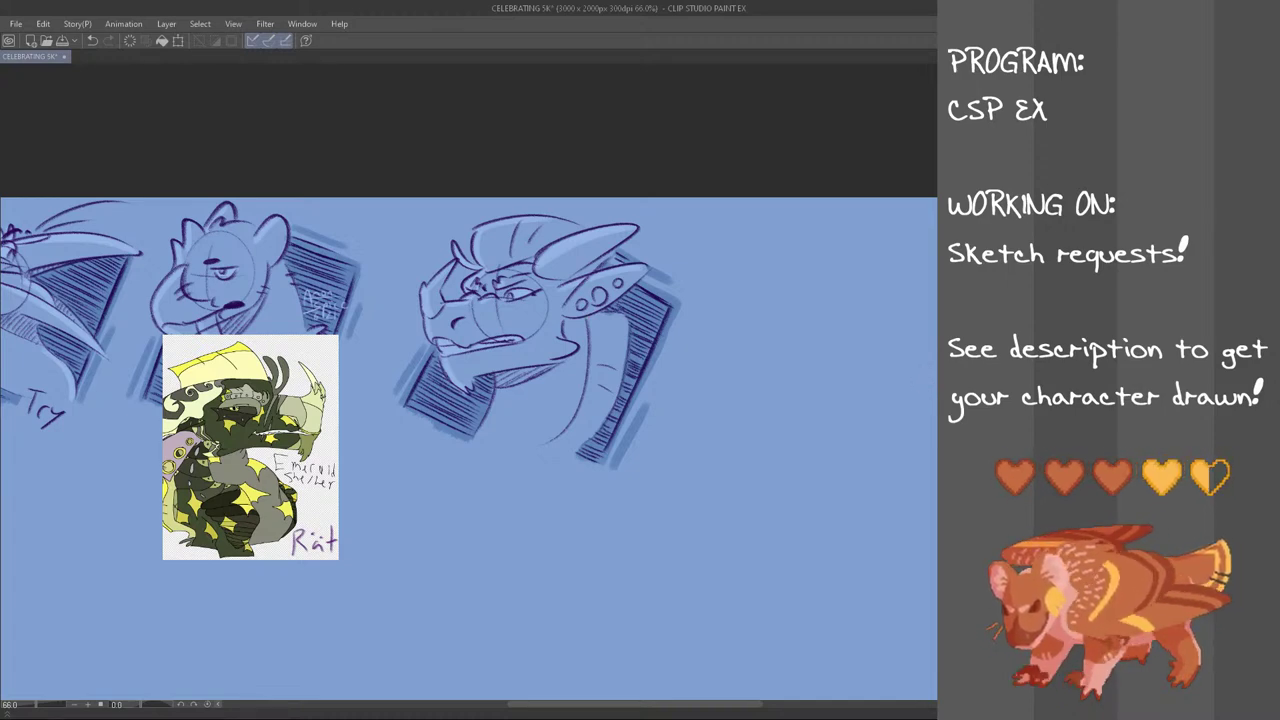
# Copy the small light lettering from Coal's backdrop and place the copy on the hatching under the Emerald head's chin
pyautogui.moveTo(318, 266); pyautogui.dragTo(312, 267)
pyautogui.click(43, 24)
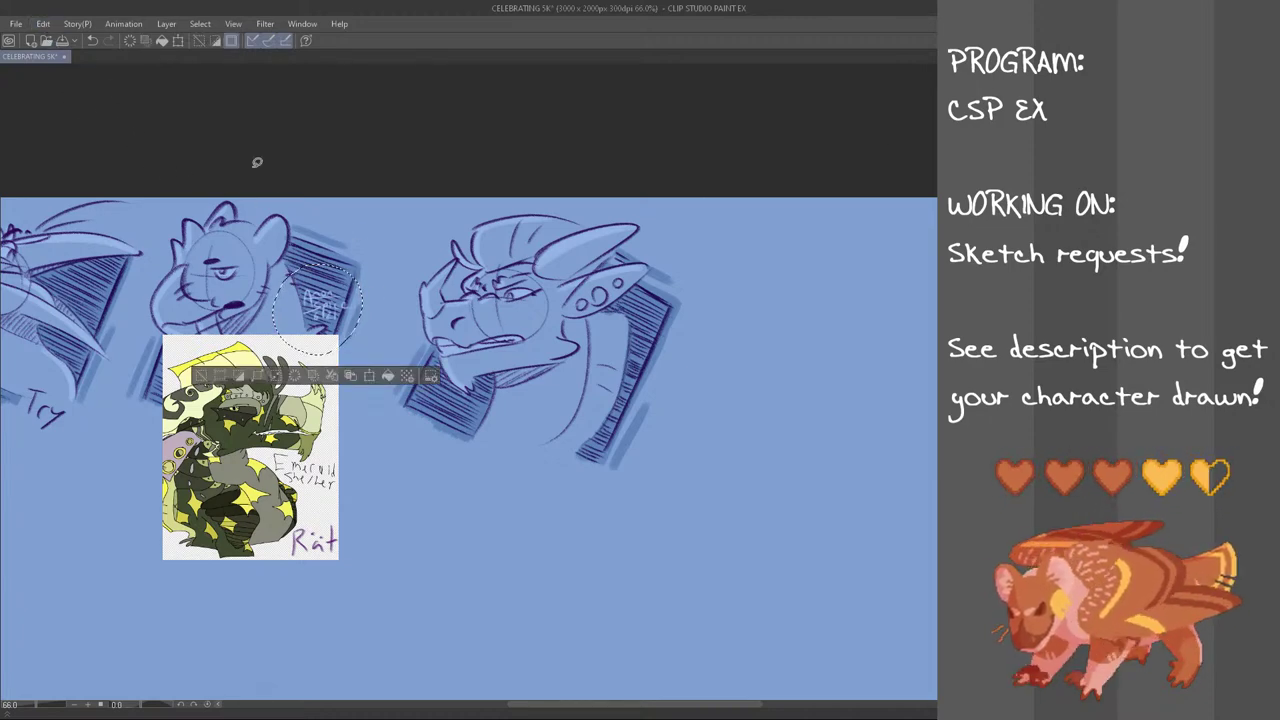
pyautogui.hotkey('ctrl', 't')
pyautogui.moveTo(340, 318); pyautogui.dragTo(474, 424)
pyautogui.press('Return')
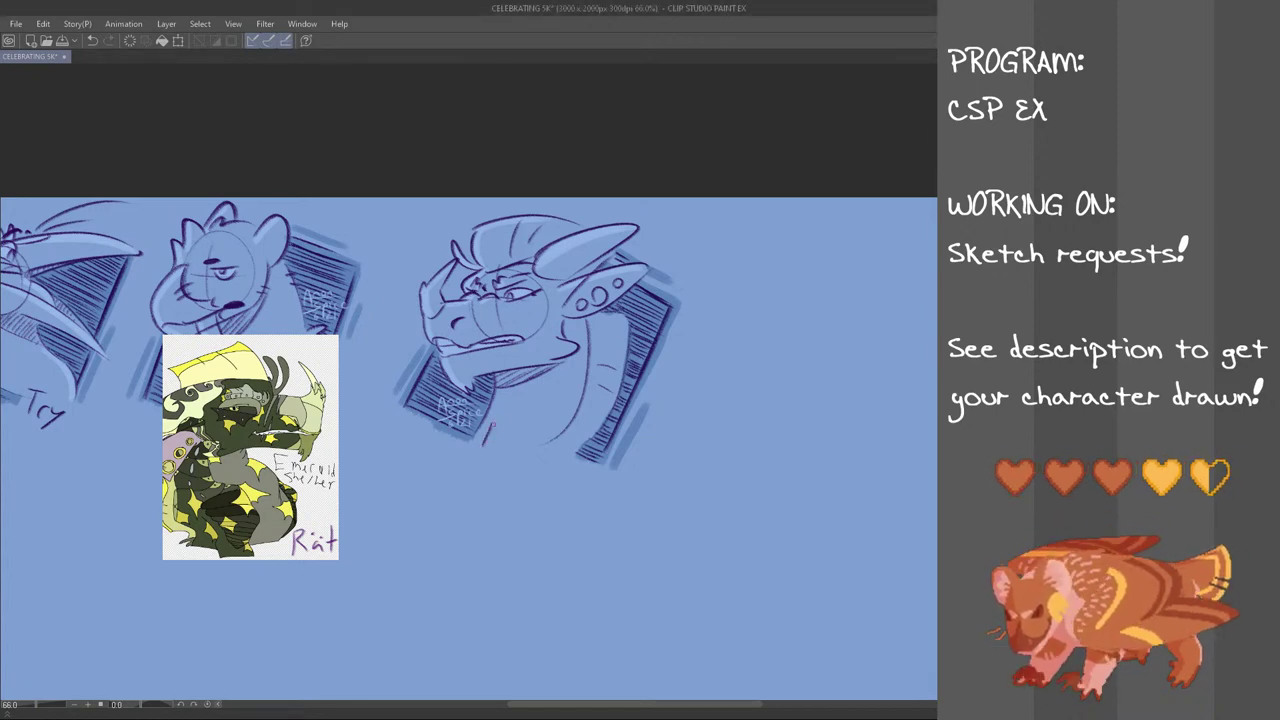
# Handwrite the name "Emerald" along the slanted base of the neck, redoing letters as needed
pyautogui.moveTo(486, 432)
pyautogui.mouseDown()
pyautogui.moveTo(494, 450)
pyautogui.moveTo(548, 461)
pyautogui.mouseUp()
pyautogui.hotkey('ctrl', 'z')
pyautogui.hotkey('ctrl', 'z')
pyautogui.moveTo(556, 464); pyautogui.dragTo(556, 476)
pyautogui.hotkey('ctrl', 'z')
pyautogui.hotkey('ctrl', 'z')
pyautogui.moveTo(564, 452); pyautogui.dragTo(562, 476)
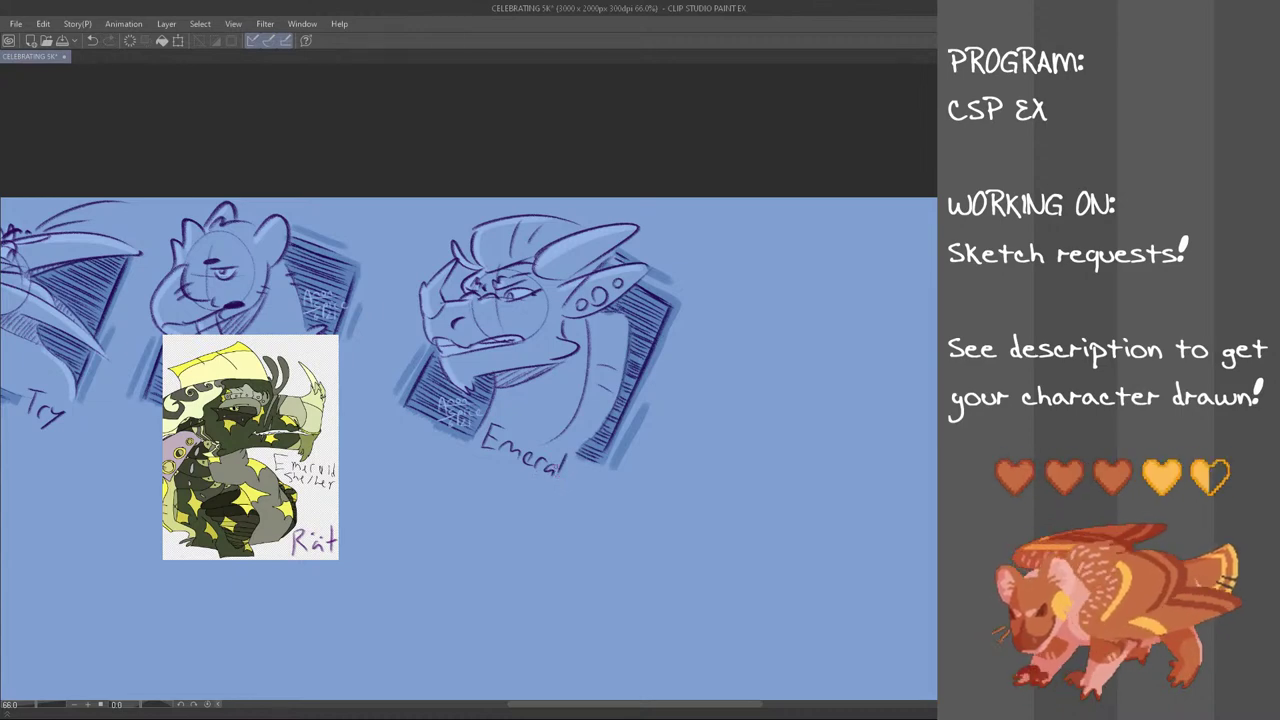
pyautogui.moveTo(570, 468)
pyautogui.mouseDown()
pyautogui.moveTo(573, 482)
pyautogui.moveTo(561, 477)
pyautogui.moveTo(574, 482)
pyautogui.mouseUp()
pyautogui.hotkey('ctrl', 'z')
pyautogui.hotkey('ctrl', 'z')
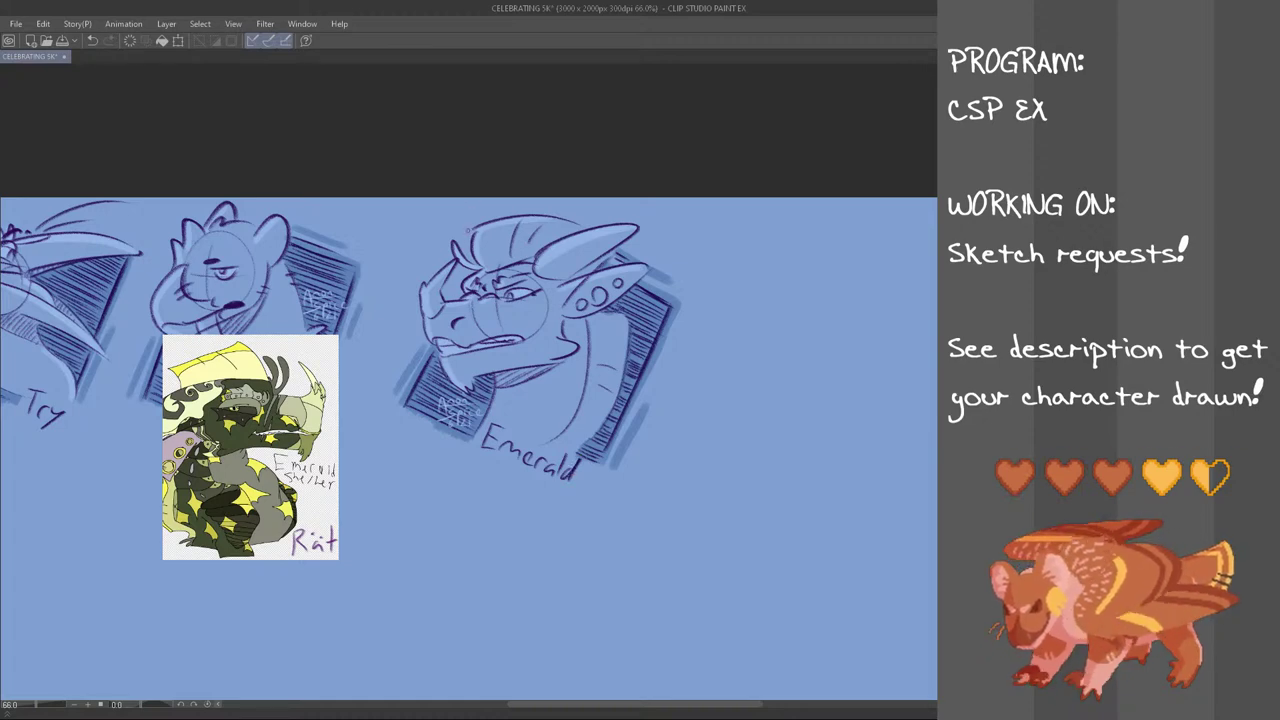
# Hide the pasted reference, select the Emerald sketch, shrink it slightly and move it closer to Coal
pyautogui.scroll(-5, 464, 249)
pyautogui.scroll(4, 464, 250)
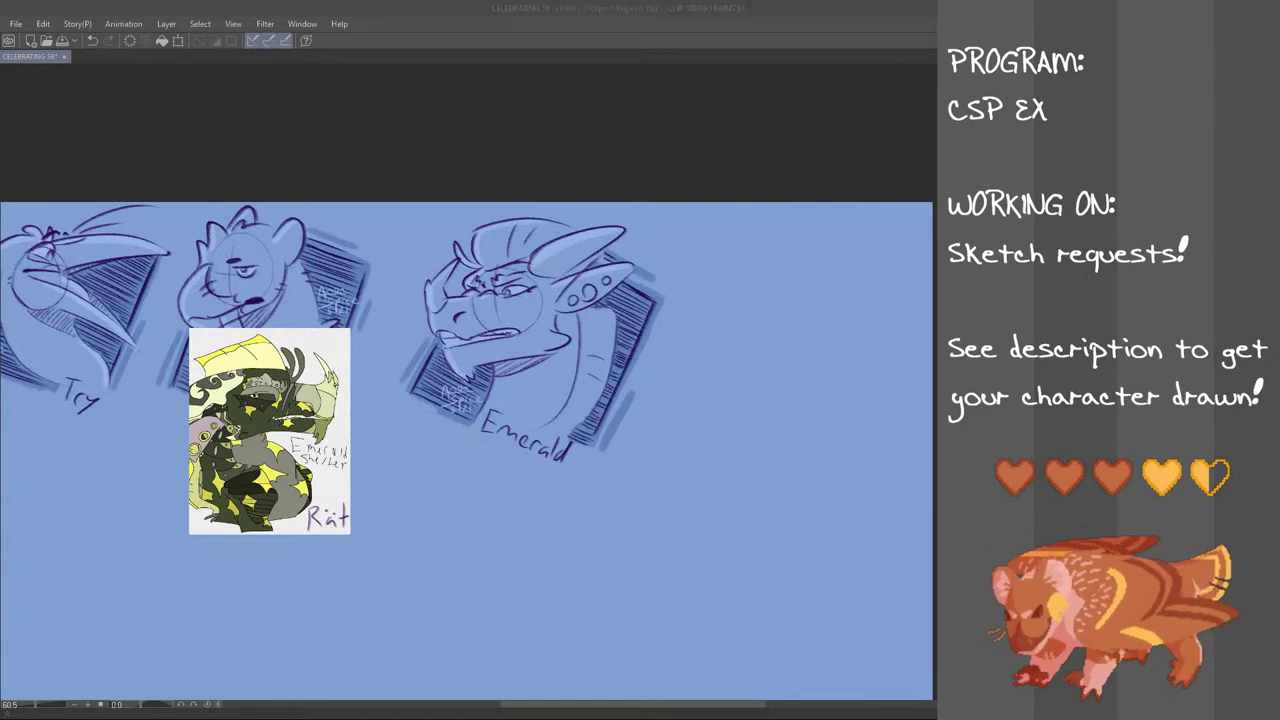
pyautogui.click(649, 272)
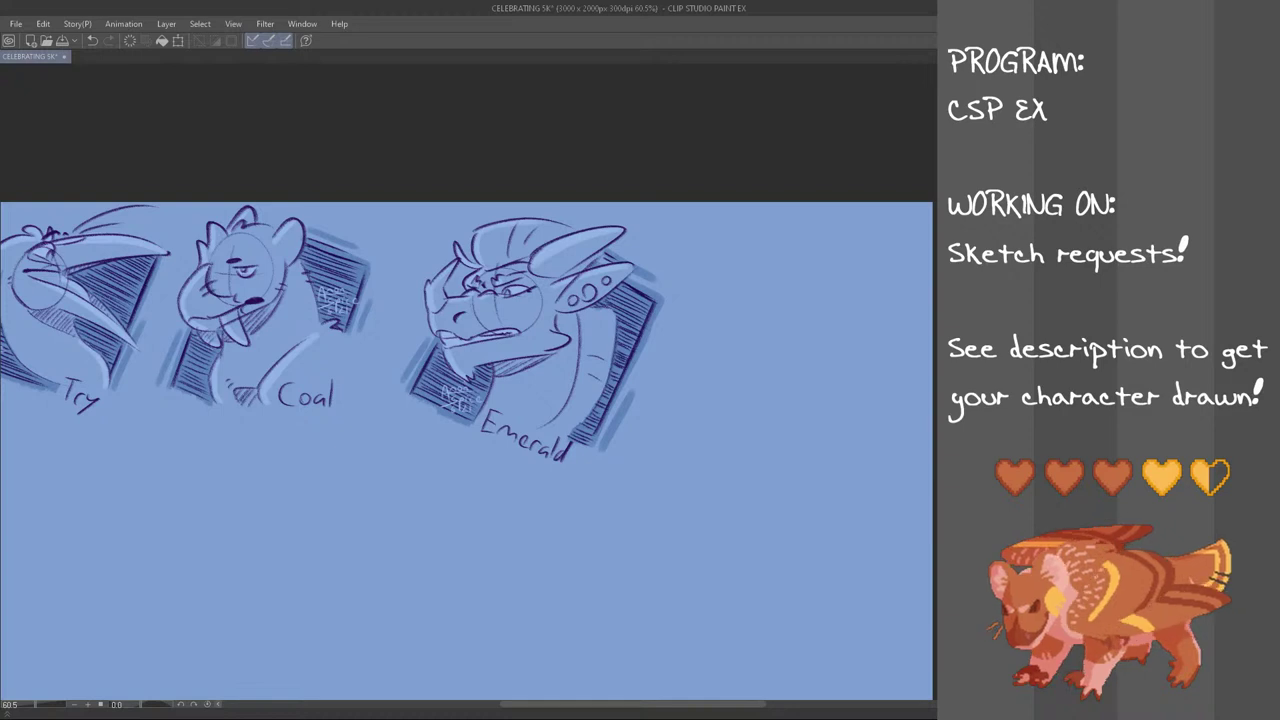
pyautogui.moveTo(700, 245)
pyautogui.mouseDown()
pyautogui.moveTo(600, 500)
pyautogui.moveTo(538, 170)
pyautogui.moveTo(657, 438)
pyautogui.mouseUp()
pyautogui.hotkey('ctrl', 't')
pyautogui.moveTo(727, 505); pyautogui.dragTo(713, 491)
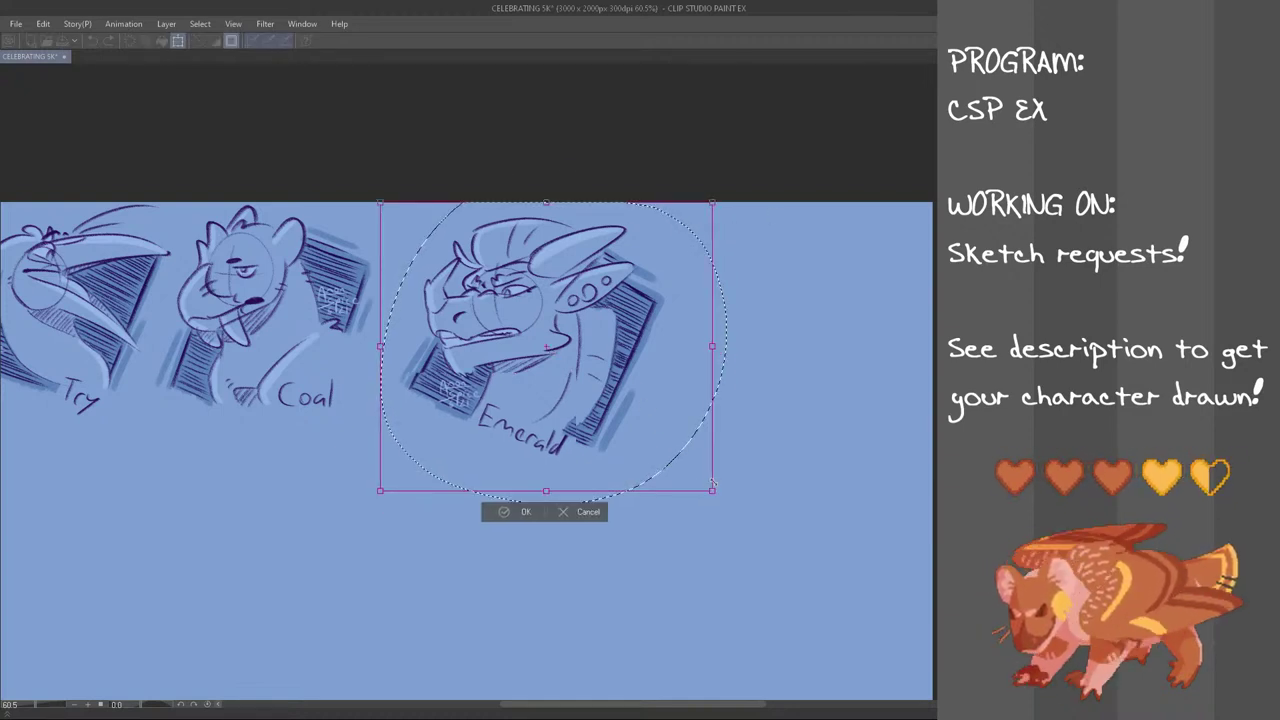
pyautogui.moveTo(600, 434); pyautogui.dragTo(582, 428)
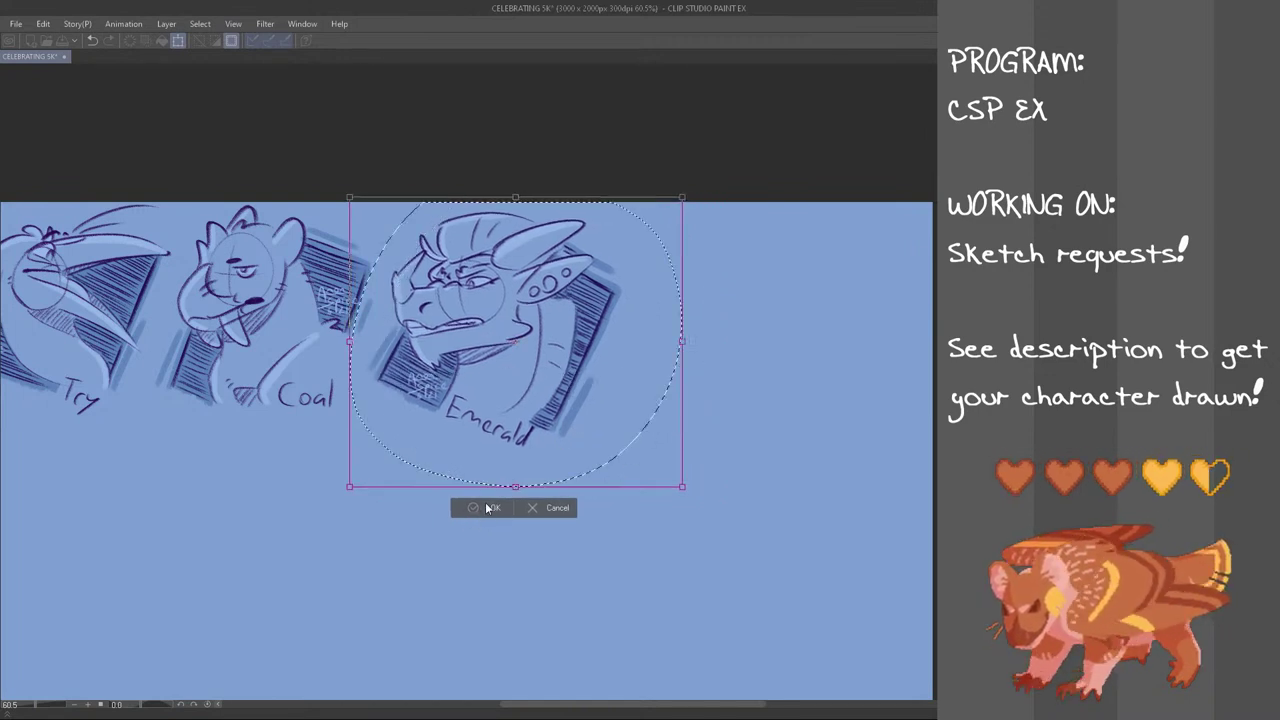
pyautogui.click(490, 509)
pyautogui.hotkey('ctrl', 'd')
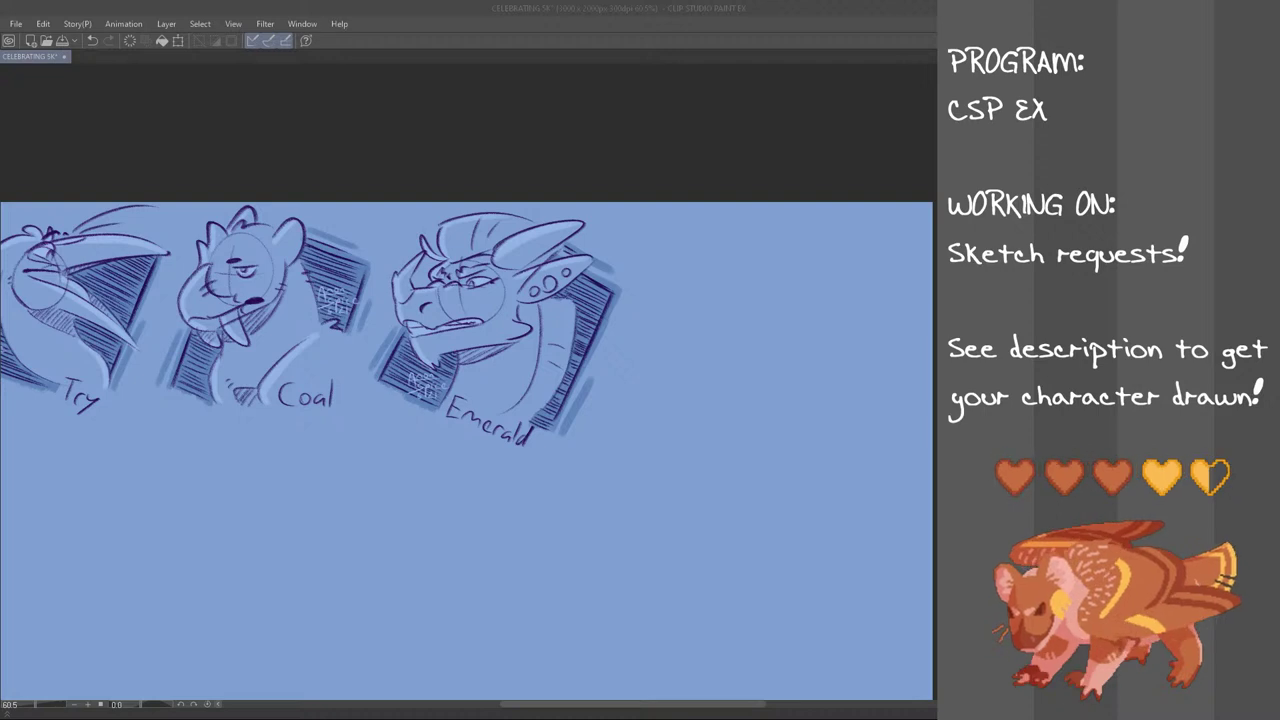
# Paste the next character's reference image and place it below the Coal sketch
pyautogui.click(266, 6)
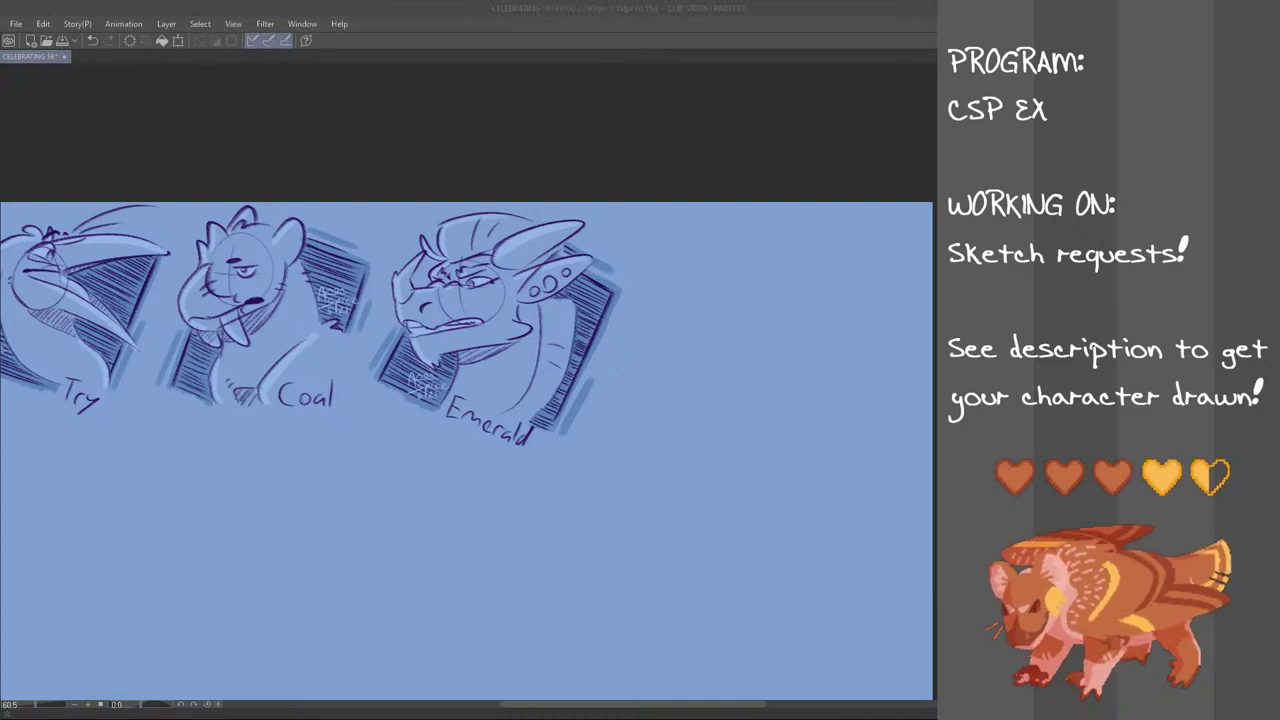
pyautogui.hotkey('alt', 'Tab')
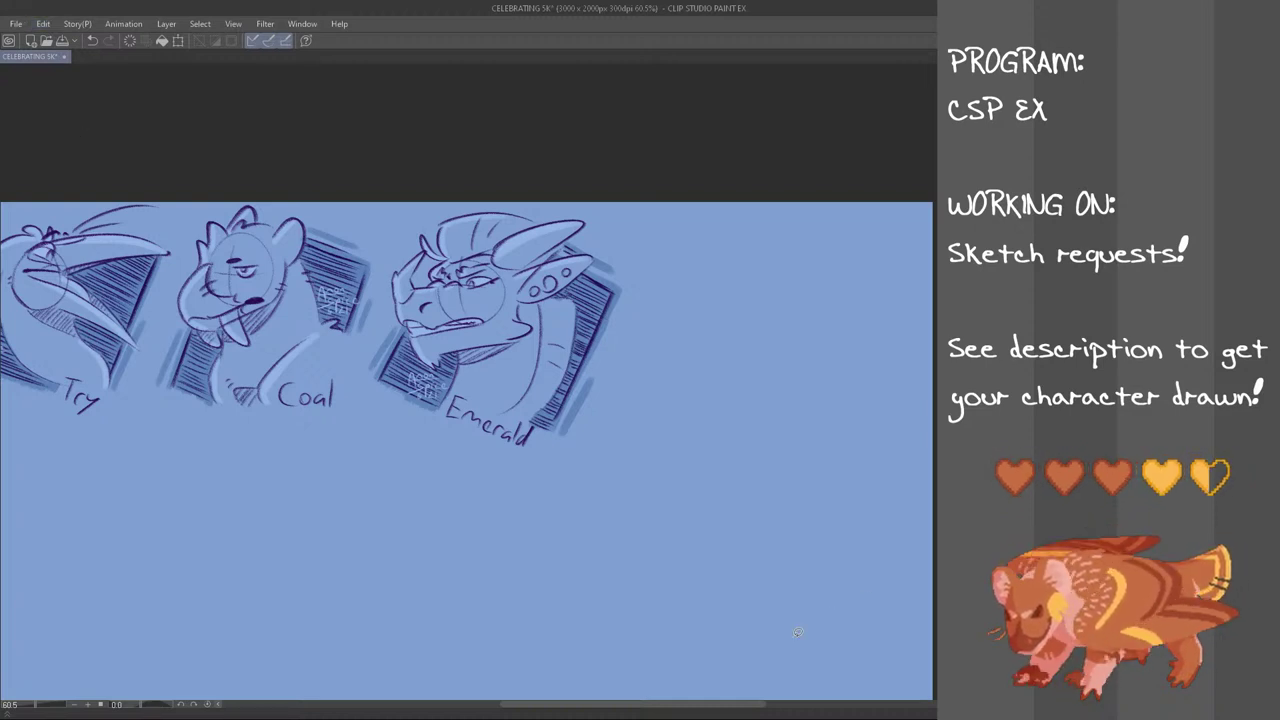
pyautogui.moveTo(722, 709); pyautogui.dragTo(615, 709)
pyautogui.hotkey('ctrl', 't')
pyautogui.moveTo(395, 385); pyautogui.dragTo(663, 536)
pyautogui.press('Return')
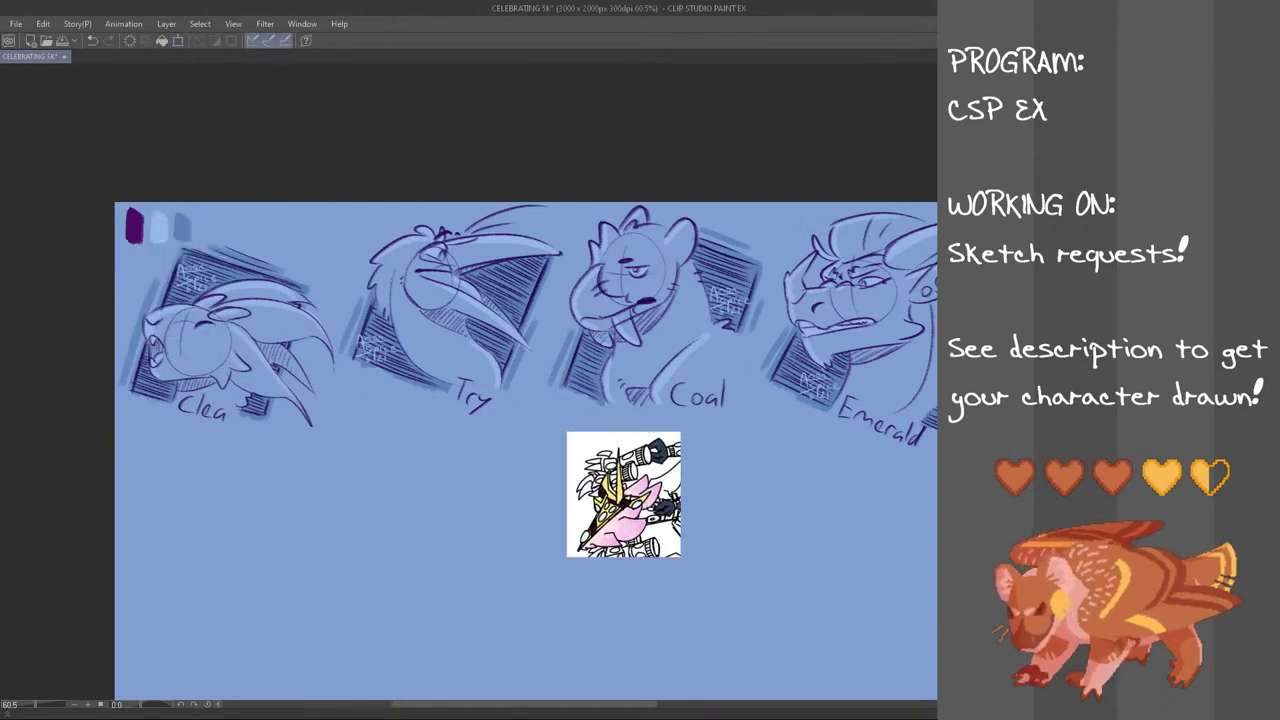
# Handwrite the name "chickendragon" beneath the new reference image
pyautogui.moveTo(572, 567); pyautogui.dragTo(566, 583)
pyautogui.hotkey('ctrl', 'z')
pyautogui.moveTo(571, 562)
pyautogui.mouseDown()
pyautogui.moveTo(581, 583)
pyautogui.moveTo(602, 583)
pyautogui.mouseUp()
pyautogui.click(588, 567)
pyautogui.moveTo(608, 563)
pyautogui.mouseDown()
pyautogui.moveTo(606, 588)
pyautogui.moveTo(629, 583)
pyautogui.mouseUp()
pyautogui.moveTo(631, 584)
pyautogui.mouseDown()
pyautogui.moveTo(672, 576)
pyautogui.moveTo(684, 596)
pyautogui.moveTo(701, 576)
pyautogui.moveTo(722, 584)
pyautogui.mouseUp()
# Move the chickendragon reference and its label to overlap the lower part of the Emerald sketch
pyautogui.moveTo(650, 704); pyautogui.dragTo(750, 702)
pyautogui.hotkey('ctrl', 't')
pyautogui.moveTo(271, 550); pyautogui.dragTo(584, 462)
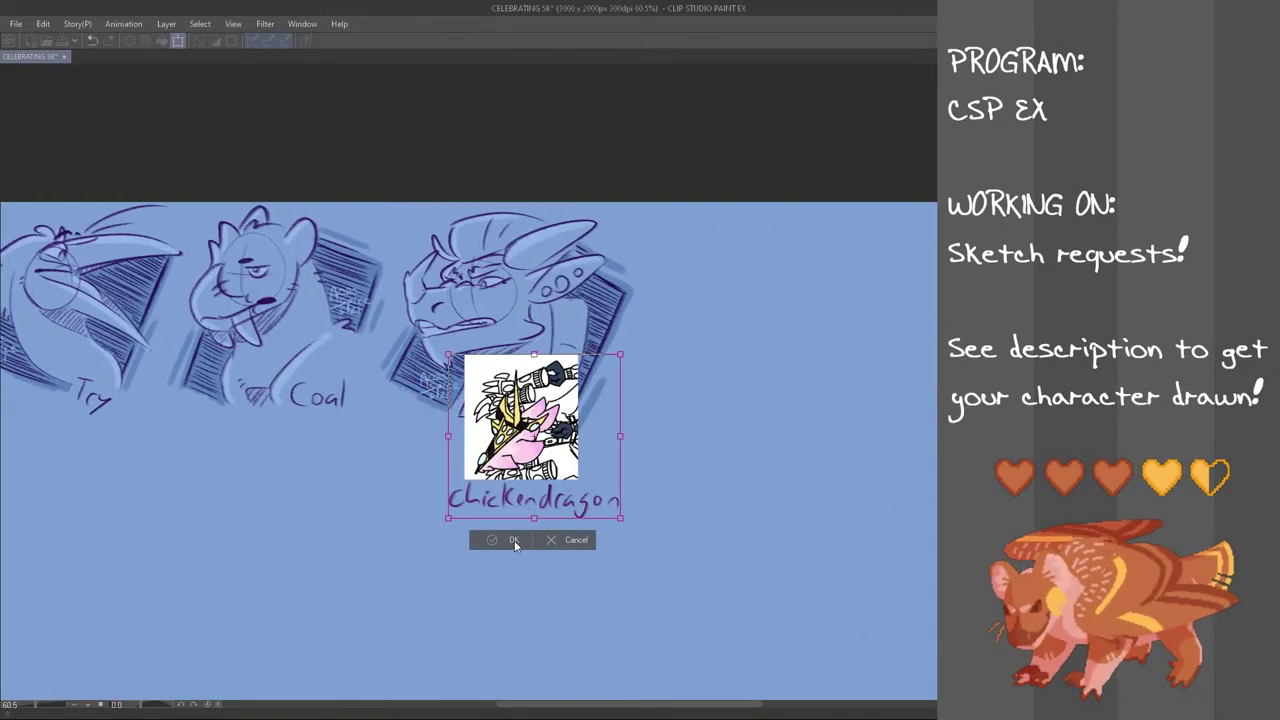
pyautogui.click(512, 537)
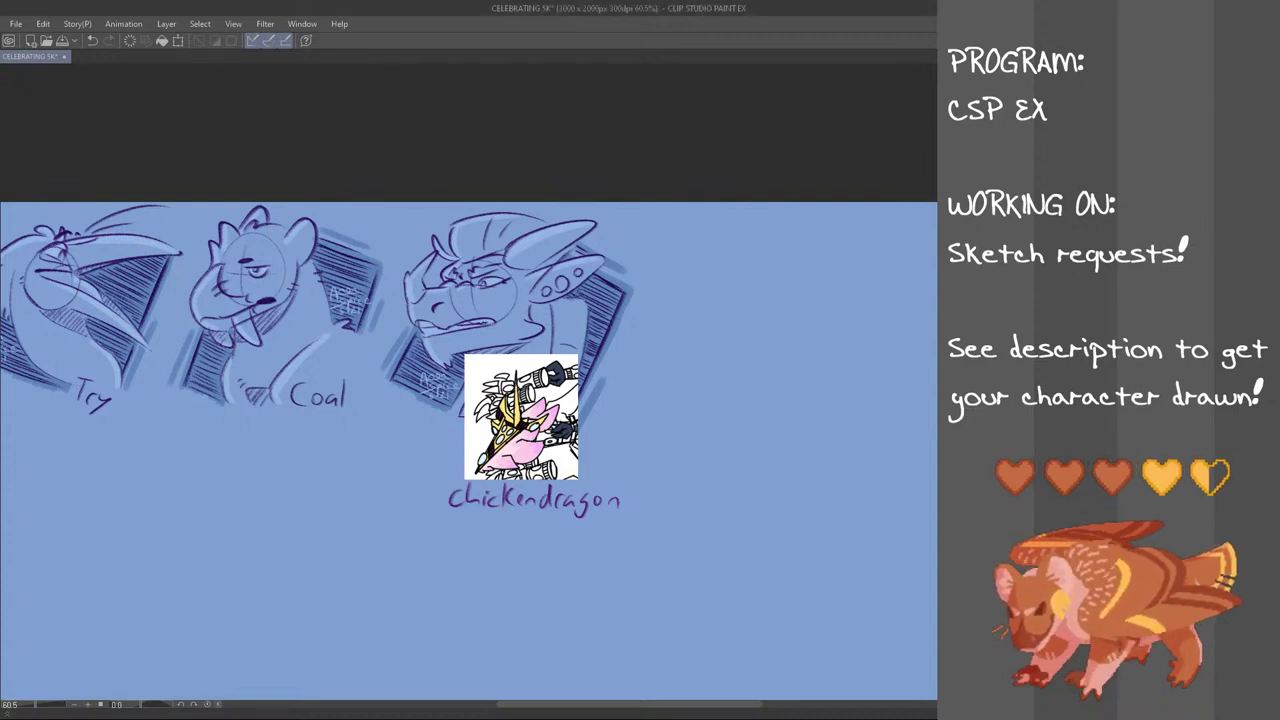
# Draw the slanted upper line of the chickendragon's pointed snout in the empty space beside Emerald, redoing strokes
pyautogui.moveTo(727, 706); pyautogui.dragTo(766, 705)
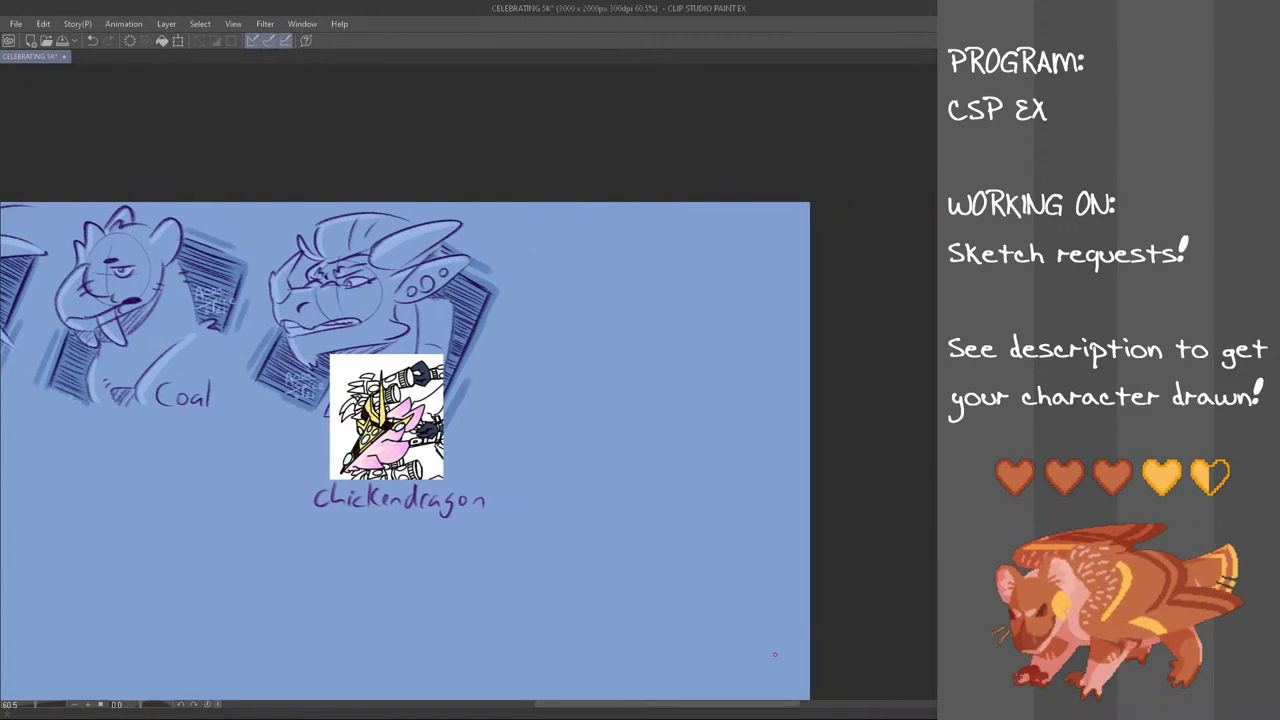
pyautogui.scroll(1, 608, 405)
pyautogui.scroll(1, 600, 421)
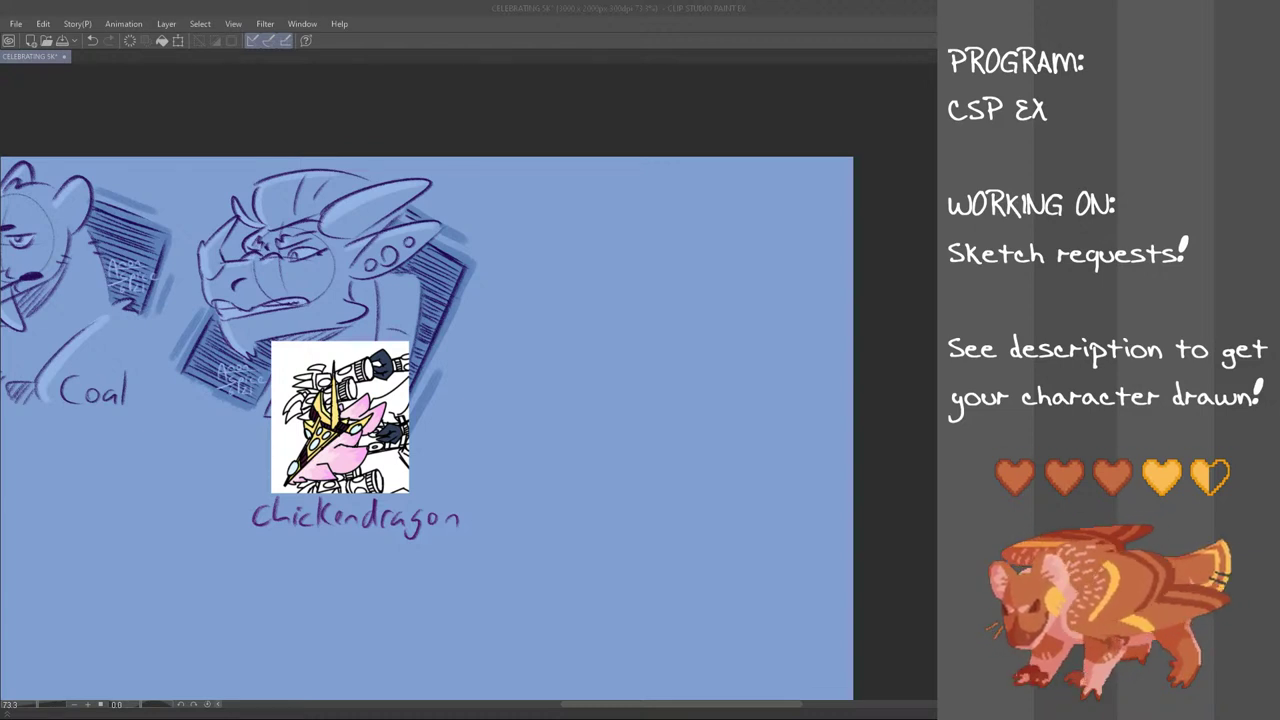
pyautogui.moveTo(666, 706); pyautogui.dragTo(680, 709)
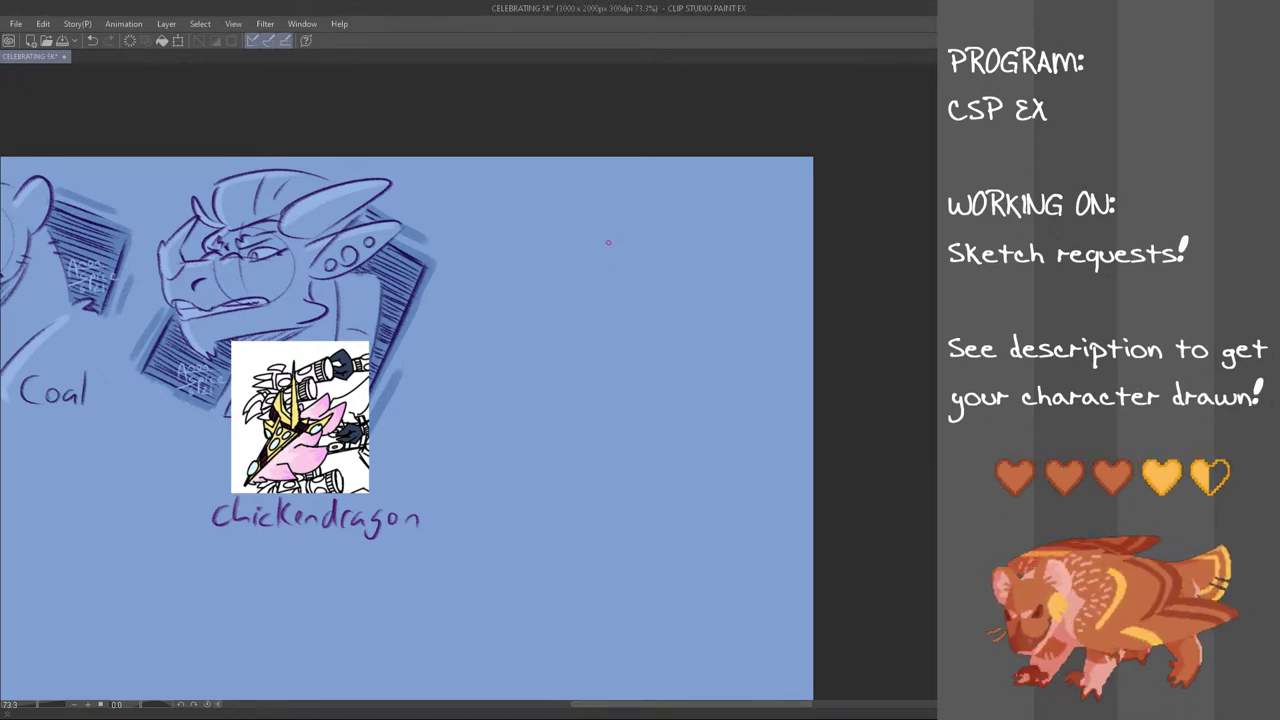
pyautogui.moveTo(571, 294); pyautogui.dragTo(513, 389)
pyautogui.hotkey('ctrl', 'z')
pyautogui.moveTo(630, 273)
pyautogui.mouseDown()
pyautogui.moveTo(500, 359)
pyautogui.moveTo(492, 335)
pyautogui.moveTo(498, 326)
pyautogui.moveTo(506, 345)
pyautogui.moveTo(598, 331)
pyautogui.mouseUp()
pyautogui.hotkey('ctrl', 'z')
pyautogui.hotkey('ctrl', 'z')
pyautogui.hotkey('ctrl', 'z')
pyautogui.hotkey('ctrl', 'z')
# Draw the long lower line of the snout from its tip and add a small oval near the tip
pyautogui.moveTo(478, 346); pyautogui.dragTo(620, 330)
pyautogui.hotkey('ctrl', 'z')
pyautogui.moveTo(467, 346); pyautogui.dragTo(662, 316)
pyautogui.hotkey('ctrl', 'z')
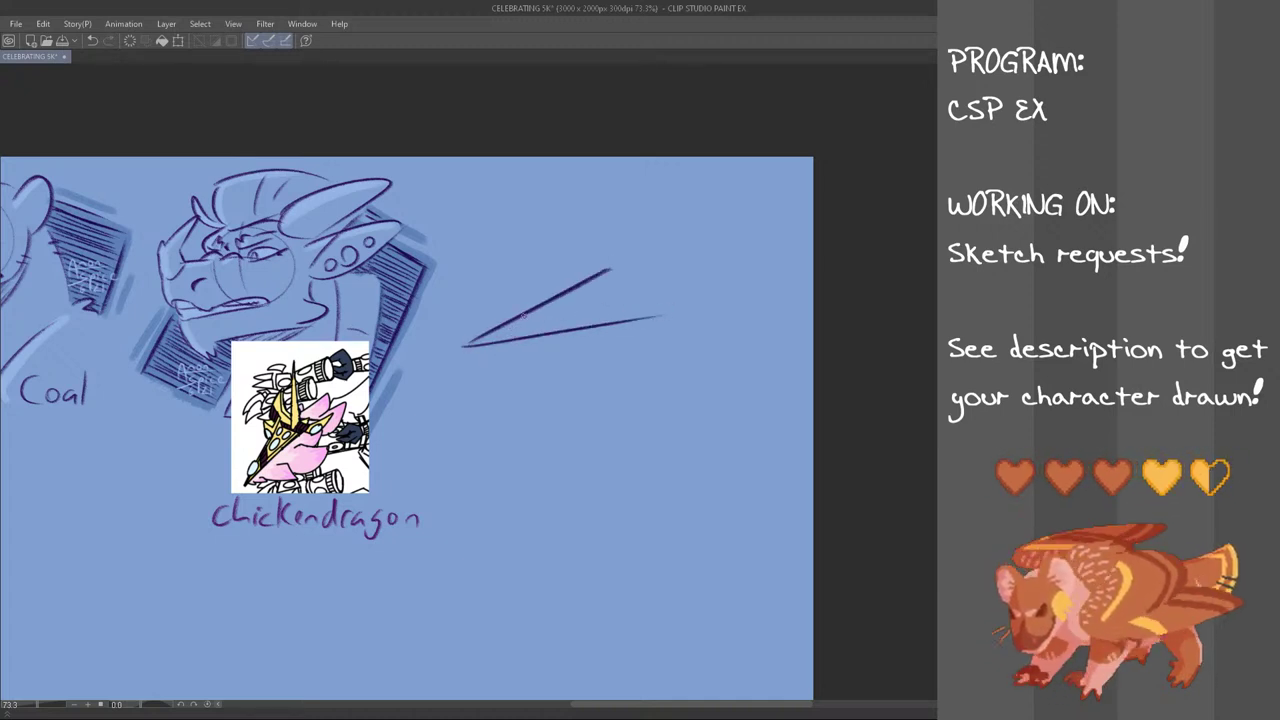
pyautogui.hotkey('ctrl', 'z')
pyautogui.moveTo(466, 346); pyautogui.dragTo(670, 325)
pyautogui.hotkey('ctrl', 'z')
pyautogui.hotkey('ctrl', 'z')
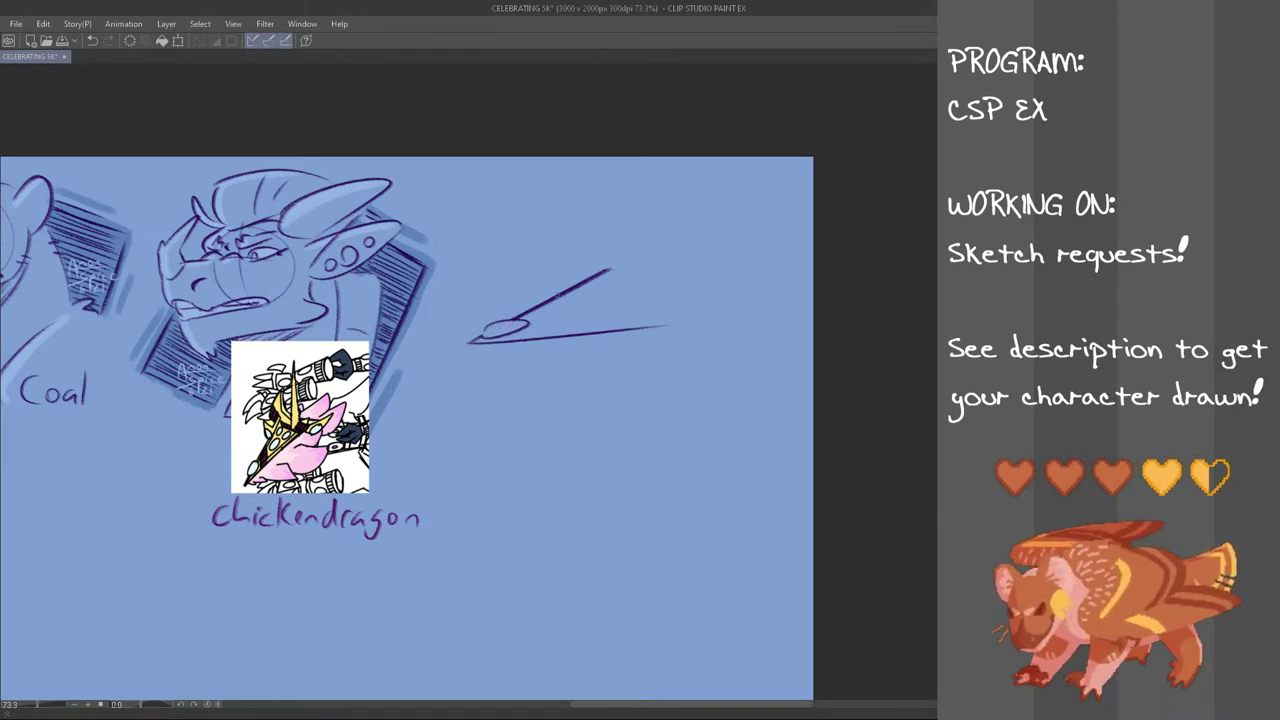
pyautogui.moveTo(566, 314)
pyautogui.mouseDown()
pyautogui.moveTo(607, 300)
pyautogui.moveTo(558, 316)
pyautogui.mouseUp()
pyautogui.hotkey('ctrl', 'z')
pyautogui.hotkey('ctrl', 'z')
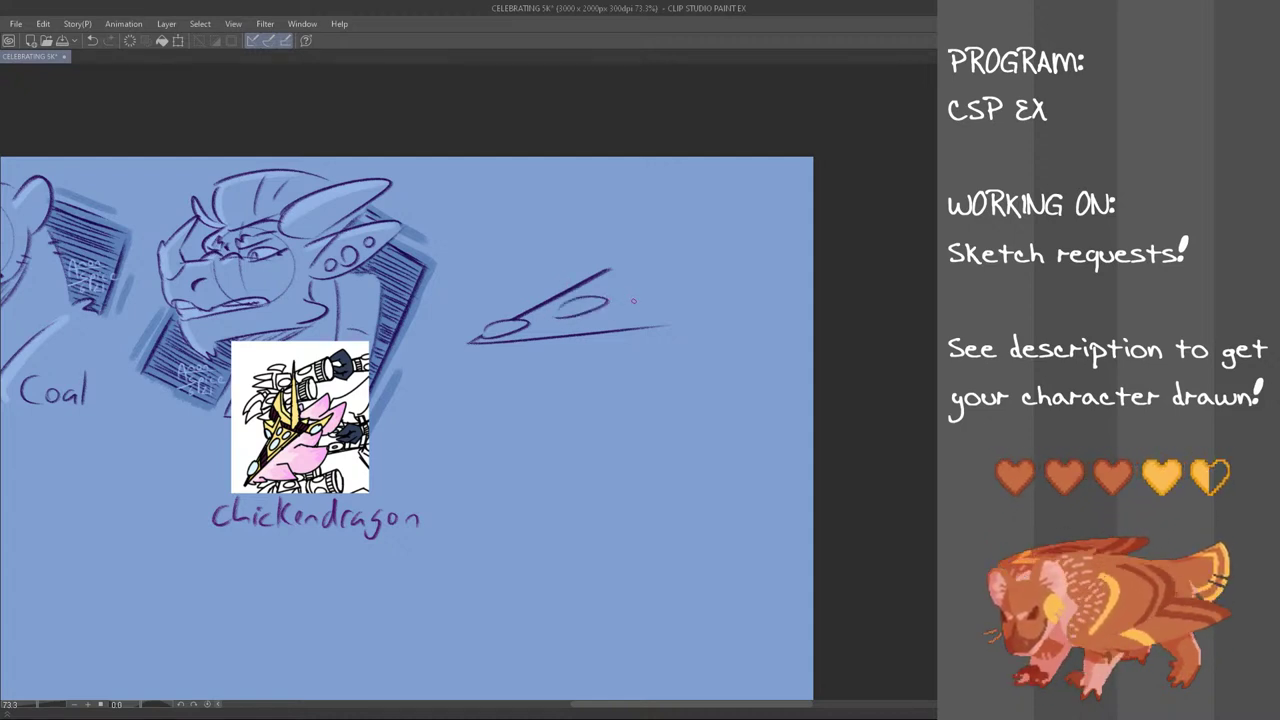
pyautogui.hotkey('ctrl', 'z')
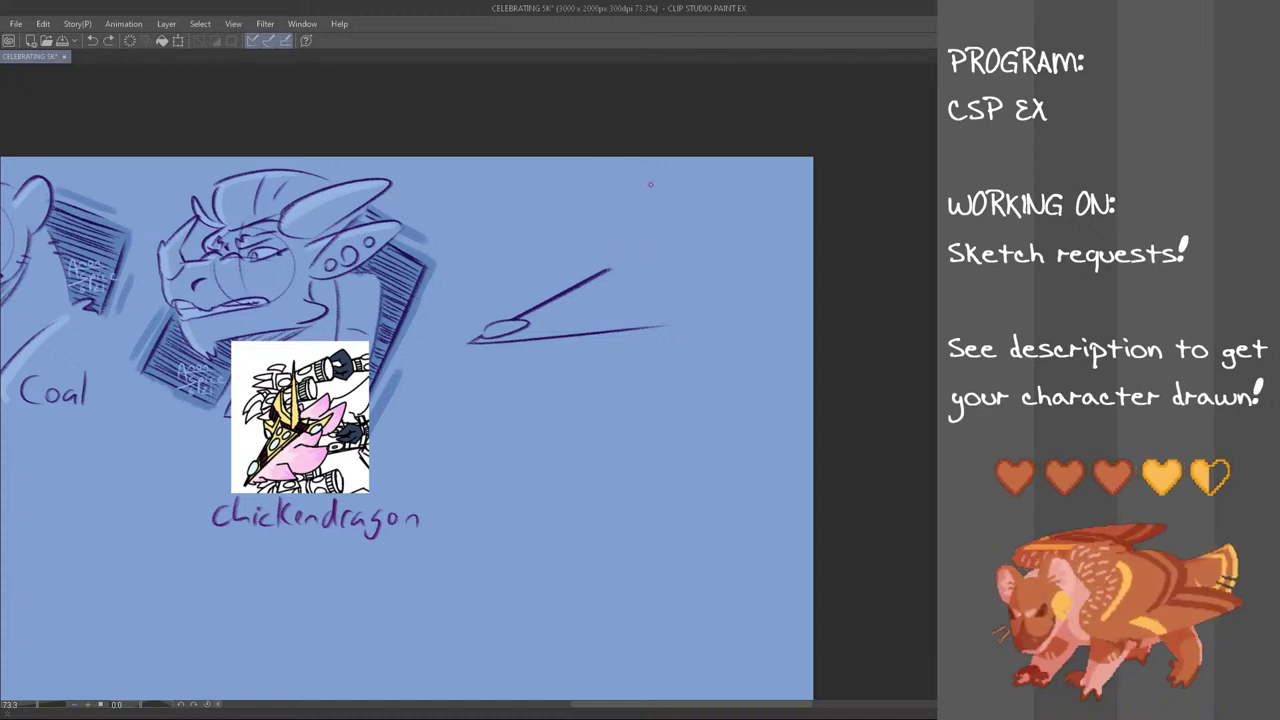
pyautogui.moveTo(694, 172)
pyautogui.mouseDown()
pyautogui.moveTo(652, 250)
pyautogui.moveTo(604, 404)
pyautogui.moveTo(622, 230)
pyautogui.mouseUp()
pyautogui.hotkey('ctrl', 'z')
# Scale the selected snout lines down slightly, keep them in place and clear the selection
pyautogui.hotkey('ctrl', 't')
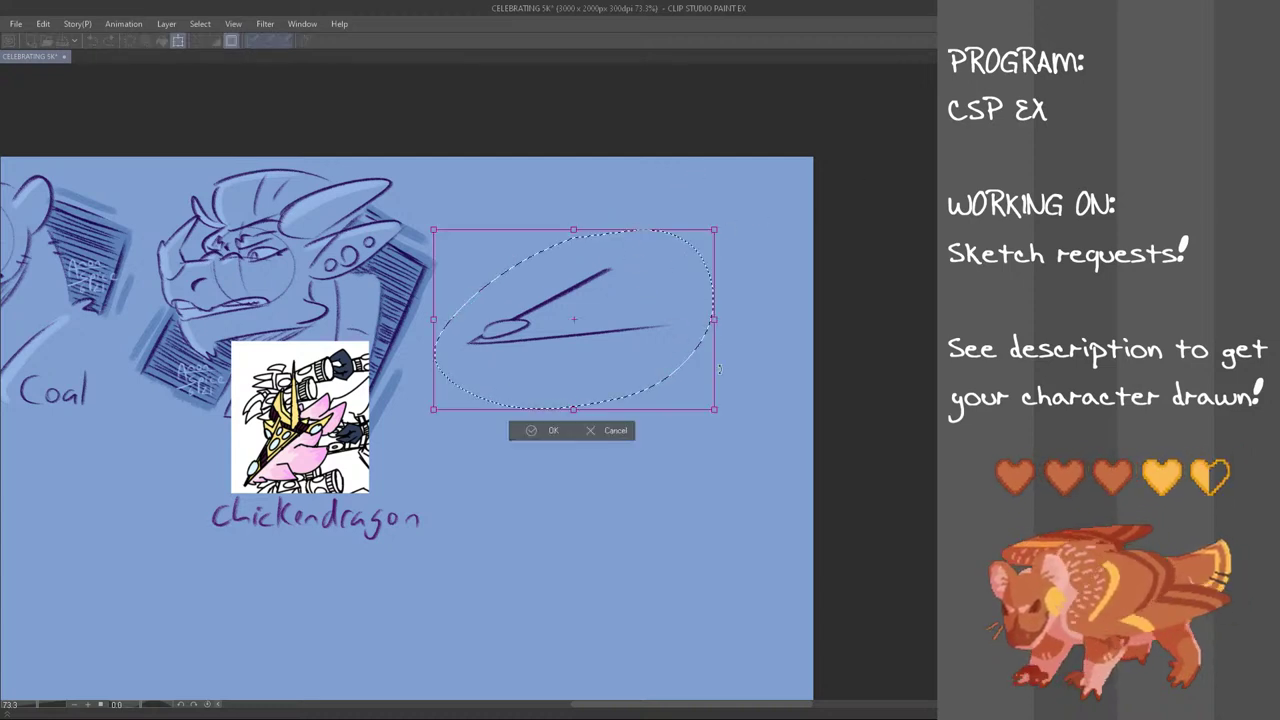
pyautogui.moveTo(714, 409); pyautogui.dragTo(671, 381)
pyautogui.moveTo(601, 356); pyautogui.dragTo(621, 370)
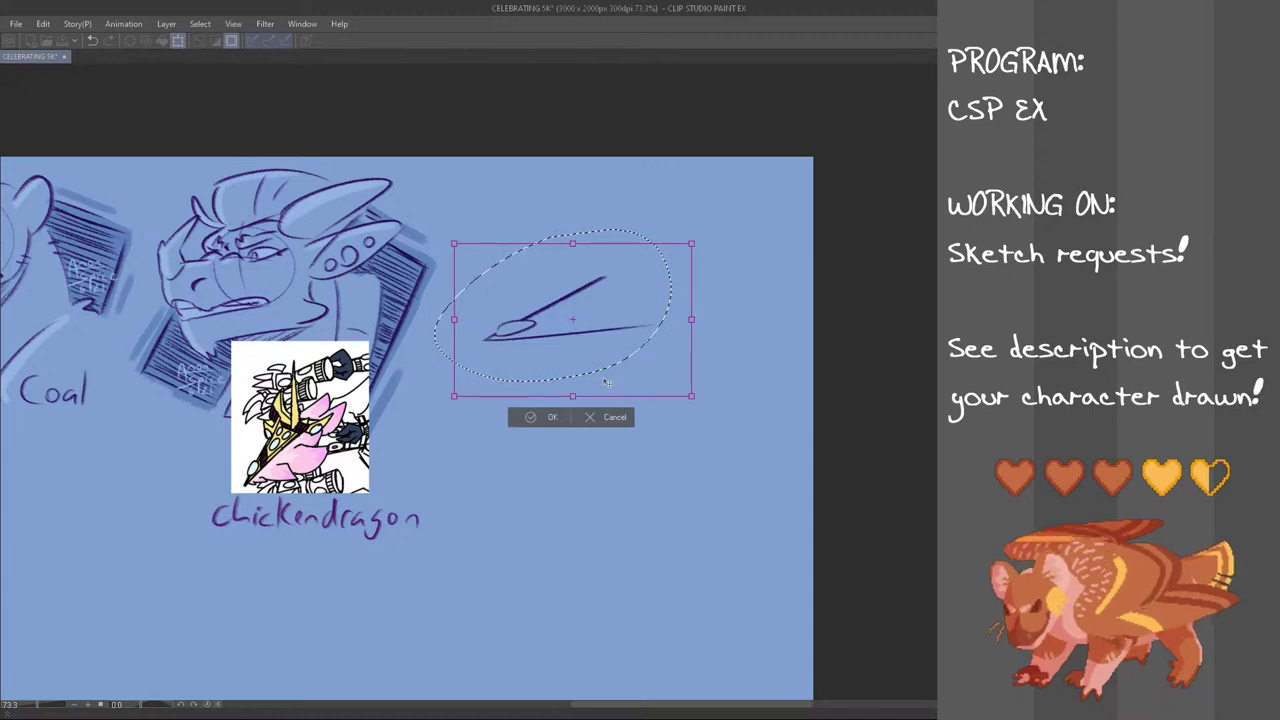
pyautogui.press('Return')
pyautogui.hotkey('ctrl', 'd')
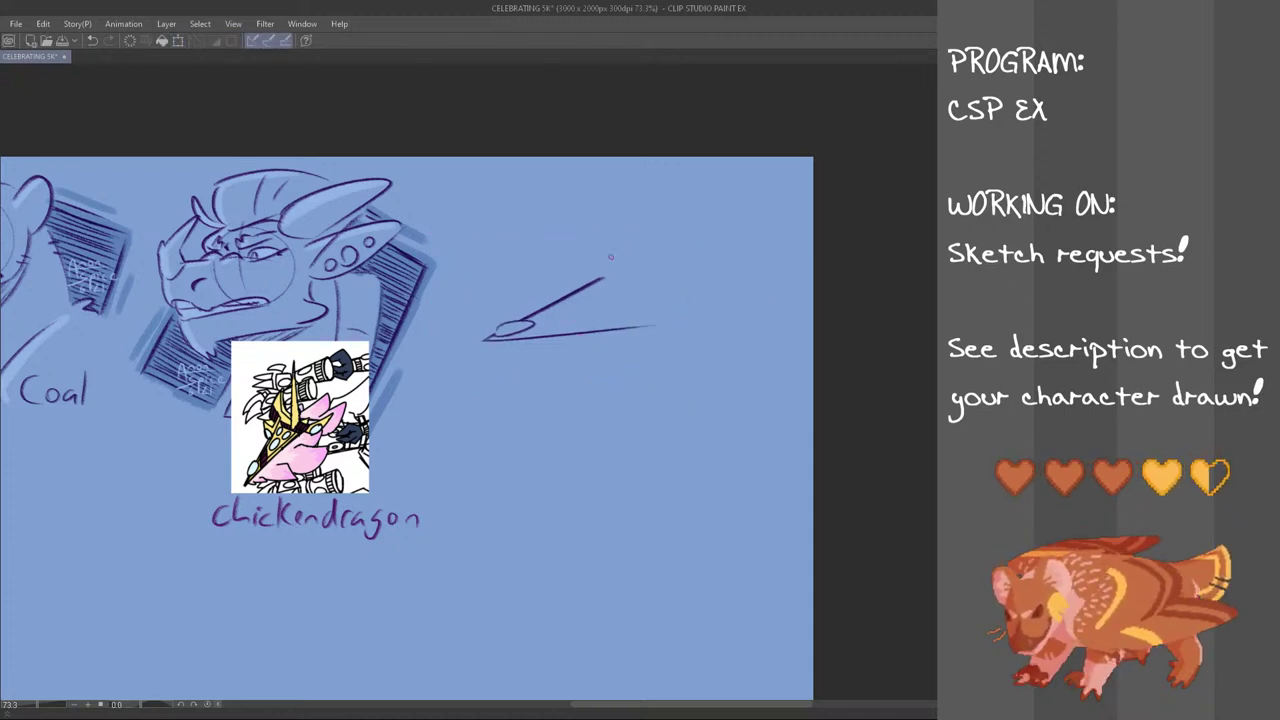
# Draw a tall, narrow spike rising above the back of the snout, redoing strokes as needed
pyautogui.moveTo(622, 272); pyautogui.dragTo(660, 252)
pyautogui.hotkey('ctrl', 'z')
pyautogui.moveTo(620, 296); pyautogui.dragTo(683, 255)
pyautogui.hotkey('ctrl', 'z')
pyautogui.moveTo(622, 288)
pyautogui.mouseDown()
pyautogui.moveTo(687, 169)
pyautogui.moveTo(656, 277)
pyautogui.moveTo(657, 214)
pyautogui.moveTo(685, 171)
pyautogui.moveTo(668, 272)
pyautogui.mouseUp()
pyautogui.hotkey('ctrl', 'z')
pyautogui.hotkey('ctrl', 'z')
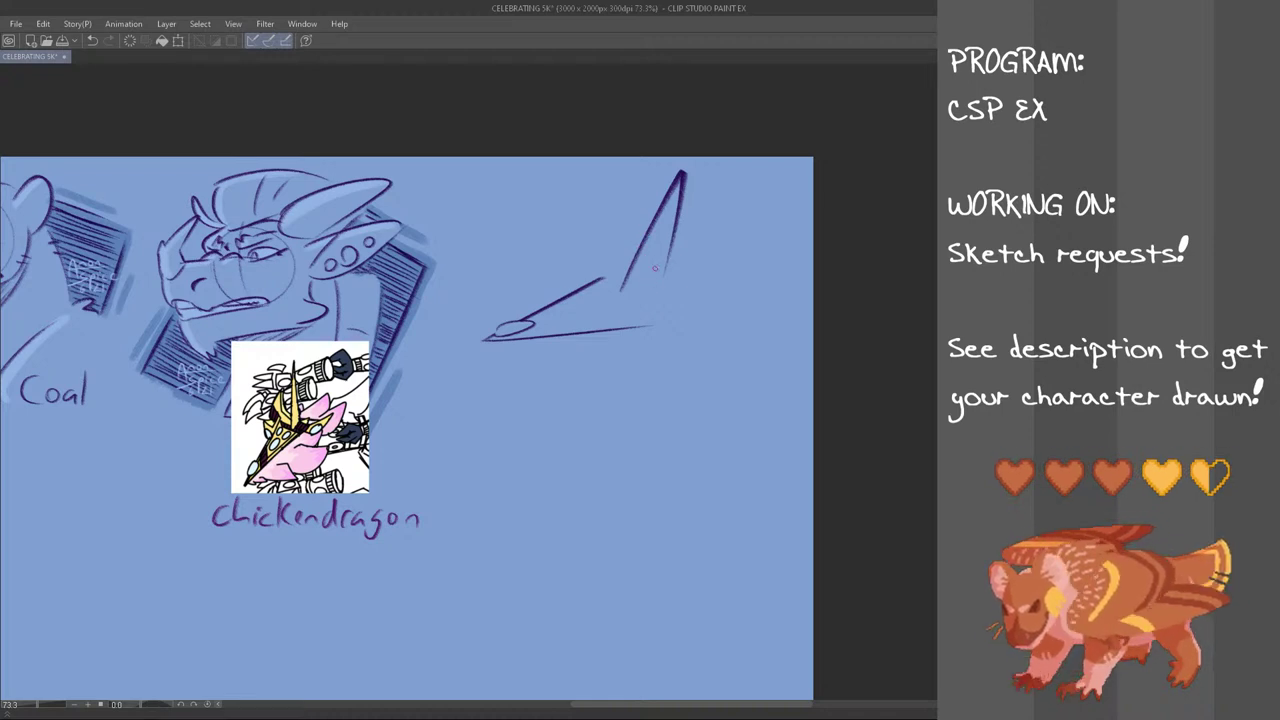
pyautogui.moveTo(670, 250); pyautogui.dragTo(660, 293)
pyautogui.hotkey('ctrl', 'z')
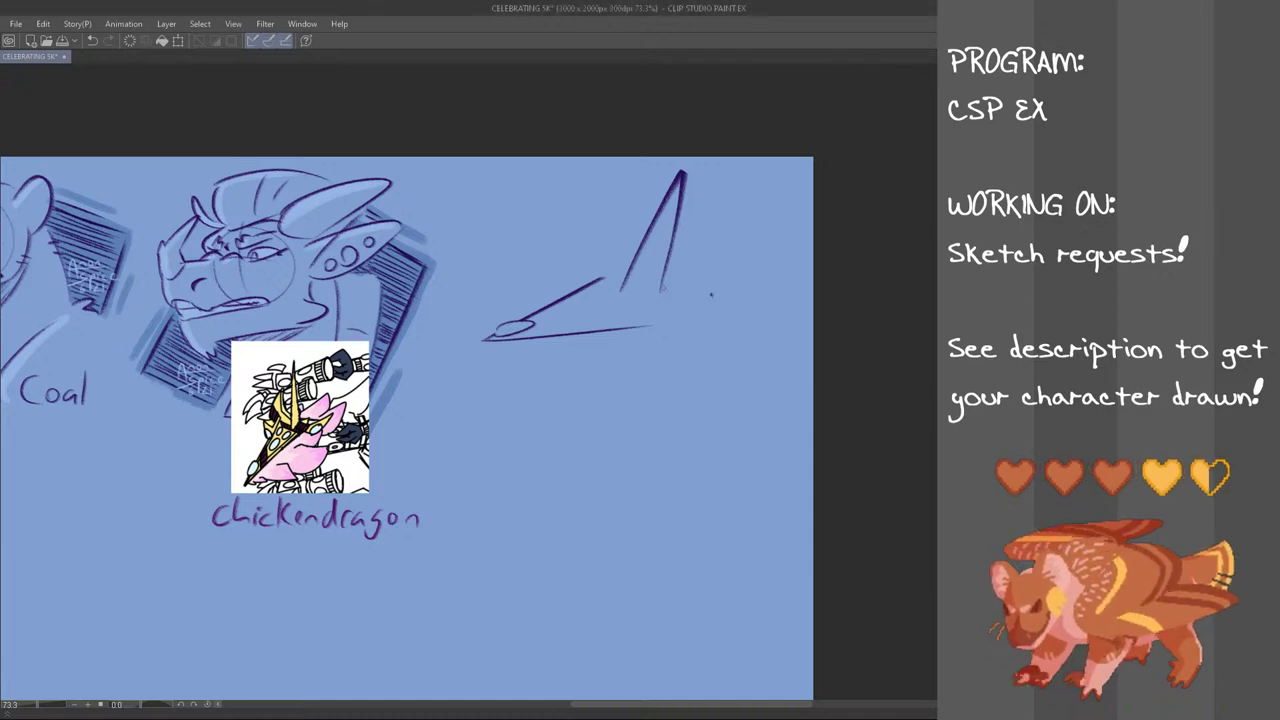
# Draw a second line along the snout's lower edge and short slanted cross lines behind its tip, redoing strokes
pyautogui.moveTo(520, 333); pyautogui.dragTo(656, 318)
pyautogui.hotkey('ctrl', 'z')
pyautogui.moveTo(526, 333); pyautogui.dragTo(656, 319)
pyautogui.moveTo(545, 309); pyautogui.dragTo(535, 334)
pyautogui.hotkey('ctrl', 'z')
pyautogui.hotkey('ctrl', 'z')
pyautogui.moveTo(565, 300); pyautogui.dragTo(554, 343)
pyautogui.hotkey('ctrl', 'z')
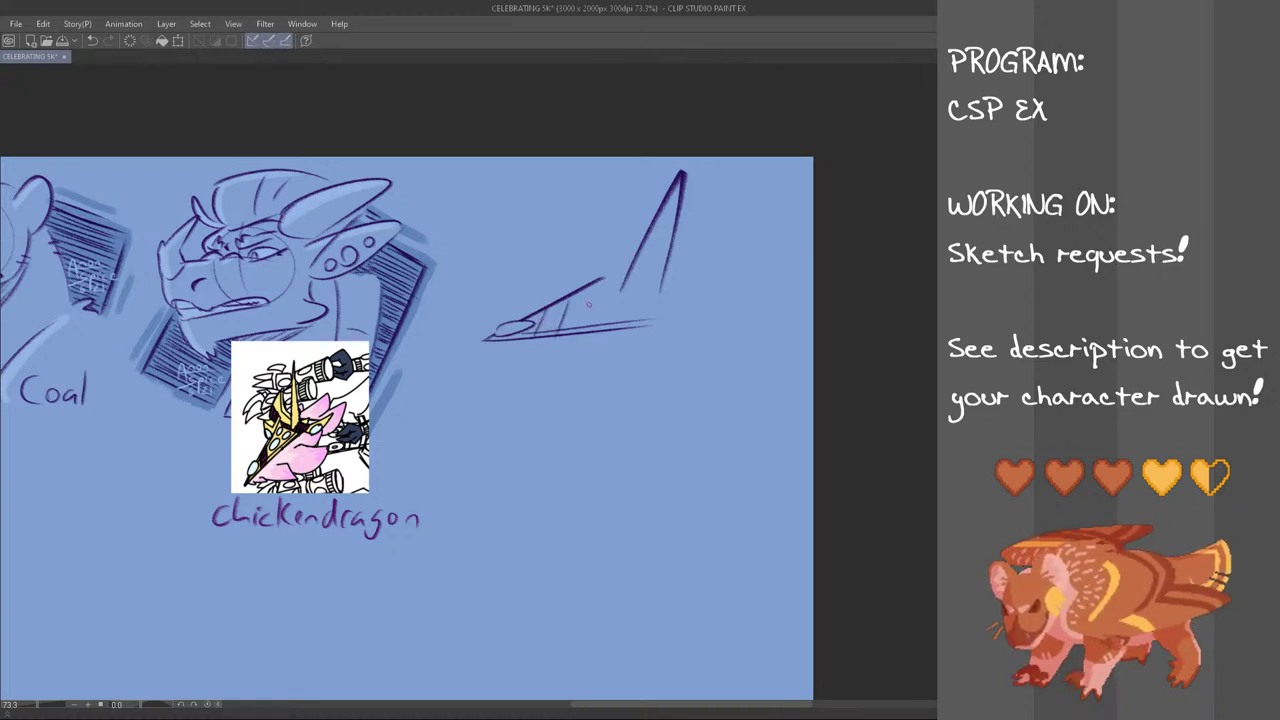
# Add flat oval markings along the snout up to the base of the tall spike, redoing strokes
pyautogui.moveTo(585, 303)
pyautogui.mouseDown()
pyautogui.moveTo(647, 310)
pyautogui.moveTo(622, 282)
pyautogui.moveTo(631, 299)
pyautogui.mouseUp()
pyautogui.hotkey('ctrl', 'z')
pyautogui.hotkey('ctrl', 'z')
pyautogui.hotkey('ctrl', 'z')
pyautogui.hotkey('ctrl', 'z')
pyautogui.hotkey('ctrl', 'z')
pyautogui.hotkey('ctrl', 'z')
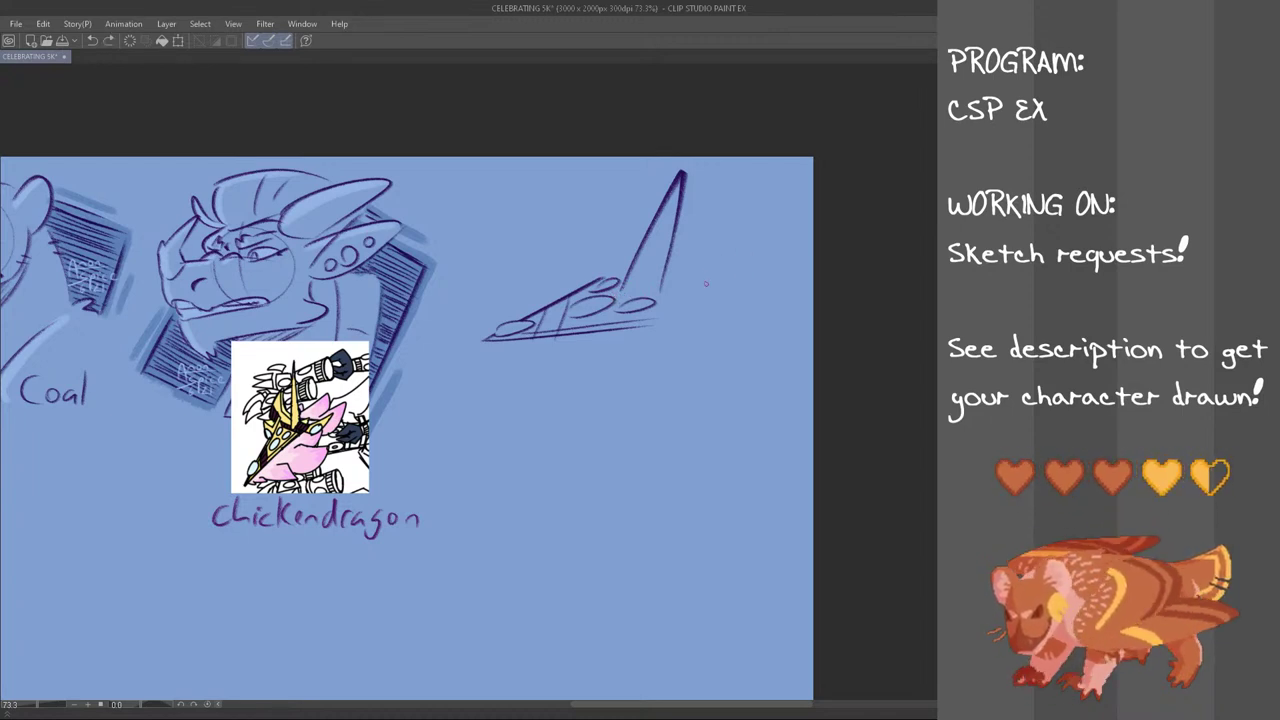
# Draw a pointed plate extending backward from the spike's base, with a small oval on it
pyautogui.moveTo(662, 296)
pyautogui.mouseDown()
pyautogui.moveTo(692, 320)
pyautogui.moveTo(678, 346)
pyautogui.moveTo(746, 327)
pyautogui.moveTo(685, 340)
pyautogui.mouseUp()
pyautogui.hotkey('ctrl', 'z')
pyautogui.hotkey('ctrl', 'z')
pyautogui.hotkey('ctrl', 'z')
pyautogui.hotkey('ctrl', 'z')
pyautogui.hotkey('ctrl', 'z')
pyautogui.hotkey('ctrl', 'z')
pyautogui.hotkey('ctrl', 'z')
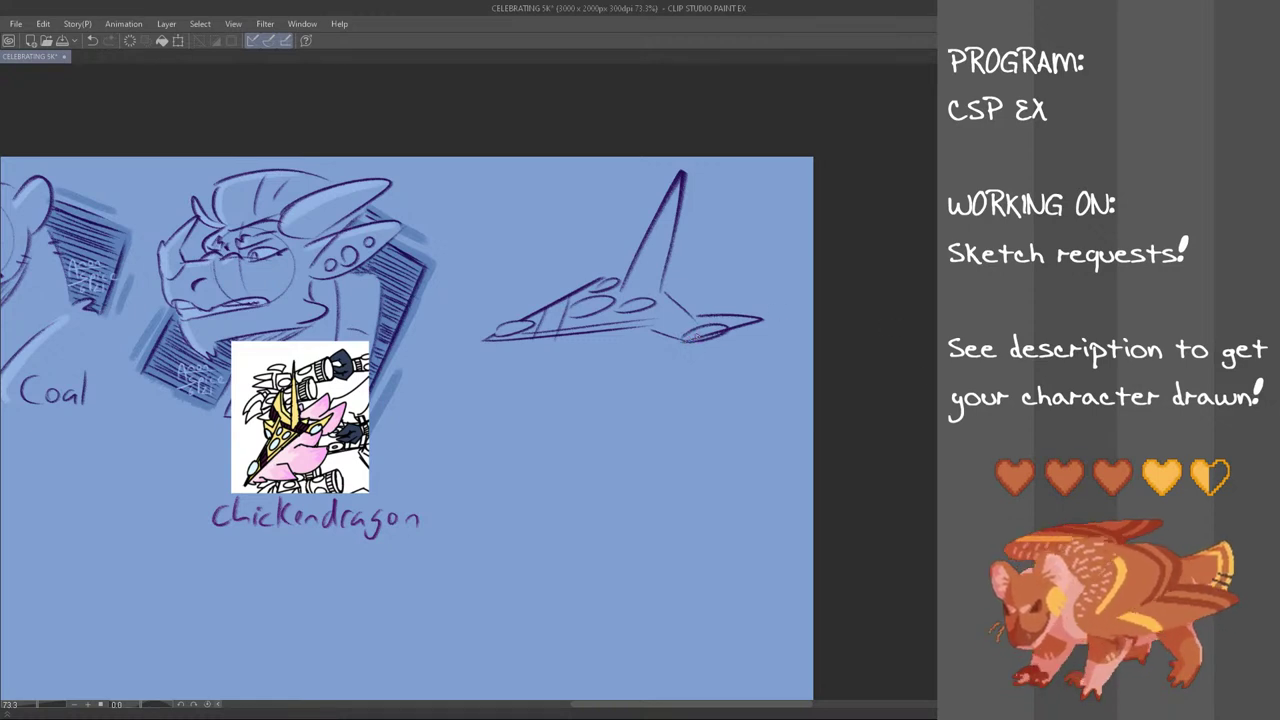
pyautogui.moveTo(701, 337)
pyautogui.mouseDown()
pyautogui.moveTo(716, 333)
pyautogui.moveTo(698, 339)
pyautogui.mouseUp()
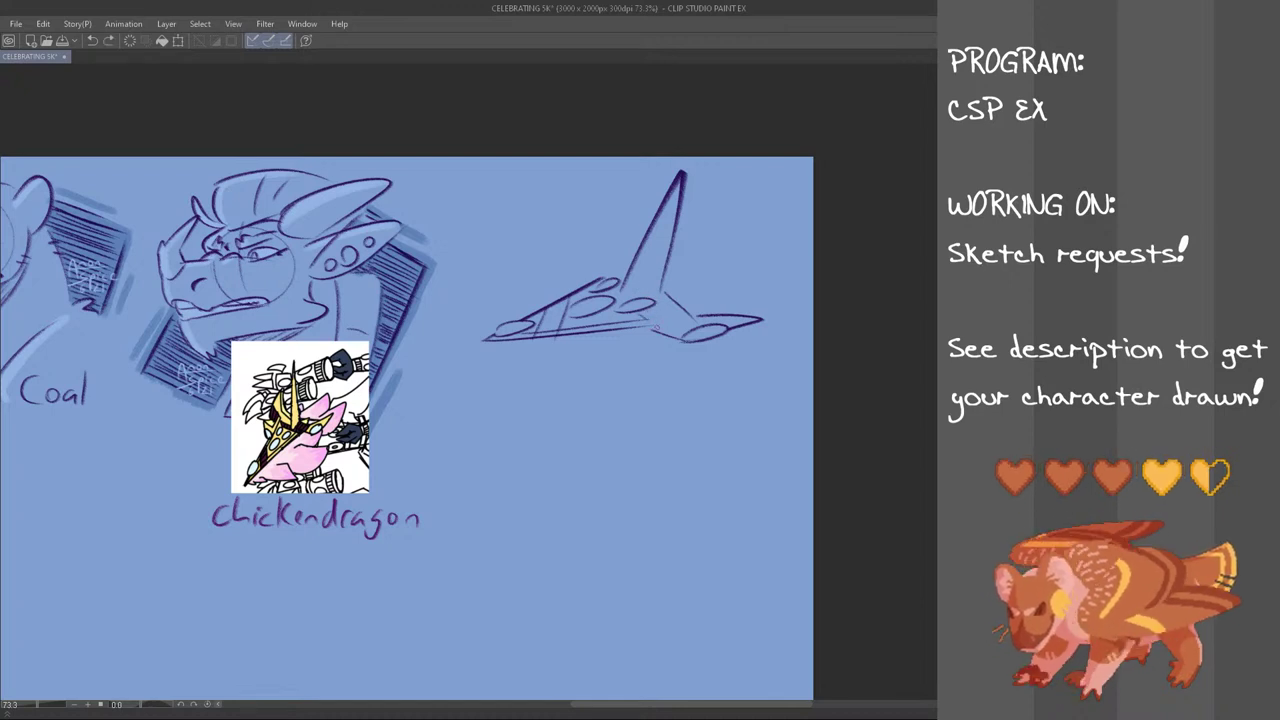
# Add band lines to the rear plate and light hatching between the snout's ovals, redoing strokes
pyautogui.moveTo(640, 319)
pyautogui.mouseDown()
pyautogui.moveTo(662, 332)
pyautogui.moveTo(644, 318)
pyautogui.mouseUp()
pyautogui.hotkey('ctrl', 'z')
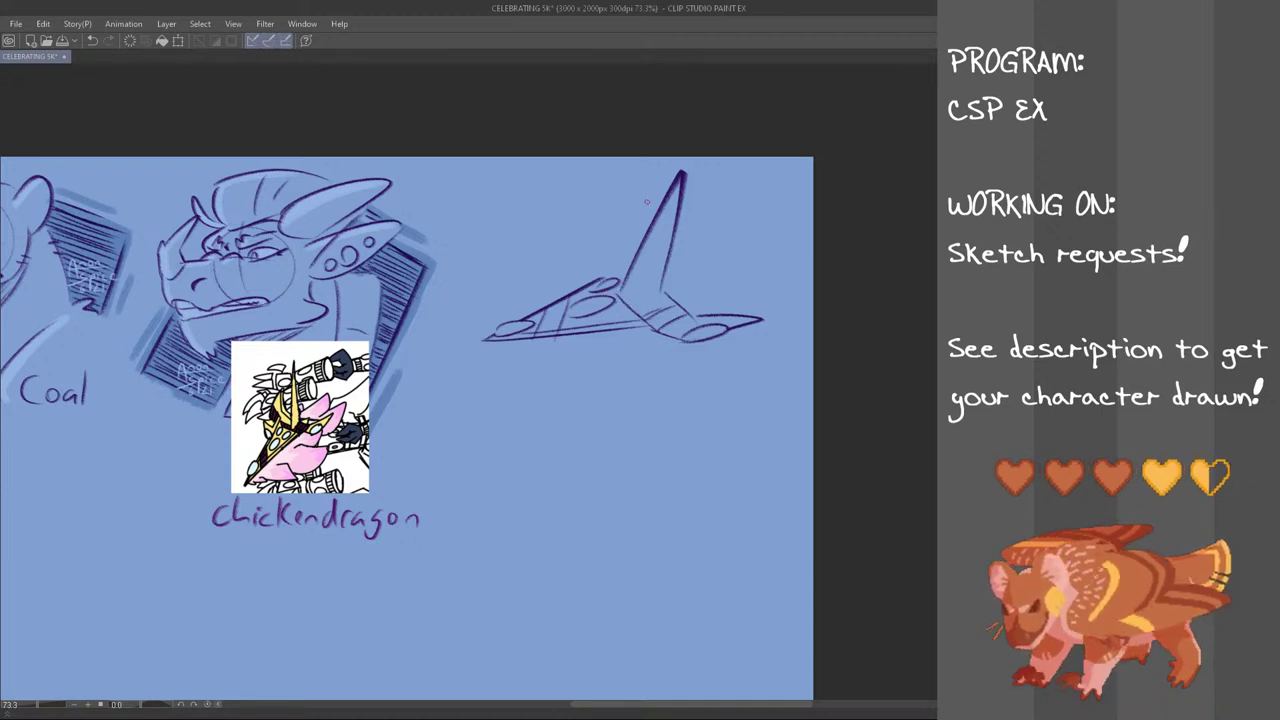
pyautogui.moveTo(622, 293)
pyautogui.mouseDown()
pyautogui.moveTo(665, 298)
pyautogui.moveTo(650, 297)
pyautogui.mouseUp()
pyautogui.hotkey('ctrl', 'z')
pyautogui.hotkey('ctrl', 'z')
pyautogui.moveTo(562, 320)
pyautogui.mouseDown()
pyautogui.moveTo(543, 329)
pyautogui.moveTo(560, 312)
pyautogui.mouseUp()
pyautogui.hotkey('ctrl', 'z')
pyautogui.moveTo(551, 309); pyautogui.dragTo(630, 311)
pyautogui.hotkey('ctrl', 'z')
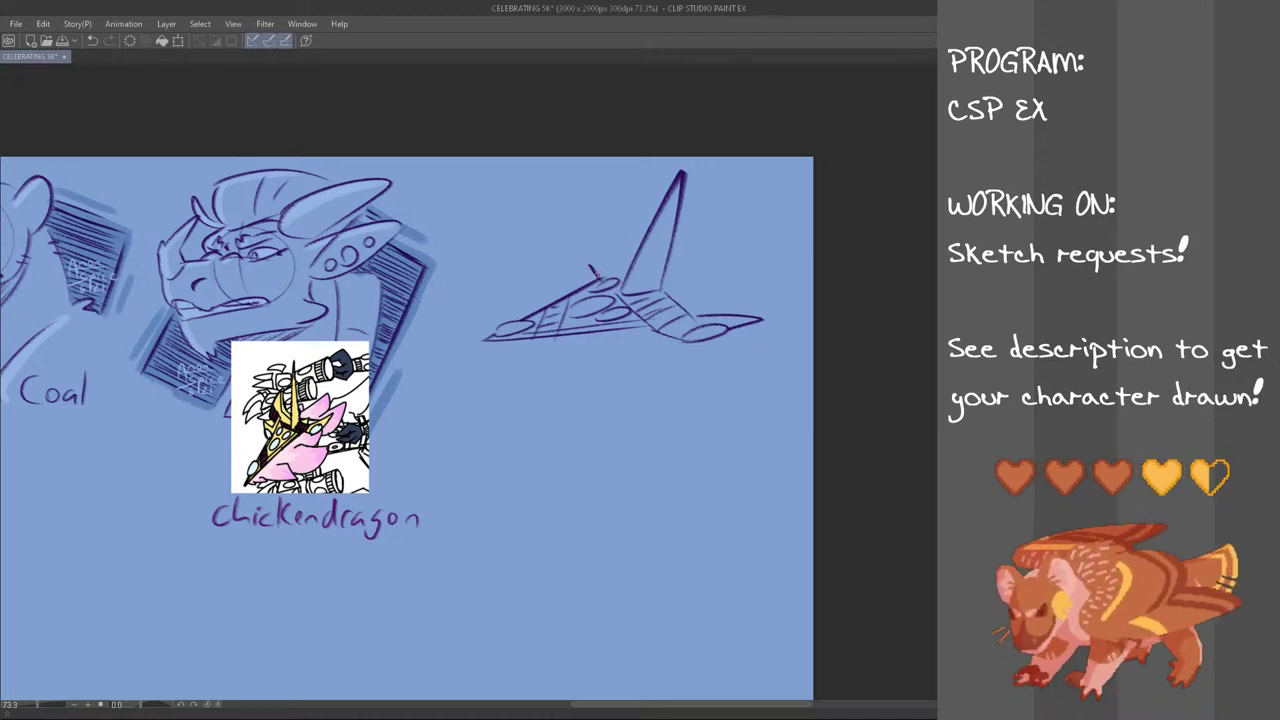
# Draw the angular crest with small spikes along the top of the snout, in front of the tall spike
pyautogui.moveTo(586, 264)
pyautogui.mouseDown()
pyautogui.moveTo(631, 230)
pyautogui.moveTo(633, 268)
pyautogui.moveTo(613, 255)
pyautogui.moveTo(641, 222)
pyautogui.moveTo(602, 250)
pyautogui.moveTo(602, 276)
pyautogui.moveTo(589, 265)
pyautogui.mouseUp()
pyautogui.hotkey('ctrl', 'z')
pyautogui.hotkey('ctrl', 'z')
pyautogui.hotkey('ctrl', 'z')
pyautogui.hotkey('ctrl', 'z')
pyautogui.hotkey('ctrl', 'z')
pyautogui.hotkey('ctrl', 'z')
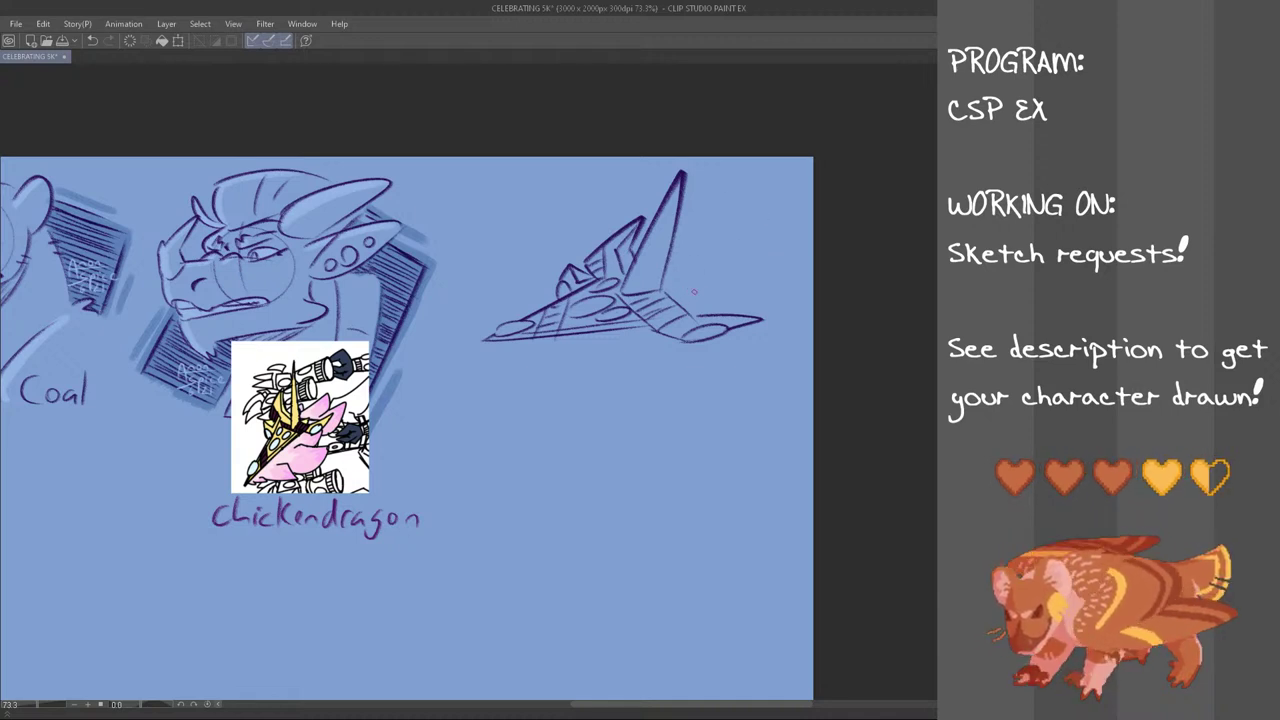
# Draw a small pointed spike on the upper edge of the rear plate
pyautogui.moveTo(668, 289)
pyautogui.mouseDown()
pyautogui.moveTo(701, 283)
pyautogui.moveTo(684, 304)
pyautogui.mouseUp()
pyautogui.hotkey('ctrl', 'z')
pyautogui.hotkey('ctrl', 'z')
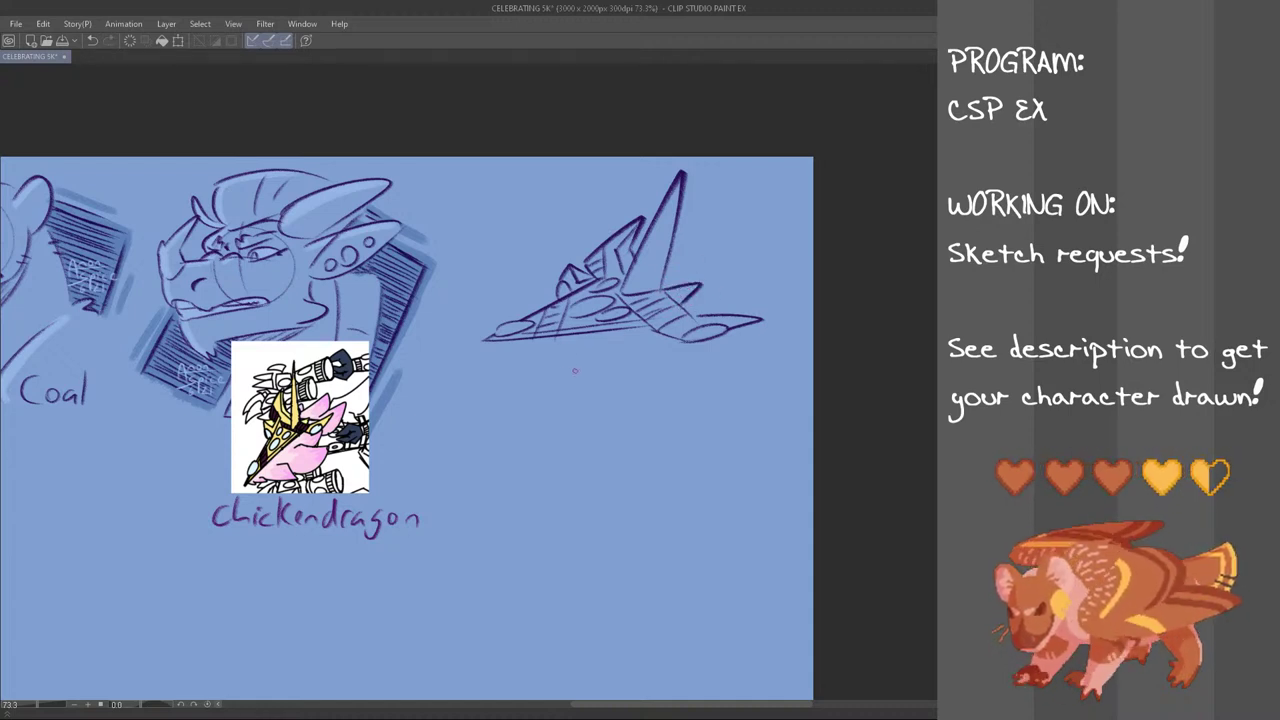
# Draw a jagged, feathery edge below the snout, from near its tip back to the rear plate
pyautogui.moveTo(497, 343); pyautogui.dragTo(512, 363)
pyautogui.moveTo(508, 348)
pyautogui.mouseDown()
pyautogui.moveTo(526, 362)
pyautogui.moveTo(511, 365)
pyautogui.mouseUp()
pyautogui.hotkey('ctrl', 'z')
pyautogui.hotkey('ctrl', 'z')
pyautogui.moveTo(508, 348)
pyautogui.mouseDown()
pyautogui.moveTo(559, 356)
pyautogui.moveTo(548, 368)
pyautogui.moveTo(616, 351)
pyautogui.moveTo(588, 340)
pyautogui.moveTo(557, 357)
pyautogui.moveTo(626, 382)
pyautogui.moveTo(619, 359)
pyautogui.moveTo(687, 368)
pyautogui.mouseUp()
pyautogui.hotkey('ctrl', 'z')
pyautogui.hotkey('ctrl', 'z')
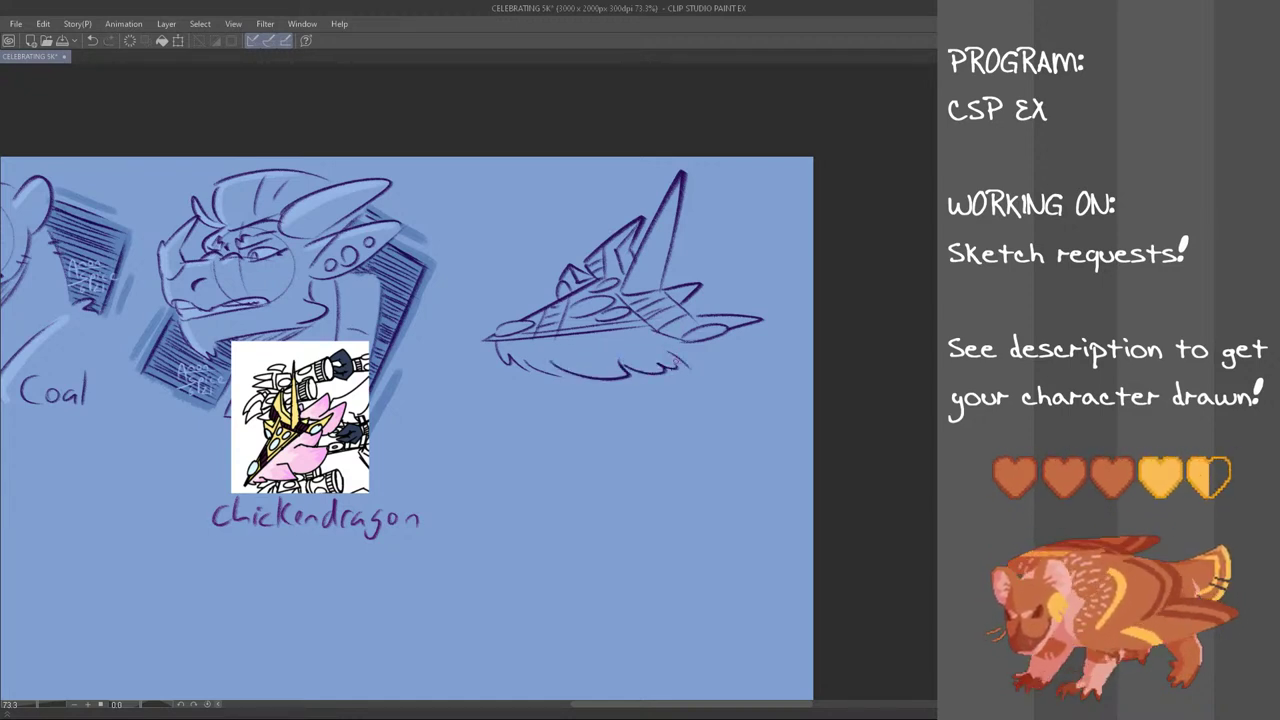
# Draw the rounded, tufted back of the head behind the spike and a feathery curve under the rear plate
pyautogui.moveTo(666, 264)
pyautogui.mouseDown()
pyautogui.moveTo(726, 257)
pyautogui.moveTo(740, 296)
pyautogui.moveTo(730, 312)
pyautogui.mouseUp()
pyautogui.hotkey('ctrl', 'z')
pyautogui.hotkey('ctrl', 'z')
pyautogui.moveTo(686, 352); pyautogui.dragTo(740, 338)
pyautogui.hotkey('ctrl', 'z')
pyautogui.hotkey('ctrl', 'z')
pyautogui.hotkey('ctrl', 'z')
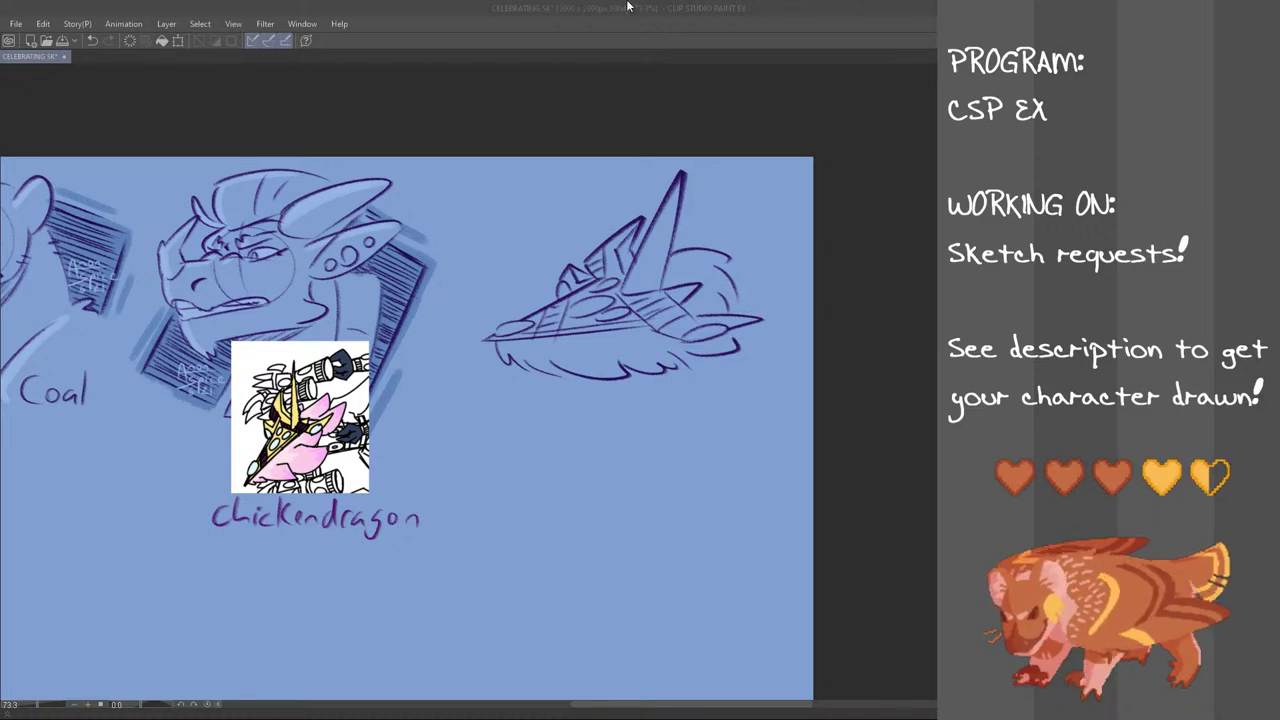
# Draw the long curved lower jaw line beneath the feathery edge and a short line behind the rear plate's tip
pyautogui.moveTo(600, 392); pyautogui.dragTo(718, 405)
pyautogui.hotkey('ctrl', 'z')
pyautogui.moveTo(586, 384)
pyautogui.mouseDown()
pyautogui.moveTo(692, 410)
pyautogui.moveTo(722, 396)
pyautogui.mouseUp()
pyautogui.hotkey('ctrl', 'z')
pyautogui.hotkey('ctrl', 'z')
pyautogui.moveTo(746, 343)
pyautogui.mouseDown()
pyautogui.moveTo(775, 343)
pyautogui.moveTo(772, 329)
pyautogui.mouseUp()
pyautogui.hotkey('ctrl', 'z')
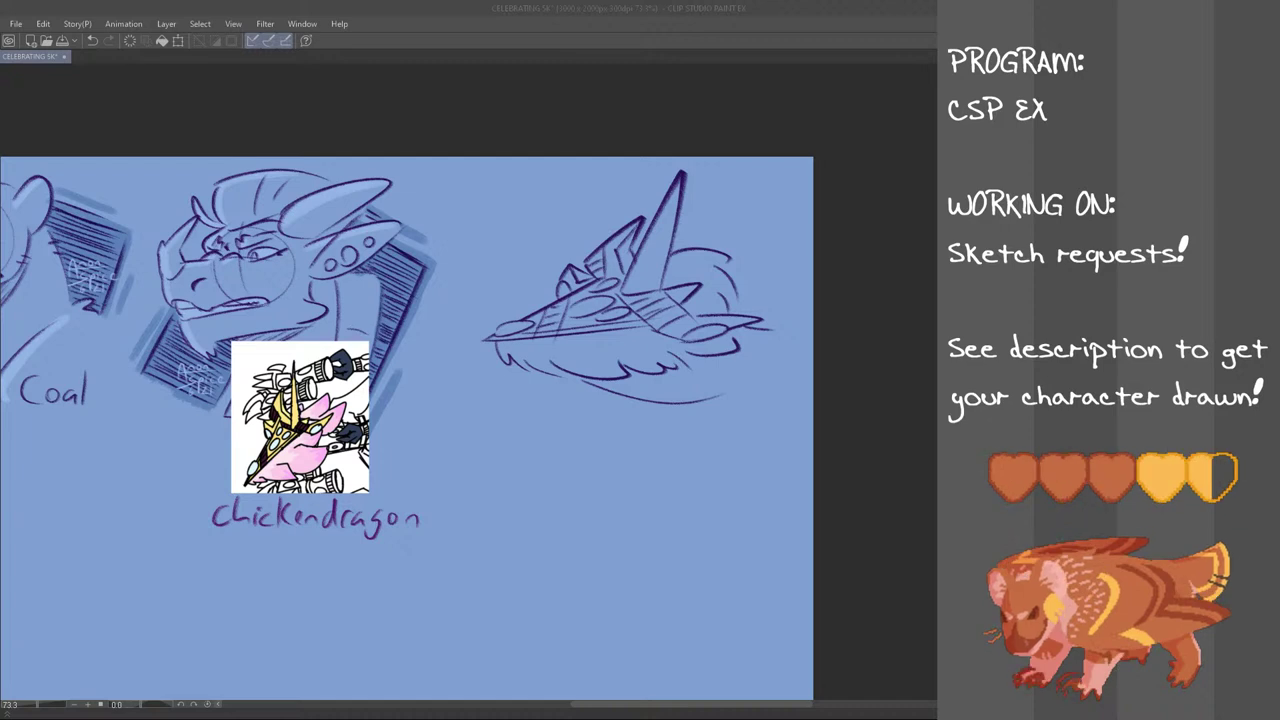
# Draw an oval with a smaller oval inside it at the back of the lower jaw
pyautogui.moveTo(649, 393)
pyautogui.mouseDown()
pyautogui.moveTo(688, 383)
pyautogui.moveTo(643, 390)
pyautogui.moveTo(660, 379)
pyautogui.mouseUp()
pyautogui.hotkey('ctrl', 'z')
pyautogui.hotkey('ctrl', 'z')
pyautogui.hotkey('ctrl', 'z')
pyautogui.hotkey('ctrl', 'z')
pyautogui.moveTo(673, 384); pyautogui.dragTo(688, 390)
pyautogui.hotkey('ctrl', 'z')
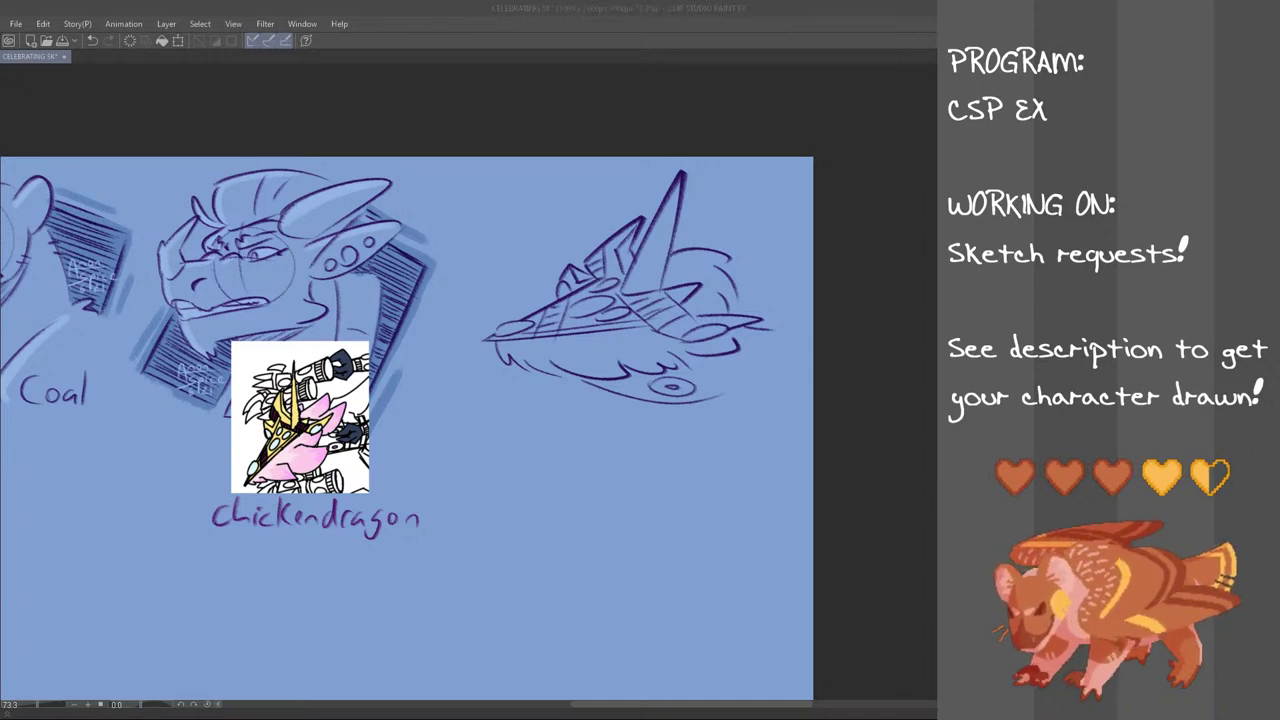
# Draw curved neck lines running down from the rear plate behind the jaw oval, redoing strokes
pyautogui.click(694, 406)
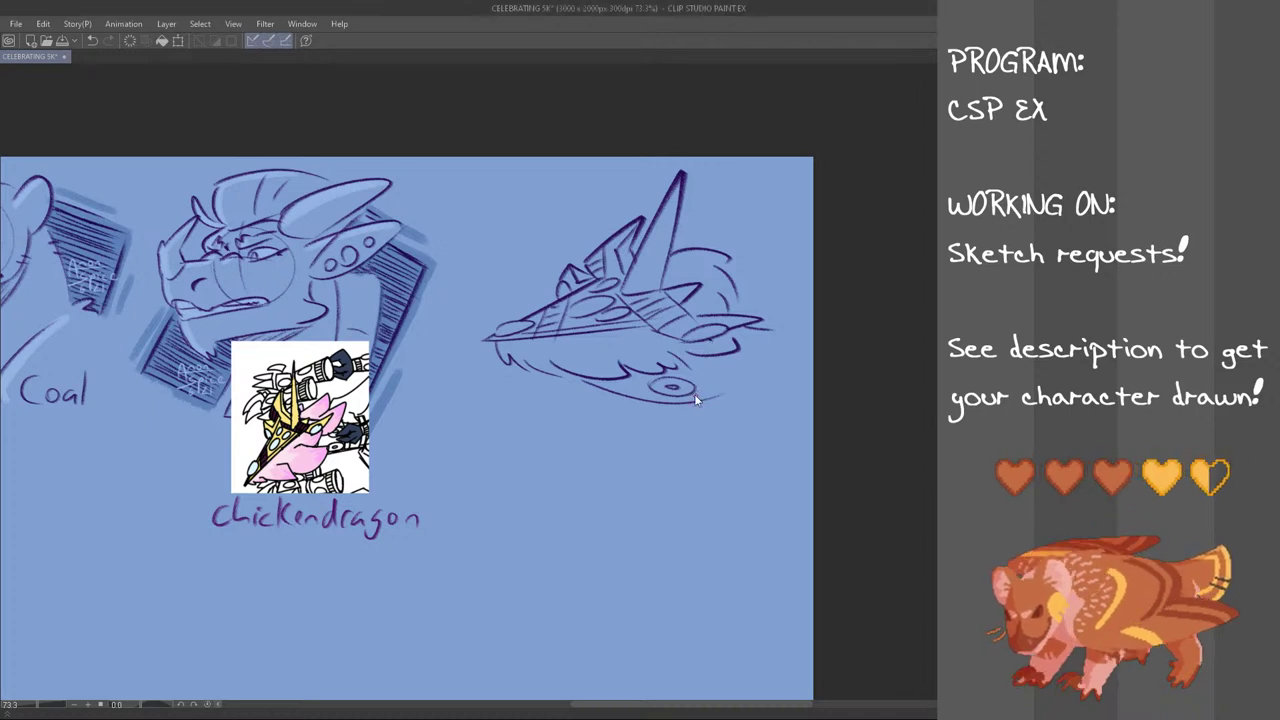
pyautogui.moveTo(700, 395); pyautogui.dragTo(728, 350)
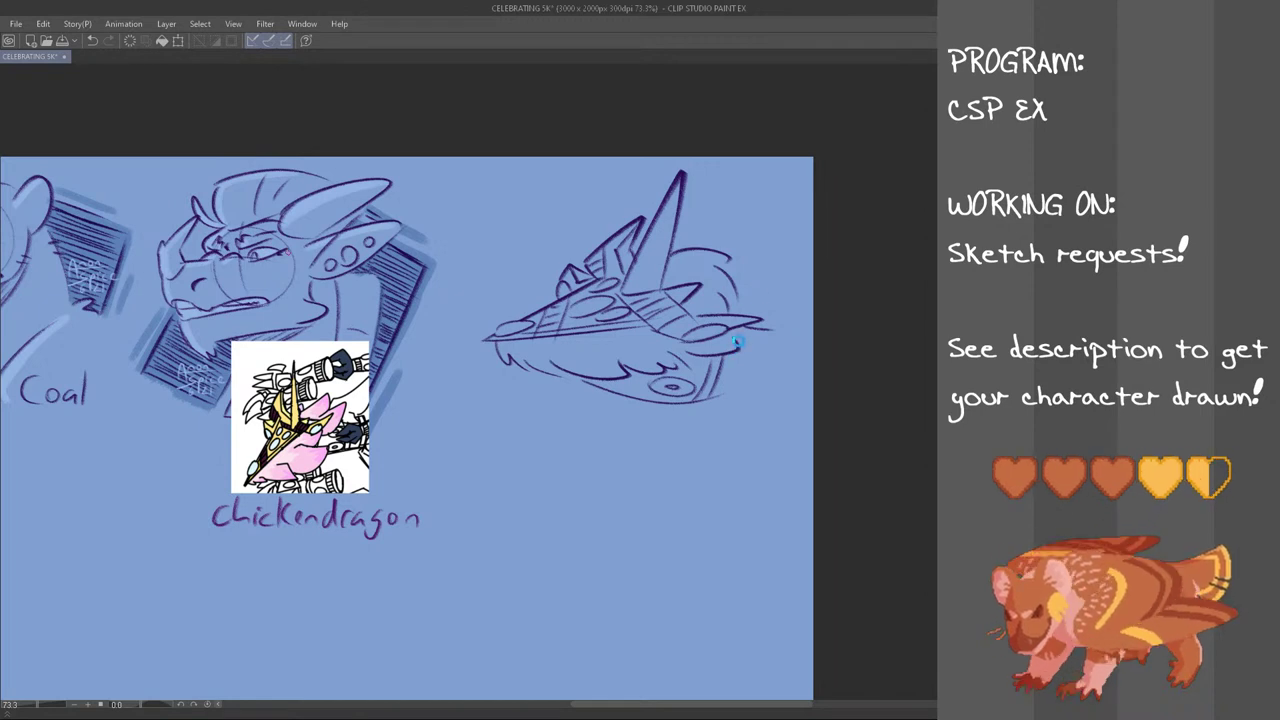
pyautogui.hotkey('ctrl', 'z')
pyautogui.moveTo(750, 332)
pyautogui.mouseDown()
pyautogui.moveTo(740, 388)
pyautogui.moveTo(750, 383)
pyautogui.mouseUp()
pyautogui.hotkey('ctrl', 'z')
pyautogui.hotkey('ctrl', 'z')
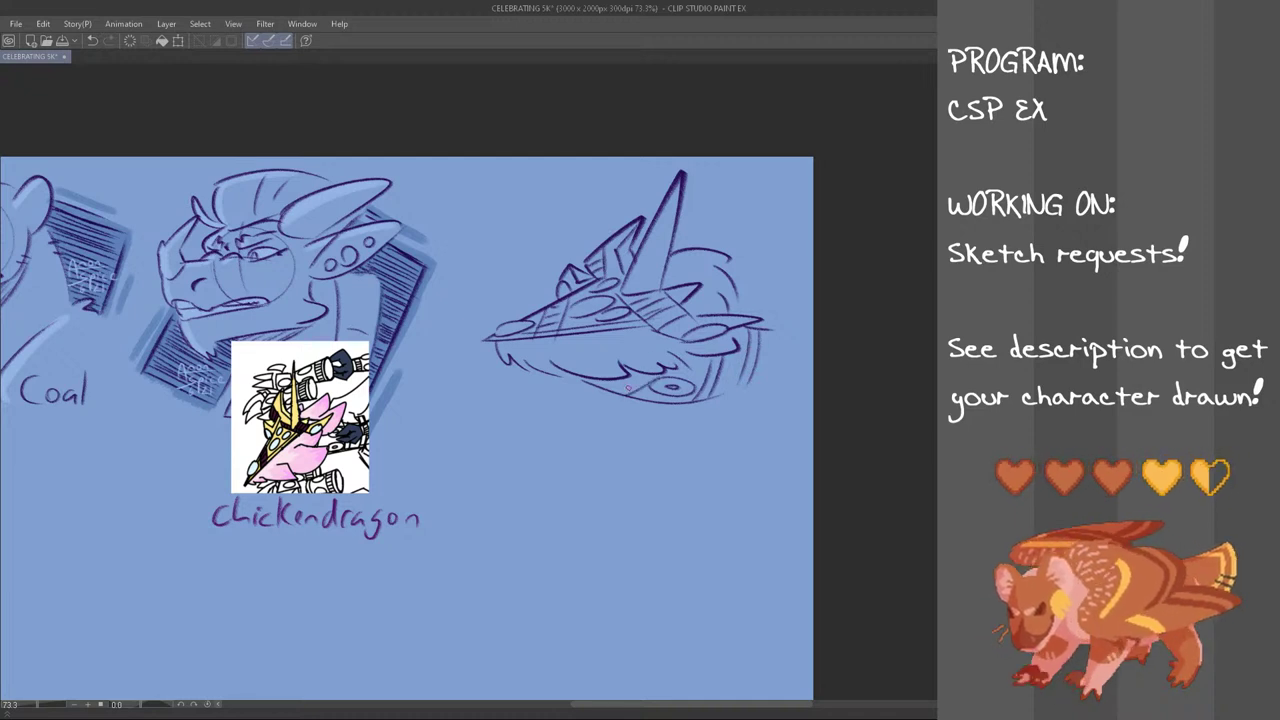
pyautogui.hotkey('ctrl', 'z')
# Hatch the narrow area between the feathery edge and the lower jaw line
pyautogui.moveTo(594, 378); pyautogui.dragTo(590, 387)
pyautogui.moveTo(602, 381); pyautogui.dragTo(600, 390)
pyautogui.moveTo(617, 381); pyautogui.dragTo(611, 394)
pyautogui.moveTo(634, 377); pyautogui.dragTo(623, 395)
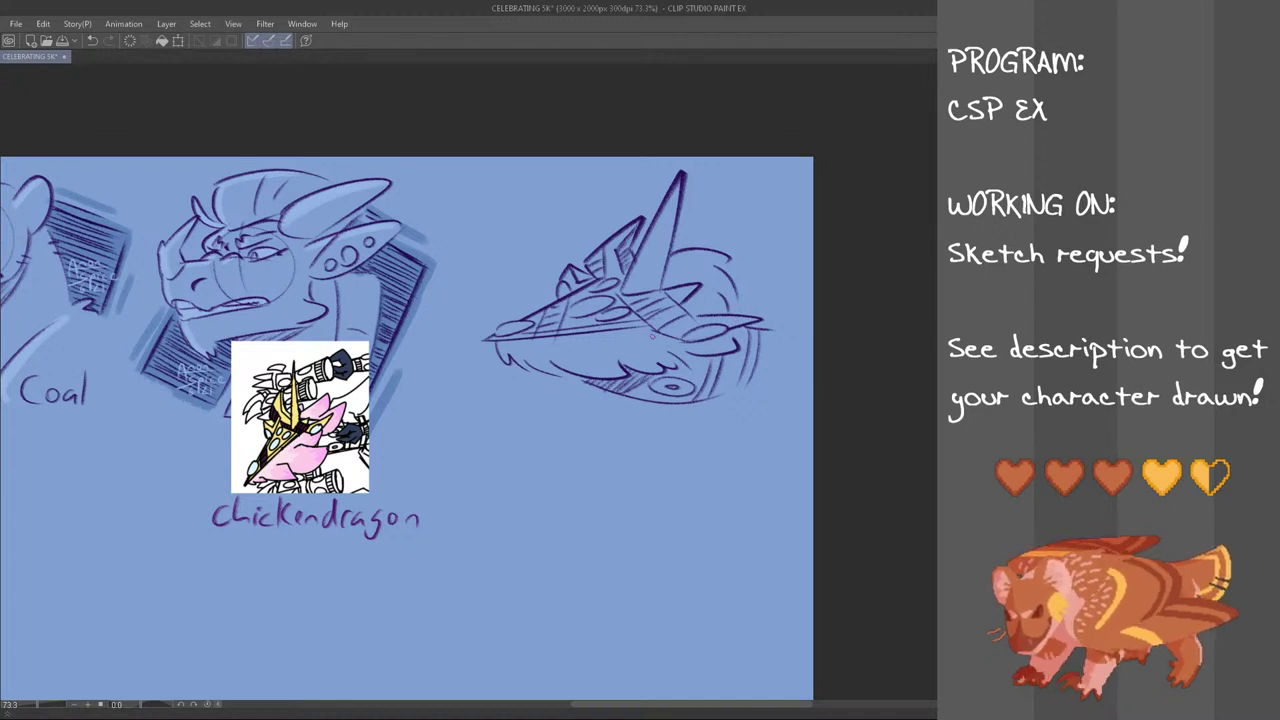
# Draw short slanted side edges of the background shape below the snout, below the neck and behind the head
pyautogui.moveTo(502, 408)
pyautogui.mouseDown()
pyautogui.moveTo(520, 368)
pyautogui.moveTo(518, 403)
pyautogui.mouseUp()
pyautogui.hotkey('ctrl', 'z')
pyautogui.hotkey('ctrl', 'z')
pyautogui.moveTo(723, 439)
pyautogui.mouseDown()
pyautogui.moveTo(718, 400)
pyautogui.moveTo(730, 407)
pyautogui.moveTo(712, 432)
pyautogui.mouseUp()
pyautogui.hotkey('ctrl', 'z')
pyautogui.hotkey('ctrl', 'z')
pyautogui.hotkey('ctrl', 'z')
pyautogui.hotkey('ctrl', 'z')
pyautogui.hotkey('ctrl', 'z')
pyautogui.moveTo(754, 316)
pyautogui.mouseDown()
pyautogui.moveTo(777, 283)
pyautogui.moveTo(765, 326)
pyautogui.mouseUp()
pyautogui.hotkey('ctrl', 'z')
pyautogui.hotkey('ctrl', 'z')
pyautogui.hotkey('ctrl', 'z')
pyautogui.hotkey('ctrl', 'z')
pyautogui.hotkey('ctrl', 'z')
pyautogui.hotkey('ctrl', 'z')
pyautogui.moveTo(784, 283); pyautogui.dragTo(767, 328)
pyautogui.hotkey('ctrl', 'z')
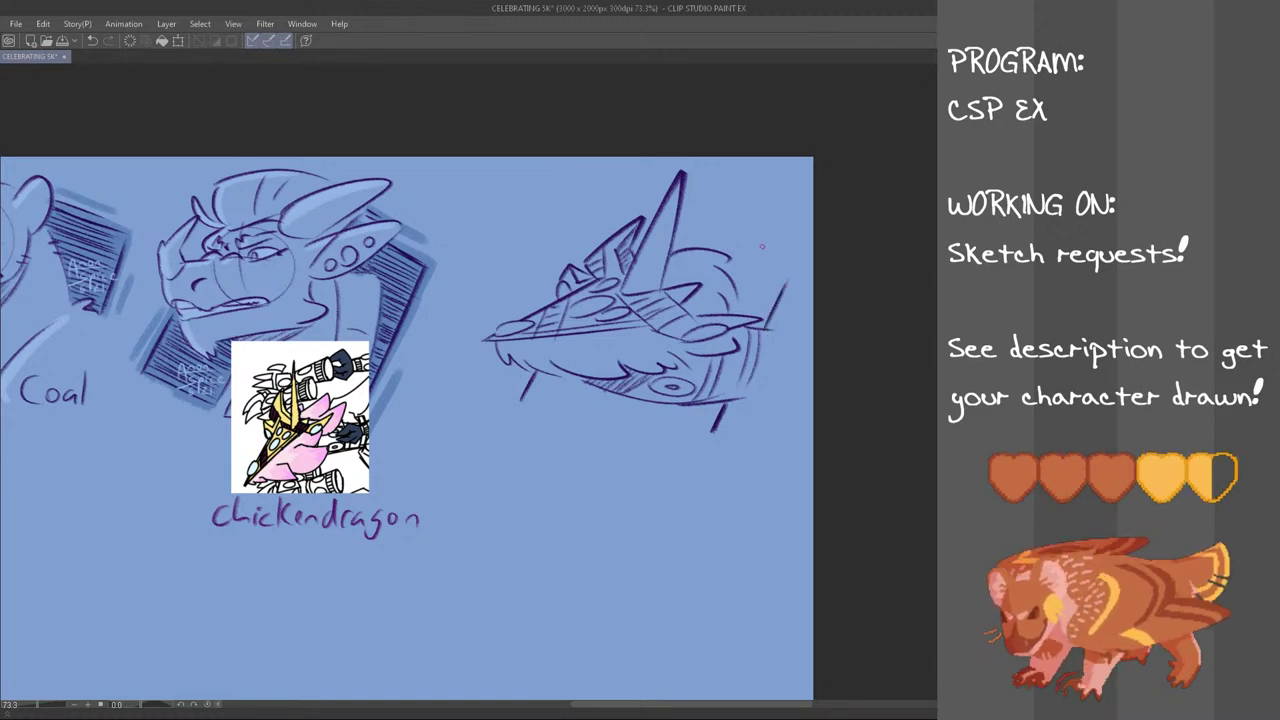
# Draw the slanted parallel lines of the background shape's upper edge behind the spike, redoing strokes
pyautogui.moveTo(691, 234); pyautogui.dragTo(767, 260)
pyautogui.hotkey('ctrl', 'z')
pyautogui.hotkey('ctrl', 'z')
pyautogui.moveTo(683, 226)
pyautogui.mouseDown()
pyautogui.moveTo(783, 270)
pyautogui.moveTo(759, 253)
pyautogui.mouseUp()
pyautogui.hotkey('ctrl', 'z')
pyautogui.moveTo(702, 219); pyautogui.dragTo(755, 246)
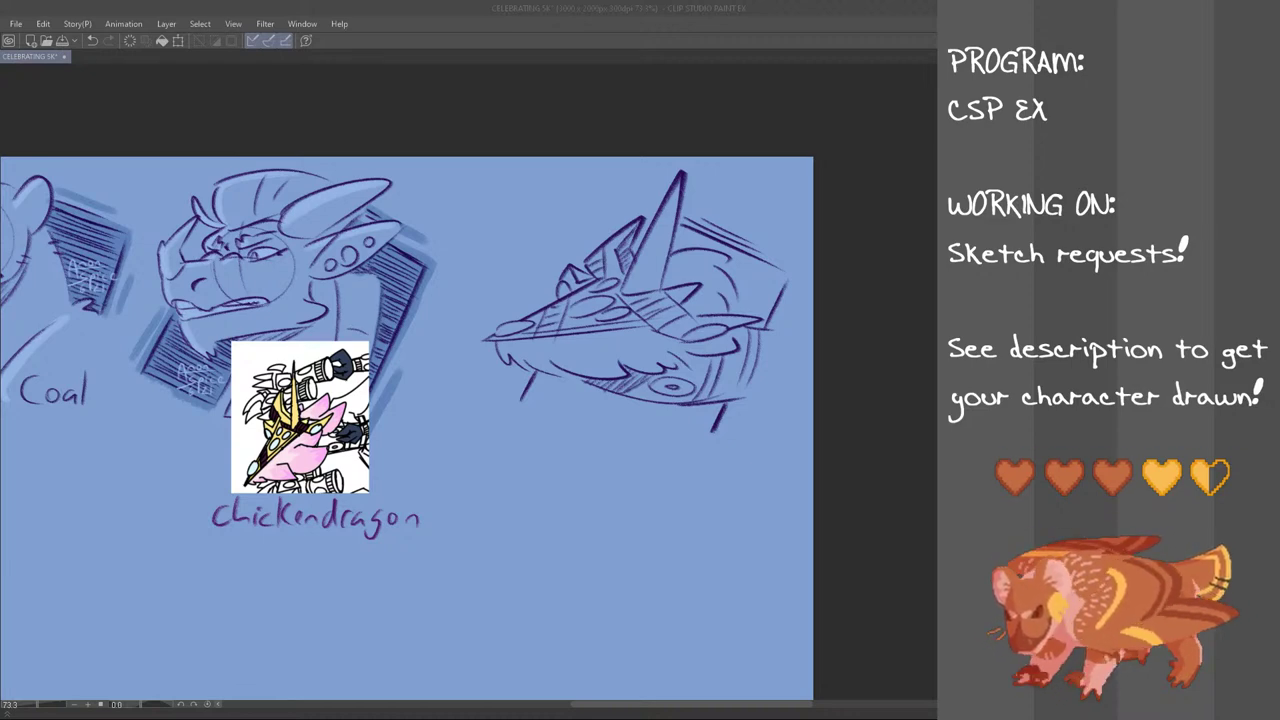
pyautogui.hotkey('ctrl', 'z')
# Fill the background shape beneath the jaw with long slanted parallel hatching
pyautogui.moveTo(660, 443); pyautogui.dragTo(526, 399)
pyautogui.hotkey('ctrl', 'z')
pyautogui.moveTo(691, 450)
pyautogui.mouseDown()
pyautogui.moveTo(523, 399)
pyautogui.moveTo(537, 391)
pyautogui.moveTo(667, 443)
pyautogui.mouseUp()
pyautogui.moveTo(541, 393)
pyautogui.mouseDown()
pyautogui.moveTo(681, 445)
pyautogui.moveTo(573, 388)
pyautogui.moveTo(681, 431)
pyautogui.mouseUp()
pyautogui.moveTo(555, 383)
pyautogui.mouseDown()
pyautogui.moveTo(663, 415)
pyautogui.moveTo(711, 437)
pyautogui.moveTo(705, 449)
pyautogui.mouseUp()
pyautogui.hotkey('ctrl', 'z')
pyautogui.moveTo(661, 426)
pyautogui.mouseDown()
pyautogui.moveTo(703, 443)
pyautogui.moveTo(656, 414)
pyautogui.mouseUp()
pyautogui.moveTo(700, 430); pyautogui.dragTo(638, 404)
pyautogui.moveTo(712, 424); pyautogui.dragTo(642, 402)
pyautogui.moveTo(720, 420); pyautogui.dragTo(702, 408)
pyautogui.moveTo(728, 416); pyautogui.dragTo(708, 402)
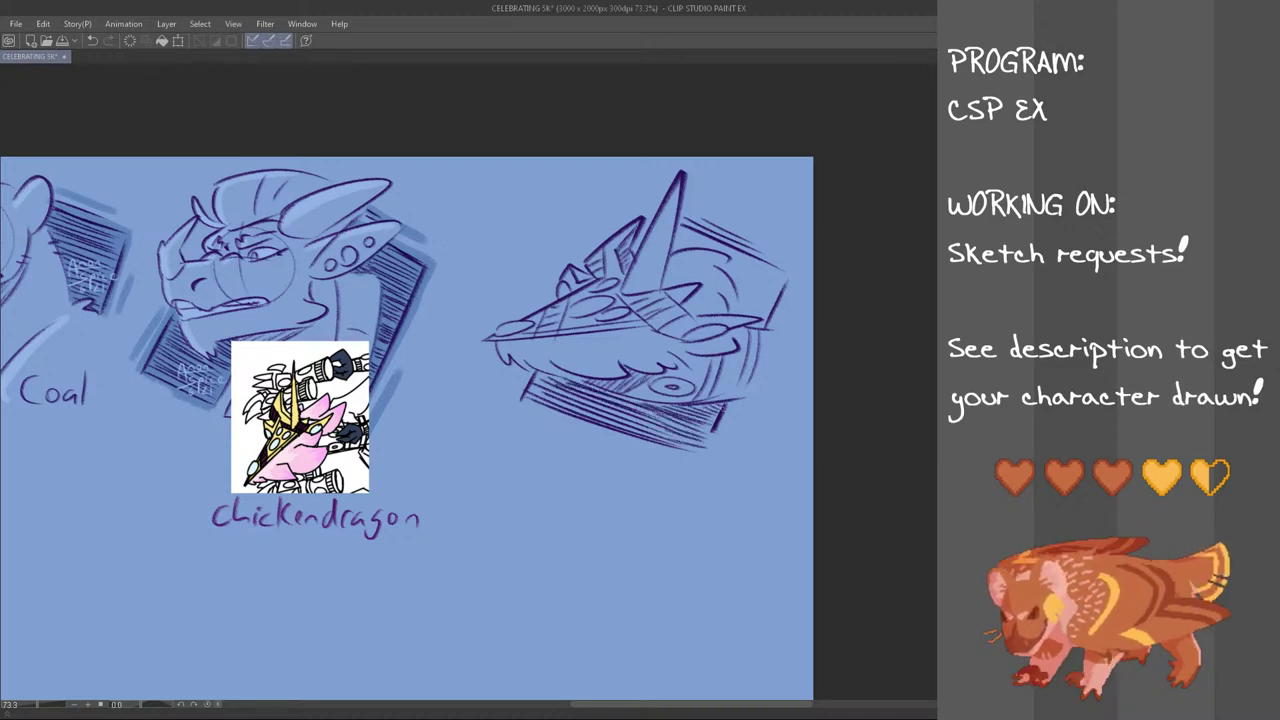
# Hatch the background shape behind the back of the head and darken the crest beside the spike
pyautogui.moveTo(783, 286)
pyautogui.mouseDown()
pyautogui.moveTo(763, 327)
pyautogui.moveTo(740, 300)
pyautogui.mouseUp()
pyautogui.moveTo(770, 310); pyautogui.dragTo(740, 294)
pyautogui.moveTo(778, 310); pyautogui.dragTo(734, 282)
pyautogui.moveTo(772, 294); pyautogui.dragTo(728, 272)
pyautogui.moveTo(780, 290); pyautogui.dragTo(730, 258)
pyautogui.moveTo(784, 280)
pyautogui.mouseDown()
pyautogui.moveTo(672, 234)
pyautogui.moveTo(684, 226)
pyautogui.mouseUp()
pyautogui.moveTo(788, 276); pyautogui.dragTo(752, 258)
pyautogui.moveTo(634, 243)
pyautogui.mouseDown()
pyautogui.moveTo(643, 250)
pyautogui.moveTo(652, 229)
pyautogui.mouseUp()
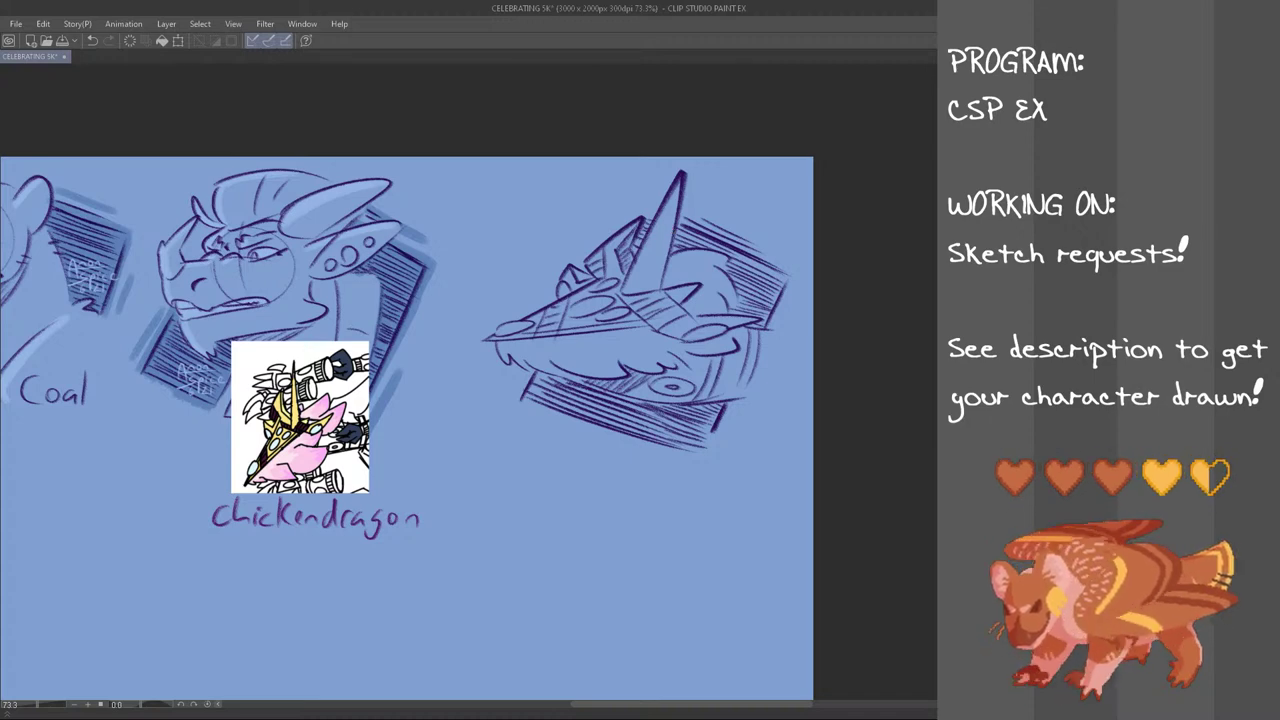
# Lasso the whole chickendragon head sketch, move it slightly toward Emerald and clear the selection
pyautogui.moveTo(770, 192)
pyautogui.mouseDown()
pyautogui.moveTo(830, 284)
pyautogui.moveTo(515, 460)
pyautogui.moveTo(700, 165)
pyautogui.mouseUp()
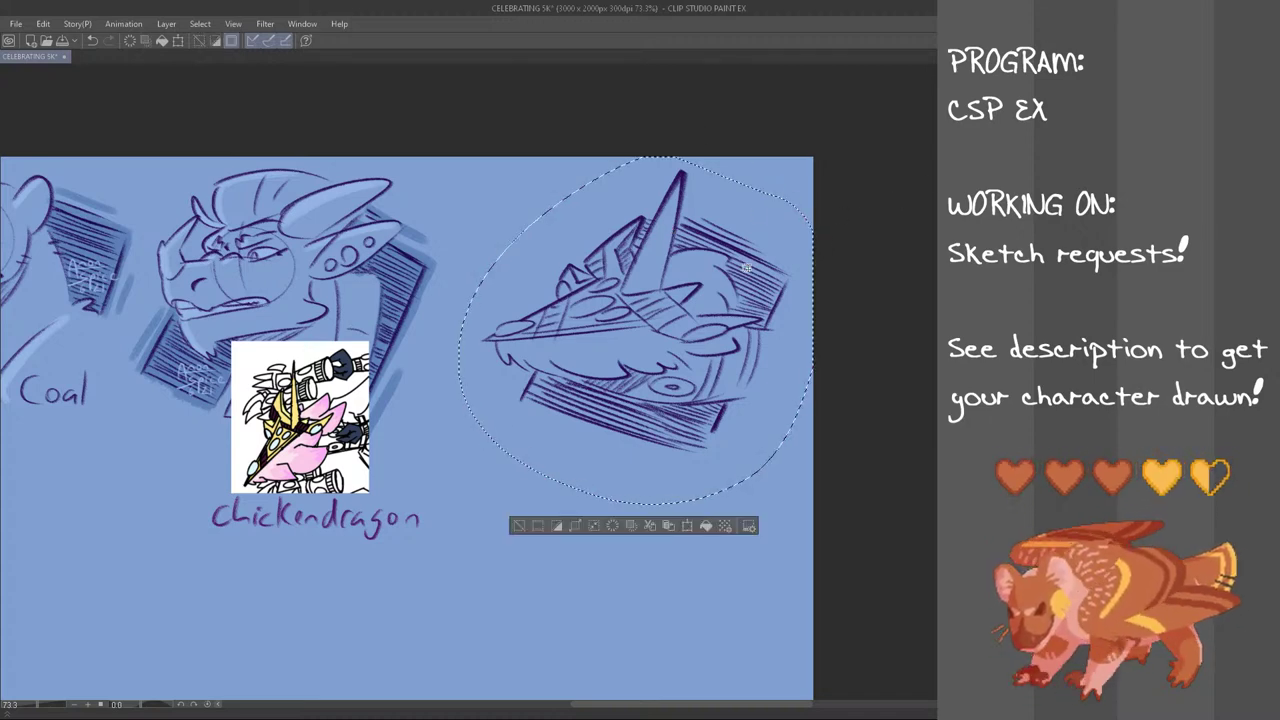
pyautogui.hotkey('ctrl', 't')
pyautogui.moveTo(661, 442); pyautogui.dragTo(675, 438)
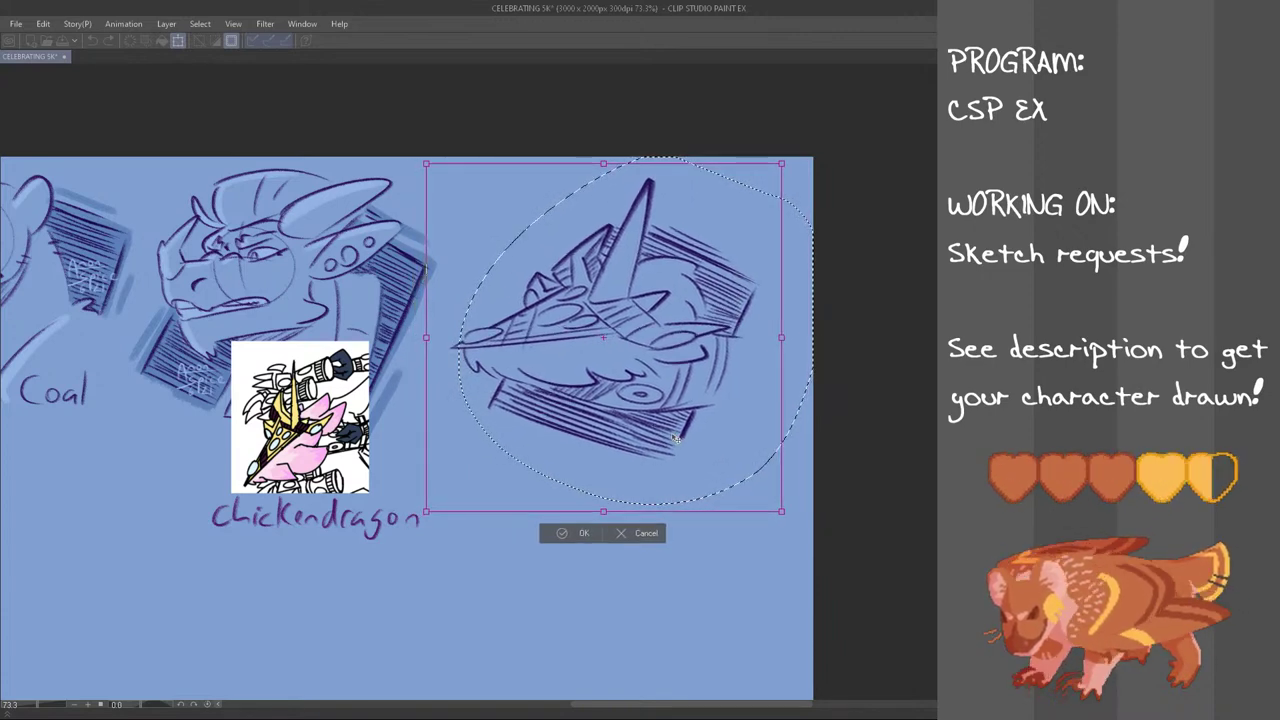
pyautogui.press('Return')
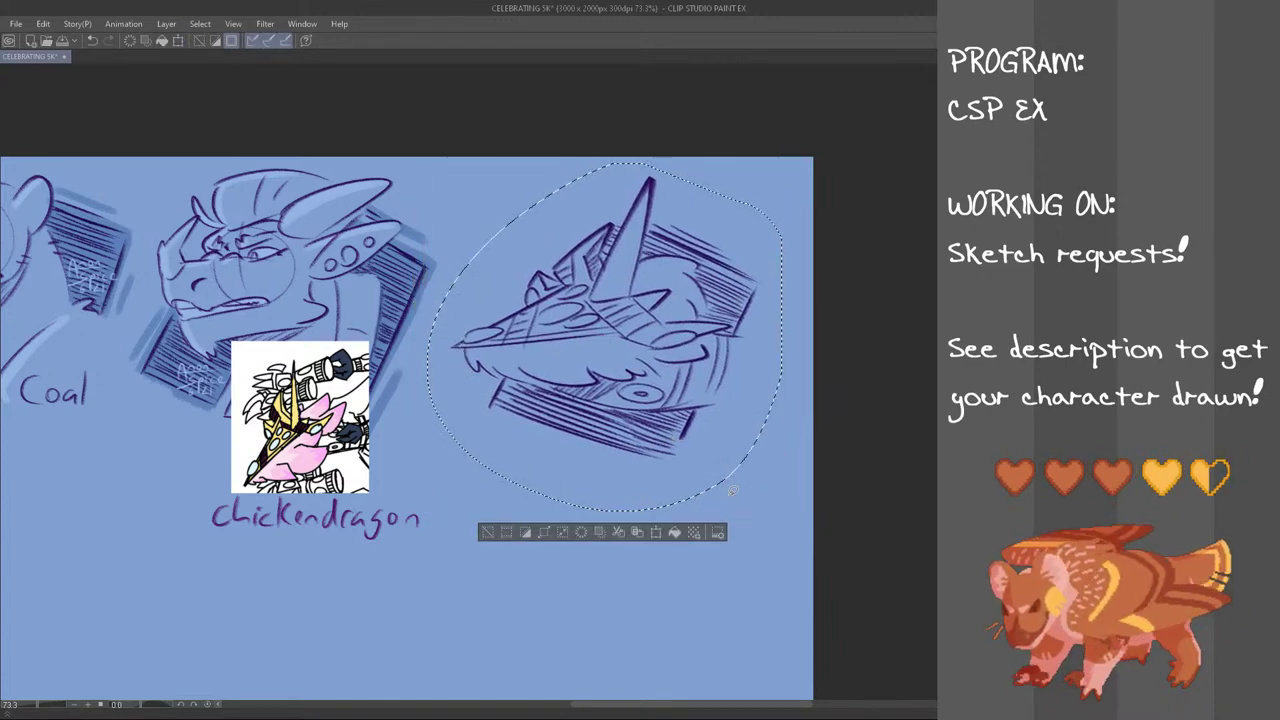
pyautogui.hotkey('ctrl', 'd')
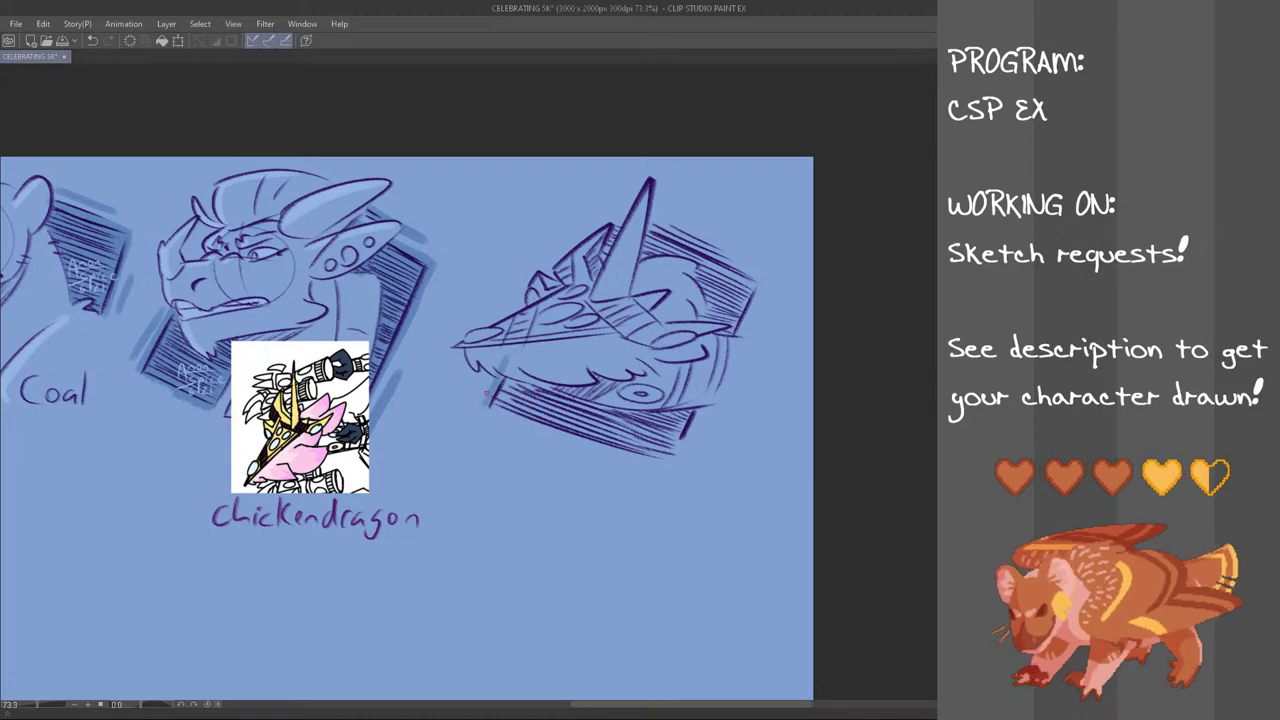
# Shade the rear edges of the background shape below the neck and behind the head with soft strokes
pyautogui.moveTo(714, 384); pyautogui.dragTo(682, 452)
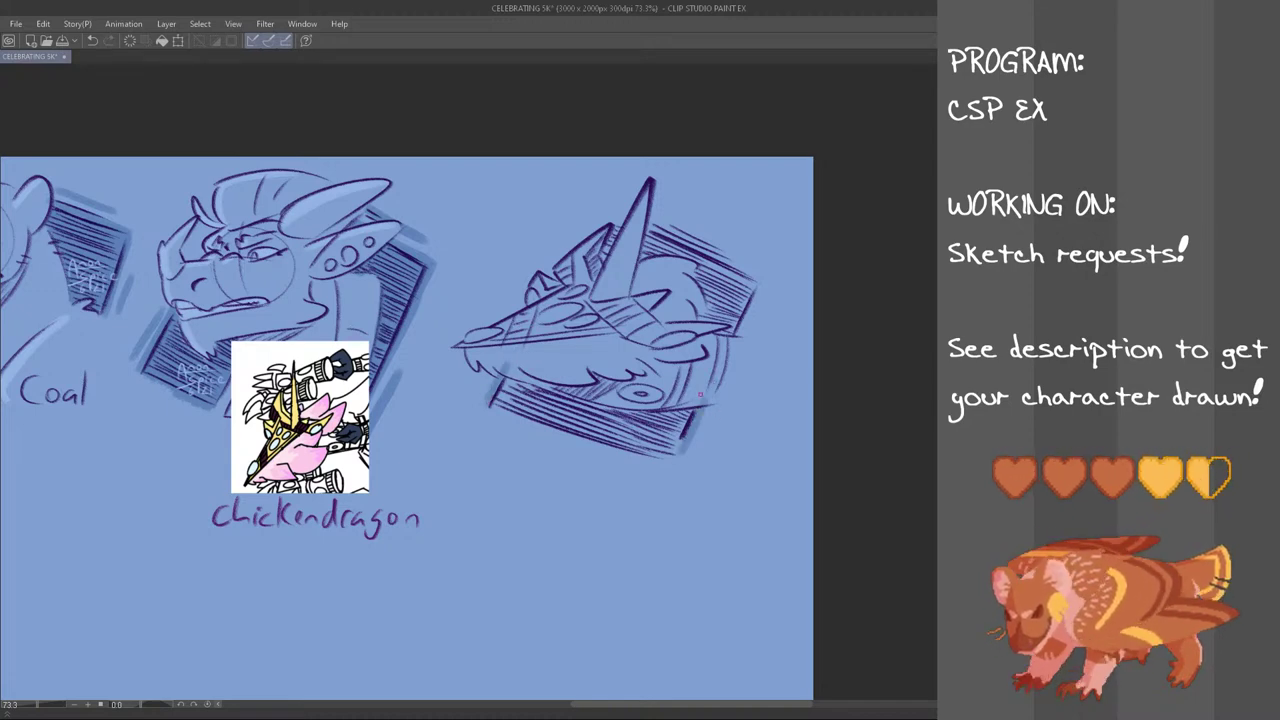
pyautogui.moveTo(704, 402); pyautogui.dragTo(681, 454)
pyautogui.moveTo(759, 283); pyautogui.dragTo(738, 331)
pyautogui.hotkey('ctrl', 'z')
pyautogui.moveTo(762, 283); pyautogui.dragTo(738, 336)
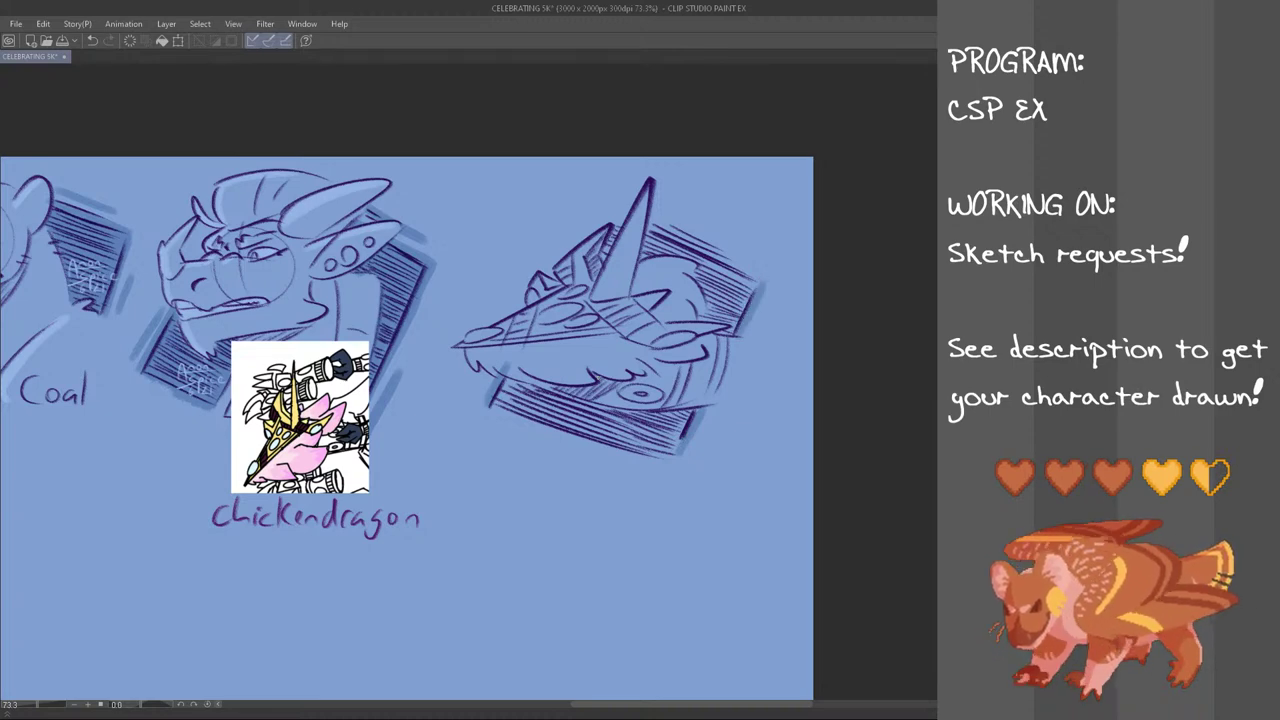
# Lay soft, broad shading over the hatched background area beneath the jaw
pyautogui.moveTo(500, 403); pyautogui.dragTo(611, 437)
pyautogui.hotkey('ctrl', 'z')
pyautogui.moveTo(501, 387)
pyautogui.mouseDown()
pyautogui.moveTo(560, 410)
pyautogui.moveTo(548, 432)
pyautogui.moveTo(562, 438)
pyautogui.moveTo(618, 430)
pyautogui.moveTo(612, 450)
pyautogui.mouseUp()
pyautogui.moveTo(650, 412)
pyautogui.mouseDown()
pyautogui.moveTo(618, 458)
pyautogui.moveTo(652, 458)
pyautogui.mouseUp()
pyautogui.moveTo(688, 412); pyautogui.dragTo(666, 460)
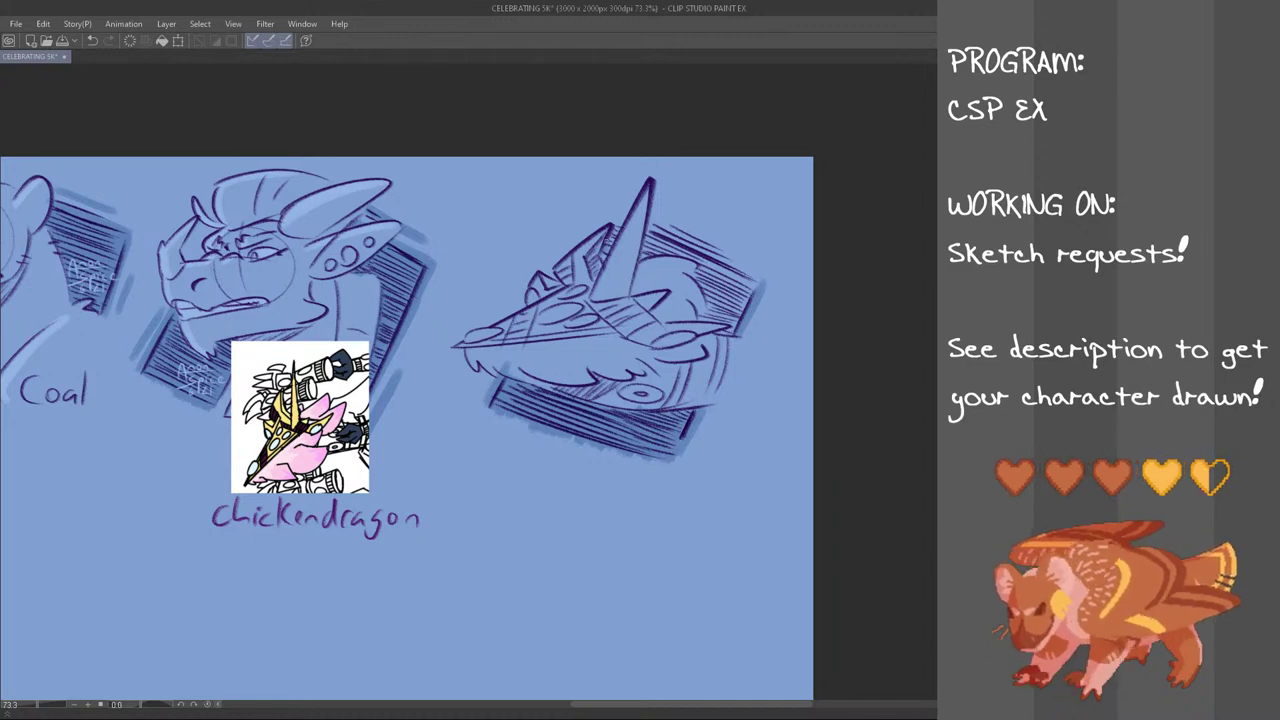
# Lay soft, broad shading over the background behind the spike, around the crest and behind the head
pyautogui.moveTo(632, 220); pyautogui.dragTo(698, 250)
pyautogui.moveTo(690, 246); pyautogui.dragTo(742, 270)
pyautogui.moveTo(638, 206); pyautogui.dragTo(744, 256)
pyautogui.moveTo(676, 210); pyautogui.dragTo(732, 236)
pyautogui.moveTo(622, 226); pyautogui.dragTo(600, 260)
pyautogui.moveTo(622, 218)
pyautogui.mouseDown()
pyautogui.moveTo(562, 272)
pyautogui.moveTo(592, 214)
pyautogui.moveTo(642, 268)
pyautogui.mouseUp()
pyautogui.moveTo(678, 242)
pyautogui.mouseDown()
pyautogui.moveTo(660, 264)
pyautogui.moveTo(676, 262)
pyautogui.moveTo(696, 288)
pyautogui.moveTo(692, 314)
pyautogui.mouseUp()
pyautogui.moveTo(732, 267); pyautogui.dragTo(706, 320)
pyautogui.moveTo(742, 272); pyautogui.dragTo(712, 334)
pyautogui.moveTo(754, 286)
pyautogui.mouseDown()
pyautogui.moveTo(718, 334)
pyautogui.moveTo(752, 296)
pyautogui.mouseUp()
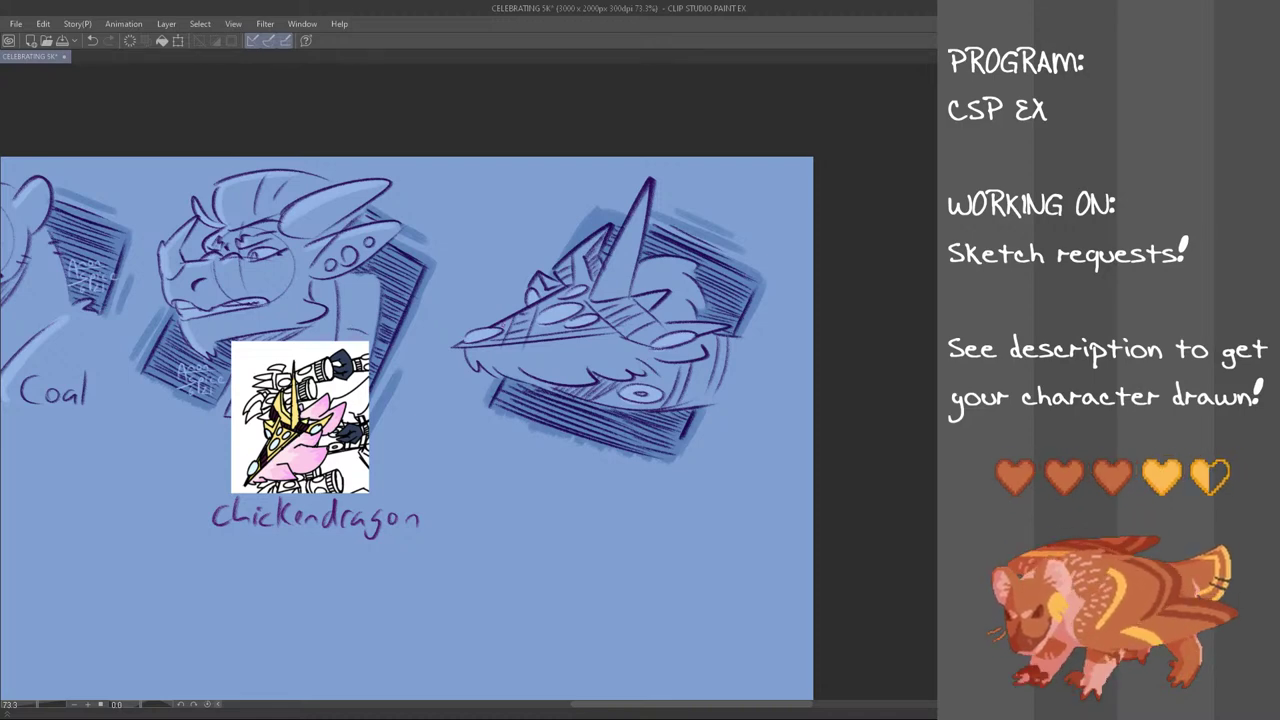
# Add light highlights to the snout, crest and tall spike
pyautogui.moveTo(533, 310); pyautogui.dragTo(488, 335)
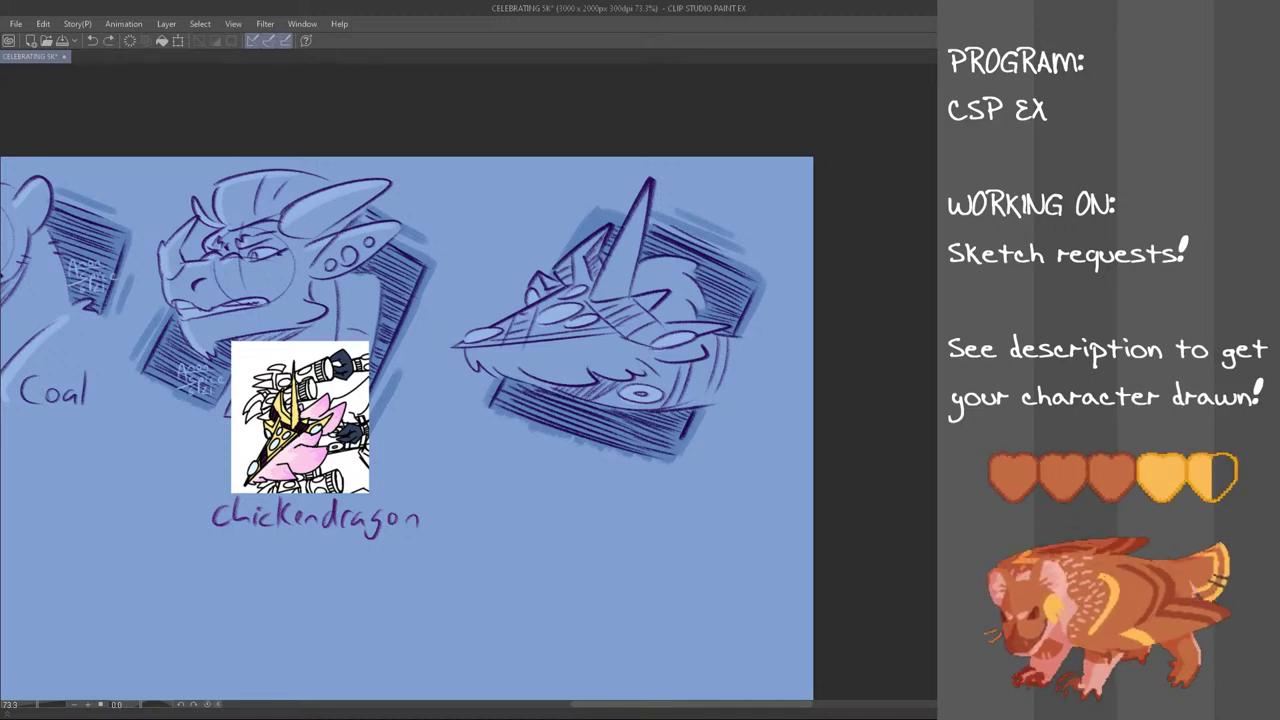
pyautogui.moveTo(581, 258); pyautogui.dragTo(577, 279)
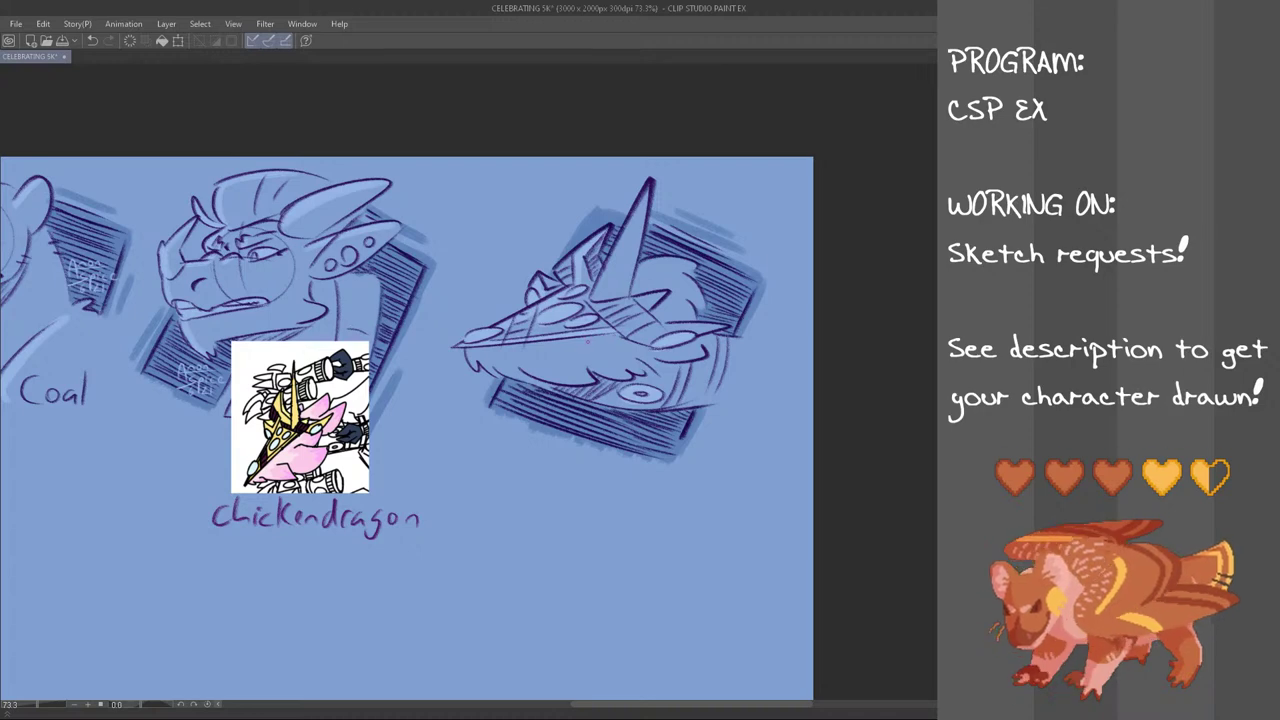
pyautogui.moveTo(629, 226)
pyautogui.mouseDown()
pyautogui.moveTo(601, 293)
pyautogui.moveTo(618, 254)
pyautogui.mouseUp()
pyautogui.moveTo(644, 190); pyautogui.dragTo(630, 222)
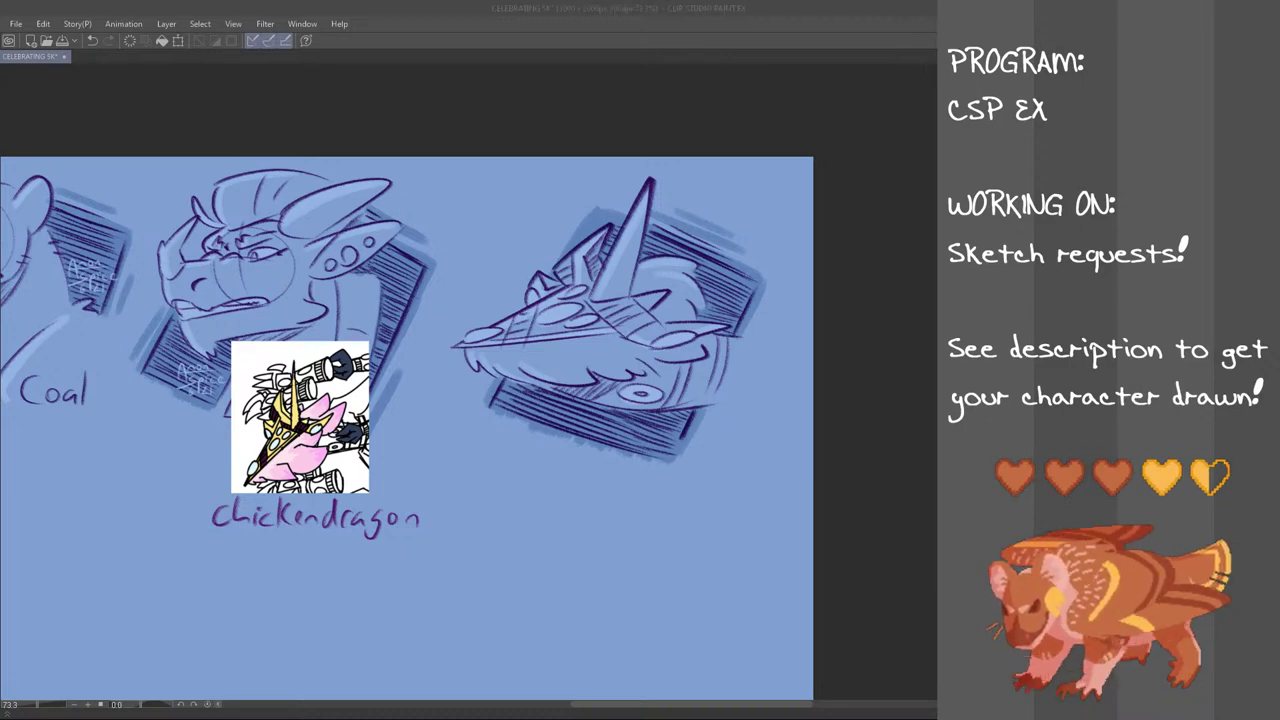
# Handwrite the name Titatiaraum along the lower edge of the newest head sketch's background shape, redoing uneven letters
pyautogui.click(517, 457)
pyautogui.moveTo(524, 428)
pyautogui.mouseDown()
pyautogui.moveTo(513, 456)
pyautogui.moveTo(494, 441)
pyautogui.moveTo(515, 416)
pyautogui.moveTo(522, 446)
pyautogui.moveTo(532, 437)
pyautogui.mouseUp()
pyautogui.hotkey('ctrl', 'z')
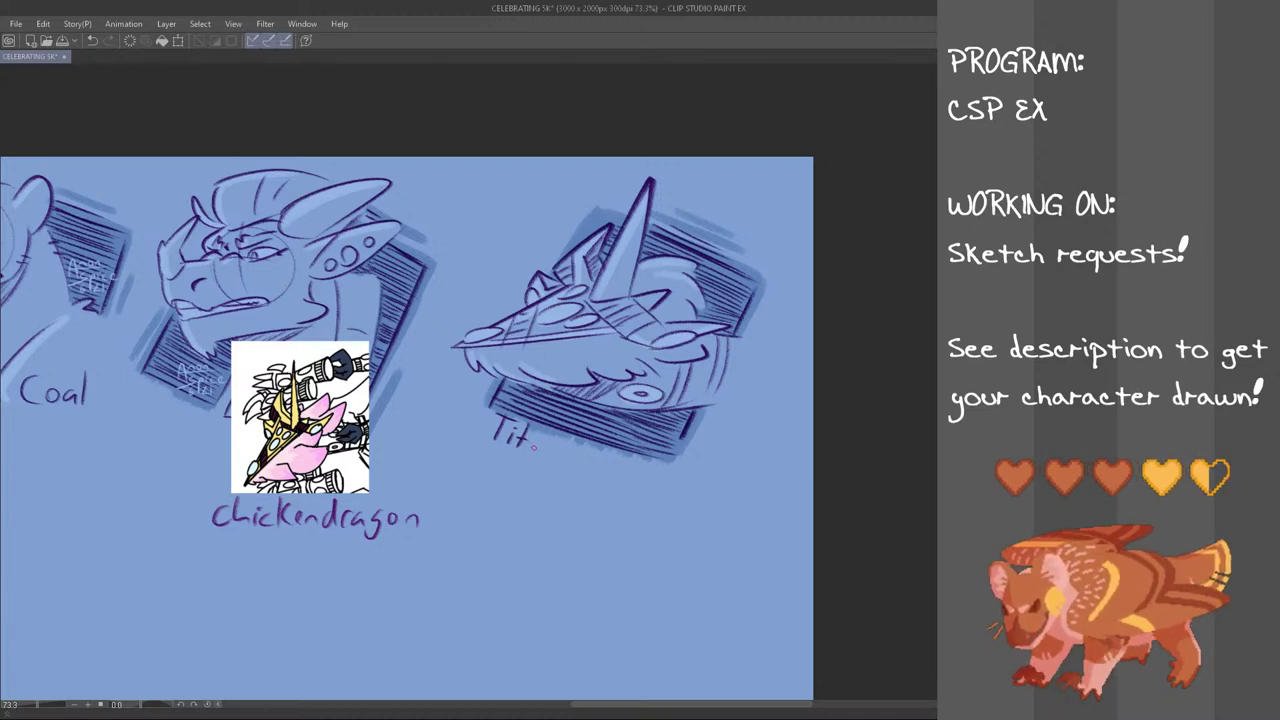
pyautogui.moveTo(535, 443); pyautogui.dragTo(573, 465)
pyautogui.hotkey('ctrl', 'z')
pyautogui.hotkey('ctrl', 'z')
pyautogui.hotkey('ctrl', 'z')
pyautogui.hotkey('ctrl', 'z')
pyautogui.moveTo(578, 457); pyautogui.dragTo(598, 474)
pyautogui.hotkey('ctrl', 'z')
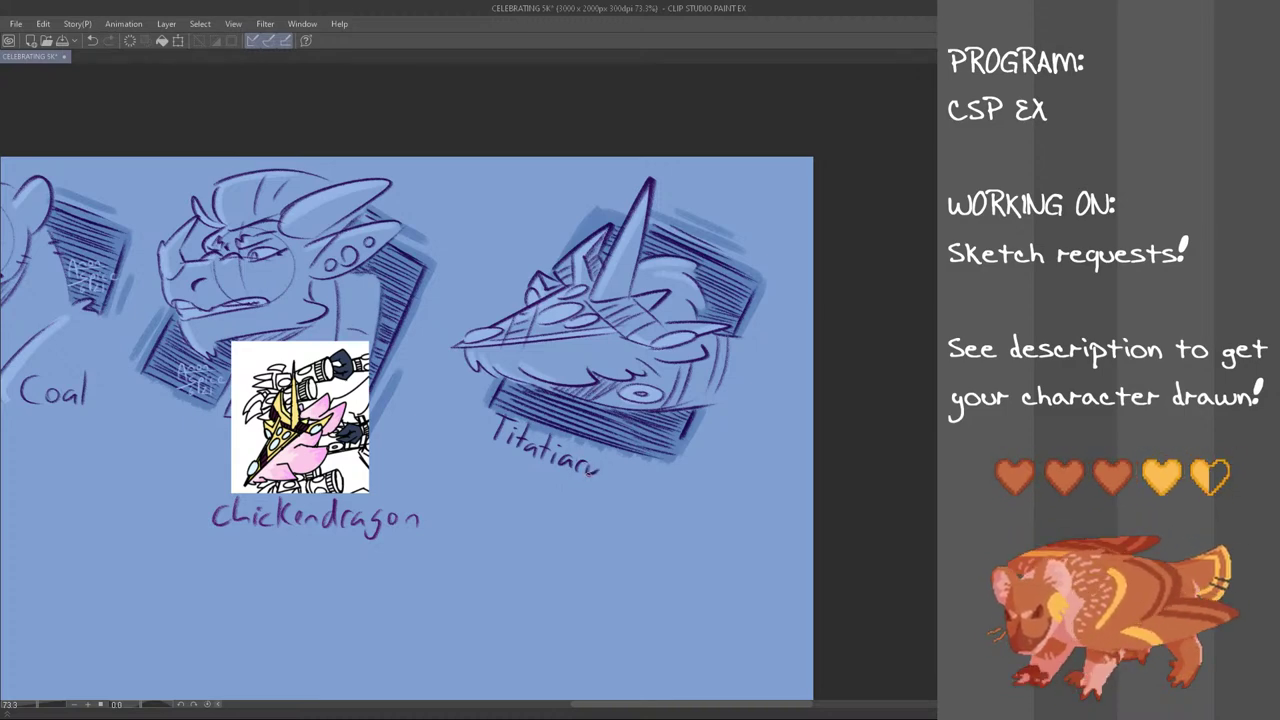
pyautogui.hotkey('ctrl', 'z')
pyautogui.moveTo(597, 466); pyautogui.dragTo(639, 489)
pyautogui.hotkey('ctrl', 'z')
pyautogui.hotkey('ctrl', 'z')
pyautogui.moveTo(619, 477); pyautogui.dragTo(643, 494)
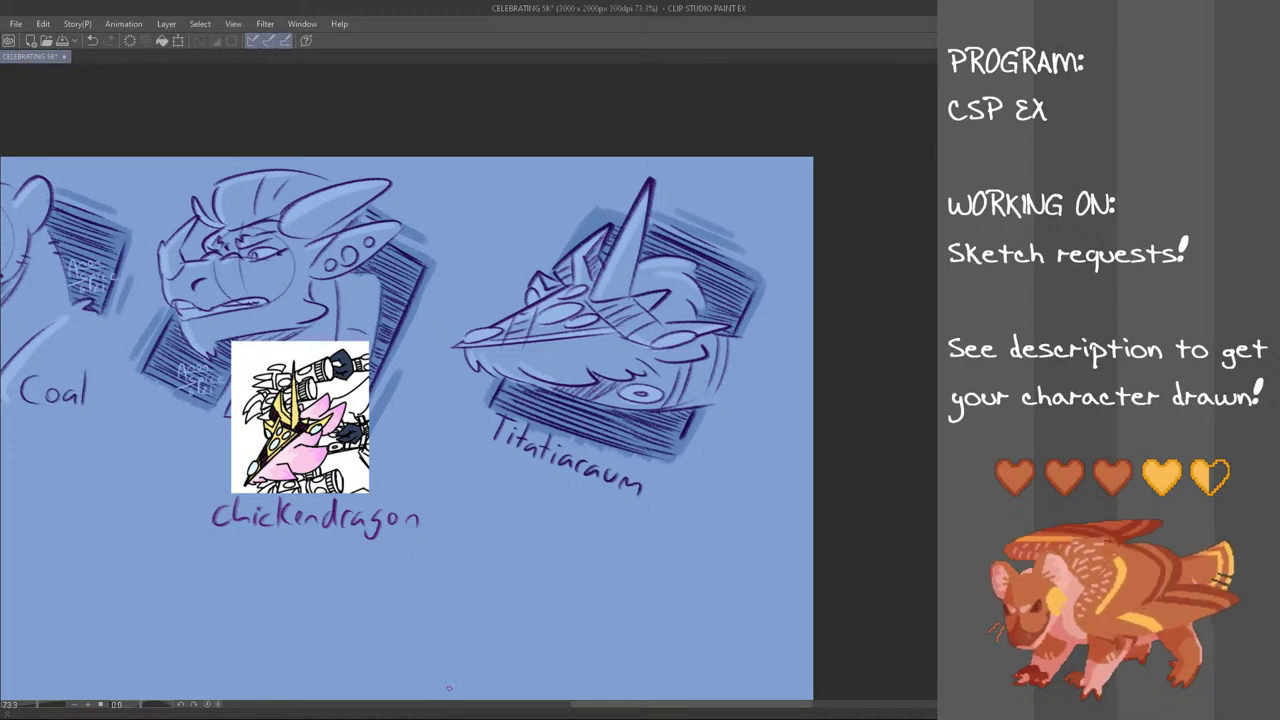
# Rotate the Titatiaraum label slightly counterclockwise and deselect it
pyautogui.moveTo(657, 474)
pyautogui.mouseDown()
pyautogui.moveTo(533, 544)
pyautogui.moveTo(480, 422)
pyautogui.moveTo(516, 405)
pyautogui.moveTo(556, 432)
pyautogui.moveTo(650, 452)
pyautogui.mouseUp()
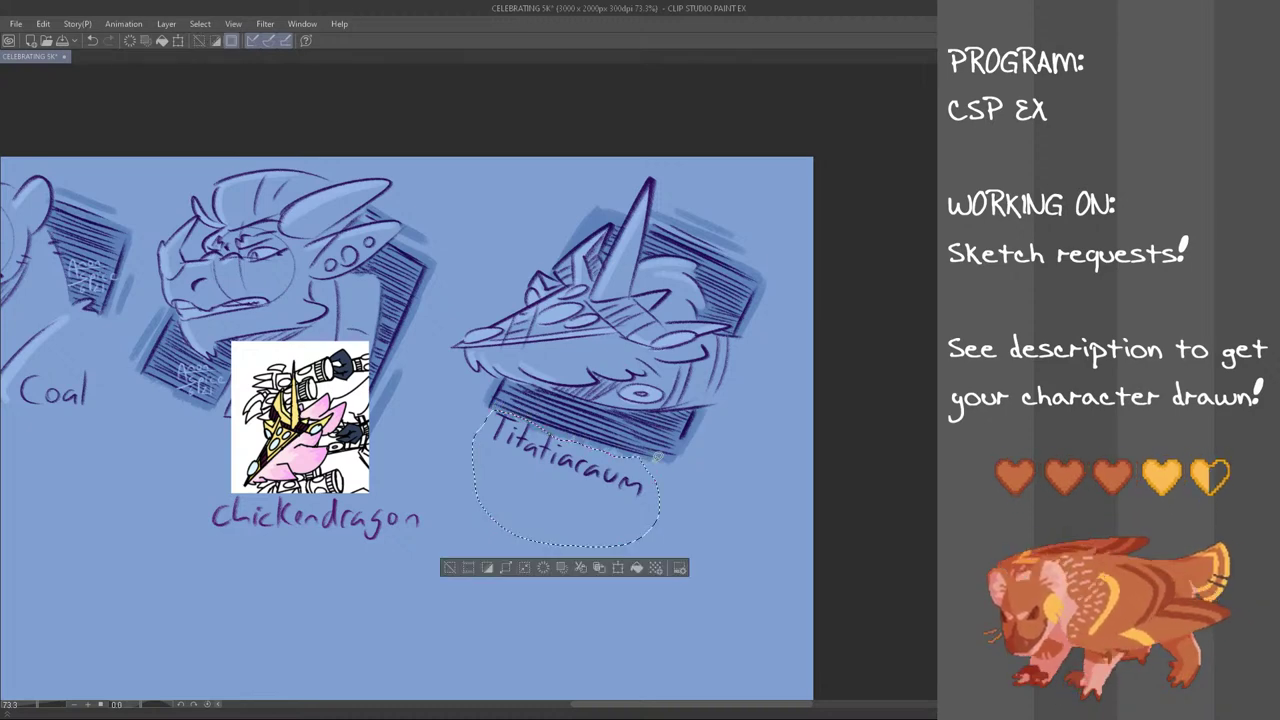
pyautogui.hotkey('ctrl', 't')
pyautogui.moveTo(716, 478); pyautogui.dragTo(718, 456)
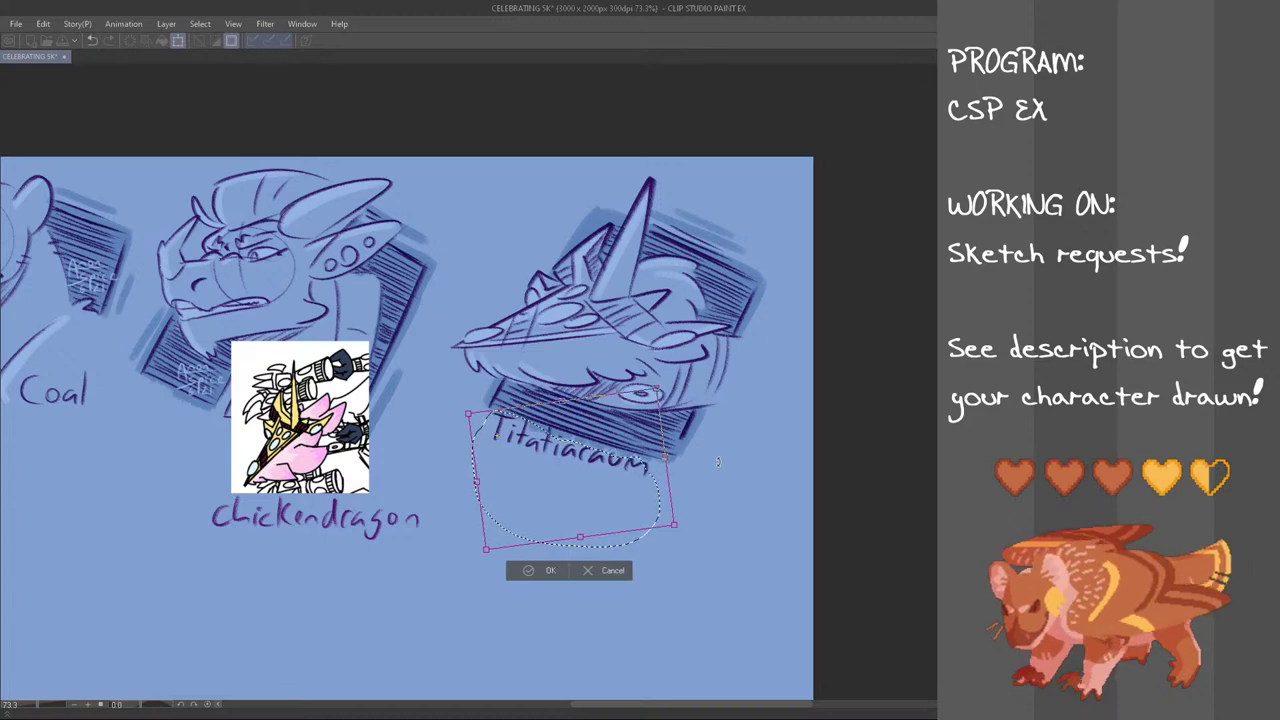
pyautogui.click(566, 569)
pyautogui.hotkey('ctrl', 'd')
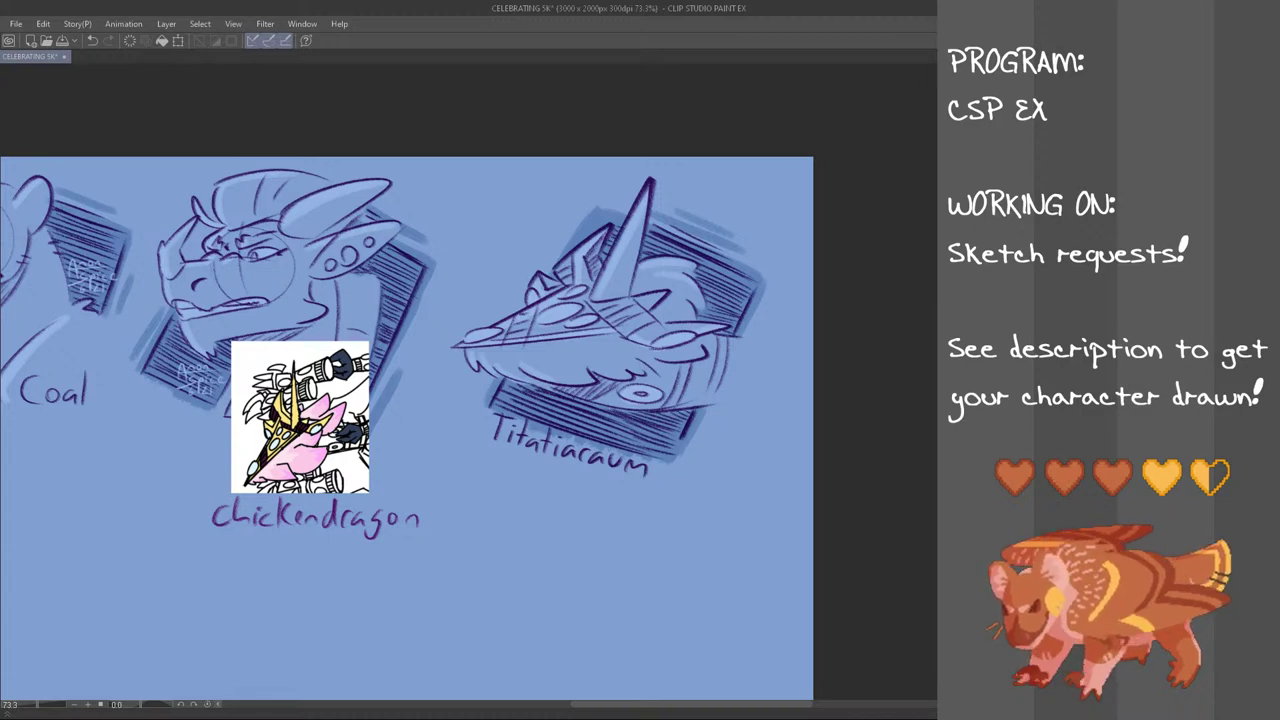
# Clear the finished request's reference image and its handwritten requester note from the canvas
pyautogui.hotkey('alt', 'Tab')
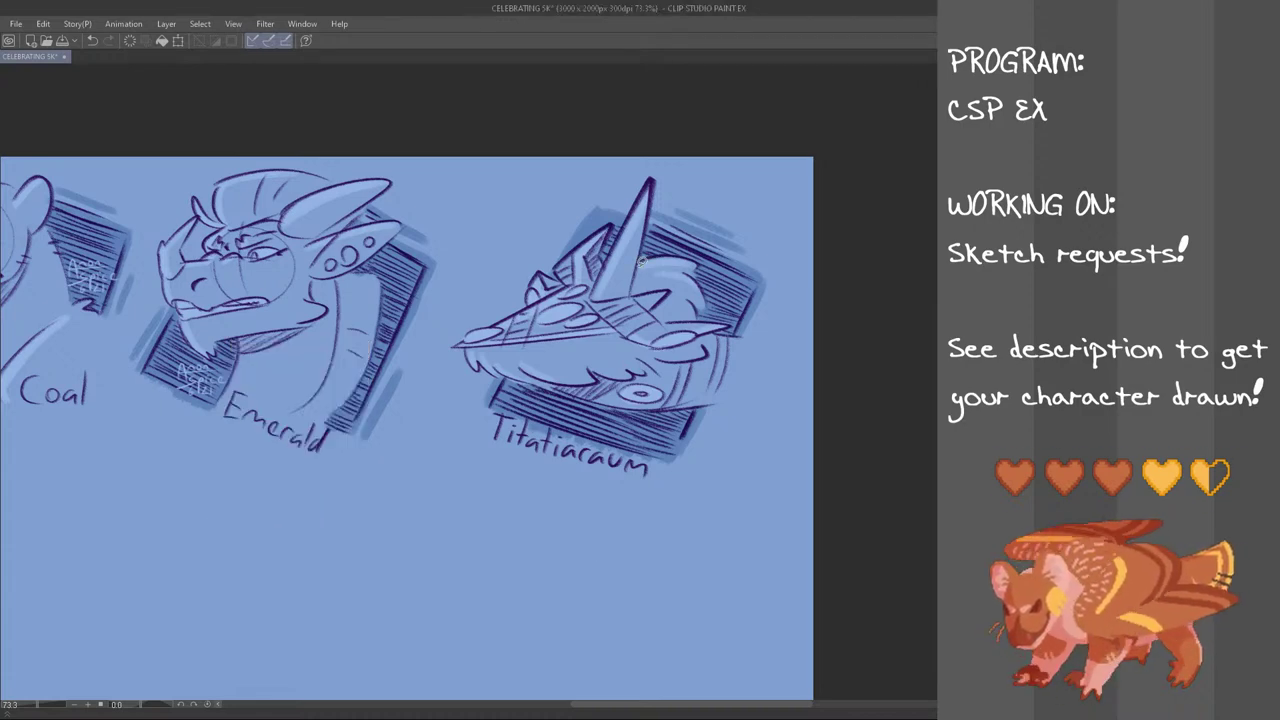
pyautogui.scroll(-1, 380, 262)
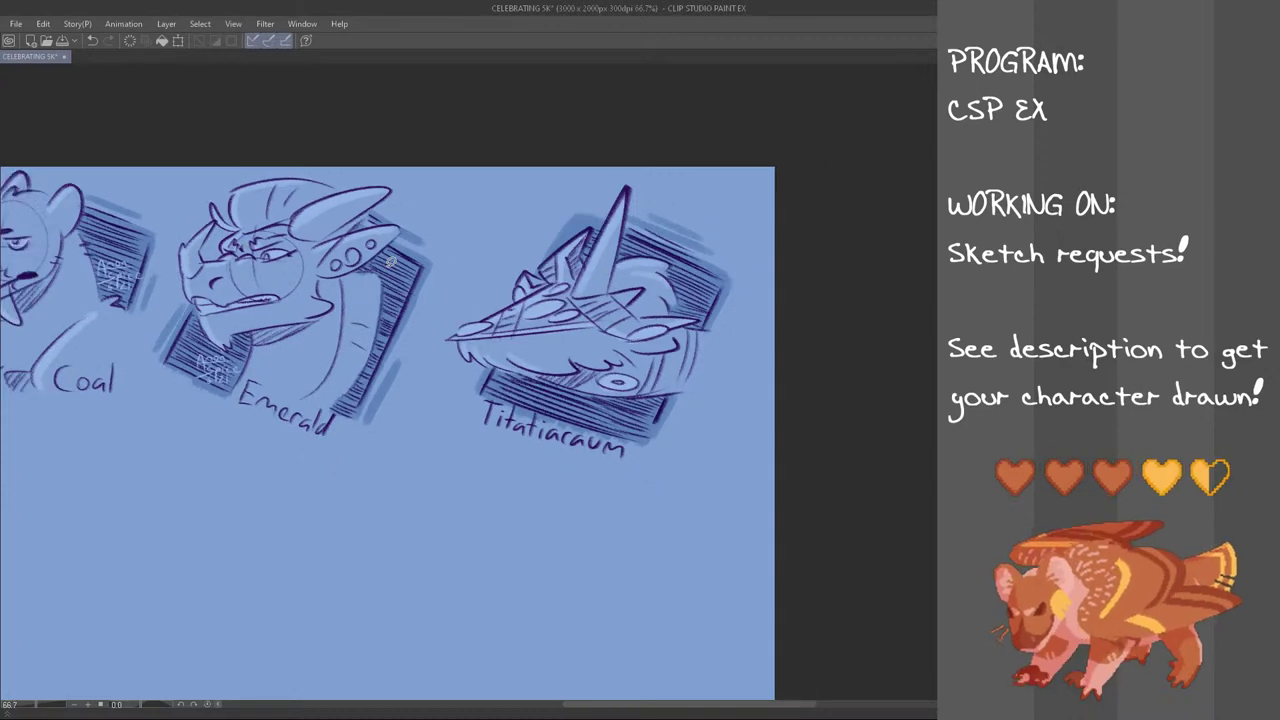
pyautogui.hotkey('alt', 'Tab')
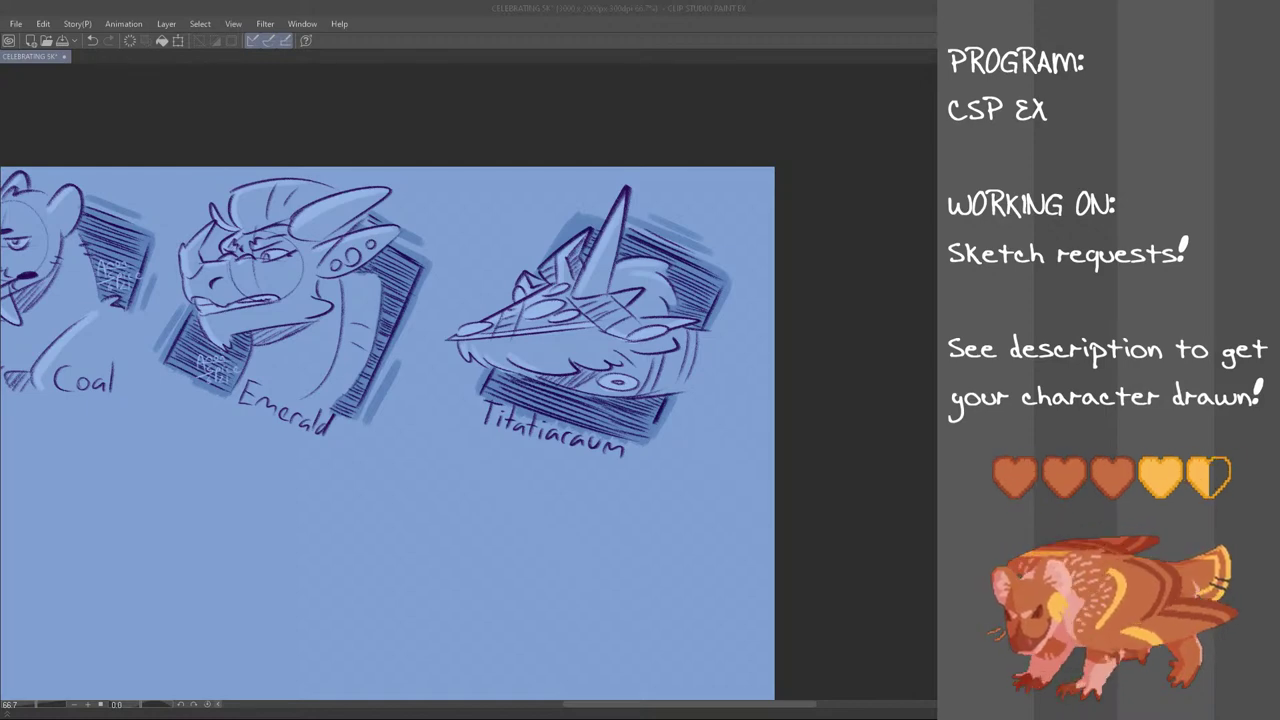
# Copy the signature from Emerald's background shape onto the hatched area above the end of the Titatiaraum label
pyautogui.moveTo(202, 326)
pyautogui.mouseDown()
pyautogui.moveTo(194, 334)
pyautogui.moveTo(204, 326)
pyautogui.mouseUp()
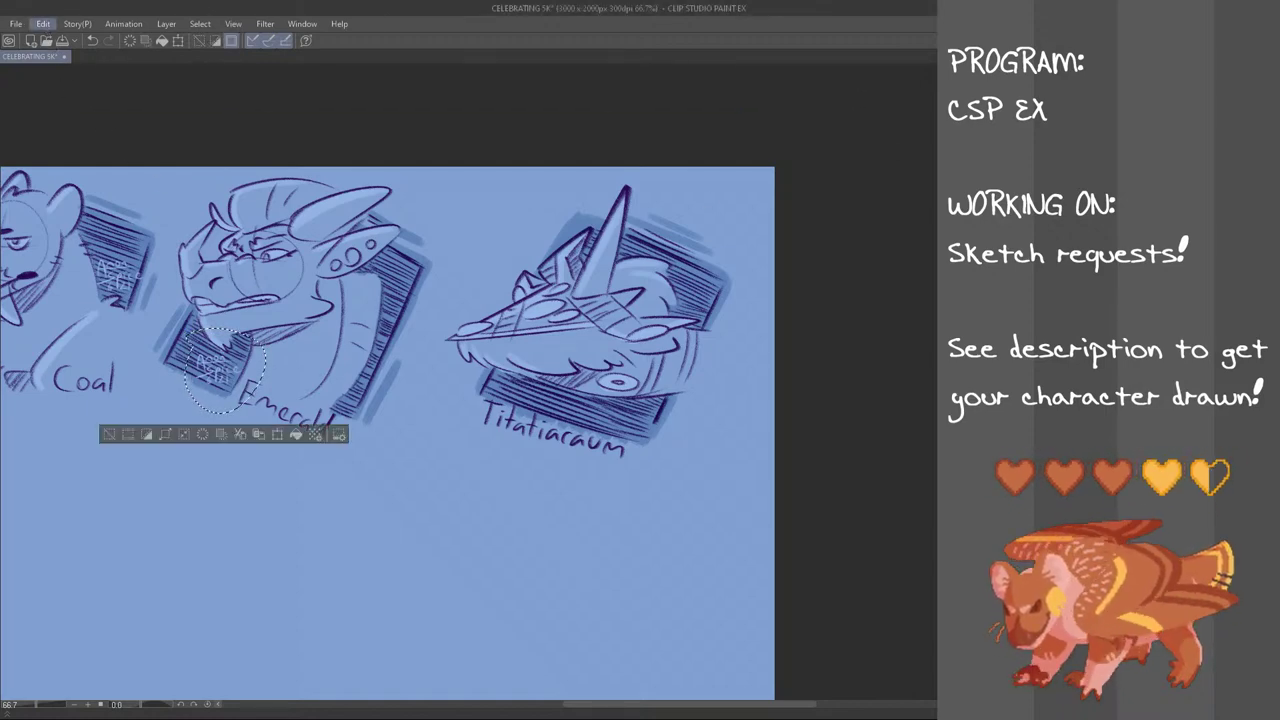
pyautogui.hotkey('ctrl', 't')
pyautogui.moveTo(237, 388); pyautogui.dragTo(645, 437)
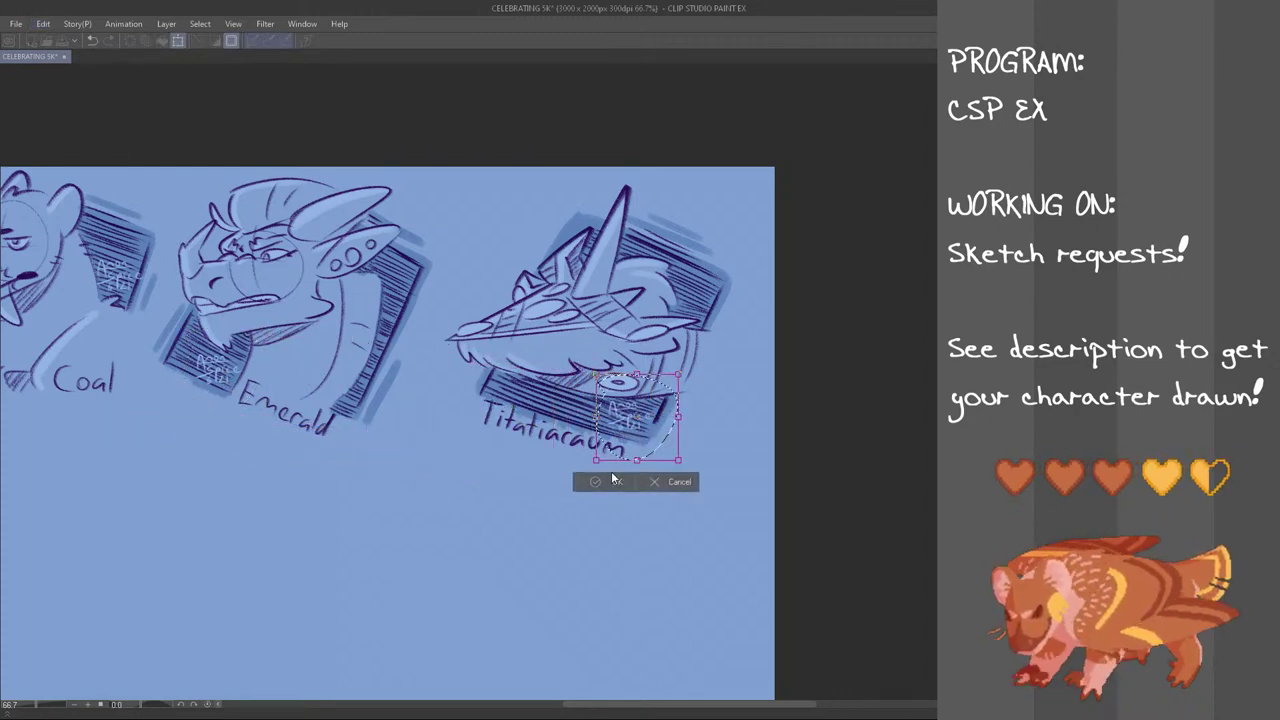
pyautogui.click(613, 480)
pyautogui.hotkey('ctrl', 'd')
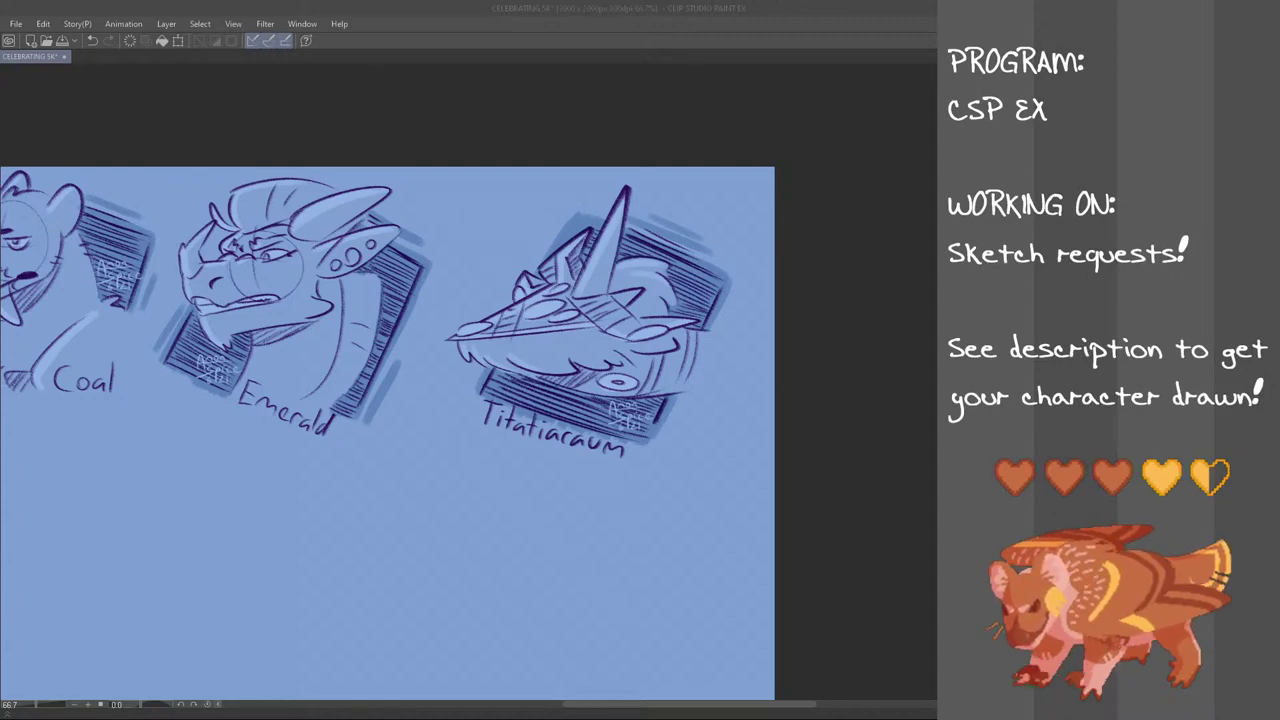
# Move the whole Titatiaraum sketch with its label slightly closer to the Emerald sketch
pyautogui.click(334, 4)
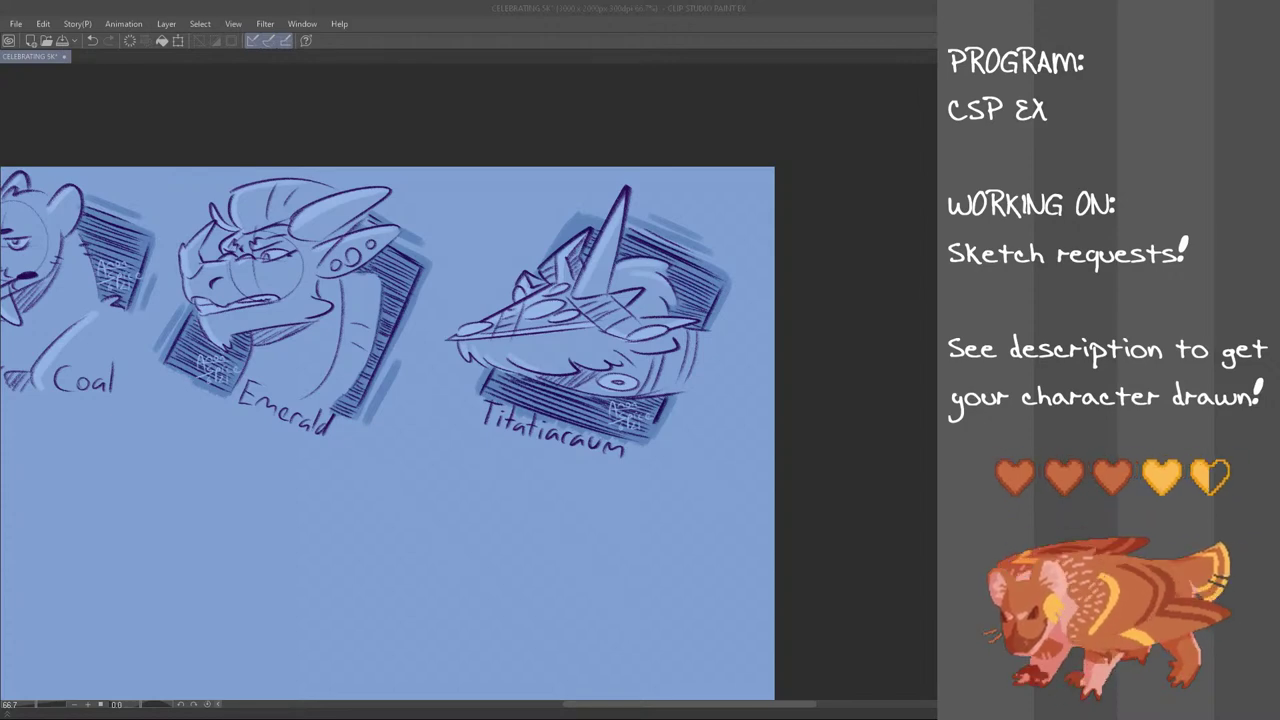
pyautogui.moveTo(641, 704)
pyautogui.mouseDown()
pyautogui.moveTo(609, 702)
pyautogui.moveTo(629, 700)
pyautogui.mouseUp()
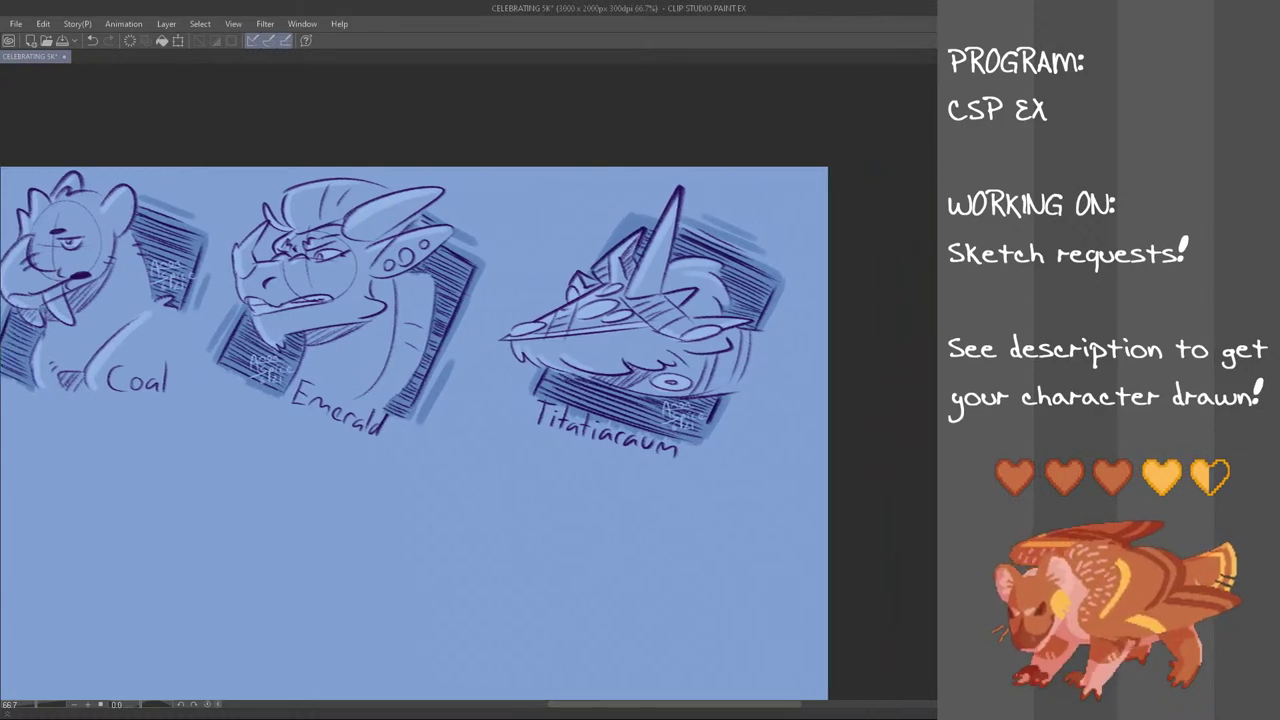
pyautogui.moveTo(755, 169)
pyautogui.mouseDown()
pyautogui.moveTo(845, 192)
pyautogui.moveTo(752, 458)
pyautogui.moveTo(486, 318)
pyautogui.moveTo(600, 190)
pyautogui.mouseUp()
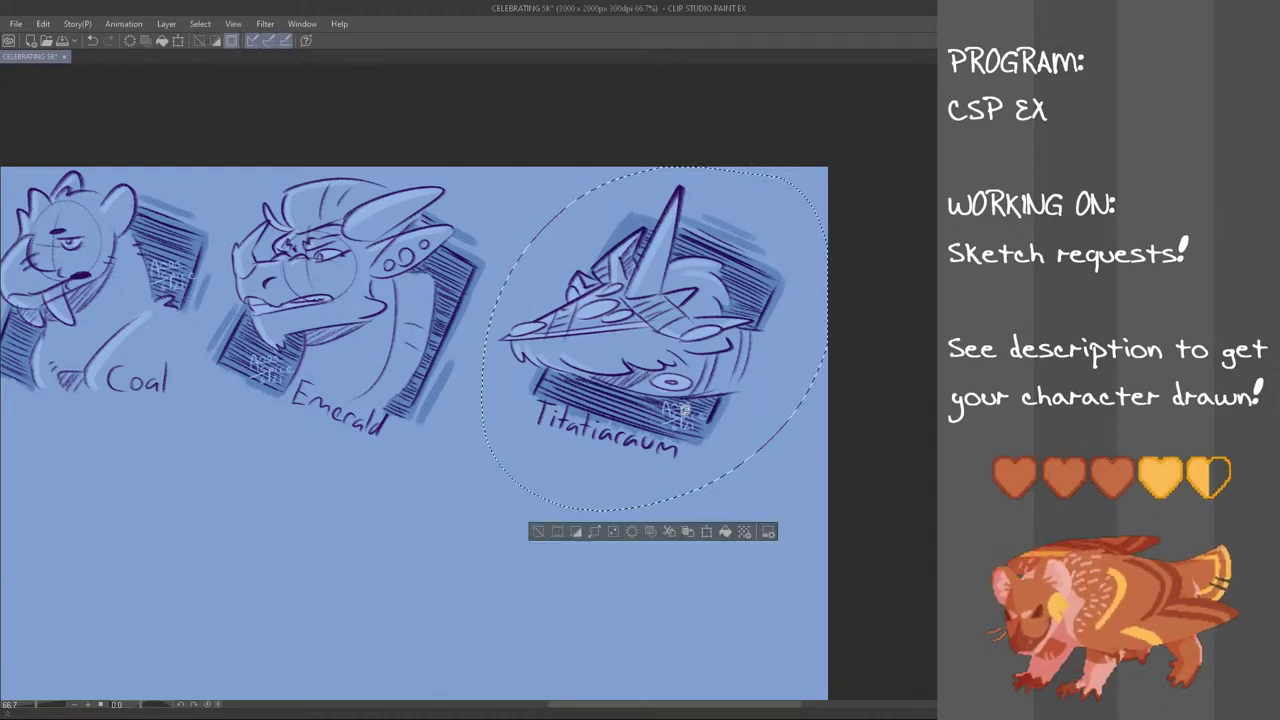
pyautogui.hotkey('ctrl', 't')
pyautogui.moveTo(685, 407)
pyautogui.mouseDown()
pyautogui.moveTo(658, 393)
pyautogui.moveTo(659, 411)
pyautogui.mouseUp()
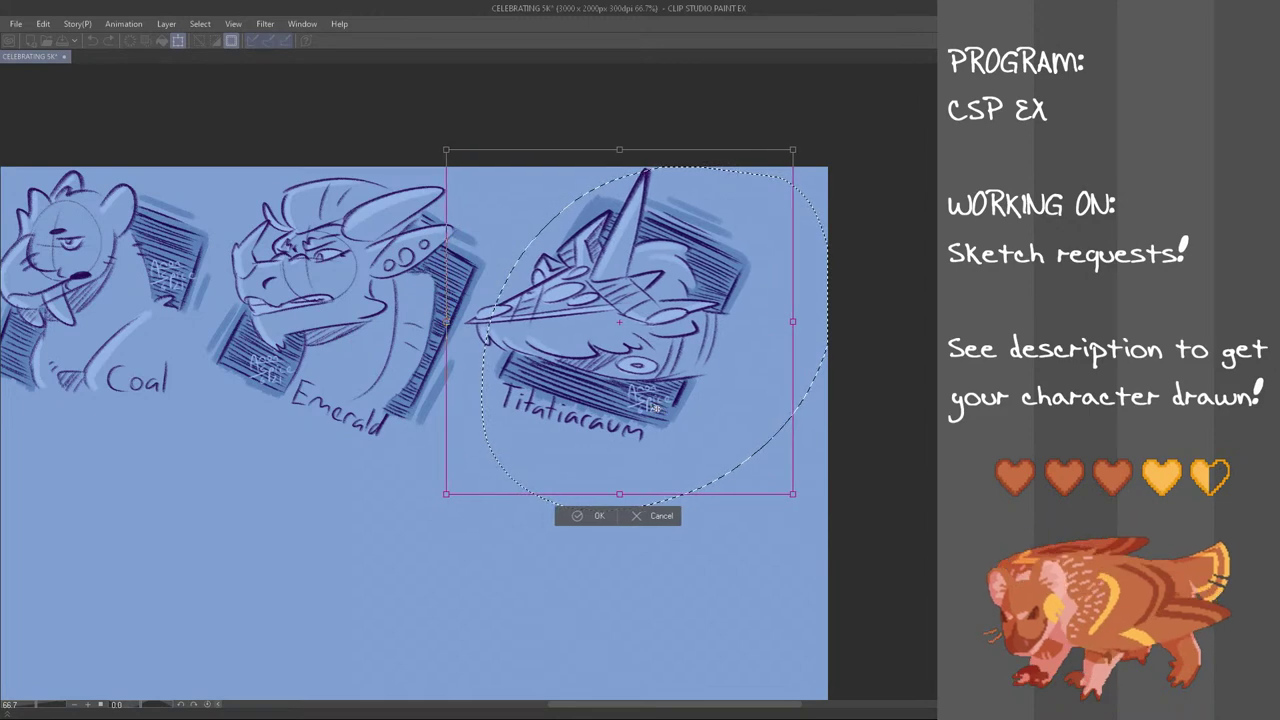
pyautogui.click(598, 520)
pyautogui.hotkey('ctrl', 'd')
# Paste the Mayfly reference sheet onto the canvas
pyautogui.scroll(-1, 659, 438)
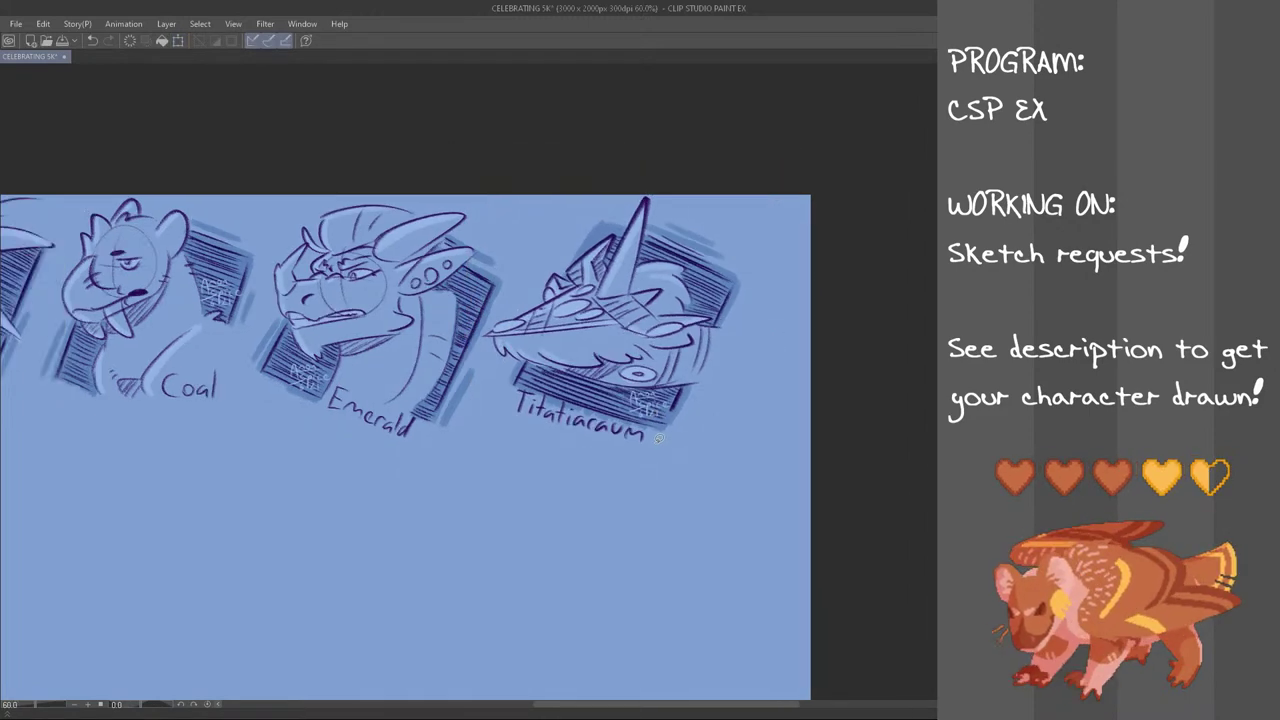
pyautogui.scroll(-2, 659, 438)
pyautogui.moveTo(702, 706); pyautogui.dragTo(658, 706)
pyautogui.scroll(-2, 541, 488)
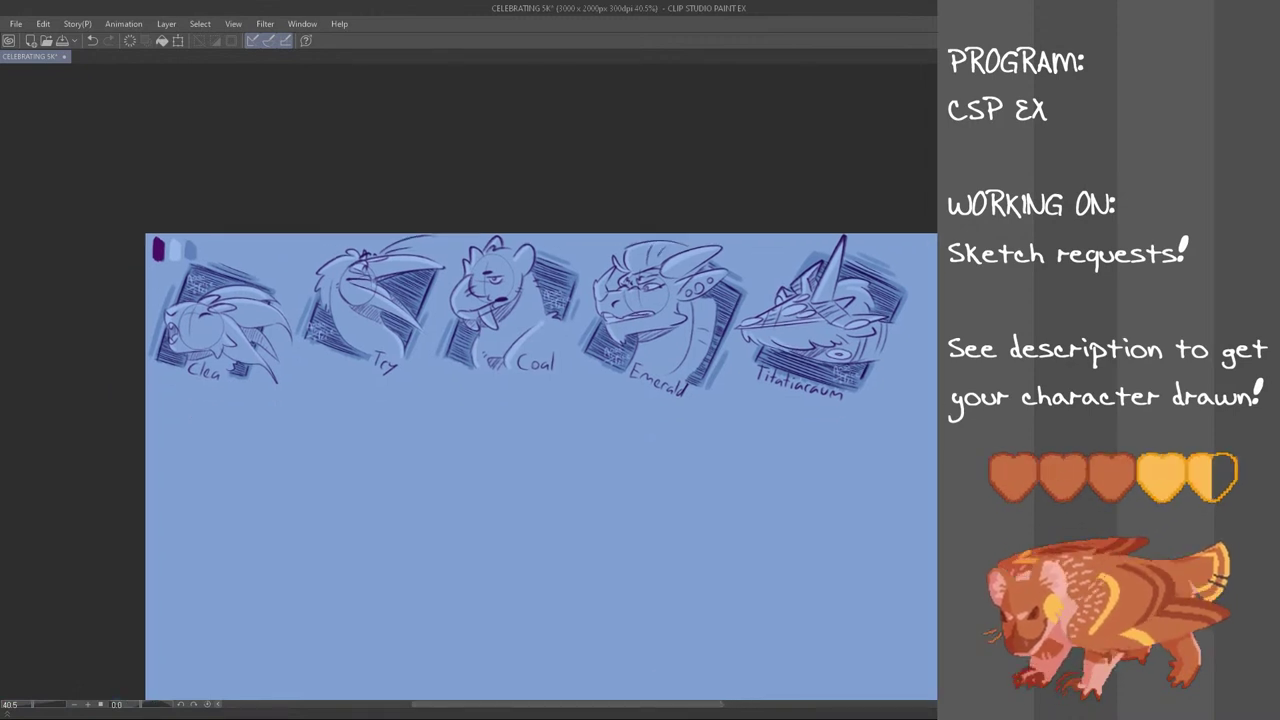
pyautogui.scroll(-1, 541, 456)
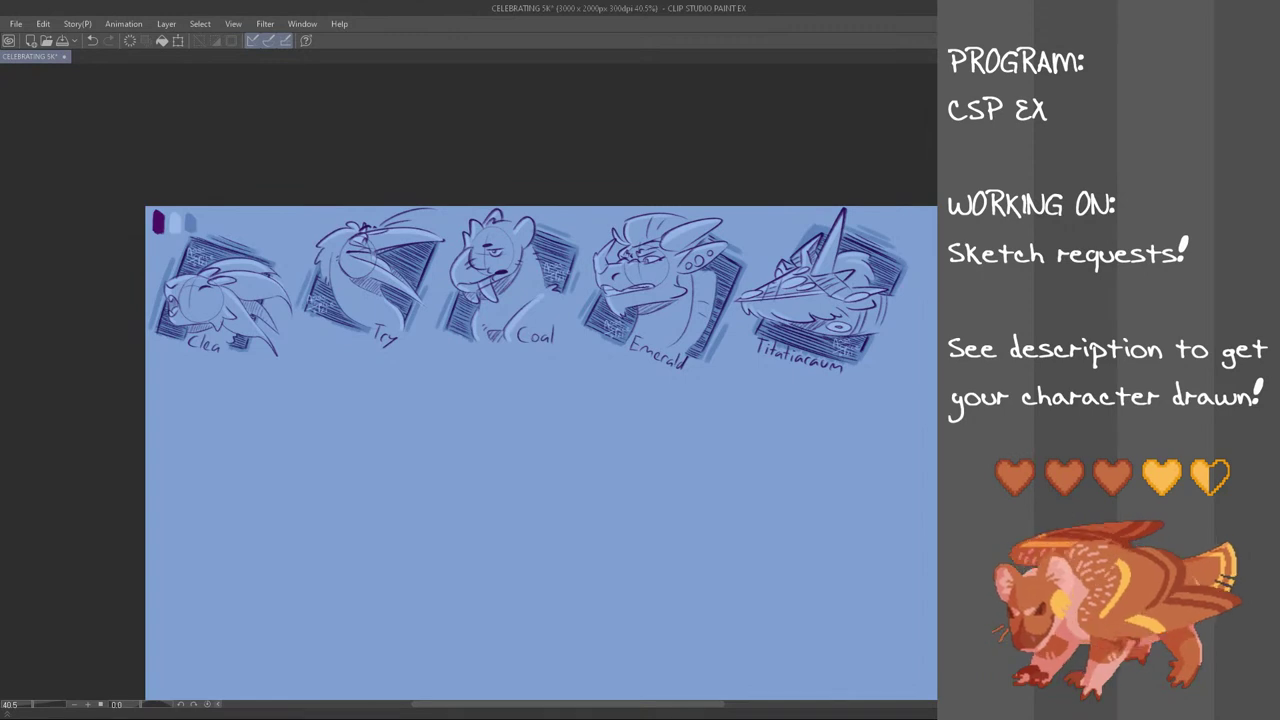
pyautogui.scroll(2, 248, 388)
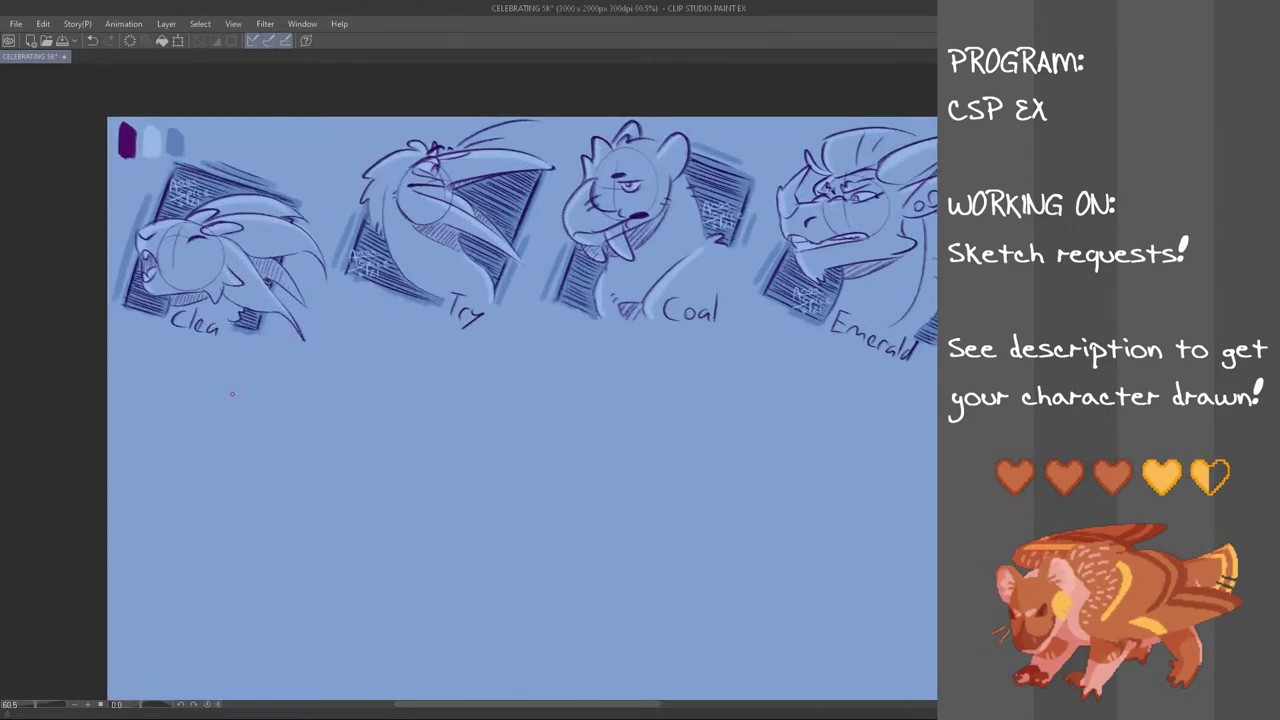
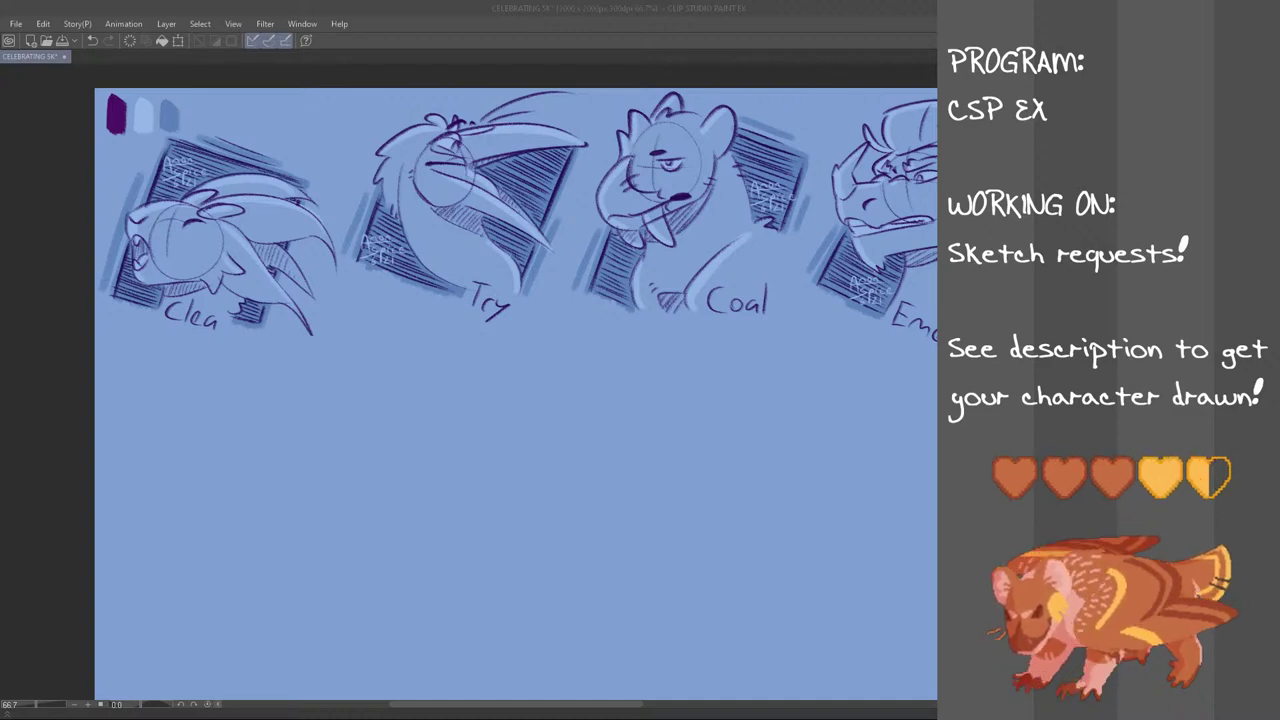
pyautogui.click(581, 4)
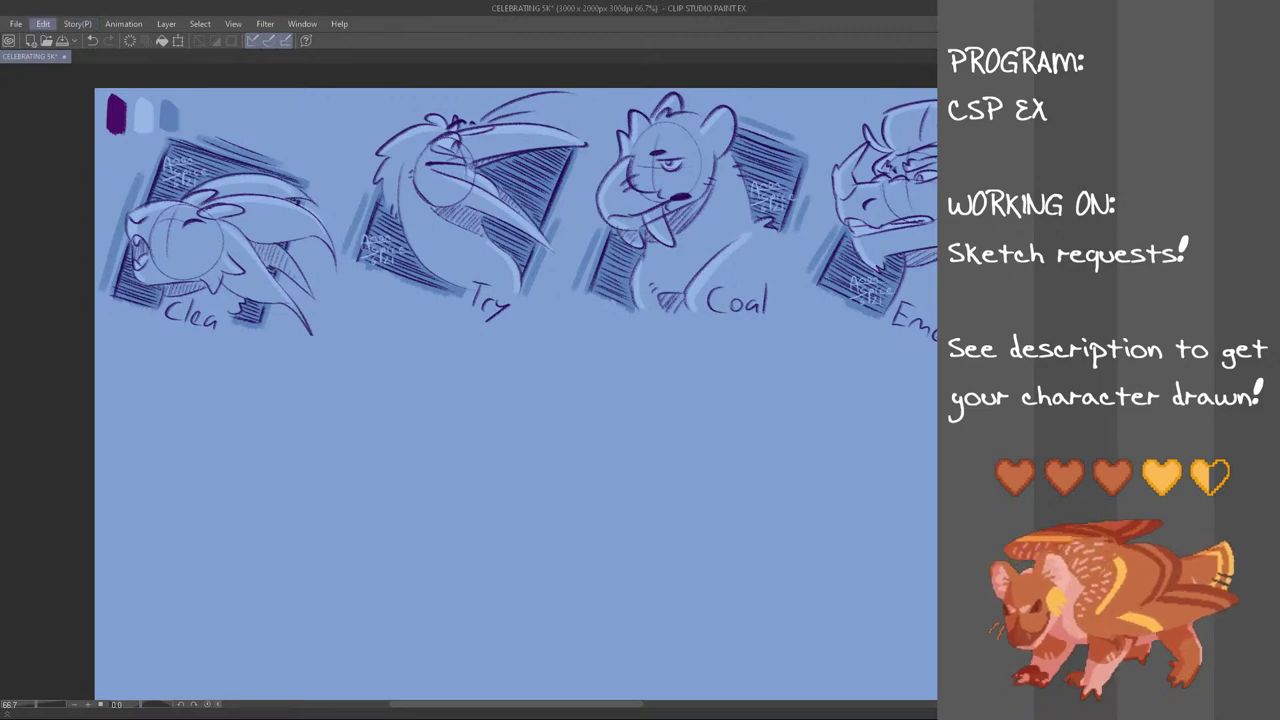
pyautogui.hotkey('ctrl', 'v')
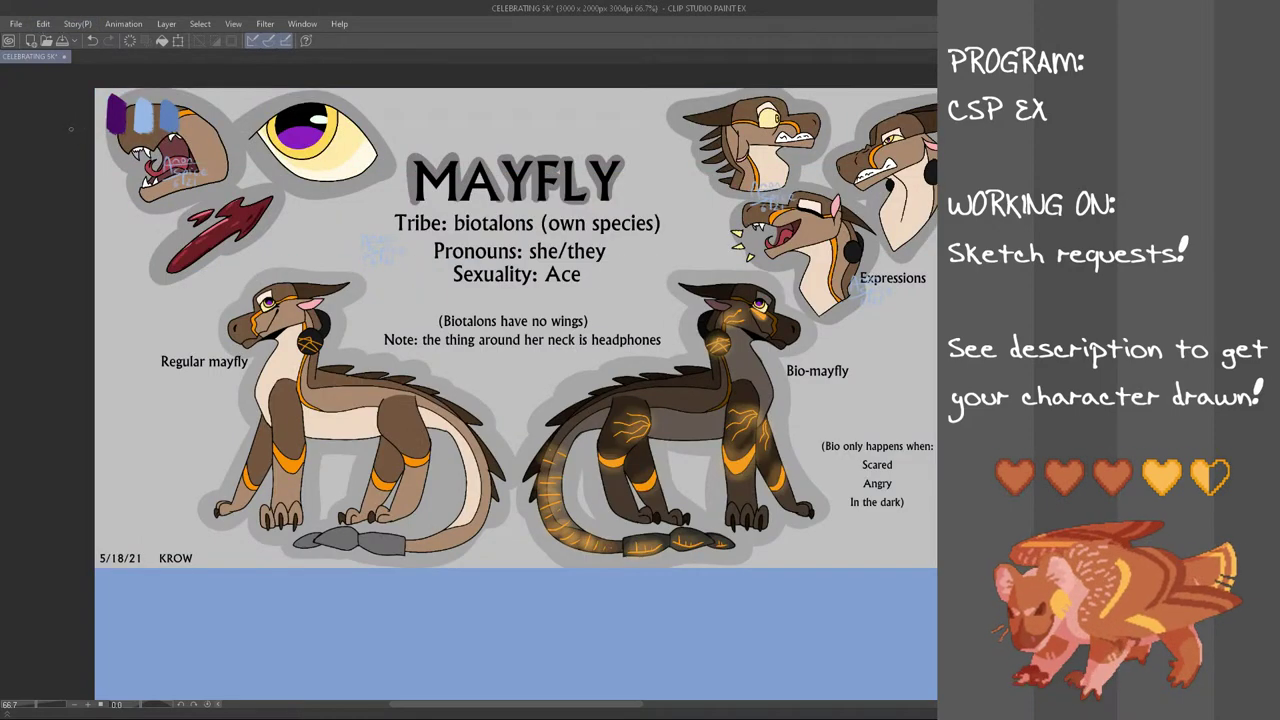
# Scale down the Mayfly reference sheet and place it below the Try and Coal sketches
pyautogui.hotkey('ctrl', 't')
pyautogui.moveTo(94, 88); pyautogui.dragTo(464, 296)
pyautogui.moveTo(832, 510); pyautogui.dragTo(608, 422)
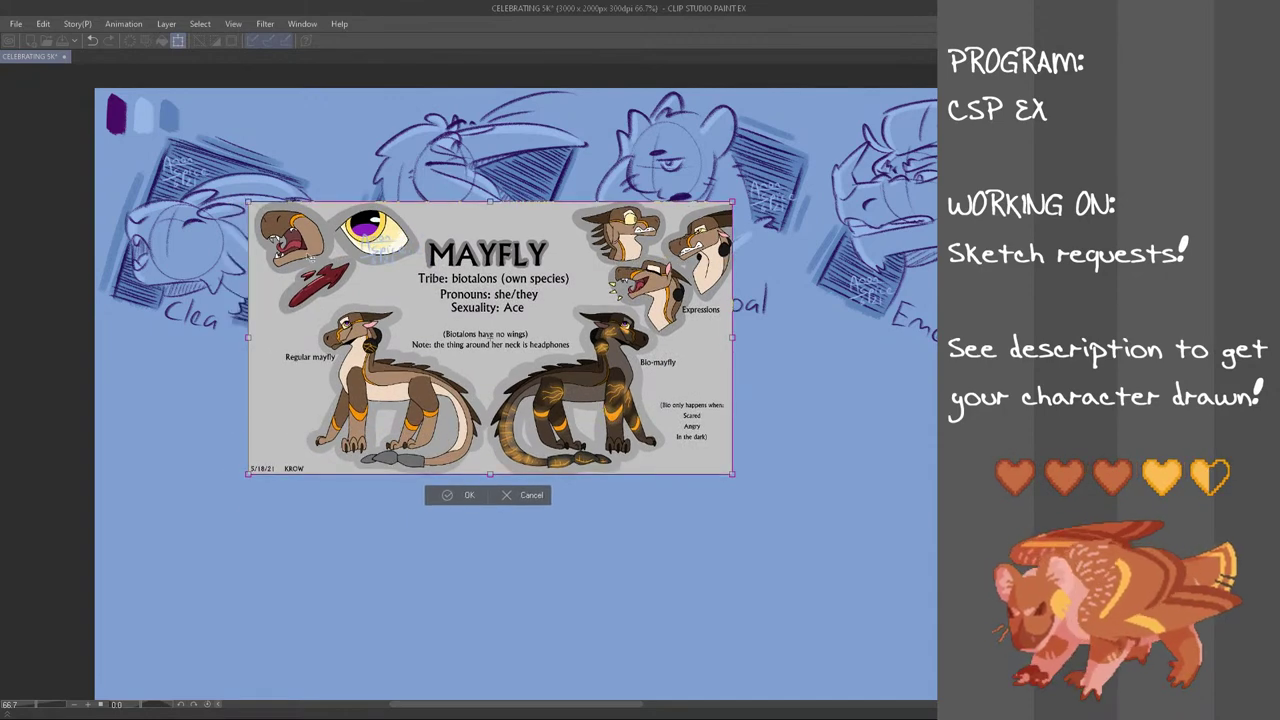
pyautogui.moveTo(248, 202); pyautogui.dragTo(269, 214)
pyautogui.moveTo(582, 410); pyautogui.dragTo(615, 505)
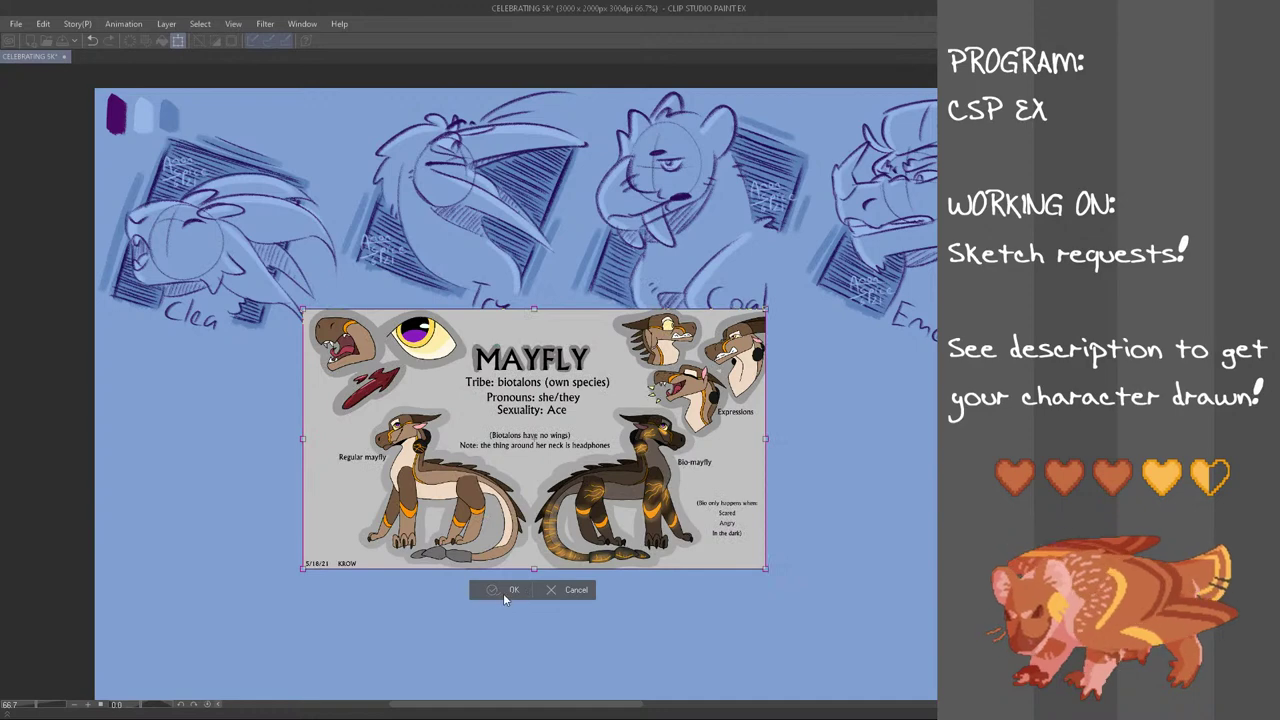
pyautogui.click(506, 590)
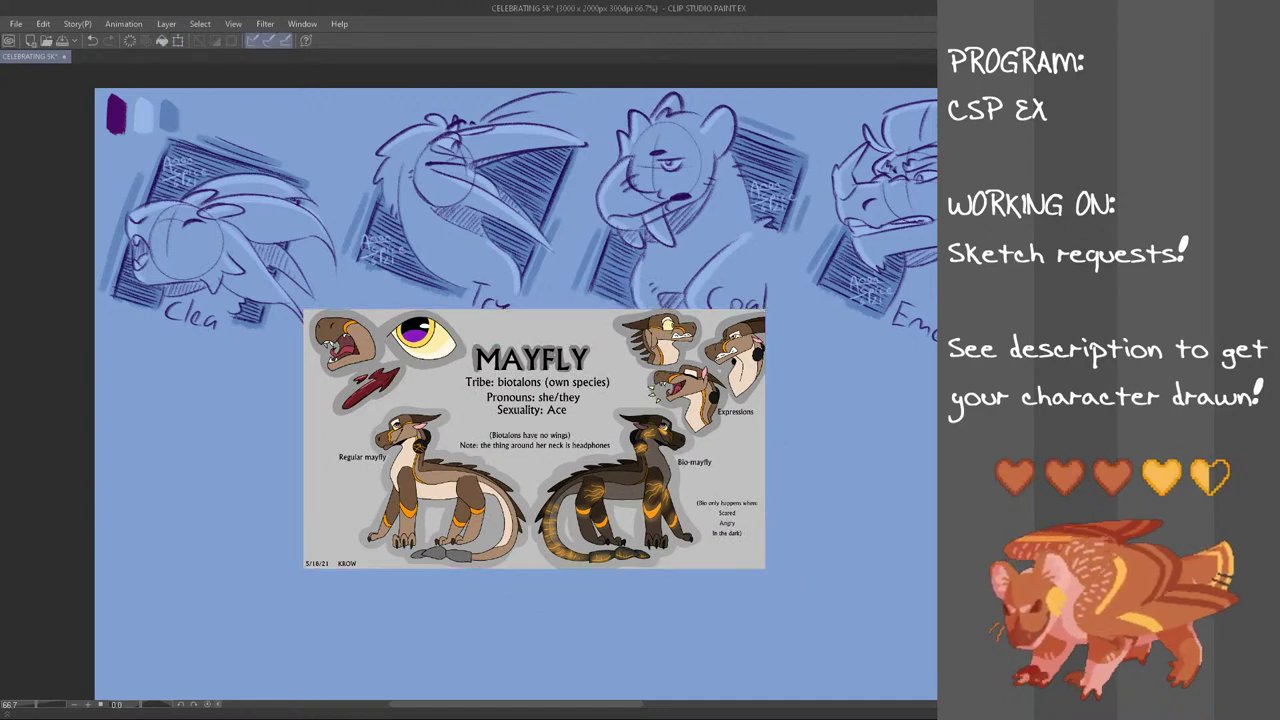
# Handwrite the requester's username on the Mayfly sheet beside the regular mayfly's front legs
pyautogui.hotkey('ctrl', 'z')
pyautogui.moveTo(321, 485); pyautogui.dragTo(318, 520)
pyautogui.moveTo(329, 491)
pyautogui.mouseDown()
pyautogui.moveTo(316, 503)
pyautogui.moveTo(331, 517)
pyautogui.mouseUp()
pyautogui.moveTo(337, 498); pyautogui.dragTo(345, 499)
pyautogui.hotkey('ctrl', 'z')
pyautogui.moveTo(350, 499); pyautogui.dragTo(376, 488)
pyautogui.hotkey('ctrl', 'z')
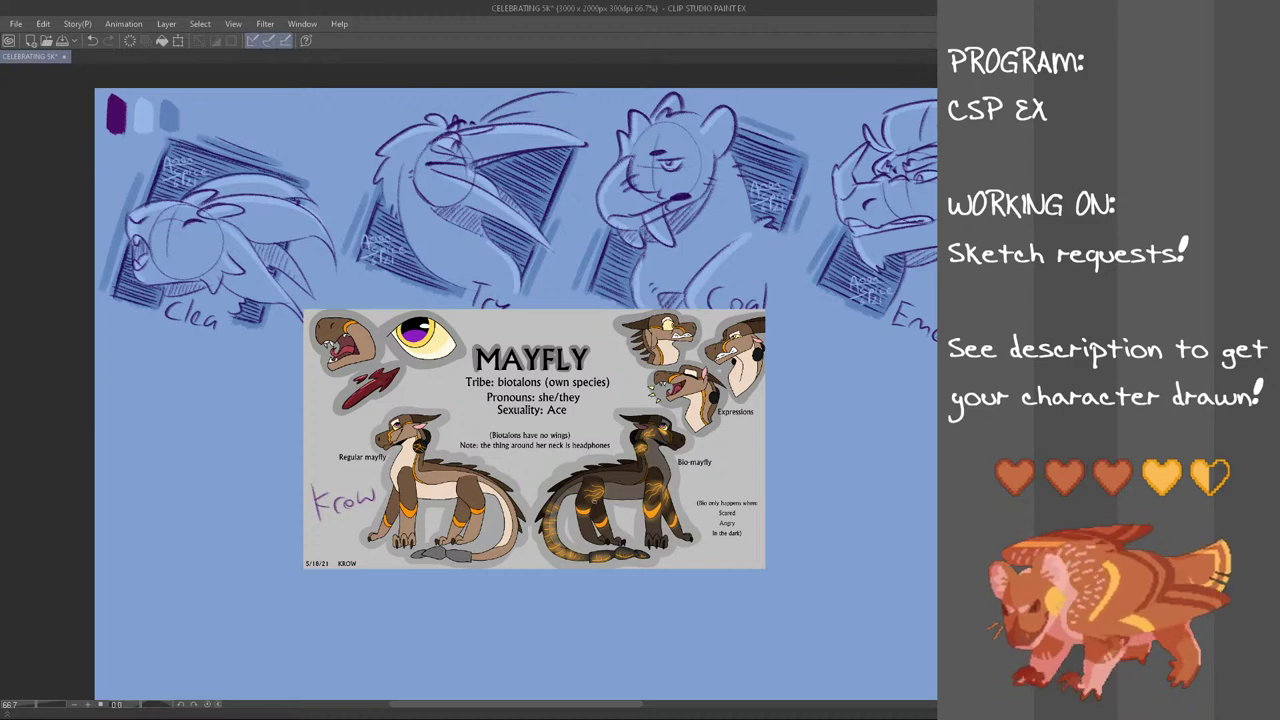
# Move the Mayfly sheet with its handwritten note up and away from the empty area below Clea
pyautogui.hotkey('ctrl', 't')
pyautogui.moveTo(619, 506); pyautogui.dragTo(661, 453)
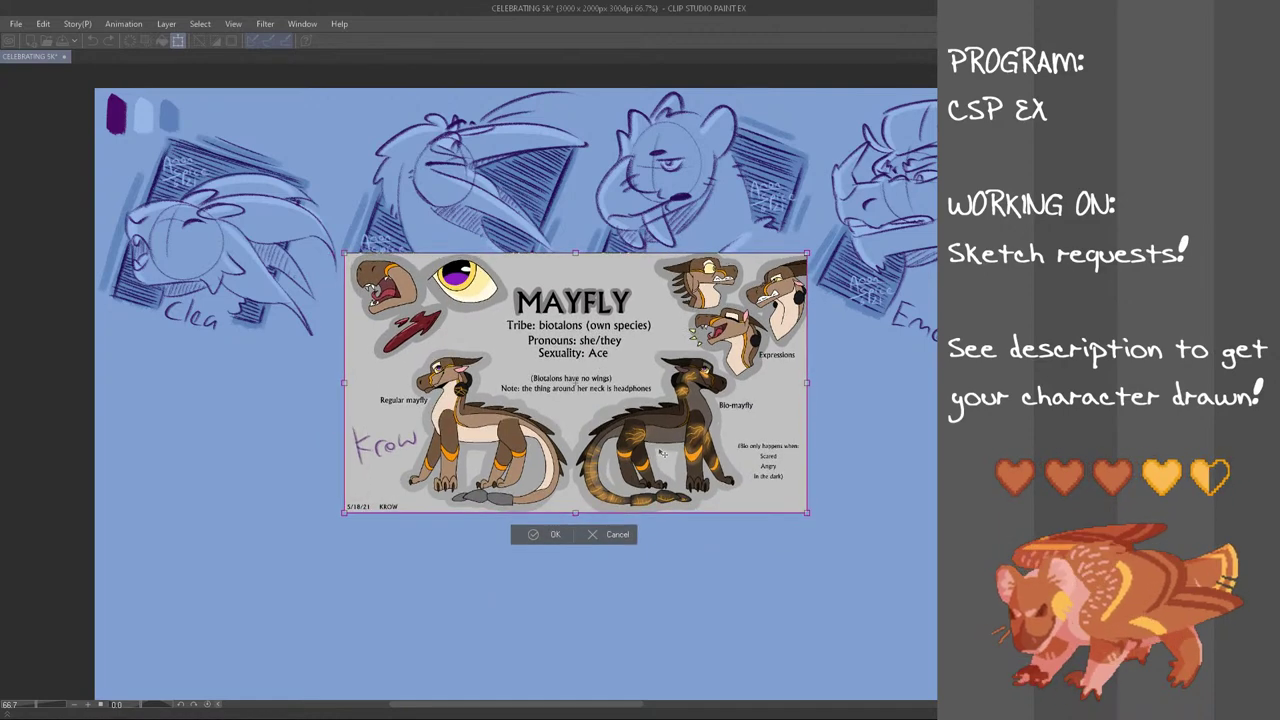
pyautogui.click(551, 534)
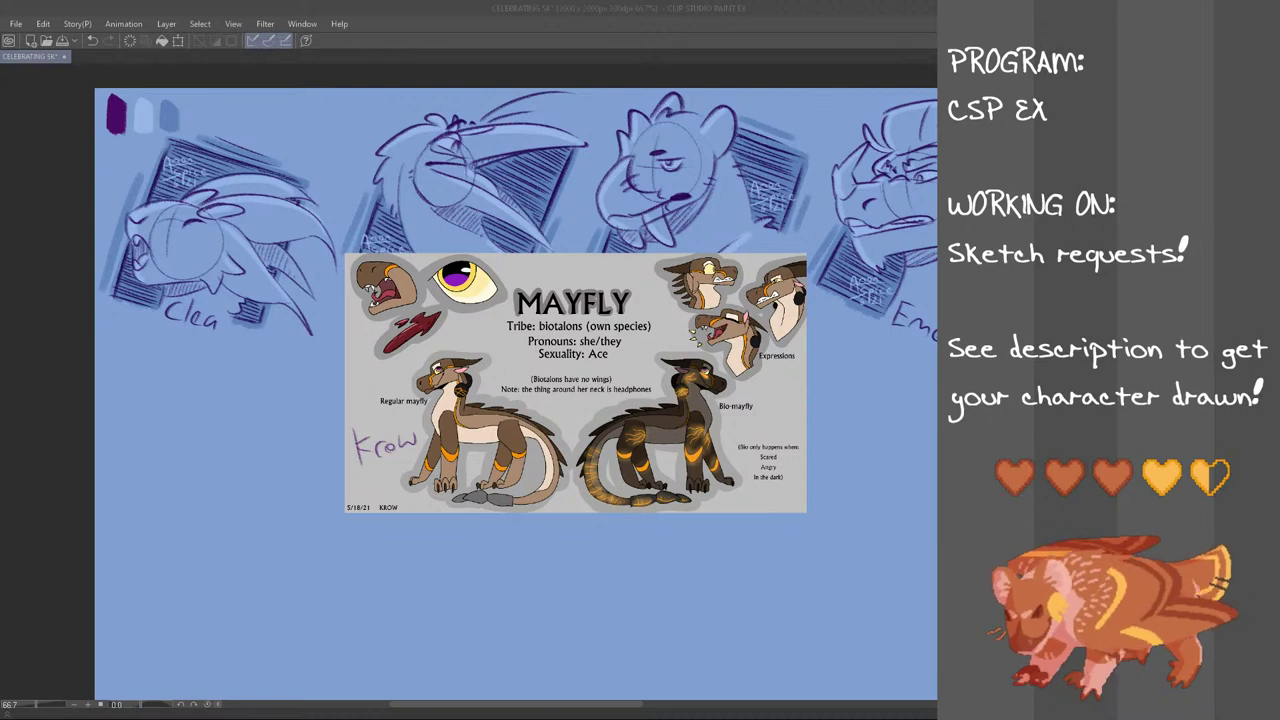
# Sketch a construction circle for Mayfly's head in the empty area below Clea
pyautogui.click(463, 6)
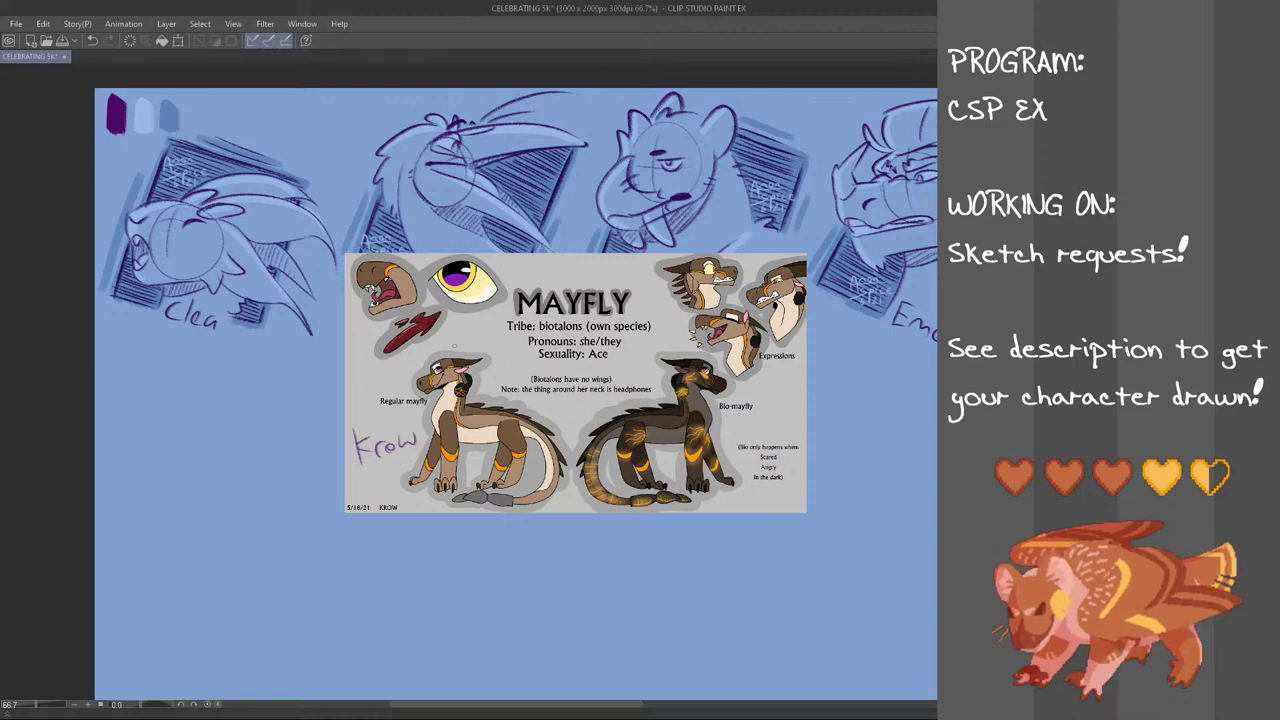
pyautogui.scroll(2, 220, 414)
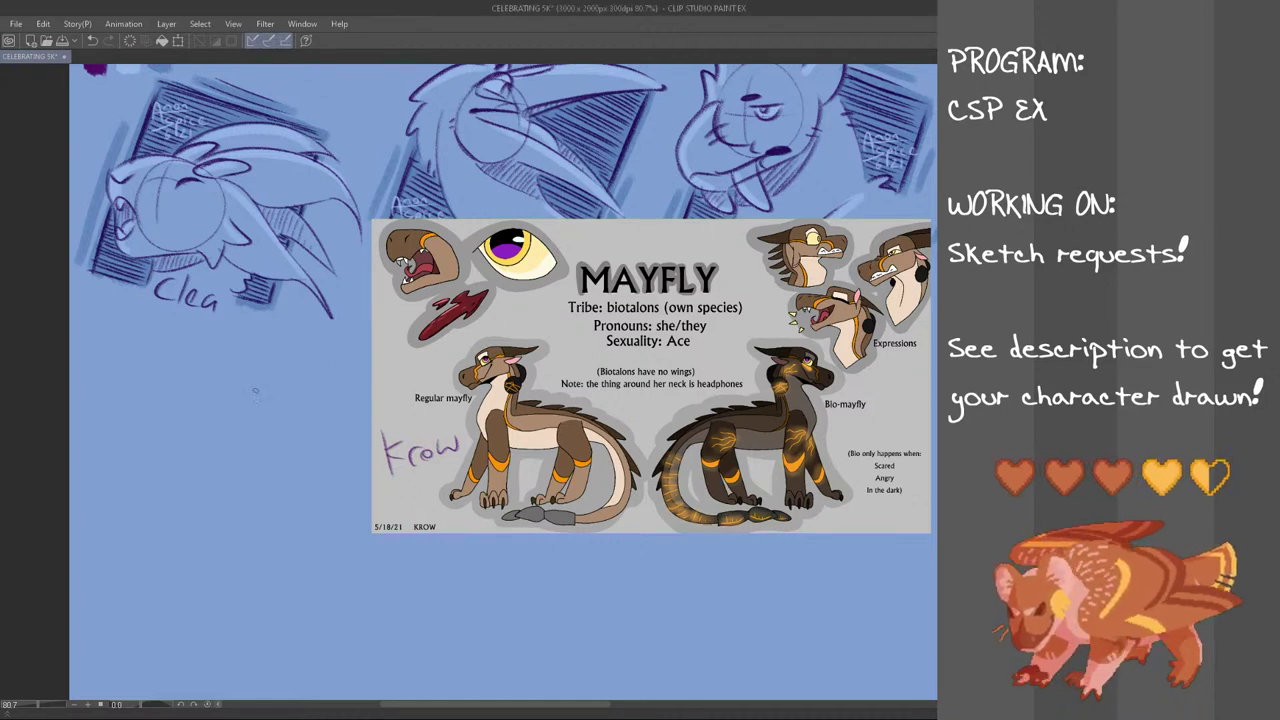
pyautogui.moveTo(182, 447)
pyautogui.mouseDown()
pyautogui.moveTo(190, 440)
pyautogui.moveTo(137, 409)
pyautogui.moveTo(189, 364)
pyautogui.moveTo(150, 425)
pyautogui.moveTo(200, 377)
pyautogui.mouseUp()
pyautogui.hotkey('ctrl', 'z')
pyautogui.hotkey('ctrl', 'z')
pyautogui.hotkey('ctrl', 'z')
pyautogui.hotkey('ctrl', 'z')
pyautogui.hotkey('ctrl', 'z')
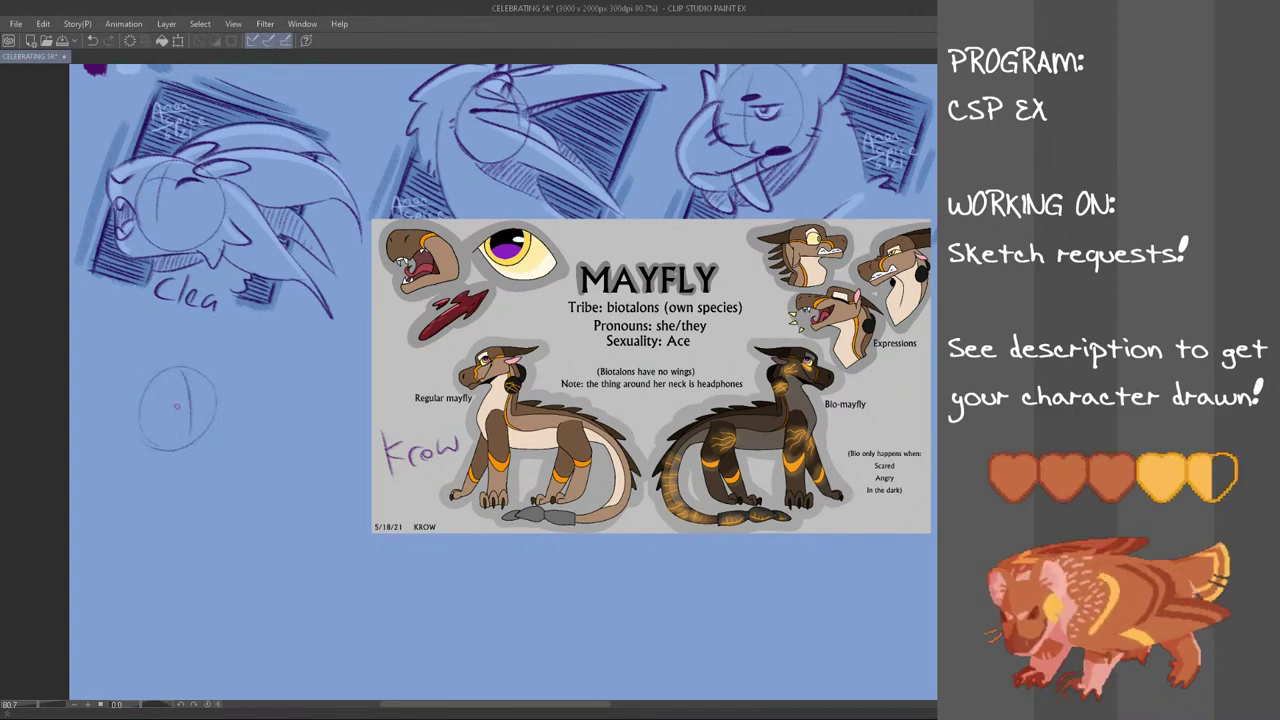
# Draw crossing vertical and horizontal face guidelines inside Mayfly's head circle
pyautogui.moveTo(196, 378)
pyautogui.mouseDown()
pyautogui.moveTo(196, 424)
pyautogui.moveTo(212, 404)
pyautogui.mouseUp()
pyautogui.hotkey('ctrl', 'z')
pyautogui.hotkey('ctrl', 'z')
pyautogui.moveTo(171, 409)
pyautogui.mouseDown()
pyautogui.moveTo(212, 404)
pyautogui.moveTo(196, 381)
pyautogui.moveTo(202, 393)
pyautogui.mouseUp()
pyautogui.hotkey('ctrl', 'z')
pyautogui.hotkey('ctrl', 'z')
# Draw the bridge of Mayfly's snout extending forward from the head circle
pyautogui.moveTo(221, 385); pyautogui.dragTo(268, 398)
pyautogui.hotkey('ctrl', 'z')
pyautogui.hotkey('ctrl', 'z')
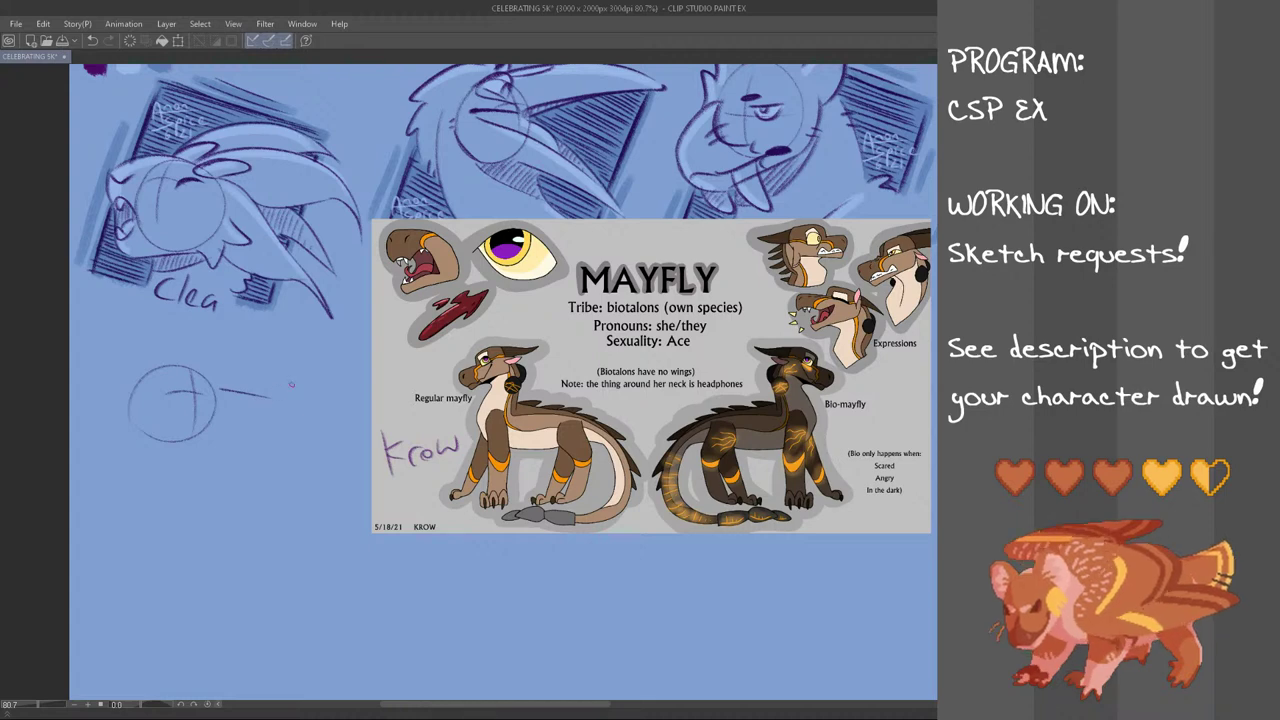
pyautogui.hotkey('ctrl', 'z')
pyautogui.moveTo(204, 389); pyautogui.dragTo(278, 390)
pyautogui.hotkey('ctrl', 'z')
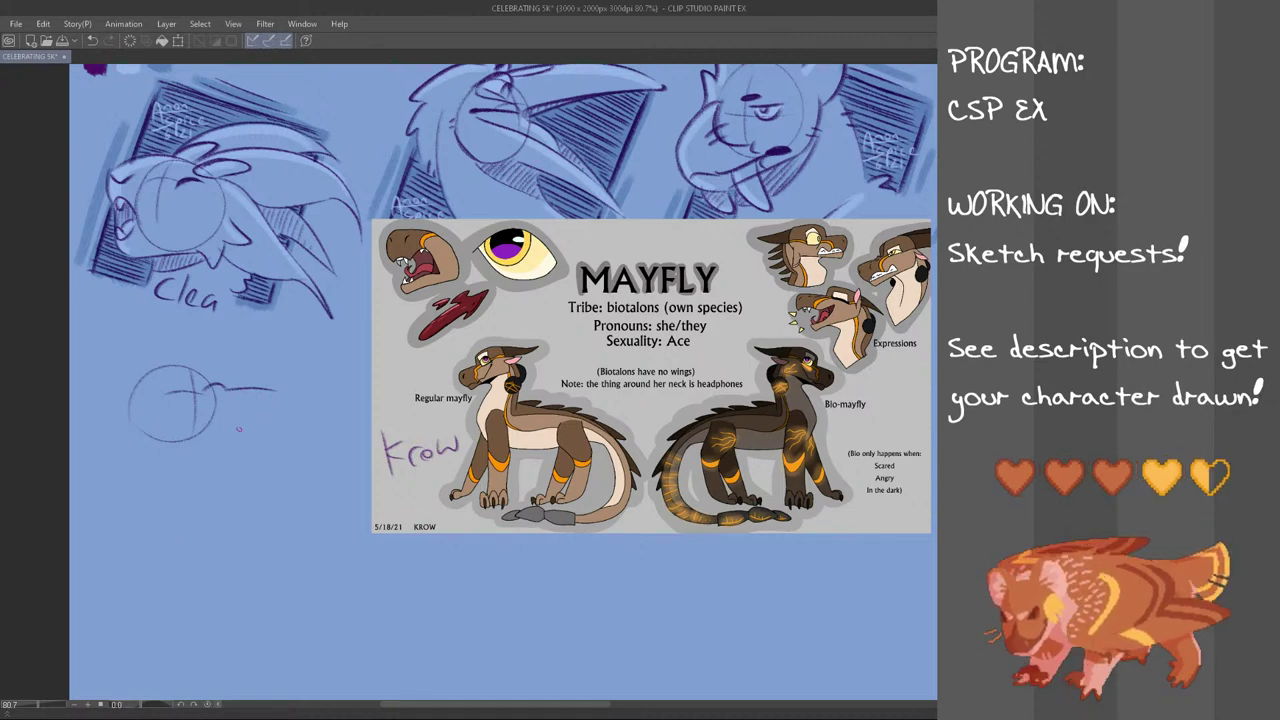
# Sketch the rounded tip of Mayfly's snout with a pointed front tooth, and add the nostril
pyautogui.moveTo(252, 424)
pyautogui.mouseDown()
pyautogui.moveTo(277, 408)
pyautogui.moveTo(258, 426)
pyautogui.mouseUp()
pyautogui.hotkey('ctrl', 'z')
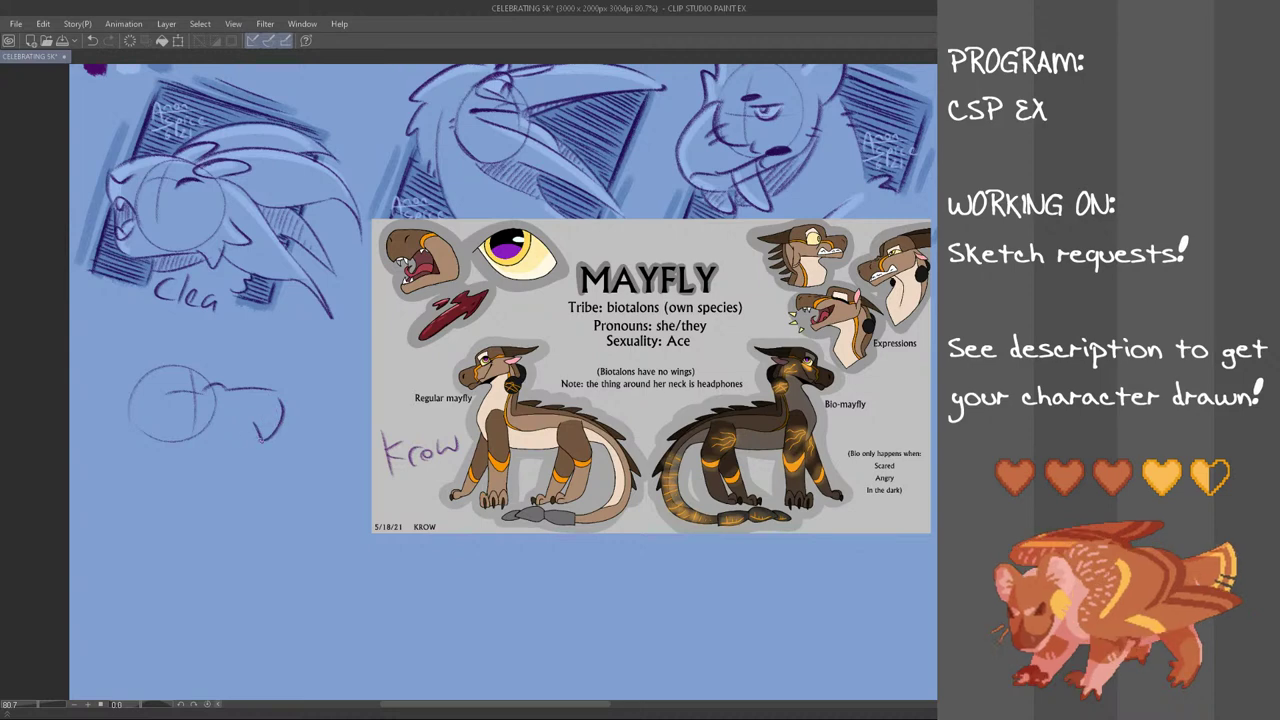
pyautogui.moveTo(262, 409); pyautogui.dragTo(262, 405)
pyautogui.hotkey('ctrl', 'z')
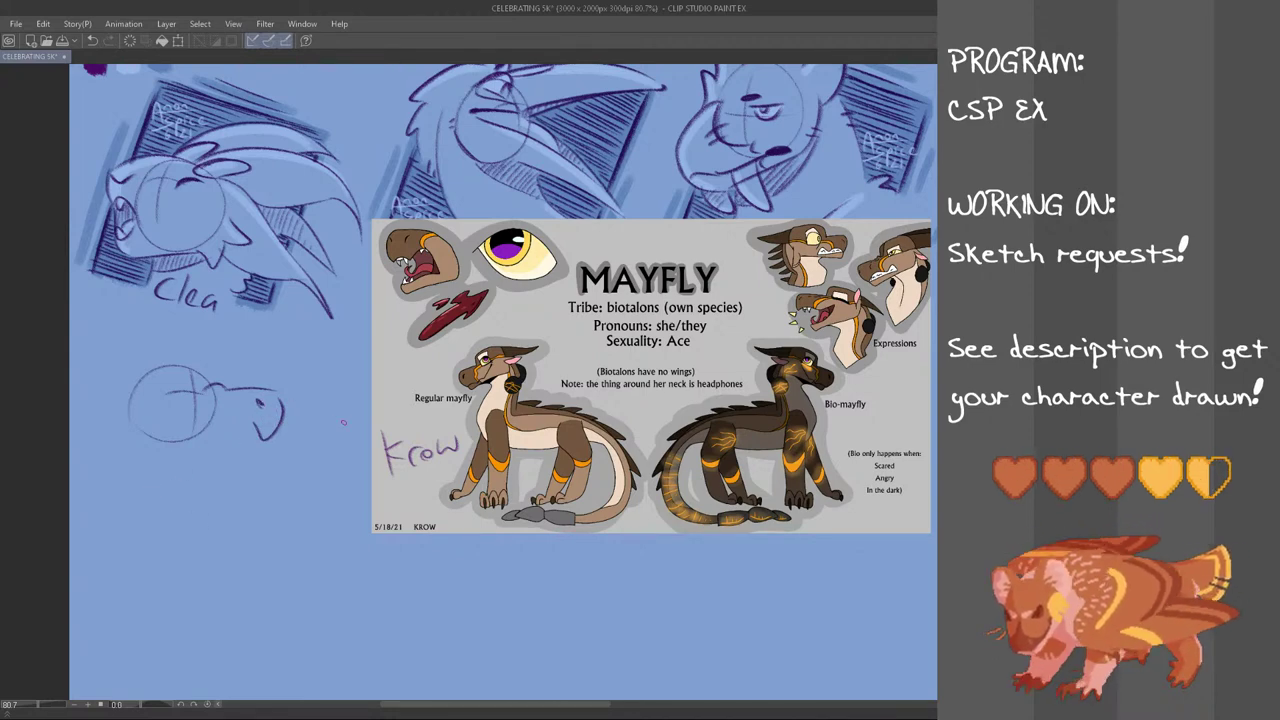
# Sketch Mayfly's angry eye and the bumpy brow ridge across the upper head circle
pyautogui.moveTo(161, 380)
pyautogui.mouseDown()
pyautogui.moveTo(188, 378)
pyautogui.moveTo(186, 400)
pyautogui.moveTo(169, 379)
pyautogui.moveTo(186, 391)
pyautogui.moveTo(220, 369)
pyautogui.moveTo(213, 384)
pyautogui.mouseUp()
pyautogui.hotkey('ctrl', 'z')
pyautogui.hotkey('ctrl', 'z')
pyautogui.hotkey('ctrl', 'z')
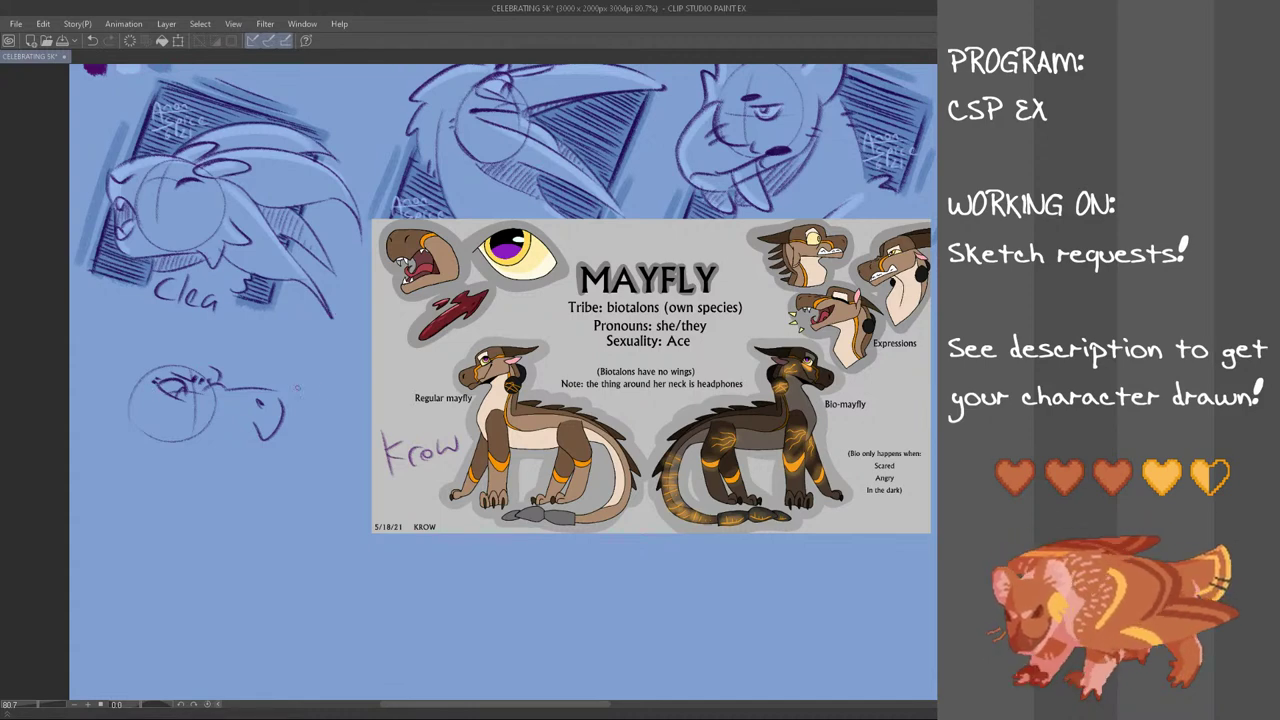
# Lasso Mayfly's head sketch, move it slightly toward the reference sheet, and deselect it
pyautogui.press('m')
pyautogui.moveTo(250, 366)
pyautogui.mouseDown()
pyautogui.moveTo(290, 372)
pyautogui.moveTo(240, 352)
pyautogui.mouseUp()
pyautogui.hotkey('ctrl', 't')
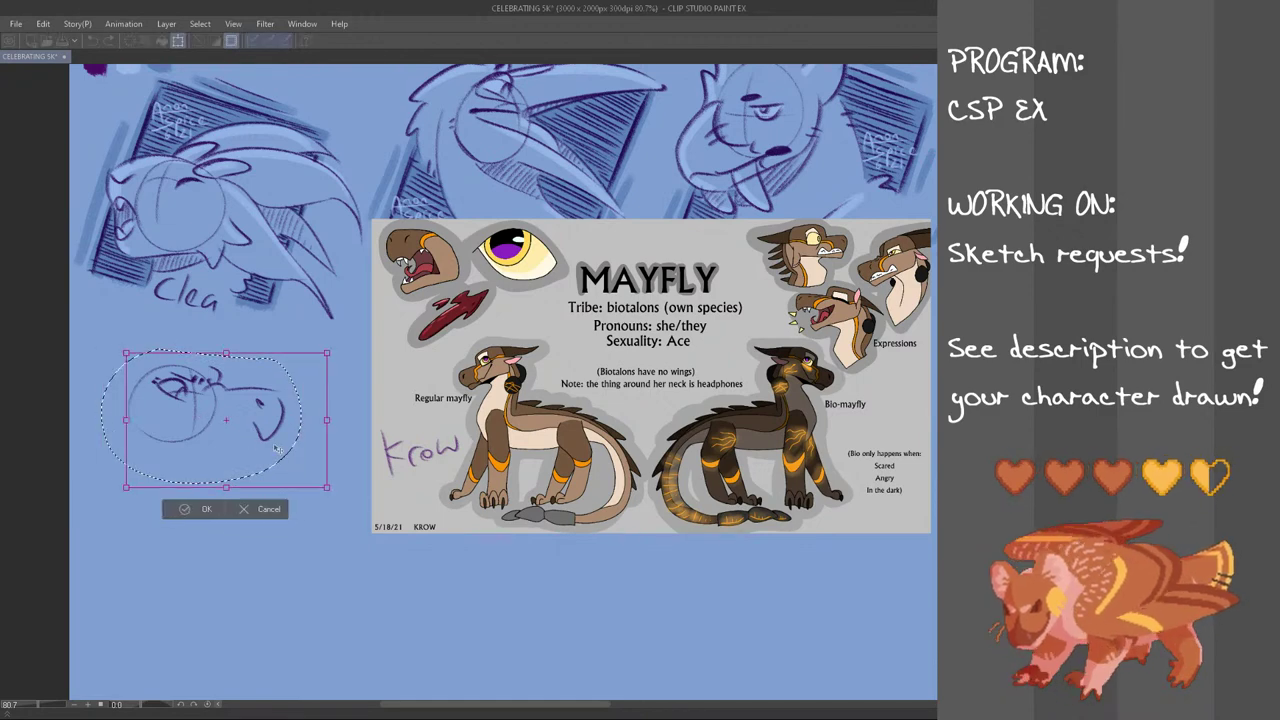
pyautogui.moveTo(270, 446); pyautogui.dragTo(302, 452)
pyautogui.click(214, 514)
pyautogui.hotkey('ctrl', 'd')
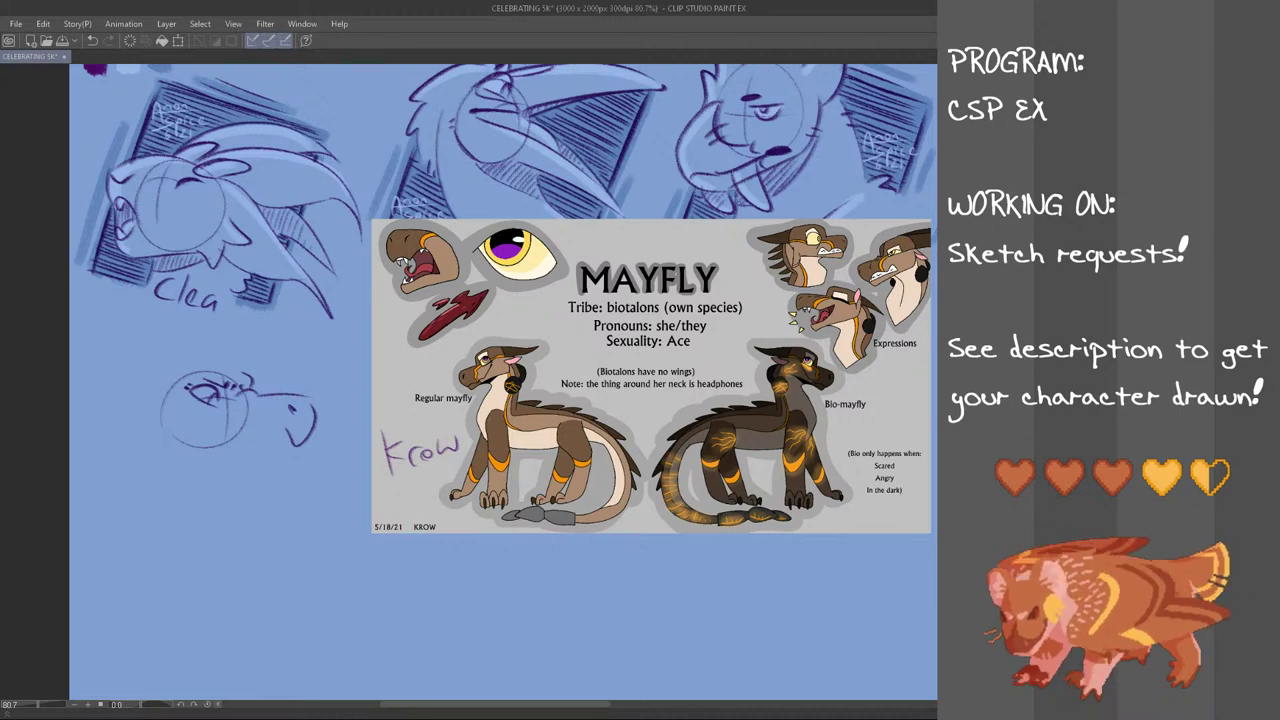
# Draw Mayfly's jagged upper lip line behind the front tooth while viewing the canvas mirrored, and restore the normal view
pyautogui.press('h')
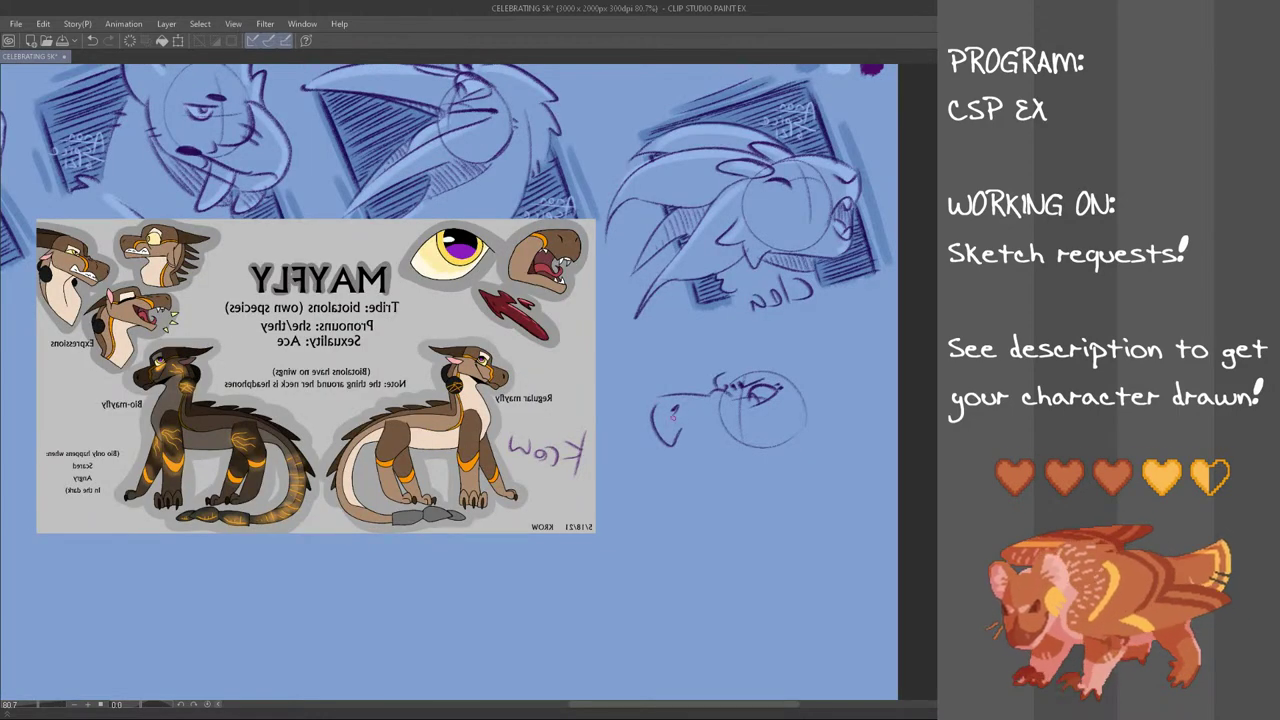
pyautogui.hotkey('ctrl', 'z')
pyautogui.moveTo(675, 440); pyautogui.dragTo(720, 439)
pyautogui.hotkey('ctrl', 'z')
pyautogui.hotkey('ctrl', 'z')
pyautogui.hotkey('ctrl', 'z')
pyautogui.hotkey('ctrl', 'z')
pyautogui.hotkey('ctrl', 'z')
pyautogui.press('h')
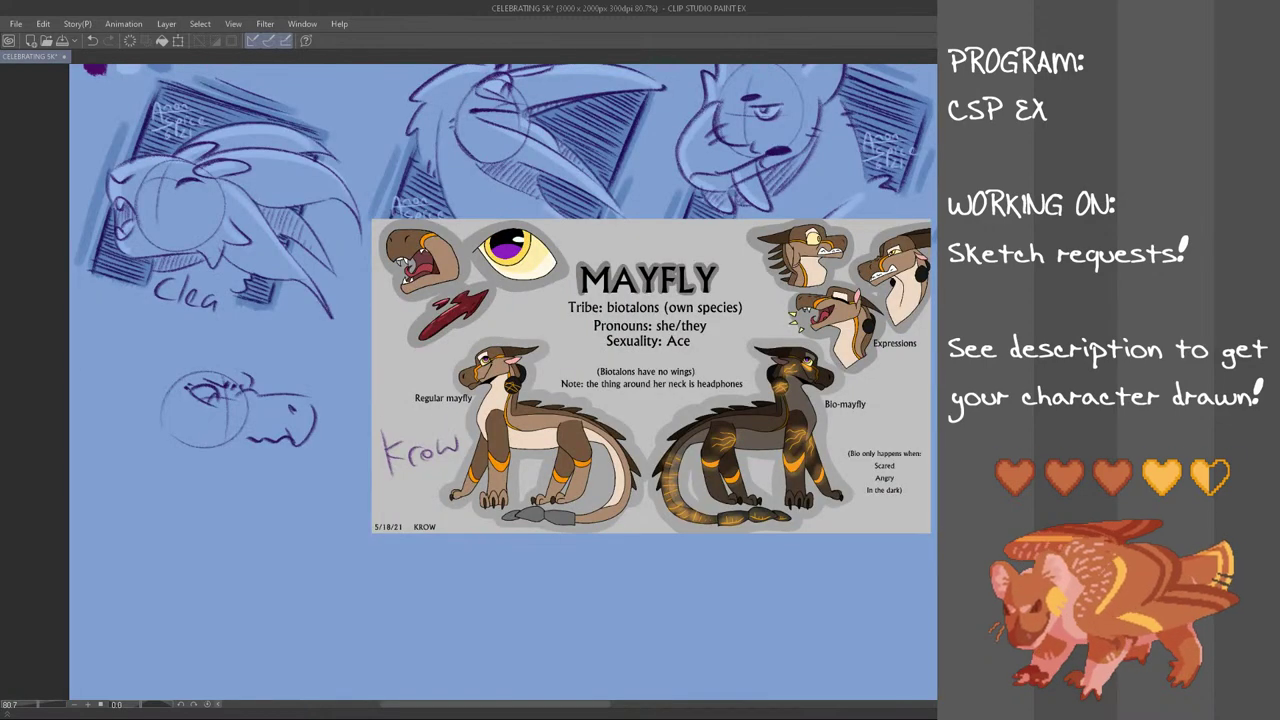
# Extend Mayfly's upper lip line back and down to form the corner of the open mouth
pyautogui.moveTo(249, 437)
pyautogui.mouseDown()
pyautogui.moveTo(226, 441)
pyautogui.moveTo(243, 461)
pyautogui.mouseUp()
pyautogui.hotkey('ctrl', 'z')
pyautogui.hotkey('ctrl', 'z')
pyautogui.hotkey('ctrl', 'z')
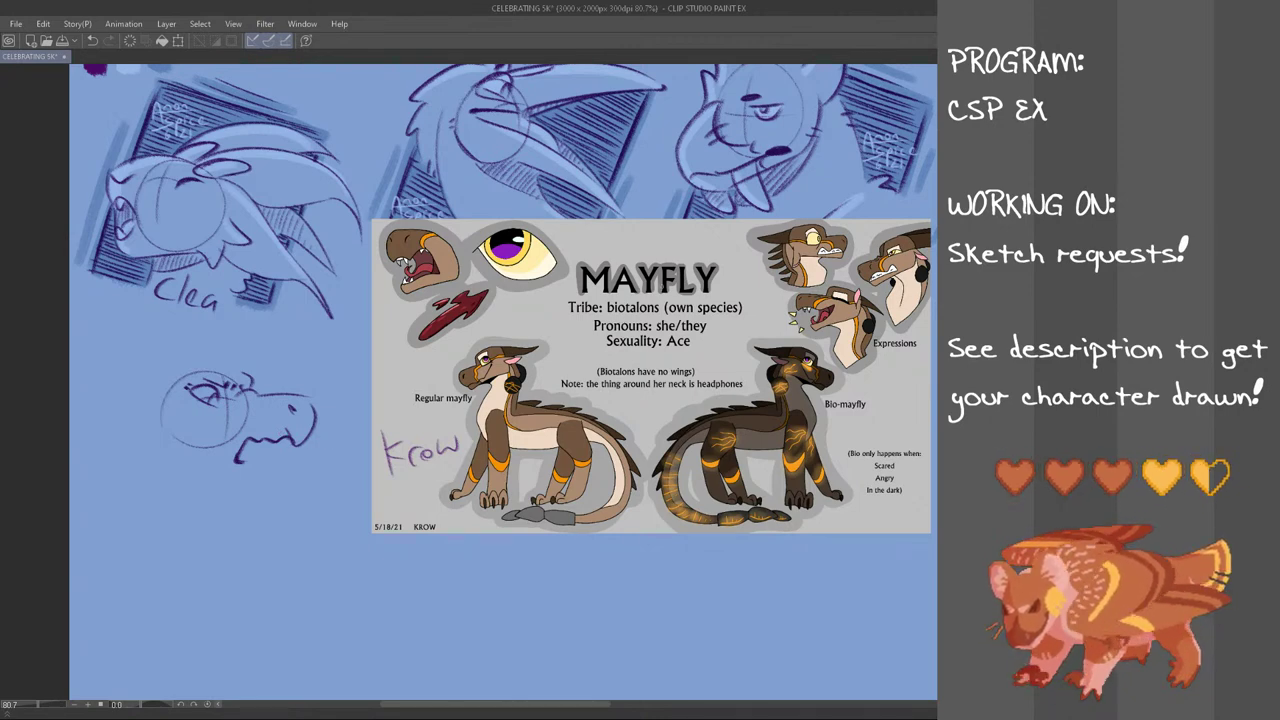
# Sketch the back of Mayfly's head curving down into the jawline beneath the head circle
pyautogui.moveTo(157, 394); pyautogui.dragTo(150, 461)
pyautogui.hotkey('ctrl', 'z')
pyautogui.moveTo(160, 404)
pyautogui.mouseDown()
pyautogui.moveTo(156, 451)
pyautogui.moveTo(180, 460)
pyautogui.moveTo(156, 466)
pyautogui.moveTo(211, 478)
pyautogui.mouseUp()
pyautogui.hotkey('ctrl', 'z')
pyautogui.hotkey('ctrl', 'z')
pyautogui.hotkey('ctrl', 'z')
pyautogui.moveTo(160, 404)
pyautogui.mouseDown()
pyautogui.moveTo(149, 464)
pyautogui.moveTo(246, 482)
pyautogui.moveTo(152, 430)
pyautogui.moveTo(182, 471)
pyautogui.moveTo(248, 484)
pyautogui.mouseUp()
pyautogui.hotkey('ctrl', 'z')
pyautogui.hotkey('ctrl', 'z')
pyautogui.hotkey('ctrl', 'z')
pyautogui.moveTo(150, 470); pyautogui.dragTo(282, 497)
pyautogui.hotkey('ctrl', 'z')
pyautogui.moveTo(176, 472)
pyautogui.mouseDown()
pyautogui.moveTo(262, 500)
pyautogui.moveTo(288, 491)
pyautogui.mouseUp()
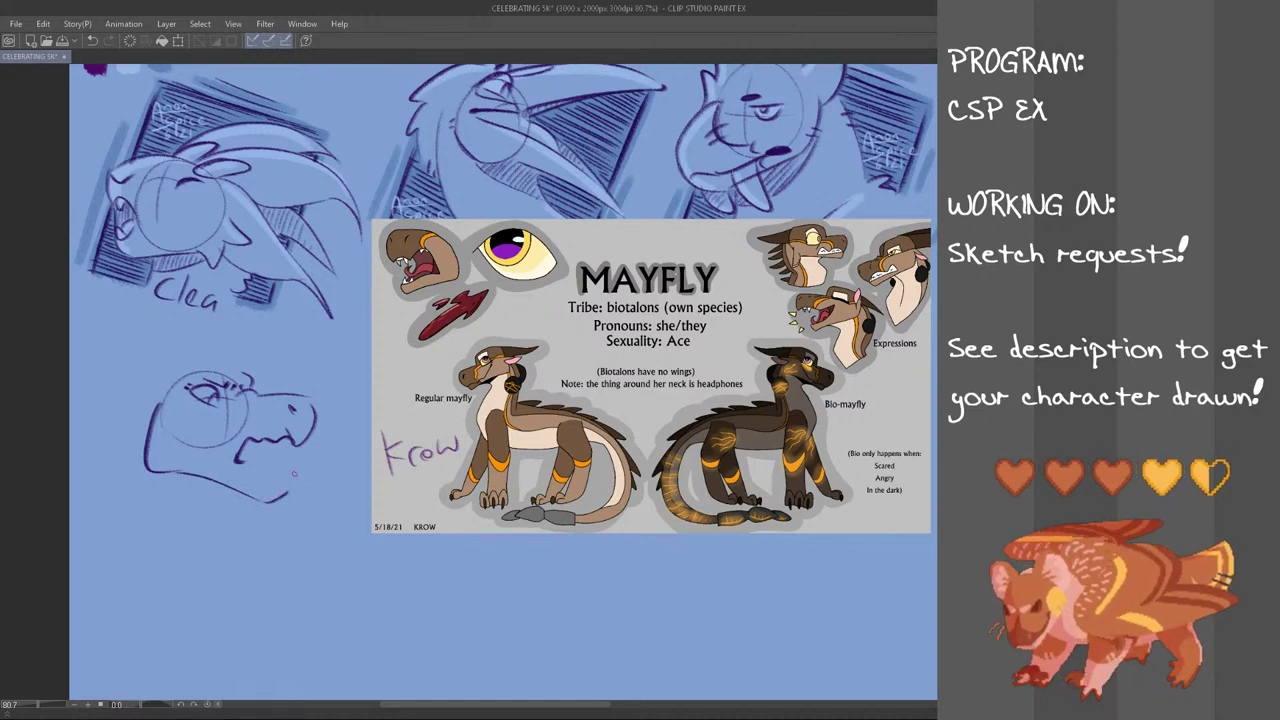
# Remove the long jawline stroke and draw the lower lip line from the mouth corner to the chin
pyautogui.hotkey('ctrl', 'z')
pyautogui.moveTo(285, 468); pyautogui.dragTo(242, 461)
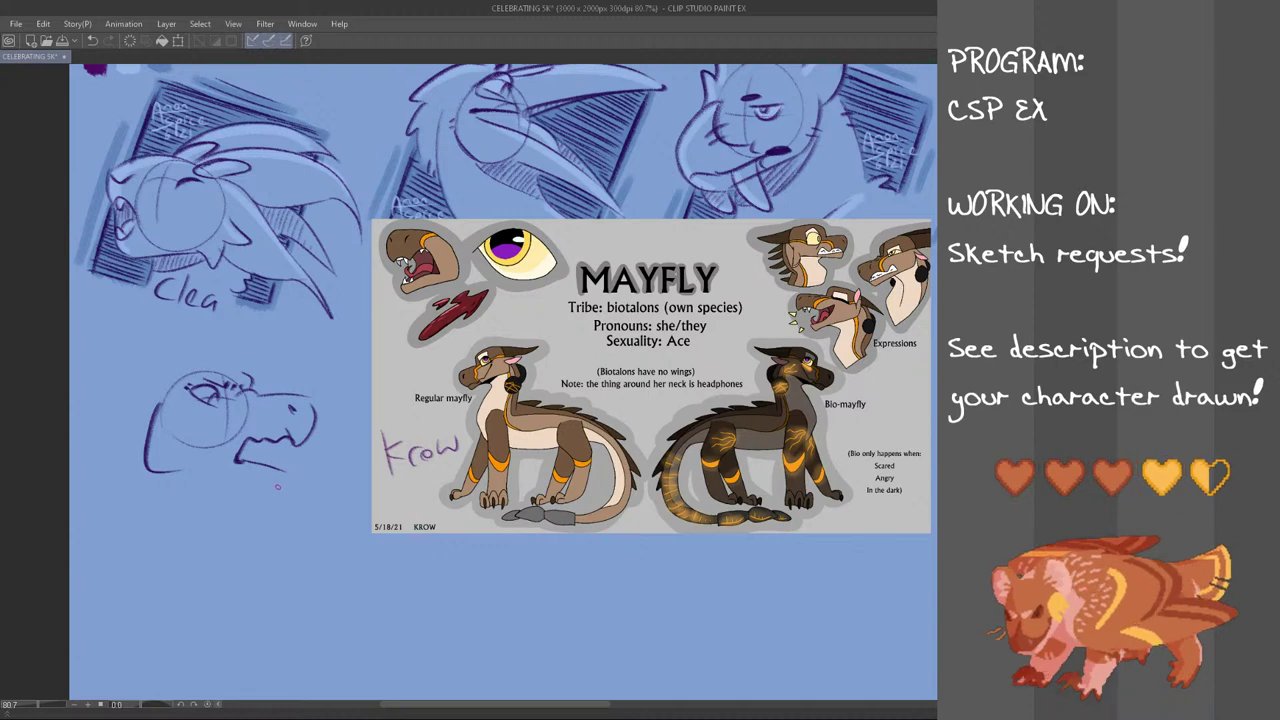
pyautogui.moveTo(286, 468); pyautogui.dragTo(295, 474)
pyautogui.hotkey('ctrl', 'z')
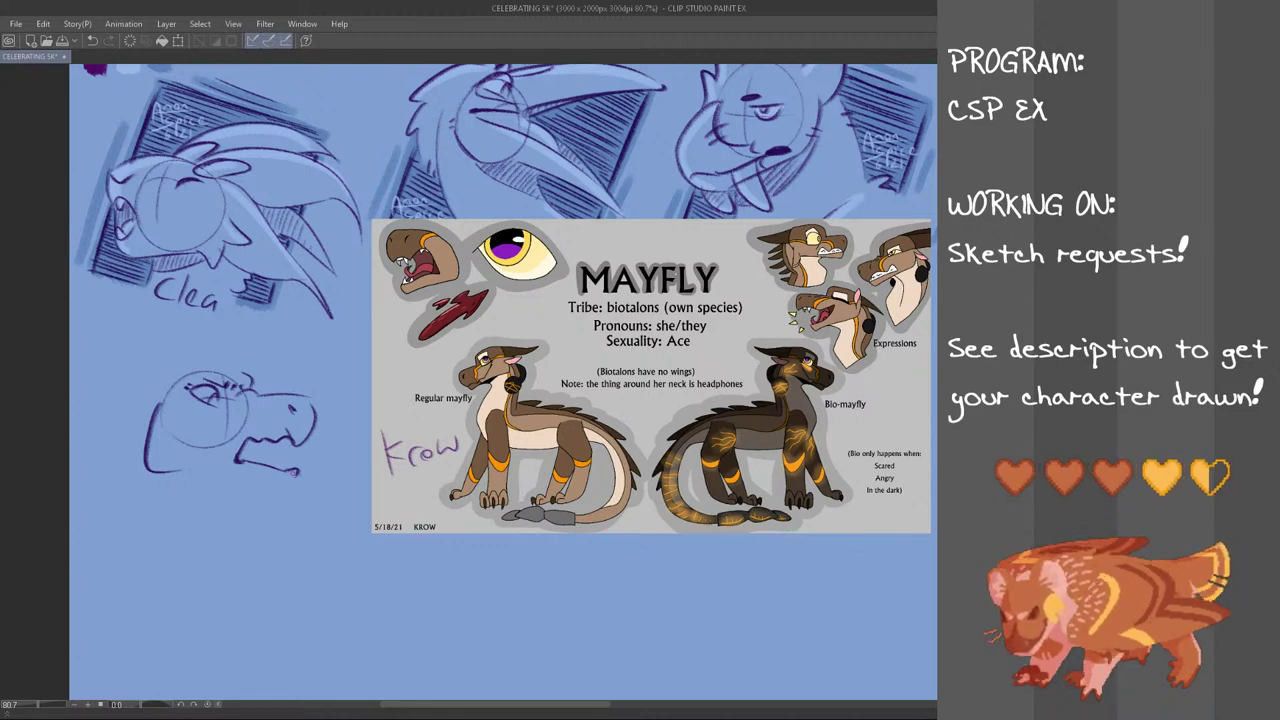
# Draw the underside of Mayfly's lower jaw and fill the open mouth with upper and lower teeth
pyautogui.moveTo(186, 473)
pyautogui.mouseDown()
pyautogui.moveTo(255, 492)
pyautogui.moveTo(291, 482)
pyautogui.moveTo(269, 444)
pyautogui.moveTo(293, 474)
pyautogui.moveTo(289, 436)
pyautogui.moveTo(273, 465)
pyautogui.moveTo(246, 464)
pyautogui.moveTo(270, 446)
pyautogui.mouseUp()
pyautogui.hotkey('ctrl', 'z')
pyautogui.hotkey('ctrl', 'z')
pyautogui.hotkey('ctrl', 'z')
pyautogui.hotkey('ctrl', 'z')
pyautogui.hotkey('ctrl', 'z')
pyautogui.hotkey('ctrl', 'z')
pyautogui.hotkey('ctrl', 'z')
pyautogui.hotkey('ctrl', 'z')
pyautogui.hotkey('ctrl', 'z')
pyautogui.hotkey('ctrl', 'z')
pyautogui.hotkey('ctrl', 'z')
pyautogui.hotkey('ctrl', 'z')
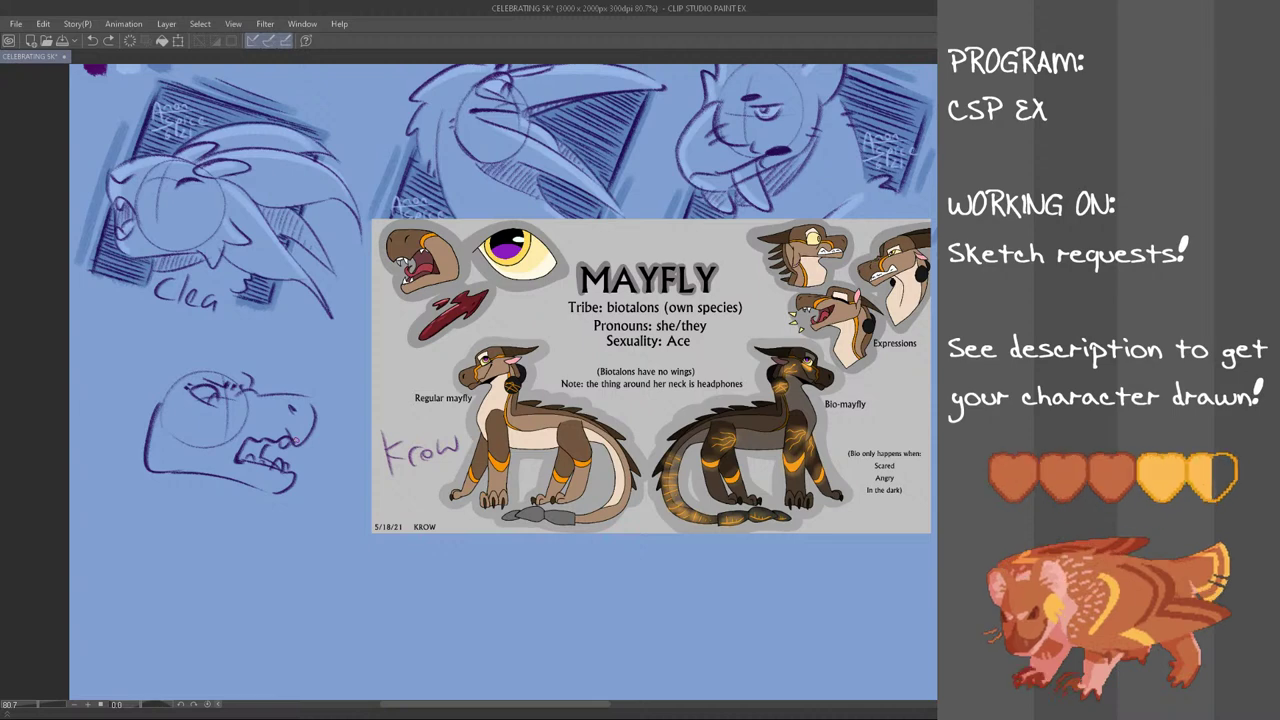
# Redraw the front tooth at the tip of Mayfly's lower jaw
pyautogui.moveTo(295, 466); pyautogui.dragTo(289, 477)
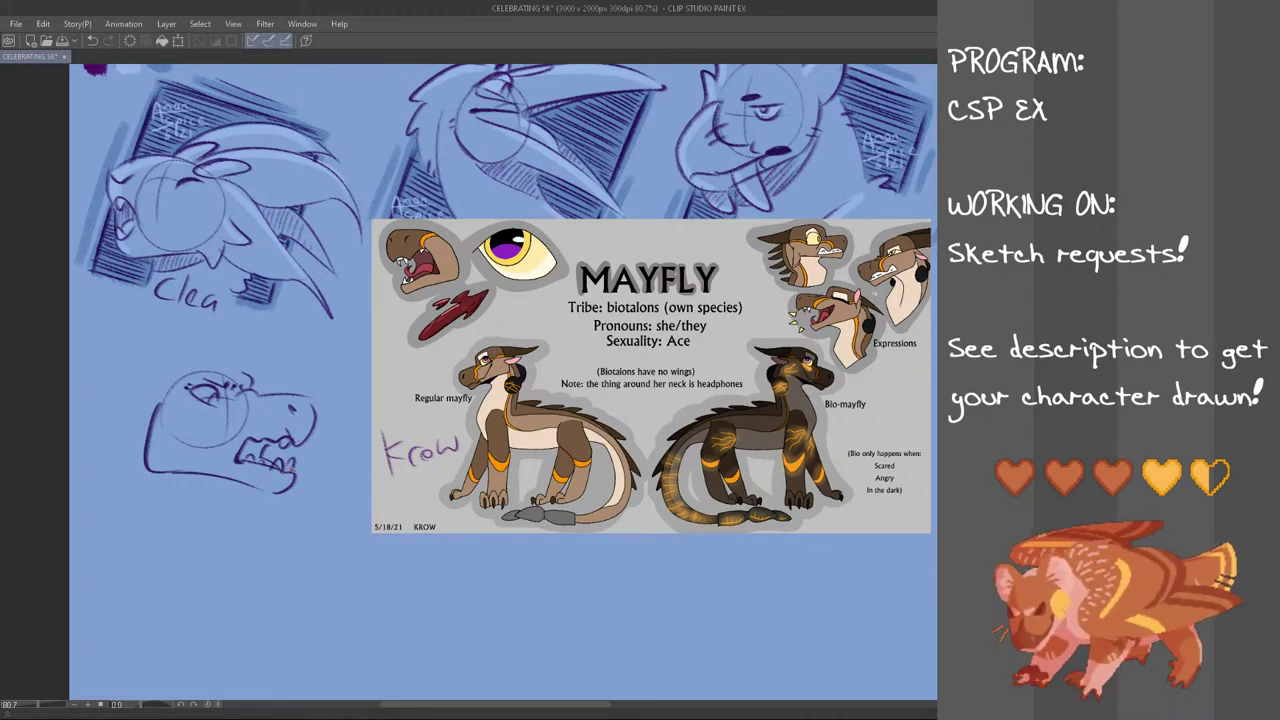
pyautogui.hotkey('ctrl', 'z')
pyautogui.moveTo(294, 460); pyautogui.dragTo(287, 472)
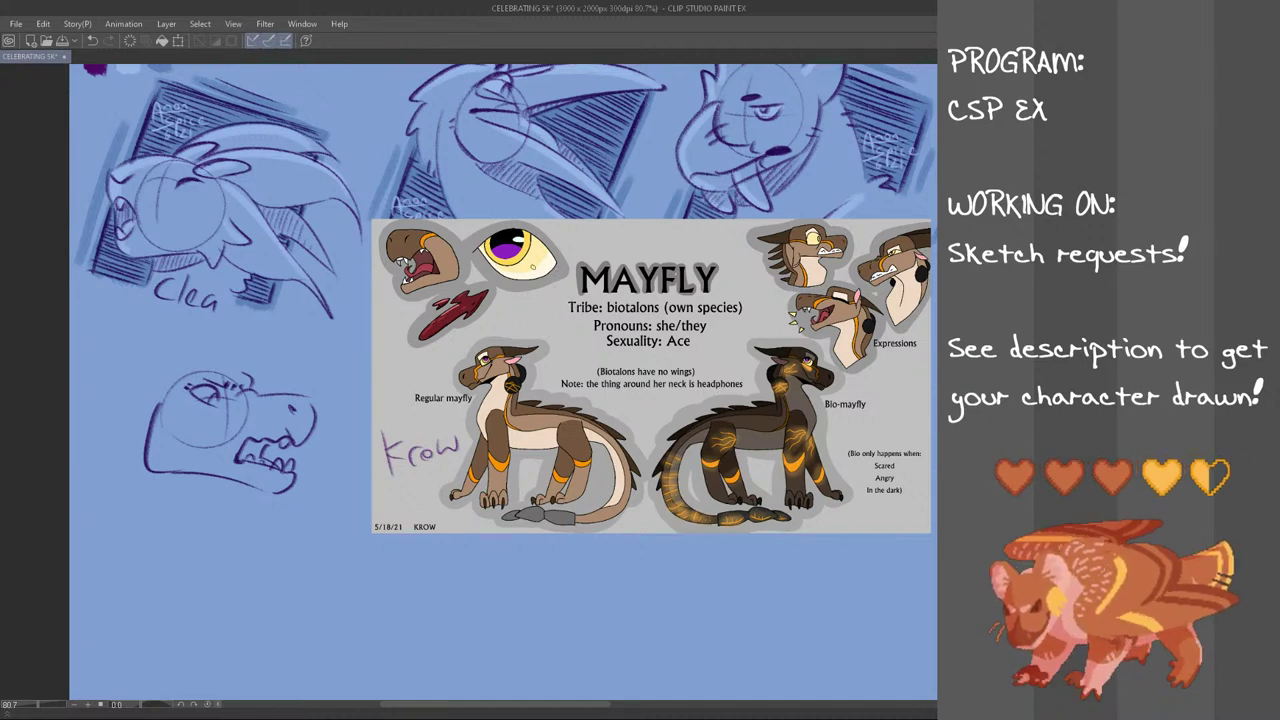
# Sketch Mayfly's long upright ear at the back of the head
pyautogui.moveTo(170, 381)
pyautogui.mouseDown()
pyautogui.moveTo(155, 410)
pyautogui.moveTo(171, 378)
pyautogui.moveTo(150, 361)
pyautogui.mouseUp()
pyautogui.hotkey('ctrl', 'z')
pyautogui.hotkey('ctrl', 'z')
pyautogui.hotkey('ctrl', 'z')
pyautogui.hotkey('ctrl', 'z')
pyautogui.hotkey('ctrl', 'z')
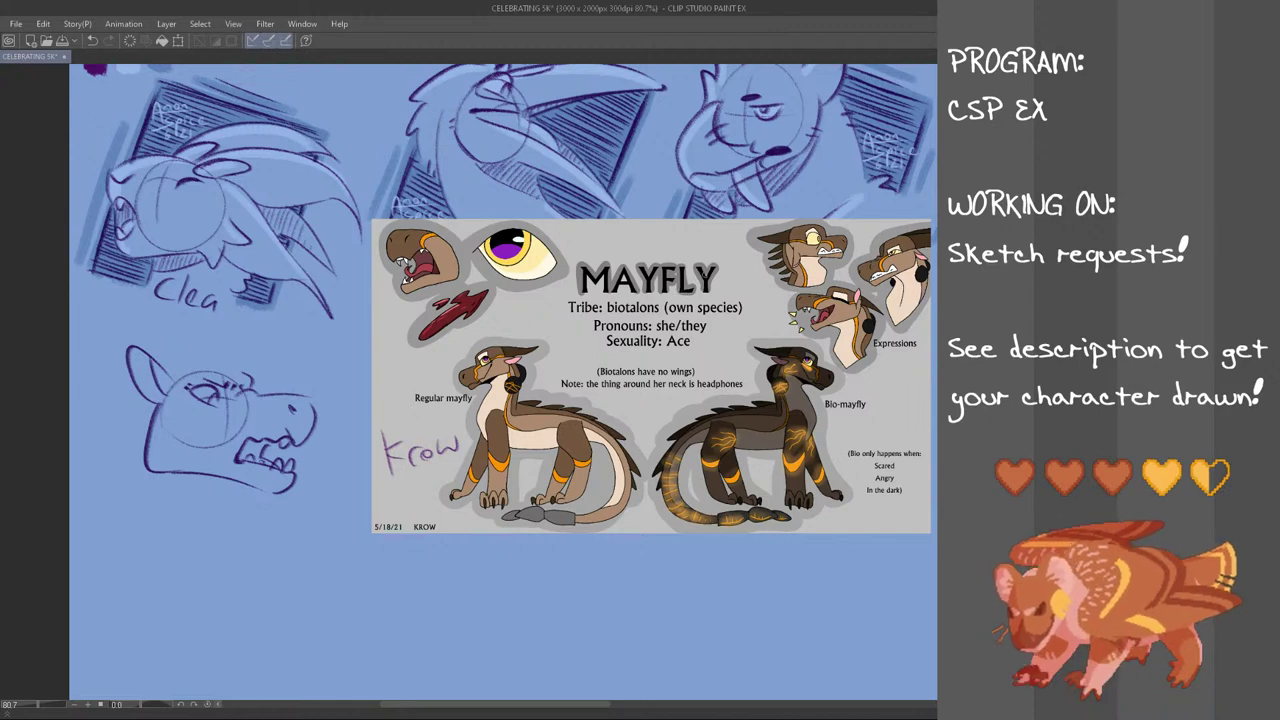
# Mirror the canvas view, move the selected Mayfly head slightly toward the reference sheet, and deselect it
pyautogui.press('h')
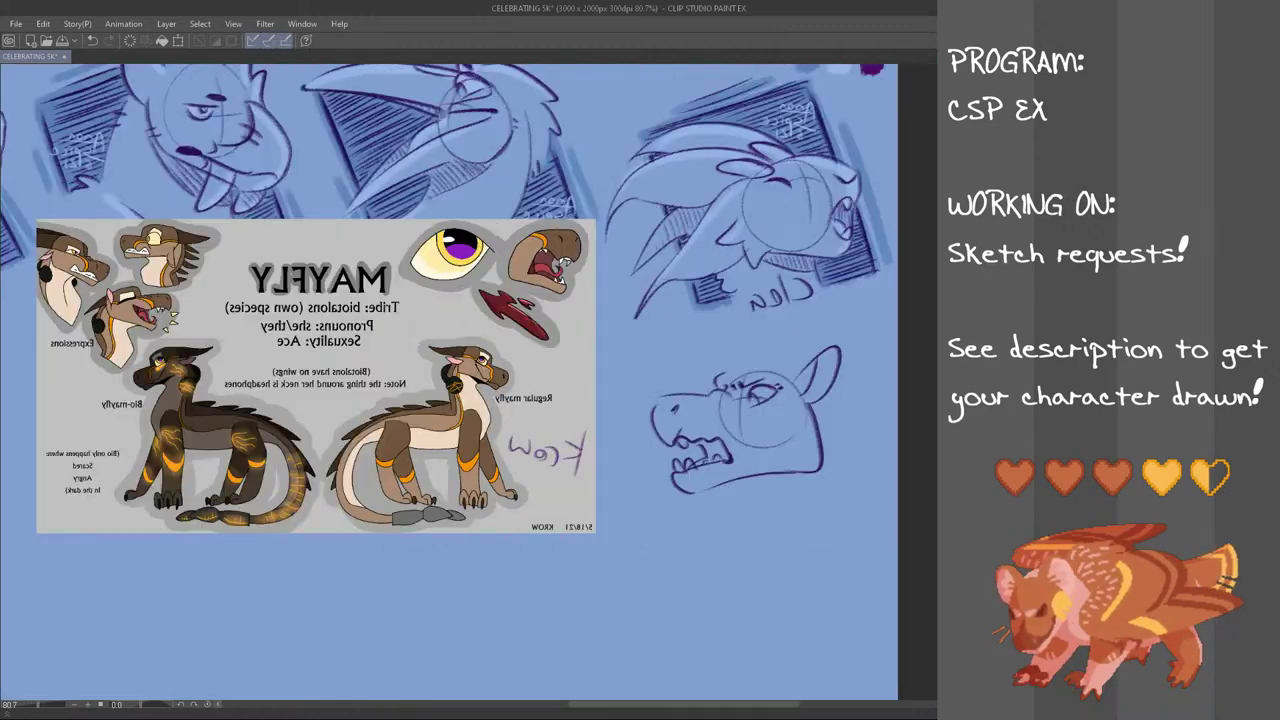
pyautogui.moveTo(845, 333)
pyautogui.mouseDown()
pyautogui.moveTo(860, 515)
pyautogui.moveTo(690, 333)
pyautogui.moveTo(770, 326)
pyautogui.mouseUp()
pyautogui.hotkey('ctrl', 't')
pyautogui.moveTo(773, 463); pyautogui.dragTo(743, 470)
pyautogui.press('Return')
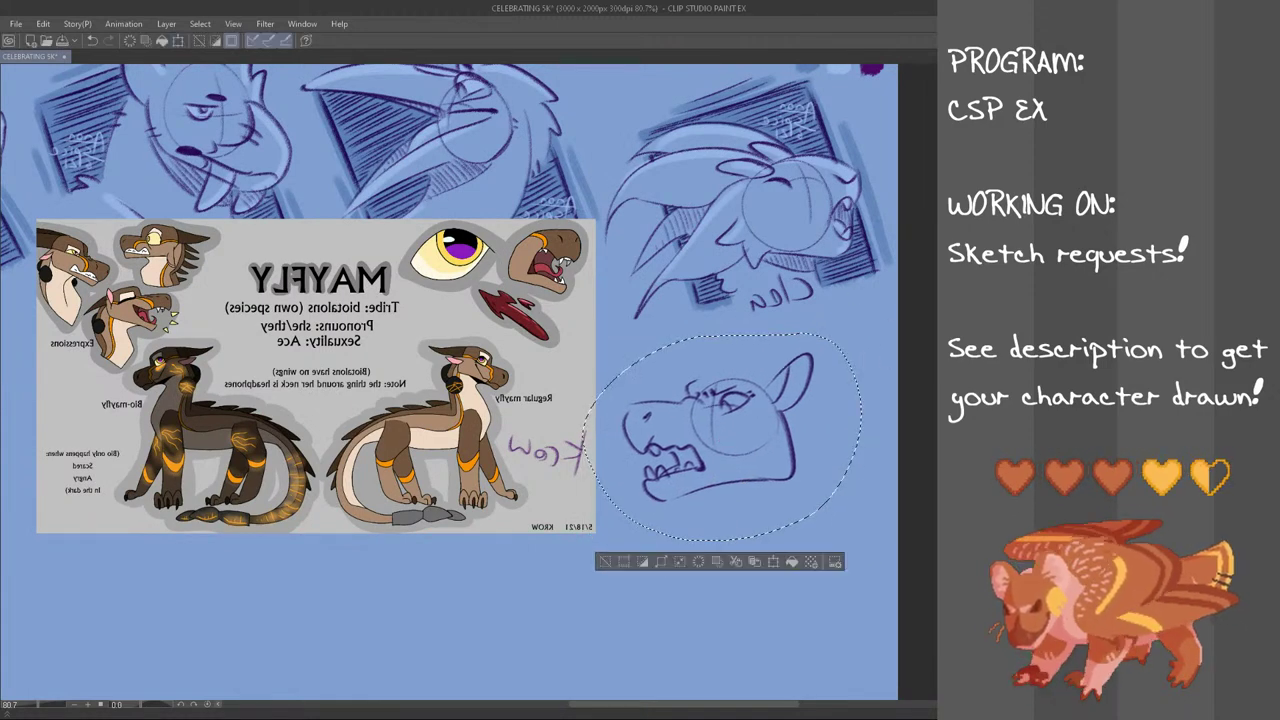
pyautogui.hotkey('ctrl', 'd')
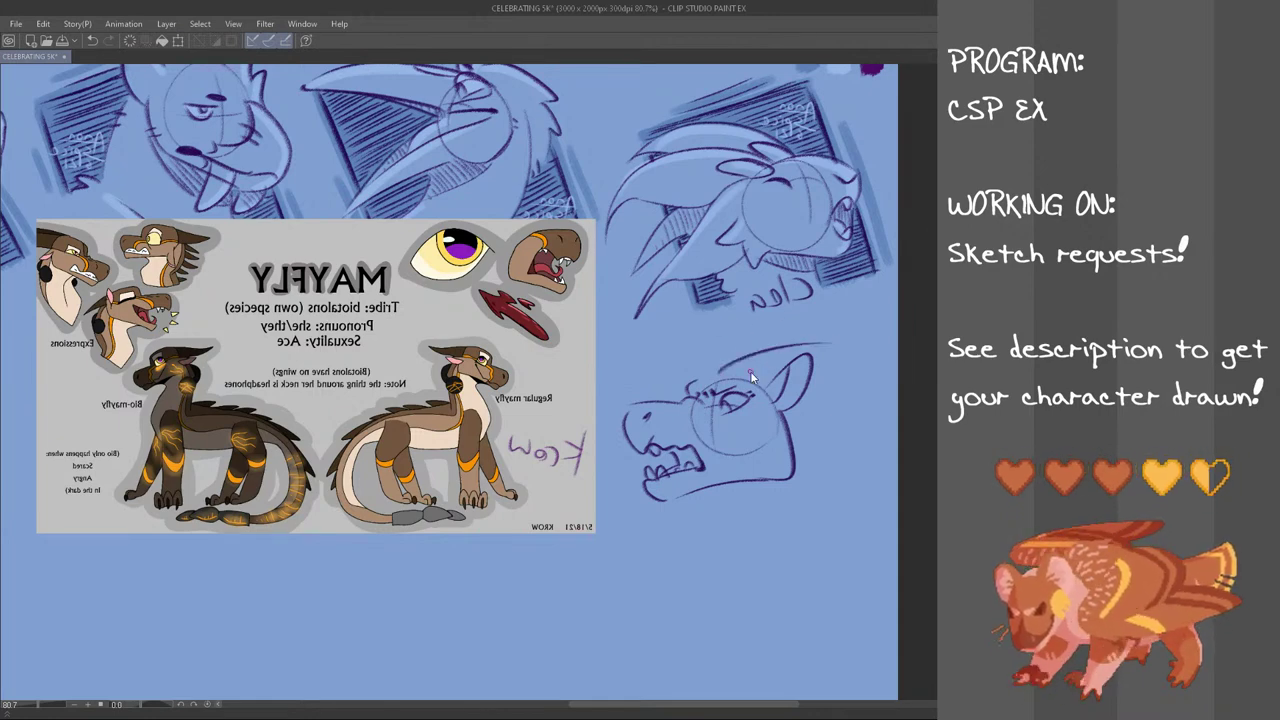
# Draw Mayfly's near horn sweeping back behind the ear
pyautogui.moveTo(750, 363)
pyautogui.mouseDown()
pyautogui.moveTo(877, 346)
pyautogui.moveTo(808, 394)
pyautogui.mouseUp()
pyautogui.hotkey('ctrl', 'z')
pyautogui.hotkey('ctrl', 'z')
pyautogui.hotkey('ctrl', 'z')
pyautogui.hotkey('ctrl', 'z')
pyautogui.hotkey('ctrl', 'z')
pyautogui.moveTo(833, 352)
pyautogui.mouseDown()
pyautogui.moveTo(836, 377)
pyautogui.moveTo(860, 361)
pyautogui.moveTo(806, 386)
pyautogui.mouseUp()
pyautogui.hotkey('ctrl', 'z')
# Draw the curved top of Mayfly's head from the brow backward and add the tip of the far horn
pyautogui.moveTo(717, 371)
pyautogui.mouseDown()
pyautogui.moveTo(763, 335)
pyautogui.moveTo(721, 369)
pyautogui.moveTo(783, 342)
pyautogui.moveTo(753, 343)
pyautogui.moveTo(790, 339)
pyautogui.mouseUp()
pyautogui.hotkey('ctrl', 'z')
pyautogui.moveTo(784, 341); pyautogui.dragTo(802, 339)
pyautogui.hotkey('ctrl', 'z')
pyautogui.hotkey('ctrl', 'z')
pyautogui.hotkey('ctrl', 'z')
pyautogui.hotkey('ctrl', 'z')
pyautogui.moveTo(714, 373)
pyautogui.mouseDown()
pyautogui.moveTo(829, 333)
pyautogui.moveTo(803, 348)
pyautogui.moveTo(813, 344)
pyautogui.mouseUp()
pyautogui.hotkey('ctrl', 'z')
pyautogui.hotkey('ctrl', 'z')
pyautogui.hotkey('ctrl', 'z')
pyautogui.hotkey('ctrl', 'z')
pyautogui.moveTo(718, 375)
pyautogui.mouseDown()
pyautogui.moveTo(834, 336)
pyautogui.moveTo(822, 346)
pyautogui.mouseUp()
pyautogui.hotkey('ctrl', 'z')
pyautogui.hotkey('ctrl', 'z')
pyautogui.hotkey('ctrl', 'z')
pyautogui.moveTo(708, 374); pyautogui.dragTo(763, 347)
pyautogui.hotkey('ctrl', 'z')
pyautogui.moveTo(775, 342); pyautogui.dragTo(798, 338)
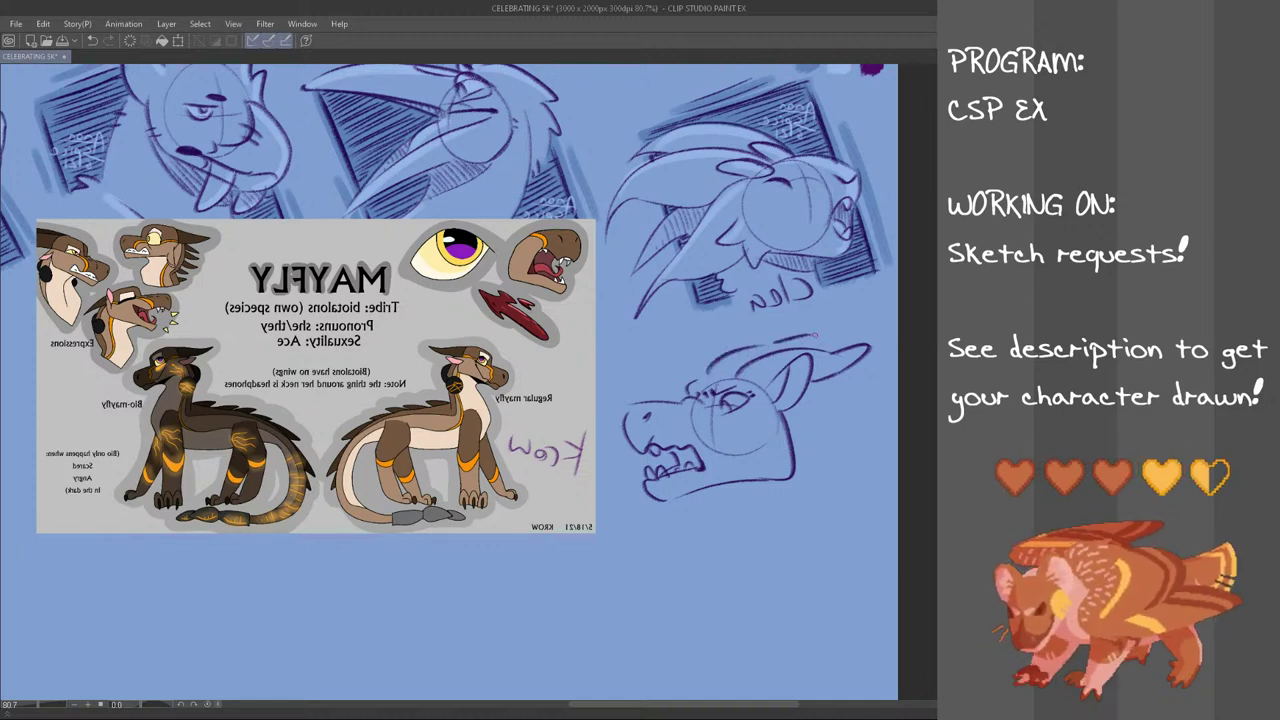
pyautogui.hotkey('ctrl', 'z')
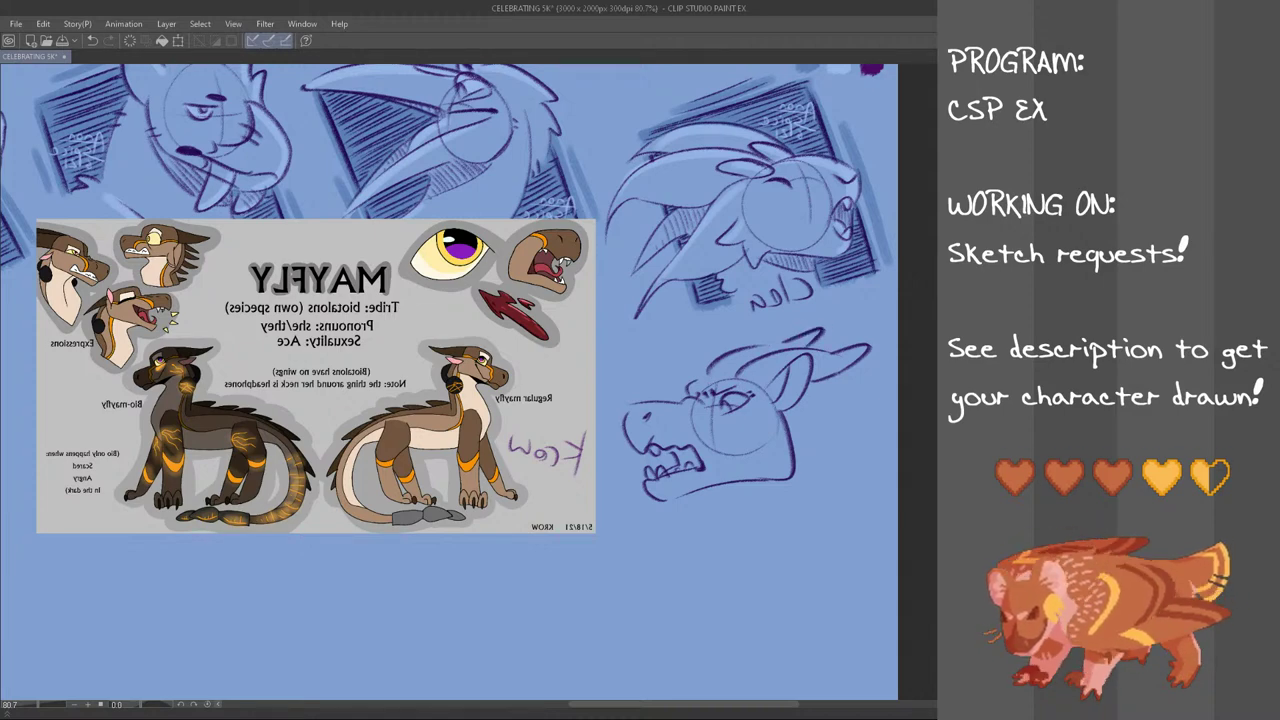
# Return the canvas to its normal orientation and add a short stroke behind Mayfly's eye
pyautogui.press('h')
pyautogui.moveTo(206, 378); pyautogui.dragTo(226, 392)
pyautogui.hotkey('ctrl', 'z')
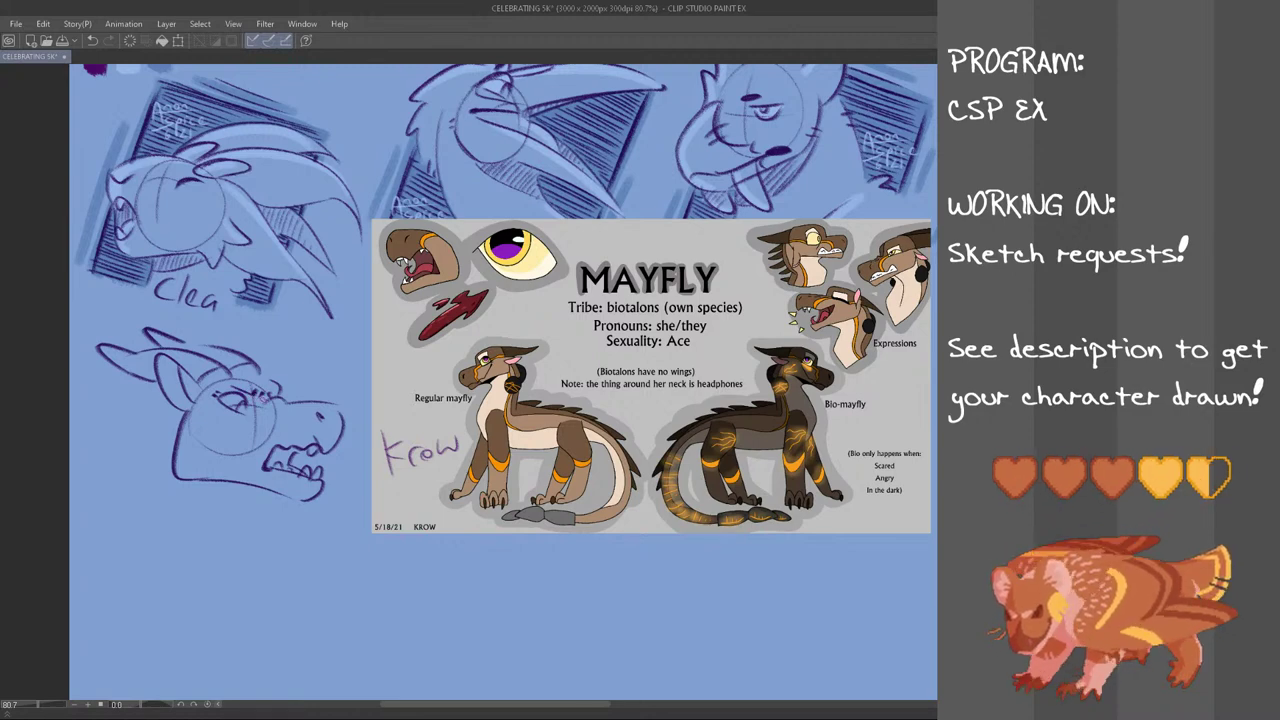
# Sketch the back of Mayfly's neck as a long curve sweeping down from behind the ear
pyautogui.moveTo(163, 395); pyautogui.dragTo(172, 554)
pyautogui.hotkey('ctrl', 'z')
pyautogui.moveTo(163, 393)
pyautogui.mouseDown()
pyautogui.moveTo(190, 570)
pyautogui.moveTo(210, 577)
pyautogui.mouseUp()
pyautogui.hotkey('ctrl', 'z')
pyautogui.moveTo(278, 520); pyautogui.dragTo(292, 546)
pyautogui.hotkey('ctrl', 'z')
pyautogui.moveTo(266, 497); pyautogui.dragTo(290, 536)
pyautogui.hotkey('ctrl', 'z')
pyautogui.hotkey('ctrl', 'z')
pyautogui.moveTo(168, 408); pyautogui.dragTo(229, 544)
pyautogui.hotkey('ctrl', 'z')
pyautogui.moveTo(162, 408); pyautogui.dragTo(234, 557)
# Draw Mayfly's throat line below the jaw and hatch the shadow beneath the jawline
pyautogui.moveTo(254, 484); pyautogui.dragTo(286, 521)
pyautogui.hotkey('ctrl', 'z')
pyautogui.moveTo(185, 481); pyautogui.dragTo(267, 505)
pyautogui.hotkey('ctrl', 'z')
pyautogui.moveTo(191, 483); pyautogui.dragTo(248, 503)
pyautogui.hotkey('ctrl', 'z')
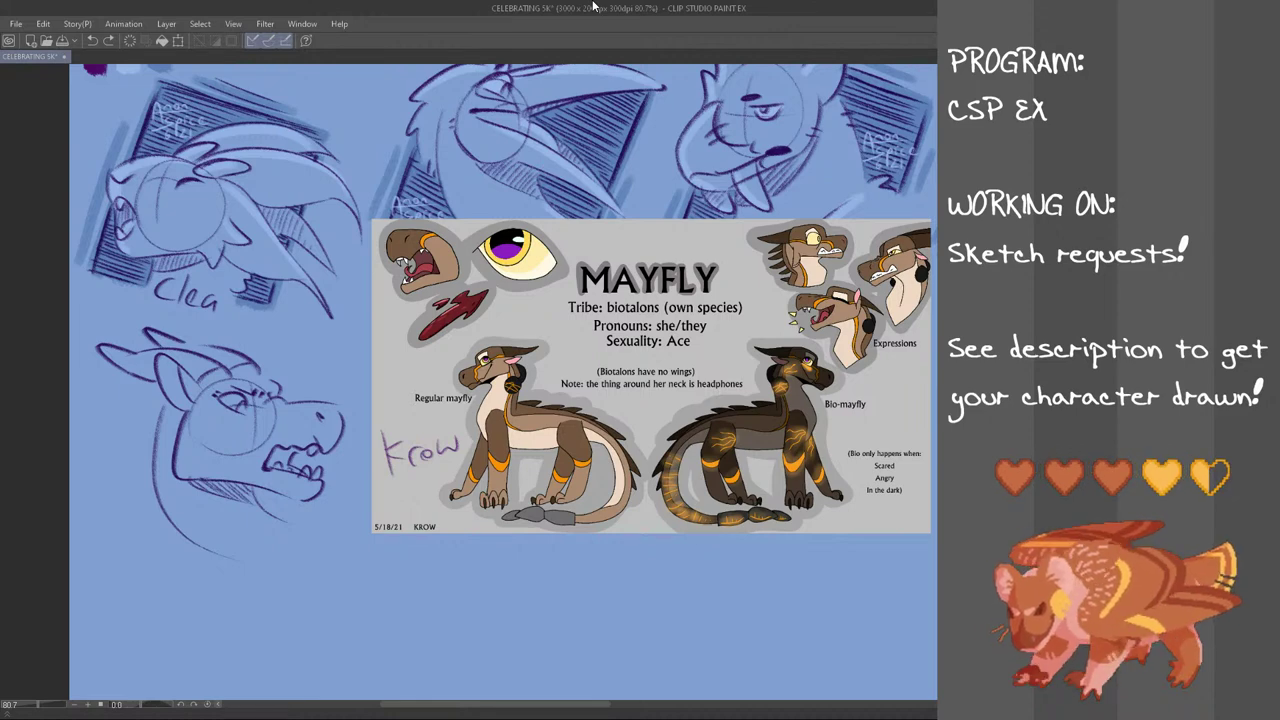
# Draw the straight edges of a tilted square background frame around Mayfly's head, retrying the strokes on each side
pyautogui.moveTo(138, 418); pyautogui.dragTo(116, 534)
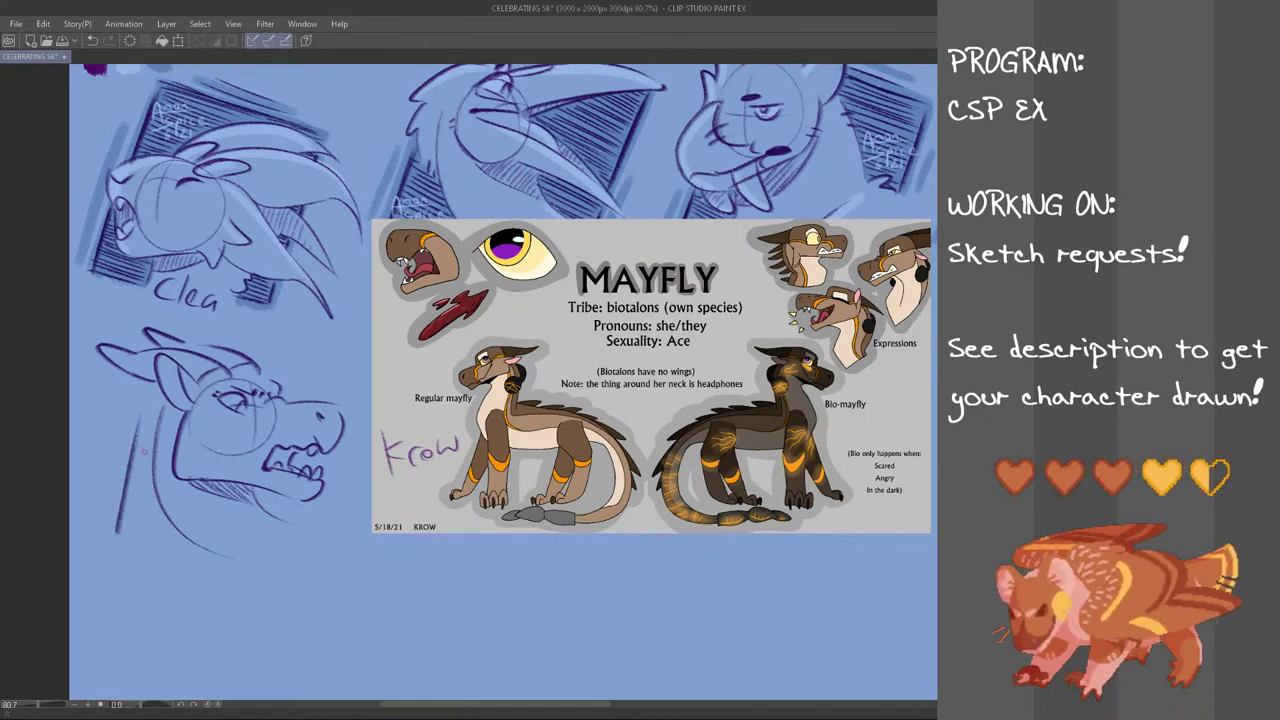
pyautogui.hotkey('ctrl', 'z')
pyautogui.moveTo(307, 500)
pyautogui.mouseDown()
pyautogui.moveTo(302, 526)
pyautogui.moveTo(354, 412)
pyautogui.mouseUp()
pyautogui.hotkey('ctrl', 'z')
pyautogui.hotkey('ctrl', 'z')
pyautogui.hotkey('ctrl', 'z')
pyautogui.moveTo(325, 523); pyautogui.dragTo(363, 402)
pyautogui.hotkey('ctrl', 'z')
pyautogui.hotkey('ctrl', 'z')
pyautogui.moveTo(125, 536); pyautogui.dragTo(161, 387)
pyautogui.hotkey('ctrl', 'z')
pyautogui.moveTo(223, 331); pyautogui.dragTo(347, 380)
pyautogui.hotkey('ctrl', 'z')
pyautogui.hotkey('ctrl', 'z')
# Hatch the part of the frame behind Mayfly's neck with dense diagonal strokes
pyautogui.moveTo(118, 536)
pyautogui.mouseDown()
pyautogui.moveTo(220, 567)
pyautogui.moveTo(122, 502)
pyautogui.moveTo(136, 468)
pyautogui.moveTo(155, 463)
pyautogui.mouseUp()
pyautogui.hotkey('ctrl', 'z')
pyautogui.moveTo(141, 446); pyautogui.dragTo(157, 453)
pyautogui.moveTo(145, 436); pyautogui.dragTo(155, 441)
pyautogui.moveTo(149, 419)
pyautogui.mouseDown()
pyautogui.moveTo(159, 429)
pyautogui.moveTo(148, 416)
pyautogui.mouseUp()
pyautogui.moveTo(164, 424); pyautogui.dragTo(150, 404)
pyautogui.moveTo(164, 406); pyautogui.dragTo(154, 394)
# Hatch the frame corner beneath Mayfly's jaw with long parallel strokes
pyautogui.moveTo(276, 512); pyautogui.dragTo(316, 524)
pyautogui.hotkey('ctrl', 'z')
pyautogui.moveTo(258, 494); pyautogui.dragTo(312, 518)
pyautogui.moveTo(258, 490); pyautogui.dragTo(310, 512)
# Fill the frame area in front of Mayfly's chin and muzzle with parallel hatching up to the outer edge
pyautogui.moveTo(328, 494); pyautogui.dragTo(316, 504)
pyautogui.moveTo(330, 488)
pyautogui.mouseDown()
pyautogui.moveTo(320, 502)
pyautogui.moveTo(322, 485)
pyautogui.mouseUp()
pyautogui.moveTo(334, 474); pyautogui.dragTo(326, 482)
pyautogui.moveTo(334, 466); pyautogui.dragTo(290, 474)
pyautogui.hotkey('ctrl', 'z')
pyautogui.moveTo(346, 440); pyautogui.dragTo(336, 454)
pyautogui.moveTo(346, 439)
pyautogui.mouseDown()
pyautogui.moveTo(338, 446)
pyautogui.moveTo(346, 433)
pyautogui.mouseUp()
pyautogui.moveTo(352, 416)
pyautogui.mouseDown()
pyautogui.moveTo(343, 429)
pyautogui.moveTo(326, 410)
pyautogui.moveTo(290, 406)
pyautogui.mouseUp()
pyautogui.hotkey('ctrl', 'z')
pyautogui.moveTo(356, 401)
pyautogui.mouseDown()
pyautogui.moveTo(332, 411)
pyautogui.moveTo(352, 401)
pyautogui.mouseUp()
# Hatch the frame above Mayfly's head and snout and darken the inside of the open mouth
pyautogui.moveTo(258, 364); pyautogui.dragTo(356, 394)
pyautogui.moveTo(253, 354); pyautogui.dragTo(358, 385)
pyautogui.moveTo(203, 331); pyautogui.dragTo(262, 357)
pyautogui.moveTo(189, 337)
pyautogui.mouseDown()
pyautogui.moveTo(252, 353)
pyautogui.moveTo(312, 401)
pyautogui.mouseUp()
pyautogui.moveTo(294, 460)
pyautogui.mouseDown()
pyautogui.moveTo(314, 467)
pyautogui.moveTo(293, 468)
pyautogui.mouseUp()
pyautogui.hotkey('ctrl', 'z')
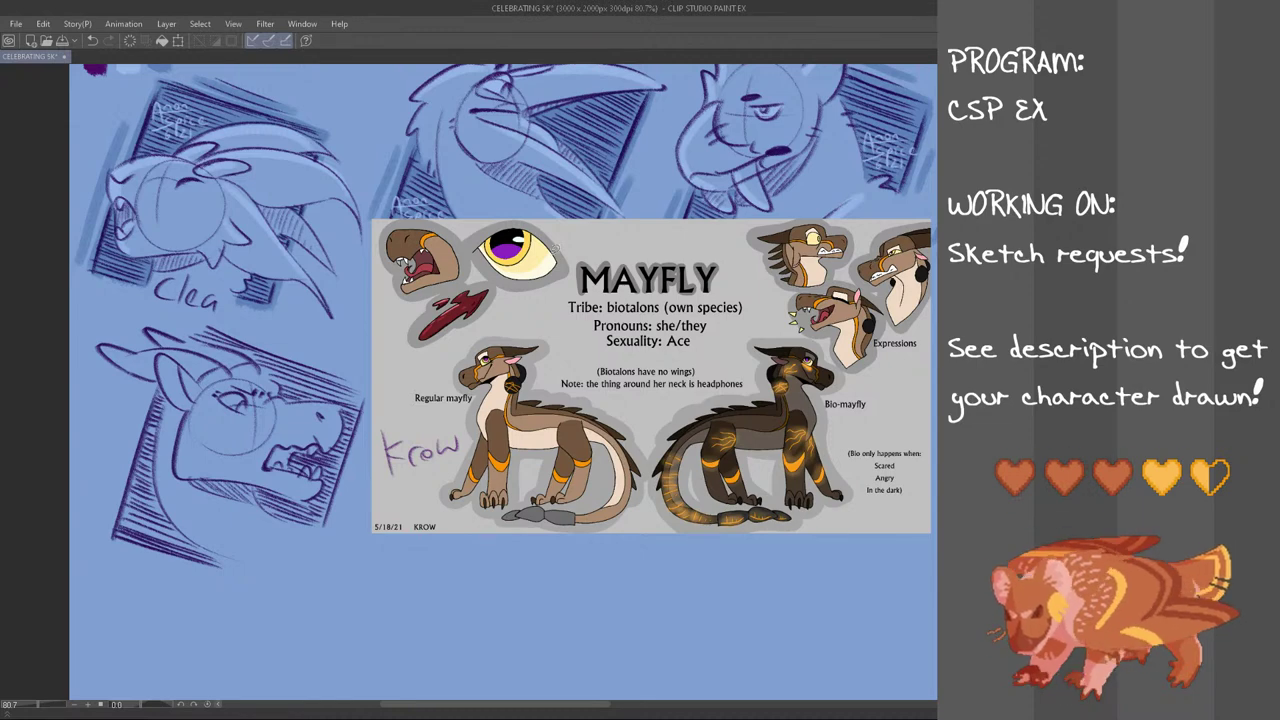
# Lasso the whole Mayfly sketch together with its background frame
pyautogui.scroll(-1, 357, 337)
pyautogui.moveTo(357, 340)
pyautogui.mouseDown()
pyautogui.moveTo(153, 551)
pyautogui.moveTo(79, 403)
pyautogui.moveTo(133, 324)
pyautogui.moveTo(246, 320)
pyautogui.mouseUp()
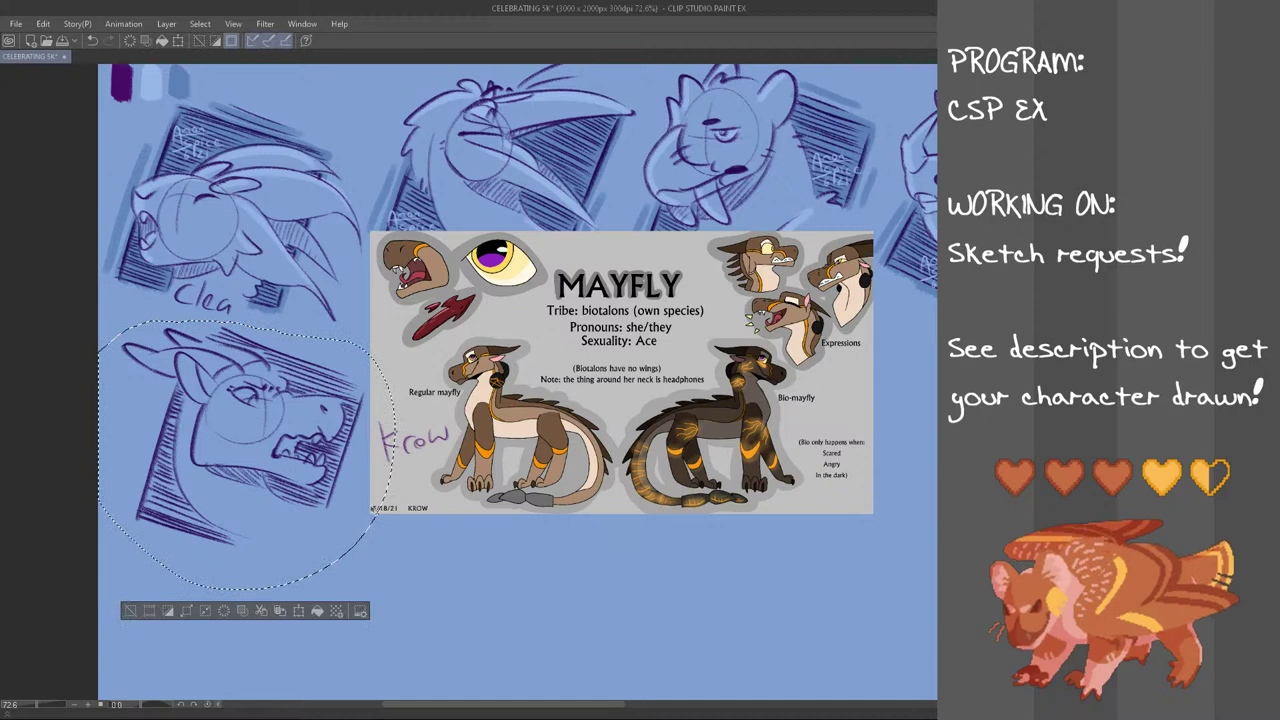
# Try scaling the selected Mayfly sketch down towards its upper corner
pyautogui.hotkey('ctrl', 't')
pyautogui.moveTo(393, 590); pyautogui.dragTo(350, 548)
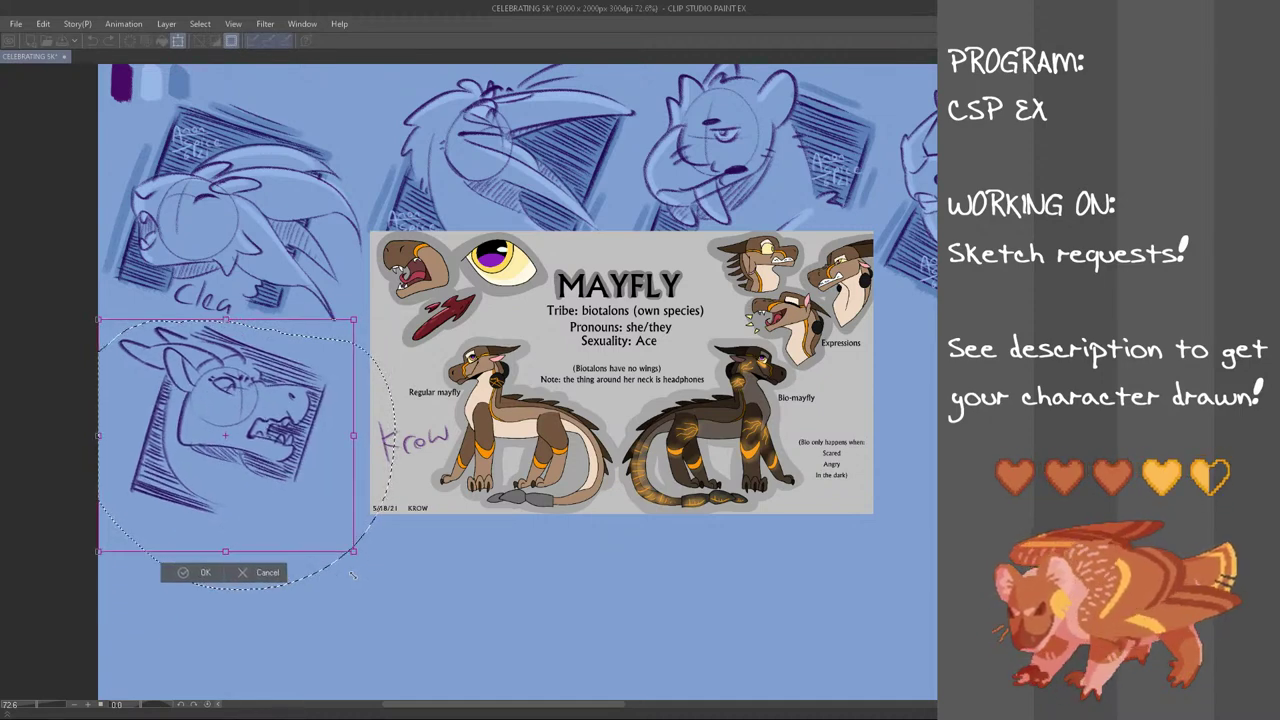
pyautogui.click(207, 571)
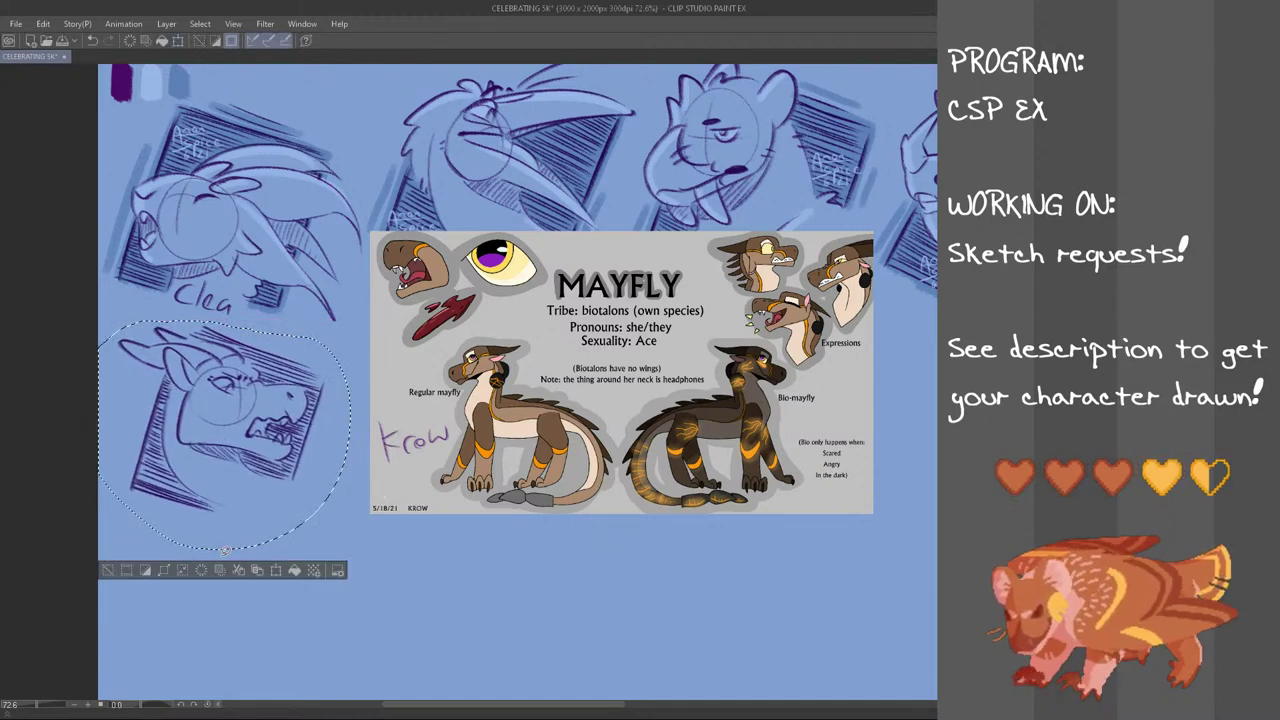
pyautogui.hotkey('ctrl', 't')
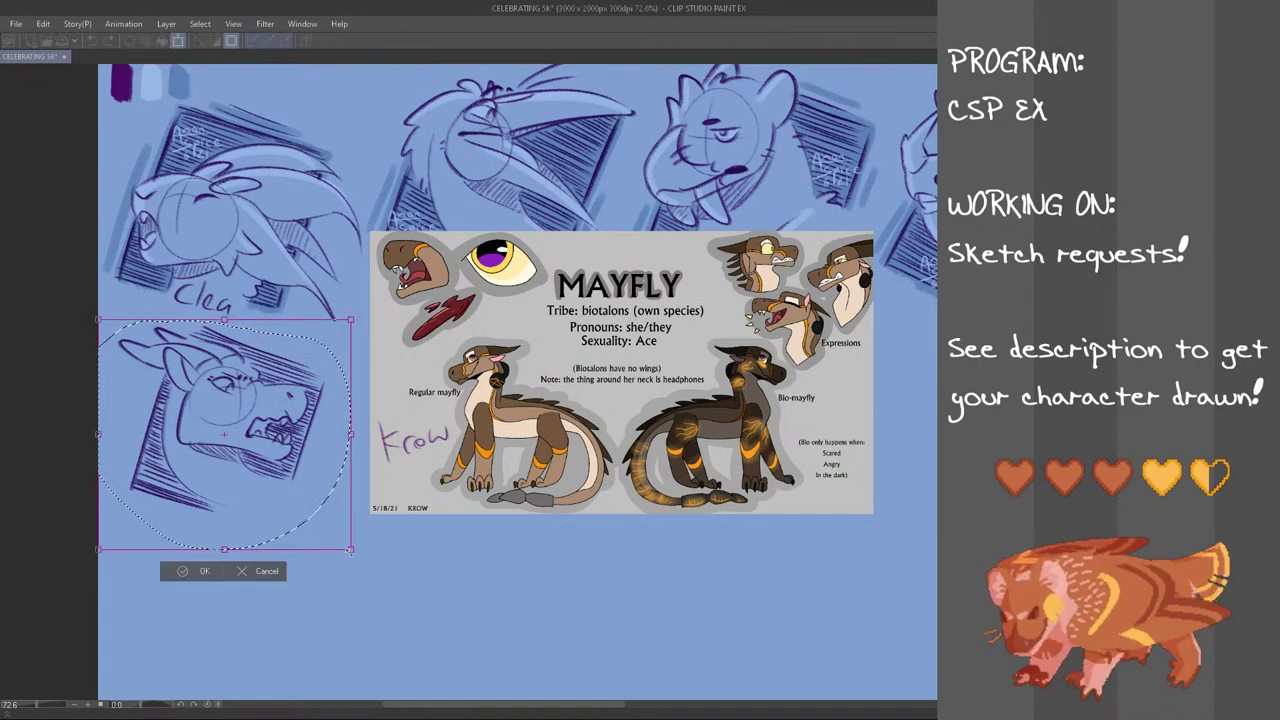
pyautogui.click(270, 570)
pyautogui.hotkey('ctrl', 'z')
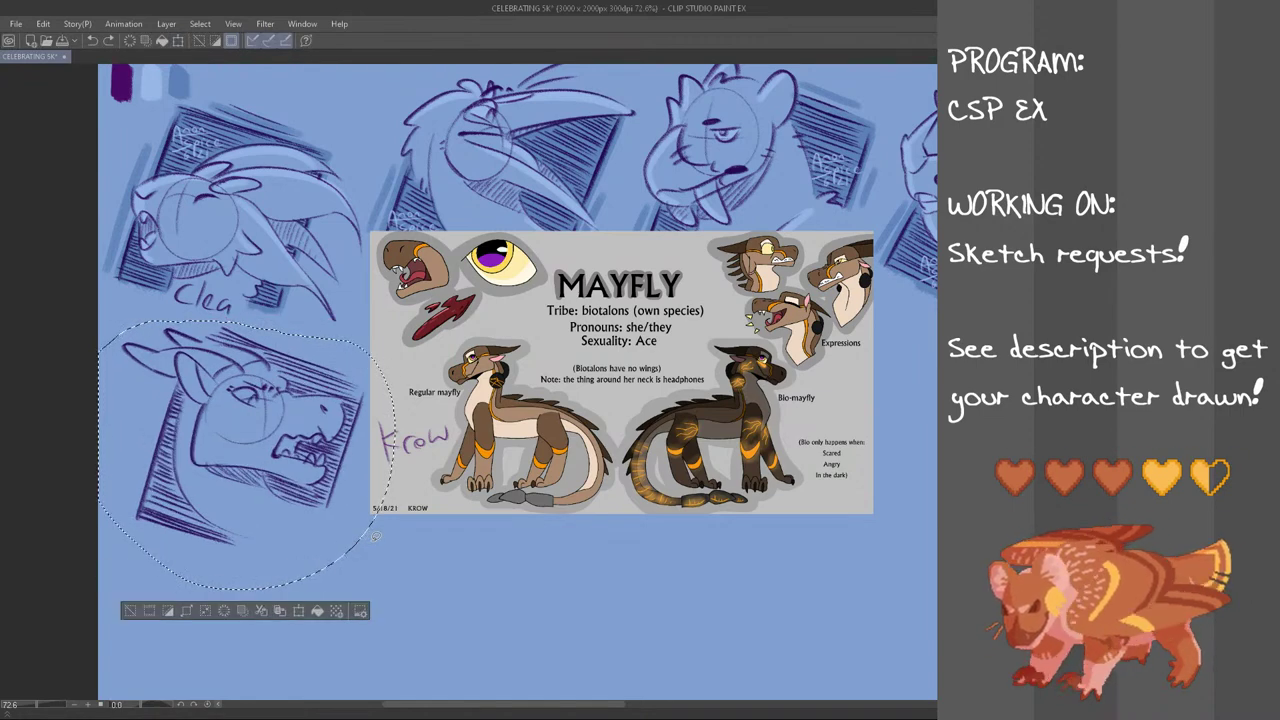
# Scale the selected Mayfly sketch down slightly, reposition it below Clea's sketch, and deselect it
pyautogui.hotkey('ctrl', 't')
pyautogui.moveTo(394, 589); pyautogui.dragTo(372, 567)
pyautogui.moveTo(312, 516); pyautogui.dragTo(299, 542)
pyautogui.click(208, 614)
pyautogui.hotkey('ctrl', 'd')
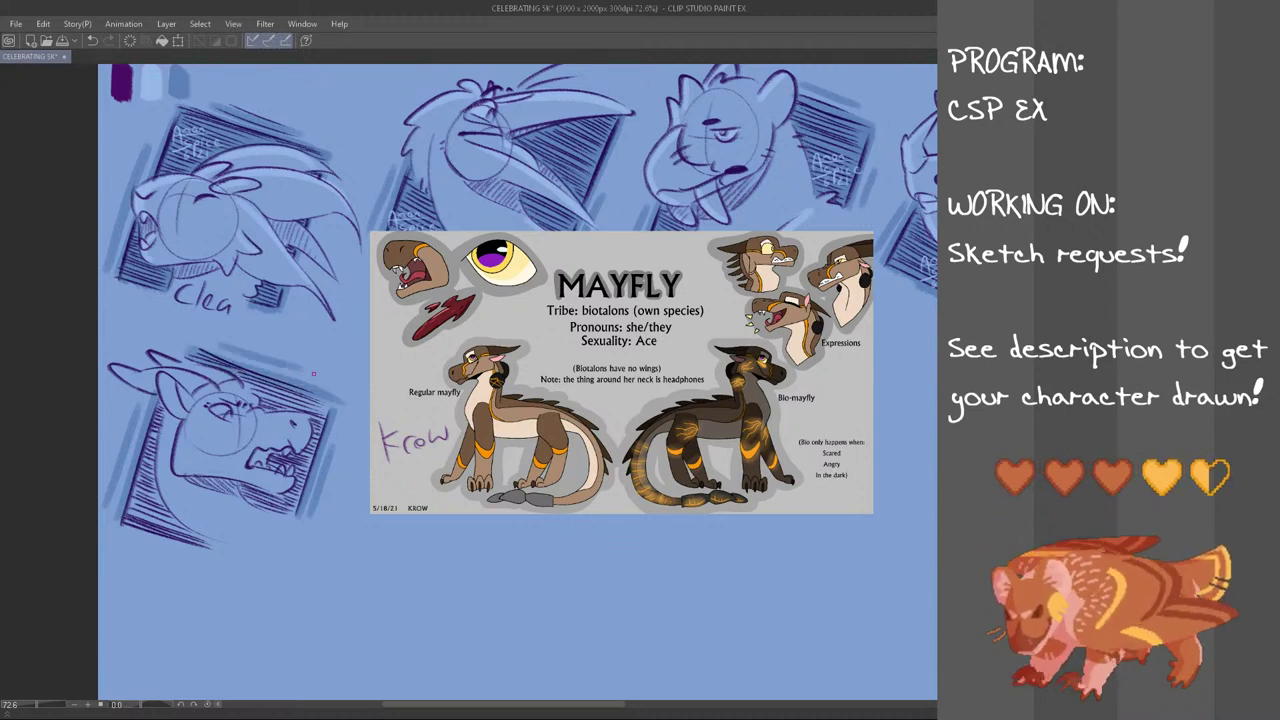
# Shade the hatched frame area behind Mayfly's neck from the lower corner up to the ear
pyautogui.moveTo(124, 517)
pyautogui.mouseDown()
pyautogui.moveTo(218, 548)
pyautogui.moveTo(185, 527)
pyautogui.mouseUp()
pyautogui.moveTo(130, 491); pyautogui.dragTo(177, 523)
pyautogui.moveTo(133, 481); pyautogui.dragTo(167, 507)
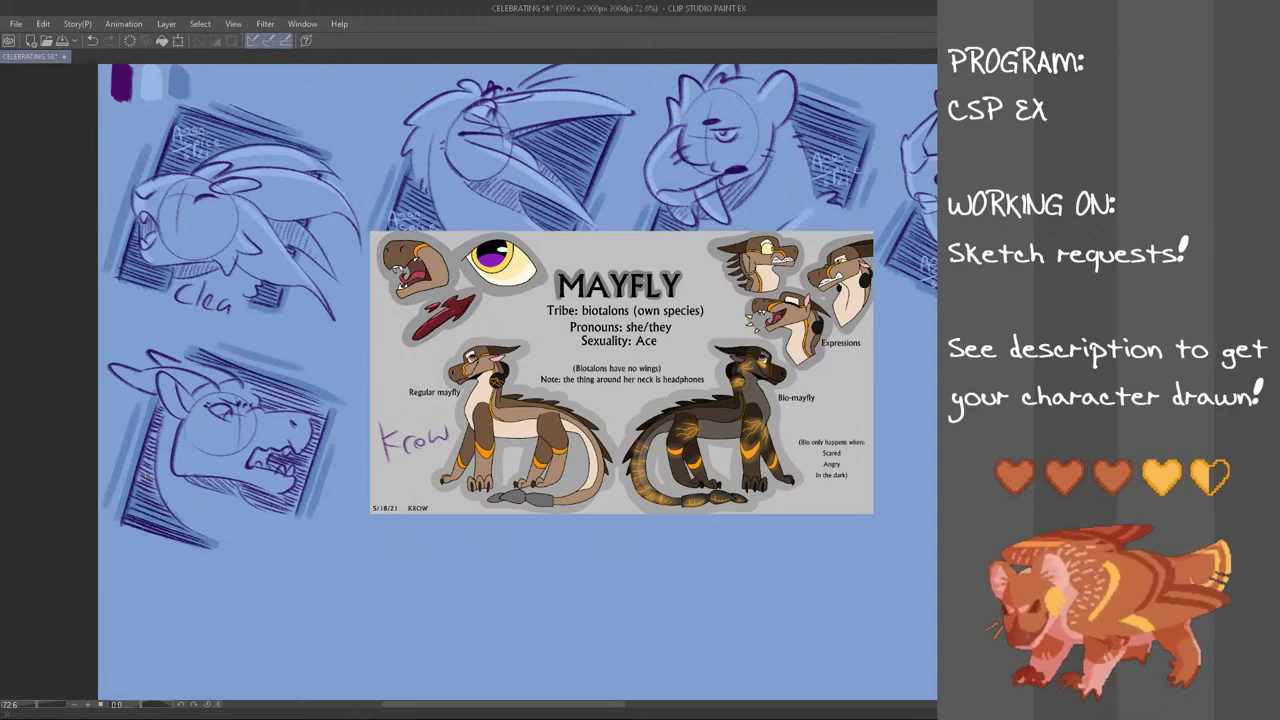
pyautogui.moveTo(138, 466); pyautogui.dragTo(159, 491)
pyautogui.moveTo(138, 457); pyautogui.dragTo(156, 480)
pyautogui.moveTo(148, 408)
pyautogui.mouseDown()
pyautogui.moveTo(160, 452)
pyautogui.moveTo(164, 440)
pyautogui.mouseUp()
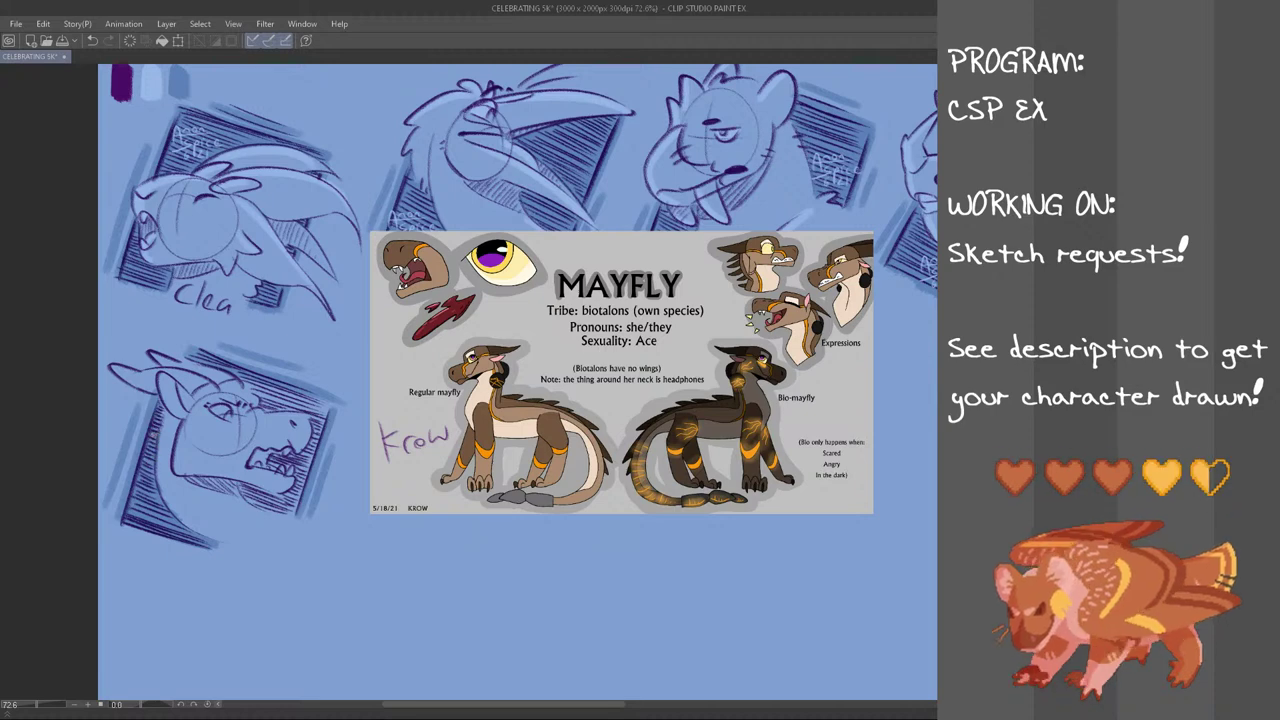
# Shade the rest of the hatched frame below the jaw, in front of the muzzle and above the brow
pyautogui.moveTo(257, 505); pyautogui.dragTo(294, 518)
pyautogui.moveTo(236, 490); pyautogui.dragTo(293, 505)
pyautogui.moveTo(249, 486)
pyautogui.mouseDown()
pyautogui.moveTo(295, 503)
pyautogui.moveTo(280, 493)
pyautogui.moveTo(307, 485)
pyautogui.moveTo(297, 496)
pyautogui.mouseUp()
pyautogui.moveTo(289, 465)
pyautogui.mouseDown()
pyautogui.moveTo(307, 475)
pyautogui.moveTo(290, 458)
pyautogui.moveTo(310, 452)
pyautogui.moveTo(326, 412)
pyautogui.mouseUp()
pyautogui.moveTo(320, 413)
pyautogui.mouseDown()
pyautogui.moveTo(330, 402)
pyautogui.moveTo(295, 411)
pyautogui.mouseUp()
pyautogui.moveTo(261, 400); pyautogui.dragTo(281, 415)
pyautogui.moveTo(243, 386)
pyautogui.mouseDown()
pyautogui.moveTo(265, 404)
pyautogui.moveTo(314, 391)
pyautogui.mouseUp()
pyautogui.moveTo(313, 411); pyautogui.dragTo(333, 396)
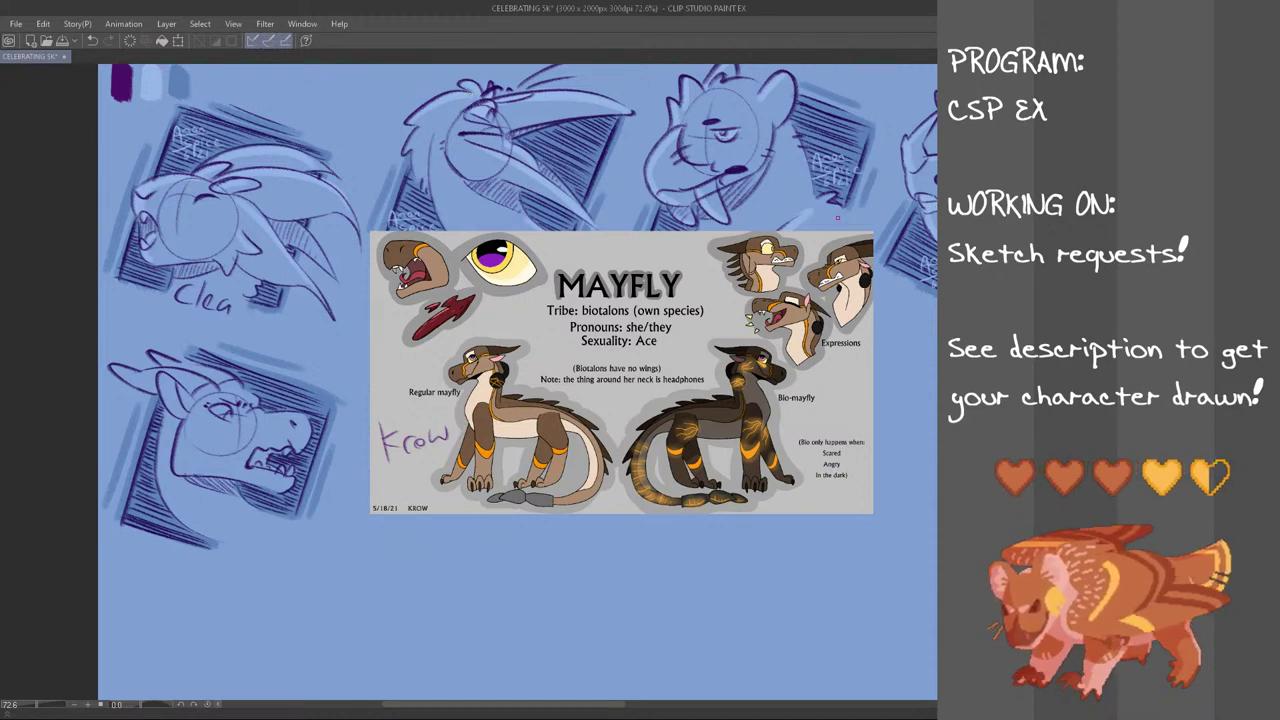
# Check Mayfly's head in a mirrored view while trying small strokes around the snout and brow
pyautogui.scroll(2, 285, 470)
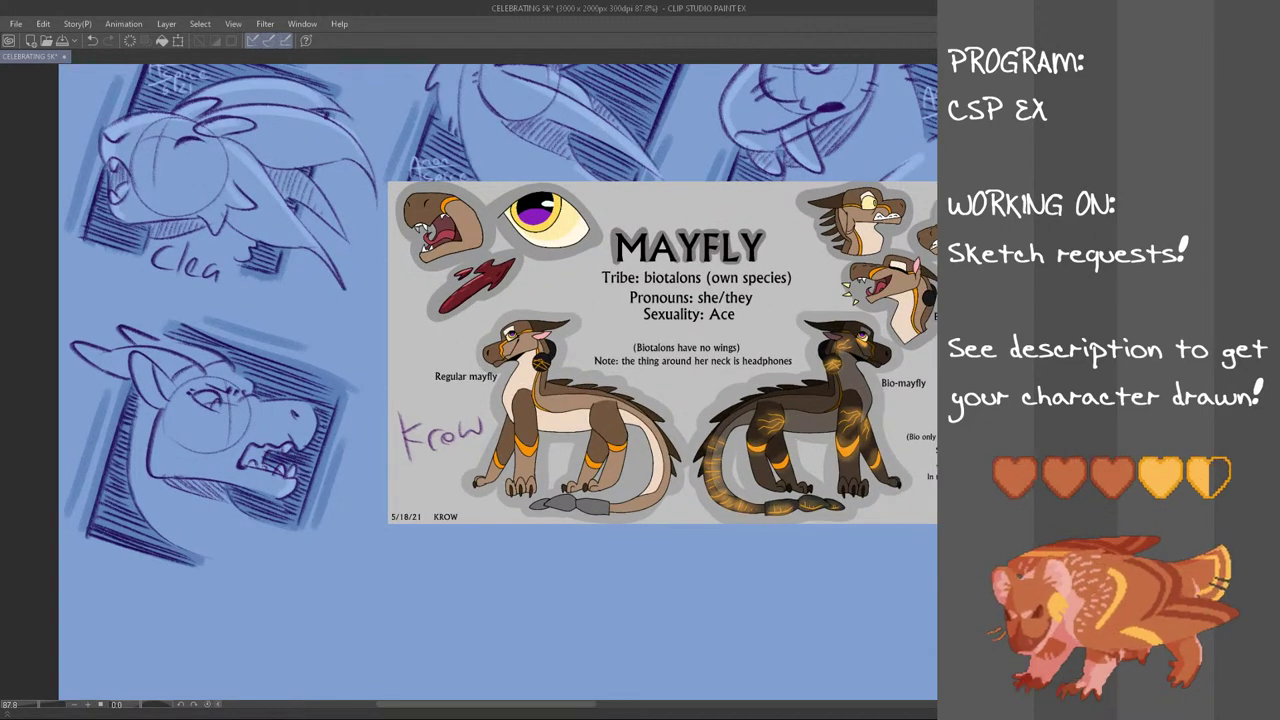
pyautogui.press('h')
pyautogui.moveTo(656, 431); pyautogui.dragTo(665, 446)
pyautogui.moveTo(672, 400)
pyautogui.mouseDown()
pyautogui.moveTo(655, 435)
pyautogui.moveTo(654, 418)
pyautogui.mouseUp()
pyautogui.hotkey('ctrl', 'z')
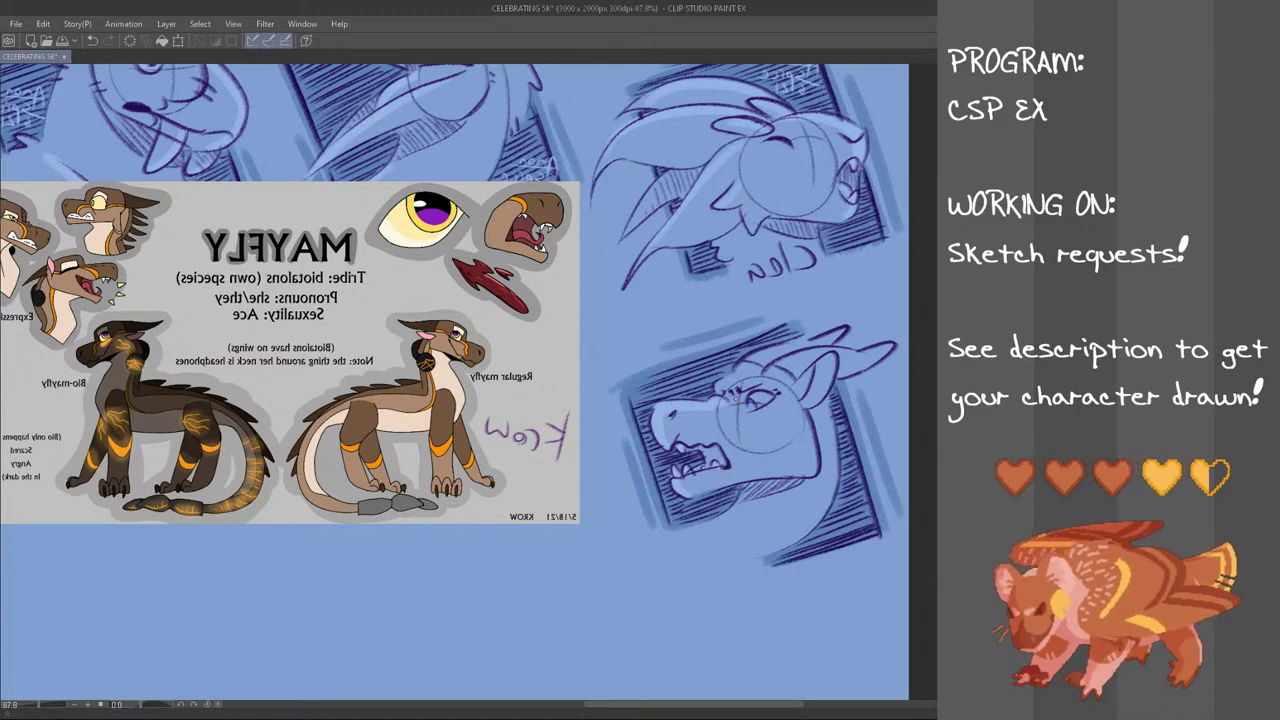
pyautogui.moveTo(727, 383)
pyautogui.mouseDown()
pyautogui.moveTo(766, 347)
pyautogui.moveTo(838, 334)
pyautogui.mouseUp()
pyautogui.hotkey('ctrl', 'z')
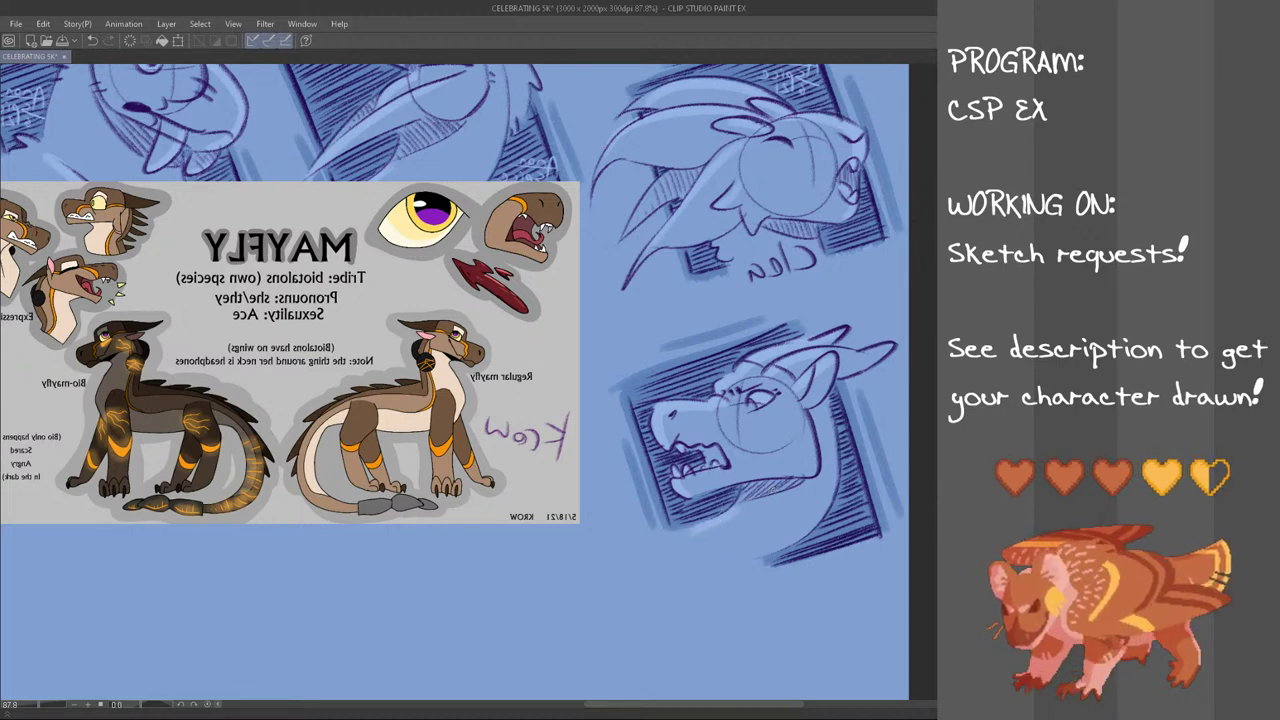
pyautogui.press('h')
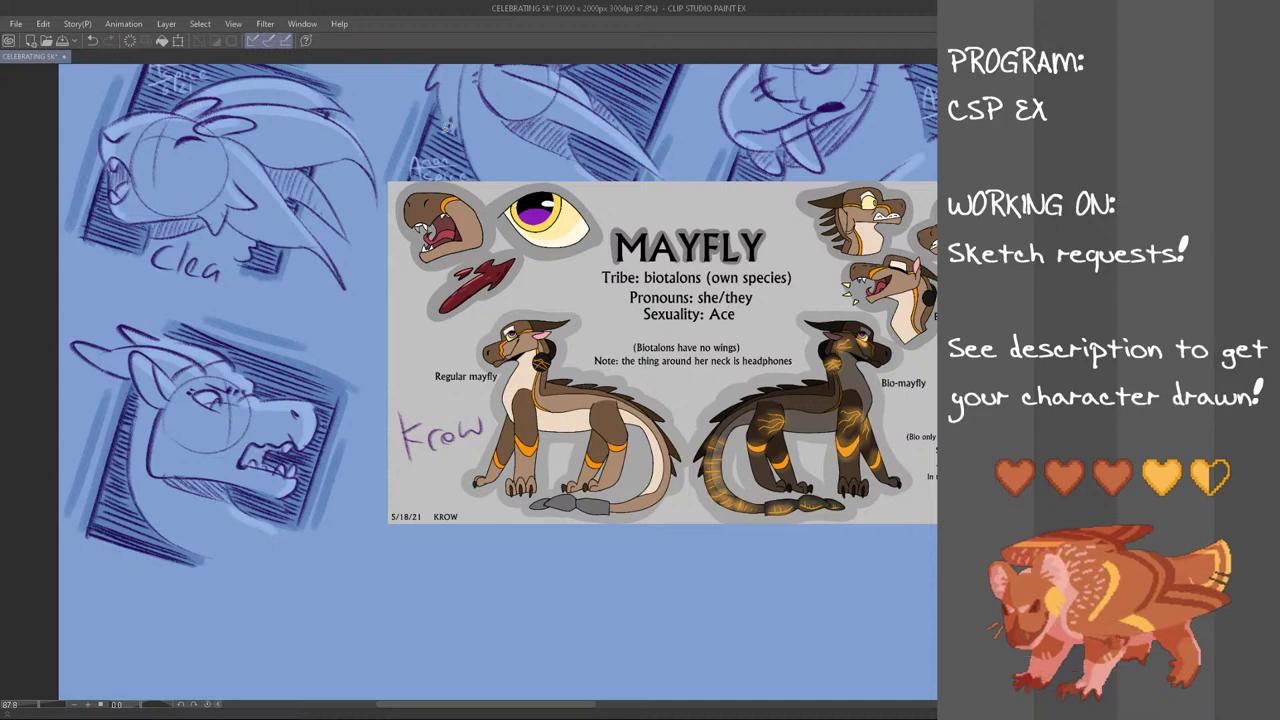
# Copy the small signature text from Clea's frame into the lower corner of Mayfly's frame behind the neck
pyautogui.scroll(2, 498, 380)
pyautogui.moveTo(163, 99); pyautogui.dragTo(160, 101)
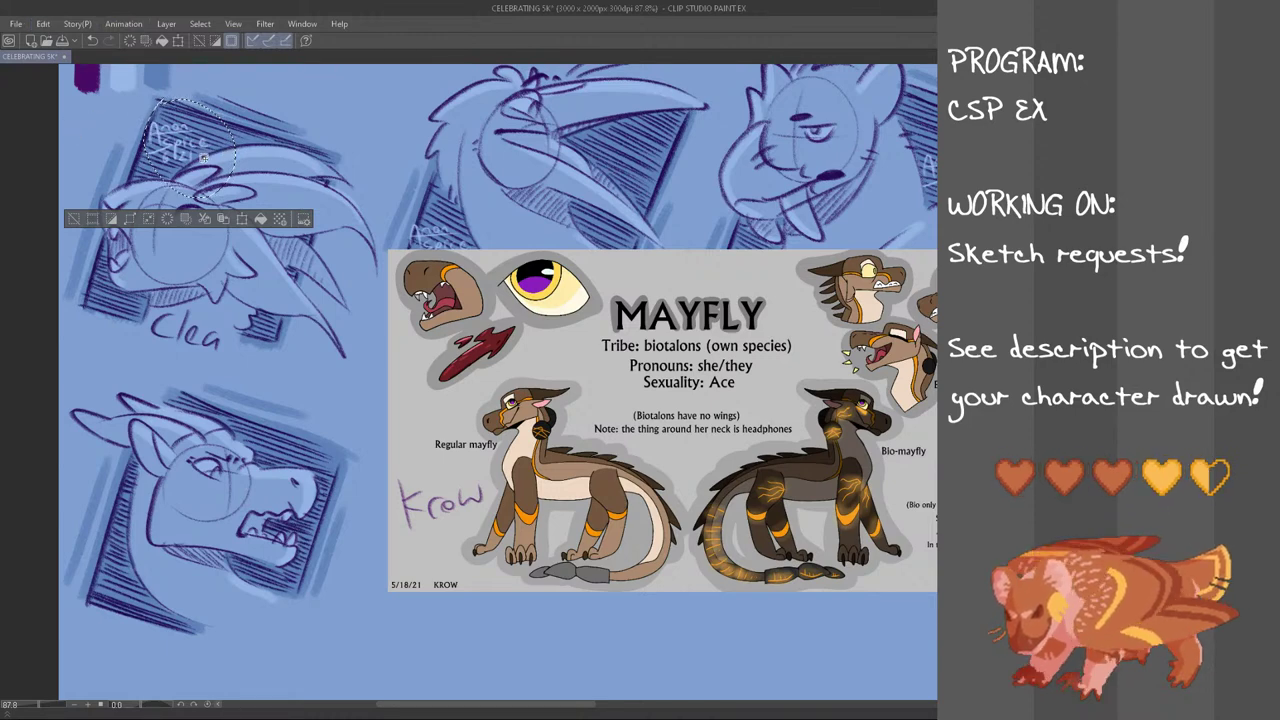
pyautogui.hotkey('ctrl', 't')
pyautogui.moveTo(203, 163); pyautogui.dragTo(148, 613)
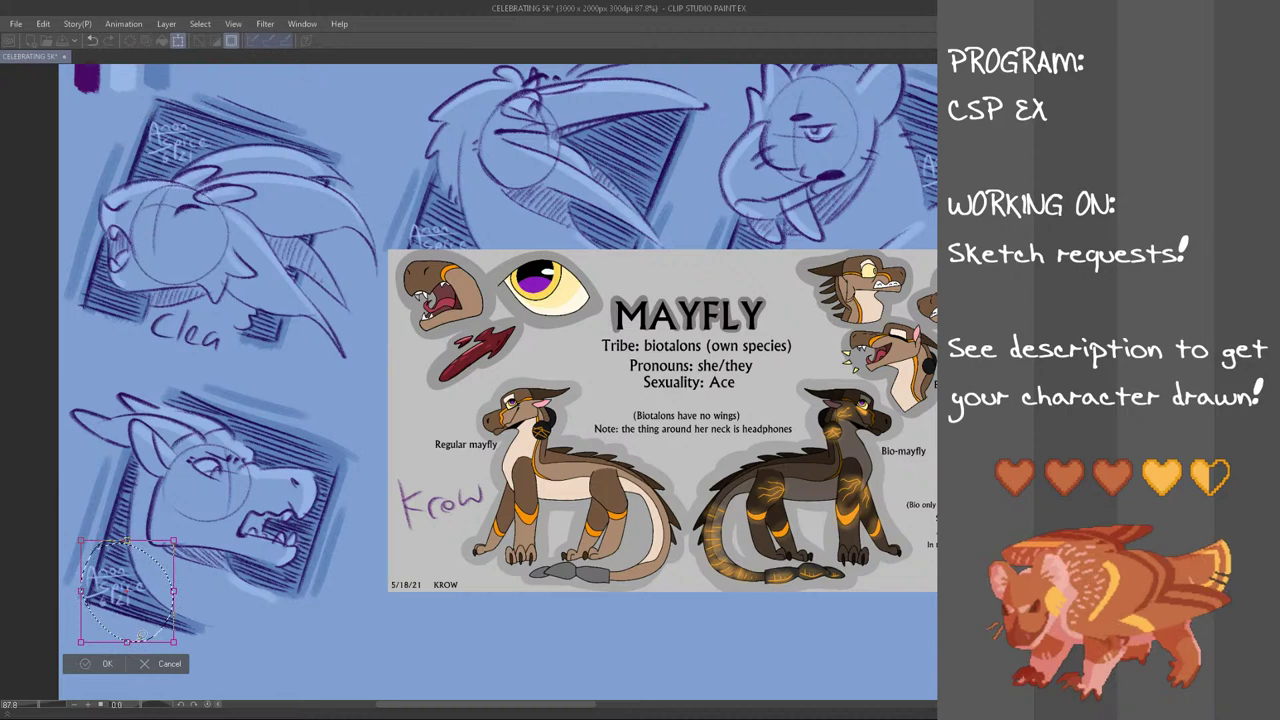
pyautogui.click(112, 666)
pyautogui.hotkey('ctrl', 'd')
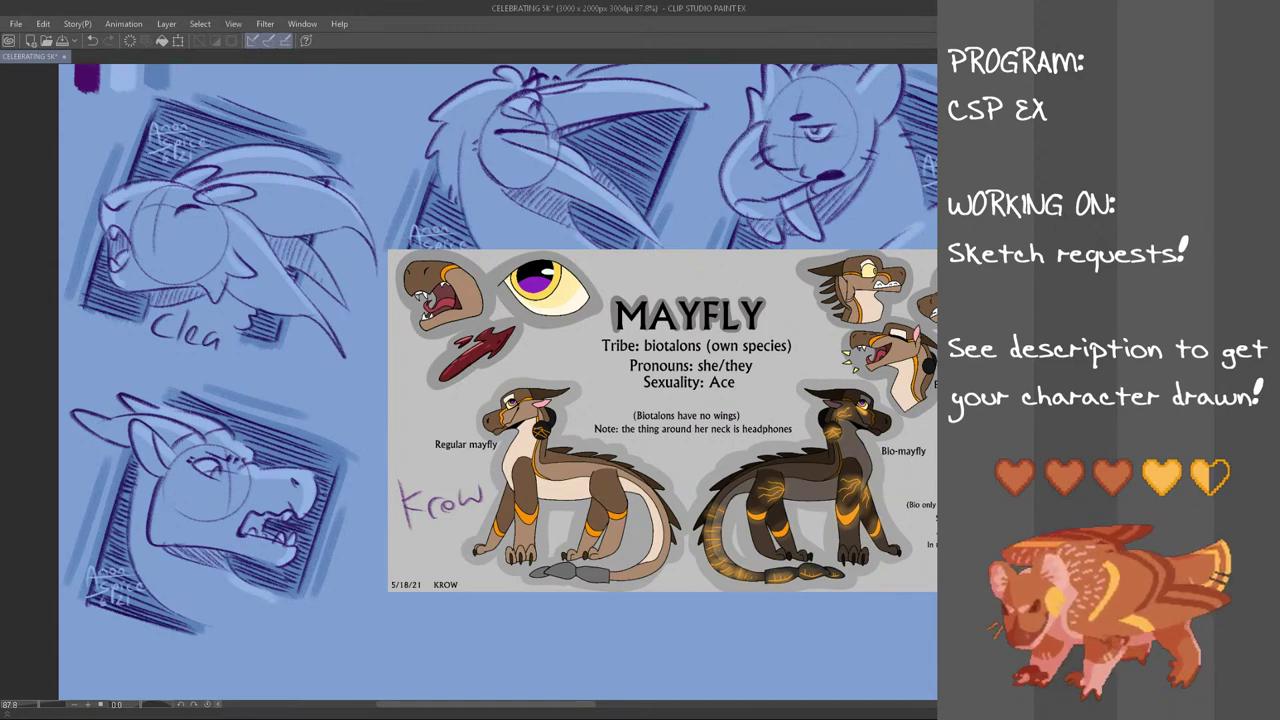
# Handwrite the name "Mayfly" below the head sketch, redoing letters as needed
pyautogui.scroll(-2, 498, 380)
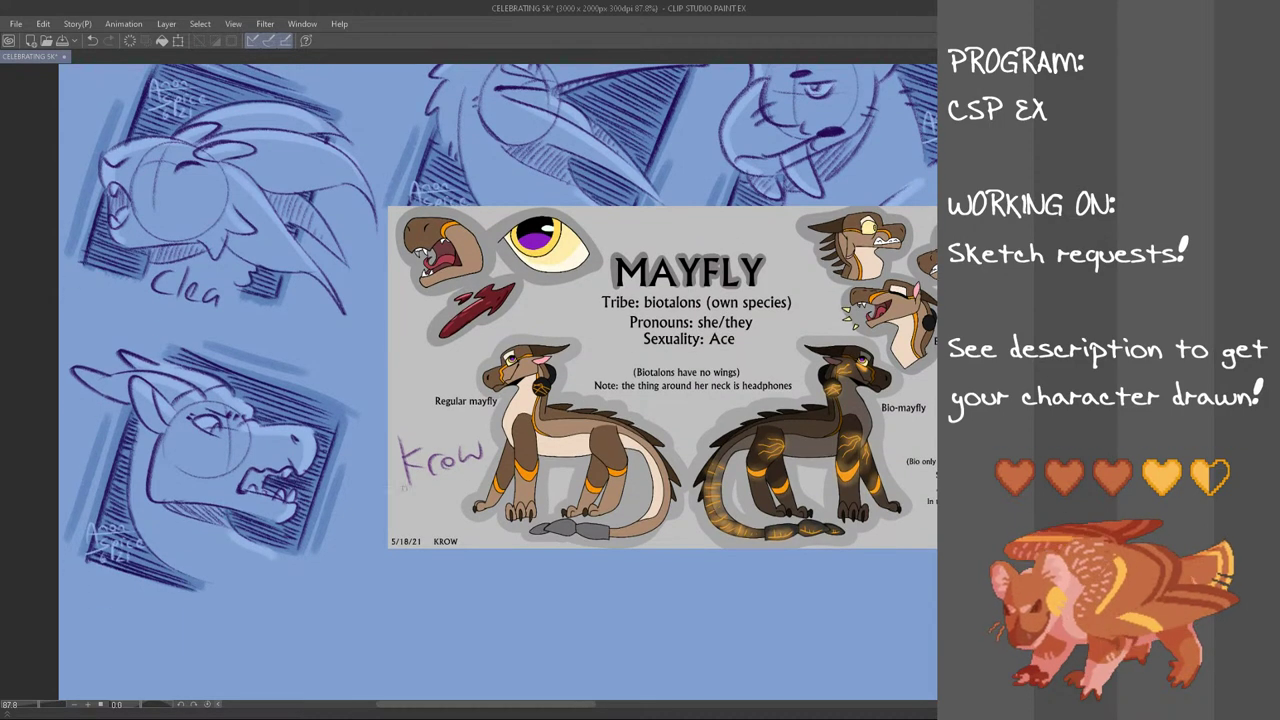
pyautogui.moveTo(212, 588)
pyautogui.mouseDown()
pyautogui.moveTo(266, 590)
pyautogui.moveTo(248, 616)
pyautogui.mouseUp()
pyautogui.hotkey('ctrl', 'z')
pyautogui.hotkey('ctrl', 'z')
pyautogui.moveTo(288, 575)
pyautogui.mouseDown()
pyautogui.moveTo(276, 604)
pyautogui.moveTo(291, 589)
pyautogui.moveTo(289, 603)
pyautogui.mouseUp()
pyautogui.hotkey('ctrl', 'z')
pyautogui.hotkey('ctrl', 'z')
pyautogui.moveTo(293, 577)
pyautogui.mouseDown()
pyautogui.moveTo(289, 603)
pyautogui.moveTo(304, 612)
pyautogui.moveTo(278, 630)
pyautogui.mouseUp()
pyautogui.hotkey('ctrl', 'z')
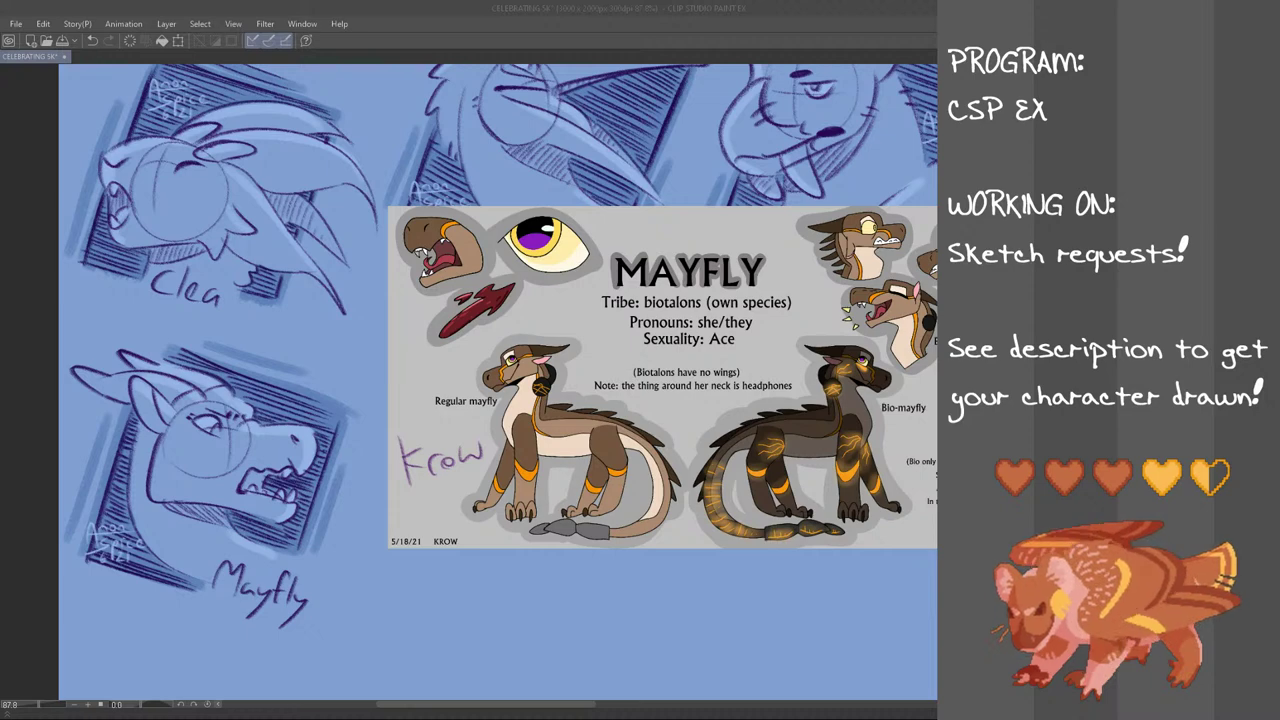
# Remove the Mayfly reference sheet from the canvas
pyautogui.scroll(-3, 684, 477)
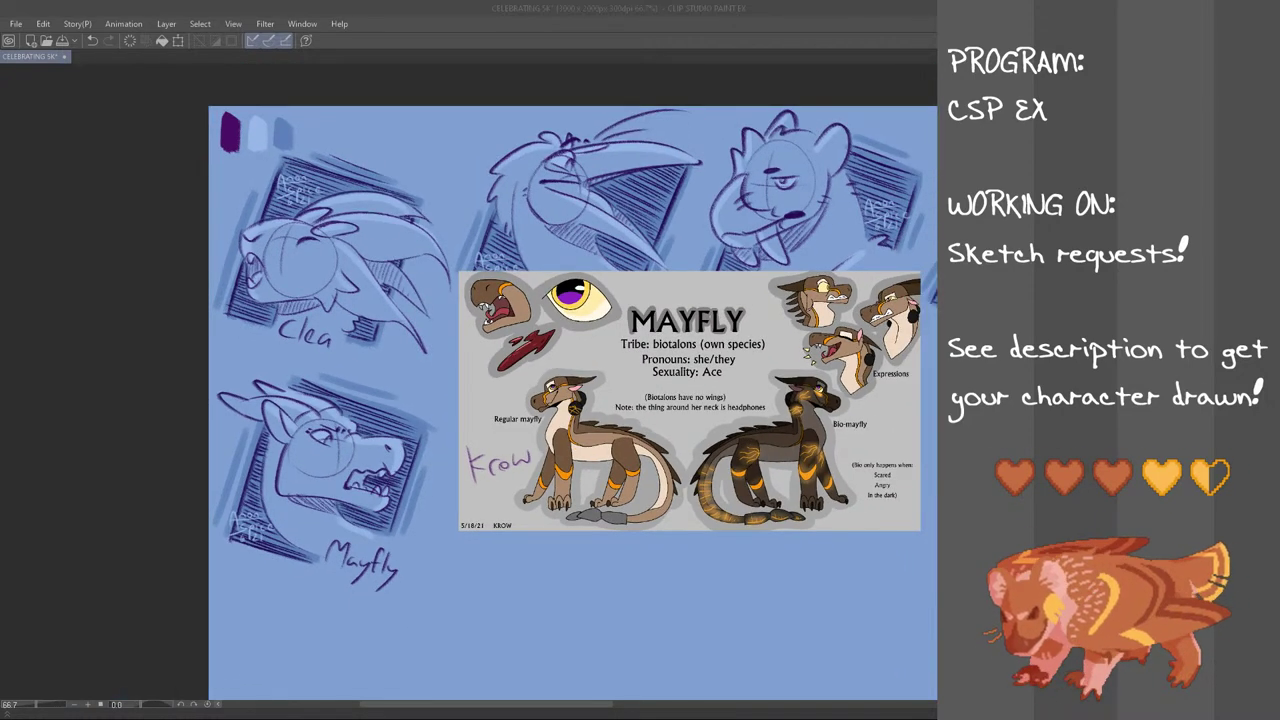
pyautogui.hotkey('alt', 'Tab')
pyautogui.scroll(2, 355, 451)
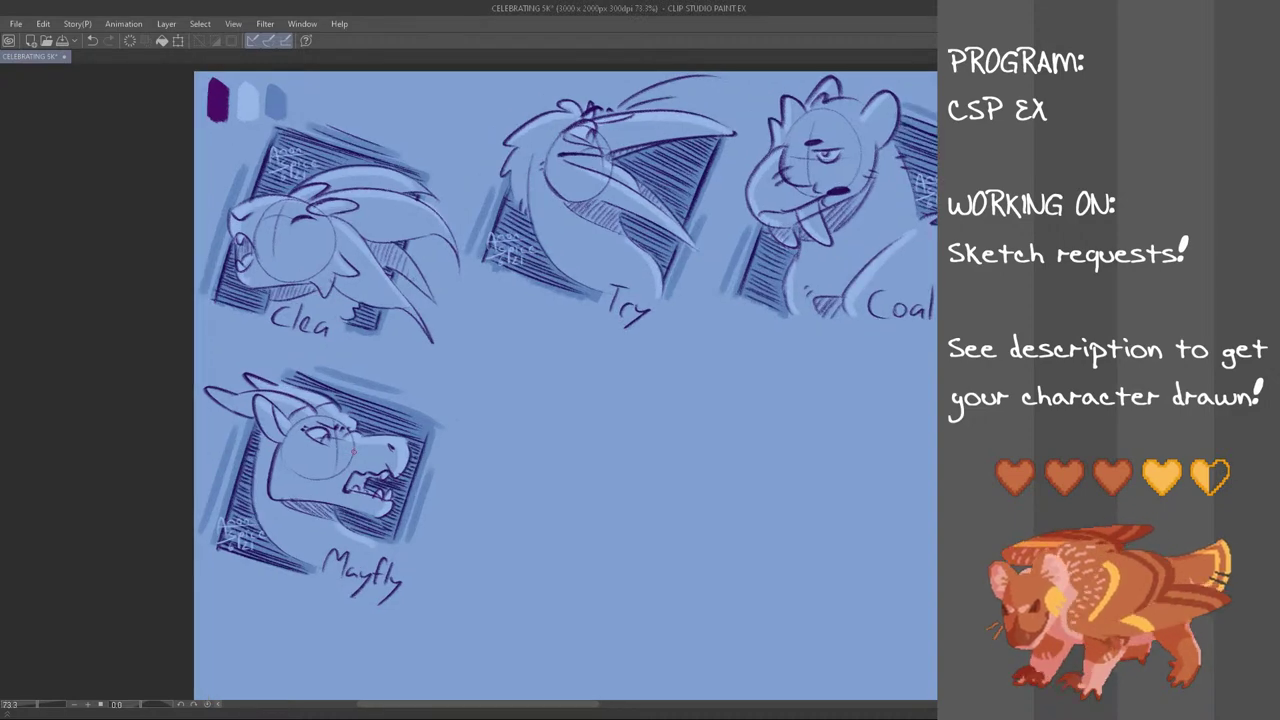
pyautogui.scroll(-4, 354, 451)
pyautogui.scroll(1, 353, 452)
pyautogui.scroll(1, 355, 430)
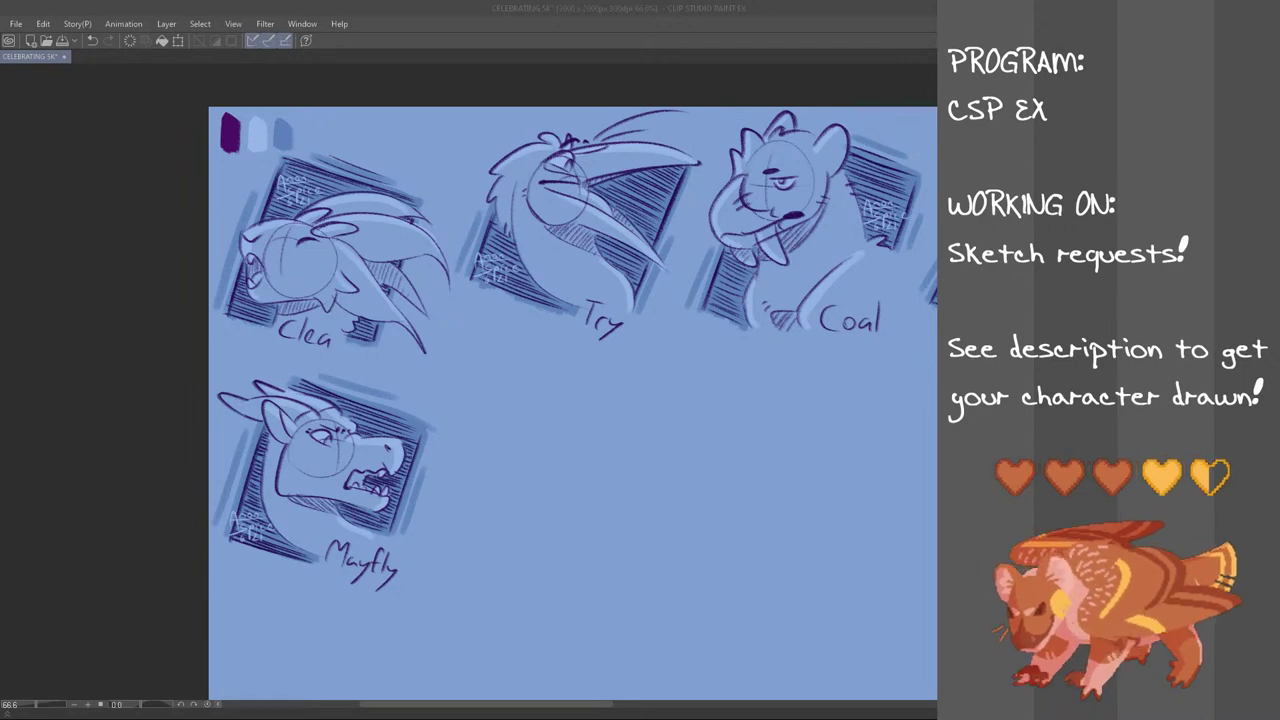
pyautogui.click(513, 6)
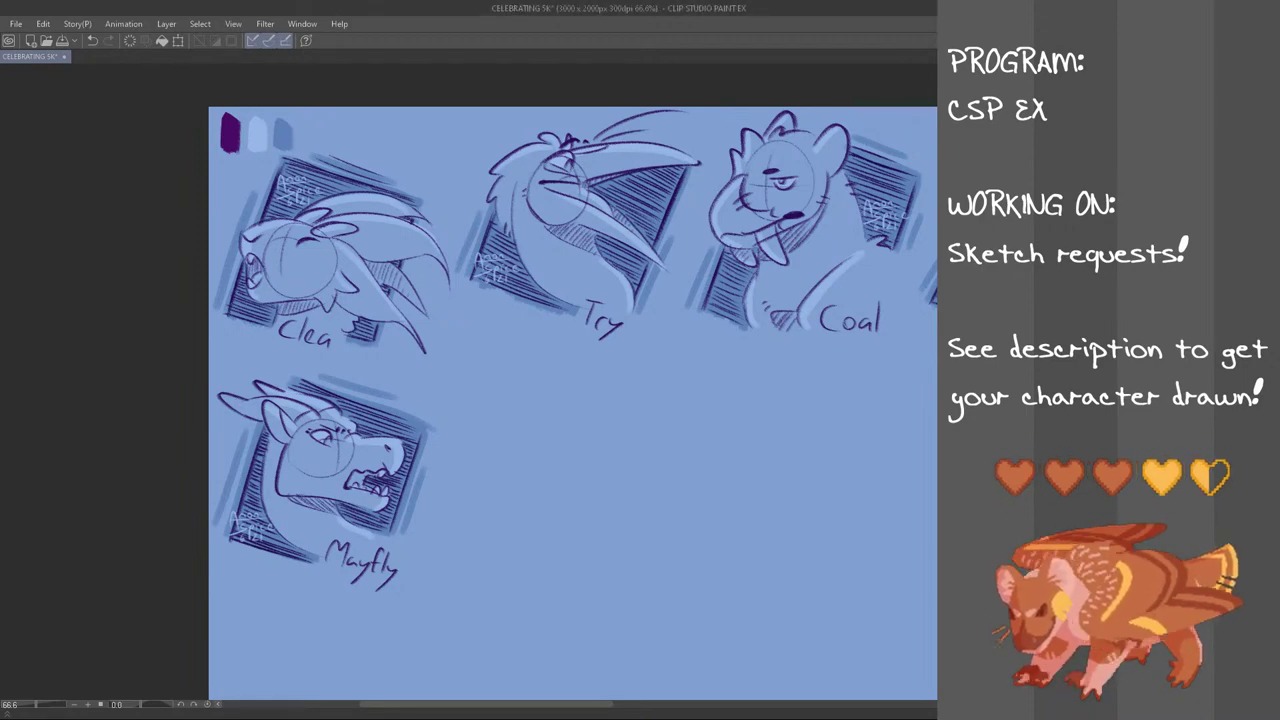